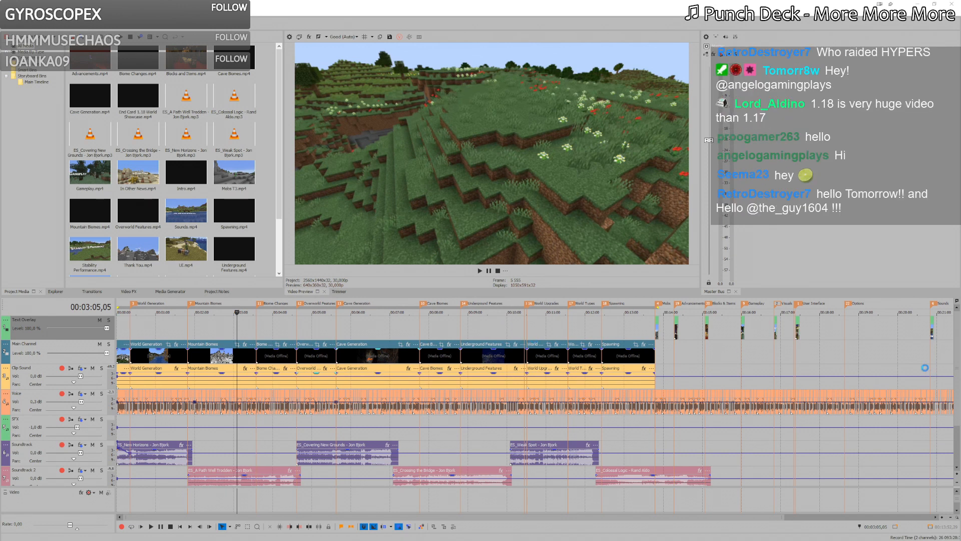
Step: Examine the full timeline from the section markers to the Thank You title and the end card clip
click(941, 357)
scroll(838, 356, down, 2)
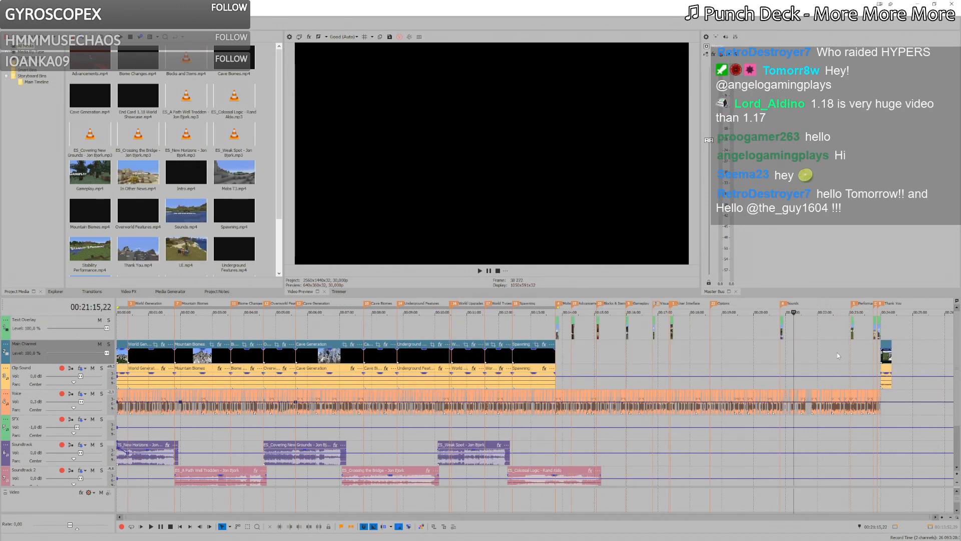
click(900, 331)
scroll(899, 332, up, 4)
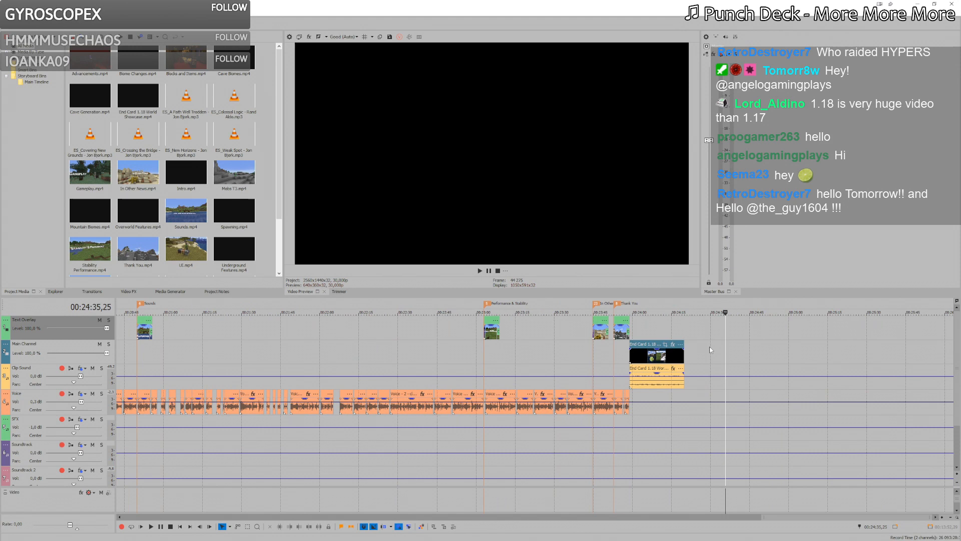
click(662, 326)
click(684, 324)
scroll(529, 365, down, 3)
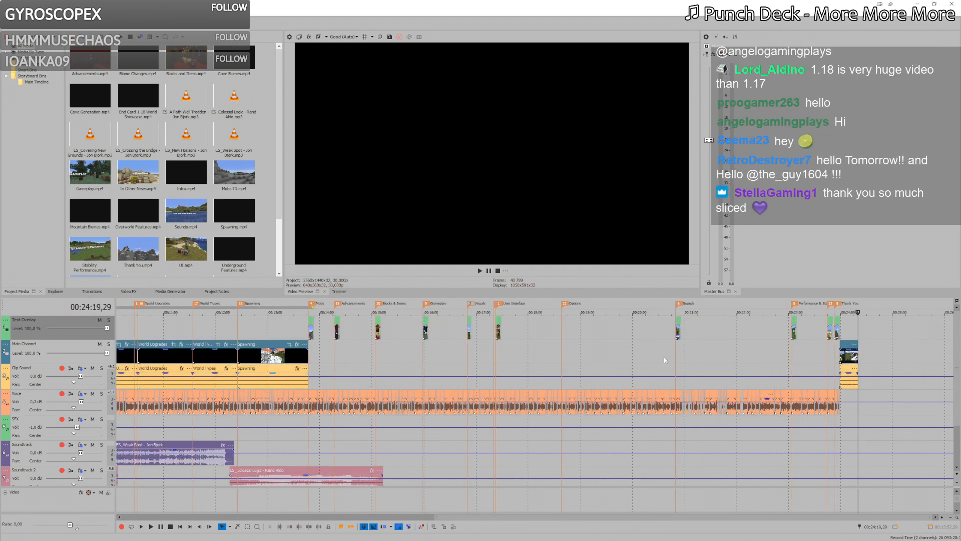
scroll(827, 329, up, 3)
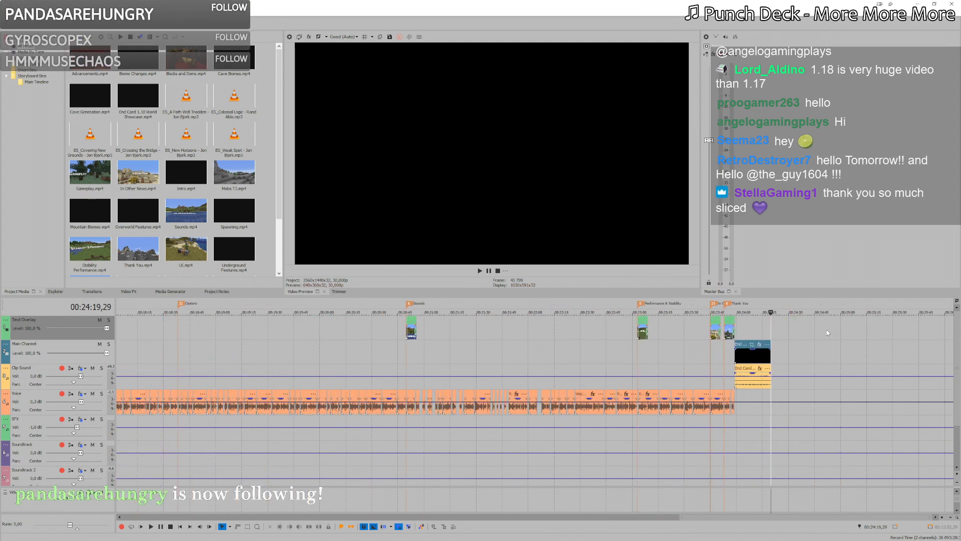
scroll(821, 332, up, 2)
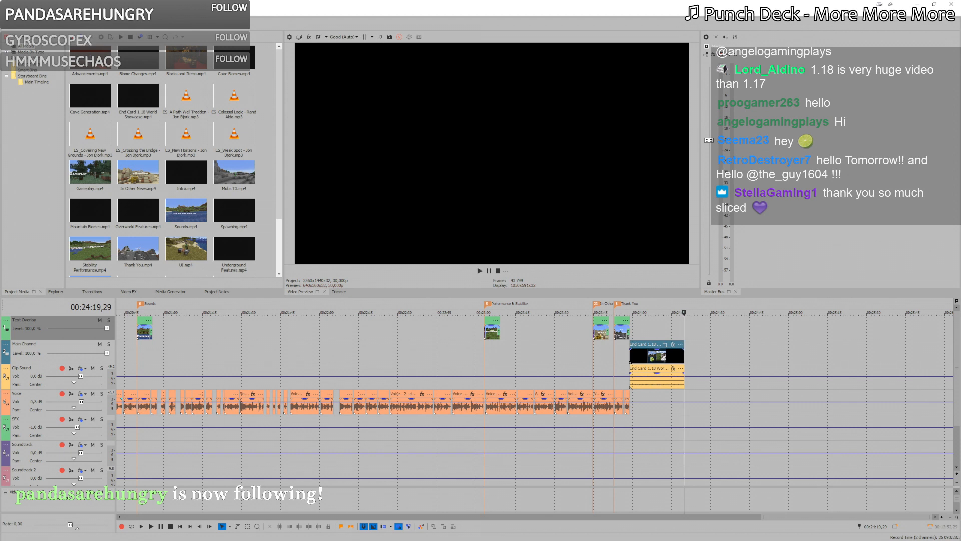
Step: Switch to File Explorer and open the rendered video 1.18.mp4 from the Renders folder
key(alt+Tab)
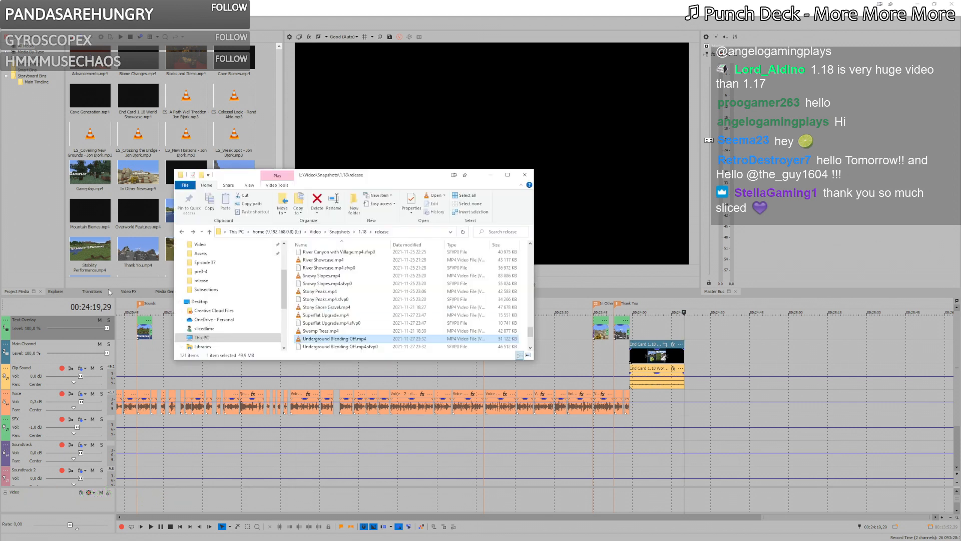
scroll(220, 295, up, 2)
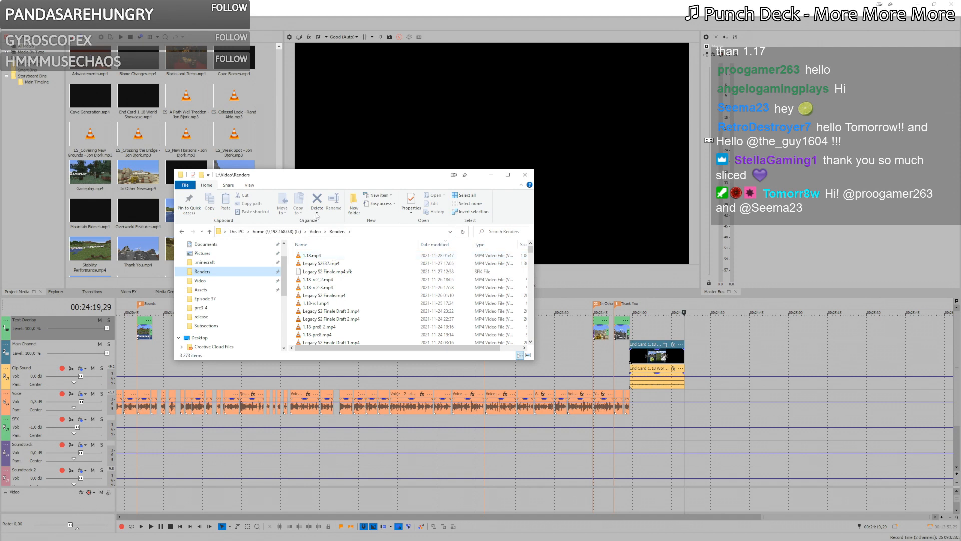
drag(322, 183, 213, 89)
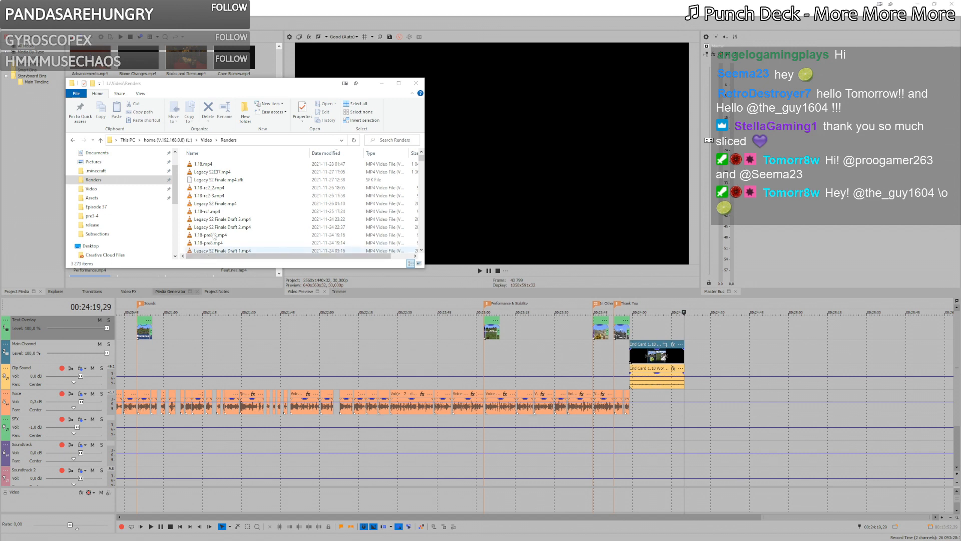
right_click(197, 165)
click(195, 166)
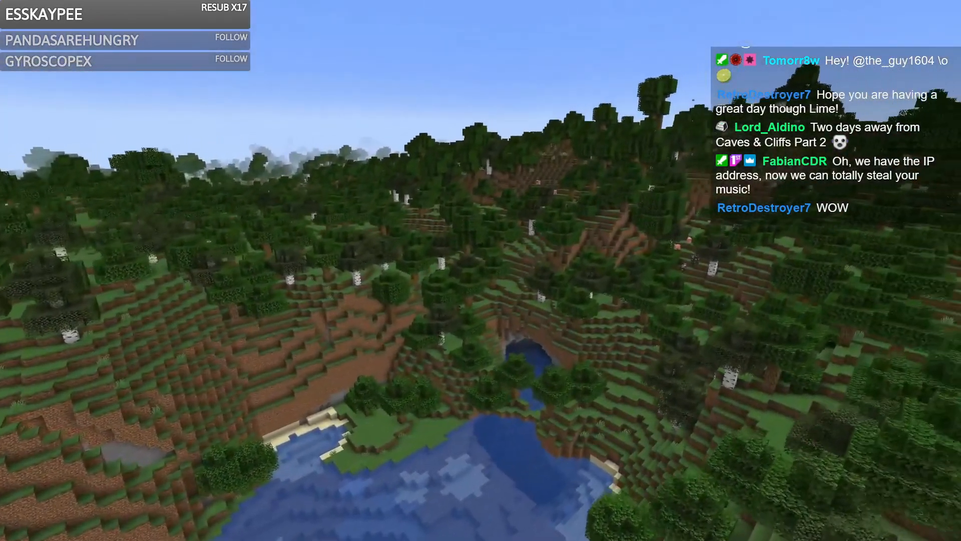
Step: Pause the rendered video, exit full screen, and put the player and file window away to return to VEGAS Pro
key(space)
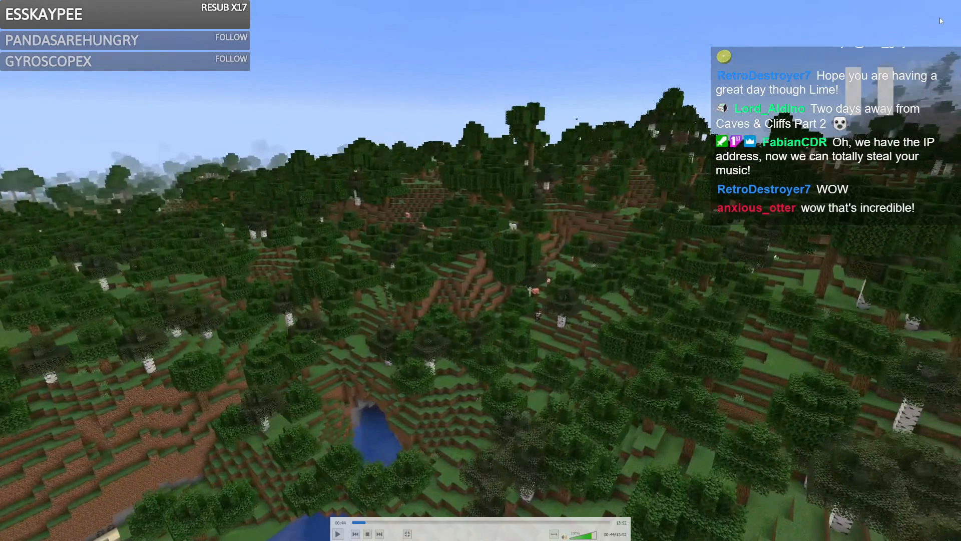
key(Escape)
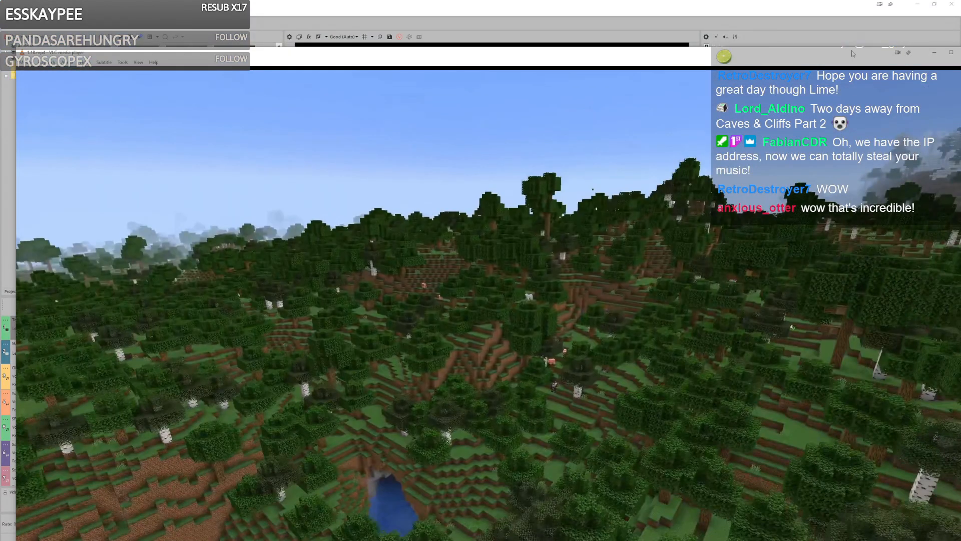
drag(853, 53, 744, 24)
click(845, 13)
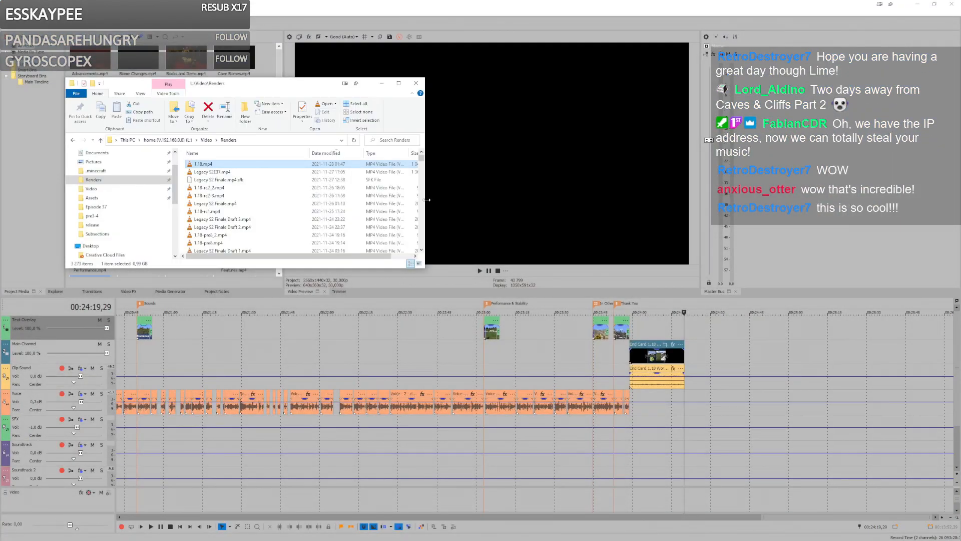
click(430, 4)
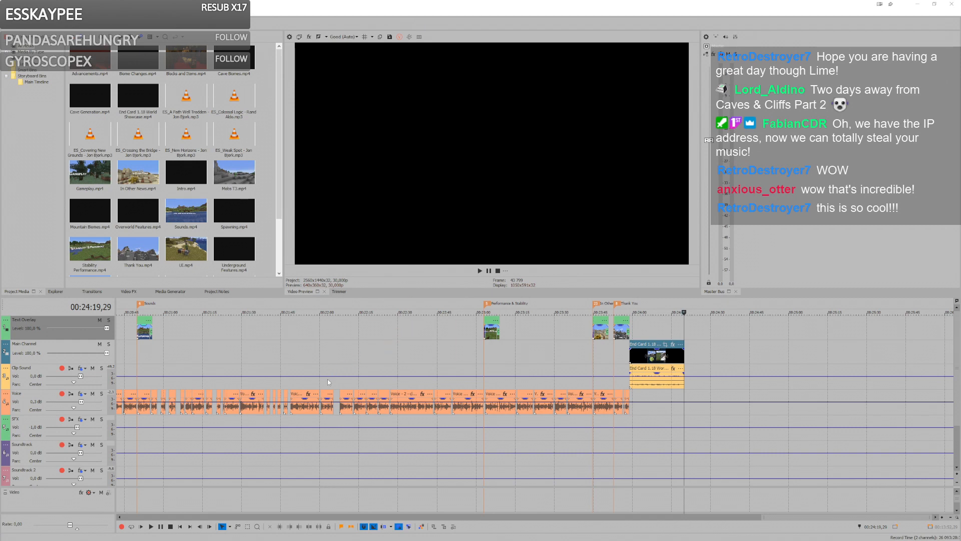
Step: Examine the timeline where the Main Channel footage ends after the Spawning clip
scroll(328, 382, down, 4)
scroll(369, 394, down, 1)
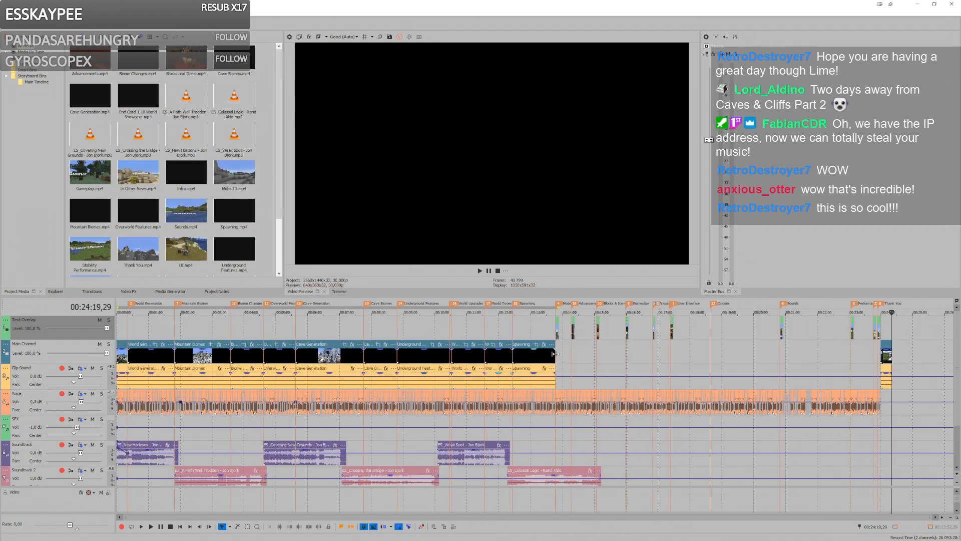
click(554, 354)
scroll(561, 359, up, 5)
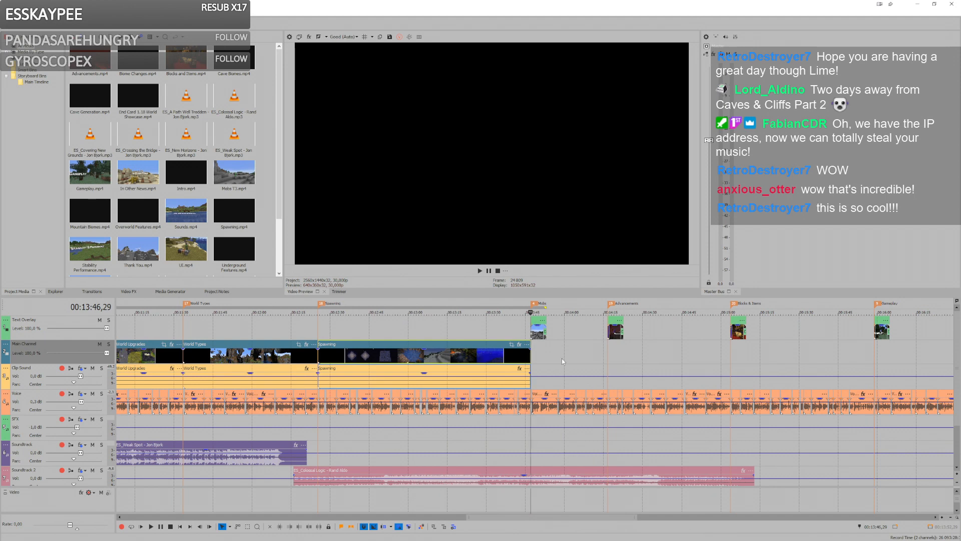
scroll(610, 379, up, 2)
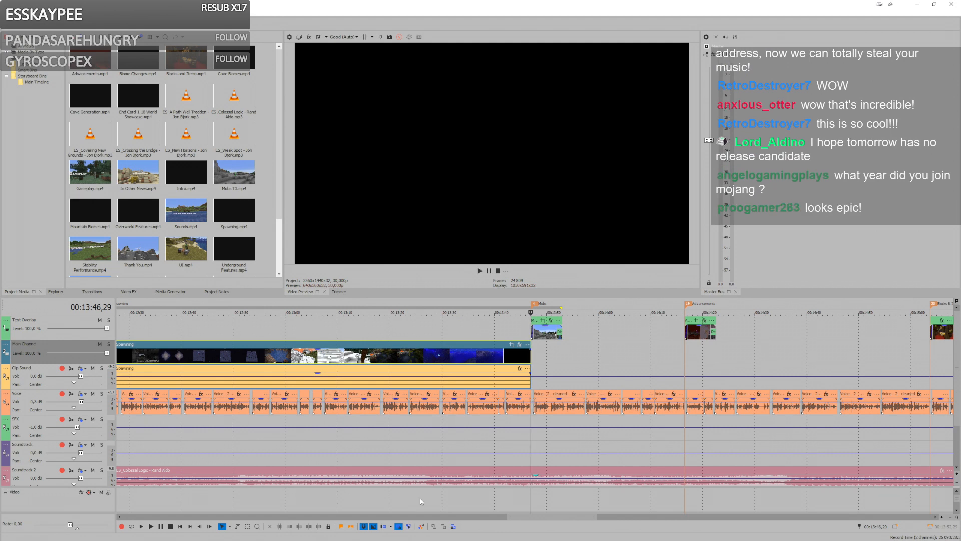
scroll(465, 360, up, 3)
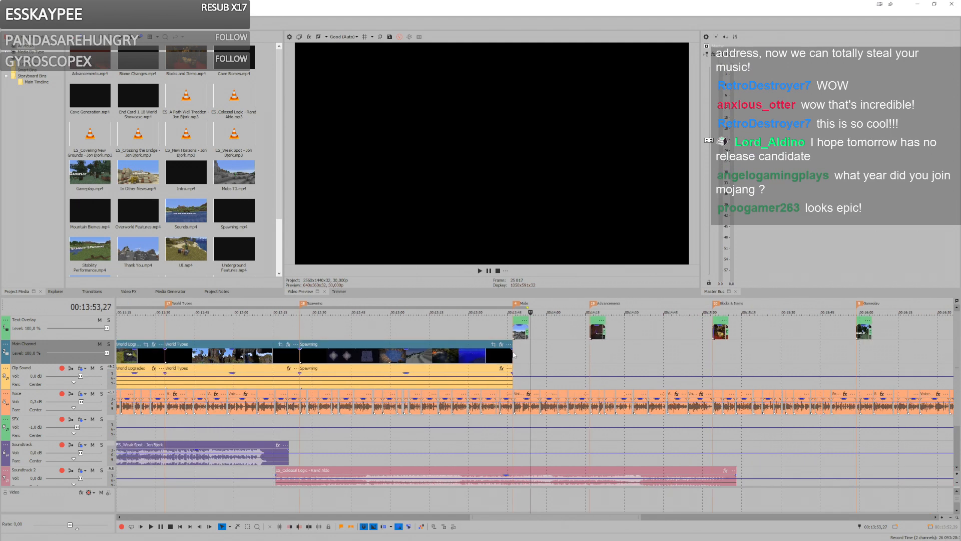
scroll(465, 360, down, 7)
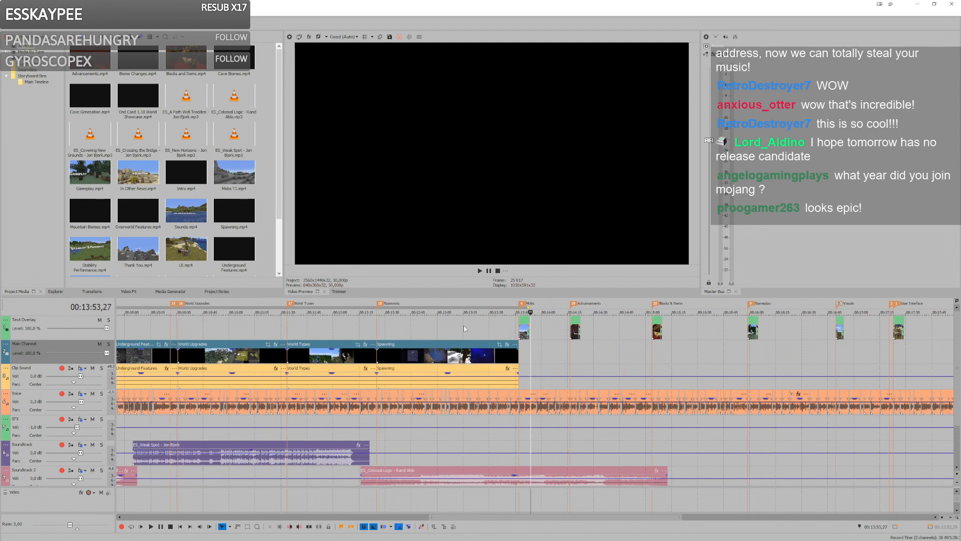
Step: Preview the end of the Spawning clip and the Mobs title, and review the unfilled sections that follow
click(516, 326)
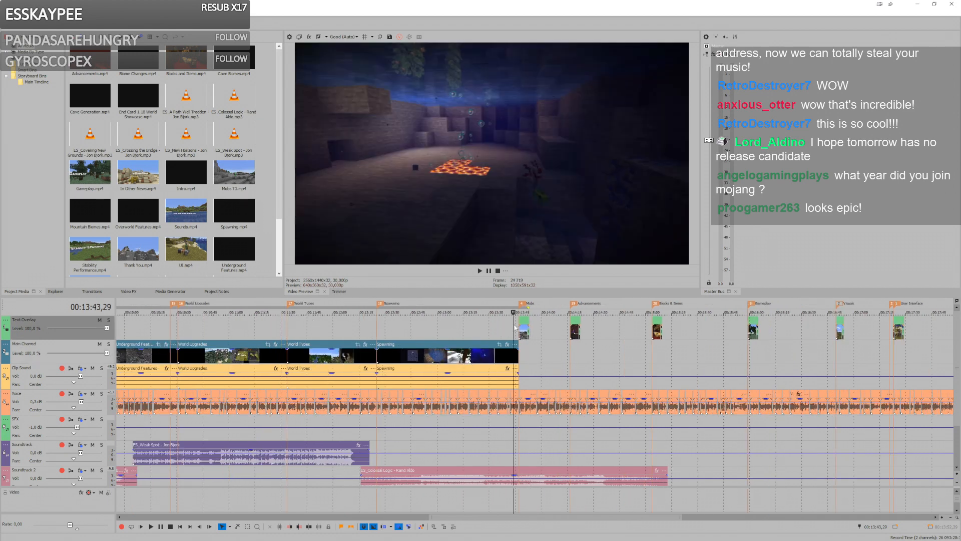
scroll(532, 323, down, 1)
click(534, 326)
scroll(534, 328, up, 4)
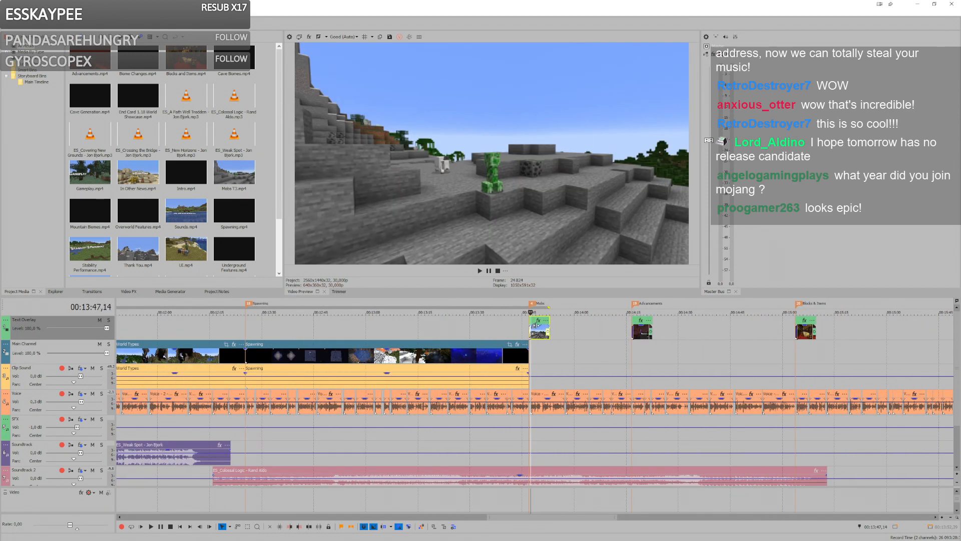
click(545, 334)
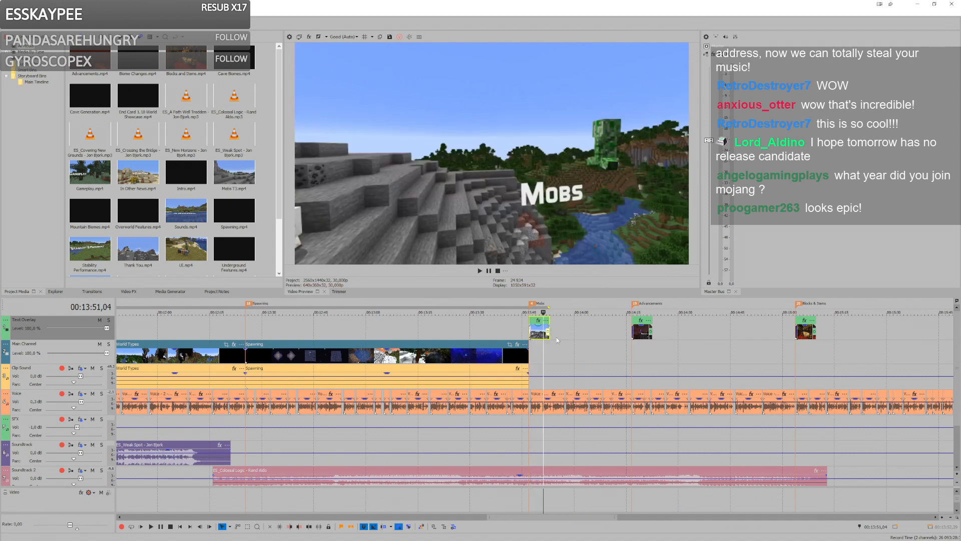
scroll(546, 334, down, 1)
scroll(599, 345, down, 3)
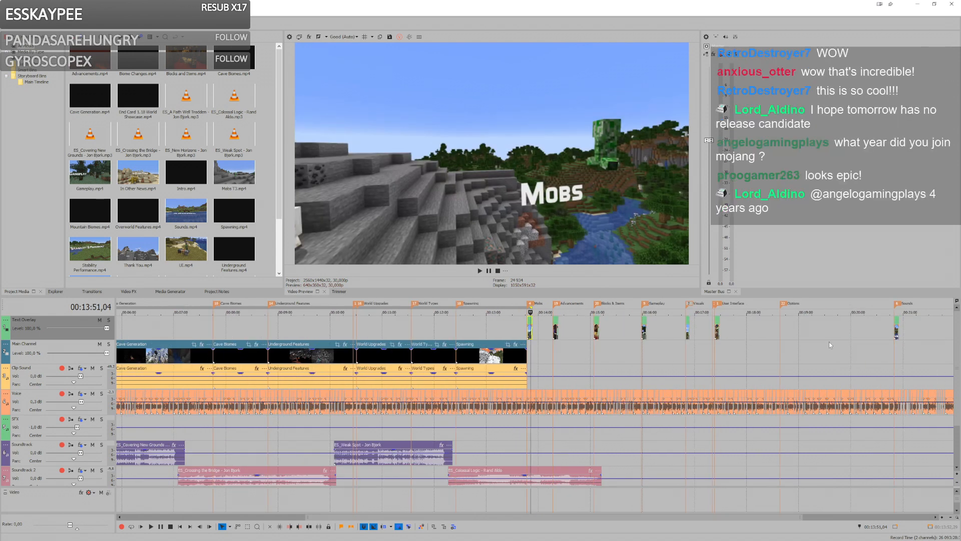
scroll(750, 349, down, 3)
scroll(566, 344, up, 8)
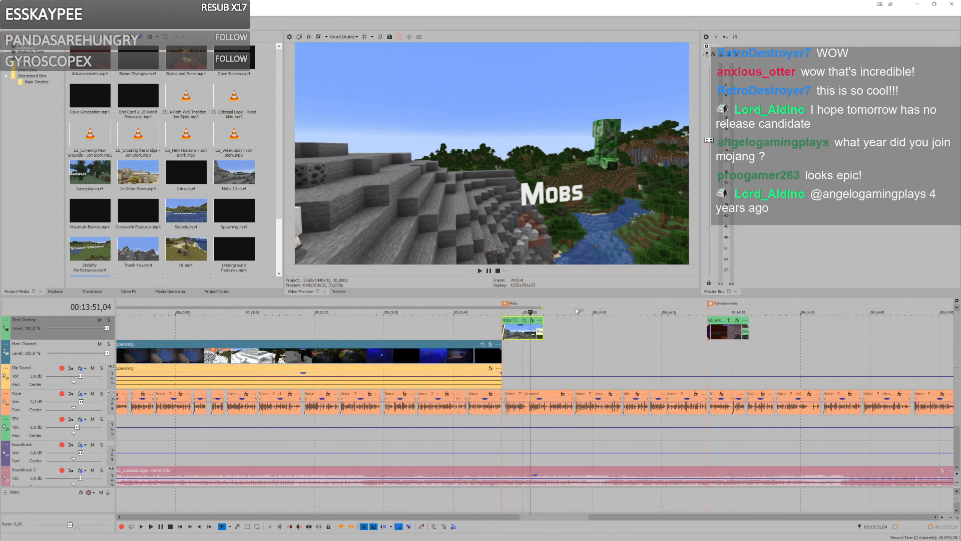
scroll(521, 337, down, 1)
scroll(519, 338, up, 2)
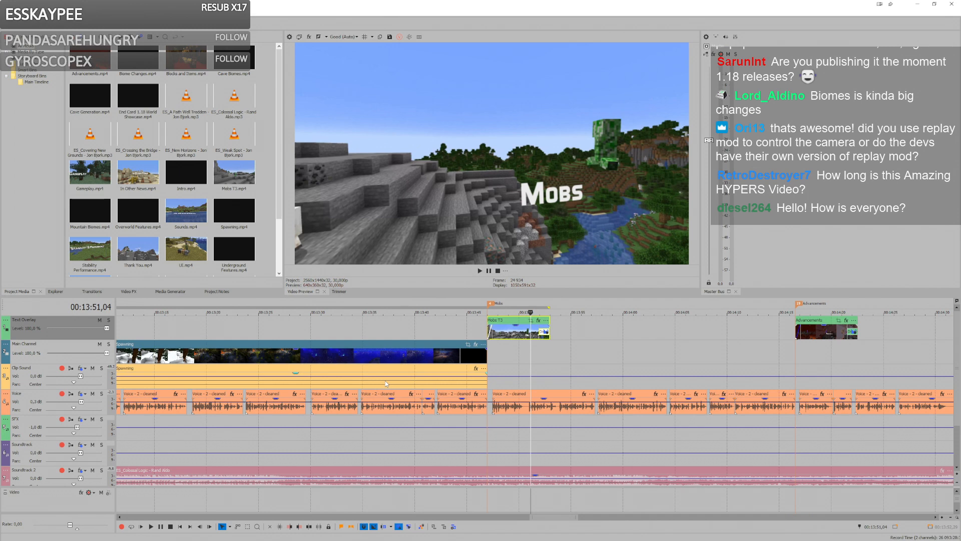
Step: Play the opening seconds of the Intro from the start of the timeline, then stop playback
key(Home)
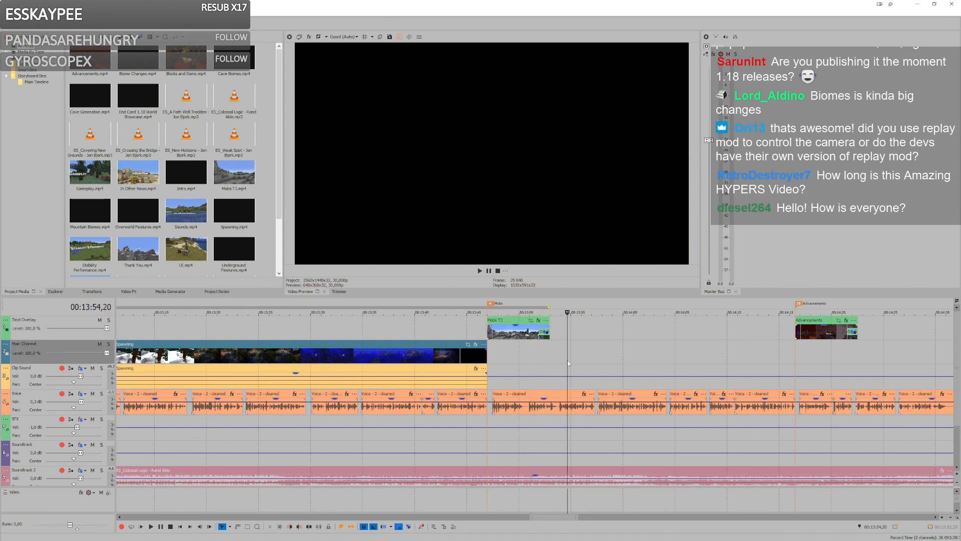
key(space)
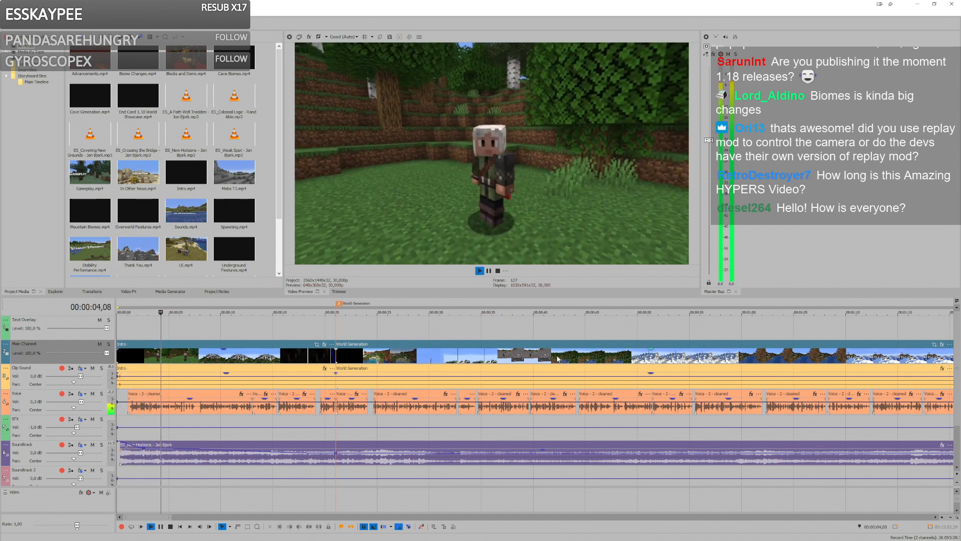
key(space)
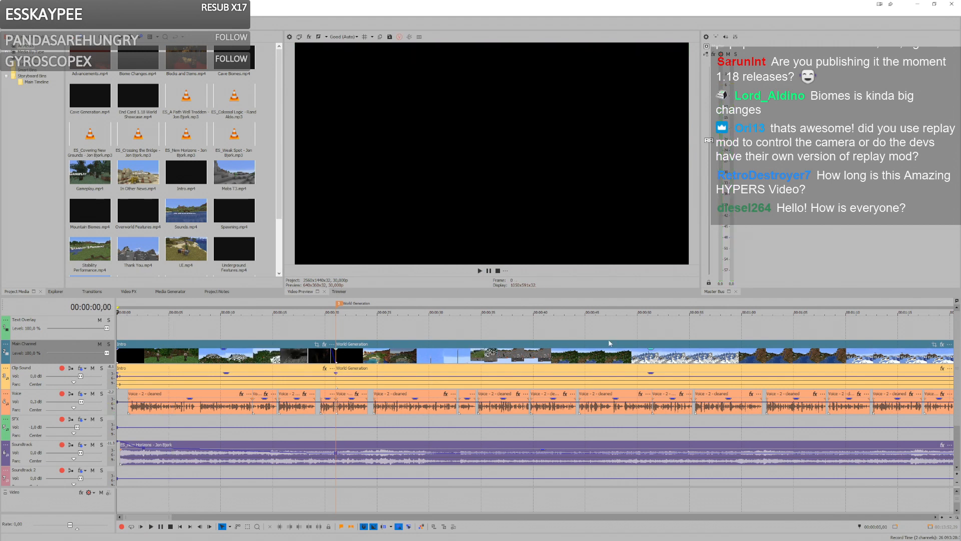
Step: Delete the Mobs title clip from the Text Overlay track after the Spawning section
scroll(571, 348, down, 6)
scroll(565, 346, up, 5)
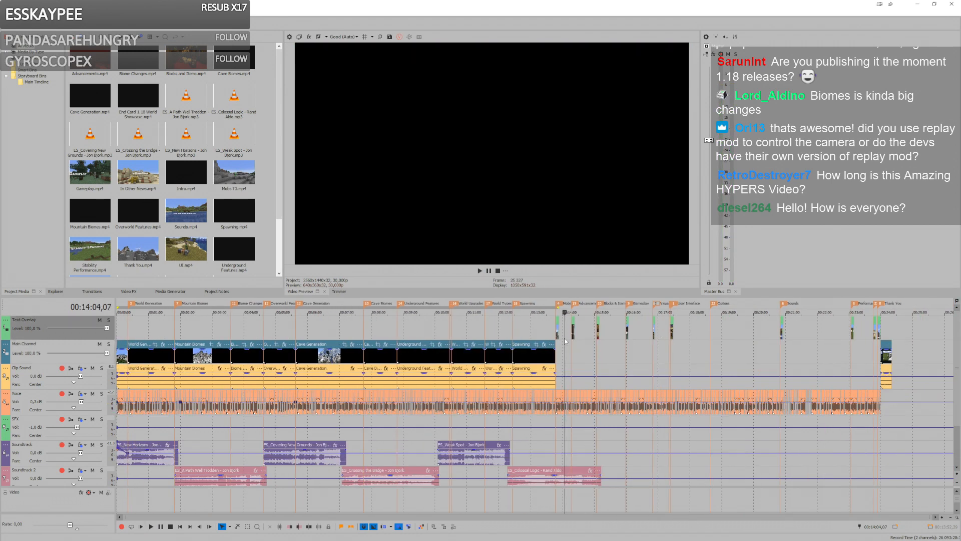
click(530, 349)
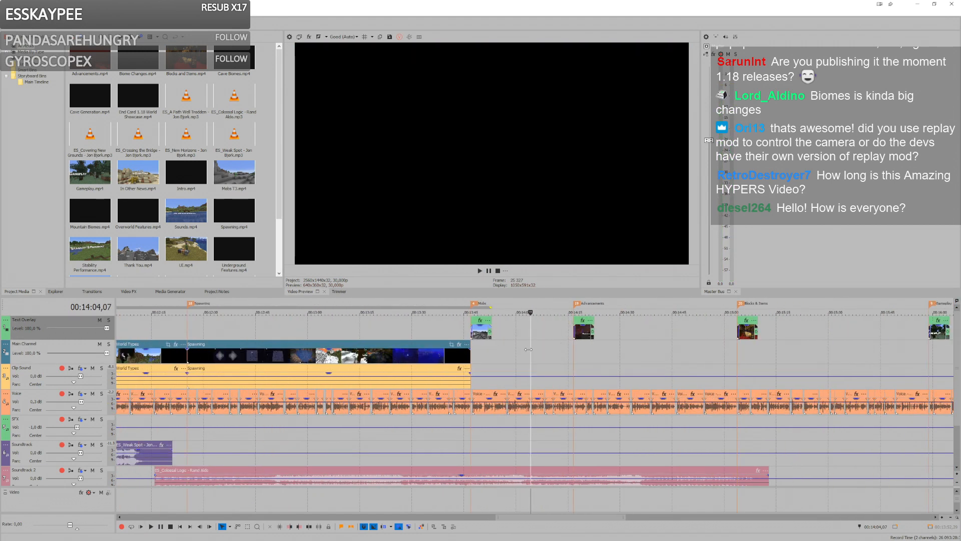
click(496, 351)
scroll(495, 351, left, 2)
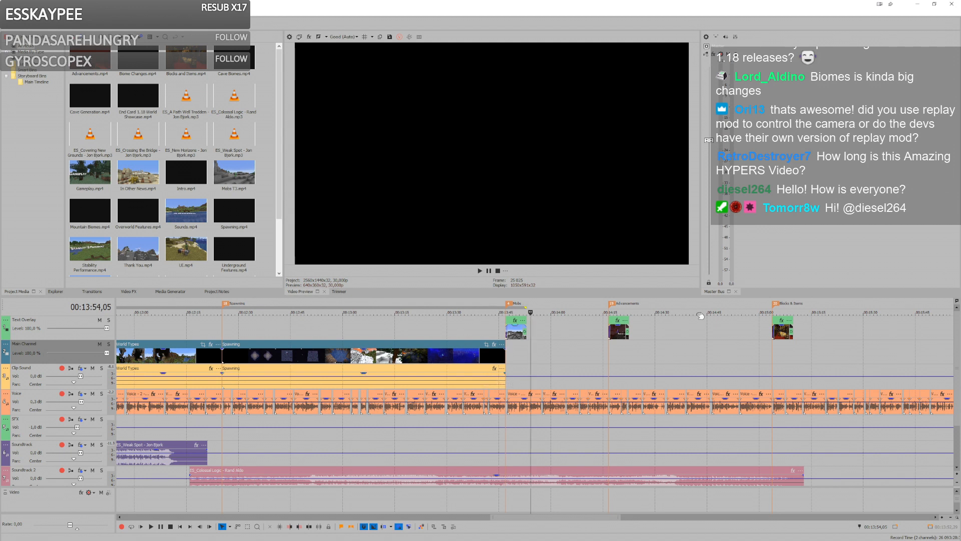
click(521, 332)
key(Delete)
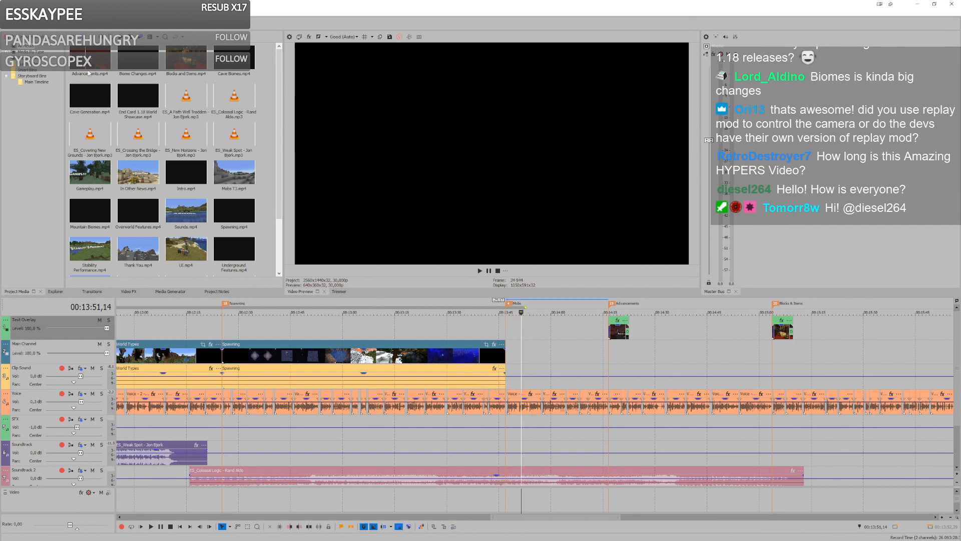
Step: Open the Mobs.veg project from the Subsections folder
key(ctrl+o)
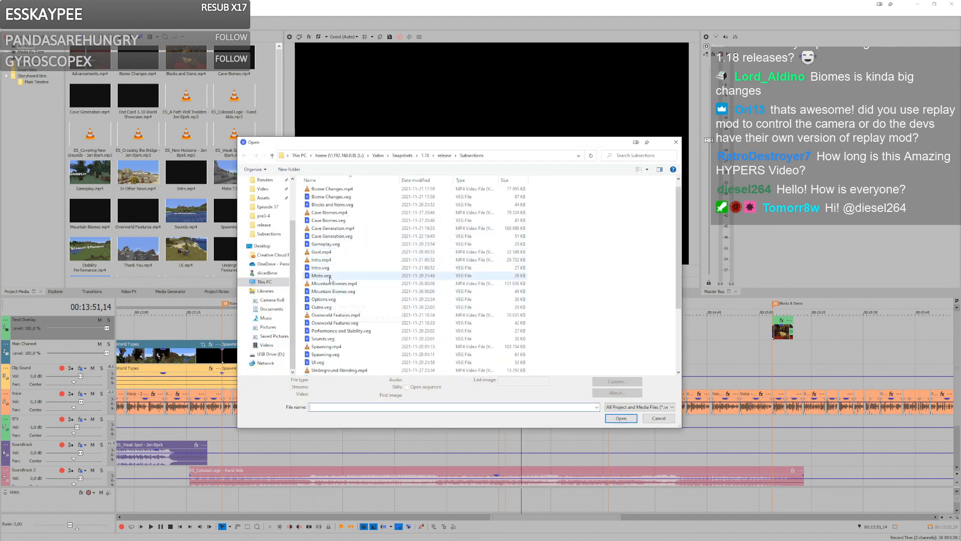
double_click(337, 292)
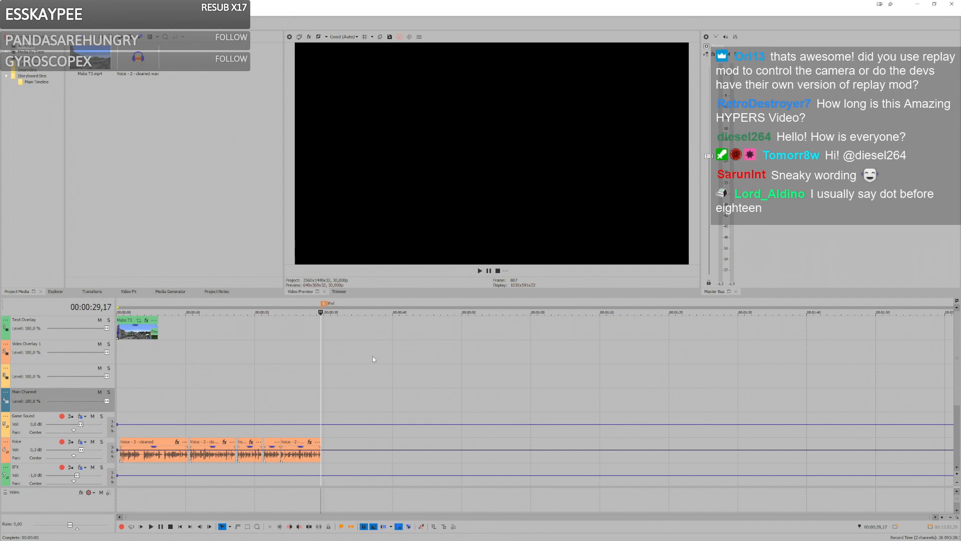
Step: Play the Mobs title from the start, stop near its end, and select the first voice clip
click(133, 368)
click(119, 367)
key(space)
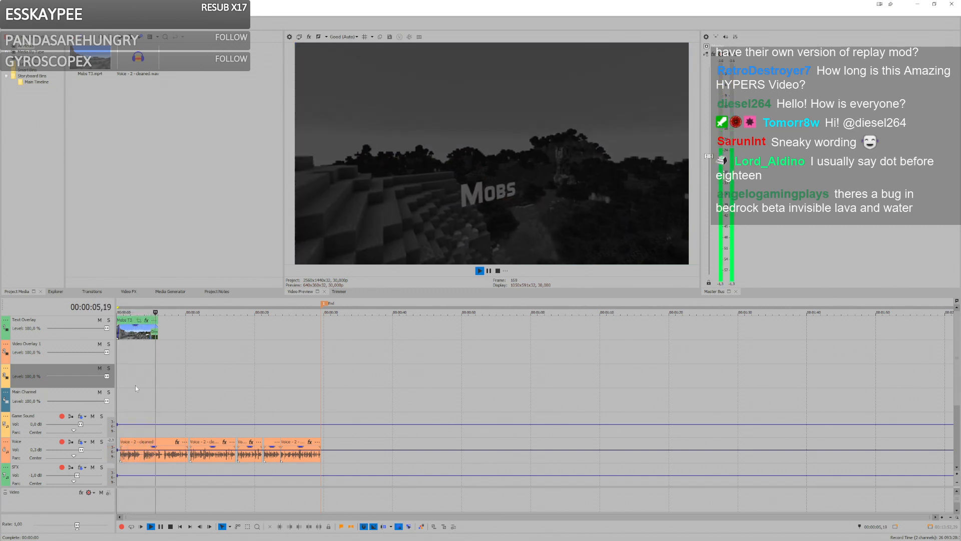
click(158, 354)
key(space)
click(155, 455)
scroll(156, 457, up, 4)
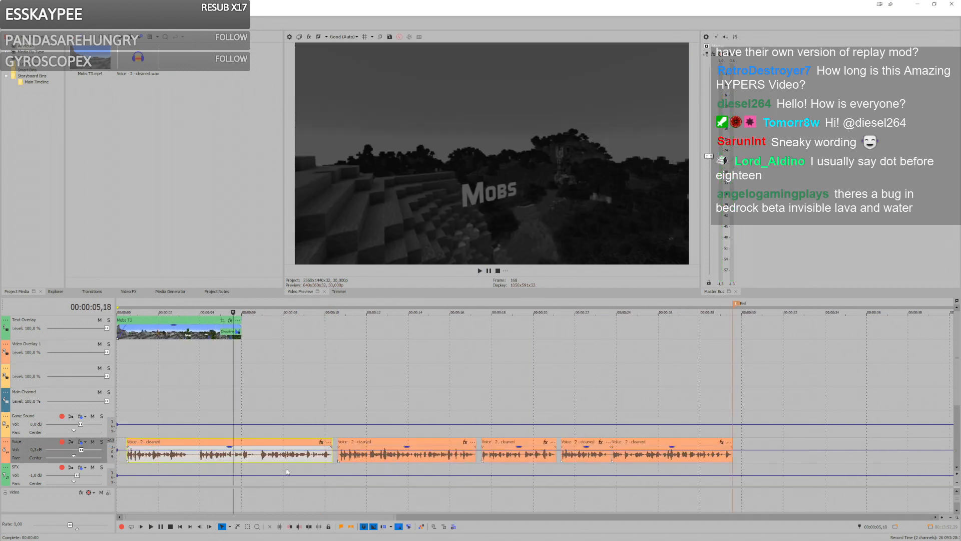
Step: Play the first voice clip, stop, split it at 00:00:06,25, and delete the remainder after the cut
key(space)
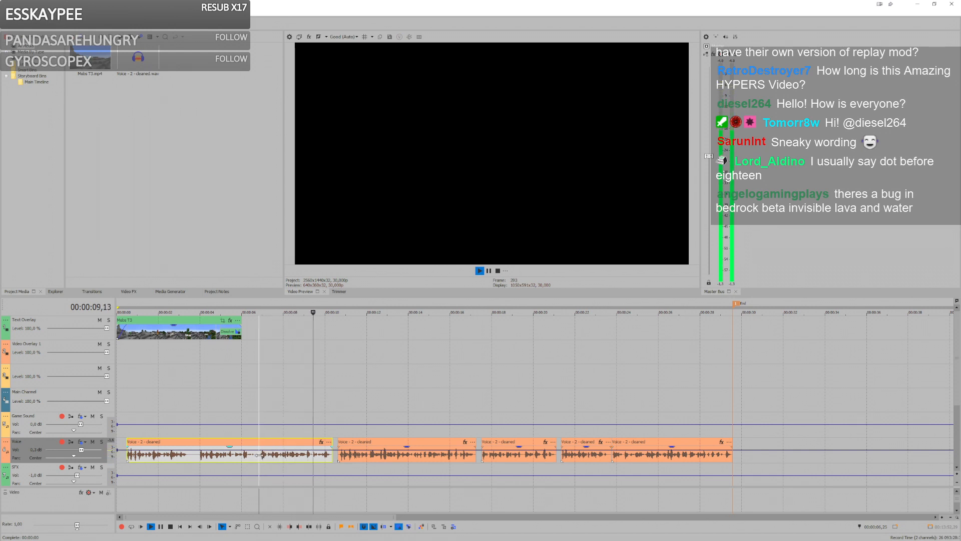
key(space)
key(s)
scroll(259, 455, down, 4)
key(Delete)
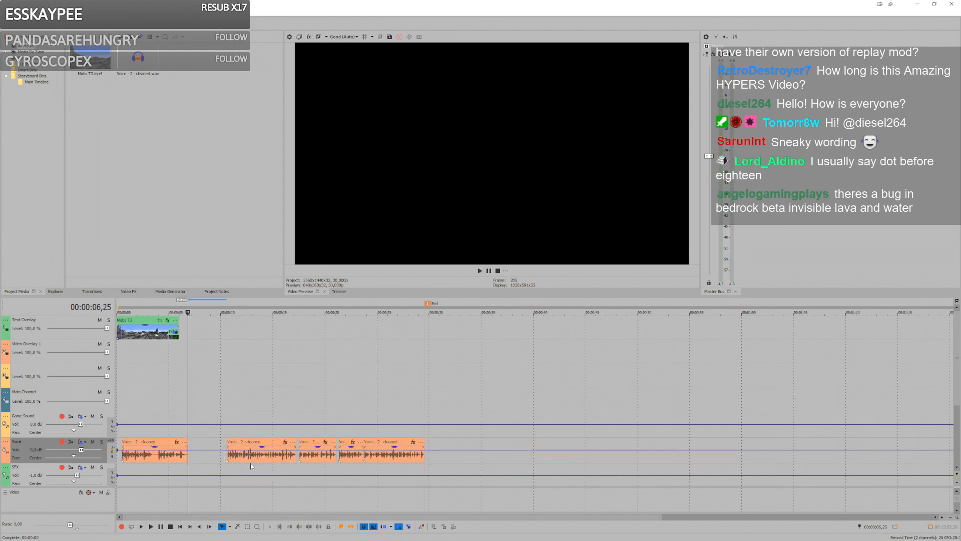
Step: Trim the tail of the first voice clip slightly and move the four following voice clips earlier to close the gap
scroll(250, 468, up, 3)
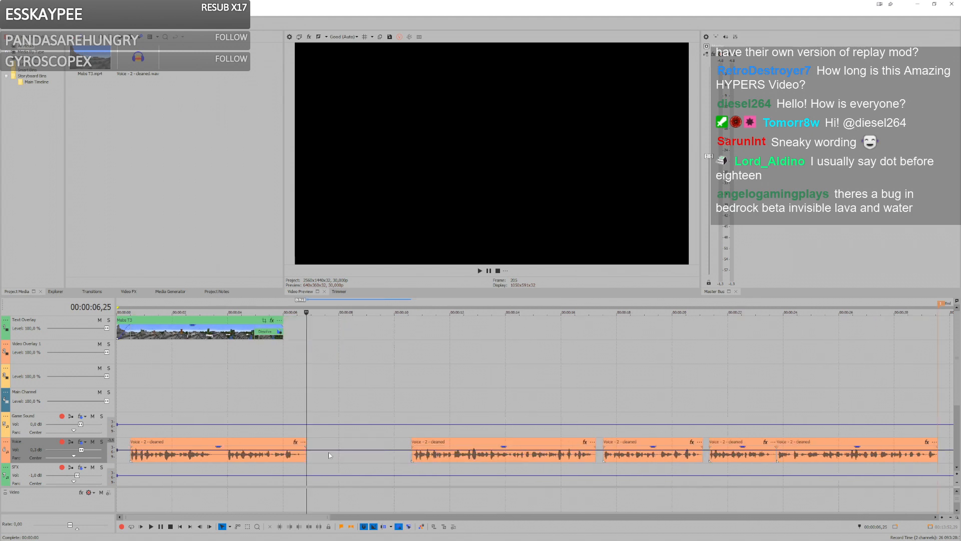
click(301, 456)
scroll(301, 458, down, 4)
click(282, 456)
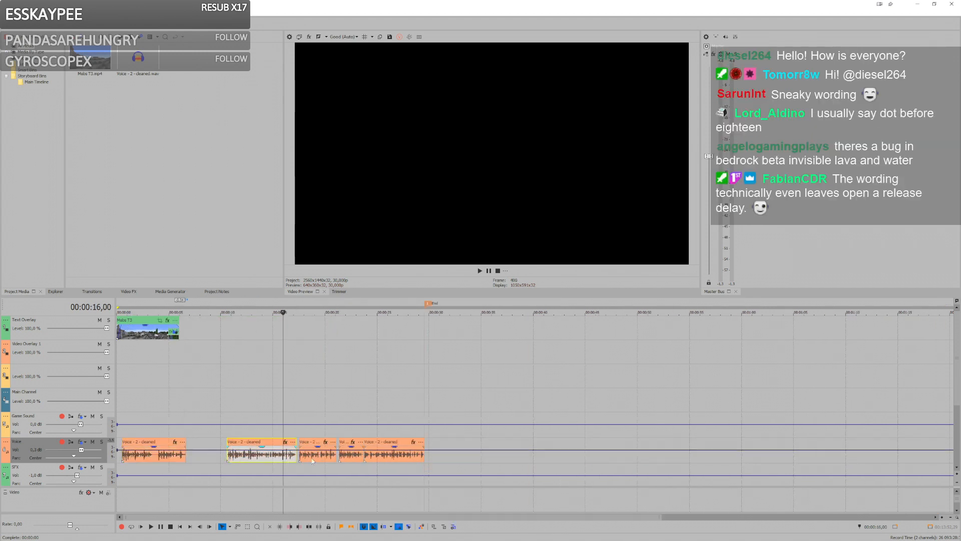
shift+click(382, 458)
key(ctrl+l)
scroll(233, 457, up, 4)
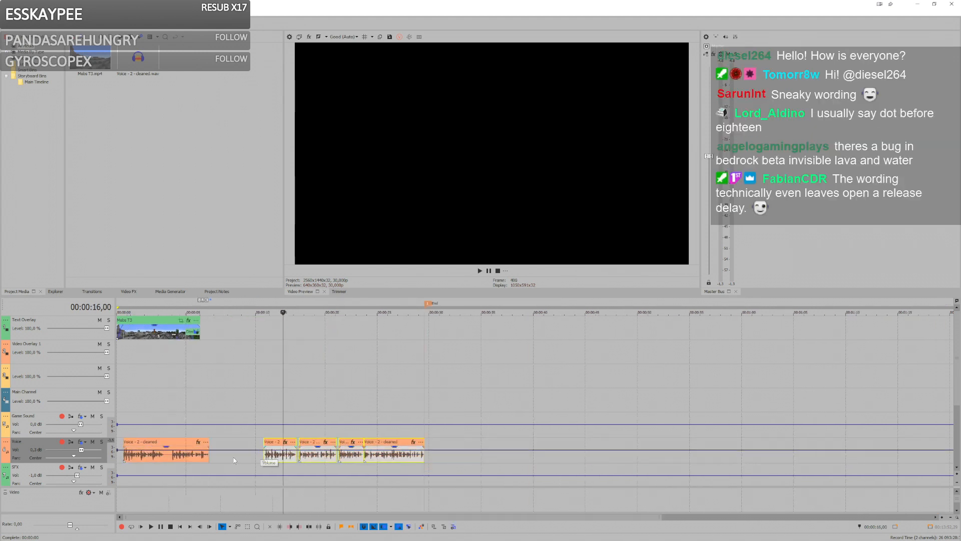
scroll(310, 458, down, 2)
drag(347, 458, 270, 456)
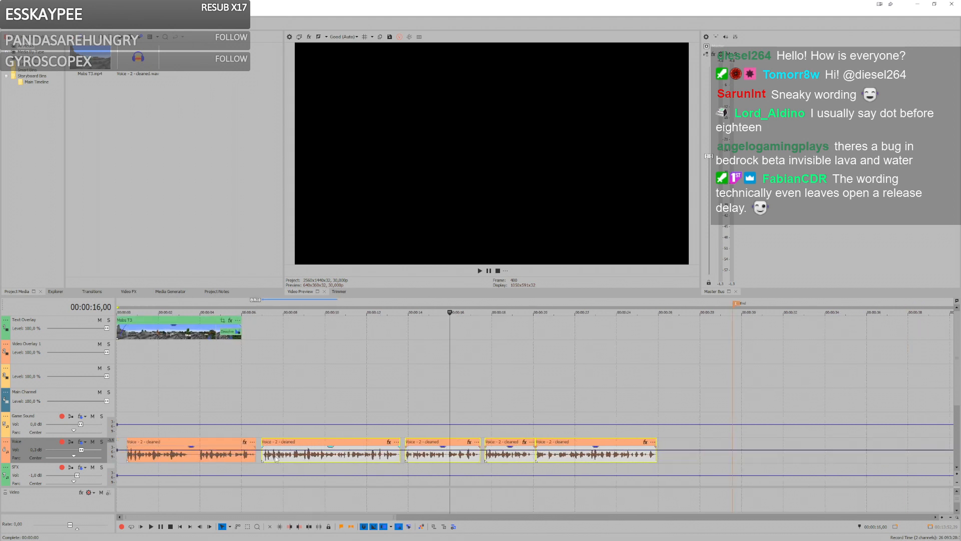
Step: Play back the transition between the first two voice clips and park the cursor at 00:00:06,27
click(204, 404)
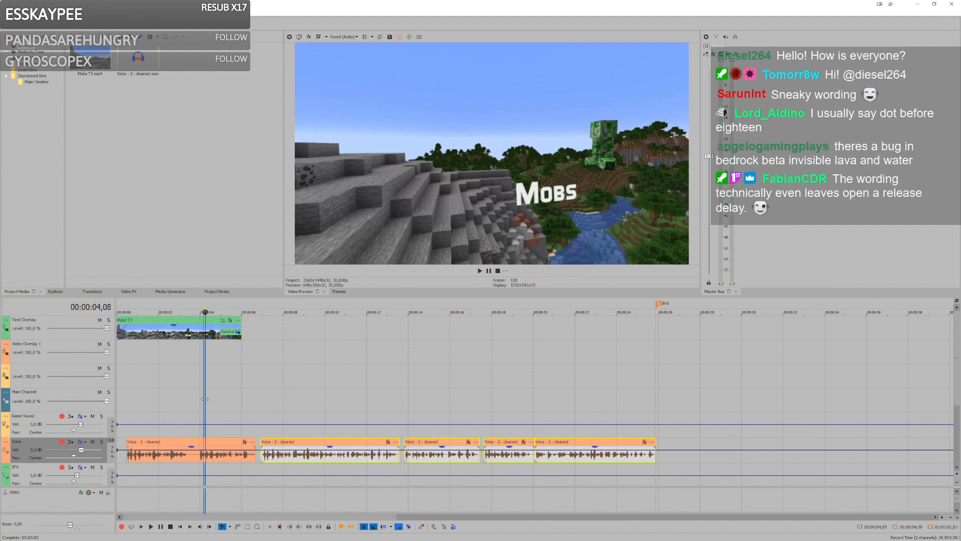
click(205, 398)
key(space)
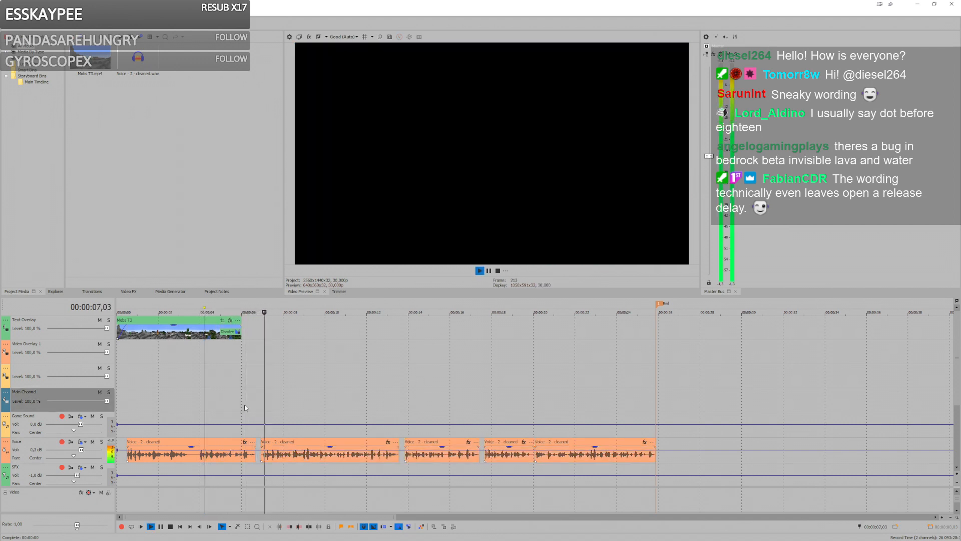
click(264, 406)
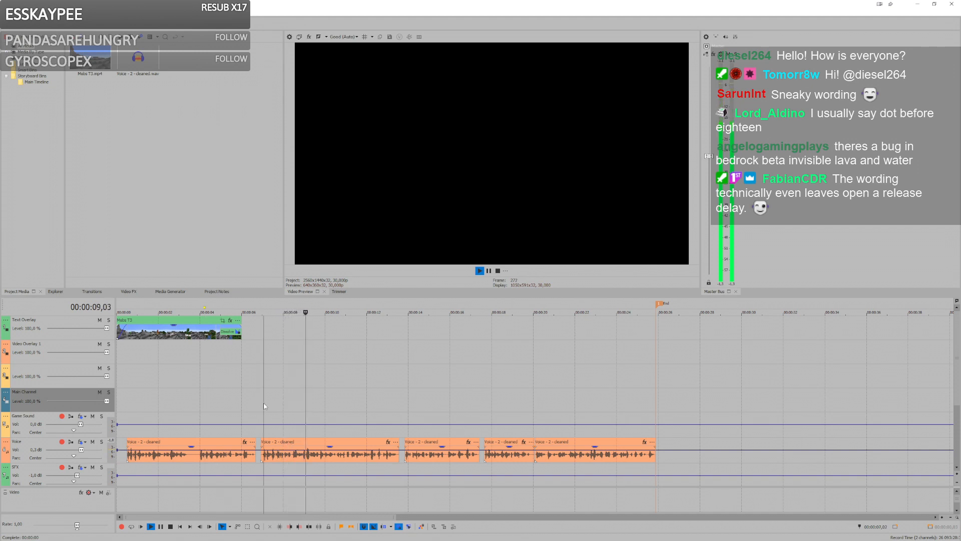
click(258, 406)
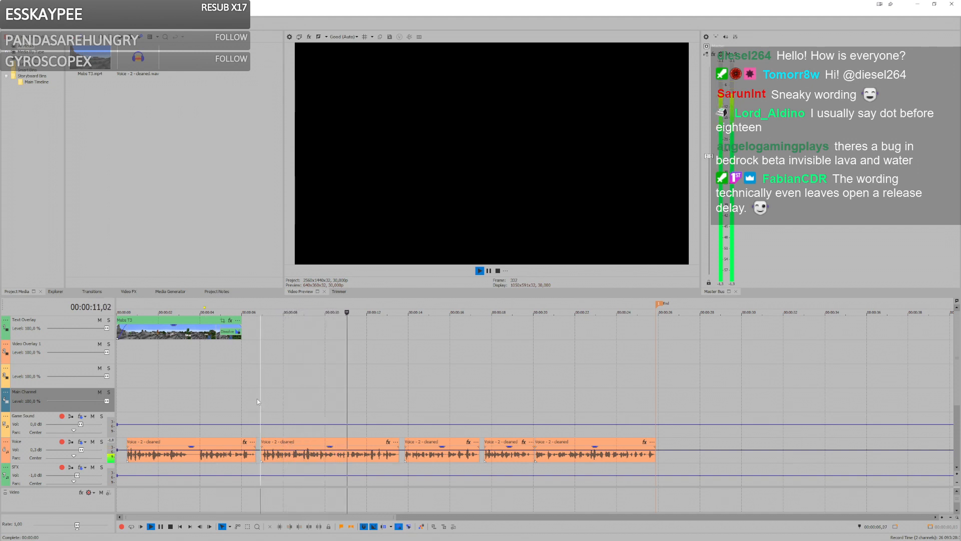
key(space)
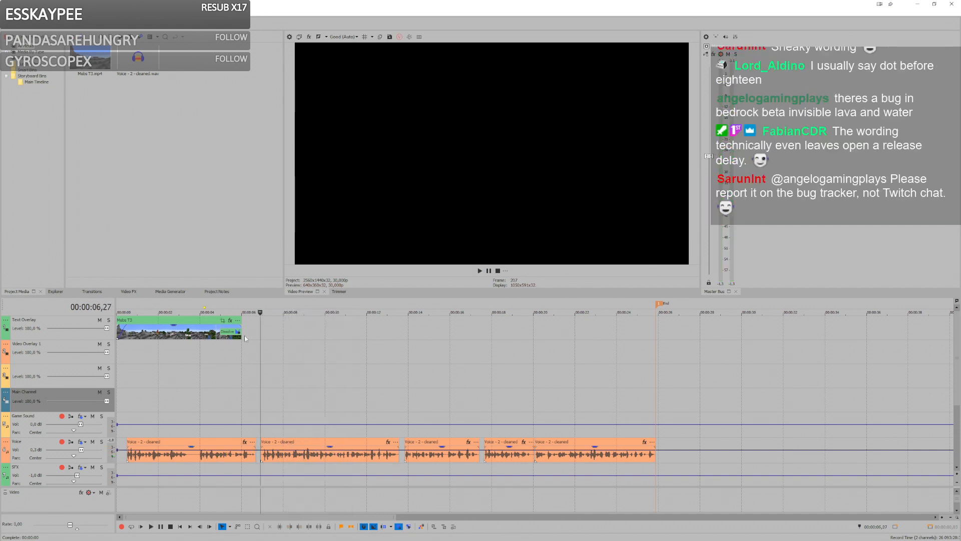
Step: Mark the time range from the title clip's end at 00:00:06,00 to the second voice clip at 00:00:06,27
click(235, 347)
click(243, 349)
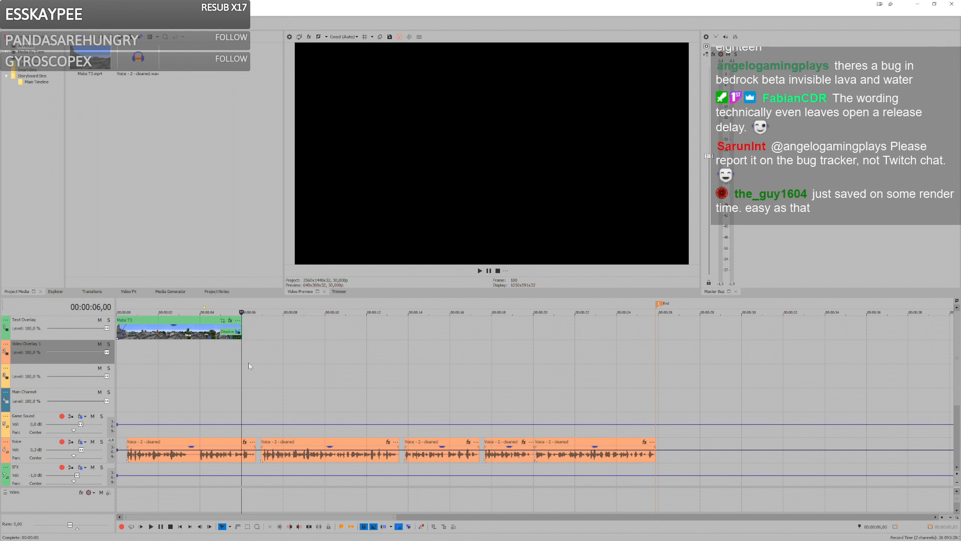
drag(242, 367, 260, 365)
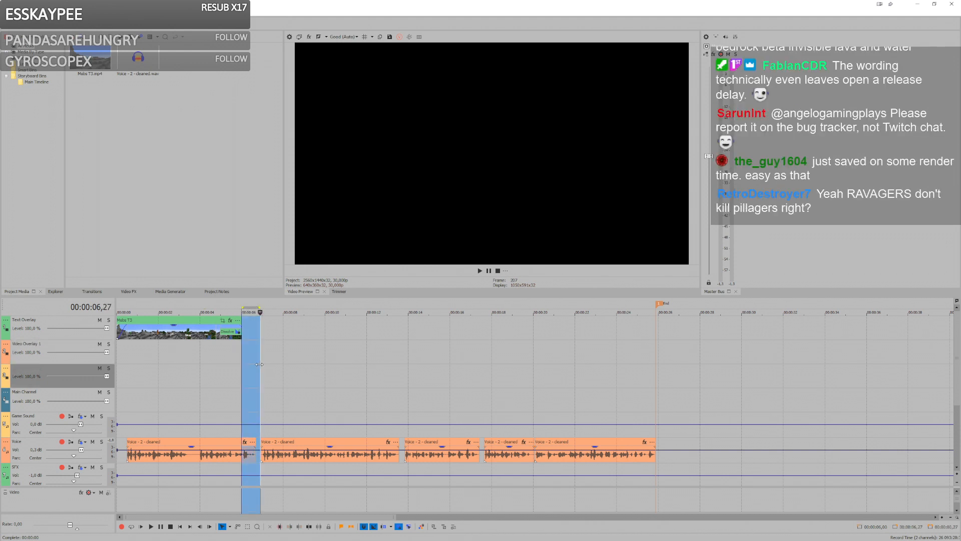
click(256, 361)
Step: Check the frames of the Mobs title clip at several points between about 2 and 5 seconds
click(159, 356)
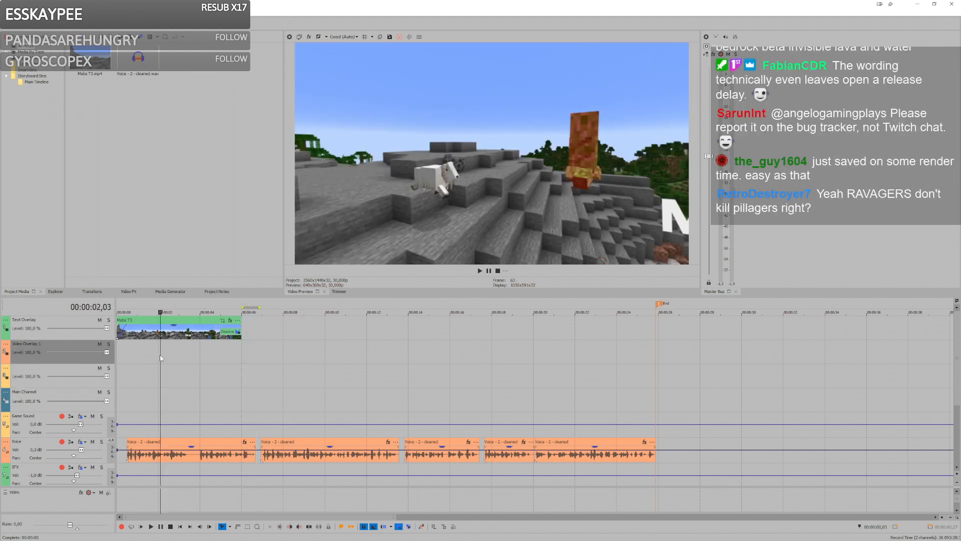
click(176, 356)
click(196, 359)
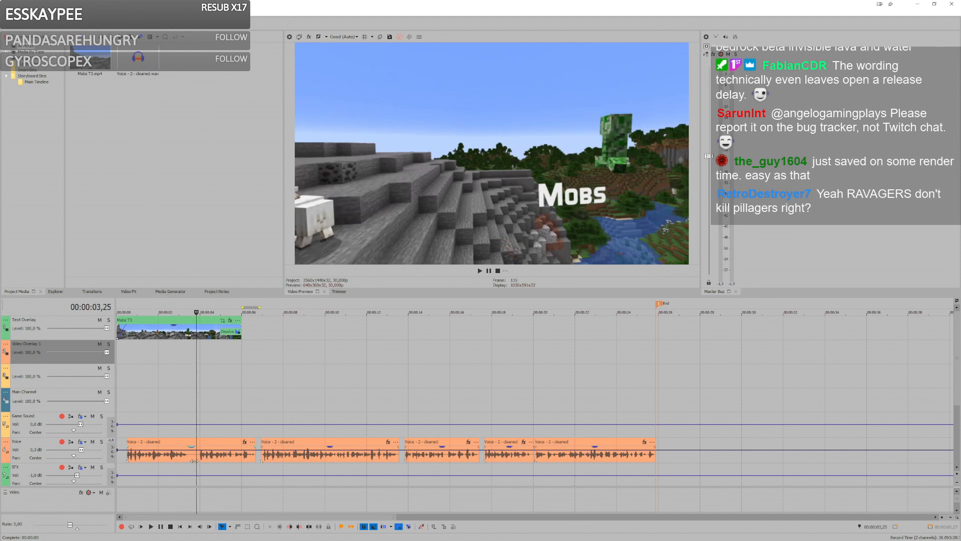
click(228, 423)
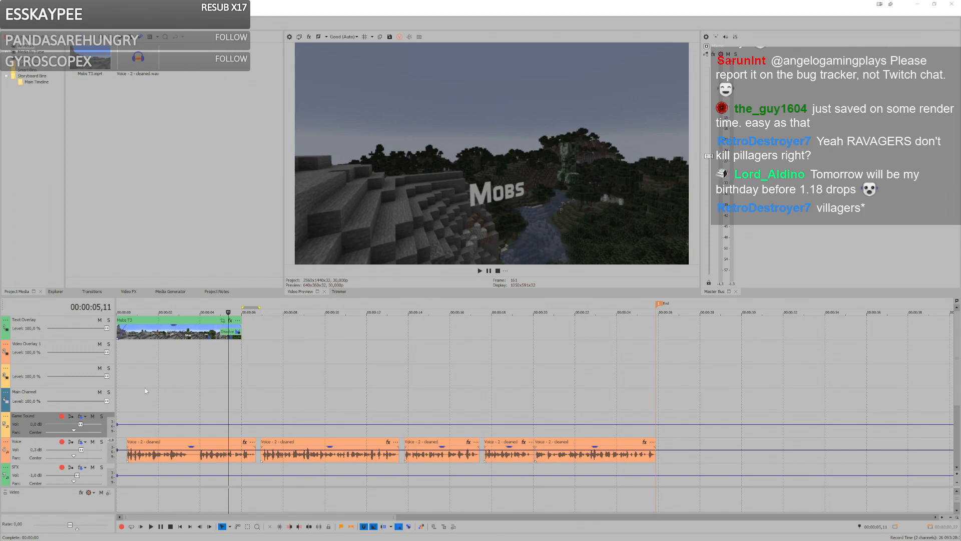
Step: Switch to the 1.18 notes text file and find the Hostile Mobs section
key(alt+Tab)
scroll(248, 267, up, 12)
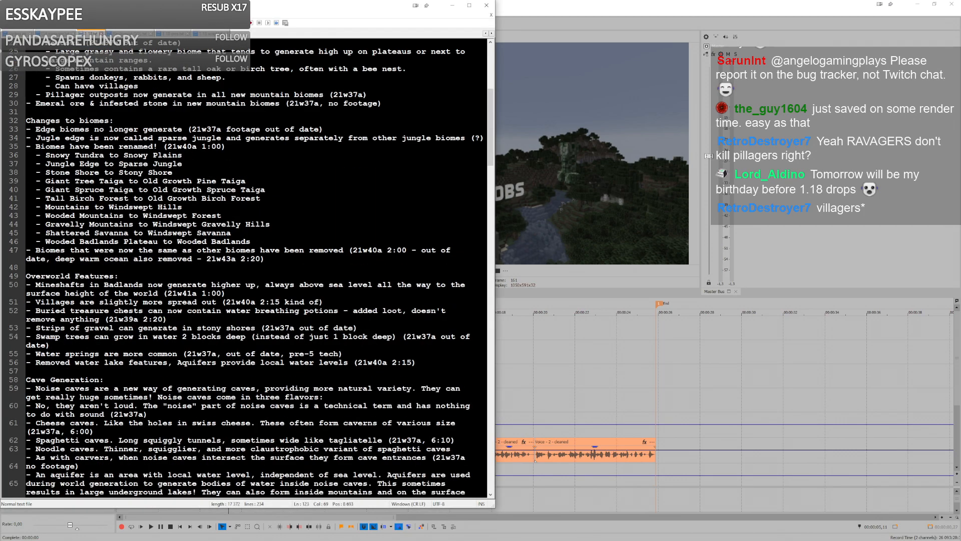
scroll(248, 268, down, 12)
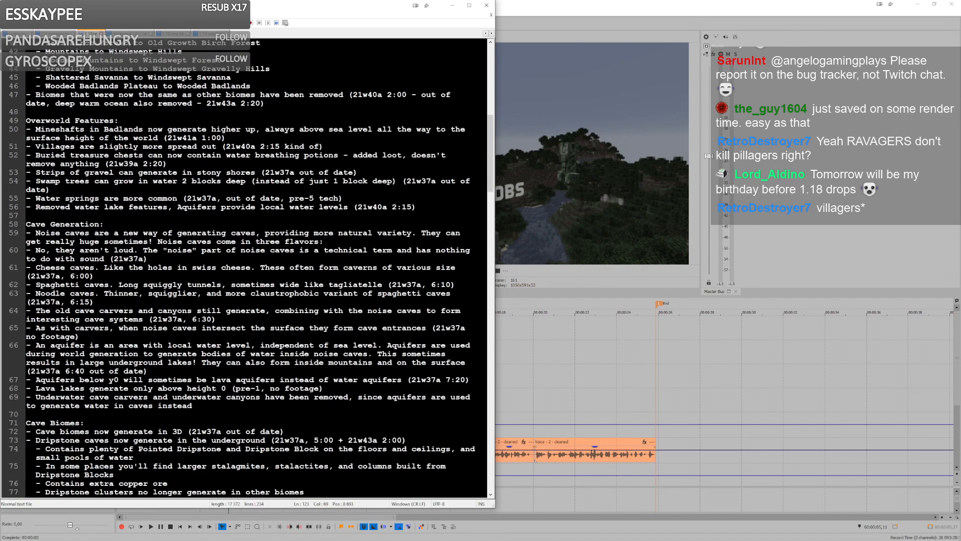
scroll(248, 267, down, 16)
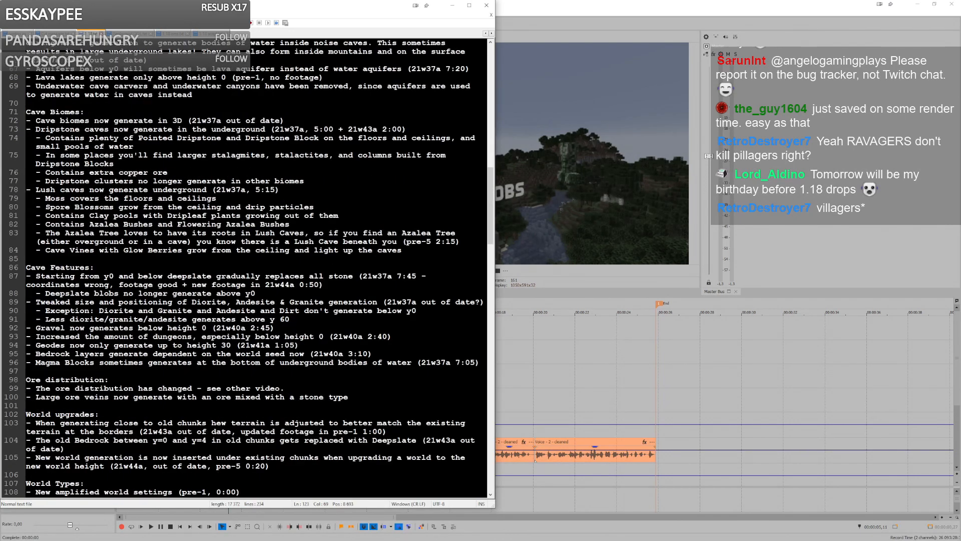
scroll(247, 267, down, 10)
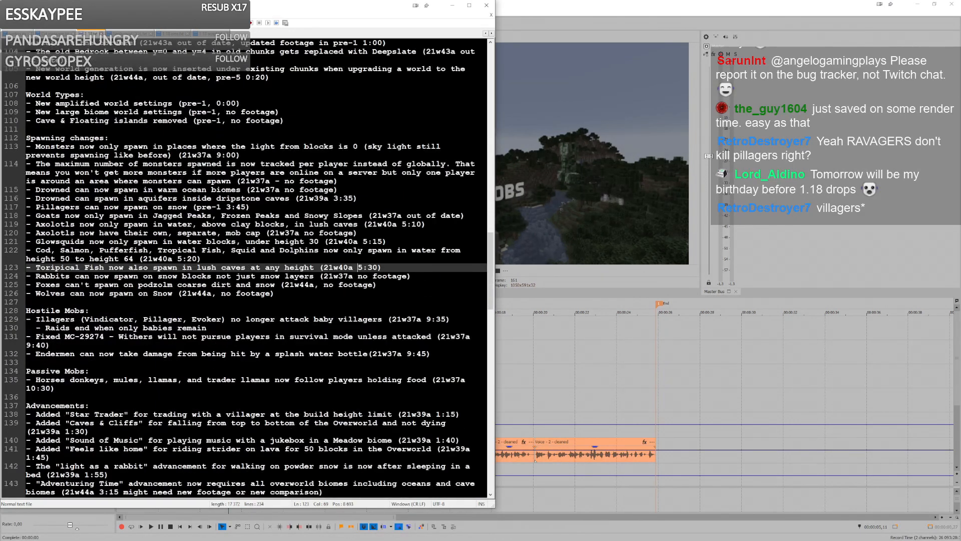
key(Down)
key(Down)
key(Down)
key(Down)
key(Down)
scroll(247, 268, down, 3)
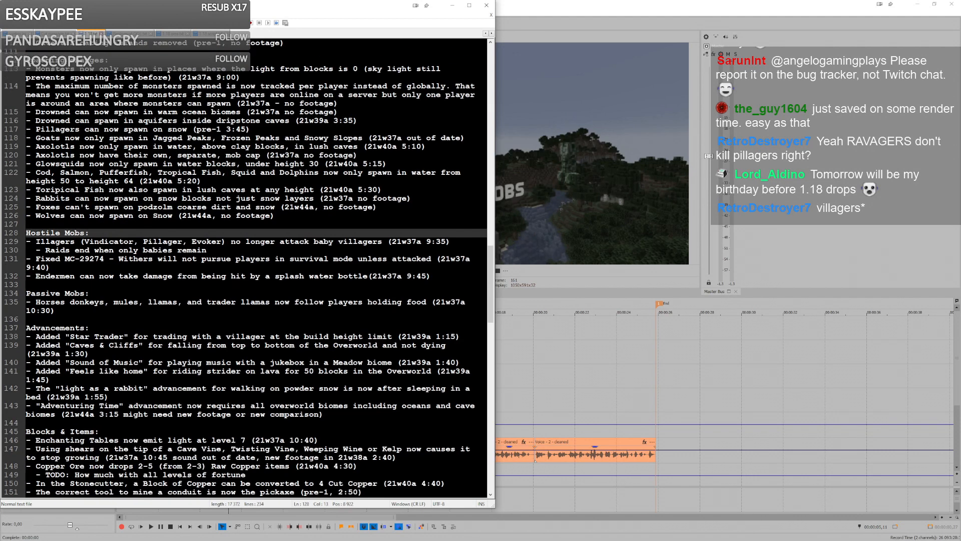
Step: Examine which snapshot videos and timestamps the Hostile Mobs and Passive Mobs notes give for their footage
drag(208, 250, 131, 250)
click(416, 242)
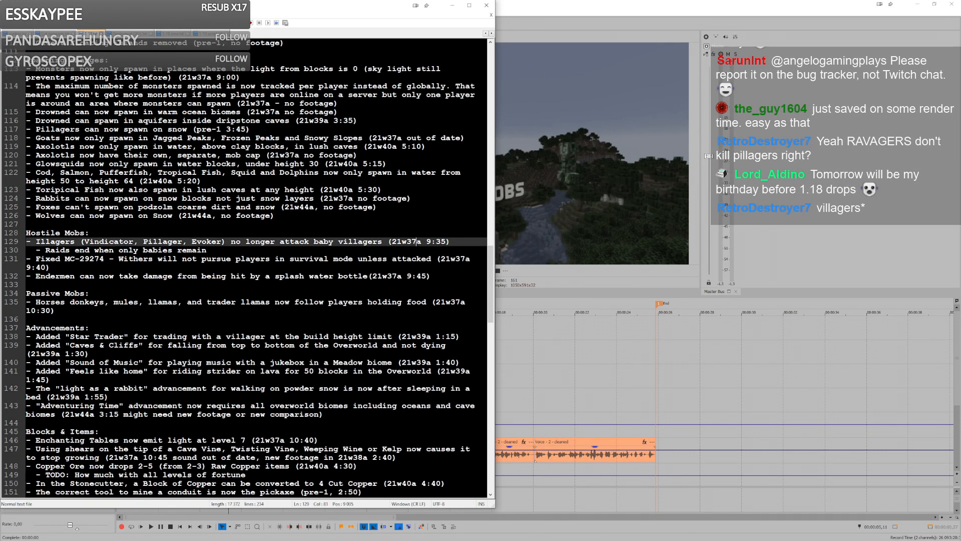
double_click(402, 241)
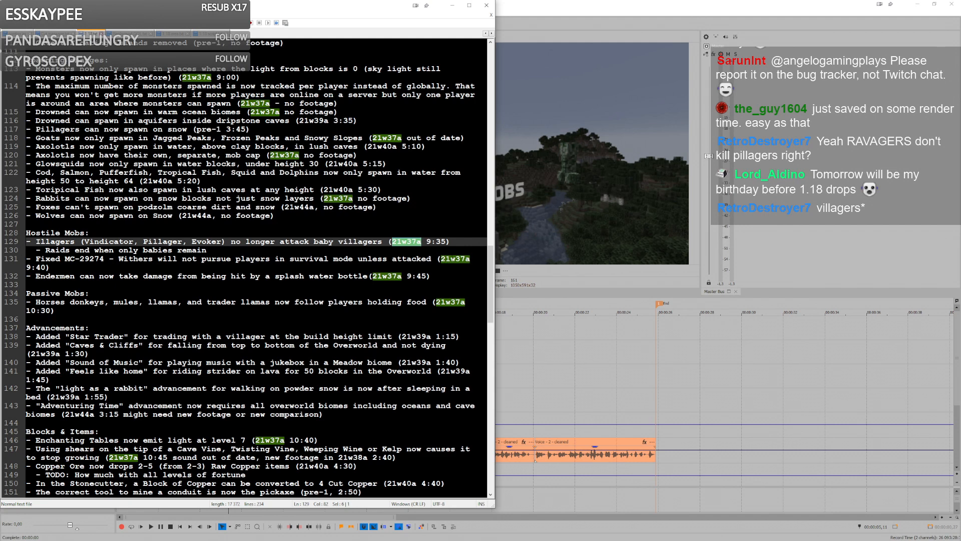
click(455, 259)
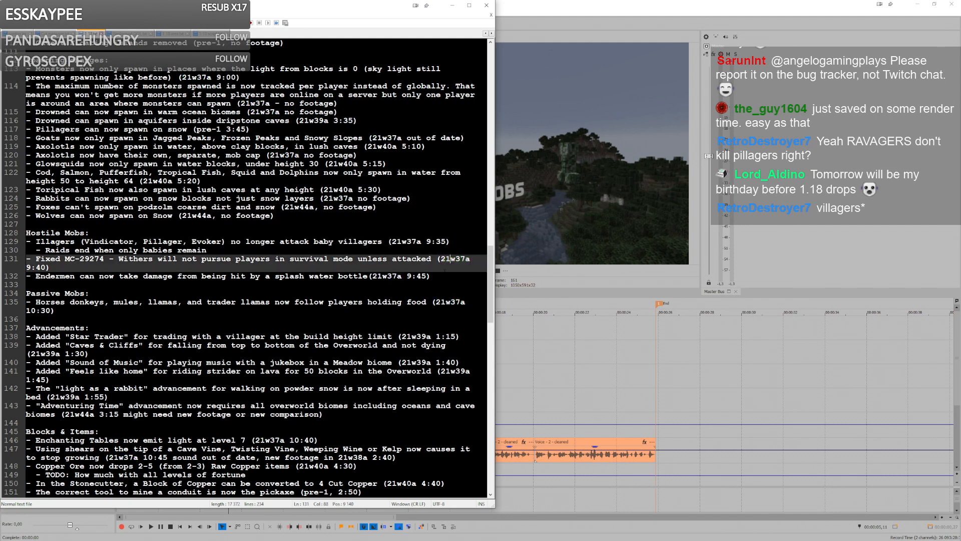
click(397, 276)
click(450, 302)
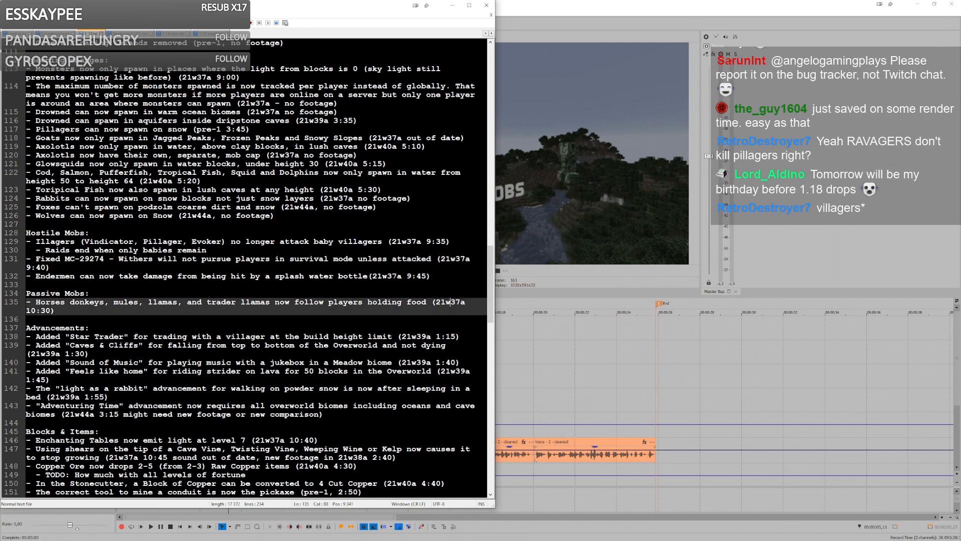
click(451, 267)
double_click(398, 276)
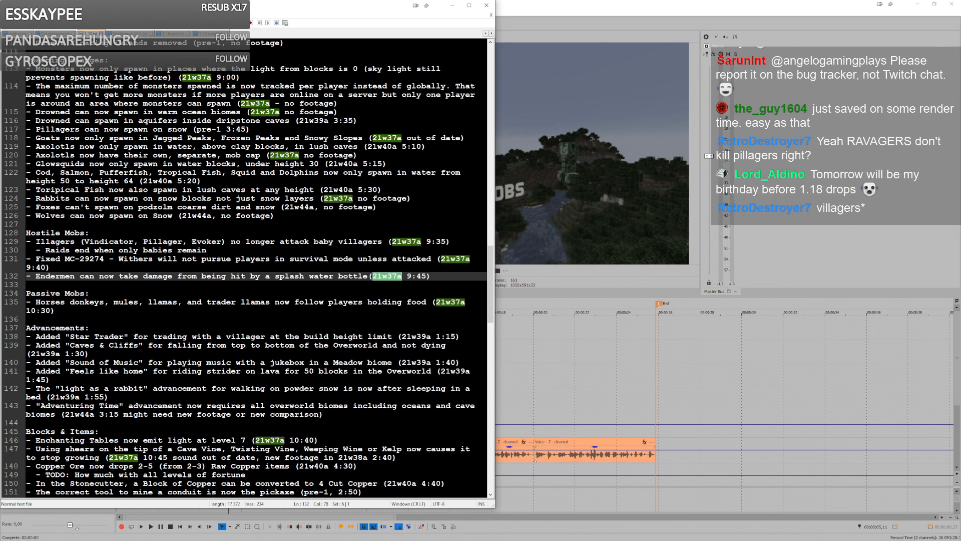
Step: Switch to File Explorer, go to the 21w37a folder under Snapshots\1.18, and open the 21w37a.veg project
key(alt+Tab)
key(alt+Tab)
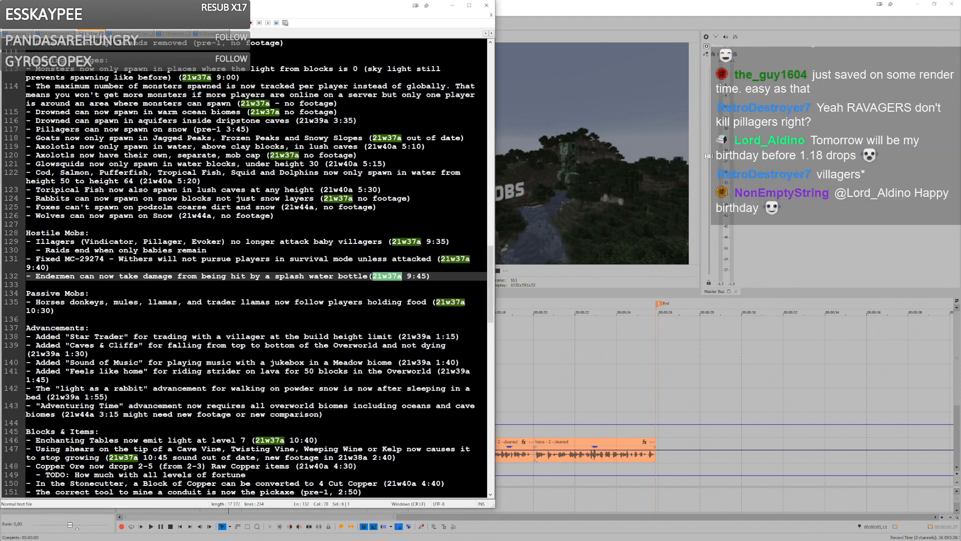
key(alt+Tab)
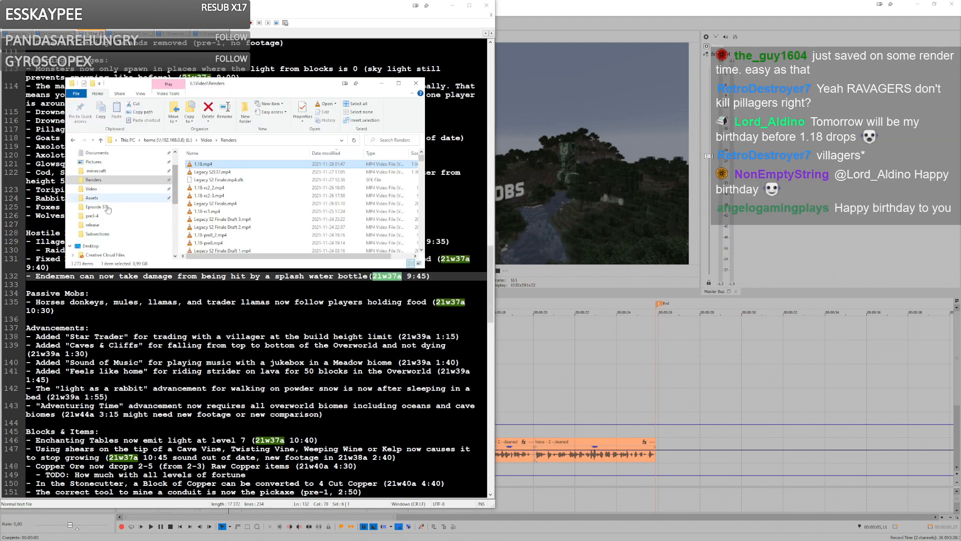
click(97, 226)
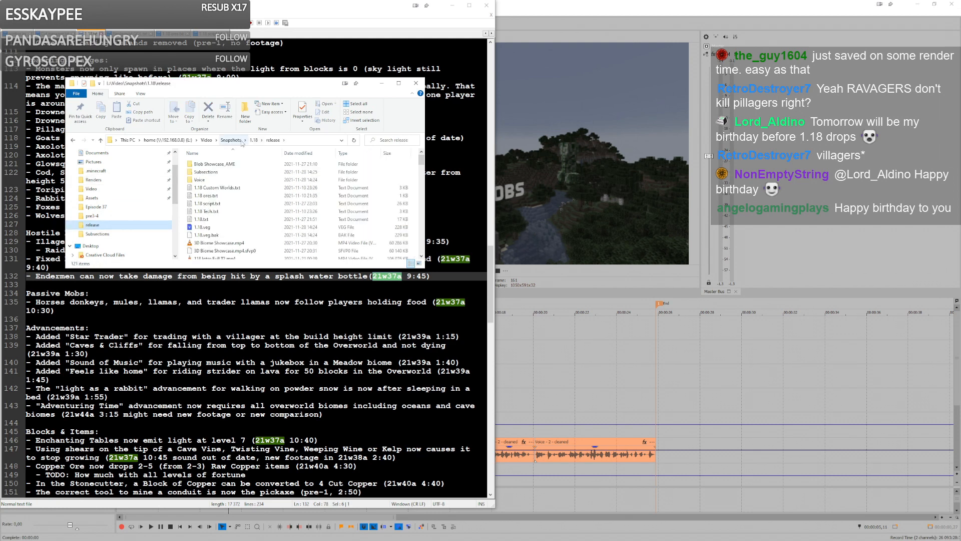
click(253, 140)
scroll(237, 168, up, 5)
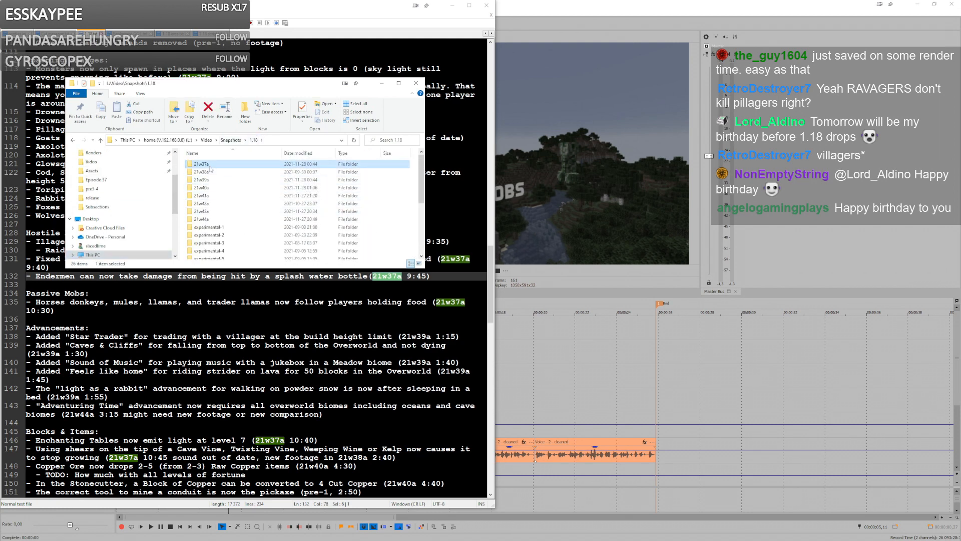
double_click(229, 188)
scroll(229, 189, down, 2)
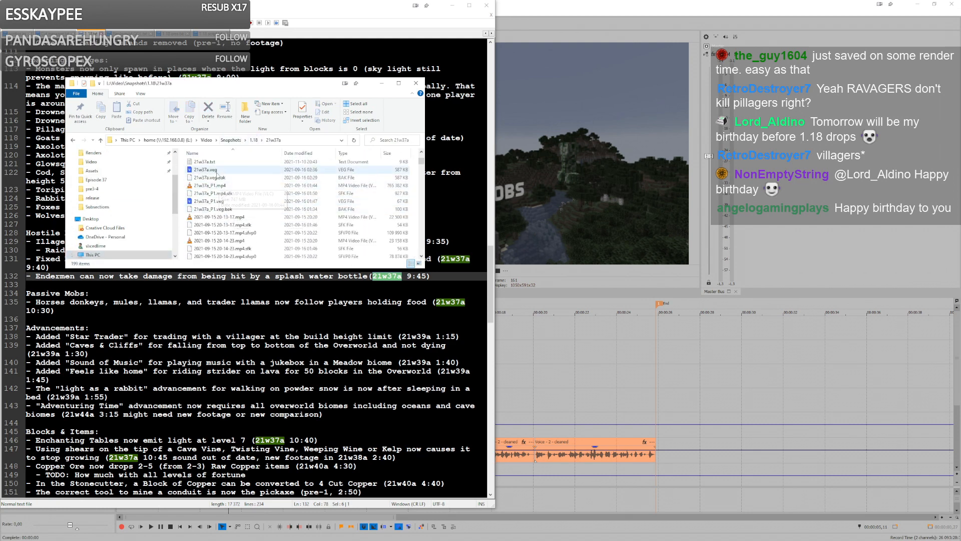
click(216, 170)
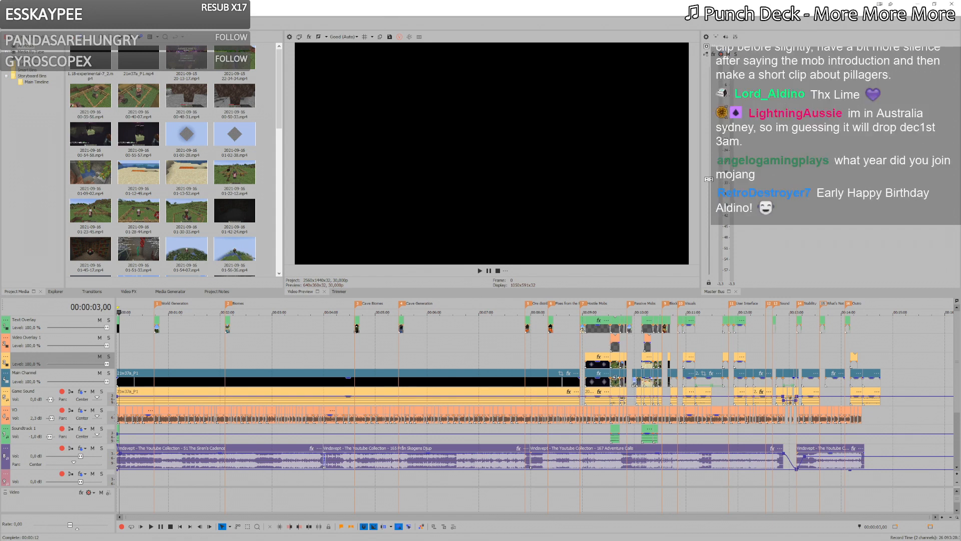
Step: Locate the 1.17.1 versus 21w37a baby villager comparison in the Hostile Mobs section, around 00:09:36,11
click(617, 350)
scroll(617, 351, up, 10)
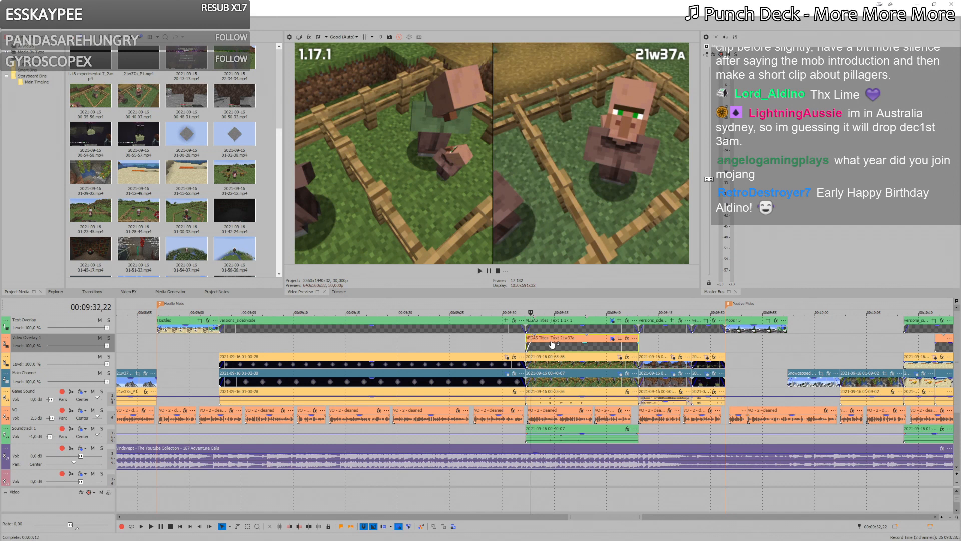
scroll(552, 344, down, 2)
click(556, 346)
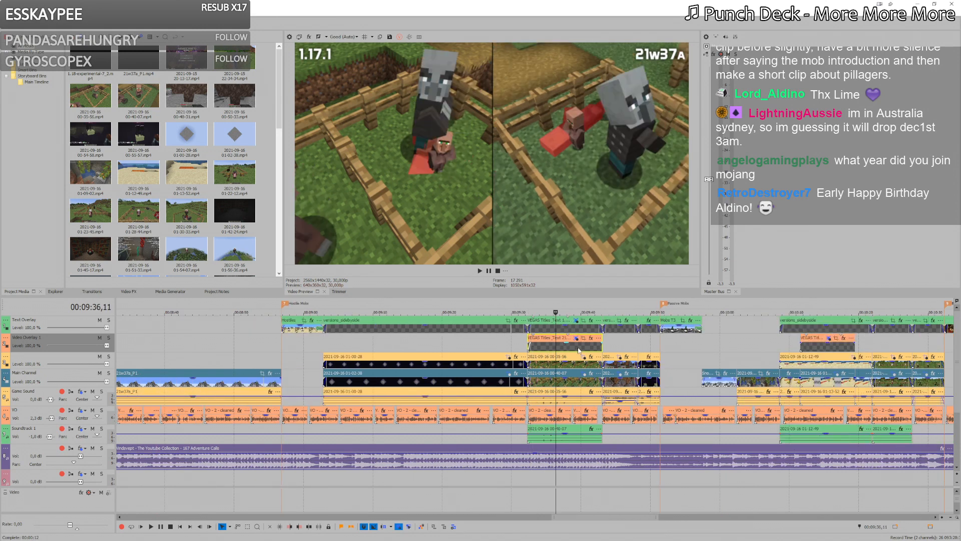
scroll(579, 350, down, 3)
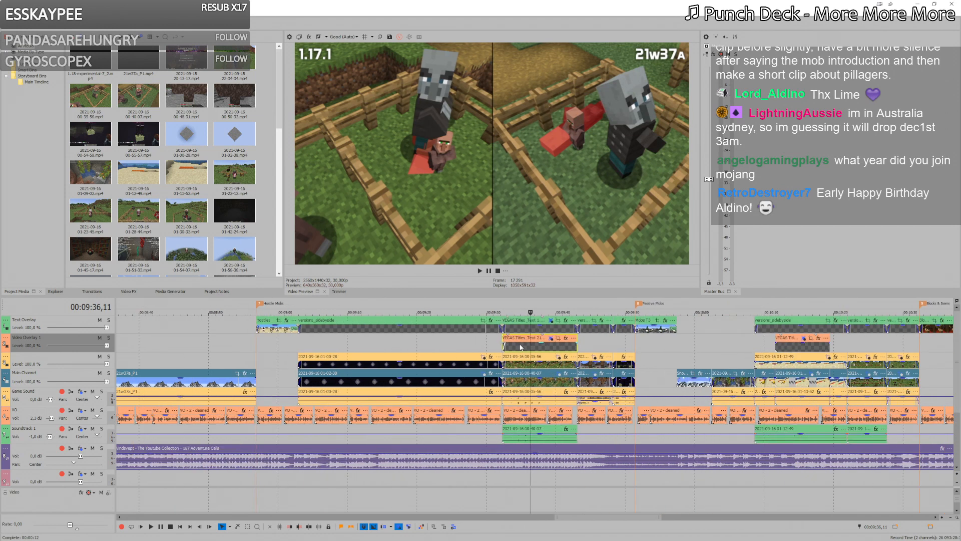
Step: Copy the side-by-side baby villager comparison clips with their audio from the 21w37a project and paste them into the Mobs project at 00:00:06,00
scroll(533, 356, up, 2)
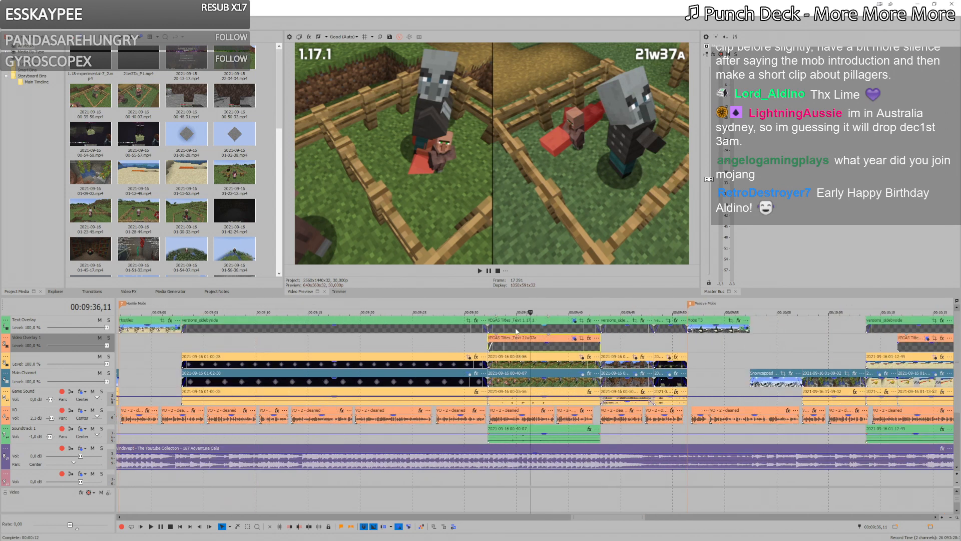
click(518, 366)
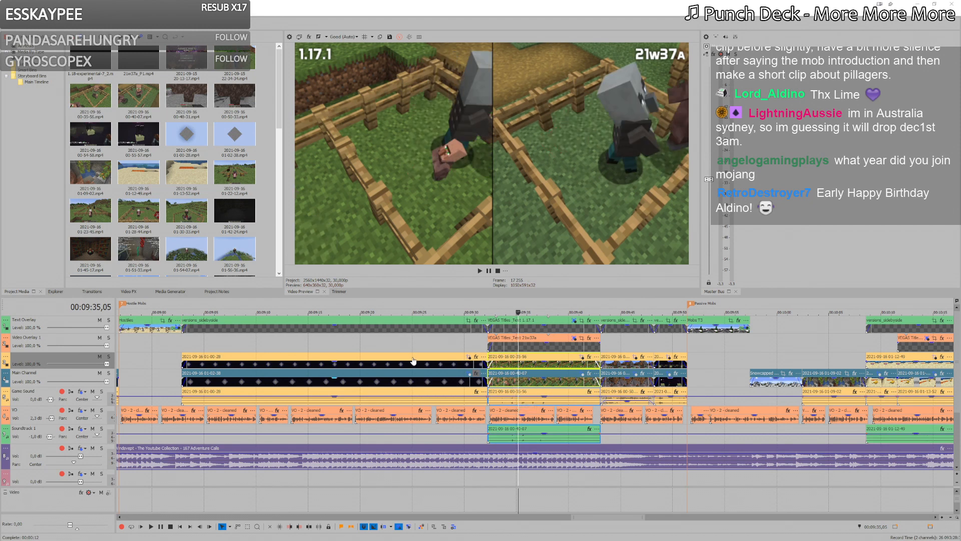
key(alt+Tab)
click(241, 353)
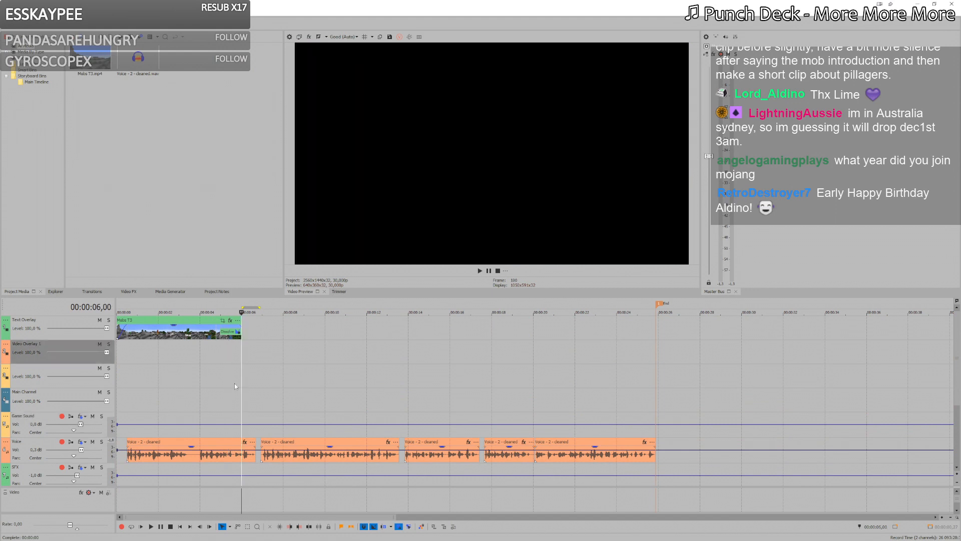
click(241, 376)
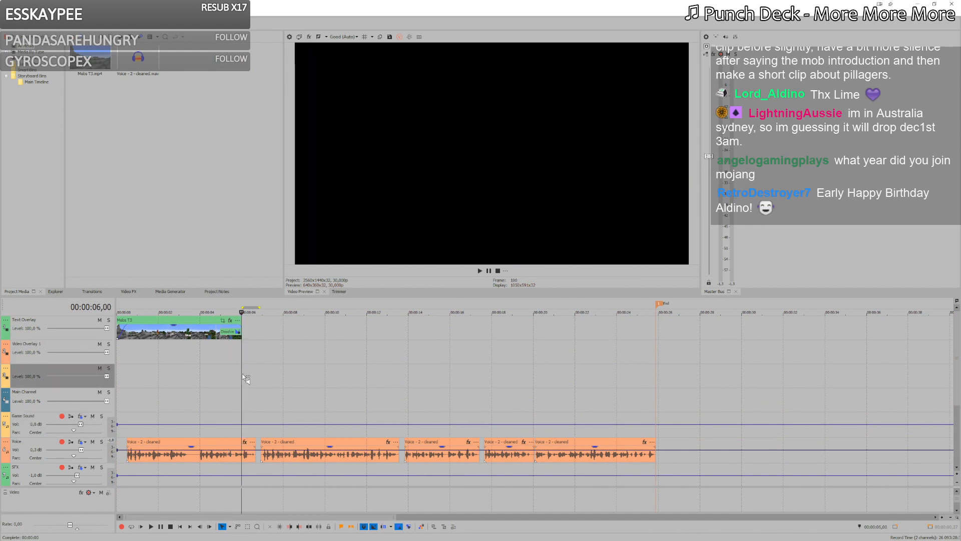
key(ctrl+v)
scroll(255, 400, down, 2)
scroll(233, 400, up, 2)
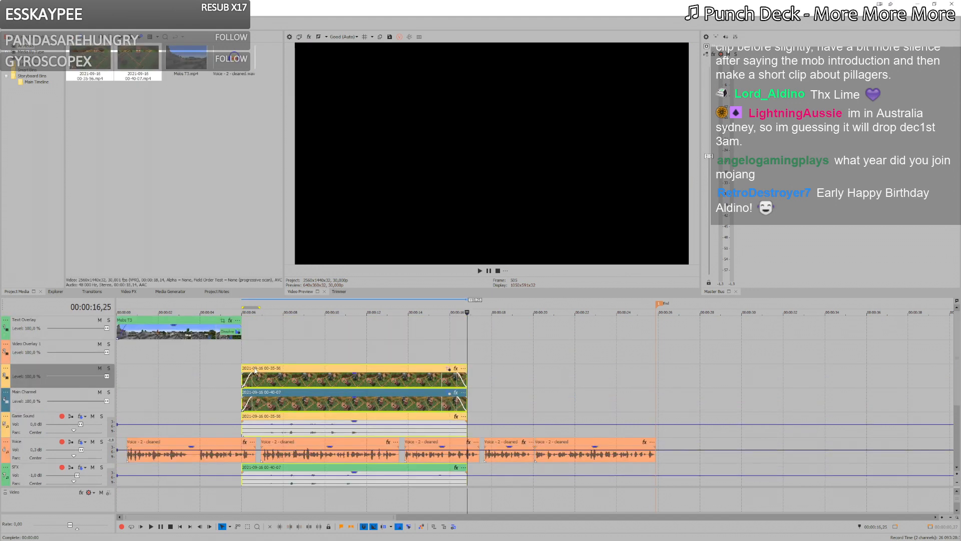
Step: Play back the second and third voice clips against the pasted comparison footage
click(235, 395)
scroll(231, 411, down, 2)
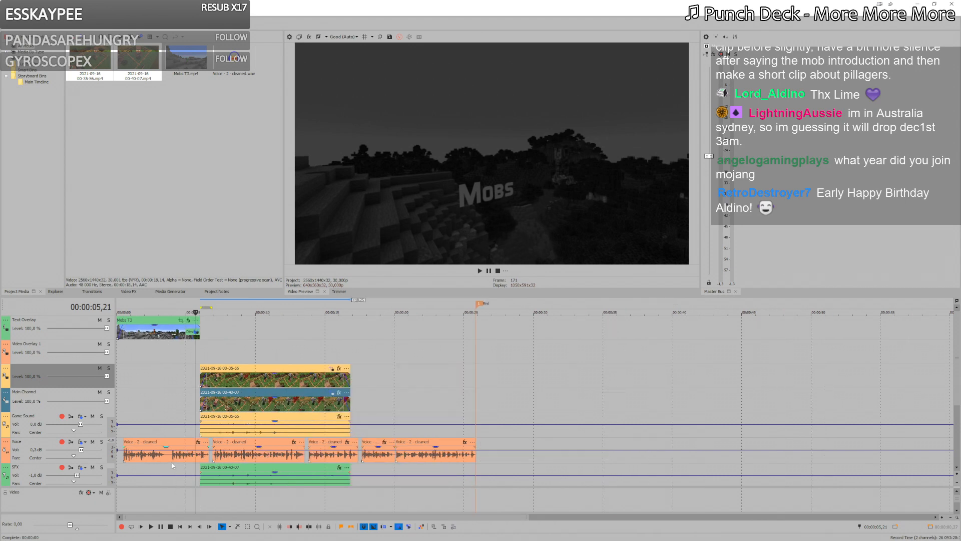
click(213, 454)
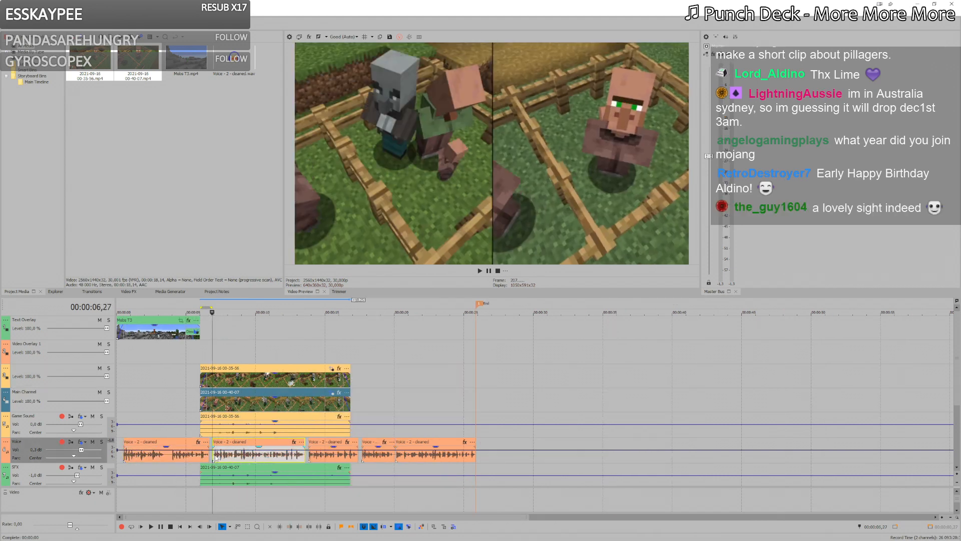
key(space)
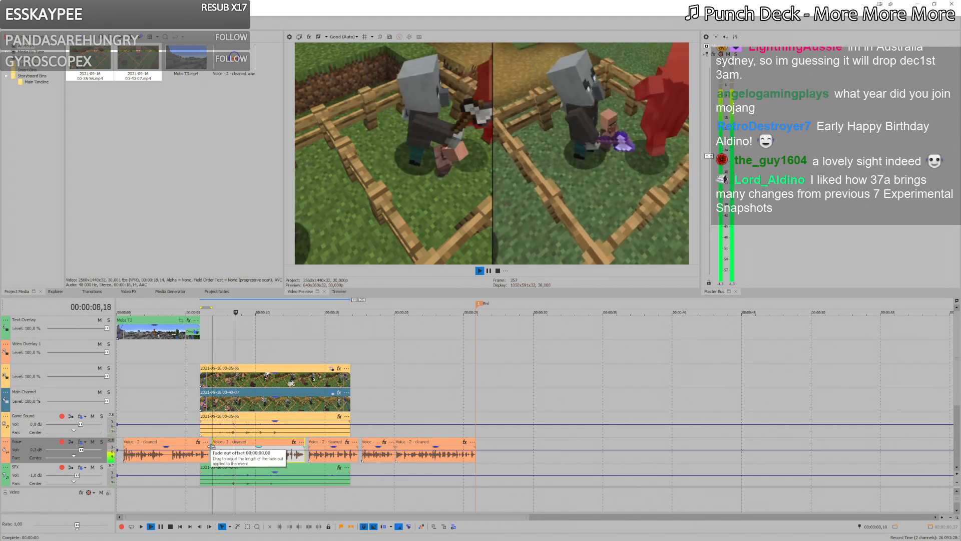
click(312, 457)
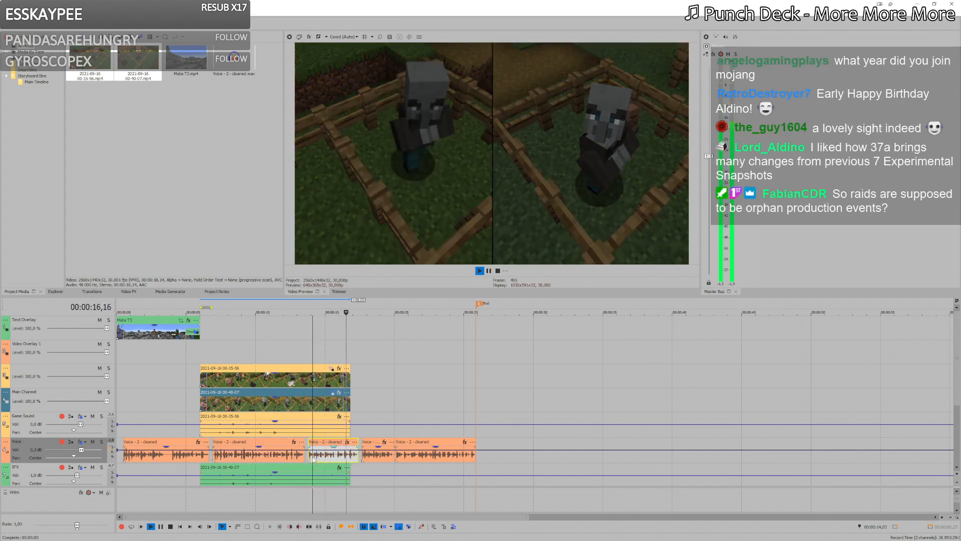
Step: Replay the start of the third voice clip and split it at 00:00:14,00
scroll(313, 458, up, 4)
key(space)
key(space)
key(space)
click(538, 456)
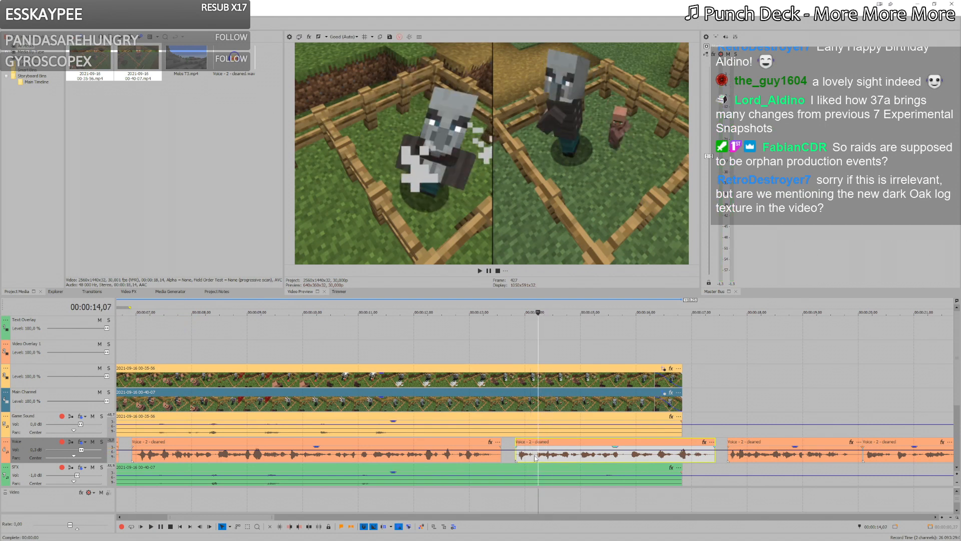
click(535, 458)
key(space)
key(space)
key(s)
click(524, 460)
scroll(521, 461, down, 5)
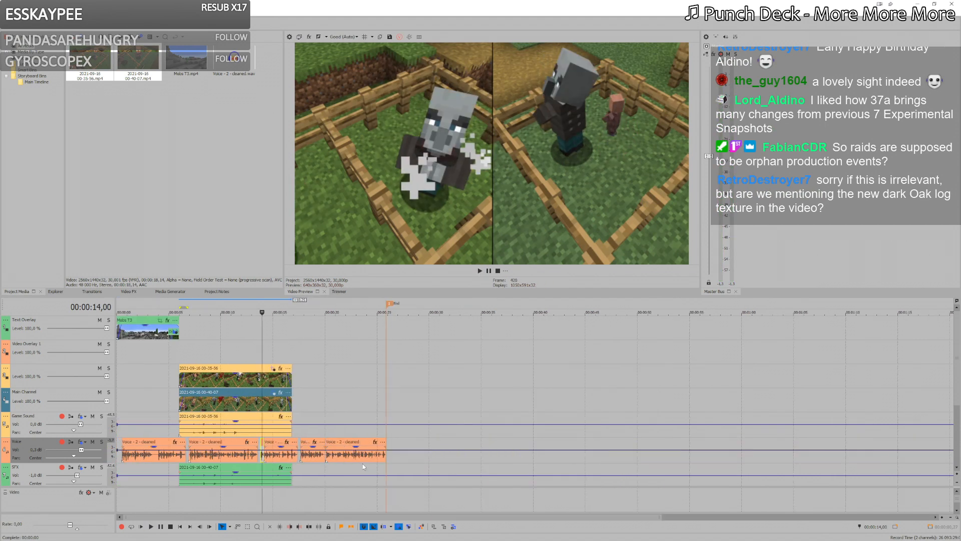
Step: Park the longer part of the split voice clip on the Game Sound track and split the first voice clip at 00:00:03,26
scroll(363, 467, up, 3)
drag(426, 463, 179, 437)
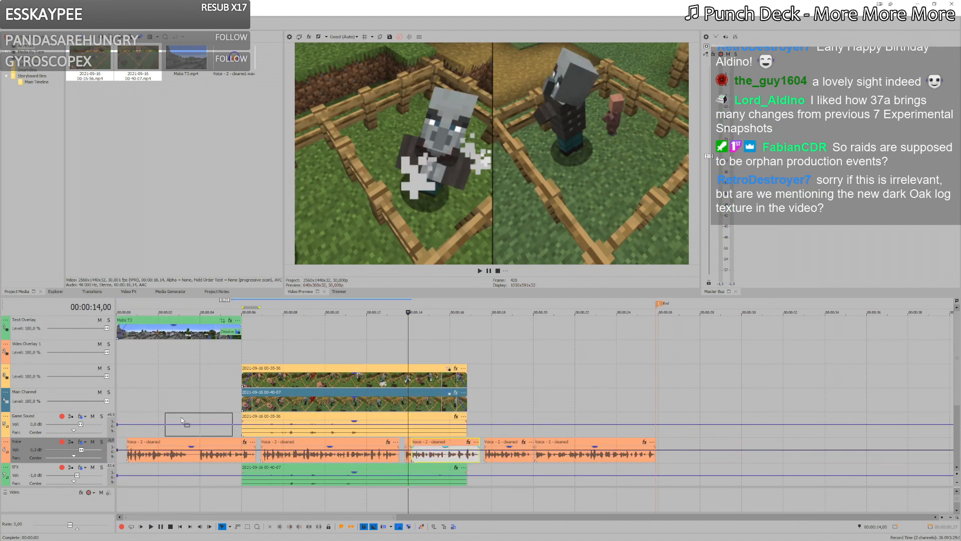
click(203, 465)
key(s)
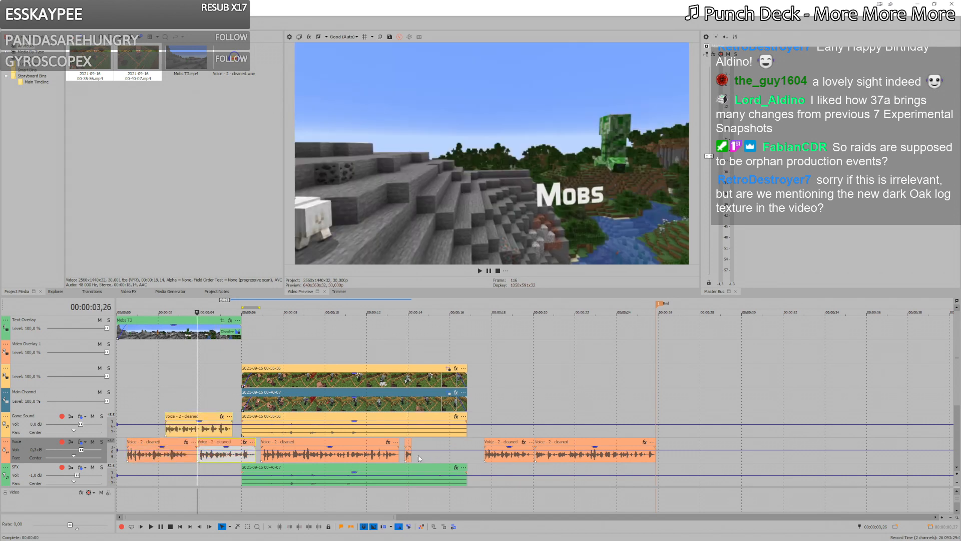
Step: Shift the first voice clip's second half and the next clip later, placing the short leftover fragment directly before that next clip
shift+click(408, 454)
click(407, 453)
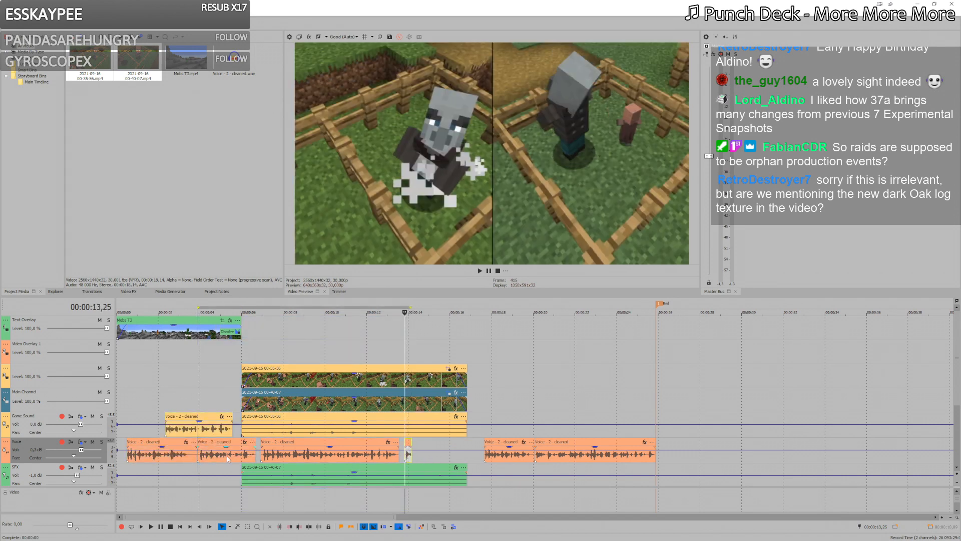
shift+click(226, 459)
drag(227, 460, 293, 460)
click(337, 456)
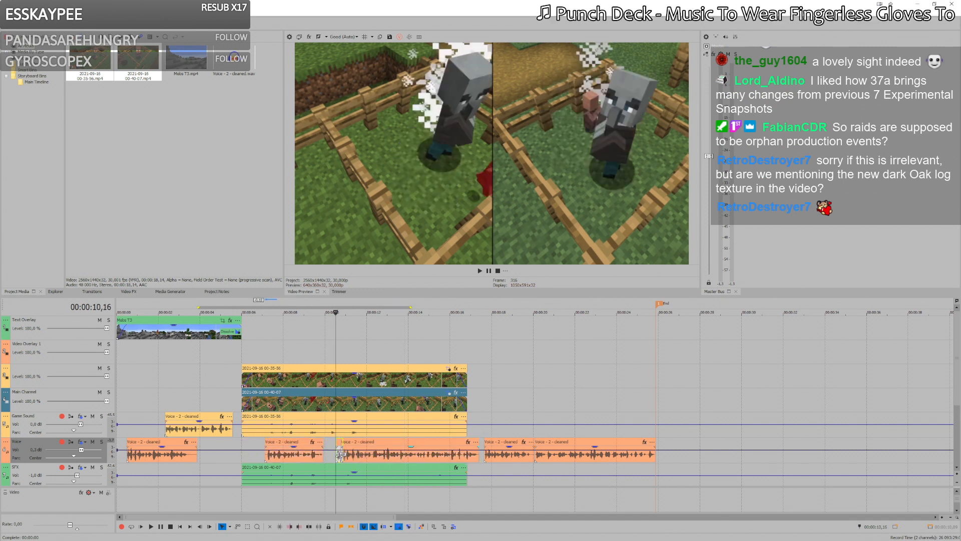
drag(339, 458, 331, 456)
scroll(323, 455, up, 5)
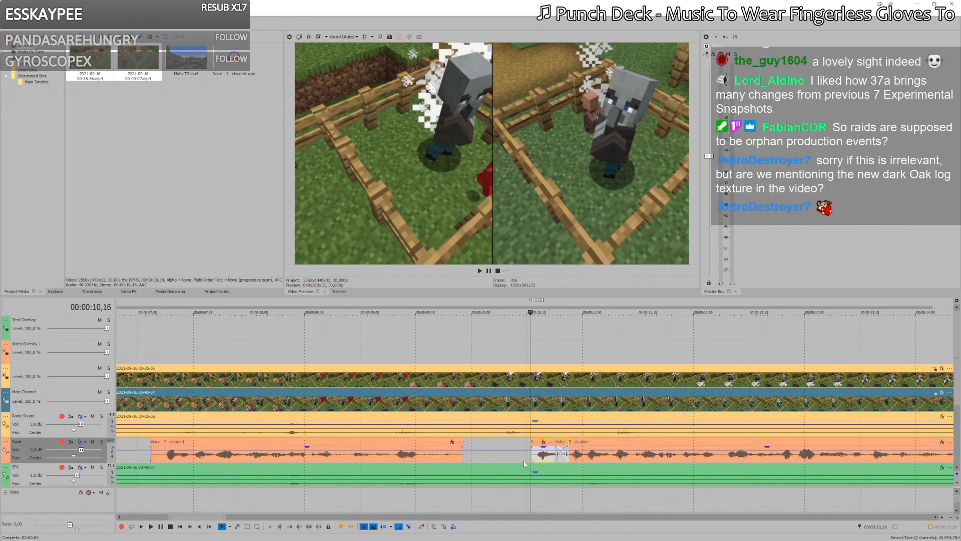
mouse_move(540, 458)
mouse_down()
mouse_move(507, 458)
mouse_move(528, 458)
mouse_up()
scroll(470, 461, down, 4)
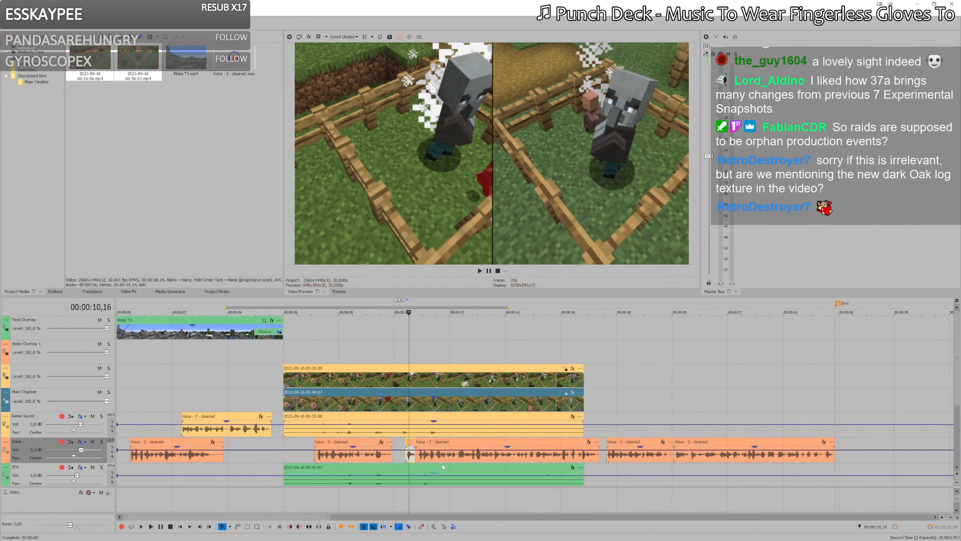
Step: Return the parked voice clip to the Voice track directly after the first clip and play the reordered narration from the start
drag(227, 434, 271, 460)
click(125, 458)
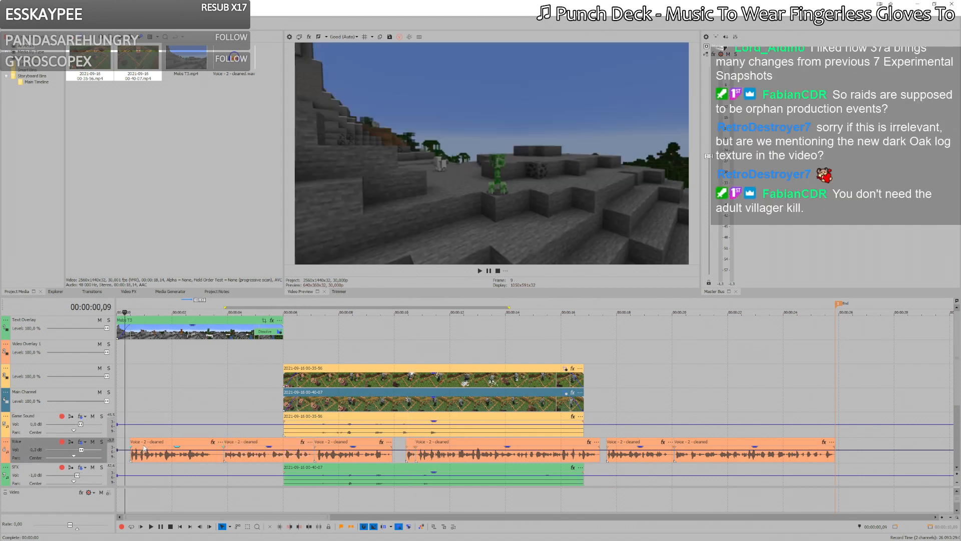
key(space)
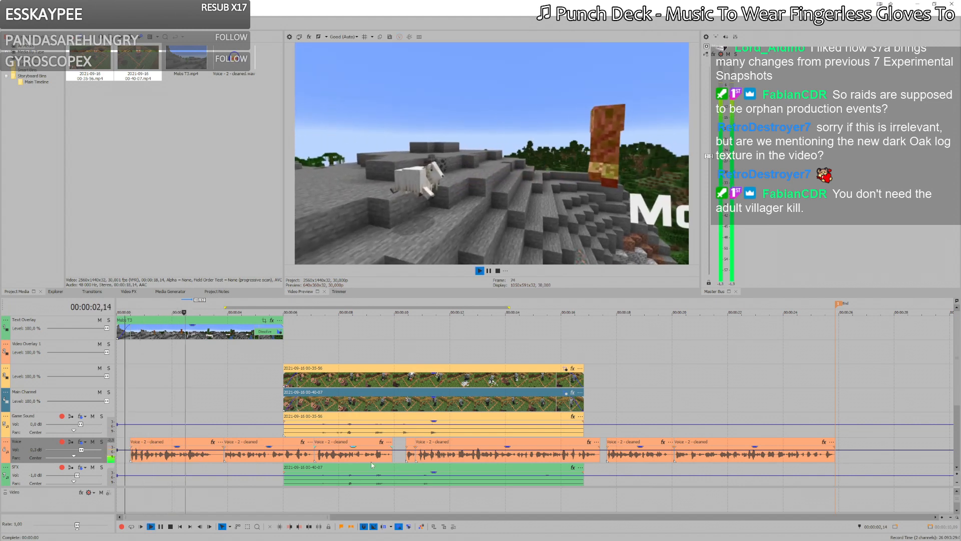
scroll(386, 463, up, 2)
scroll(387, 463, down, 1)
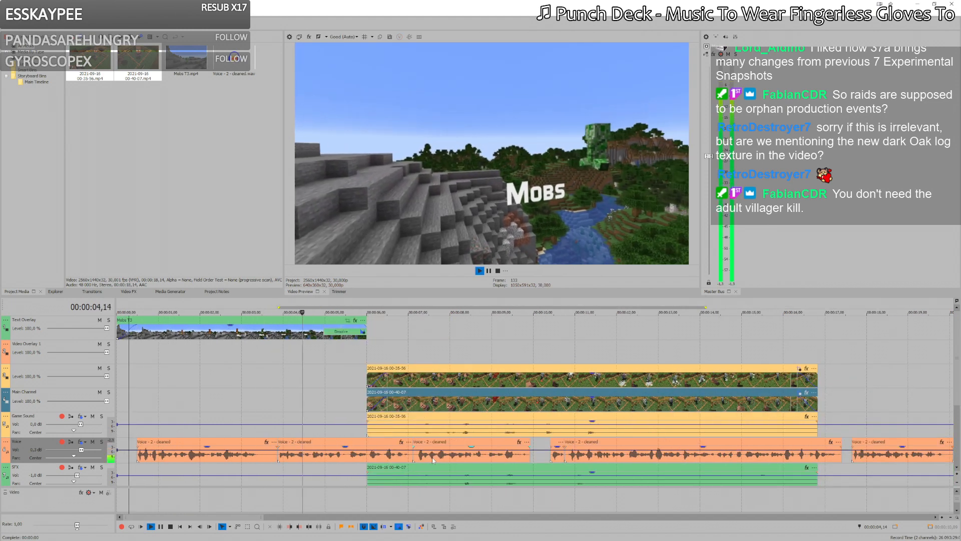
Step: Move the third voice clip and the final two voice clips slightly later to leave short pauses before them
mouse_move(437, 455)
mouse_down()
mouse_move(458, 455)
mouse_move(447, 456)
mouse_up()
scroll(467, 468, down, 1)
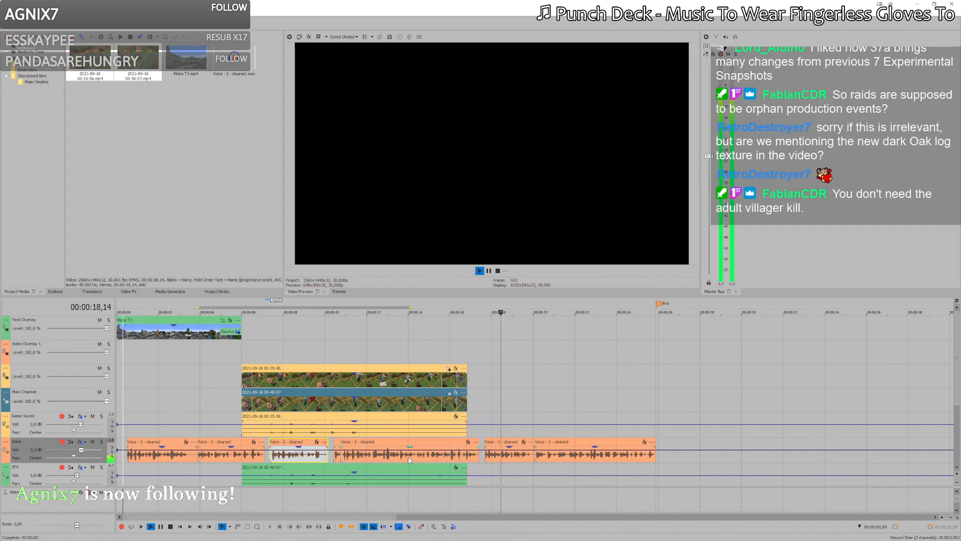
click(483, 419)
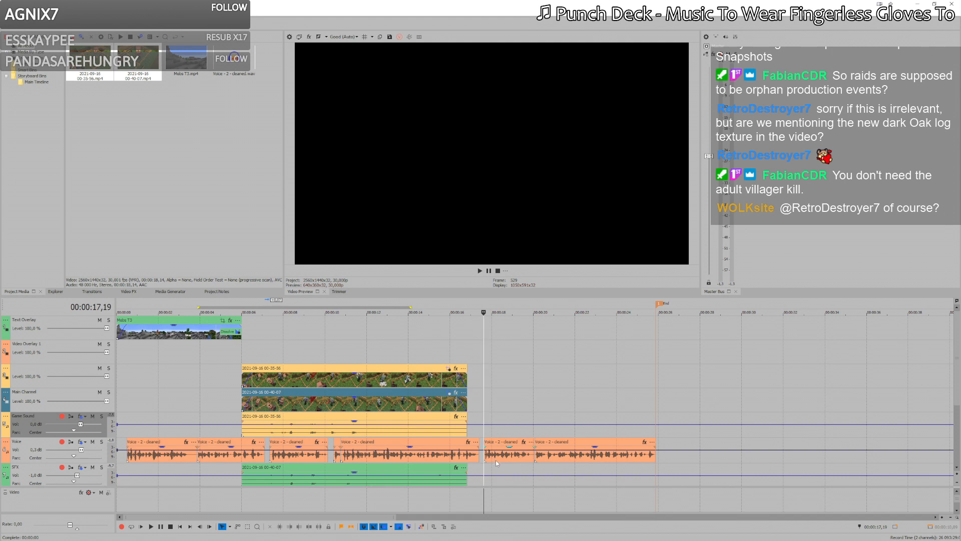
drag(501, 459, 508, 460)
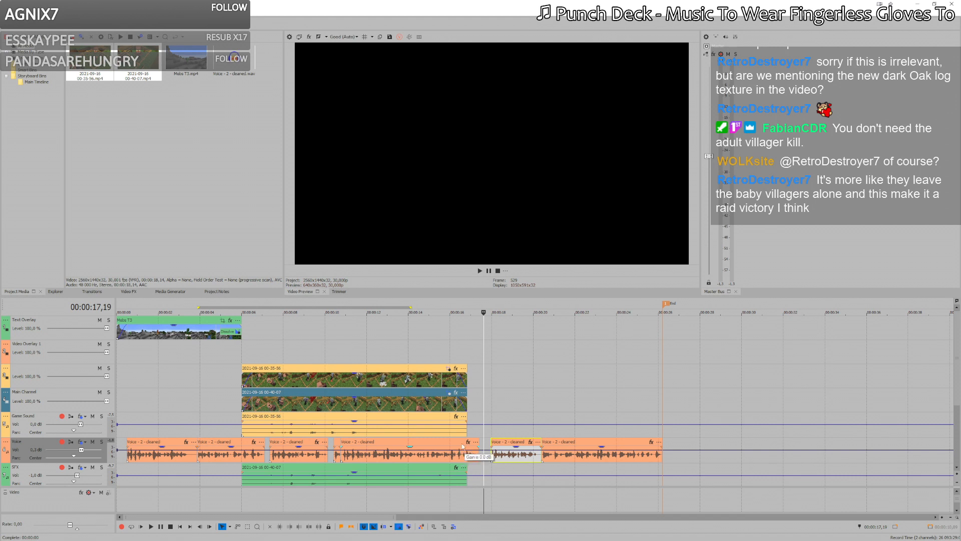
Step: Trim about 2.3 seconds off the start of both comparison clips, move them back to 00:00:06,00, and play the result
click(323, 393)
drag(243, 380, 290, 385)
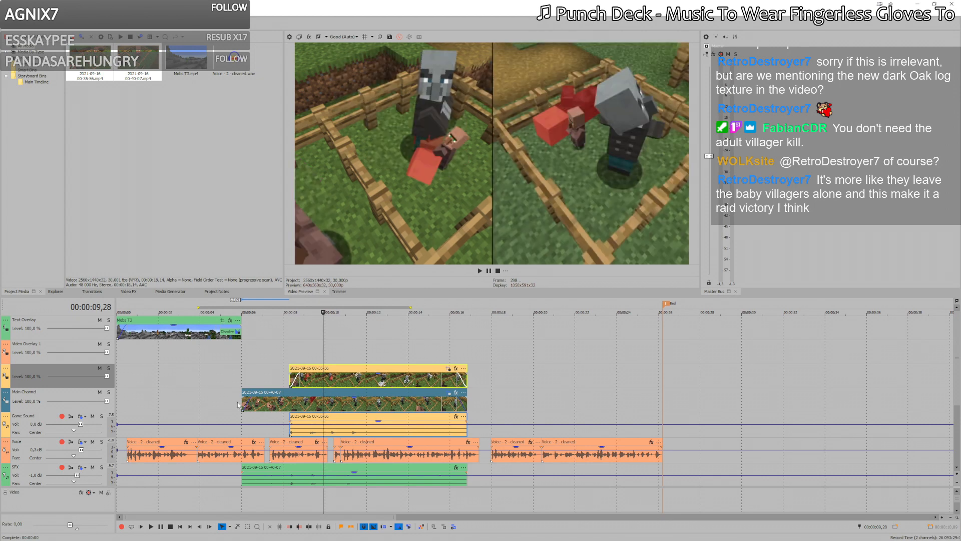
drag(240, 404, 279, 383)
click(304, 387)
click(242, 351)
key(space)
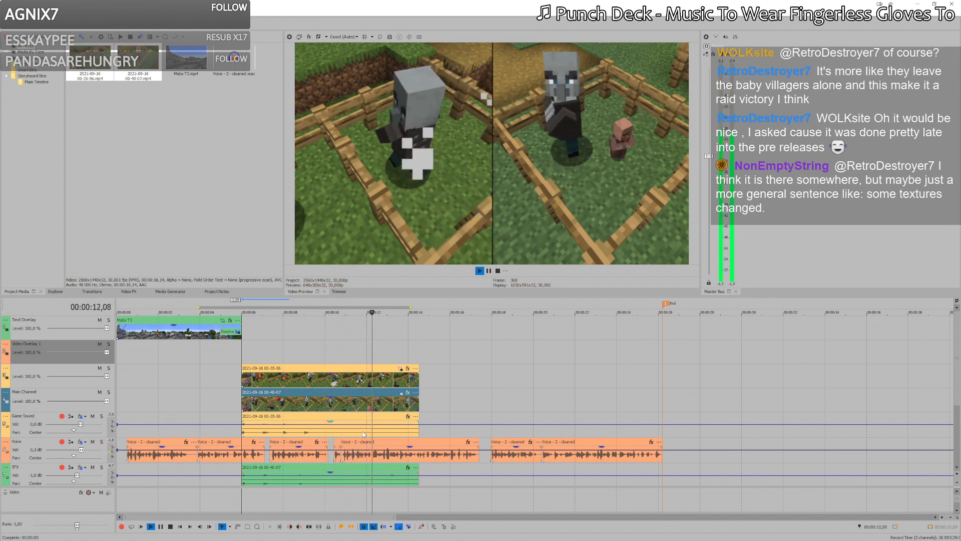
key(space)
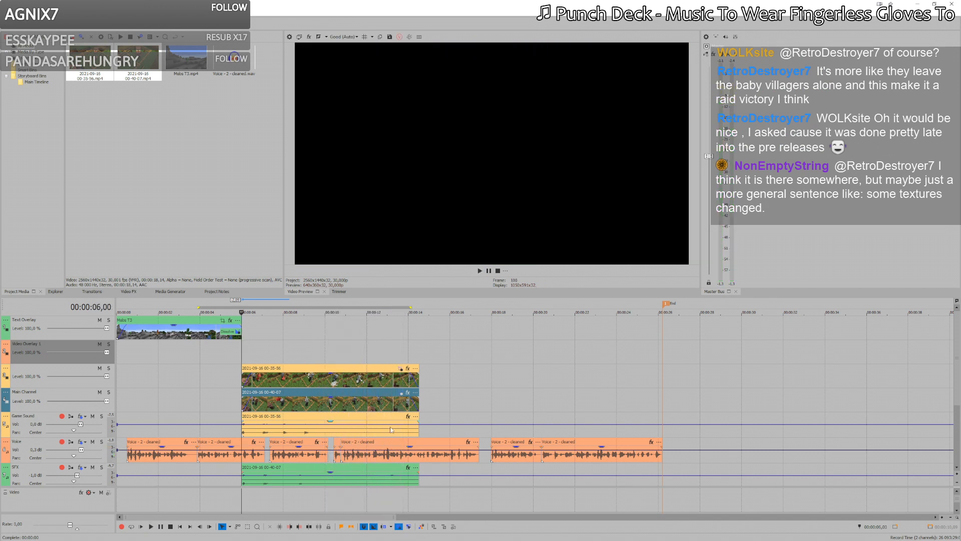
Step: Trim the ends of both comparison clips and their audio to 00:00:10,23
click(341, 426)
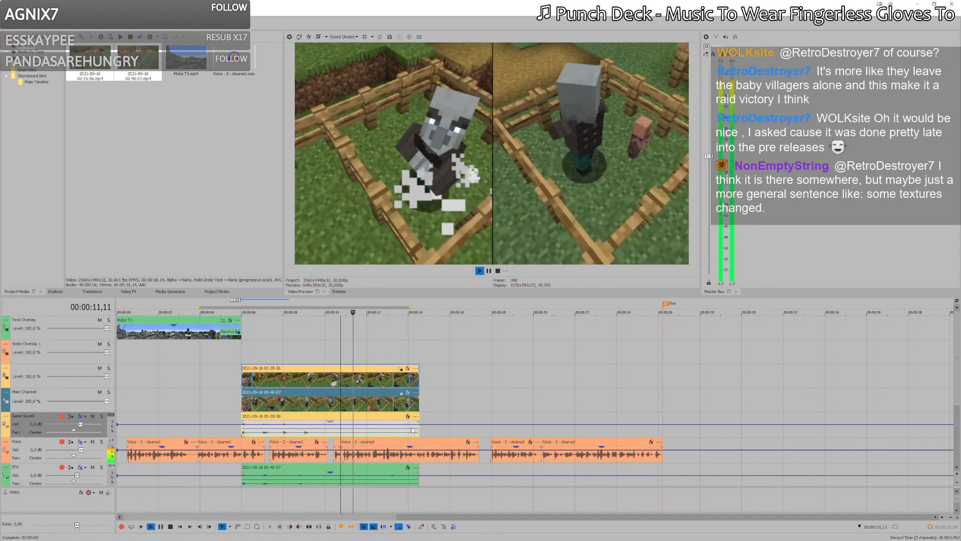
drag(419, 430, 341, 430)
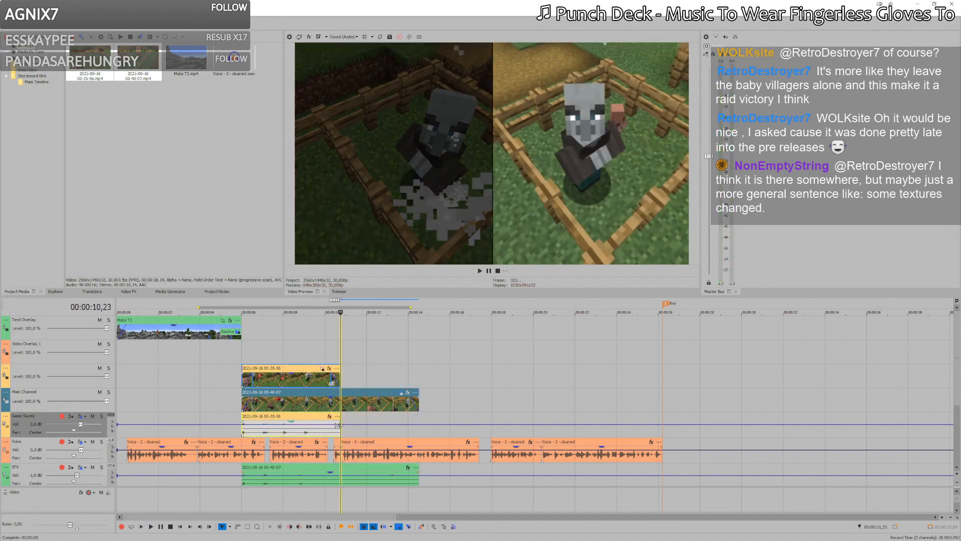
click(419, 403)
drag(420, 403, 341, 403)
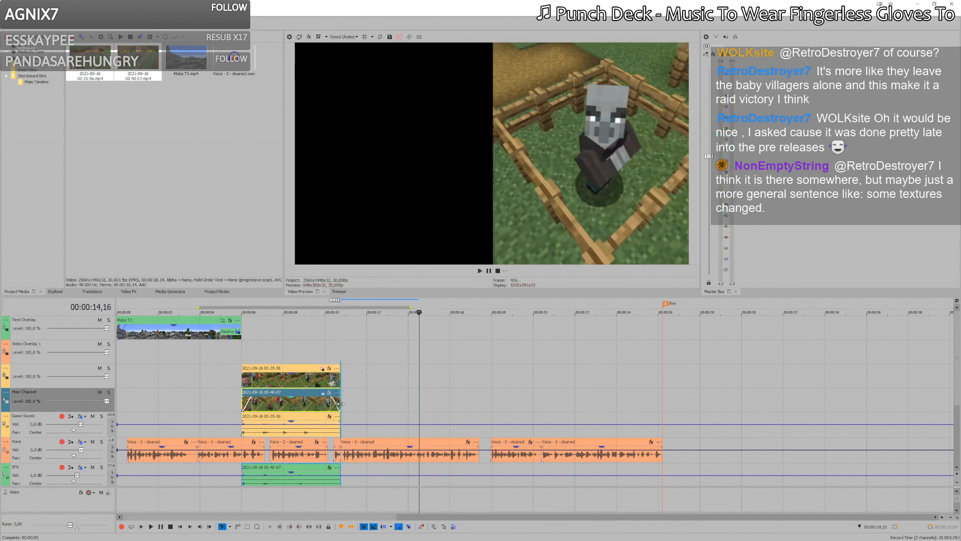
Step: Switch to File Explorer, go to the 1.18\release folder, and add versions_sidebyside.png on Video Overlay 1 above the comparison clips
key(alt+Tab)
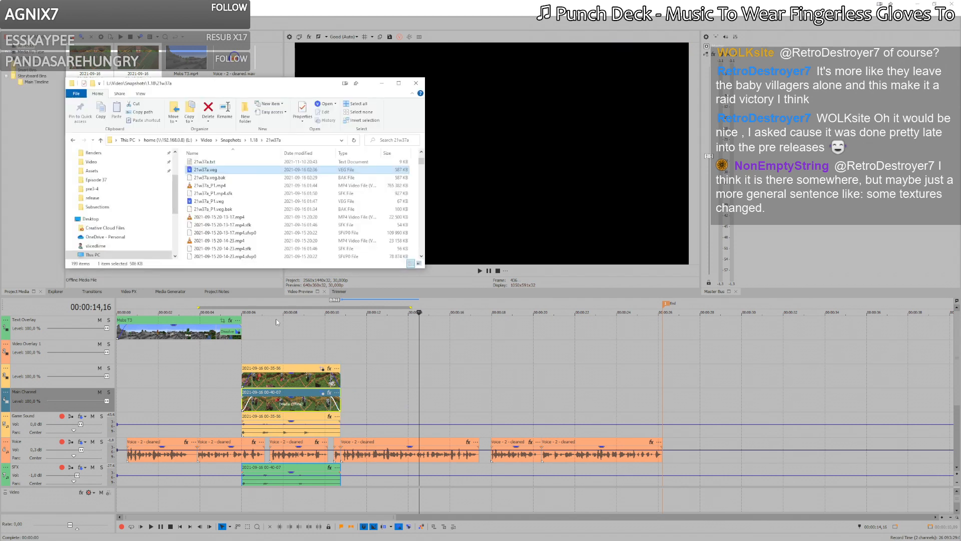
click(254, 140)
scroll(220, 223, down, 5)
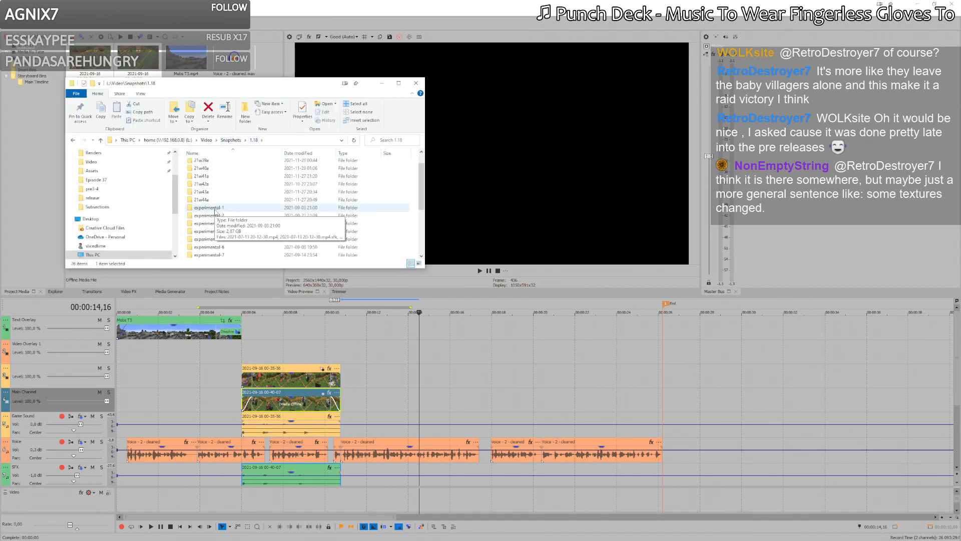
double_click(215, 247)
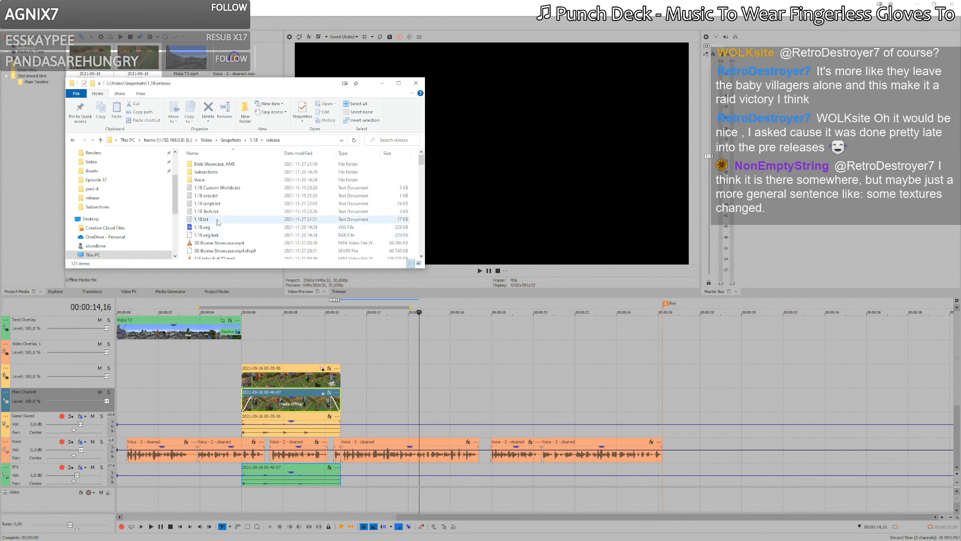
key(v)
drag(215, 215, 341, 356)
Step: Add fade-ins and fade-outs of about half a second to the versions overlay, both comparison clips and their audio
click(257, 352)
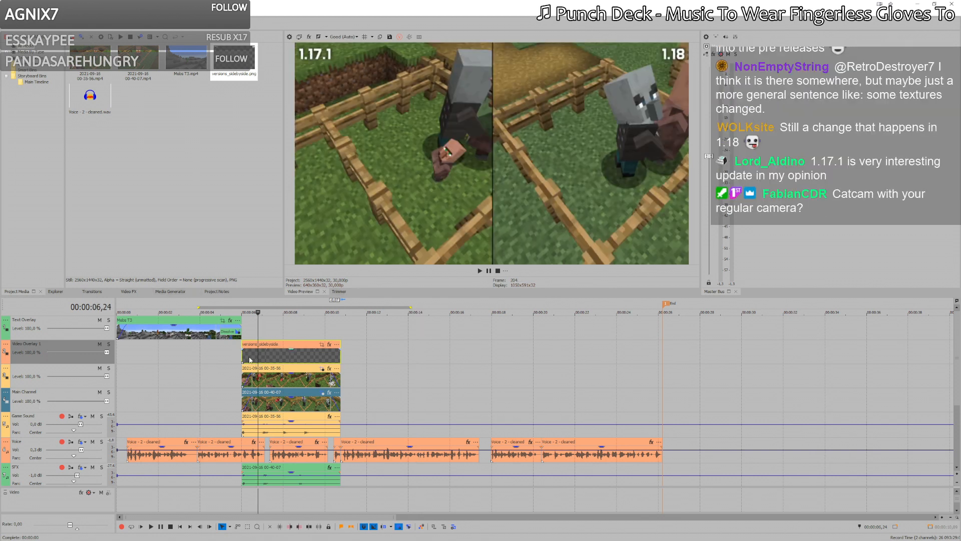
click(284, 362)
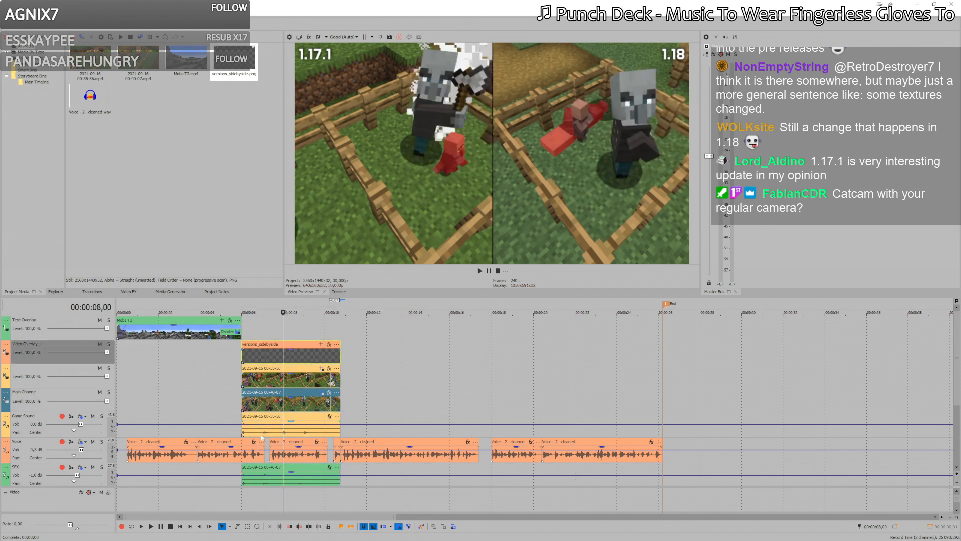
click(271, 417)
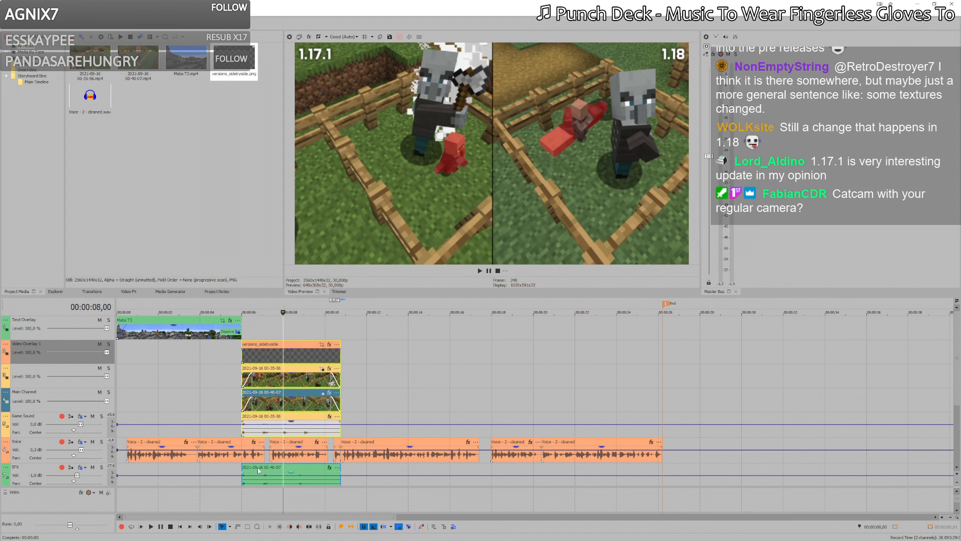
click(251, 404)
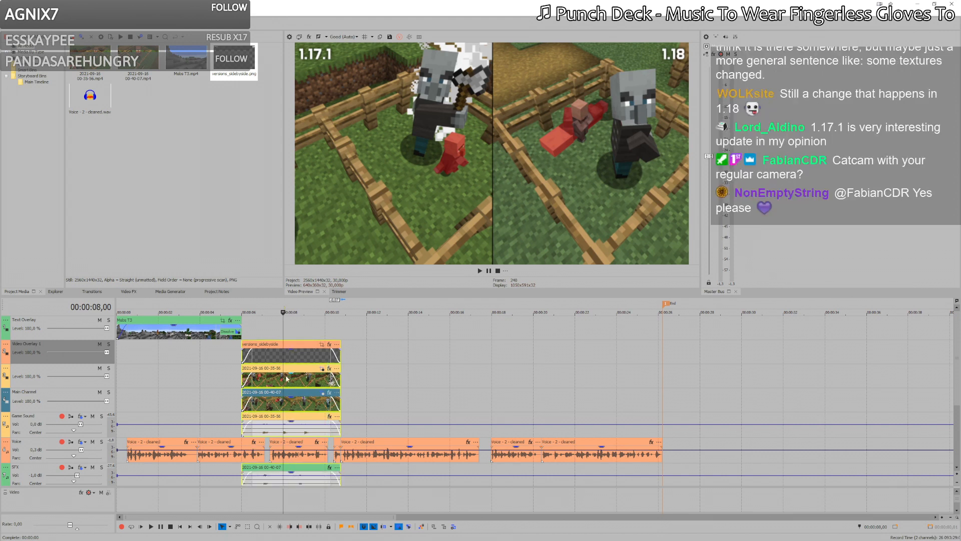
click(249, 386)
click(256, 388)
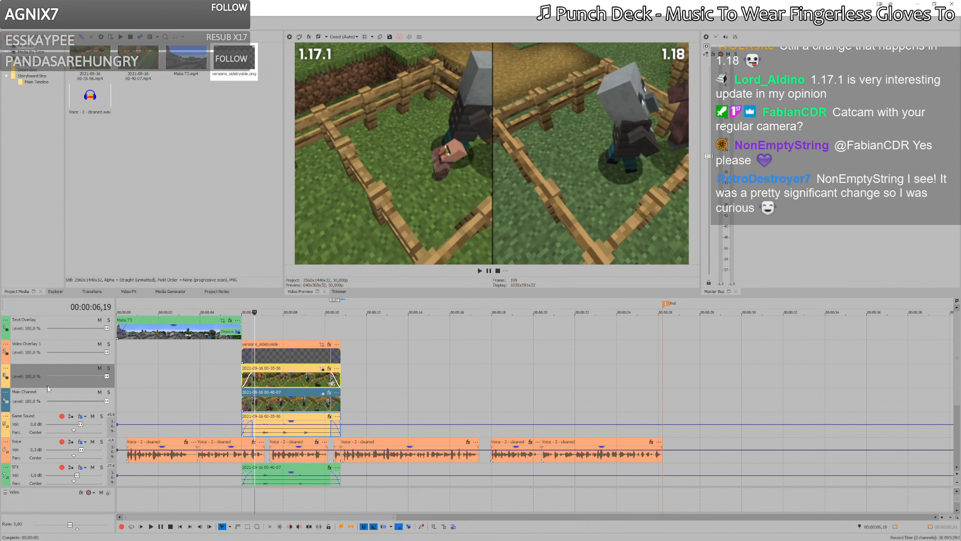
click(238, 395)
click(245, 394)
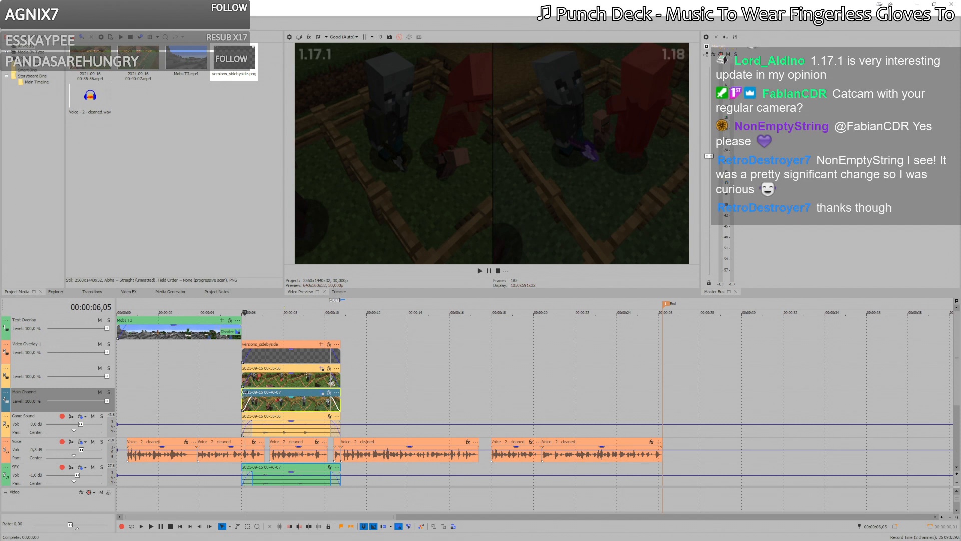
Step: Play back the illager comparison segment to review its fades, overlay and audio alongside the narration
scroll(330, 430, down, 2)
scroll(336, 430, up, 2)
click(245, 329)
key(space)
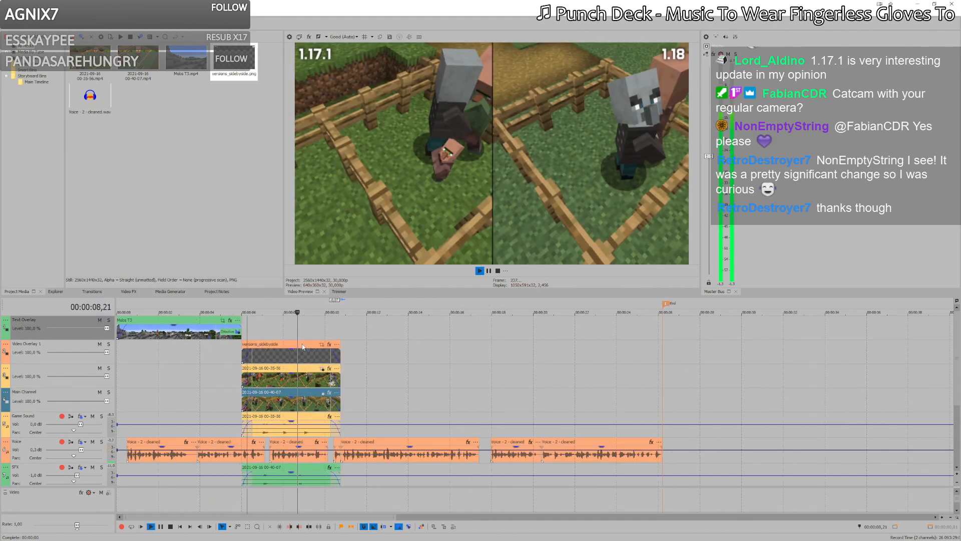
click(343, 367)
scroll(347, 368, up, 2)
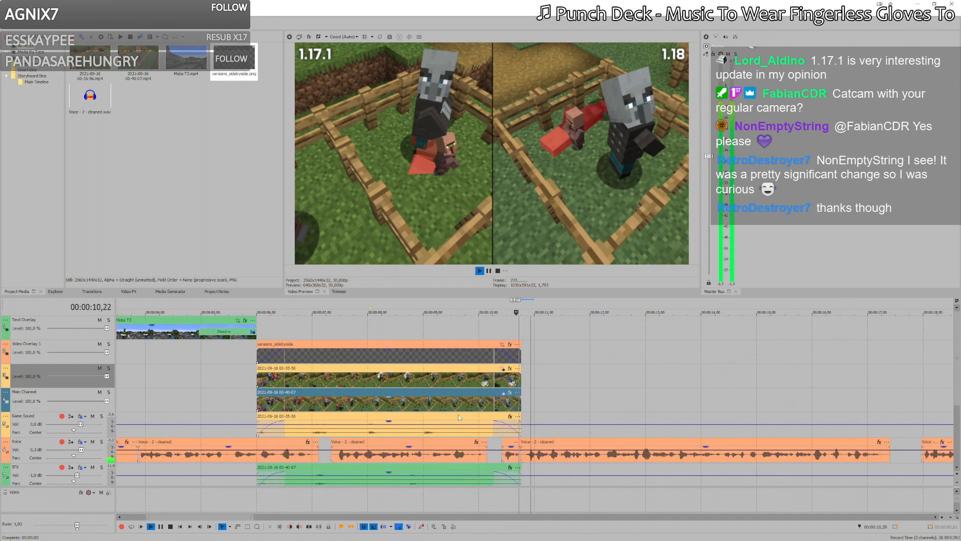
scroll(458, 414, down, 2)
click(464, 401)
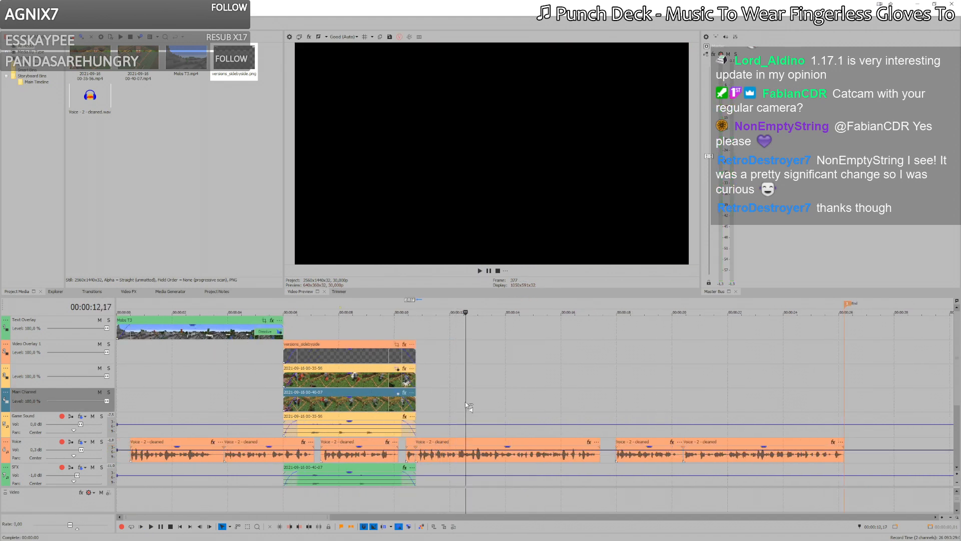
Step: Look up the Wither entry in the text notes, switch to the 21w37a project, and copy the Wither comparison clips near 00:09:44,25
key(alt+Tab)
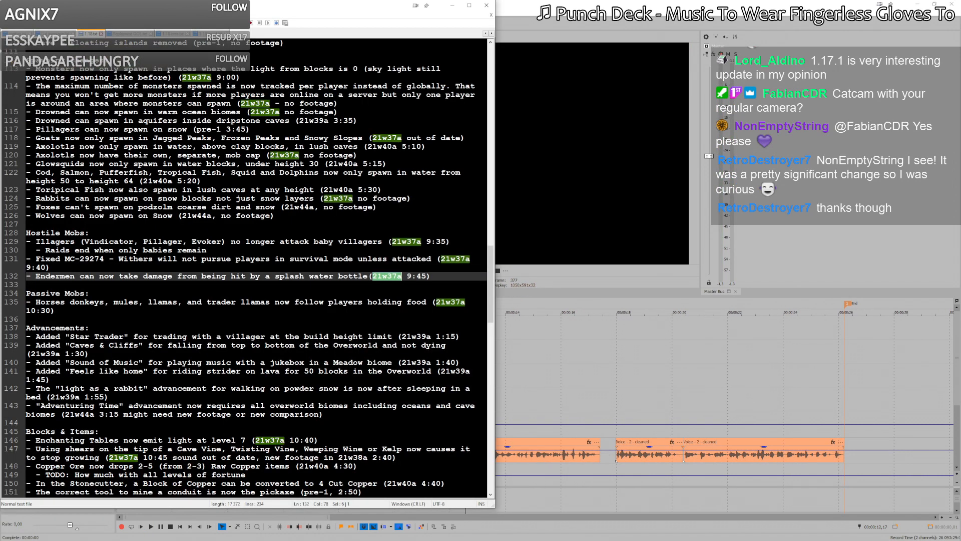
double_click(453, 259)
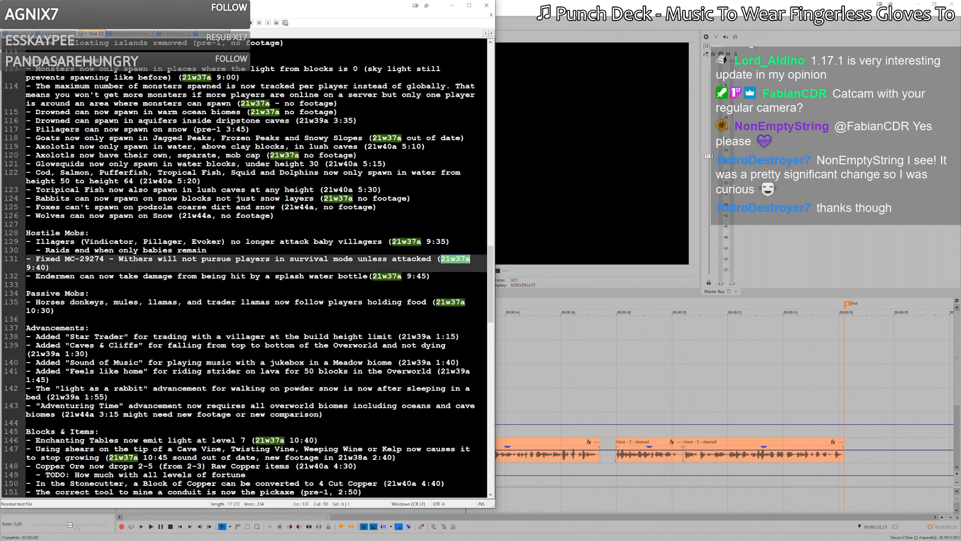
click(50, 267)
key(alt+Tab)
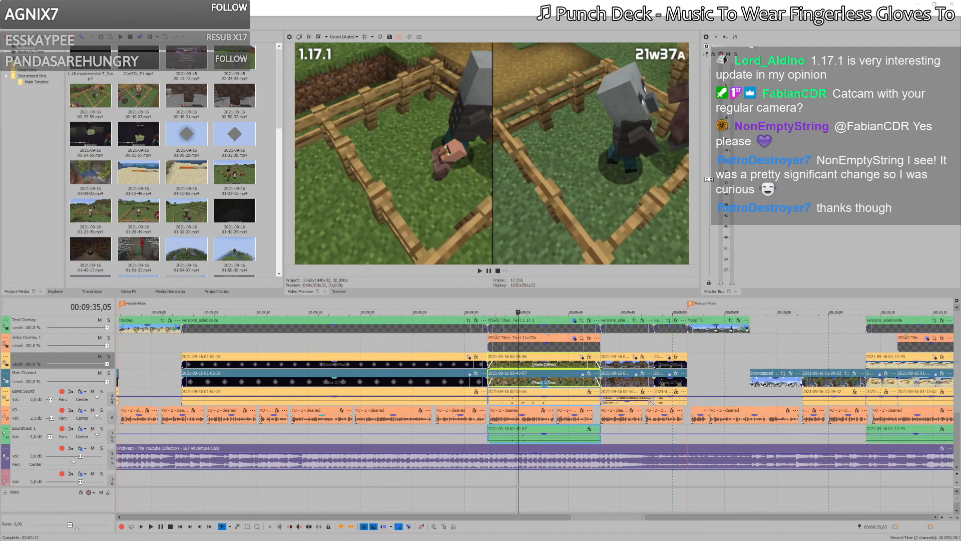
click(619, 371)
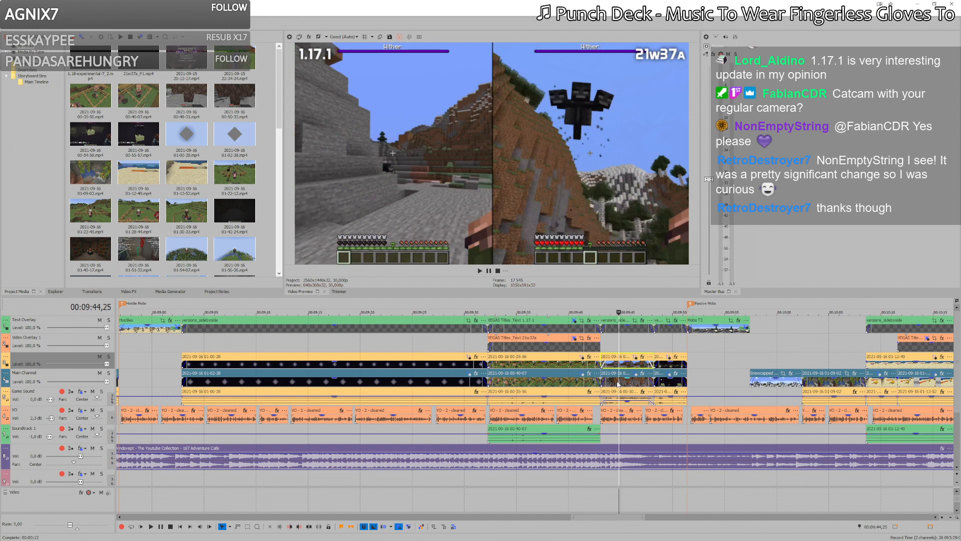
click(629, 382)
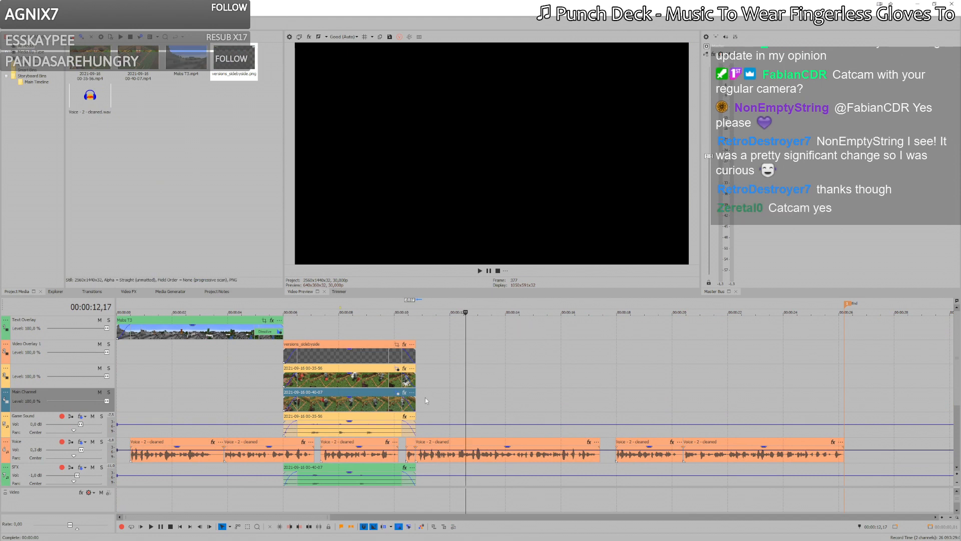
Step: Paste the Wither comparison clips and audio into the Mobs project at 00:00:10,23, directly after the illager comparison, with the videos on both comparison tracks
click(420, 402)
drag(415, 400, 418, 402)
key(ctrl+z)
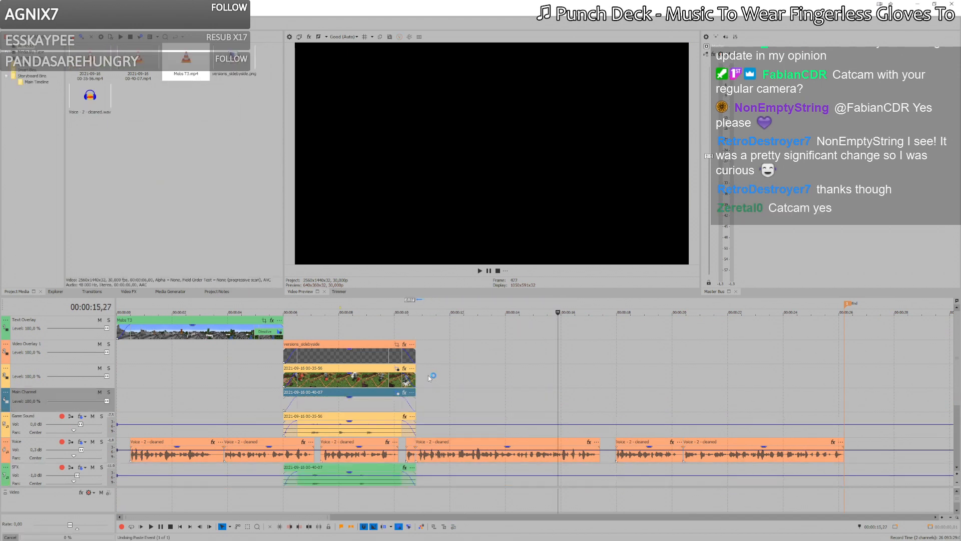
drag(418, 375, 419, 376)
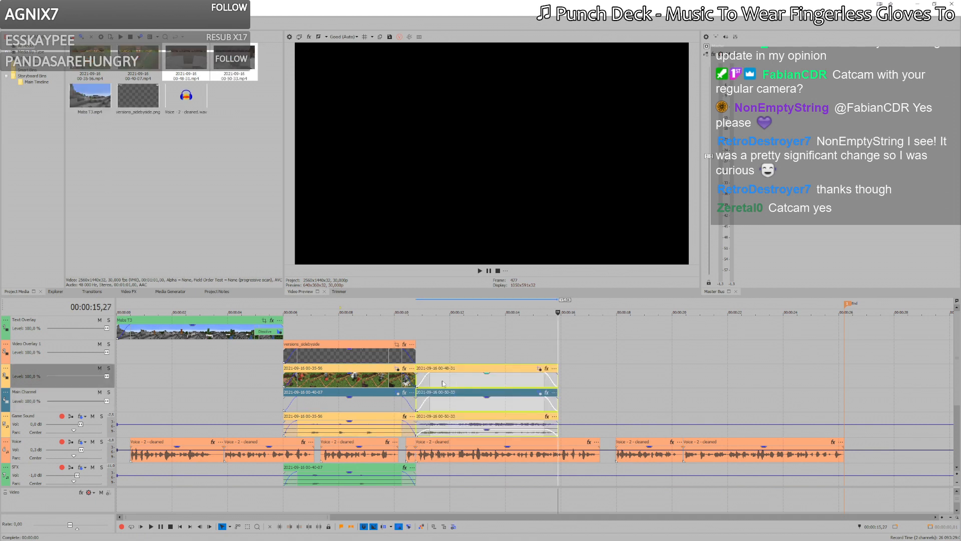
click(416, 356)
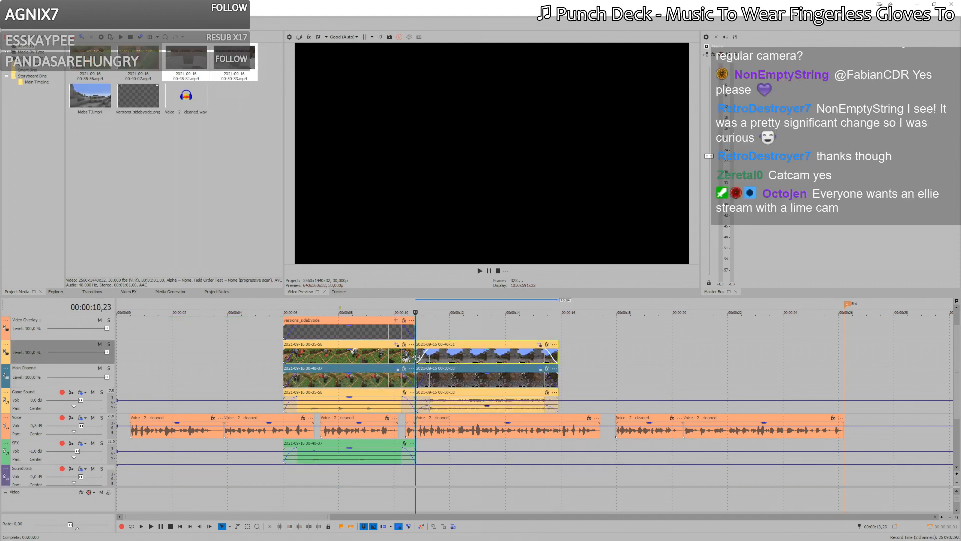
Step: Play the Wither comparison and lower its audio gain to about -11 dB
key(space)
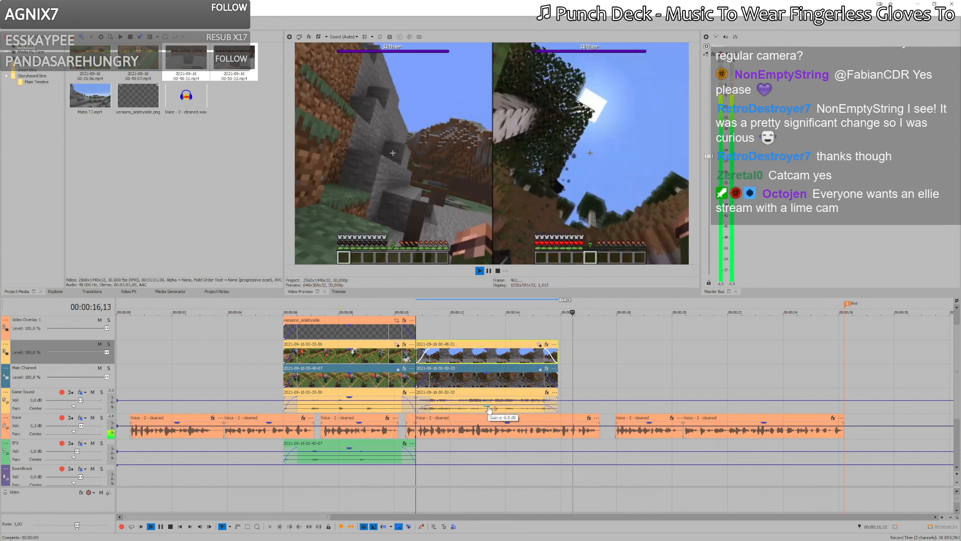
key(space)
drag(489, 410, 492, 411)
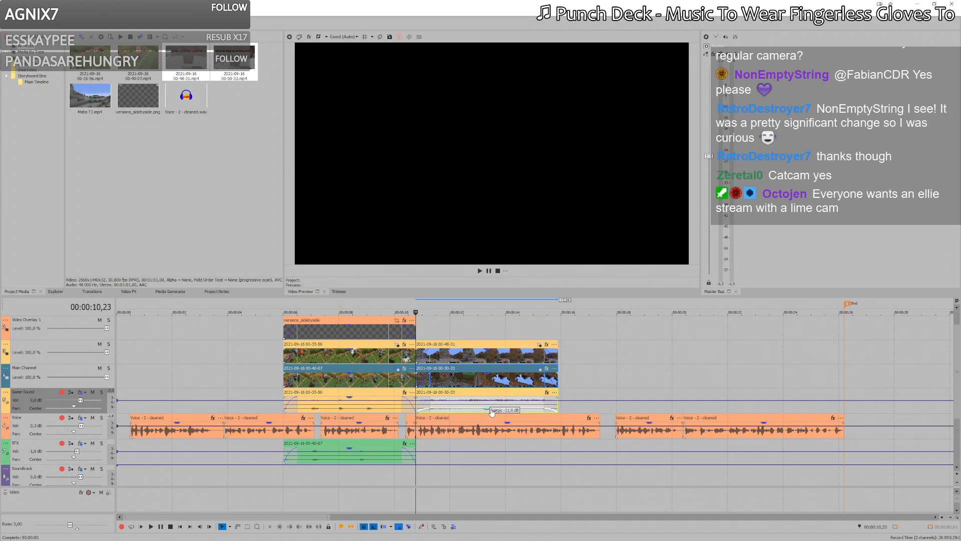
Step: Extend the ends of both Wither clips and their audio to 00:00:17,24
click(554, 378)
drag(558, 380, 611, 387)
drag(558, 356, 610, 353)
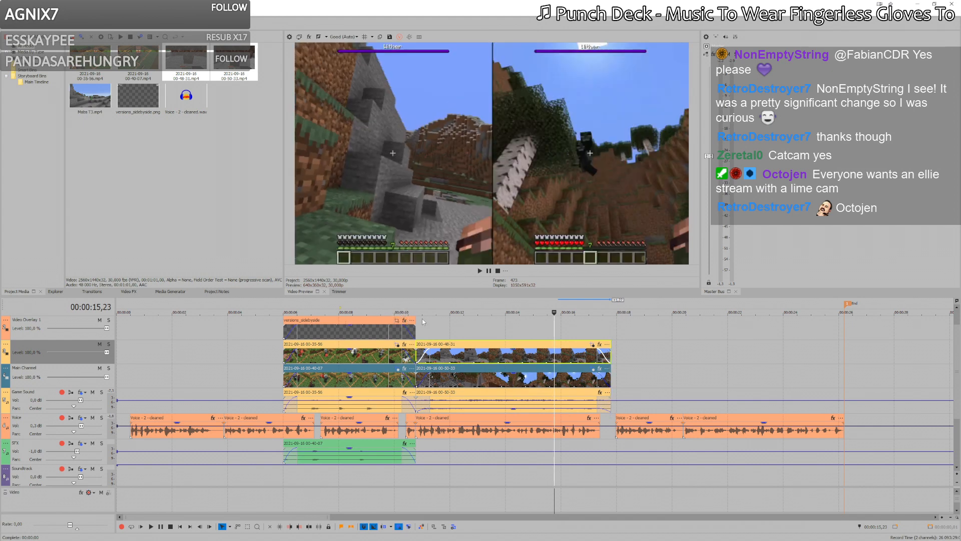
click(420, 324)
key(space)
key(space)
Step: Copy the versions overlay above the Wither clips, spanning 00:00:10,23 to 00:00:17,24, and play the result
click(378, 334)
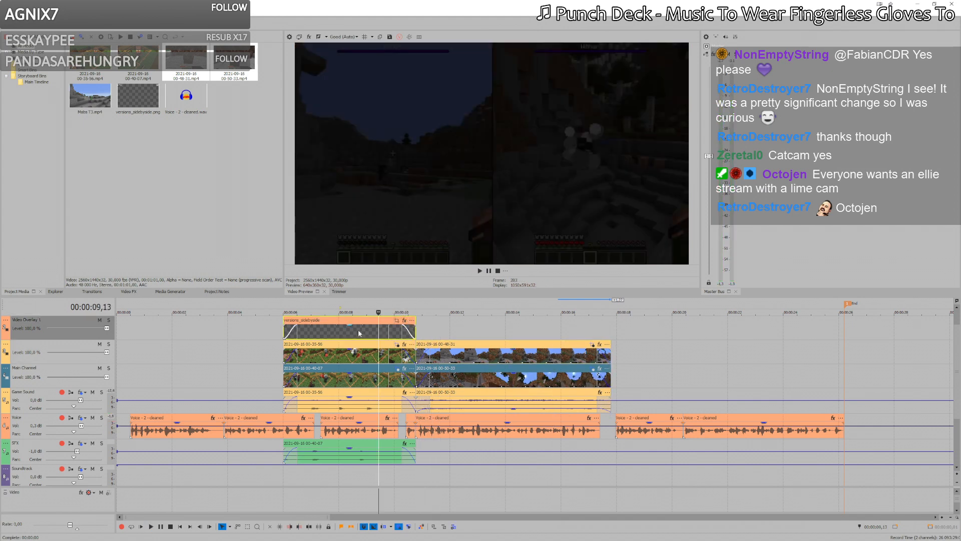
drag(358, 333, 611, 329)
click(432, 335)
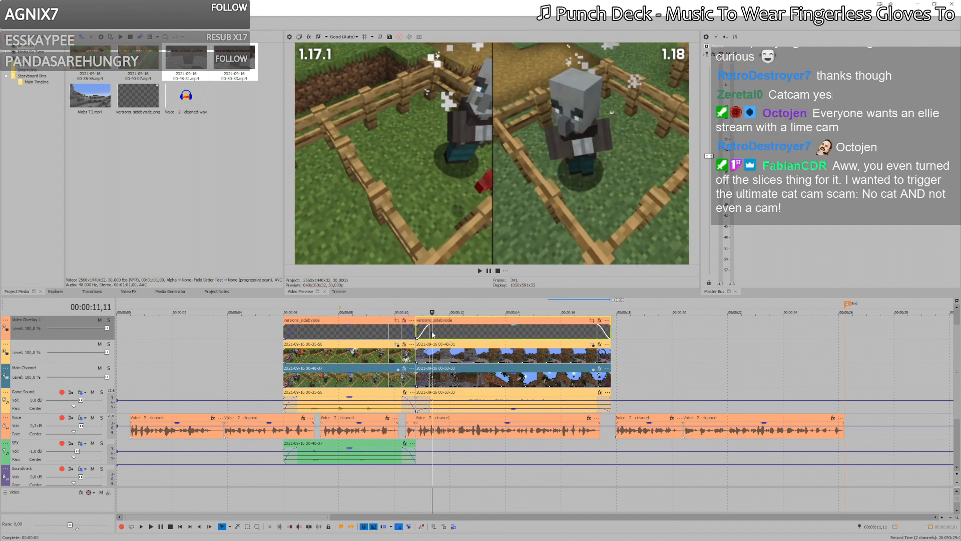
key(space)
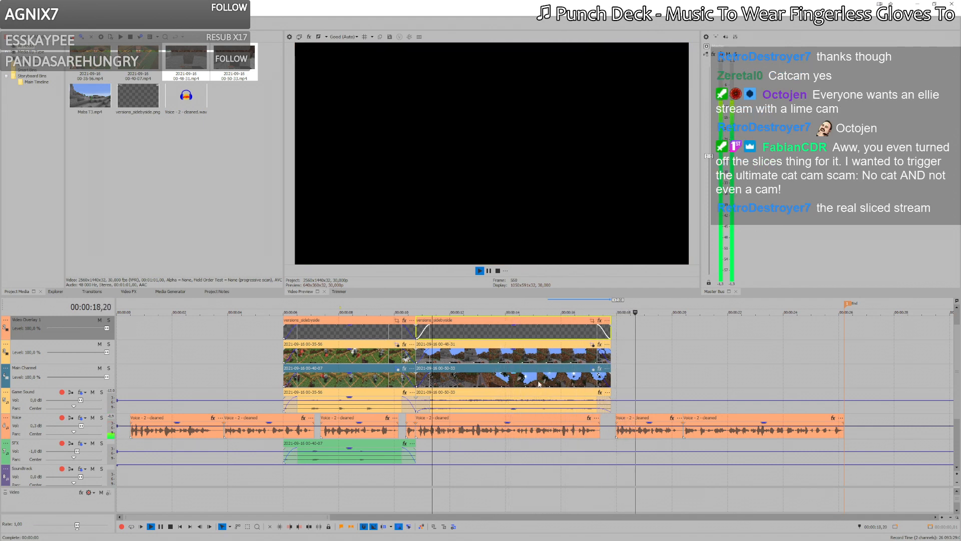
key(space)
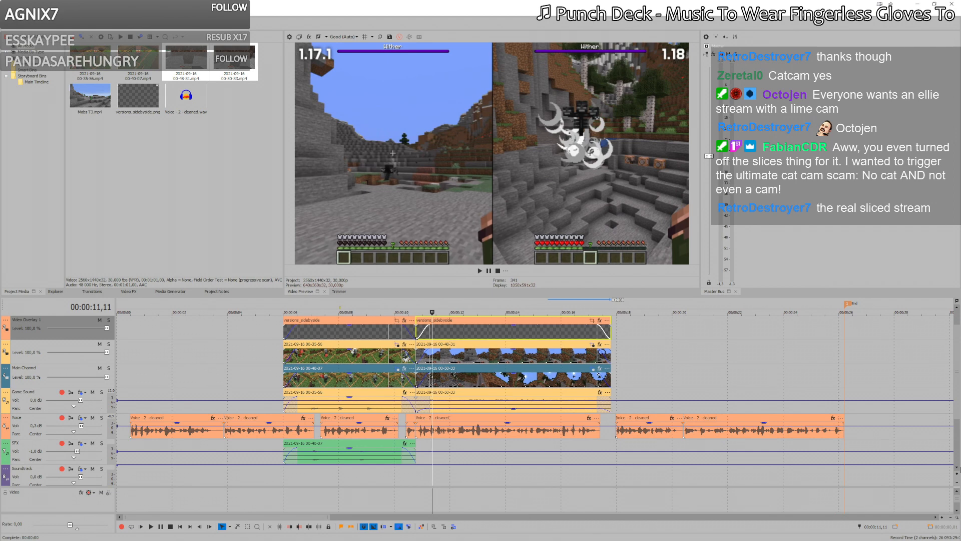
Step: Select the unfilled time range from 00:00:17,24 to 00:00:26,06, and look up the Passive Mobs entry in the text notes
click(612, 386)
scroll(606, 386, down, 3)
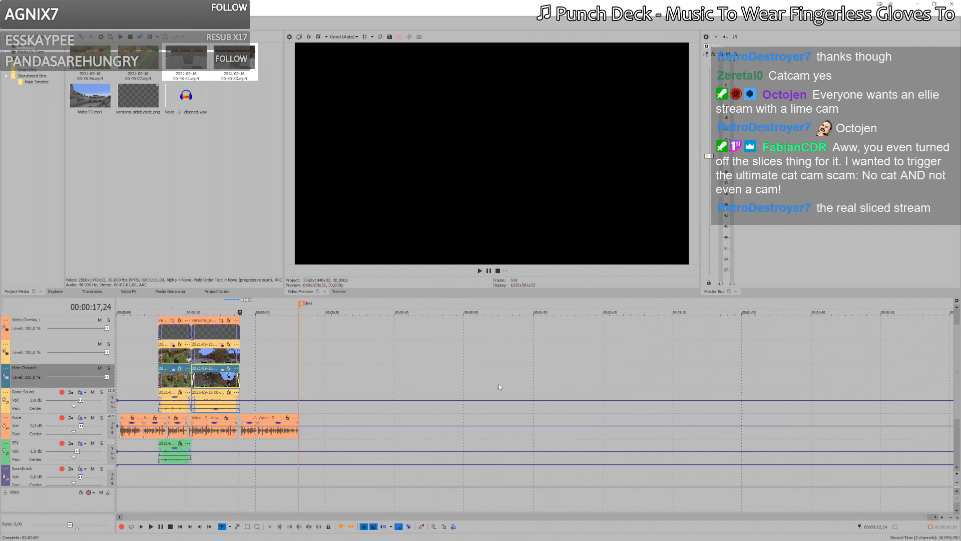
scroll(549, 370, up, 3)
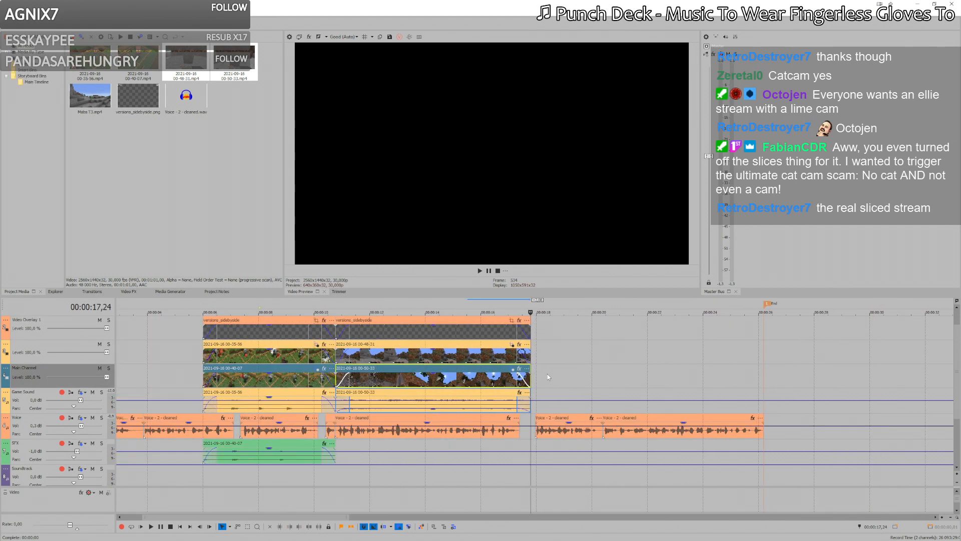
shift+click(764, 374)
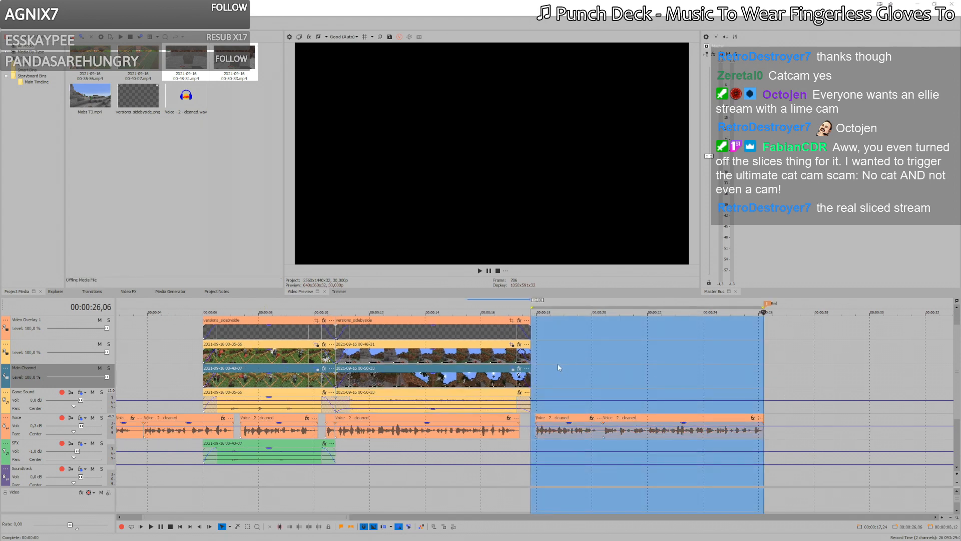
key(alt+Tab)
double_click(450, 302)
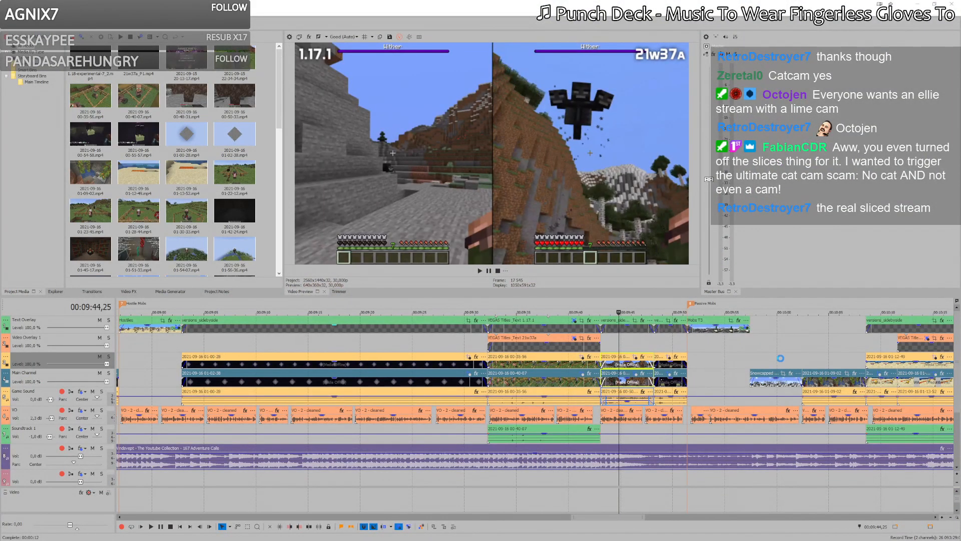
click(782, 360)
scroll(783, 362, down, 1)
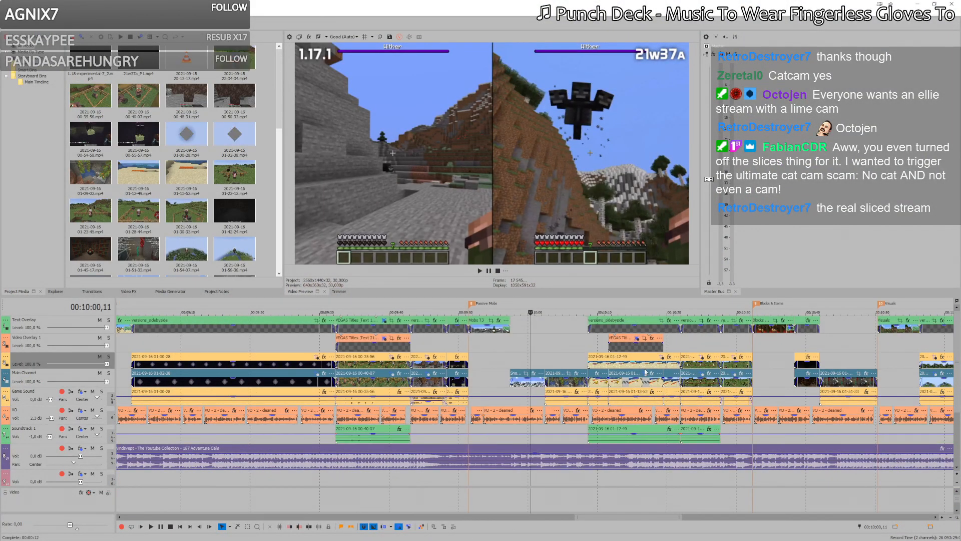
scroll(636, 355, up, 3)
click(604, 359)
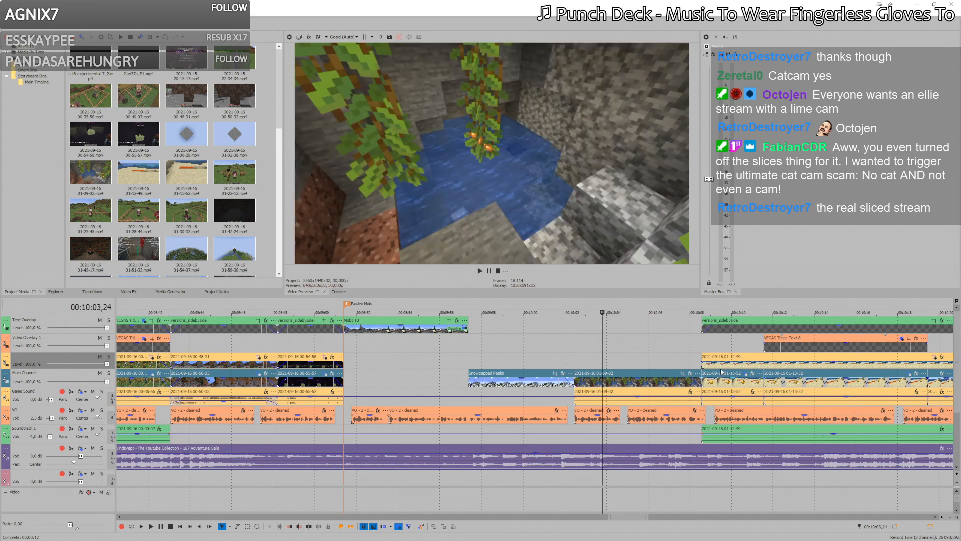
scroll(807, 367, down, 1)
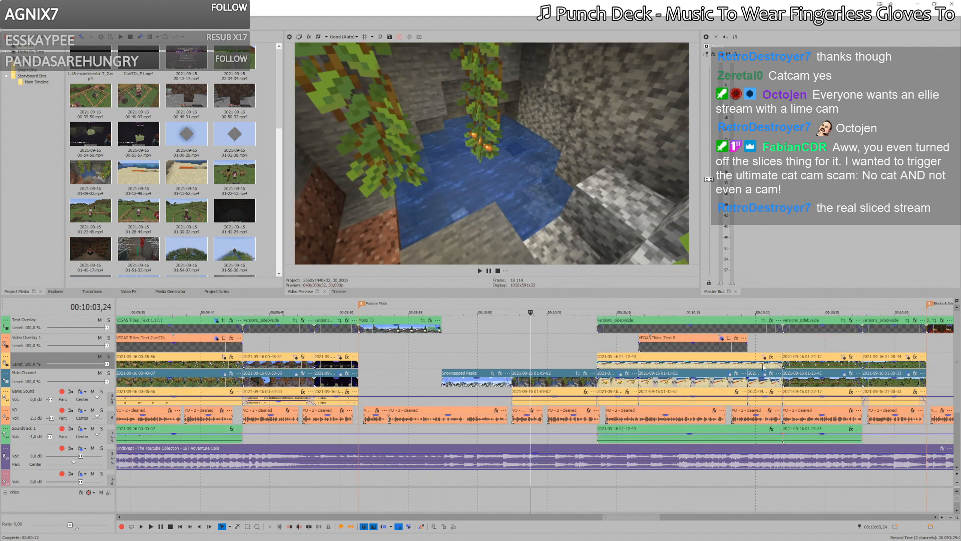
click(812, 371)
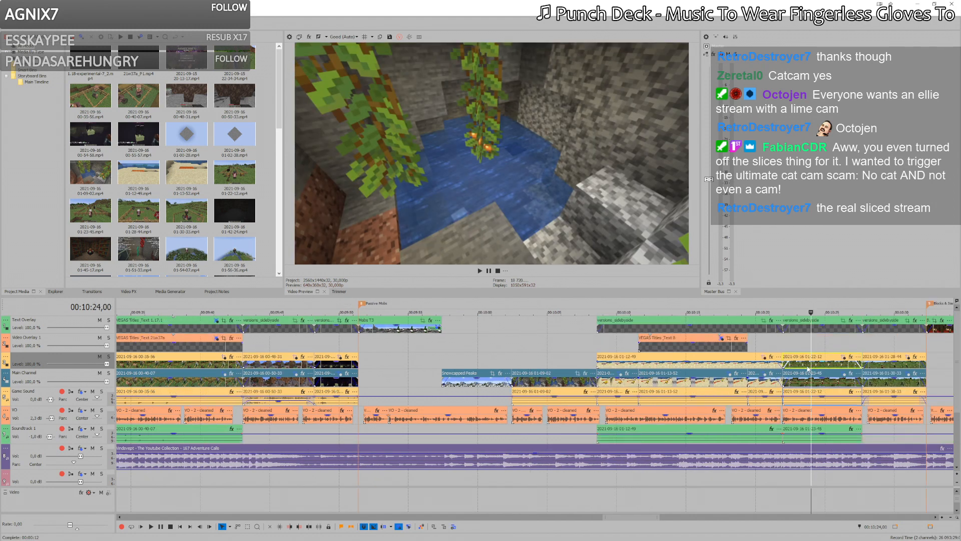
scroll(807, 370, up, 3)
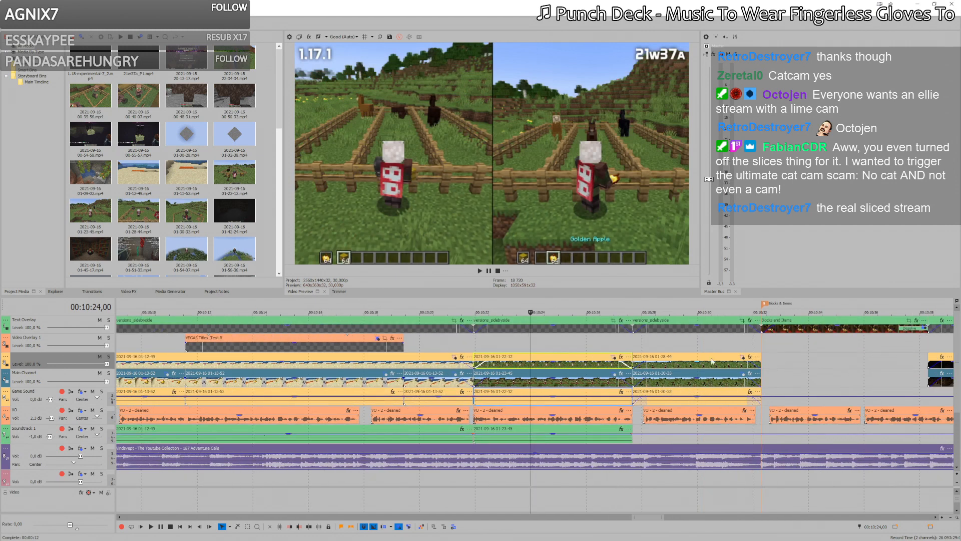
click(511, 381)
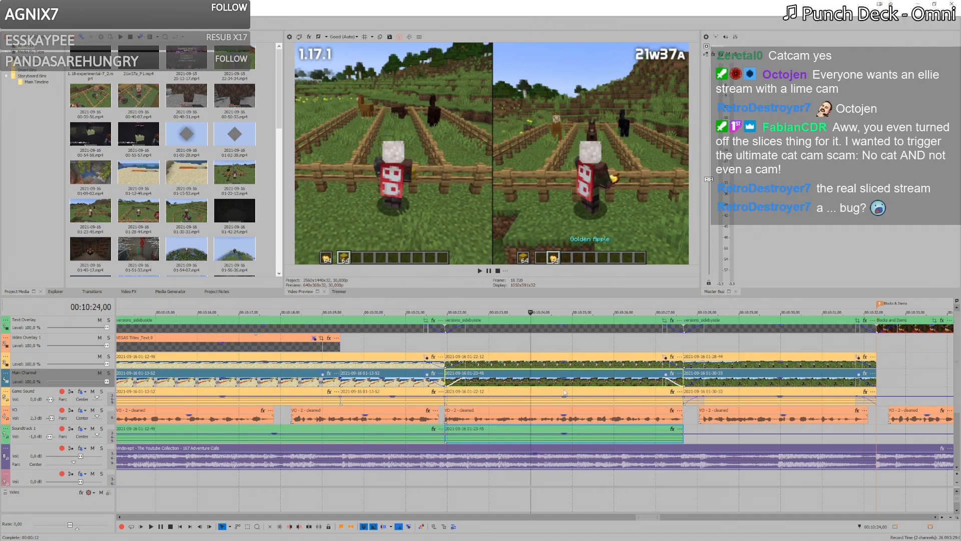
click(730, 378)
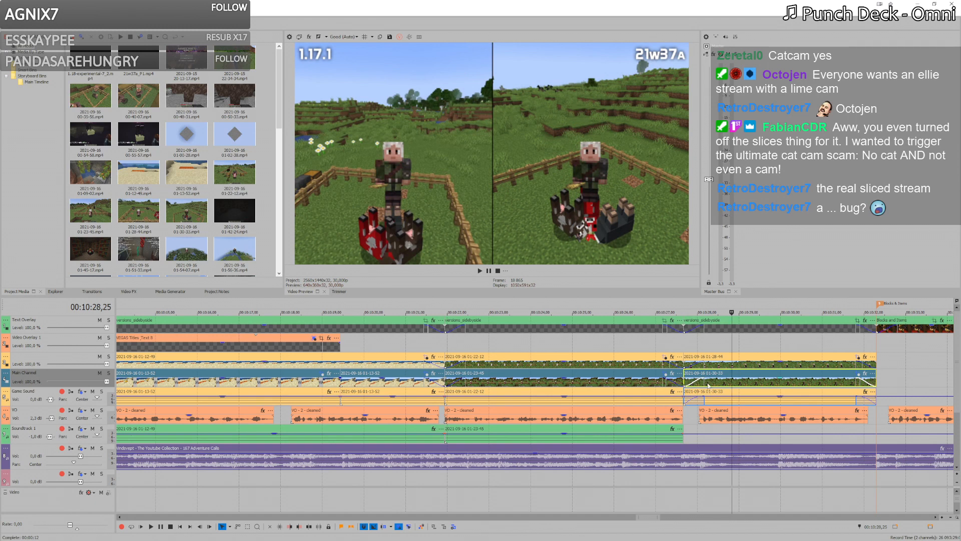
click(601, 378)
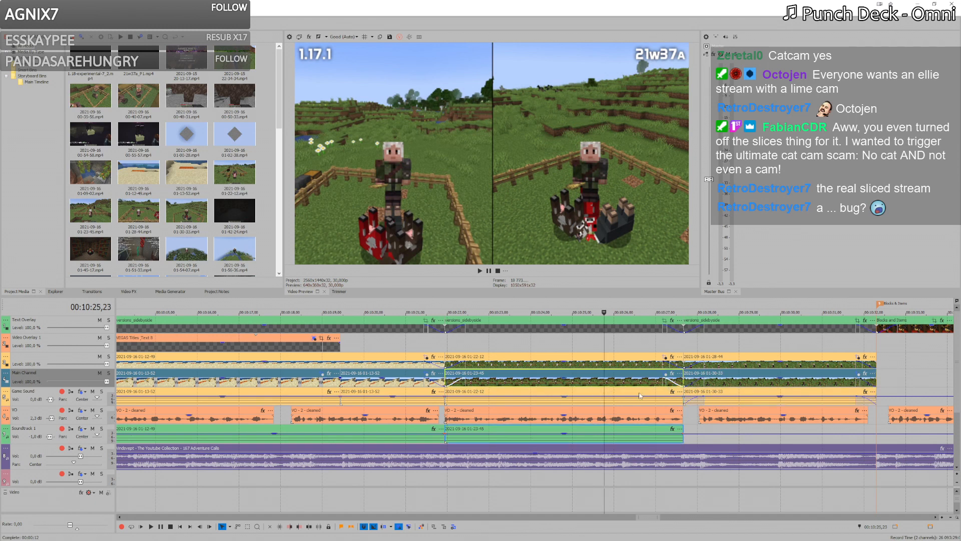
Step: Switch back to the Mobs project, paste the clip on the Main Channel at 00:00:17,24, and move its audio to the Game Sound track
key(alt+Tab)
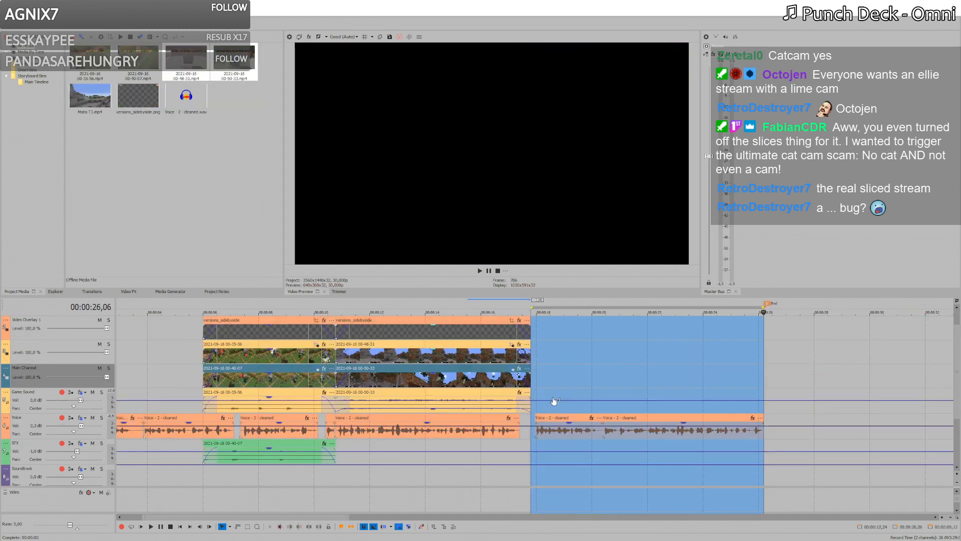
click(535, 373)
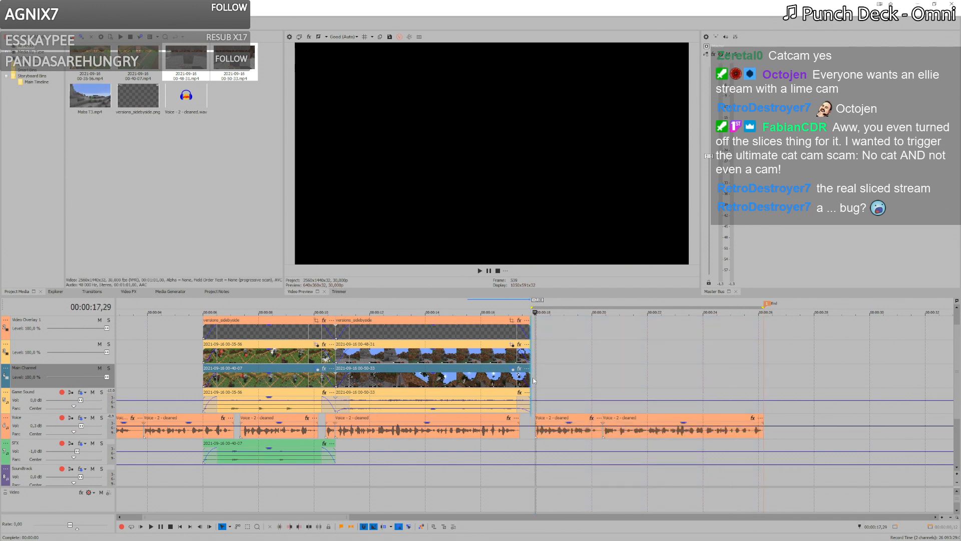
key(ctrl+v)
drag(571, 453, 579, 395)
click(559, 377)
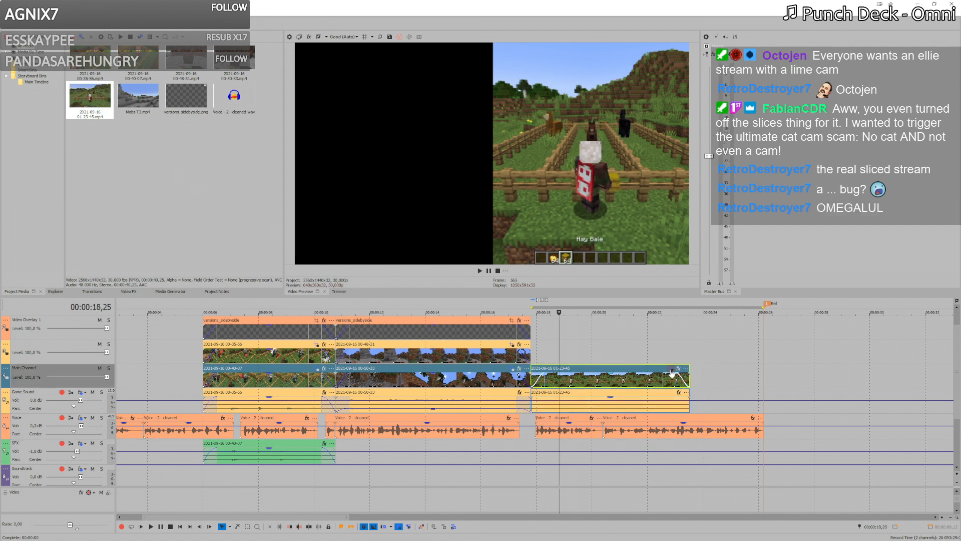
Step: Turn off the pasted clip's mask and reset its pan/crop to the Default preset so it fills the frame
click(671, 370)
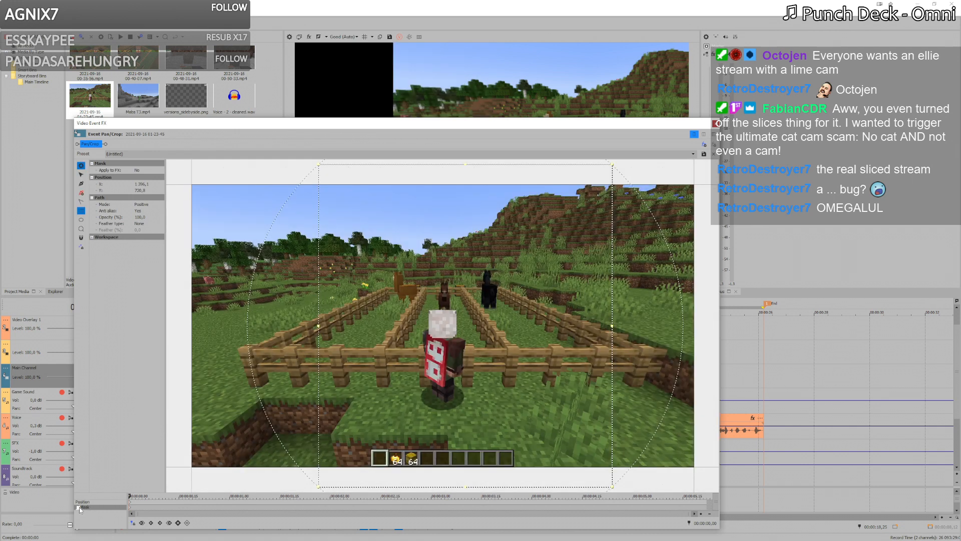
click(78, 507)
click(693, 153)
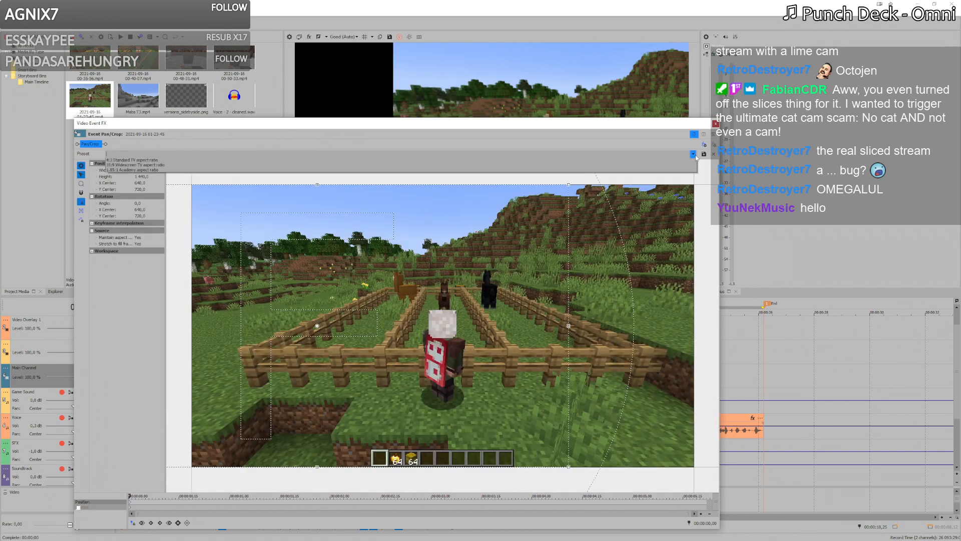
click(678, 161)
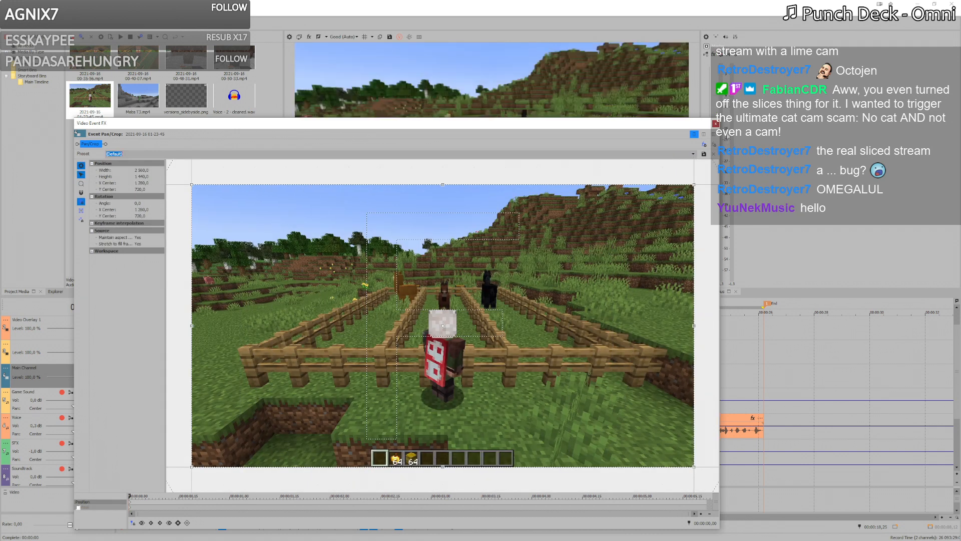
click(716, 124)
Step: Play the animal-pen clip from 00:00:17,24 and extend its end to the end marker at 00:00:26,06
click(532, 345)
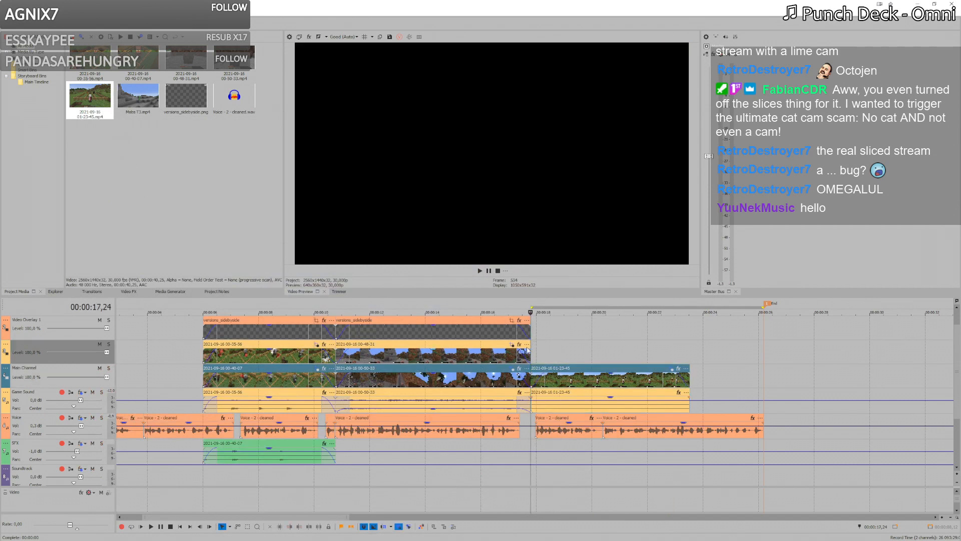
key(space)
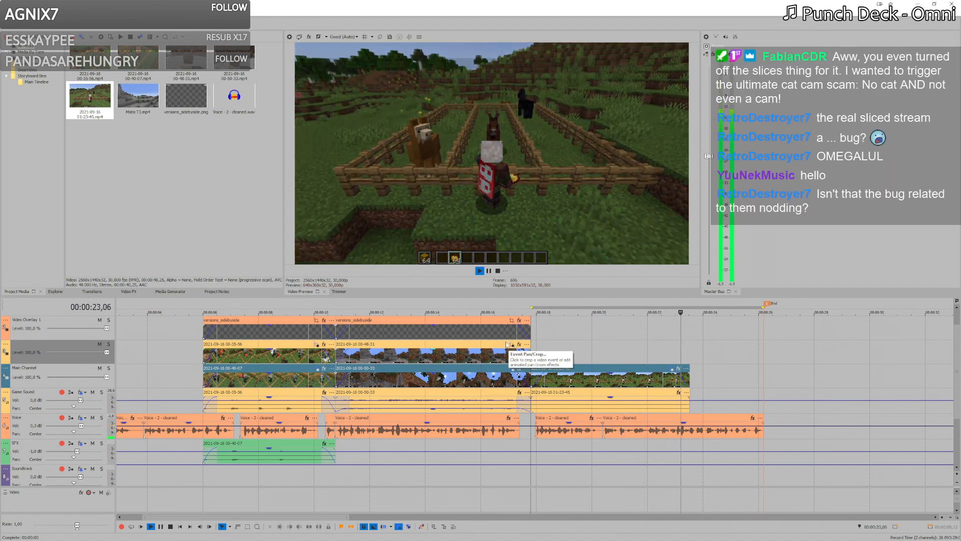
drag(689, 379, 764, 378)
click(575, 347)
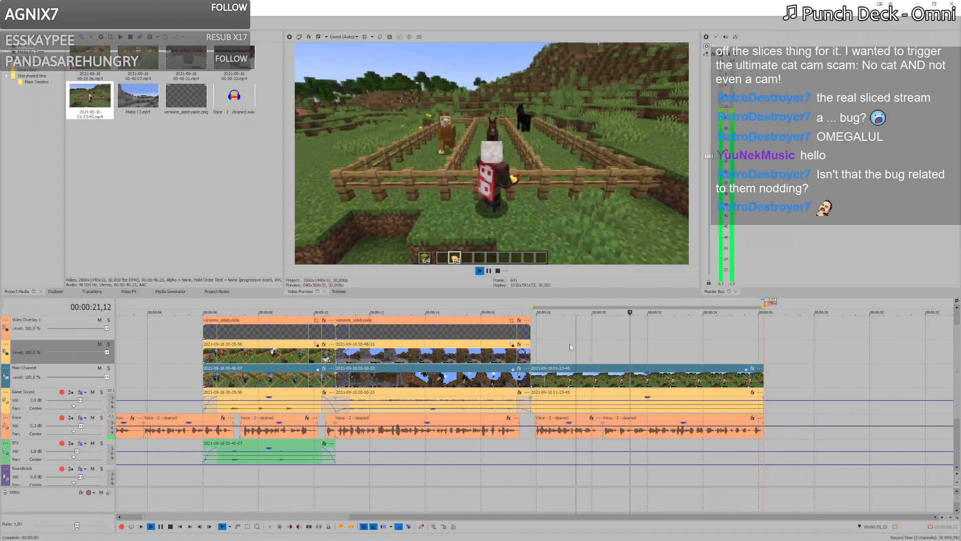
key(space)
Step: Shift the animal-pen clip to use slightly earlier footage, keep it spanning 00:00:17,24 to 00:00:26,06, and play it
click(542, 355)
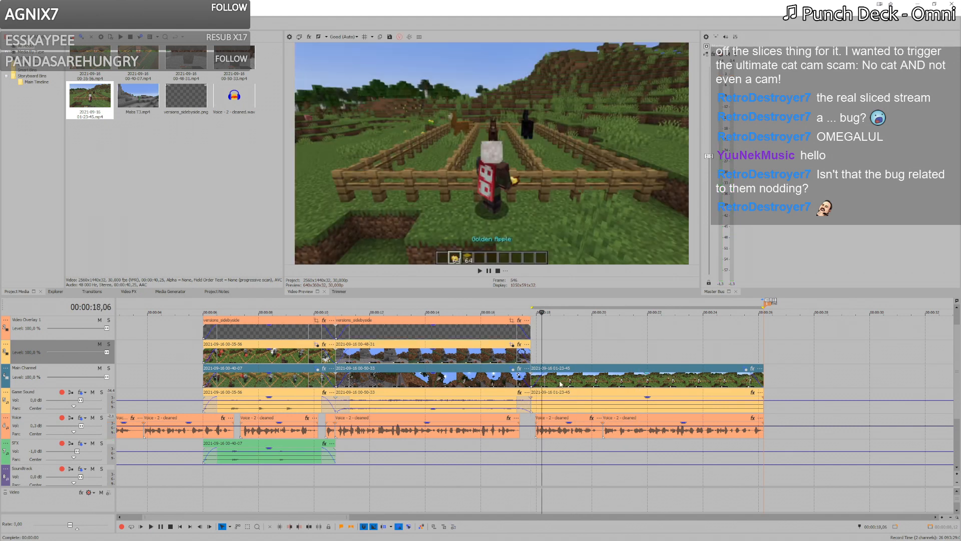
drag(539, 381, 574, 386)
drag(793, 382, 763, 382)
click(528, 356)
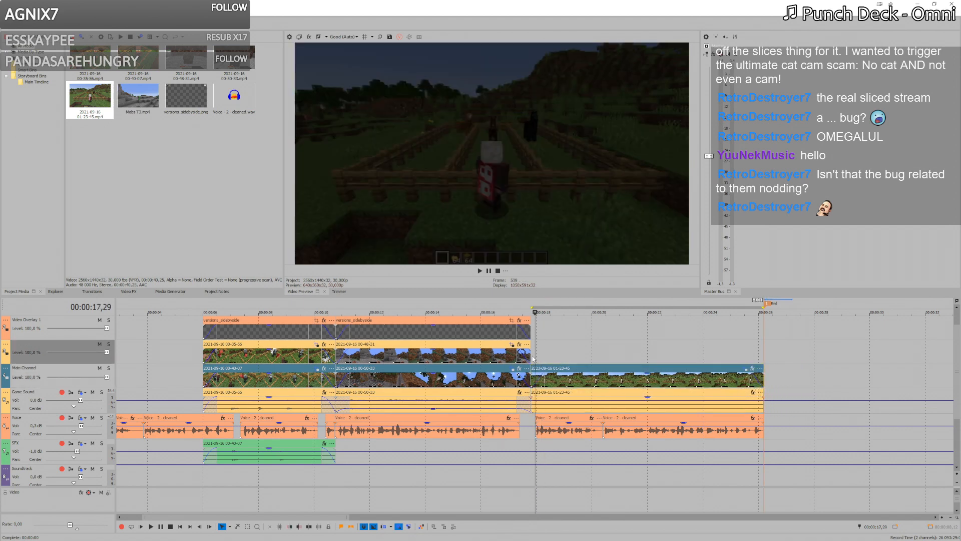
key(space)
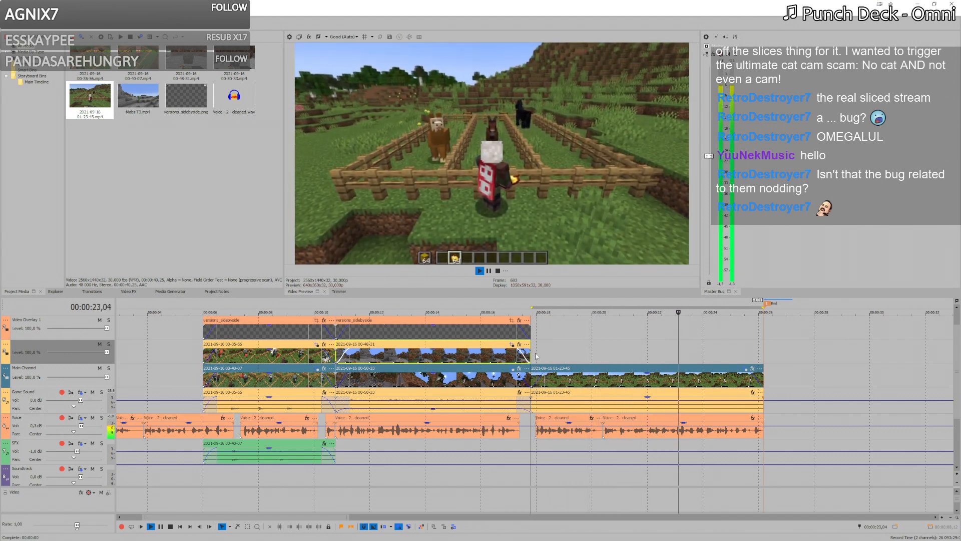
key(space)
Step: Trim the animal-pen clip's start, keep it beginning at 00:00:17,24, extend its end back to the end marker, and play the result
click(535, 385)
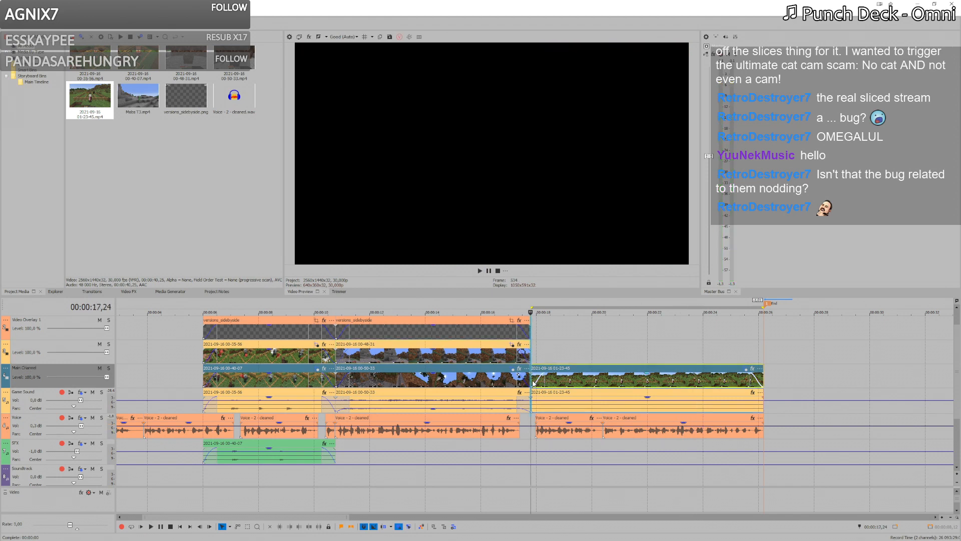
drag(533, 384, 555, 380)
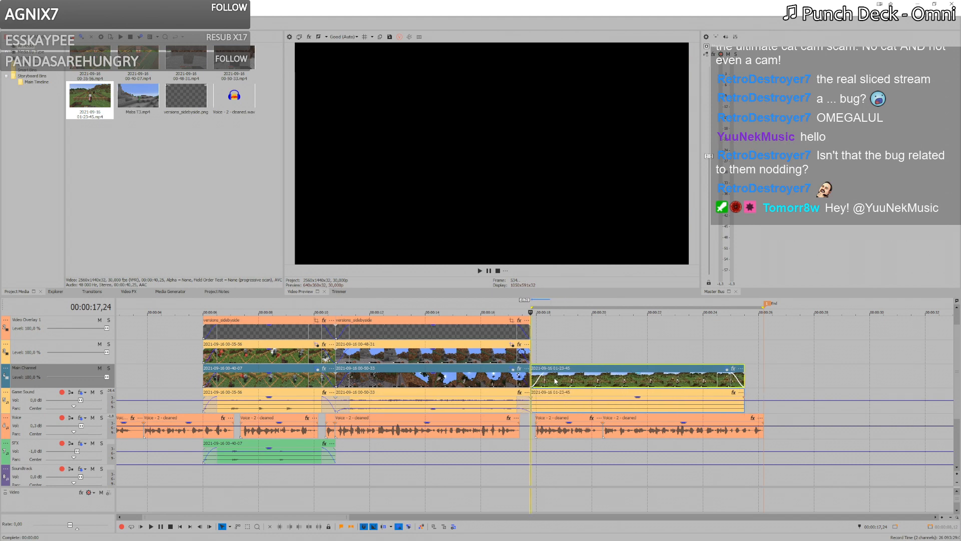
key(space)
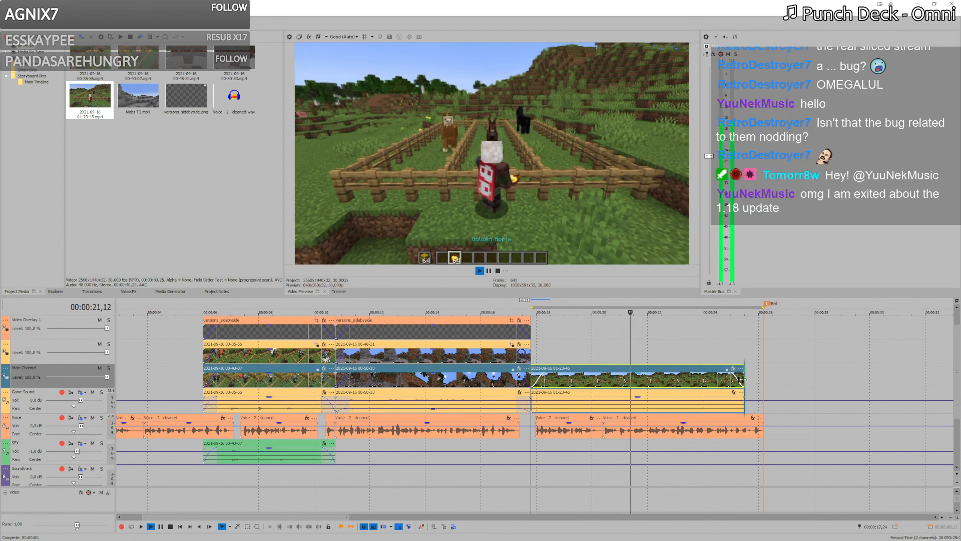
click(709, 347)
scroll(703, 350, down, 2)
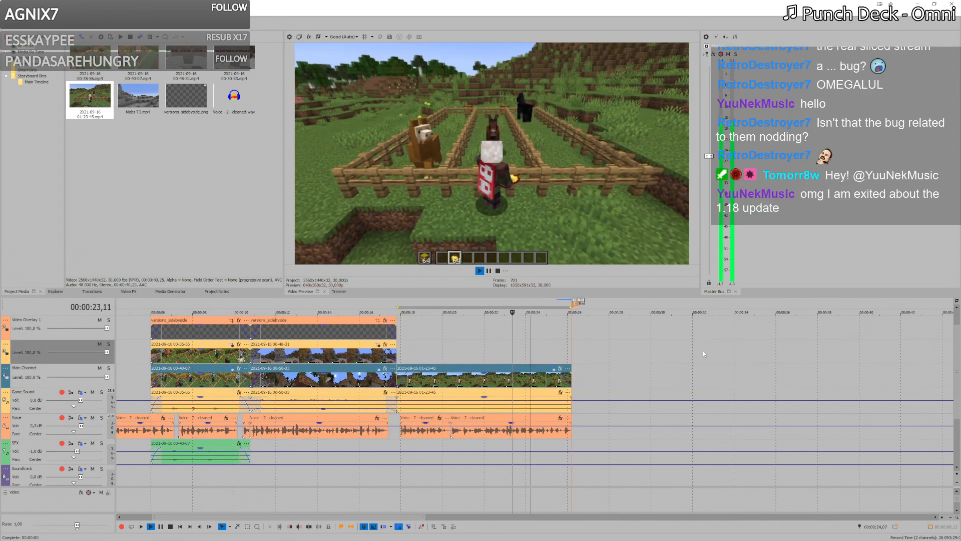
scroll(670, 356, down, 1)
scroll(652, 371, down, 1)
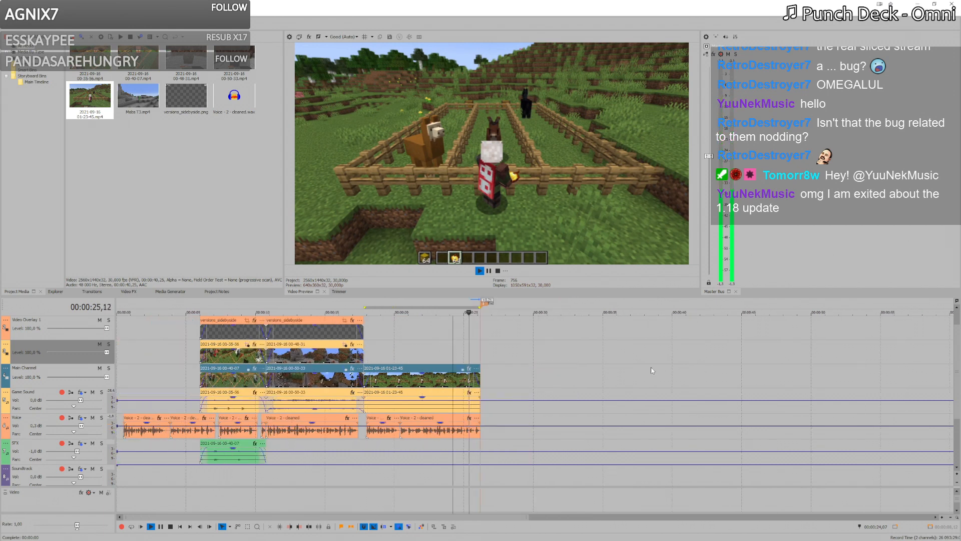
scroll(545, 364, down, 2)
key(space)
scroll(132, 412, down, 1)
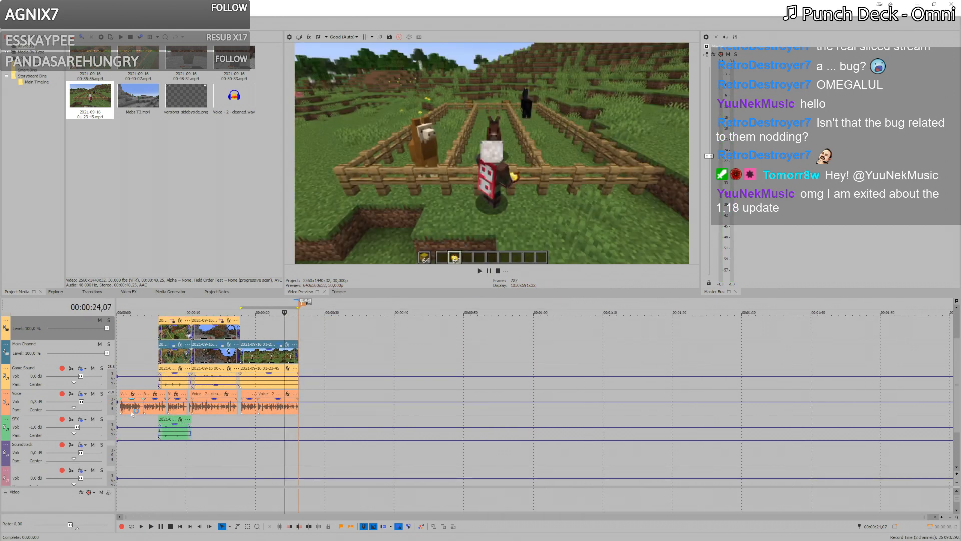
Step: Render the section without the Voice track as Mobs.mp4 in the project location, using the 1440p MAGIX HEVC/AAC template, and unmute the track
click(93, 394)
key(alt+f)
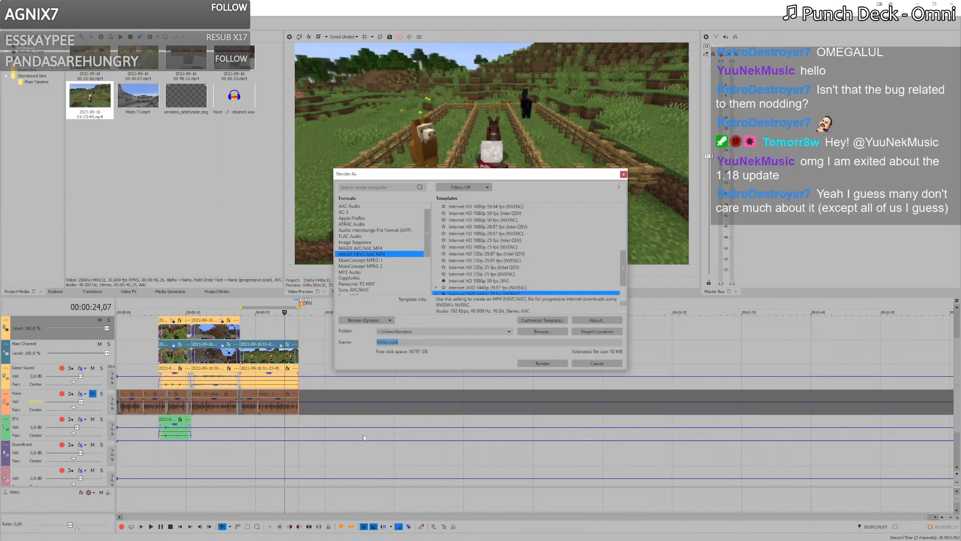
key(r)
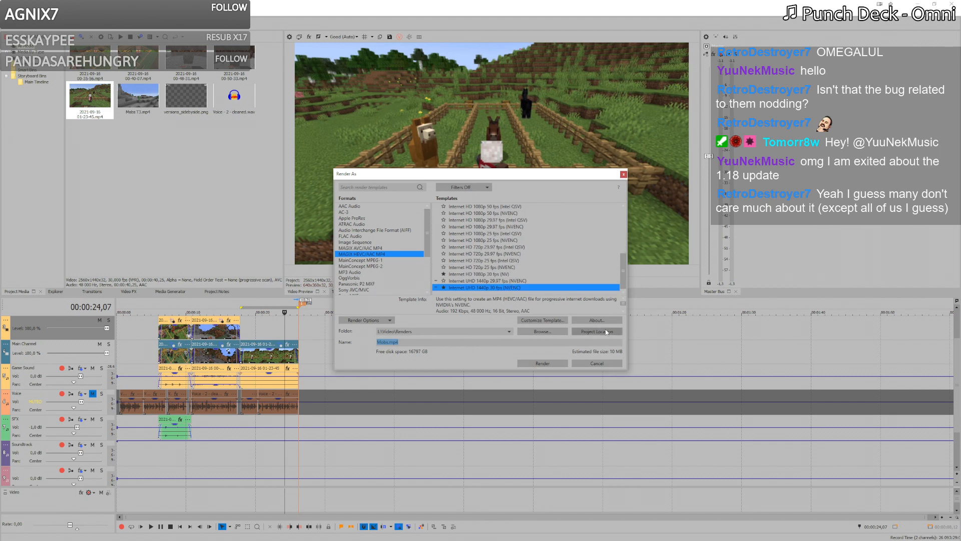
click(607, 332)
click(542, 363)
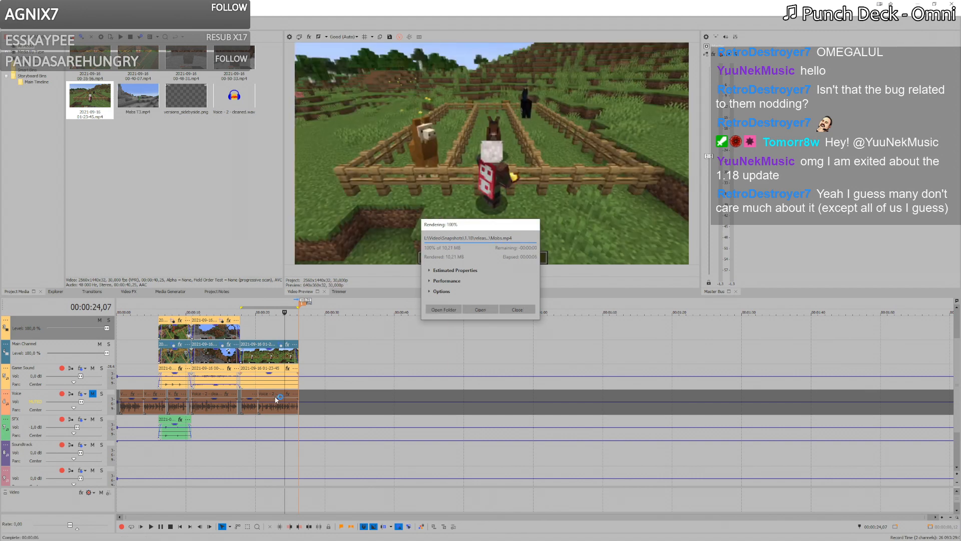
click(524, 308)
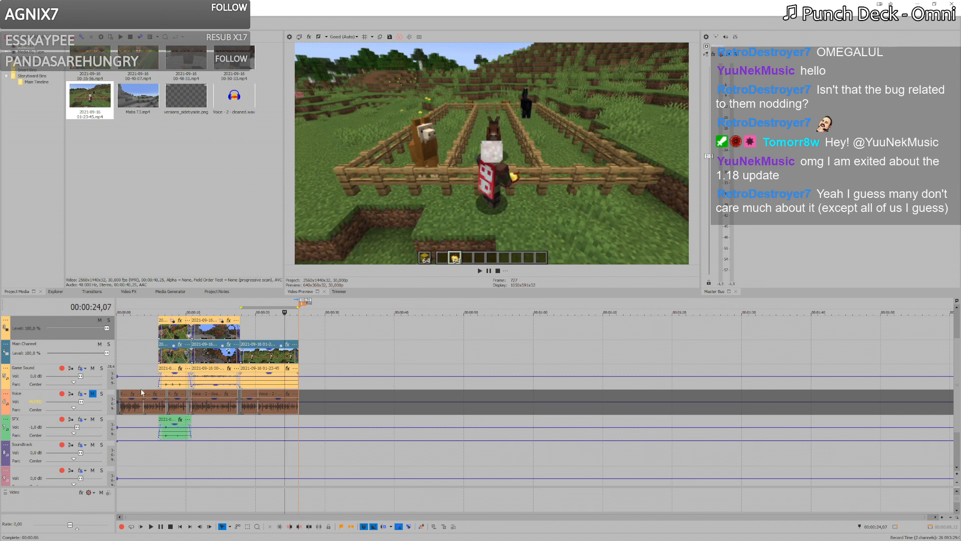
click(93, 393)
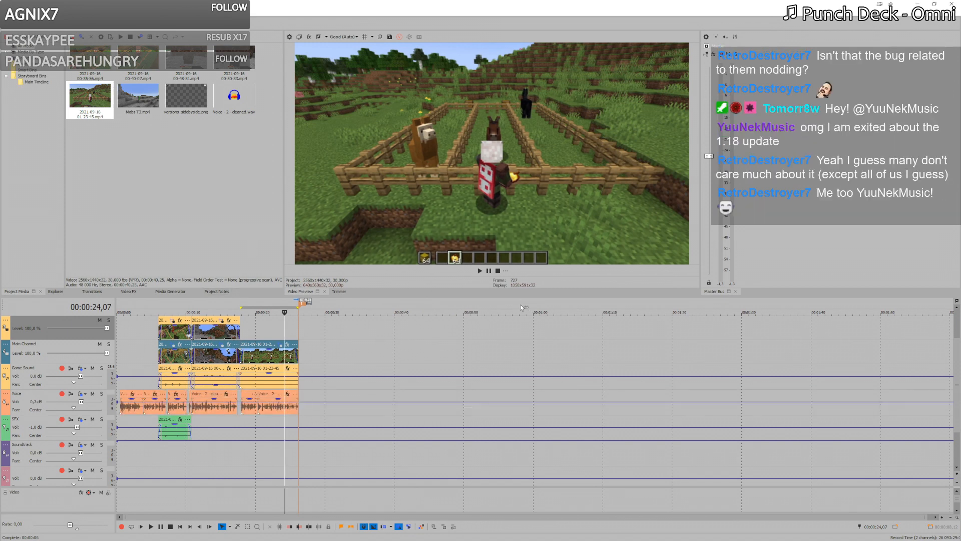
Step: Open the recent main project 1.18.veg and bring up the 1.18 release folder in File Explorer
click(6, 11)
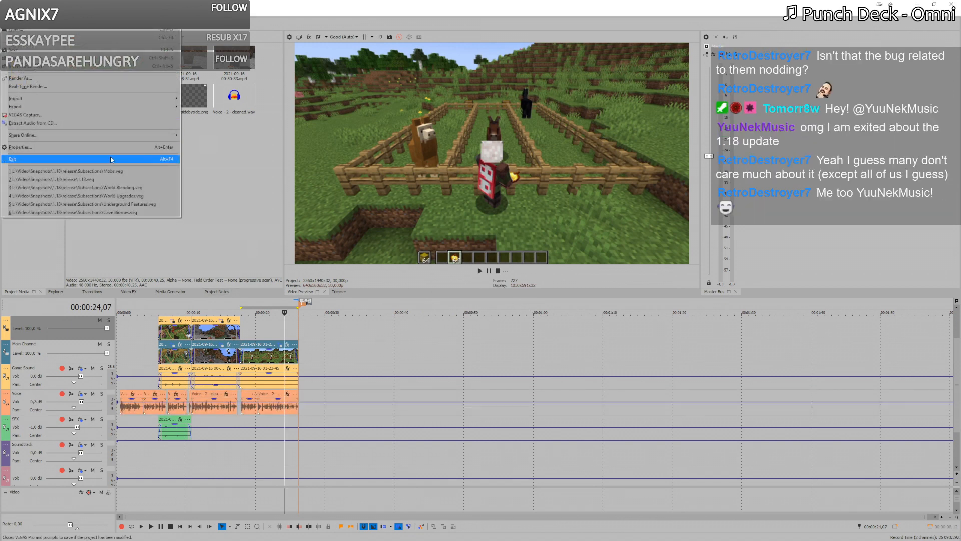
mouse_move(87, 108)
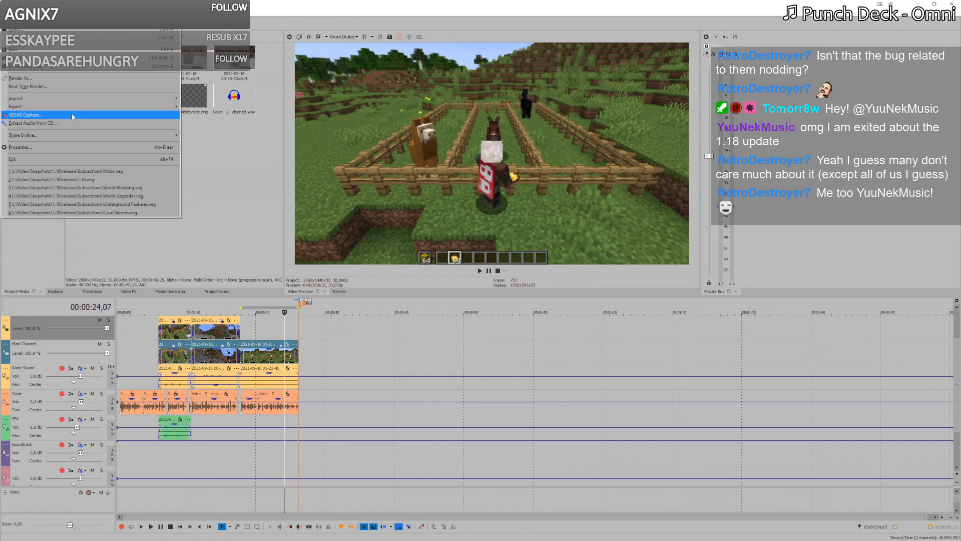
click(72, 179)
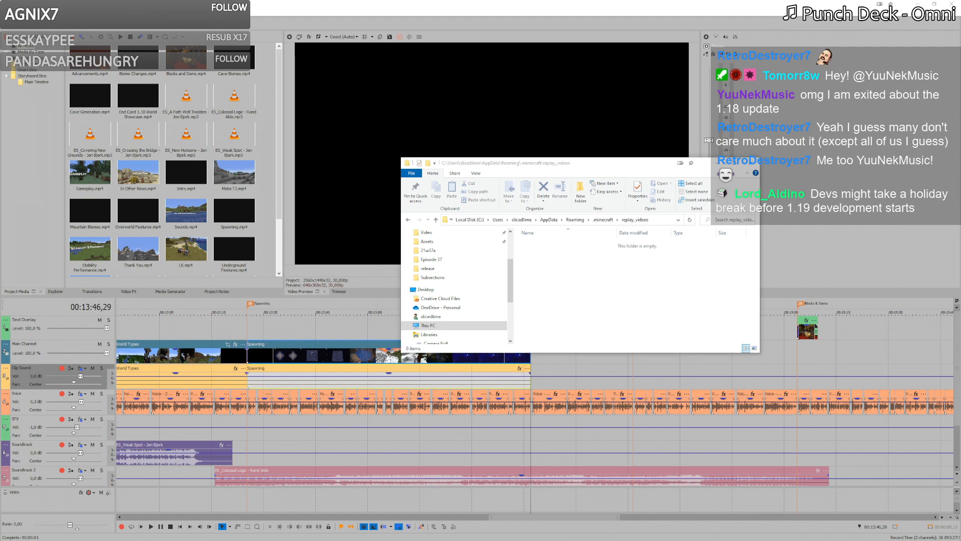
key(alt+Tab)
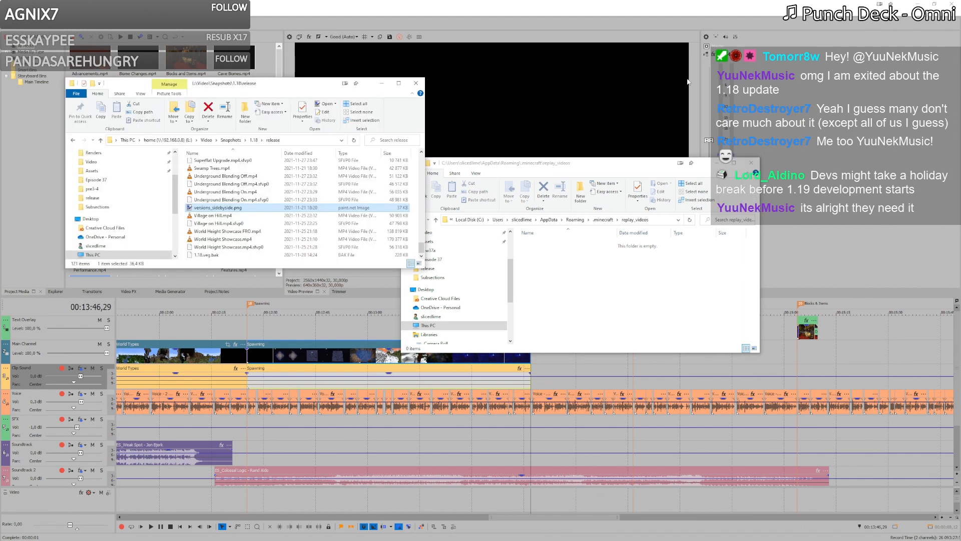
Step: Insert Mobs.mp4 from the Subsections folder on the Main Channel directly after the Spawning clip, at the Mobs marker
scroll(296, 196, up, 20)
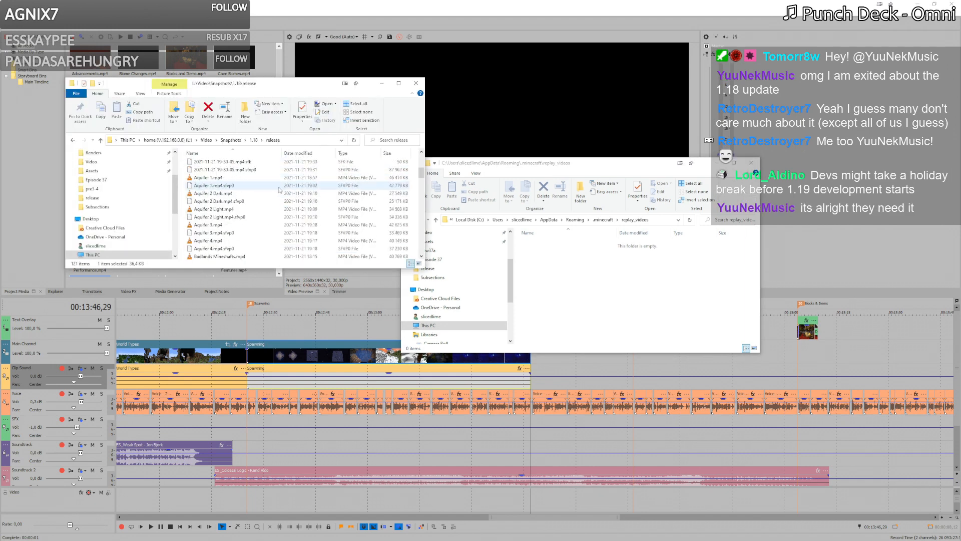
double_click(235, 173)
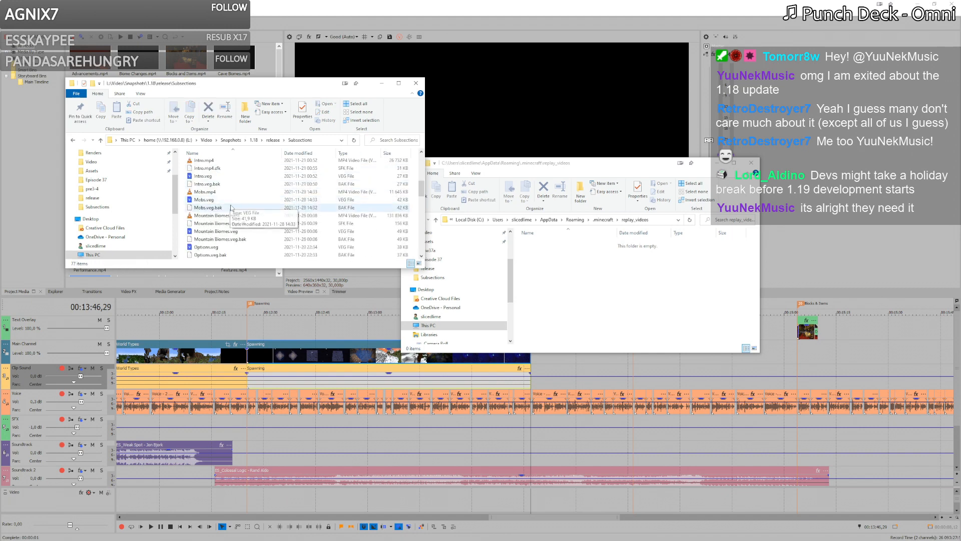
drag(218, 206, 500, 374)
scroll(236, 210, up, 5)
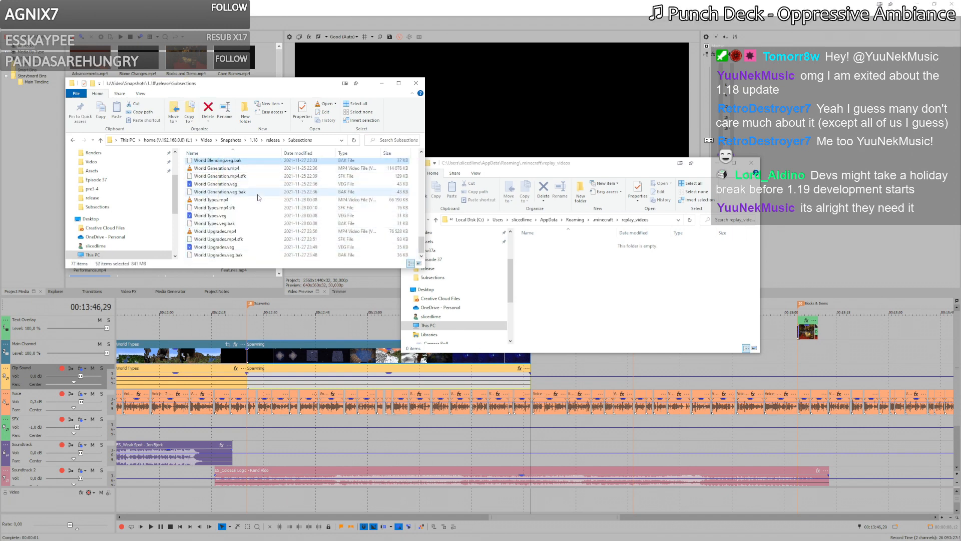
scroll(235, 210, down, 1)
click(197, 240)
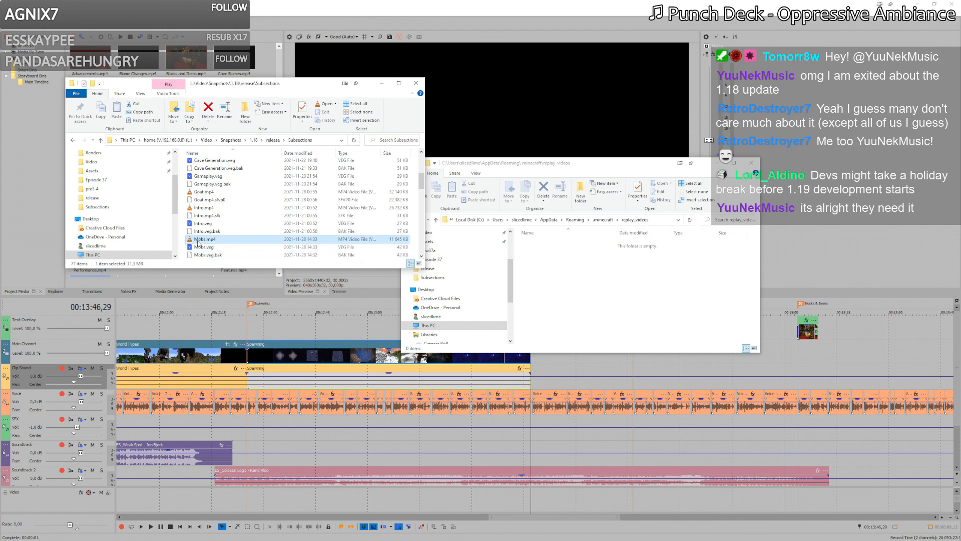
mouse_move(536, 384)
mouse_down()
mouse_move(545, 356)
mouse_move(538, 367)
mouse_up()
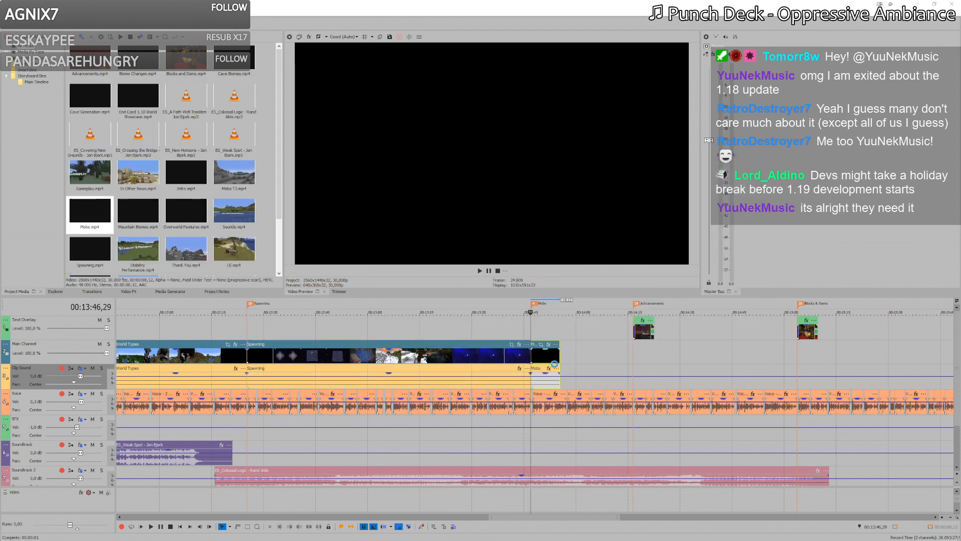
Step: Delete the inserted Mobs clip from the Main Channel and reopen the recent section project Mobs.veg
click(549, 356)
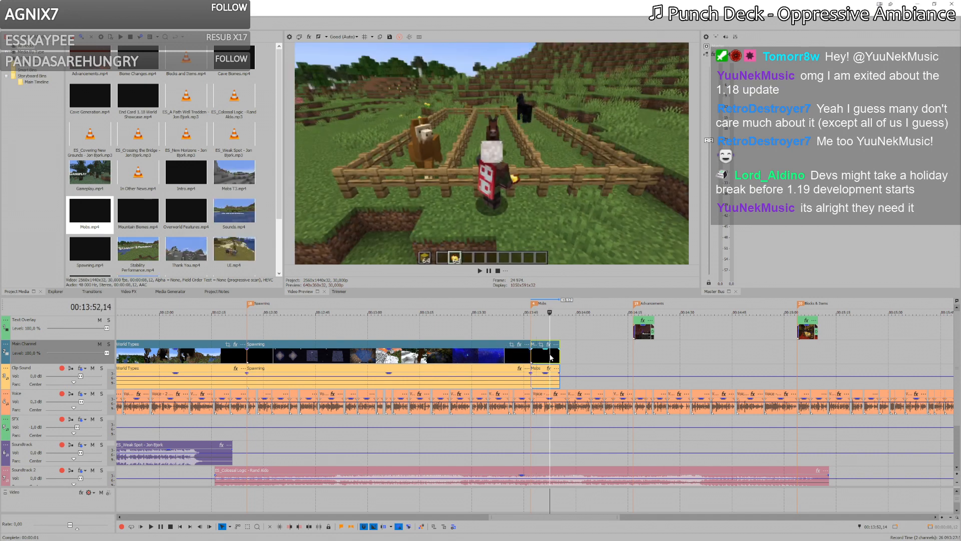
key(Delete)
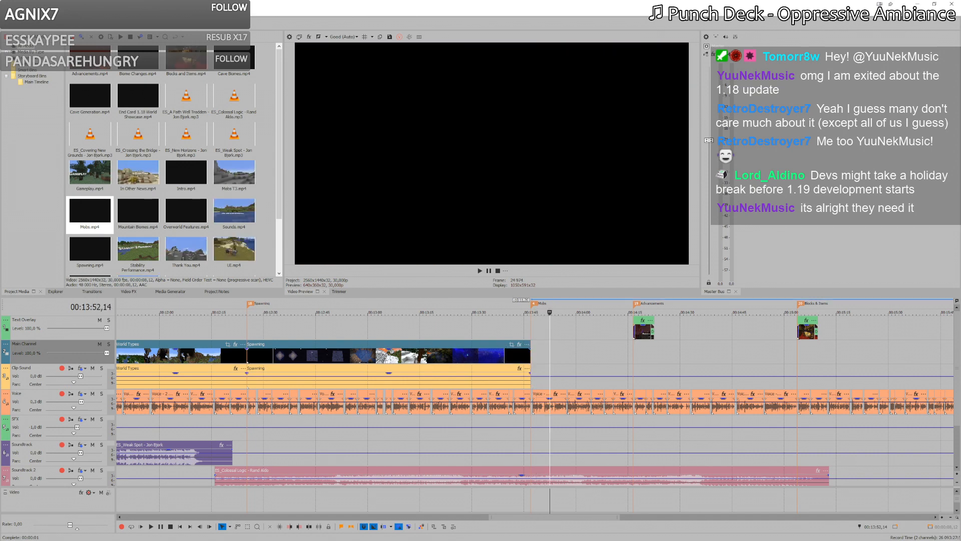
click(10, 22)
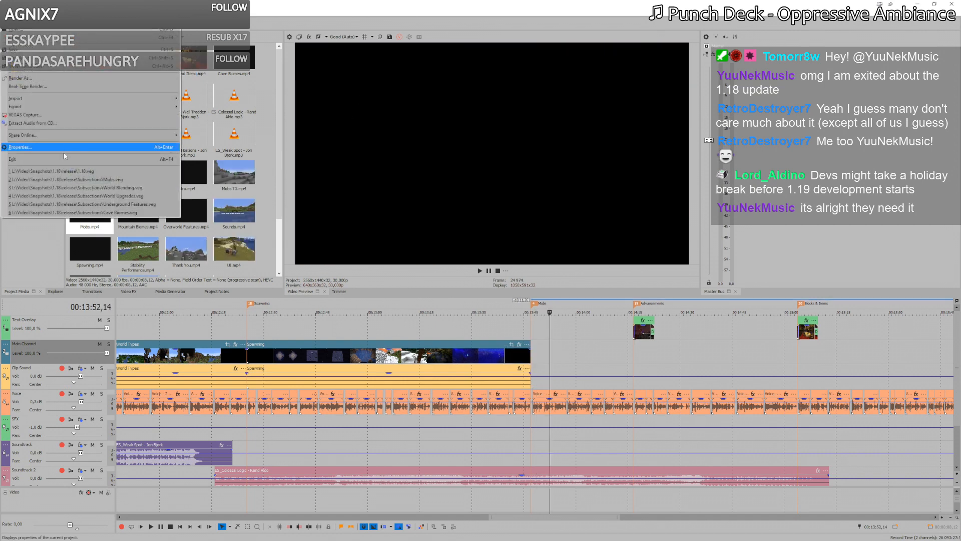
click(65, 180)
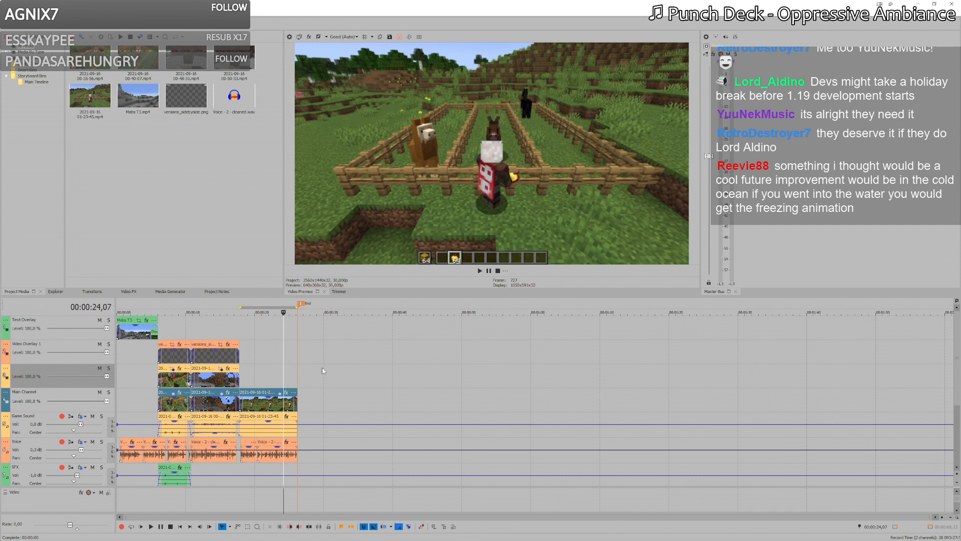
Step: Try to render the full Mobs section over Mobs.mp4 in the project location, with Render loop region only turned off
click(261, 345)
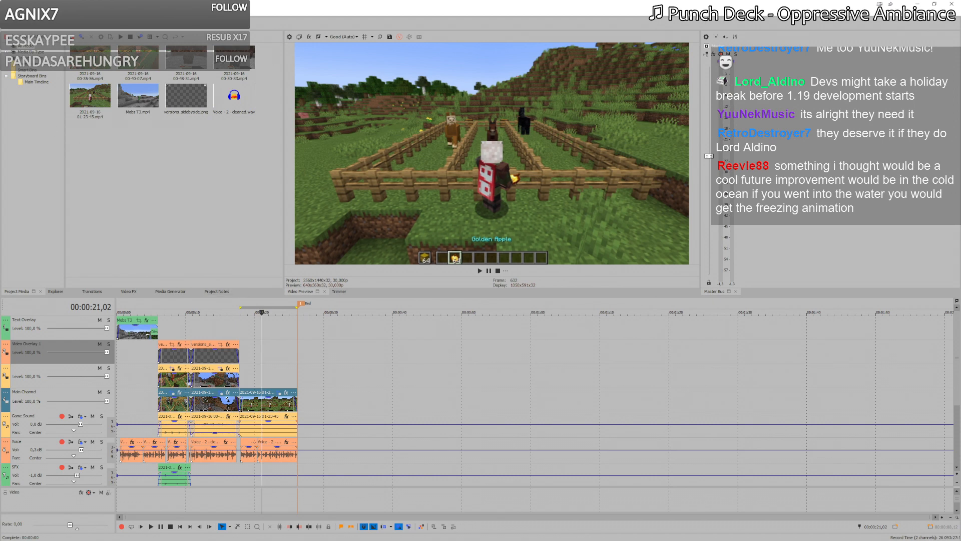
key(alt+f)
key(r)
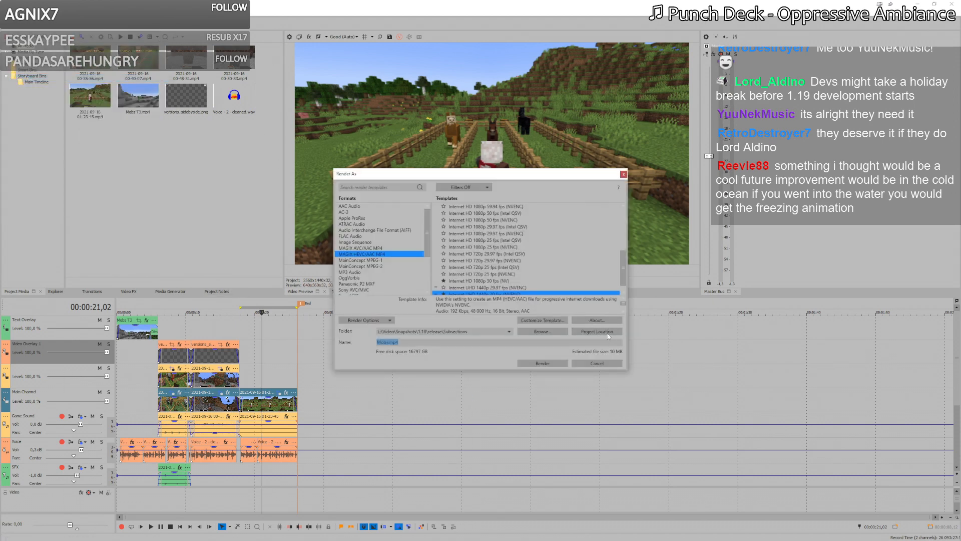
click(609, 334)
click(364, 320)
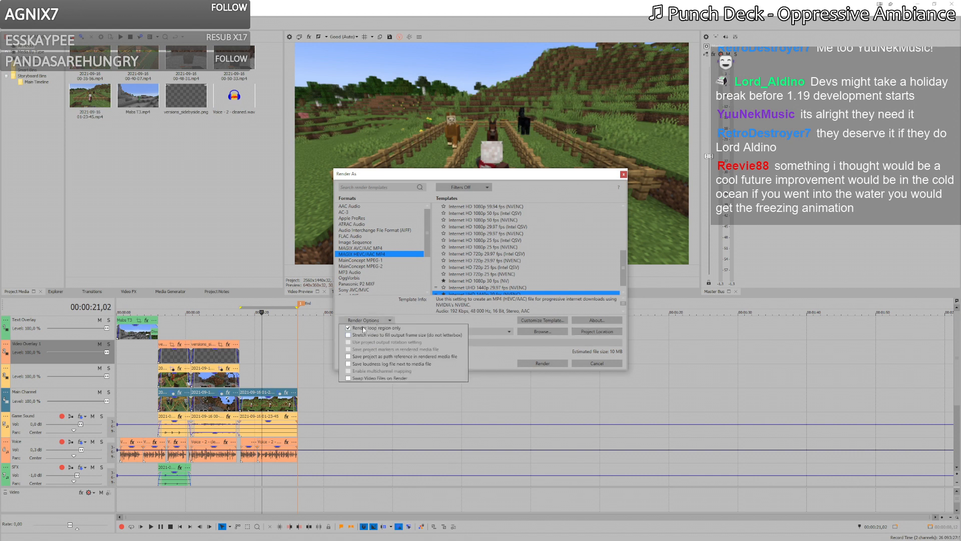
click(364, 314)
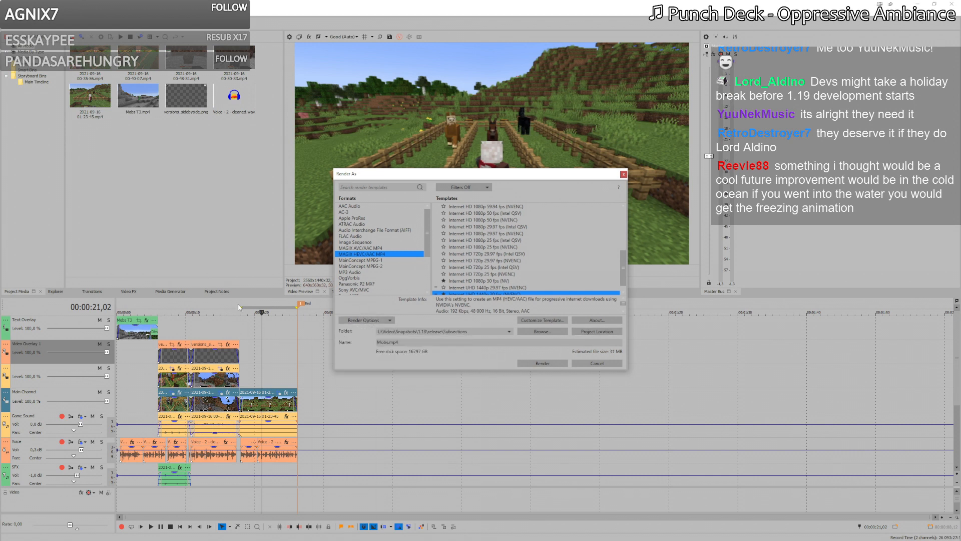
click(564, 364)
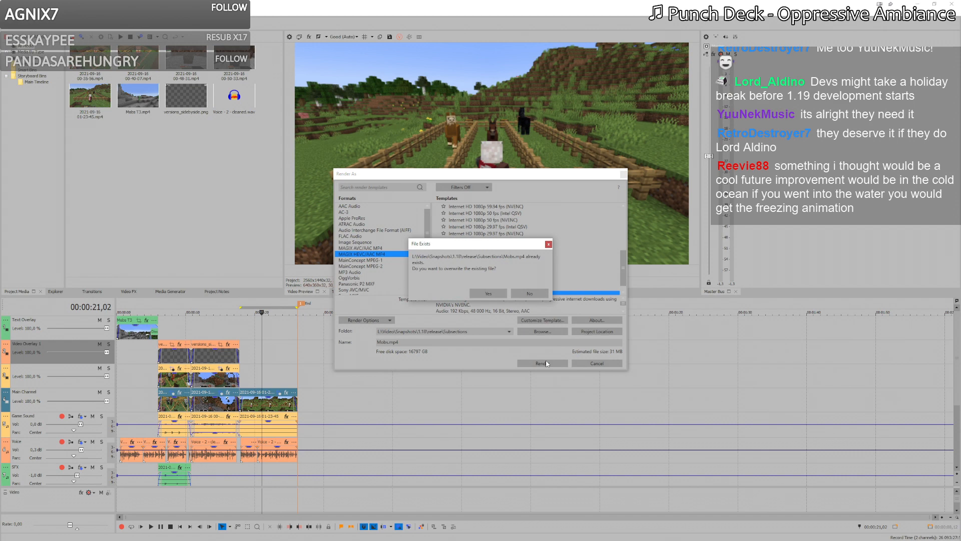
click(483, 294)
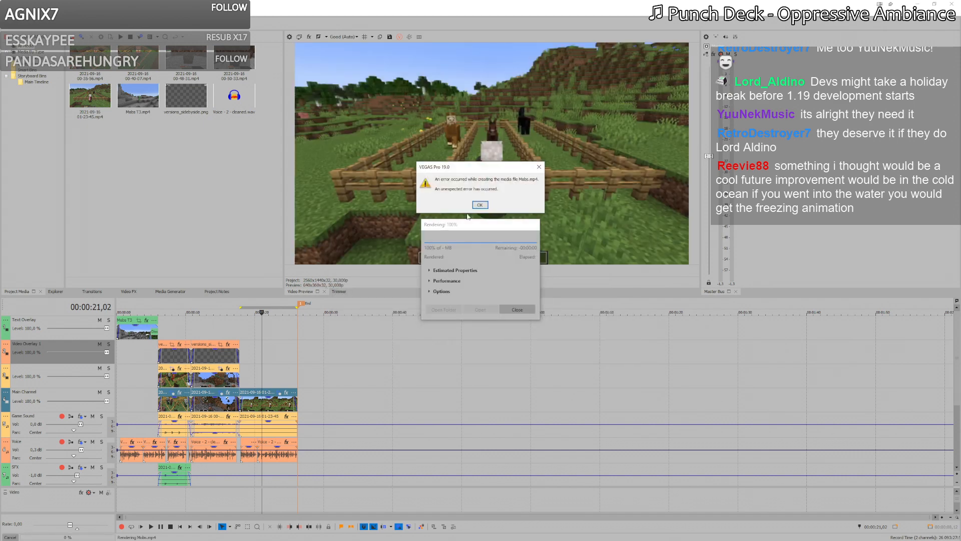
click(480, 204)
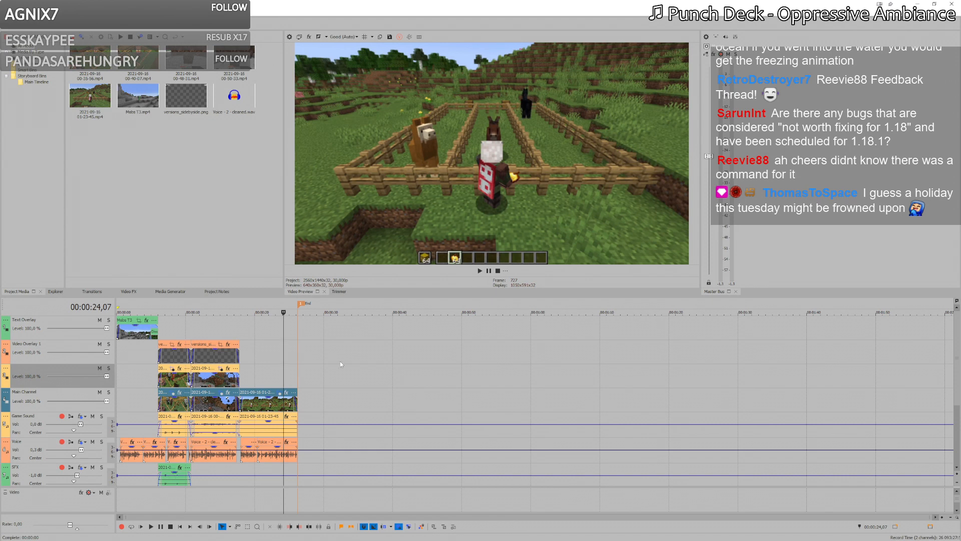
Step: Render the full Mobs section with the Internet UHD 1440p 30 fps (NVENC) template, overwriting Mobs.mp4 in the Subsections folder
click(262, 339)
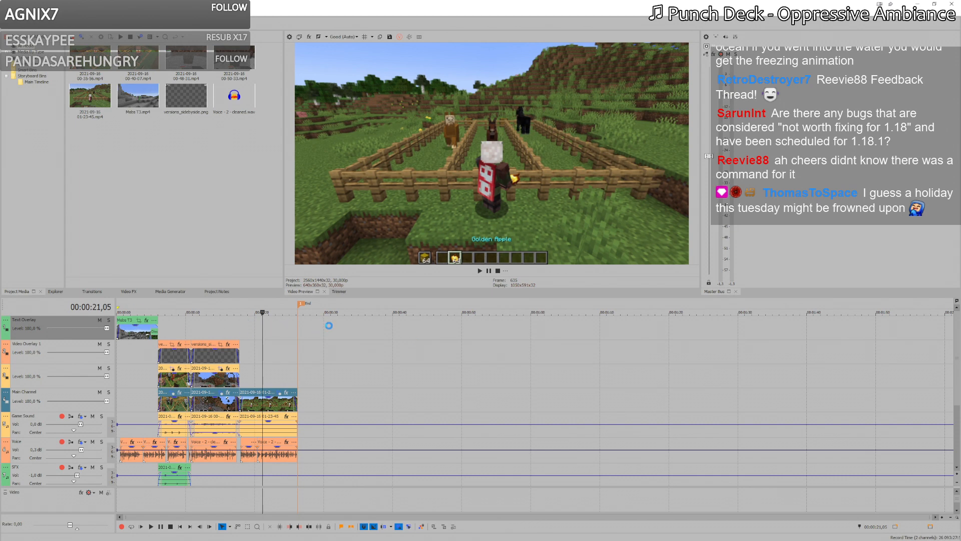
click(512, 288)
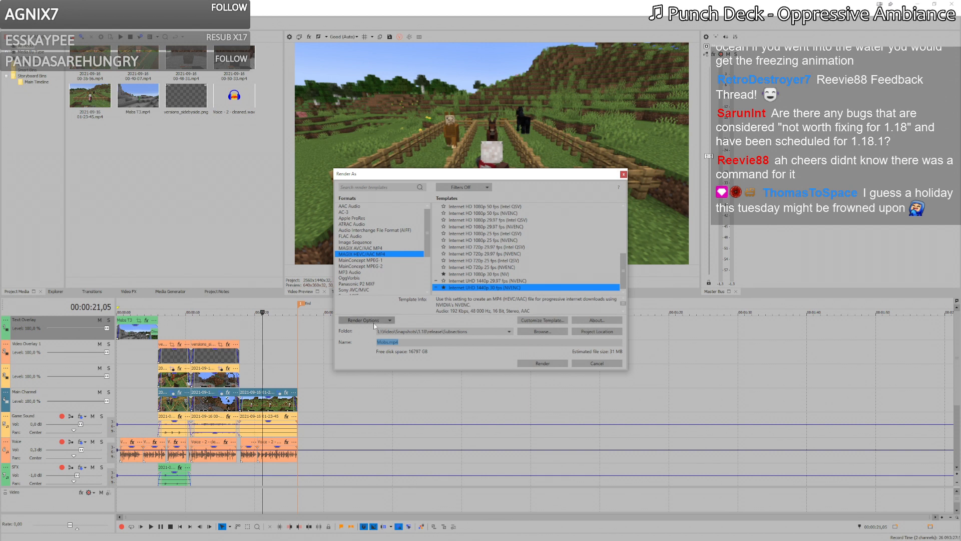
click(557, 365)
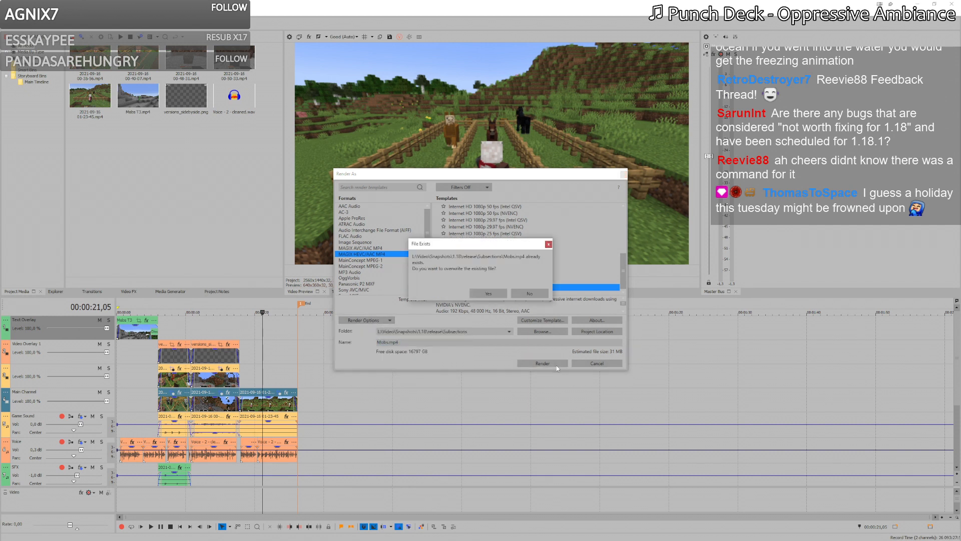
click(493, 292)
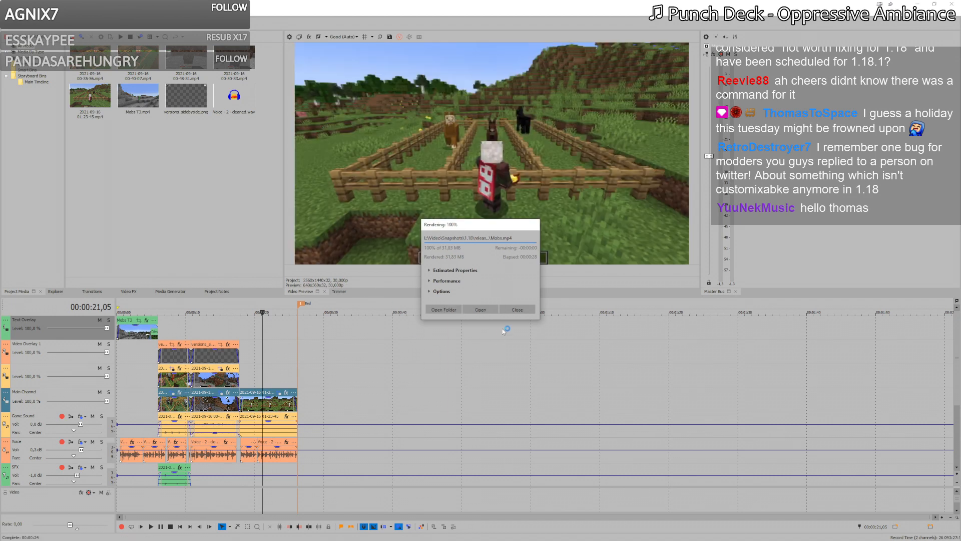
click(517, 310)
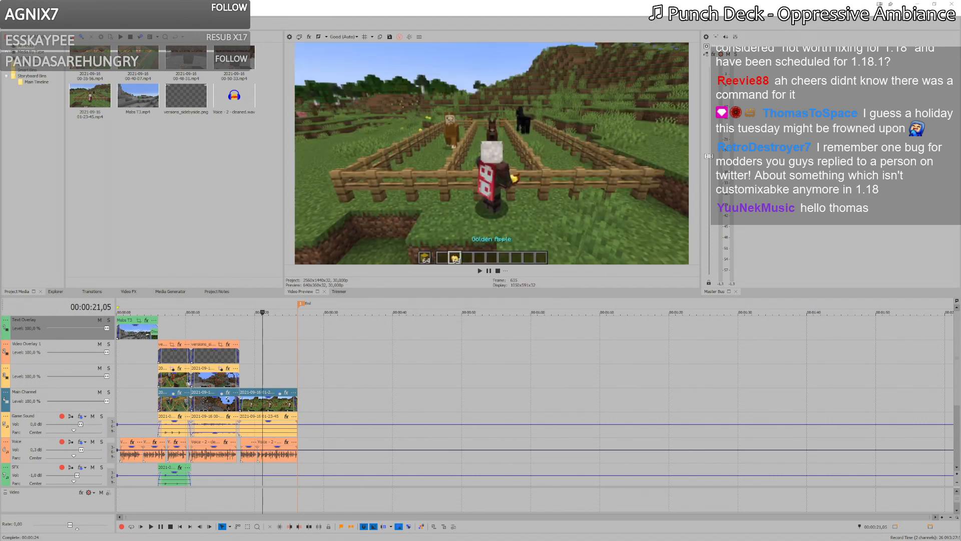
Step: Reopen the main project 1.18.veg from the recent projects
click(7, 23)
click(62, 171)
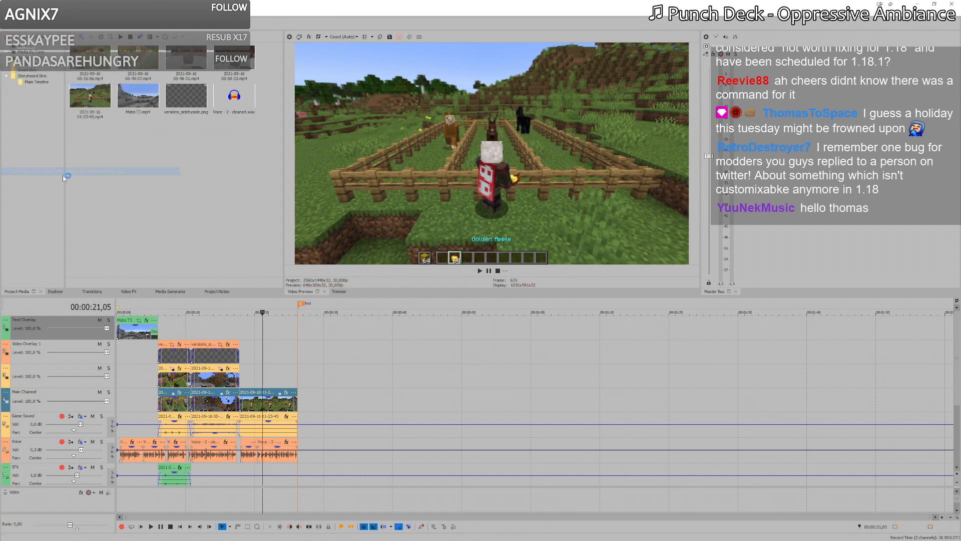
click(7, 23)
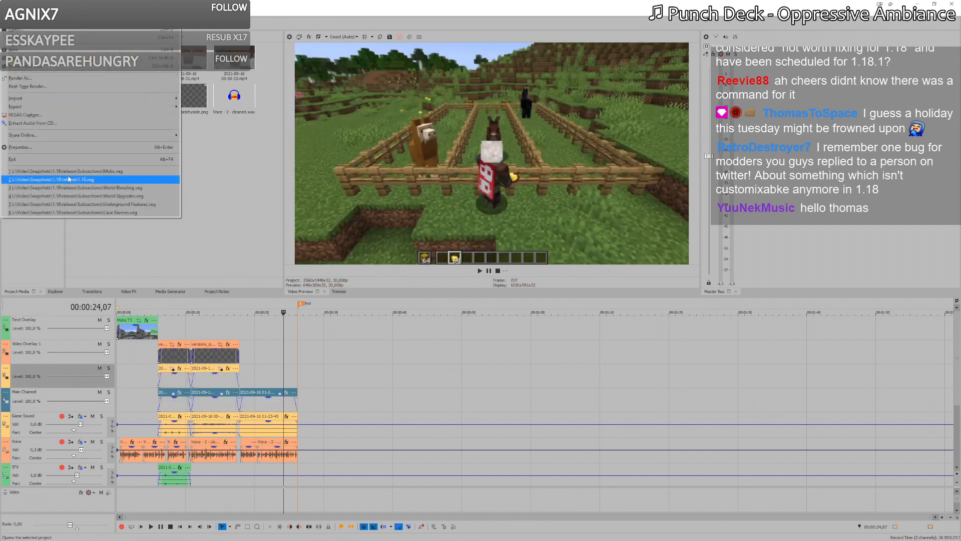
click(68, 179)
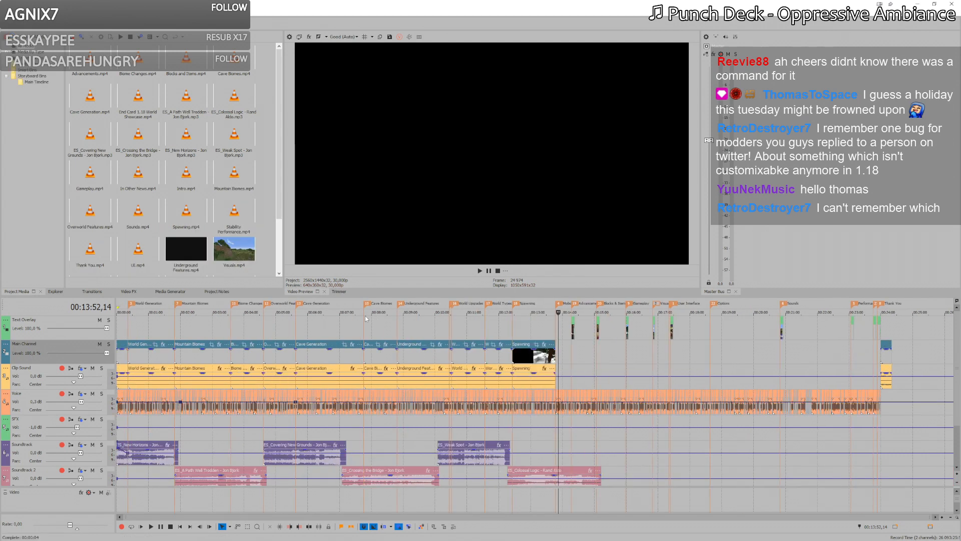
Step: Insert Mobs.mp4 from the Subsections folder on the Main Channel at 00:13:46,29, directly after the Spawning clip, and inspect it
click(559, 357)
scroll(559, 357, up, 5)
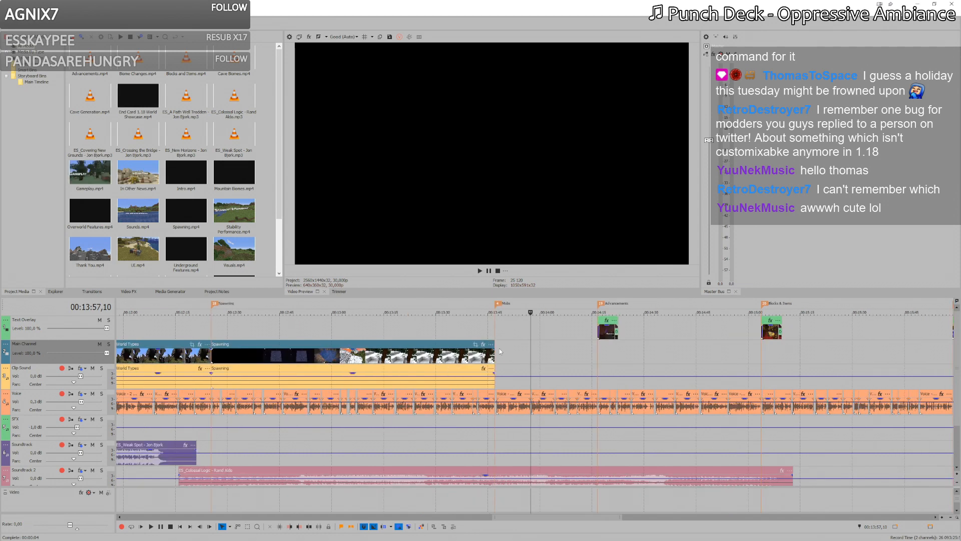
click(499, 352)
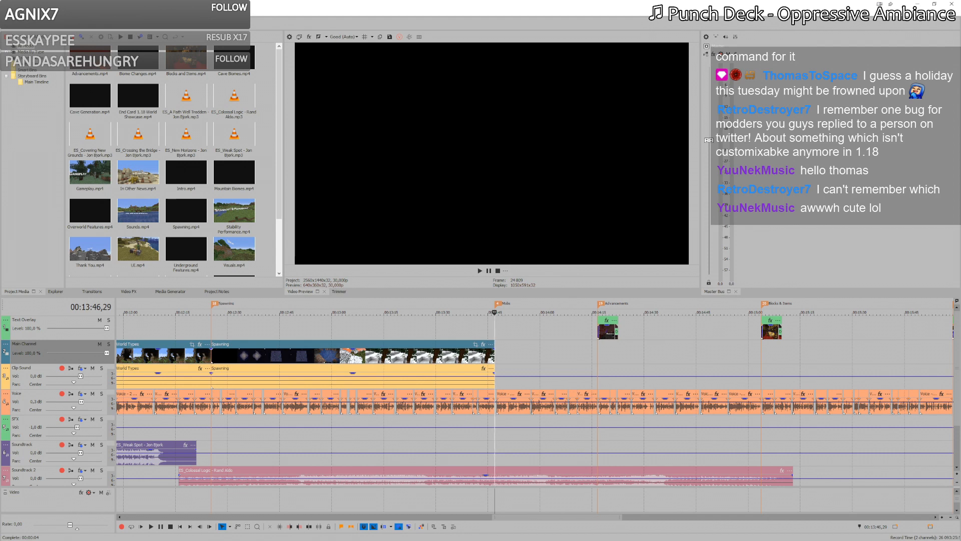
key(alt+Tab)
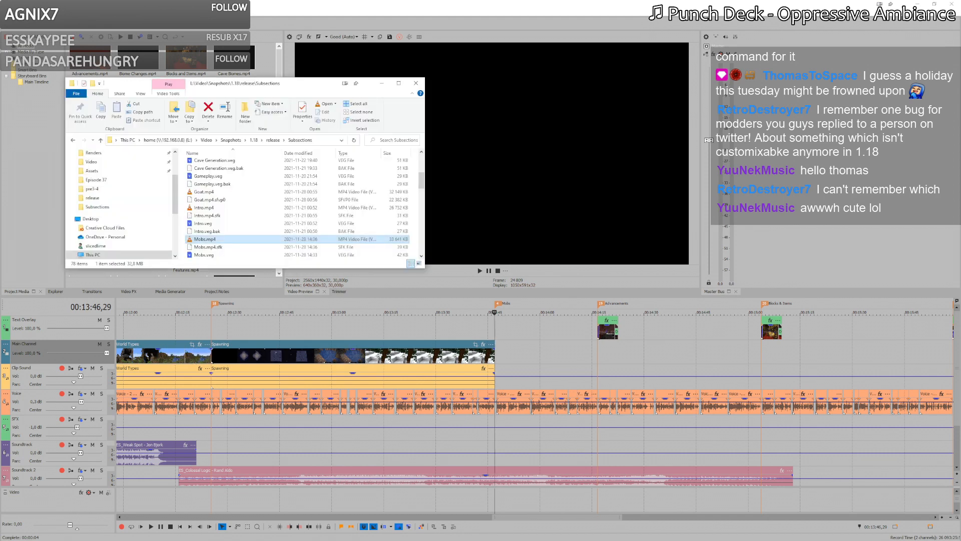
key(alt+Tab)
key(alt+Tab)
drag(254, 243, 503, 355)
click(549, 377)
scroll(549, 376, up, 2)
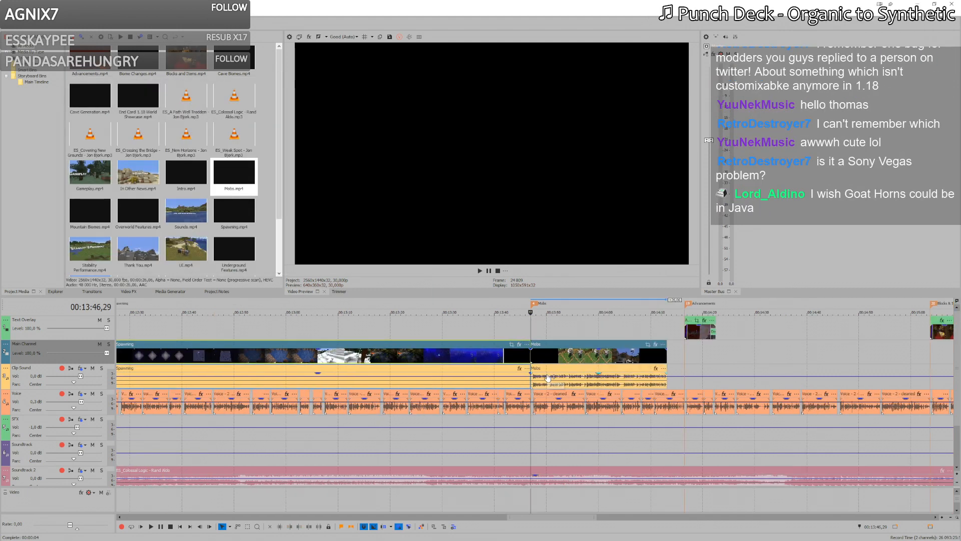
click(552, 384)
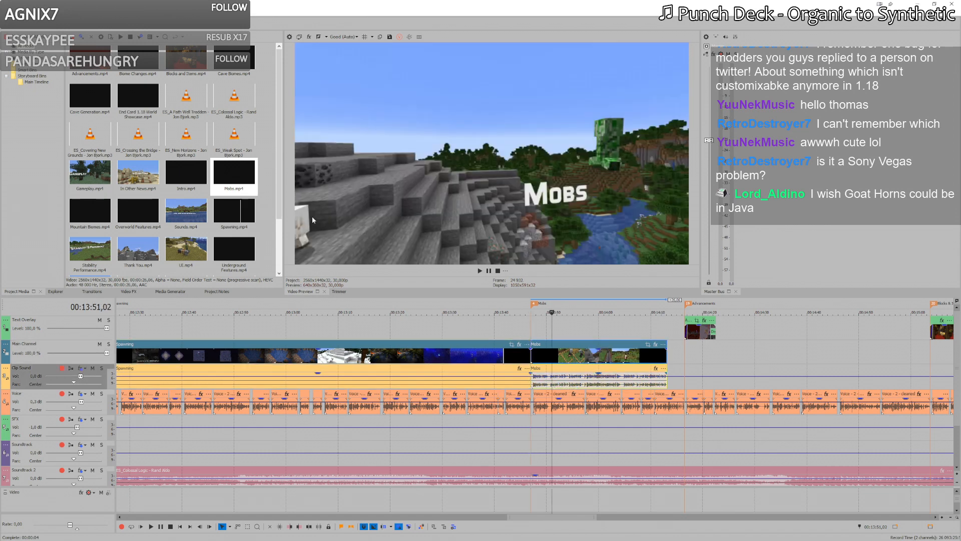
Step: Switch to the Mobs project, copy all the events on its Voice track, and mute that track
click(7, 12)
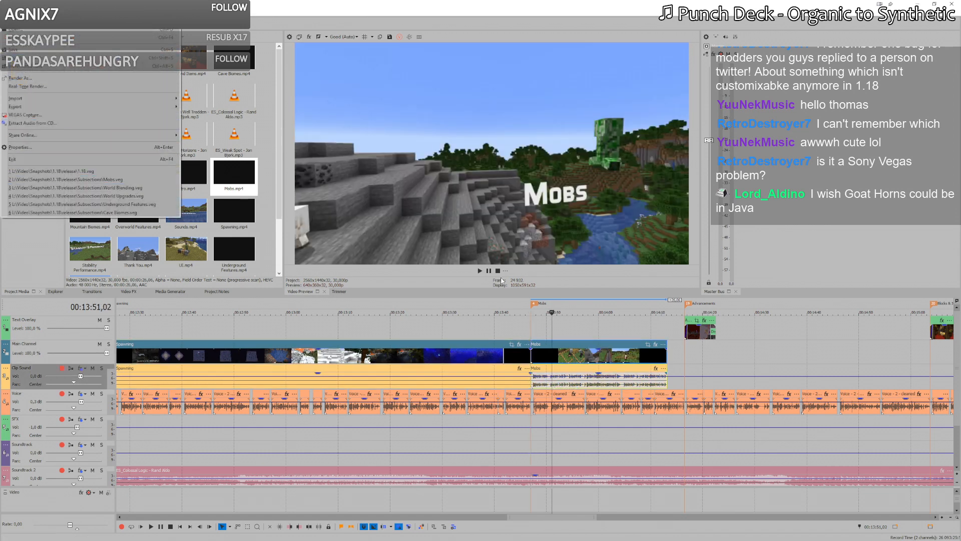
key(Escape)
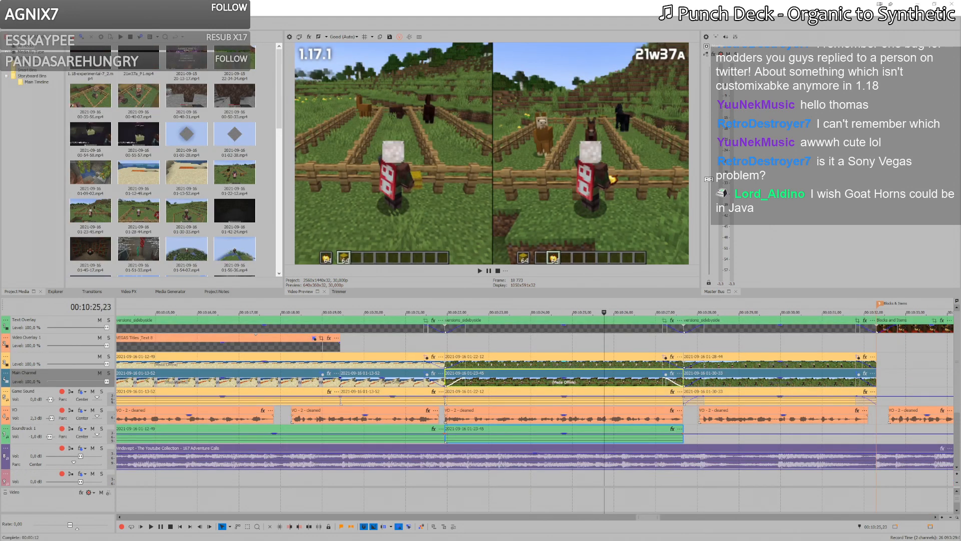
key(alt+Tab)
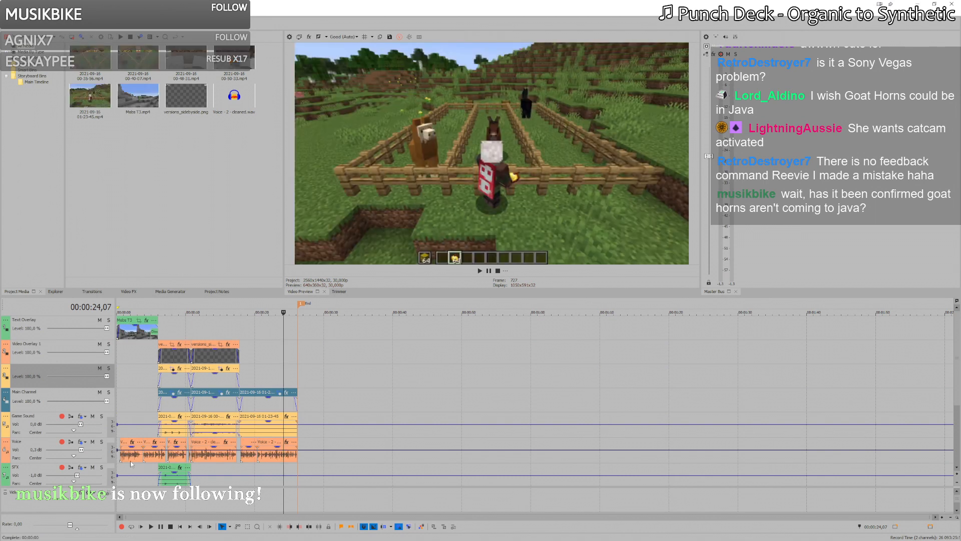
click(128, 460)
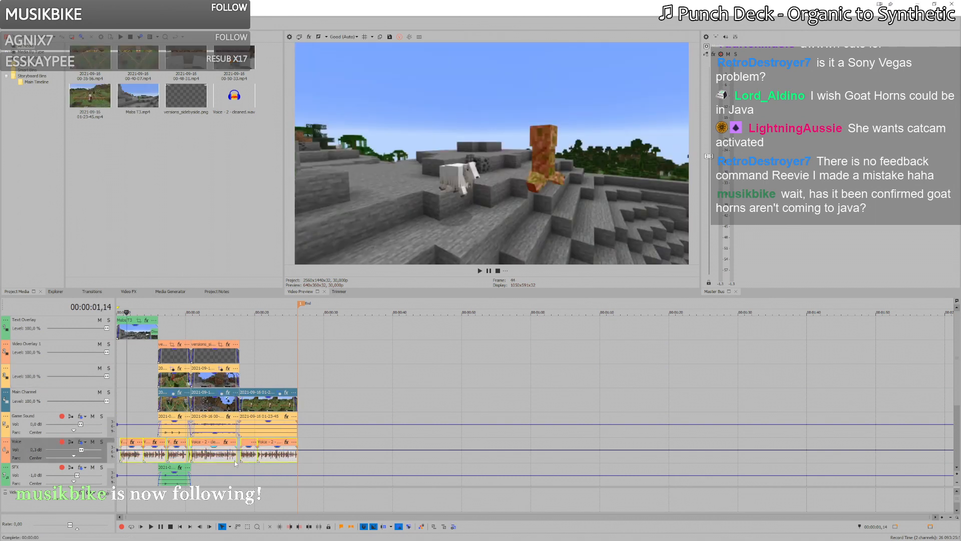
click(122, 455)
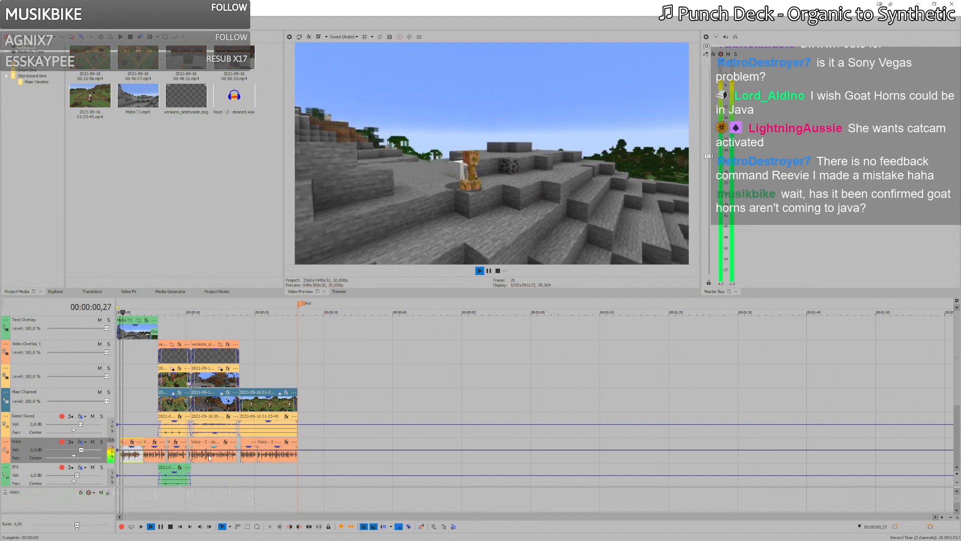
shift+click(258, 455)
click(277, 455)
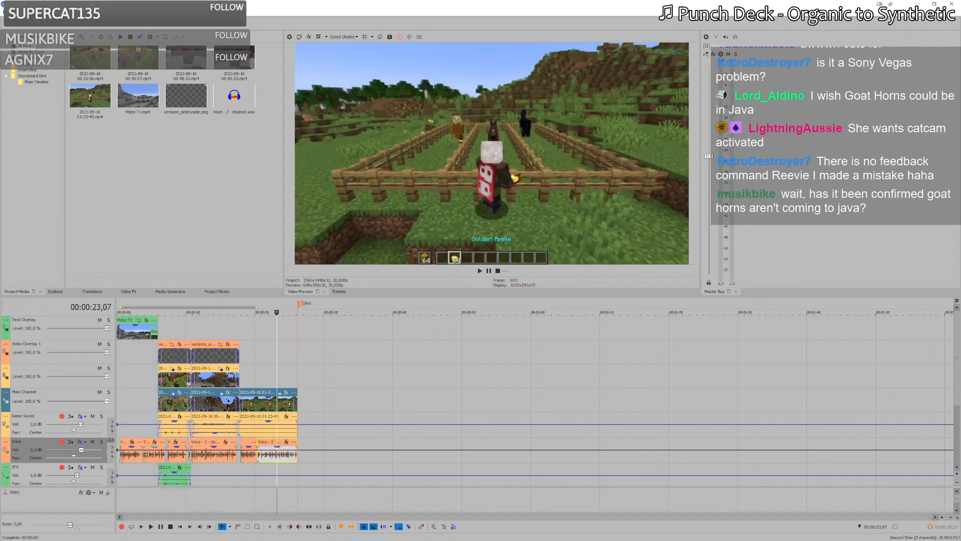
shift+click(132, 458)
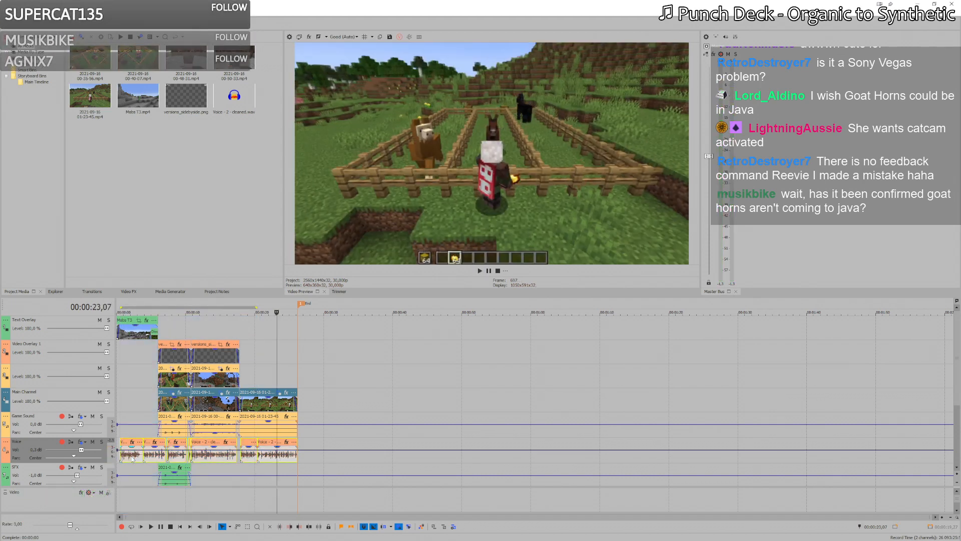
click(93, 441)
Step: In the main 1.18 project, replace the Voice events between the Mobs and Advancements markers with the copied ones, starting just after the Mobs marker
key(alt+Tab)
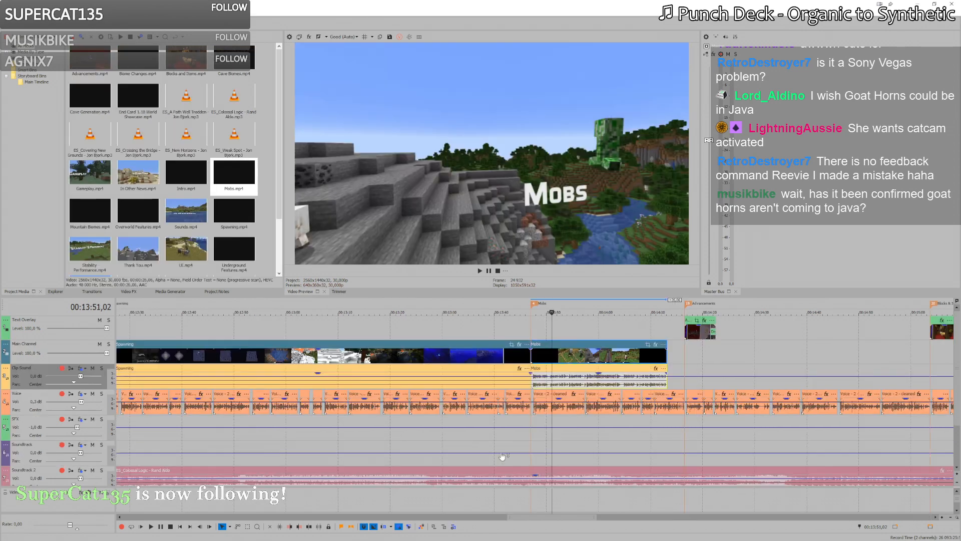
click(537, 408)
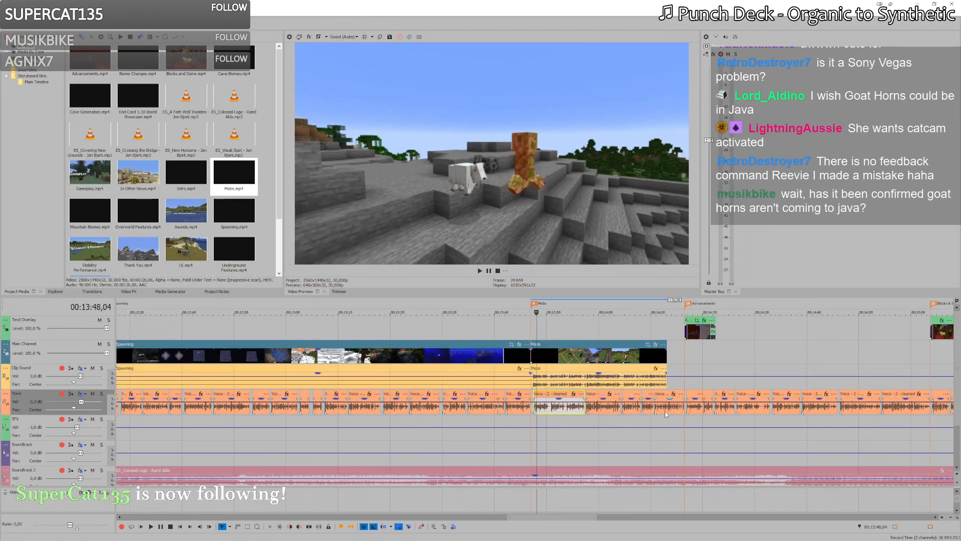
shift+click(666, 409)
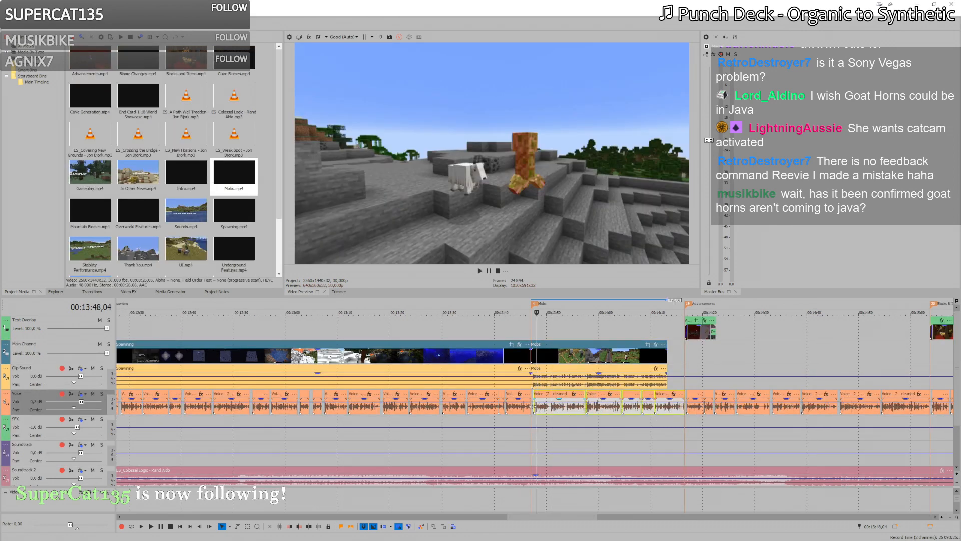
click(534, 406)
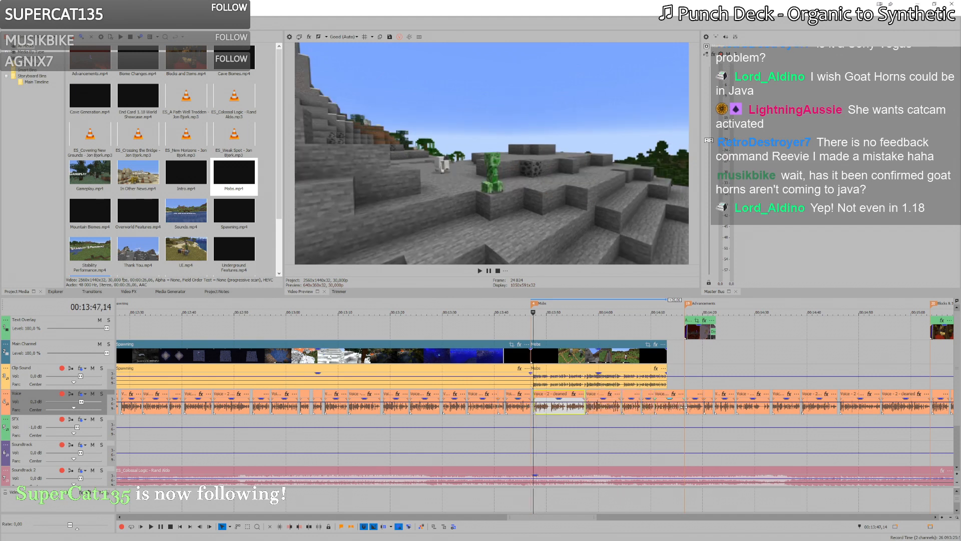
scroll(671, 412, up, 2)
scroll(724, 411, up, 2)
scroll(751, 414, down, 2)
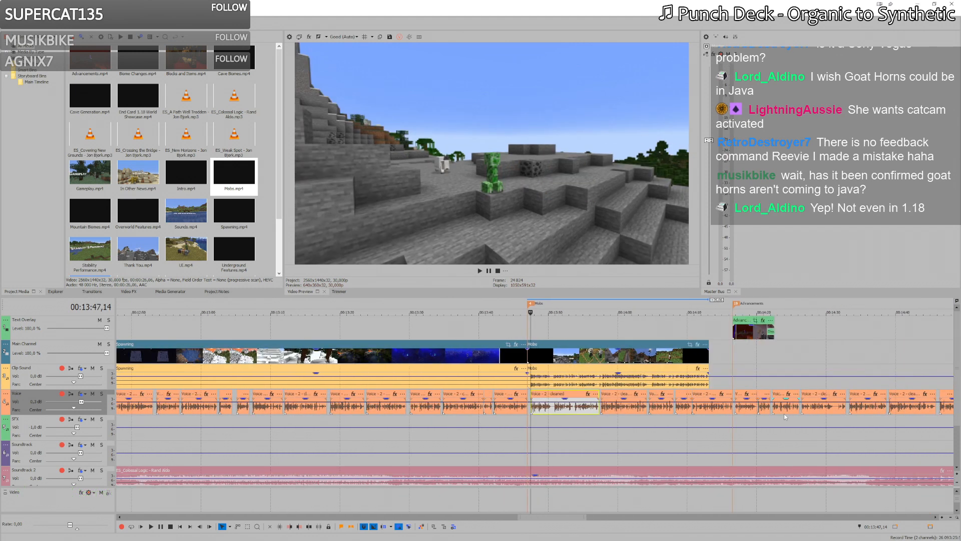
click(737, 407)
scroll(737, 407, up, 5)
click(494, 403)
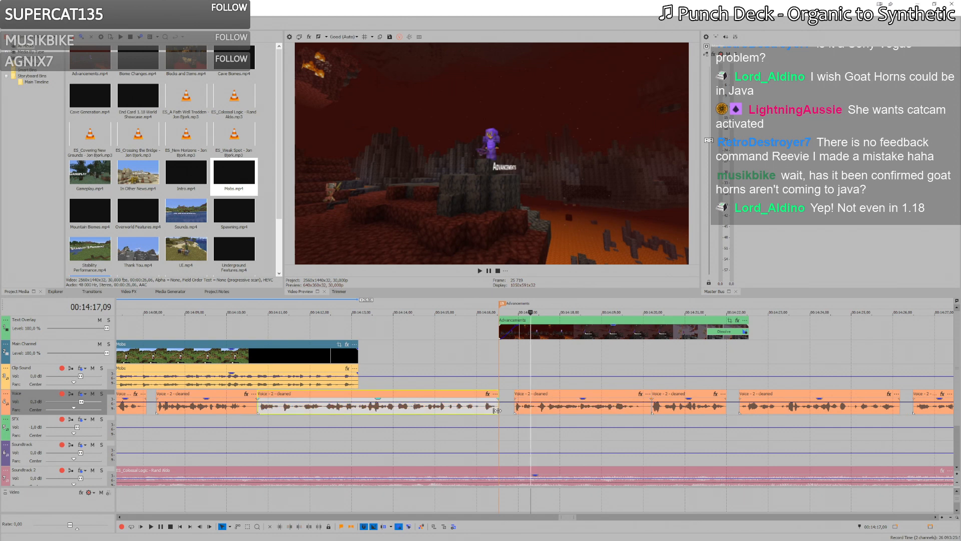
scroll(436, 406, down, 5)
shift+click(379, 410)
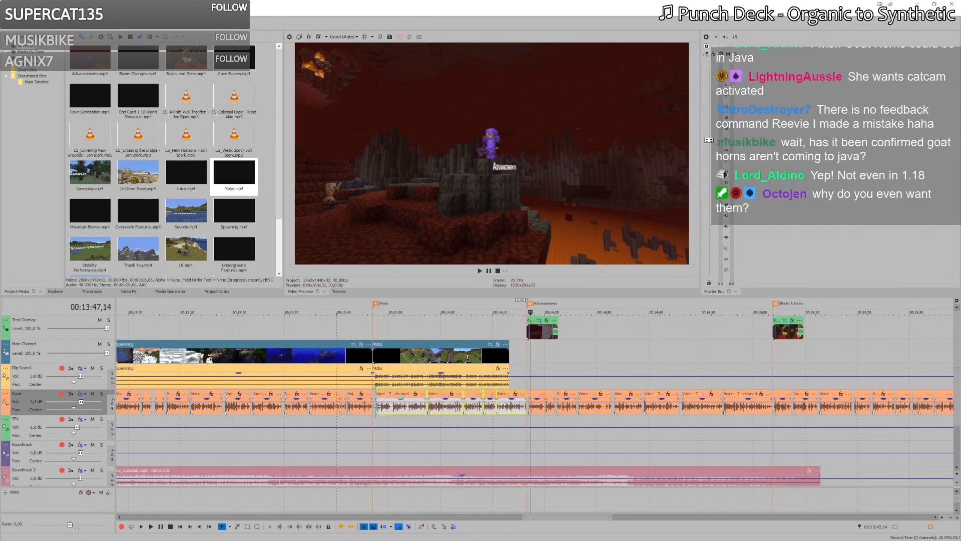
key(Delete)
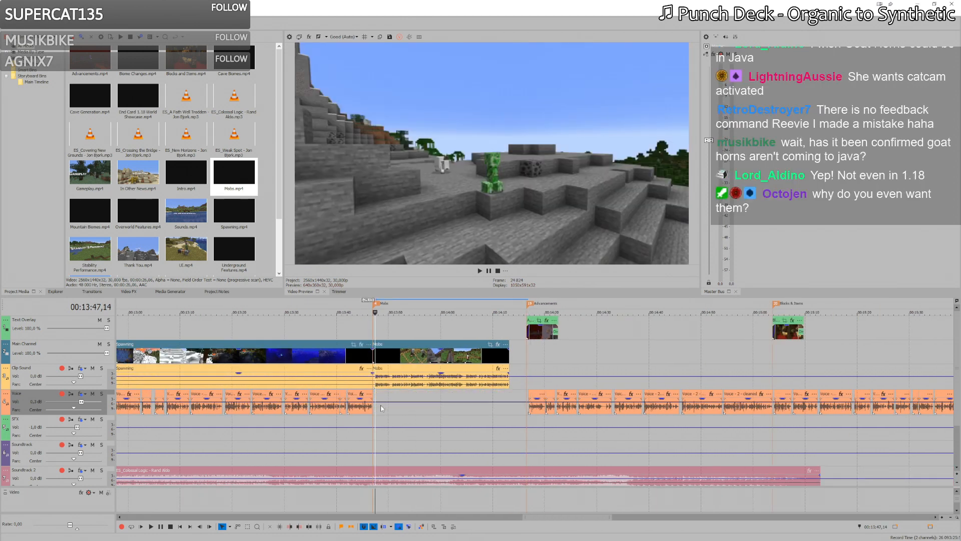
key(ctrl+v)
Step: Move the Advancements title clip with everything after it earlier, to start directly at the end of the Mobs clip
scroll(535, 409, up, 5)
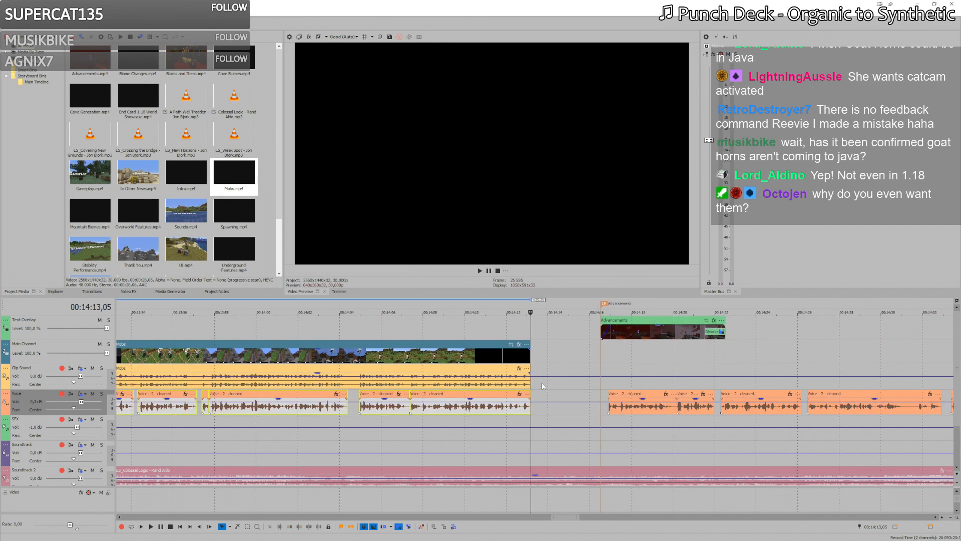
scroll(621, 349, up, 2)
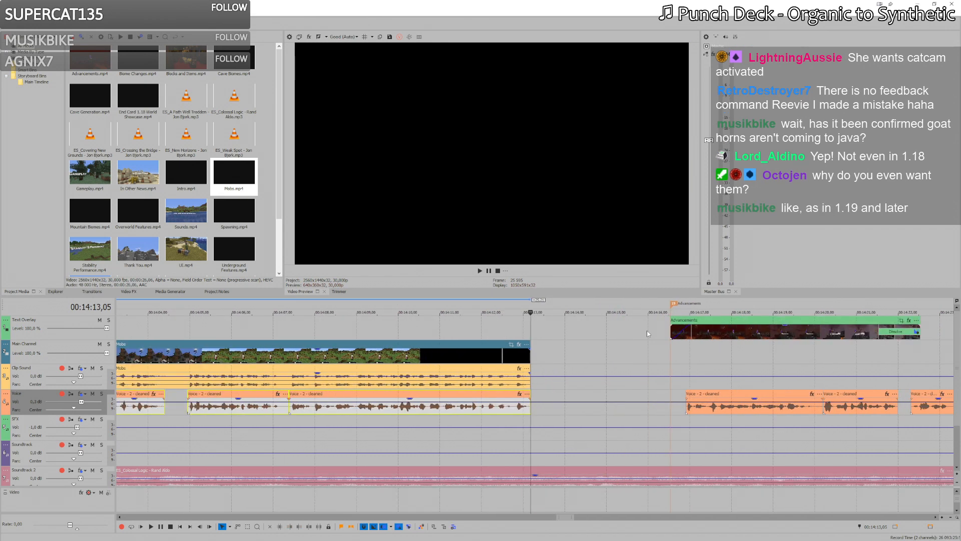
drag(711, 332, 569, 328)
scroll(560, 356, up, 5)
scroll(561, 356, down, 2)
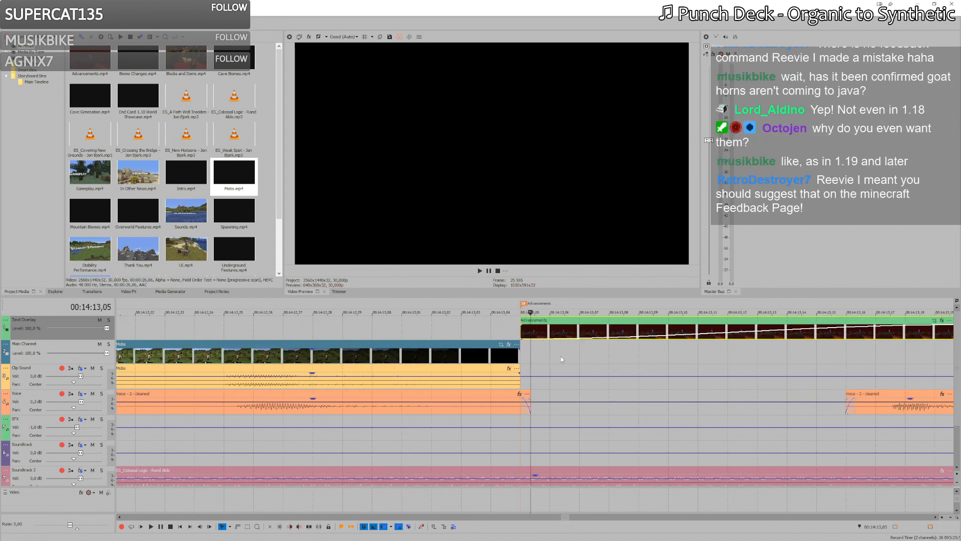
scroll(524, 395, up, 3)
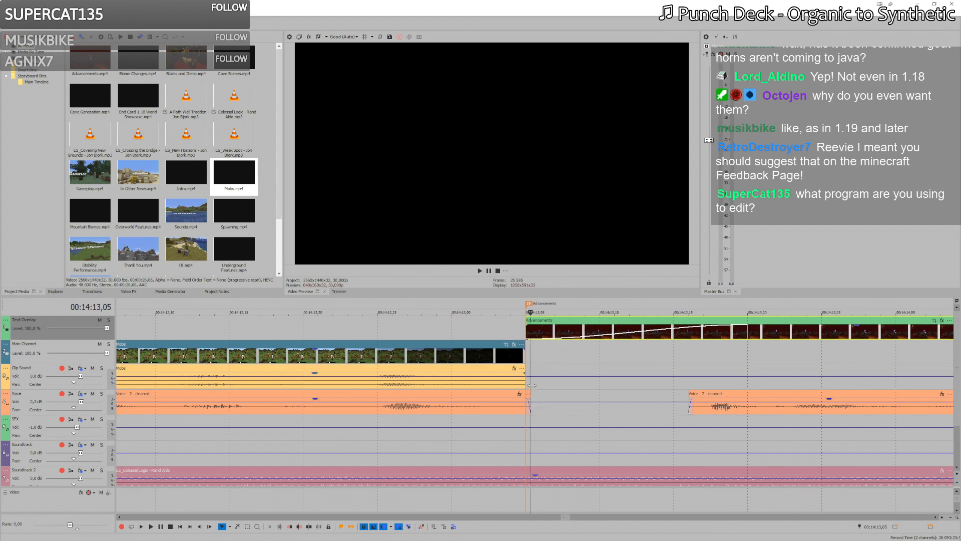
scroll(524, 383, up, 3)
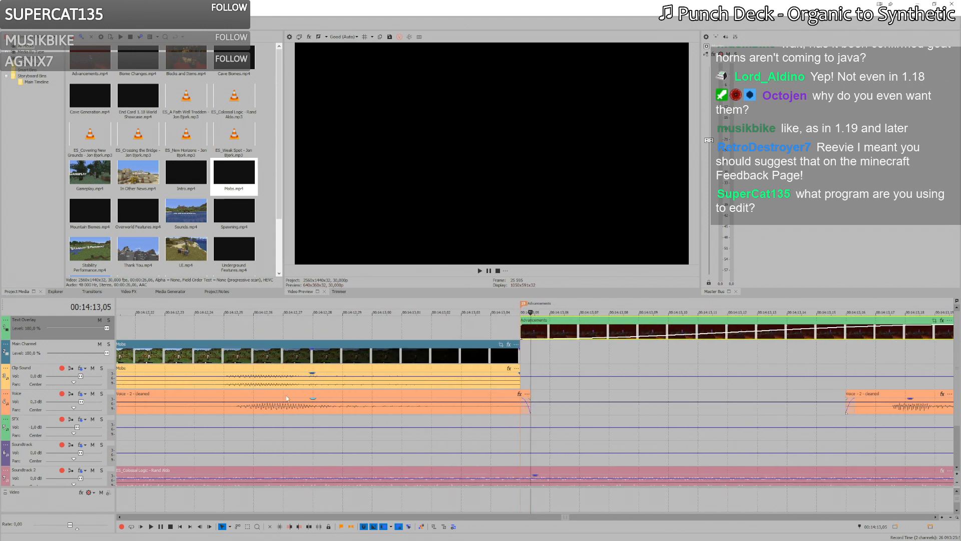
scroll(278, 396, down, 6)
scroll(175, 407, down, 4)
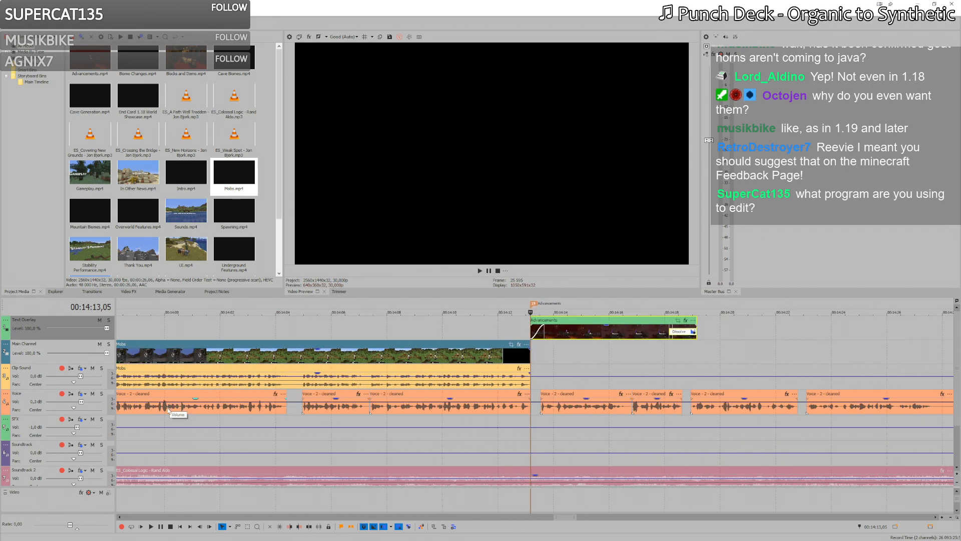
Step: Shift the pasted Mobs voice events slightly earlier to line up with the Mobs clip's sound, and check their end before Advancements
click(174, 403)
scroll(175, 405, up, 5)
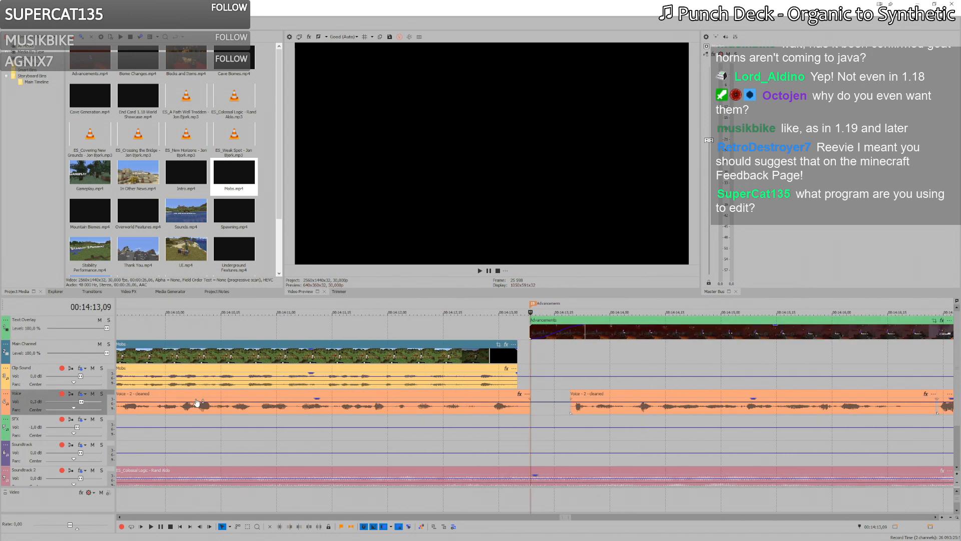
scroll(287, 408, down, 6)
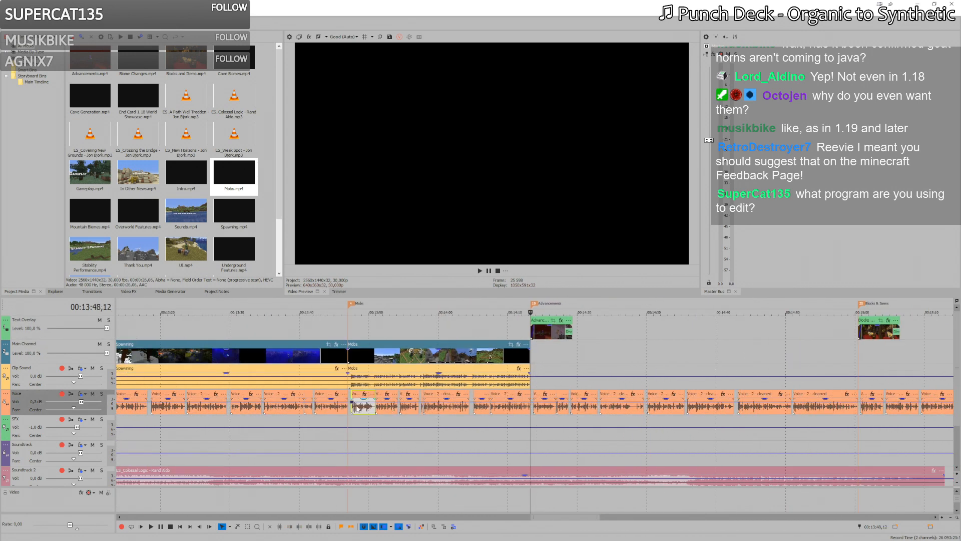
click(368, 406)
scroll(573, 402, up, 5)
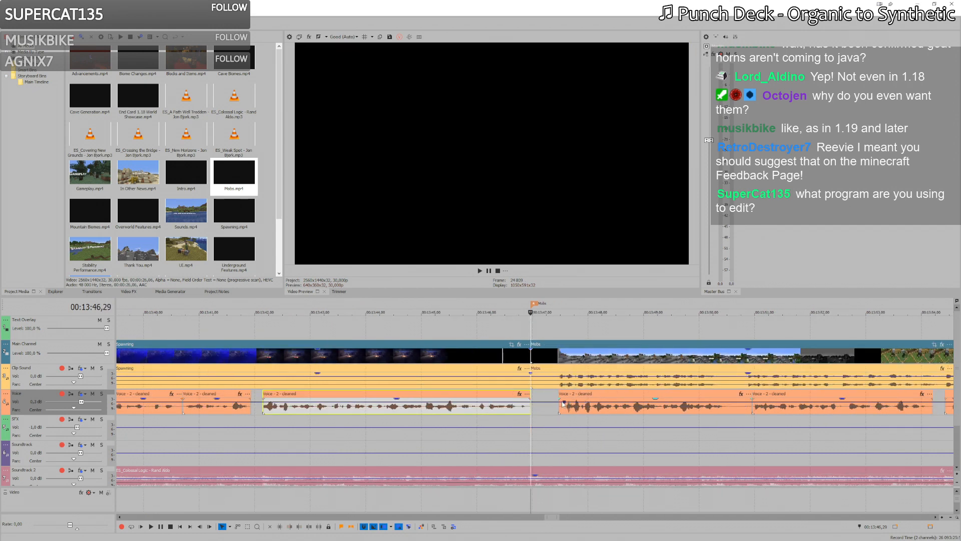
right_click(573, 401)
click(576, 488)
click(588, 413)
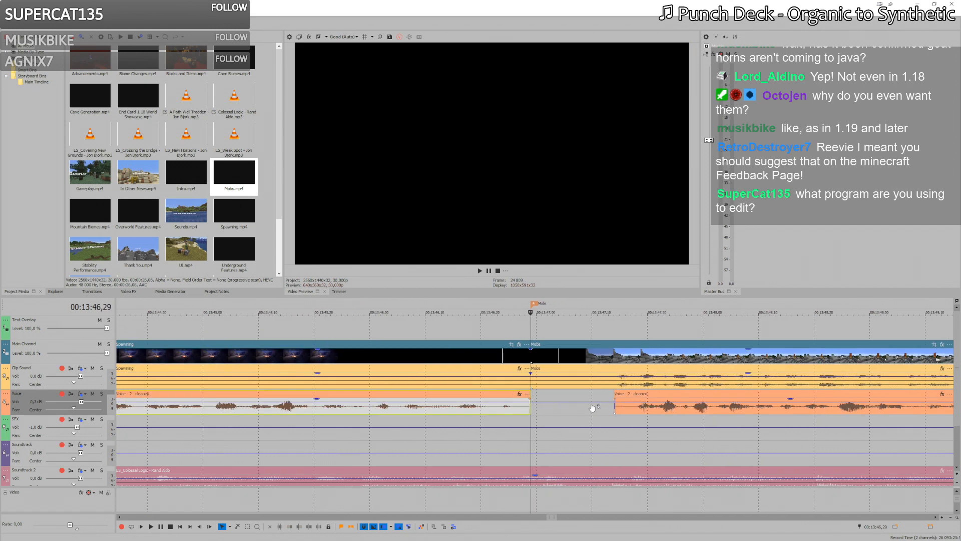
scroll(639, 408, up, 4)
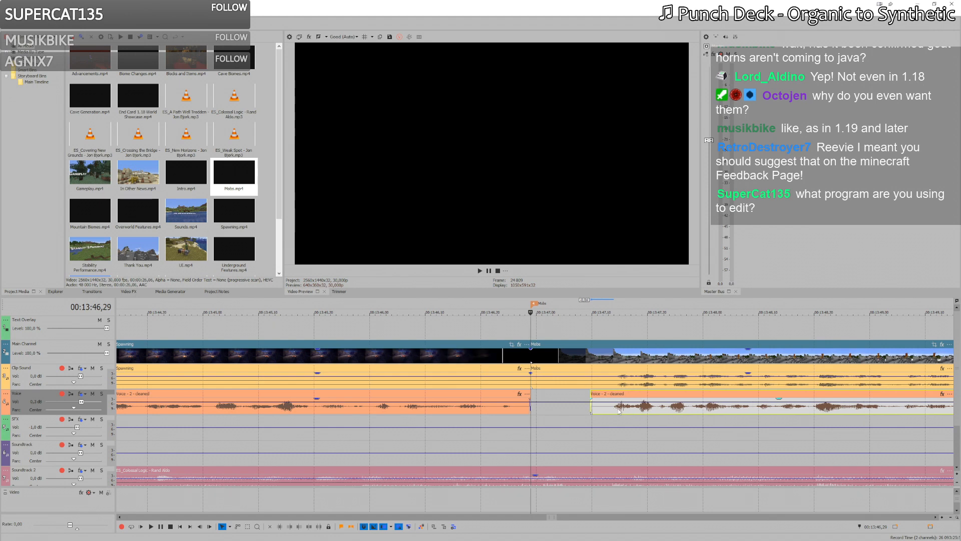
scroll(620, 410, down, 5)
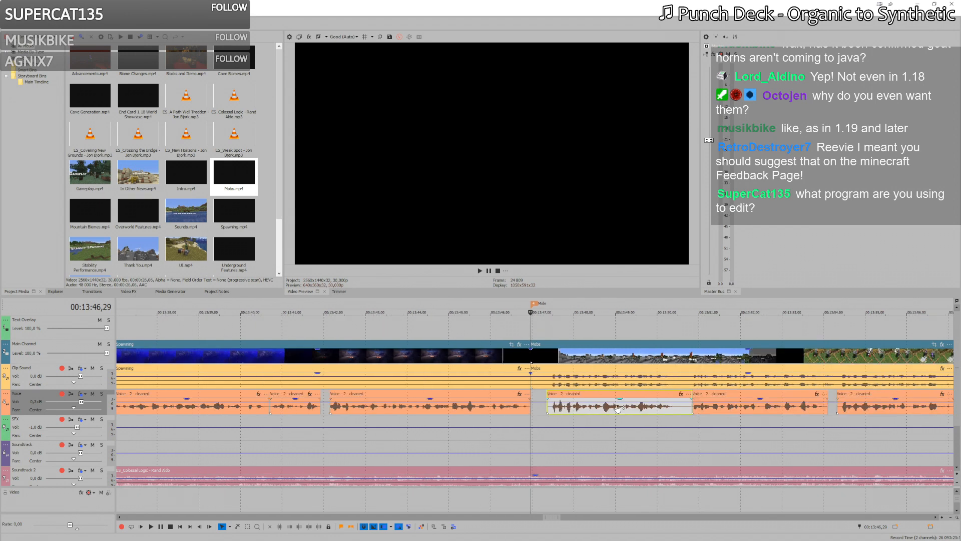
click(716, 383)
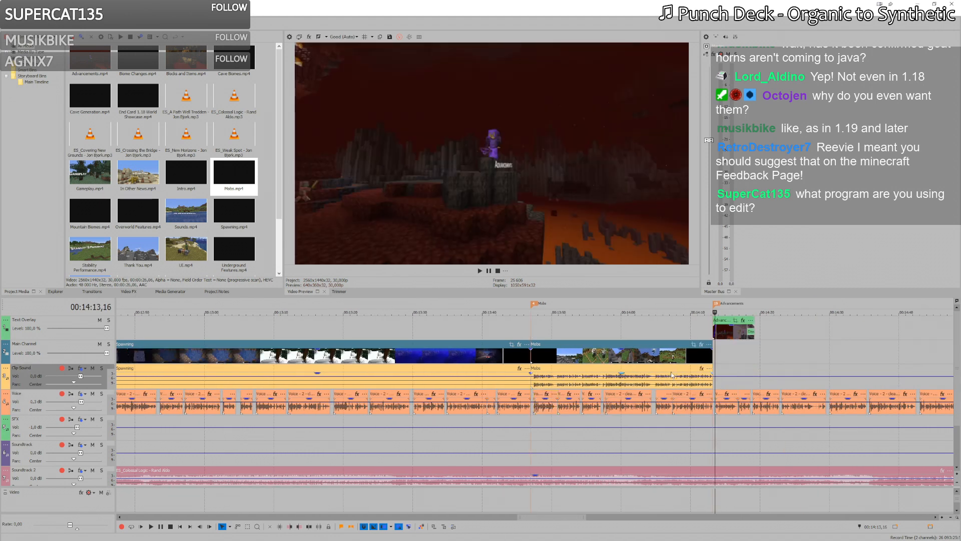
scroll(419, 398, up, 10)
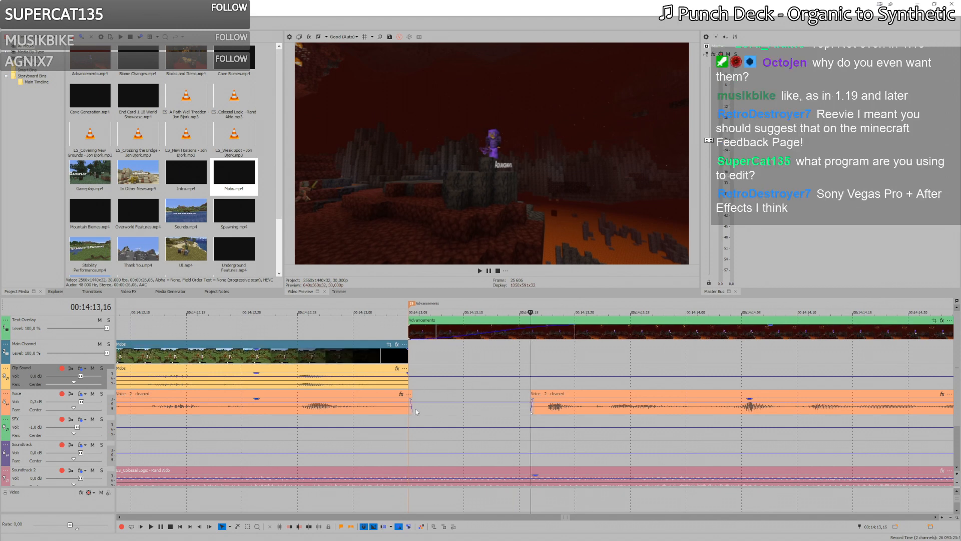
click(405, 406)
scroll(398, 407, down, 6)
scroll(395, 406, down, 3)
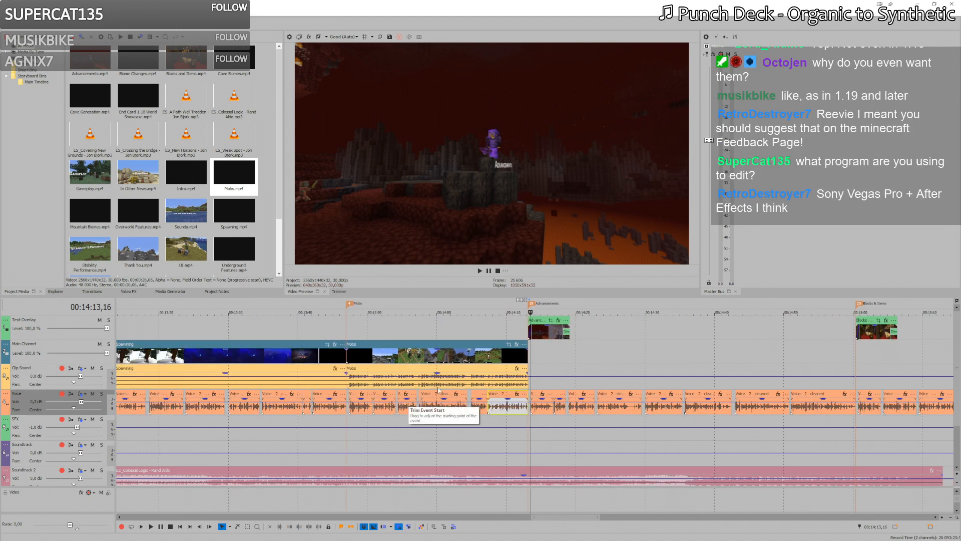
click(392, 353)
key(Delete)
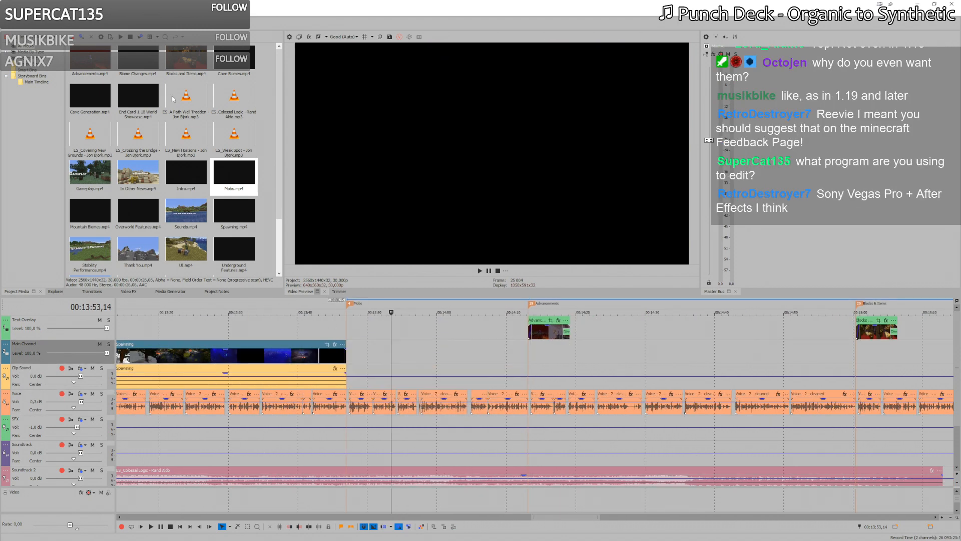
key(ctrl+z)
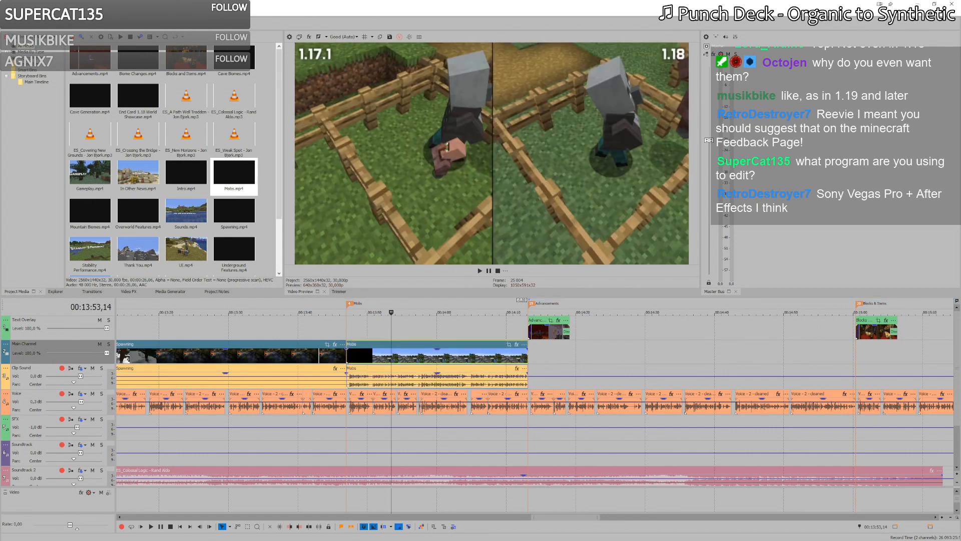
Step: Render the Mobs project with its muted Voice track using the Internet UHD 1440p 30 fps (NVENC) template, overwriting Mobs.mp4 in the Subsections folder
click(917, 4)
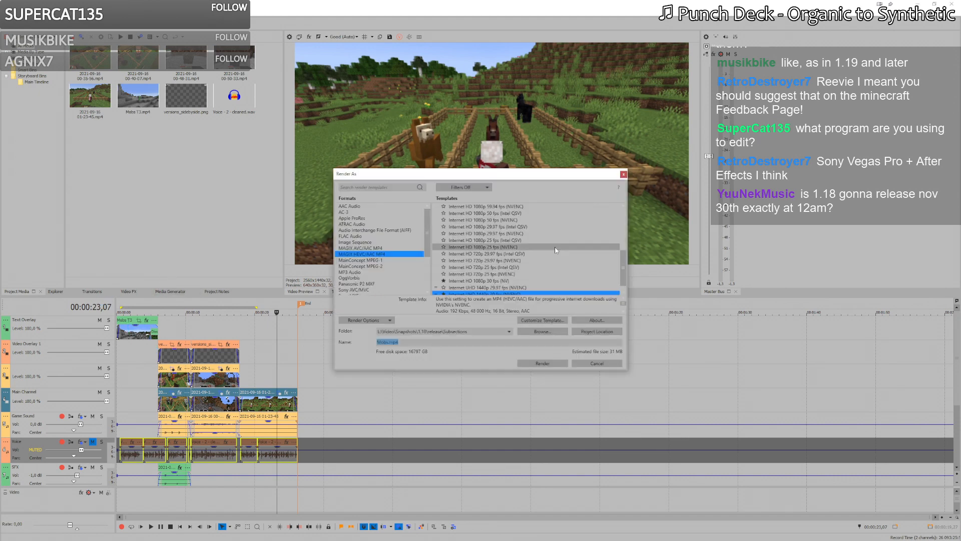
scroll(520, 265, down, 1)
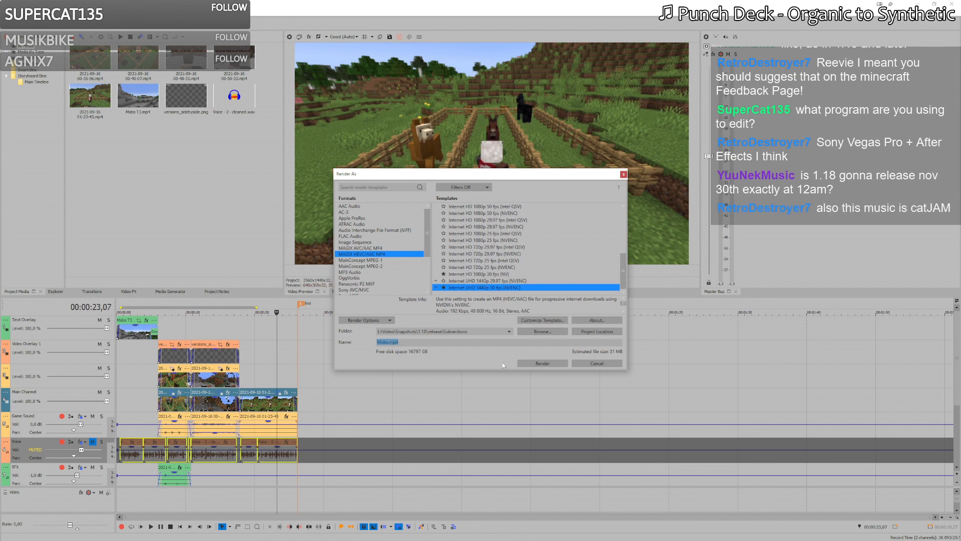
click(538, 363)
click(488, 293)
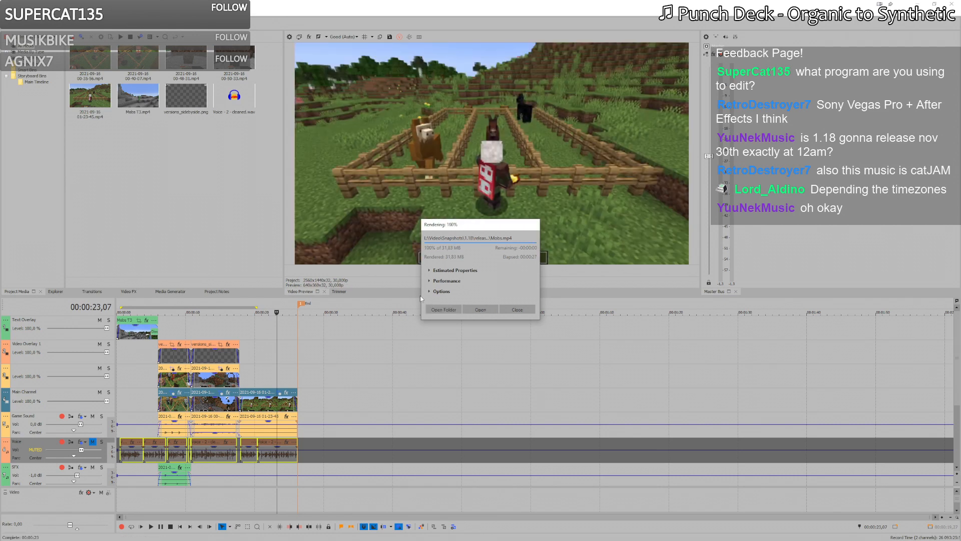
Step: Close the finished render and reopen the main 1.18 project to check the updated Mobs clip at the Mobs marker
click(517, 311)
click(8, 22)
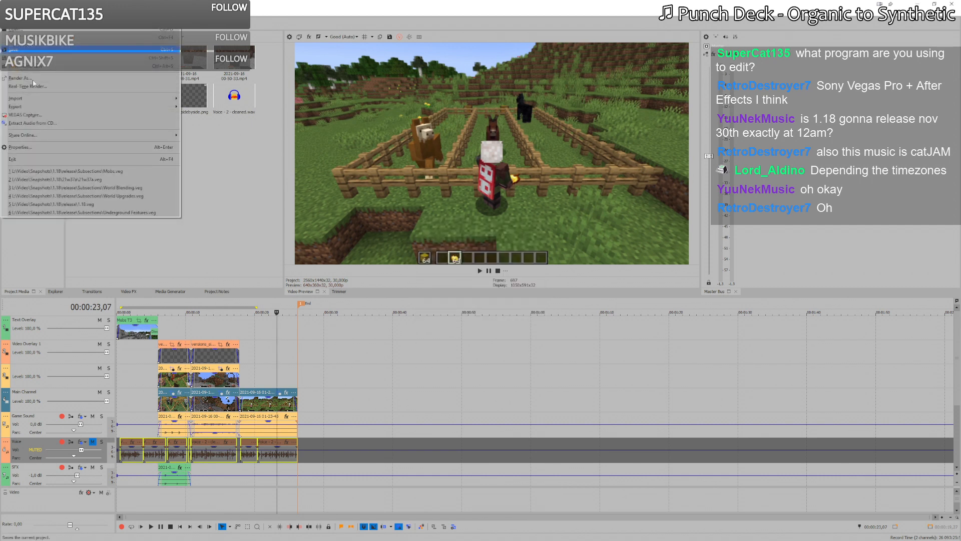
click(75, 204)
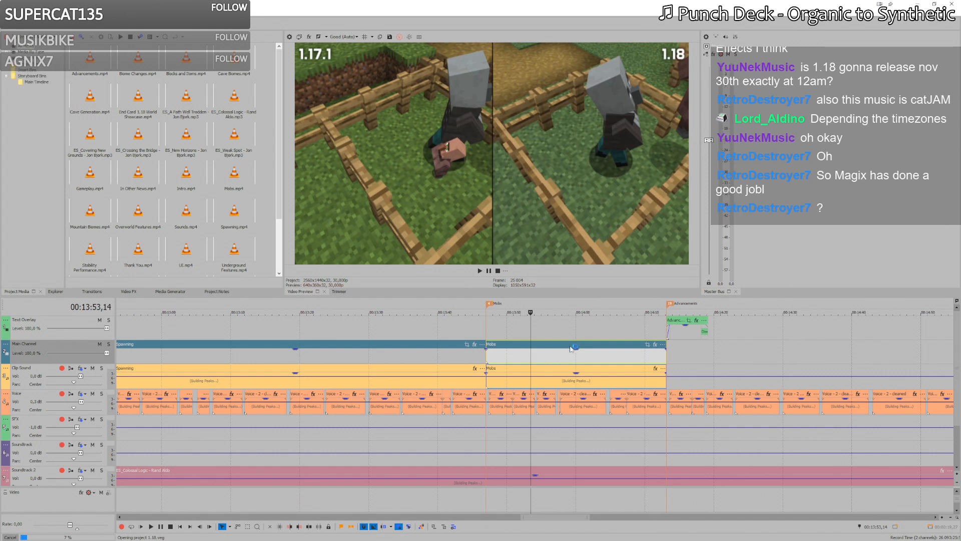
scroll(584, 394, up, 8)
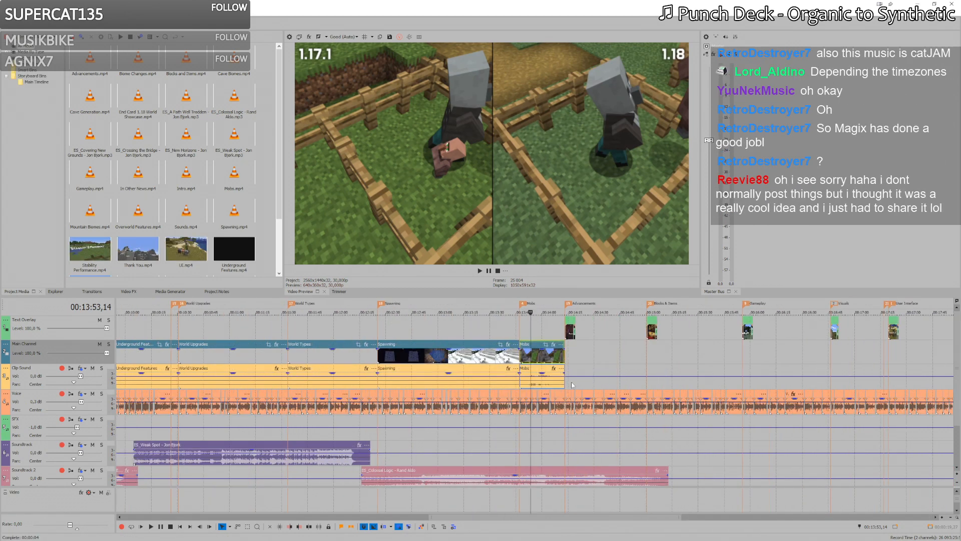
click(512, 387)
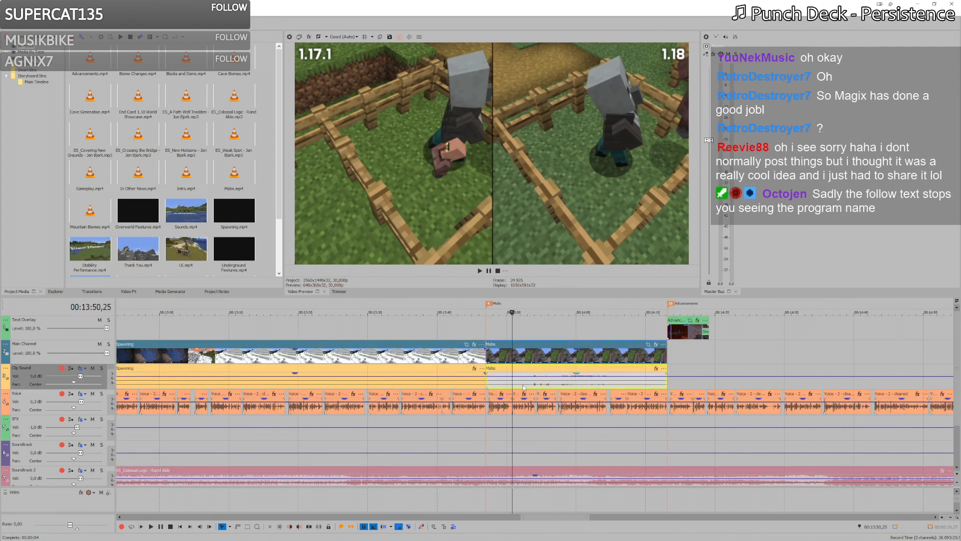
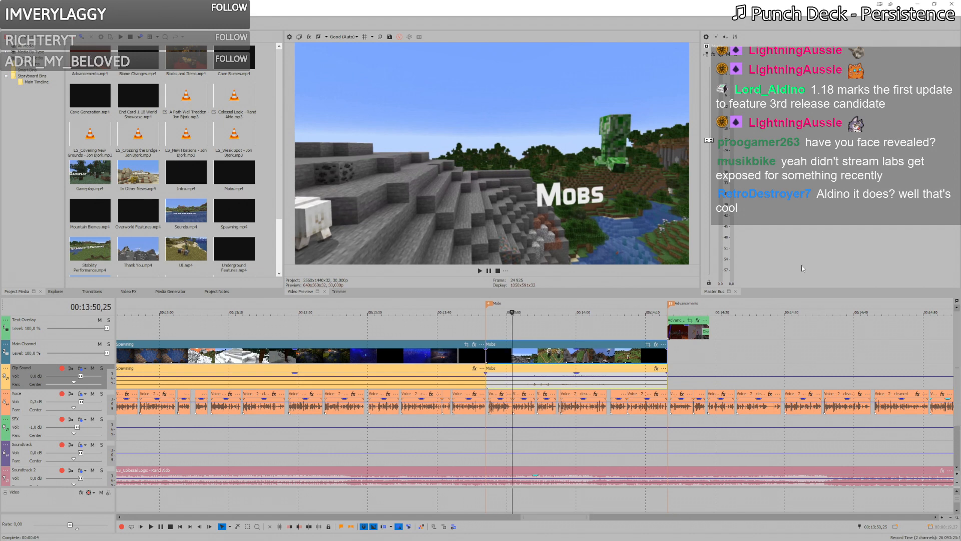
Step: Delete the Advancements title clip at the Advancements marker and remove its unused media from the 1.18 project
scroll(736, 325, down, 4)
click(638, 344)
scroll(620, 341, up, 3)
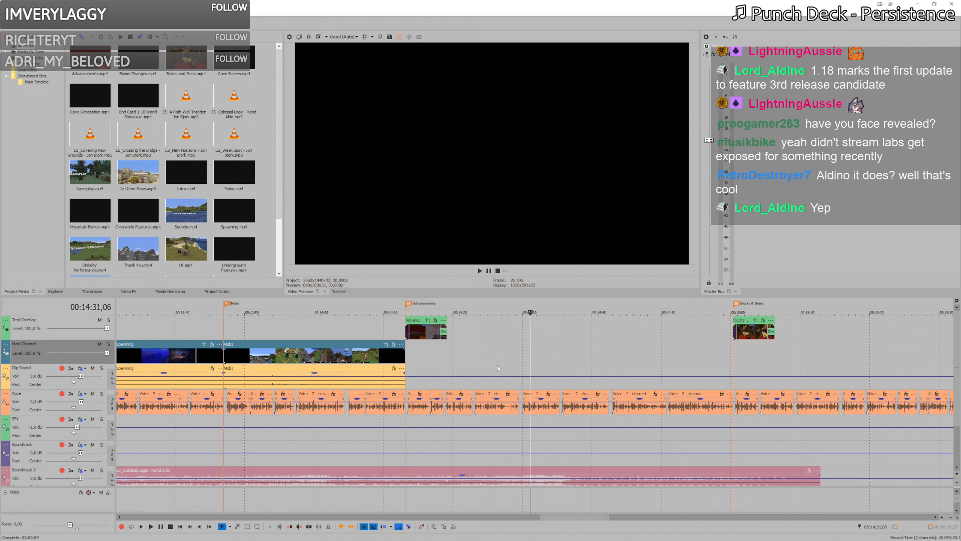
click(420, 337)
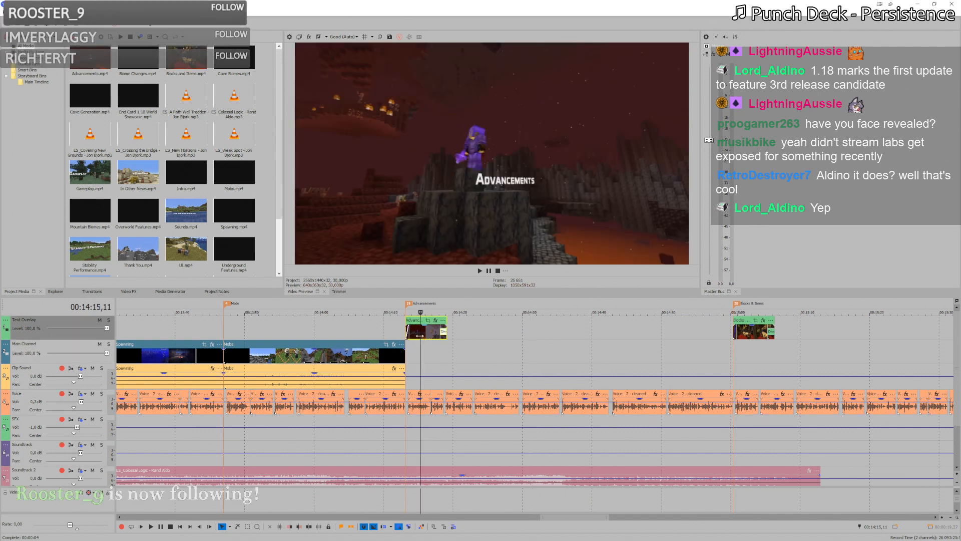
key(Delete)
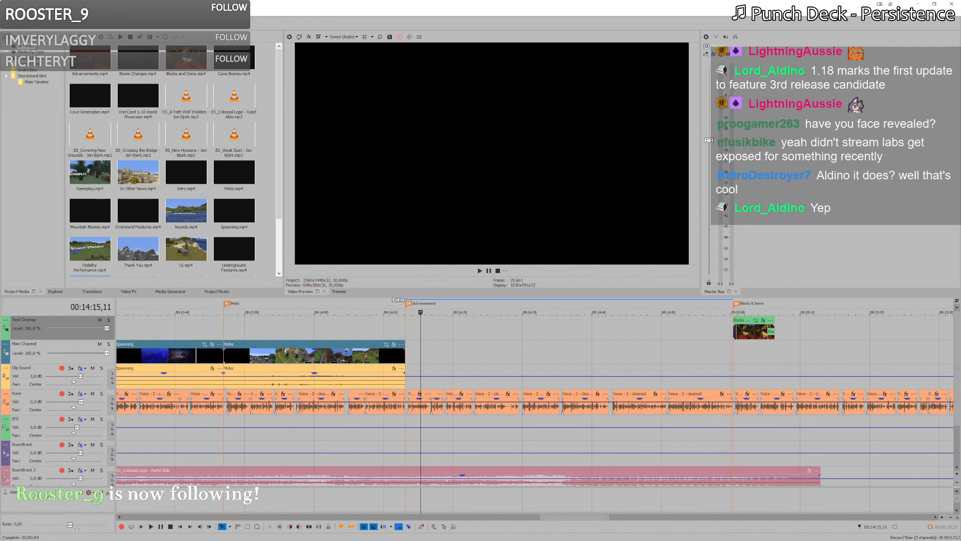
click(6, 37)
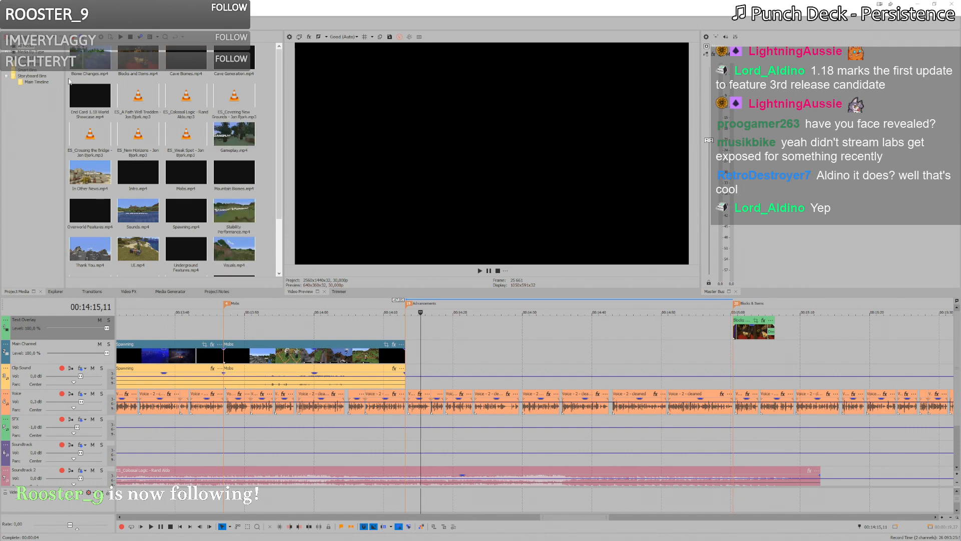
Step: Open the Advancements.veg project from the Subsections folder and place the playhead at the end of the Advancements title clip
key(ctrl+o)
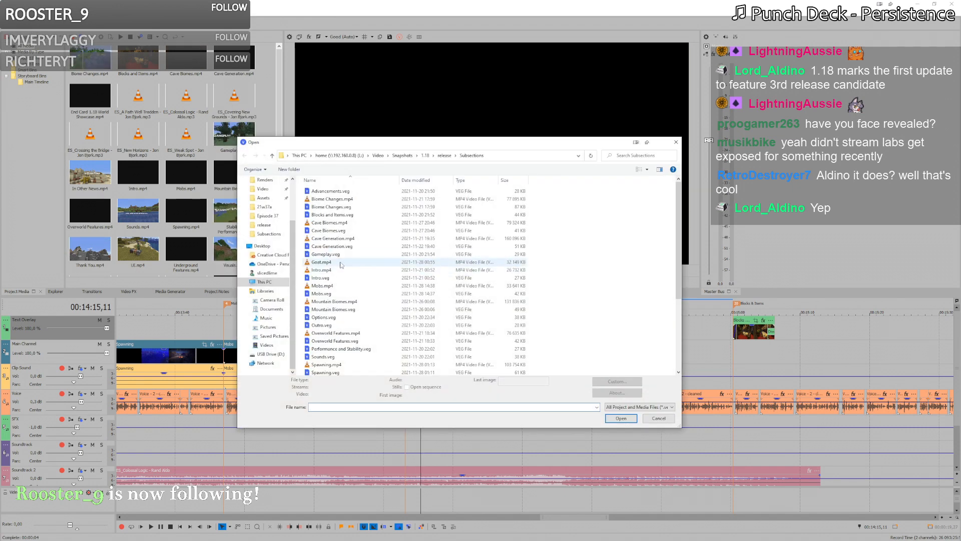
double_click(336, 192)
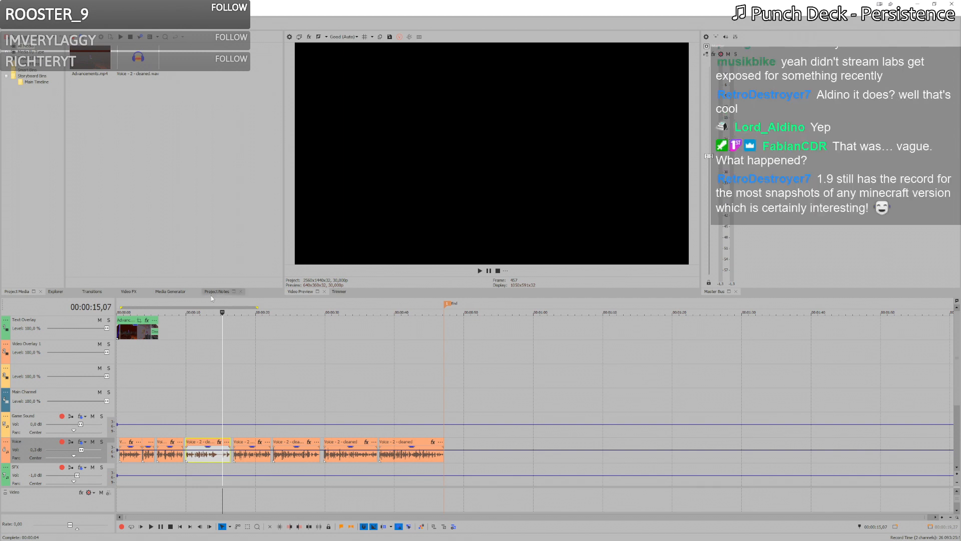
click(155, 354)
click(157, 358)
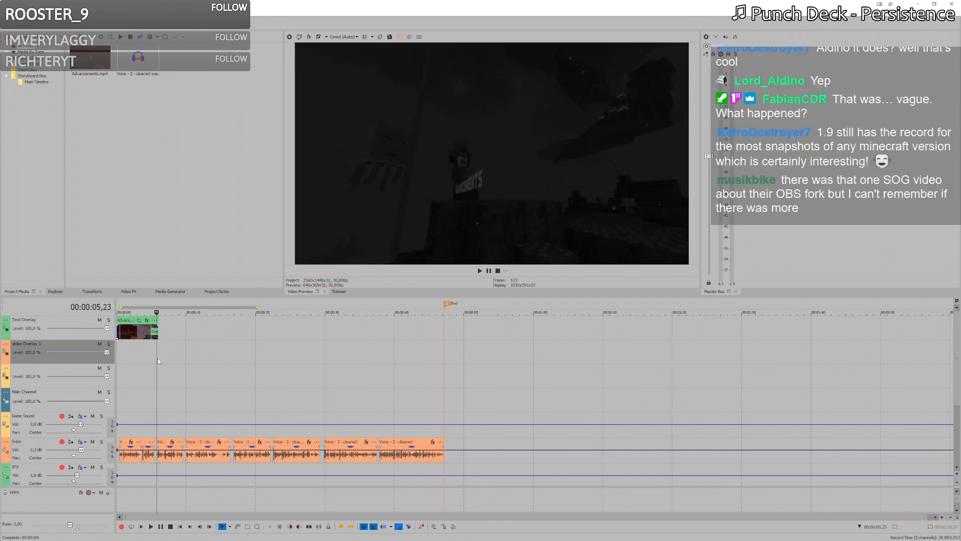
scroll(176, 357, up, 5)
click(284, 357)
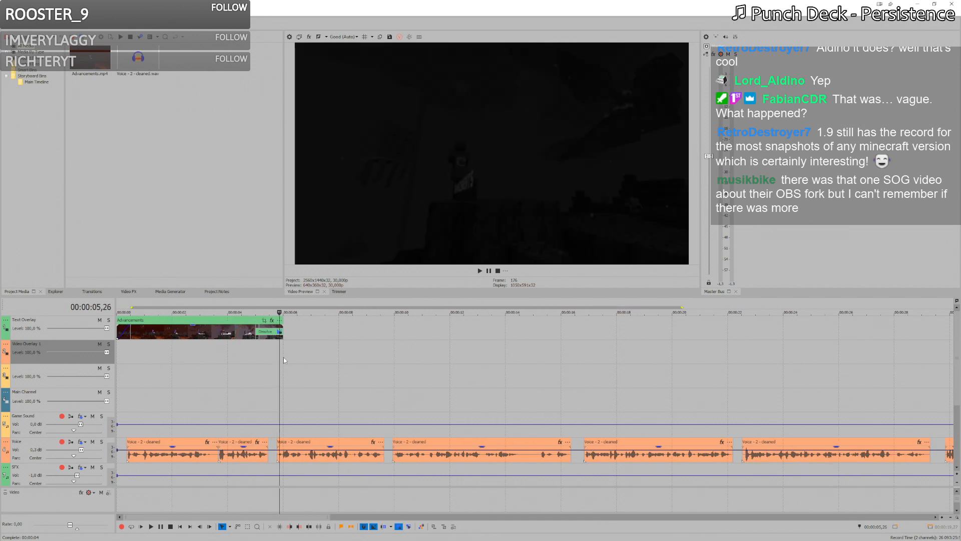
scroll(283, 358, down, 5)
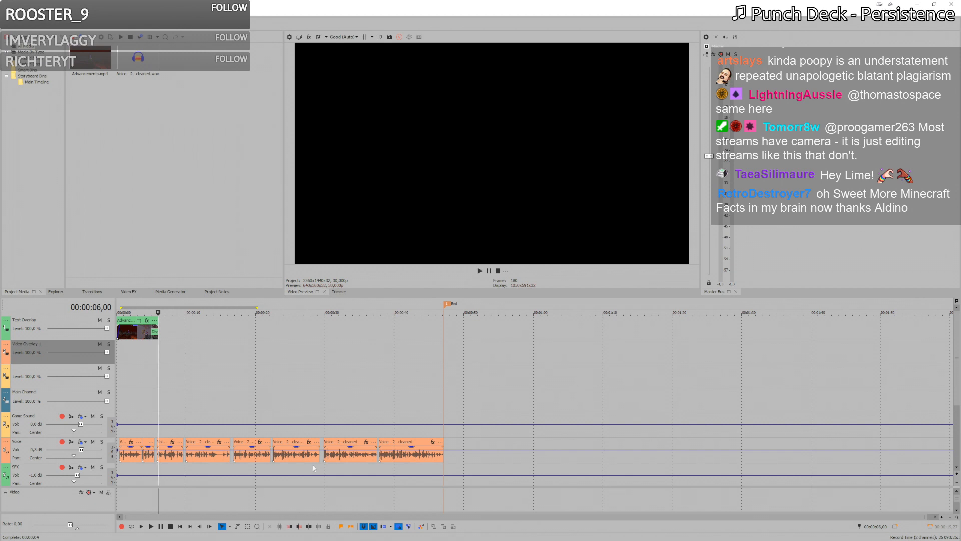
click(151, 354)
click(154, 354)
click(160, 352)
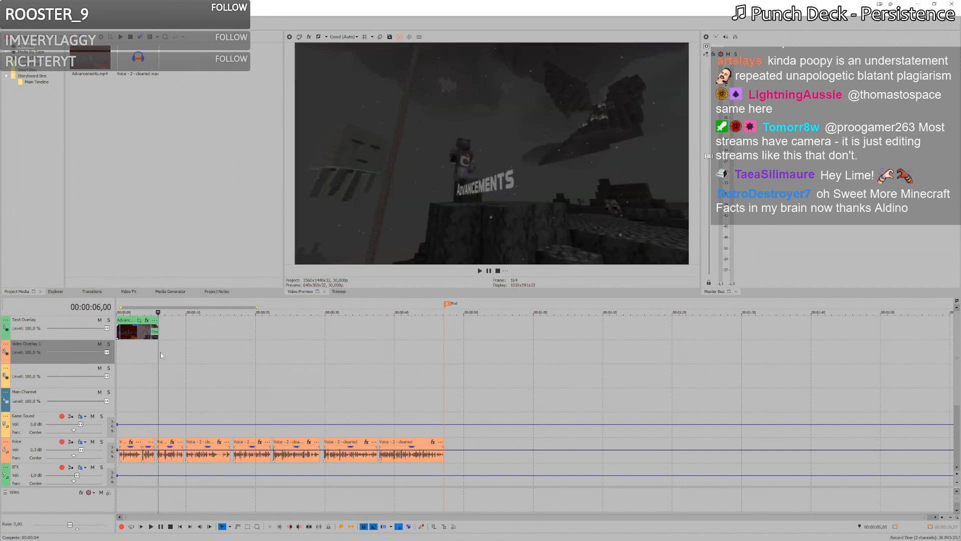
scroll(161, 355, down, 1)
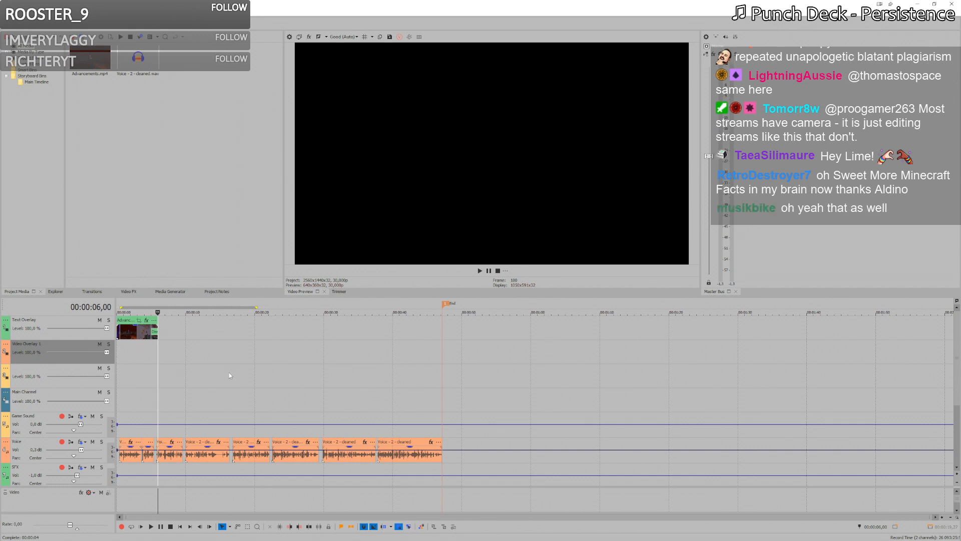
scroll(220, 406, up, 2)
scroll(187, 412, up, 2)
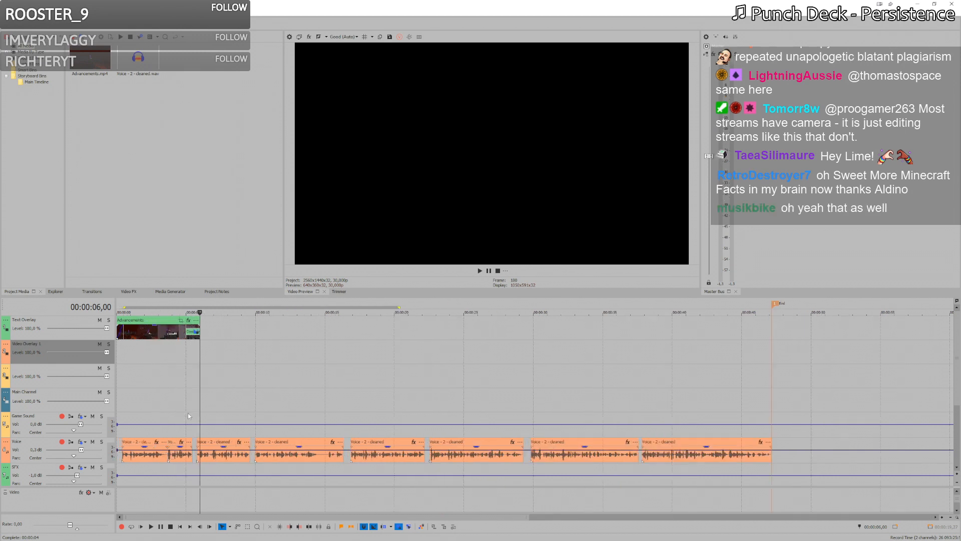
click(152, 391)
scroll(153, 389, down, 2)
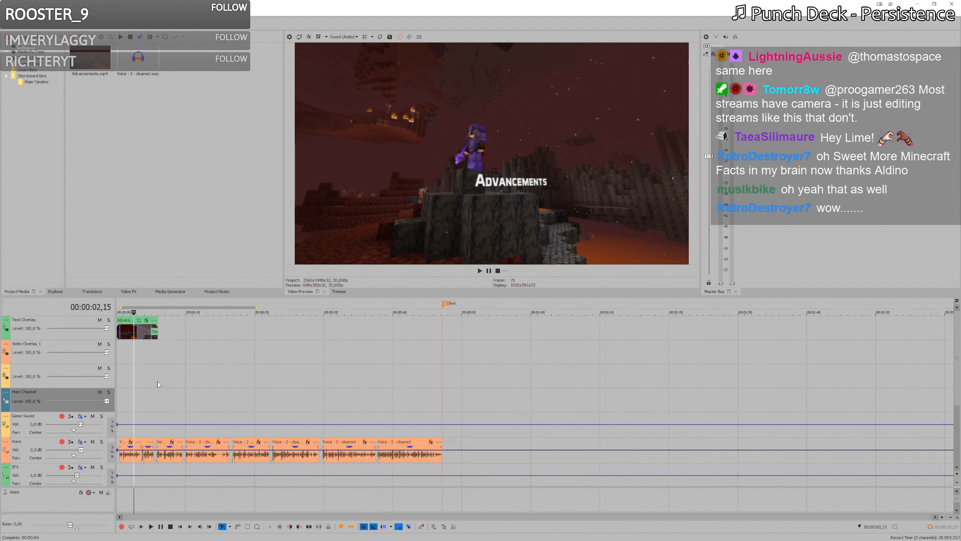
click(161, 384)
click(160, 382)
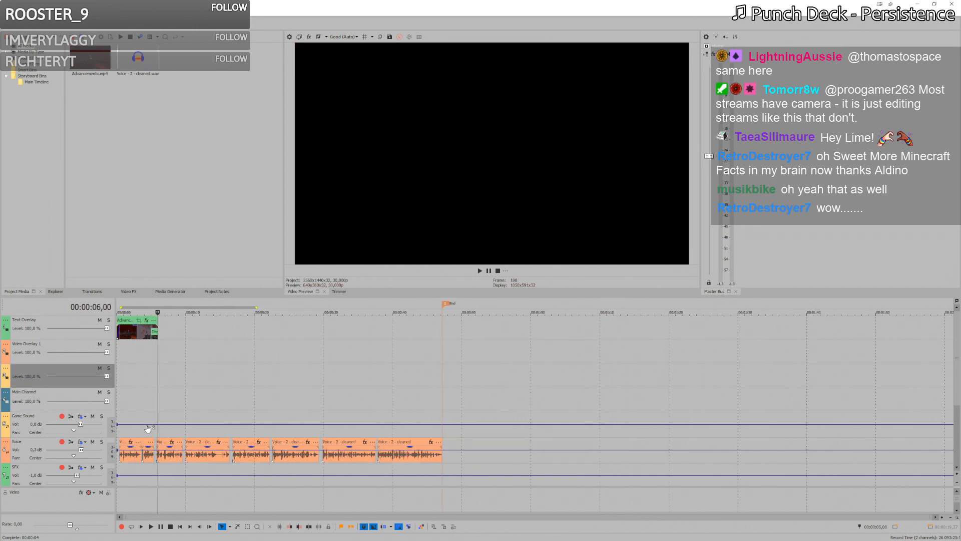
click(137, 402)
scroll(138, 402, up, 2)
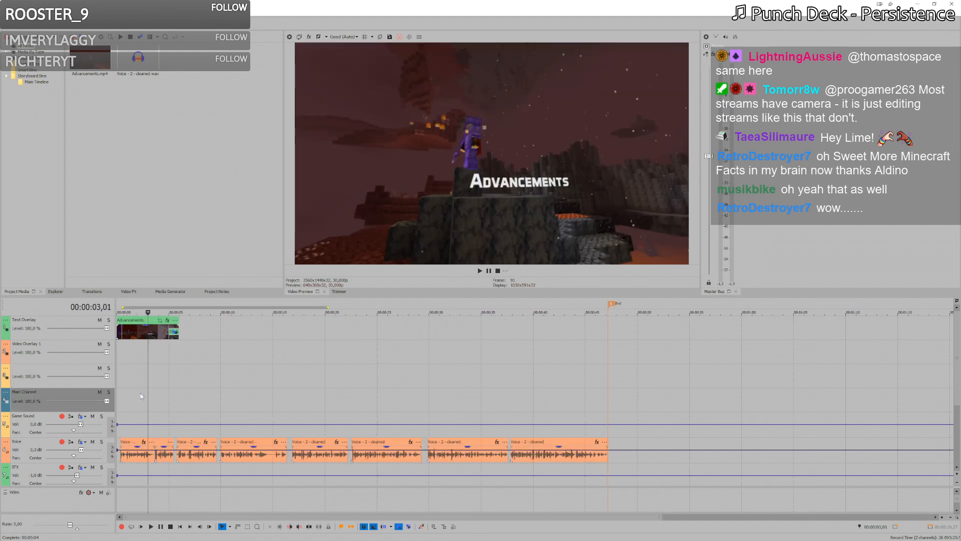
scroll(152, 392, down, 2)
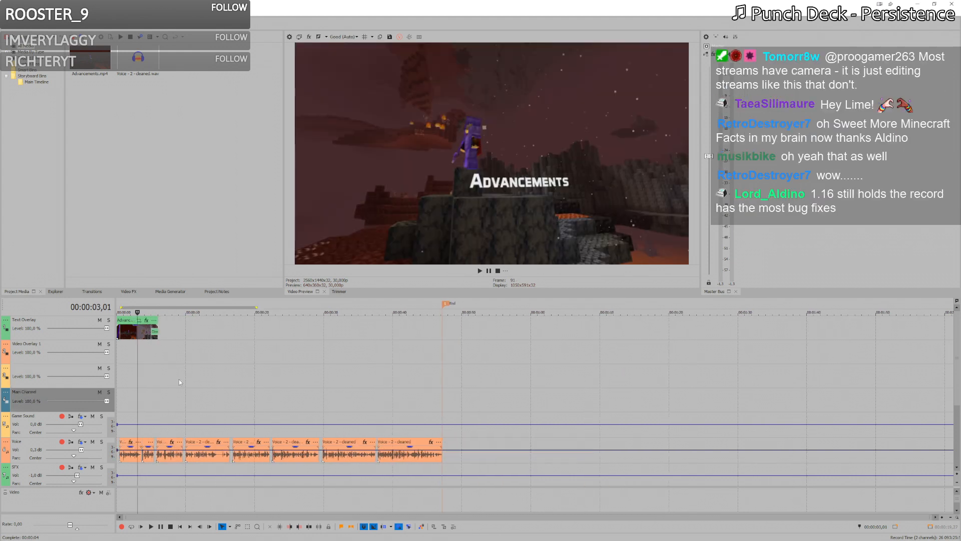
click(119, 391)
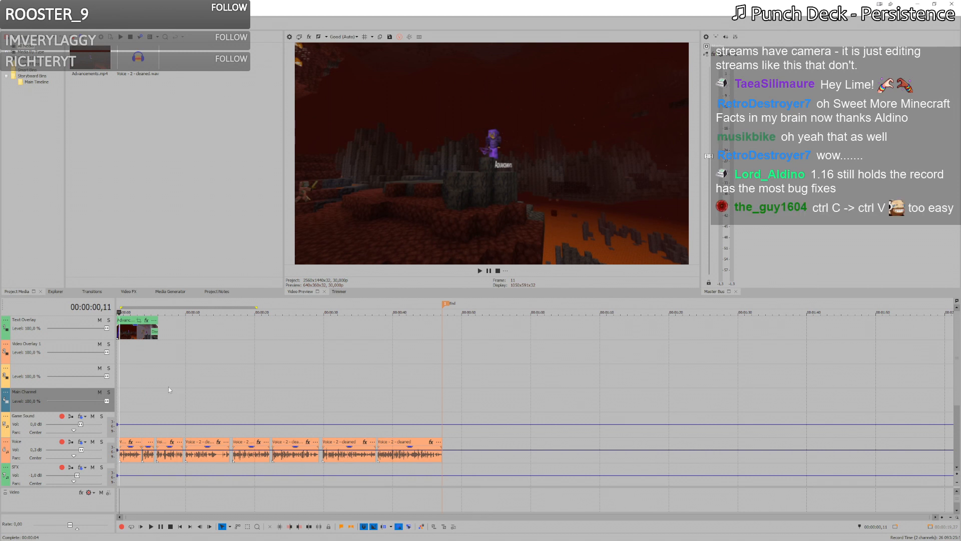
click(145, 390)
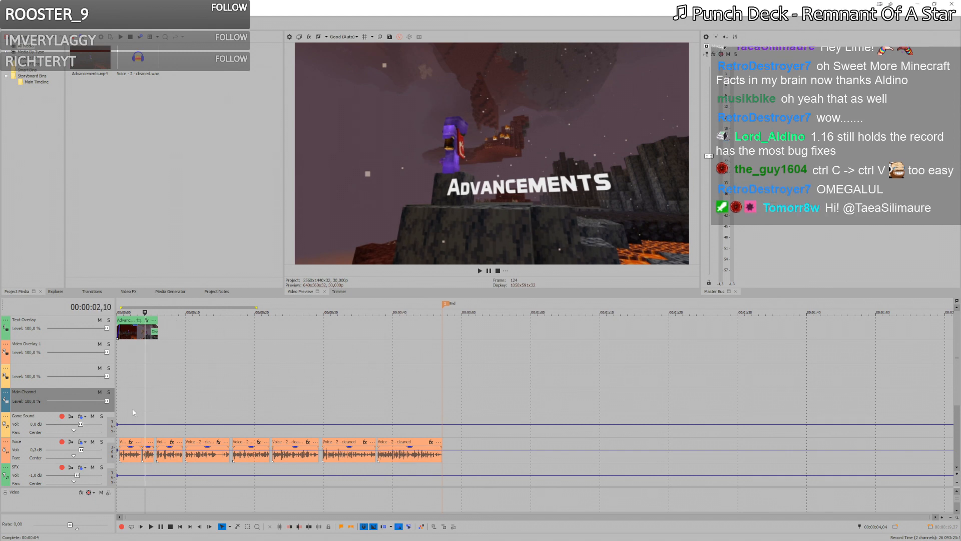
click(133, 410)
scroll(135, 400, up, 3)
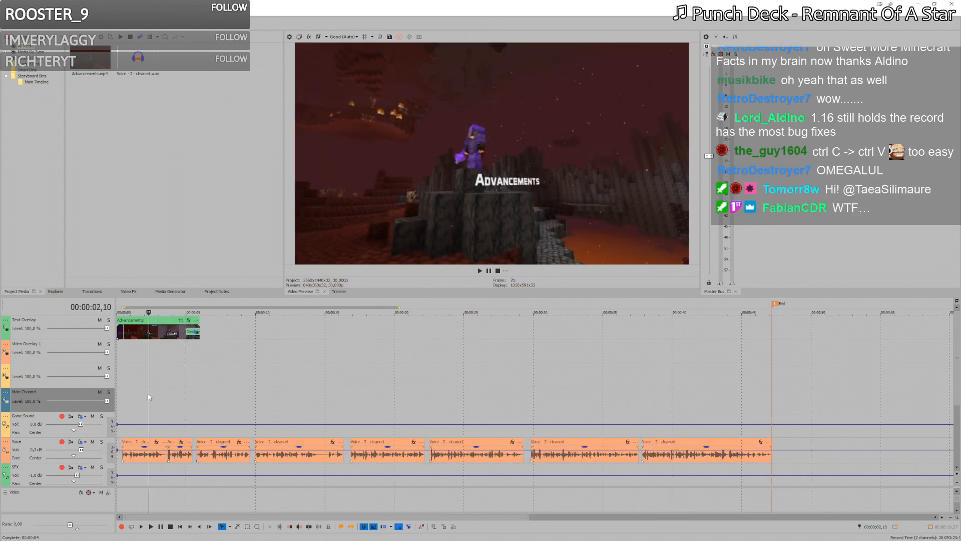
click(156, 398)
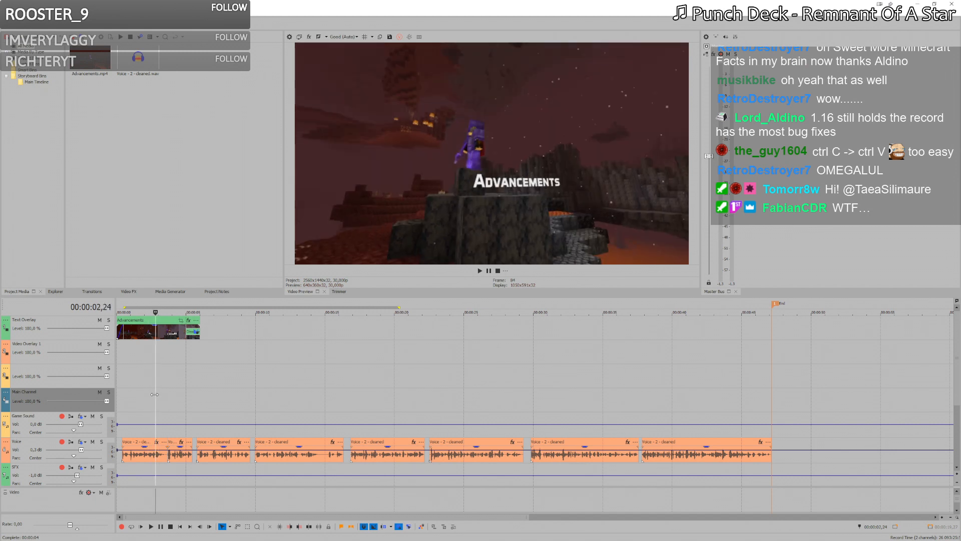
scroll(155, 395, down, 2)
scroll(154, 394, up, 2)
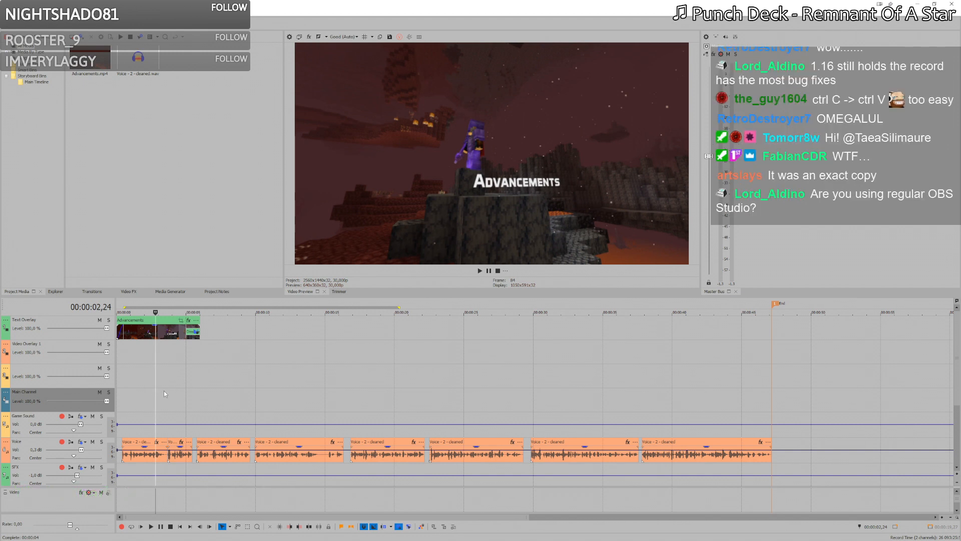
click(196, 399)
scroll(199, 401, down, 3)
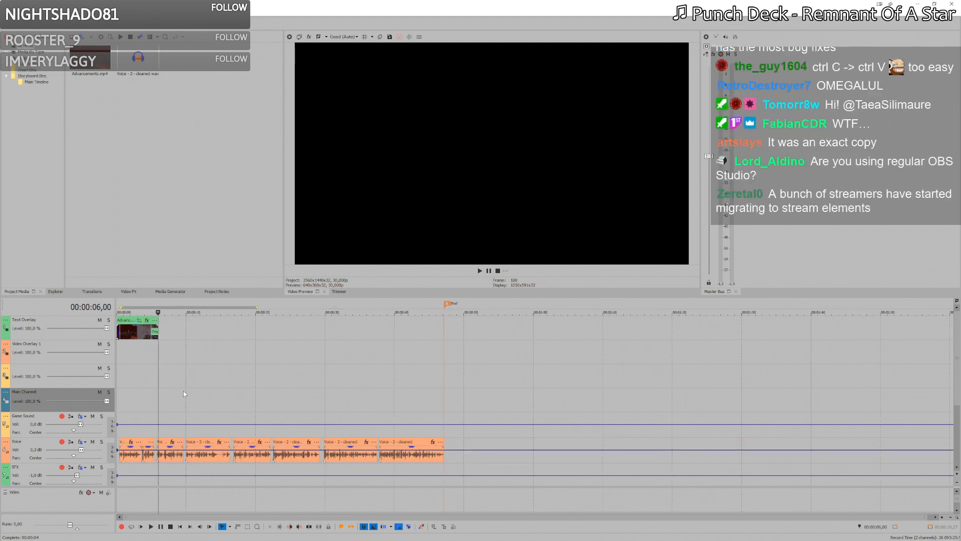
scroll(181, 392, down, 1)
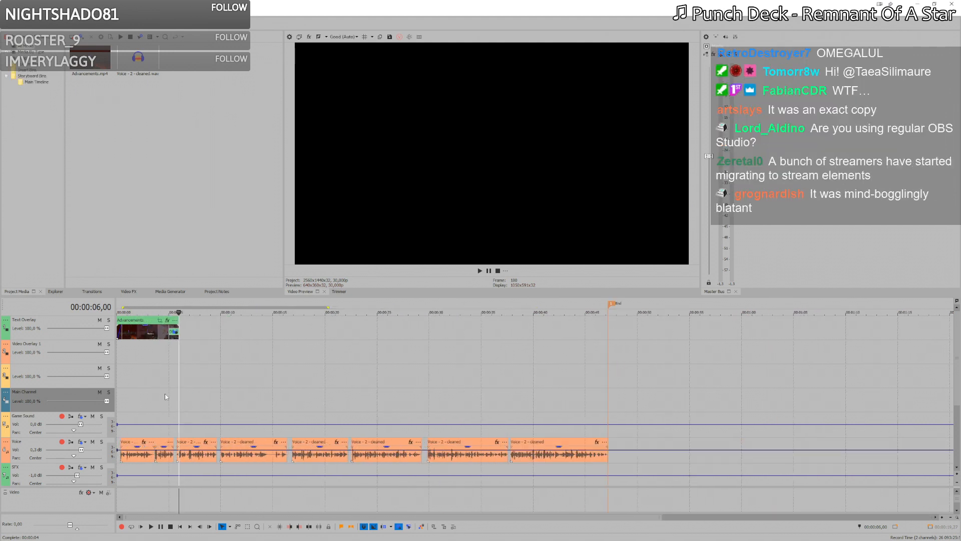
Step: Play the Advancements project from its start through the title clip to hear the opening voice events
click(124, 398)
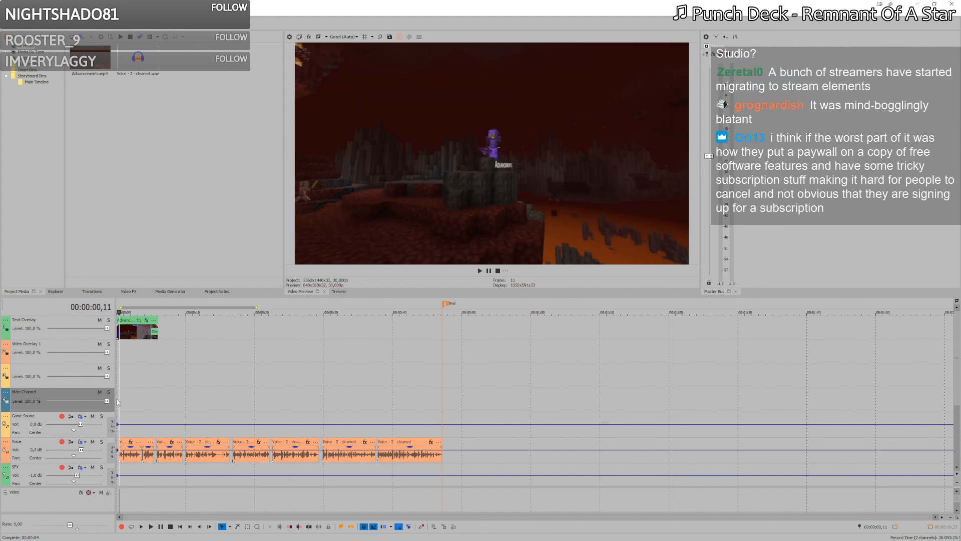
click(119, 402)
click(117, 402)
scroll(162, 409, up, 3)
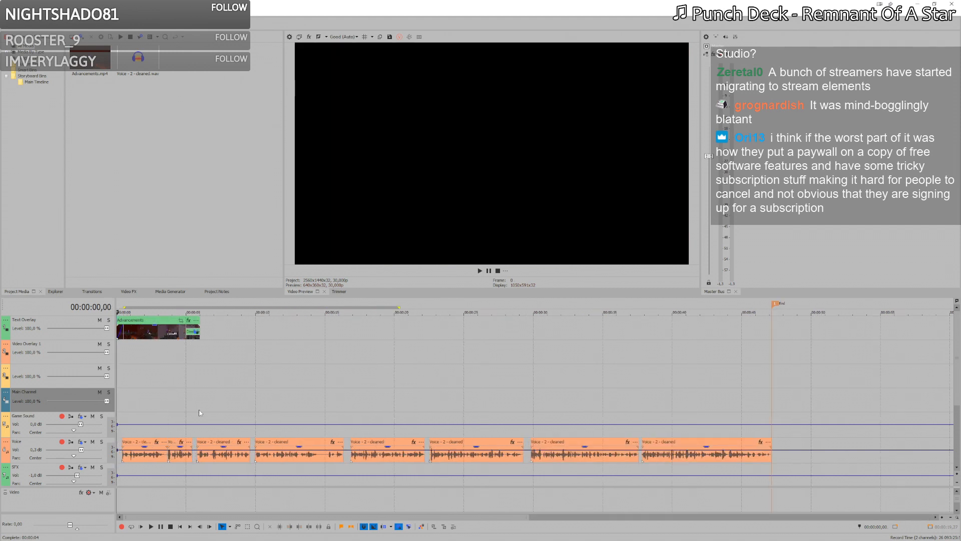
scroll(182, 399, down, 2)
key(space)
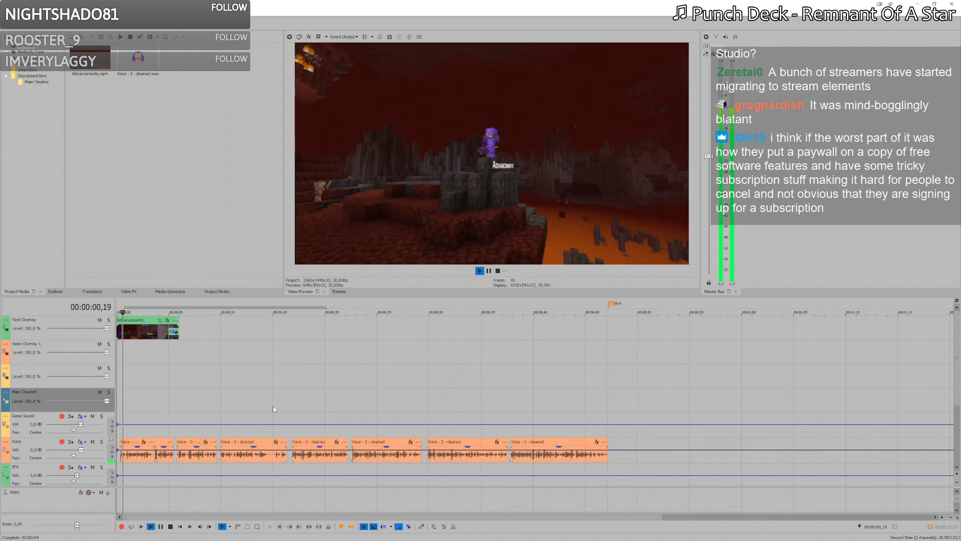
click(176, 390)
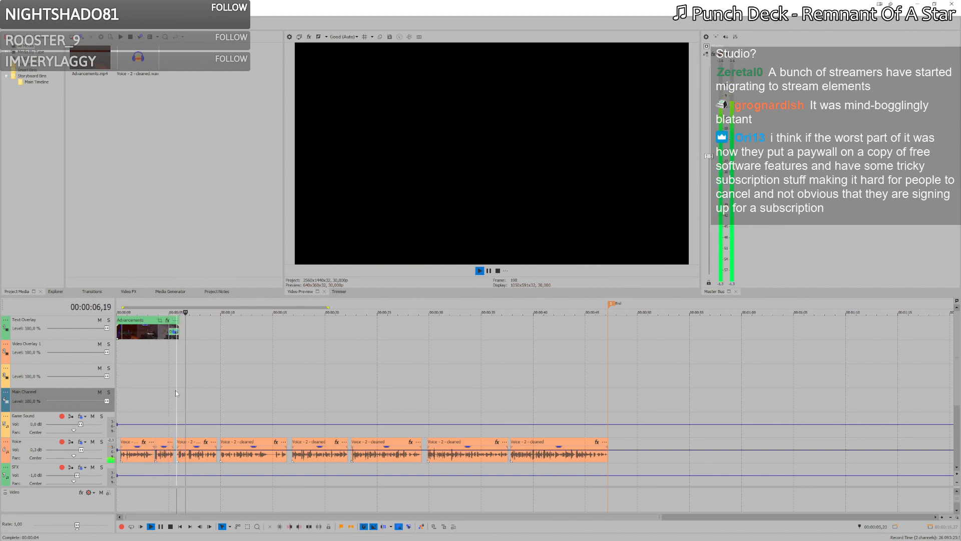
key(space)
Step: Switch to the text editor with the changelog notes and highlight the snapshot name 21w39a in the "Star Trader" advancement line
key(alt+Tab)
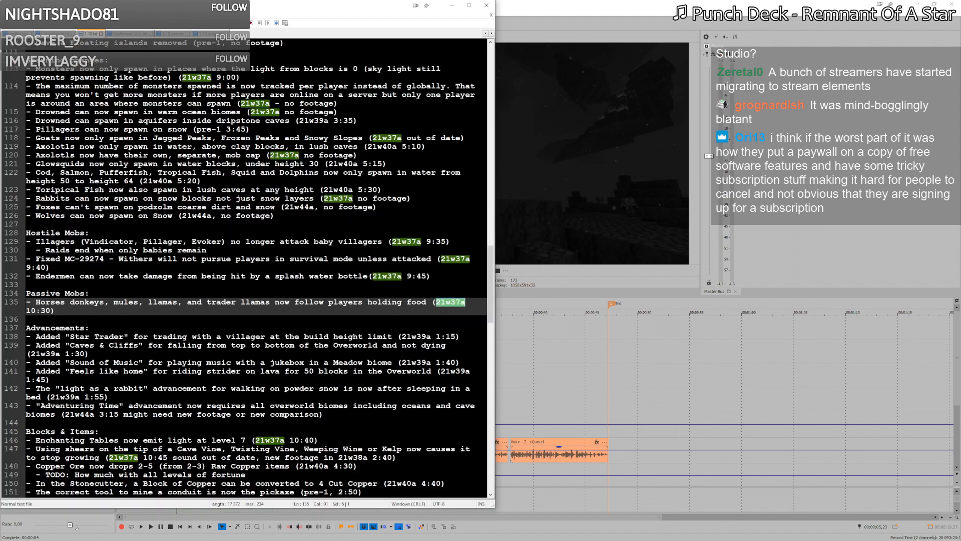
scroll(246, 268, down, 2)
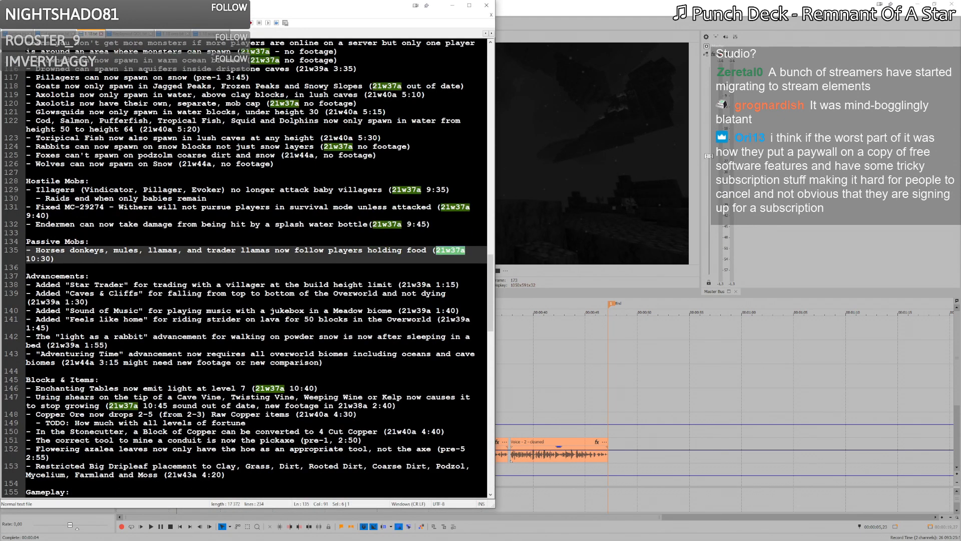
double_click(418, 285)
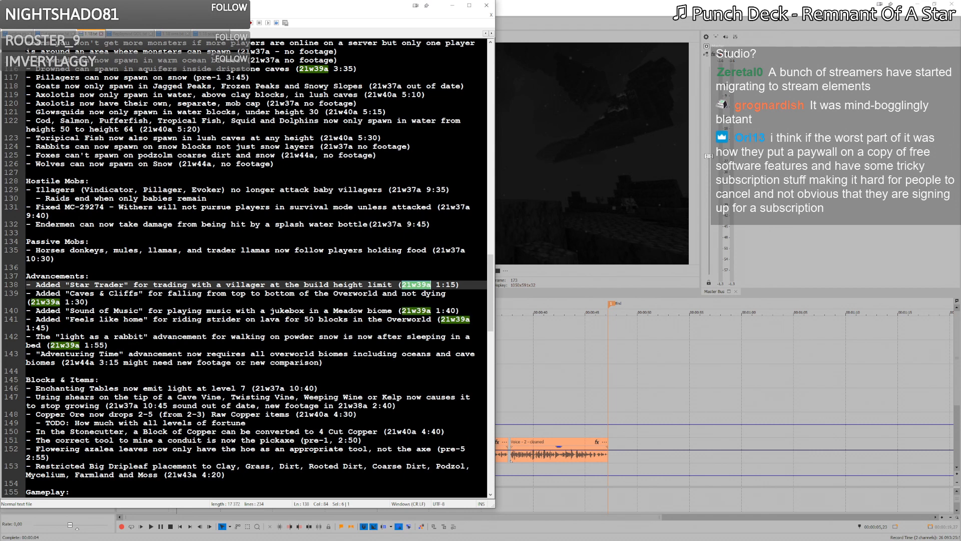
Step: Switch to the file browser and open the 21w39a project from the 21w39a folder of the 1.18 snapshots
key(alt+Tab)
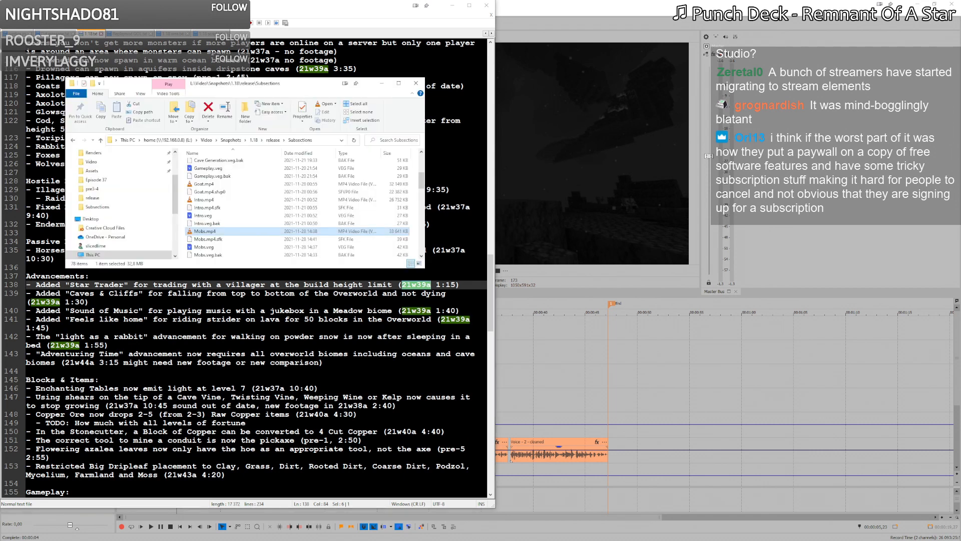
click(254, 139)
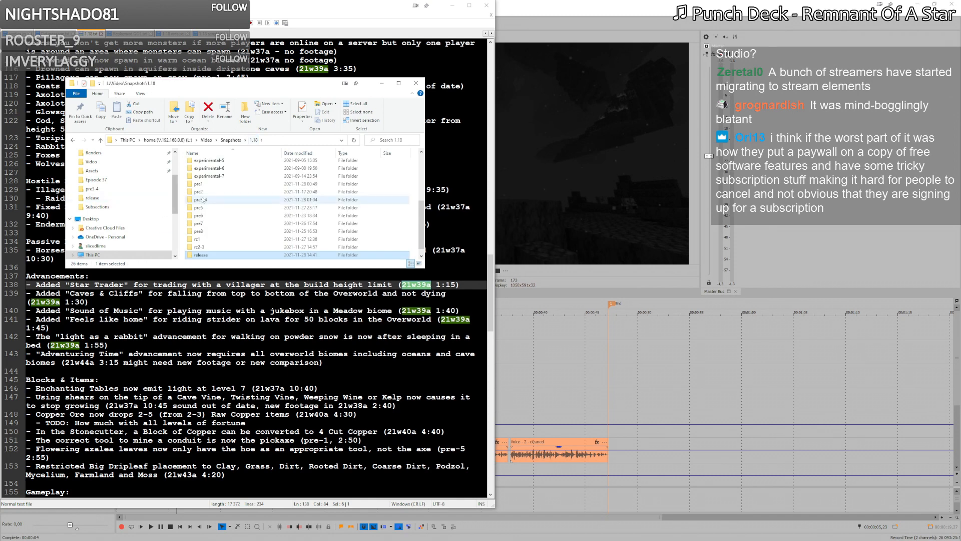
click(210, 178)
double_click(209, 179)
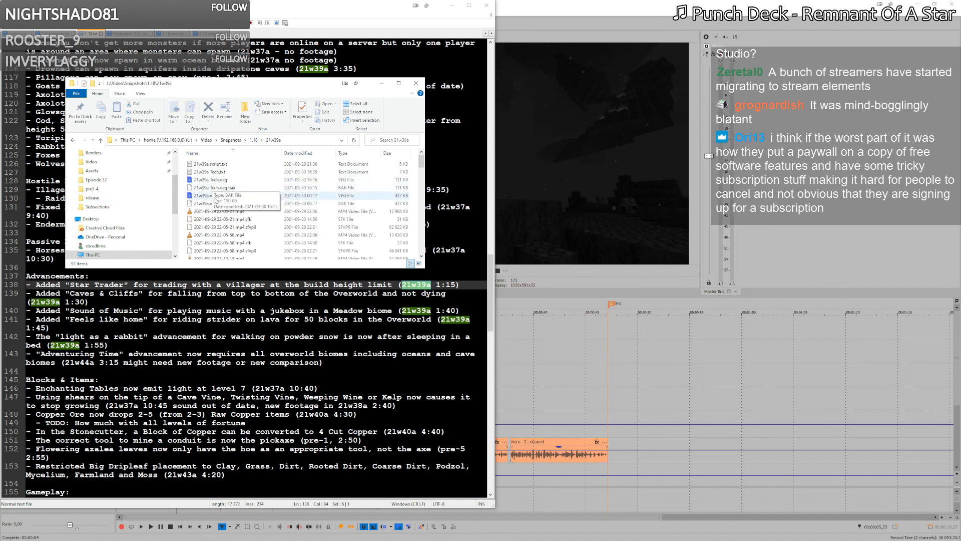
click(208, 195)
key(Return)
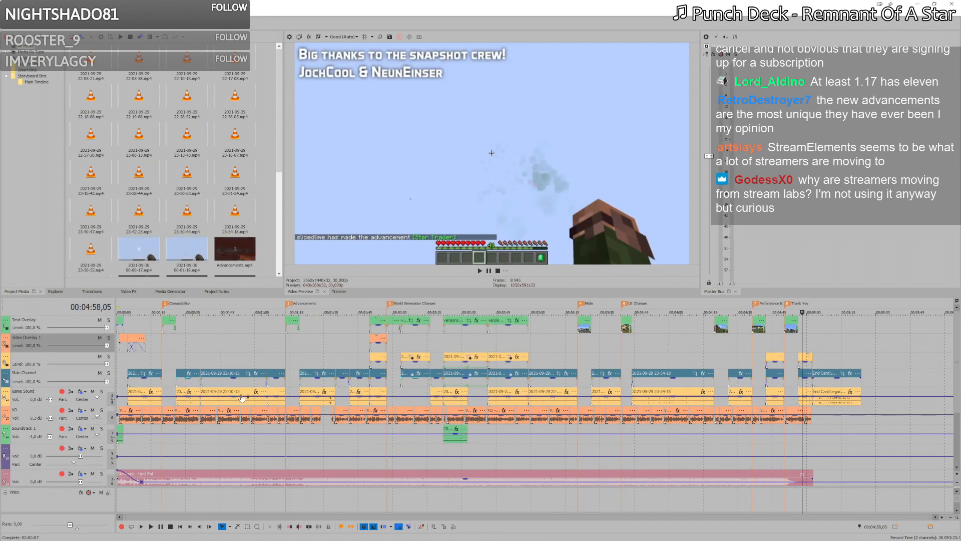
click(309, 358)
scroll(372, 387, up, 3)
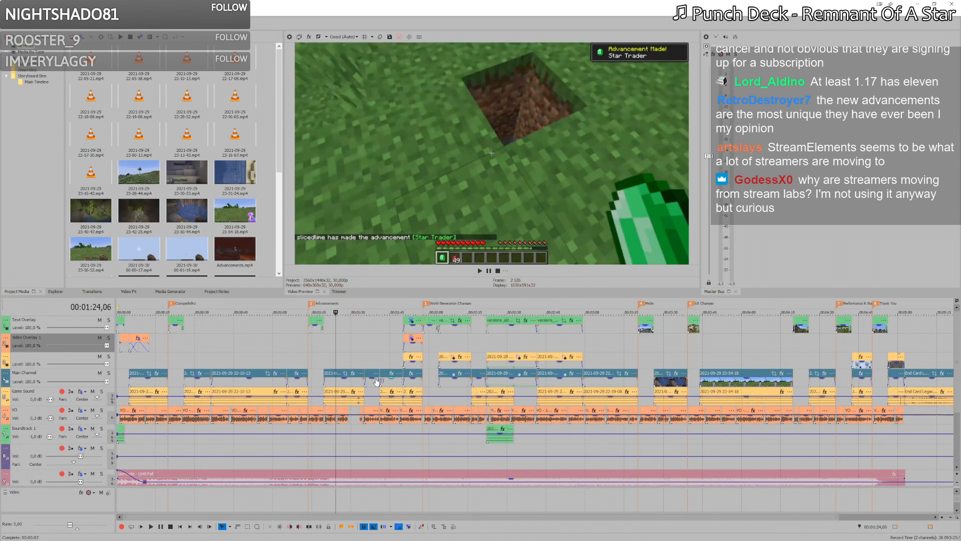
click(406, 383)
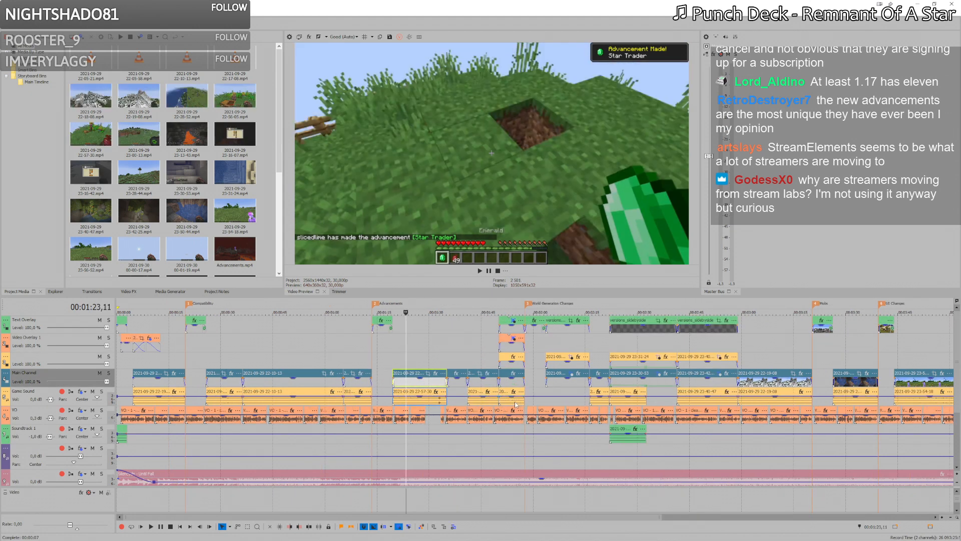
click(517, 403)
scroll(515, 399, up, 4)
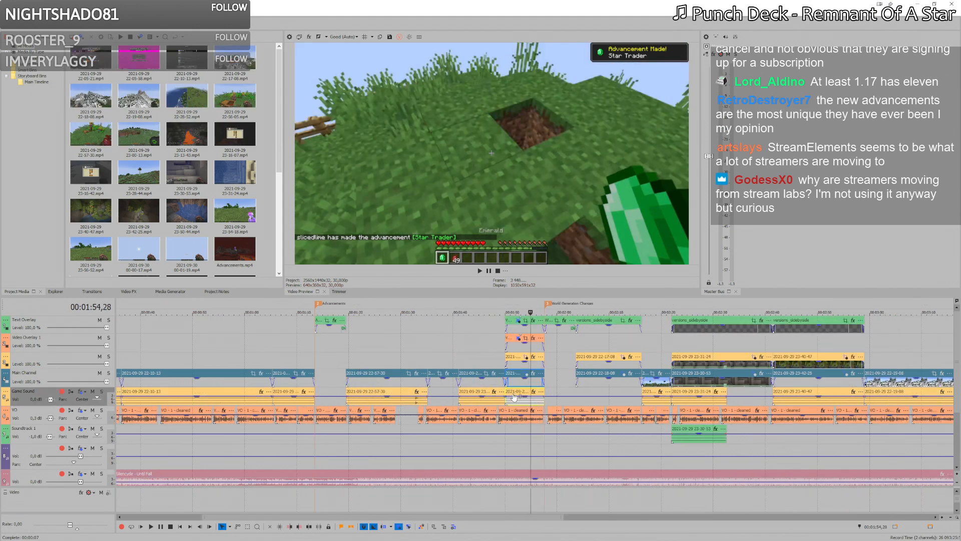
click(379, 381)
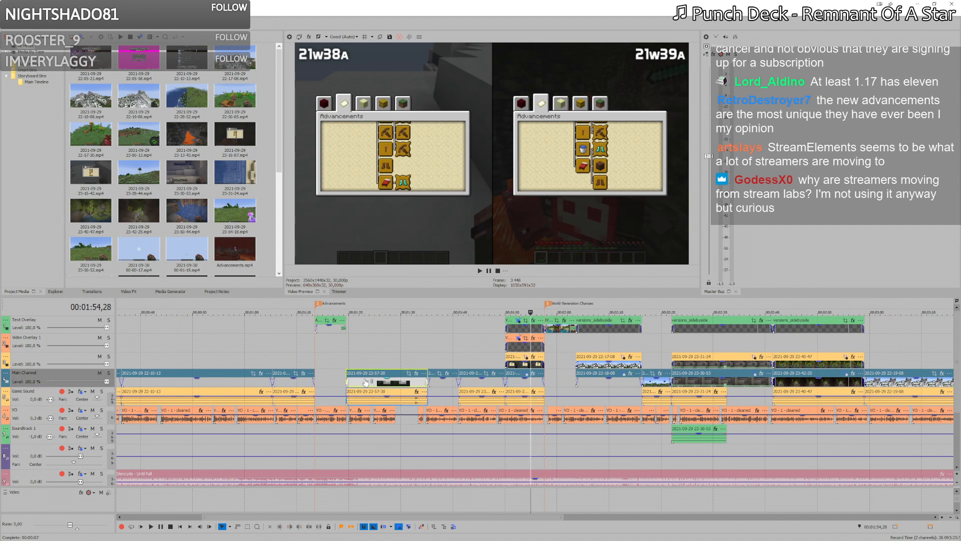
shift+click(523, 392)
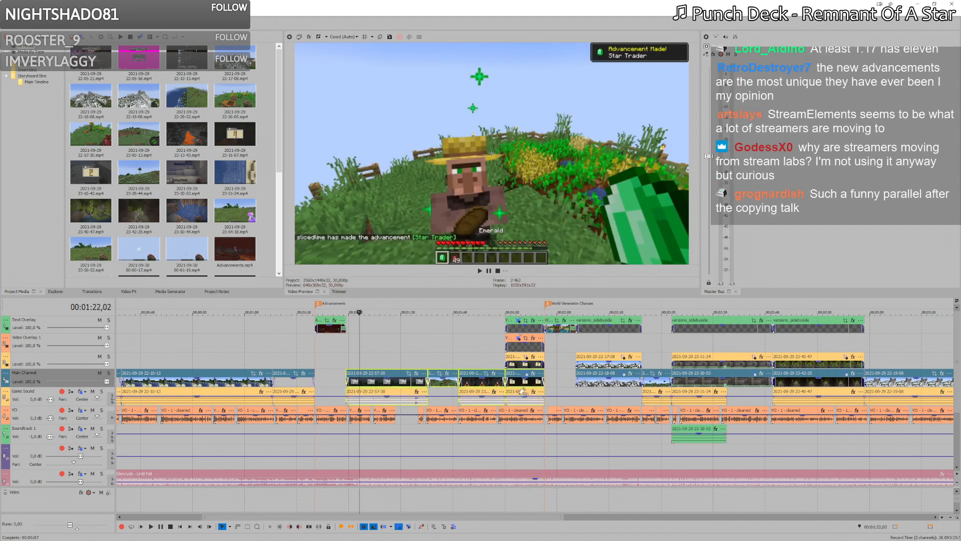
click(515, 346)
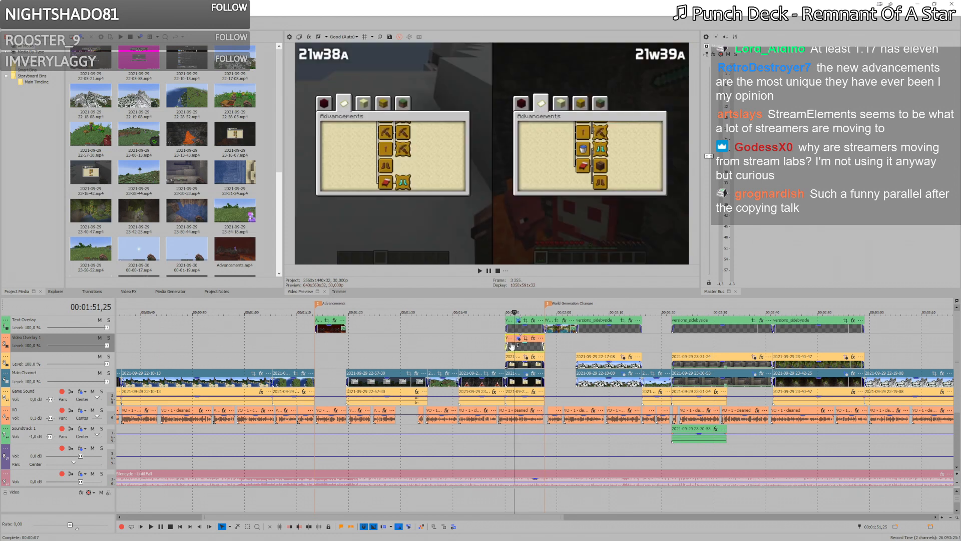
click(526, 366)
drag(364, 404, 466, 395)
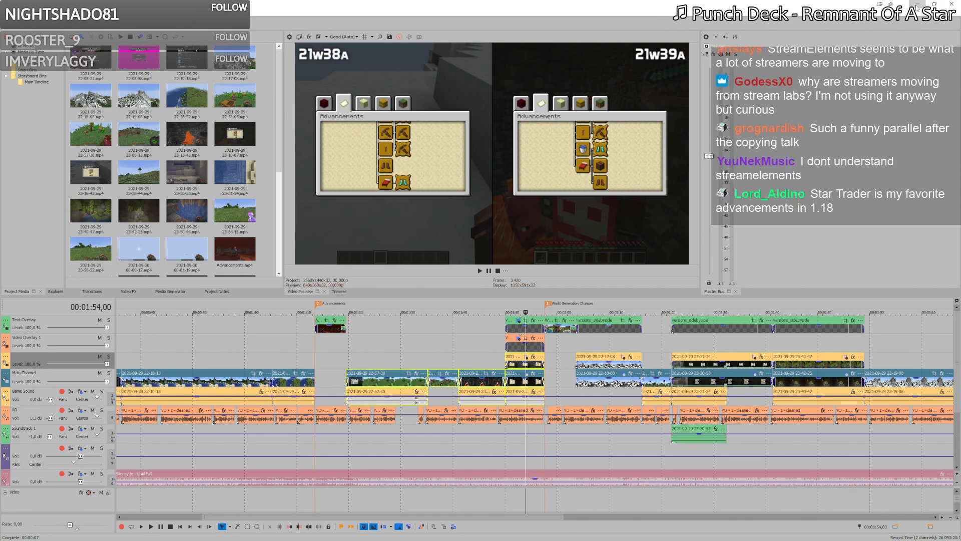
Step: Switch back to the Advancements project and paste the copied clips at 00:00:06,00, right after the title clip
key(alt+Tab)
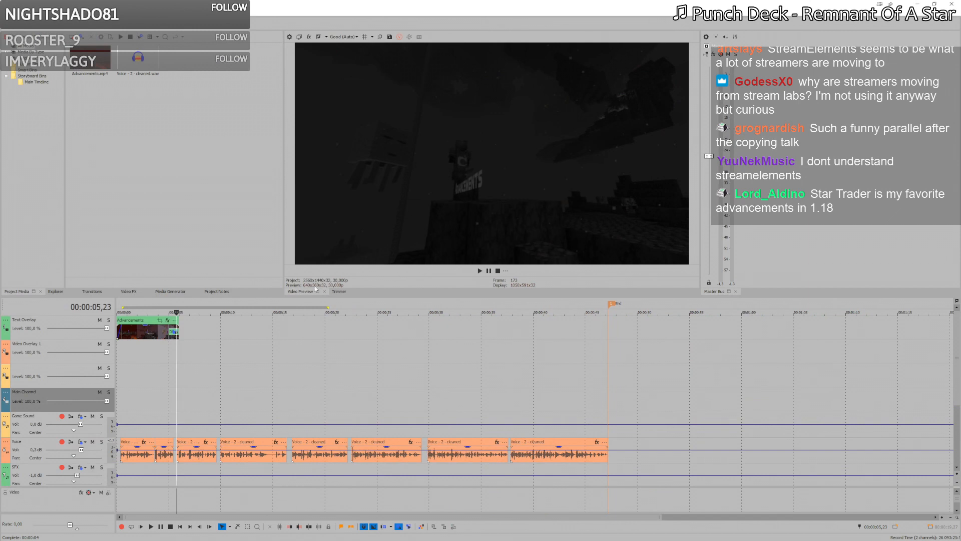
click(179, 380)
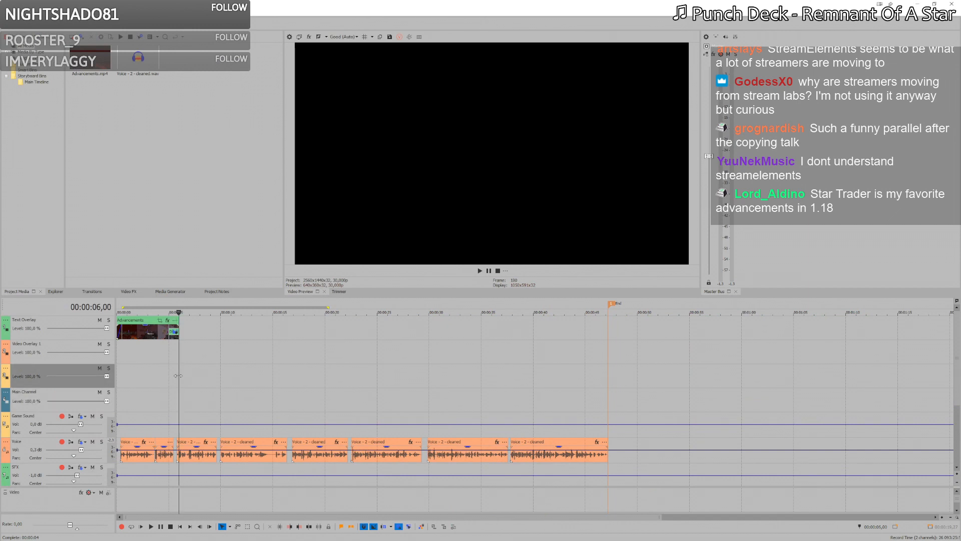
key(ctrl+v)
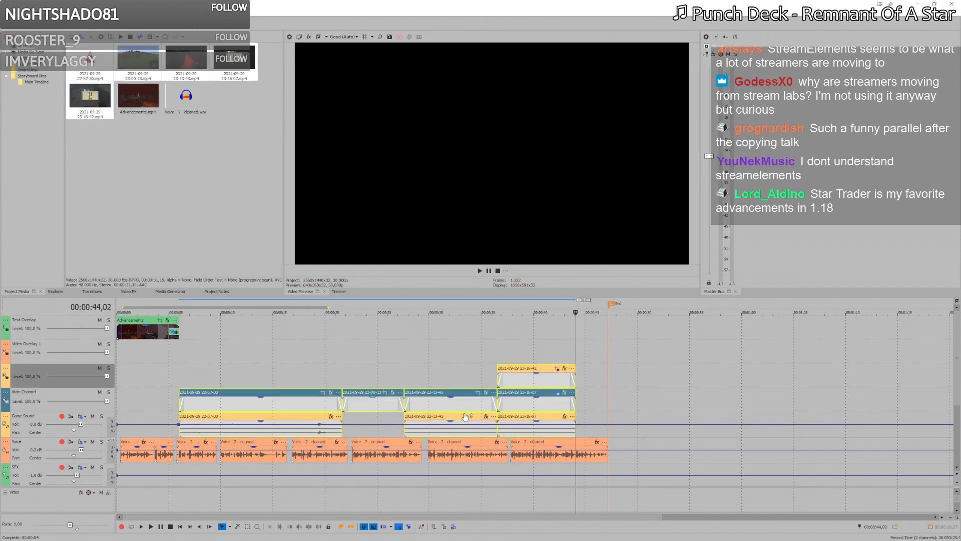
scroll(463, 416, down, 1)
click(161, 380)
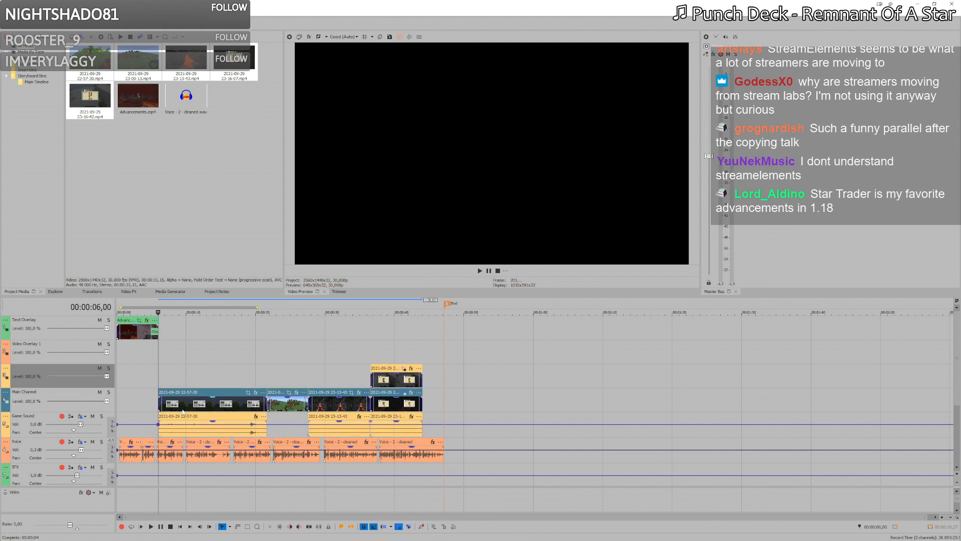
Step: Play from the start, split the third voice section's event at 00:00:15,01 and shift it and everything after it about 5 seconds later
click(130, 456)
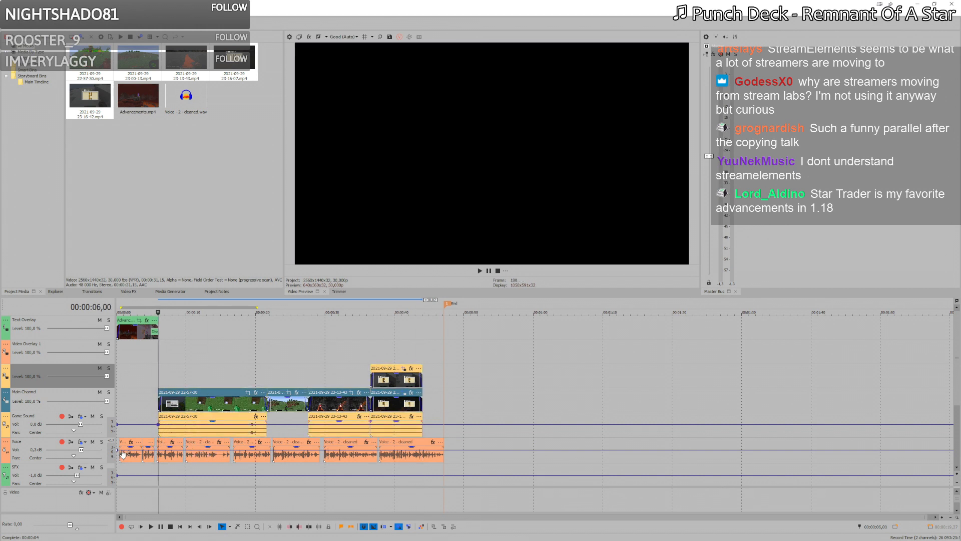
key(space)
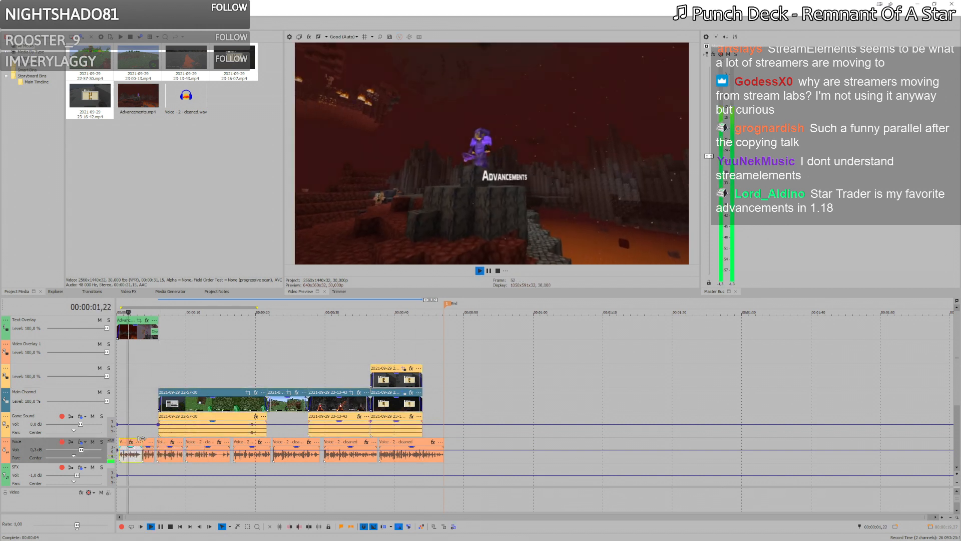
right_click(170, 457)
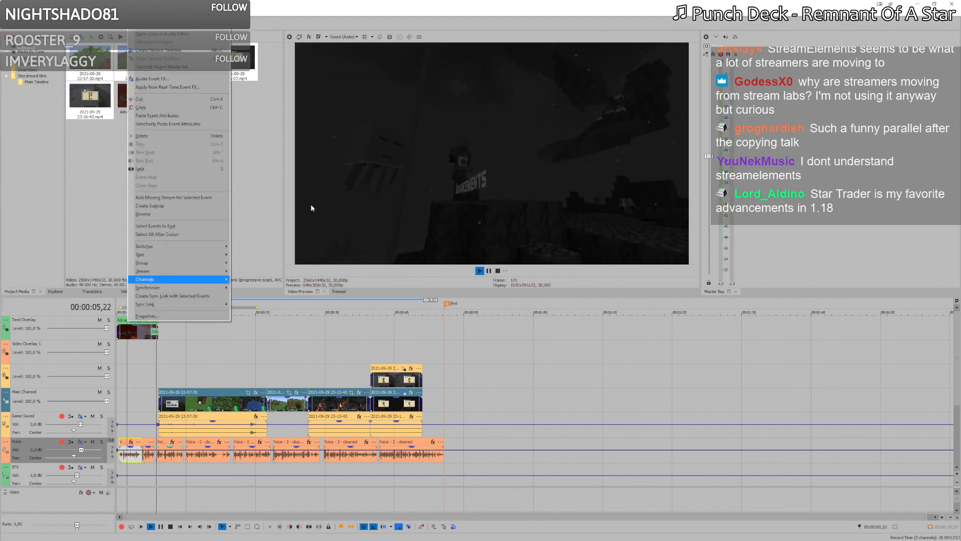
click(310, 203)
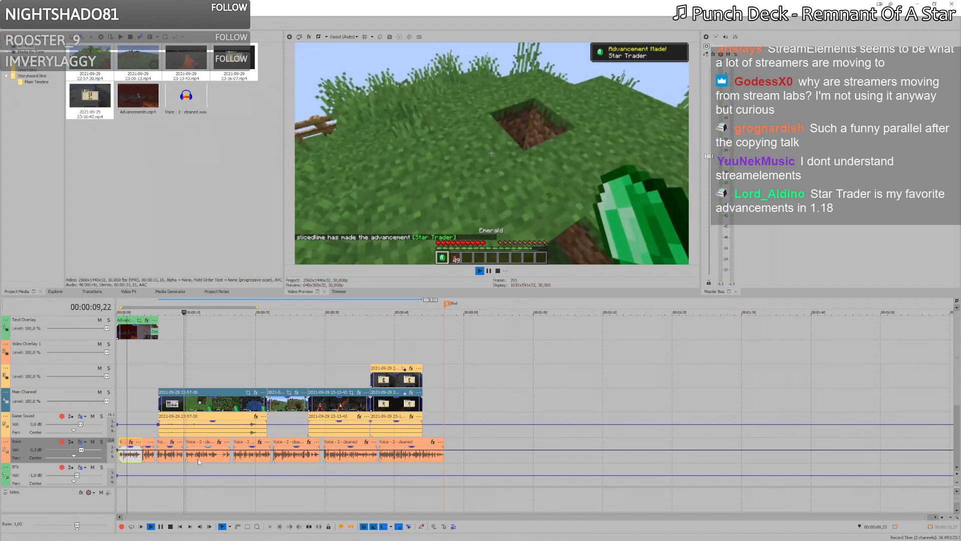
click(223, 456)
key(space)
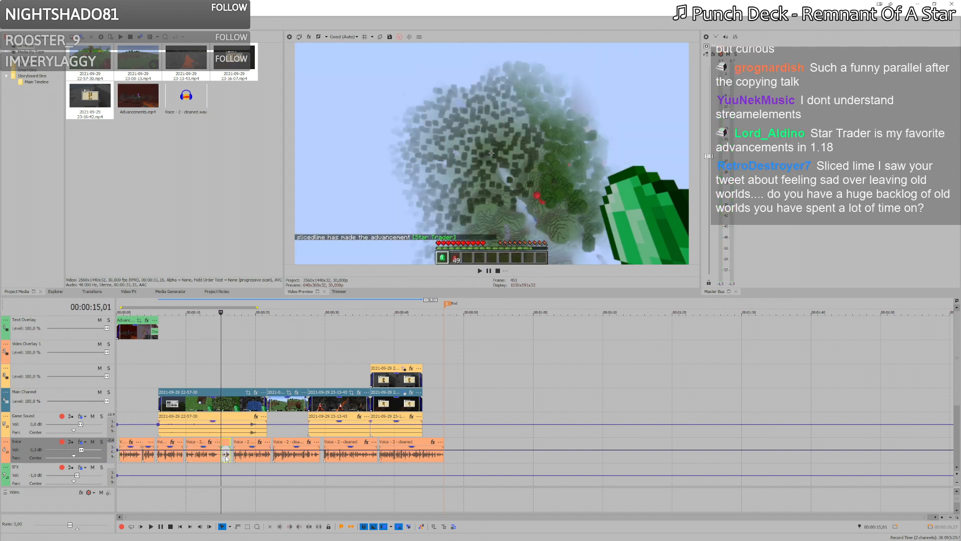
drag(226, 456, 264, 454)
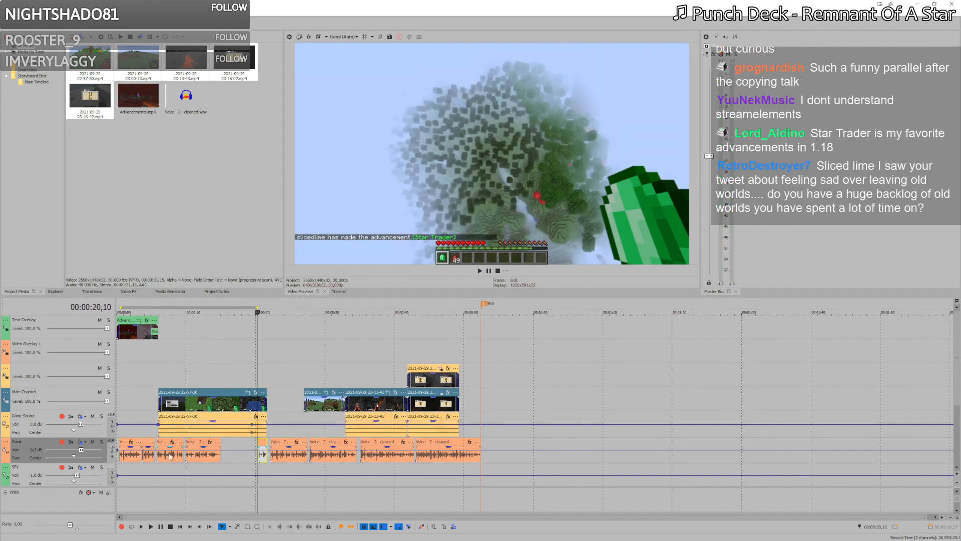
Step: Move the Sound of Music clip back against the end of the first gameplay clip and play across the join
click(204, 456)
key(space)
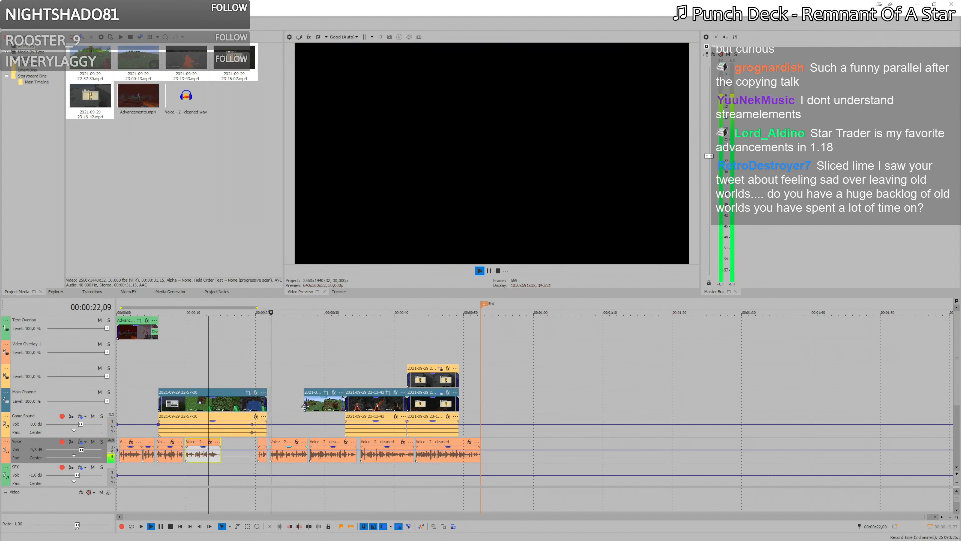
key(space)
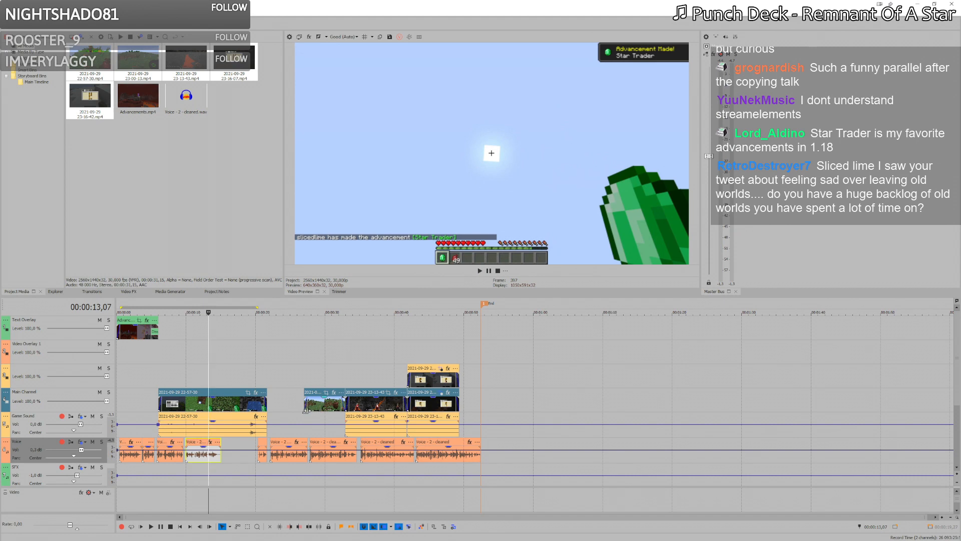
drag(318, 413, 284, 411)
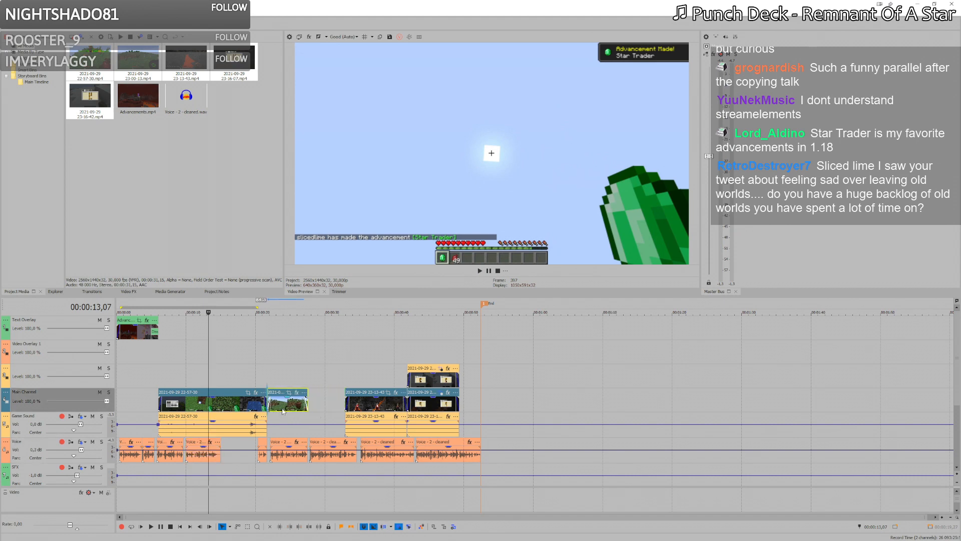
click(264, 376)
key(space)
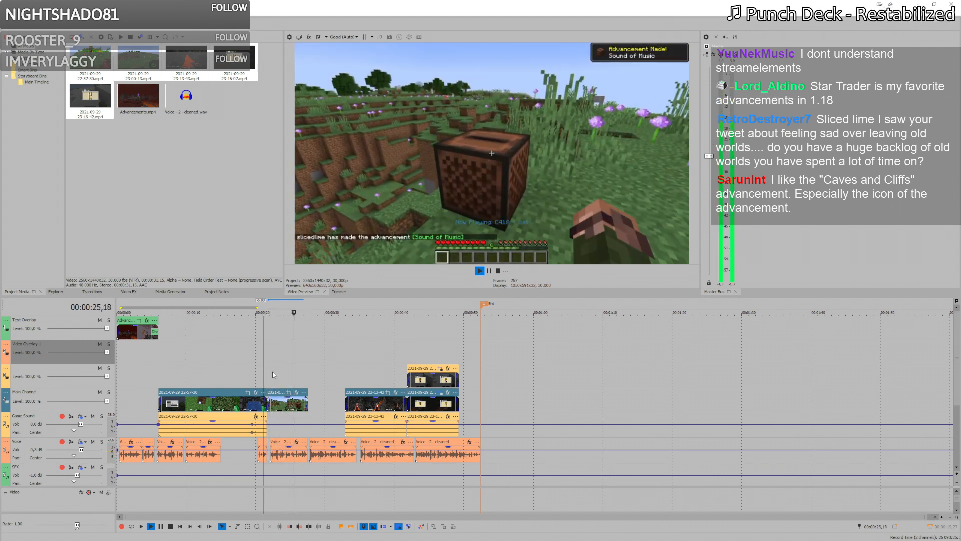
click(306, 399)
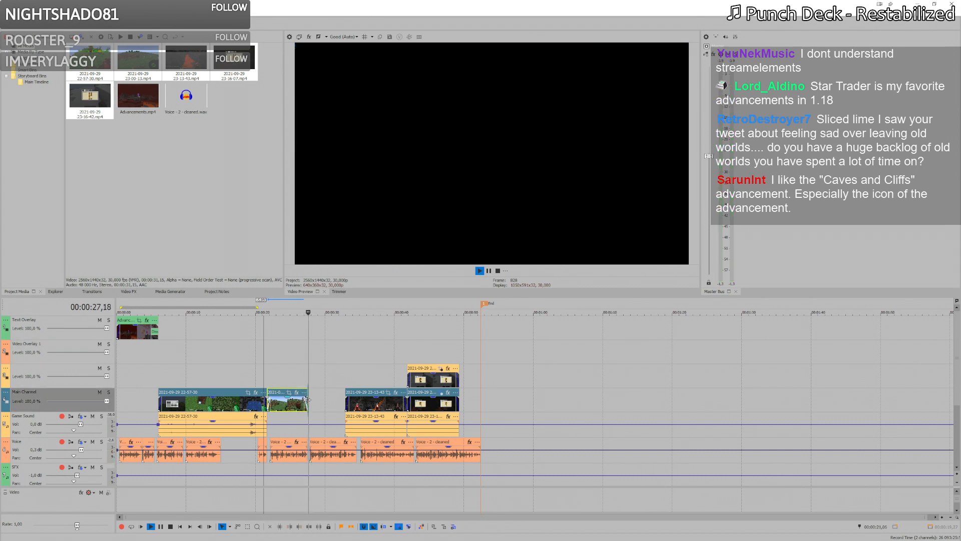
Step: Move the Feels like home clip back behind the Sound of Music clip and bring the advancement comparison clips back close behind it
drag(365, 408, 330, 411)
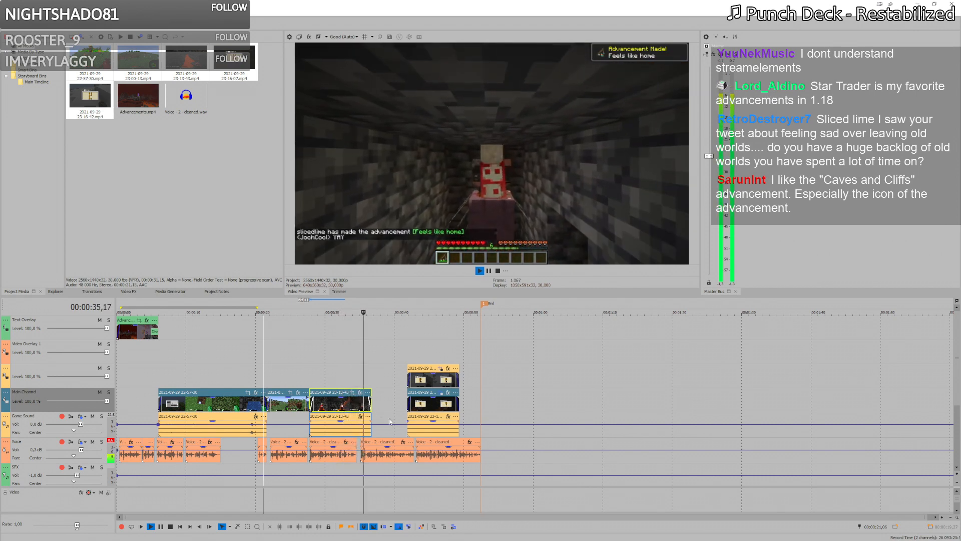
click(424, 408)
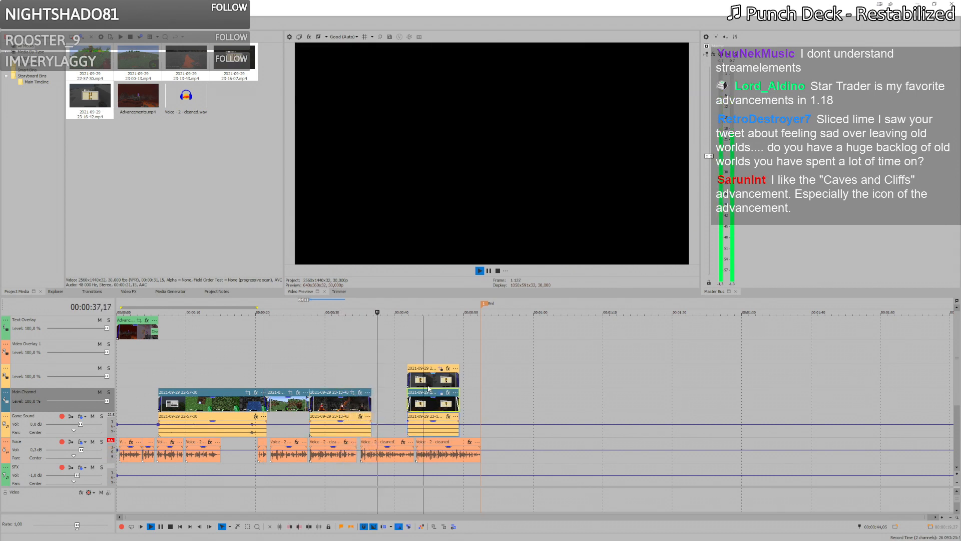
drag(439, 384, 400, 404)
scroll(370, 404, up, 3)
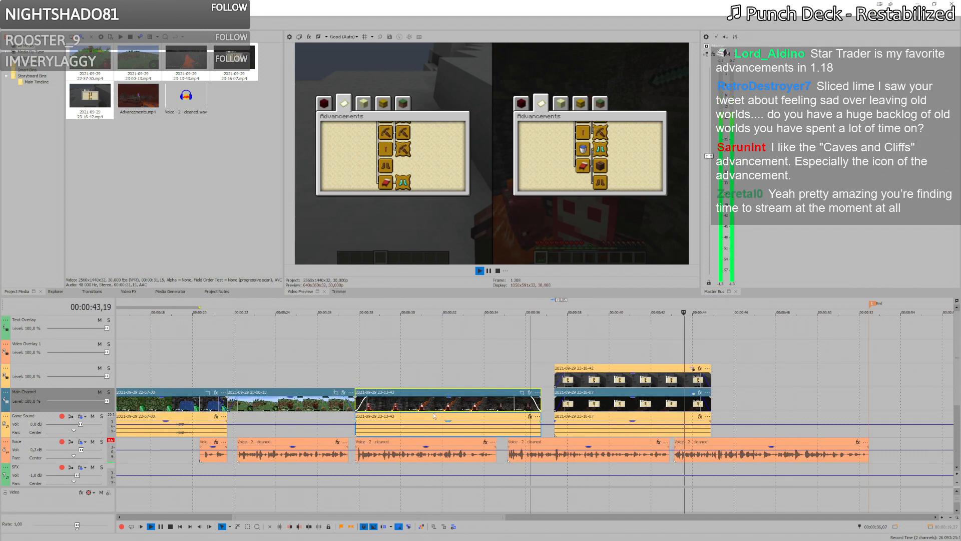
click(452, 417)
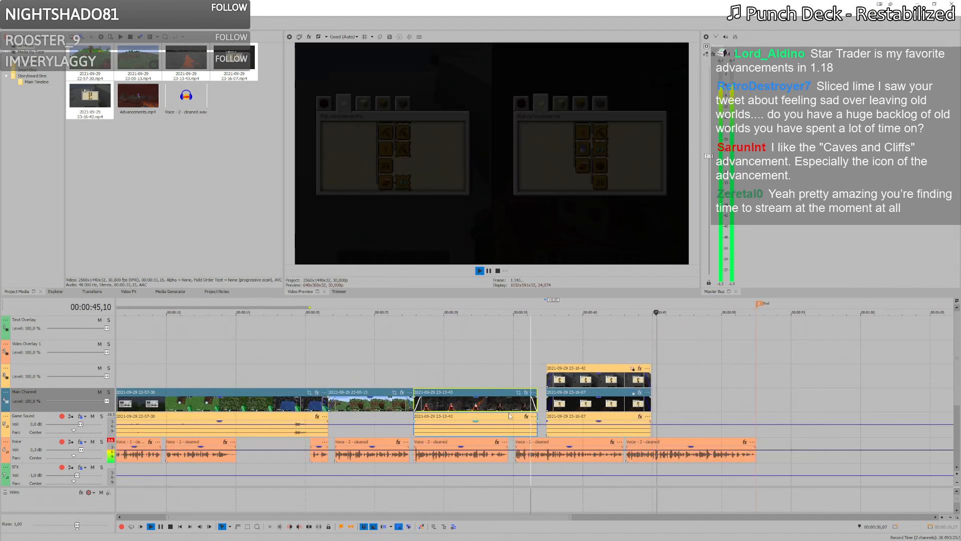
click(578, 405)
key(space)
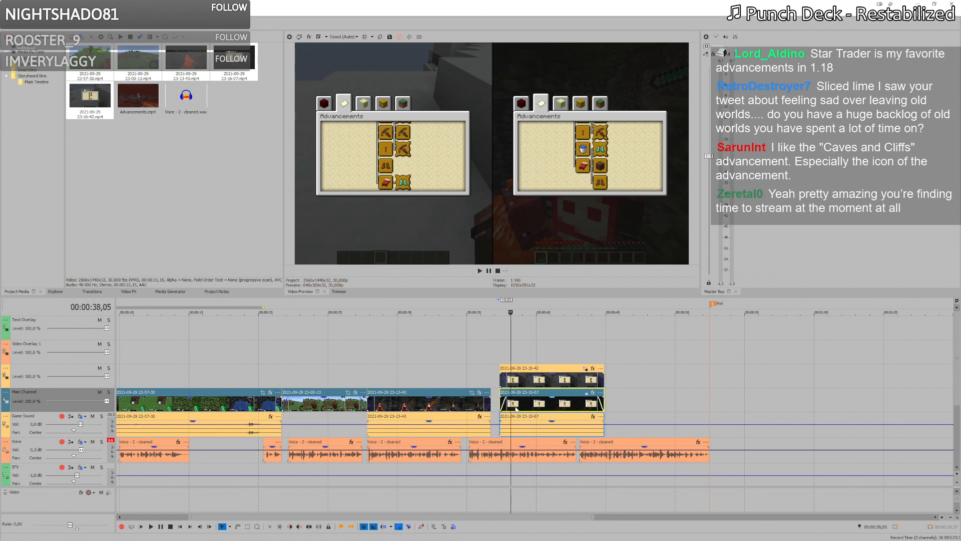
key(space)
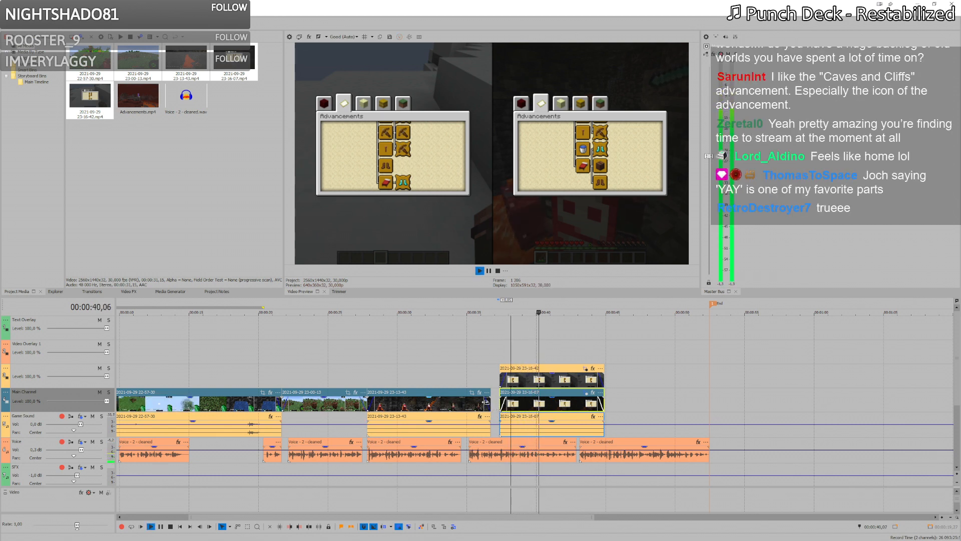
key(space)
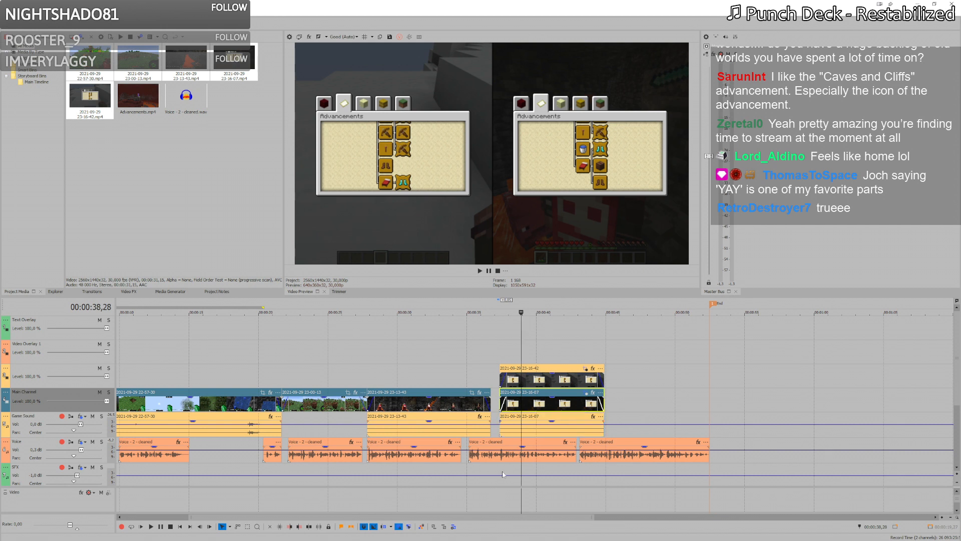
key(Delete)
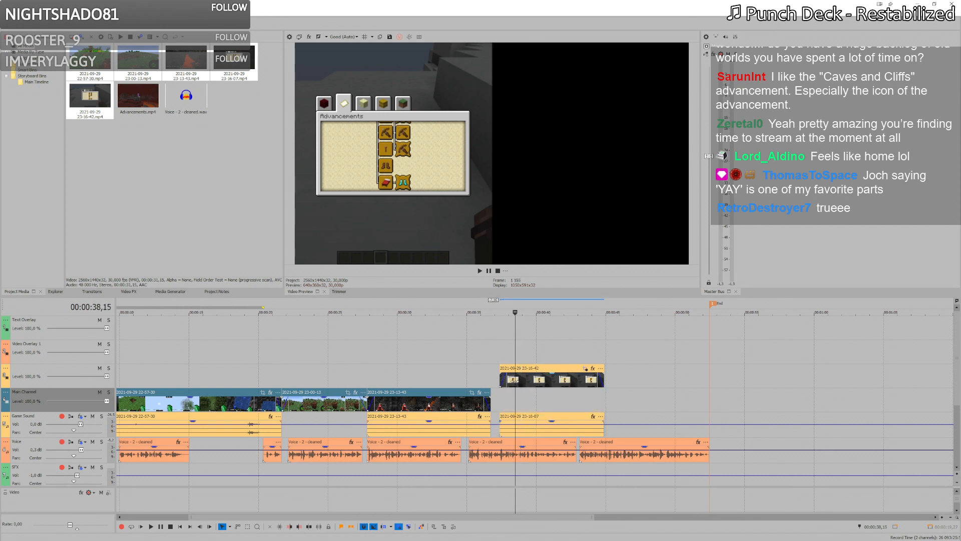
drag(515, 380, 506, 383)
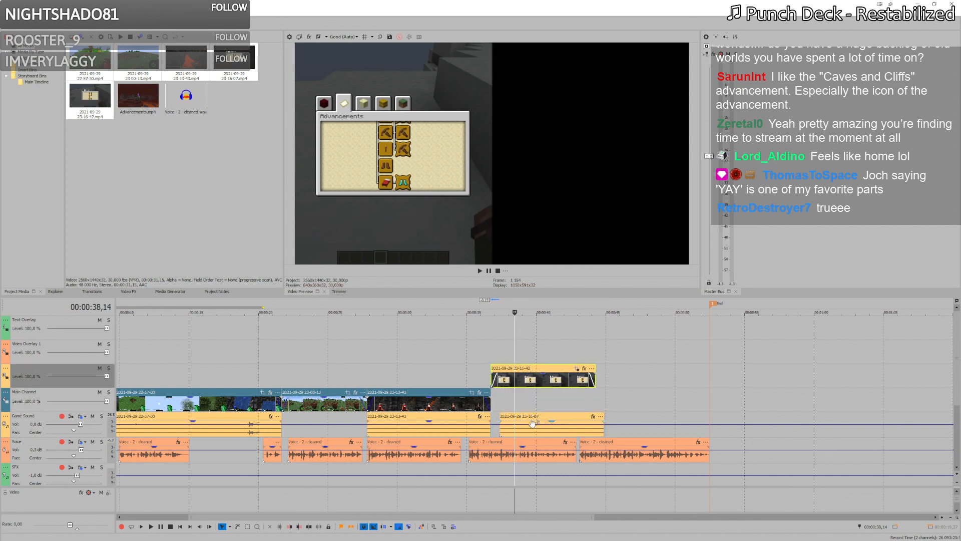
drag(533, 423, 519, 421)
key(Delete)
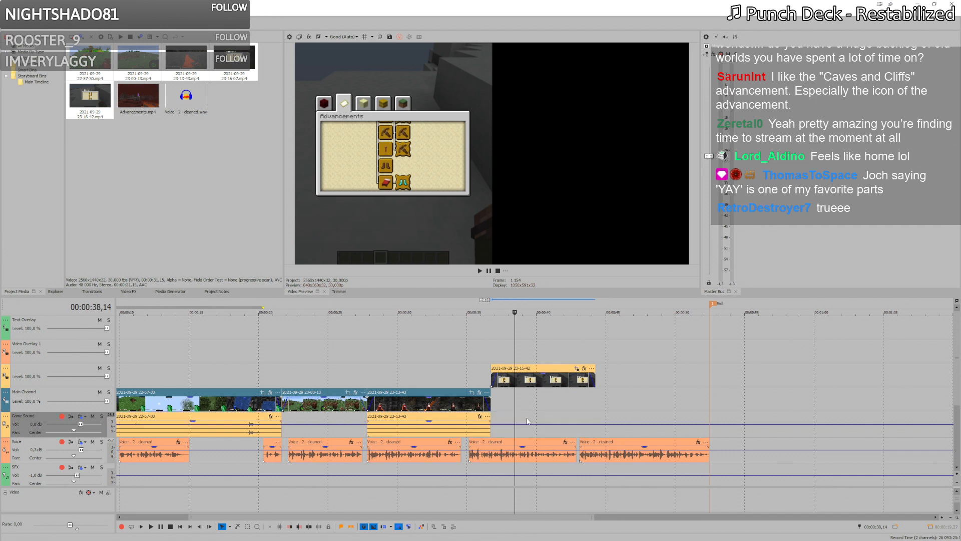
click(514, 381)
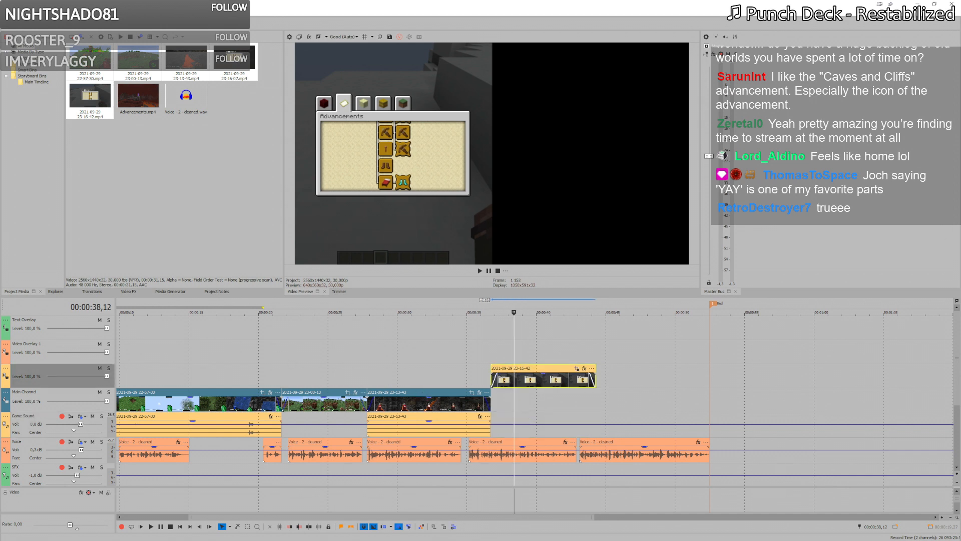
Step: Switch to Minecraft and load the 1.18-rc3 singleplayer world
key(alt+Tab)
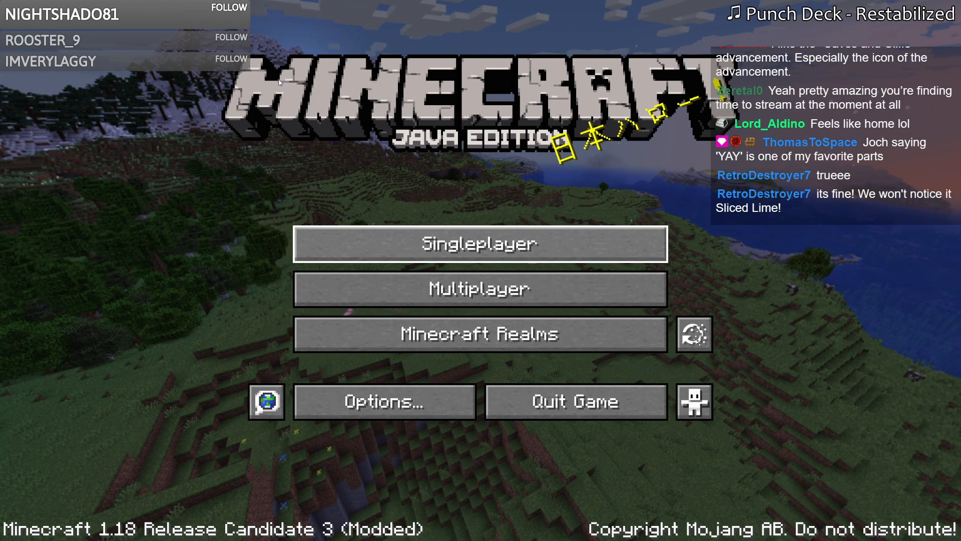
key(Return)
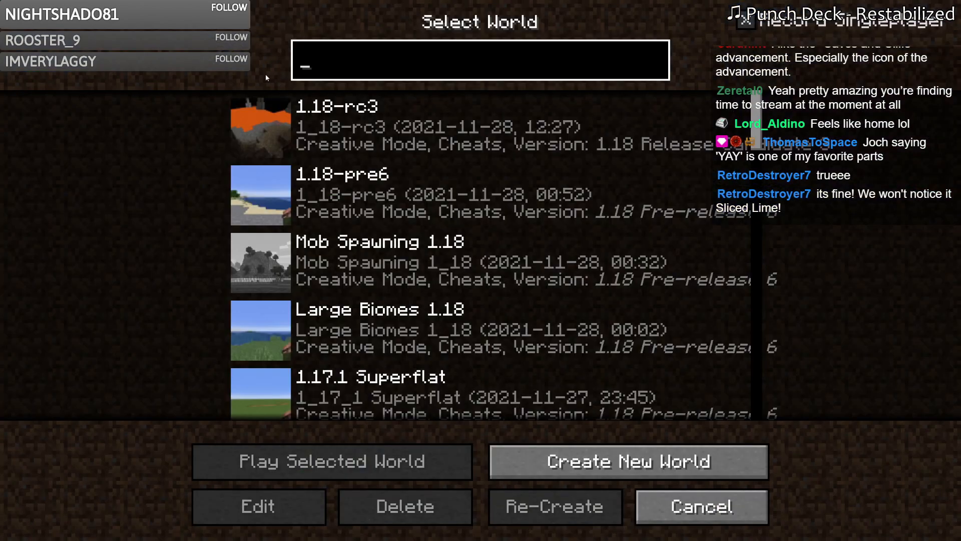
click(266, 123)
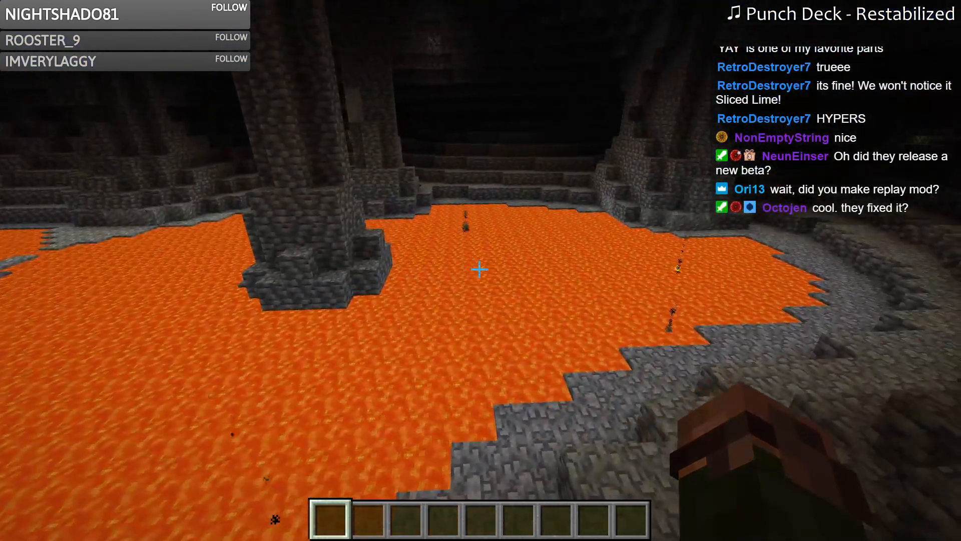
Step: Fly out of the lava cave in Spectator Mode to the grassy riverbank and return to Creative Mode there
key(F3+F4)
key(F3+F4)
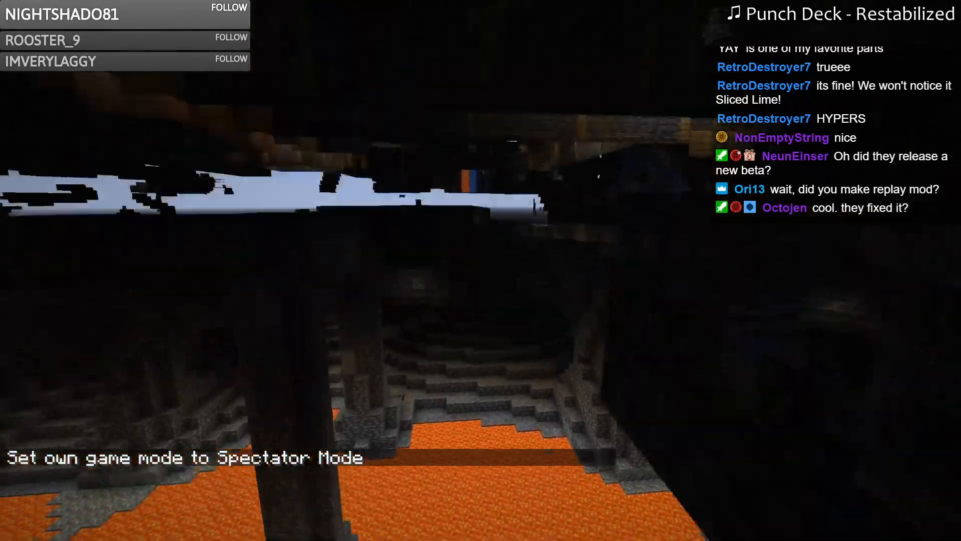
key(w)
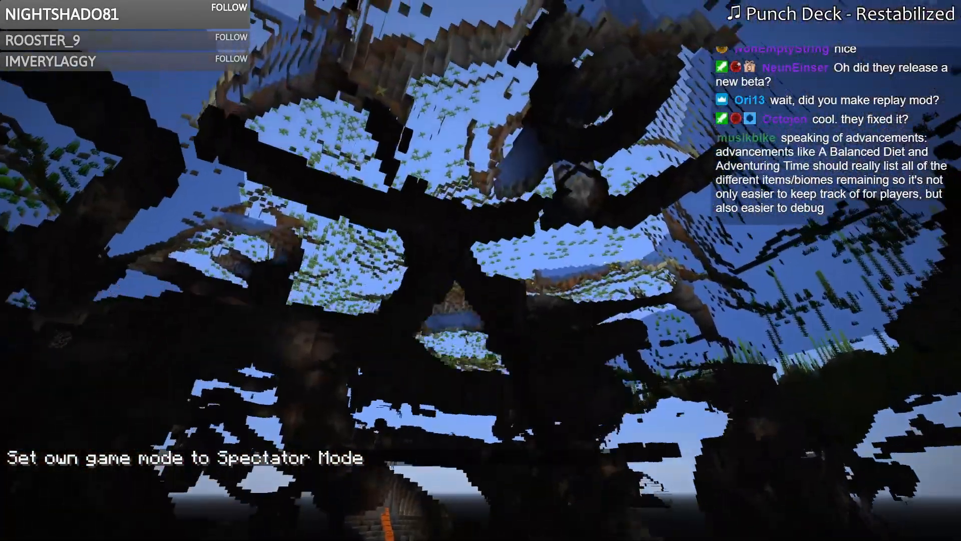
key(space)
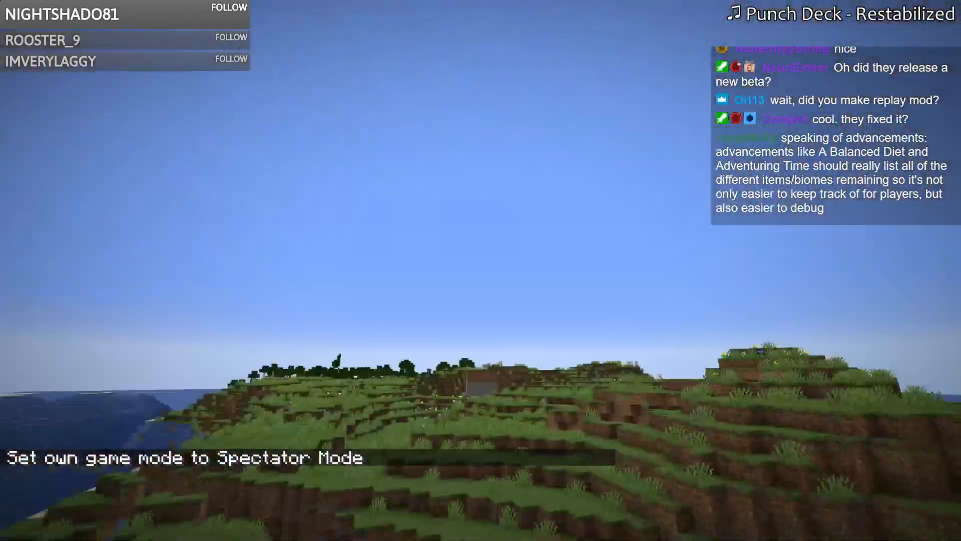
key(space)
key(w)
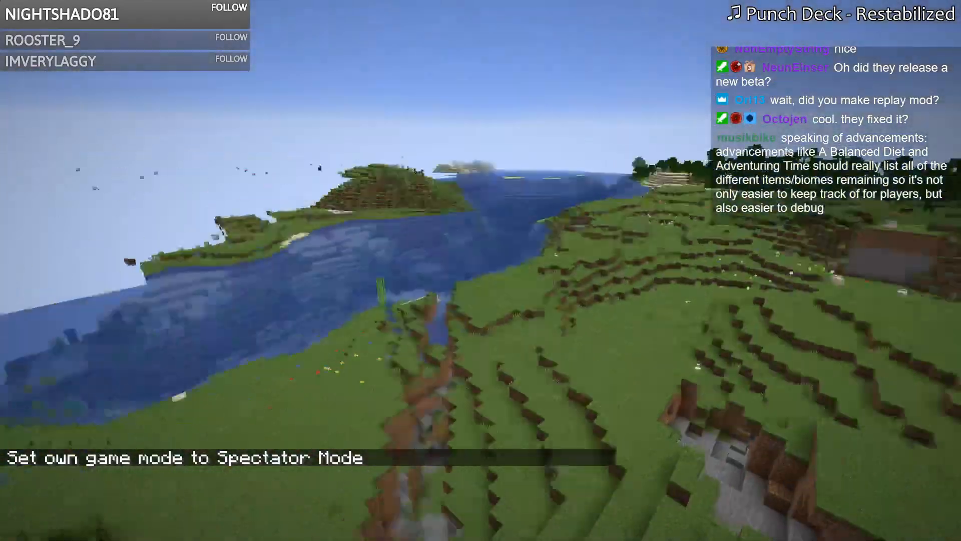
key(w)
key(shift)
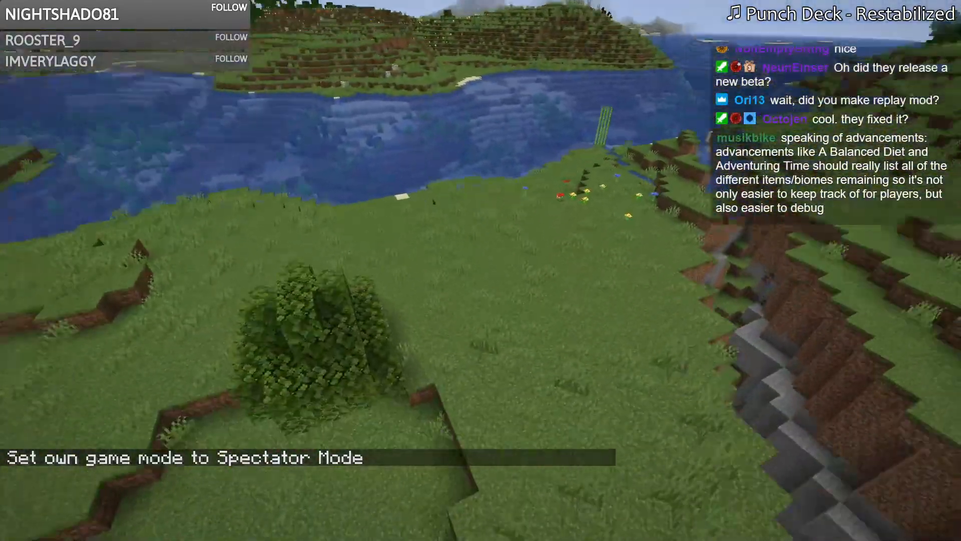
key(w)
key(shift)
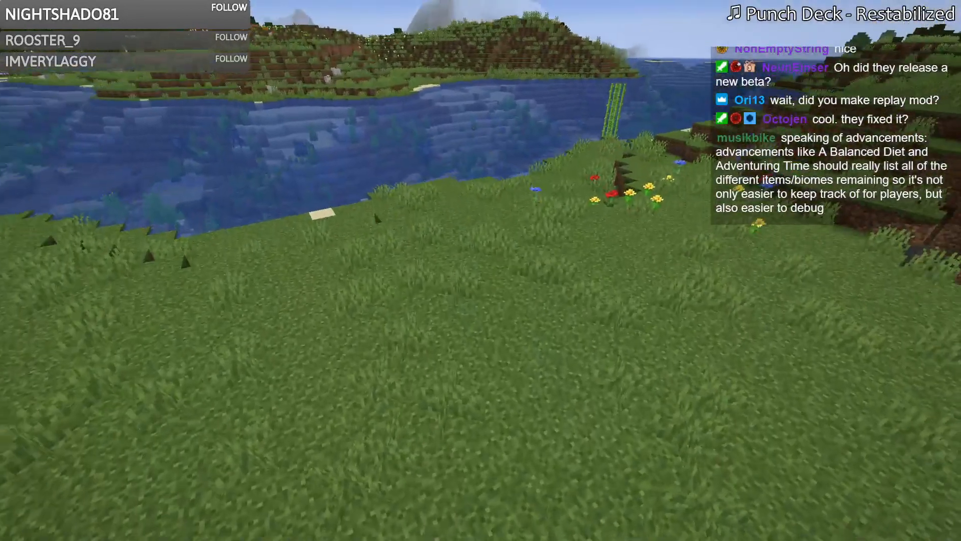
key(F3+F4)
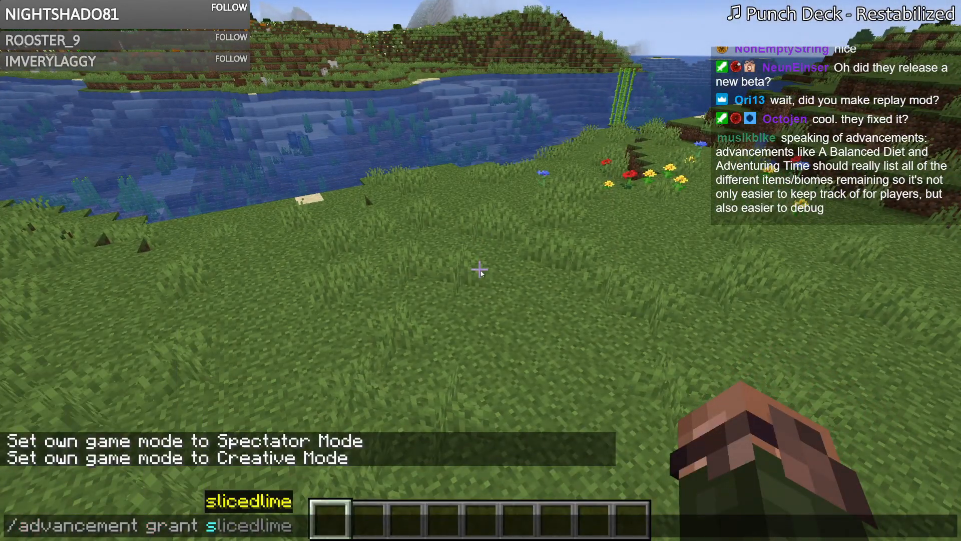
Step: Grant the player all advancements by command, and save and quit to the title screen
key(Tab)
key(Return)
key(Escape)
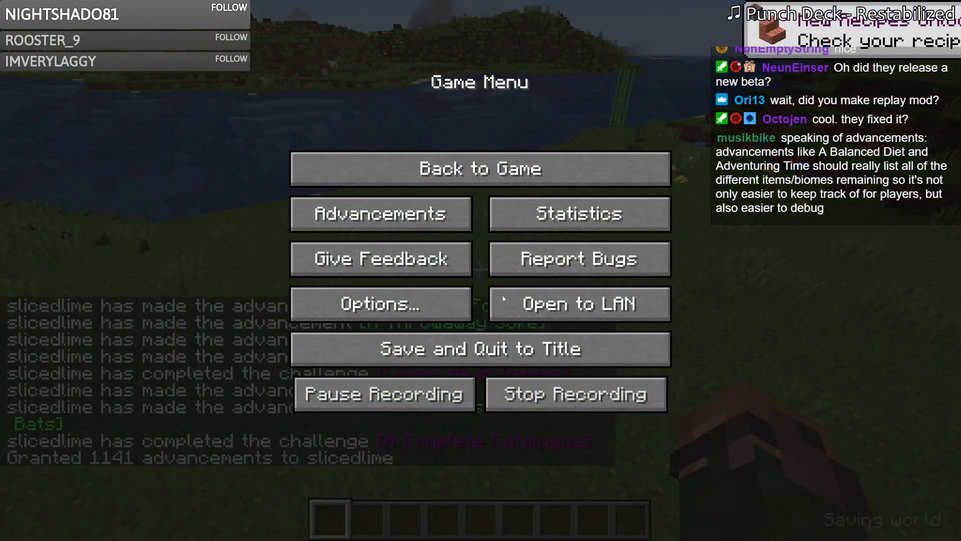
click(501, 336)
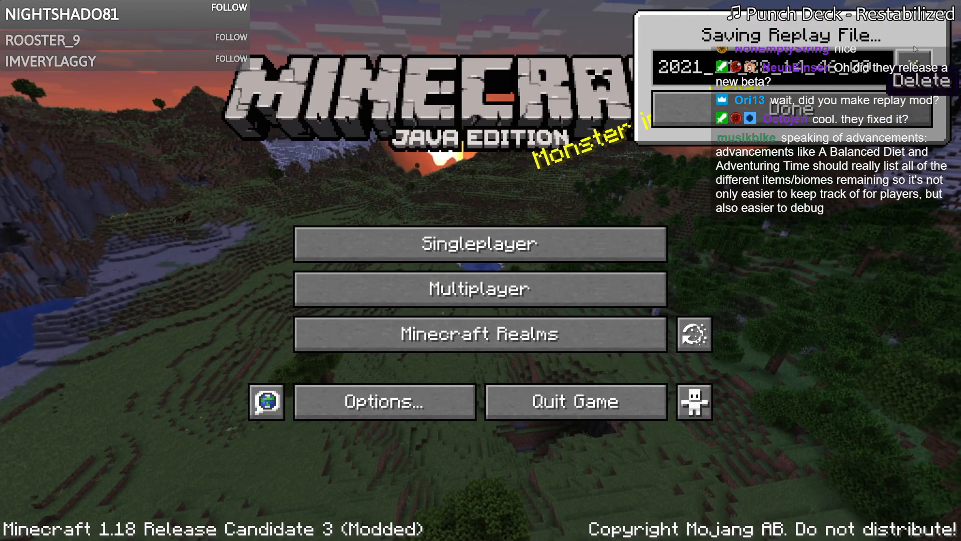
Step: Reload the 1.18-rc3 world and walk to a filming spot in the grass beside the river
click(481, 243)
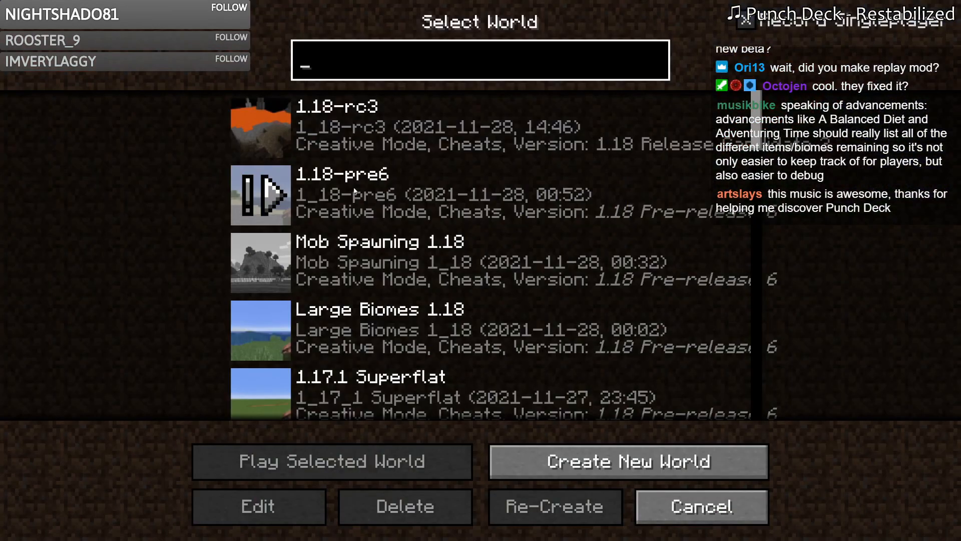
click(284, 133)
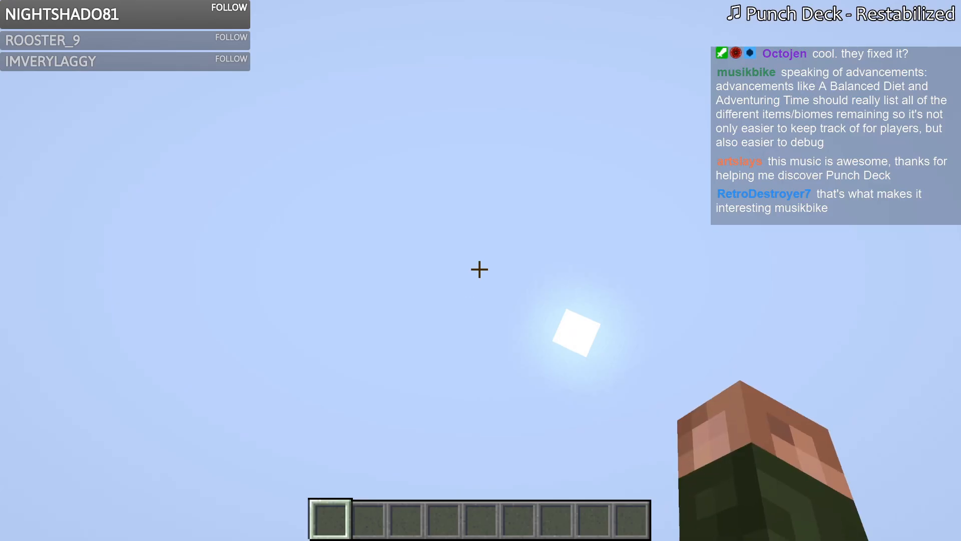
key(w)
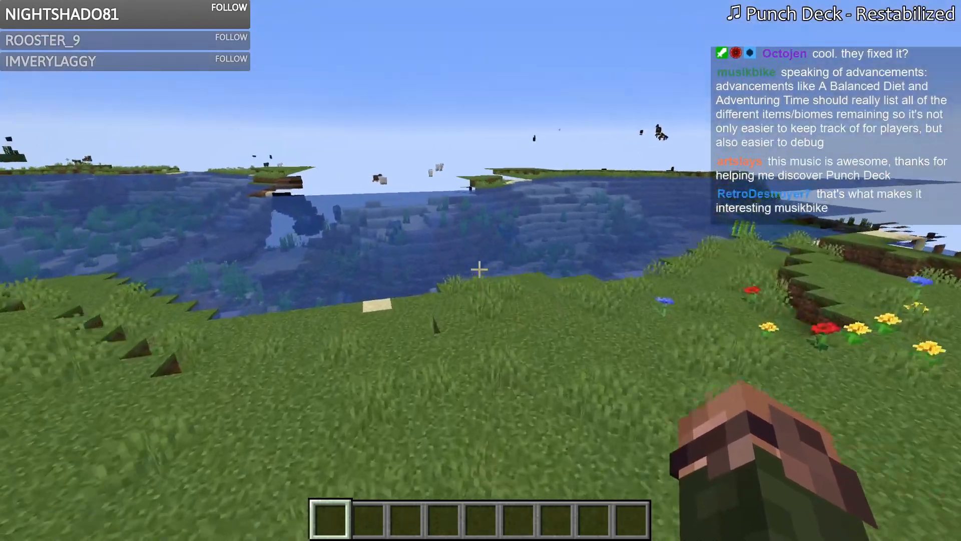
key(w)
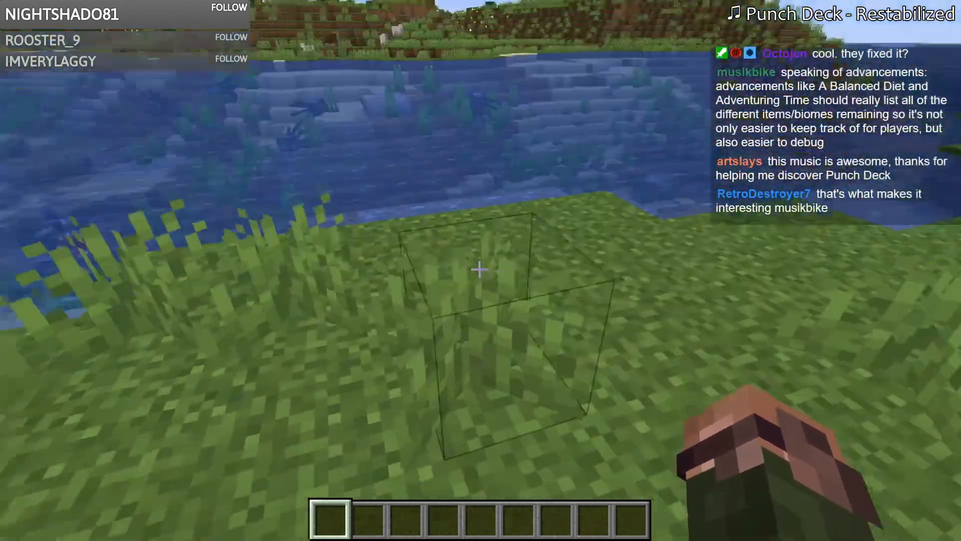
key(w)
key(s)
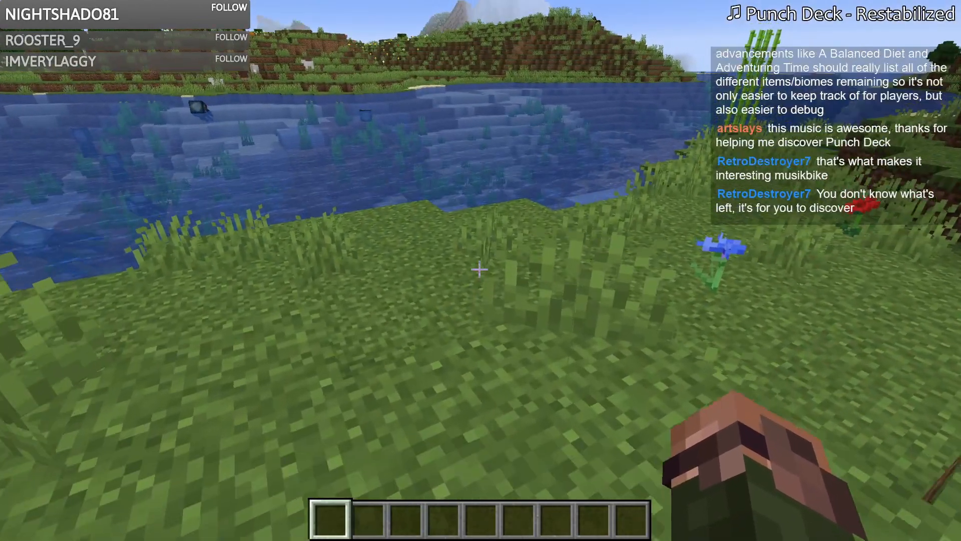
Step: Open the game options briefly, return to the world and cycle through the camera perspectives for the recording
key(Escape)
click(423, 298)
key(Escape)
key(Escape)
key(Escape)
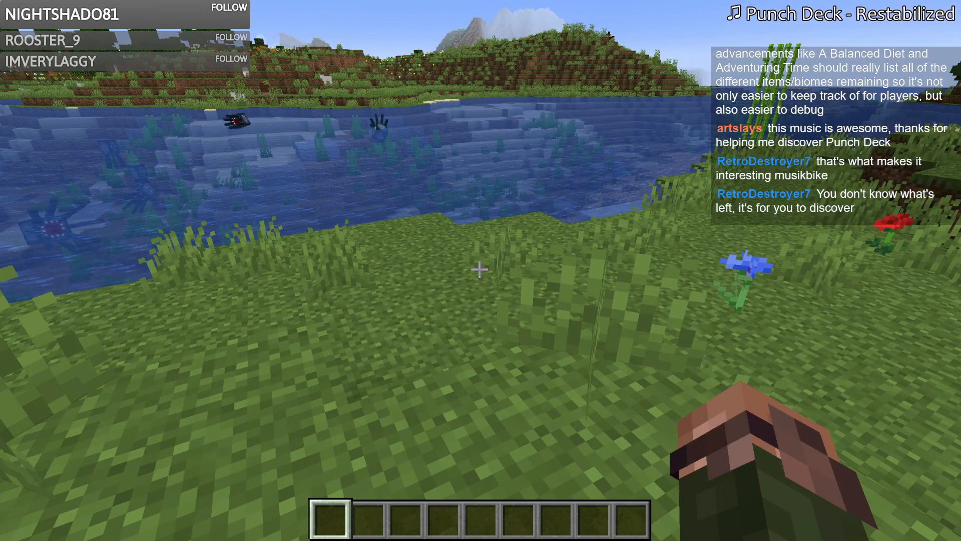
key(F5)
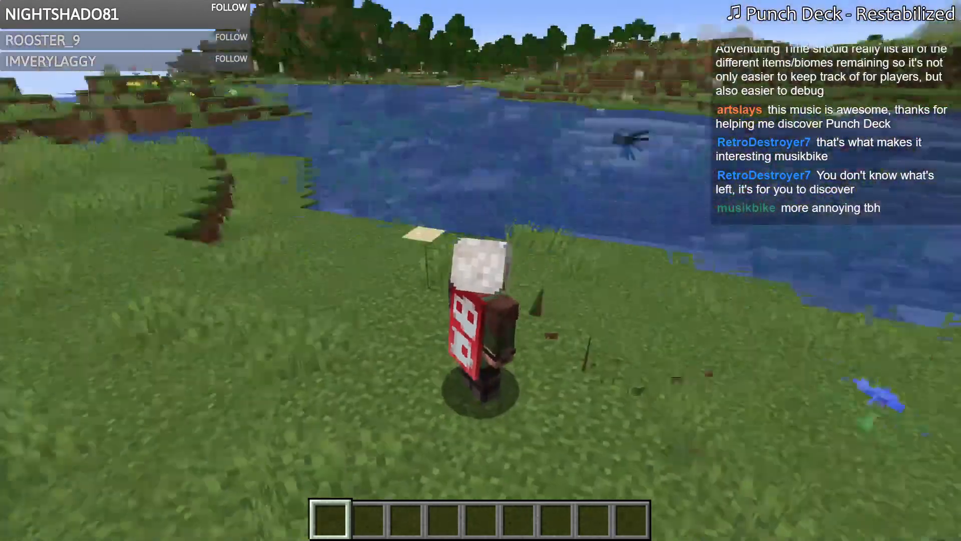
key(F5)
key(F5)
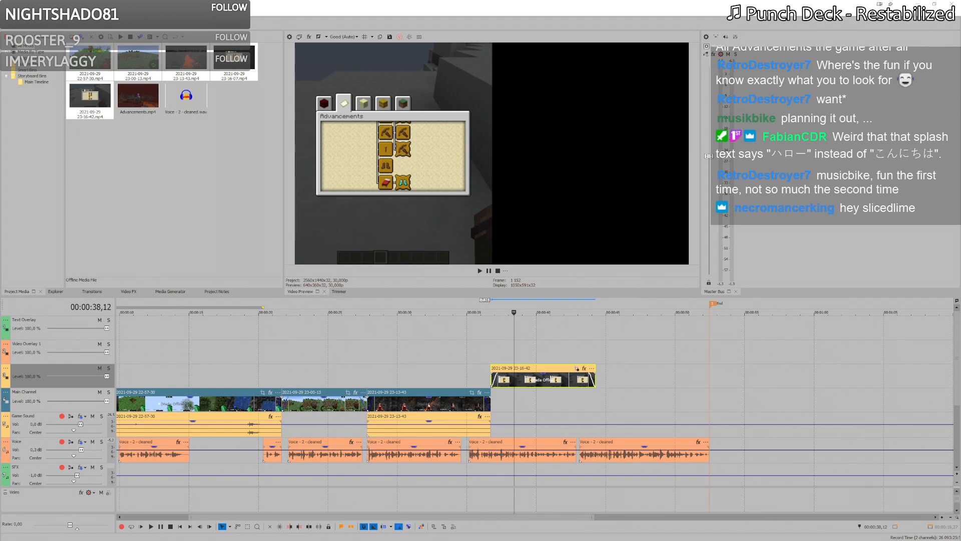
key(alt+Tab)
key(alt+Tab)
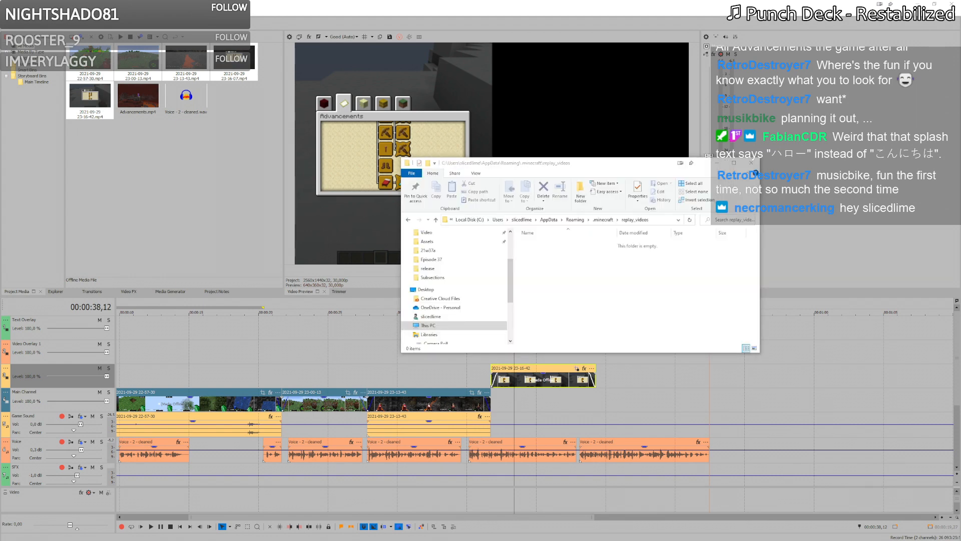
key(alt+Tab)
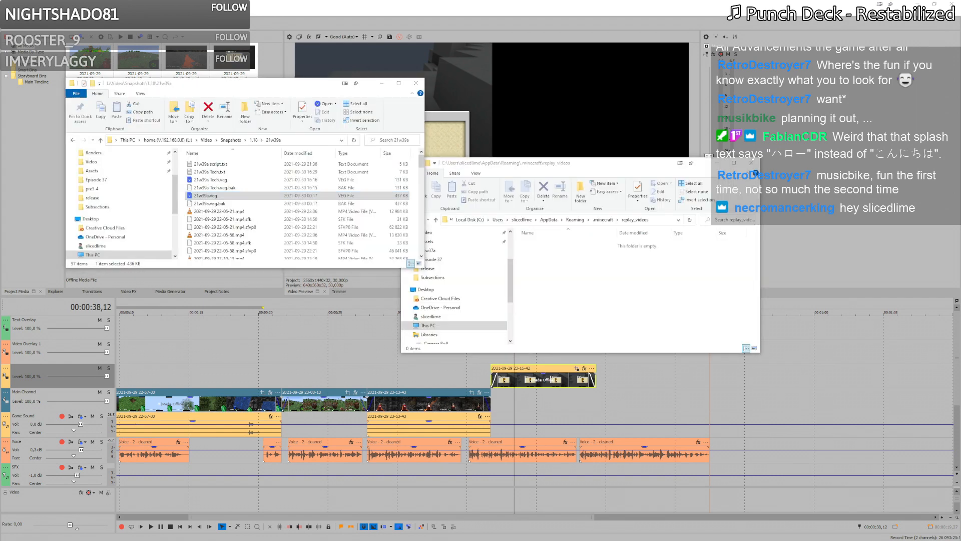
key(alt+Tab)
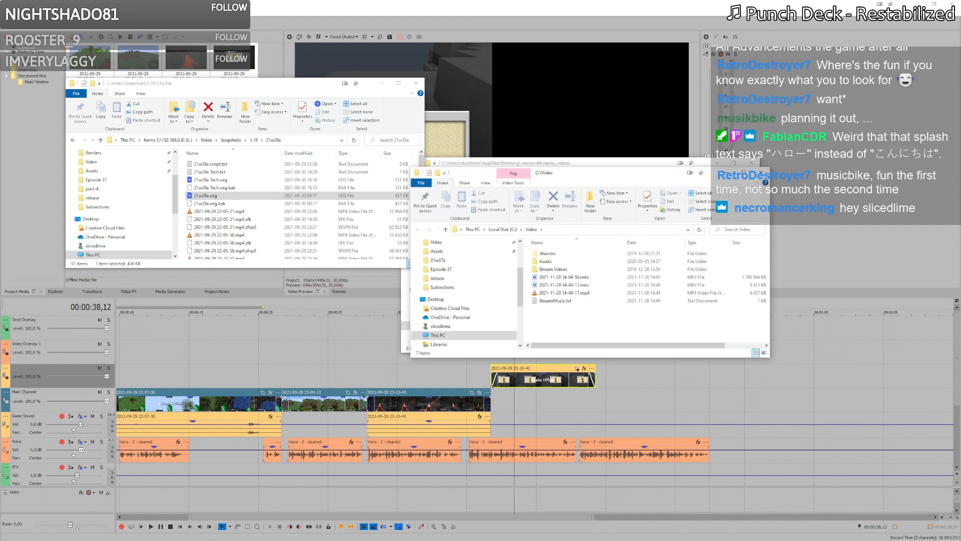
click(577, 286)
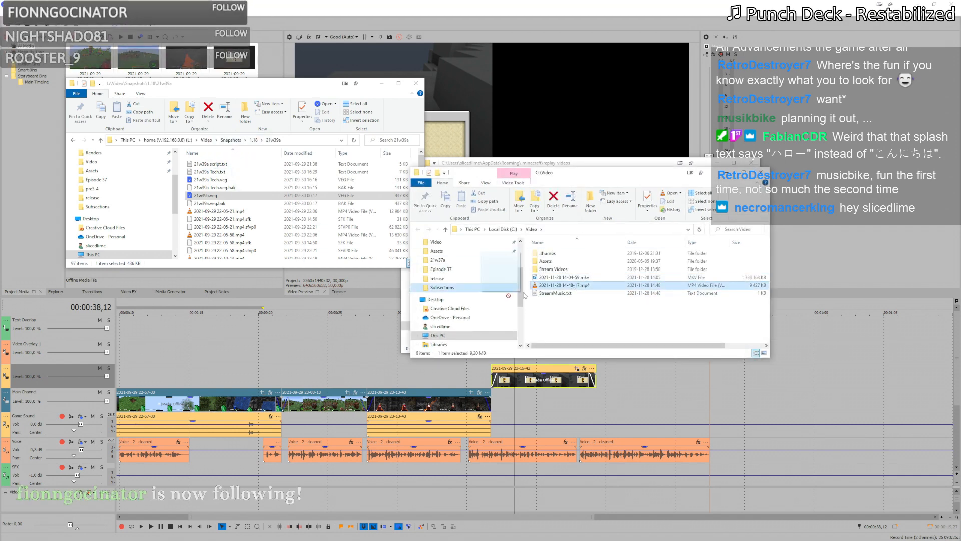
click(254, 140)
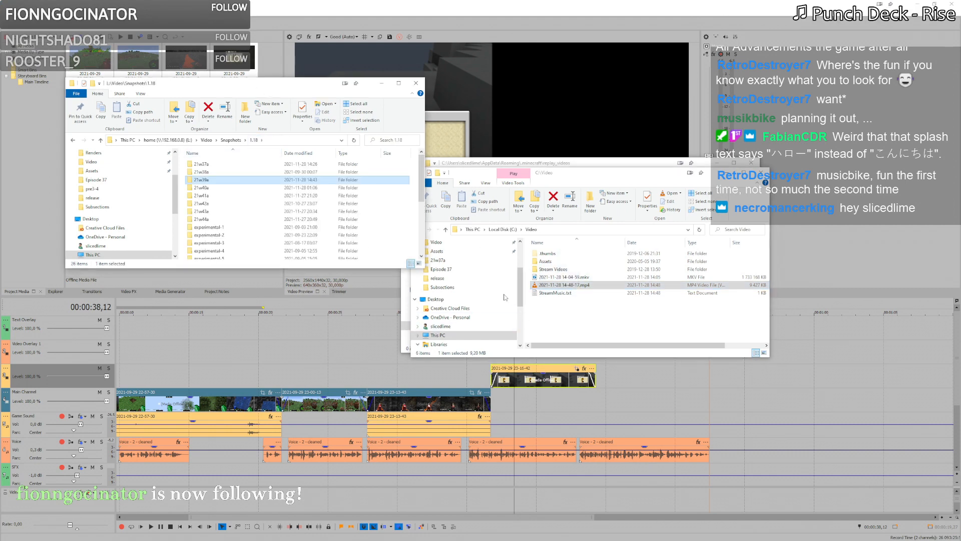
double_click(200, 246)
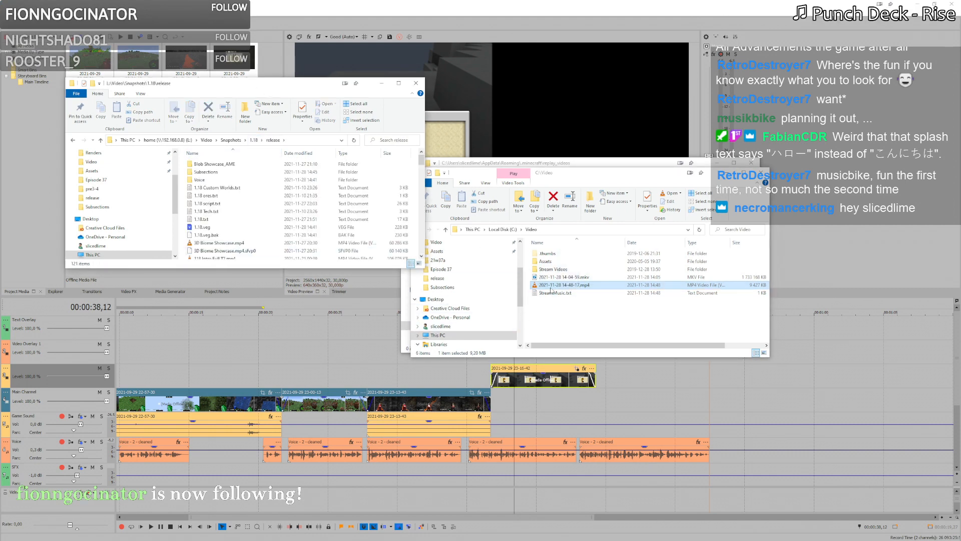
key(ctrl+v)
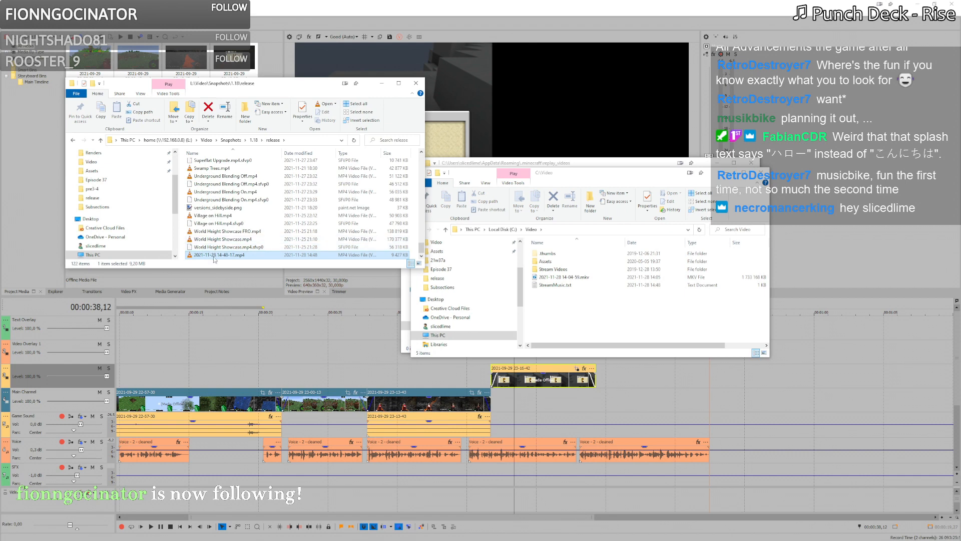
drag(211, 256, 533, 400)
click(355, 30)
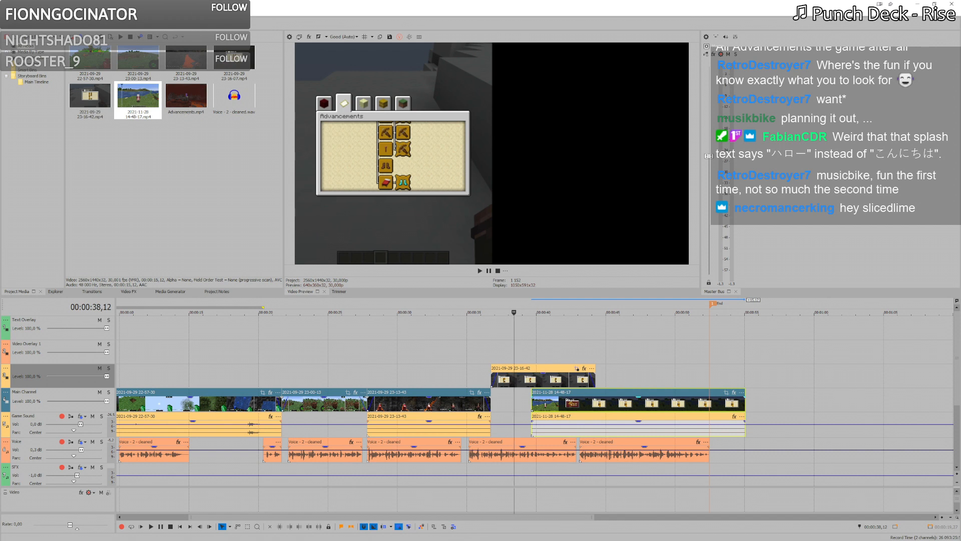
click(92, 37)
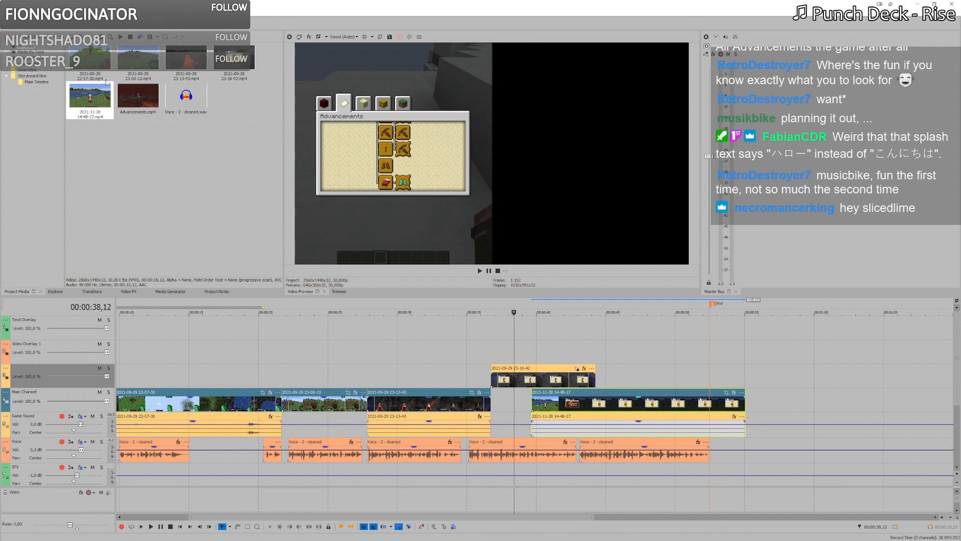
click(230, 65)
right_click(230, 64)
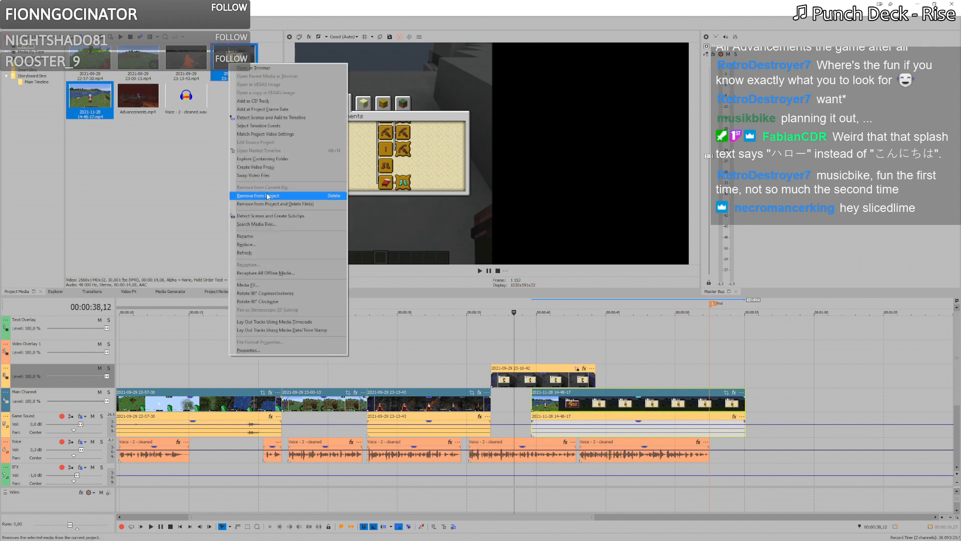
click(266, 167)
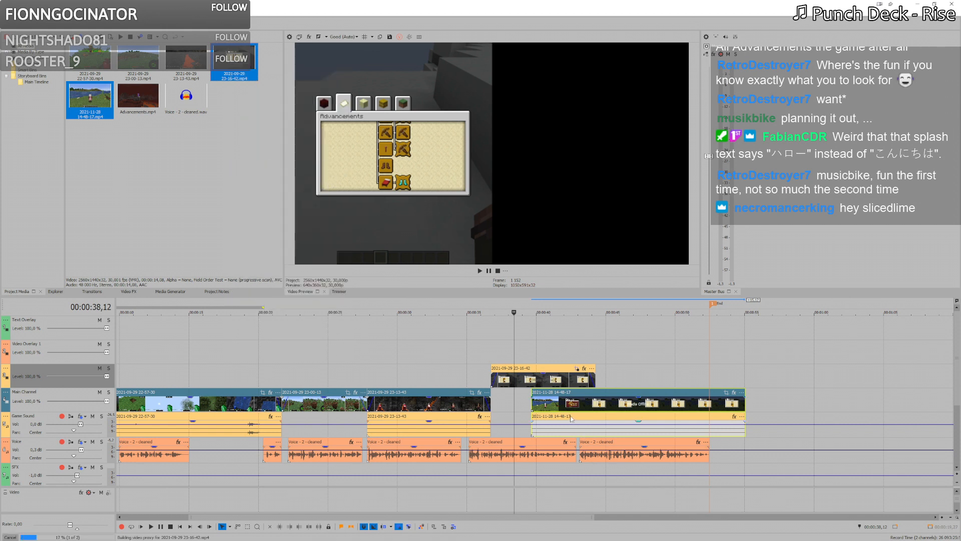
click(555, 403)
mouse_move(532, 402)
mouse_down()
mouse_move(648, 403)
mouse_move(517, 408)
mouse_up()
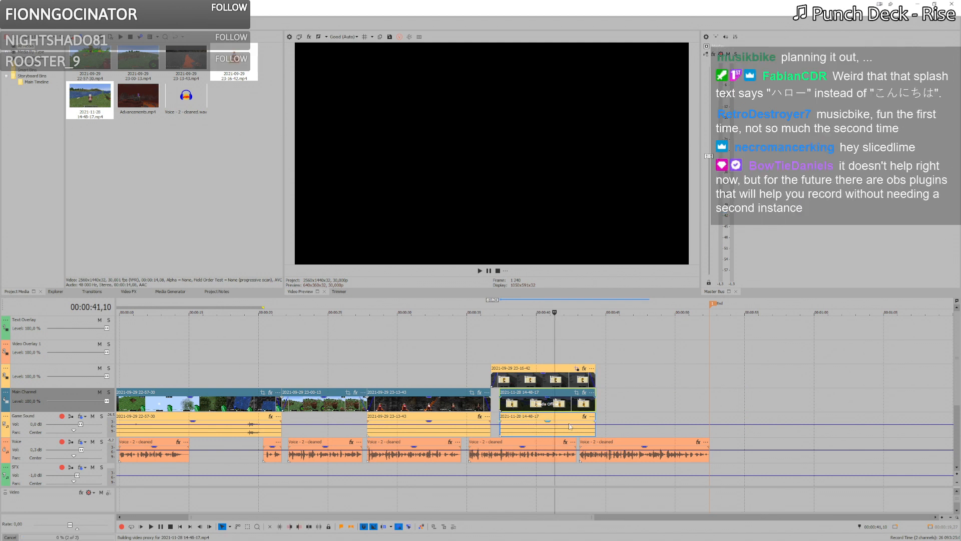
scroll(621, 396, up, 3)
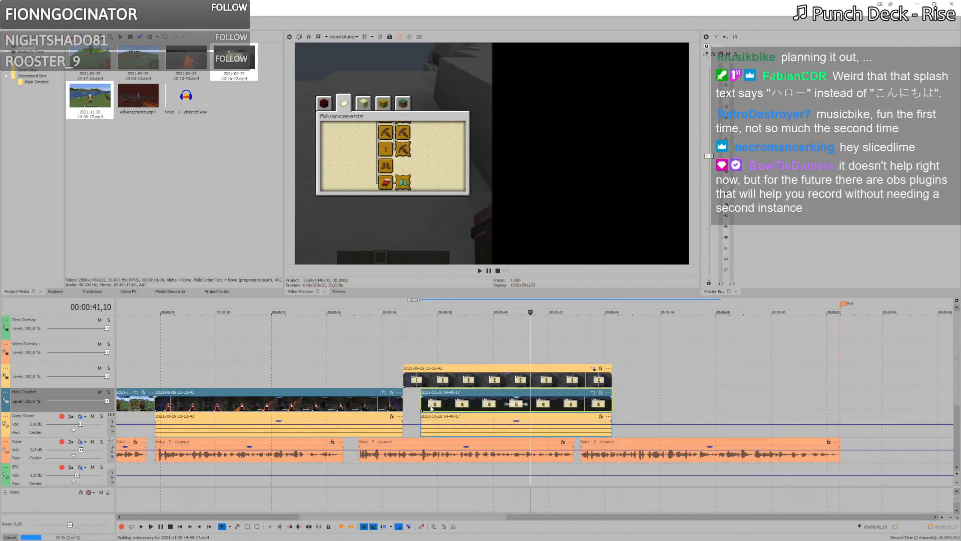
drag(420, 405, 404, 403)
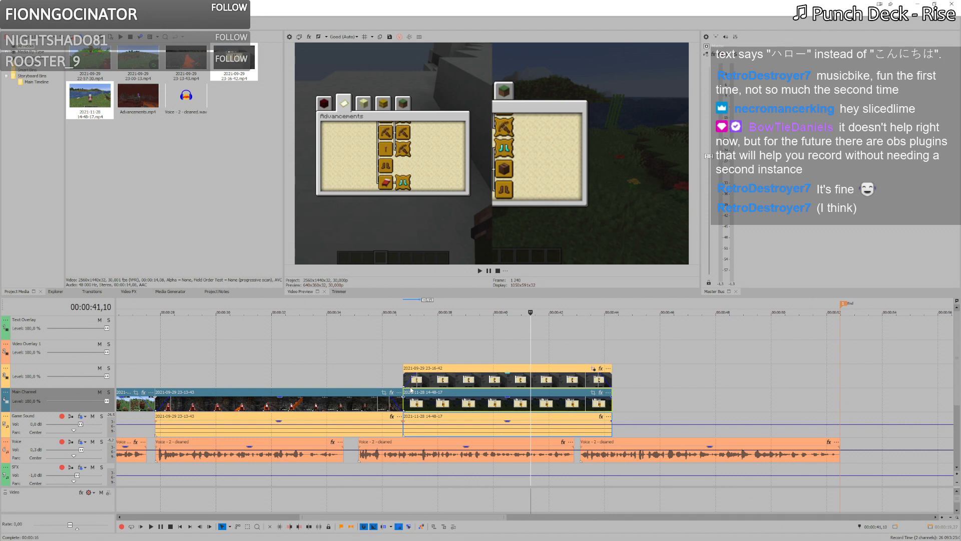
click(416, 408)
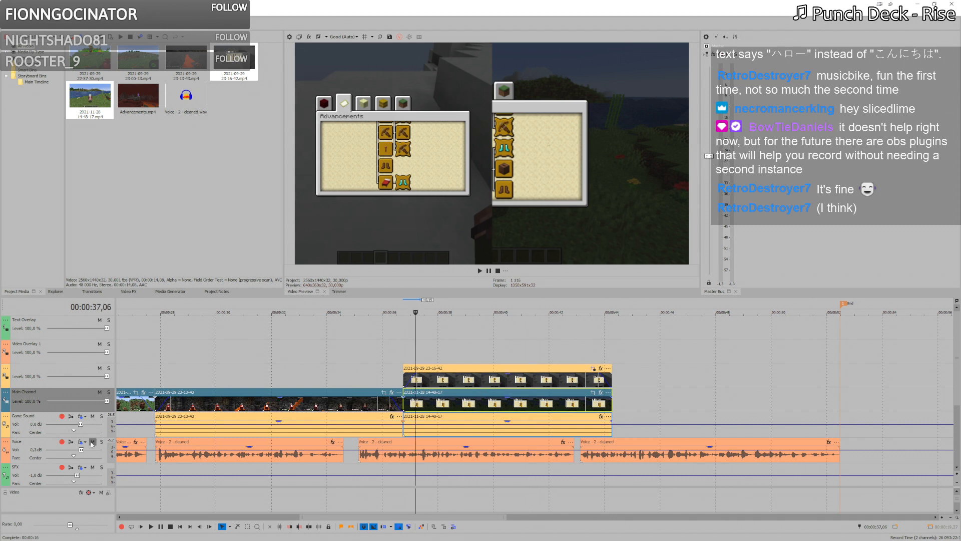
key(alt+Tab)
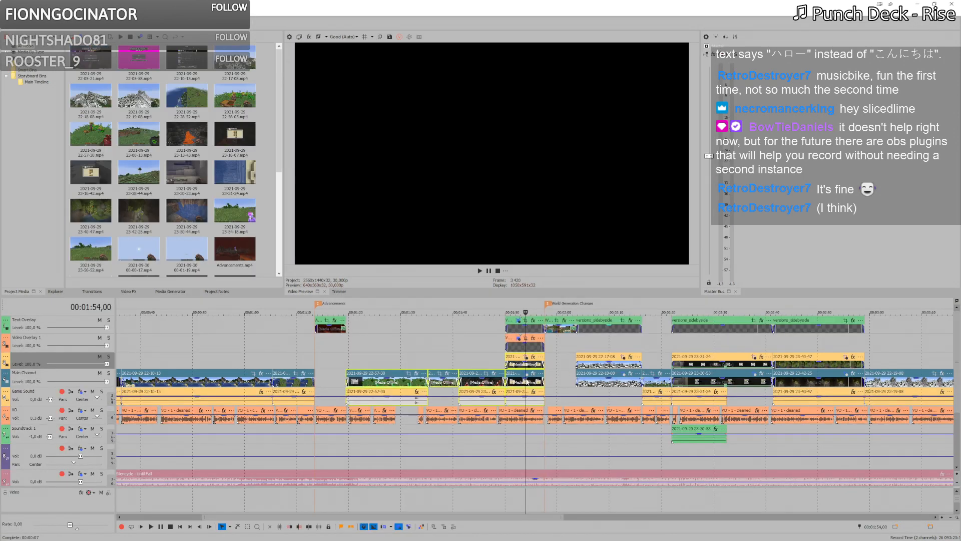
click(526, 381)
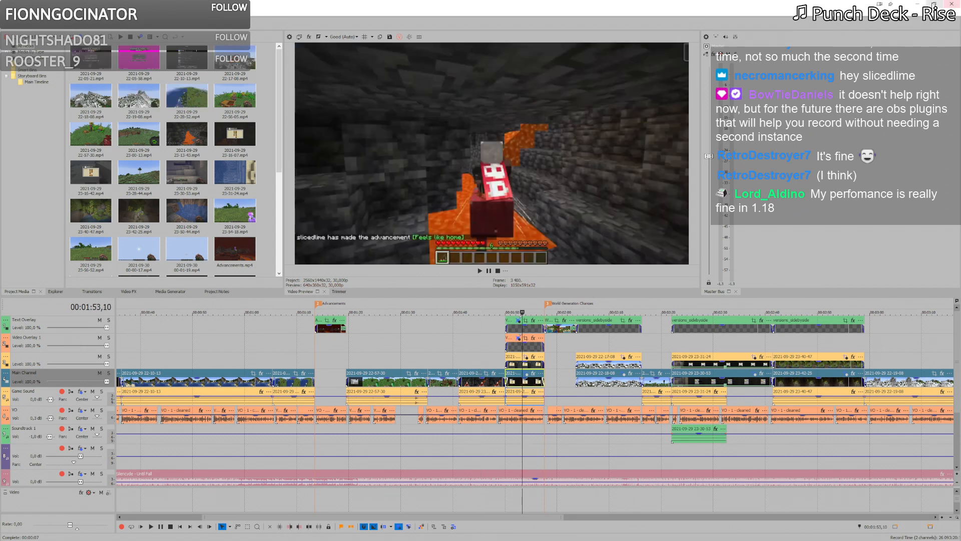
key(alt+Tab)
right_click(496, 401)
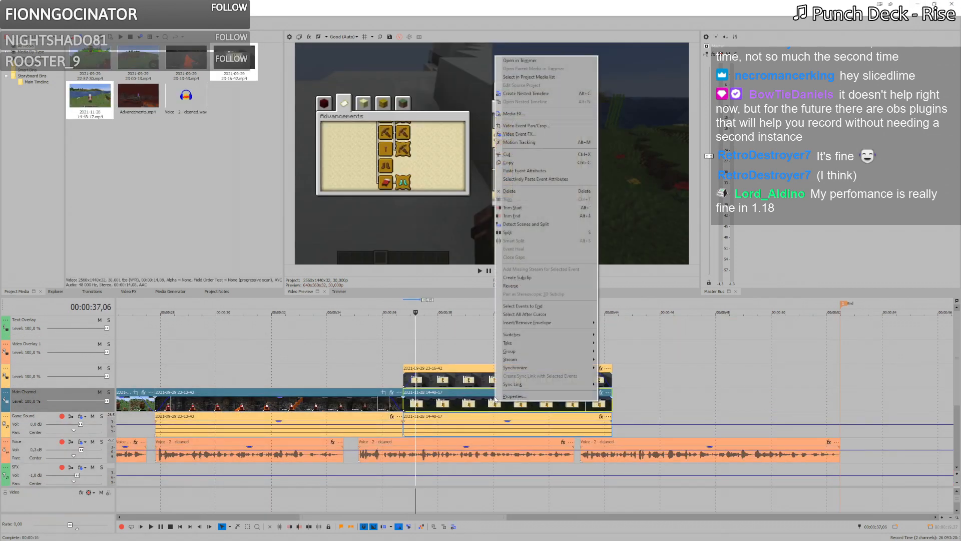
click(526, 171)
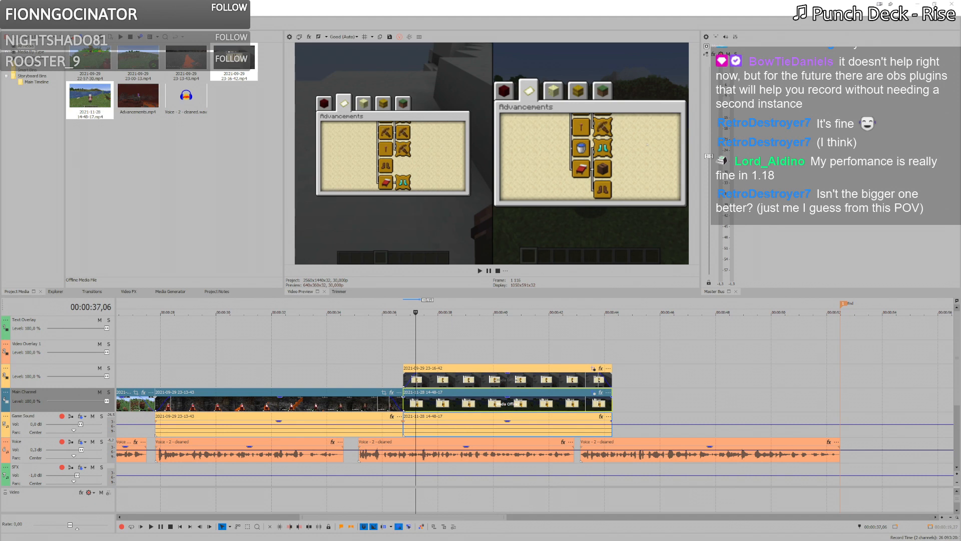
key(alt+Tab)
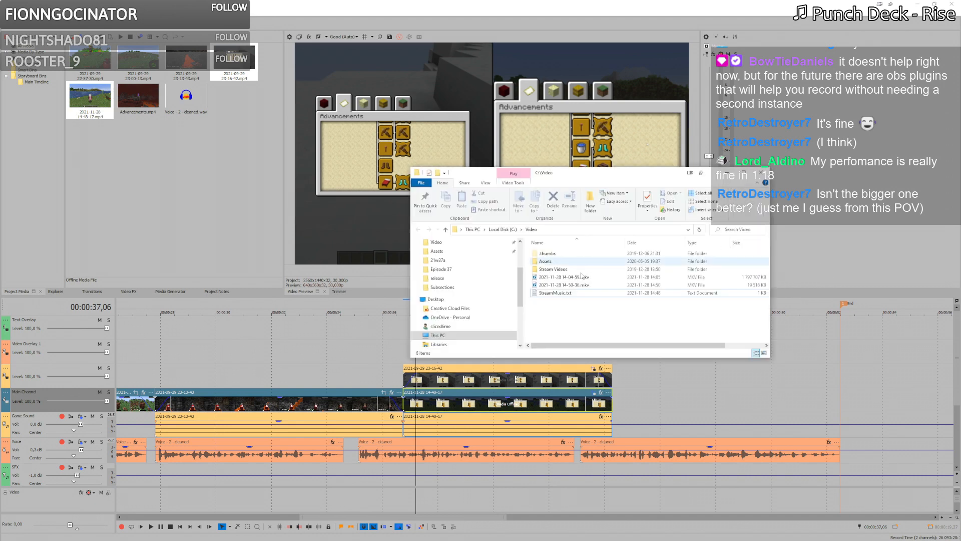
click(564, 284)
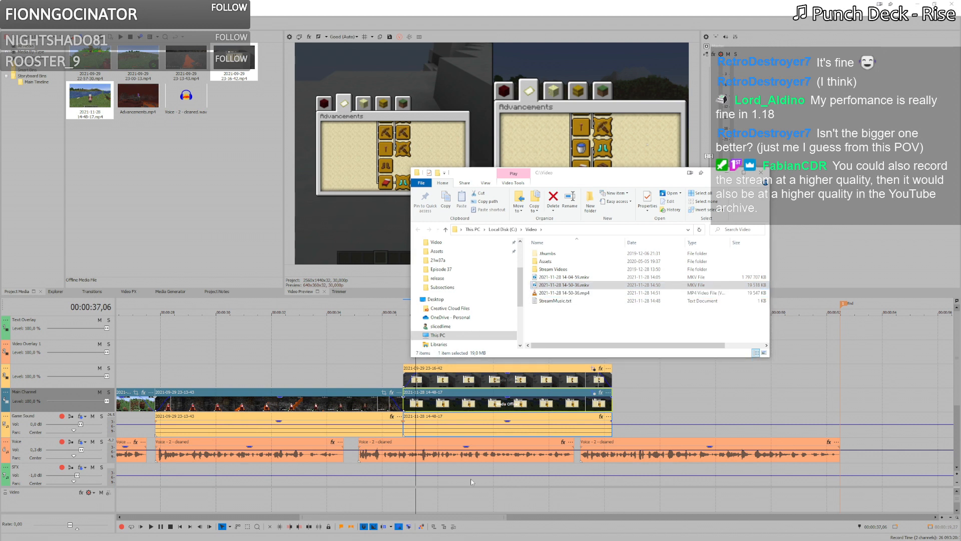
click(581, 285)
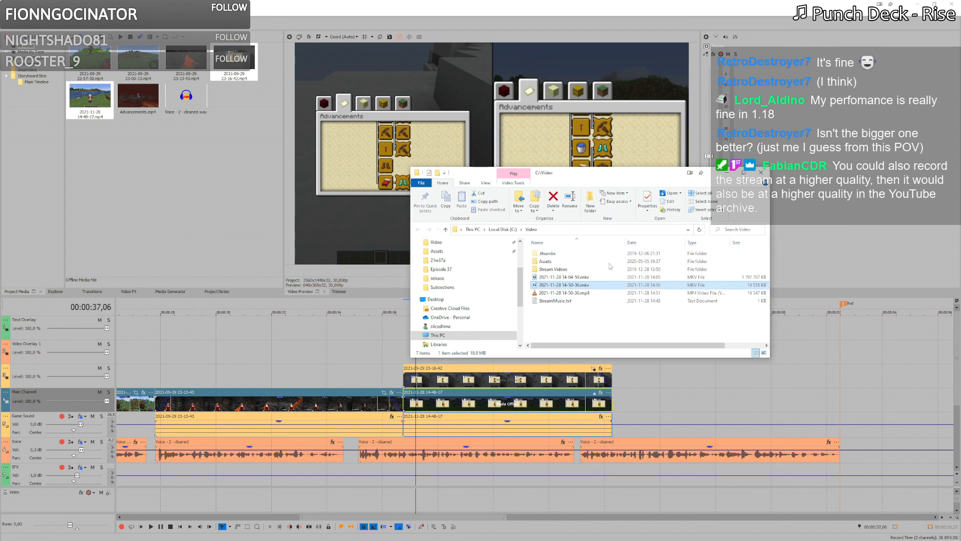
key(Delete)
click(582, 284)
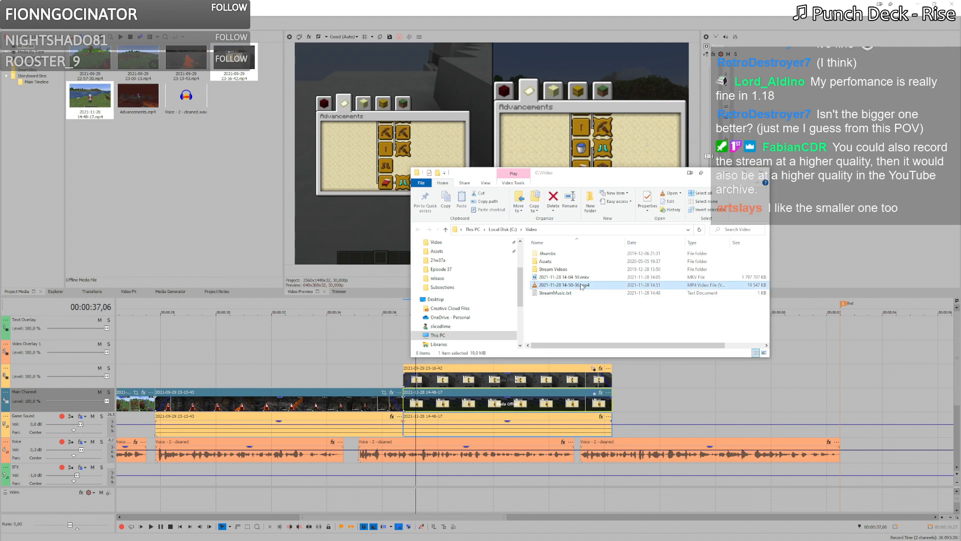
key(alt+Tab)
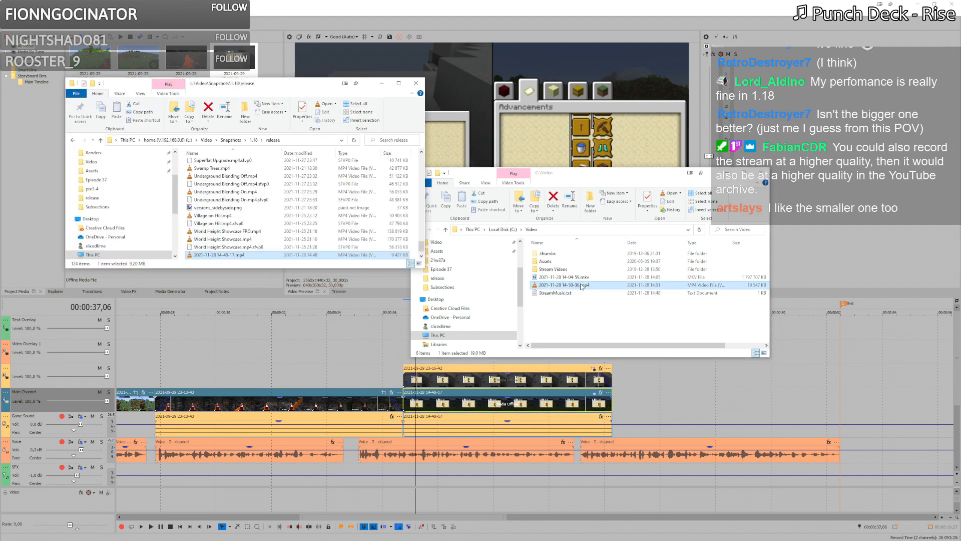
drag(581, 285, 258, 257)
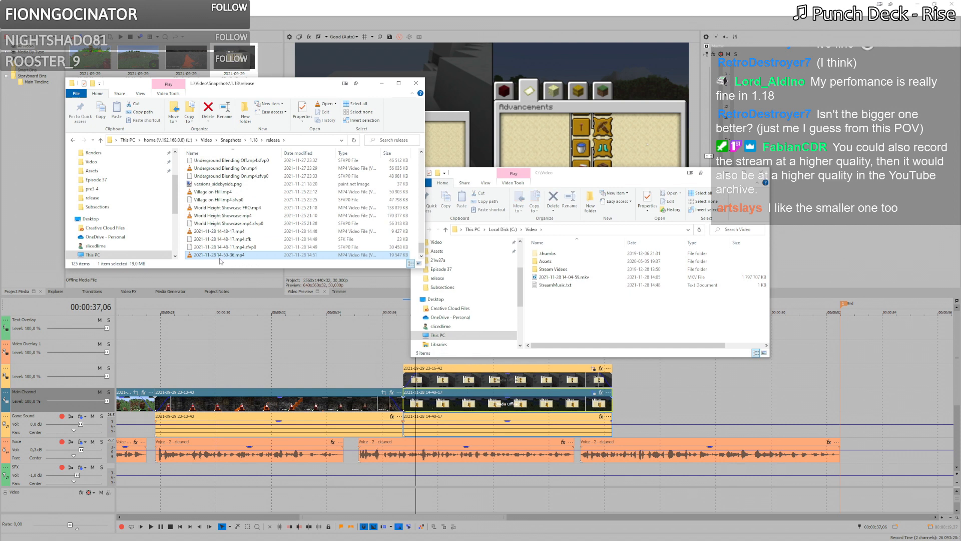
drag(222, 258, 640, 409)
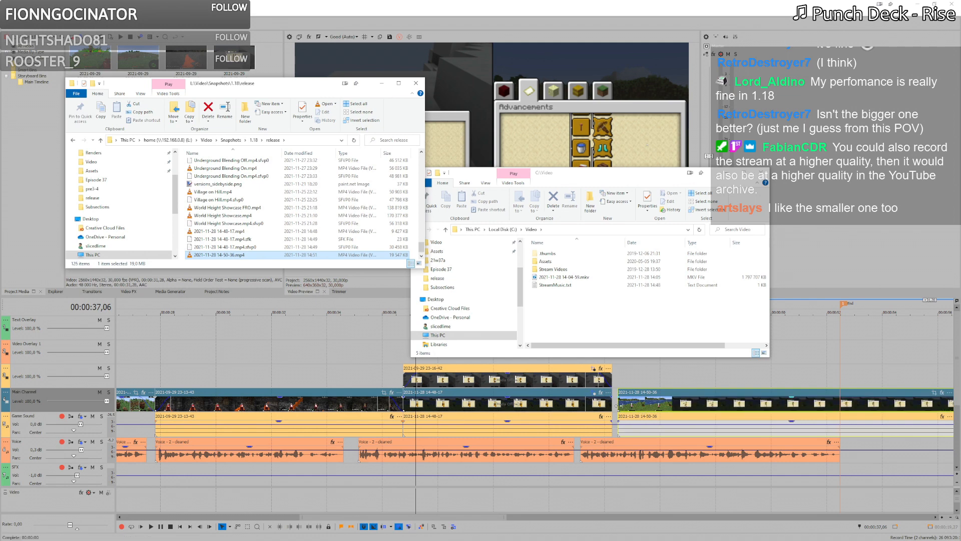
click(592, 407)
click(574, 403)
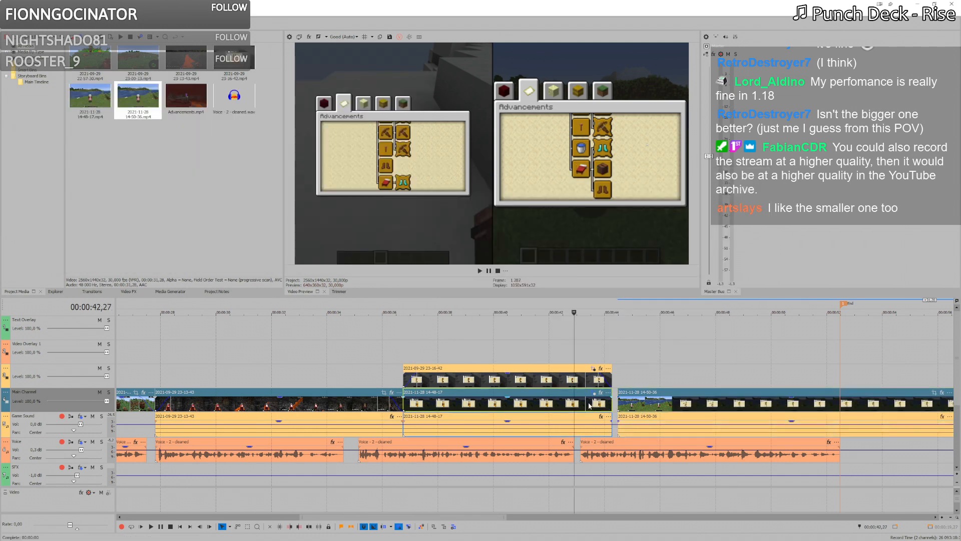
right_click(640, 405)
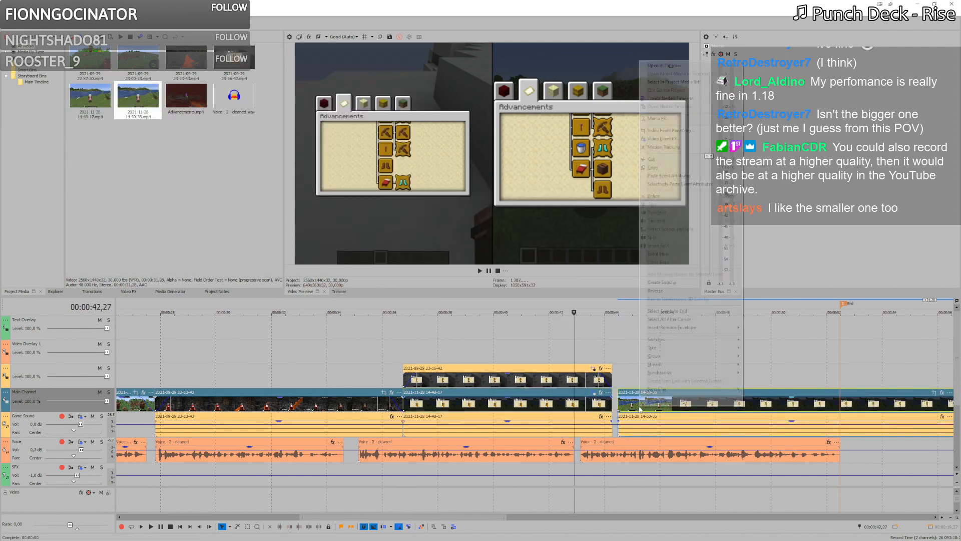
click(687, 175)
click(566, 406)
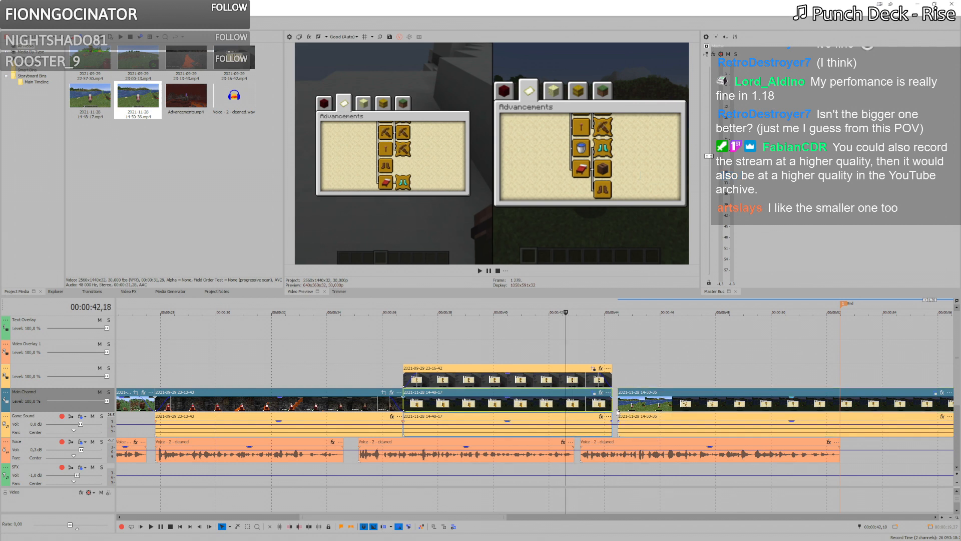
key(Delete)
drag(618, 409, 490, 404)
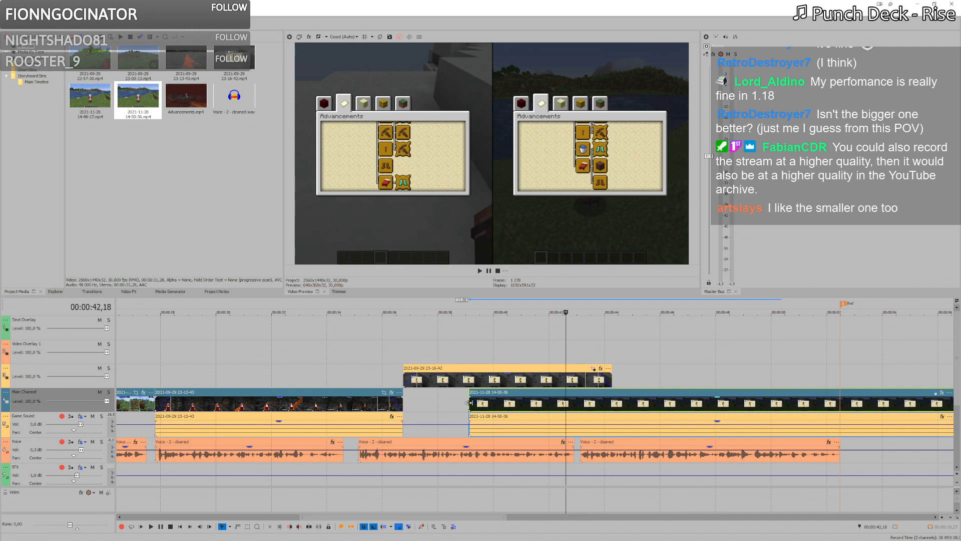
drag(469, 402, 430, 413)
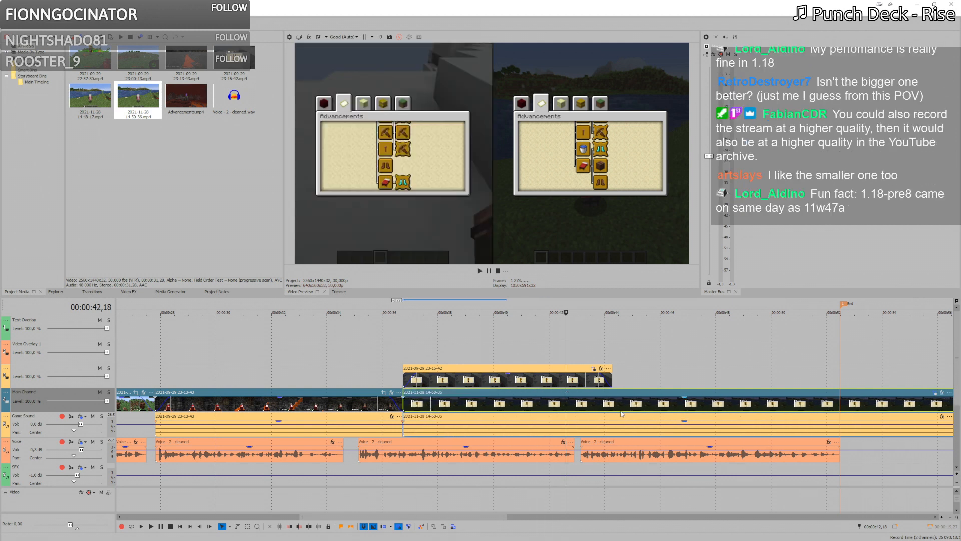
click(611, 407)
key(s)
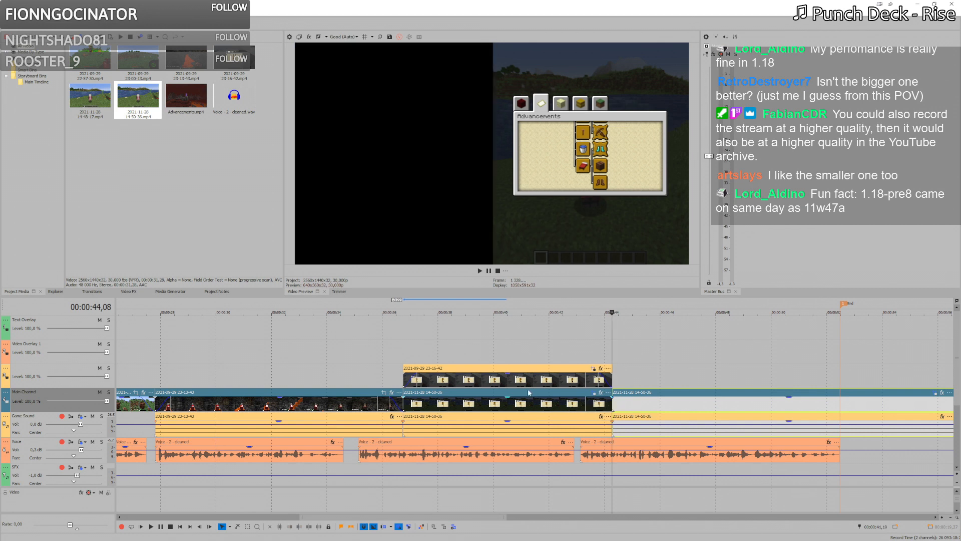
key(Delete)
Step: Select both stacked comparison clips and add a short fade-in to their start
click(539, 400)
ctrl+click(525, 381)
drag(416, 374, 415, 374)
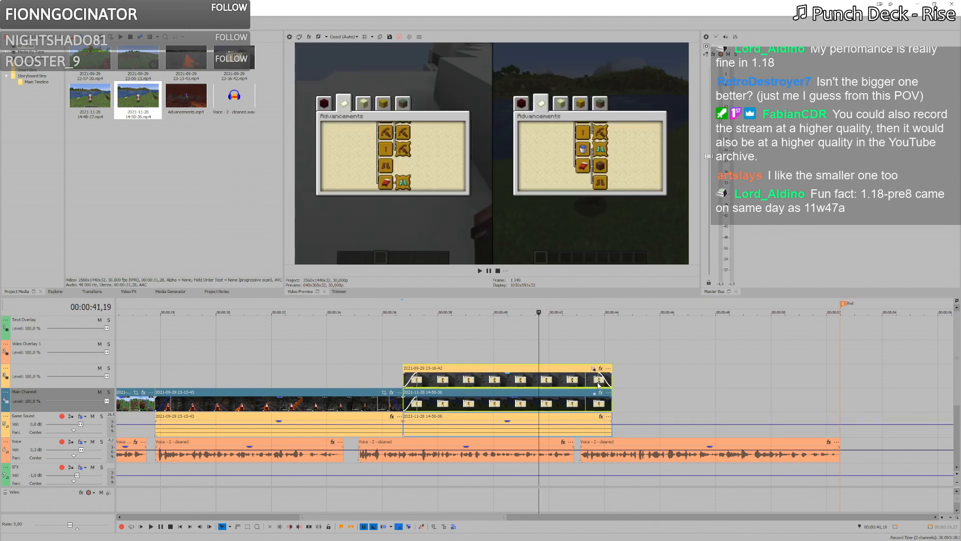
Step: Add versions_sidebyside.png from the release folder to Video Overlay 1 above the side-by-side advancements clips and play the section back
scroll(468, 380, down, 5)
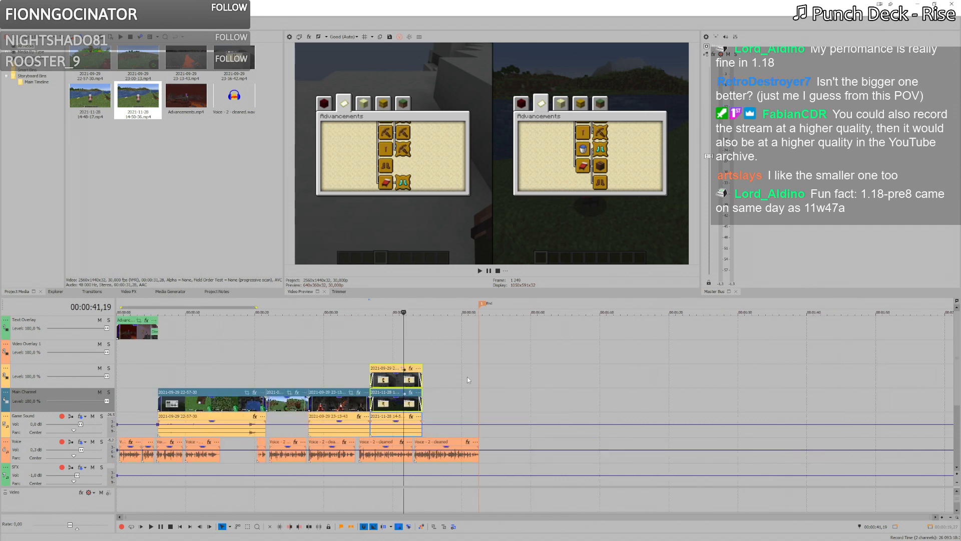
scroll(468, 380, up, 1)
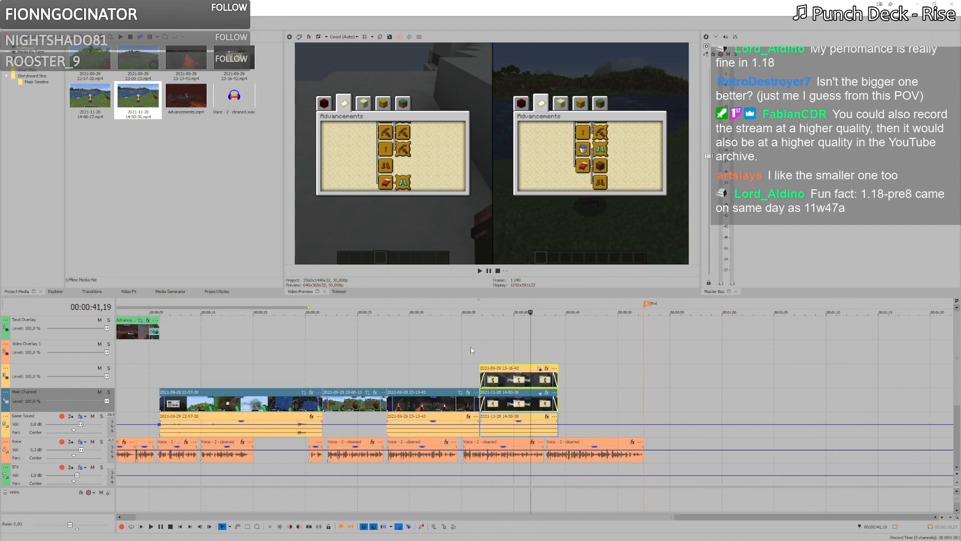
key(alt+Tab)
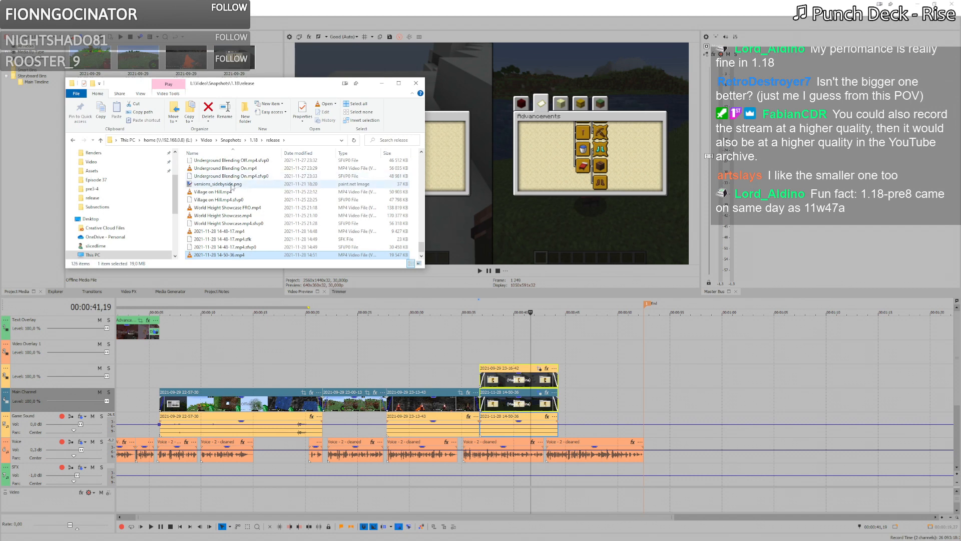
drag(232, 186, 530, 357)
click(496, 327)
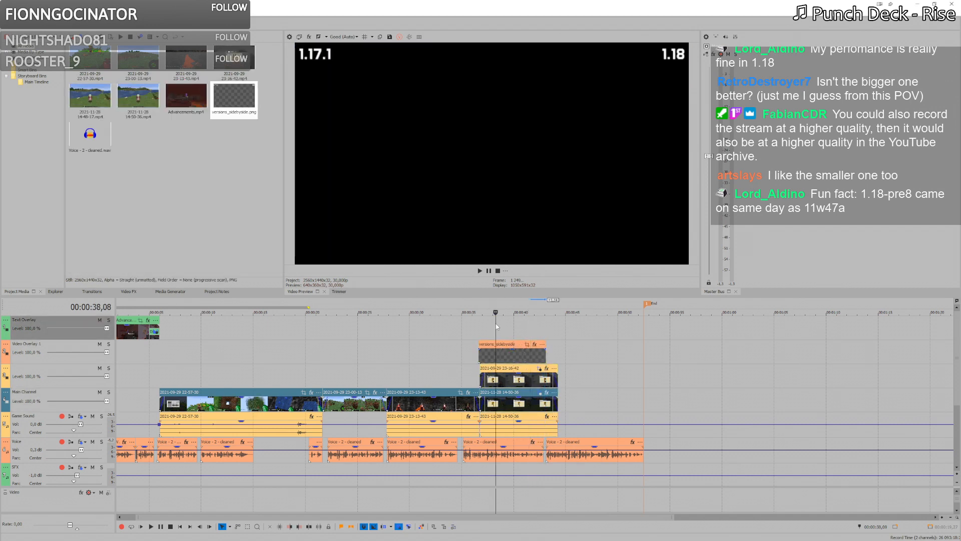
key(space)
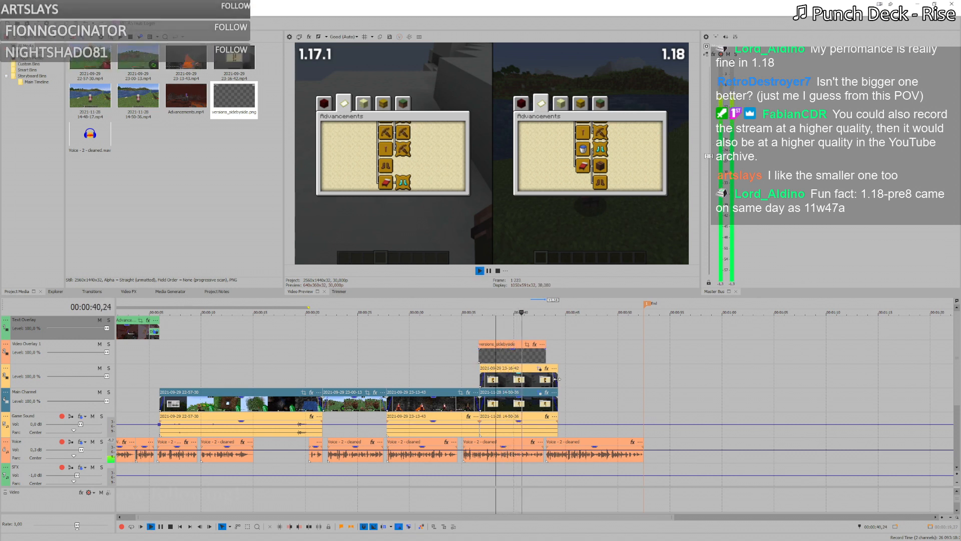
Step: Trim the side-by-side advancements clips to end with the version label overlay, and give the clips and overlay short fades in and out
drag(557, 379, 546, 397)
shift+click(521, 357)
key(space)
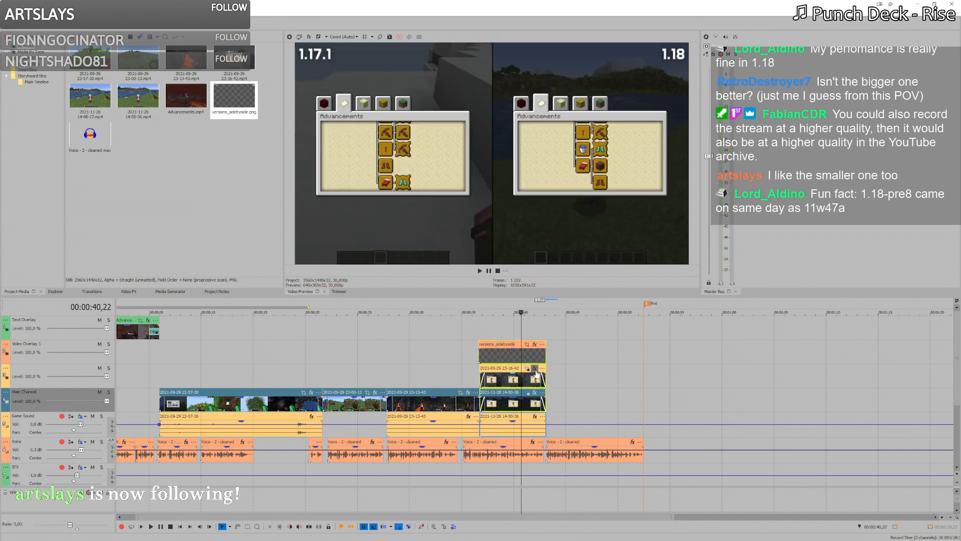
scroll(536, 373, up, 3)
drag(594, 369, 585, 369)
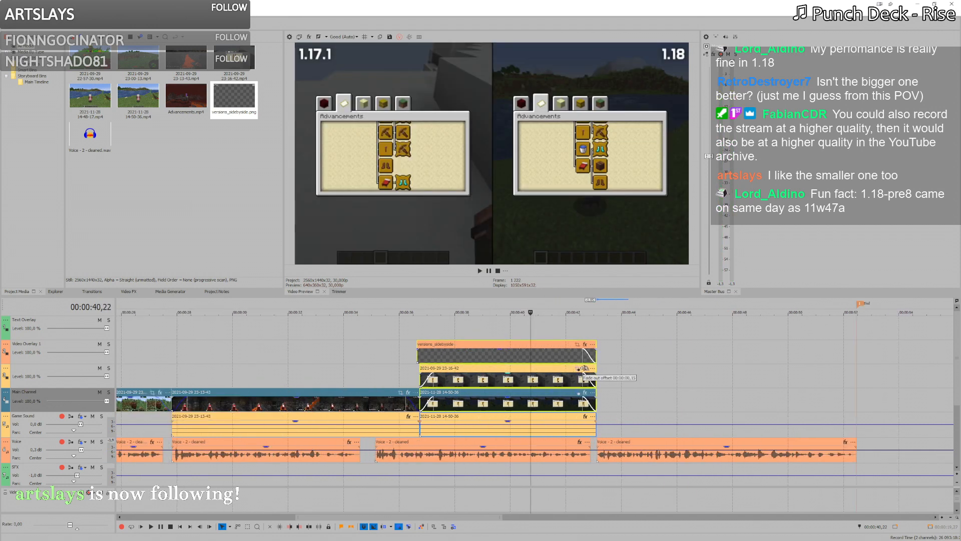
drag(420, 369, 432, 369)
click(431, 329)
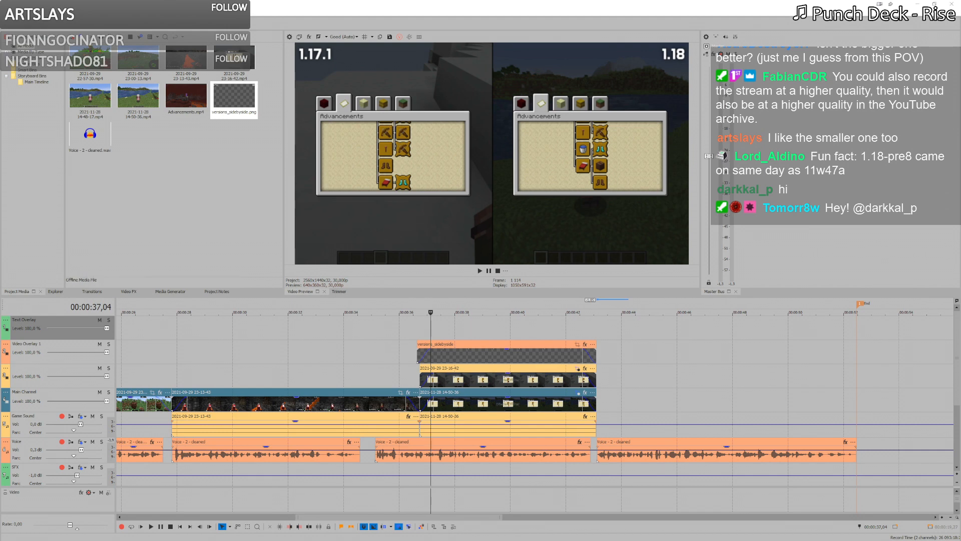
Step: Look up which snapshot holds the "Adventuring Time" footage in the text notes and switch to the second VEGAS project window
key(alt+Tab)
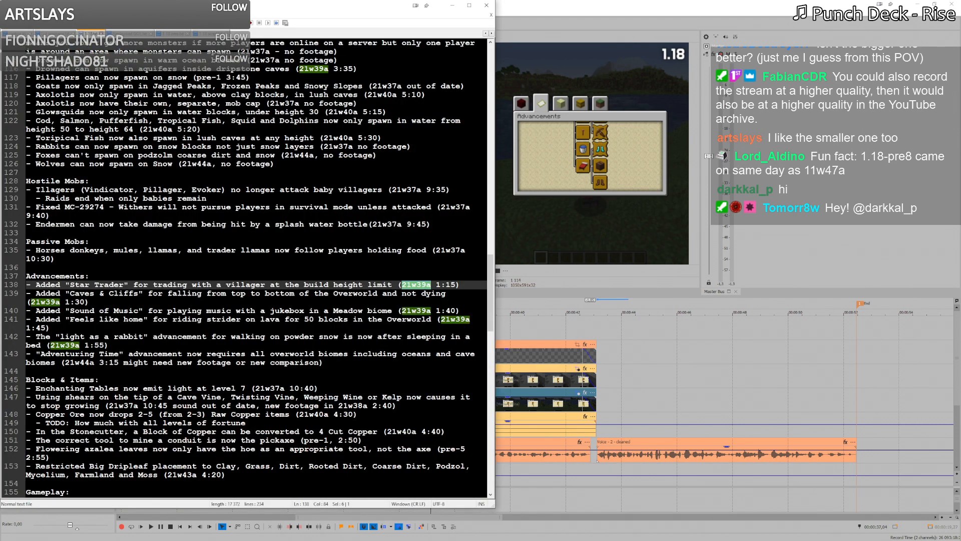
double_click(80, 363)
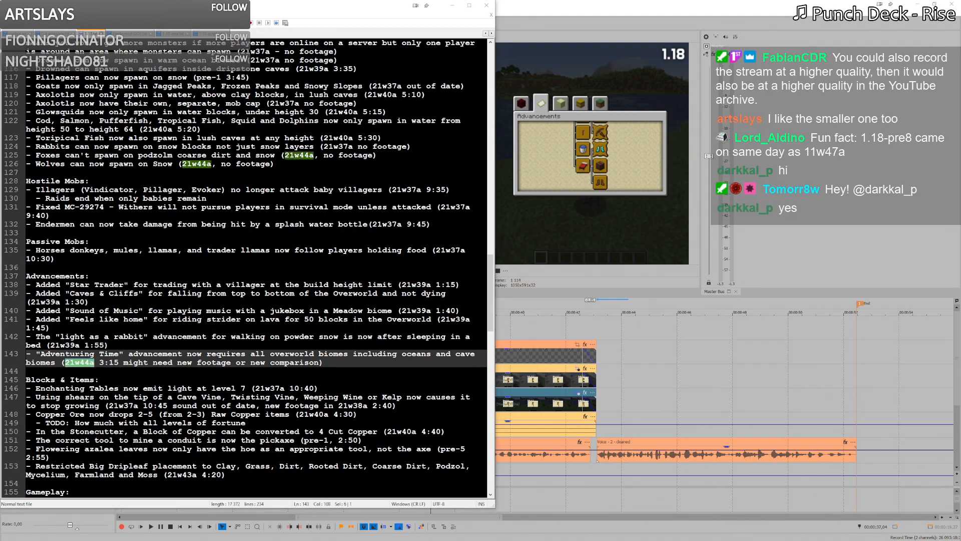
key(alt+Tab)
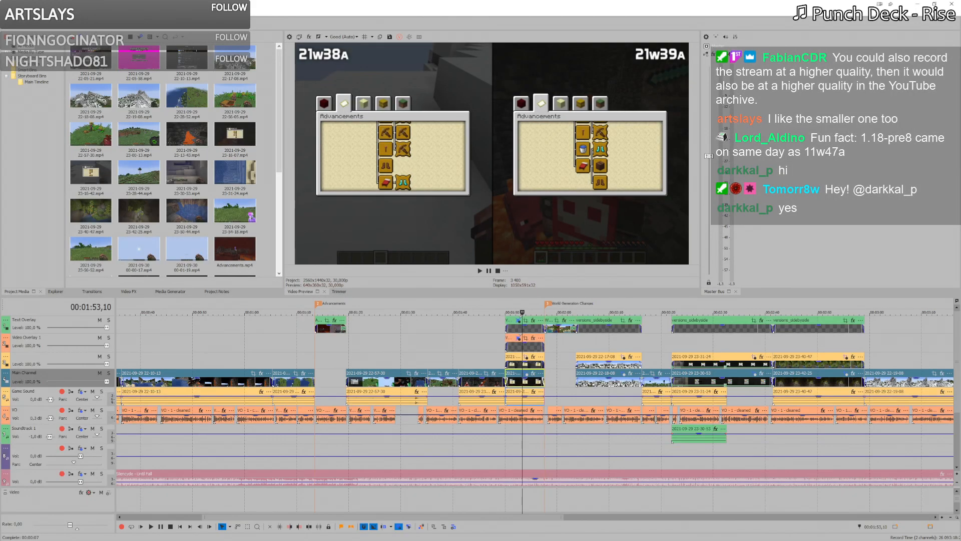
Step: Open the project 21w44a.veg from the 1.18 snapshots folder 21w44a
key(ctrl+o)
scroll(353, 267, down, 5)
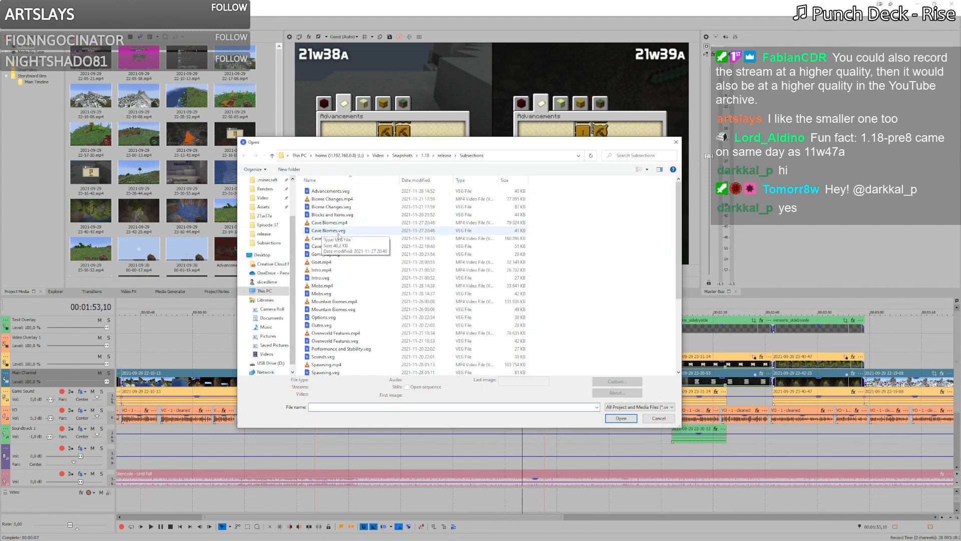
scroll(354, 267, up, 5)
click(424, 157)
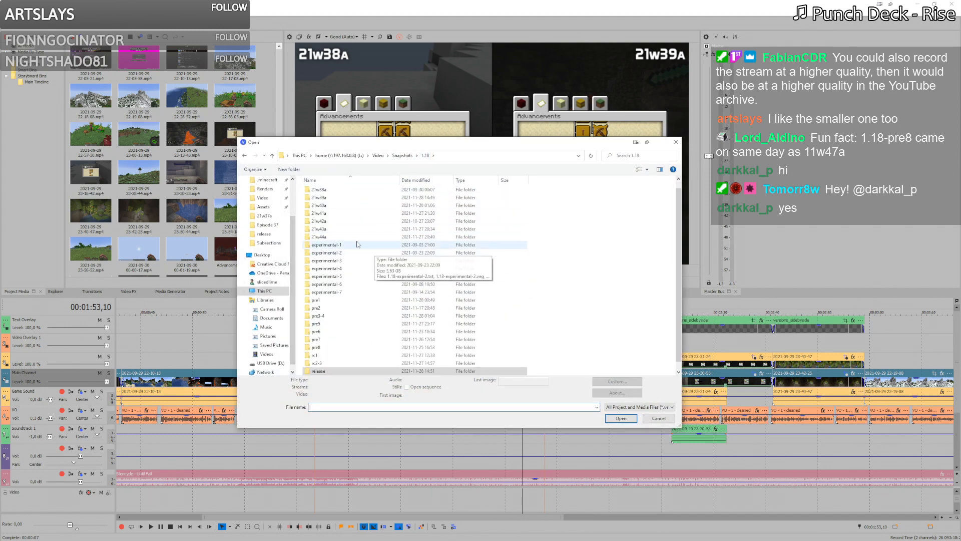
double_click(330, 237)
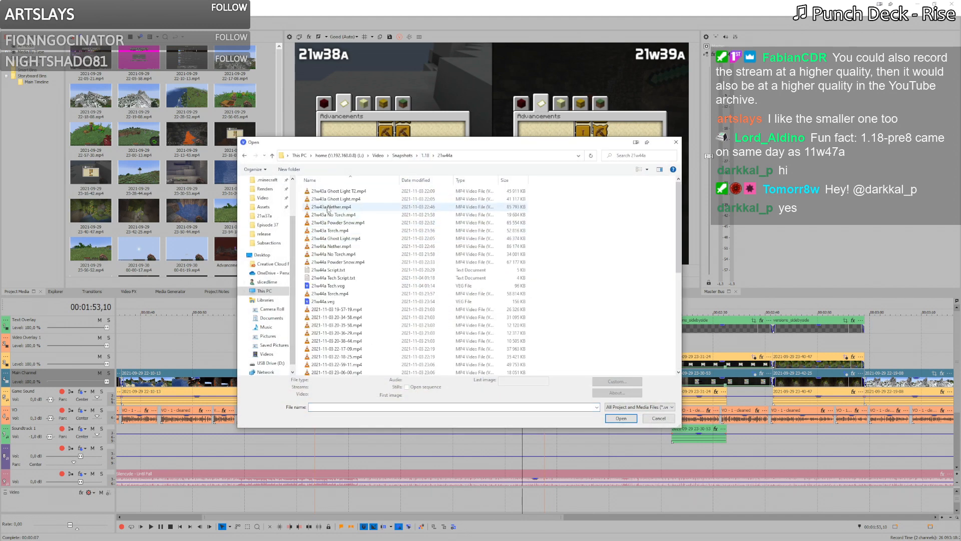
double_click(320, 302)
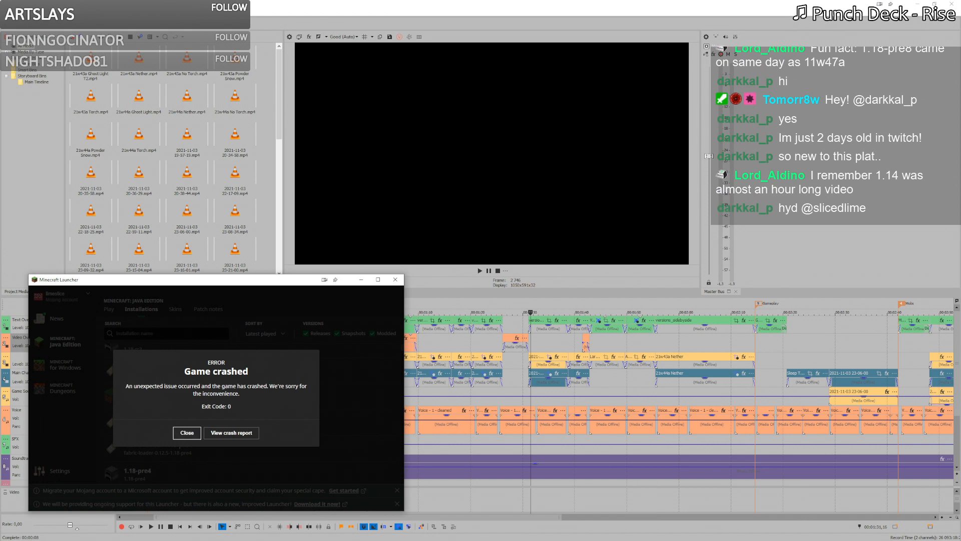
Step: Dismiss the game crash error and minimize the Minecraft Launcher
click(231, 432)
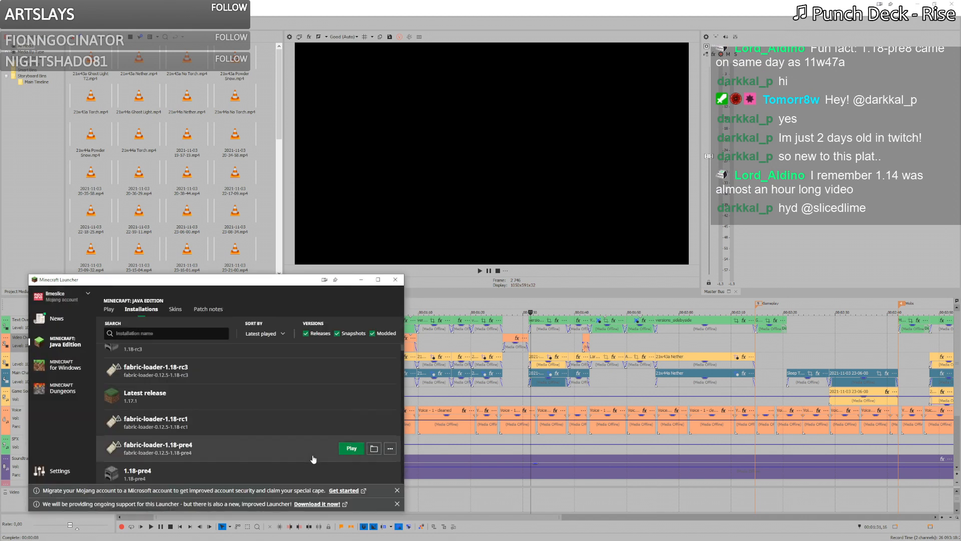
click(361, 279)
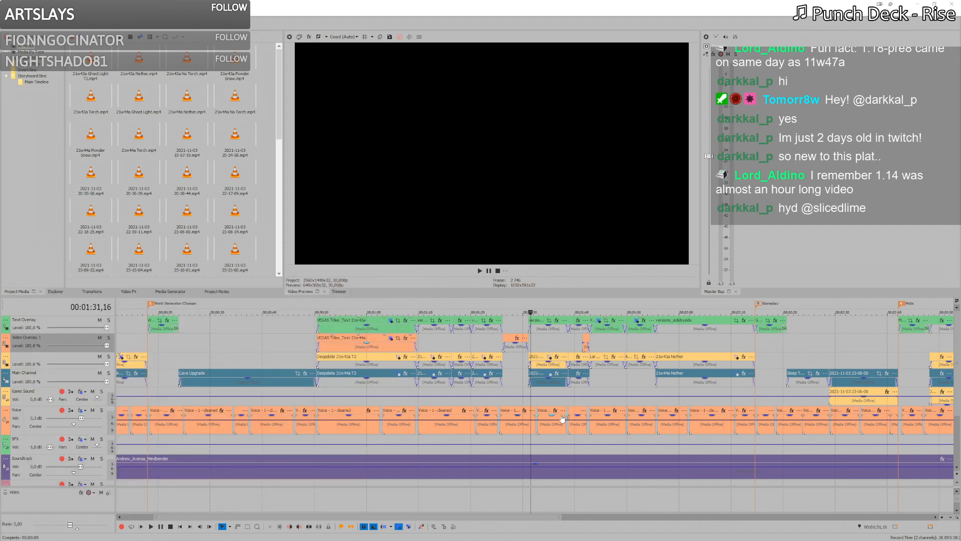
Step: Look over the 21w44a timeline and mark the footage timestamp of the "Adventuring Time" line in the text notes
scroll(497, 404, down, 2)
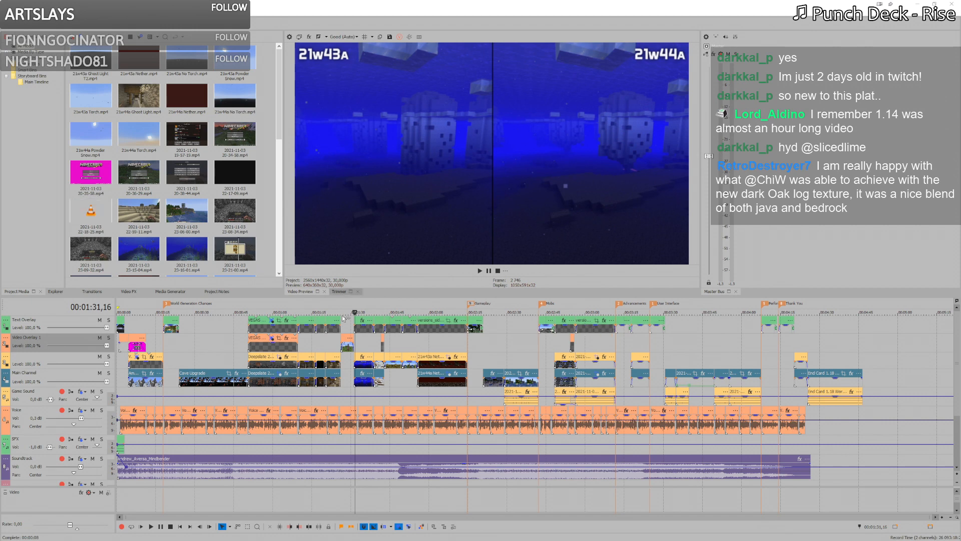
scroll(386, 354, up, 2)
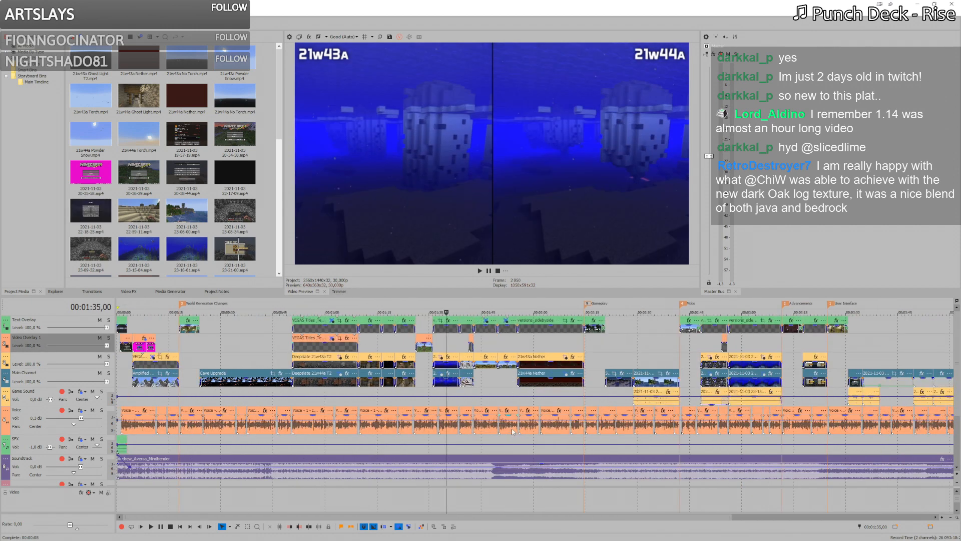
scroll(513, 432, down, 2)
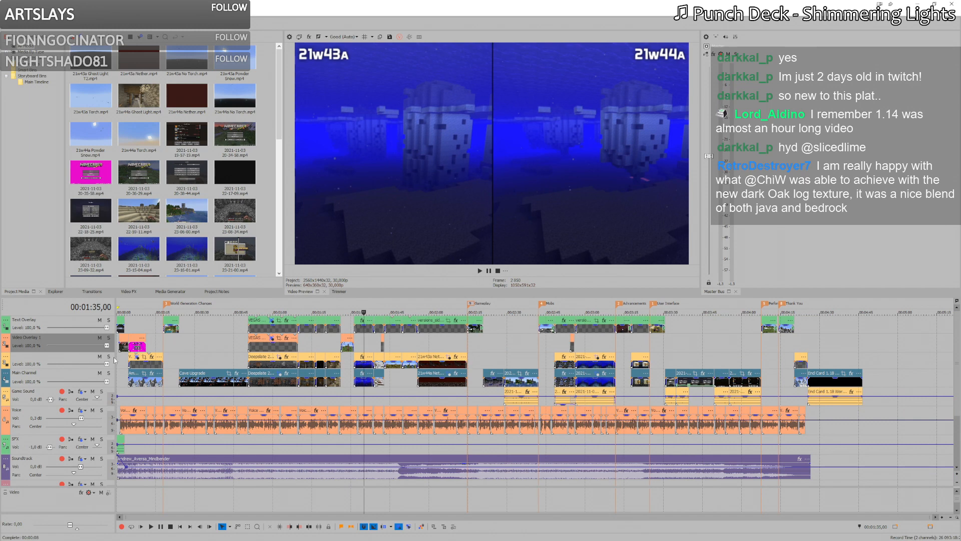
key(alt+Tab)
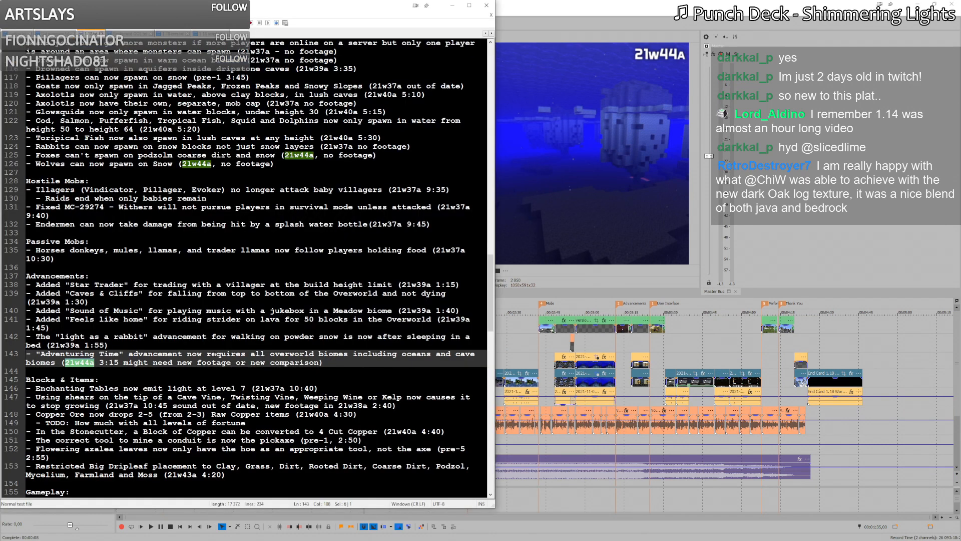
key(Right)
key(Right)
key(shift+Right)
key(shift+Right)
key(shift+Right)
key(shift+Right)
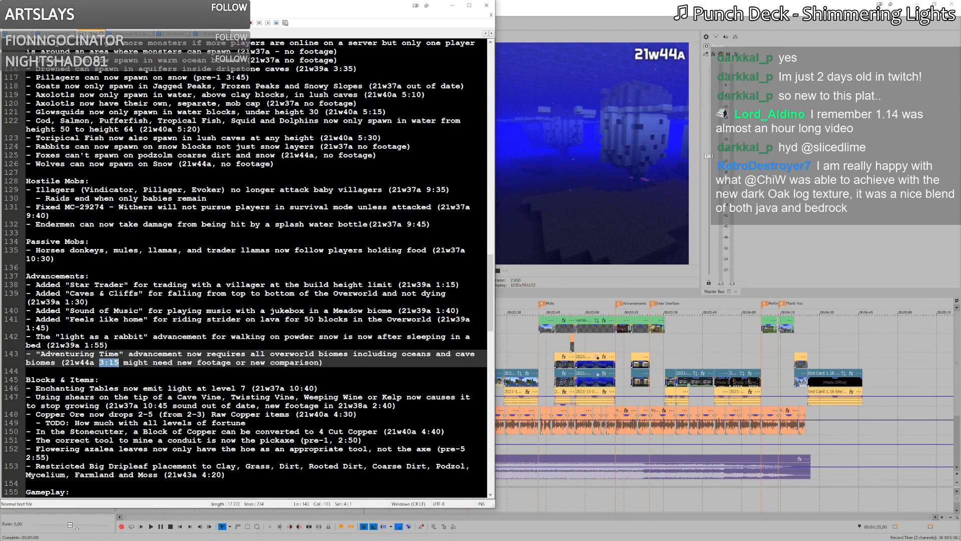
click(542, 33)
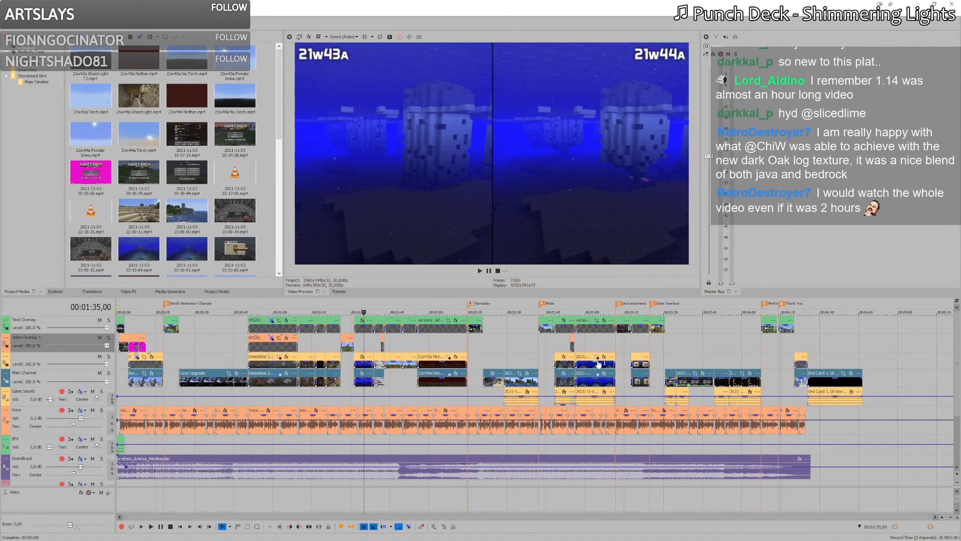
click(635, 374)
click(639, 383)
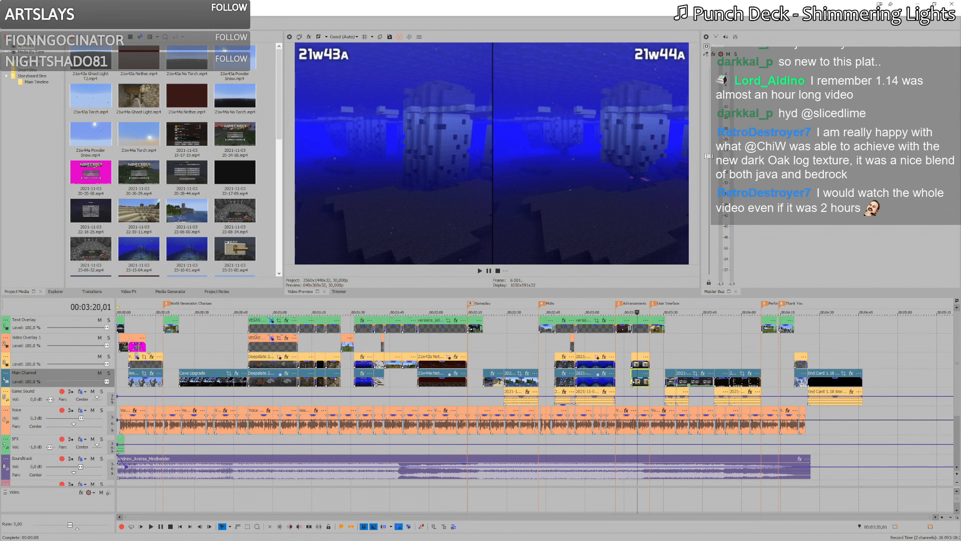
scroll(638, 385, up, 4)
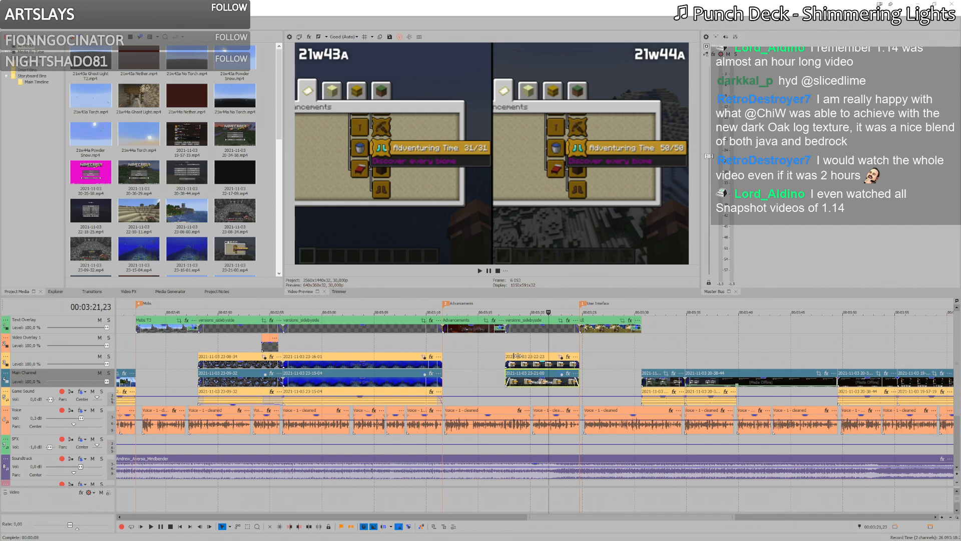
key(alt+Tab)
click(622, 400)
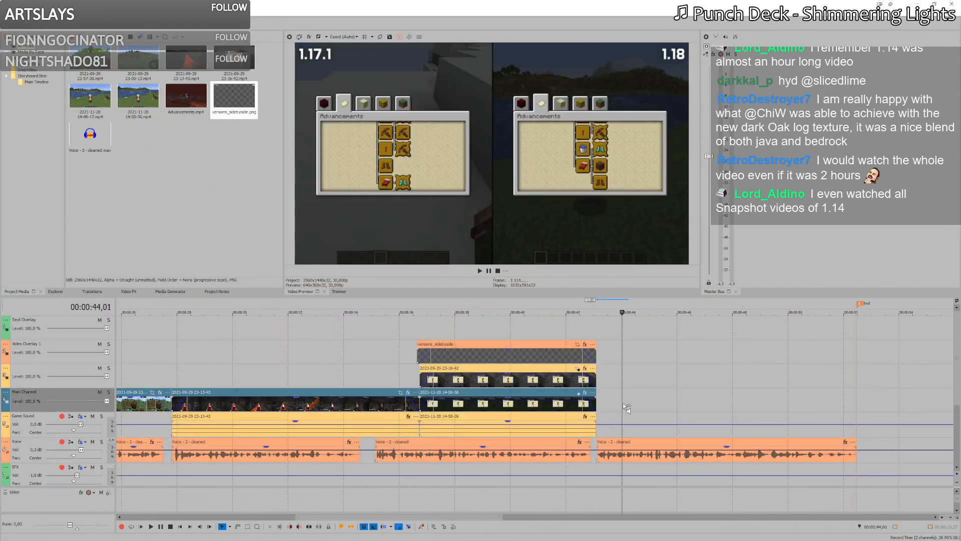
key(ctrl+v)
drag(654, 406, 629, 404)
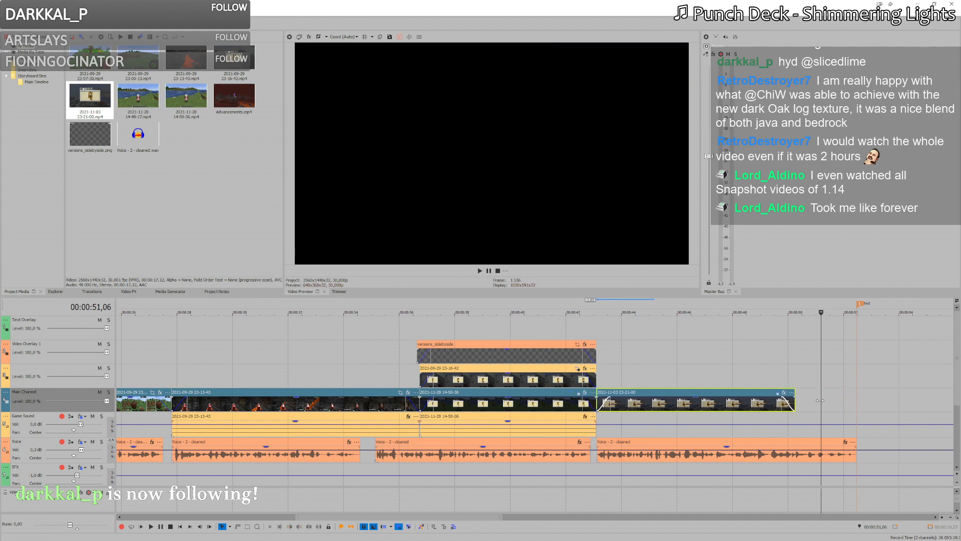
drag(814, 405, 859, 406)
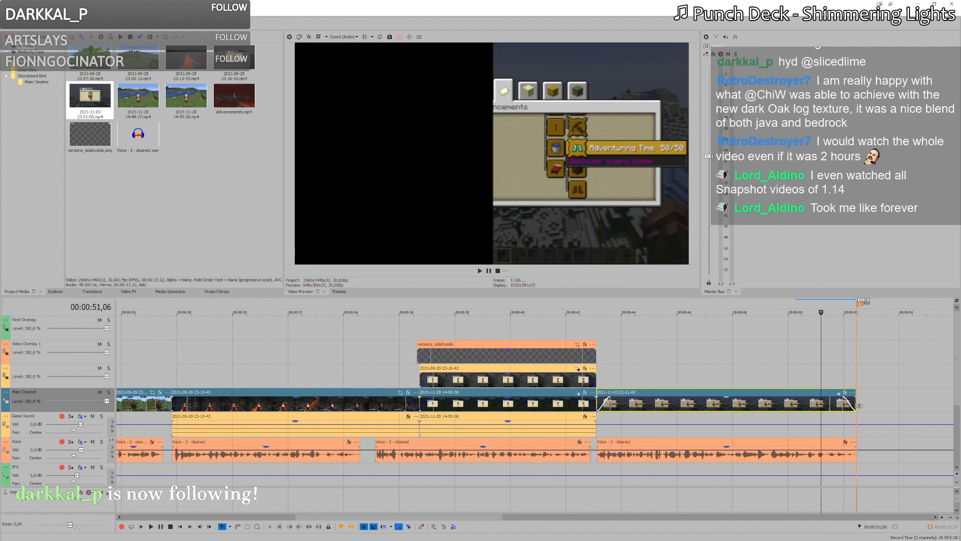
click(762, 377)
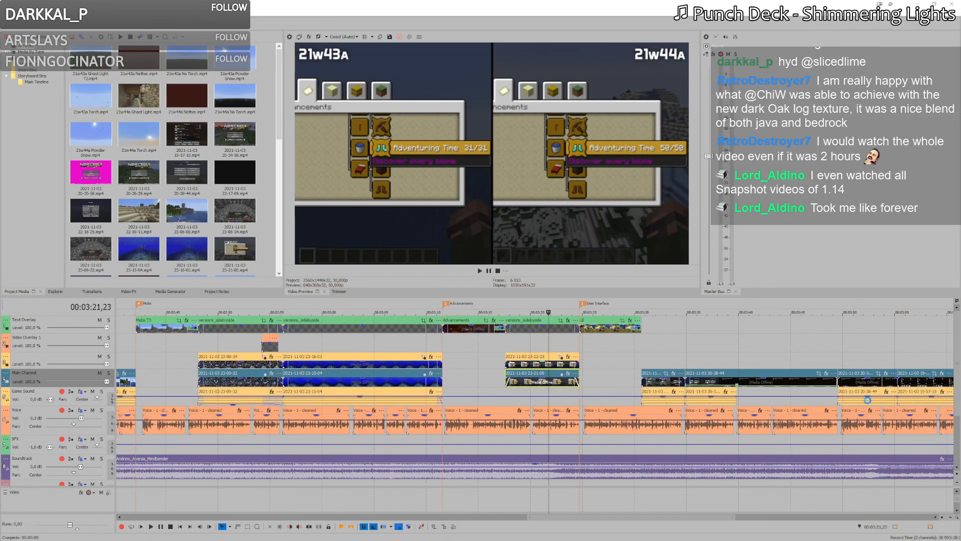
click(530, 362)
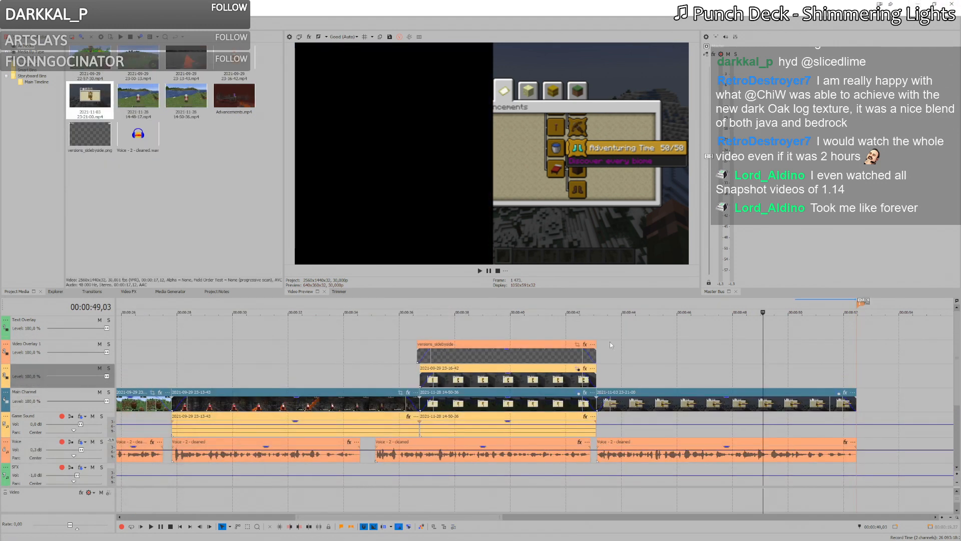
key(ctrl+v)
drag(659, 379, 695, 378)
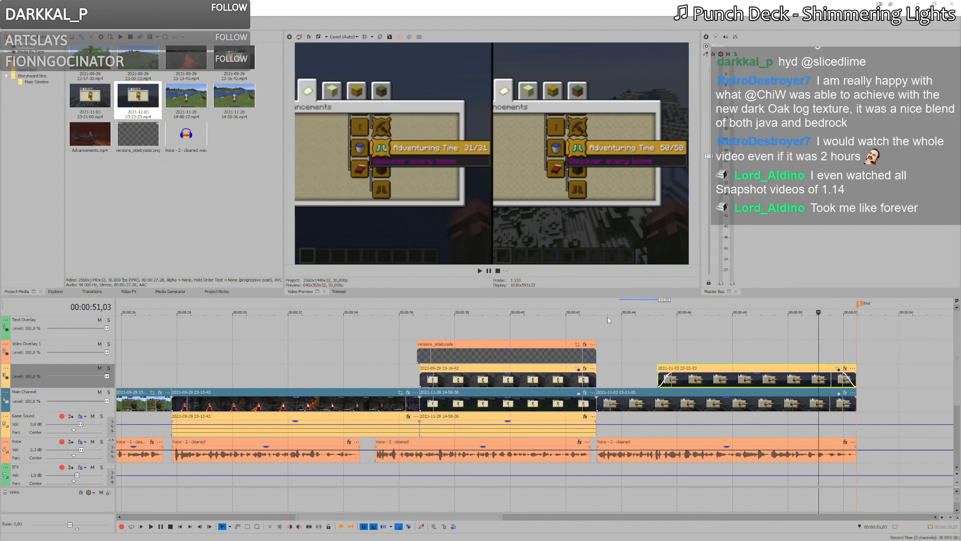
Step: Look through the Minecraft Launcher's installations and check the settings of the Latest release installation without changing them
key(alt+Tab)
key(alt+Tab)
key(alt+Tab)
mouse_move(349, 371)
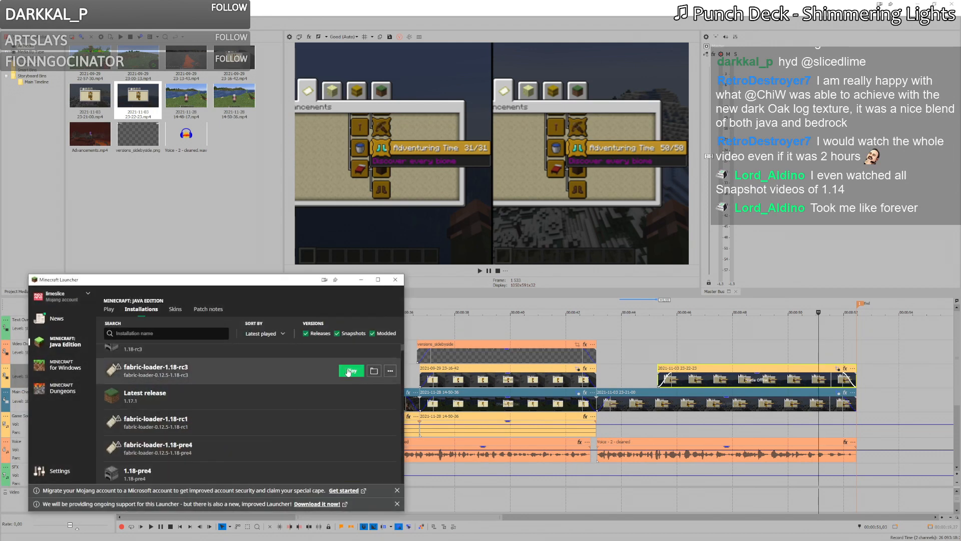
scroll(345, 375, down, 6)
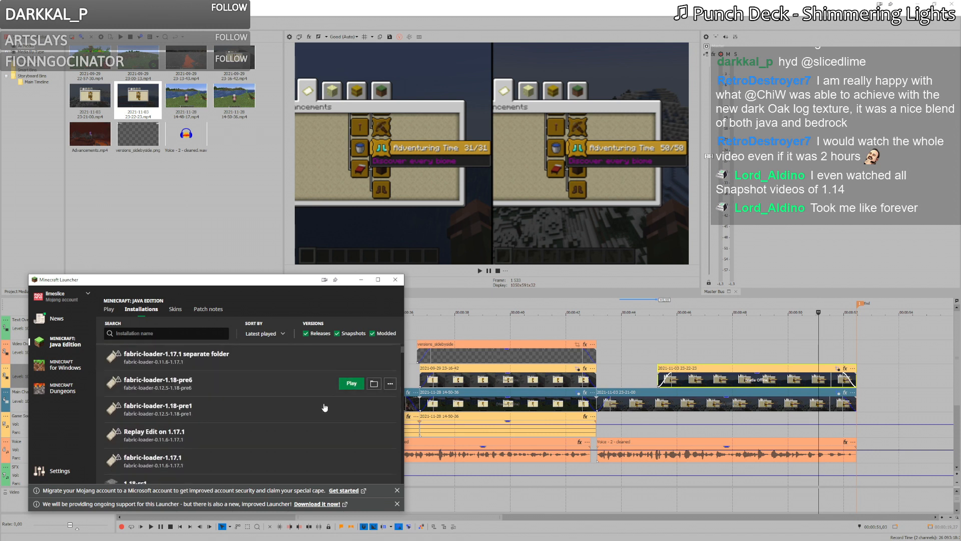
scroll(306, 435, down, 5)
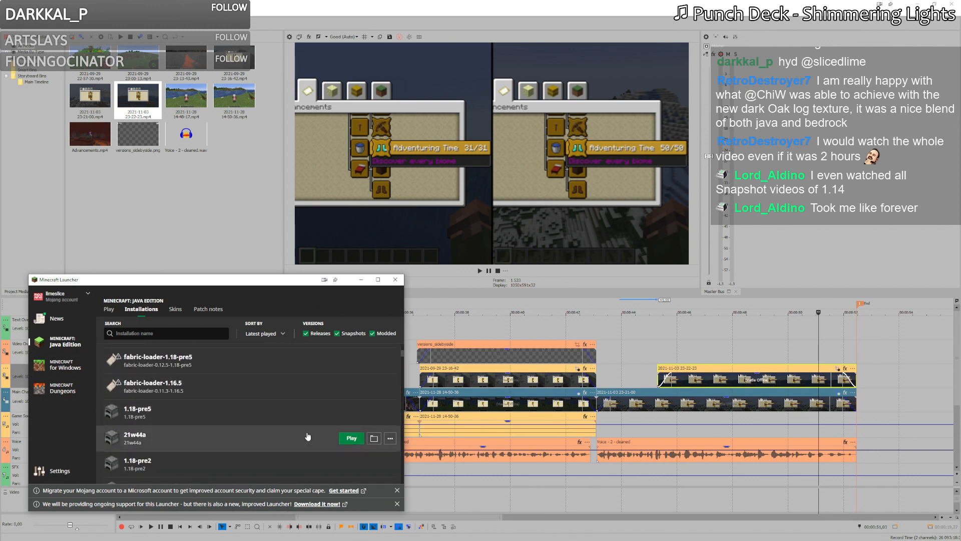
scroll(306, 434, up, 10)
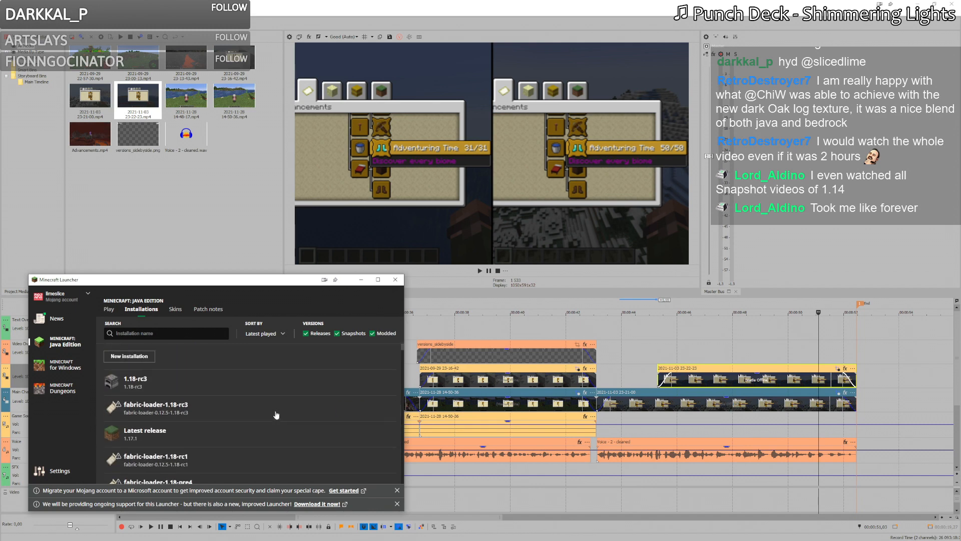
click(336, 436)
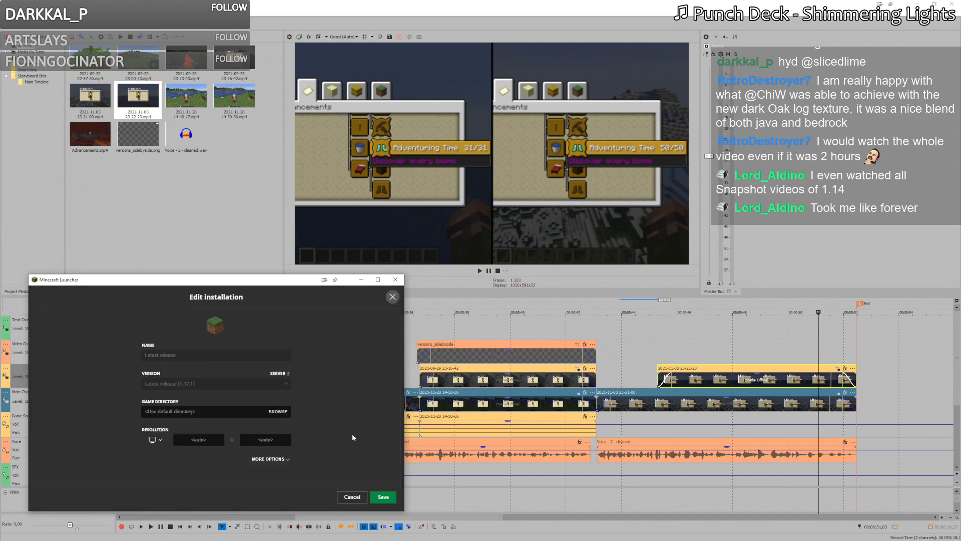
click(348, 497)
click(360, 279)
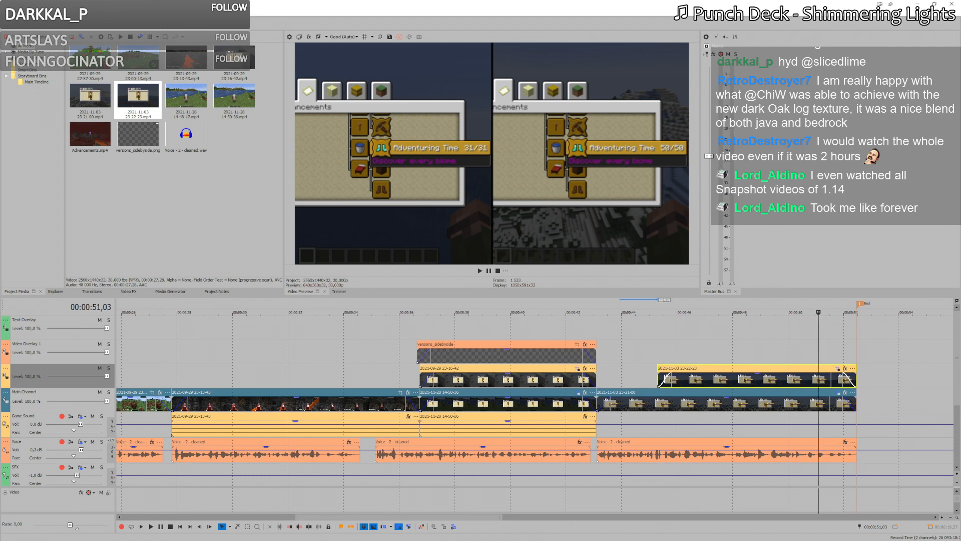
Step: Launch the Latest release 1.17.1 installation of Minecraft and open the list of singleplayer worlds
key(alt+Tab)
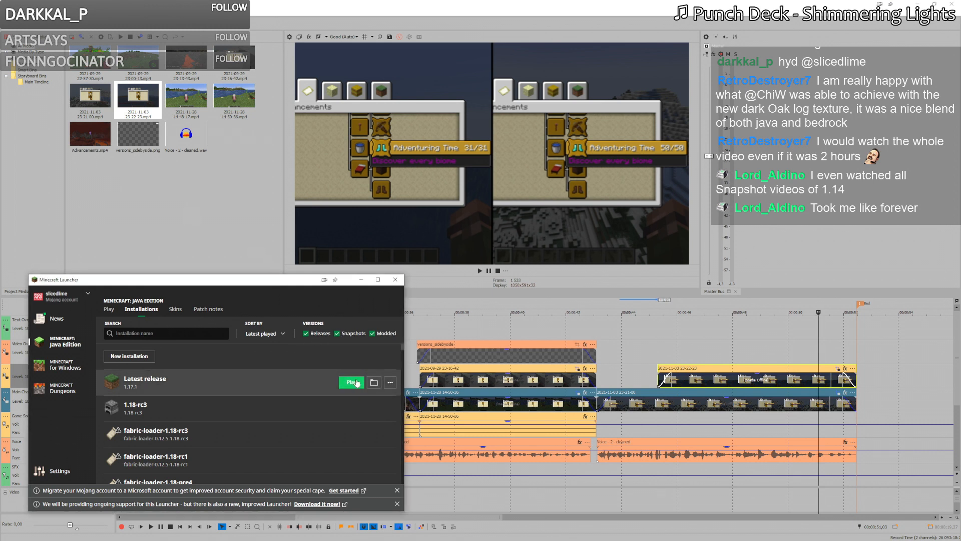
click(354, 382)
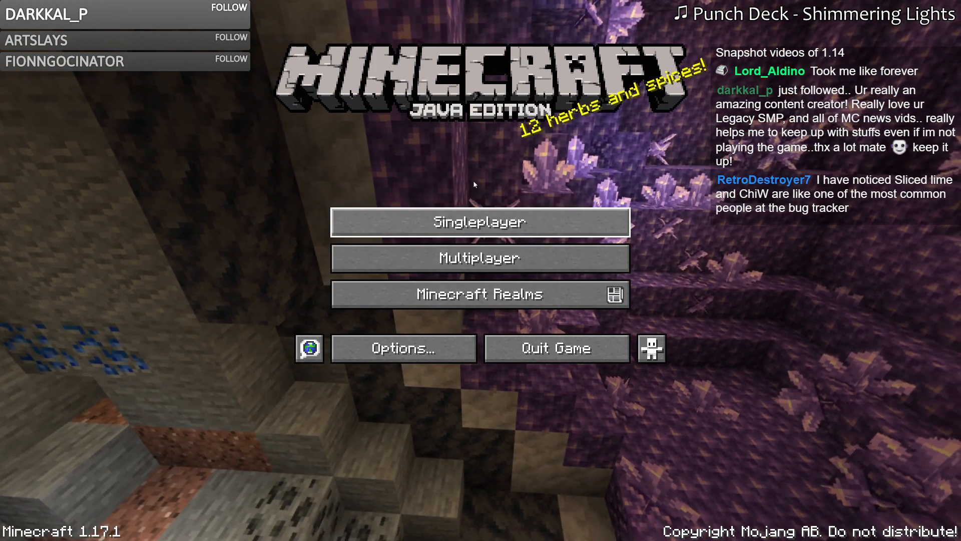
click(474, 216)
scroll(400, 175, down, 1)
scroll(396, 260, up, 1)
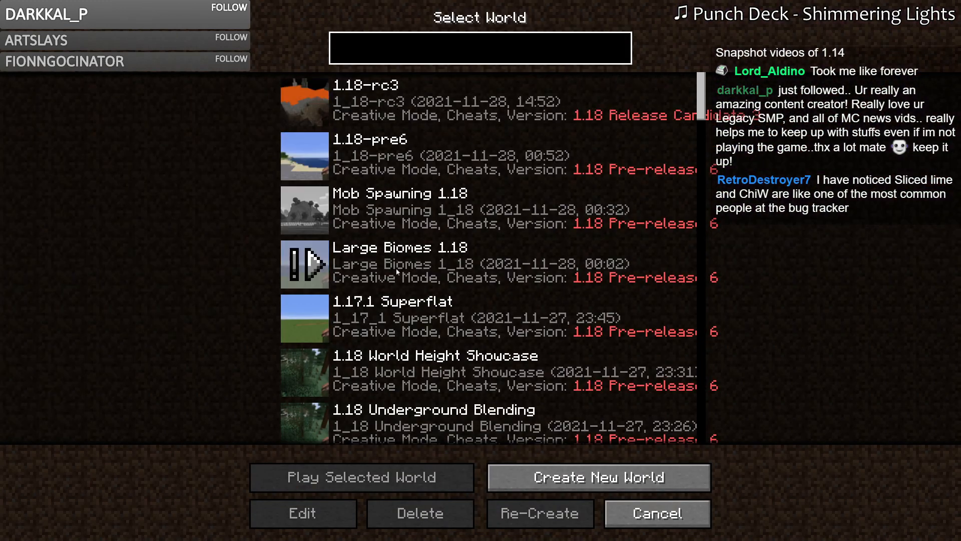
click(304, 318)
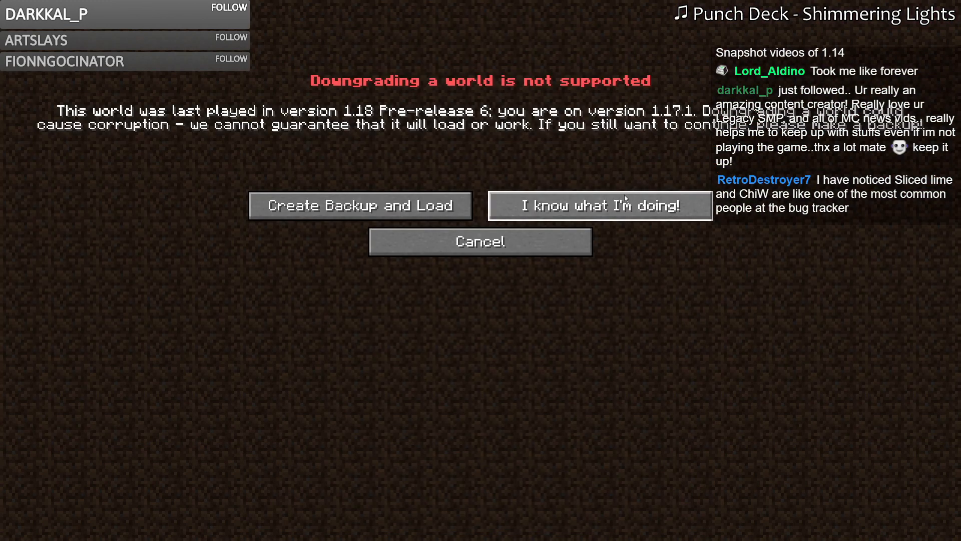
click(483, 251)
scroll(470, 260, down, 10)
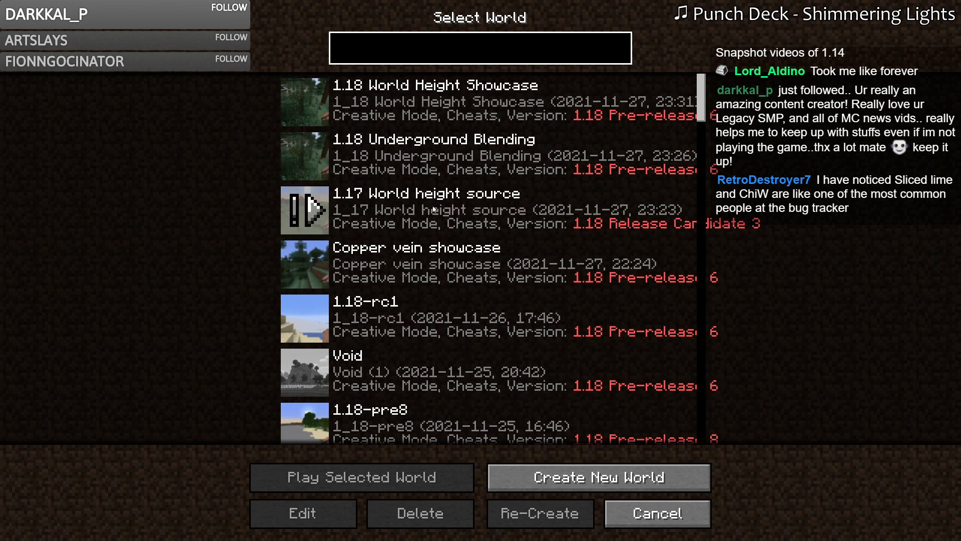
scroll(295, 240, down, 18)
scroll(288, 230, up, 5)
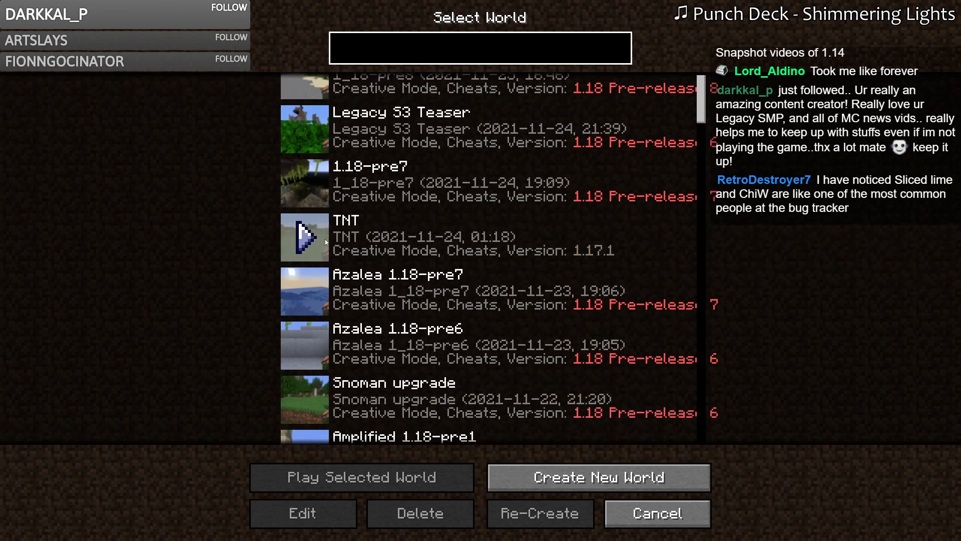
scroll(455, 248, down, 15)
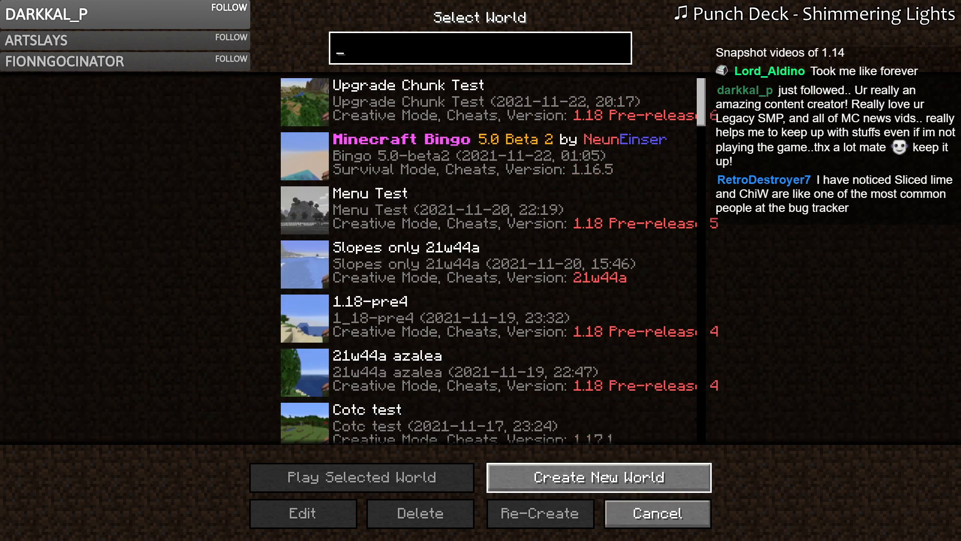
Step: Create a new world named "Advancement Test" in Creative mode
click(607, 475)
key(ctrl+a)
text(Advancemen)
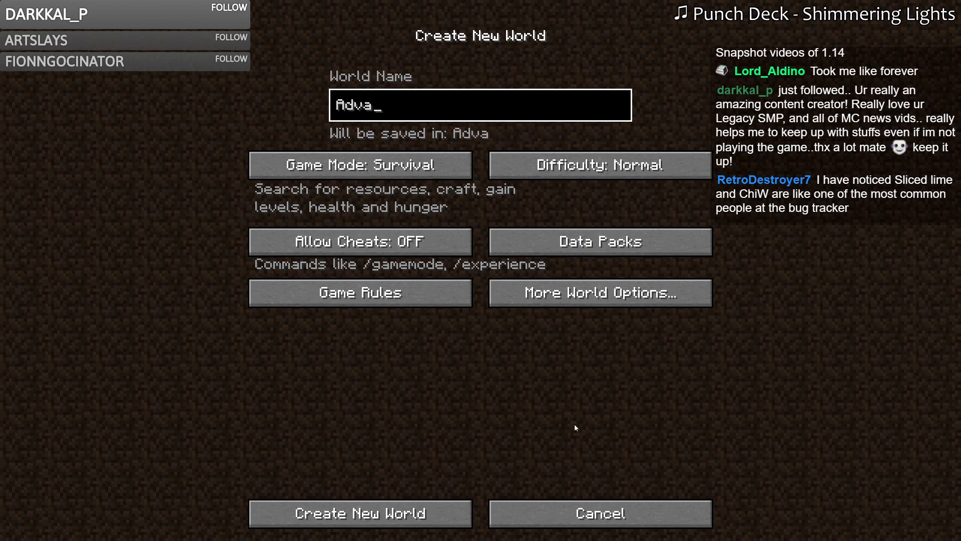
click(361, 165)
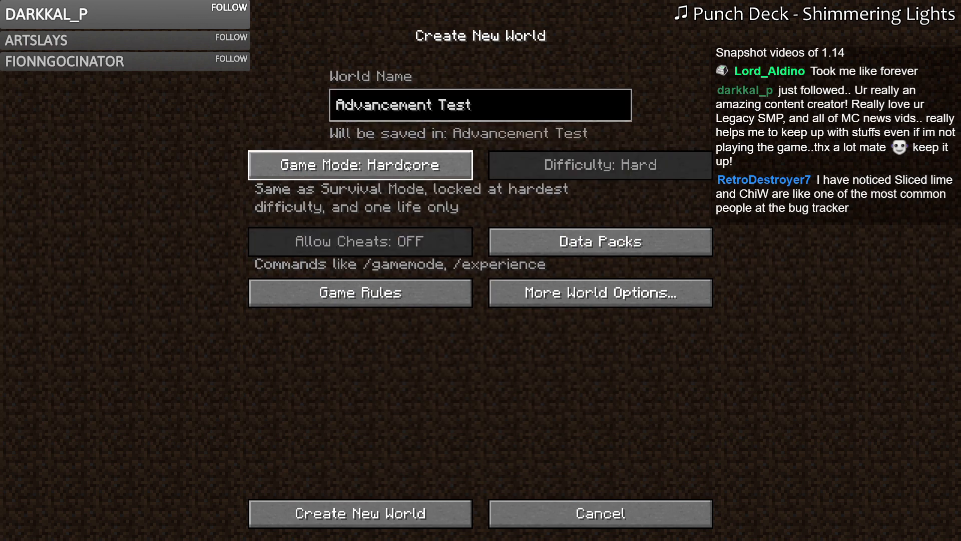
click(361, 165)
click(398, 512)
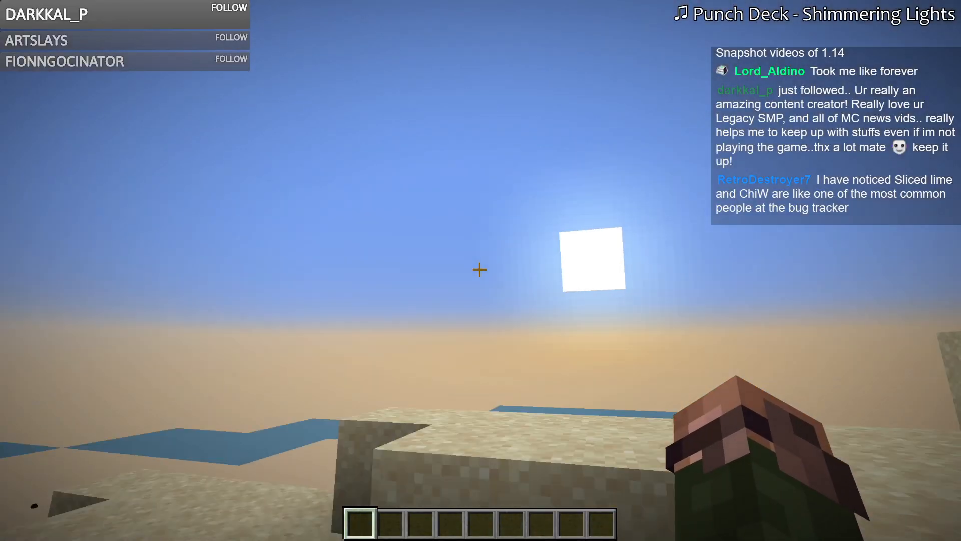
Step: Grant the player every advancement with the advancement grant command and its everything option
key(slash)
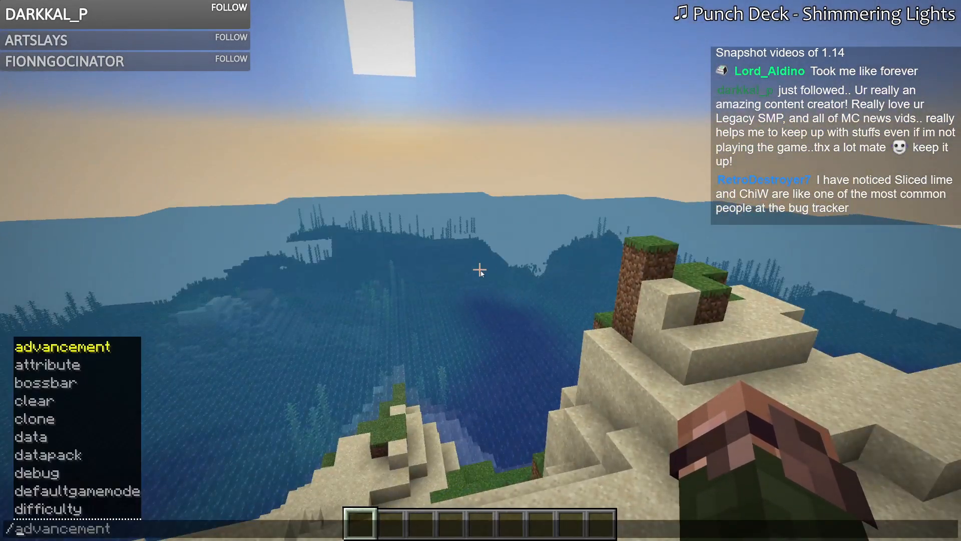
text(advancement grant )
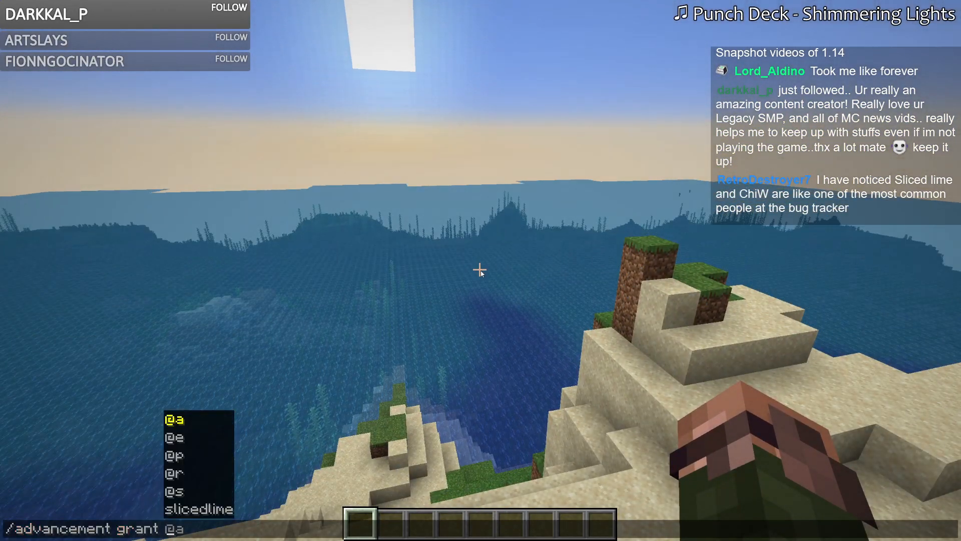
text(slicedlime everything)
key(Return)
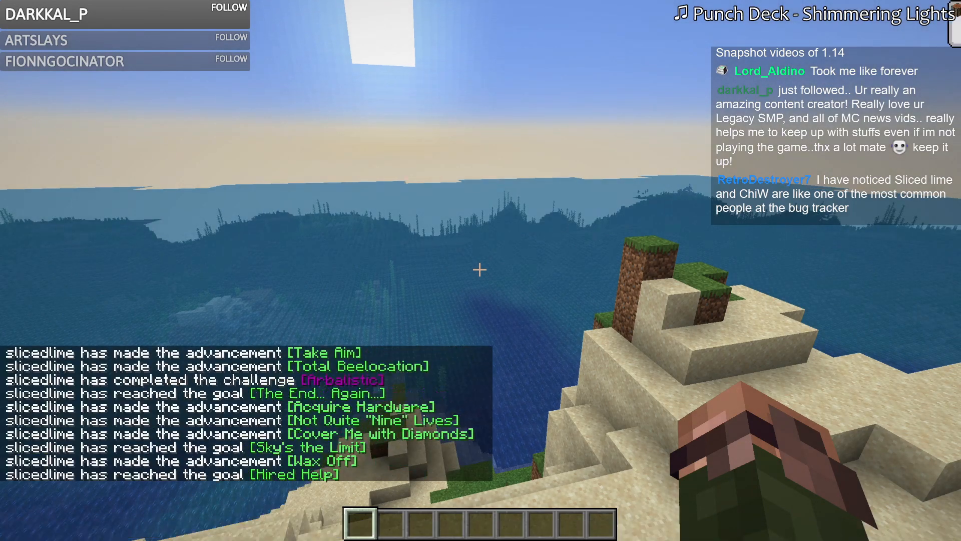
Step: Leave the world to the title screen and reload the "Advancement Test" world
key(Escape)
click(543, 325)
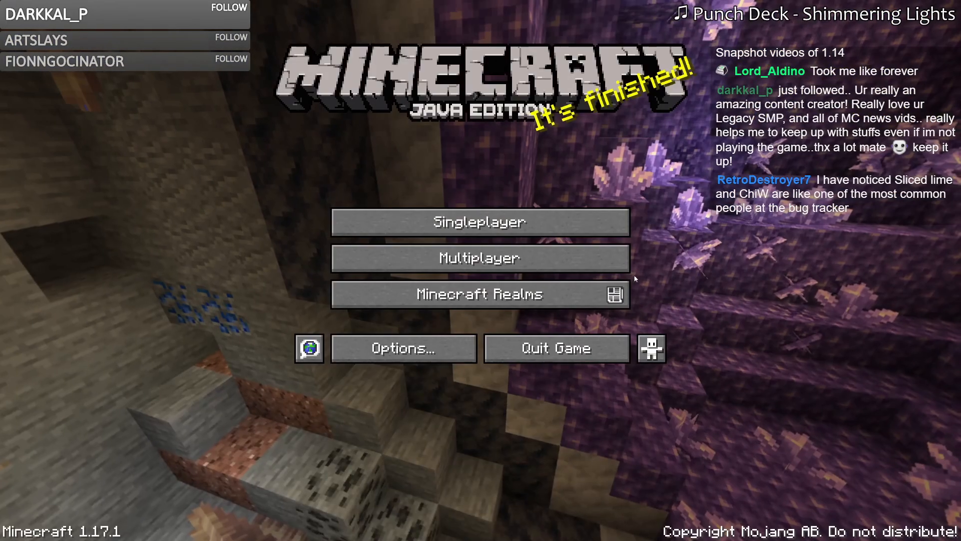
click(466, 223)
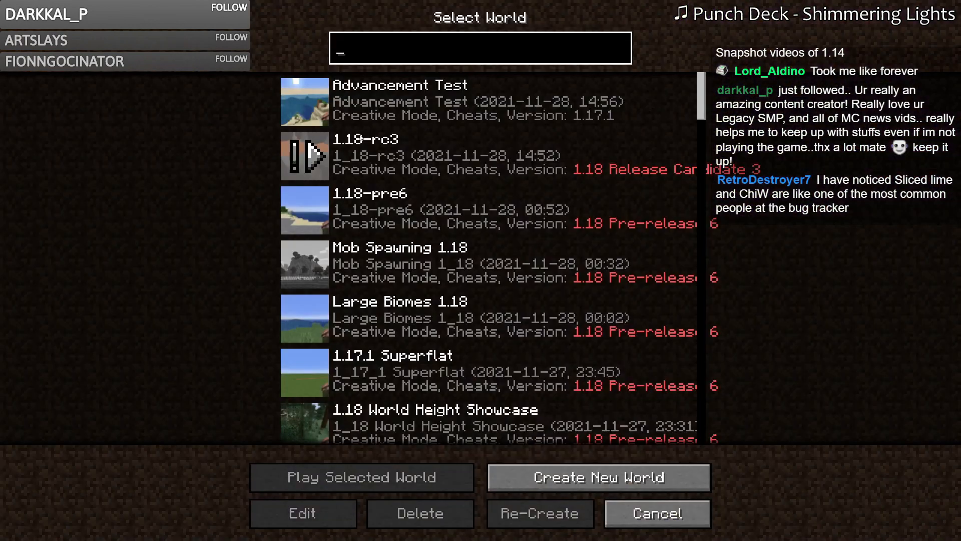
click(323, 98)
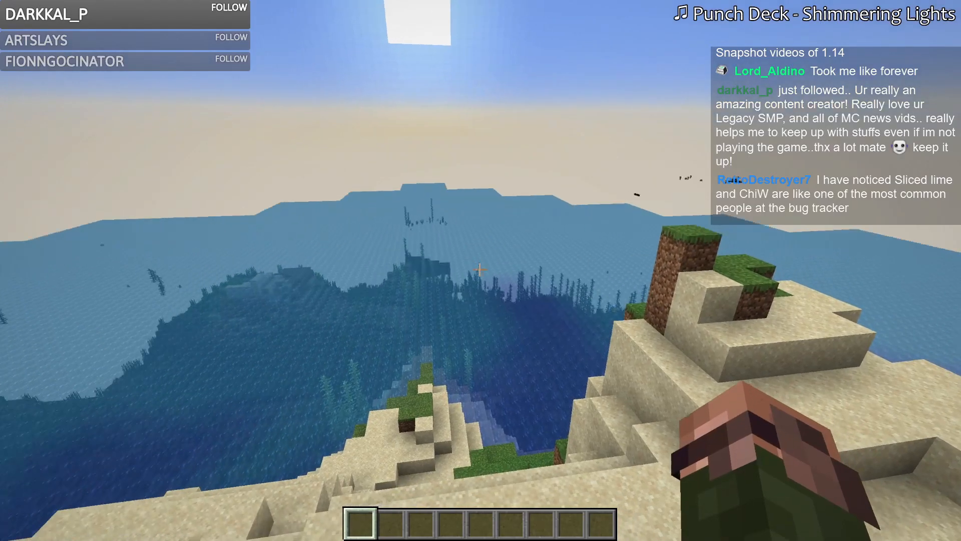
Step: Display the Adventuring Time entry in the Adventure category of the advancements screen for the recording
key(l)
click(360, 147)
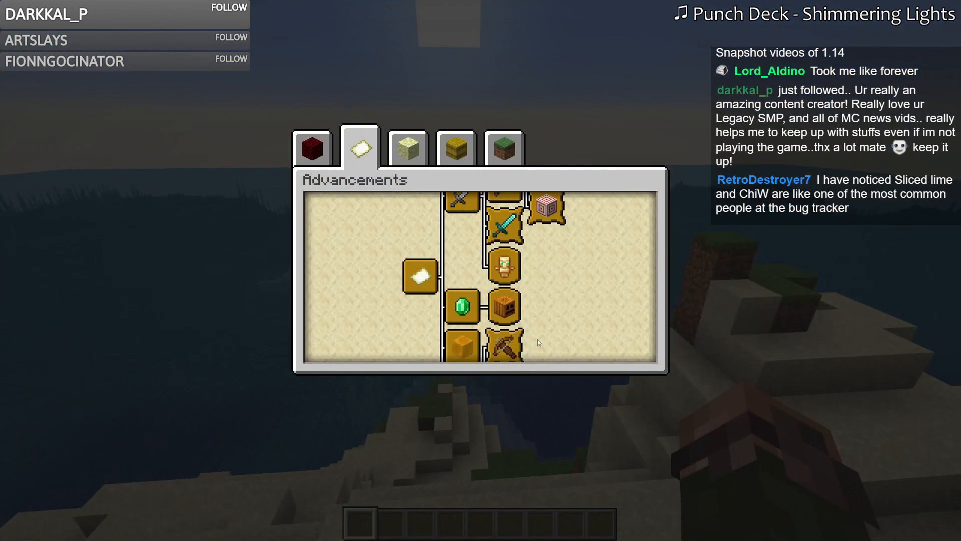
scroll(496, 303, down, 3)
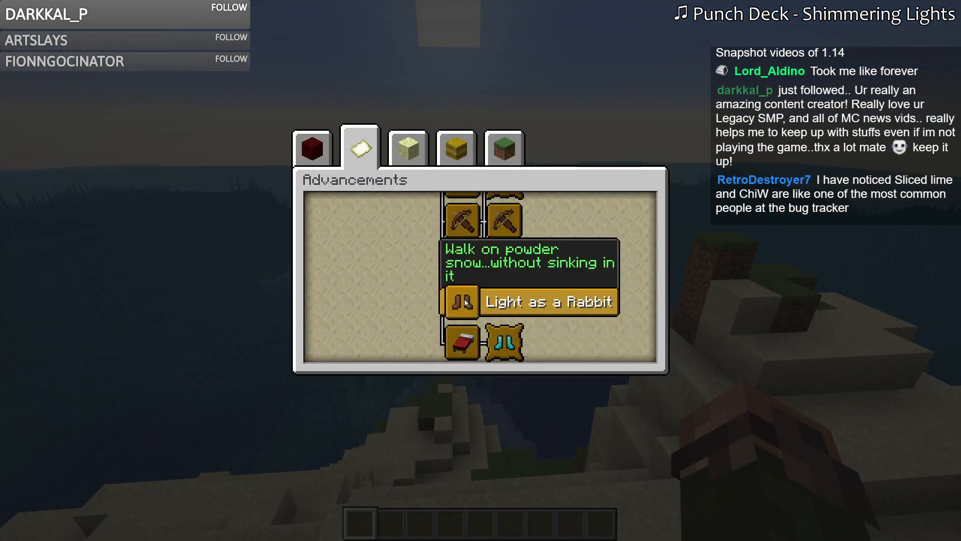
drag(516, 356, 504, 307)
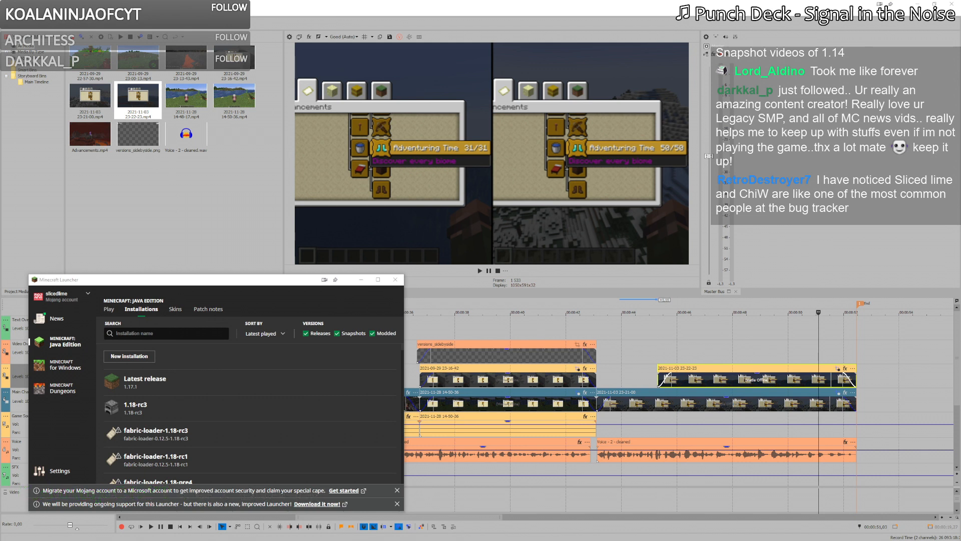
key(alt+Tab)
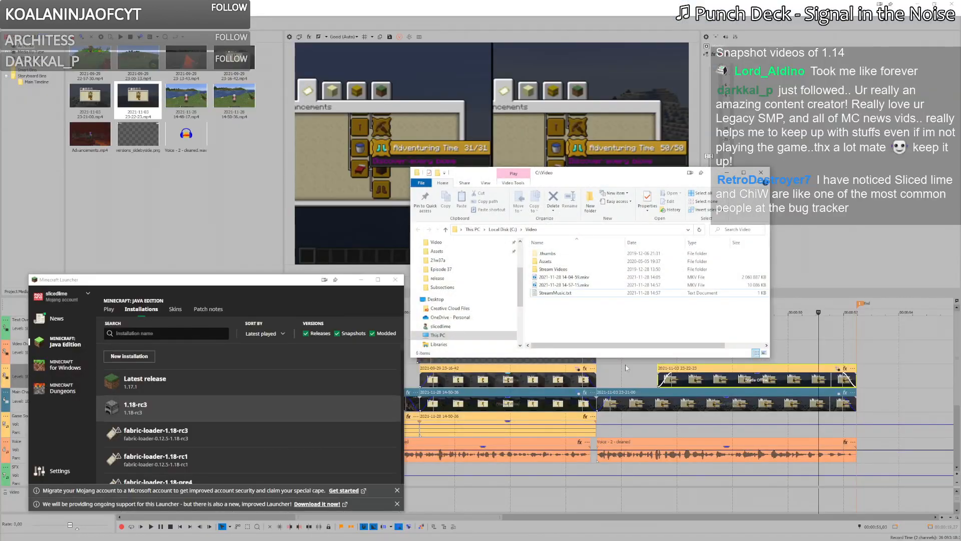
click(552, 286)
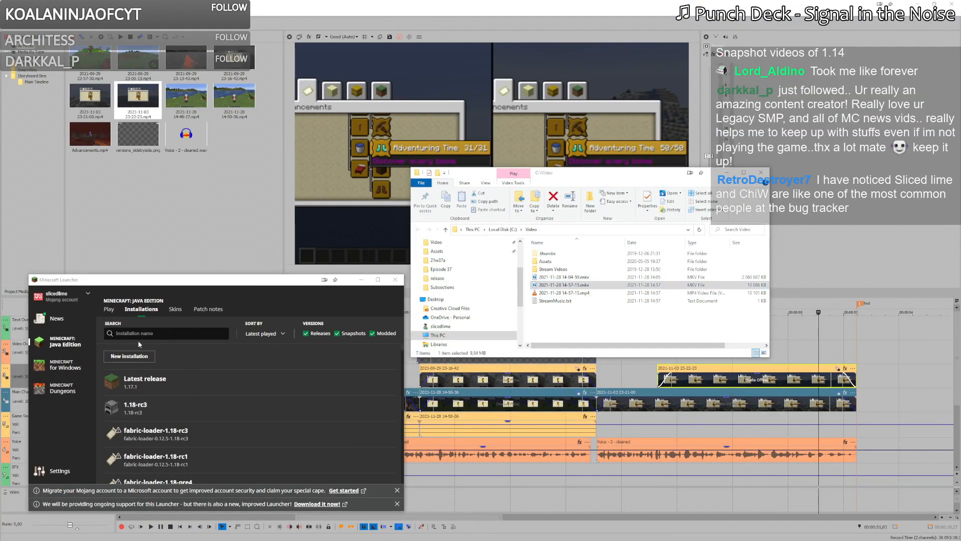
click(580, 285)
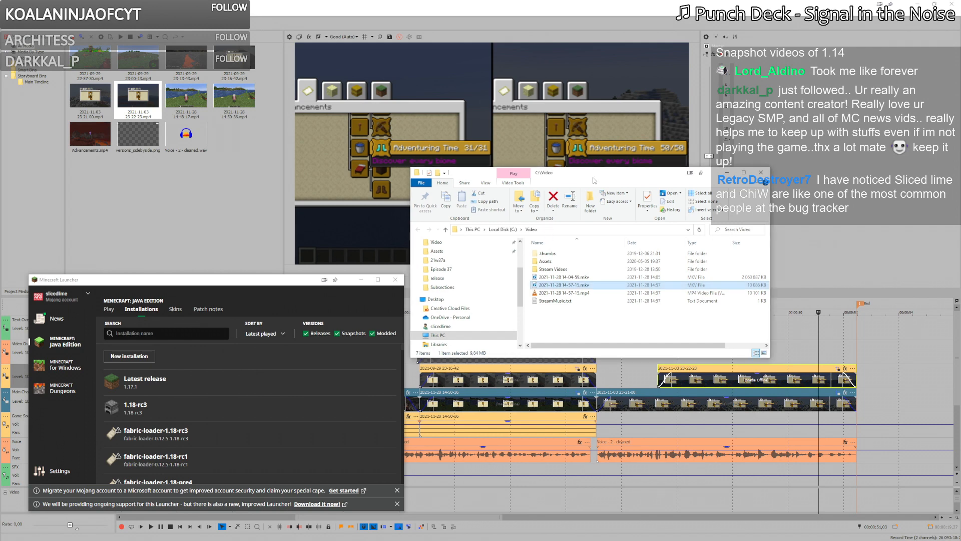
key(Delete)
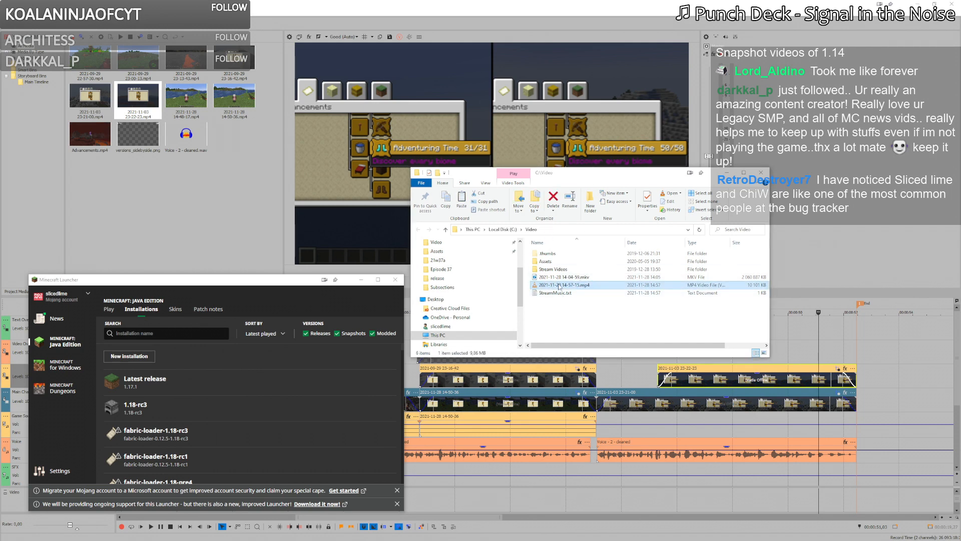
key(alt+Tab)
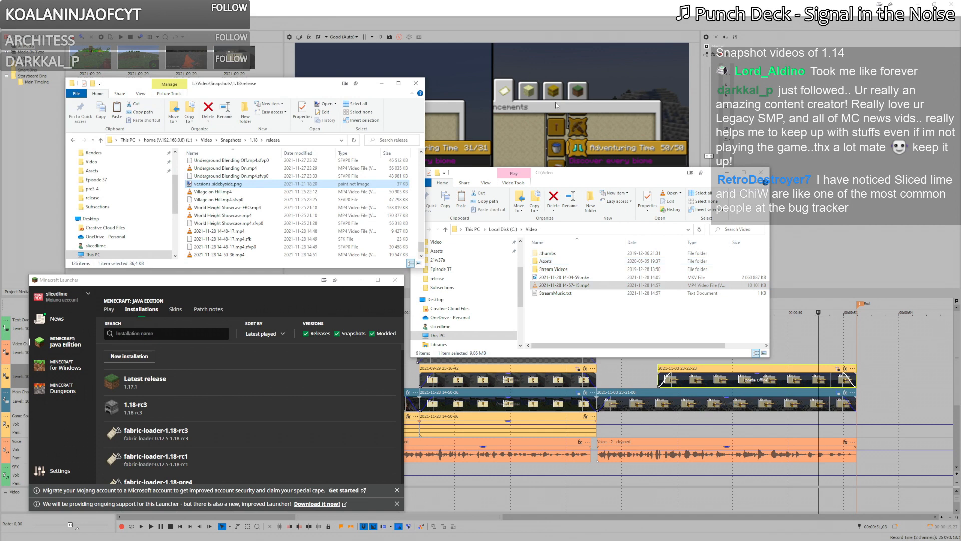
key(ctrl+v)
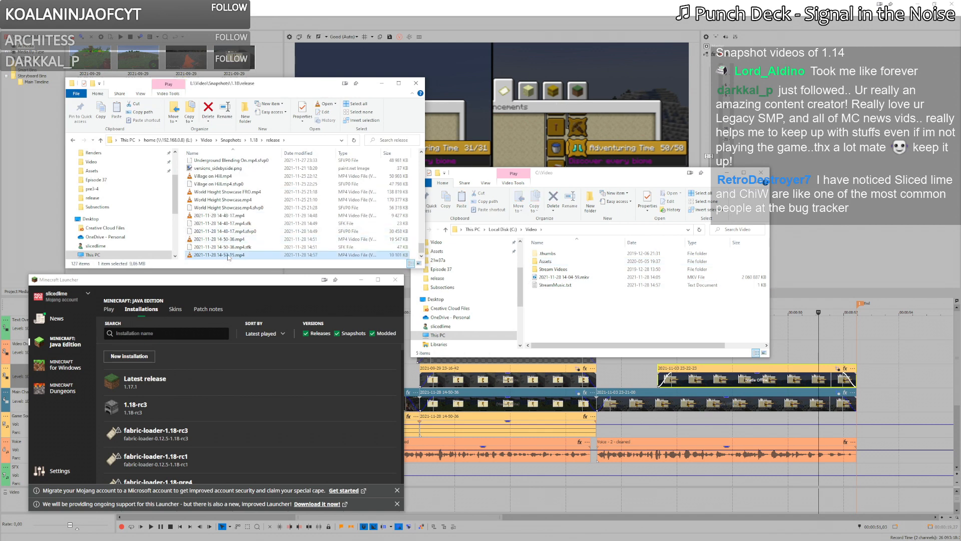
drag(229, 256, 874, 407)
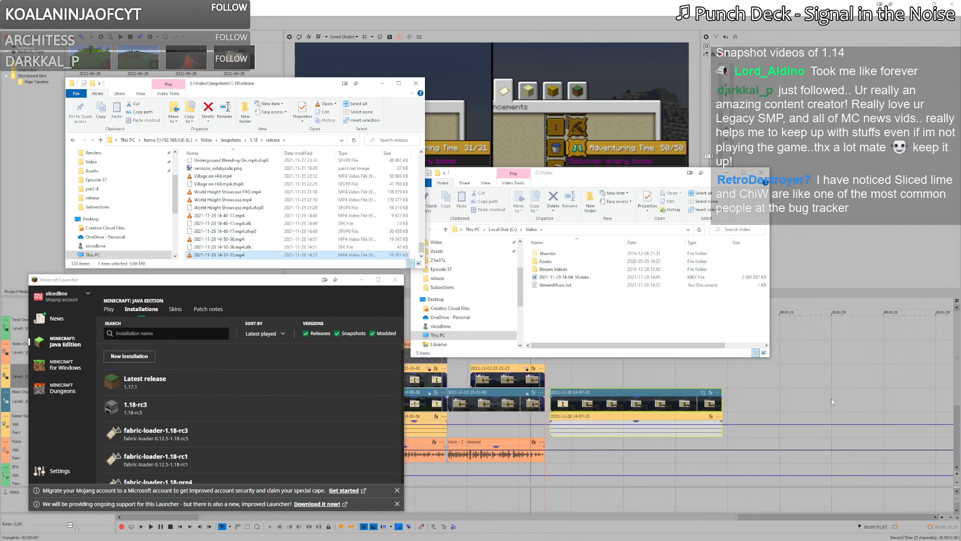
click(620, 407)
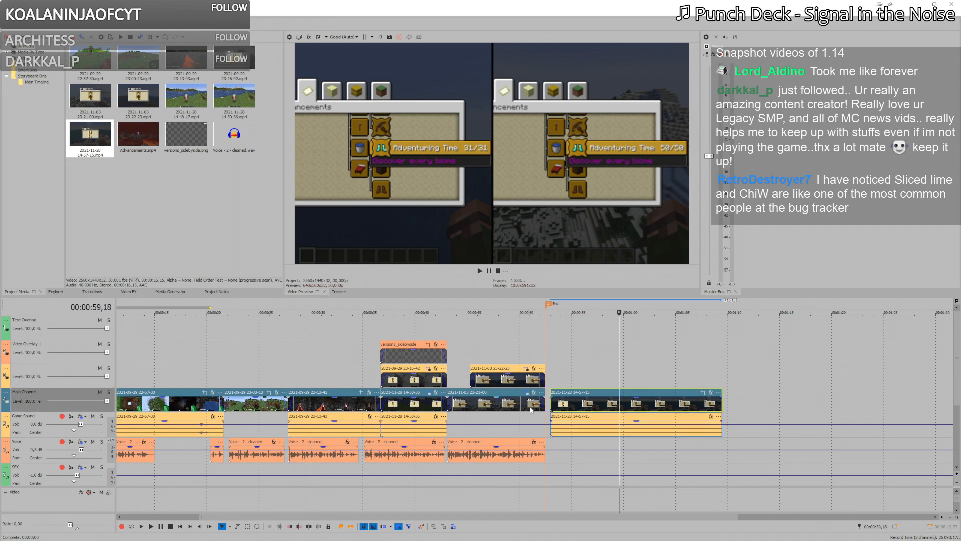
click(499, 378)
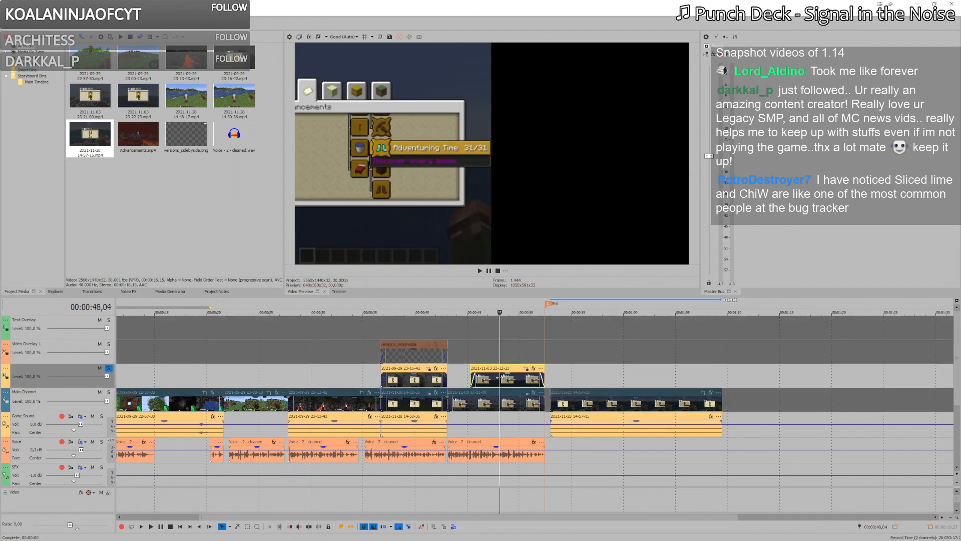
click(571, 408)
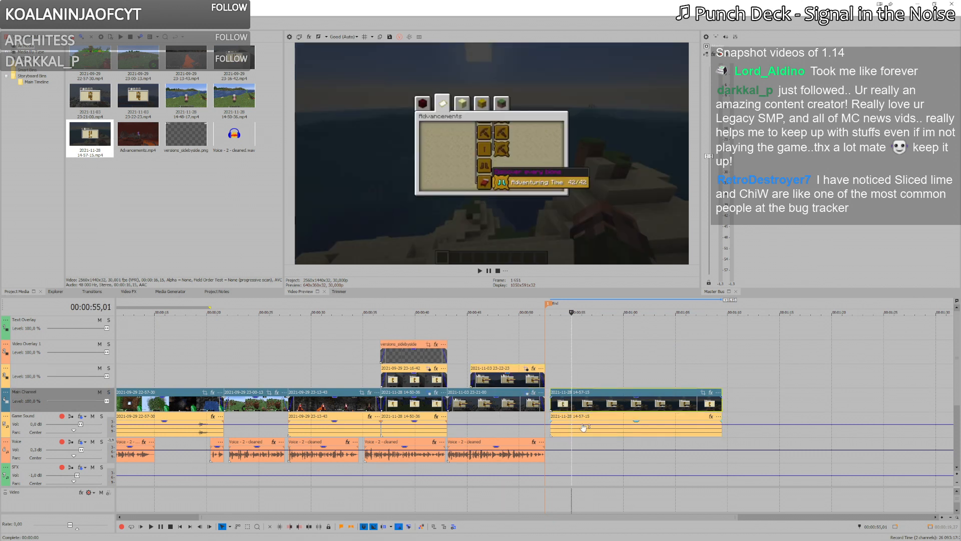
click(582, 411)
key(Delete)
drag(580, 402, 580, 382)
click(526, 386)
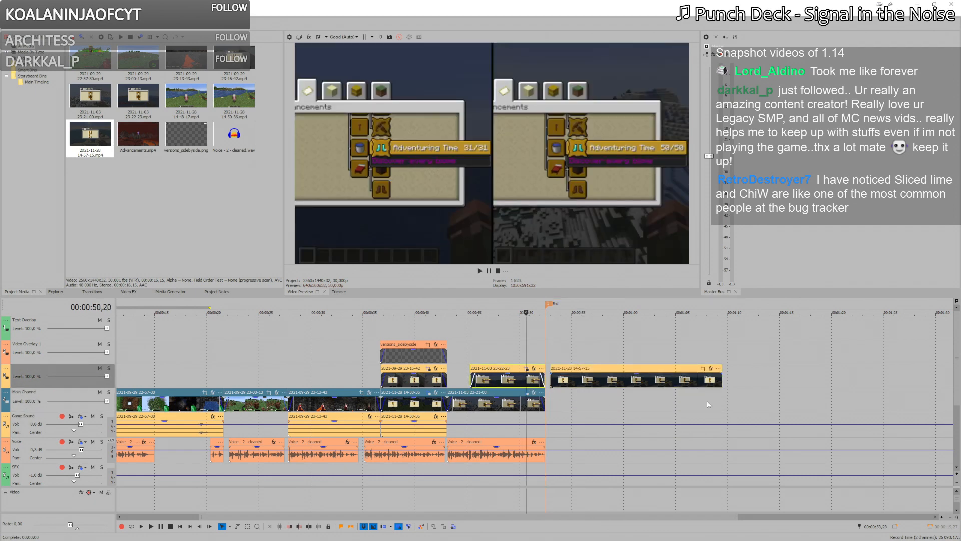
right_click(623, 379)
click(656, 153)
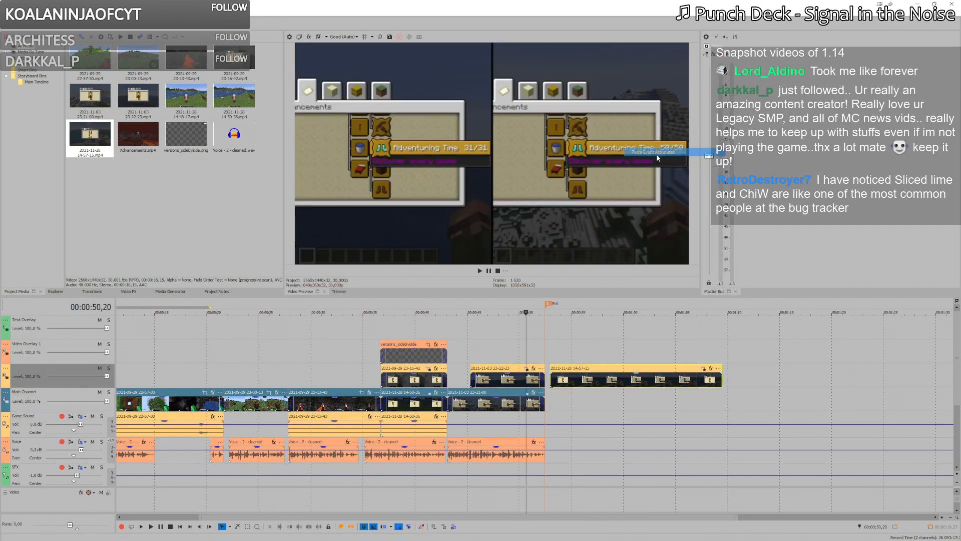
click(522, 380)
key(Delete)
drag(561, 379, 476, 375)
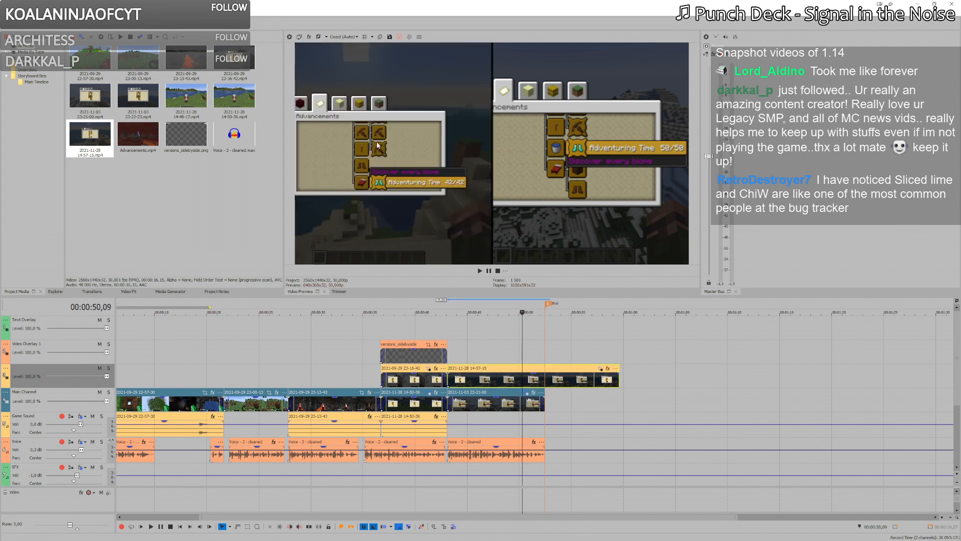
click(418, 379)
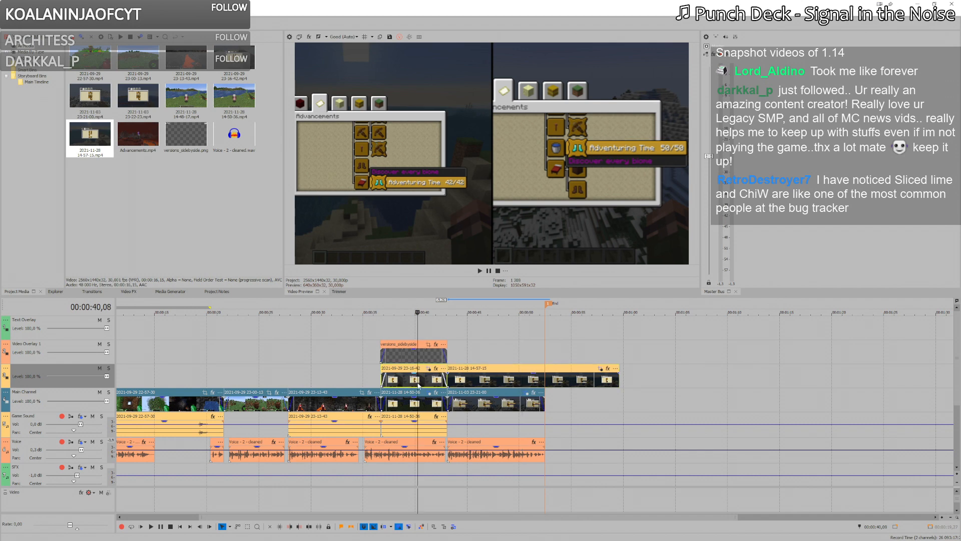
right_click(483, 384)
click(524, 149)
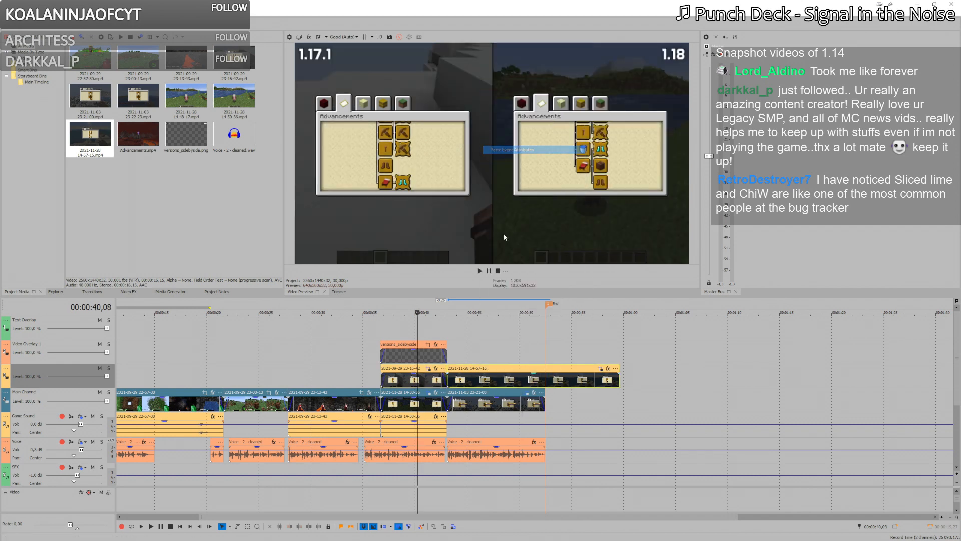
click(453, 355)
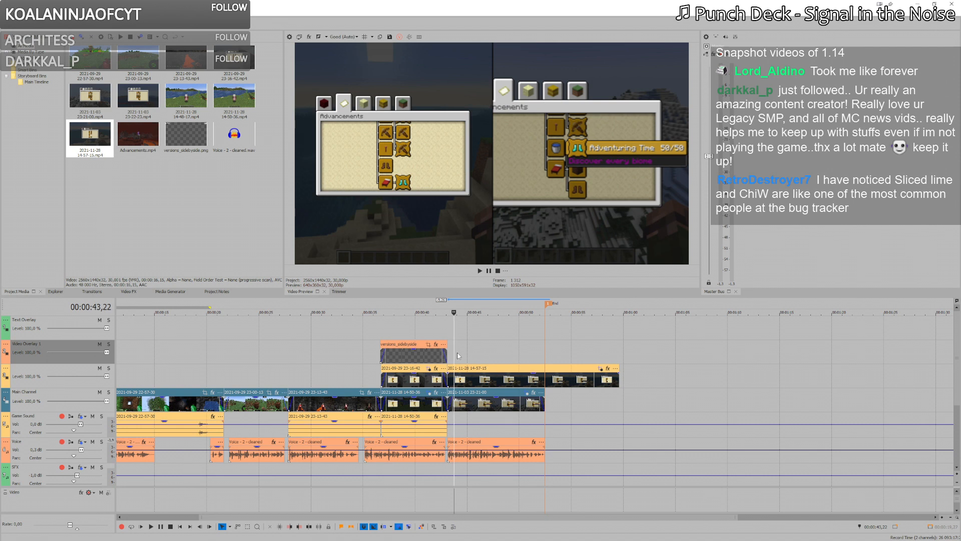
click(478, 349)
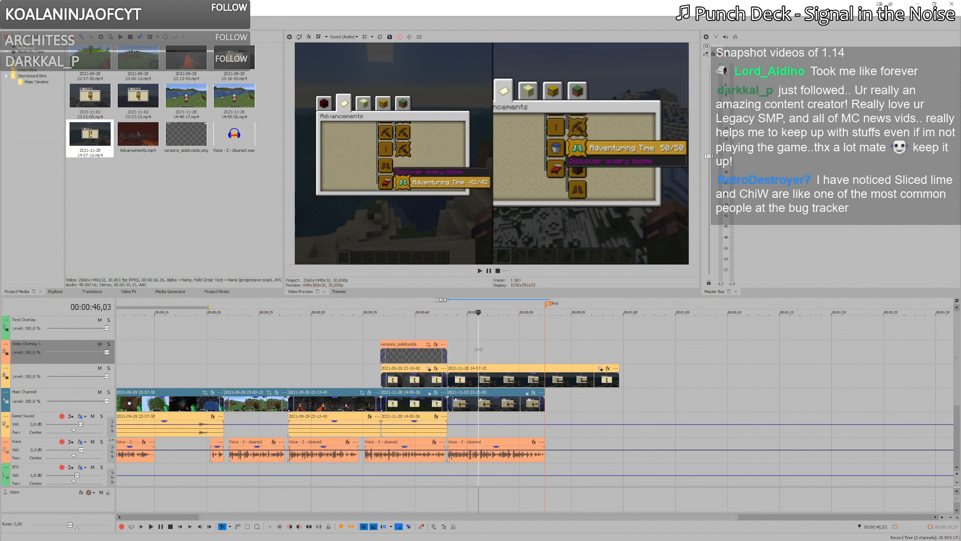
right_click(478, 349)
click(464, 381)
mouse_move(449, 378)
mouse_down()
mouse_move(470, 379)
mouse_move(452, 372)
mouse_up()
drag(600, 378, 541, 375)
click(494, 328)
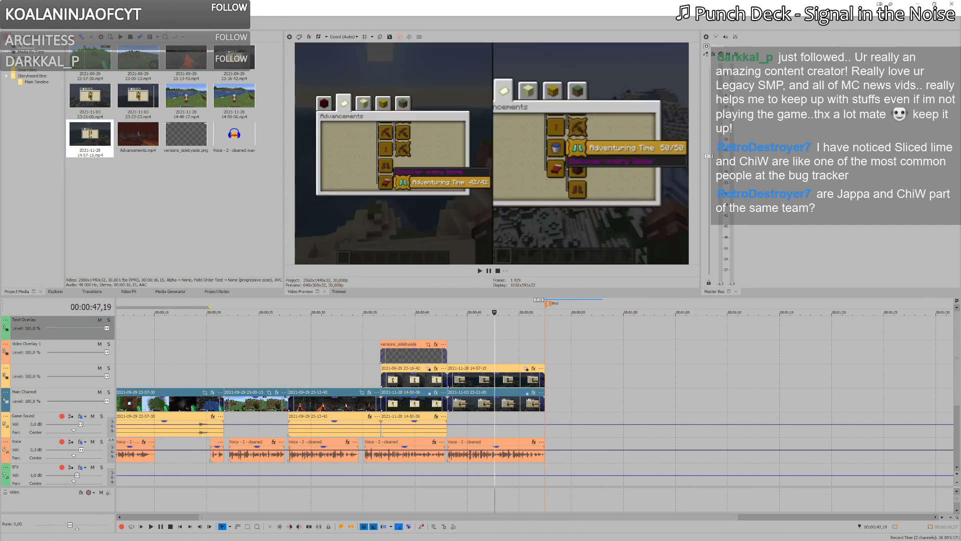
click(81, 37)
click(174, 106)
click(232, 65)
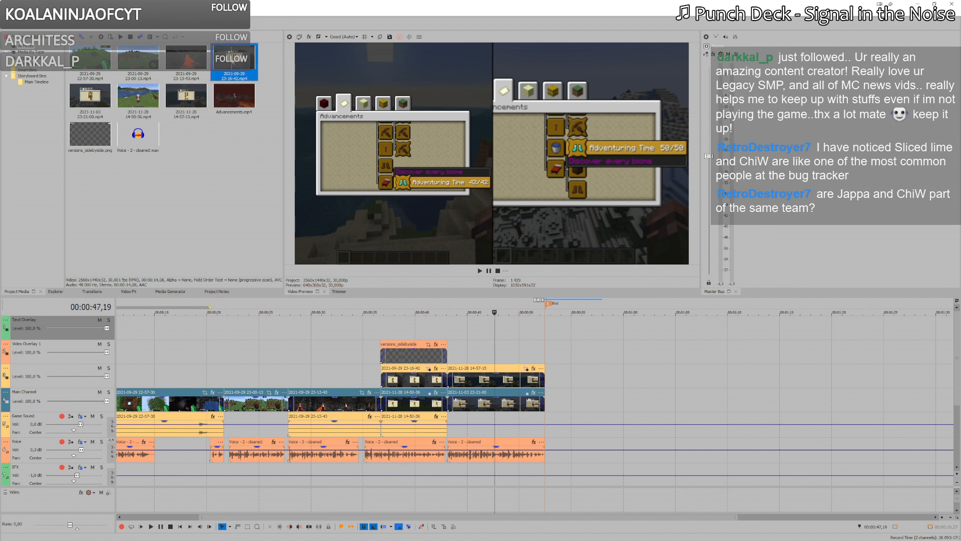
shift+click(194, 100)
right_click(194, 100)
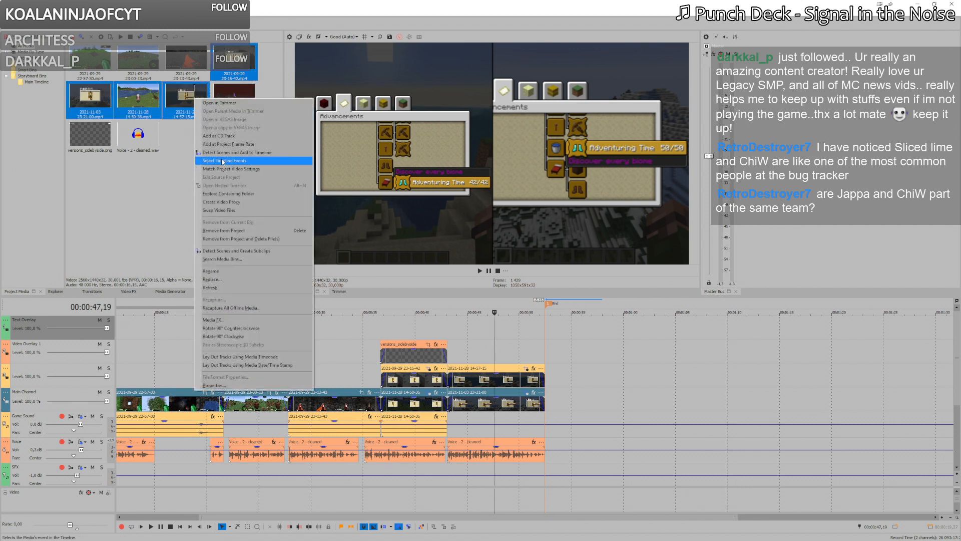
click(220, 199)
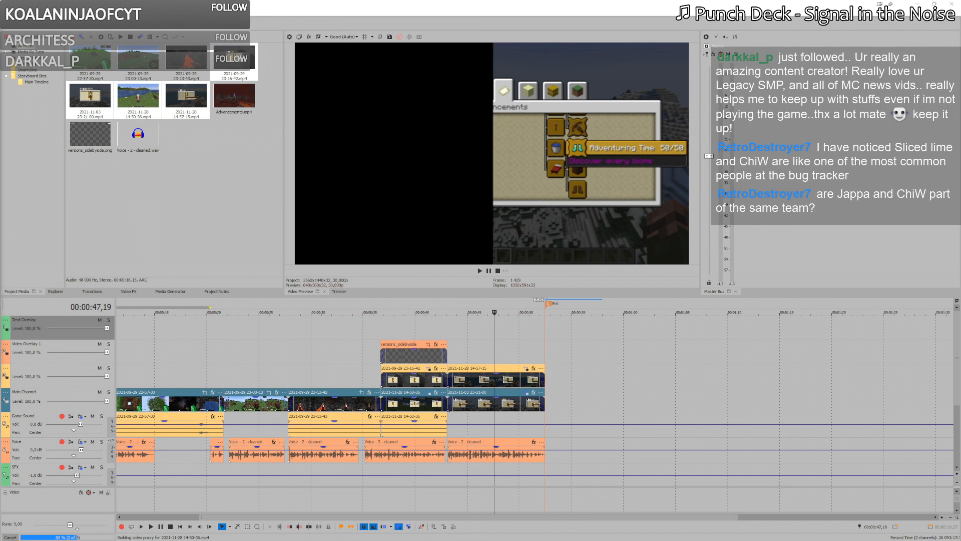
Step: Launch the 1.18-rc3 installation from the Minecraft Launcher, minimise the launcher and switch to the game
key(alt+Tab)
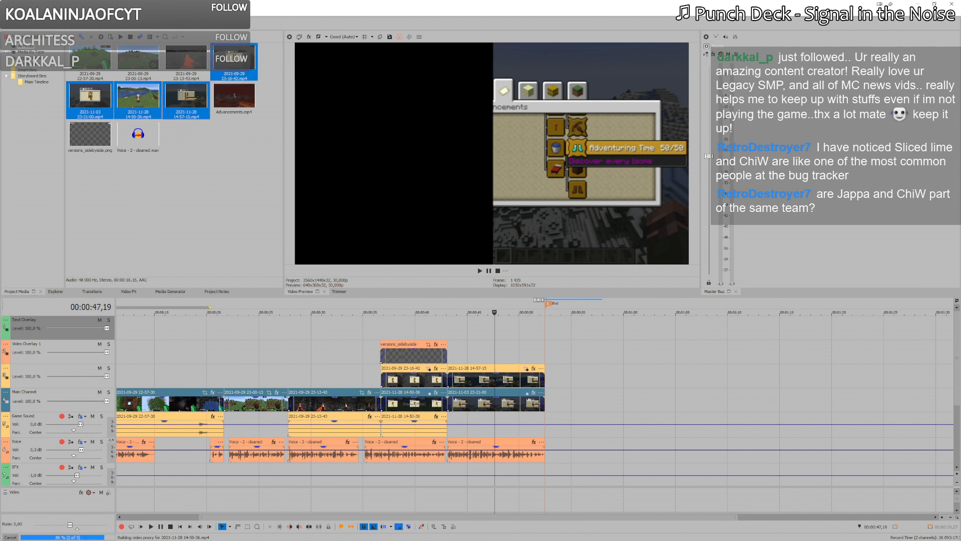
key(alt+Tab)
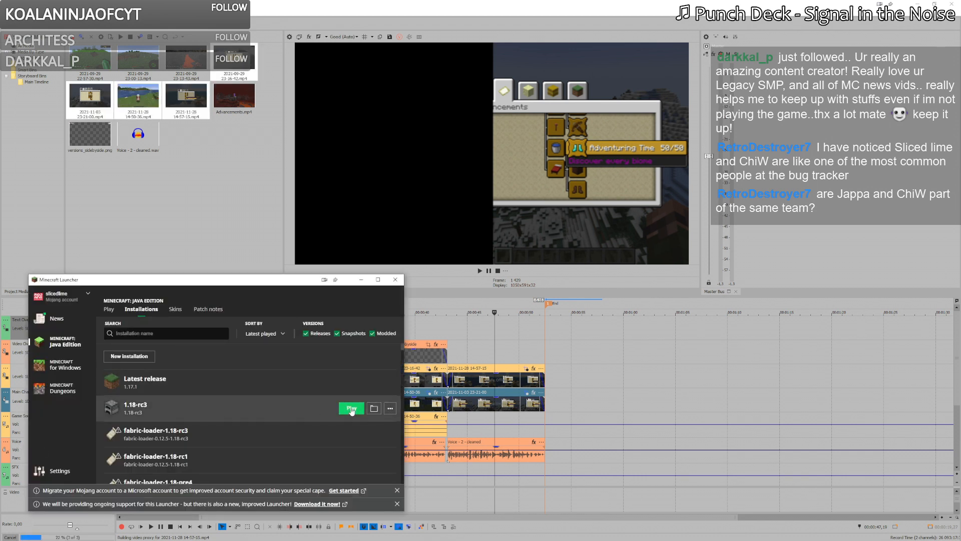
click(361, 279)
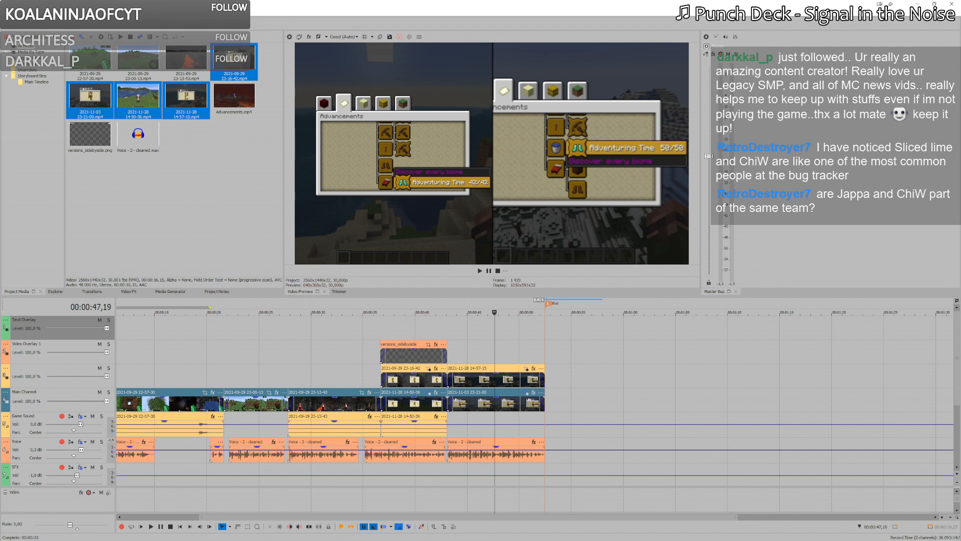
key(alt+Tab)
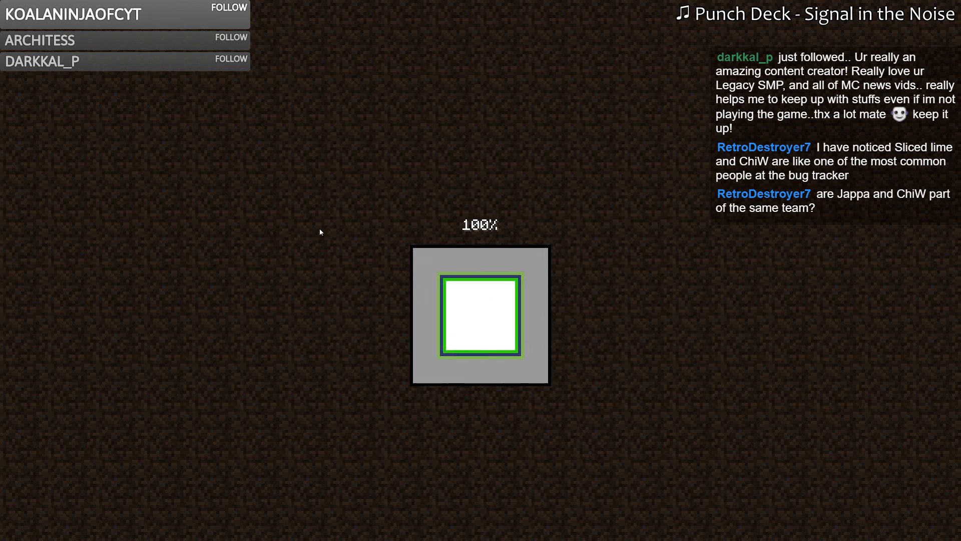
Step: Display the Adventuring Time entry in the Adventure category of the 1.18-rc3 advancements screen for the recording
key(l)
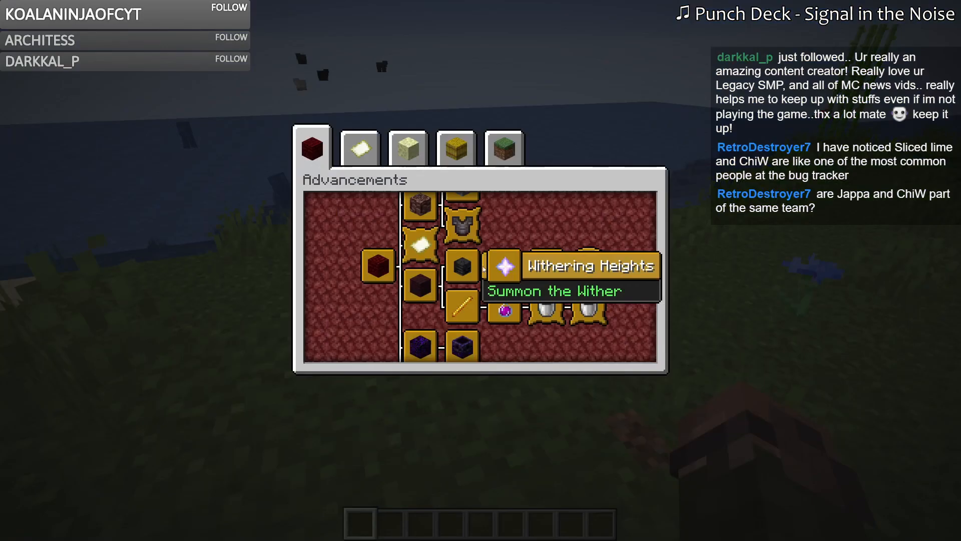
click(367, 147)
drag(510, 342, 504, 131)
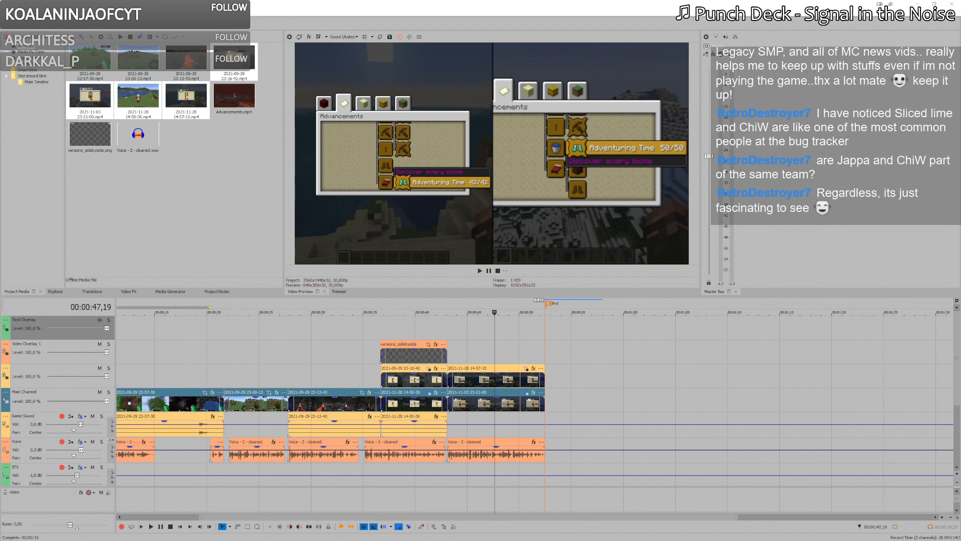
key(alt+Tab)
click(563, 284)
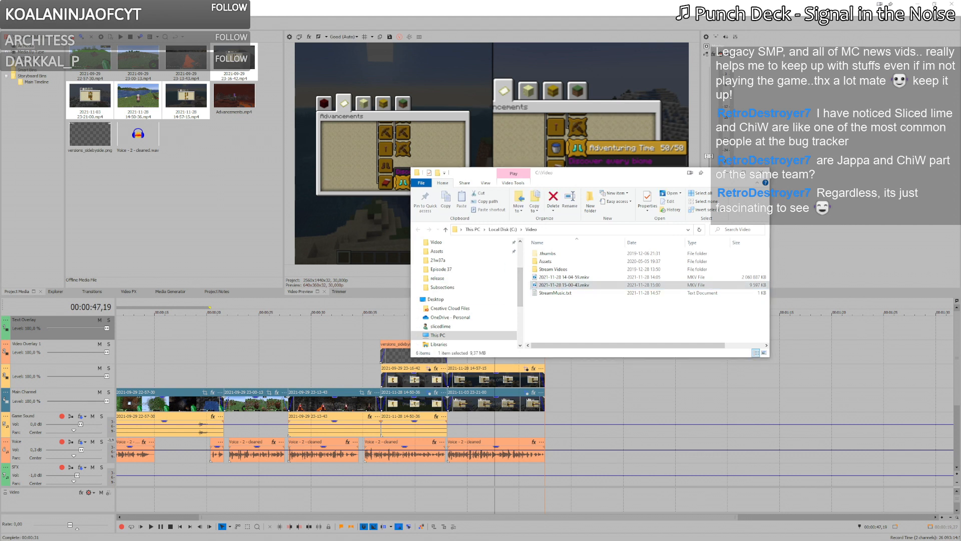
click(579, 279)
click(580, 283)
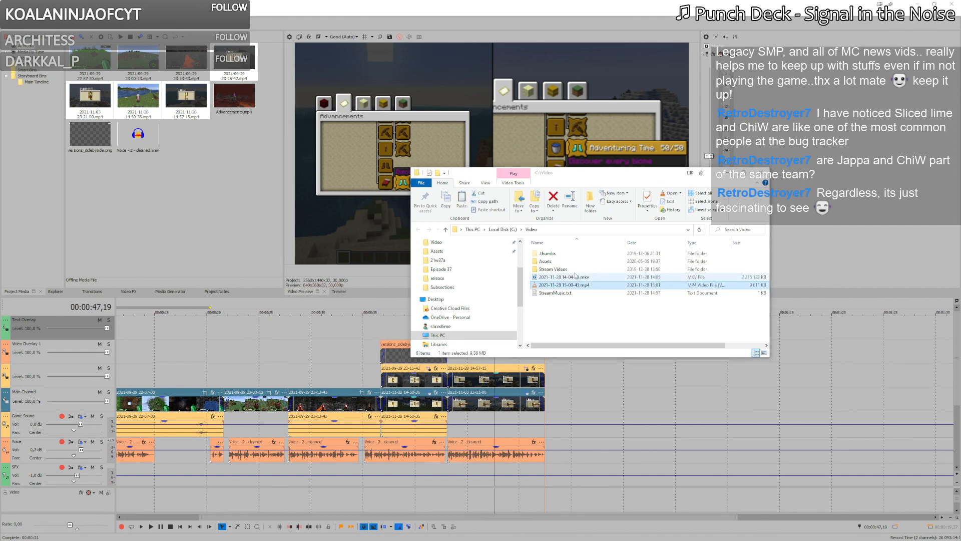
key(alt+Tab)
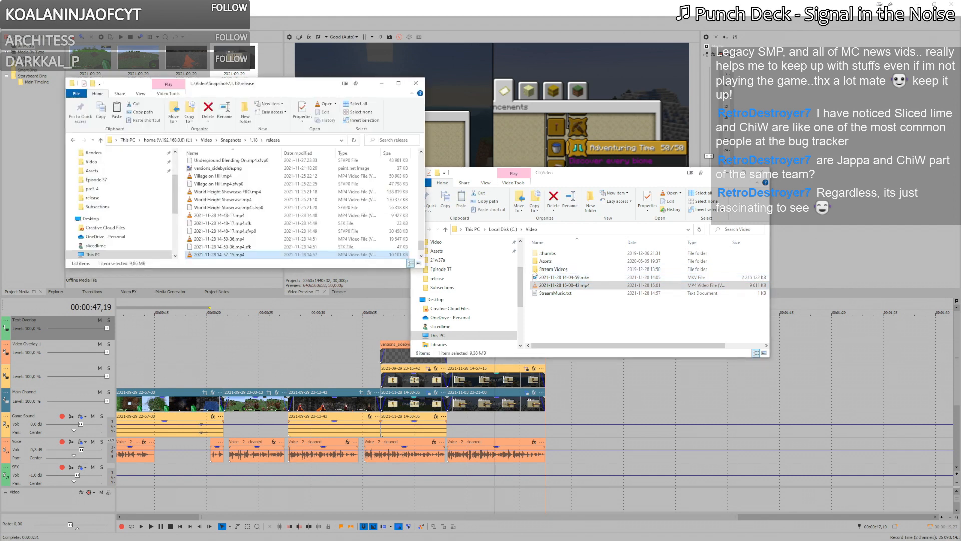
key(ctrl+v)
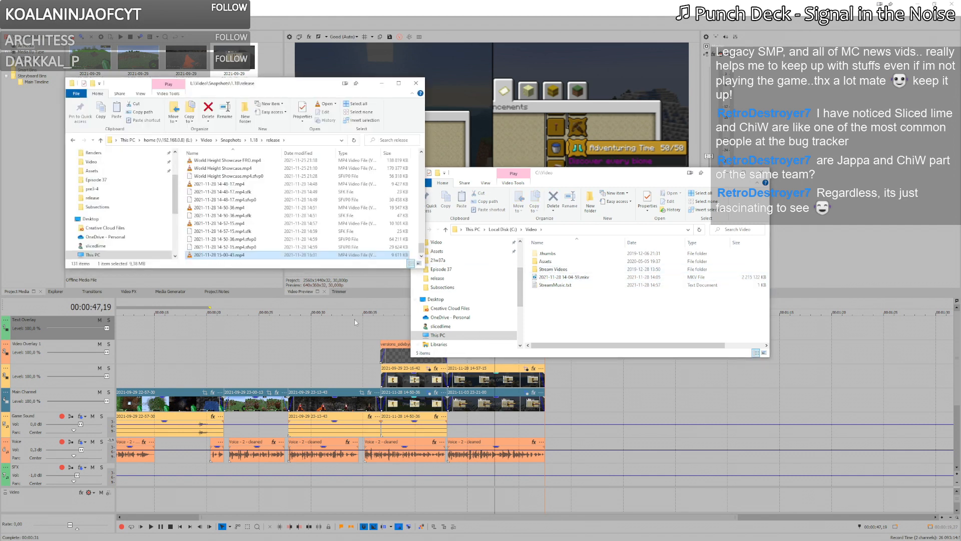
drag(355, 322, 555, 400)
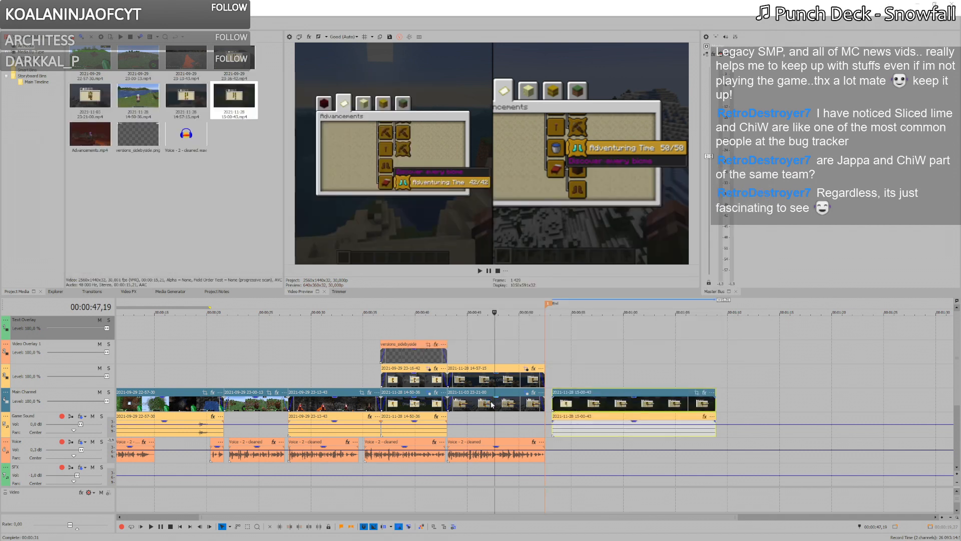
click(468, 378)
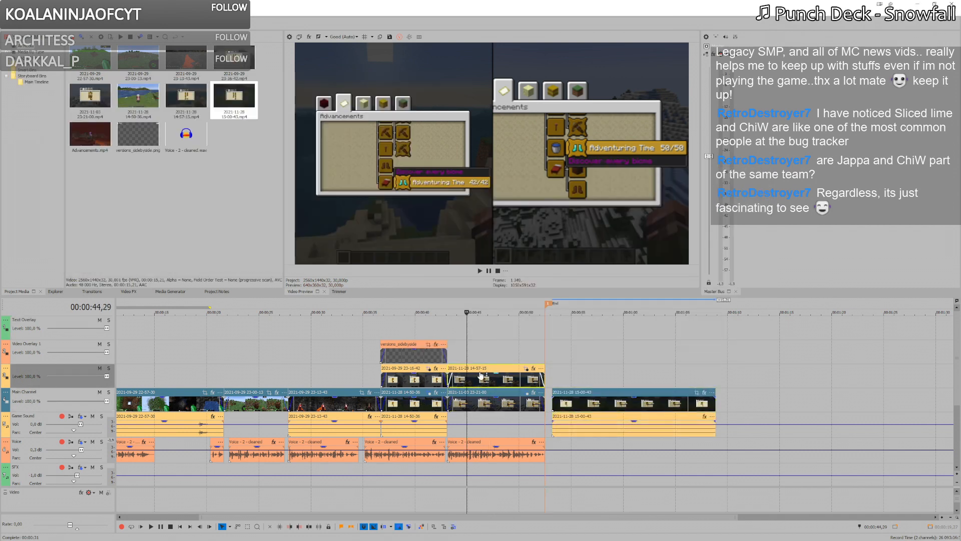
click(484, 408)
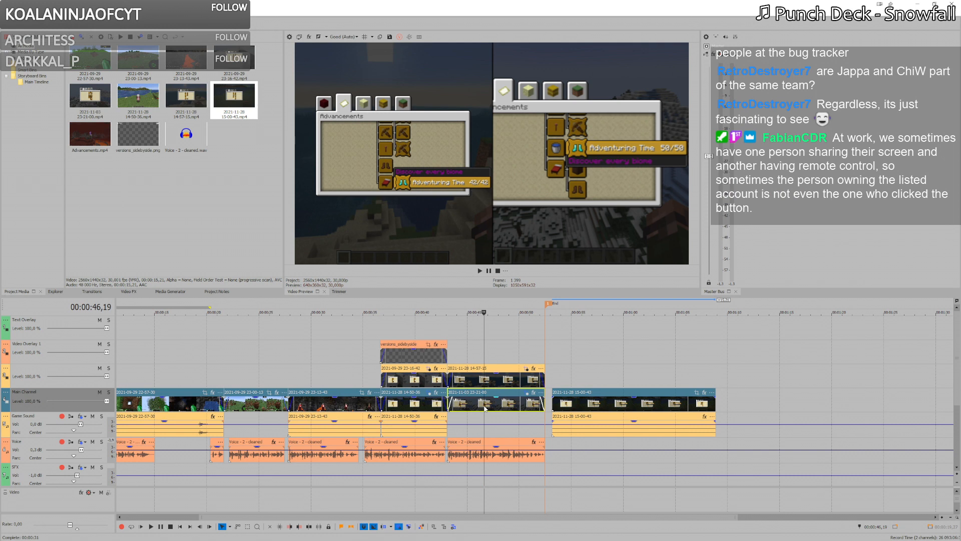
right_click(587, 405)
click(646, 168)
key(Delete)
click(564, 428)
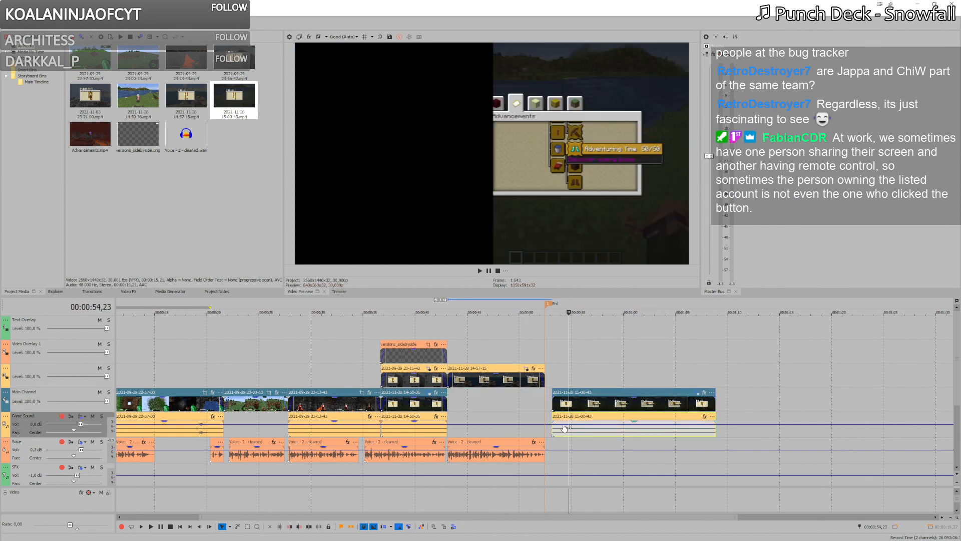
key(Delete)
drag(552, 405, 468, 402)
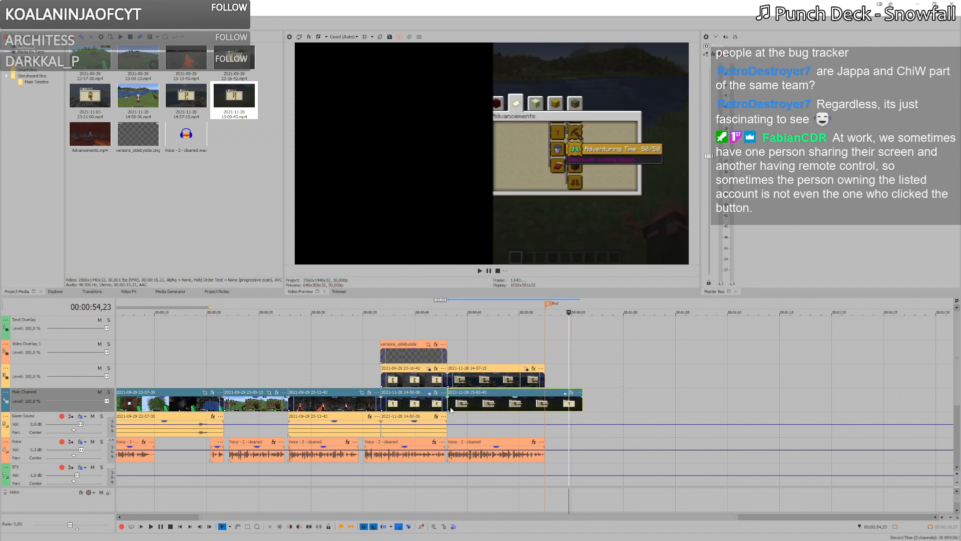
click(450, 409)
key(space)
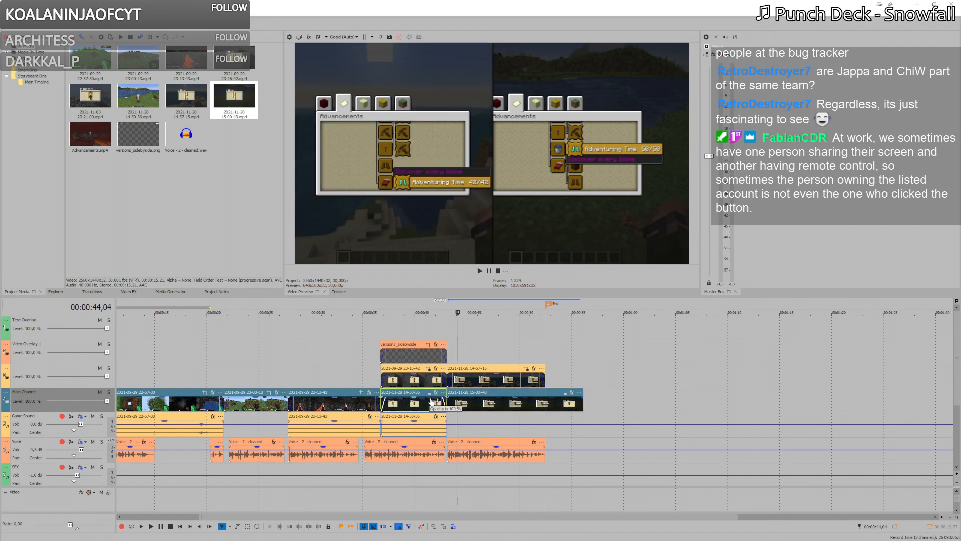
right_click(469, 403)
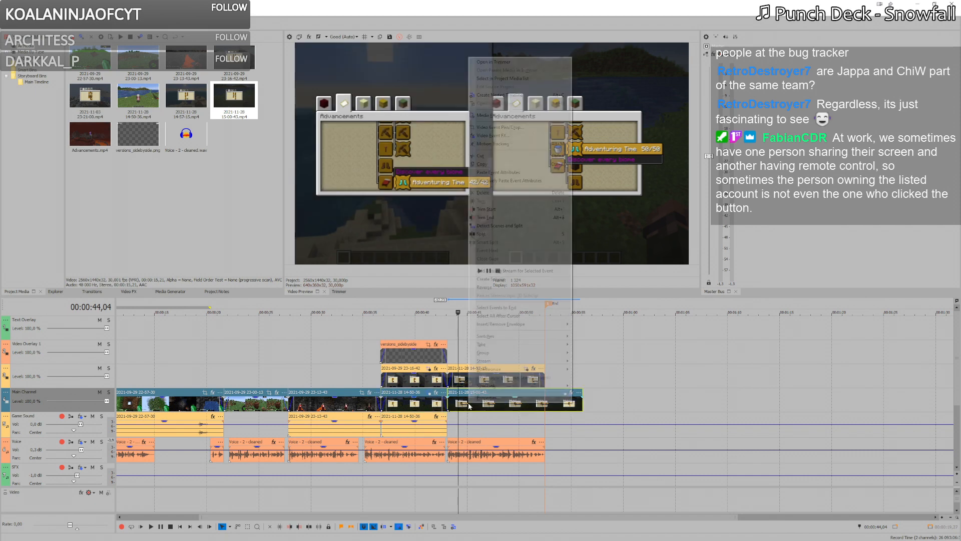
click(524, 173)
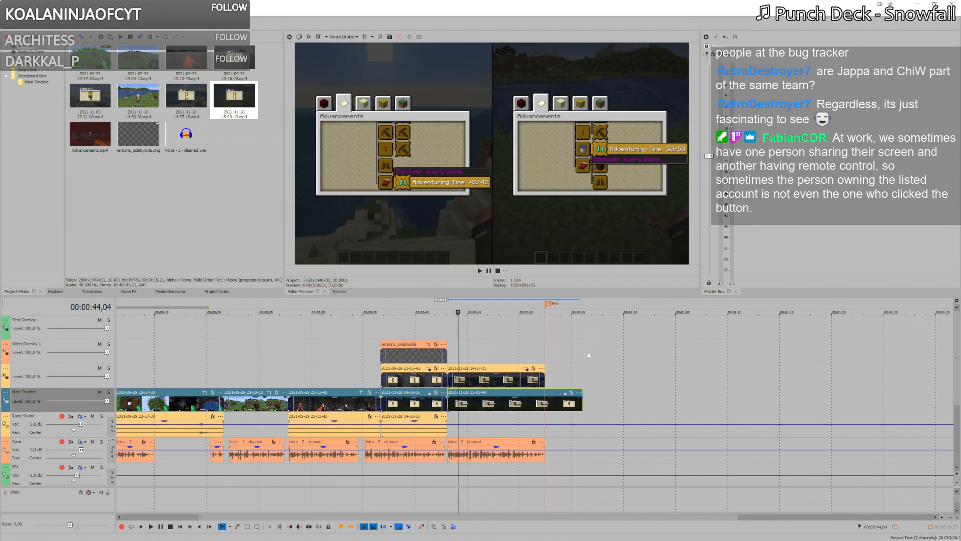
drag(568, 407, 545, 406)
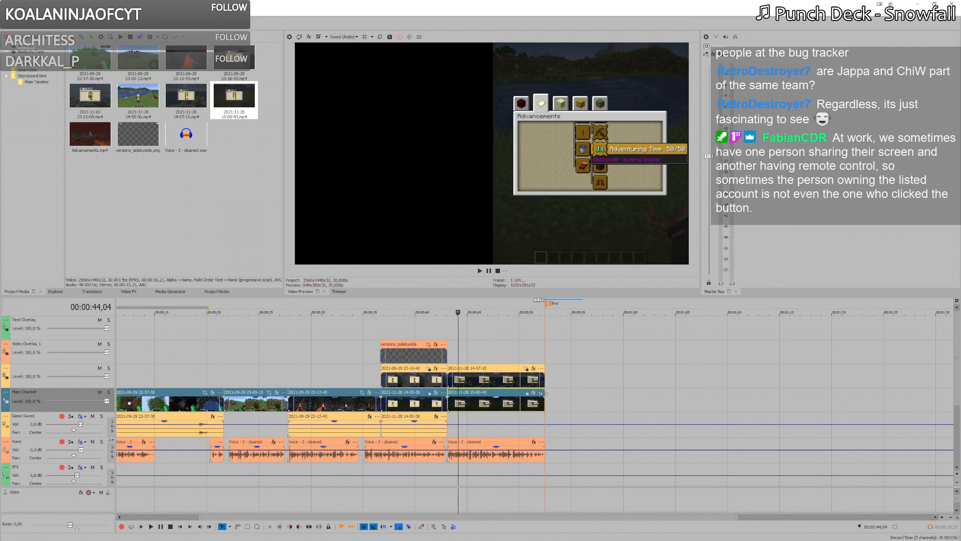
click(488, 406)
Step: Copy the versions_sidebyside overlay over the second comparison on Video Overlay 1, ending at the End marker
click(431, 375)
click(414, 355)
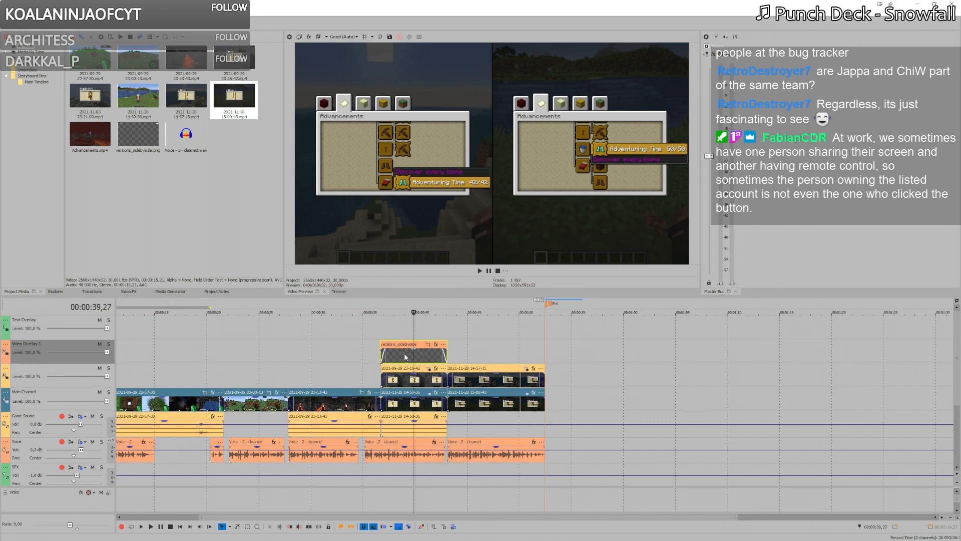
drag(404, 355, 544, 351)
shift+click(519, 403)
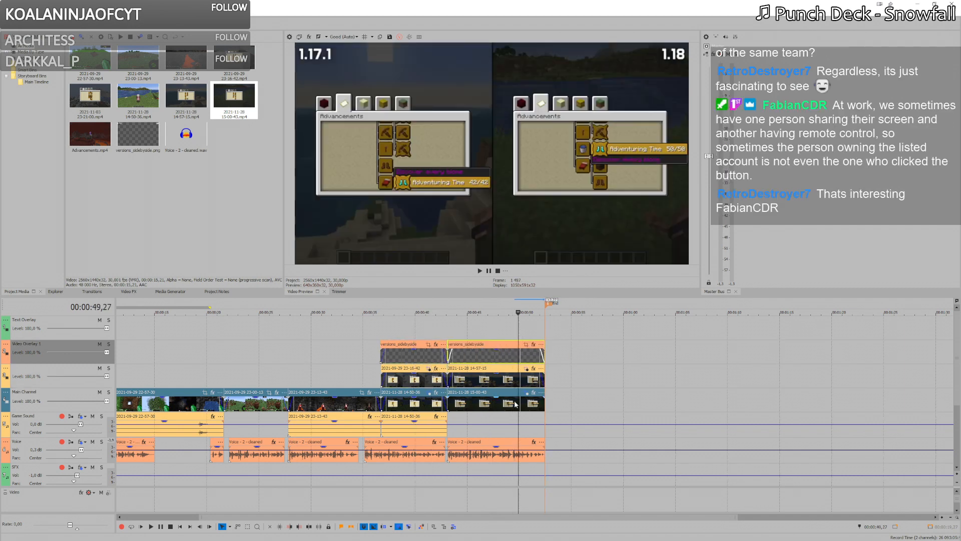
Step: Adjust the fades at both ends of the second comparison's stacked video clips and play the Advancements section from the start
drag(452, 357, 452, 358)
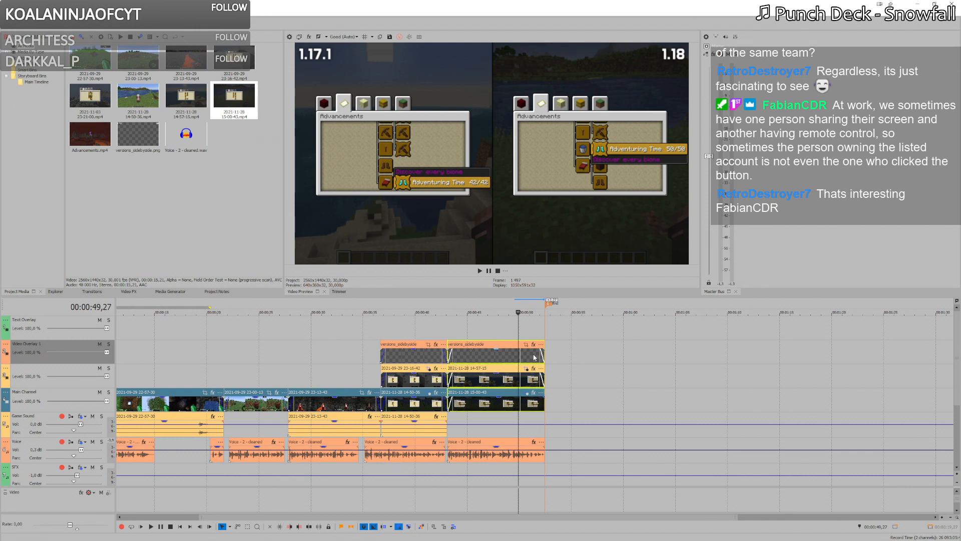
drag(542, 351, 541, 351)
click(484, 326)
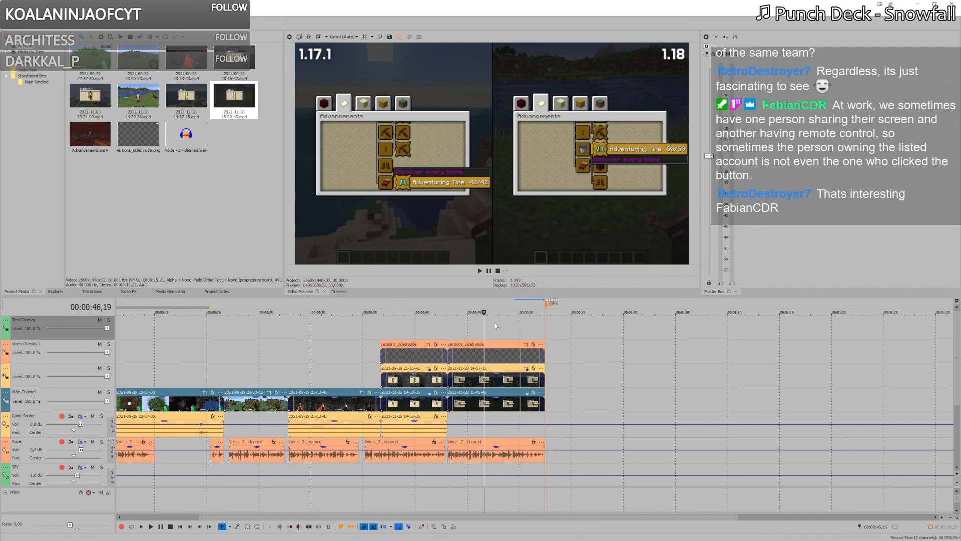
key(ctrl+Home)
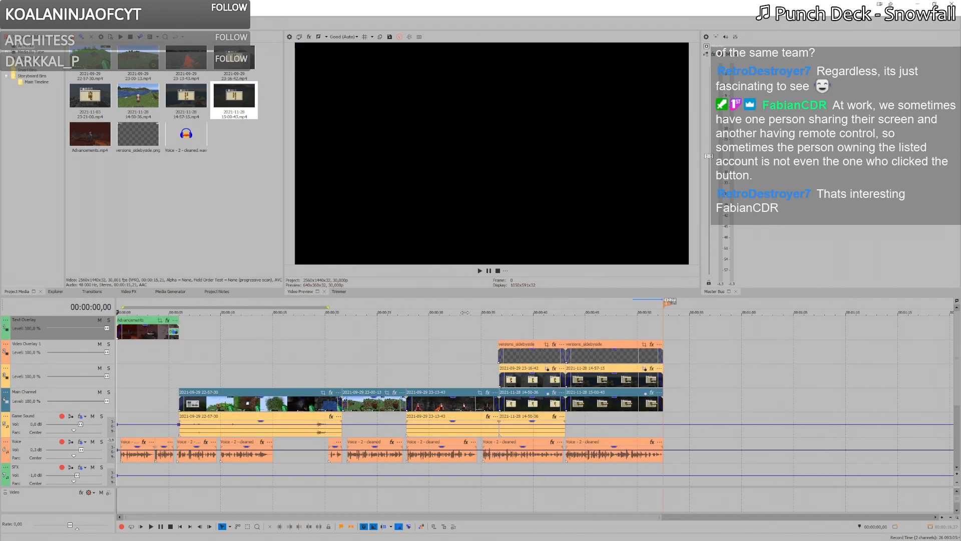
key(space)
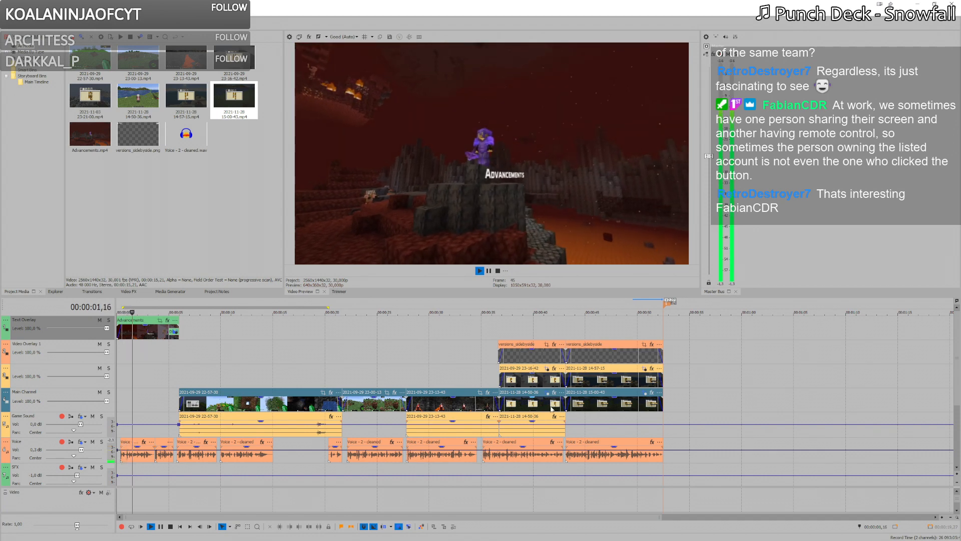
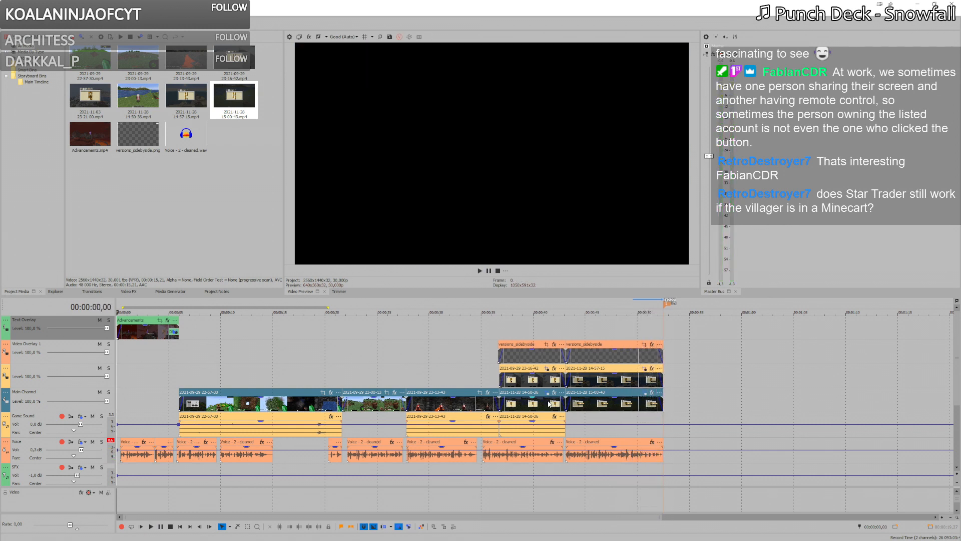
Step: Mute the Voice track and render the project as Advancements.mp4 with the MAGIX HEVC/AAC MP4 1440p 30 fps (NVENC) template
click(92, 442)
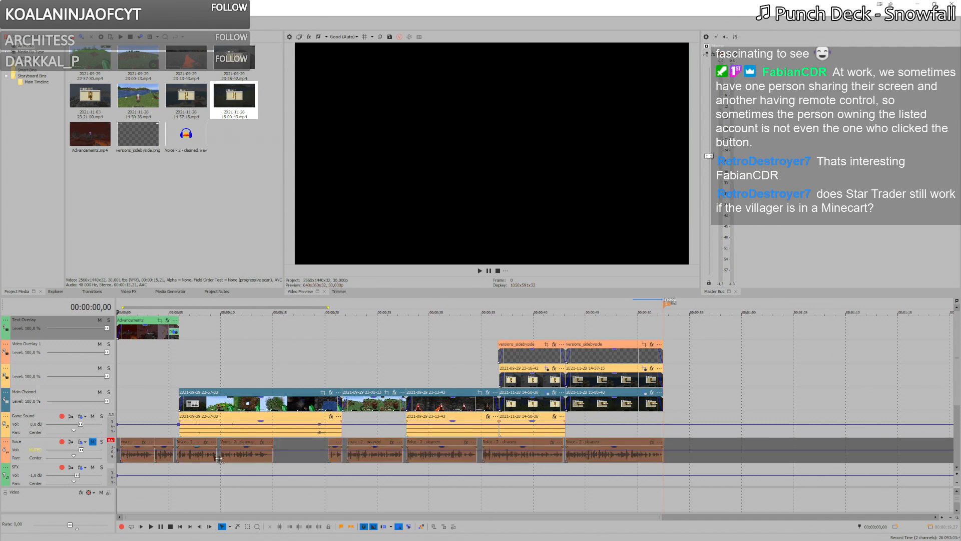
key(ctrl+m)
click(389, 321)
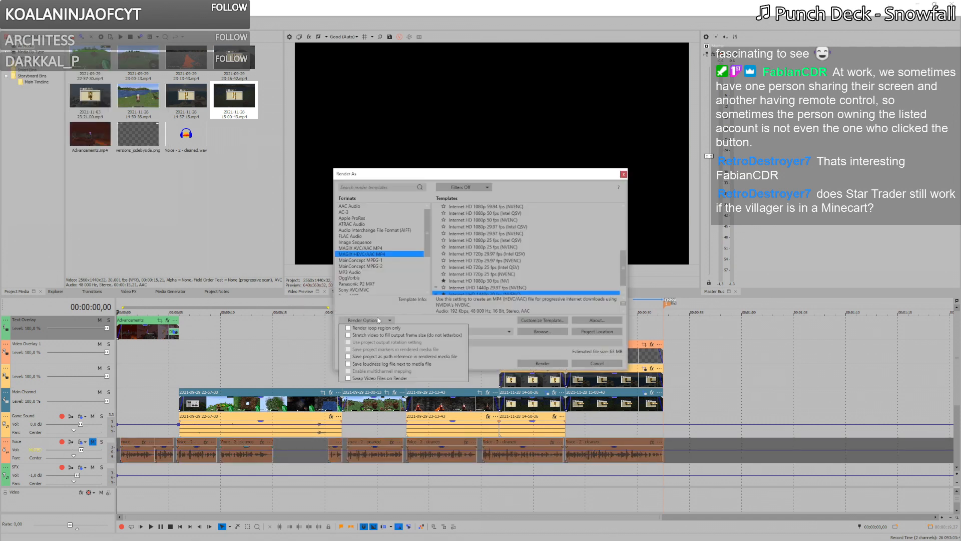
click(421, 329)
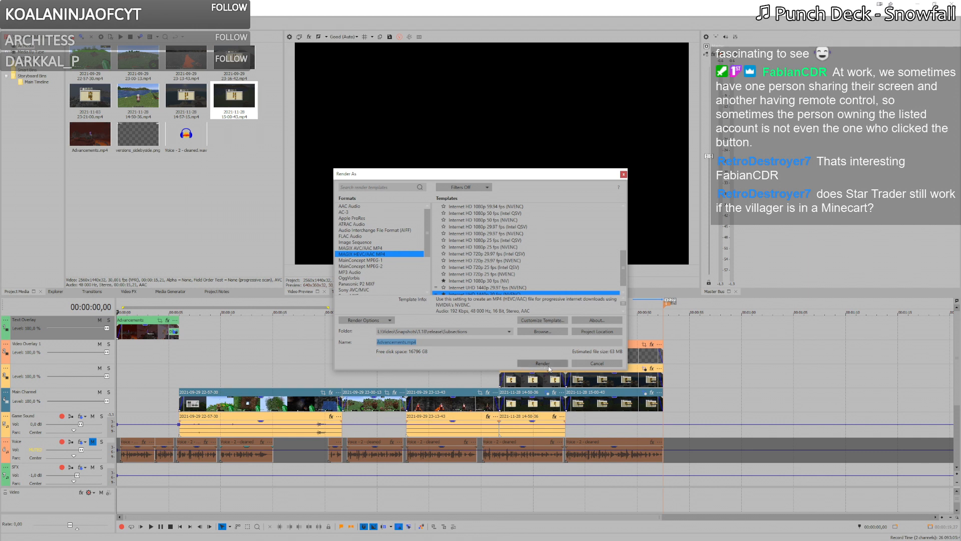
scroll(498, 300, down, 1)
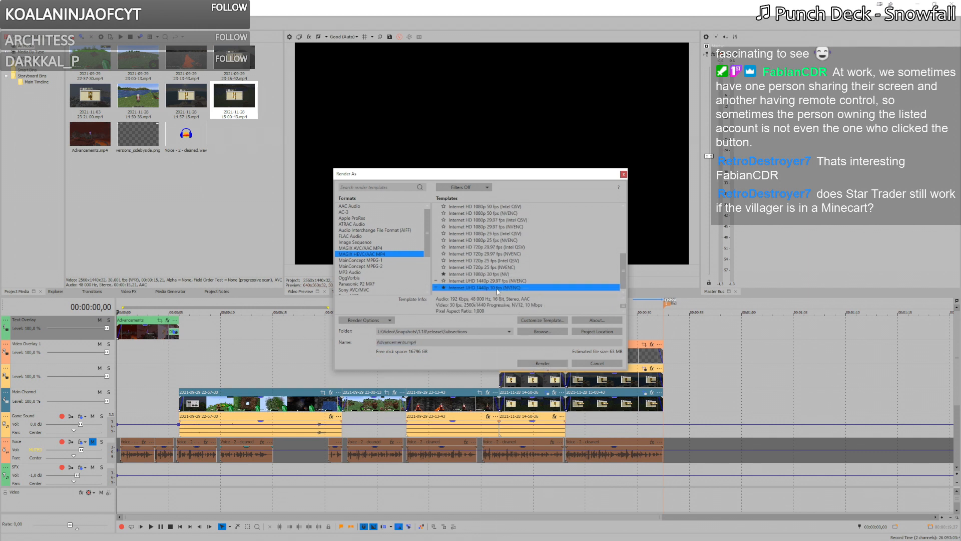
click(543, 363)
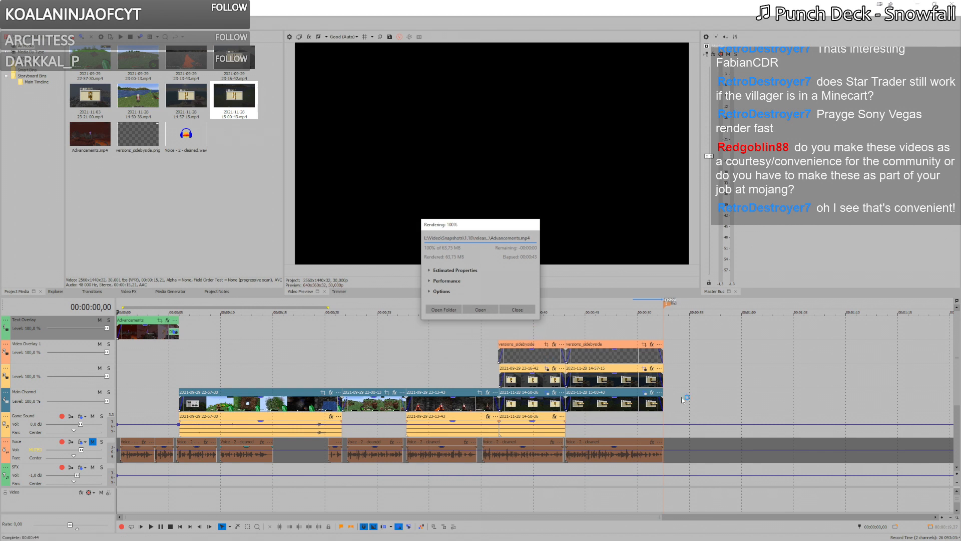
click(517, 309)
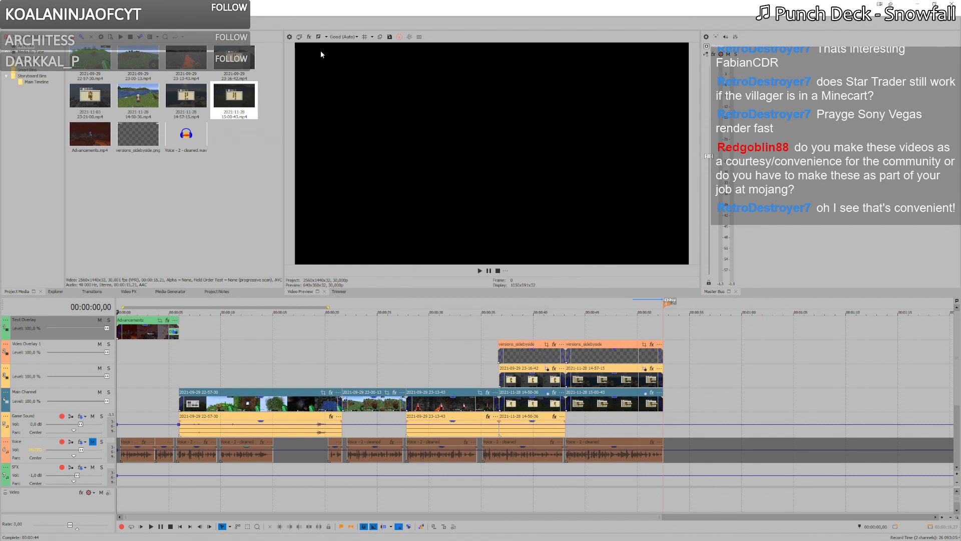
Step: Copy the voice clips of the Advancements project and open the main project 1.18.veg
click(137, 456)
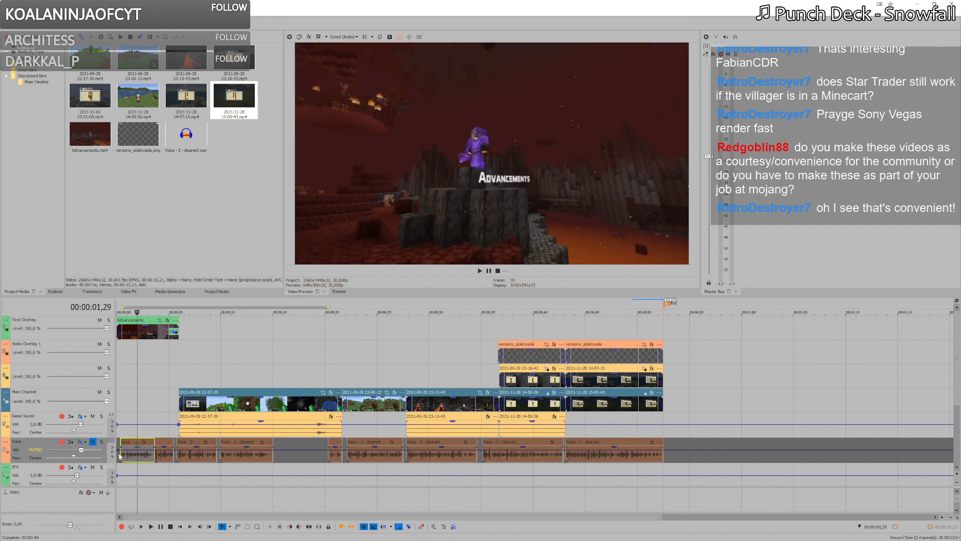
click(121, 457)
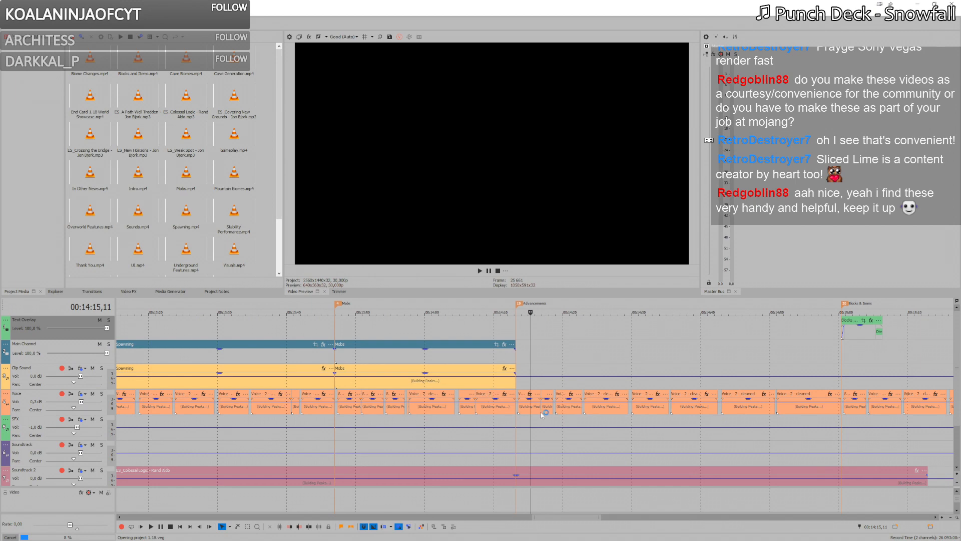
Step: Try to delete the old Advancements voice clips in the main timeline with ripple, and undo the deletion
scroll(511, 410, down, 10)
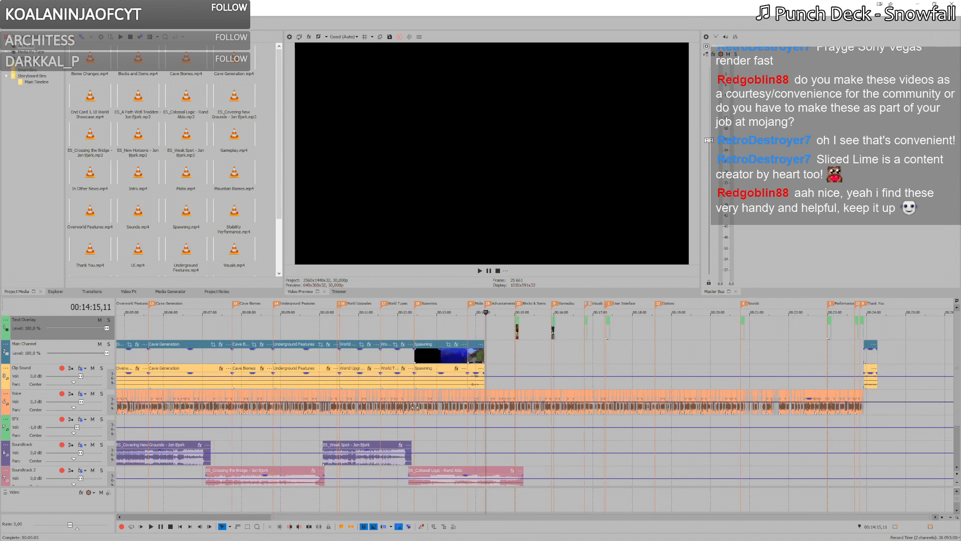
click(573, 407)
scroll(574, 407, up, 10)
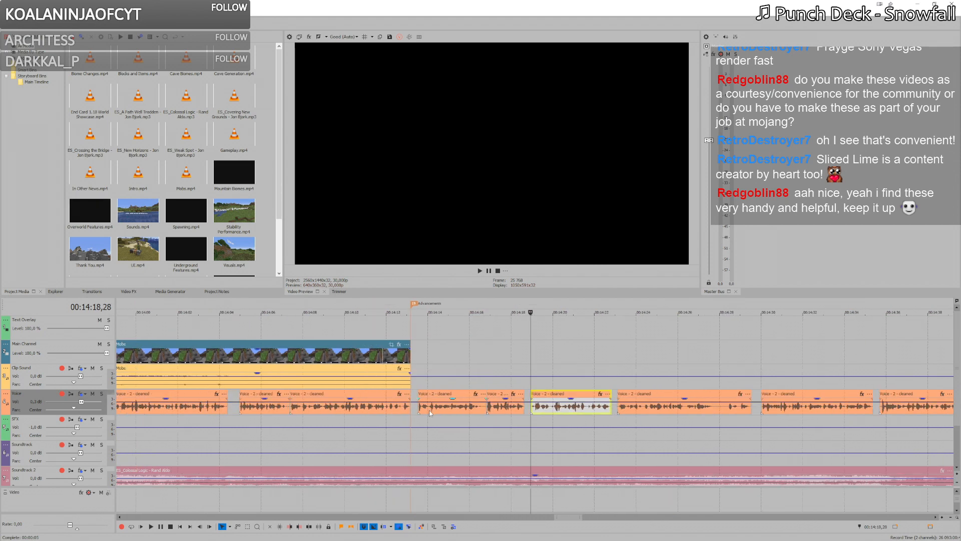
drag(566, 411, 448, 411)
scroll(553, 418, down, 4)
scroll(553, 417, down, 2)
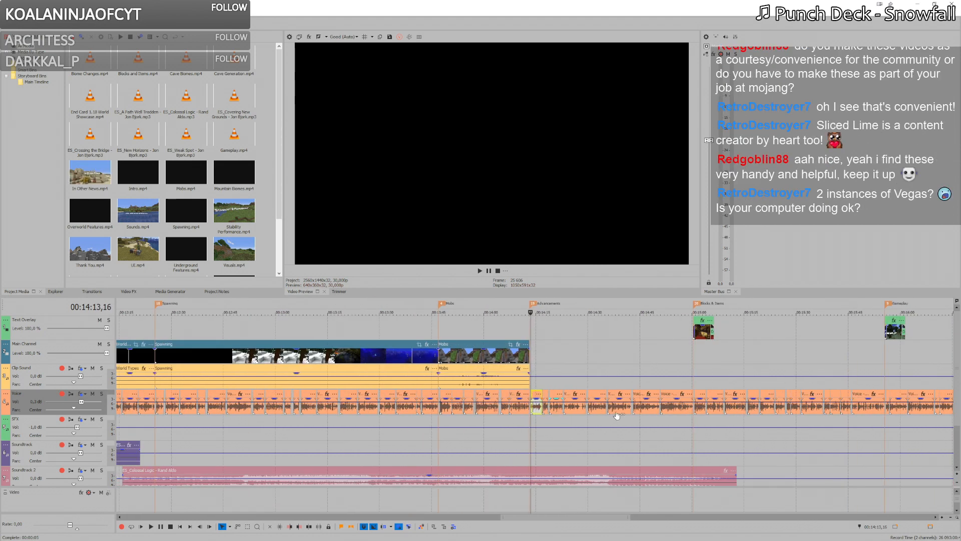
shift+click(681, 403)
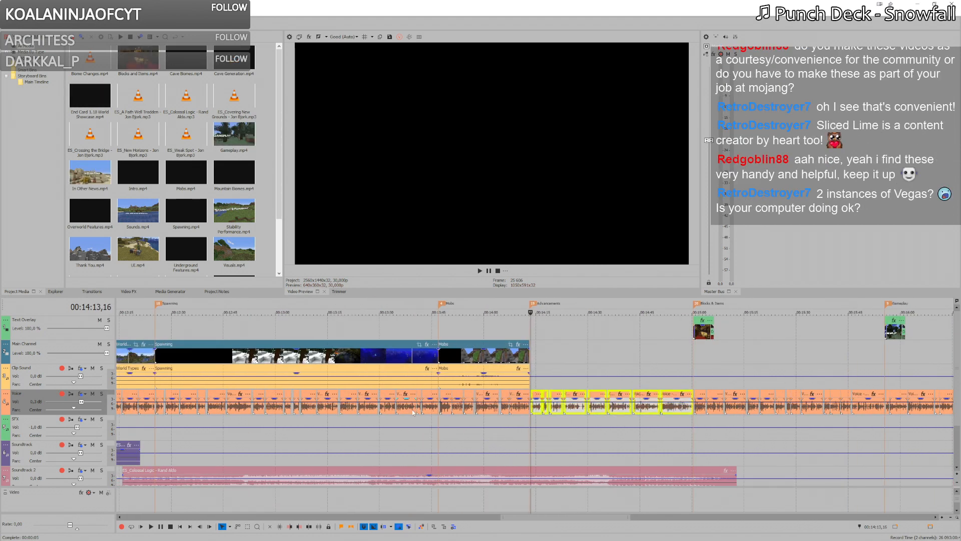
scroll(435, 464, up, 5)
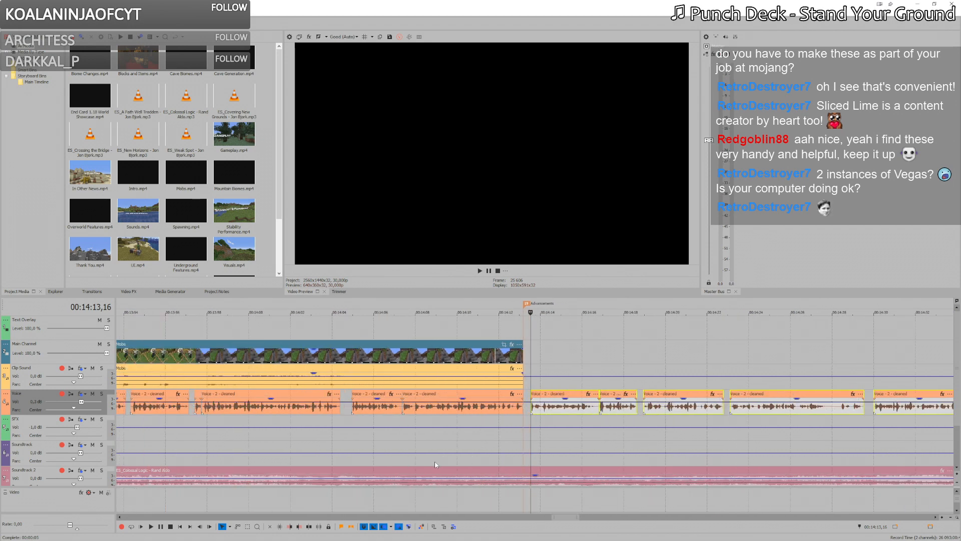
key(ctrl+z)
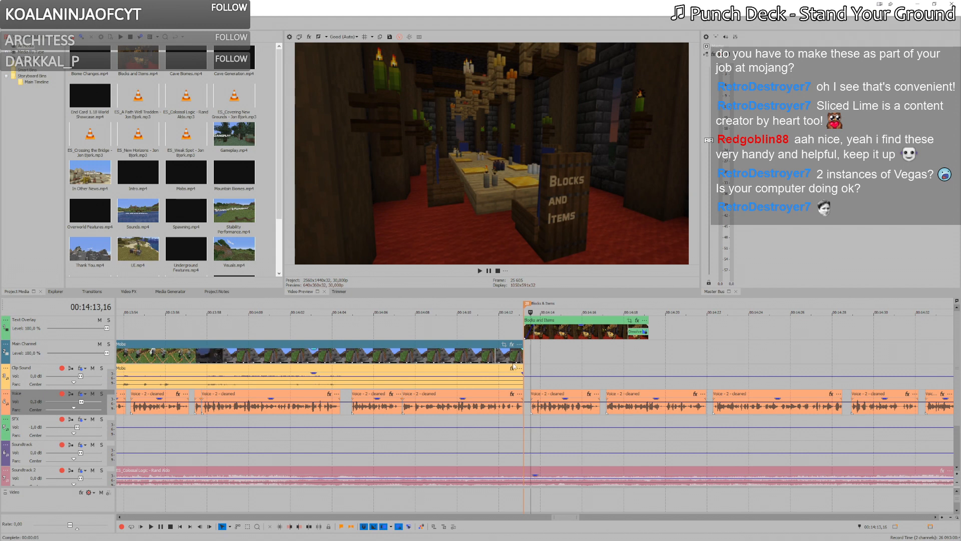
key(ctrl+shift+z)
Step: Try to replace the old Advancements voice clips with the copied ones without rippling, and undo the paste and the deletion
scroll(532, 406, down, 3)
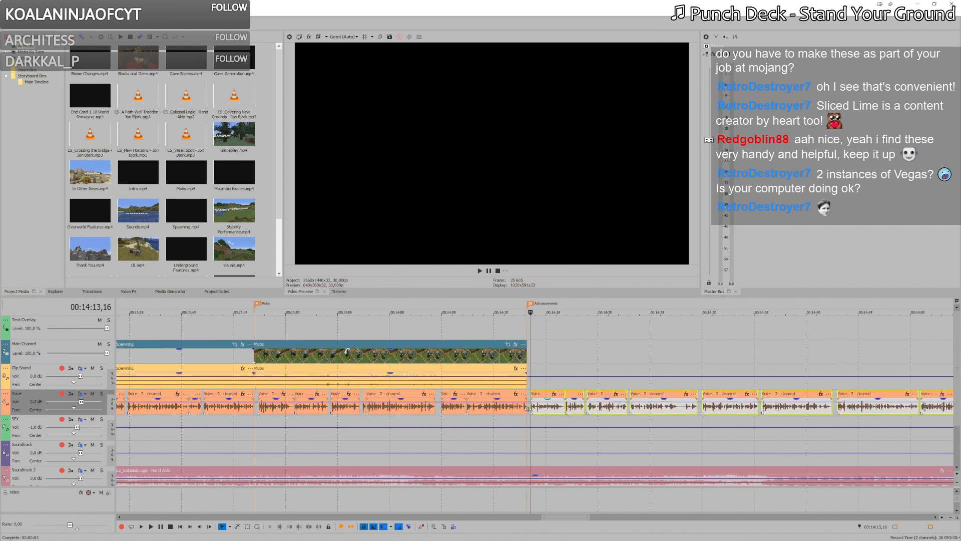
scroll(519, 406, down, 3)
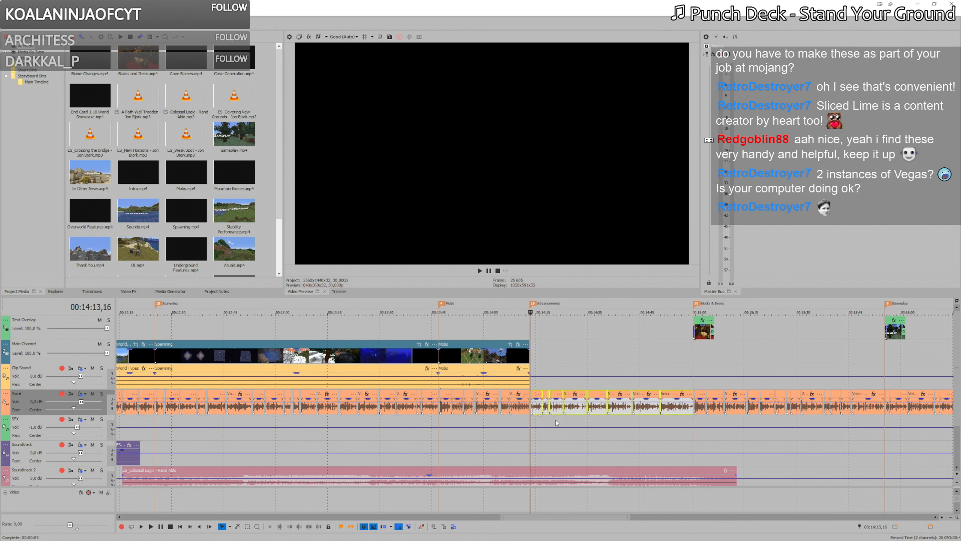
key(Delete)
key(ctrl+z)
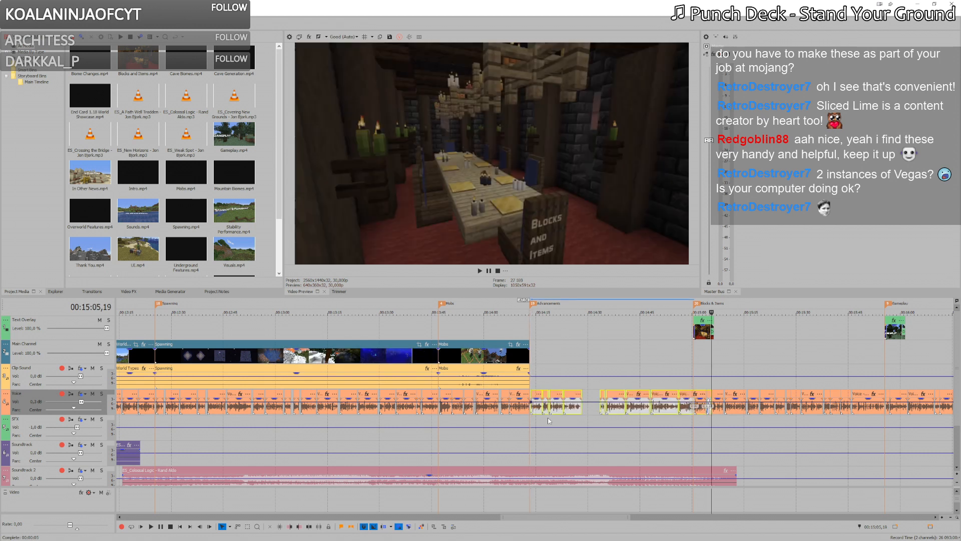
key(Delete)
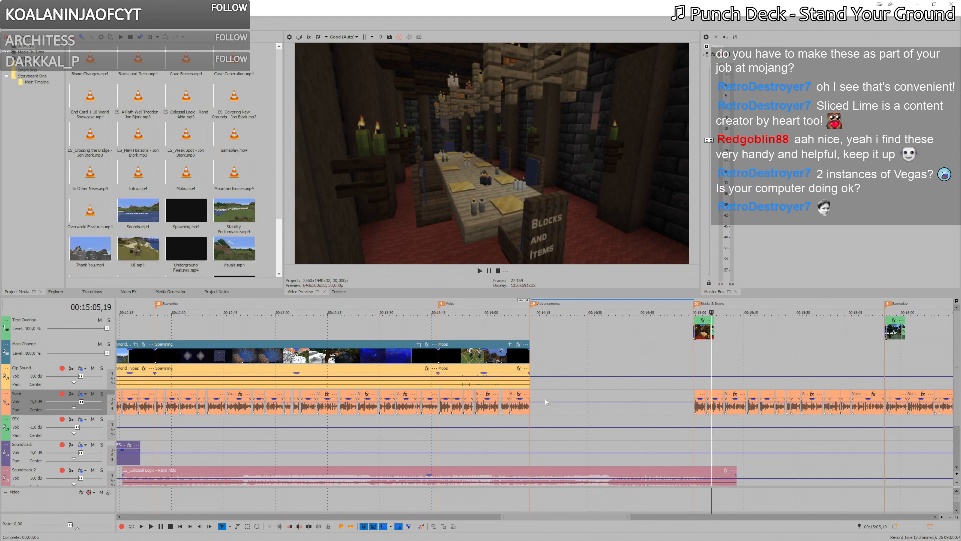
scroll(545, 401, up, 3)
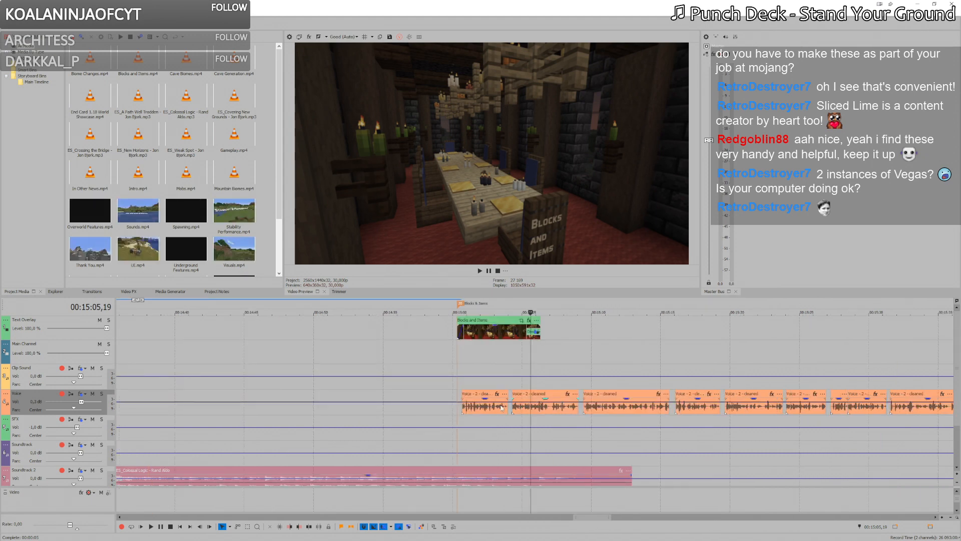
key(ctrl+z)
Step: Delete the old Advancements voice clips without rippling and paste the copied voice clips at the Advancements marker with ripple on
click(261, 407)
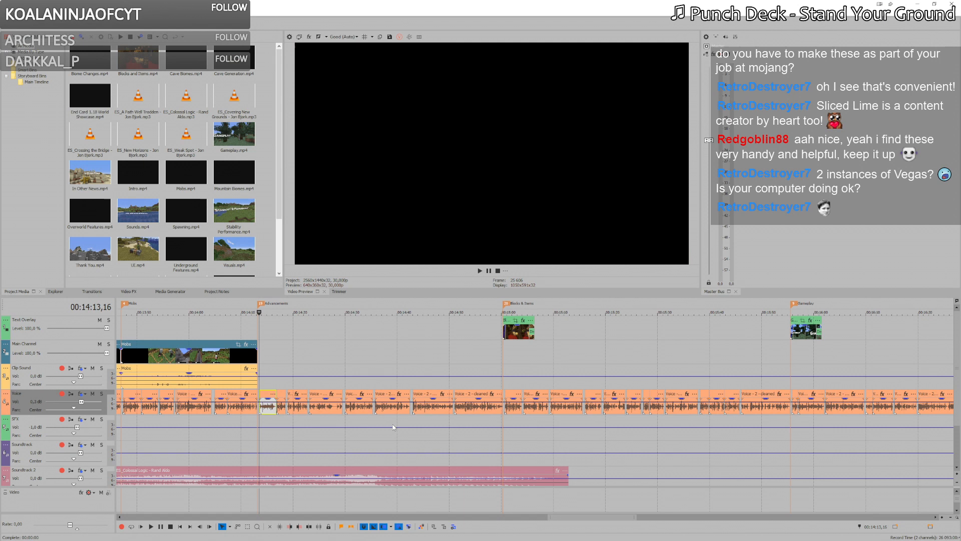
shift+click(470, 413)
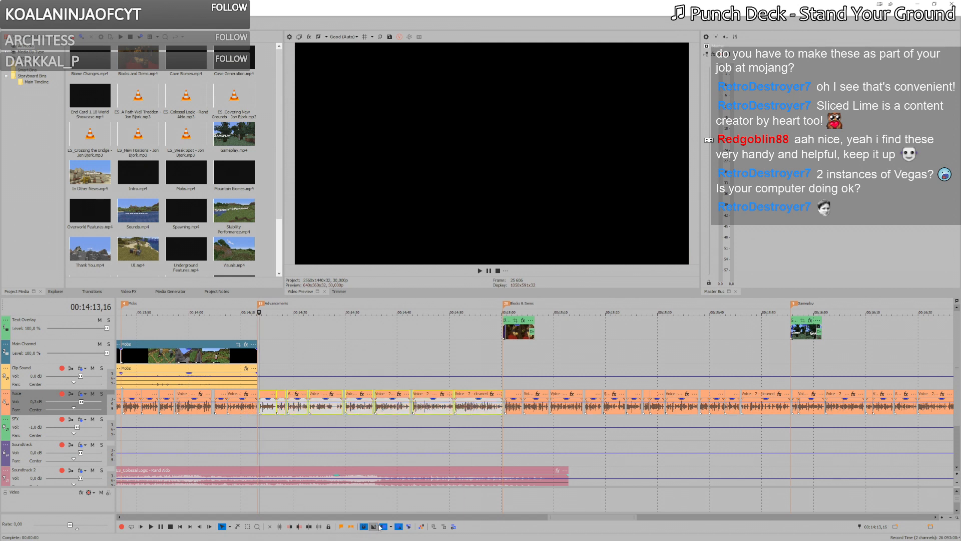
key(Delete)
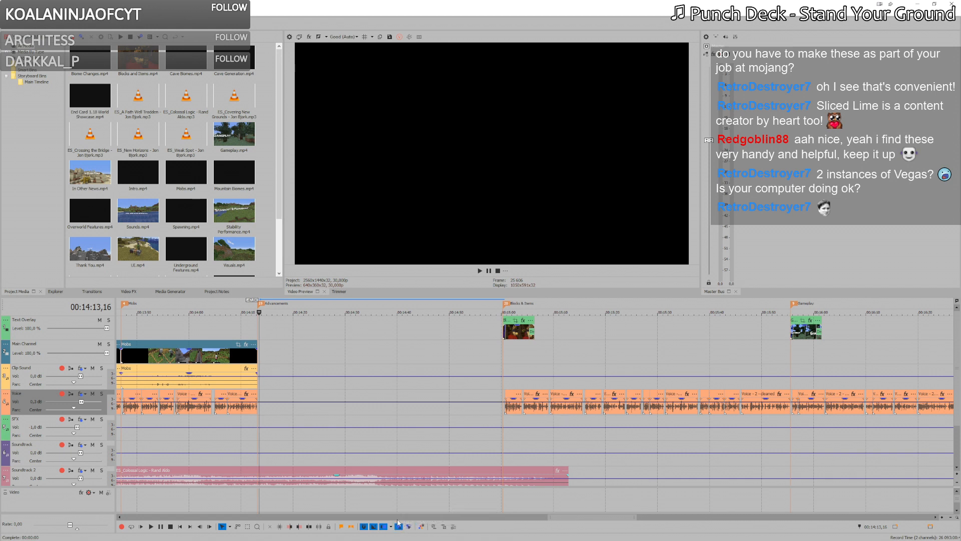
key(ctrl+v)
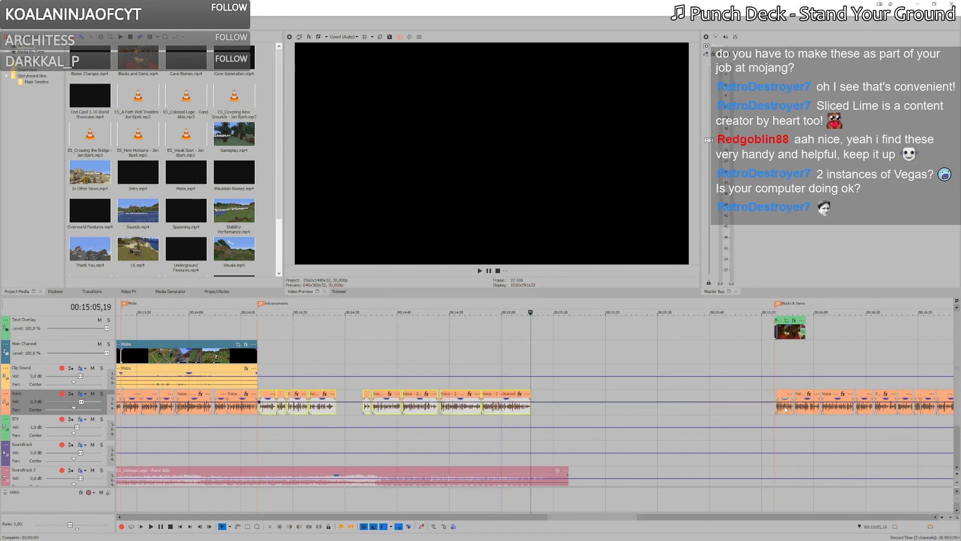
Step: Move the Blocks and Items title clip, with everything after it, back to directly follow the pasted Advancements voice clips
click(786, 334)
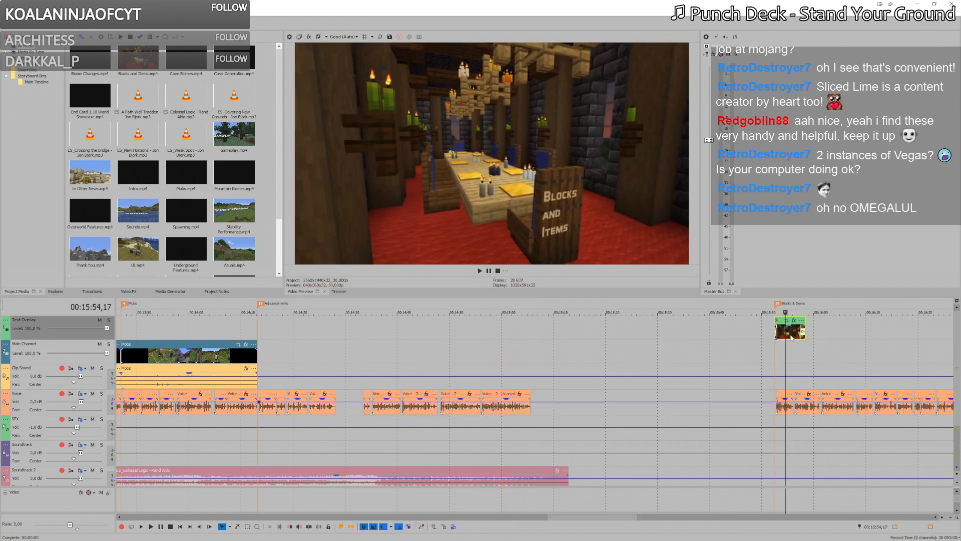
drag(793, 331, 548, 329)
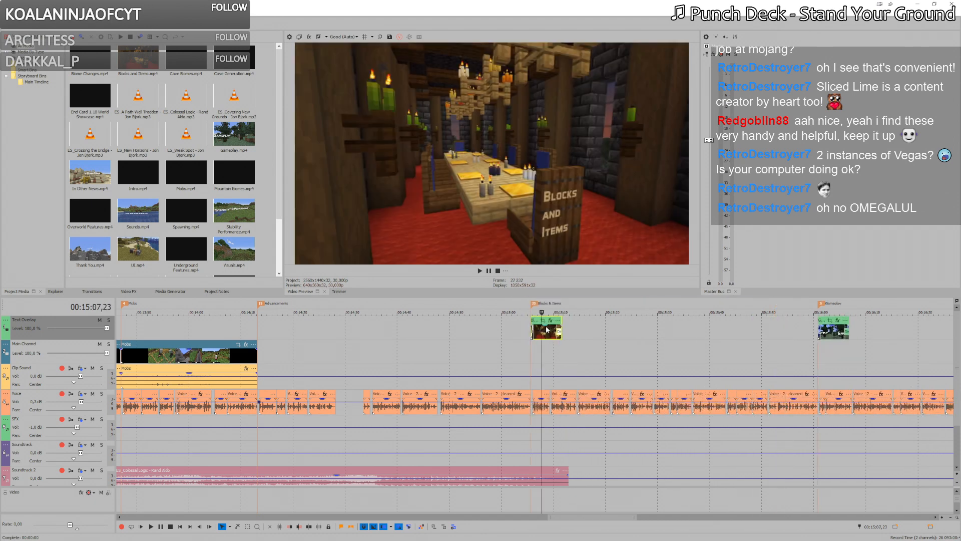
click(533, 328)
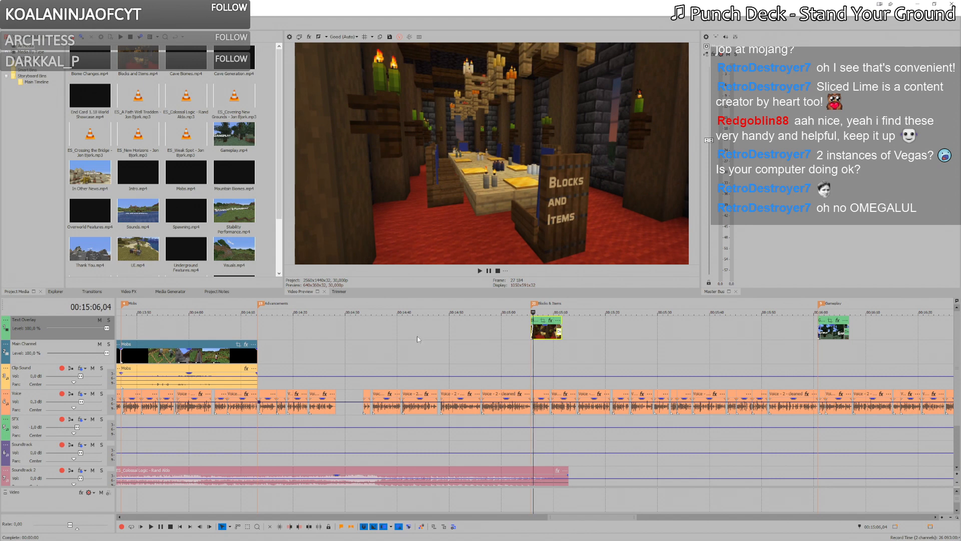
Step: Place Advancements.mp4 from the release project's Subsections folder on the main channel track at the Advancements marker, directly after the Mobs clip
click(265, 354)
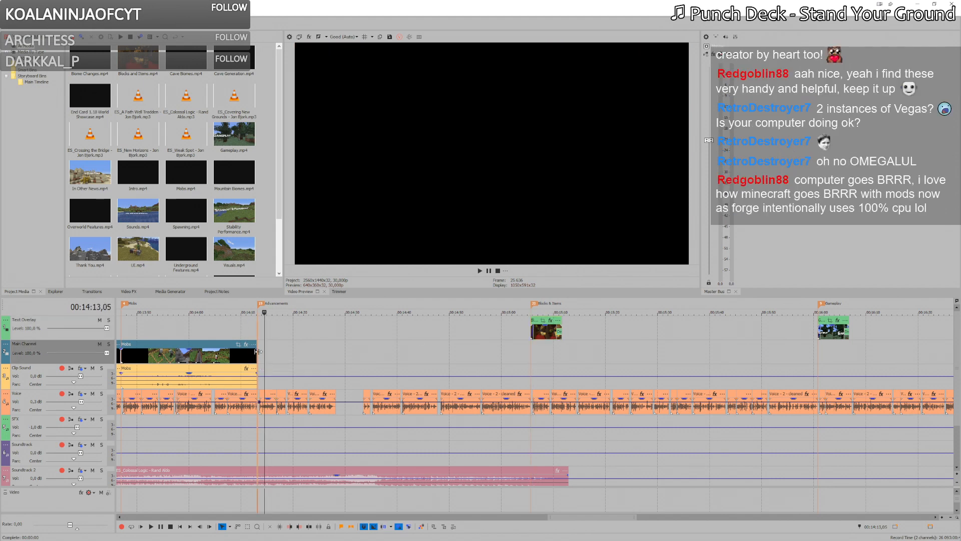
click(258, 356)
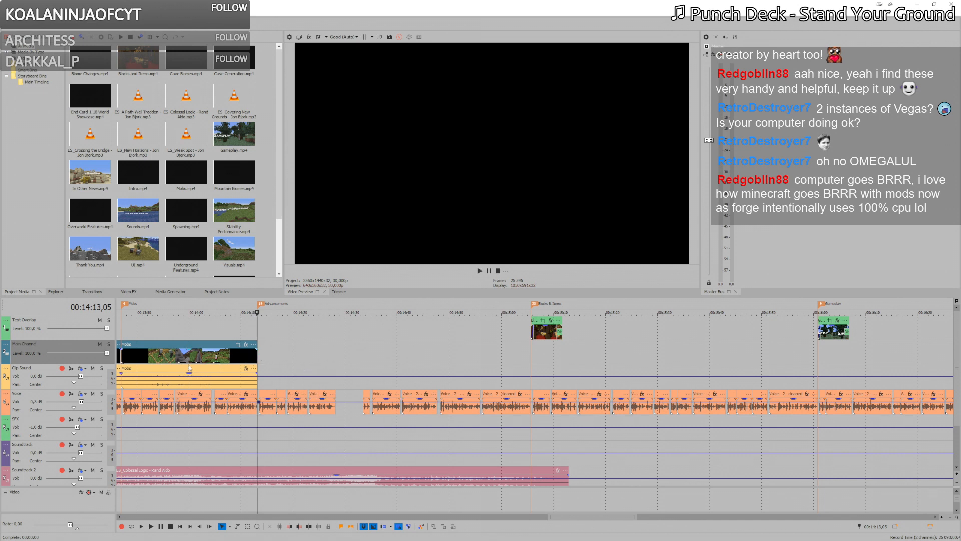
scroll(244, 408, down, 3)
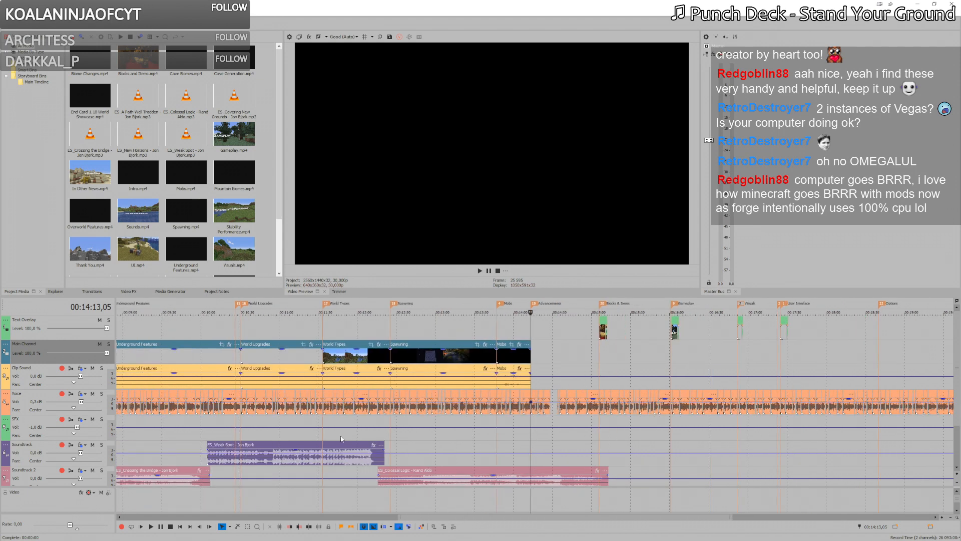
scroll(590, 413, up, 3)
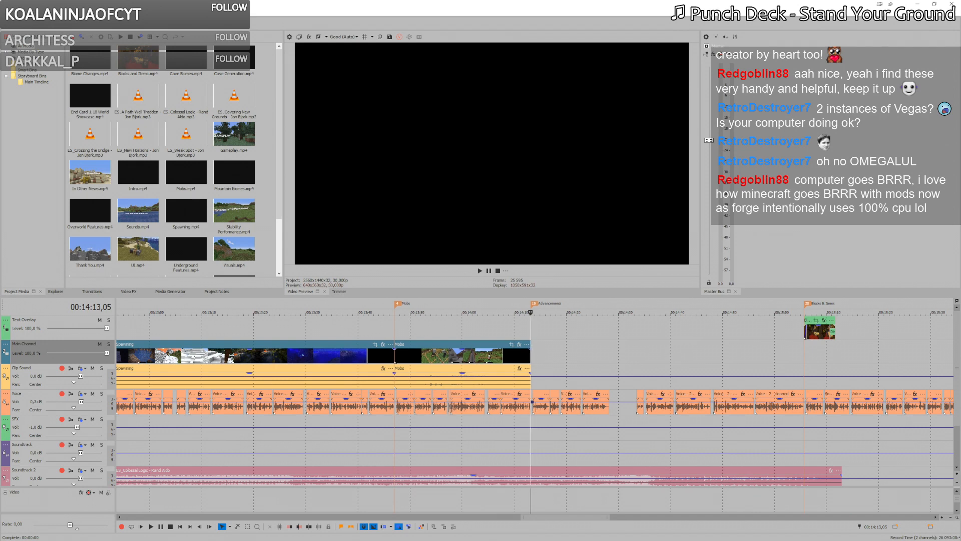
key(alt+Tab)
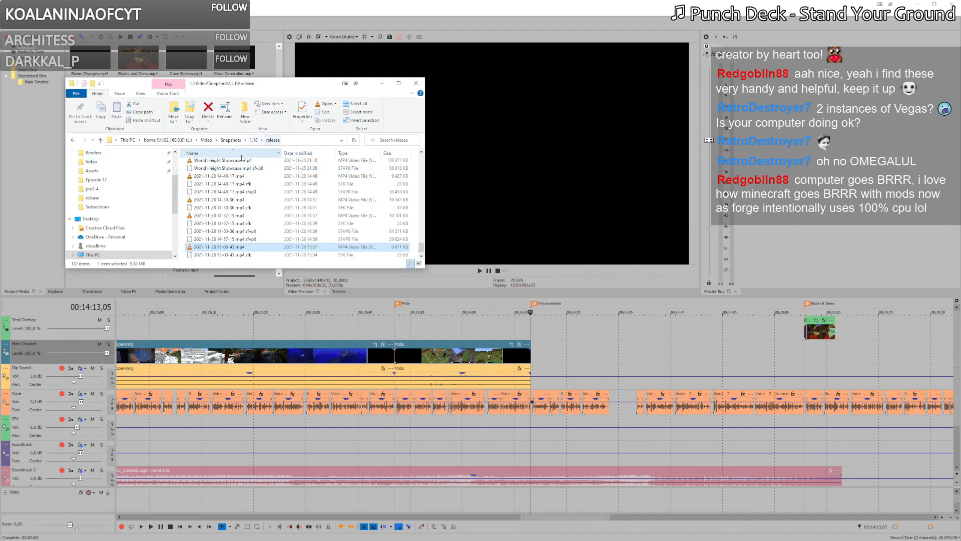
scroll(240, 173, up, 20)
scroll(289, 182, up, 8)
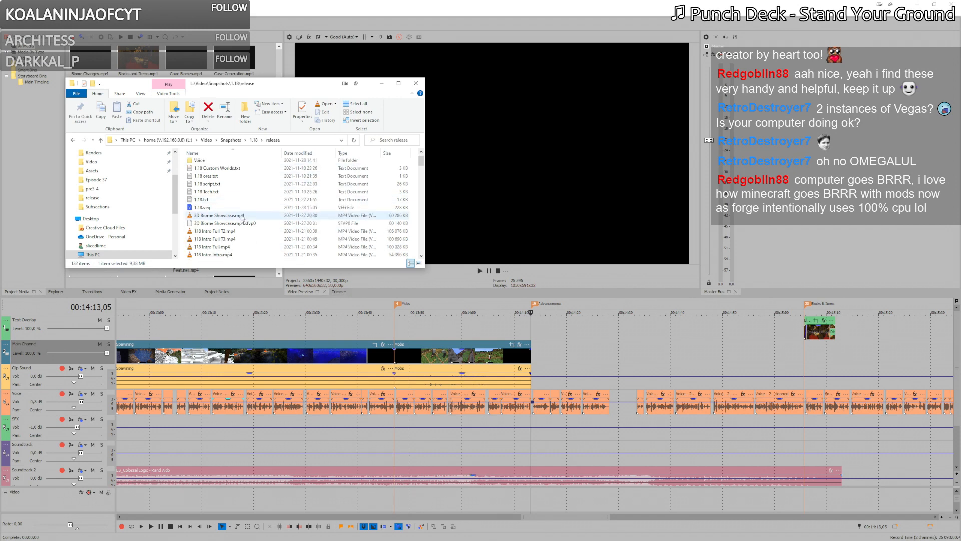
double_click(206, 172)
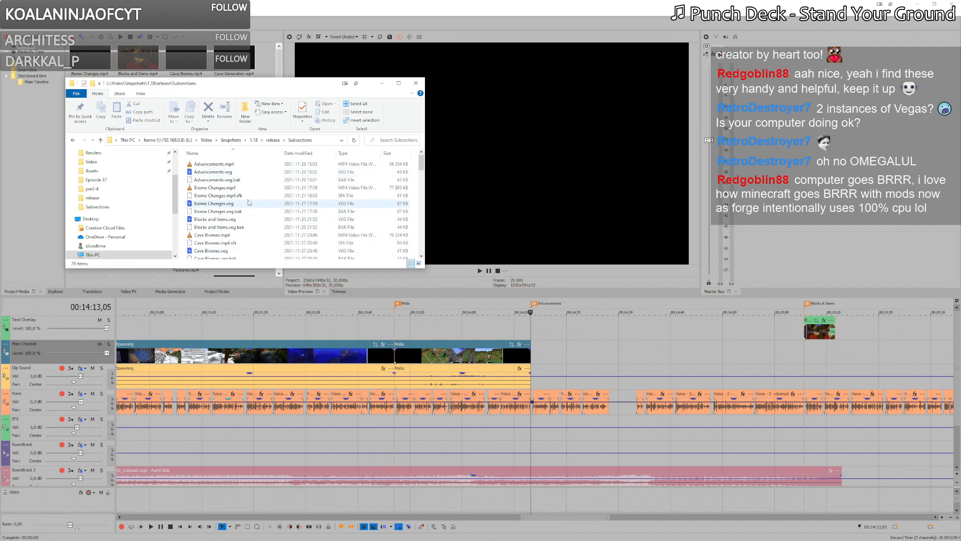
drag(210, 163, 531, 368)
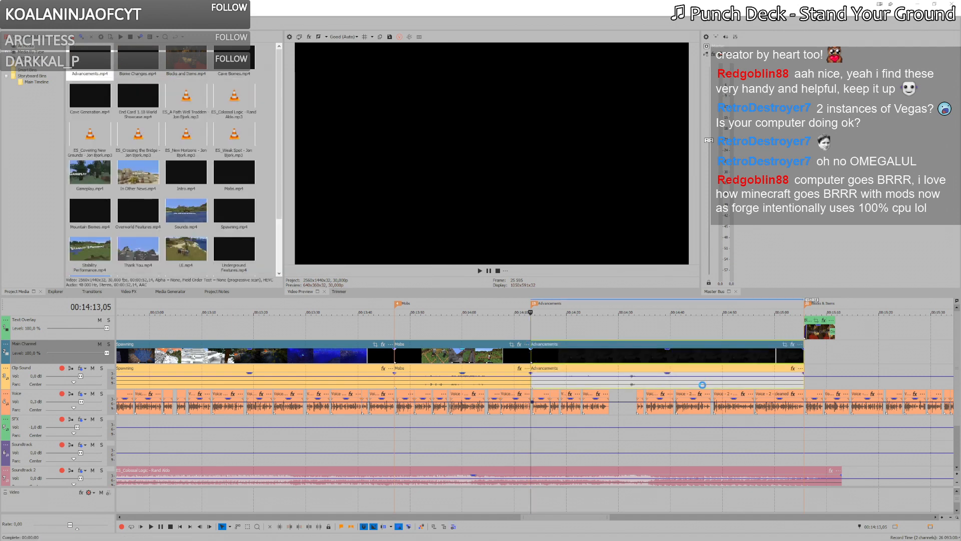
Step: Check the placed Advancements video against its voice clips up to the Blocks and Items marker
click(630, 382)
scroll(565, 382, up, 2)
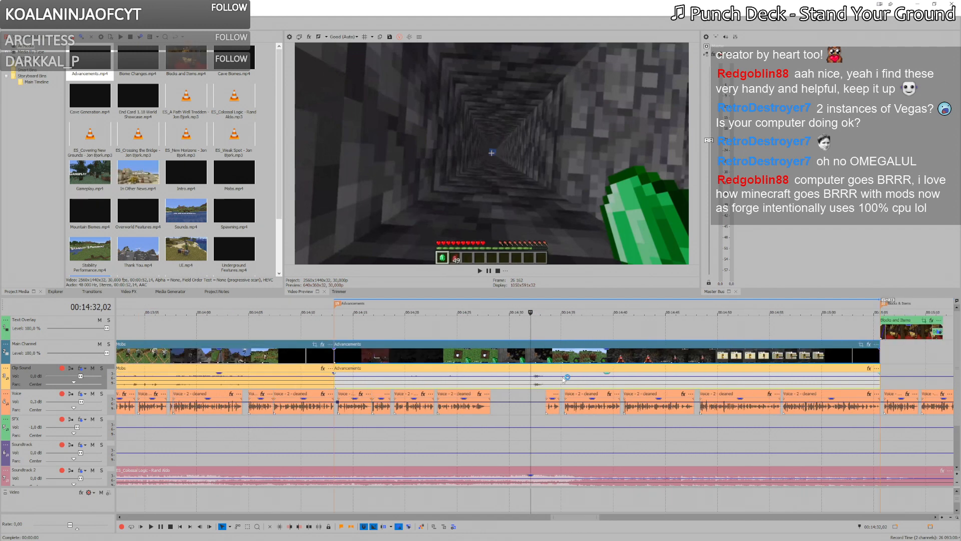
scroll(565, 380, down, 2)
click(737, 359)
scroll(650, 349, up, 2)
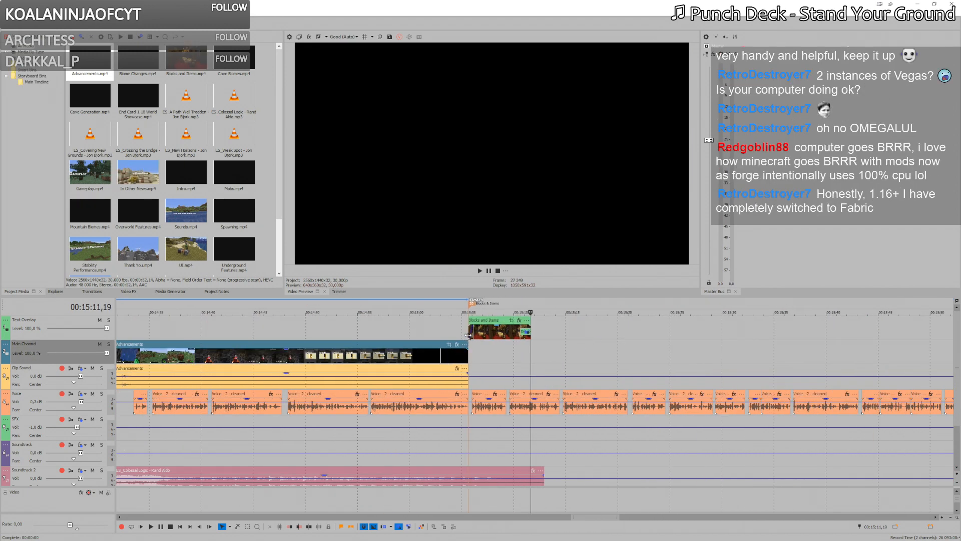
Step: Delete the Blocks and Items title clip from the text overlay track and remove the unused media from the project
click(486, 332)
scroll(608, 373, down, 5)
scroll(575, 355, up, 2)
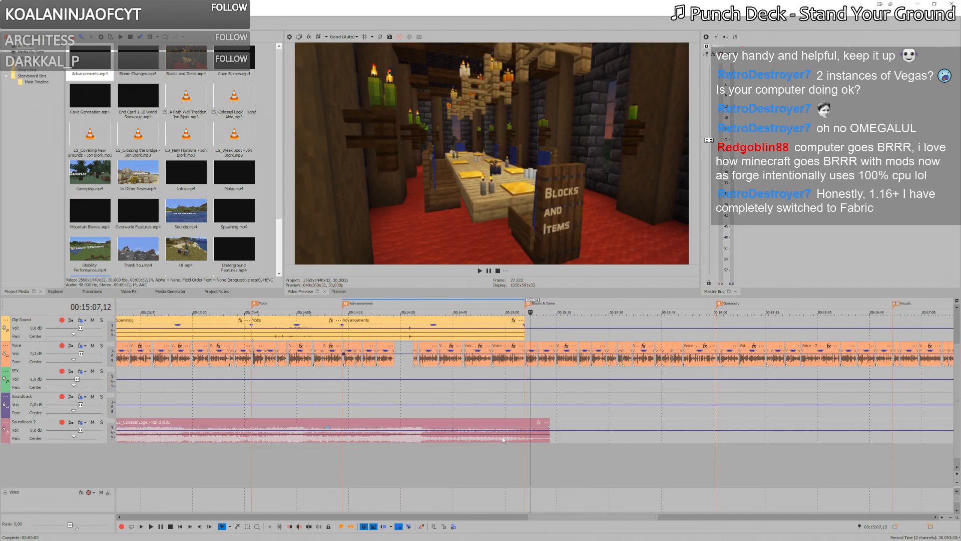
click(537, 335)
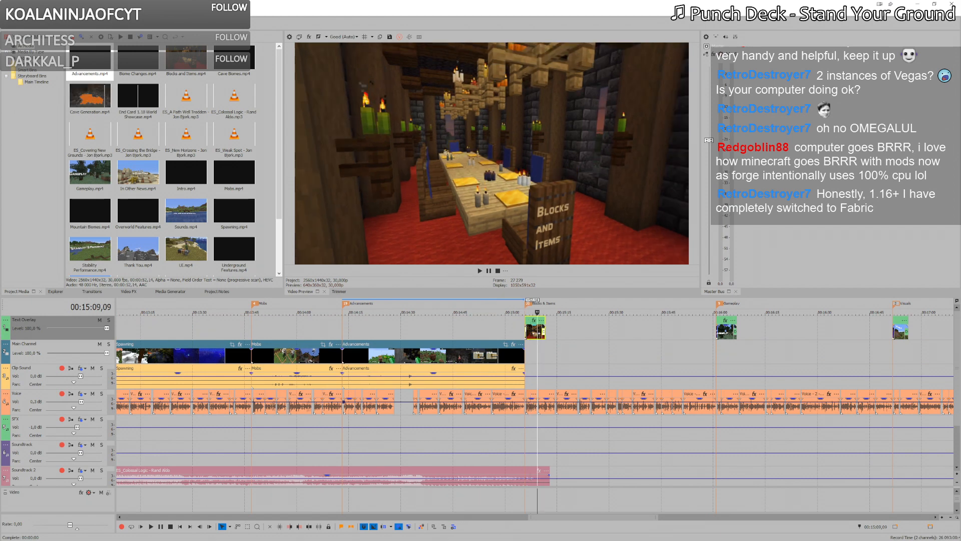
key(Delete)
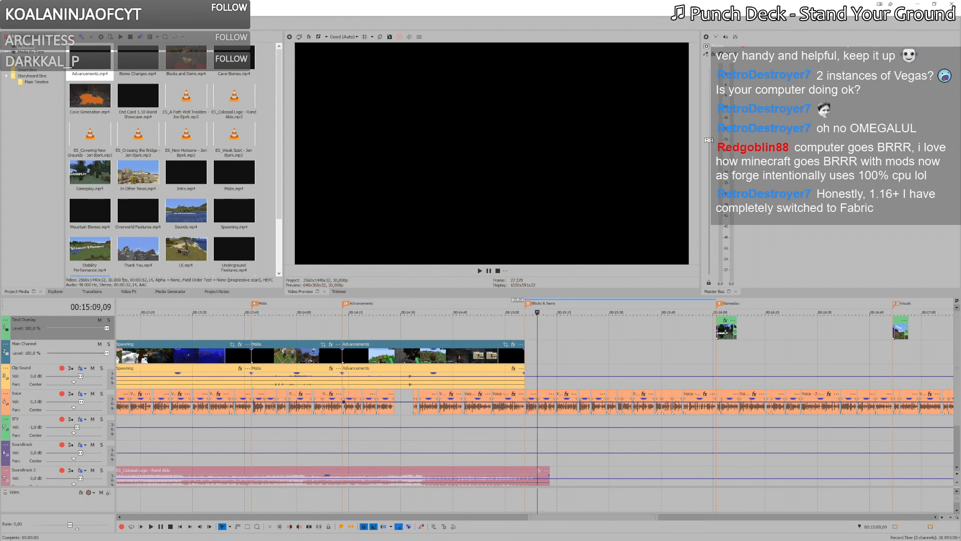
click(82, 37)
Step: Open the Blocks and Items.veg project from the Subsections folder of the 1.18 release folder
key(ctrl+o)
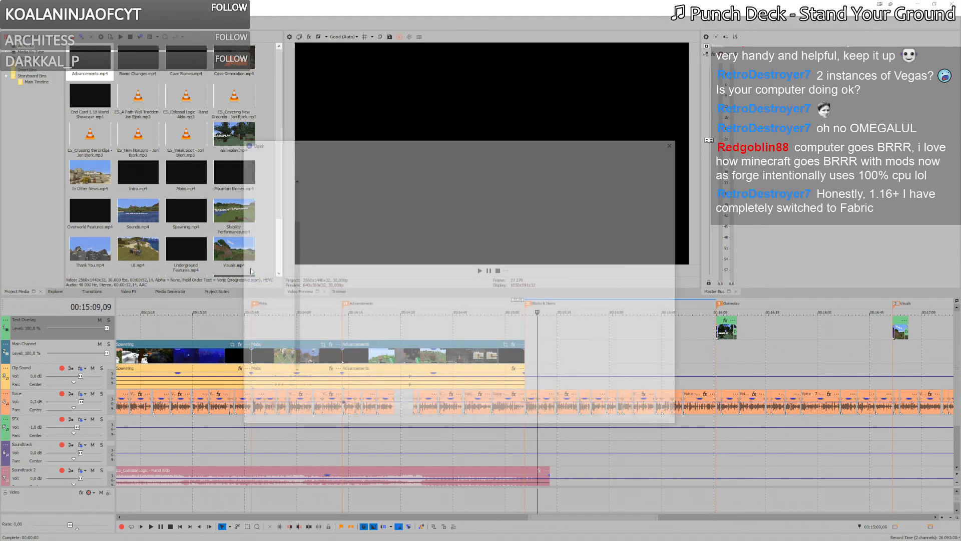
scroll(279, 206, up, 3)
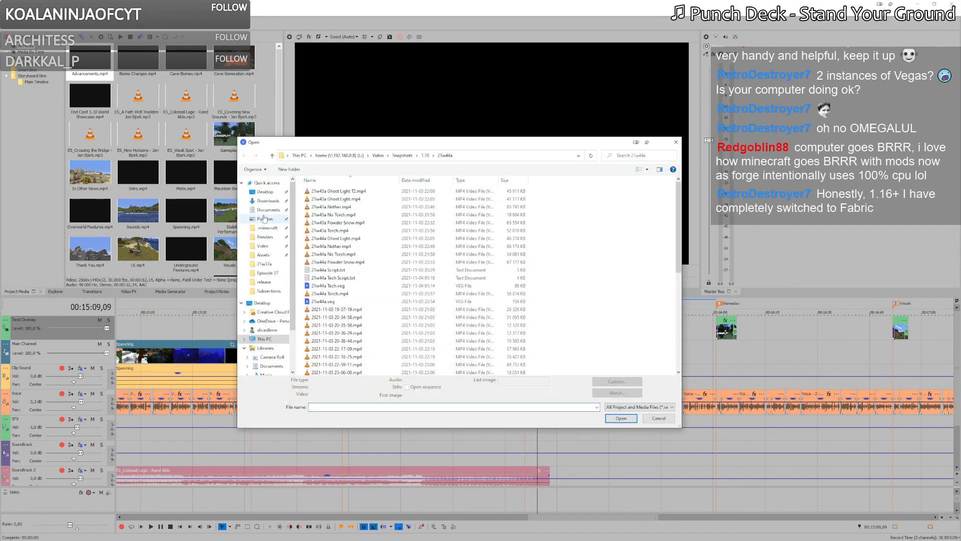
click(425, 156)
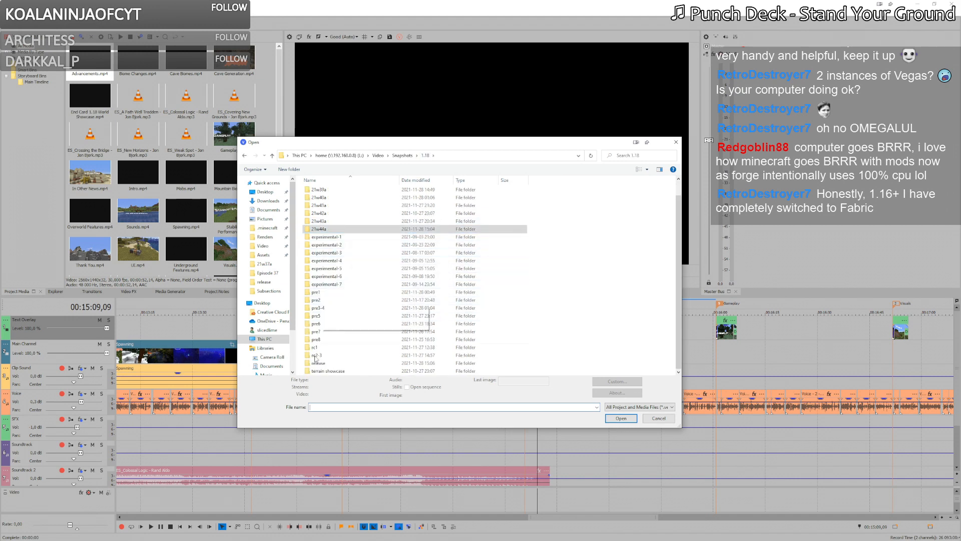
double_click(319, 363)
double_click(328, 200)
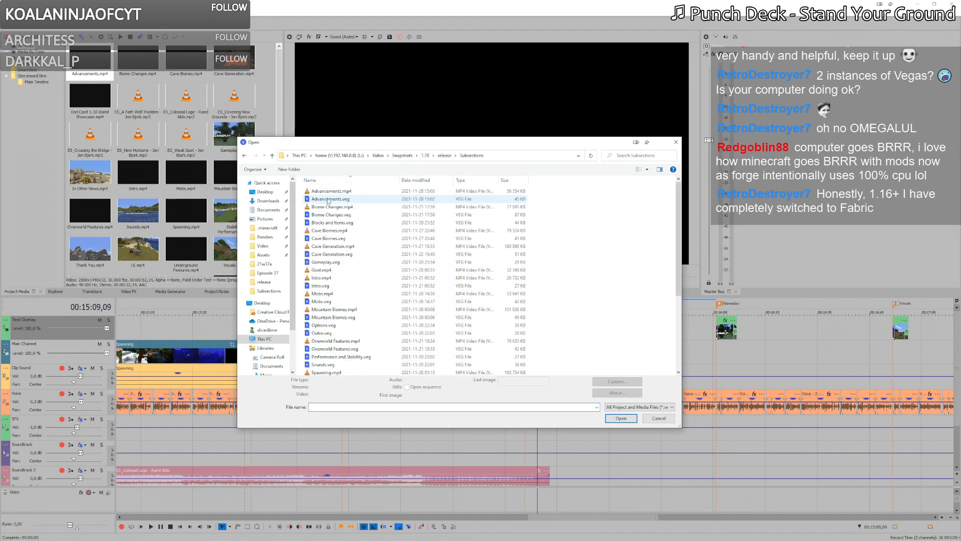
scroll(328, 200, down, 1)
click(332, 206)
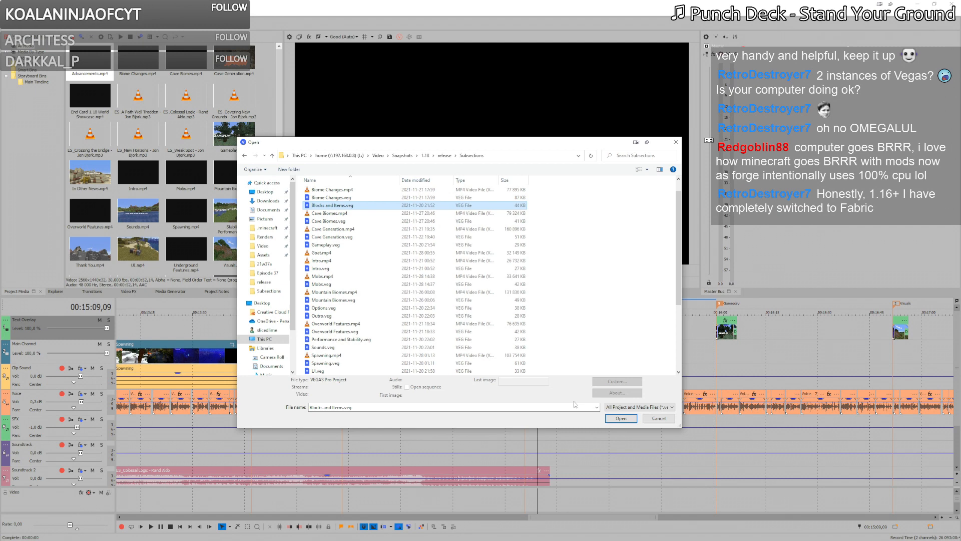
click(620, 418)
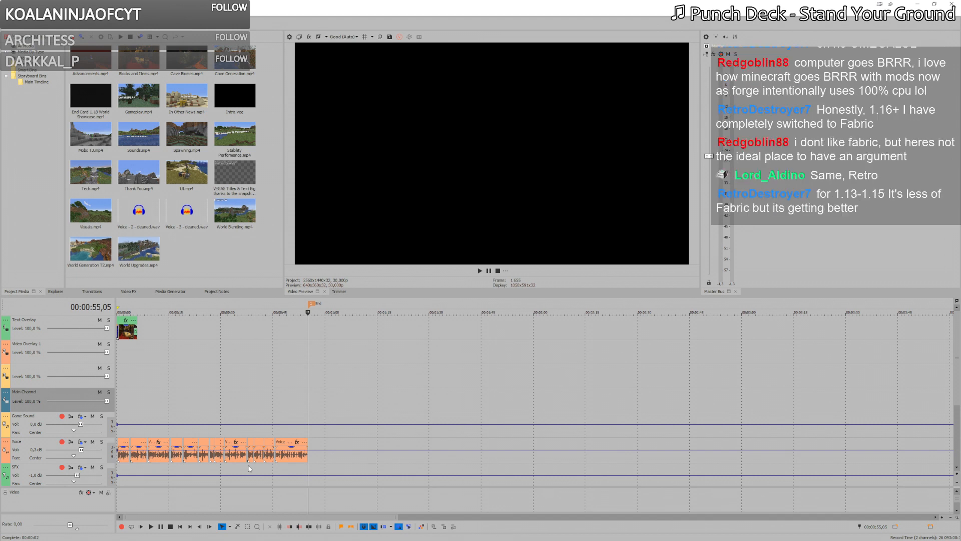
Step: Delete the stray voice clip far beyond the End marker and remove the unused media from the project
scroll(299, 407, down, 4)
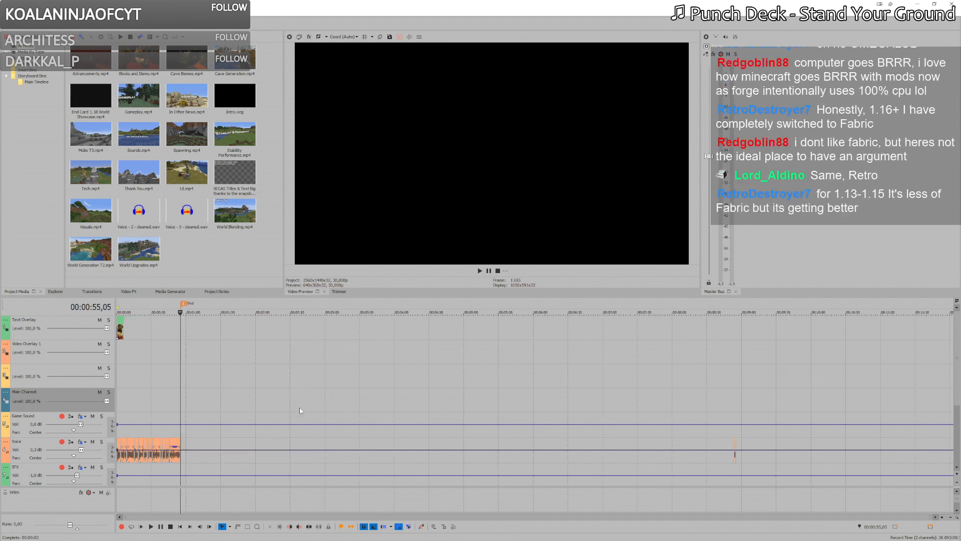
scroll(737, 470, down, 1)
click(736, 456)
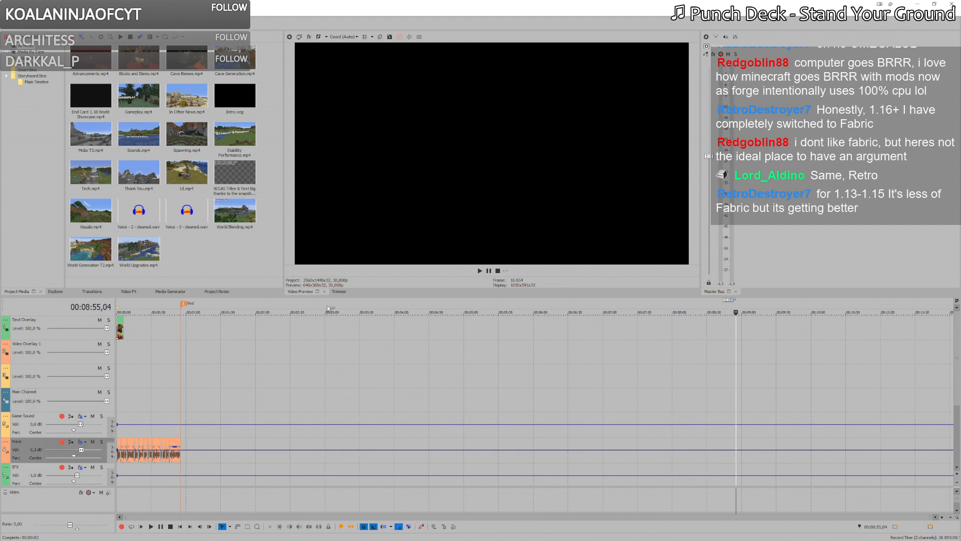
click(81, 37)
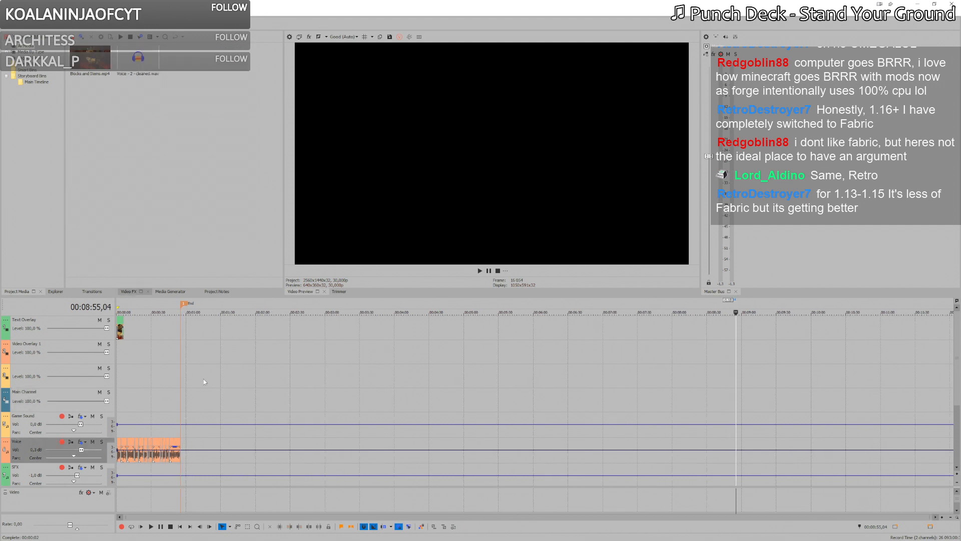
Step: Play the Blocks and Items section from the start and place the cursor at the end of its title clip
click(136, 377)
scroll(137, 376, up, 6)
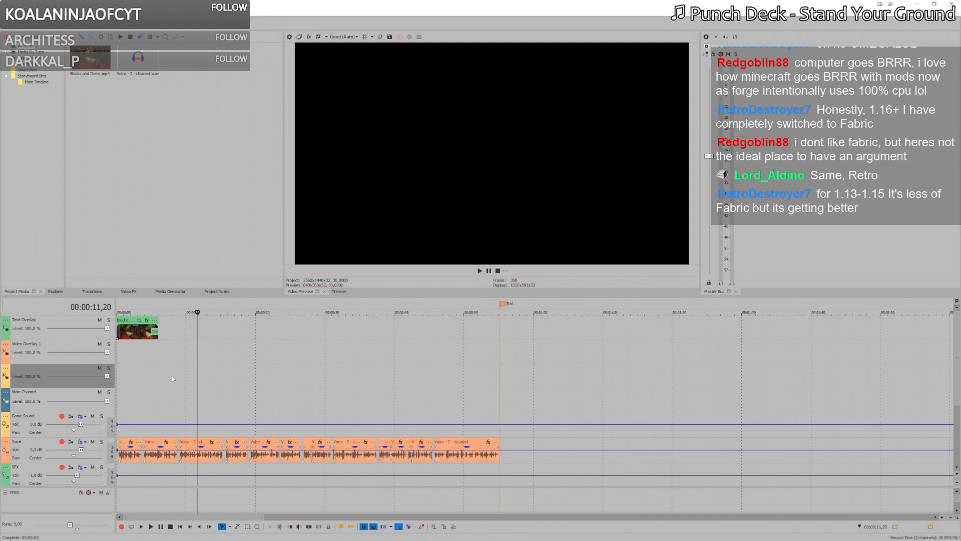
click(155, 373)
scroll(210, 359, up, 3)
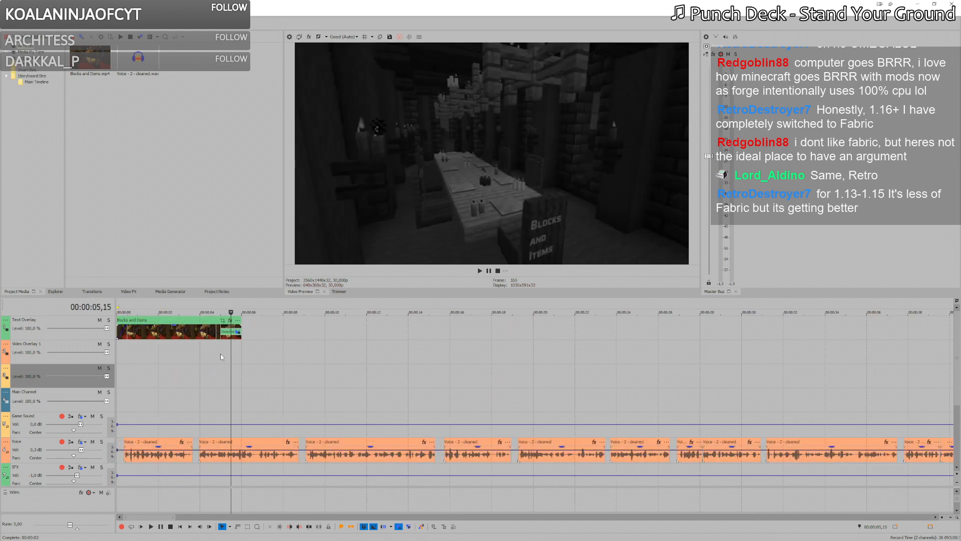
key(Home)
key(space)
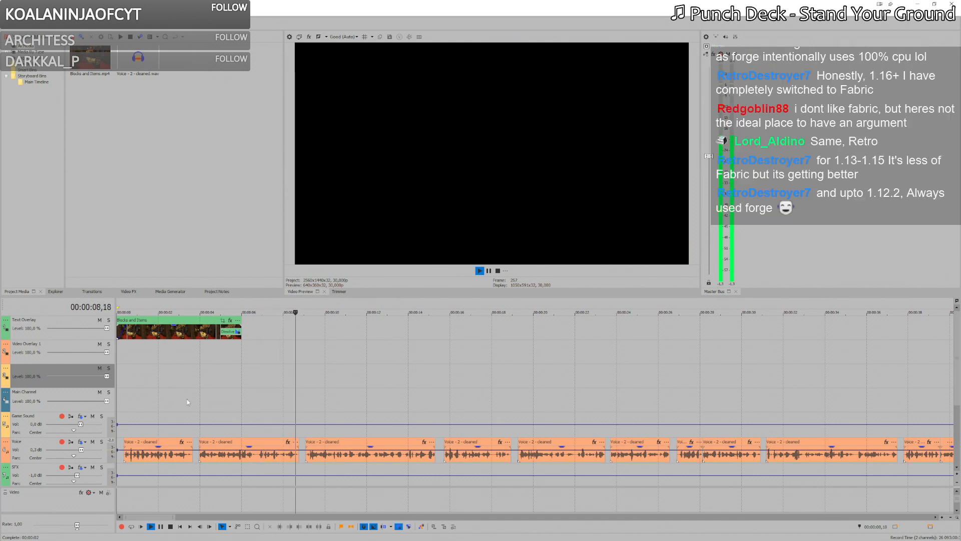
click(239, 353)
click(242, 353)
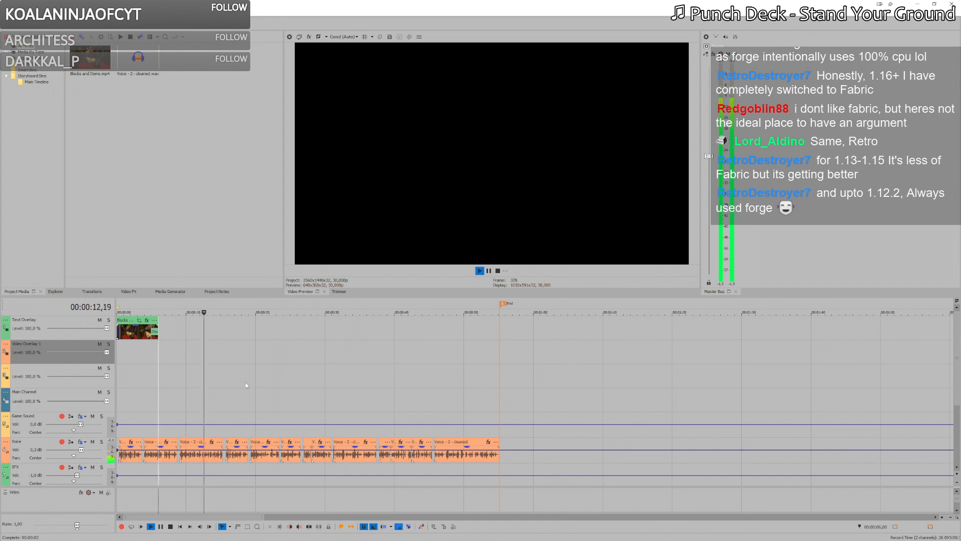
key(space)
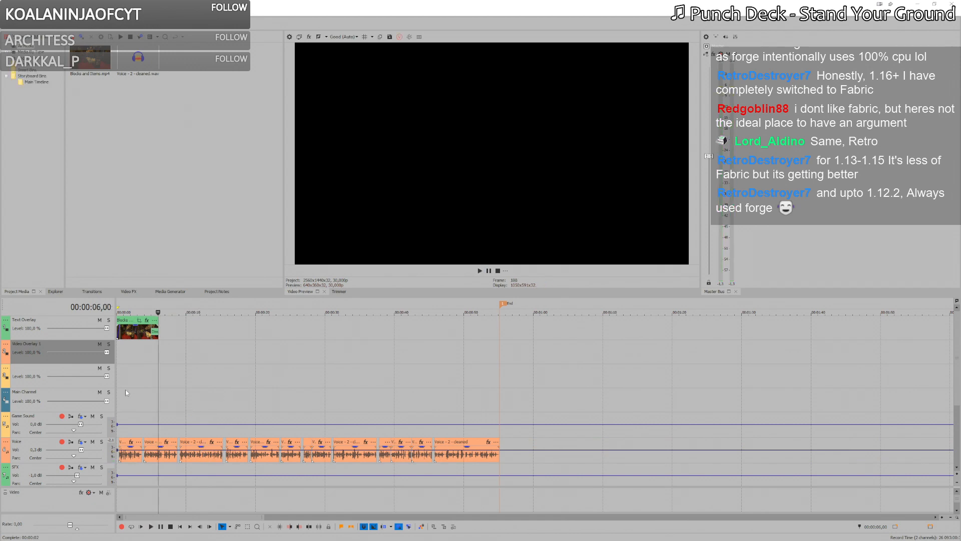
Step: Switch to the script notes in the text editor and read the footage references listed under Blocks & Items
key(alt+Tab)
scroll(256, 270, down, 10)
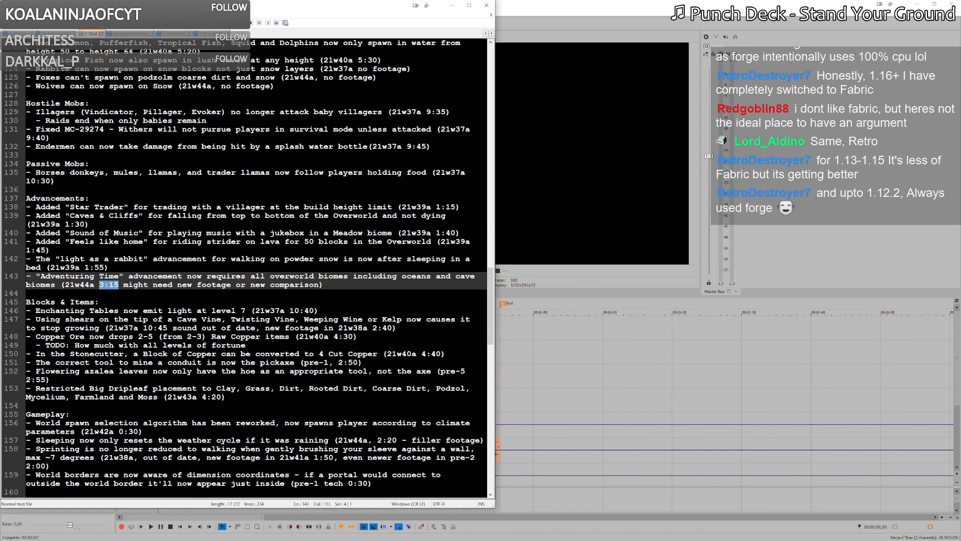
double_click(270, 129)
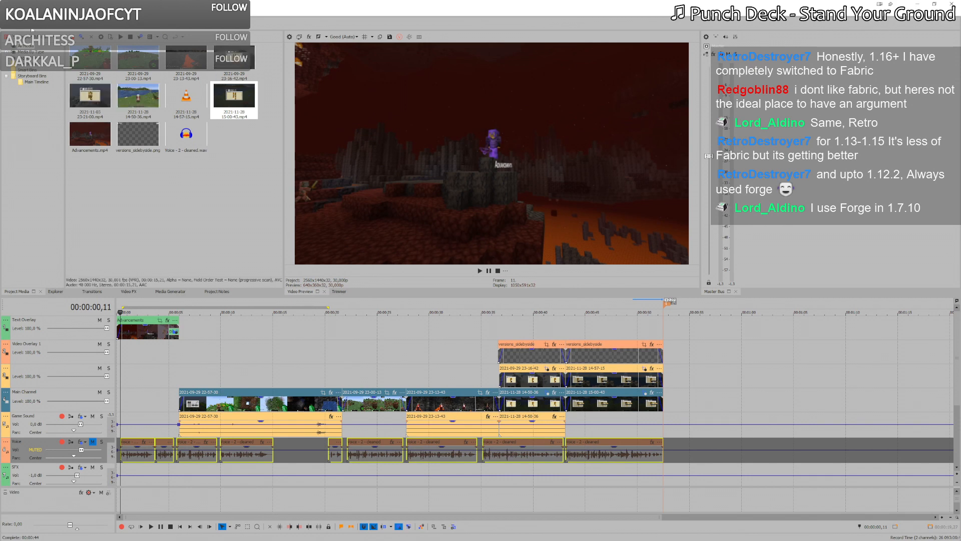
Step: Switch to the other VEGAS Pro window and open the 21w37a.veg project from the 21w37a snapshot folder
key(ctrl+o)
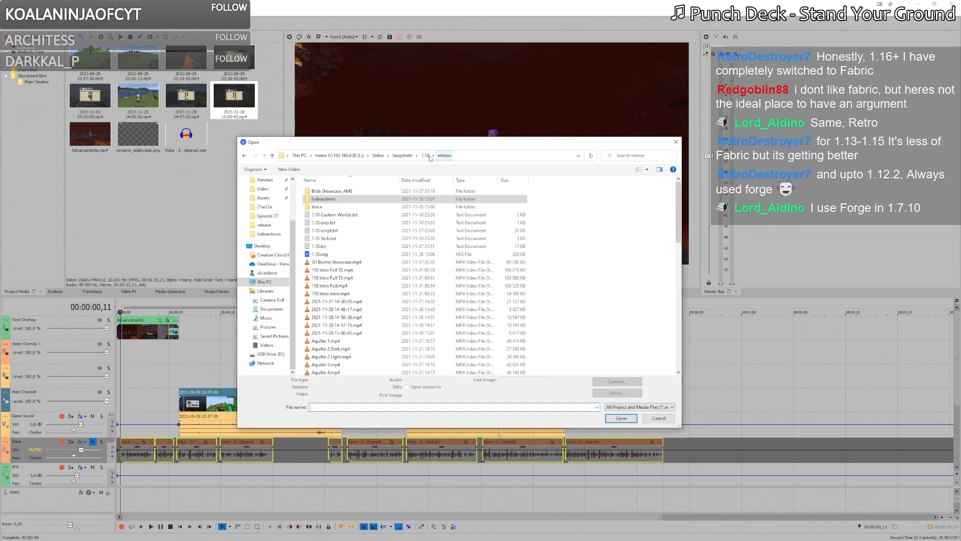
click(425, 155)
double_click(328, 192)
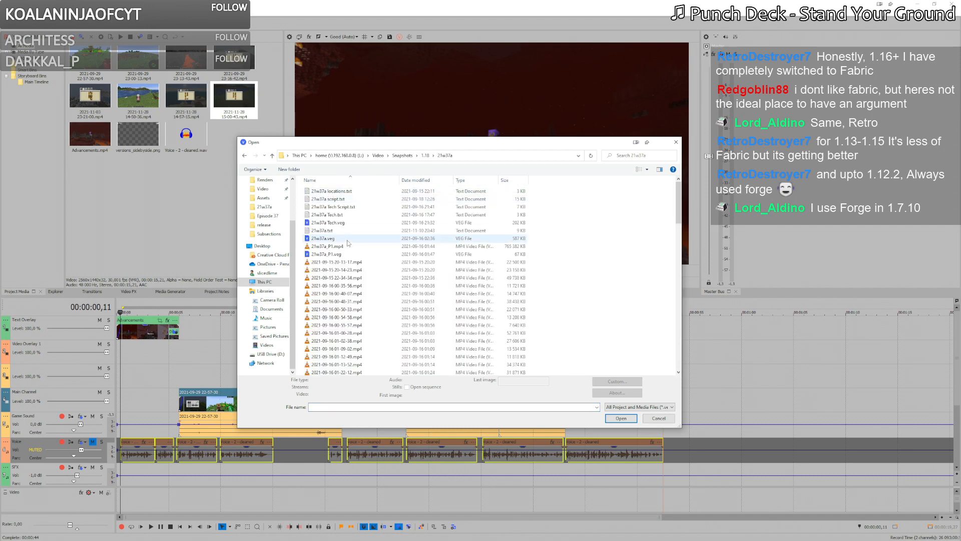
double_click(334, 240)
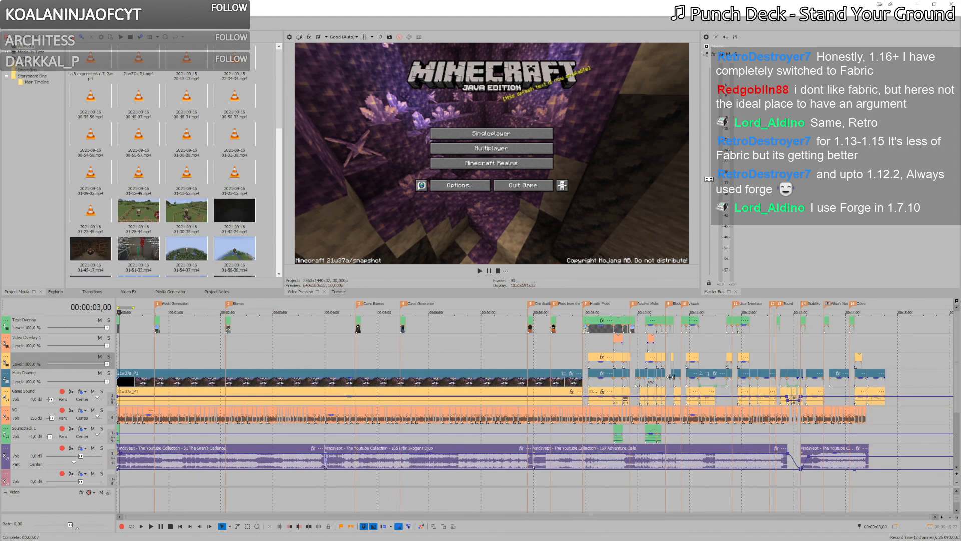
Step: Locate the Blocks & Items section in the 21w37a timeline and copy the enchanting table clip on the Main Channel track
click(732, 353)
scroll(725, 353, up, 5)
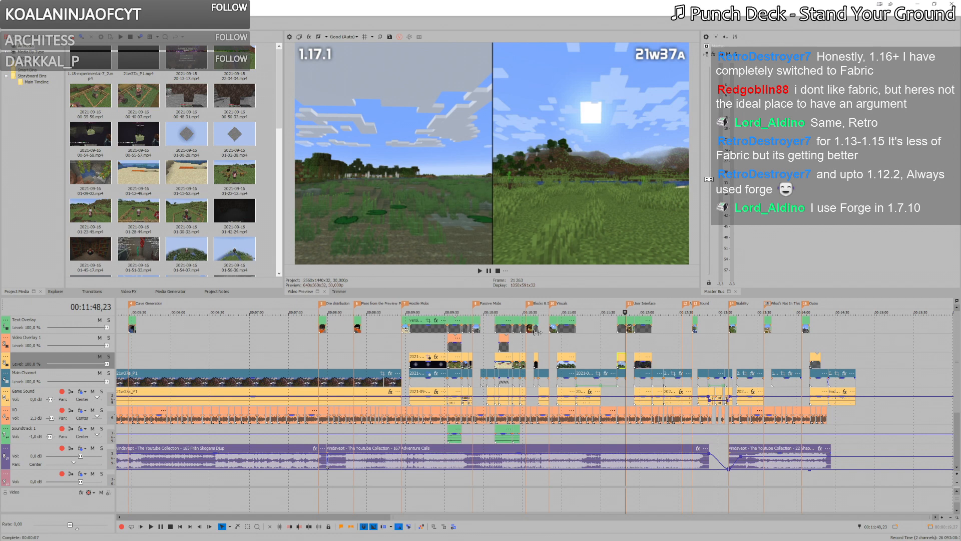
scroll(536, 331, up, 5)
click(497, 367)
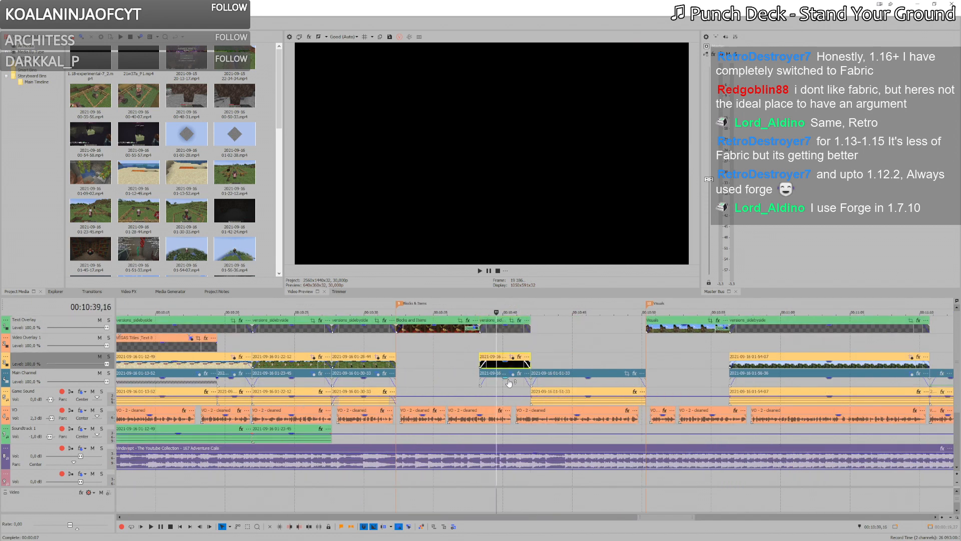
click(508, 381)
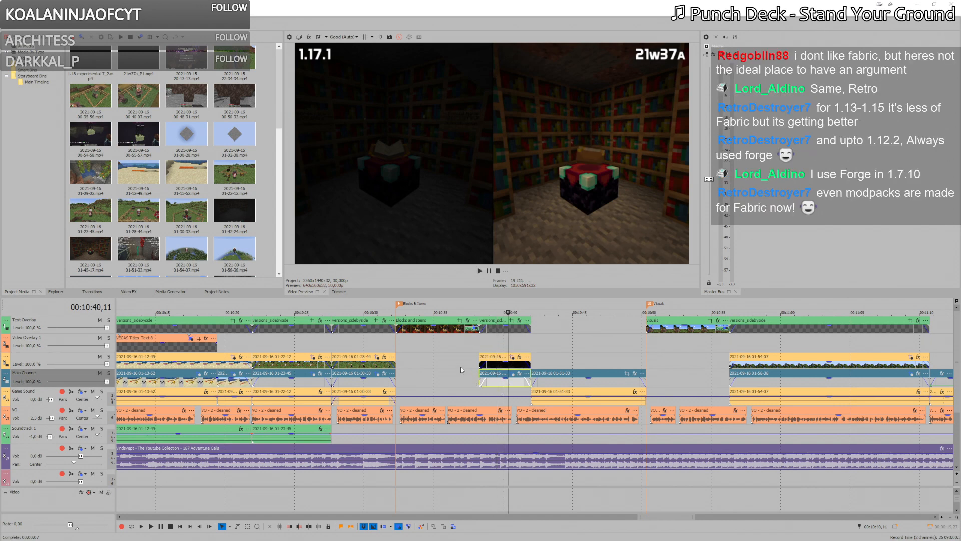
Step: Switch to the Blocks and Items project and paste the enchanting table clip on the Main Channel track at 00:00:06,00
key(alt+Tab)
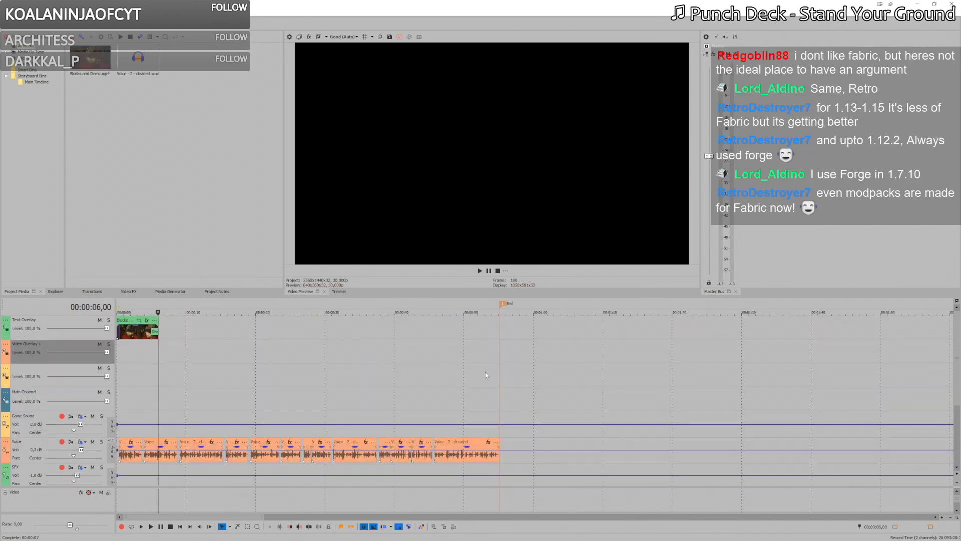
click(160, 398)
key(ctrl+v)
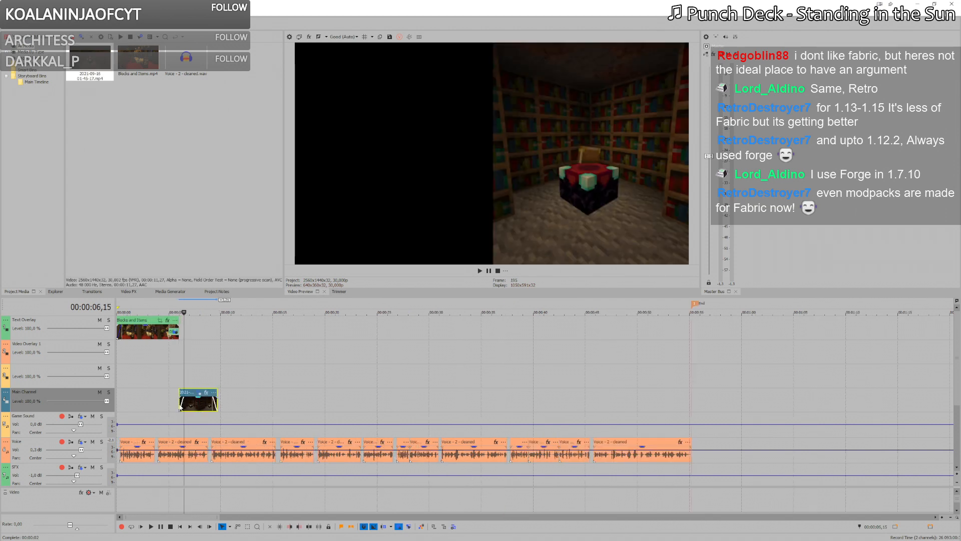
Step: Turn off the enchanting table clip's Pan/Crop mask and reset its framing with the Default preset
scroll(180, 407, up, 3)
click(380, 400)
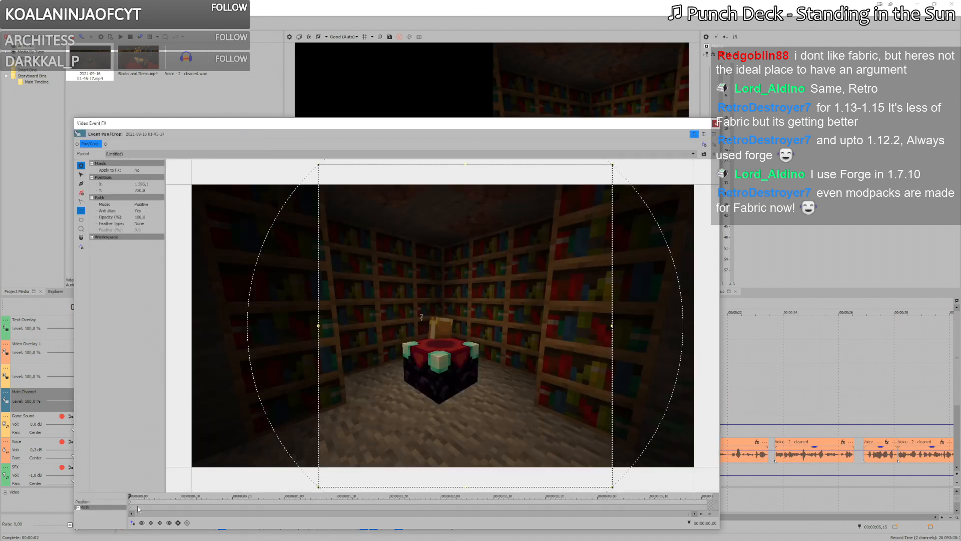
click(78, 507)
click(83, 501)
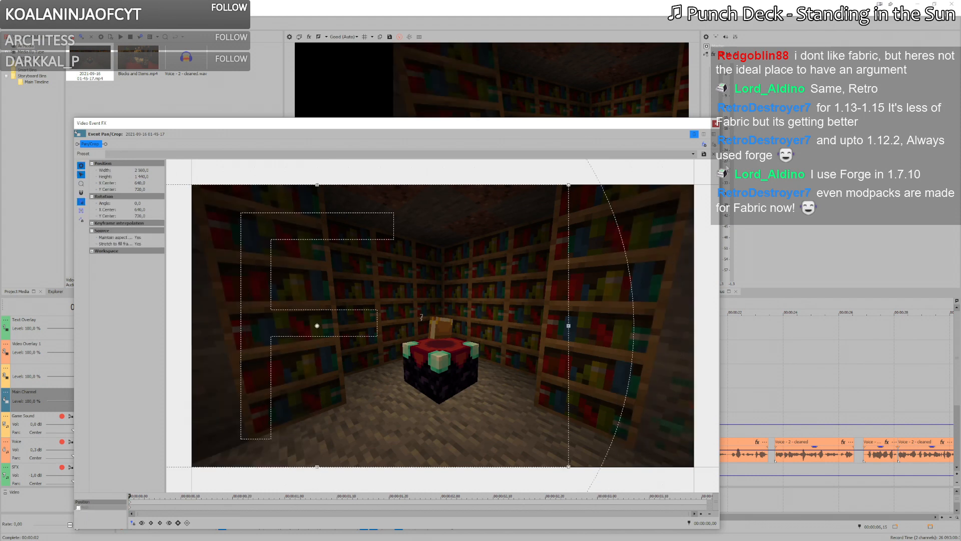
click(693, 154)
click(691, 161)
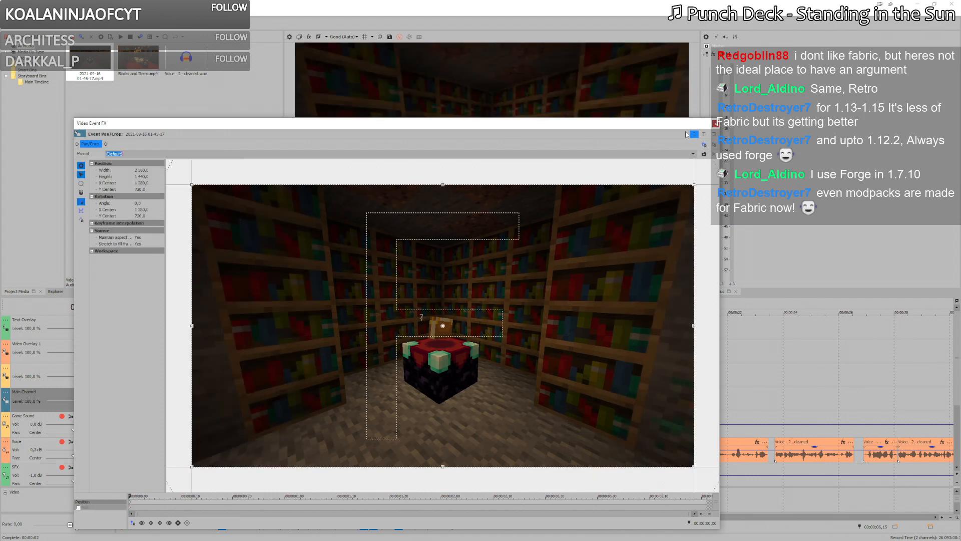
click(714, 123)
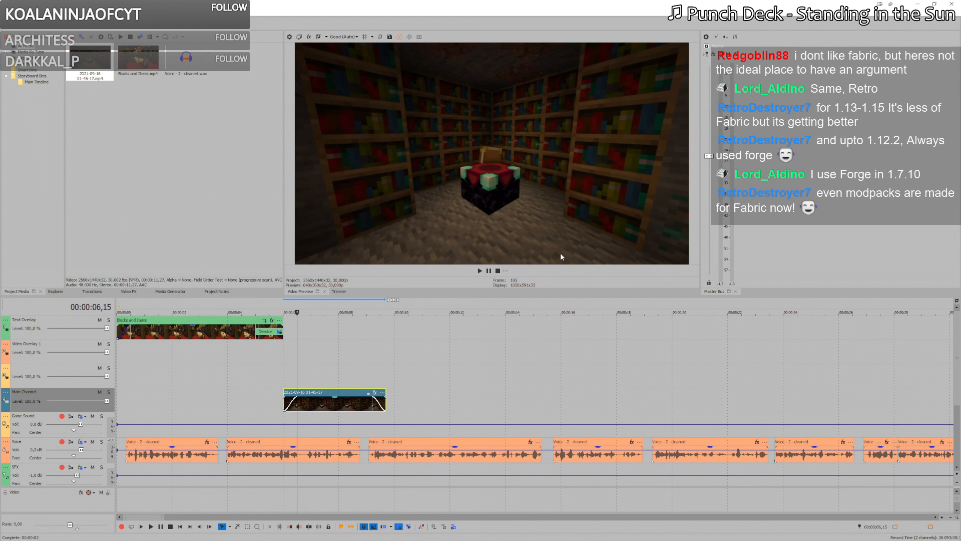
Step: Play the enchanting table clip from 00:00:06,00 and place the cursor at its end
click(284, 366)
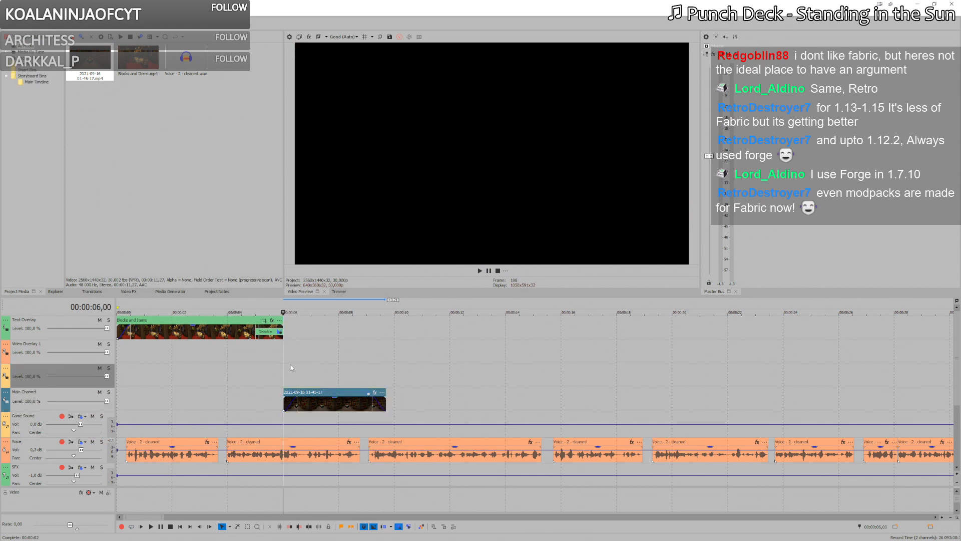
key(space)
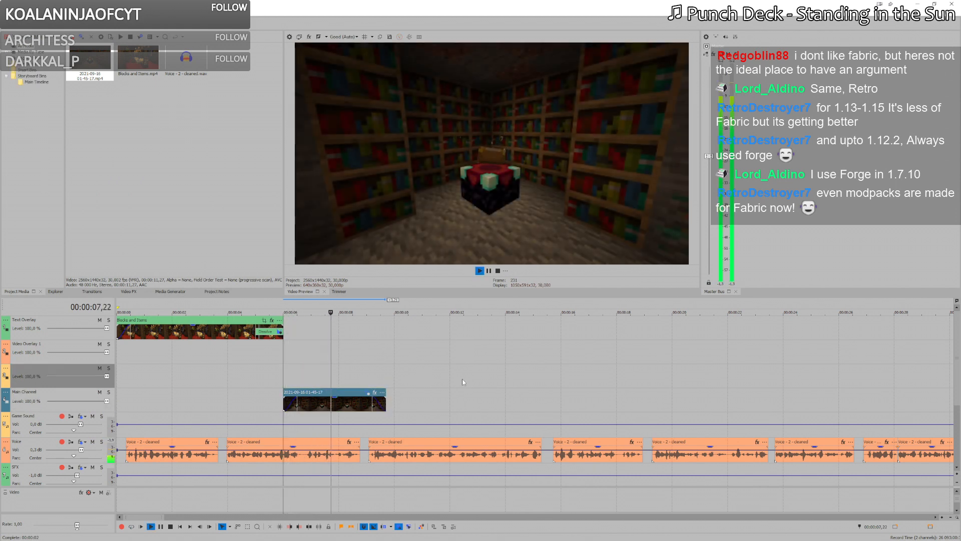
click(384, 404)
key(space)
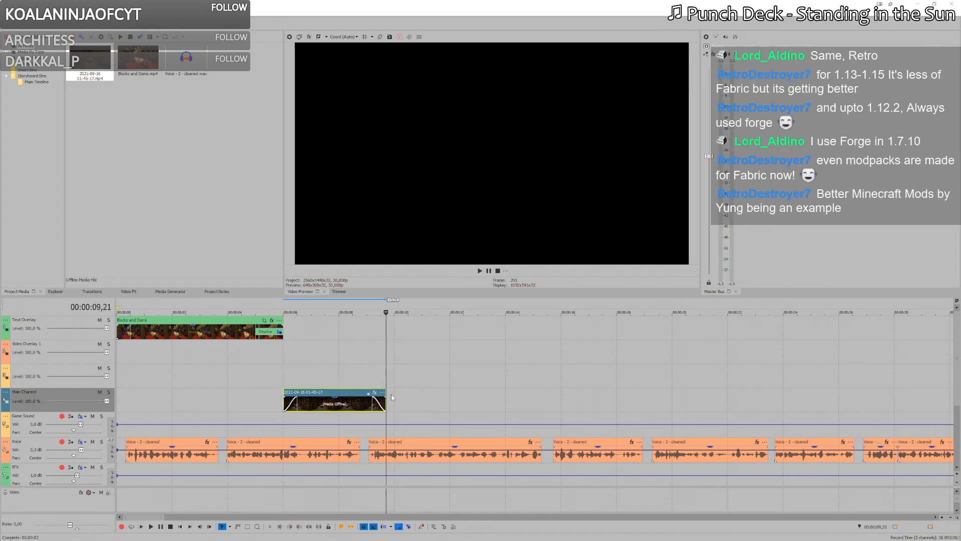
Step: Switch to the script notes, review the Blocks & Items references and highlight 21w38a in the vine-shearing entry
key(alt+Tab)
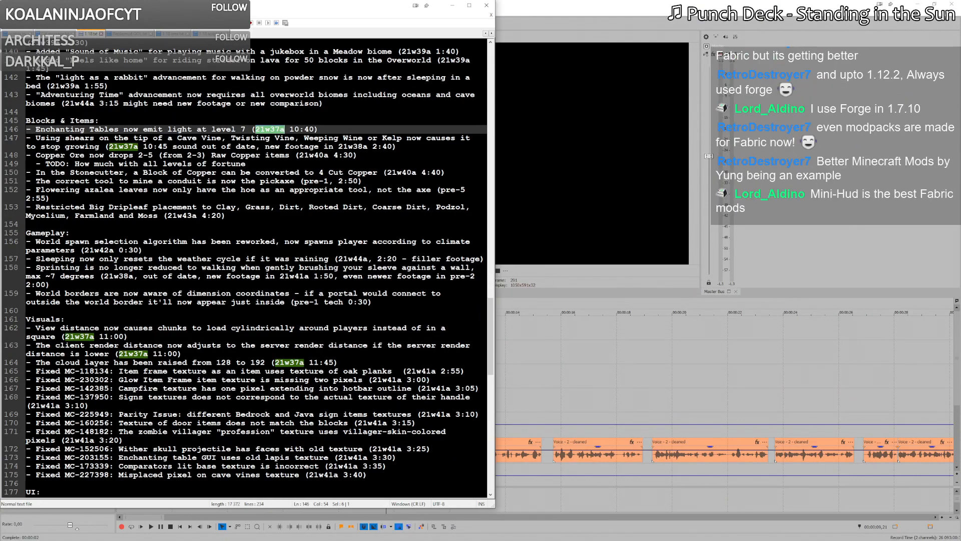
scroll(256, 270, down, 8)
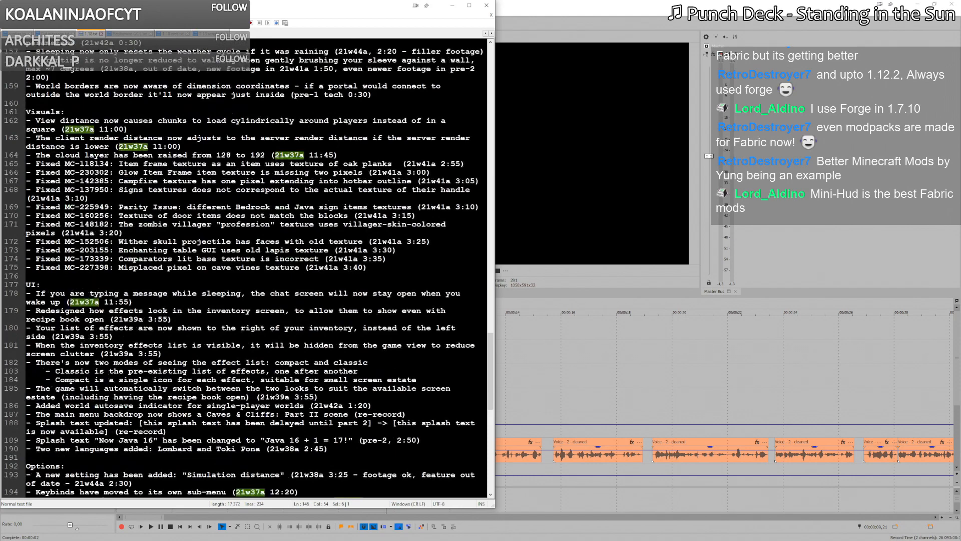
scroll(246, 268, up, 6)
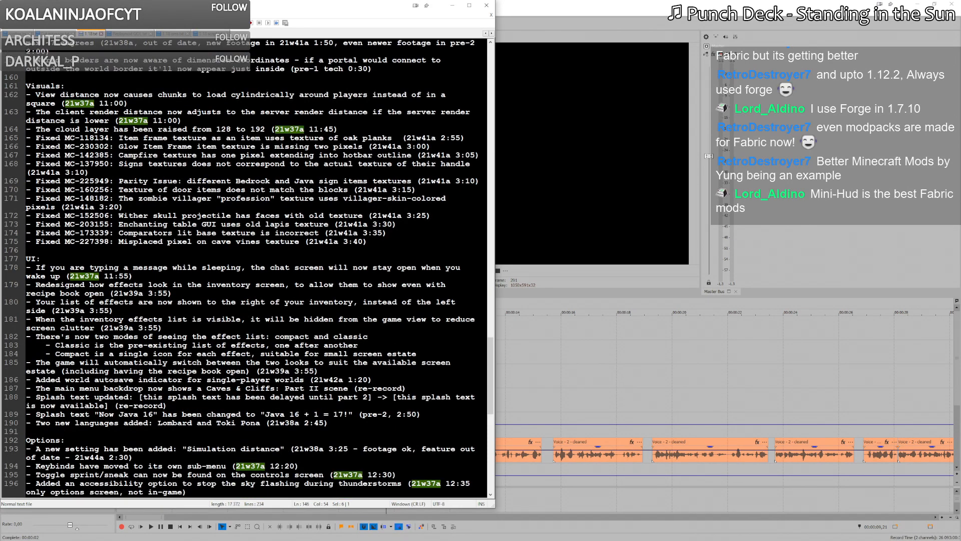
scroll(245, 268, up, 4)
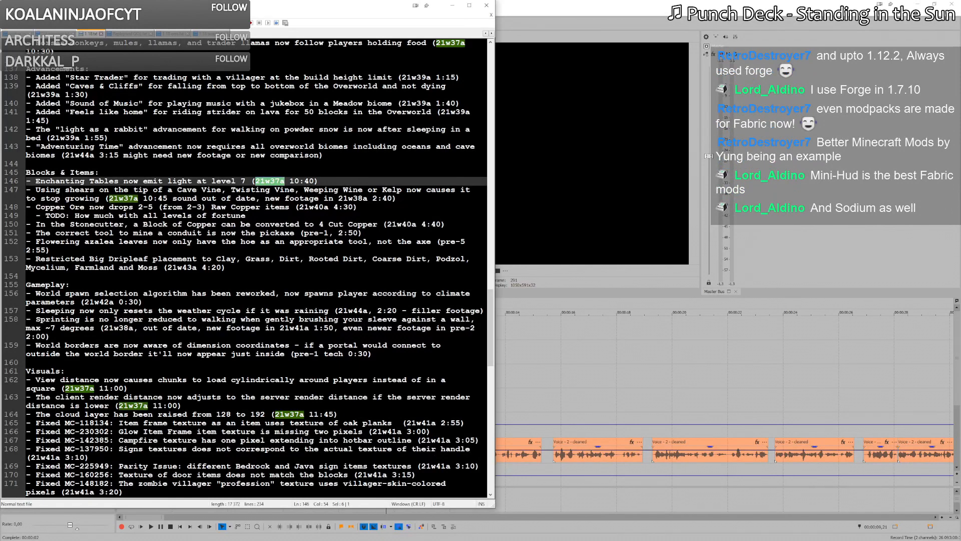
scroll(257, 267, up, 6)
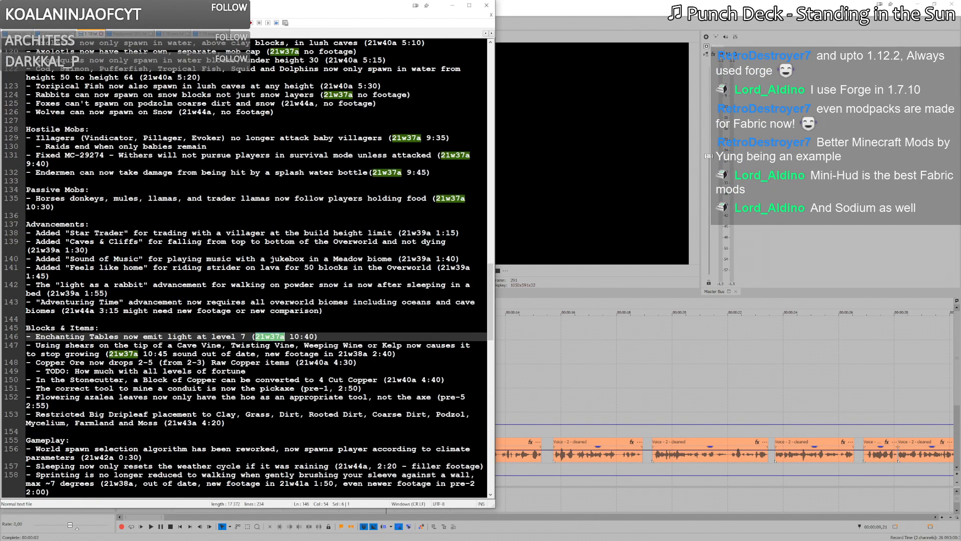
scroll(245, 268, down, 5)
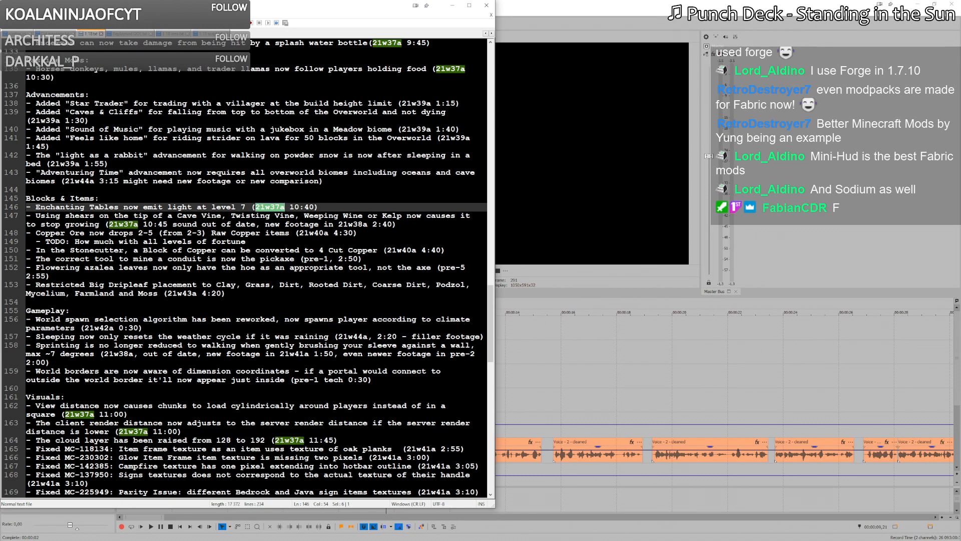
click(295, 233)
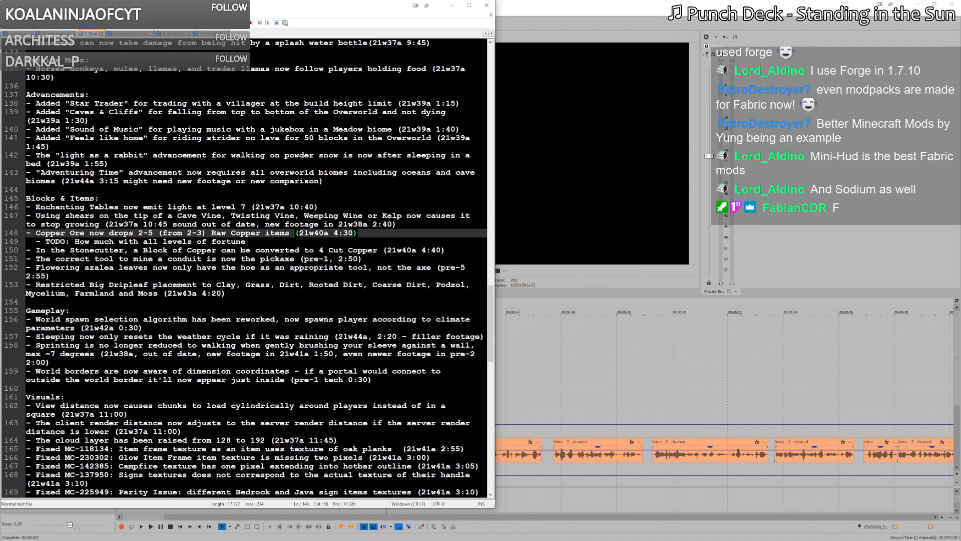
double_click(353, 225)
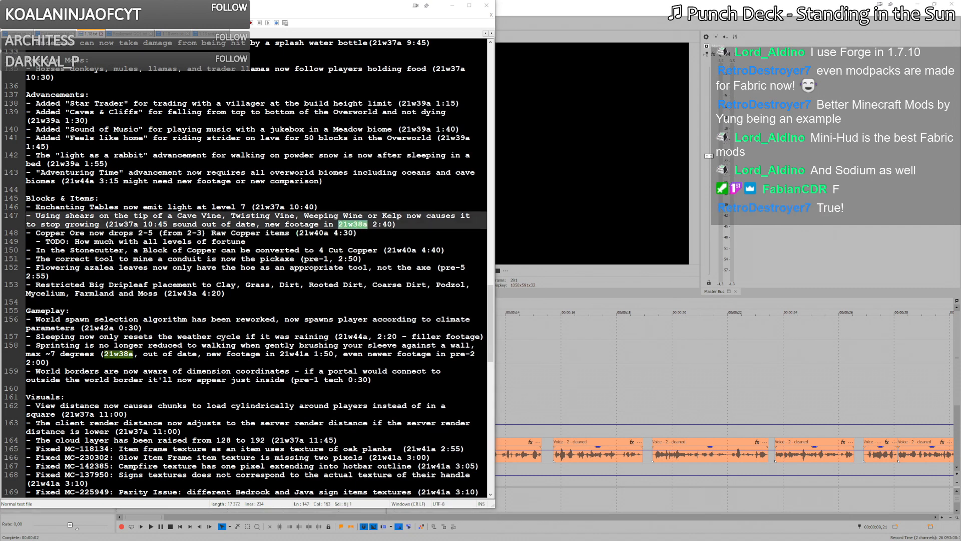
Step: Switch to the VEGAS Pro window holding the 21w37a project and open 21w38a.veg from the 21w38a snapshot folder
key(alt+Tab)
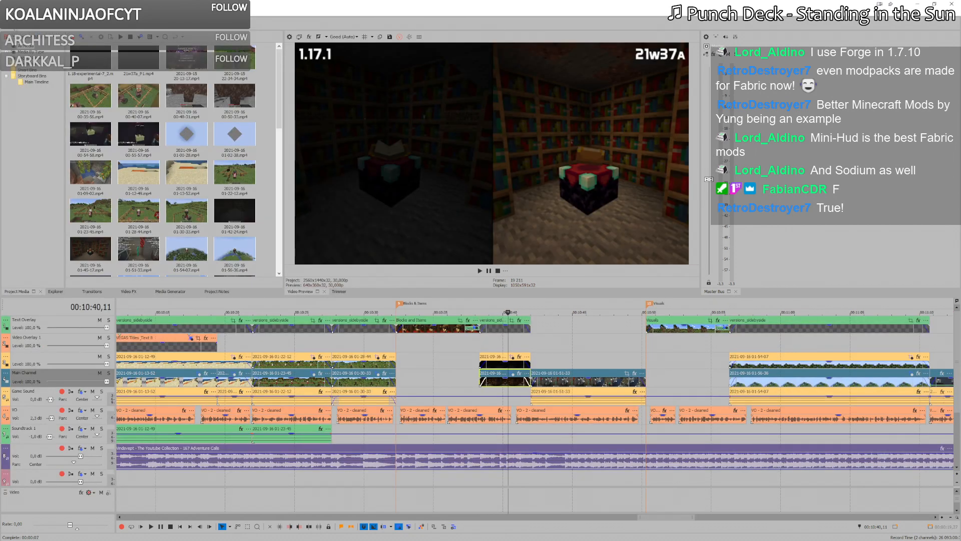
key(ctrl+o)
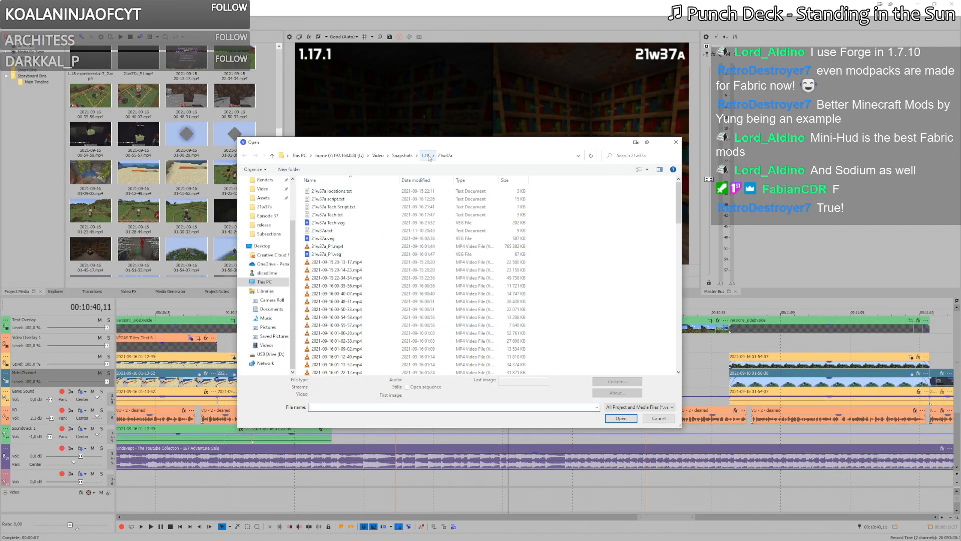
double_click(331, 199)
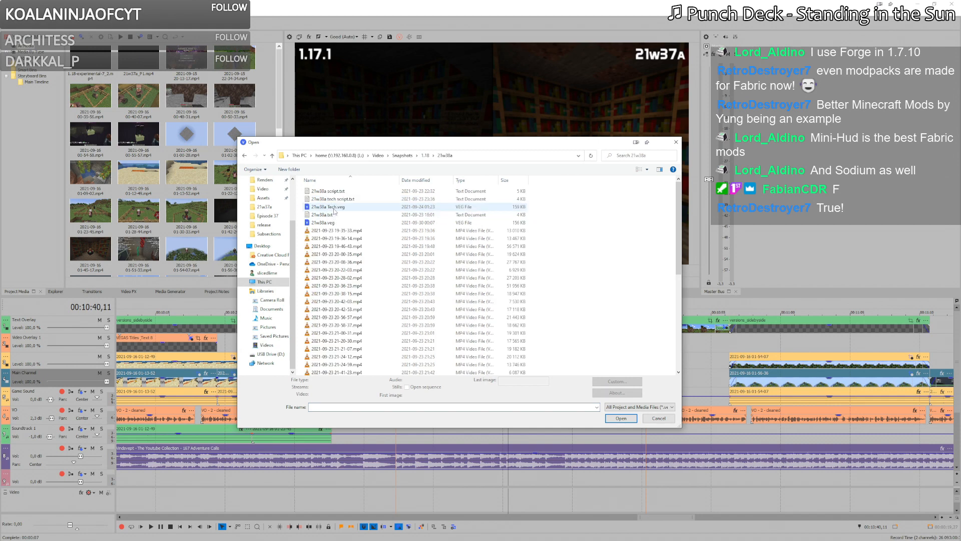
double_click(329, 222)
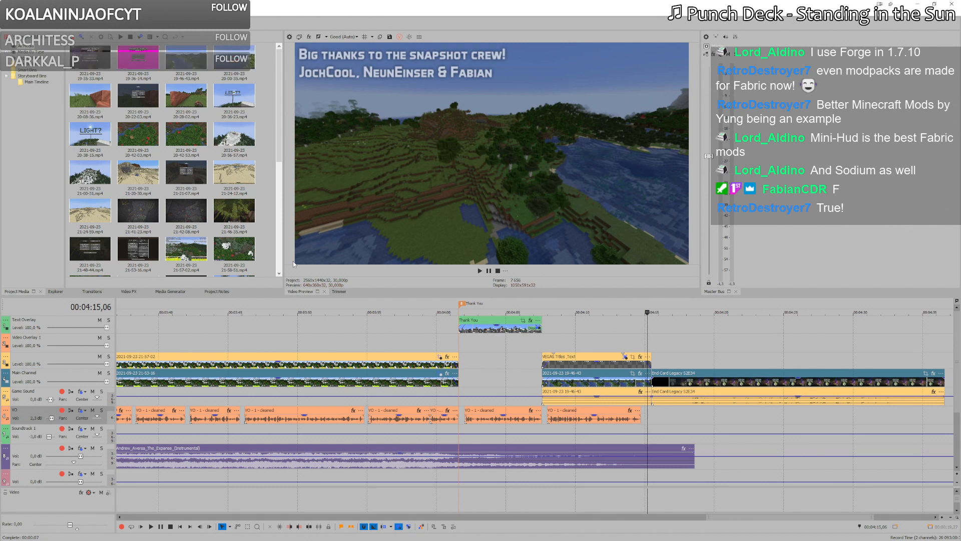
scroll(550, 352, down, 5)
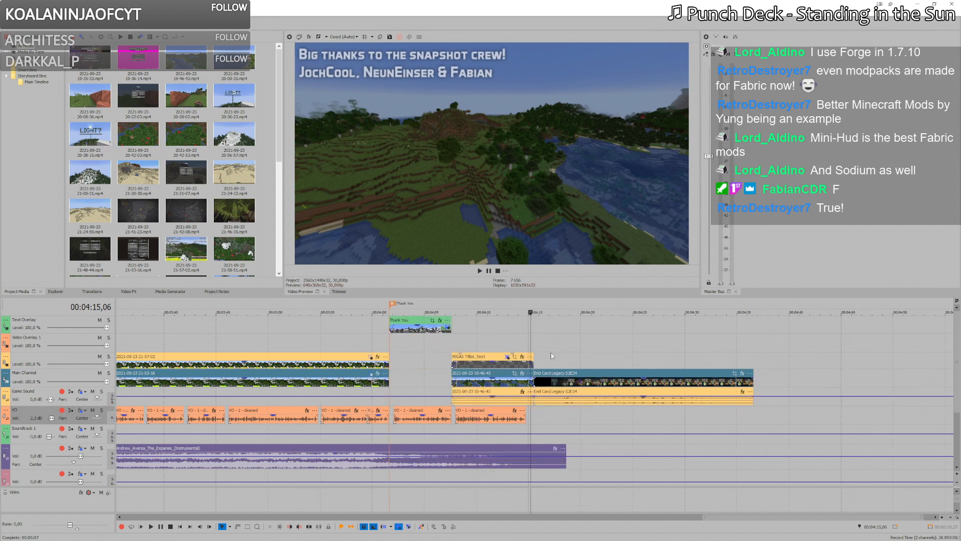
click(688, 346)
scroll(686, 345, up, 5)
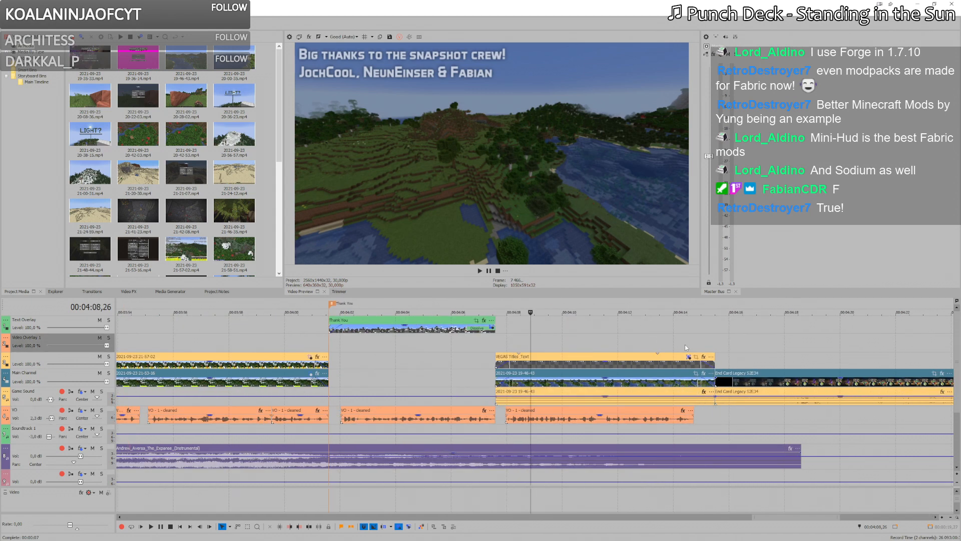
scroll(686, 345, down, 3)
scroll(563, 364, down, 4)
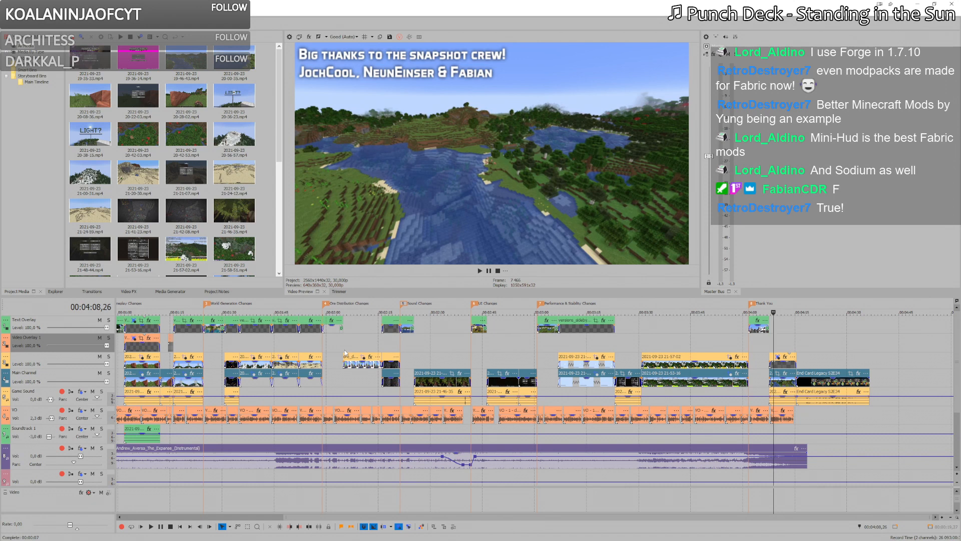
click(433, 386)
scroll(434, 387, up, 3)
scroll(426, 385, up, 1)
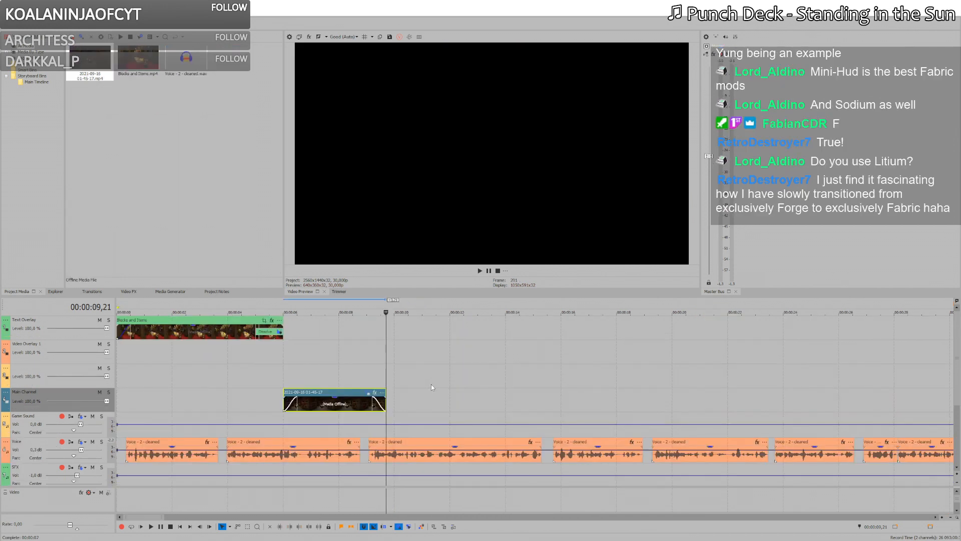
Step: Paste the vine-shearing clip and its game sound directly after the enchanting table clip at 00:00:09,21
click(392, 405)
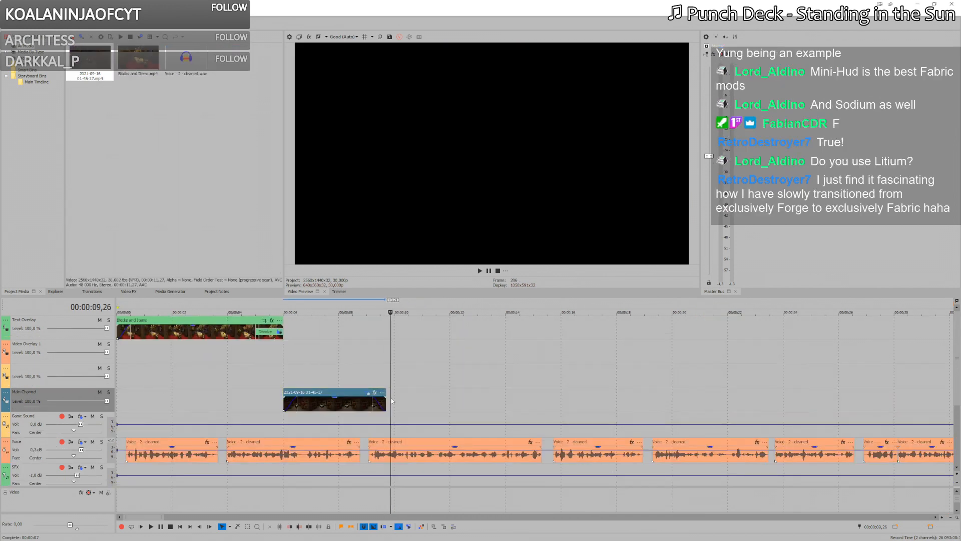
click(389, 405)
key(ctrl+v)
click(389, 405)
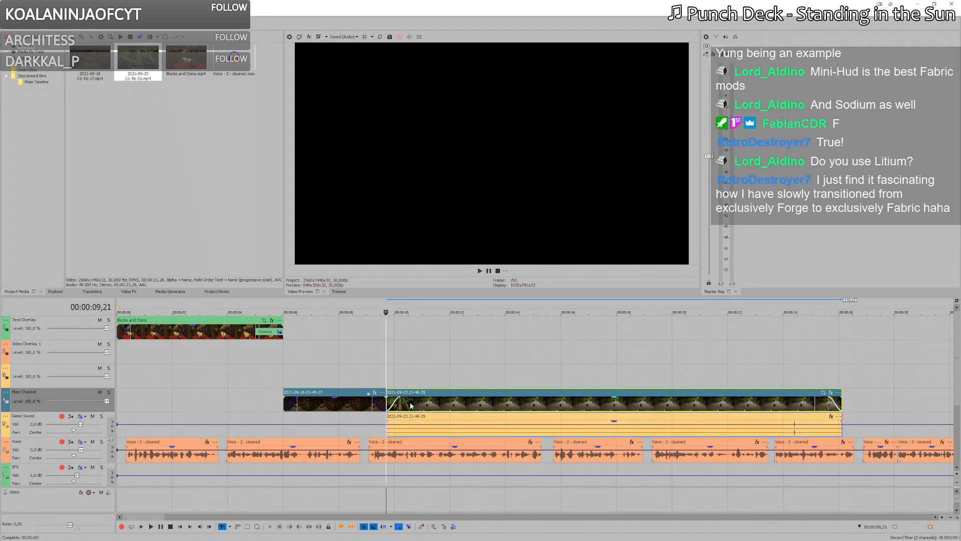
Step: Play the vine-shearing clip against the voice-over and trim its end to 00:00:15,14
mouse_move(432, 408)
mouse_down()
mouse_move(640, 408)
mouse_move(417, 407)
mouse_up()
key(space)
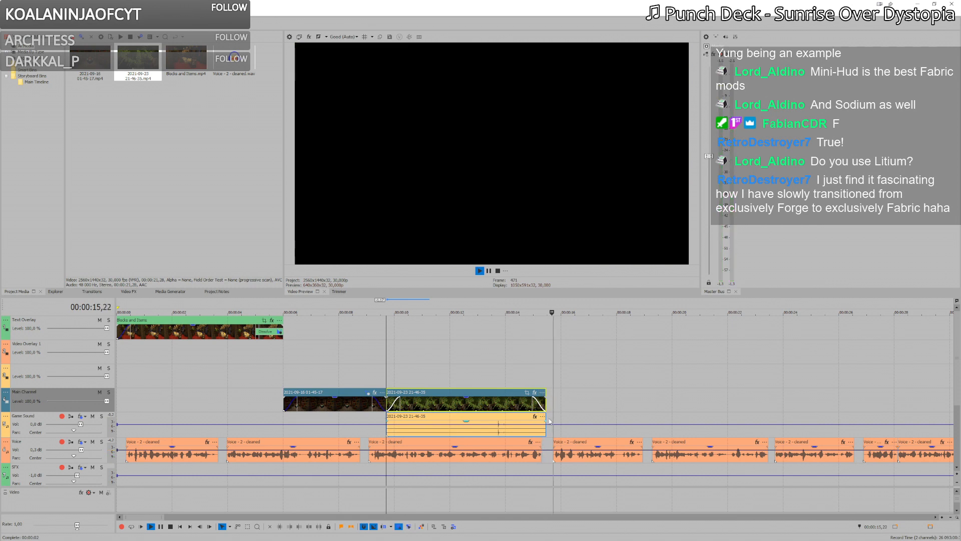
click(546, 398)
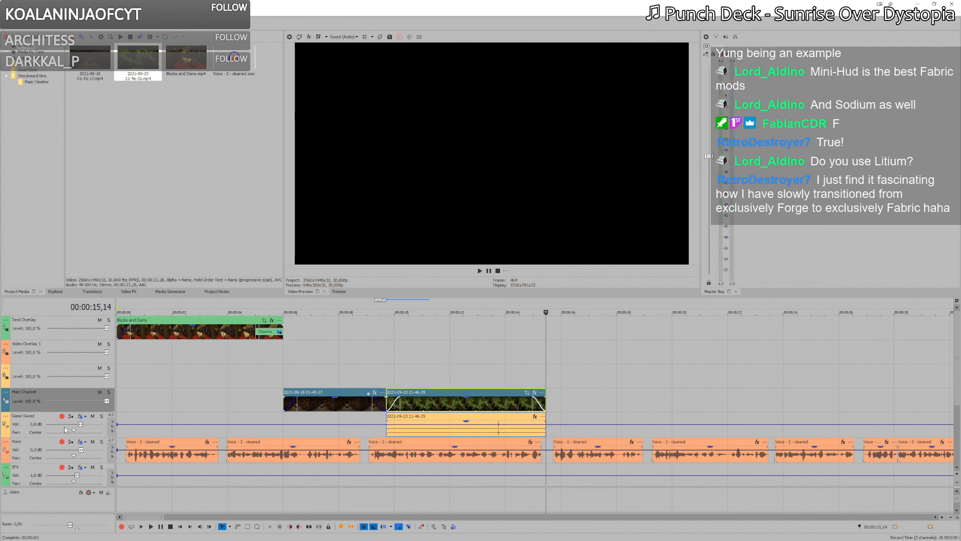
Step: Select and play the voice line between 00:00:15,14 and 00:00:19,08, and return to the 21w38a project window
scroll(364, 416, down, 2)
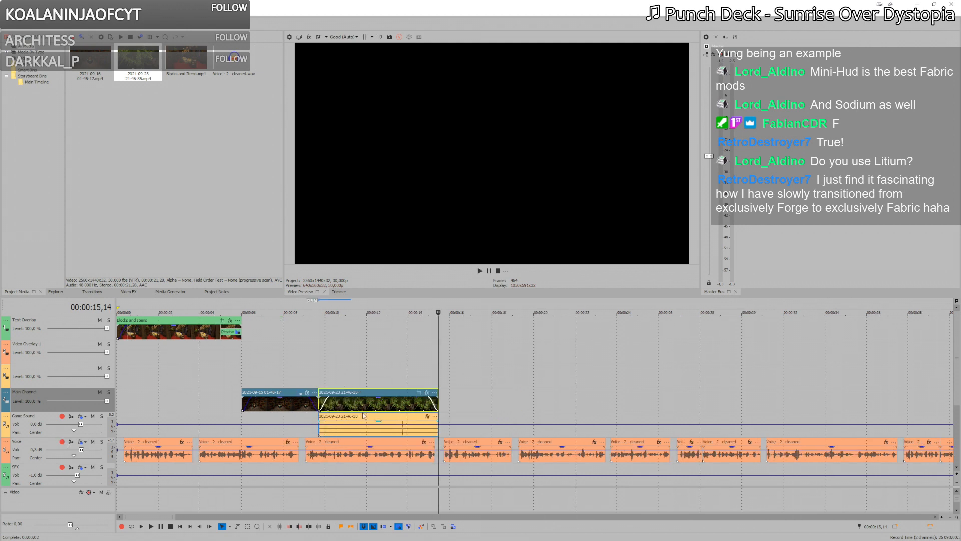
shift+click(518, 404)
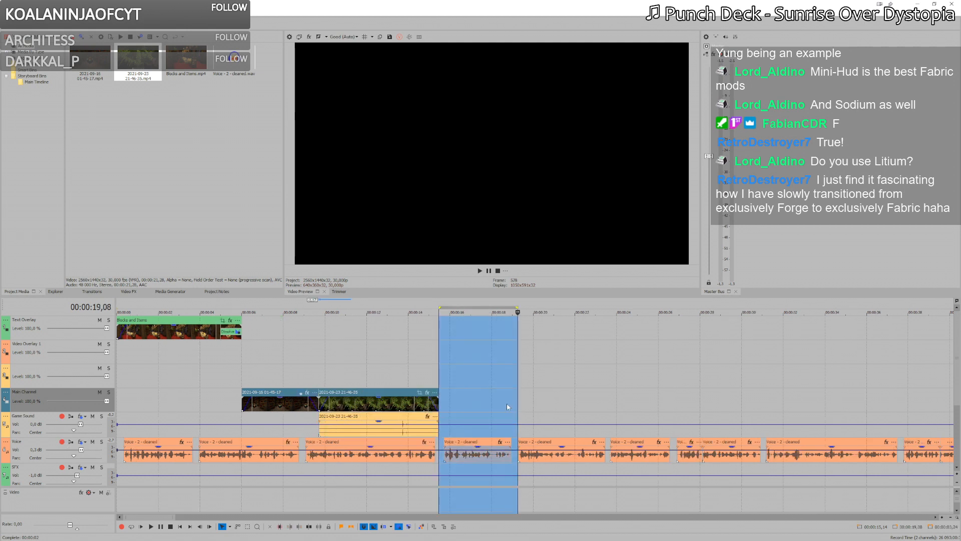
key(space)
key(alt+Tab)
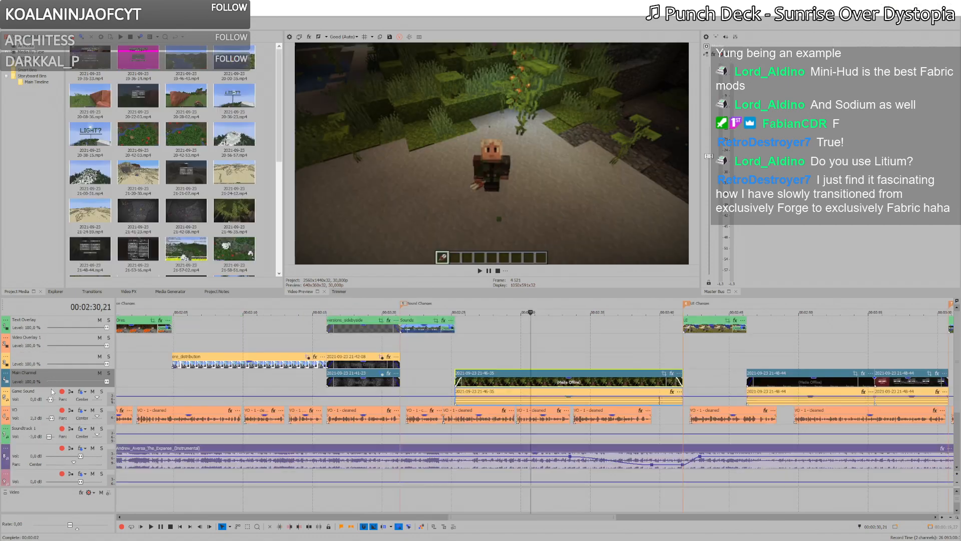
Step: Look up the source snapshot and timestamp for the conduit pickaxe change in the script notes' Blocks & Items section
key(alt+Tab)
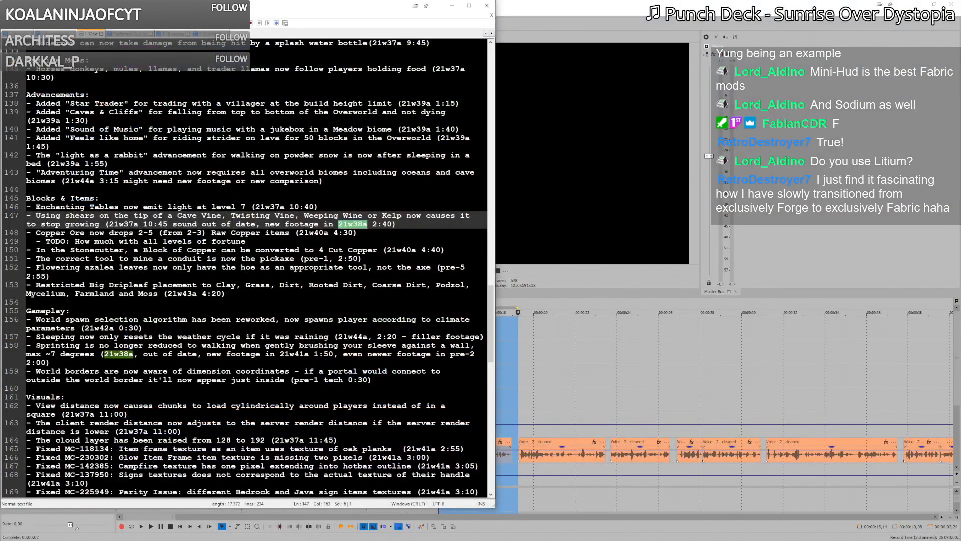
double_click(313, 232)
click(235, 250)
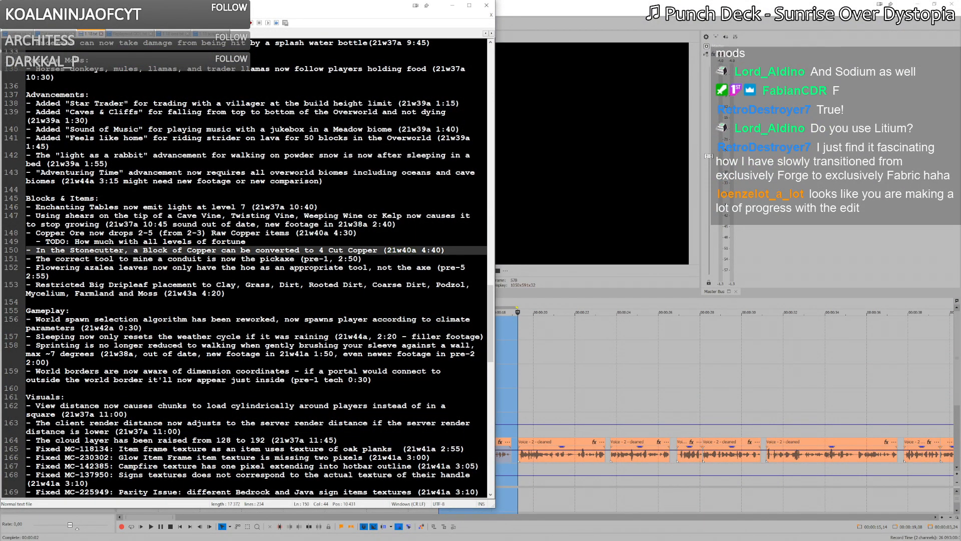
click(90, 293)
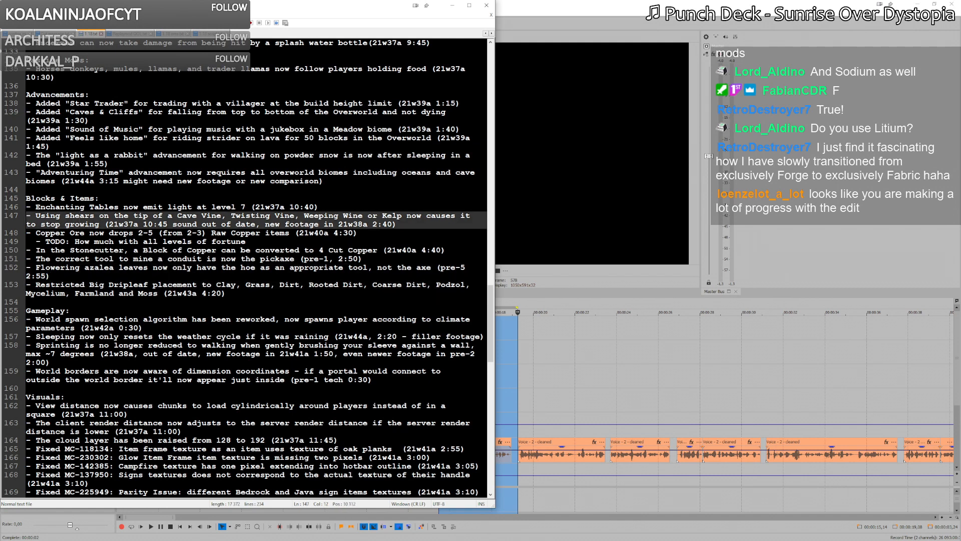
click(89, 233)
click(75, 250)
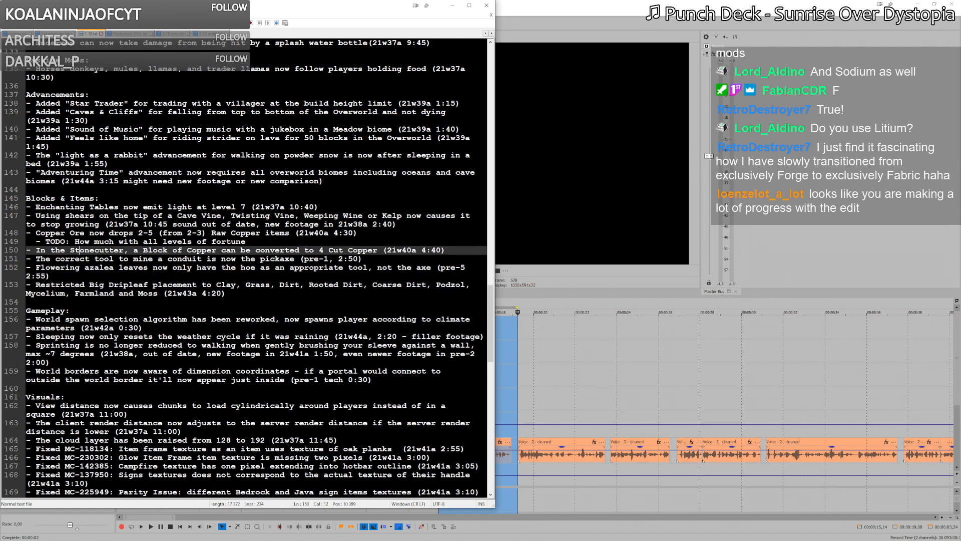
click(74, 258)
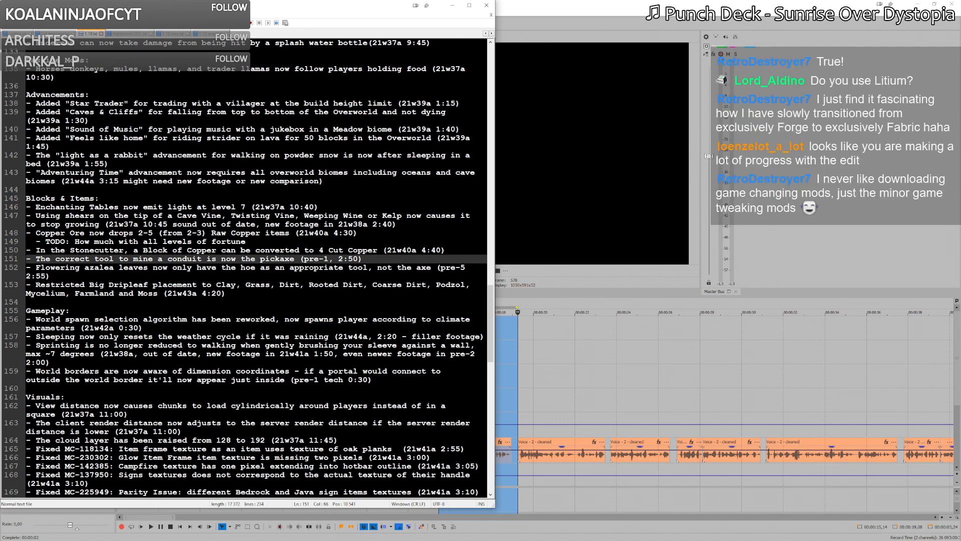
key(alt+Tab)
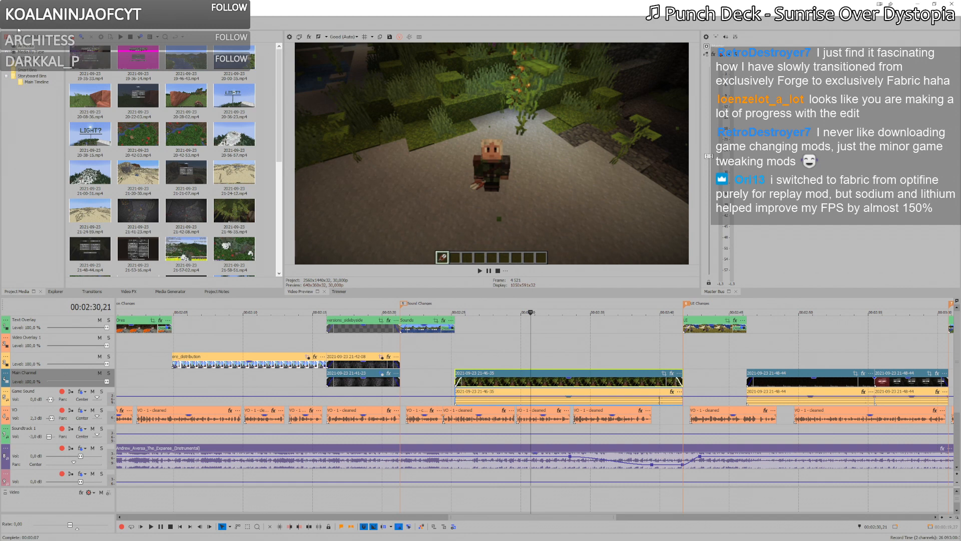
Step: Open the 1.18 pre1 project from the pre1 folder under Snapshots
key(ctrl+o)
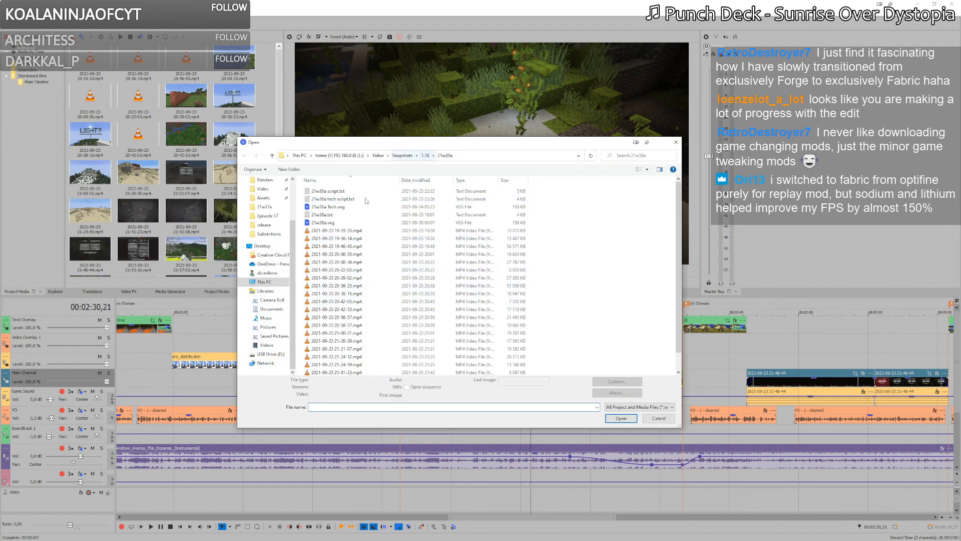
click(425, 155)
scroll(323, 262, down, 2)
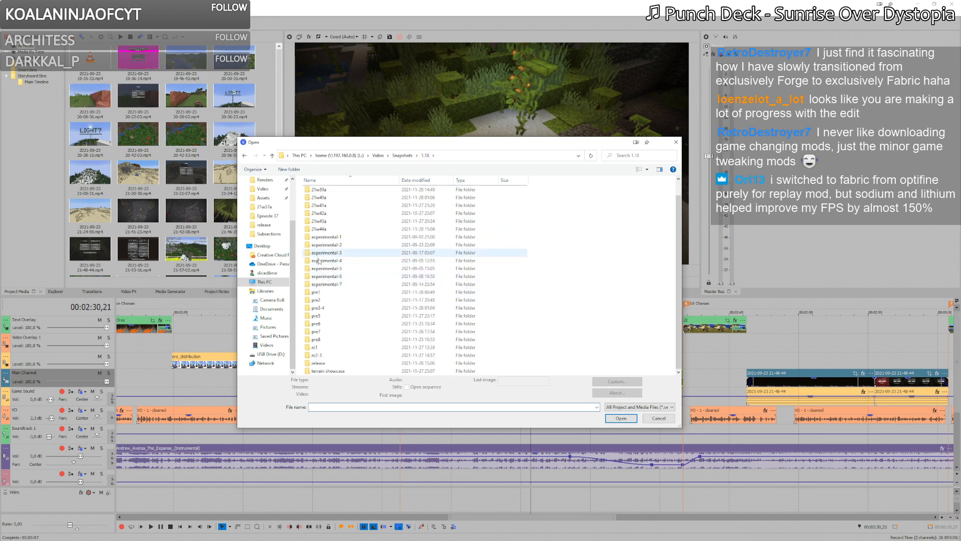
double_click(321, 293)
double_click(333, 215)
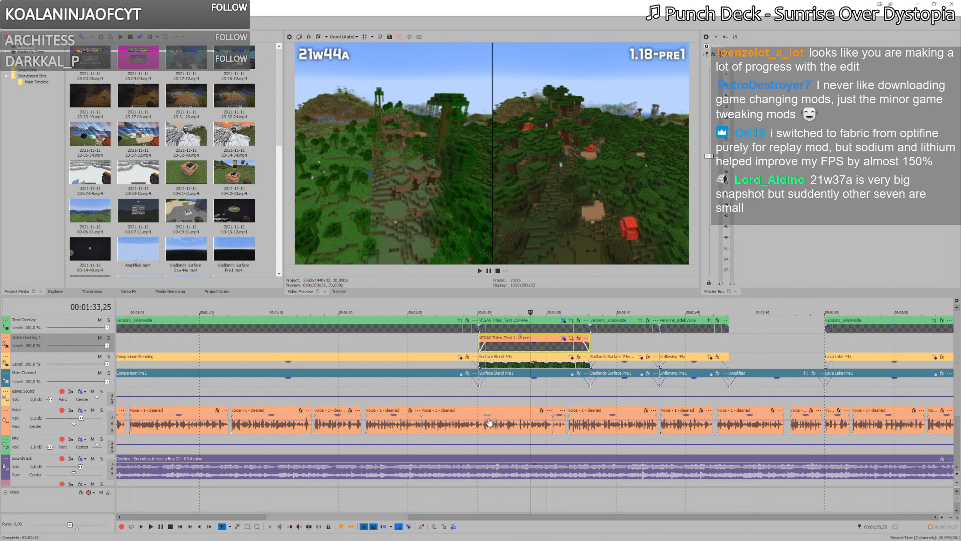
click(613, 402)
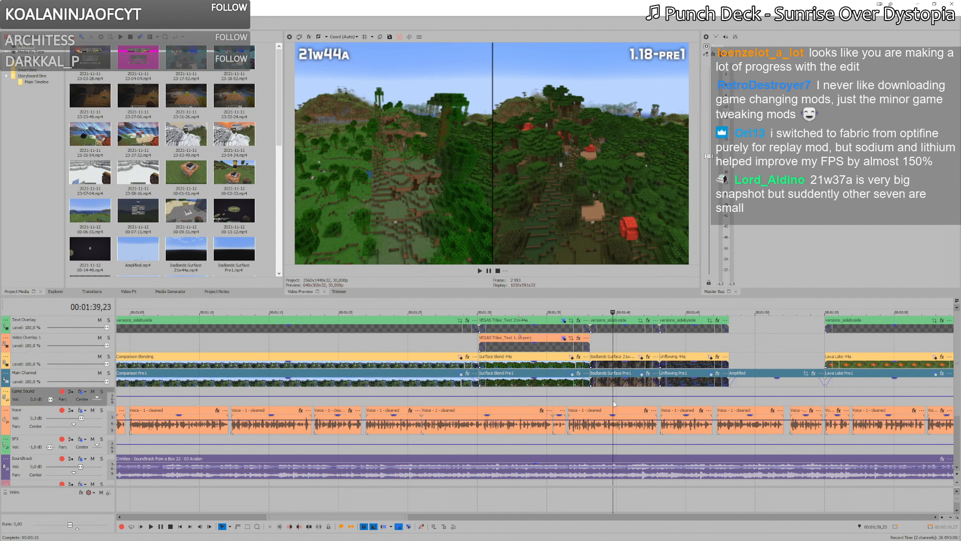
scroll(595, 363, down, 5)
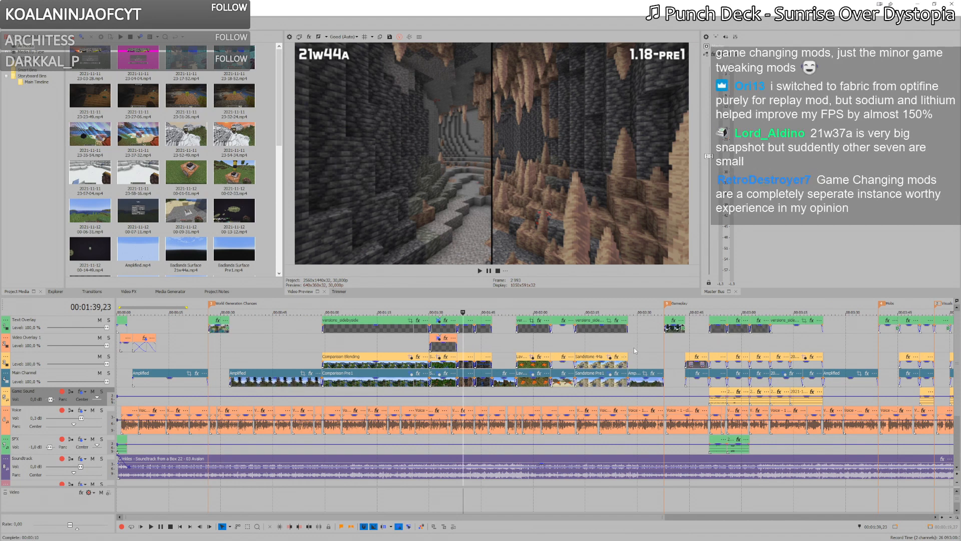
click(694, 345)
scroll(694, 345, up, 3)
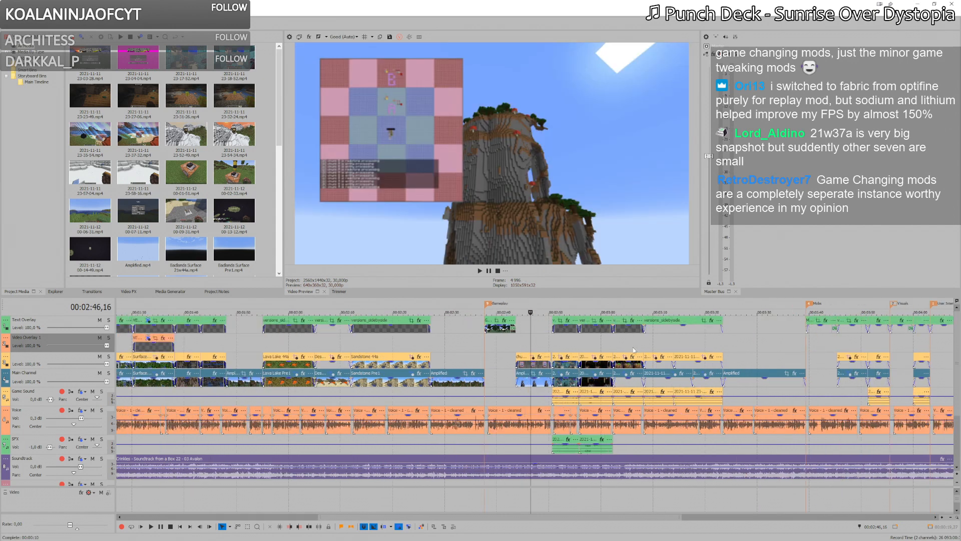
scroll(610, 349, up, 2)
click(576, 358)
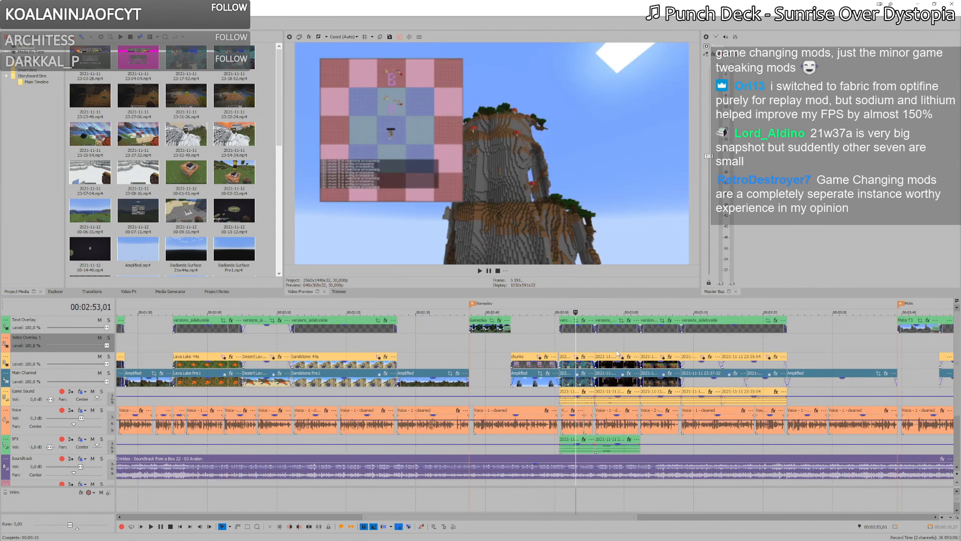
click(584, 382)
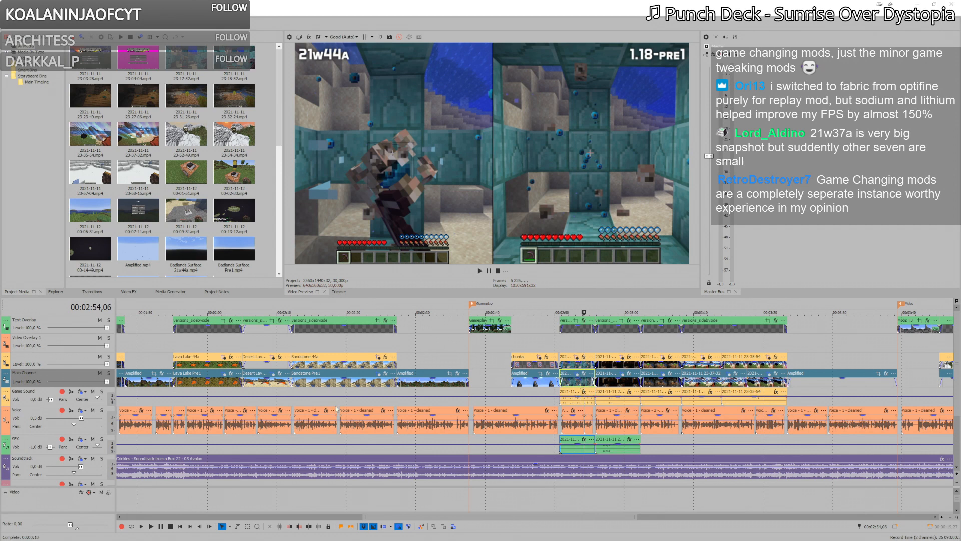
Step: Paste the conduit clip into the Blocks and Items timeline at 00:00:15,14 and move its audio to the Game Sound track
key(alt+Tab)
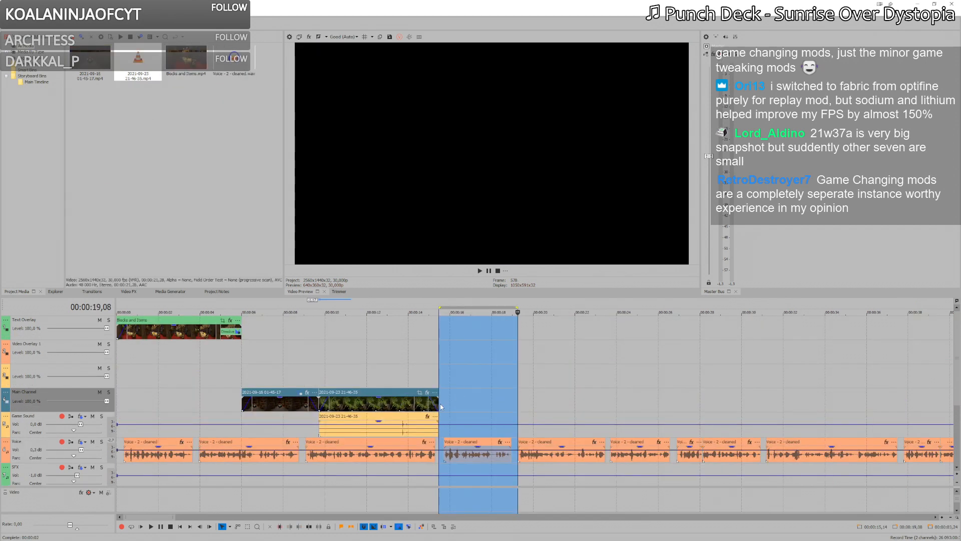
click(441, 405)
key(ctrl+v)
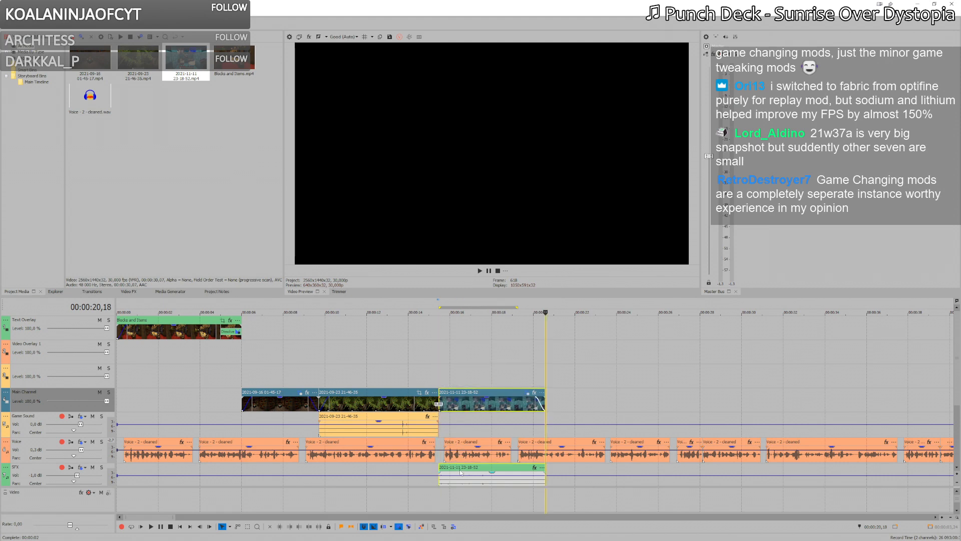
drag(452, 473, 448, 418)
Step: Add a fade-out to the end of the vine-shearing clip and a fade-in to the start of the conduit clip
click(424, 408)
scroll(425, 408, up, 3)
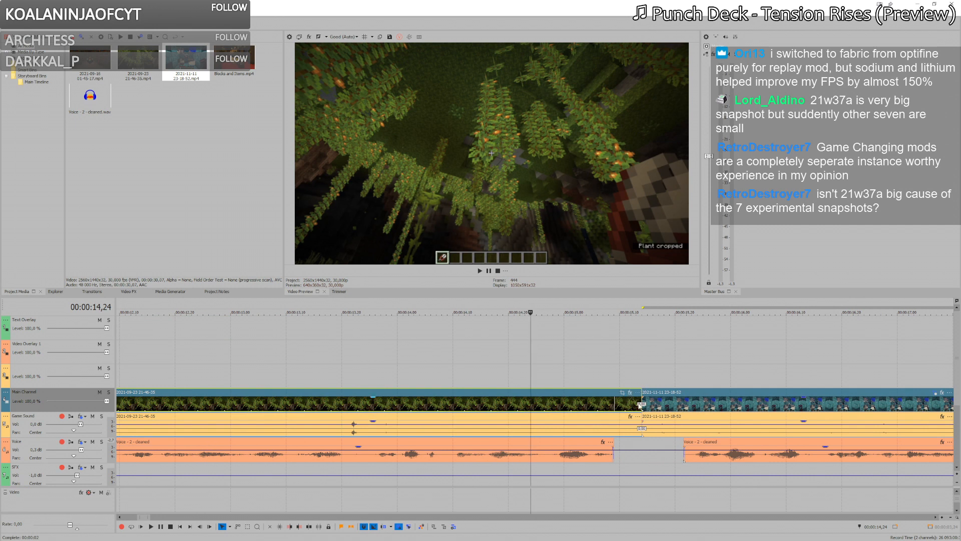
drag(642, 402, 557, 398)
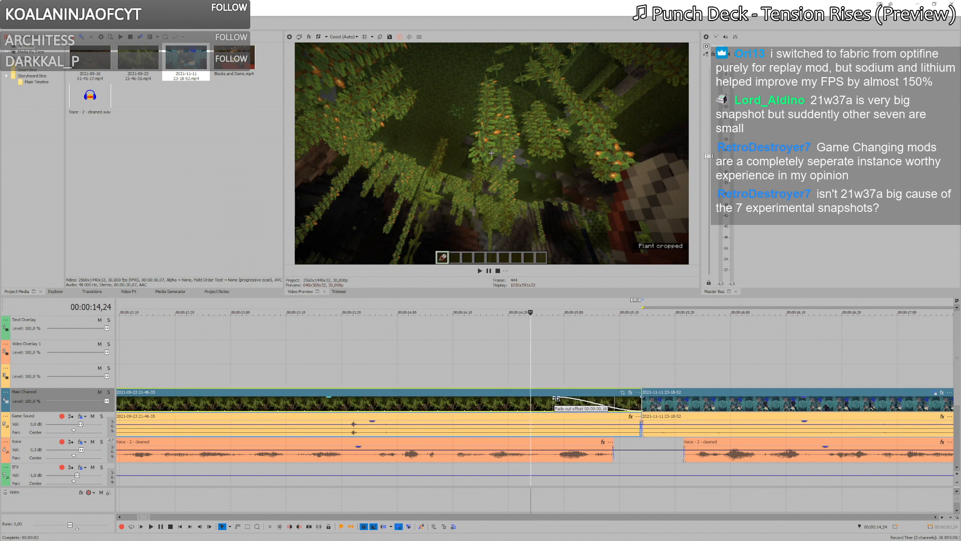
click(644, 400)
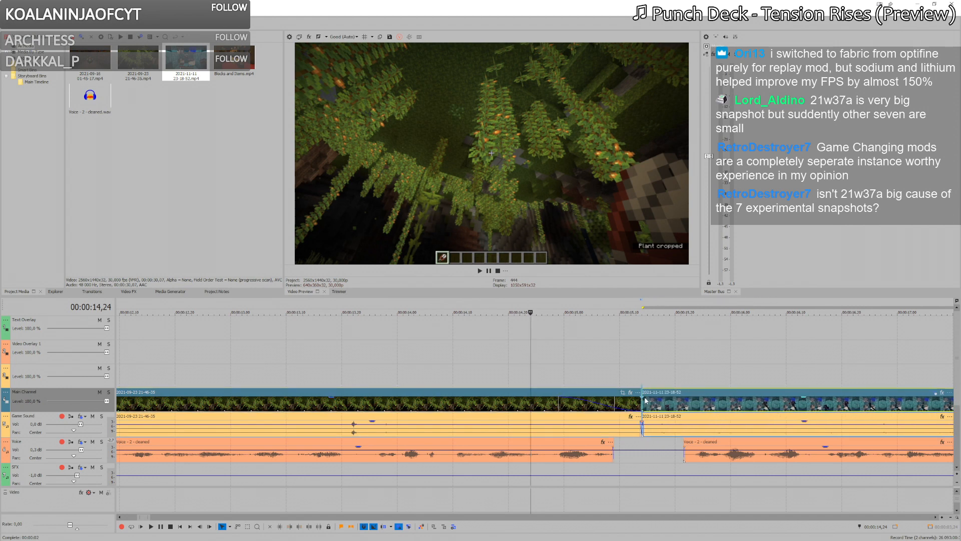
drag(642, 397, 729, 394)
Step: Turn off the conduit clip's Pan/Crop mask and reset its framing to the Default preset
scroll(729, 394, down, 4)
click(733, 401)
click(755, 393)
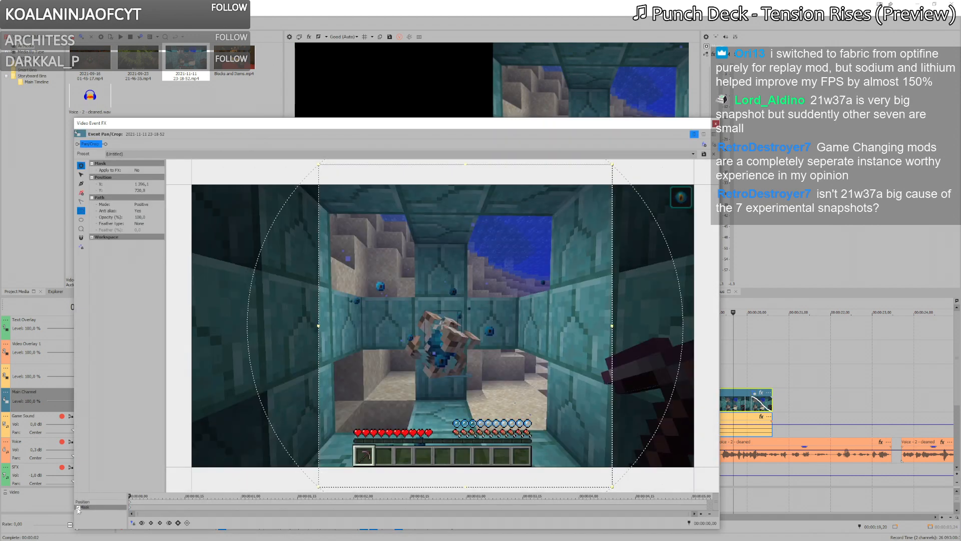
click(79, 508)
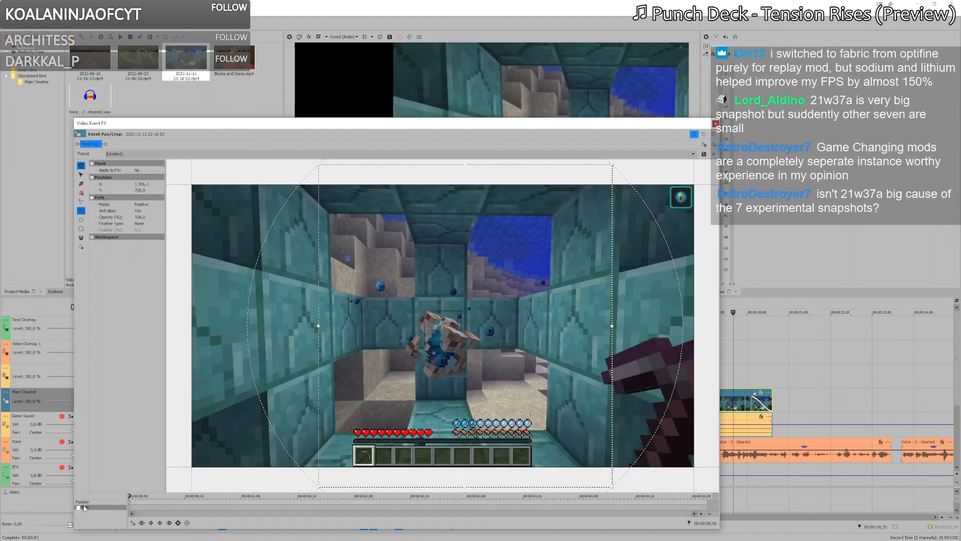
click(693, 153)
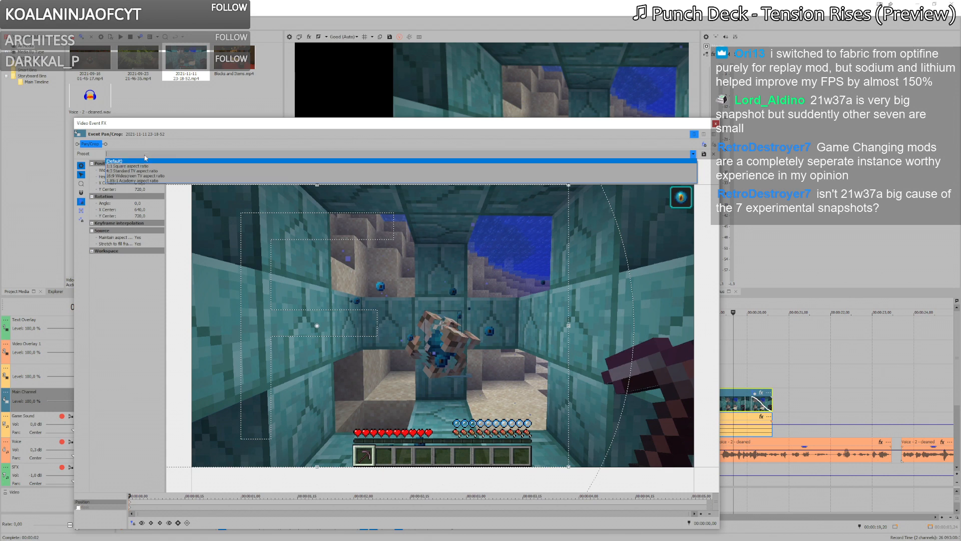
click(690, 161)
click(715, 123)
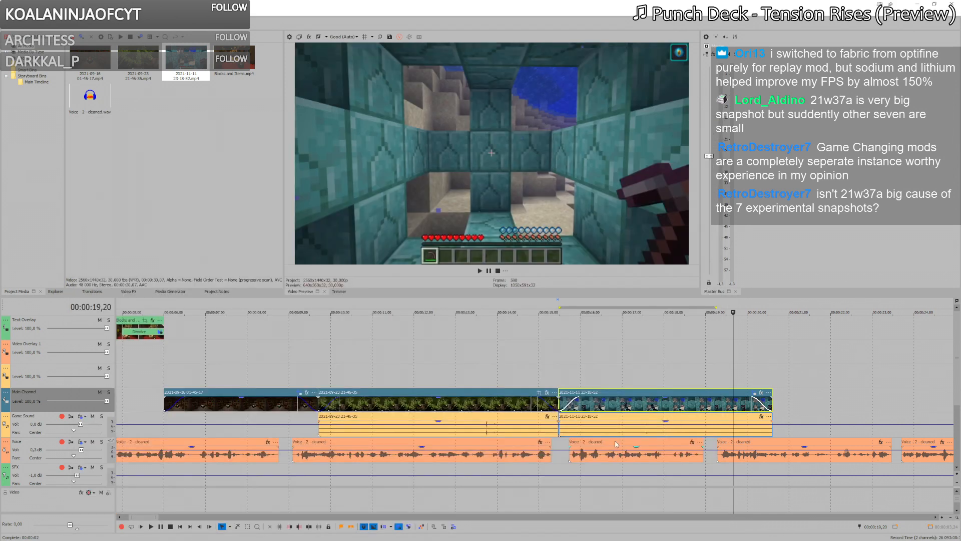
Step: Play the conduit clip against the voice-over and trim its end to 00:00:19,08
click(561, 379)
key(space)
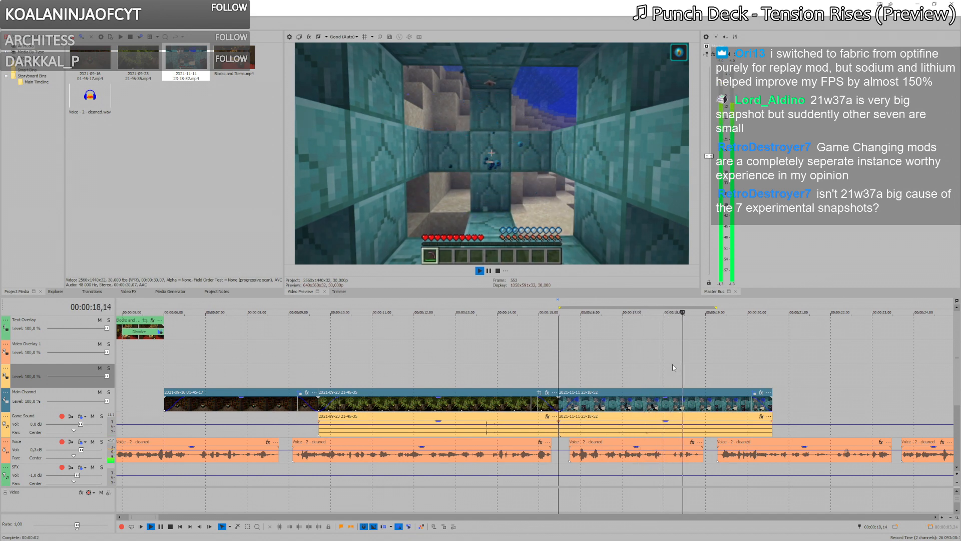
key(space)
drag(771, 405, 718, 405)
Step: Fade the conduit clip's game sound in and out, and play the transition from the vine-shearing clip
click(581, 379)
click(546, 380)
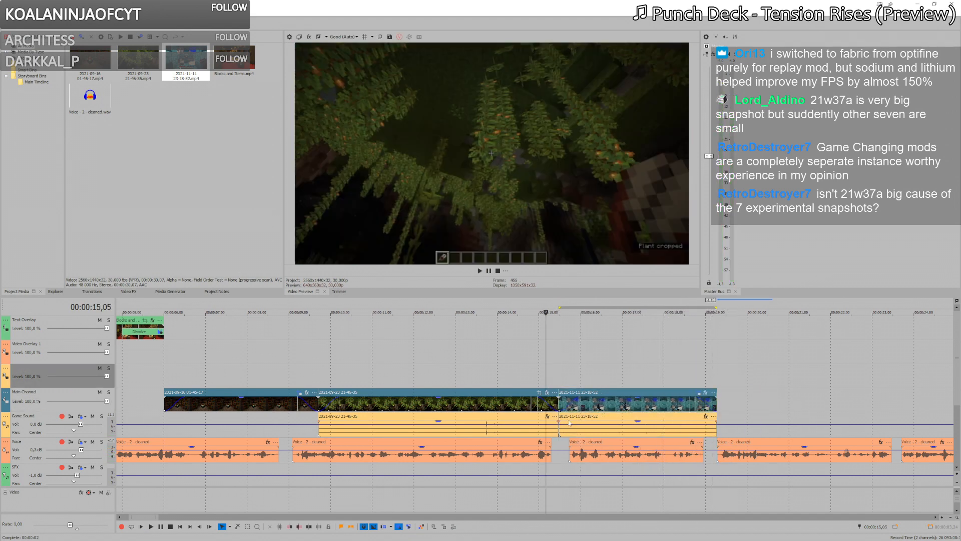
click(557, 422)
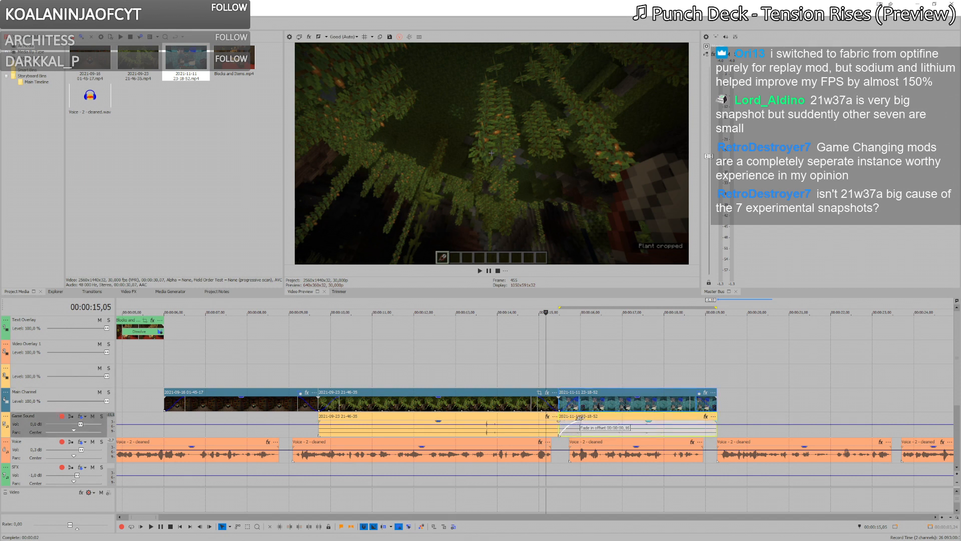
drag(716, 422, 696, 424)
click(518, 355)
click(547, 353)
key(space)
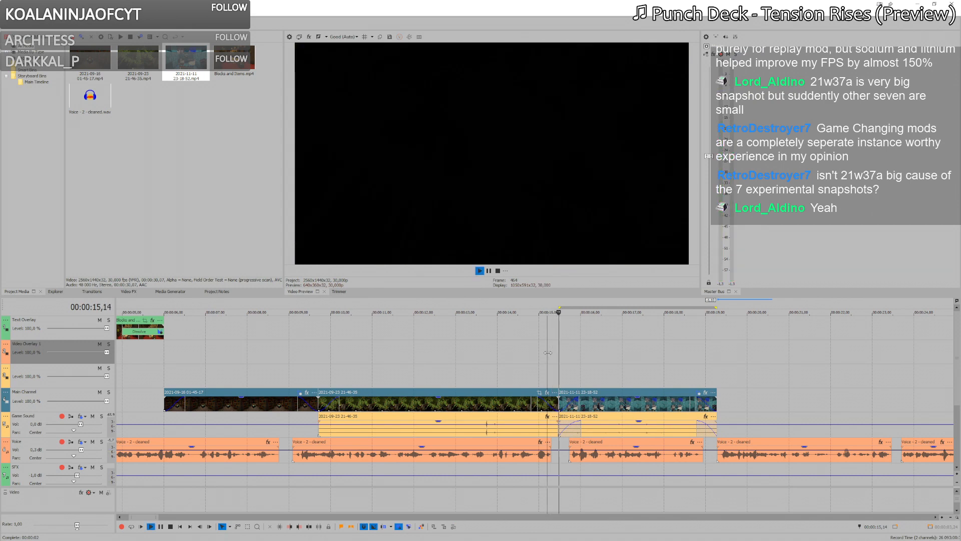
scroll(578, 366, down, 2)
key(space)
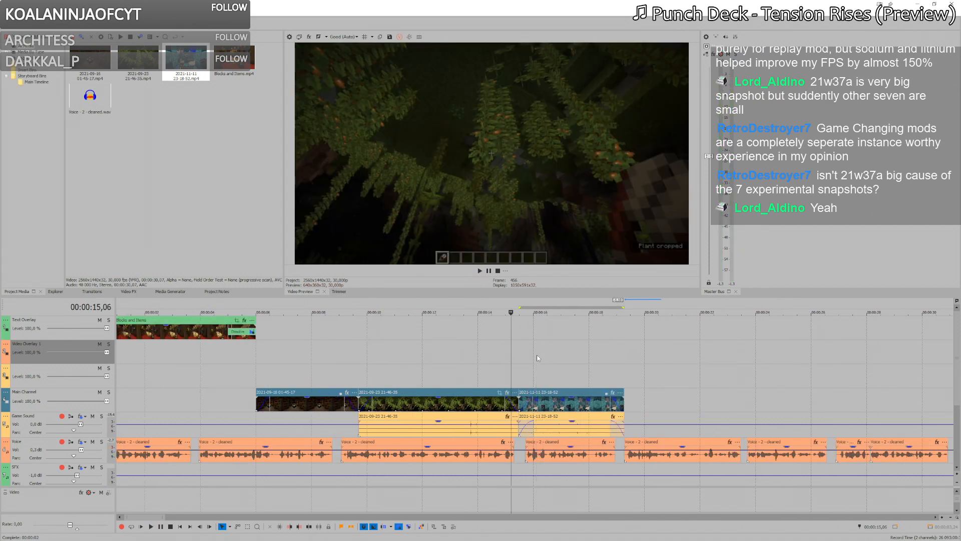
Step: Select and play the voice line between 00:00:19,08 and 00:00:23,21, and return to the script notes
scroll(714, 400, down, 2)
scroll(713, 401, down, 2)
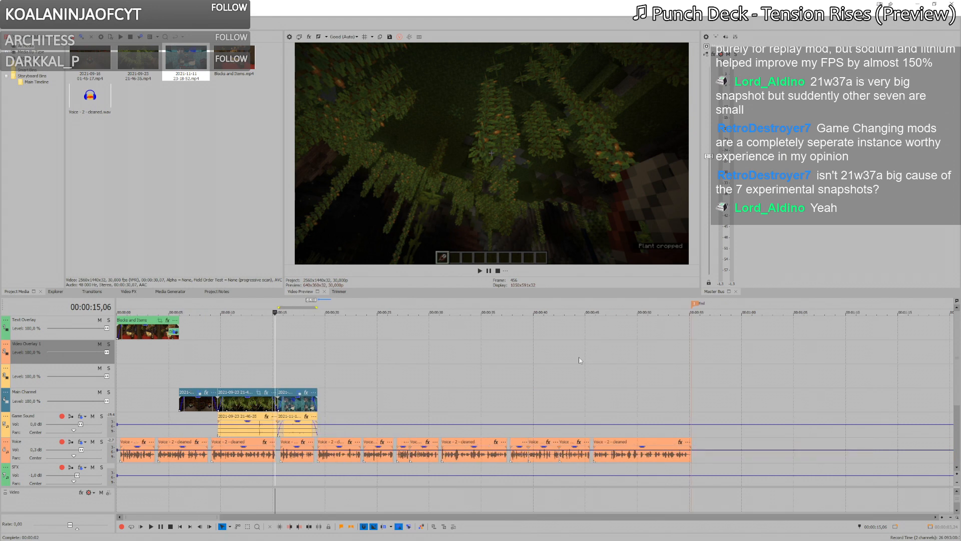
click(317, 383)
scroll(322, 389, up, 3)
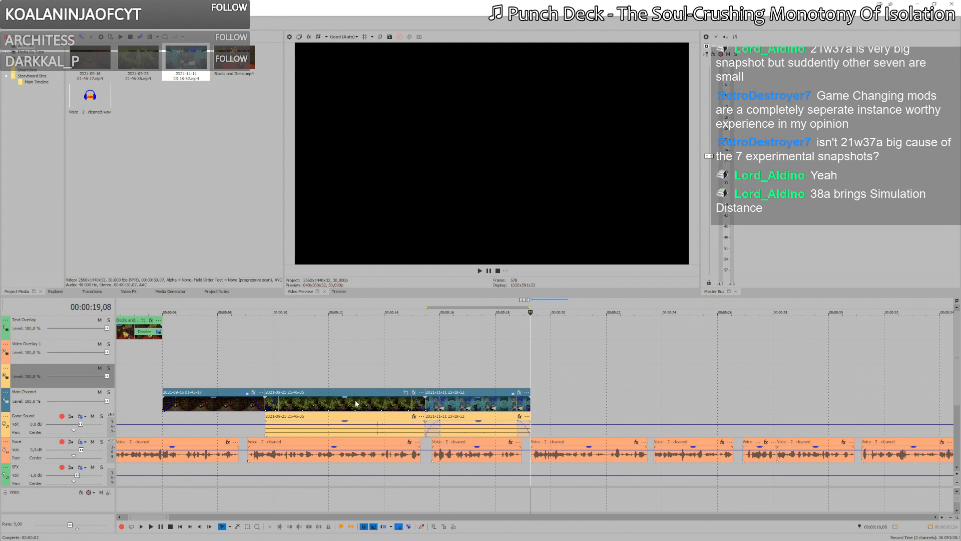
scroll(632, 429, down, 3)
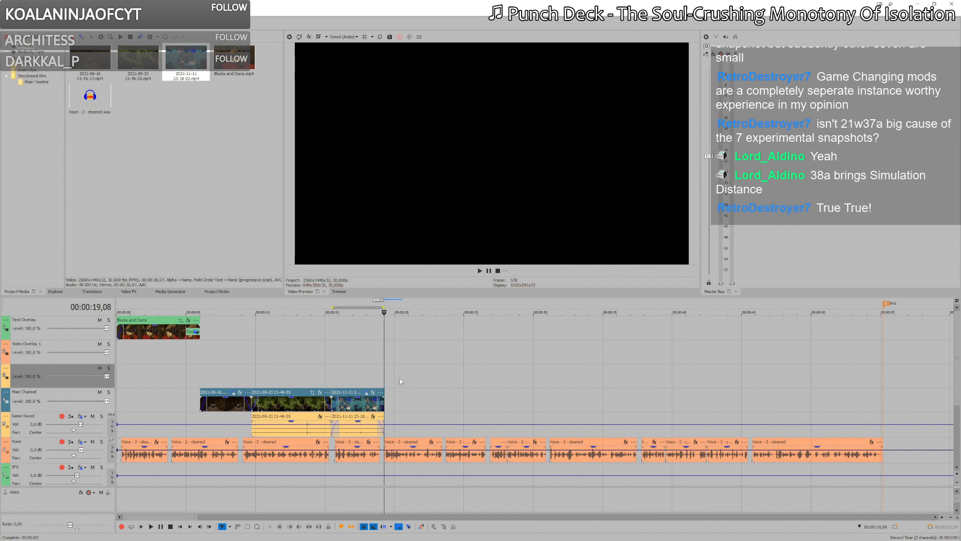
shift+click(443, 406)
shift+click(447, 407)
scroll(446, 406, up, 3)
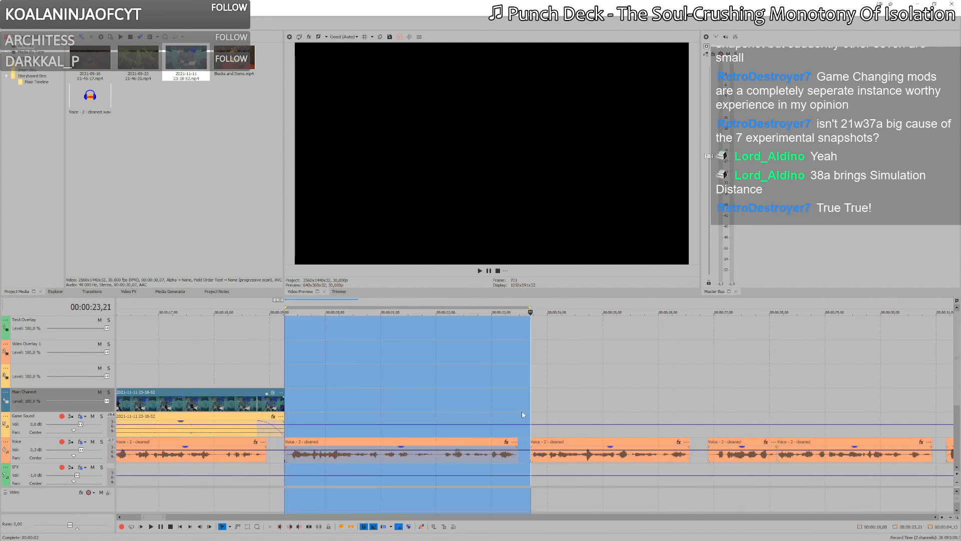
click(284, 377)
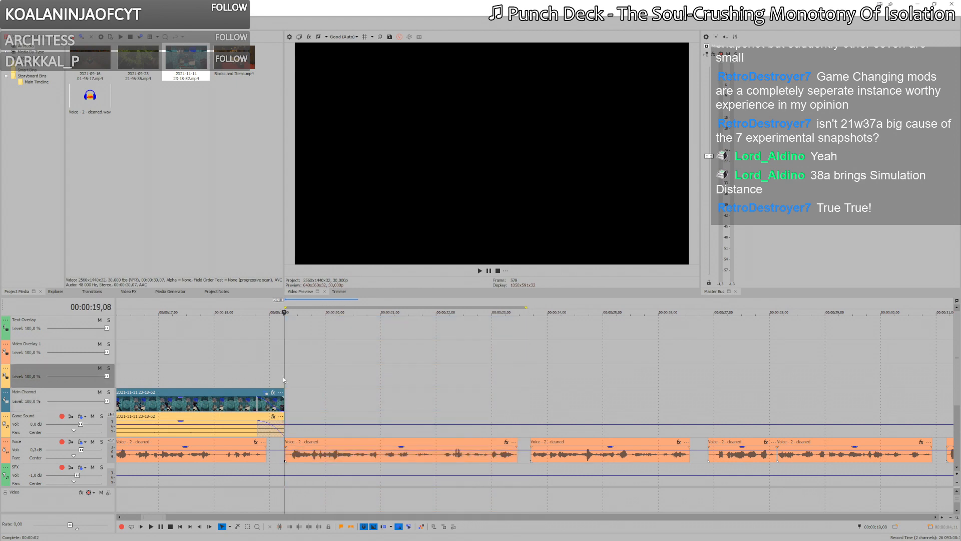
key(space)
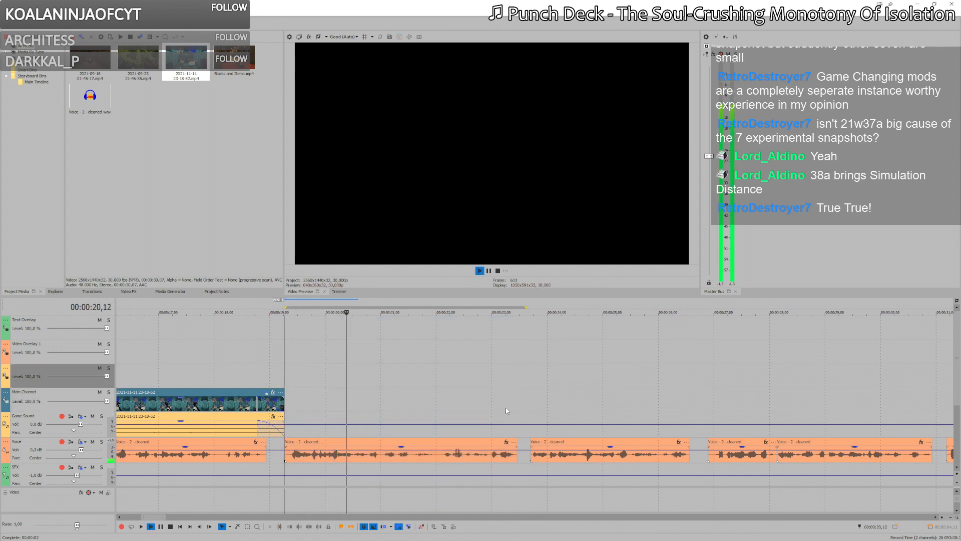
key(space)
scroll(505, 410, down, 1)
key(alt+Tab)
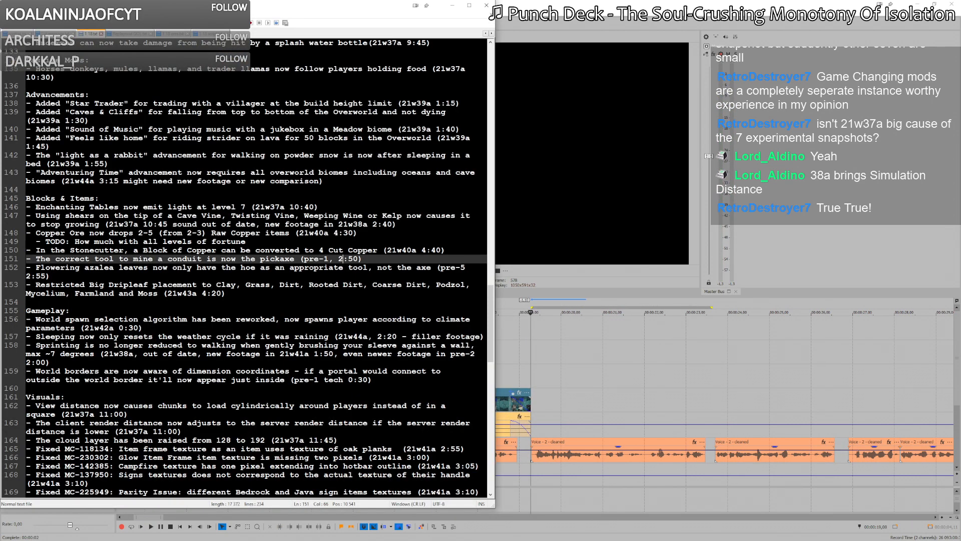
Step: Move to the flowering azalea leaves line in the script notes and open the project from the 1.18 pre5 folder
key(Down)
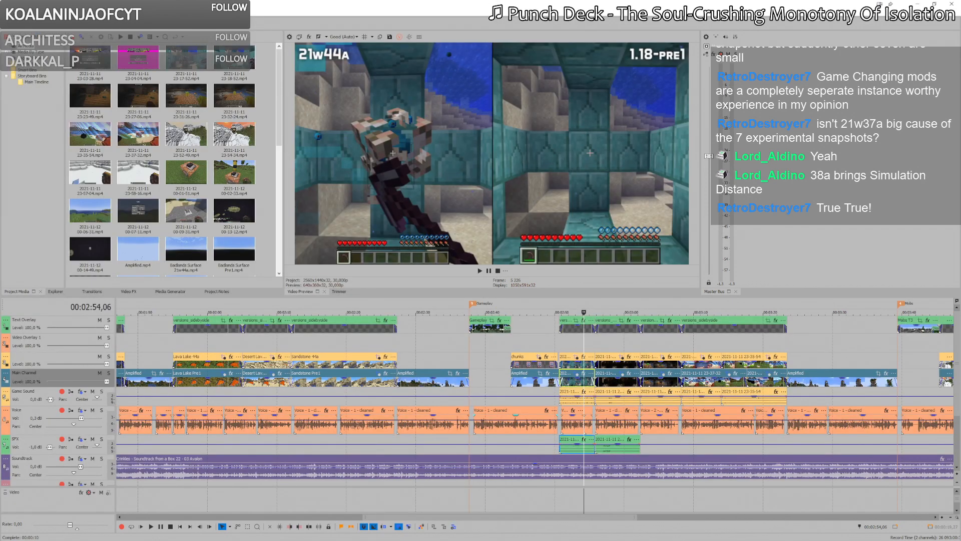
key(ctrl+o)
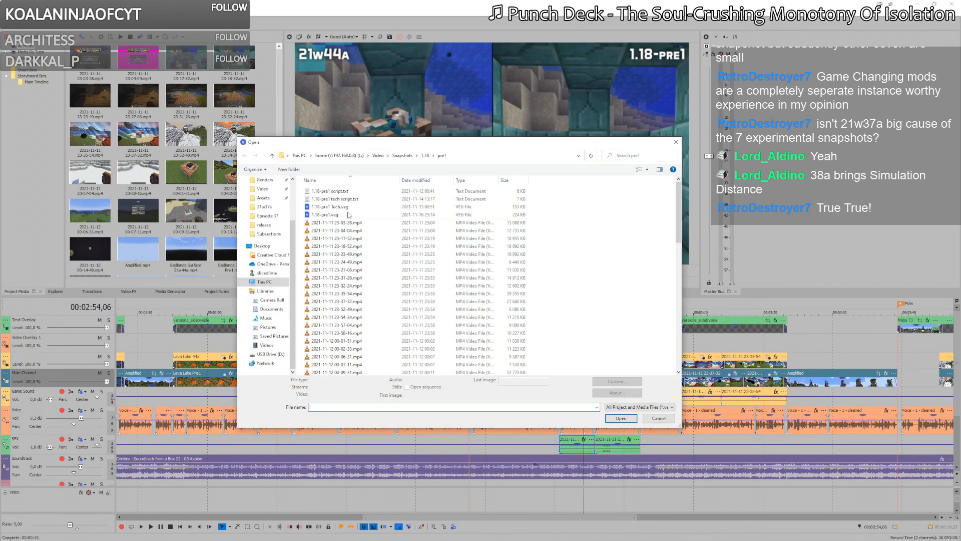
click(424, 157)
scroll(334, 237, down, 1)
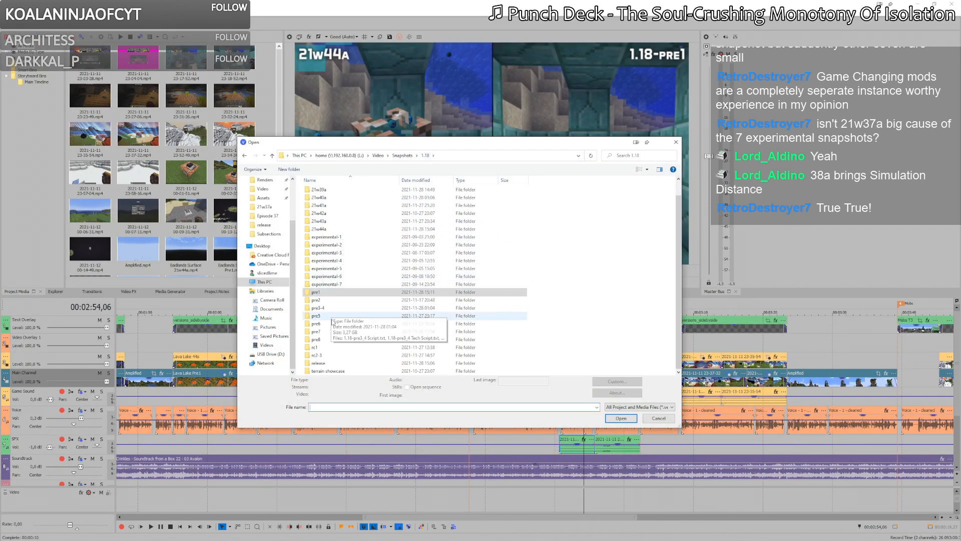
double_click(328, 316)
double_click(328, 230)
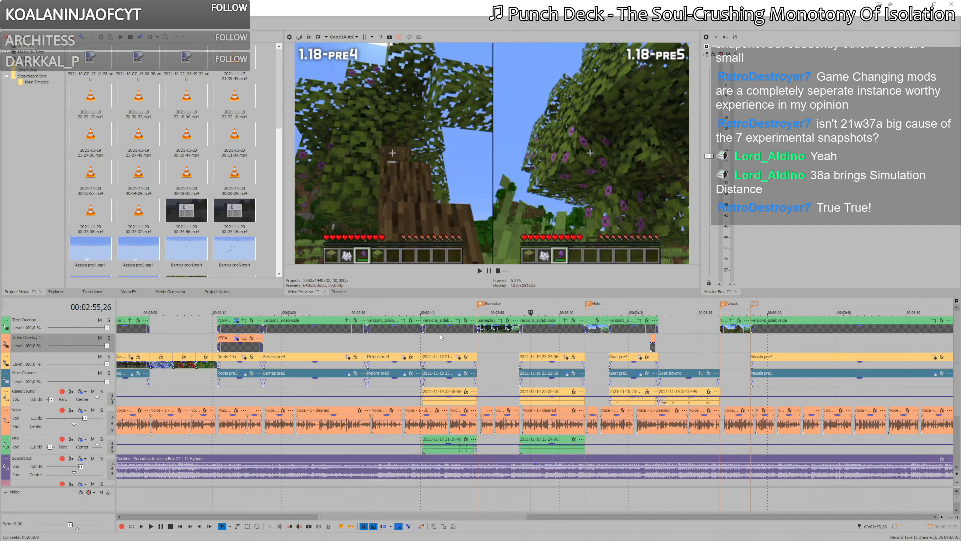
key(alt+Tab)
key(alt+Tab)
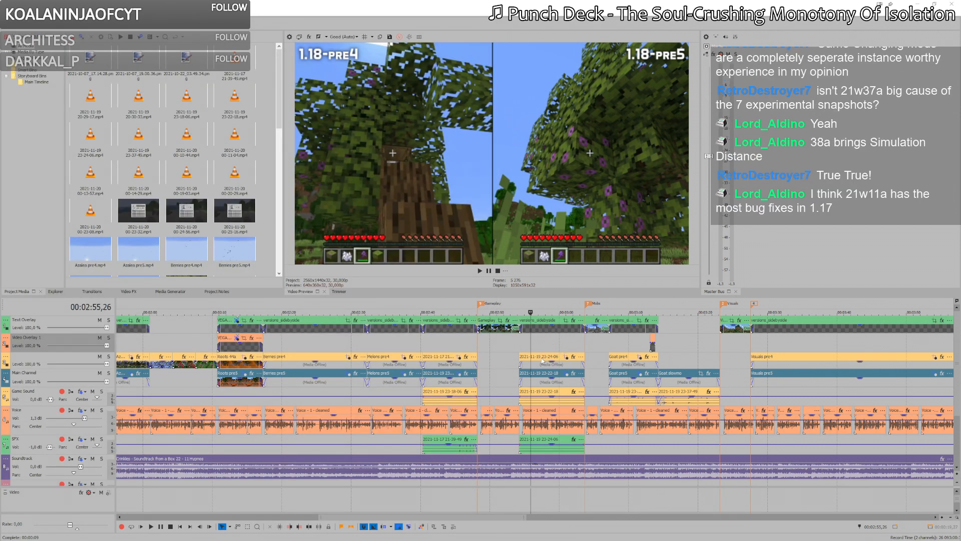
click(535, 381)
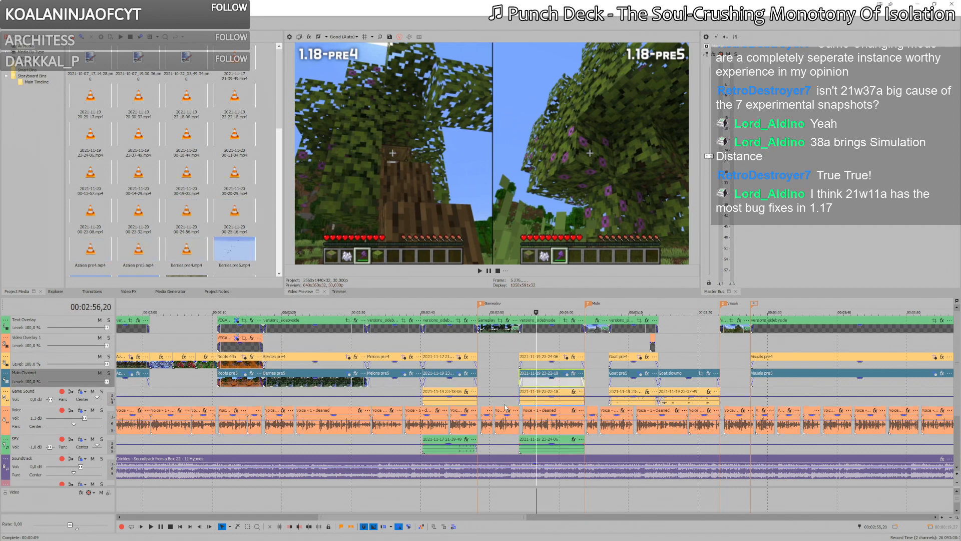
key(space)
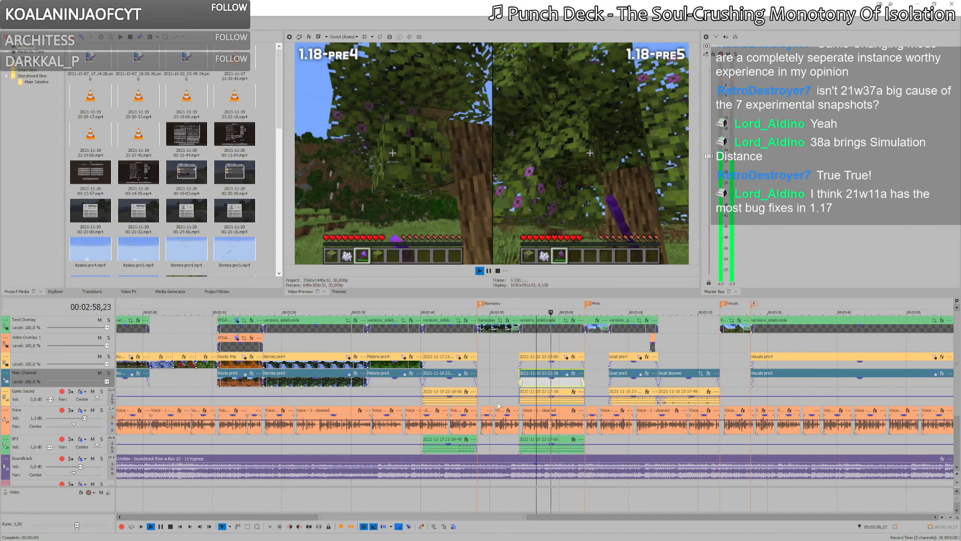
key(space)
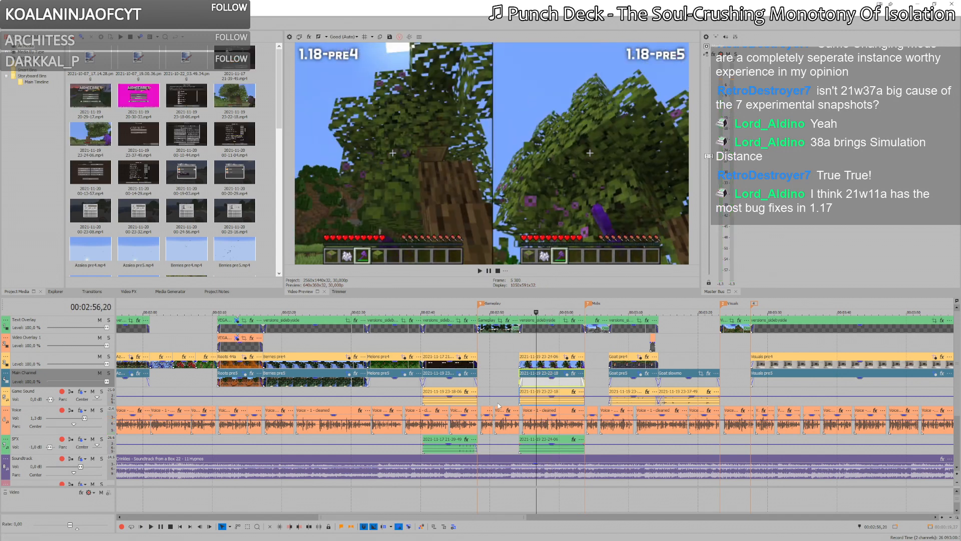
key(alt+Tab)
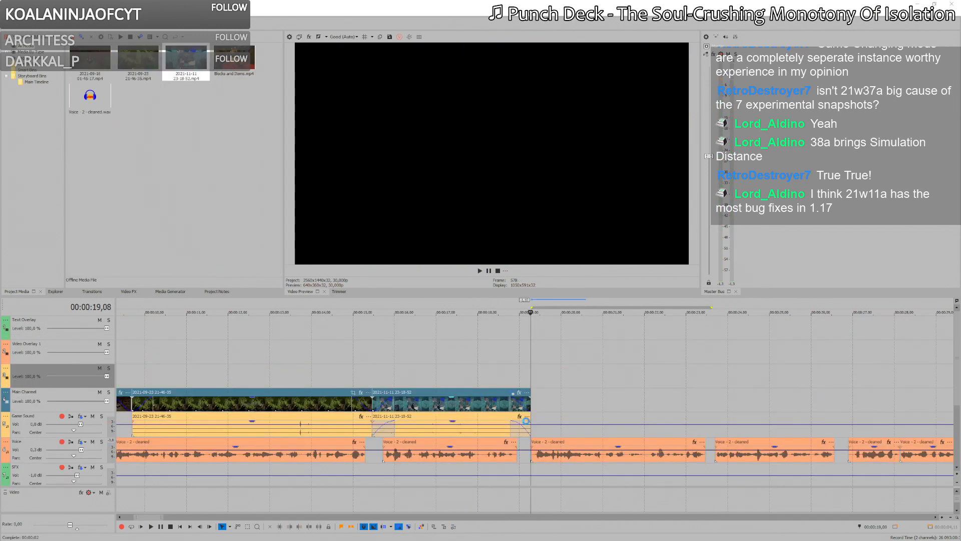
drag(531, 400, 539, 403)
key(ctrl+v)
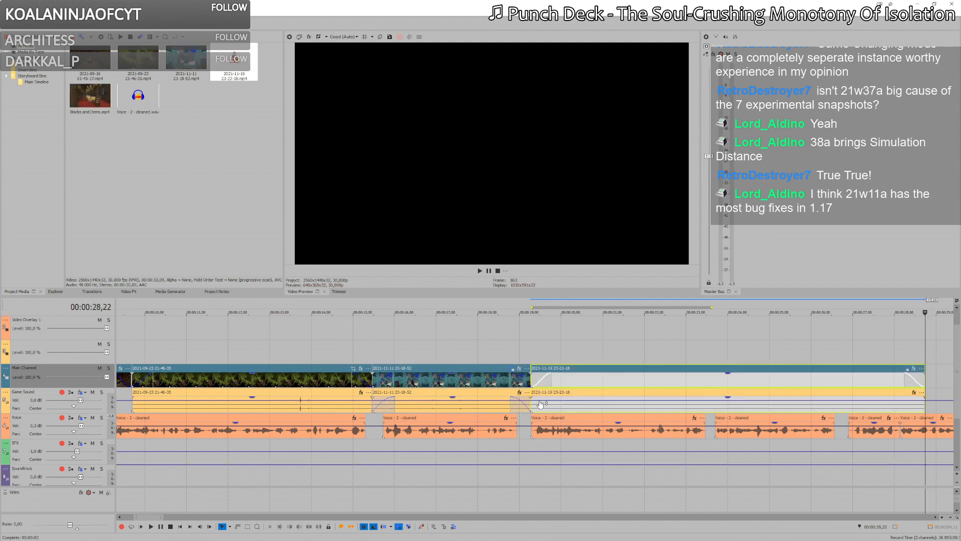
Step: Play the pasted azalea clip against the voice-over and trim its end to 00:00:26,27
scroll(549, 407, down, 3)
click(383, 356)
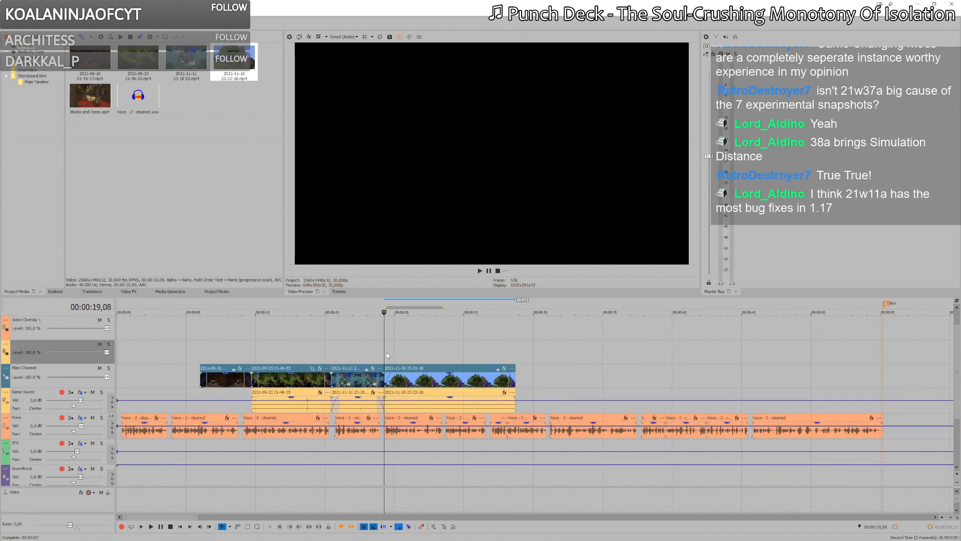
key(space)
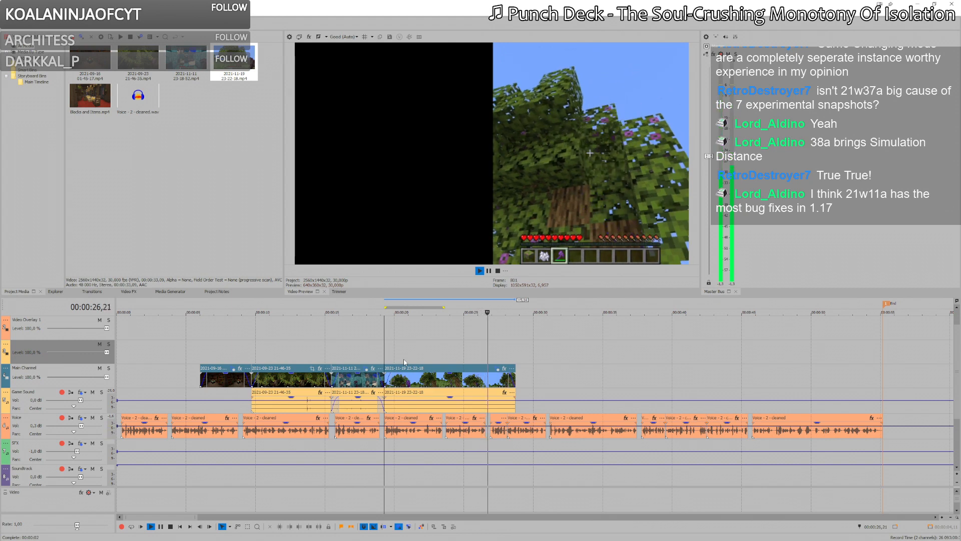
key(space)
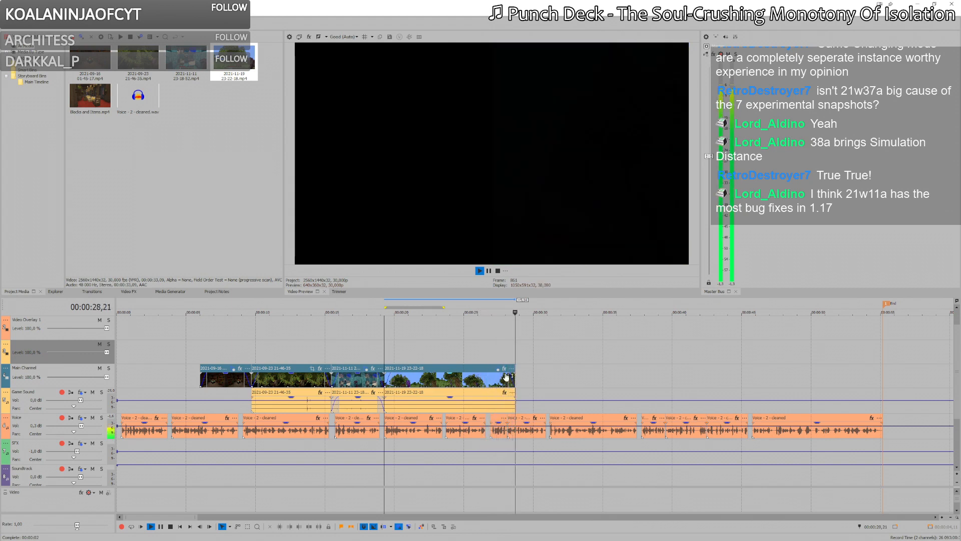
drag(514, 375, 490, 379)
click(439, 379)
key(space)
key(space)
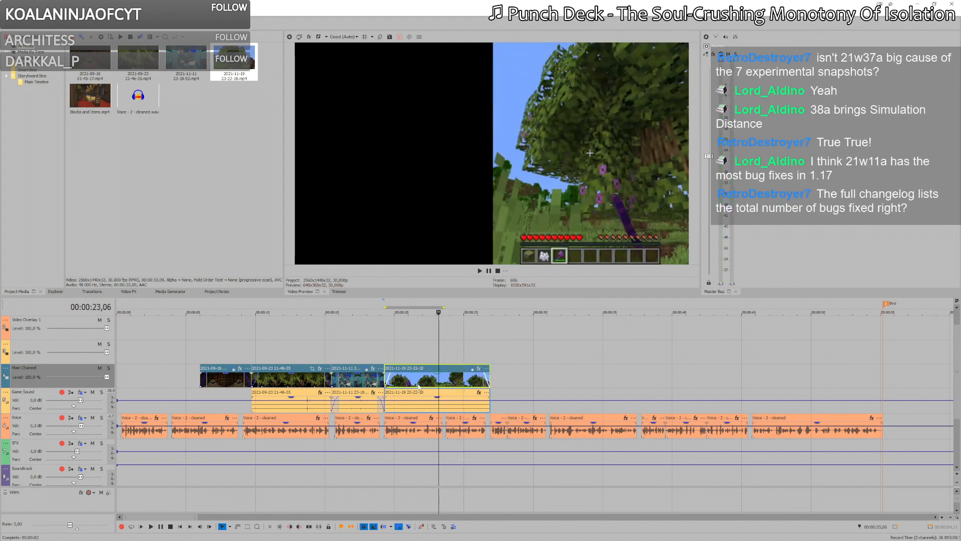
Step: Turn off the azalea clip's Pan/Crop mask and reset its framing to the Default preset
click(473, 369)
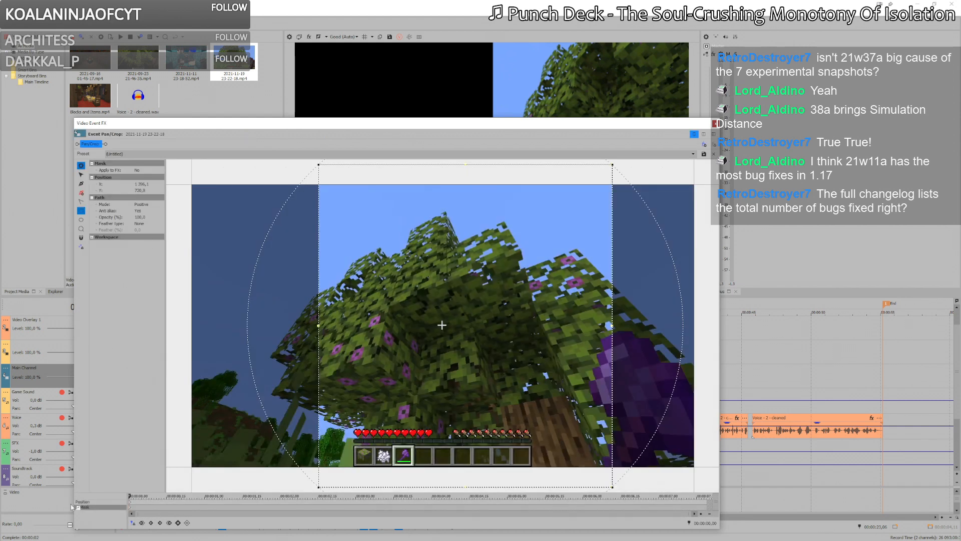
click(78, 507)
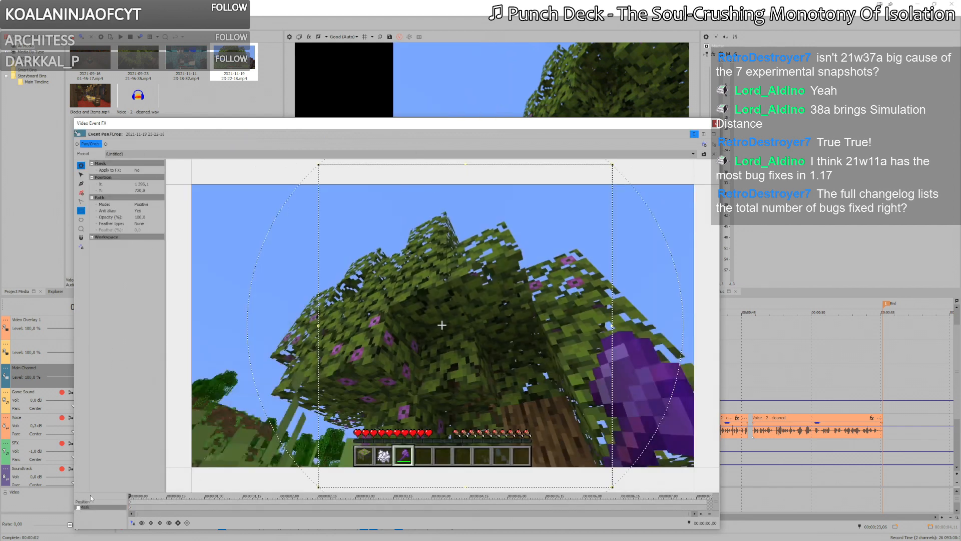
click(97, 501)
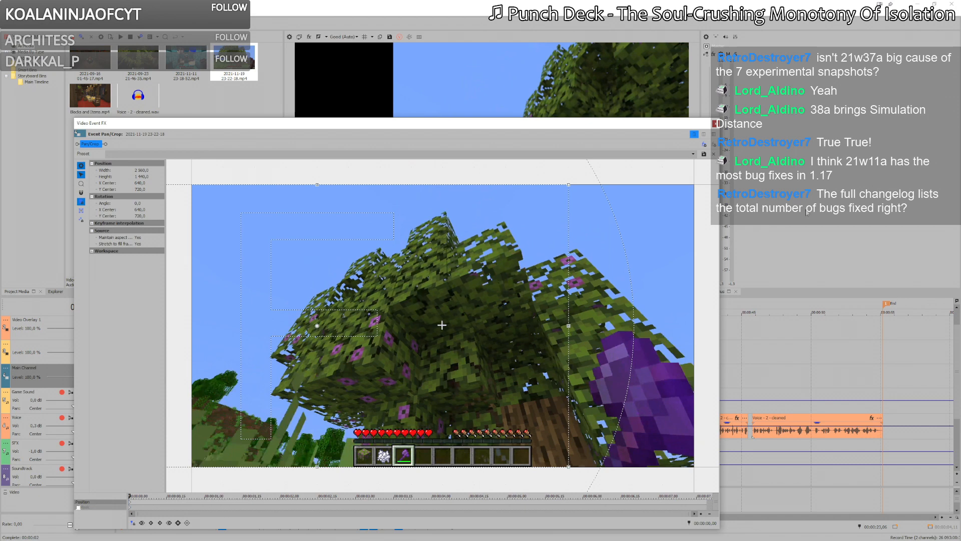
click(692, 153)
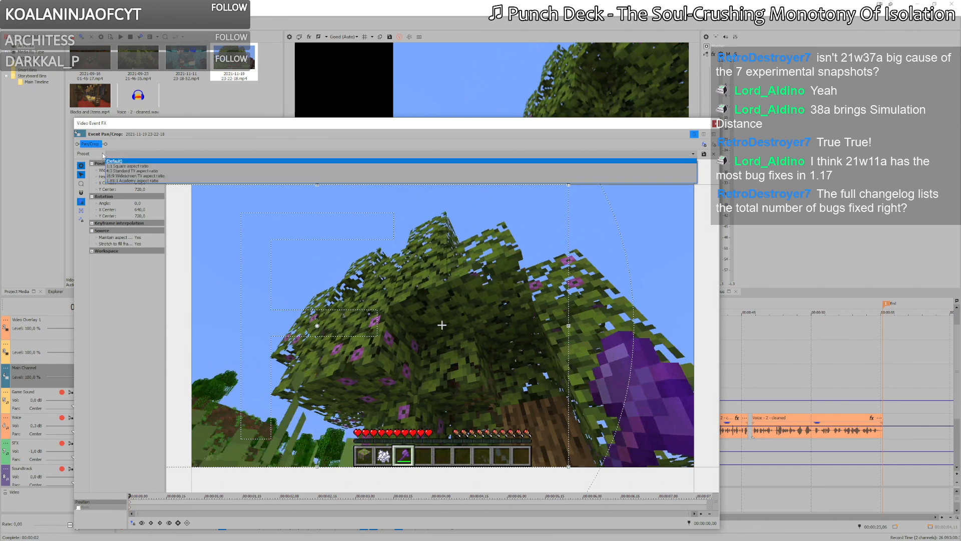
click(691, 161)
click(713, 124)
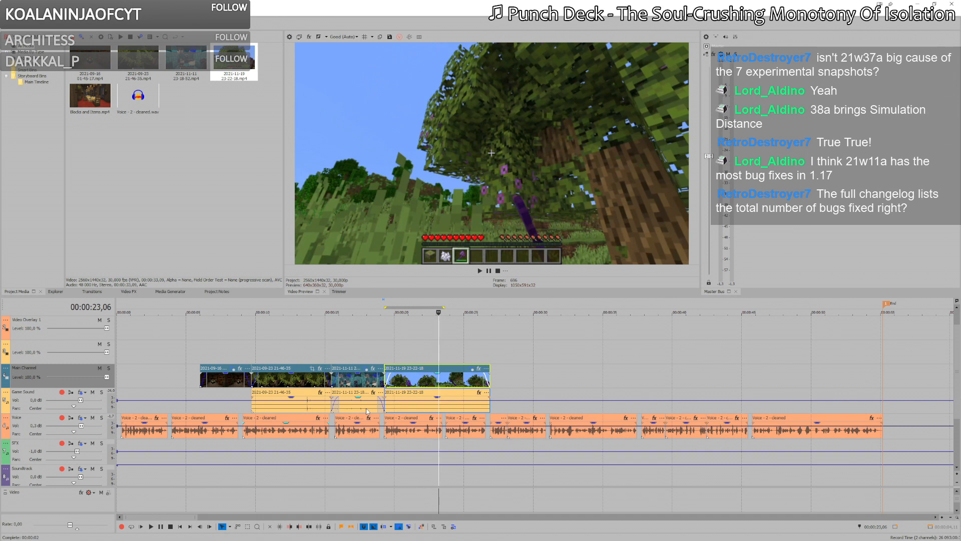
Step: Play the reframed azalea clip from 00:00:19,08 and place the playhead at its end
click(387, 351)
click(385, 352)
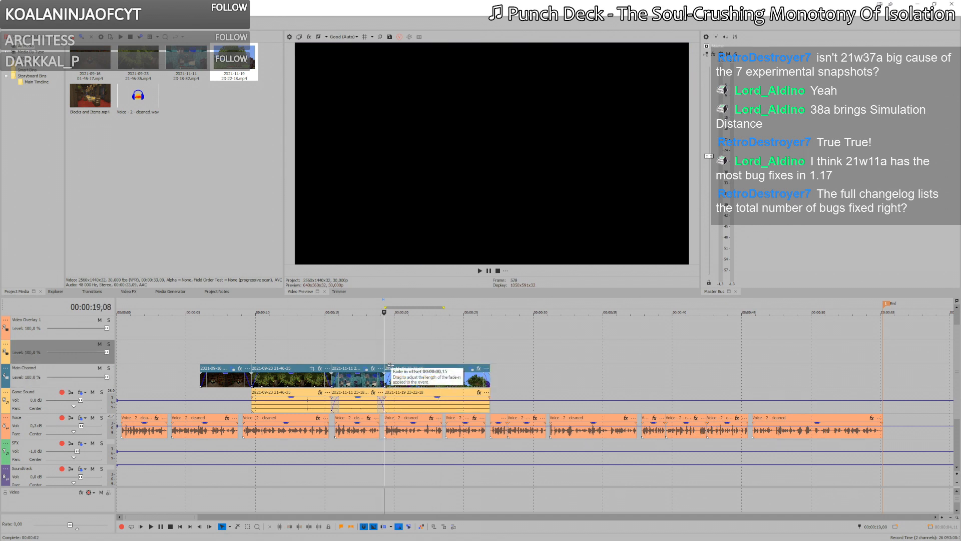
key(space)
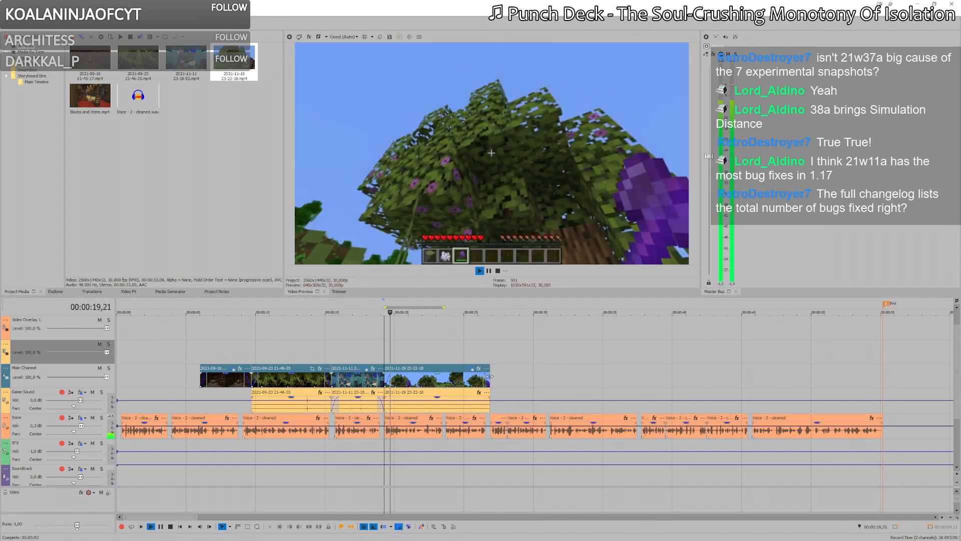
click(491, 377)
scroll(502, 380, down, 2)
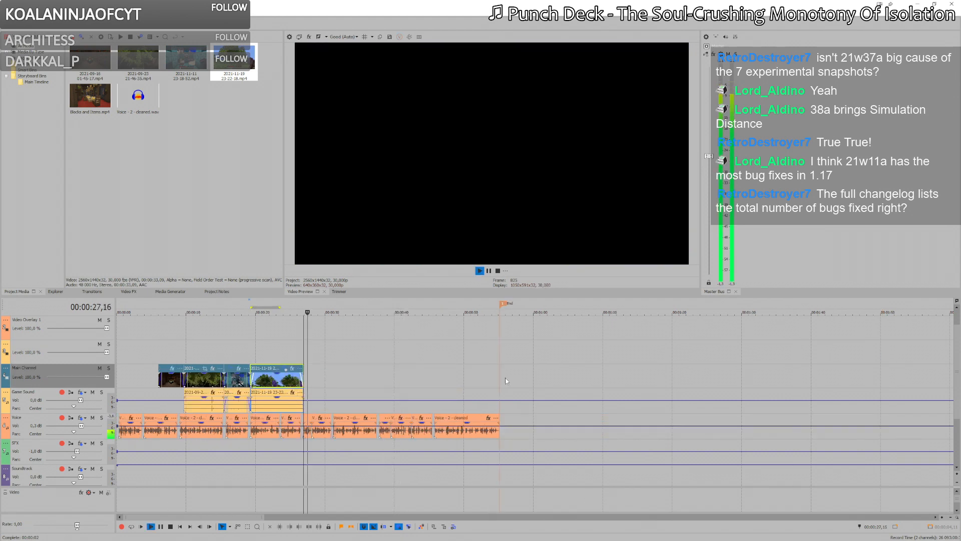
scroll(487, 380, up, 3)
key(space)
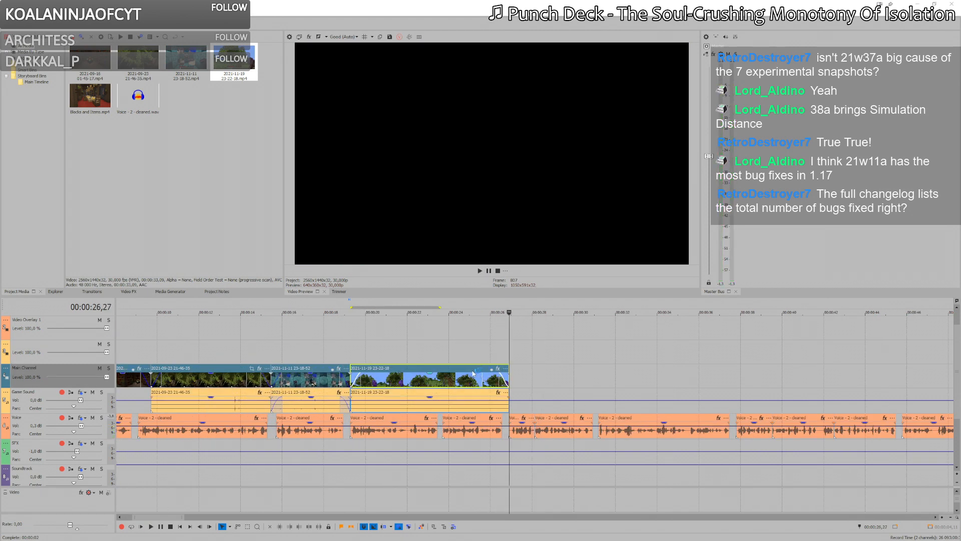
Step: Select the TODO under the Copper Ore note in the script, and open the 21w40a.veg project from the 21w40a folder
key(alt+Tab)
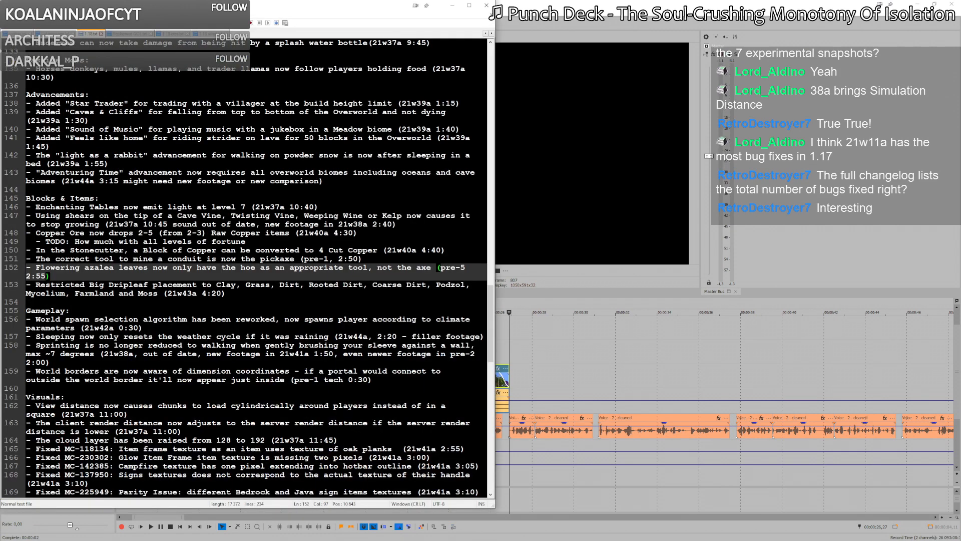
double_click(55, 242)
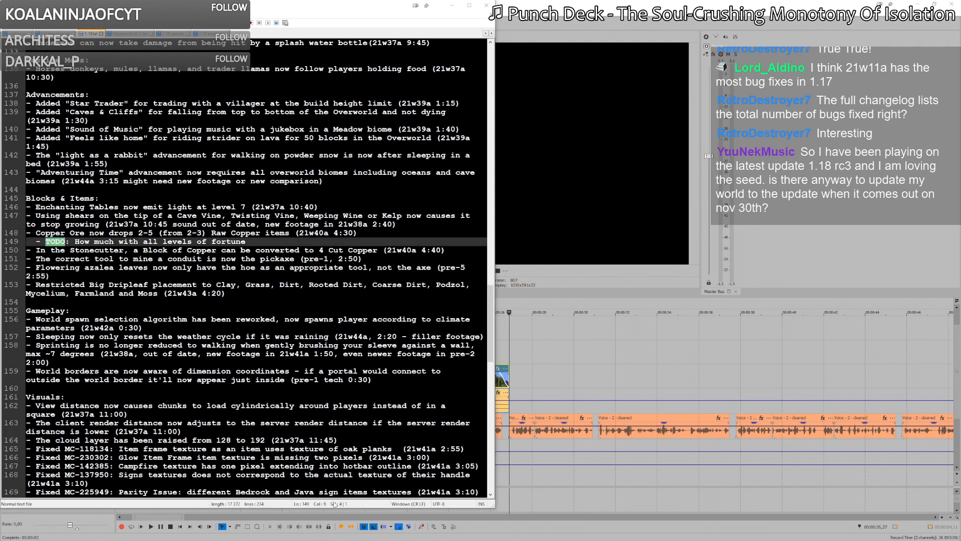
key(alt+Tab)
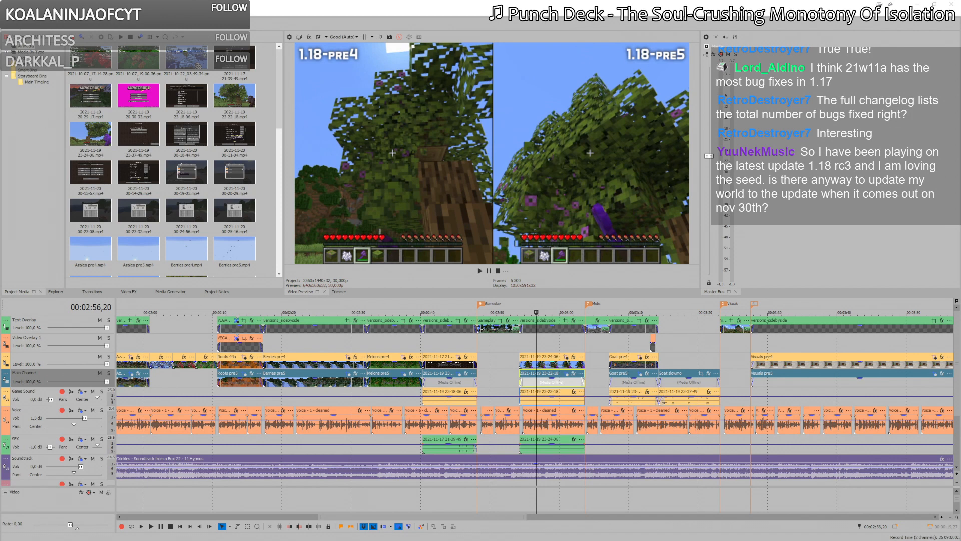
key(ctrl+o)
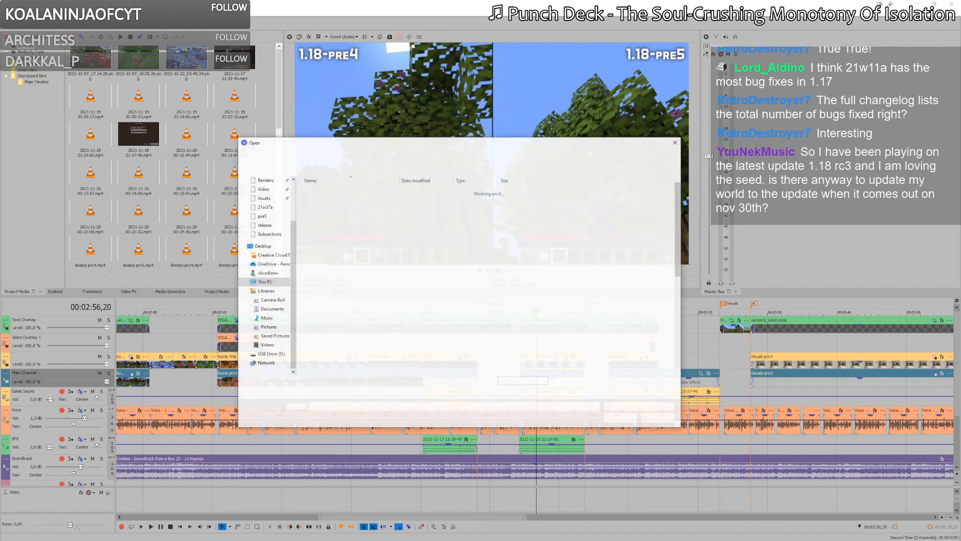
click(425, 155)
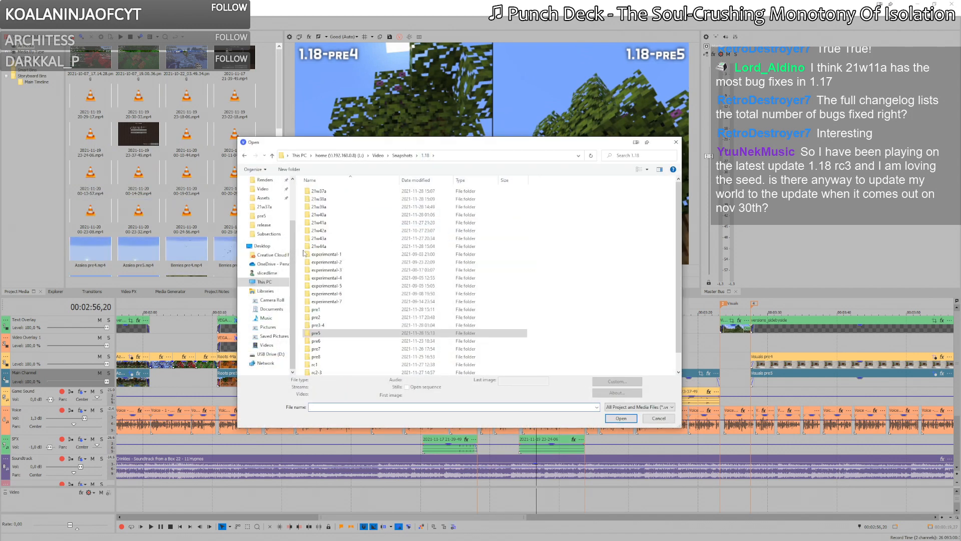
double_click(329, 216)
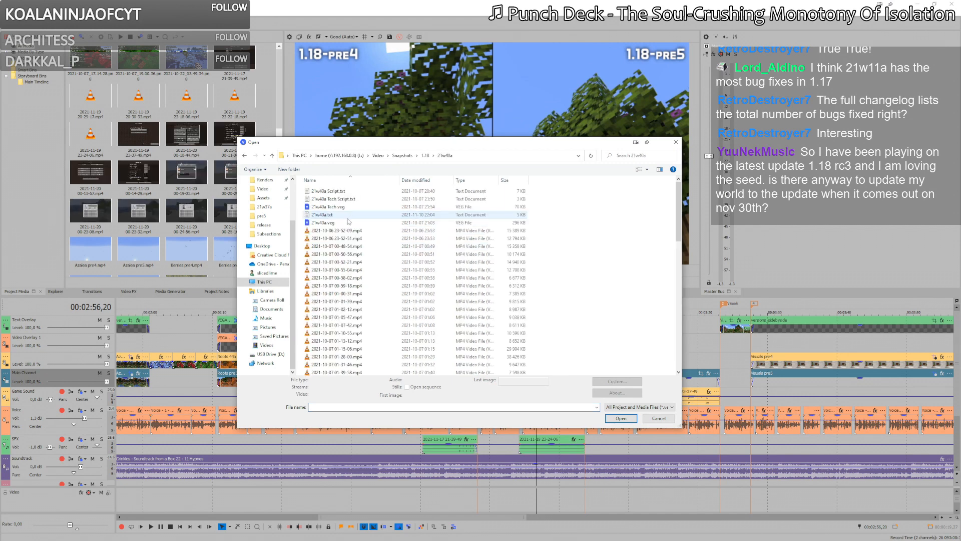
key(alt+Tab)
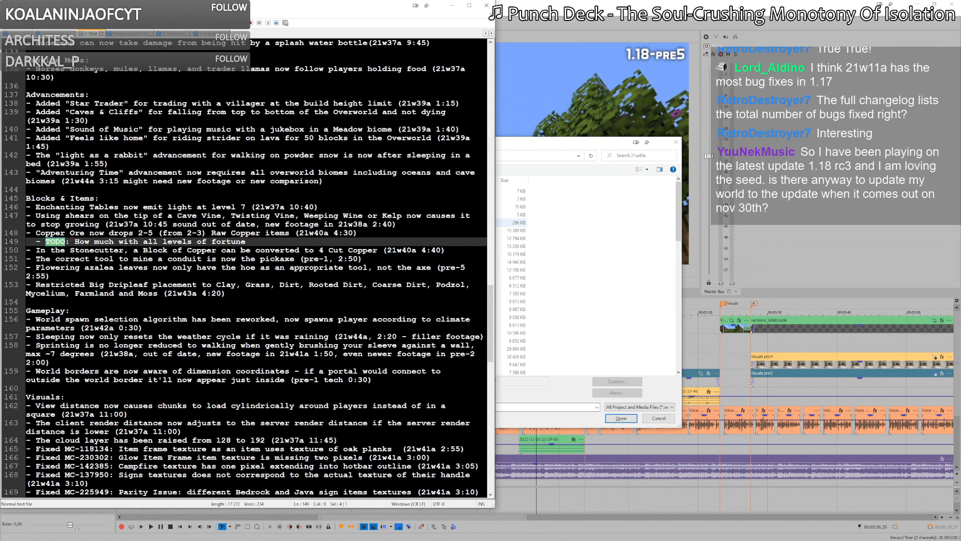
key(alt+Tab)
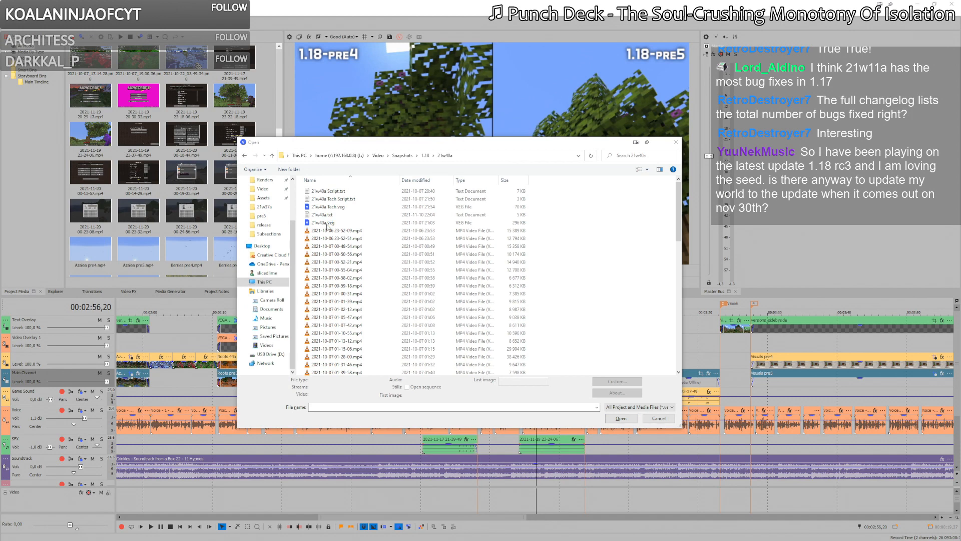
double_click(328, 223)
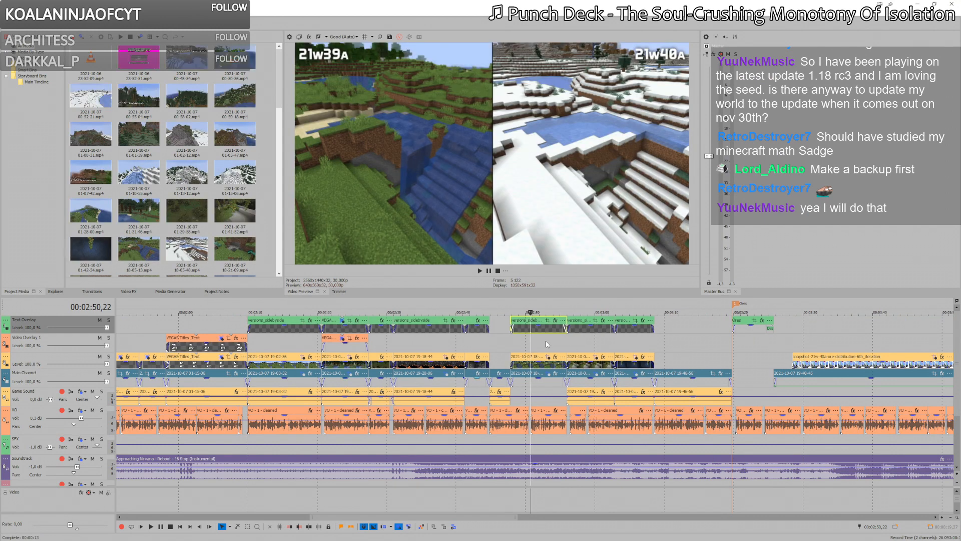
Step: Check the script's Copper Ore note and place the playhead on that footage in the 21w40a project's Blocks and Items section
scroll(546, 344, down, 10)
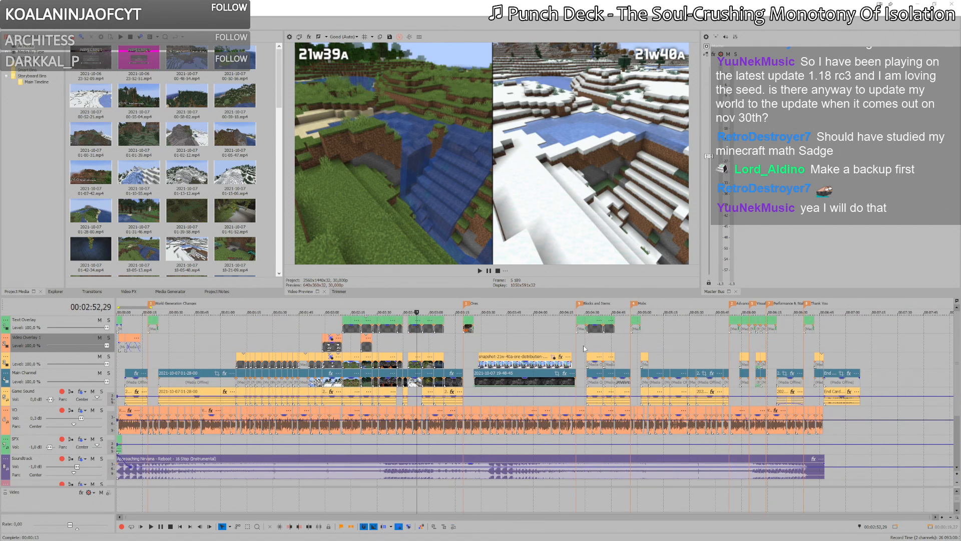
key(alt+Tab)
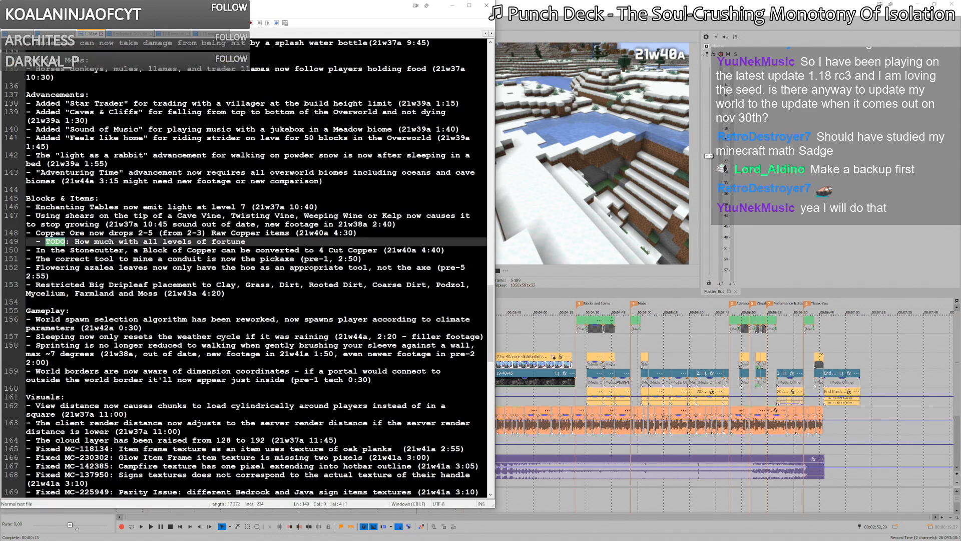
key(alt+Tab)
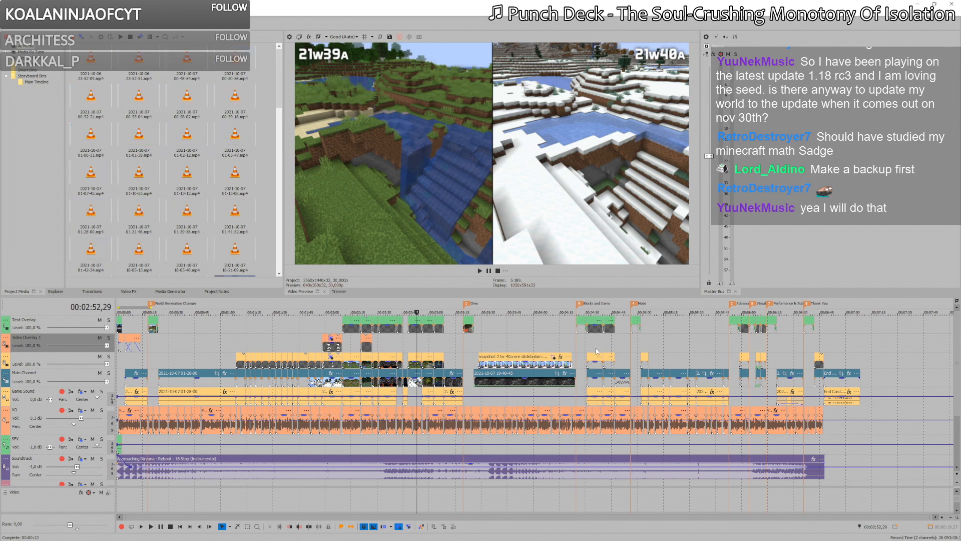
click(596, 343)
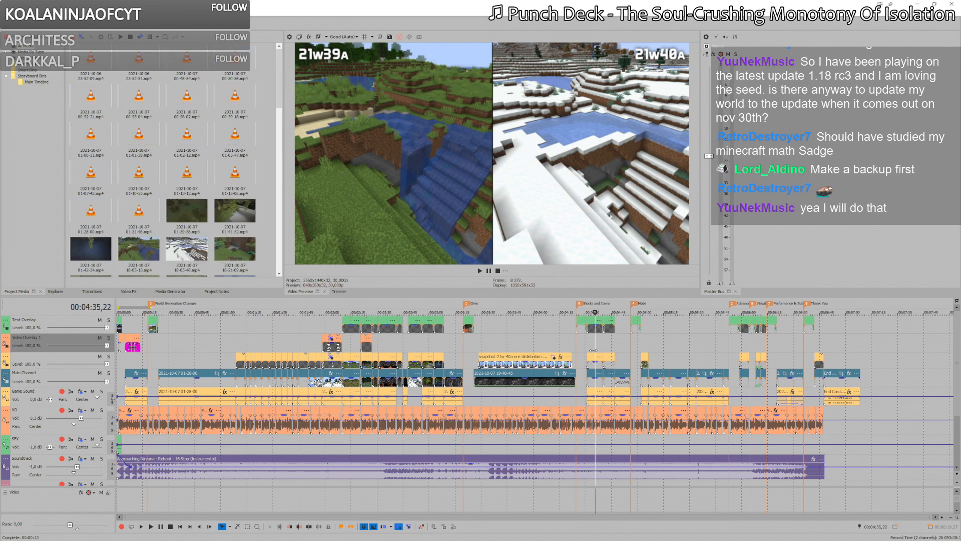
scroll(589, 356, up, 4)
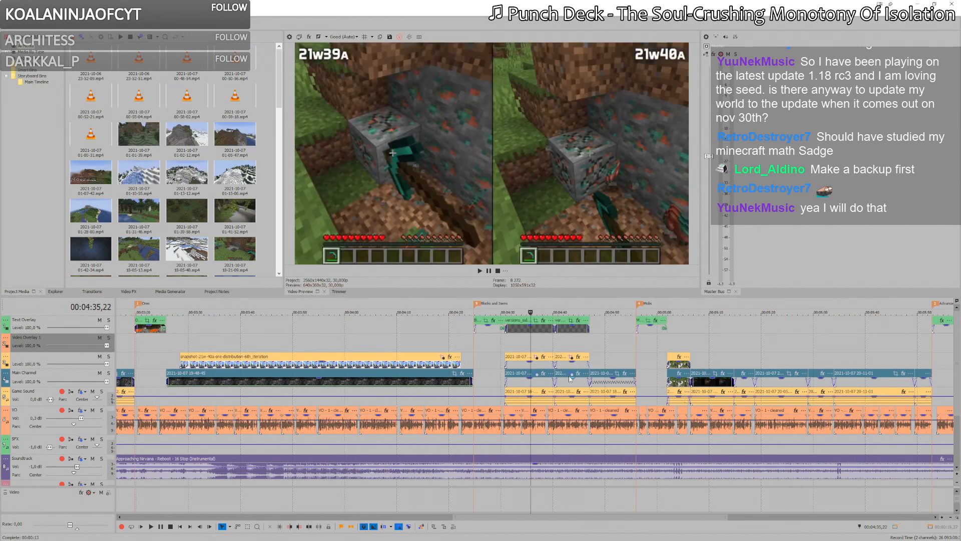
scroll(528, 363, up, 1)
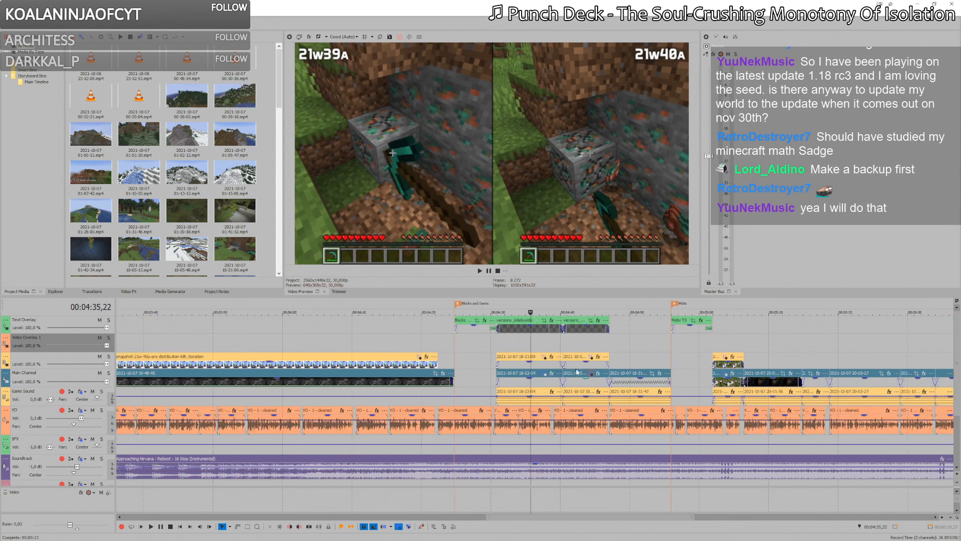
Step: Copy the copper ore, stonecutter and following clips from the 21w40a project and paste them into the Blocks and Items project at 00:00:26,27
click(526, 364)
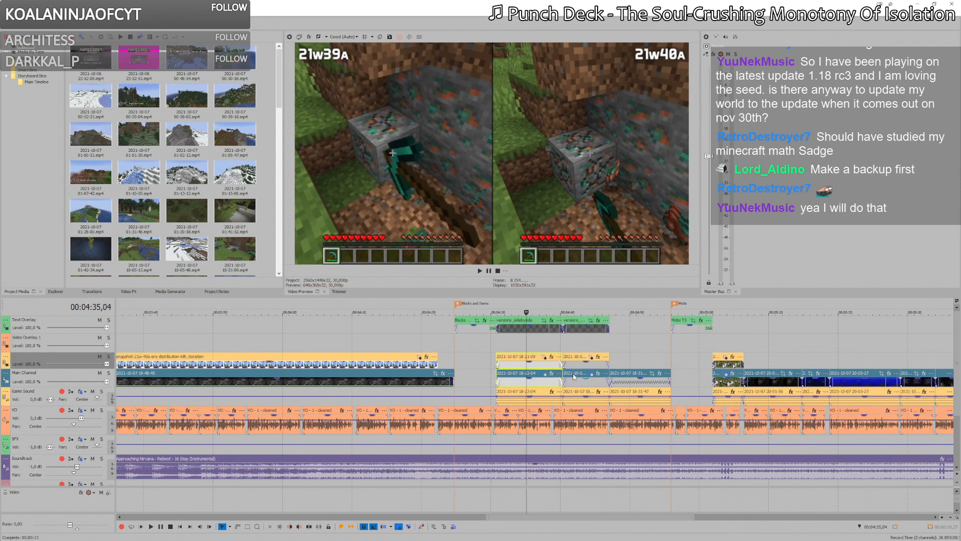
click(579, 383)
click(579, 384)
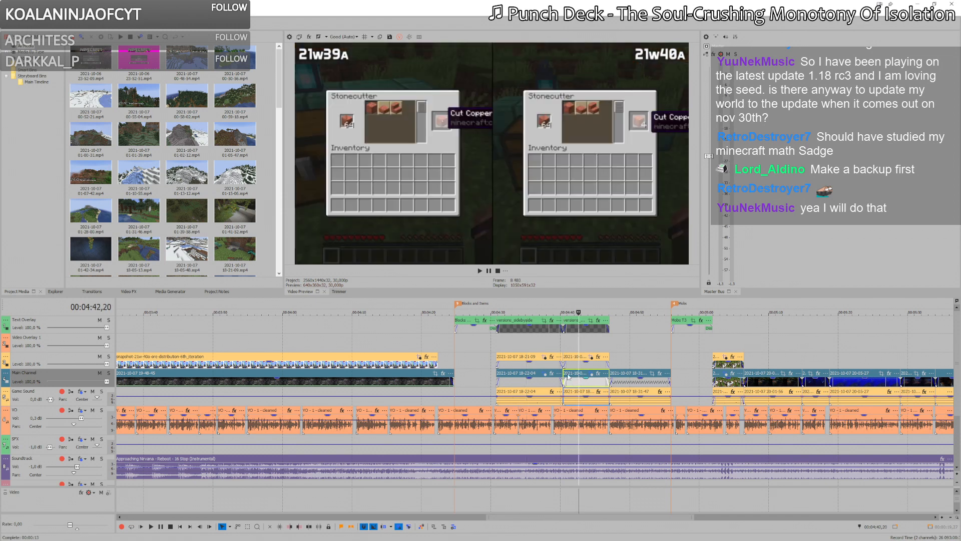
click(546, 374)
click(533, 365)
shift+click(625, 384)
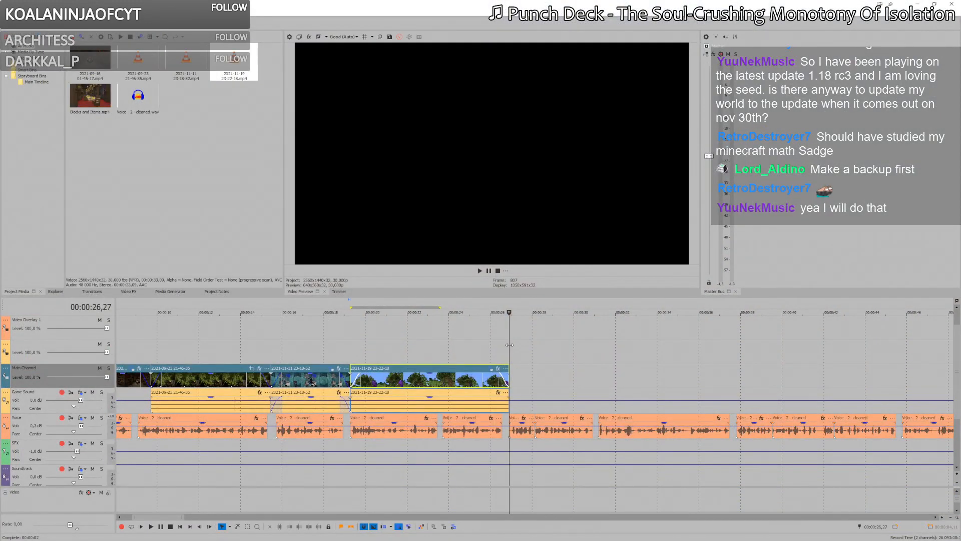
click(511, 348)
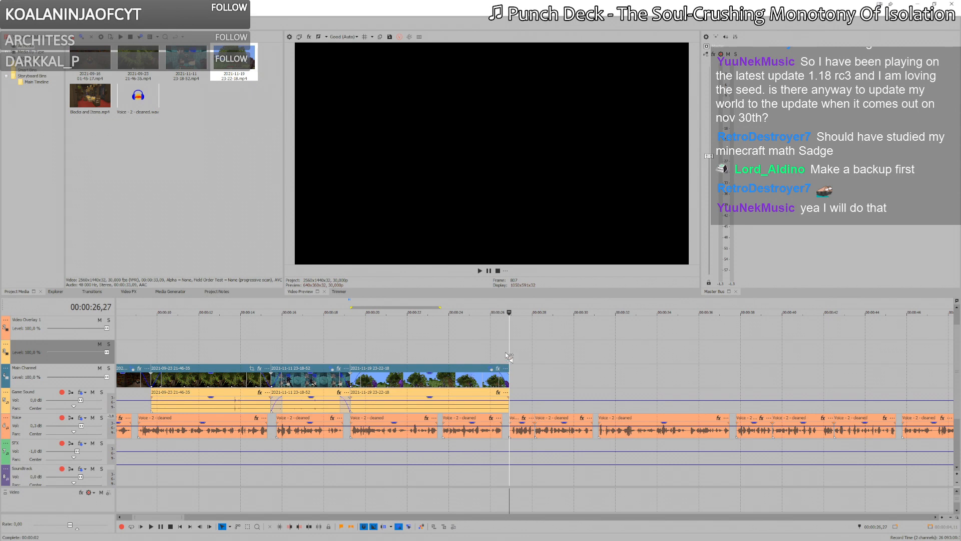
key(ctrl+v)
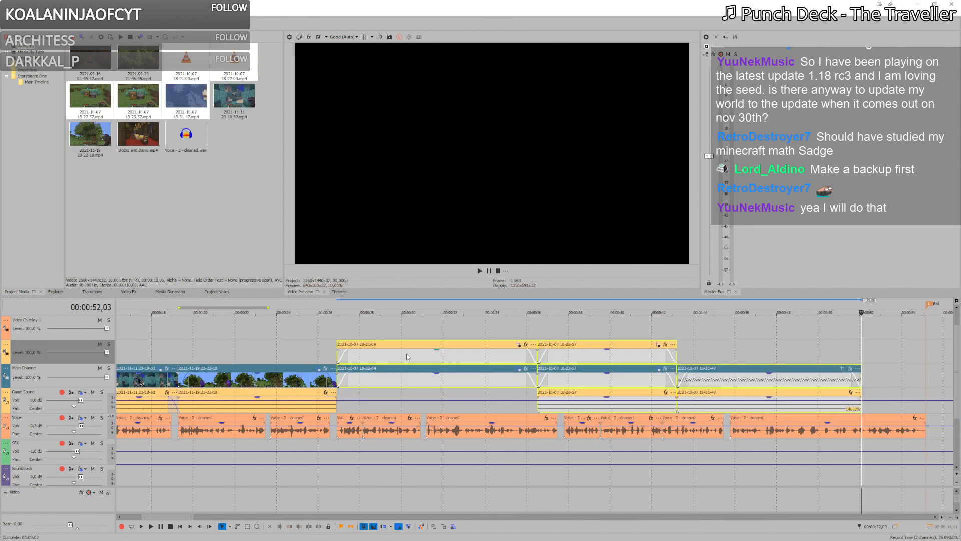
Step: Add versions_sidebyside.png from the release folder to the Video Overlay 1 track above the copper ore comparison
click(328, 341)
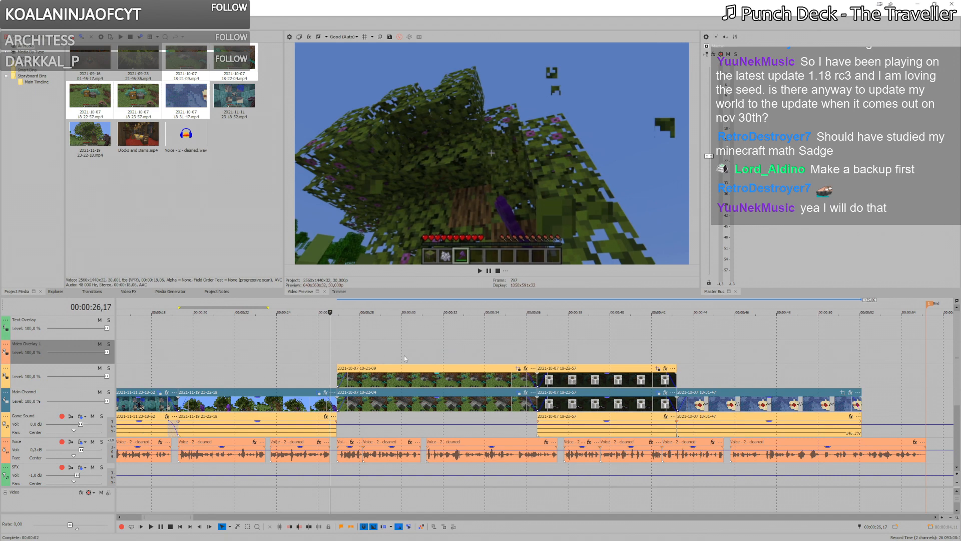
scroll(404, 360, down, 5)
key(alt+Tab)
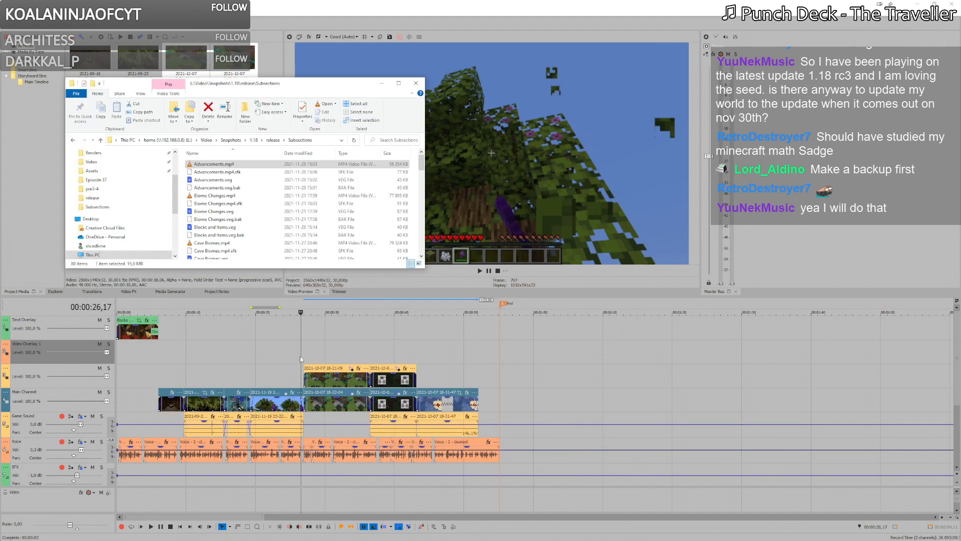
click(274, 141)
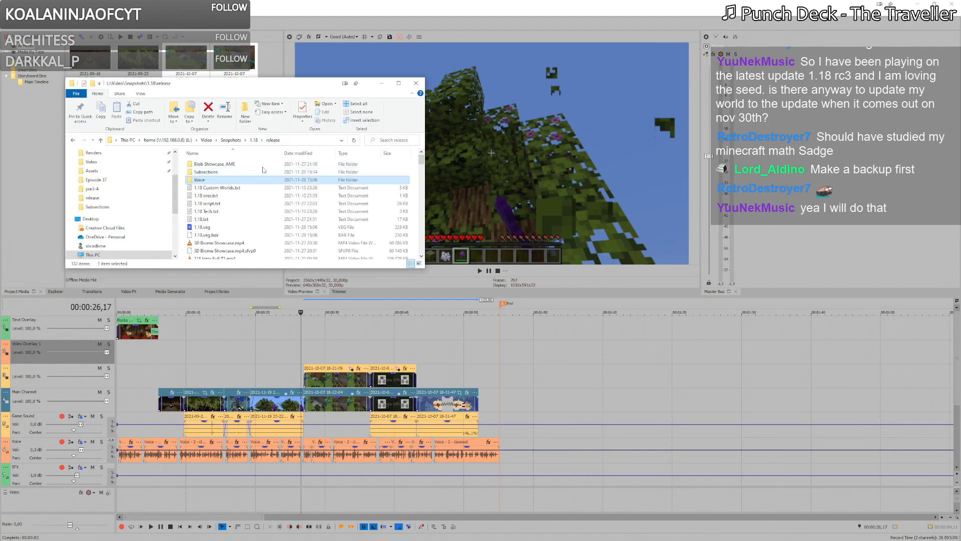
click(217, 203)
key(v)
drag(220, 215, 317, 359)
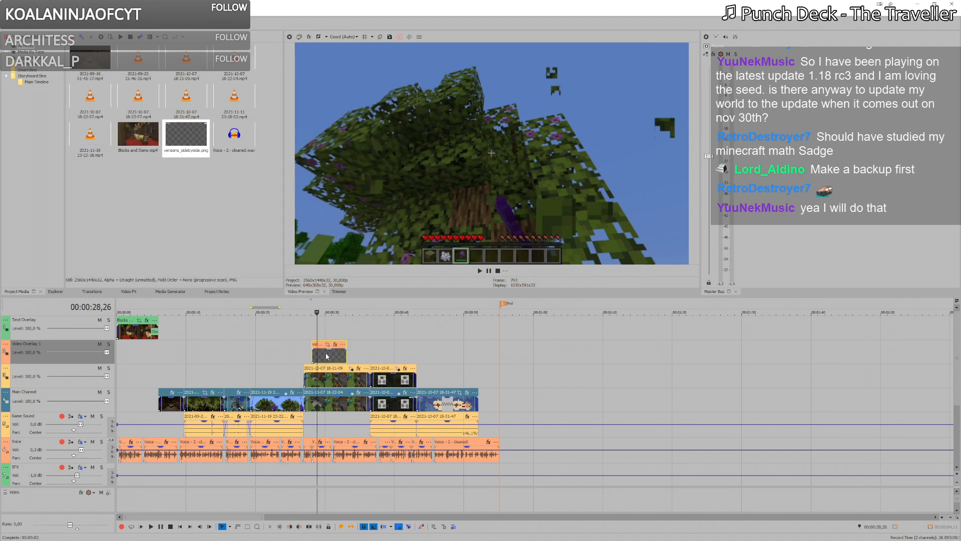
Step: Stretch the versions_sidebyside overlay across the full copper ore comparison and give it a fade-in and fade-out
click(317, 358)
scroll(317, 359, up, 4)
drag(541, 354, 507, 355)
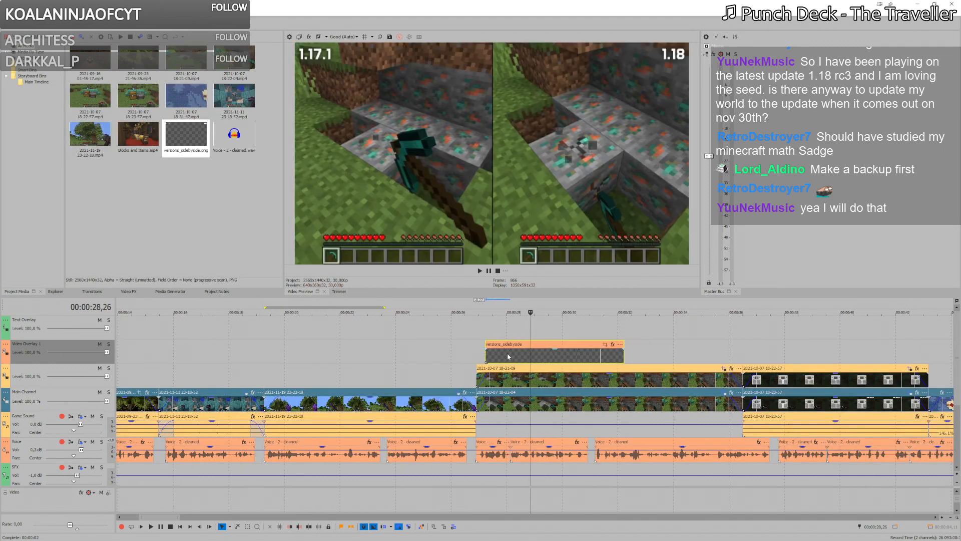
drag(614, 356, 742, 356)
mouse_move(481, 353)
mouse_down()
mouse_move(543, 355)
mouse_move(489, 354)
mouse_up()
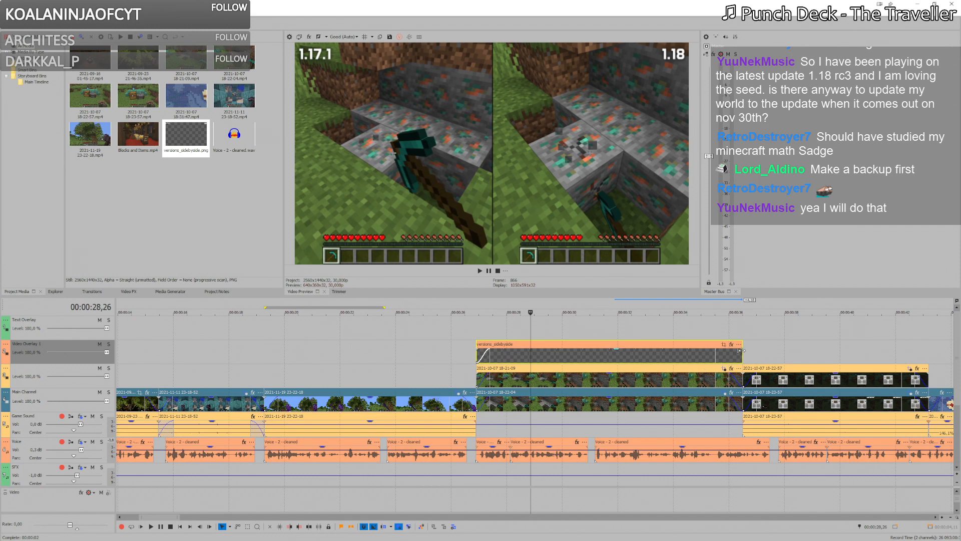
drag(742, 350, 728, 352)
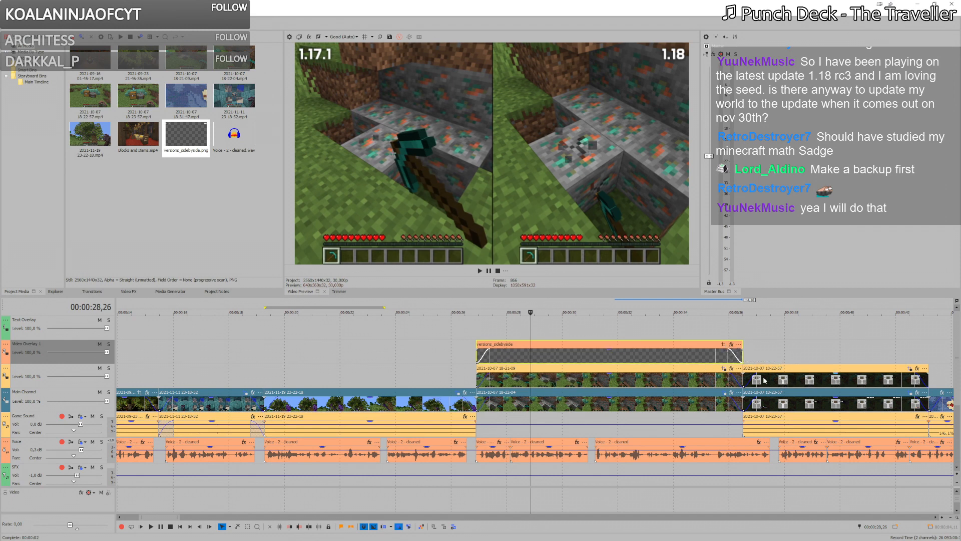
Step: Delete the upper stonecutter clip that covers the old-version half of the comparison
click(765, 380)
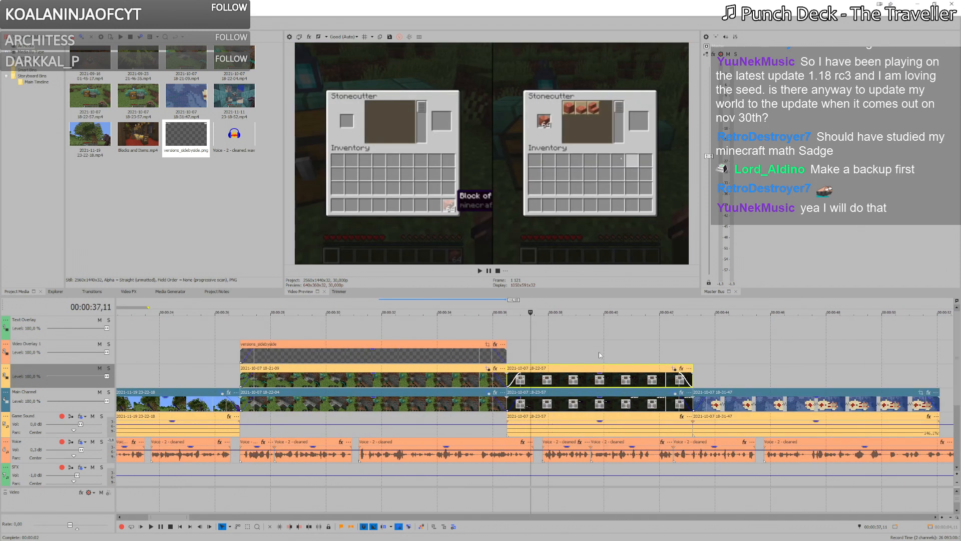
scroll(600, 355, down, 3)
key(Delete)
Step: Turn off the remaining stonecutter clip's Pan/Crop mask and reset its framing to the Default preset
click(559, 404)
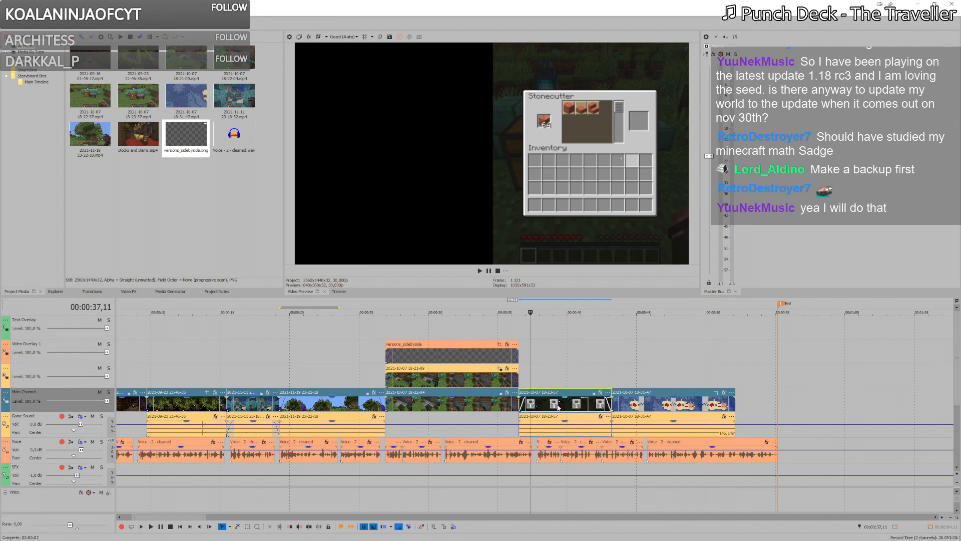
click(542, 410)
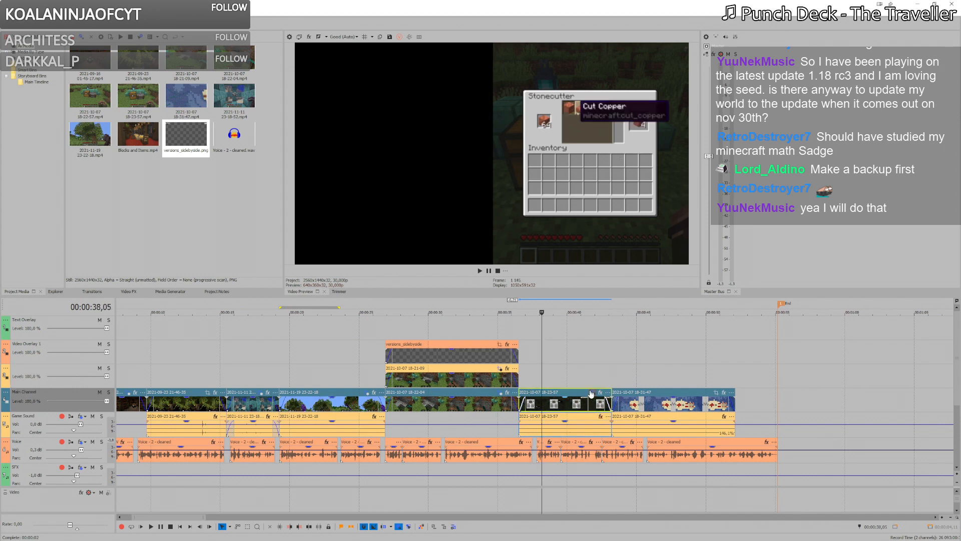
click(591, 393)
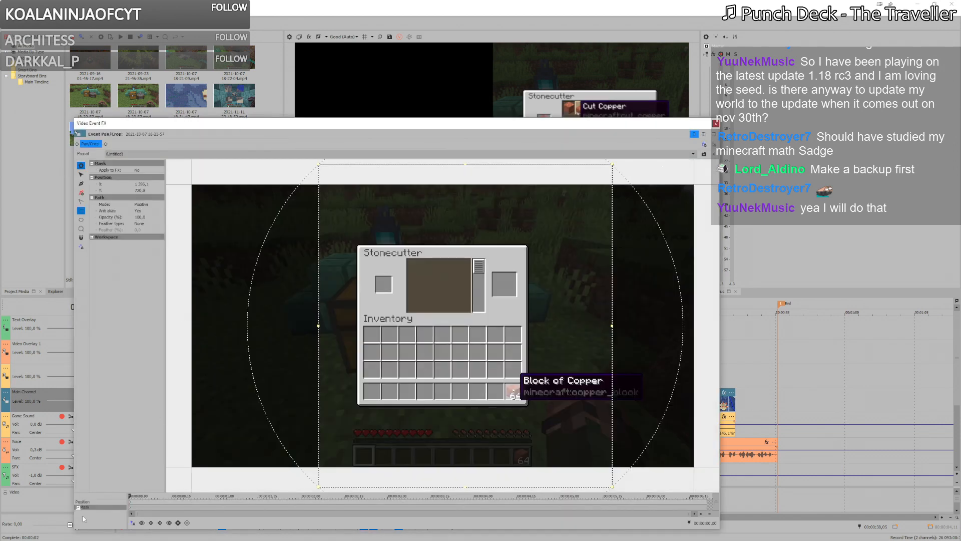
click(78, 507)
click(83, 501)
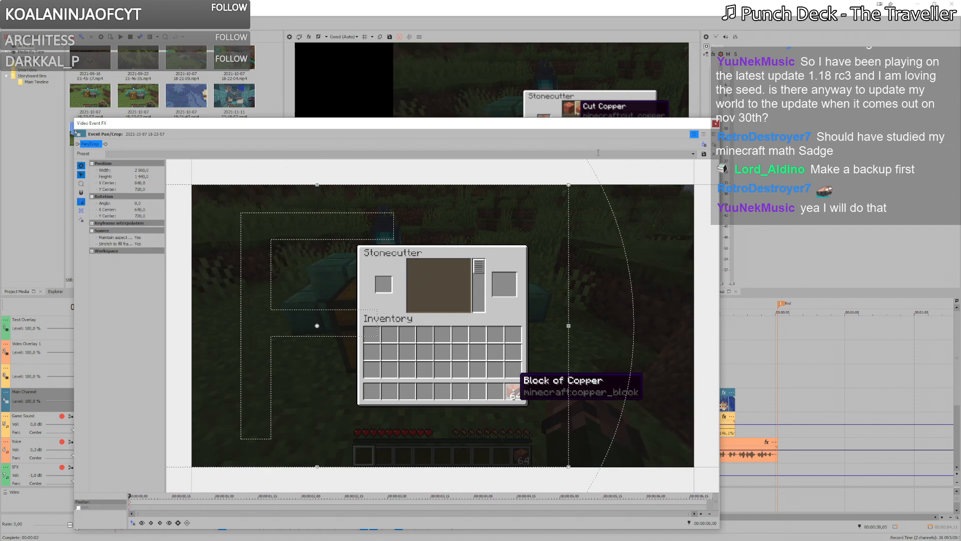
click(693, 154)
click(686, 161)
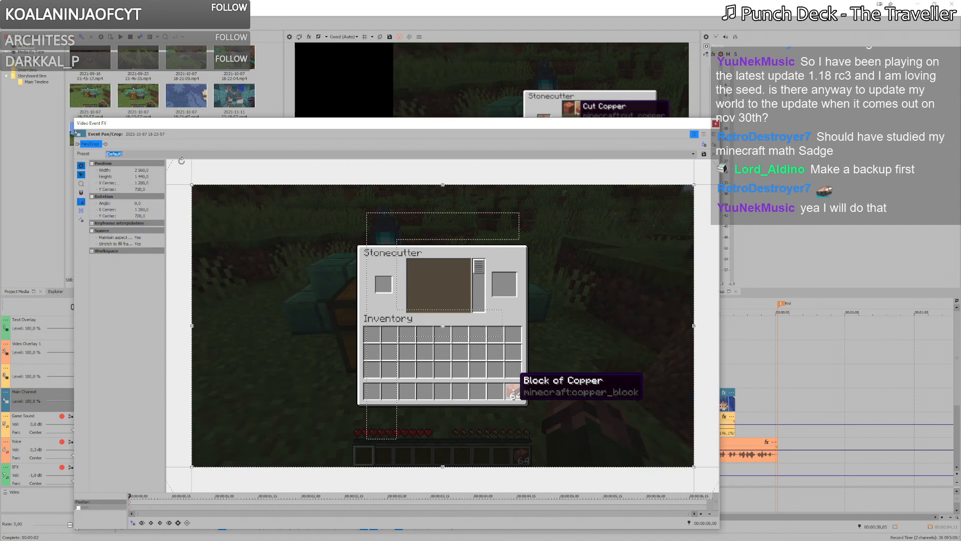
click(716, 123)
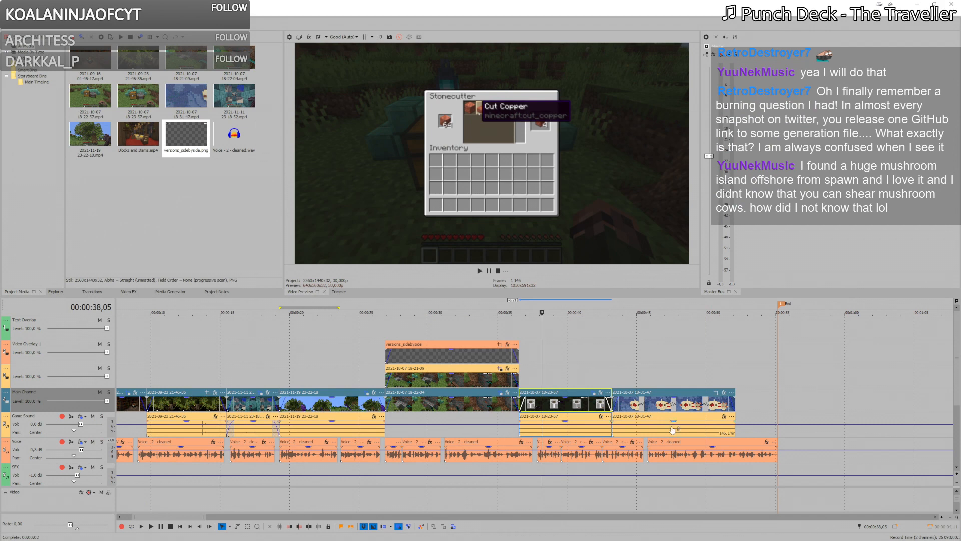
Step: Play the copper ore comparison against the voice-over from 00:00:26,27
click(386, 332)
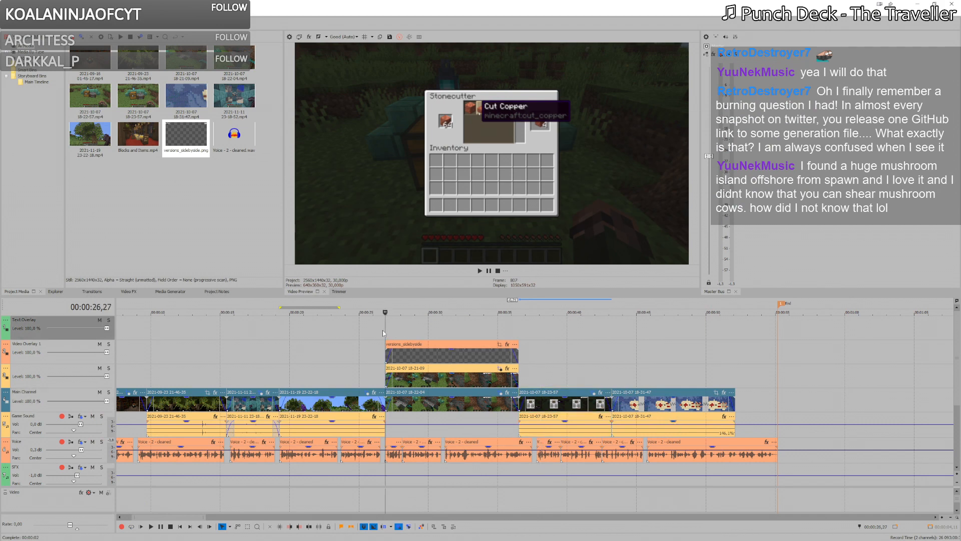
scroll(465, 385, up, 2)
key(space)
scroll(540, 417, down, 3)
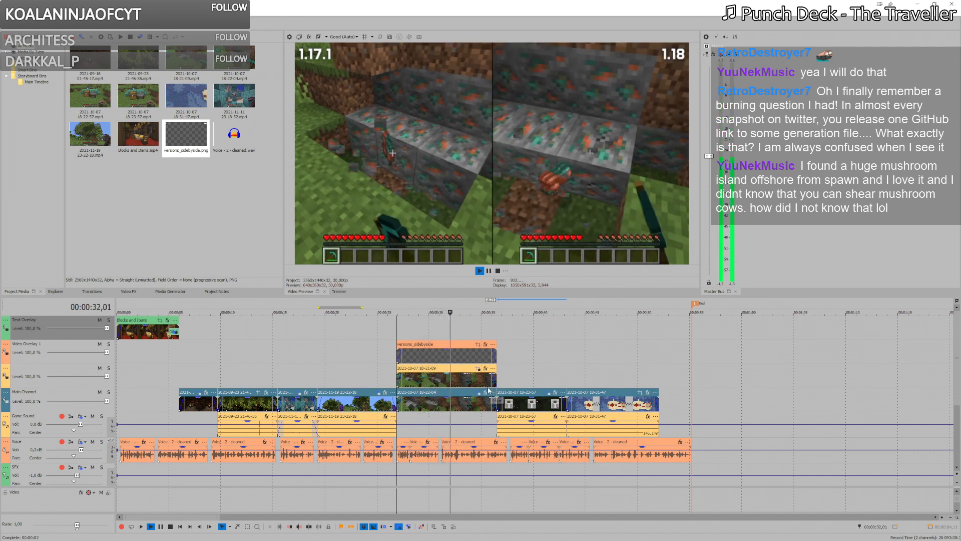
key(space)
Step: Delete the versions_sidebyside overlay together with the upper copper ore clip beneath it
click(422, 367)
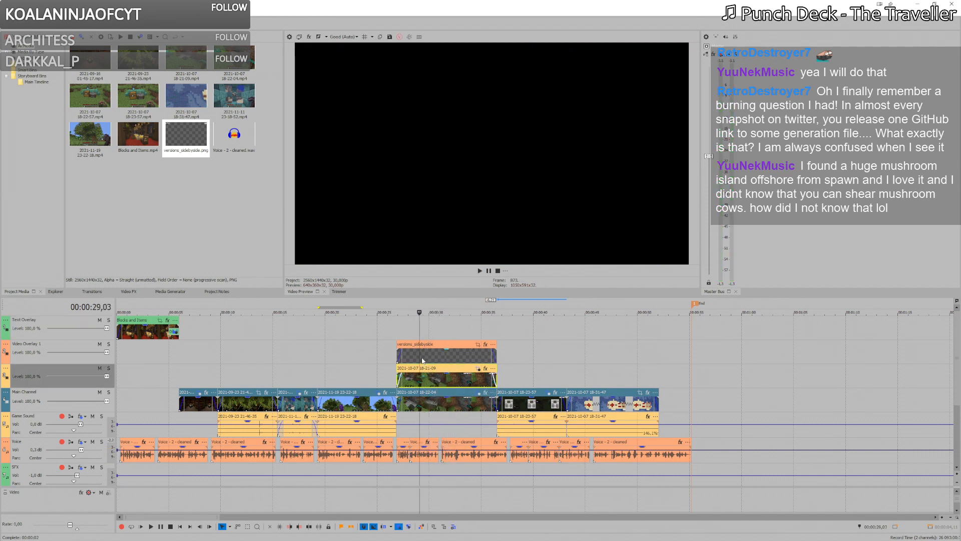
ctrl+click(422, 357)
key(Delete)
Step: Turn off the remaining copper ore clip's Pan/Crop mask and reset its framing to the Default preset
click(448, 398)
click(479, 393)
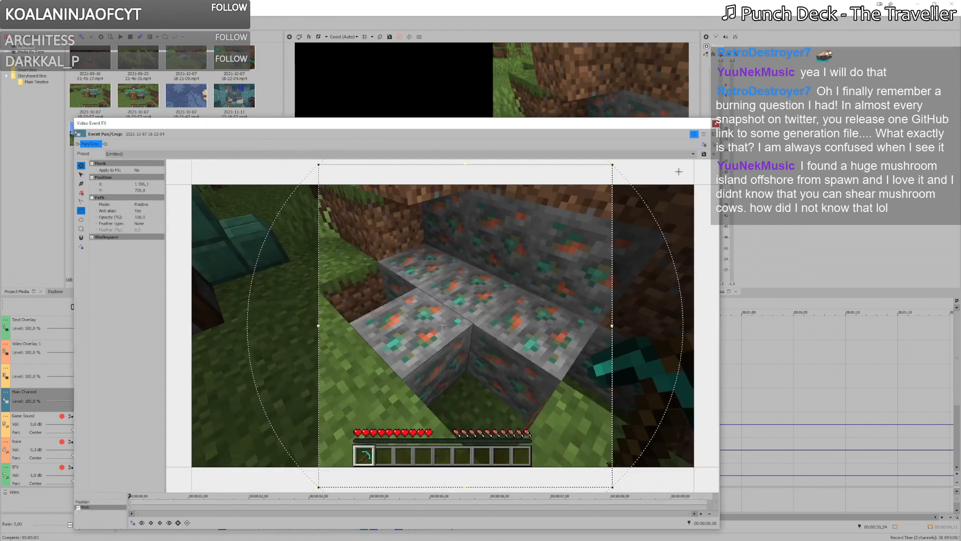
click(78, 507)
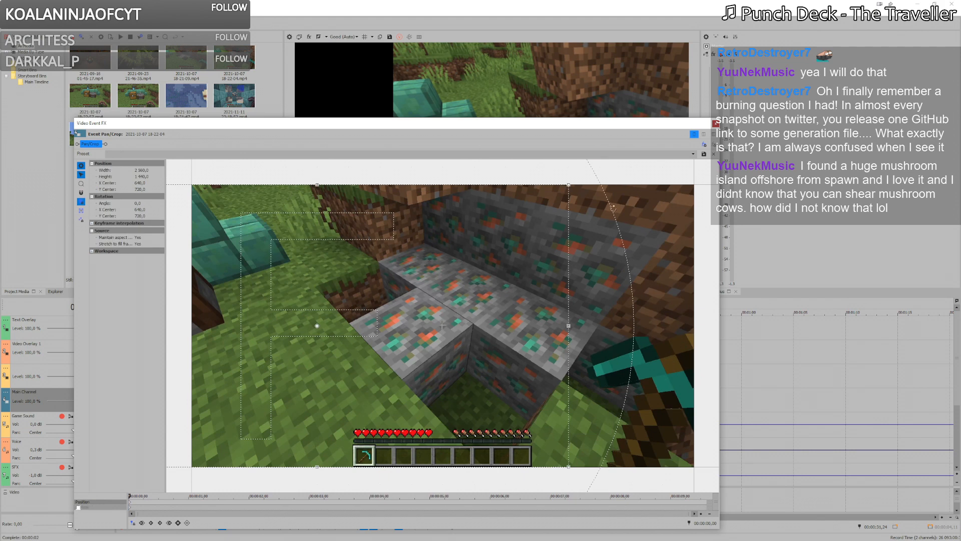
click(693, 154)
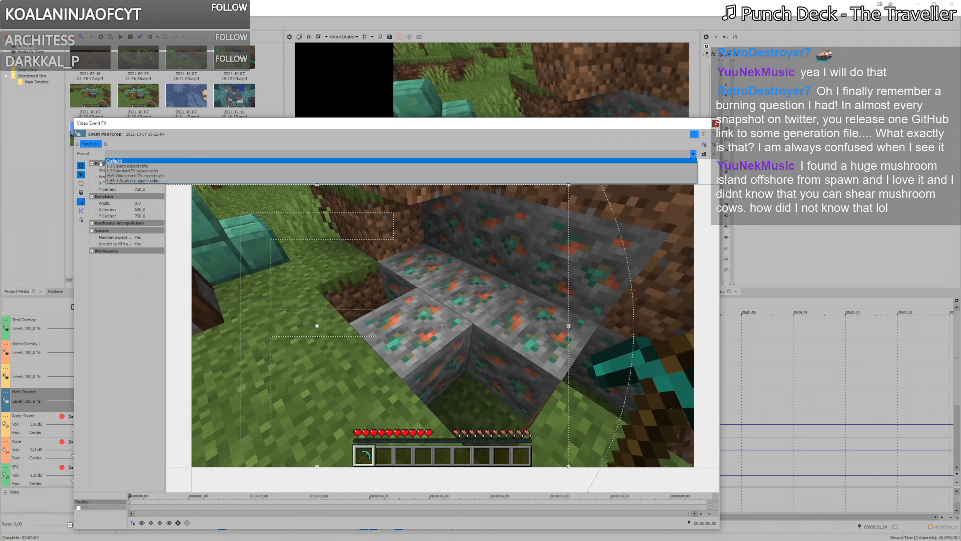
click(118, 161)
click(716, 124)
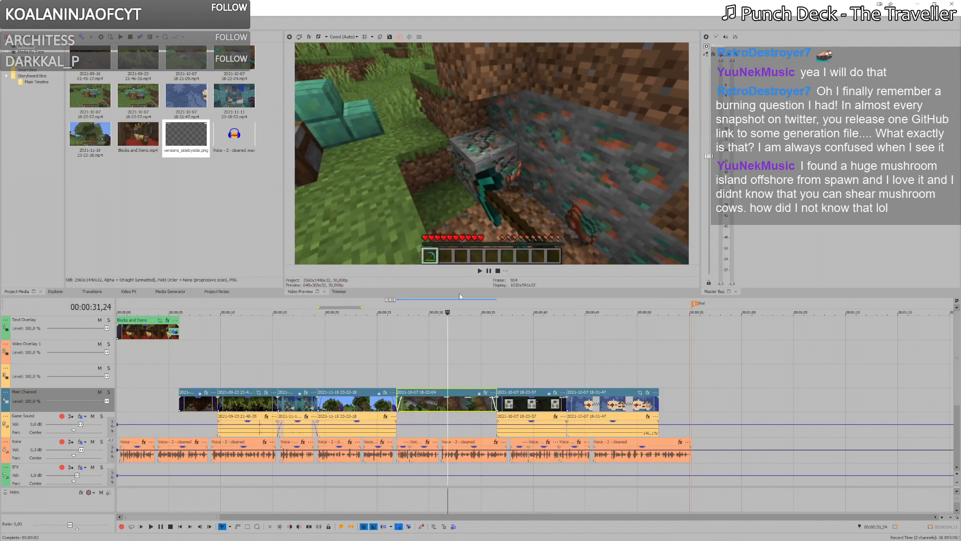
Step: Extend the copper ore clip to match the voice-over, shifting the stonecutter and following clips later, and play the join from 00:00:35,16
click(402, 380)
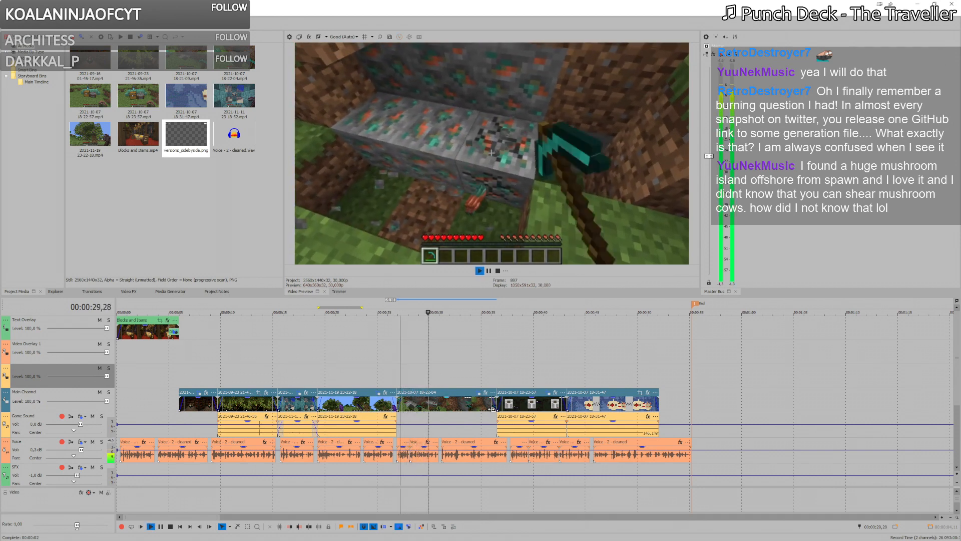
drag(515, 408, 537, 408)
click(494, 392)
click(488, 378)
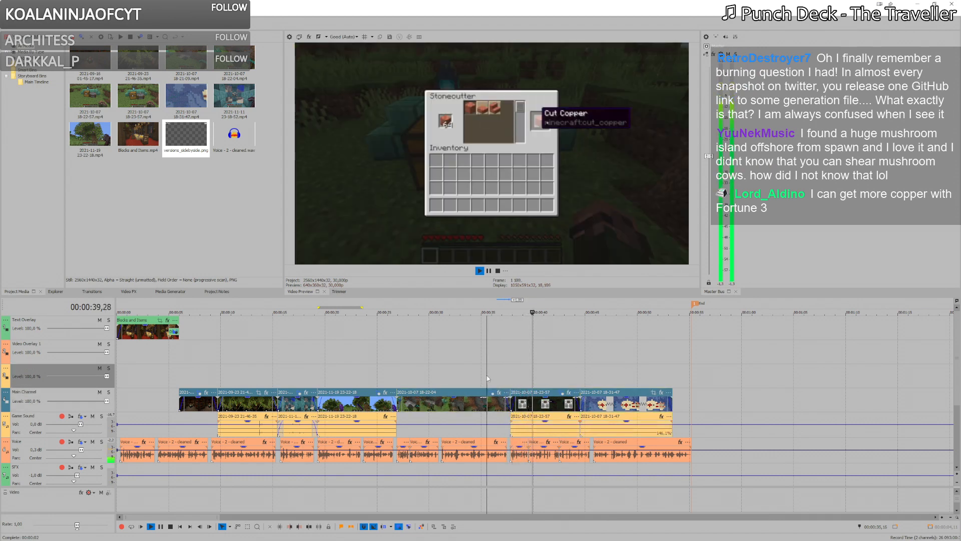
key(space)
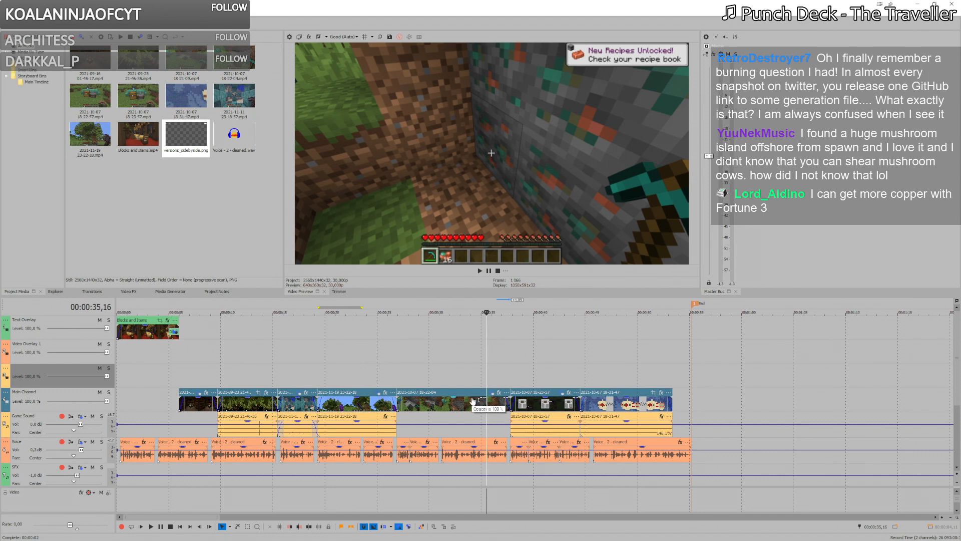
Step: Switch to File Explorer and open the 1.18-pre8 folder within the Minecraft versions folder
click(440, 365)
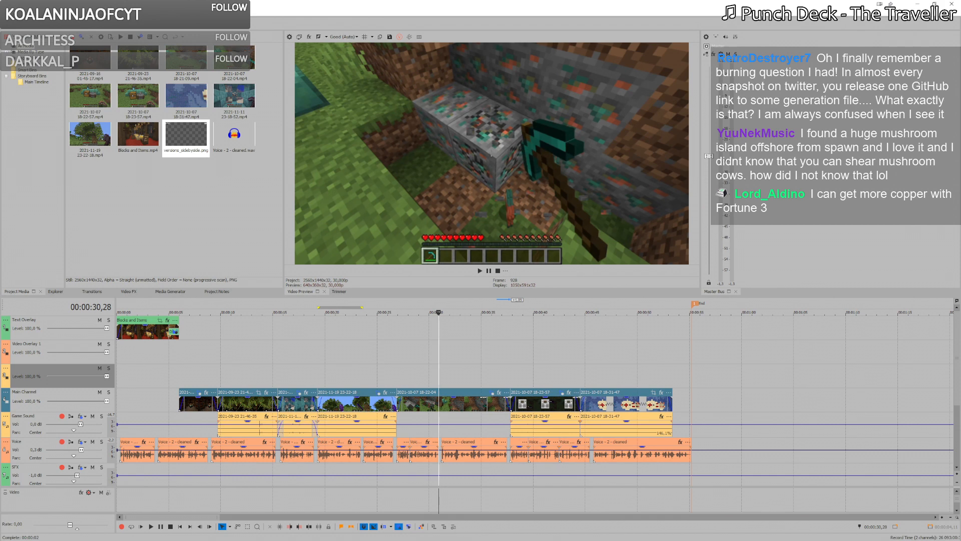
key(alt+Tab)
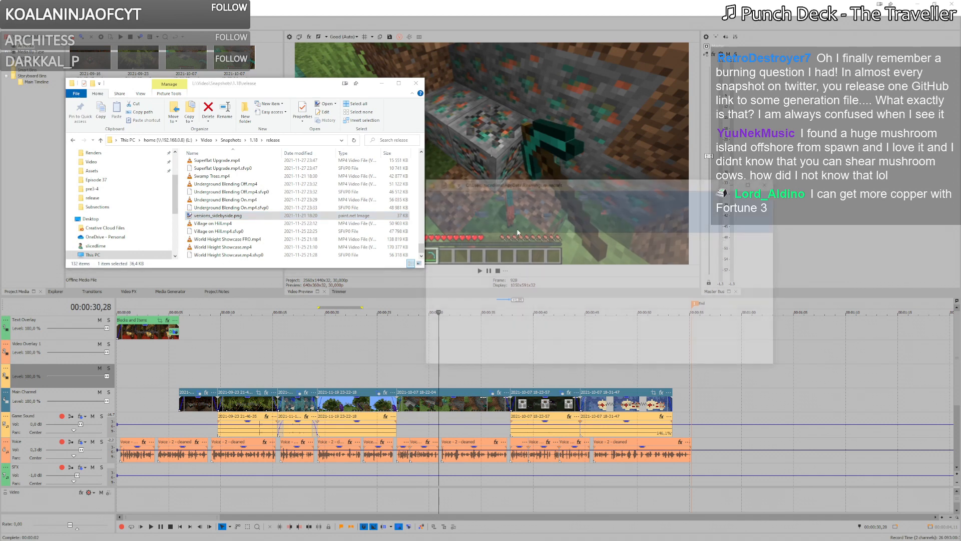
key(v)
key(Return)
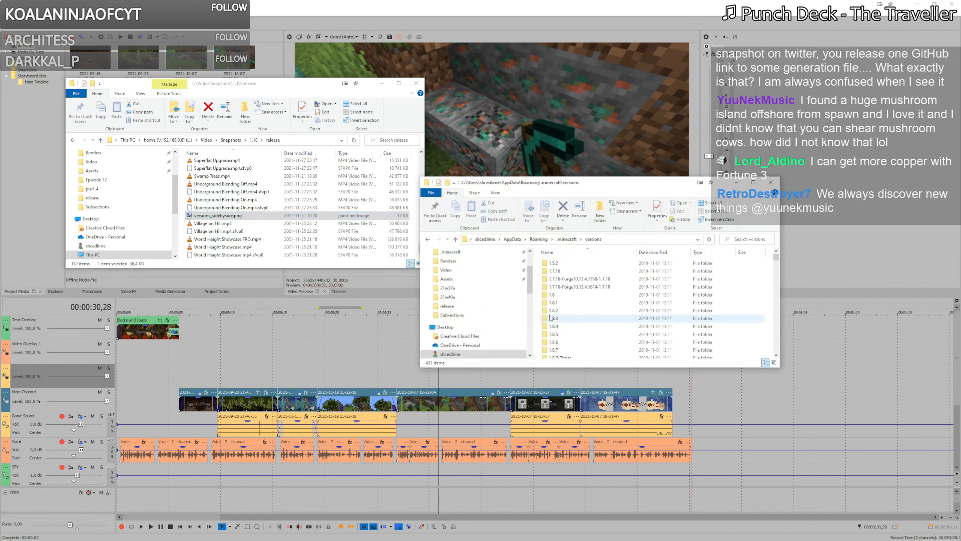
scroll(551, 317, down, 20)
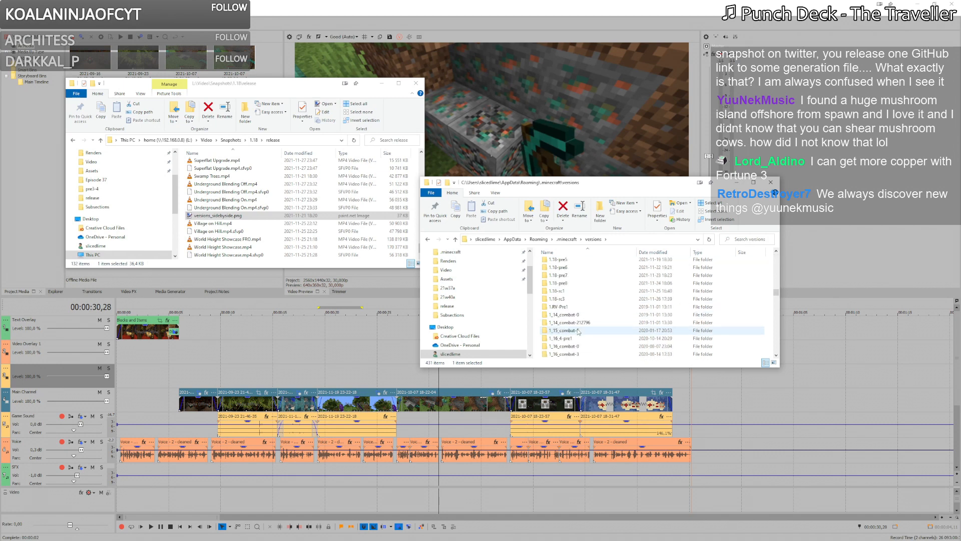
text(1.18-rc1)
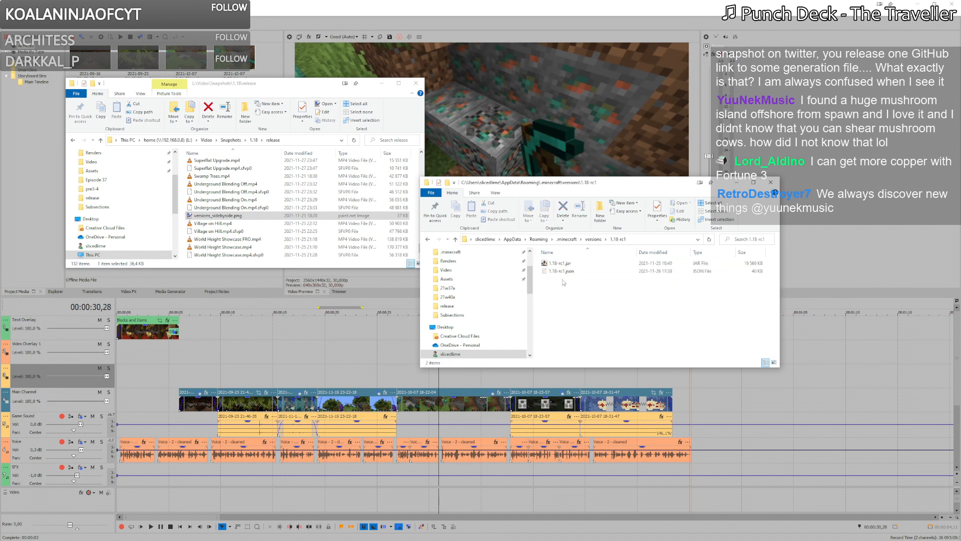
double_click(561, 345)
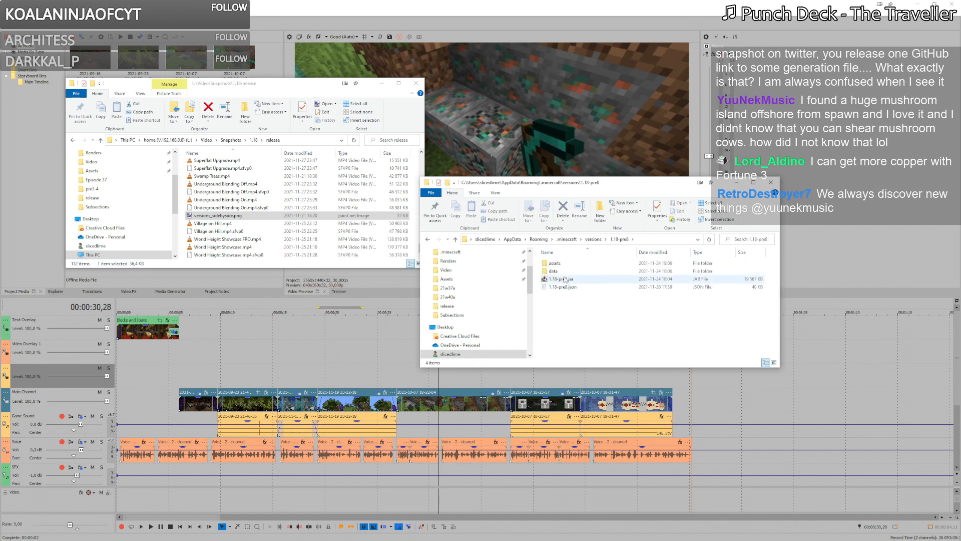
Step: Open the blocks folder under data, minecraft, loot_tables in the 1.18-pre8 files
double_click(555, 270)
double_click(555, 264)
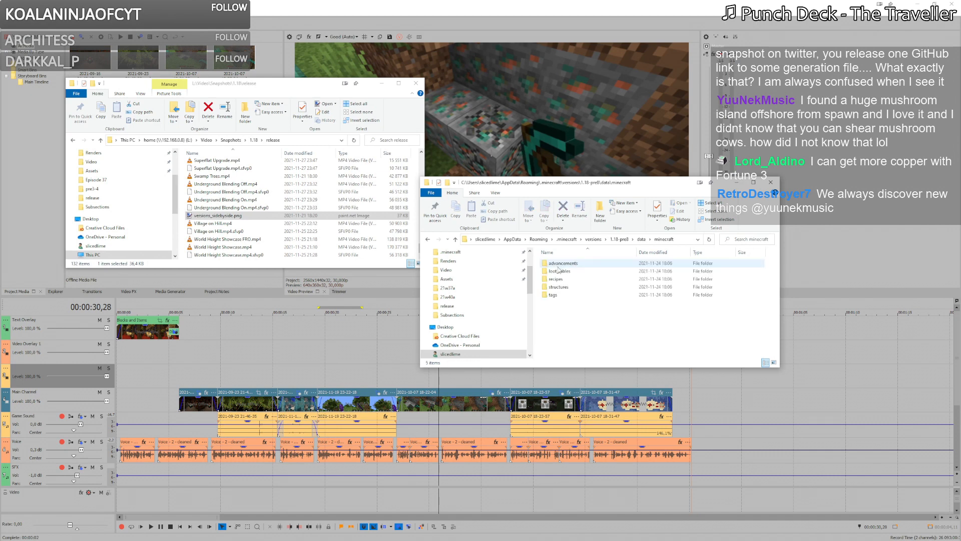
double_click(560, 271)
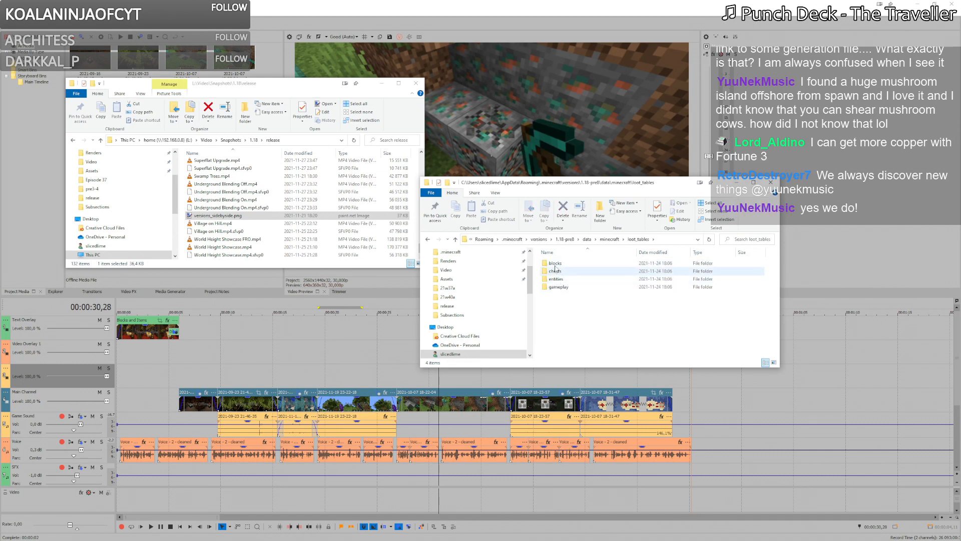
double_click(555, 265)
Step: Find copper_ore.json among the block loot tables and open it in Notepad++
click(557, 287)
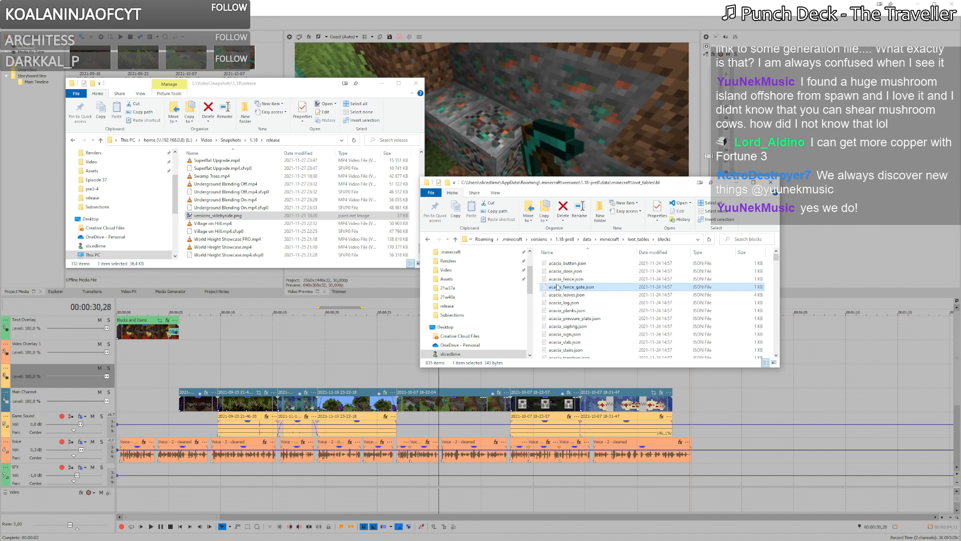
text(cop)
click(577, 269)
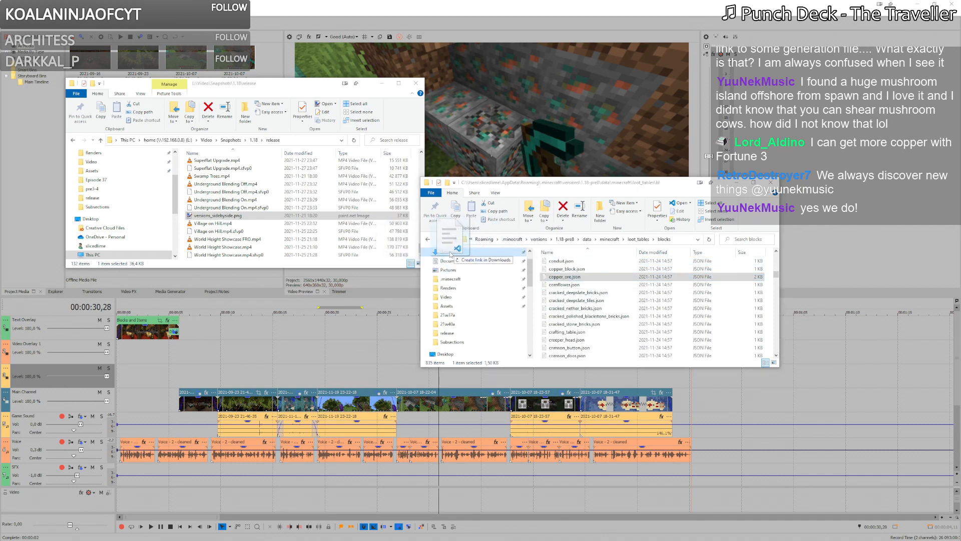
key(alt+Tab)
scroll(250, 265, down, 1)
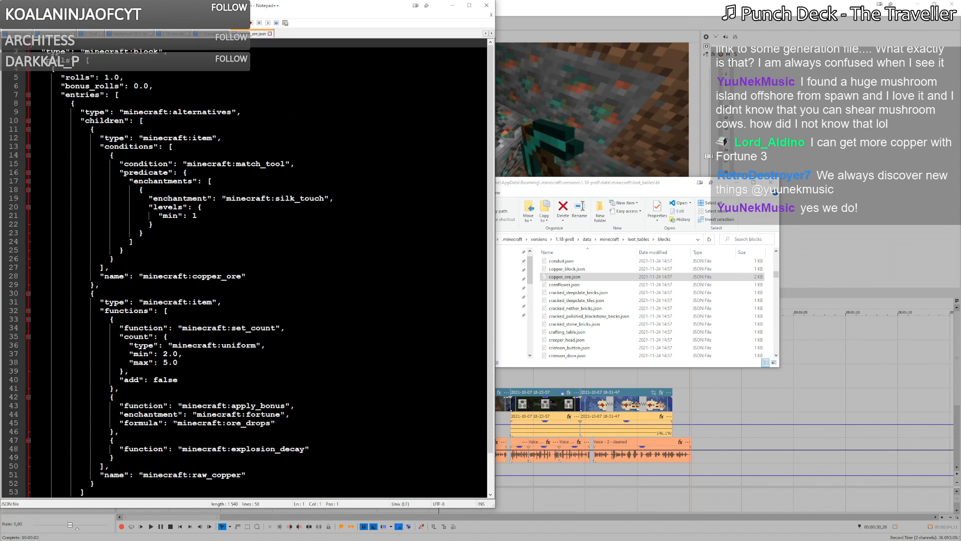
Step: Examine the silk touch condition, the set_count range and the fortune bonus formula in copper_ore.json
click(150, 198)
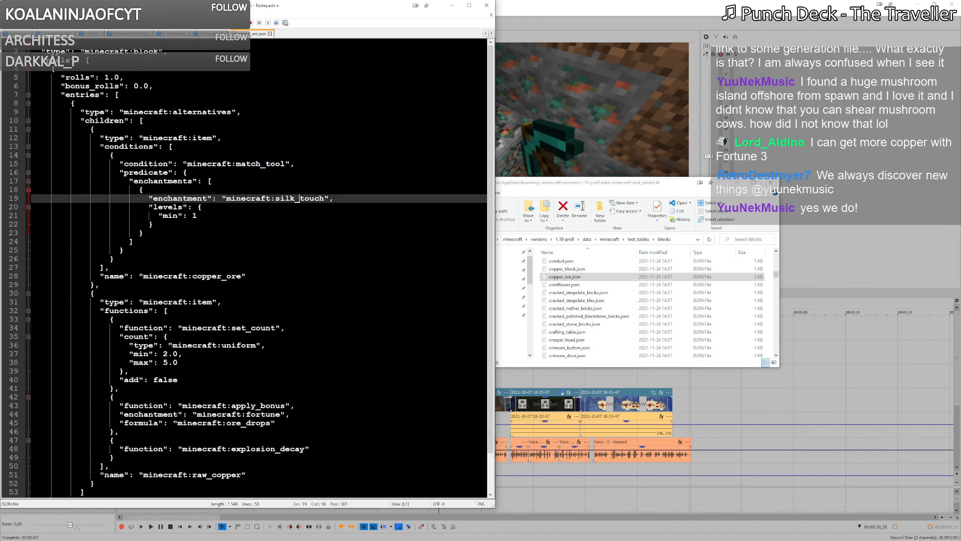
scroll(151, 225, down, 2)
click(100, 258)
click(232, 284)
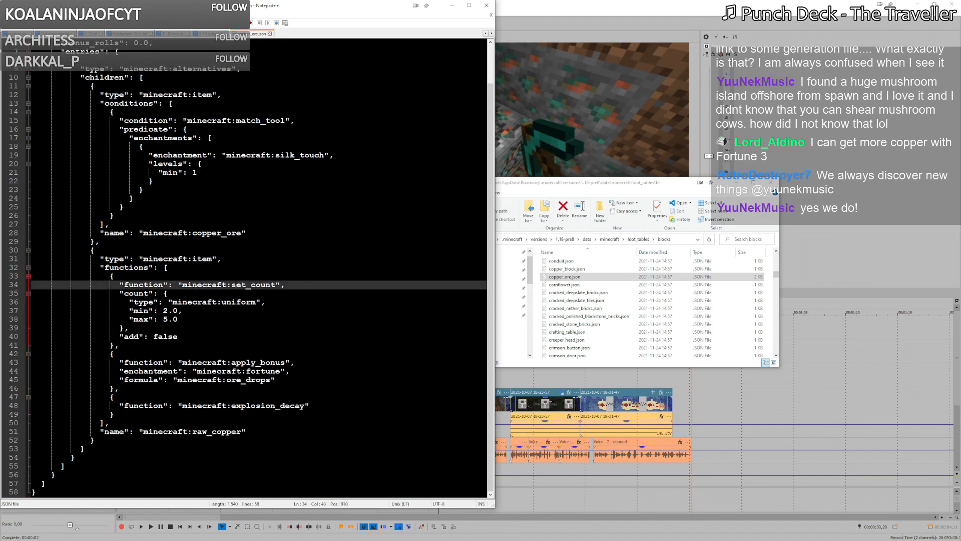
click(163, 319)
click(261, 362)
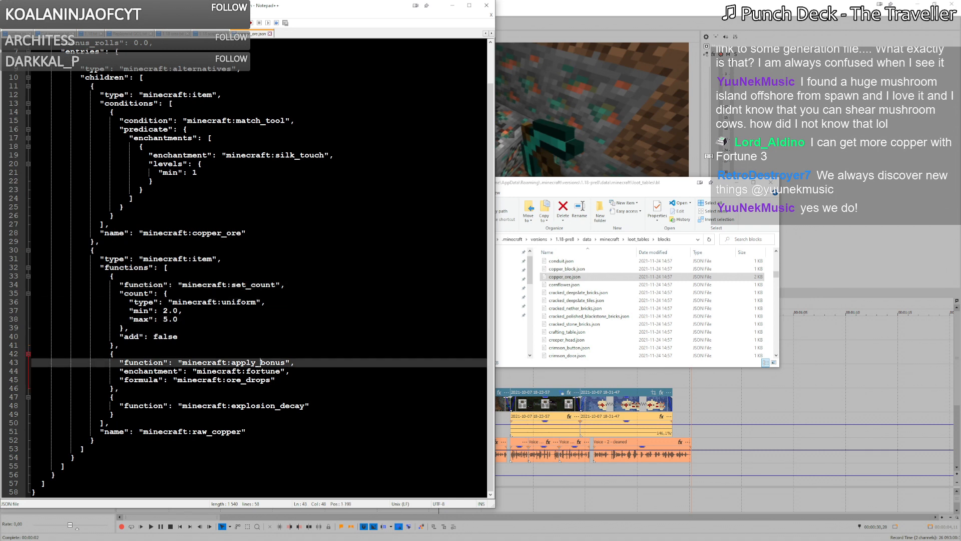
click(256, 379)
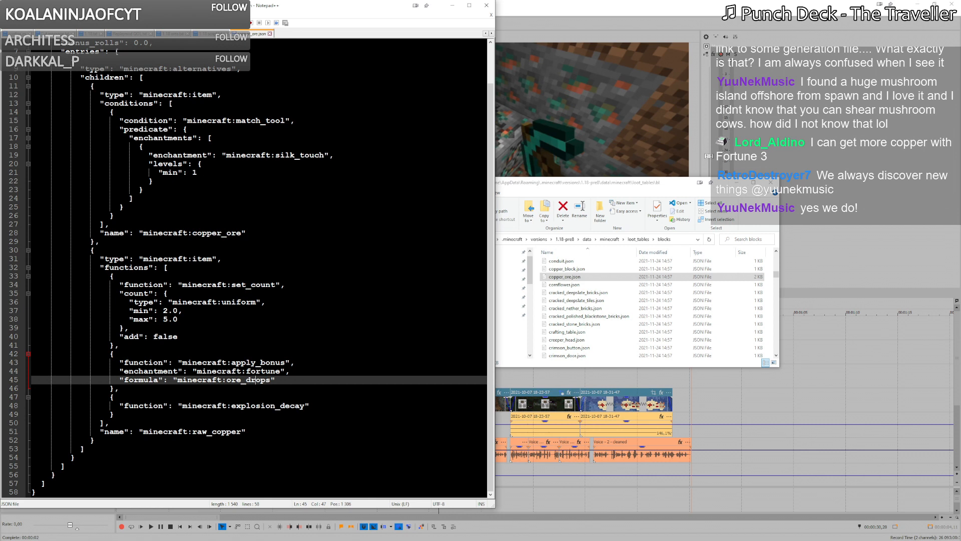
Step: Copy the formula name minecraft:ore_drops and search the web for it as an exact phrase in a new Firefox tab
double_click(257, 380)
drag(178, 380, 270, 380)
key(ctrl+c)
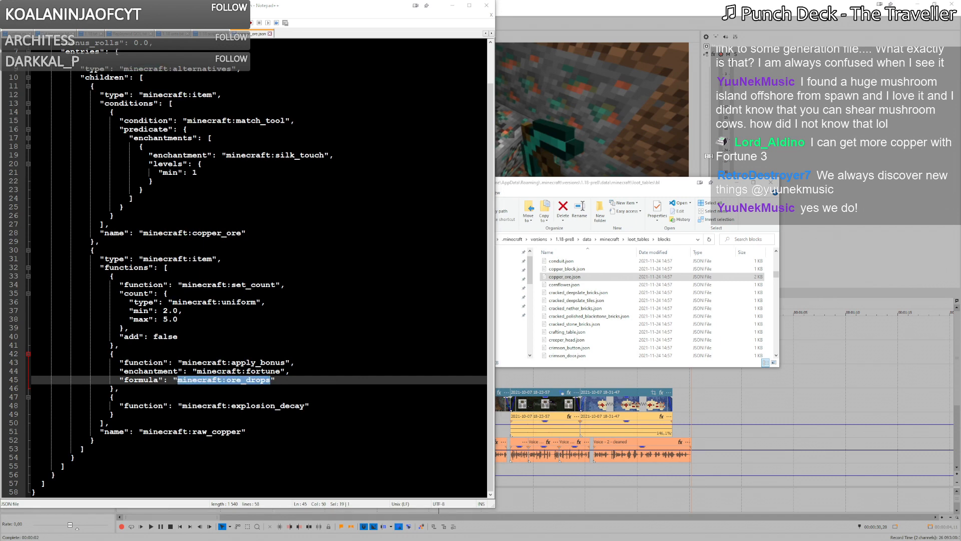
key(alt+Tab)
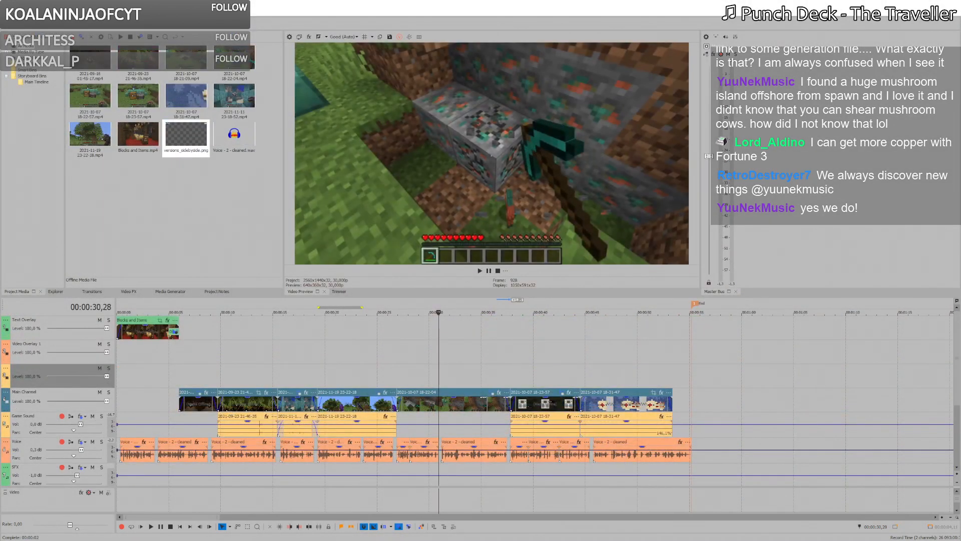
key(alt+Tab)
key(ctrl+t)
key(ctrl+v)
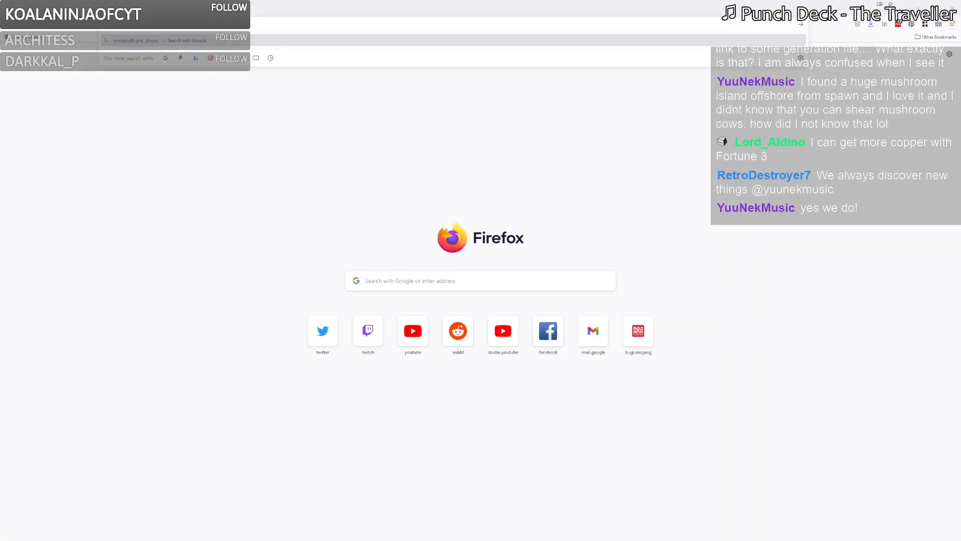
key(Return)
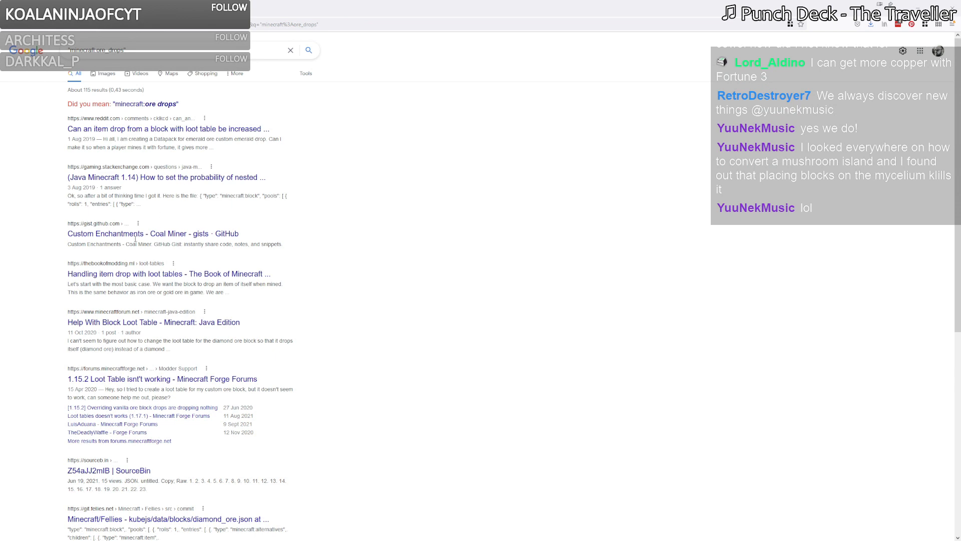
Step: Open the "Handling item drop with loot tables" result, find minecraft:ore_drops on the page and read the surrounding explanation
click(178, 275)
scroll(254, 268, down, 8)
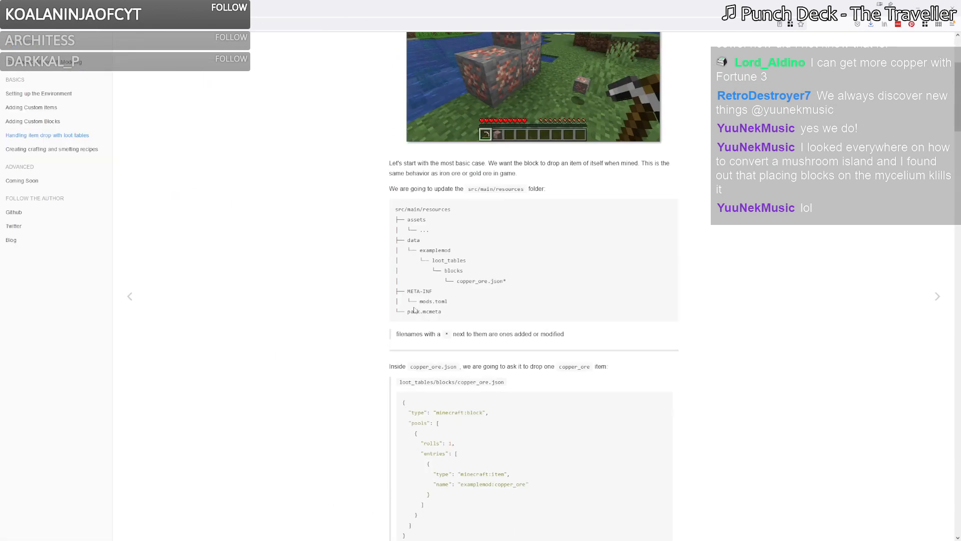
scroll(391, 292, down, 4)
scroll(390, 292, down, 2)
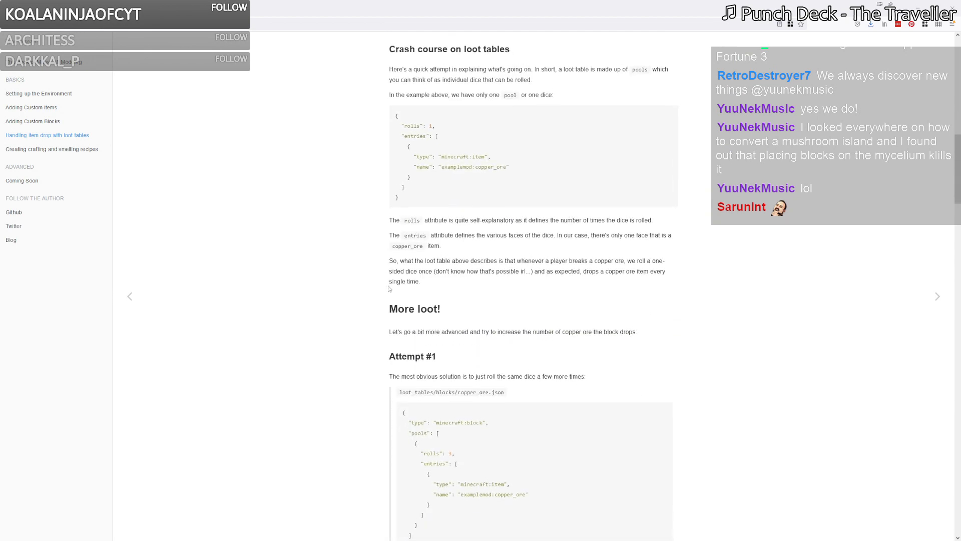
key(ctrl+f)
key(ctrl+v)
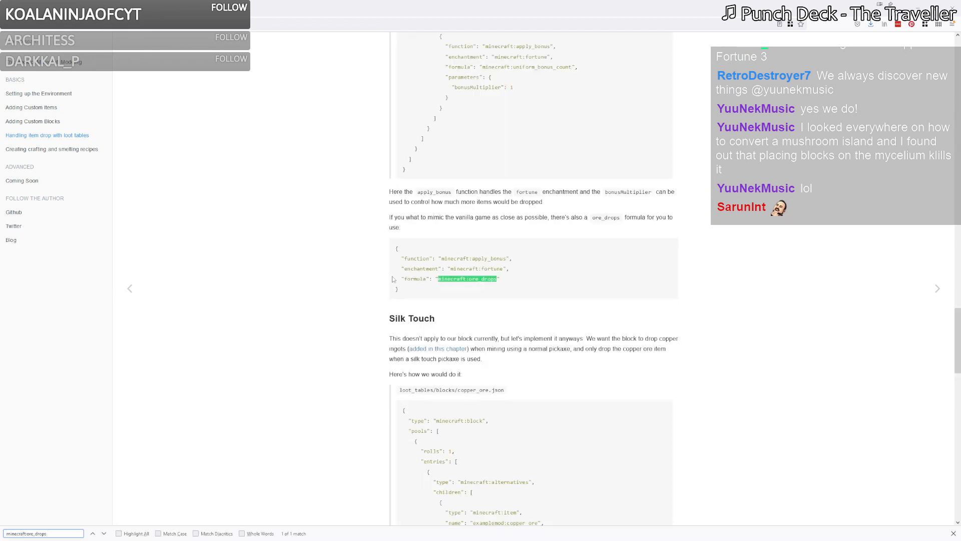
scroll(393, 279, down, 4)
scroll(471, 251, up, 5)
scroll(383, 242, down, 18)
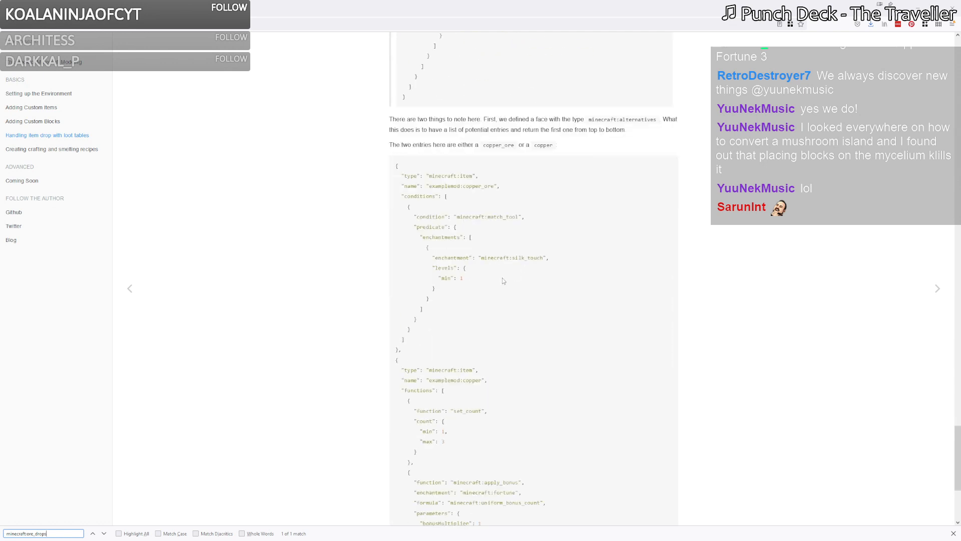
scroll(503, 281, down, 1)
scroll(503, 281, down, 5)
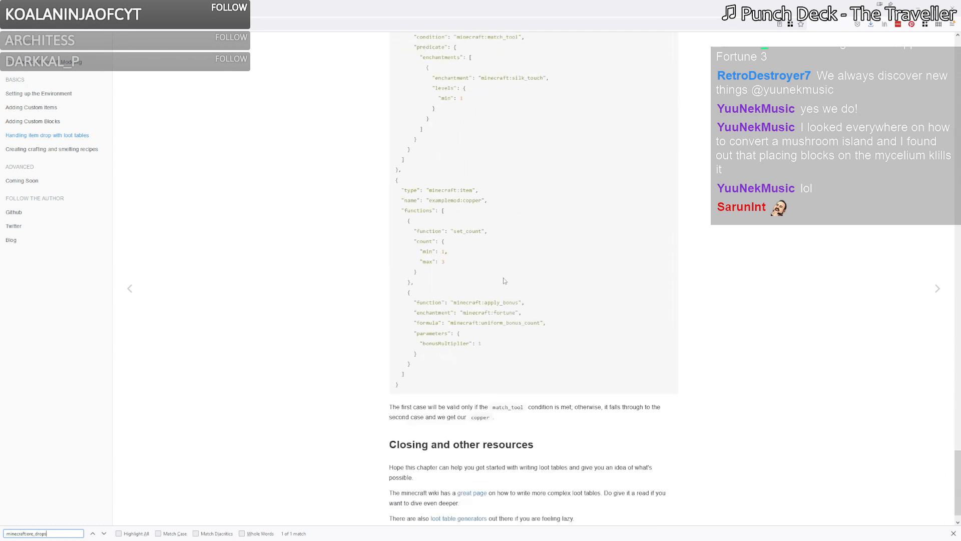
Step: Go back to the search results and look through the remaining entries
key(alt+Left)
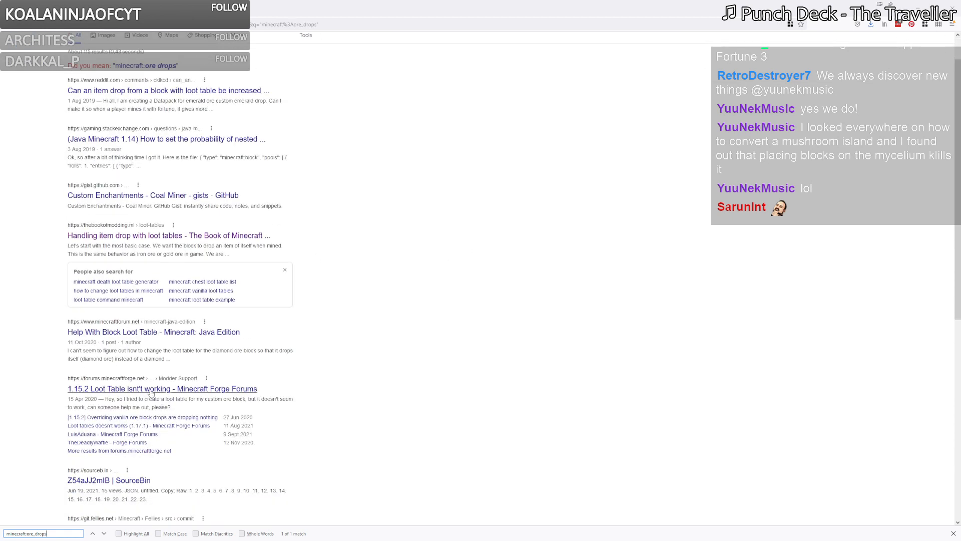
scroll(350, 373, down, 5)
middle_click(352, 371)
middle_click(311, 230)
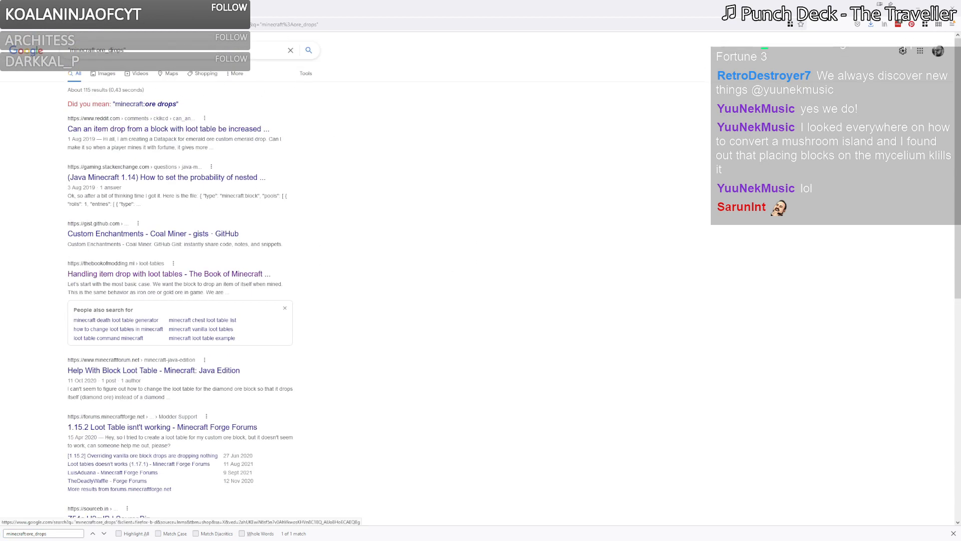
Step: Replace the web query with "minecraft wiki loot table" and run the search
triple_click(125, 50)
text(" minecraft wiki)
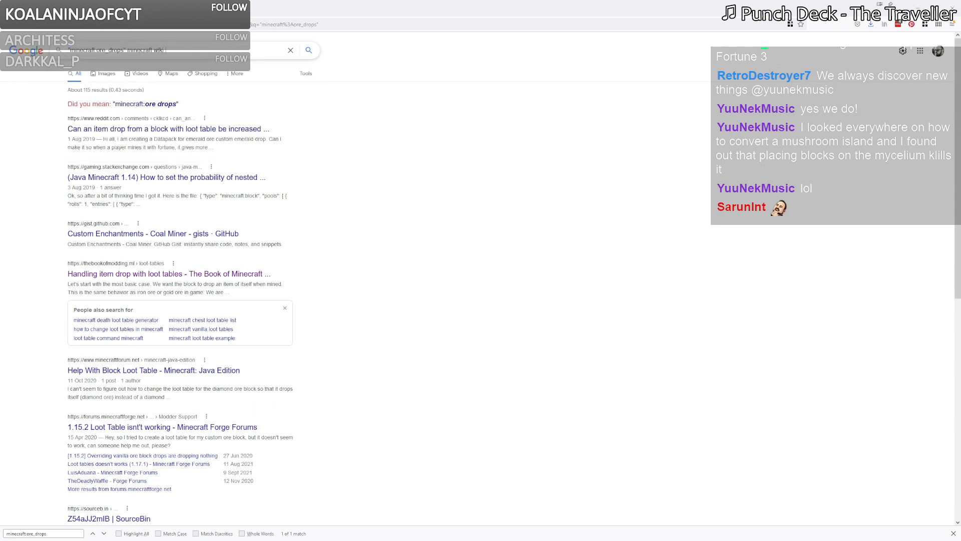
text( loot table)
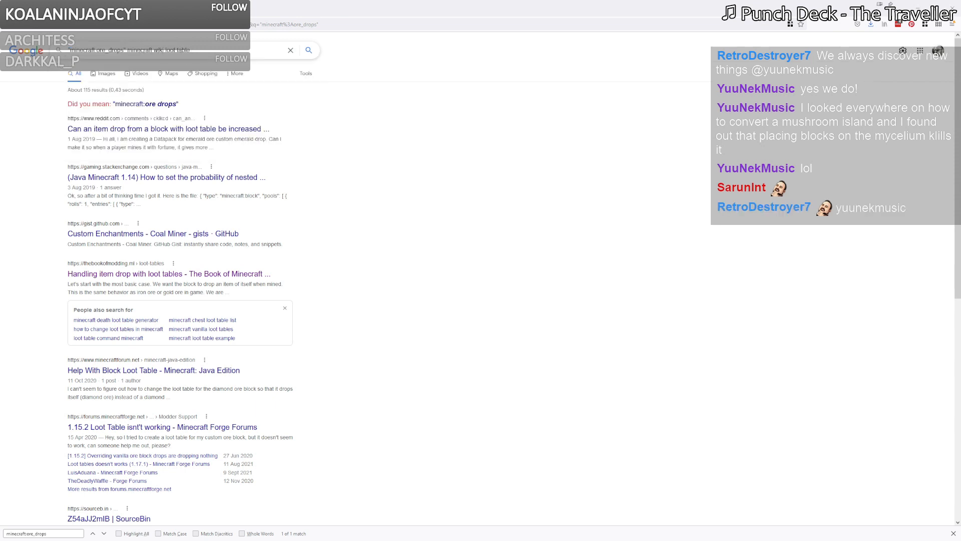
key(Home)
key(ctrl+shift+Right)
key(ctrl+shift+Right)
key(ctrl+shift+Right)
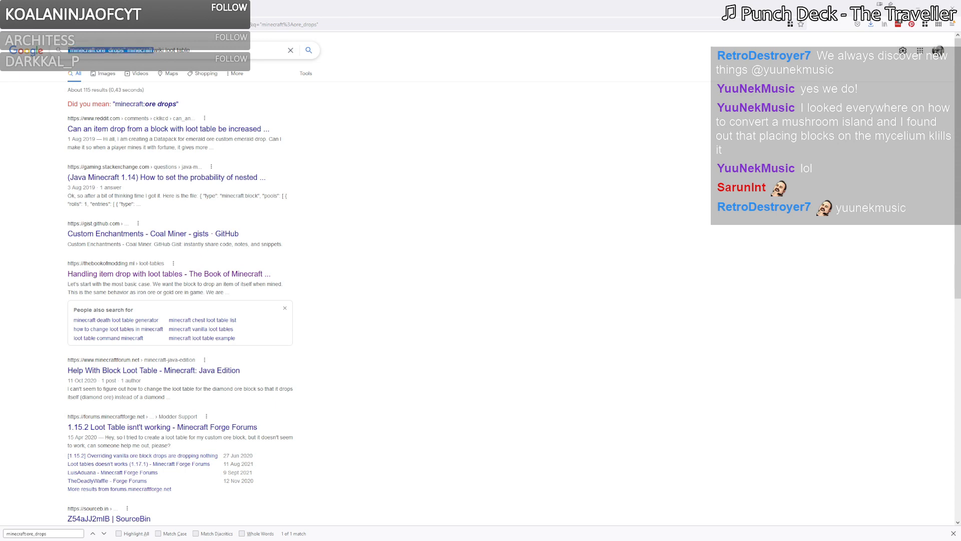
key(ctrl+shift+Left)
key(BackSpace)
key(Return)
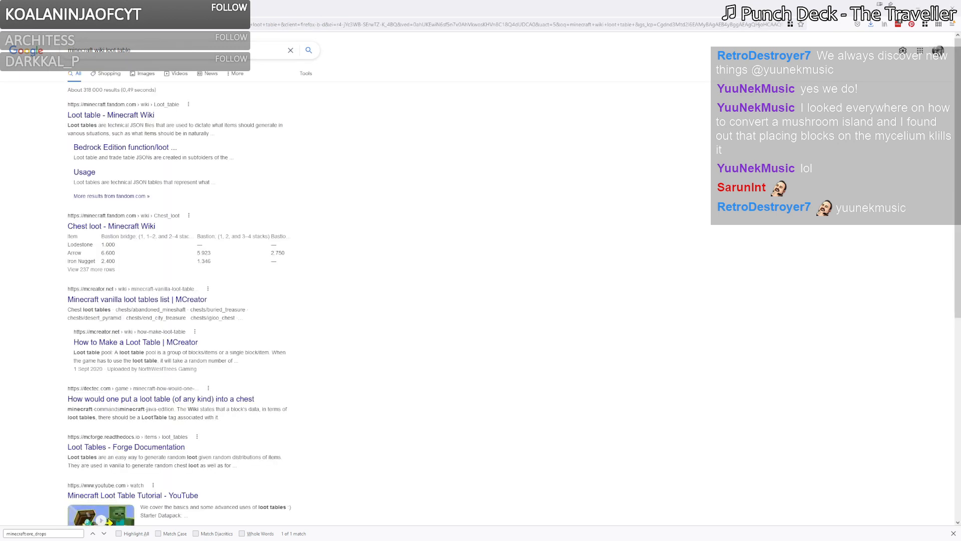
Step: Open the Minecraft Wiki's Loot table article, go to its Functions section and open the linked Item modifier article
click(110, 115)
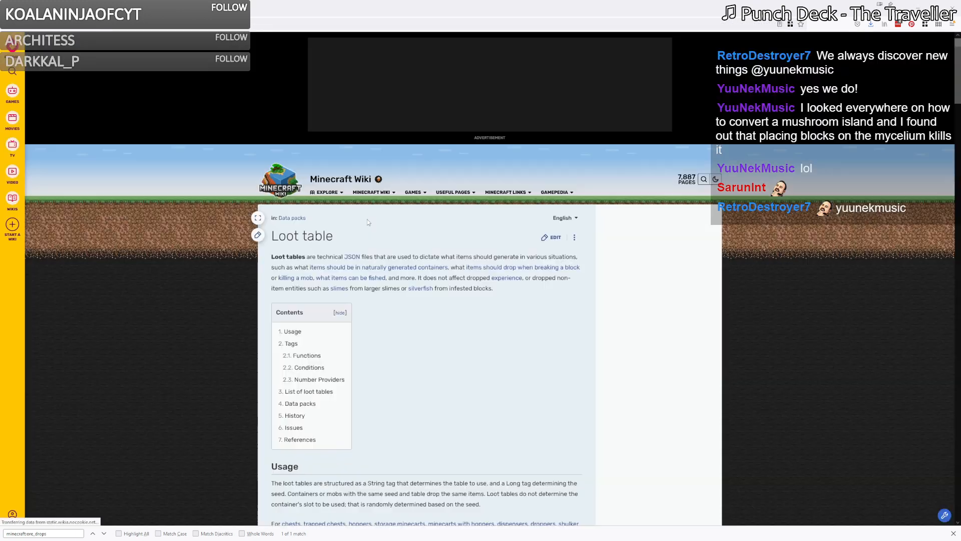
scroll(316, 293, down, 3)
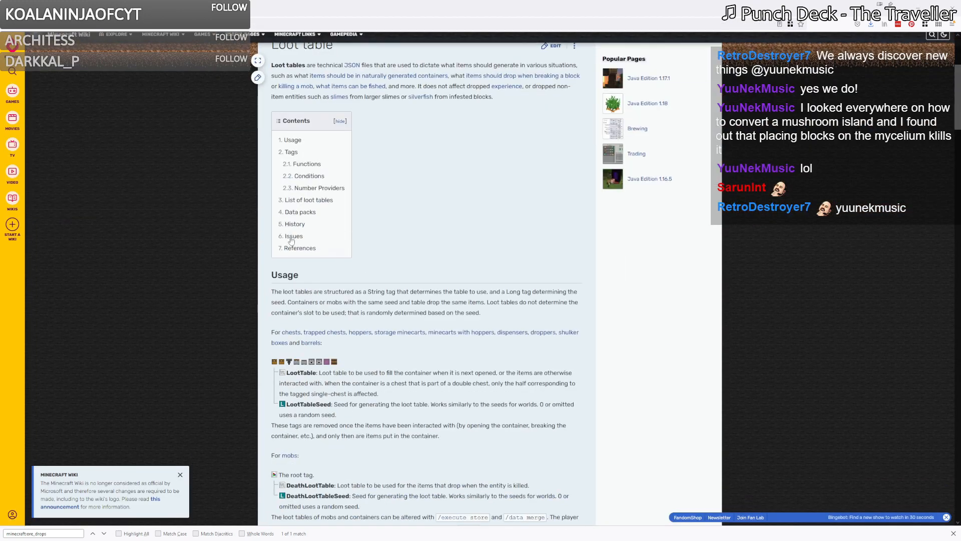
click(314, 165)
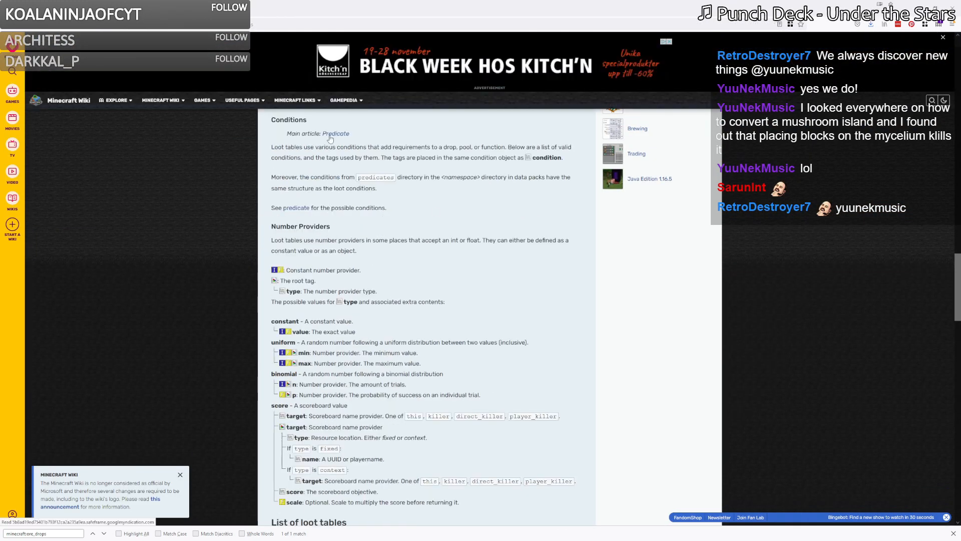
scroll(338, 150, up, 2)
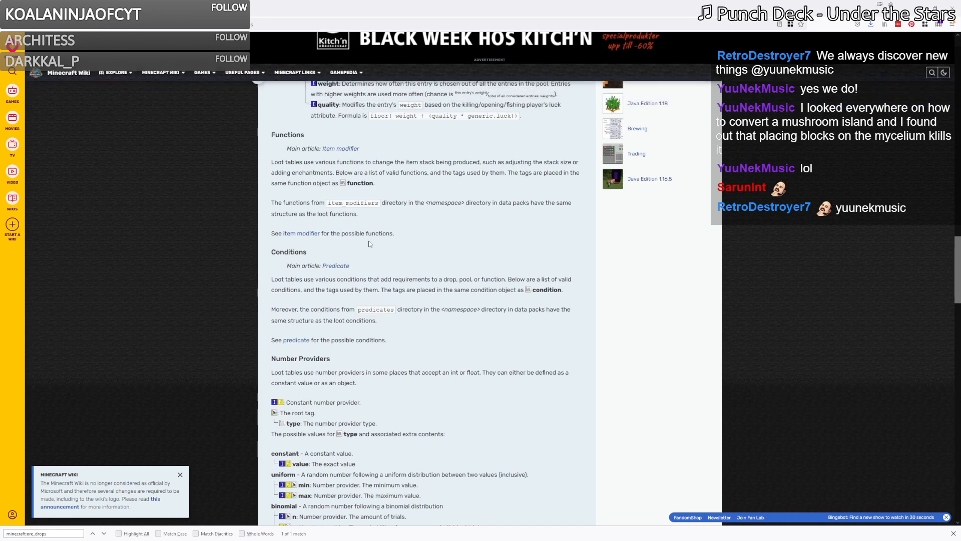
click(334, 149)
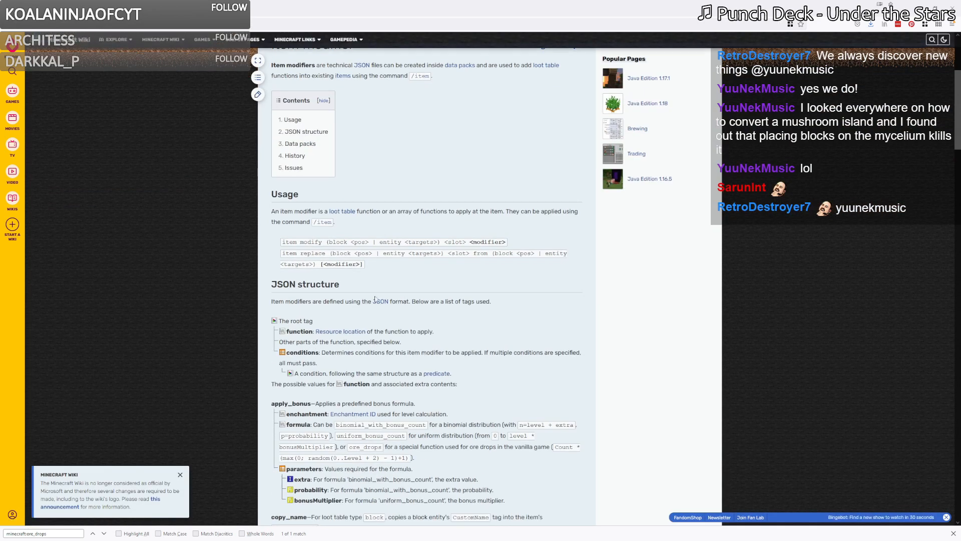
Step: Compare the fortune bonus function in the copper ore loot table with apply_bonus in the Item modifier article and find ore_drops there
scroll(351, 295, down, 4)
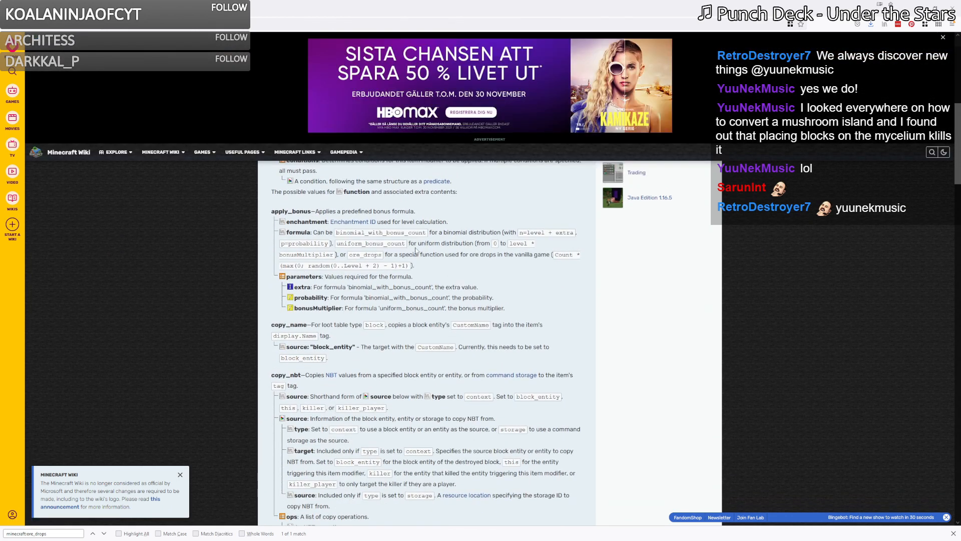
key(alt+Tab)
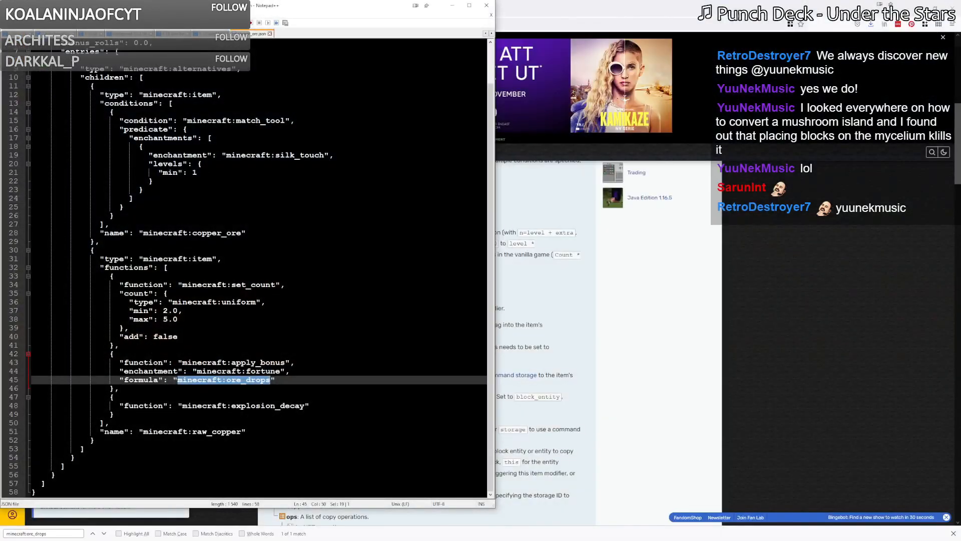
click(250, 363)
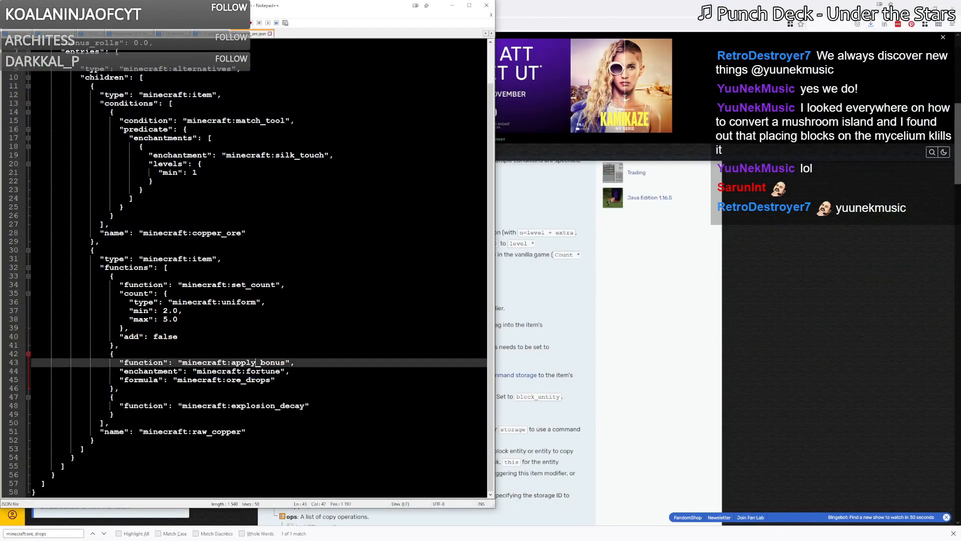
click(241, 380)
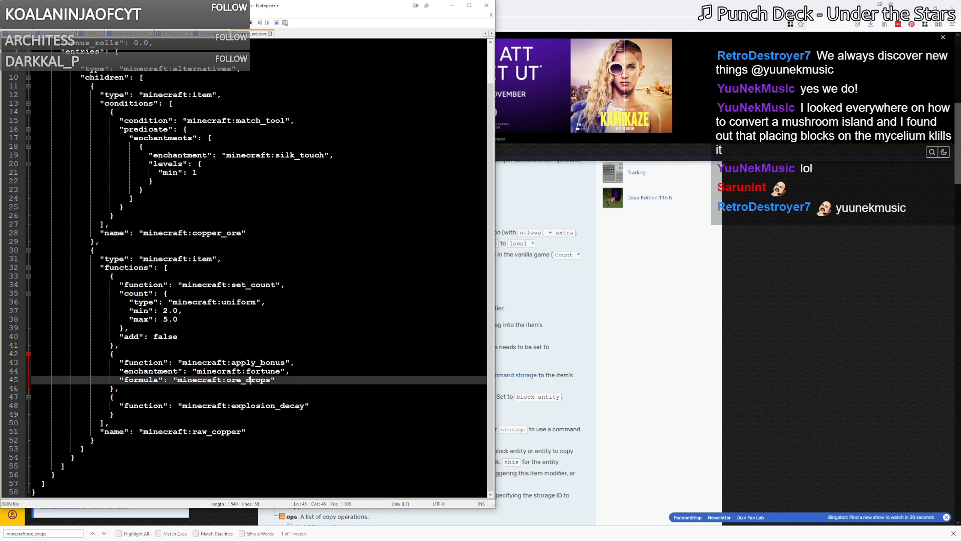
key(alt+Tab)
key(ctrl+f)
text(ore_drops)
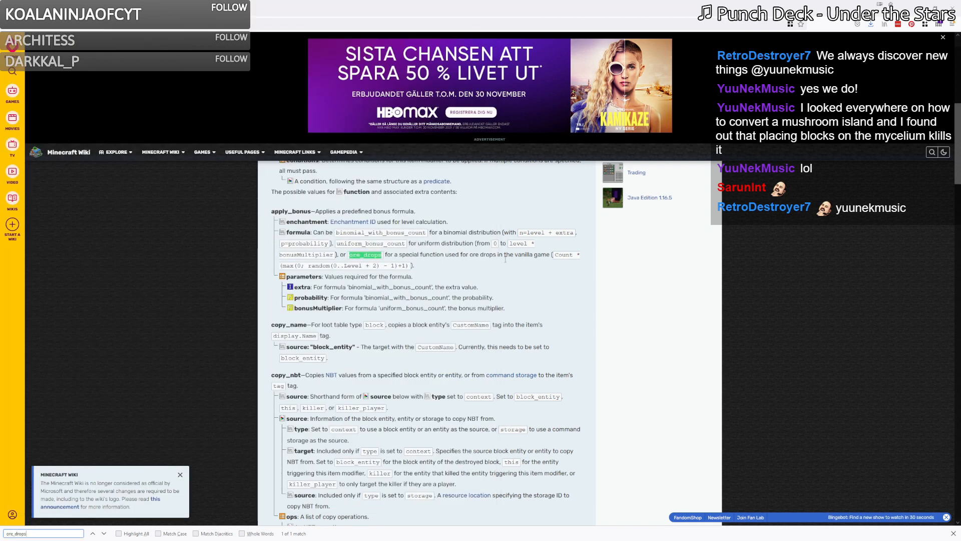
Step: Copy the ore_drops formula from the Item modifier article into a new Notepad++ document
drag(554, 255, 414, 266)
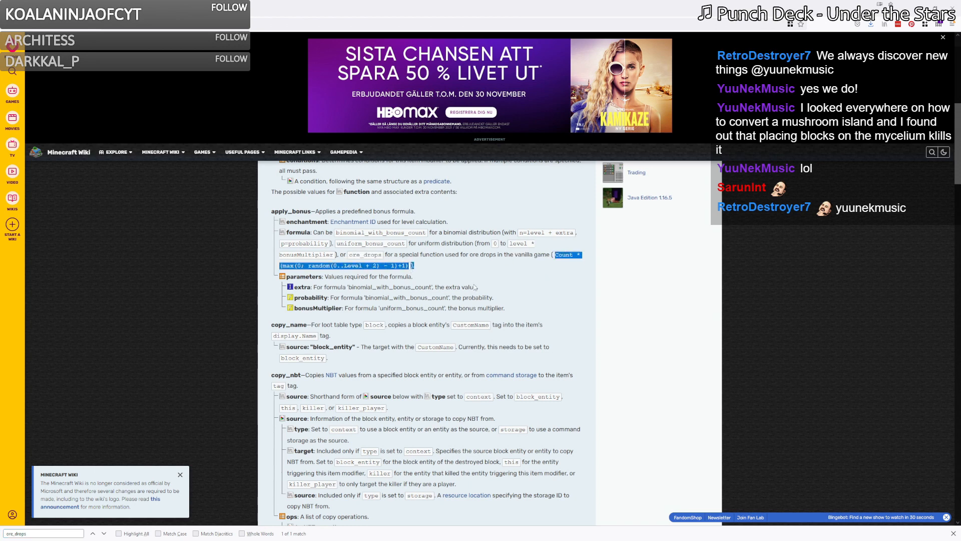
click(917, 7)
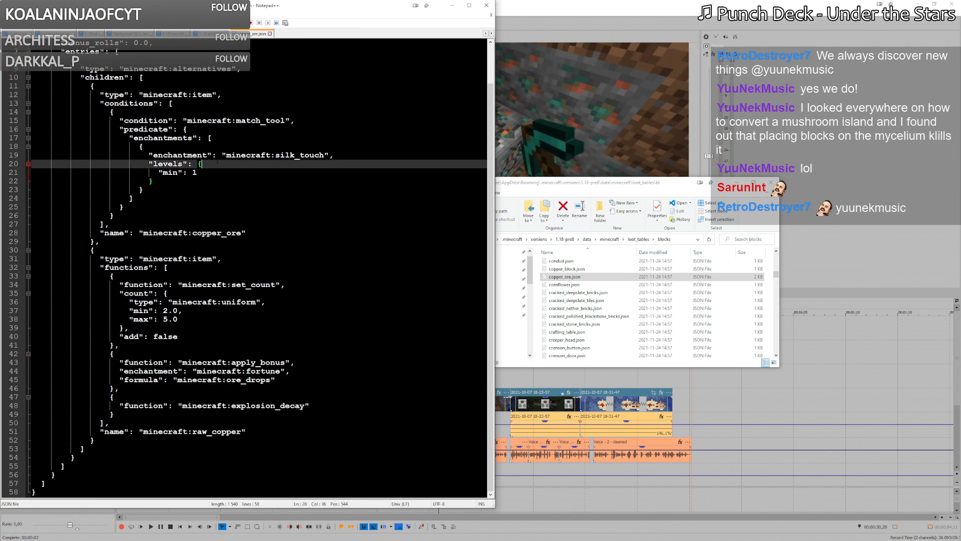
key(ctrl+n)
key(ctrl+v)
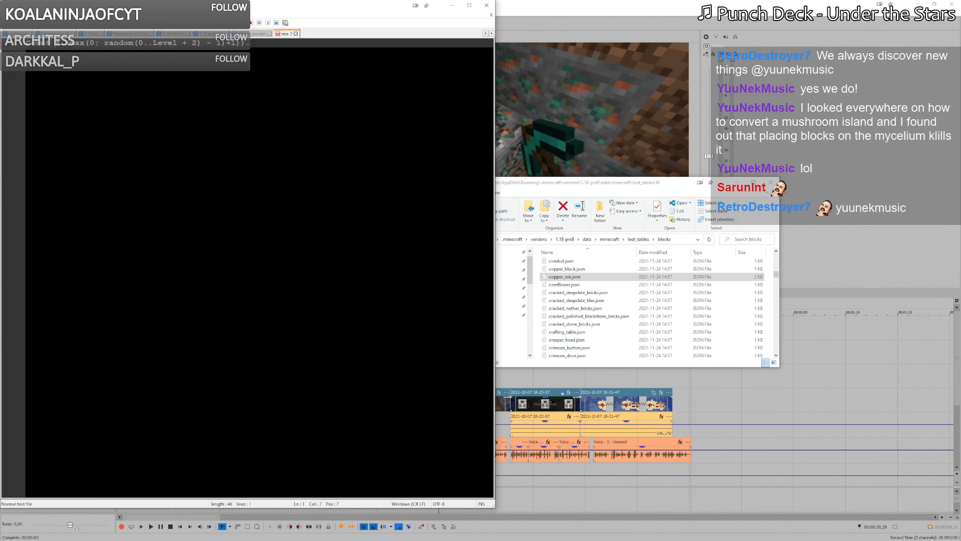
Step: Replace the semicolon after the 0 in the max expression with a comma
double_click(39, 43)
click(55, 43)
click(84, 43)
key(Delete)
text(,)
Step: Substitute Fortune level 3 for Level in the formula and simplify the random range to 0..5
drag(153, 43, 176, 43)
text(3)
key(shift+Right)
key(shift+Right)
key(shift+Right)
key(shift+Right)
key(shift+Right)
text(5)
key(shift+Left)
key(shift+Left)
key(shift+Left)
key(shift+Right)
key(Right)
key(Right)
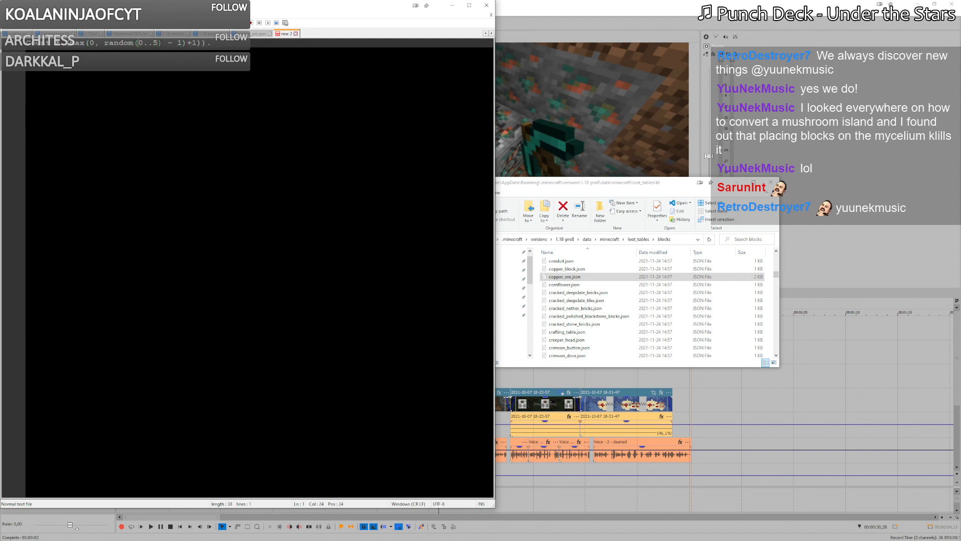
Step: Fold the subtraction of 1 into the random range so that it reads random(-1..4)
key(Delete)
text(-1)
key(Right)
key(Right)
key(Delete)
text(4)
key(Delete)
key(Delete)
key(Delete)
key(Delete)
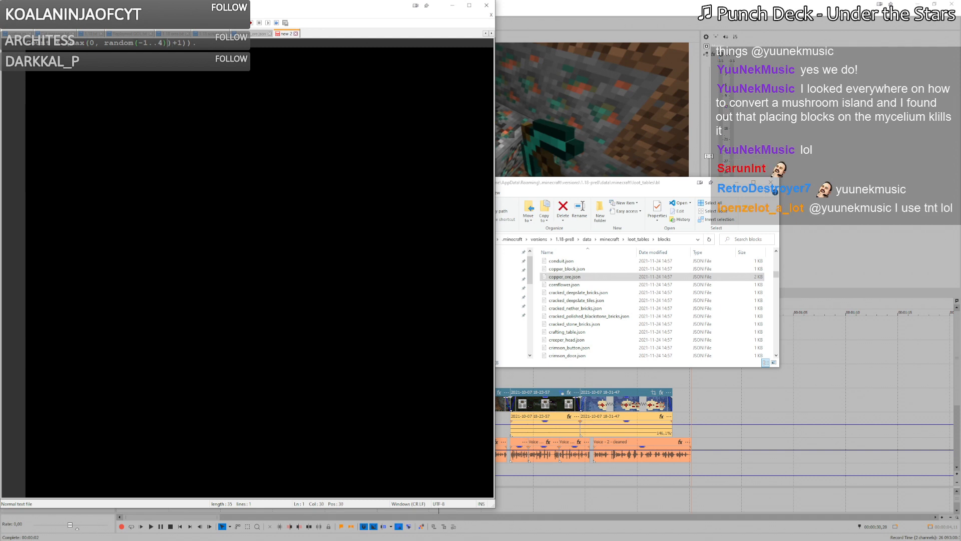
Step: Move the Notepad++ window down to uncover the formula and check its random(-1..4) term
drag(310, 2, 310, 70)
click(196, 113)
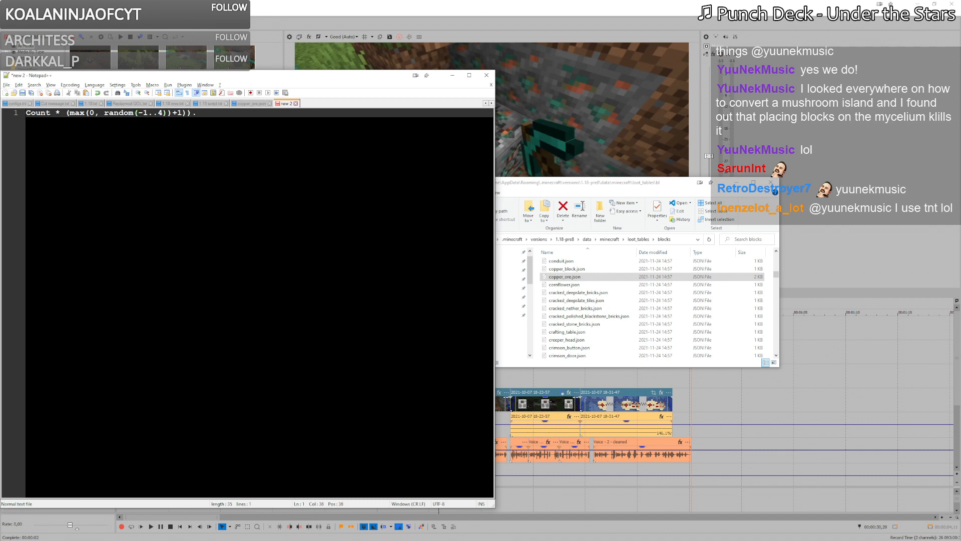
click(182, 114)
key(Left)
key(Left)
key(ctrl+shift+Left)
key(ctrl+shift+Left)
key(ctrl+shift+Left)
key(ctrl+shift+Left)
key(ctrl+shift+Left)
key(ctrl+shift+Left)
key(ctrl+shift+Left)
key(ctrl+shift+Left)
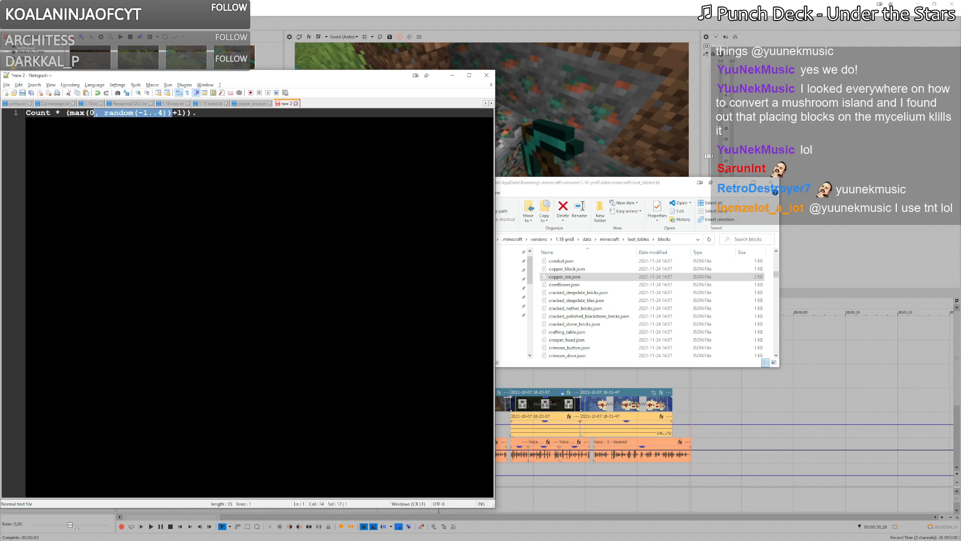
key(Left)
key(Right)
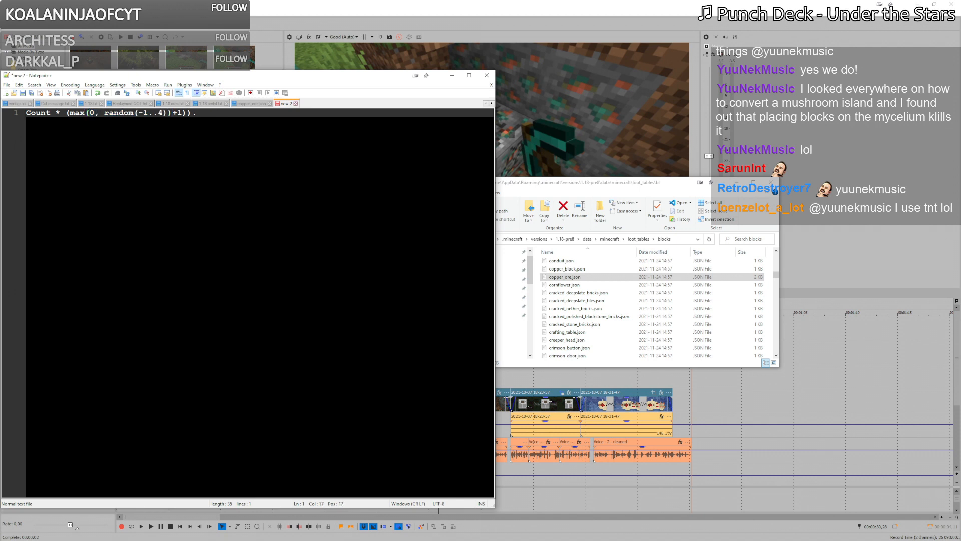
Step: Replace the 0 and the random(-1..4) term in the max expression with the range 1..5
key(ctrl+Right)
key(ctrl+Right)
key(shift+Left)
key(shift+Left)
key(shift+Left)
key(shift+Left)
key(shift+Left)
key(shift+Left)
key(shift+Left)
key(shift+Left)
key(shift+Left)
key(BackSpace)
key(BackSpace)
key(Delete)
key(Left)
key(Left)
key(Right)
key(Right)
key(Right)
key(Right)
key(BackSpace)
text(5)
Step: Remove the trailing +1 so the formula reads Count * (max(1..5))), and start a second line below it
key(Left)
key(Left)
key(Left)
key(Left)
key(Left)
key(Left)
key(Left)
key(Left)
key(shift+Right)
key(shift+Right)
key(shift+Right)
key(shift+Right)
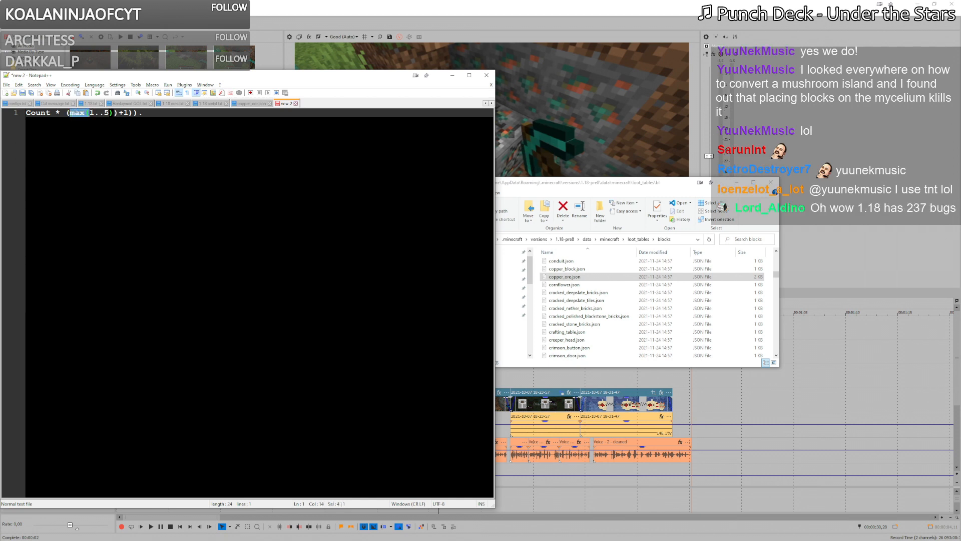
key(Right)
key(Right)
key(Right)
key(Right)
key(Right)
key(Right)
key(Delete)
key(Delete)
key(Delete)
key(Left)
key(Left)
key(Left)
key(Left)
key(Left)
key(Left)
key(Left)
key(Left)
key(Left)
key(Left)
key(Left)
key(Left)
key(Left)
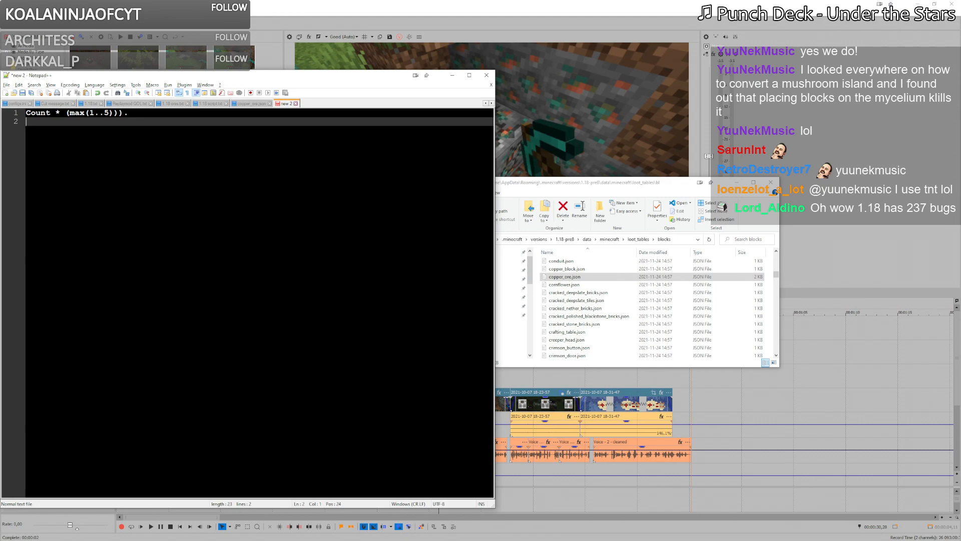
Step: Recheck the formula in the wiki article and add the label "Fortune 0:" on the second line of the notes
key(alt+Tab)
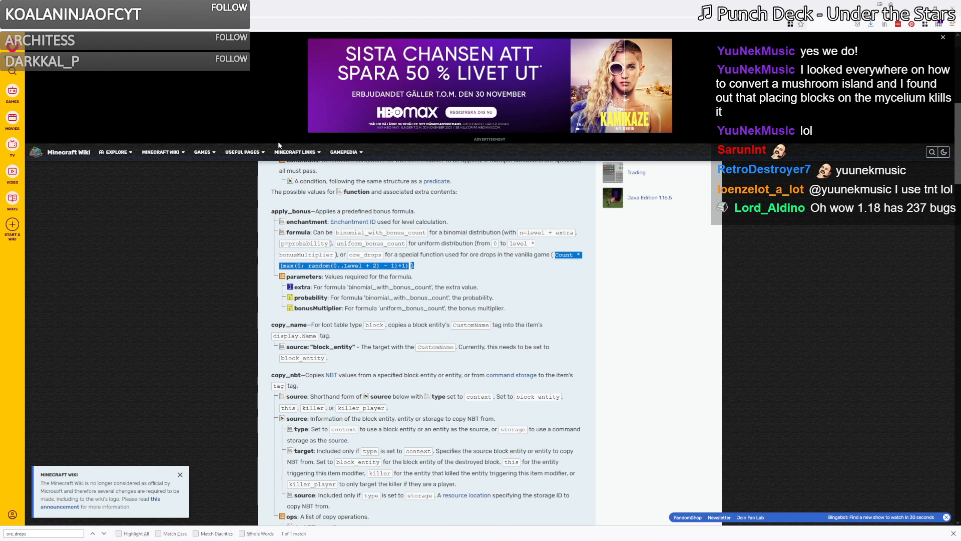
key(alt+Tab)
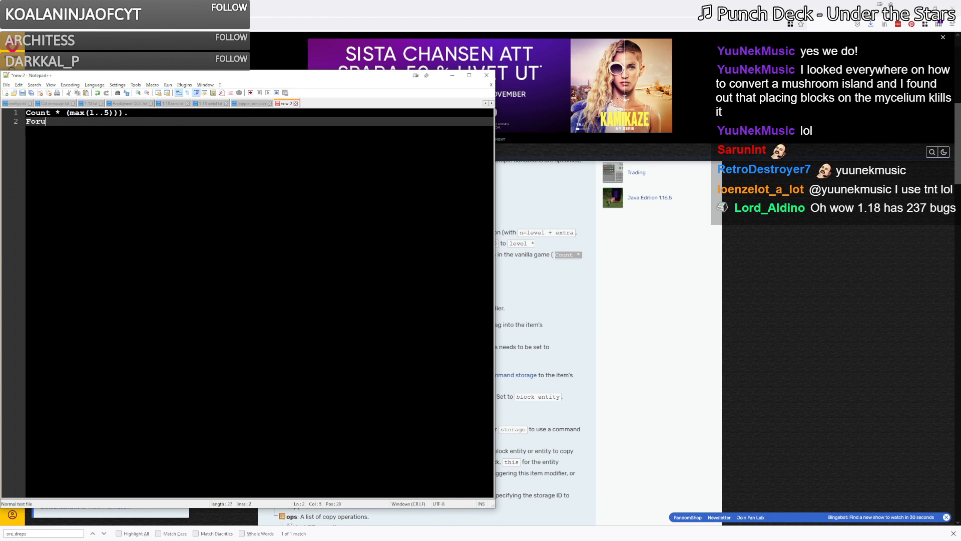
key(BackSpace)
text(tune 0:)
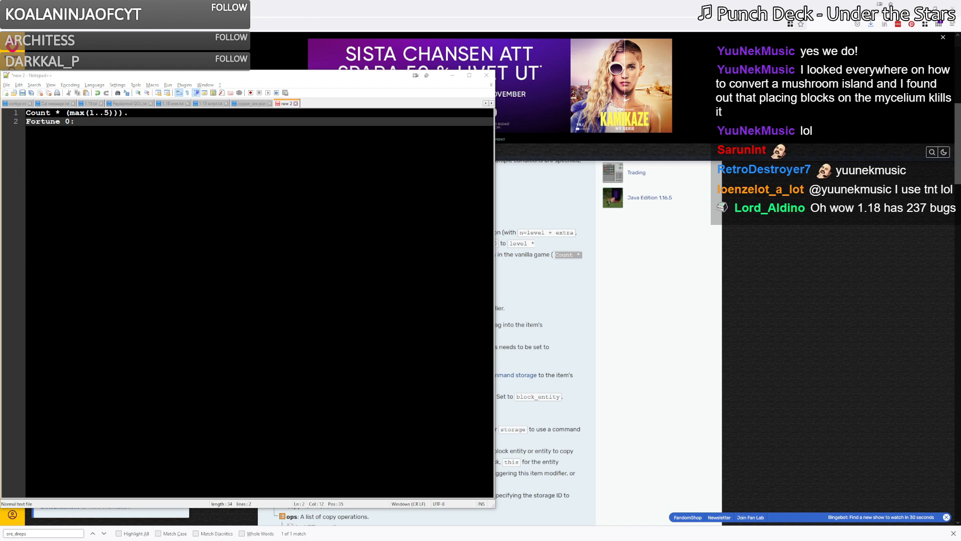
Step: Look up the Copper Ore drop range in the 1.18 release notes and enter 2-5 for Fortune 0
key(super+d)
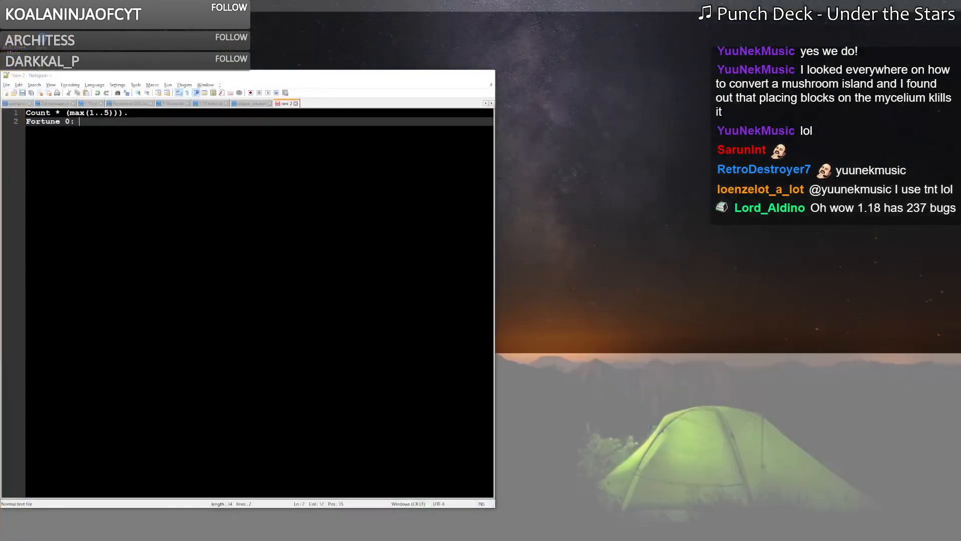
key(ctrl+Tab)
key(ctrl+Tab)
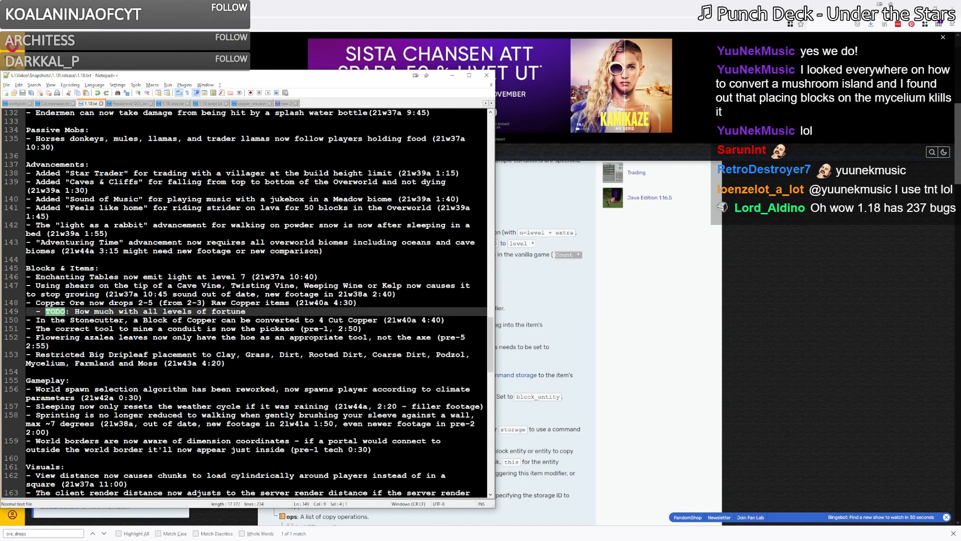
click(157, 303)
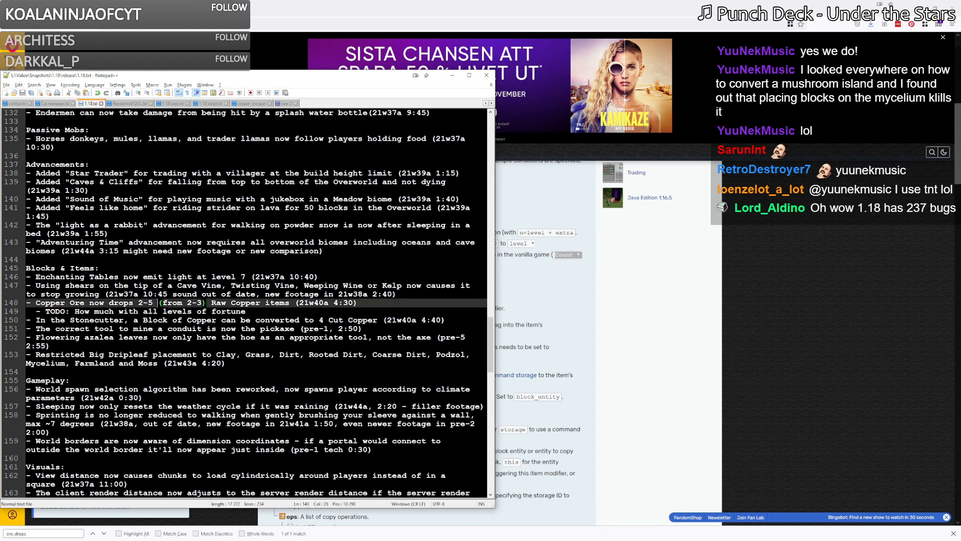
key(ctrl+Tab)
text(2-5)
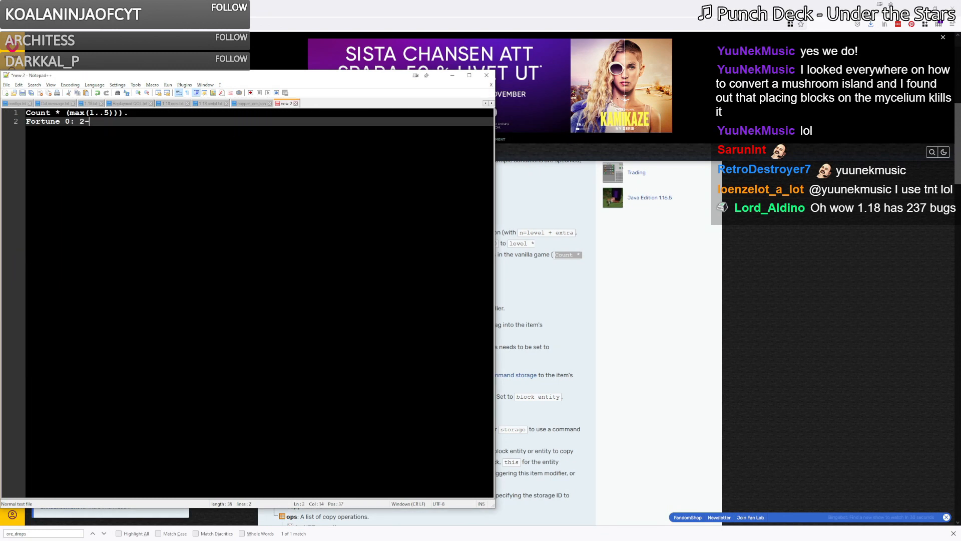
Step: Finish the Fortune 0 entry as 2-5 and add a "Fortune 1:" line below it
key(Return)
text(Forti)
key(BackSpace)
text(une )
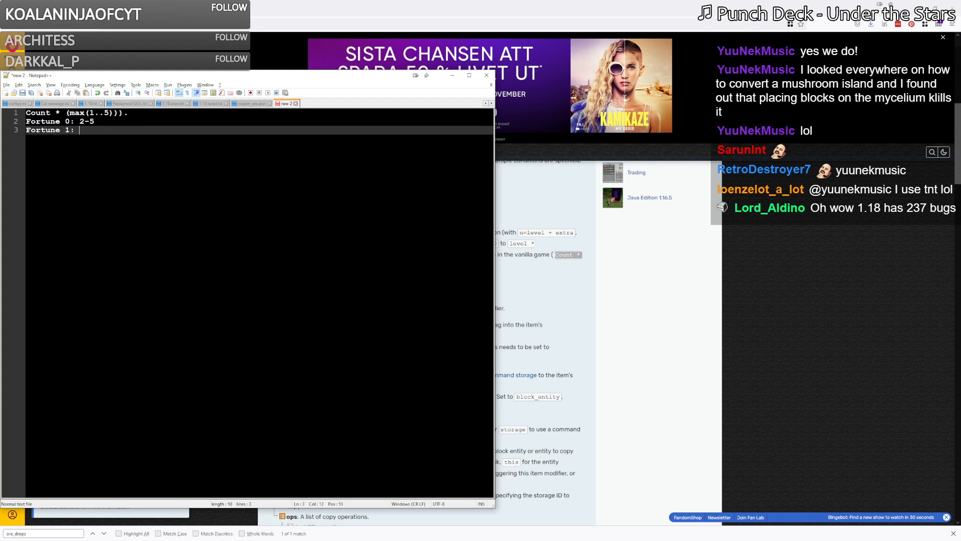
text(1:)
key(Up)
key(Up)
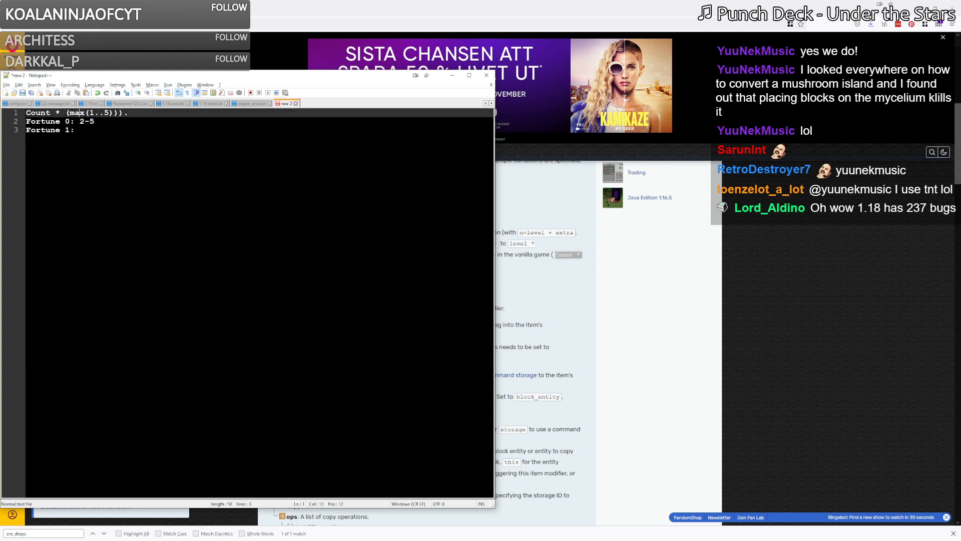
Step: Add a "Fortune 2:" line and a "Fortune 3: 2-25" line to the end of the note
key(Down)
key(Down)
key(Return)
text(Fortune)
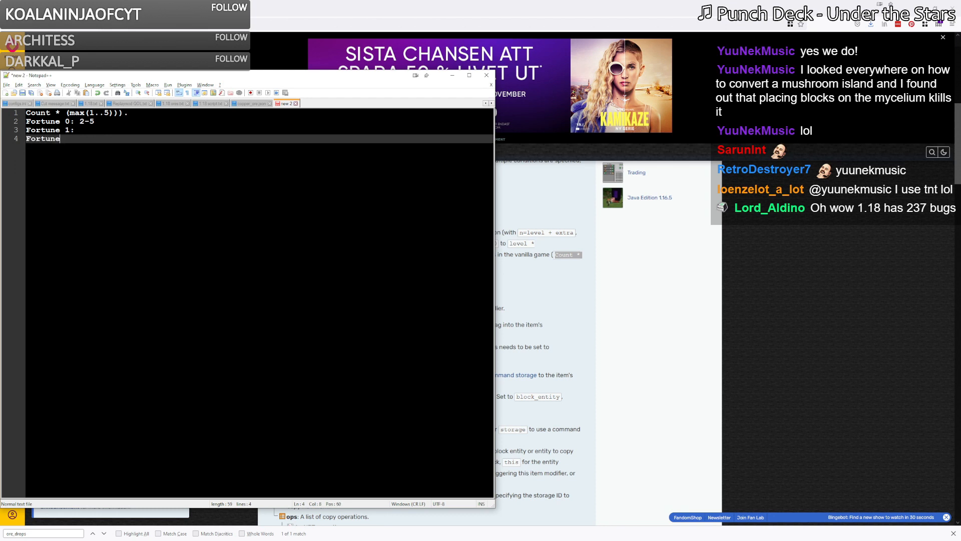
text( 2:)
key(Return)
text(Fortune)
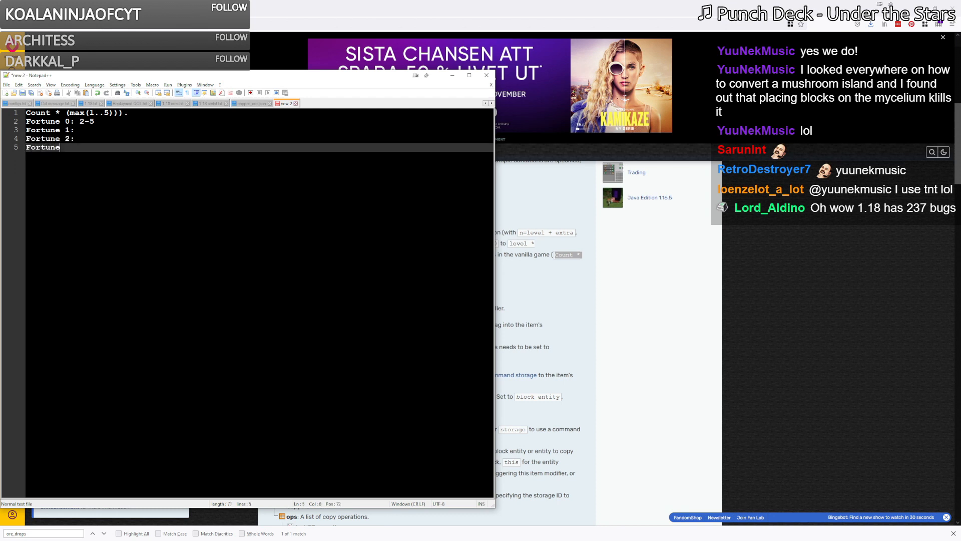
text( 43:)
key(BackSpace)
key(BackSpace)
key(BackSpace)
text(3:)
key(Up)
key(Up)
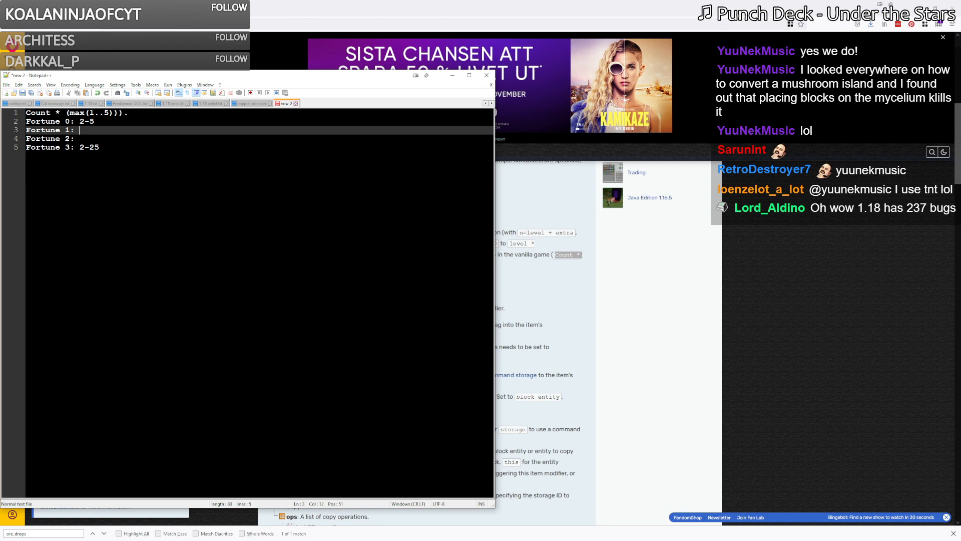
Step: Set the upper bound of the max range in the first line's formula to 4
key(Down)
key(Down)
key(Up)
key(Up)
key(Up)
key(Down)
key(Down)
key(Up)
key(Up)
key(Down)
key(Down)
key(Up)
key(Up)
key(Up)
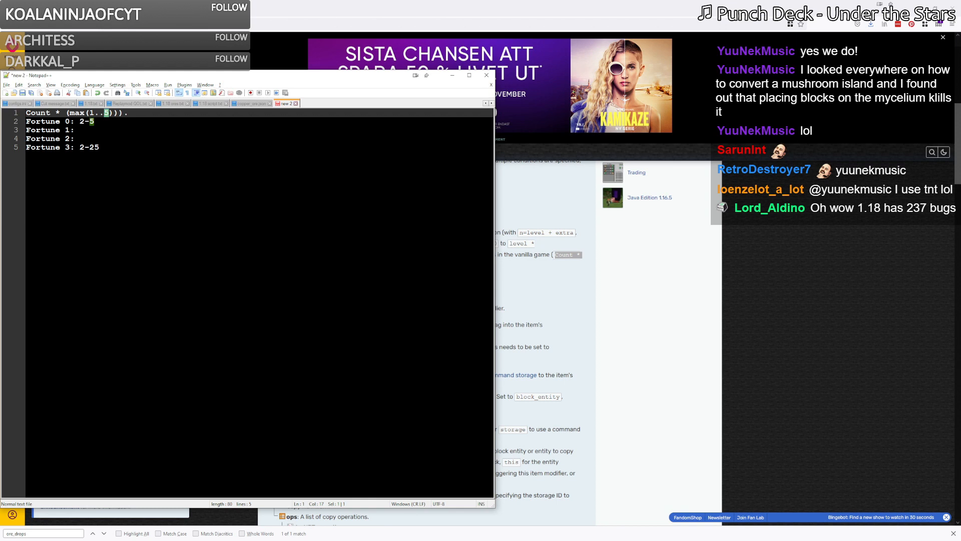
text(4)
Step: Fill in the drop ranges 2-20 for Fortune 2 and 2-15 for Fortune 1
key(Down)
key(Down)
key(Down)
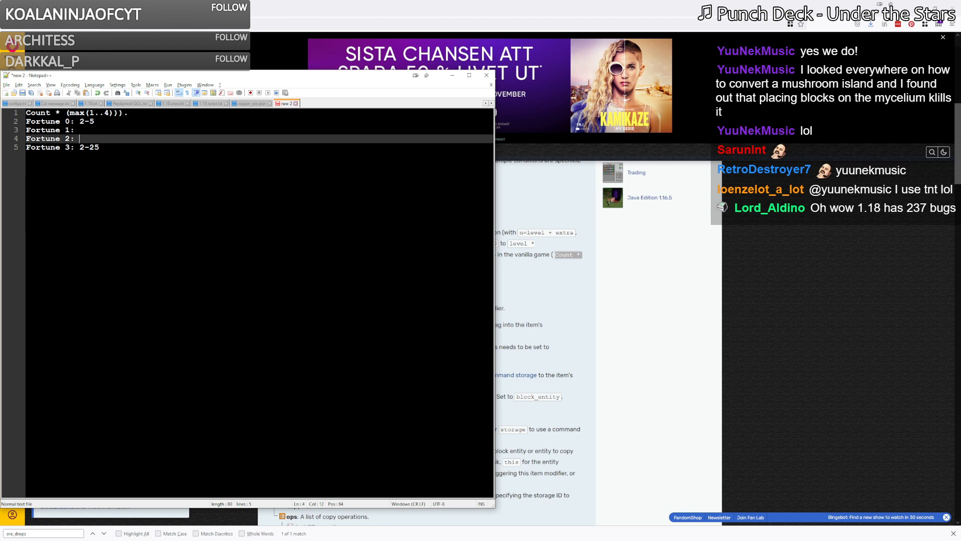
text(2-20)
key(Up)
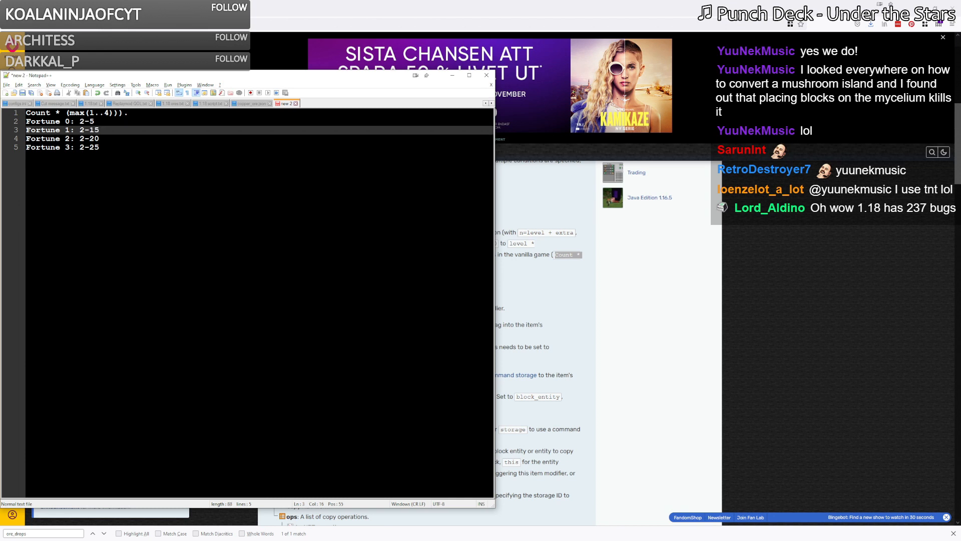
Step: Review the upper bound in the formula line against the four Fortune drop ranges
key(Up)
key(Up)
key(Right)
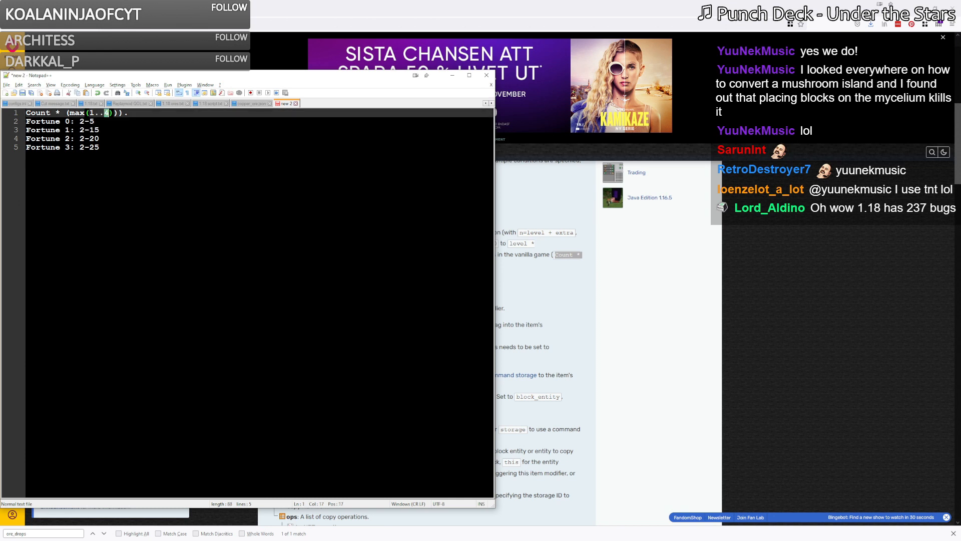
key(Down)
key(Down)
key(Down)
key(Down)
key(Up)
key(Up)
key(Up)
key(Up)
Step: Minimize the note, switch to Minecraft and put a Netherite Pickaxe from the tools category into the first hotbar slot
click(451, 76)
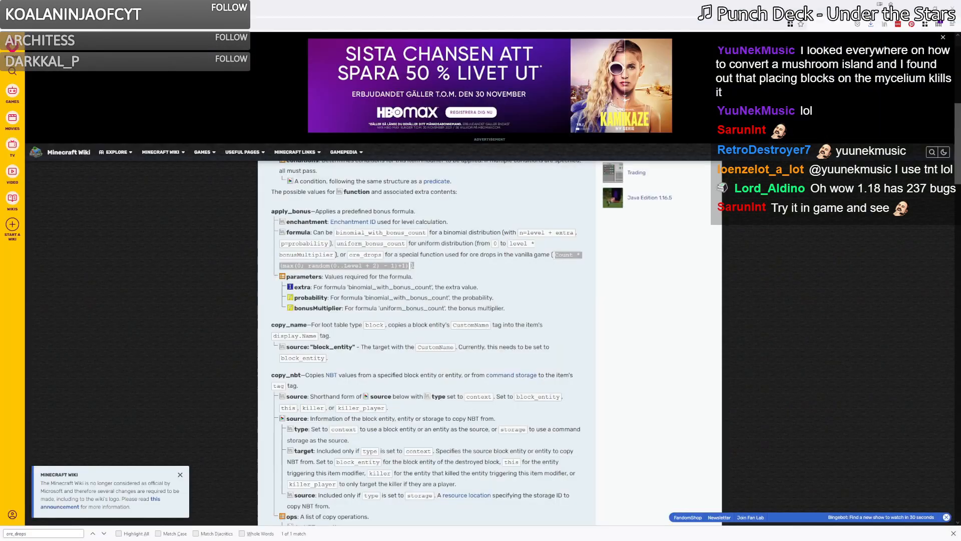
key(alt+Tab)
click(483, 393)
click(444, 391)
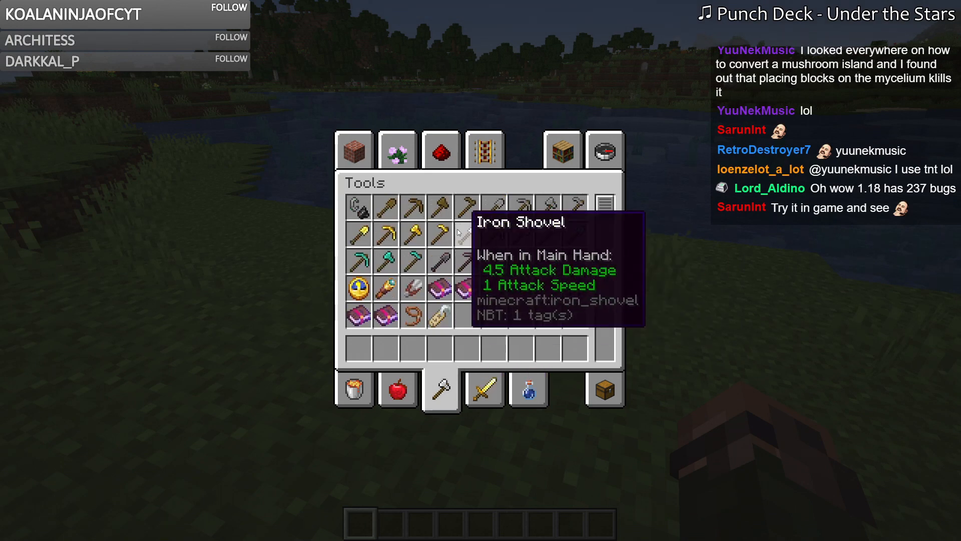
click(467, 260)
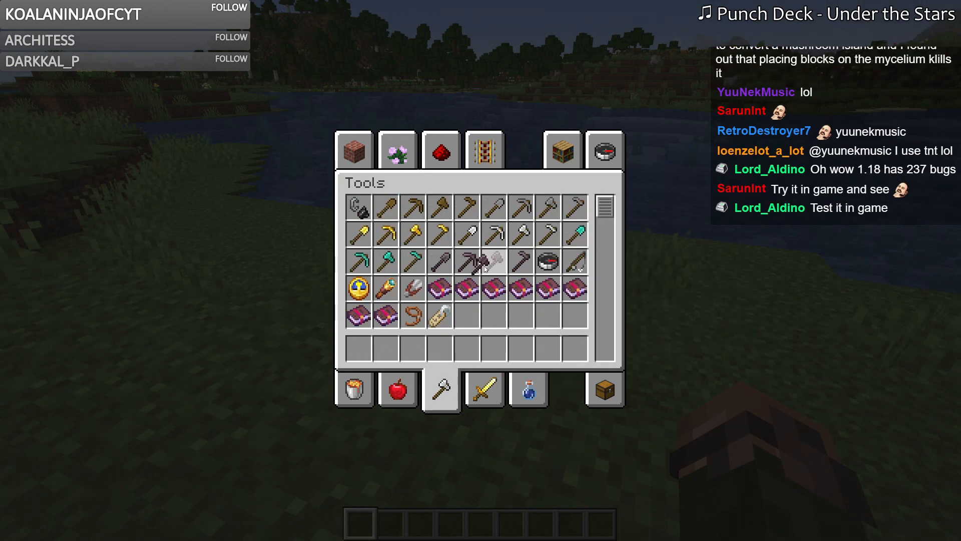
click(359, 348)
key(e)
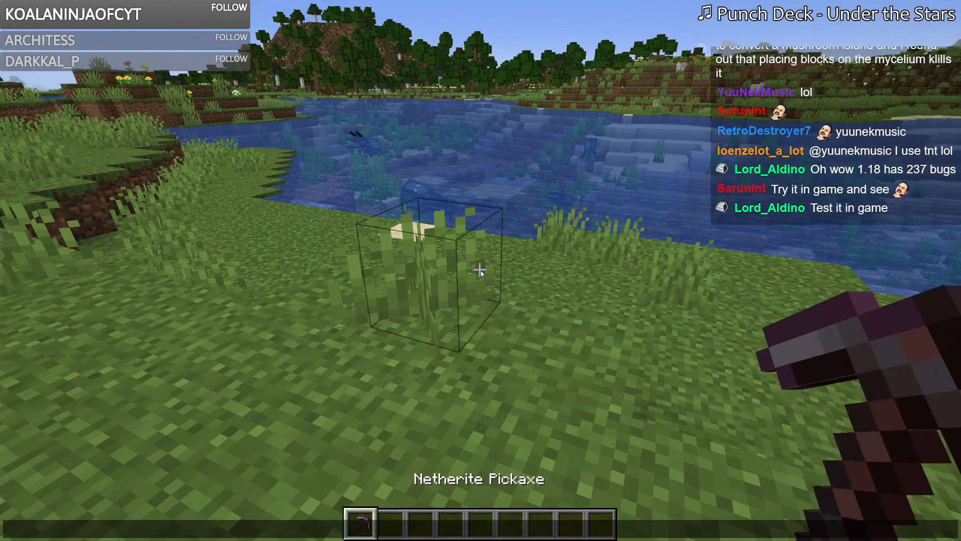
Step: Put two more Netherite Pickaxes into the second and third hotbar slots
key(e)
key(2)
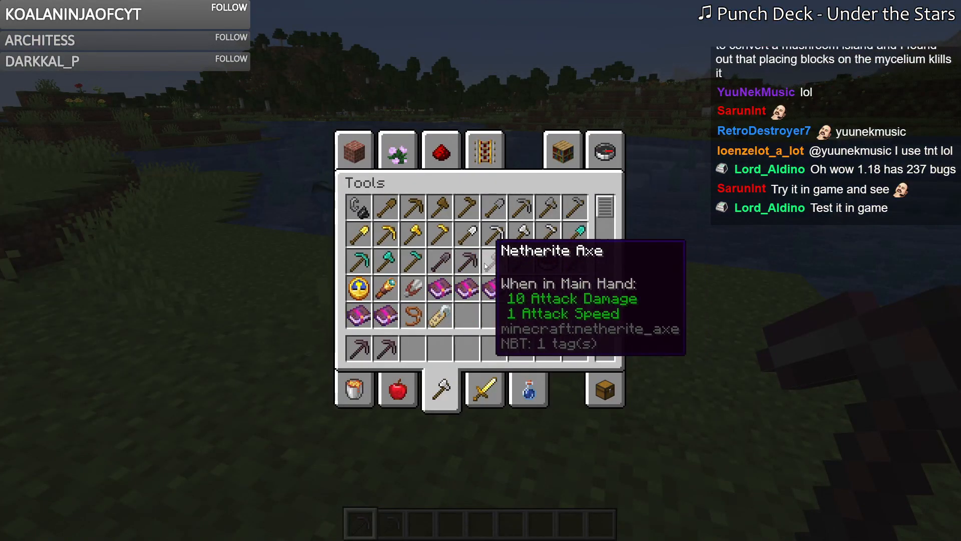
key(3)
key(e)
Step: Enchant the first Netherite Pickaxe with minecraft:fortune level 1 using the enchant command on the own player
scroll(479, 270, up, 3)
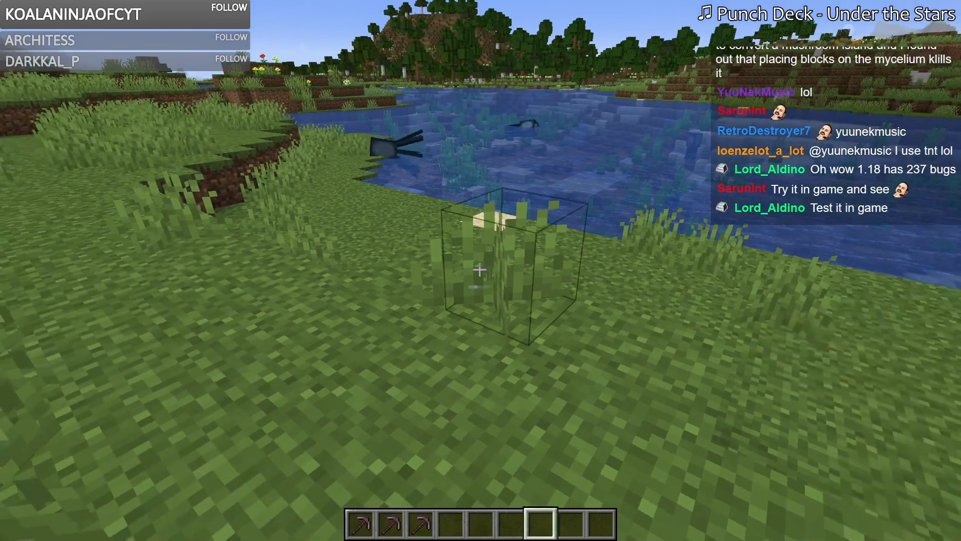
scroll(479, 269, down, 3)
key(slash)
text(enchant )
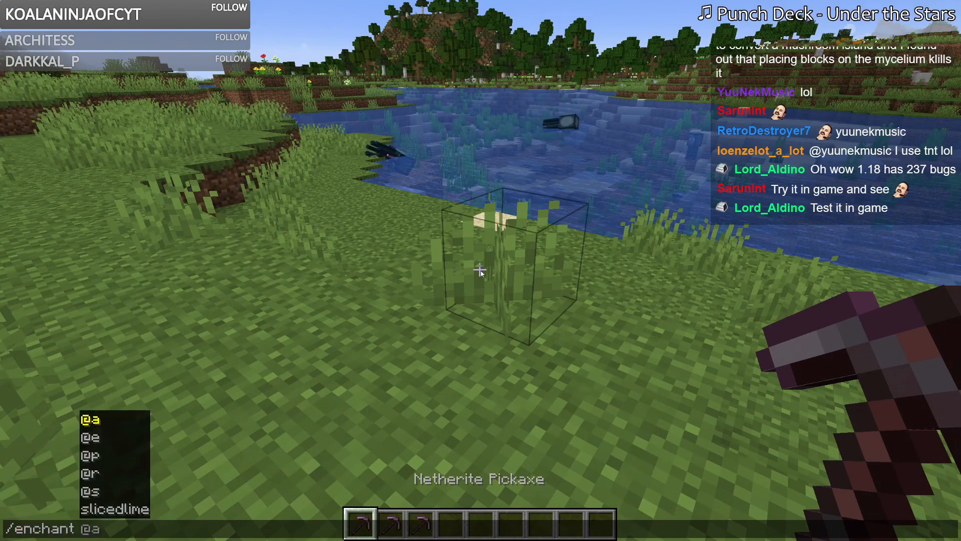
text(slicedlime minecraft:fo)
key(Tab)
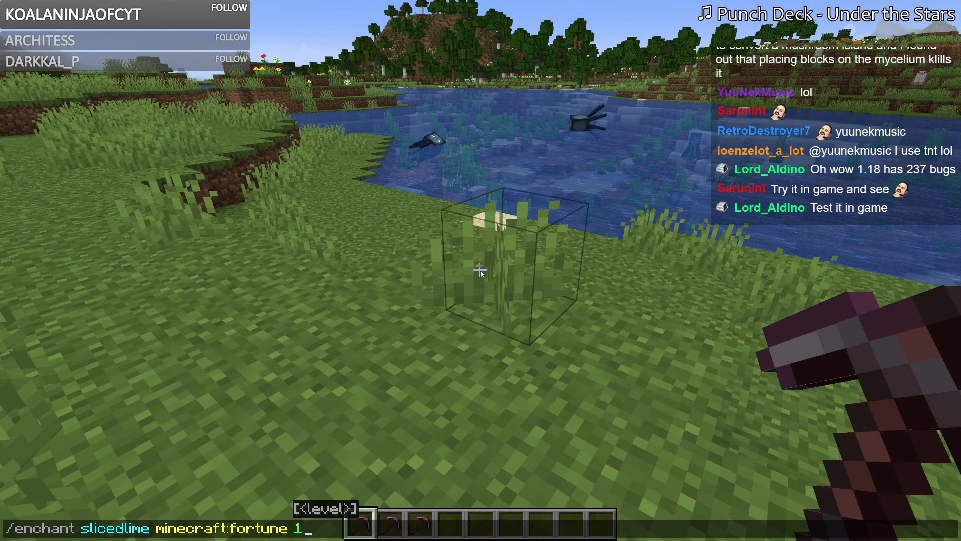
key(Return)
Step: Enchant the second Netherite Pickaxe with Fortune level 2 by reusing the previous command
scroll(479, 269, down, 1)
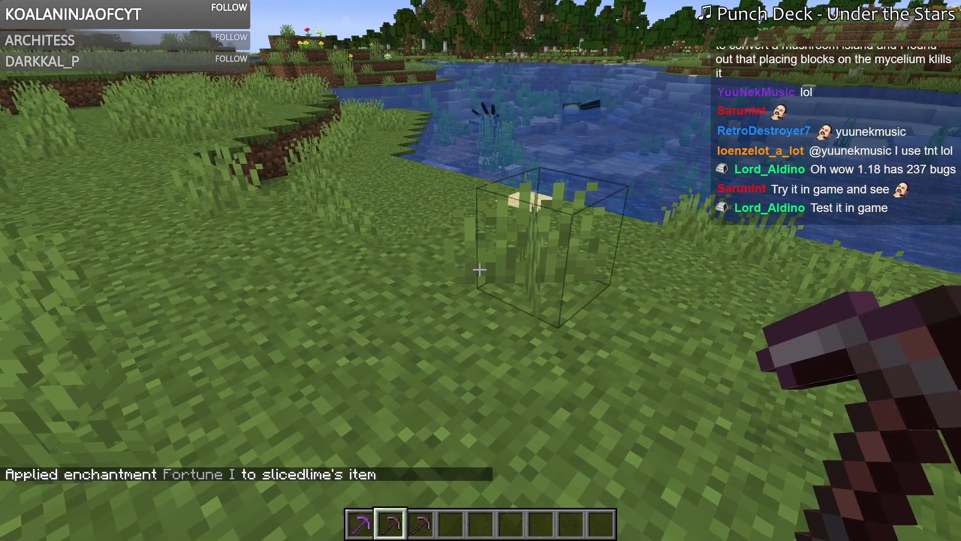
key(slash)
key(Up)
text(2)
key(Return)
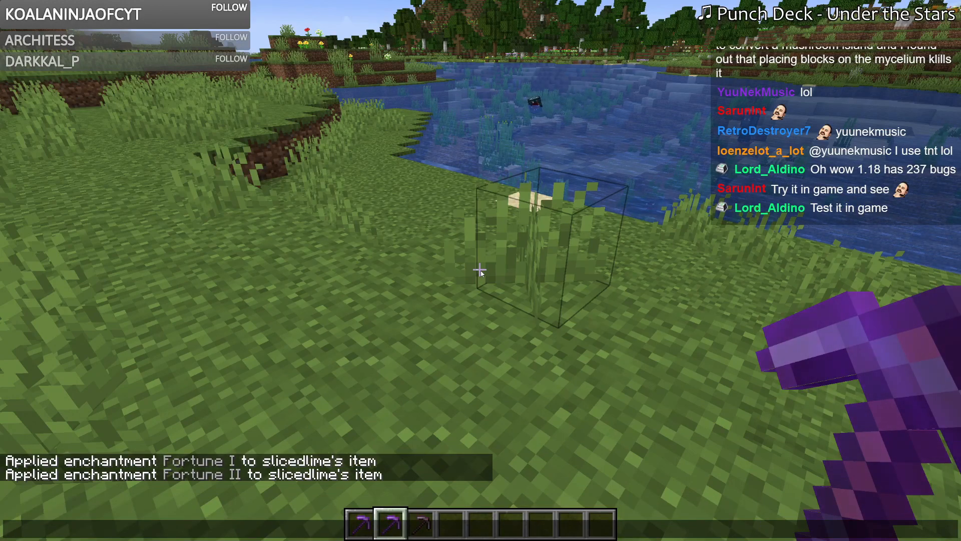
Step: Enchant the third Netherite Pickaxe with Fortune level 3 and return to the first hotbar slot
scroll(480, 270, down, 1)
key(slash)
key(Up)
key(BackSpace)
text(3)
key(Return)
scroll(480, 270, up, 2)
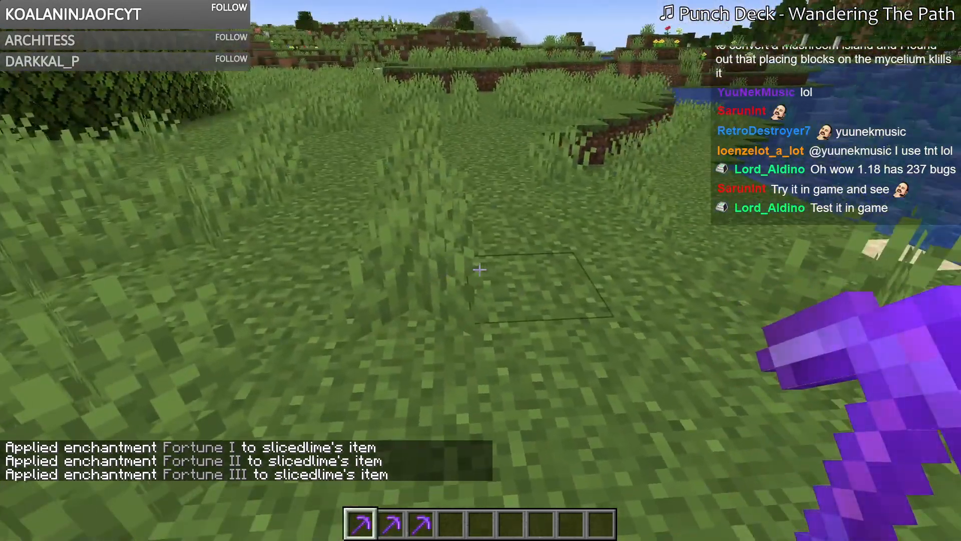
Step: Search the creative inventory for copper and put a stack of 64 Copper Ore into the fourth hotbar slot
key(e)
click(596, 164)
text(copper)
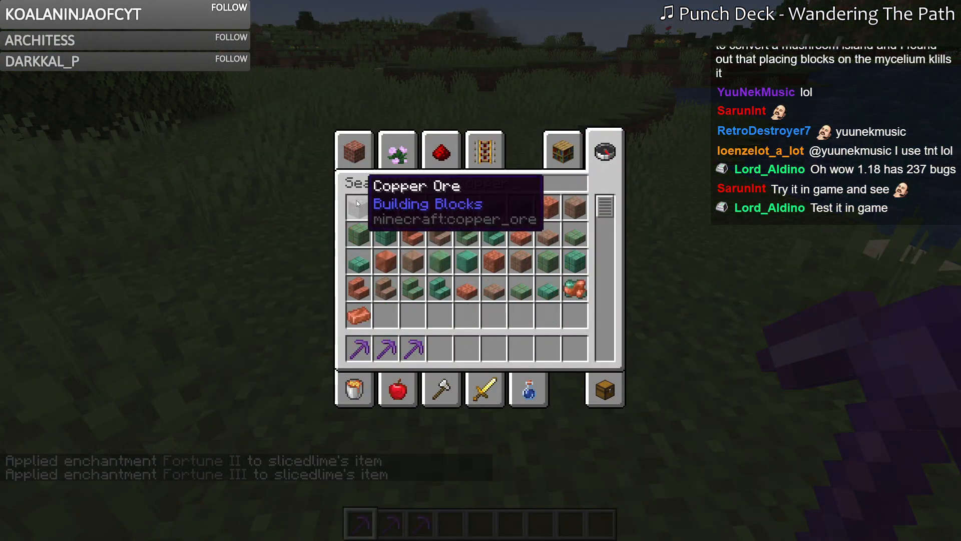
click(357, 203)
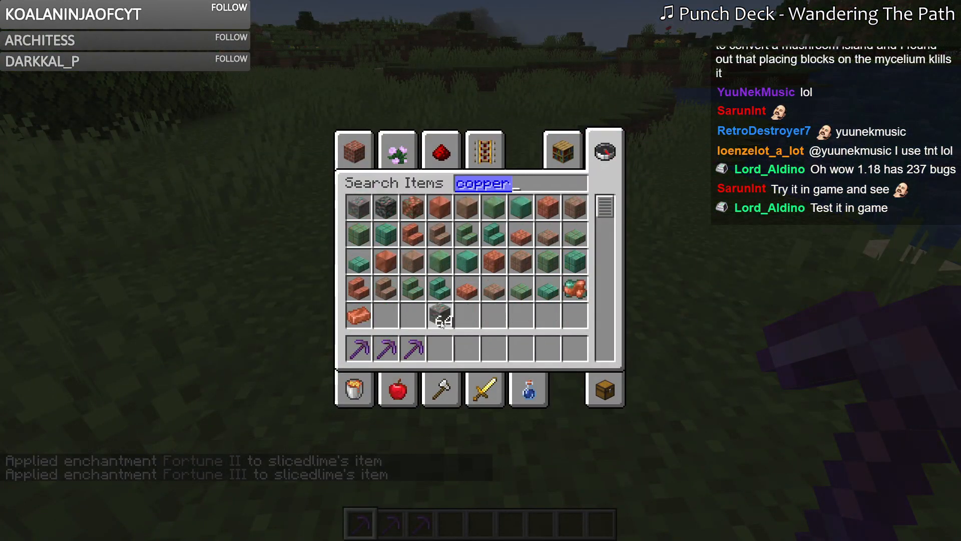
click(440, 349)
key(e)
Step: Switch the game mode to Survival Mode and take the Copper Ore in hand
key(F3+F4)
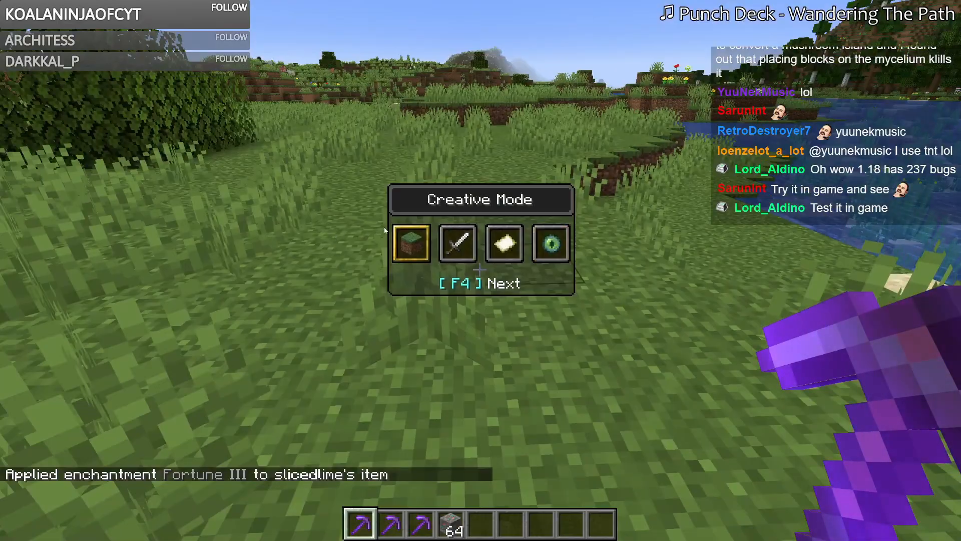
key(3)
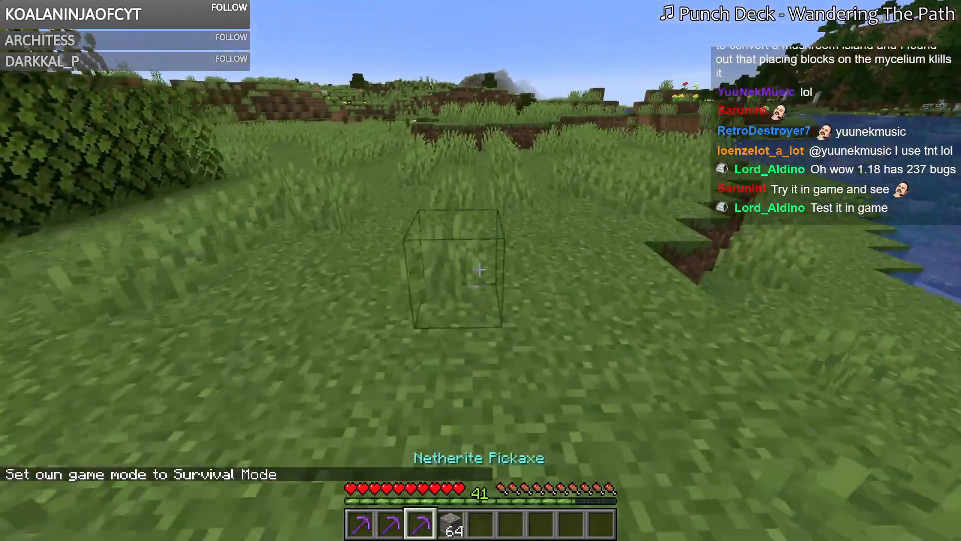
key(4)
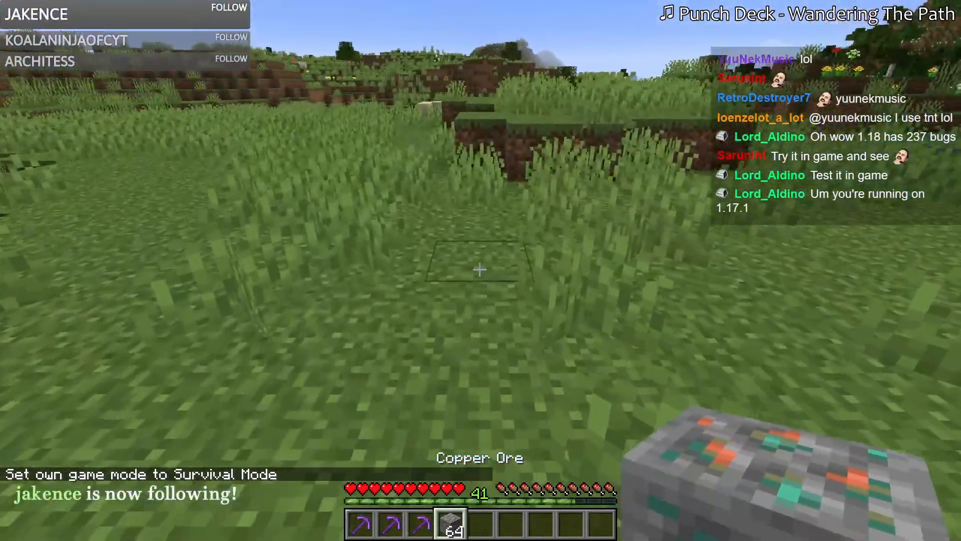
Step: Place the whole stack of 64 Copper Ore blocks on the grass in adjoining rows and stacks
right_click(480, 270)
right_click(479, 270)
right_click(480, 271)
right_click(479, 271)
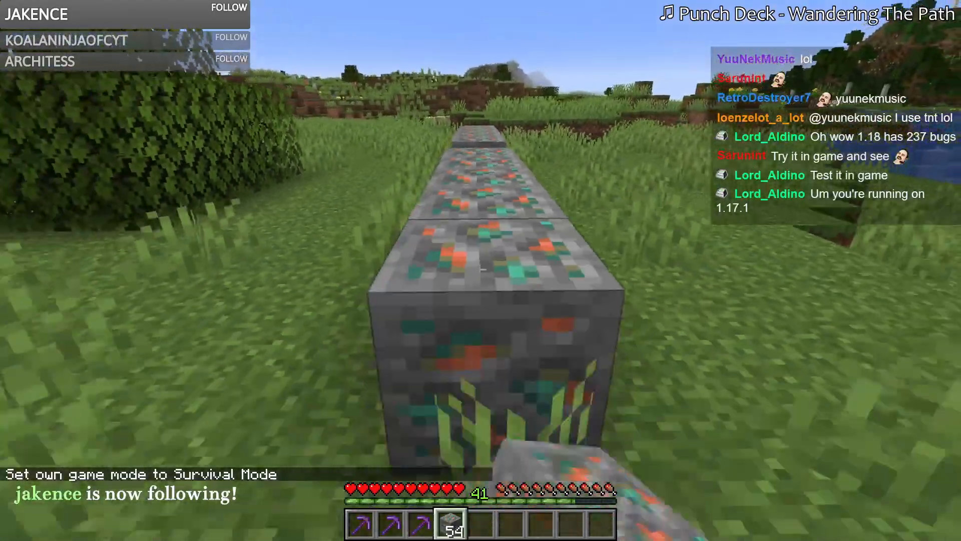
right_click(480, 271)
right_click(480, 271)
right_click(479, 271)
right_click(479, 271)
right_click(479, 270)
right_click(480, 271)
right_click(480, 270)
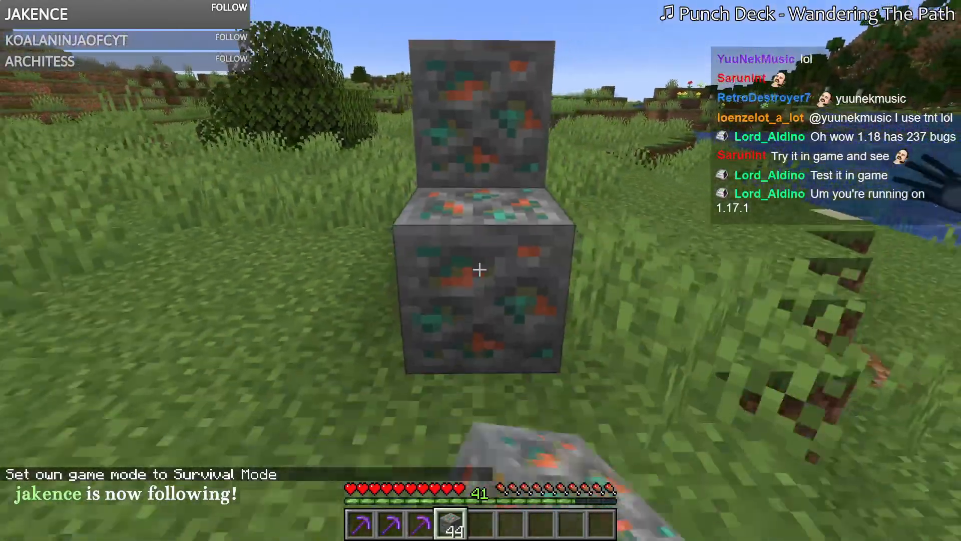
right_click(480, 270)
right_click(479, 270)
right_click(479, 270)
right_click(479, 270)
right_click(480, 270)
right_click(480, 271)
right_click(479, 271)
right_click(479, 270)
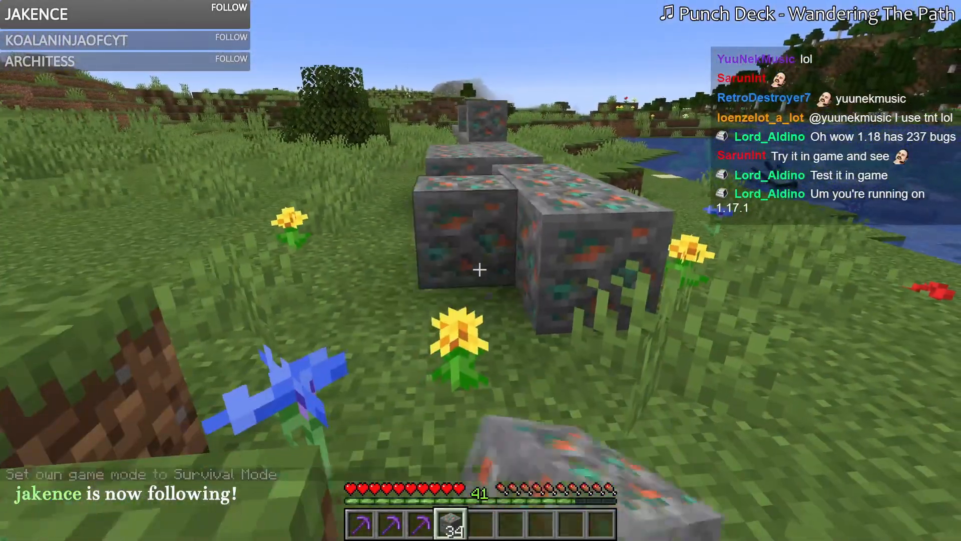
right_click(479, 271)
right_click(480, 271)
key(F3)
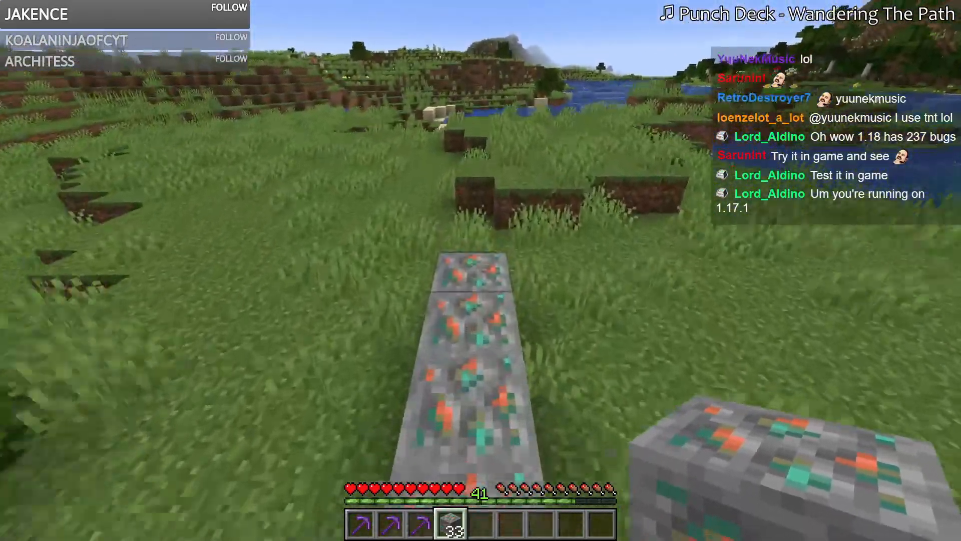
key(s)
right_click(479, 270)
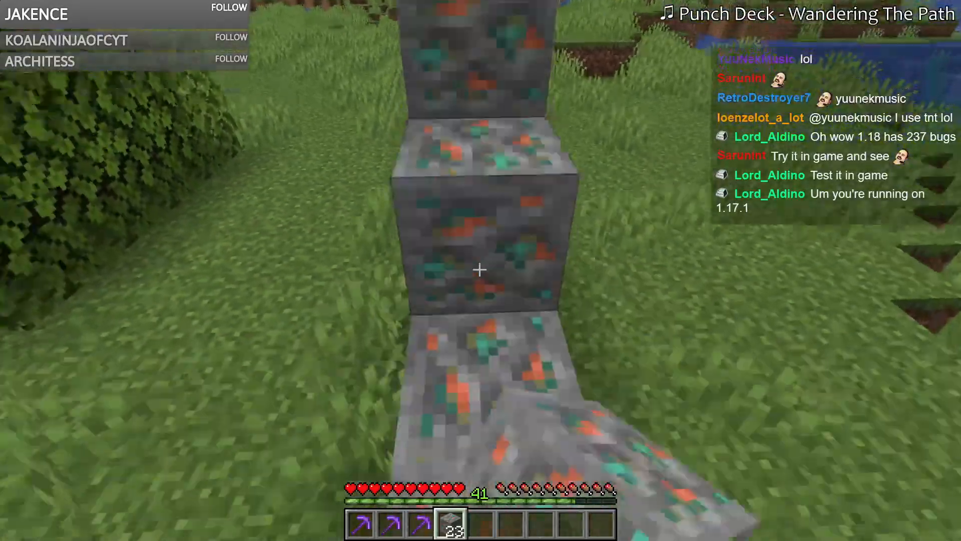
key(s)
right_click(479, 269)
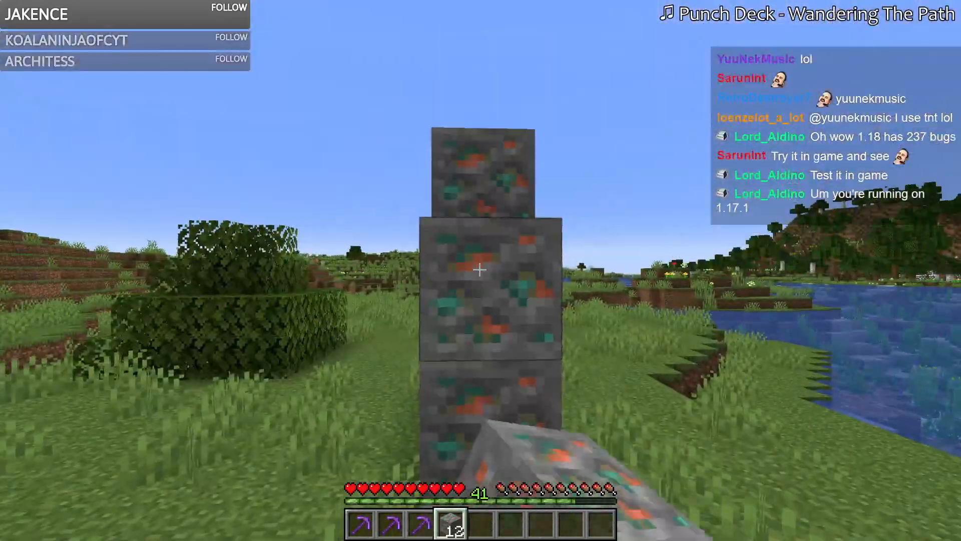
right_click(480, 269)
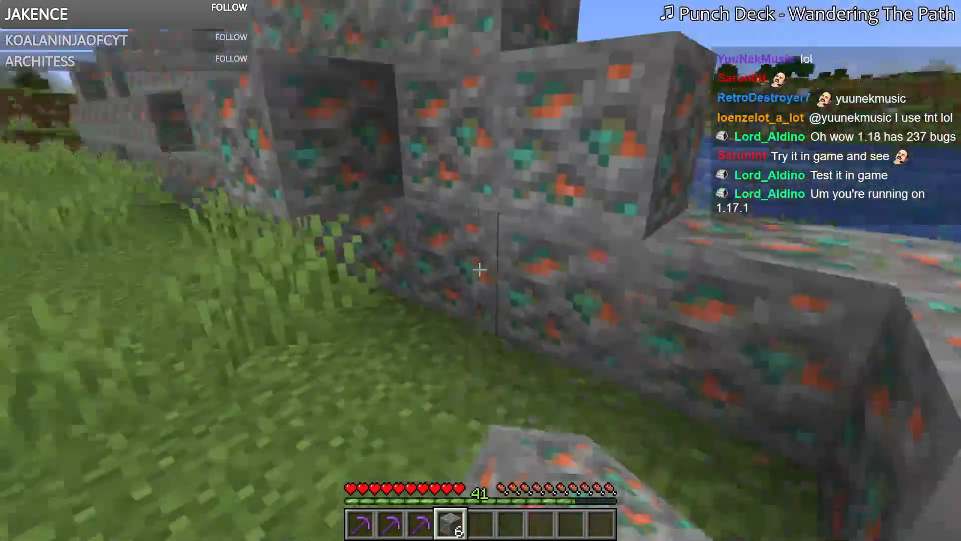
right_click(480, 270)
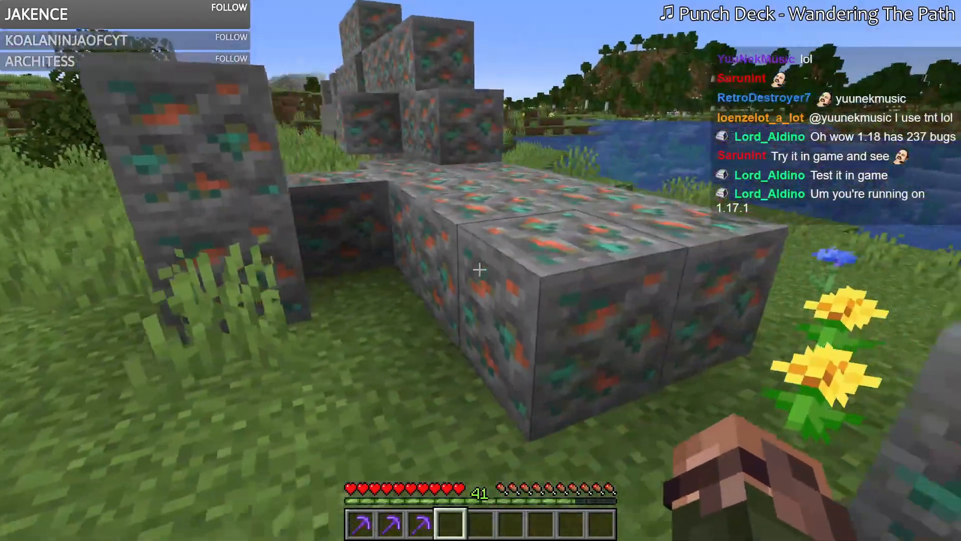
Step: Check the enchanted pickaxes and equip the Fortune I one for mining the placed copper ore
key(1)
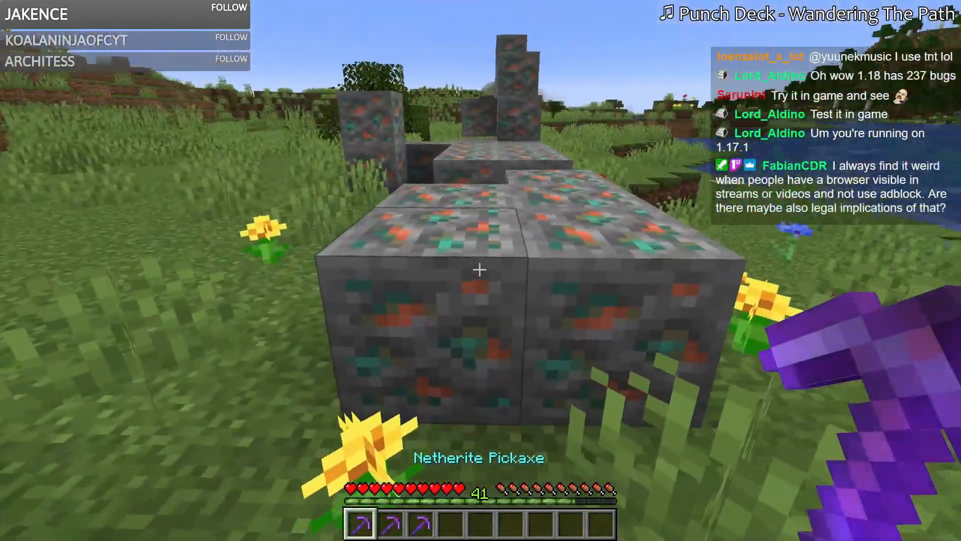
key(e)
key(e)
key(2)
key(1)
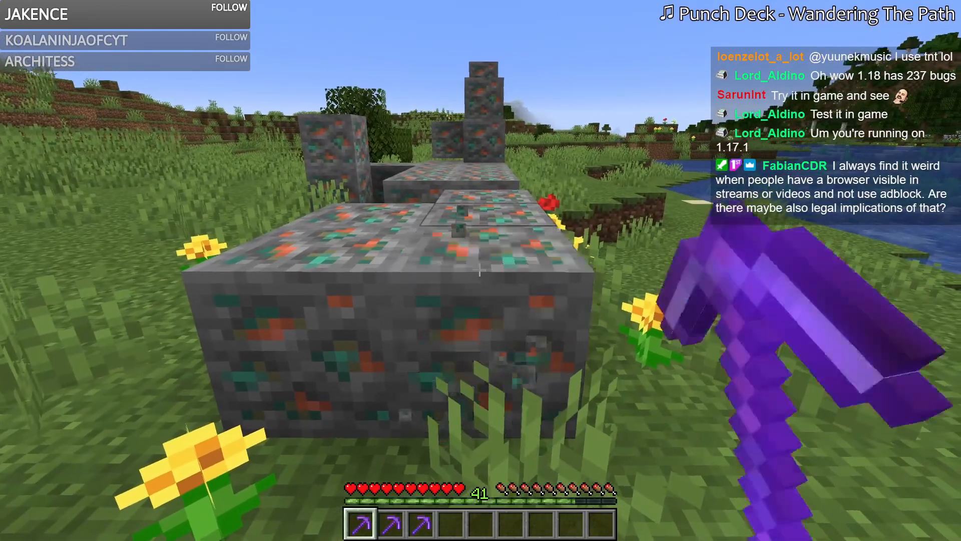
Step: Mine the nearest placed Copper Ore blocks with the Fortune I pickaxe and collect the raw copper
click(479, 270)
key(w)
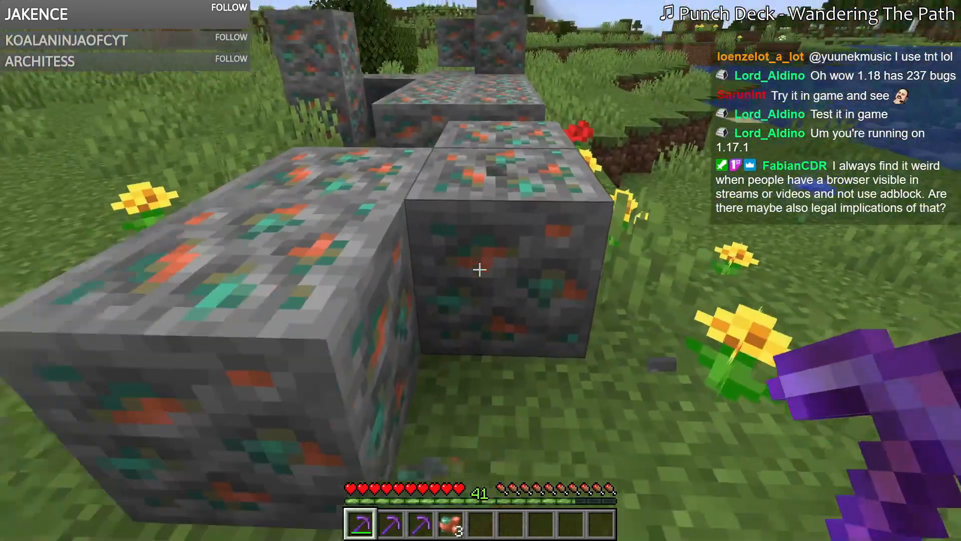
key(s)
key(a)
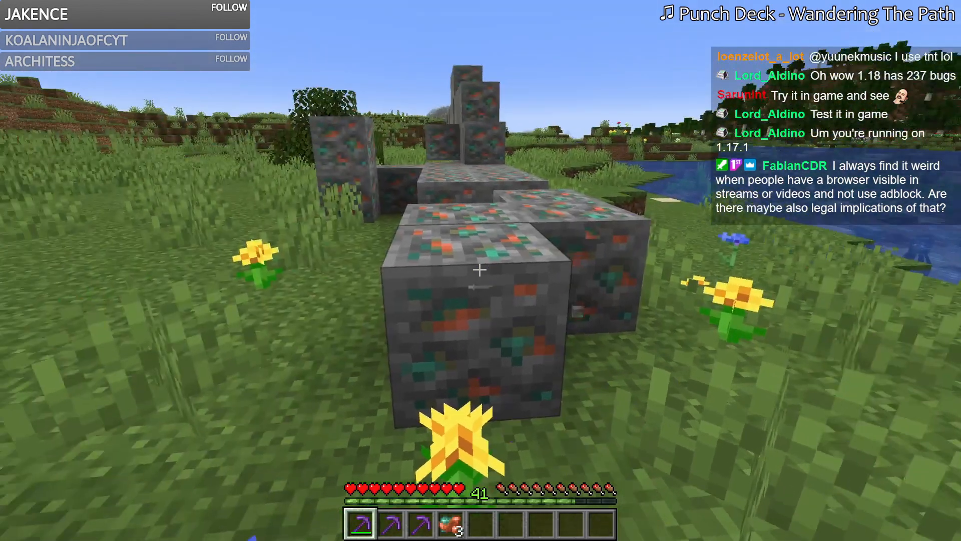
click(479, 270)
key(w)
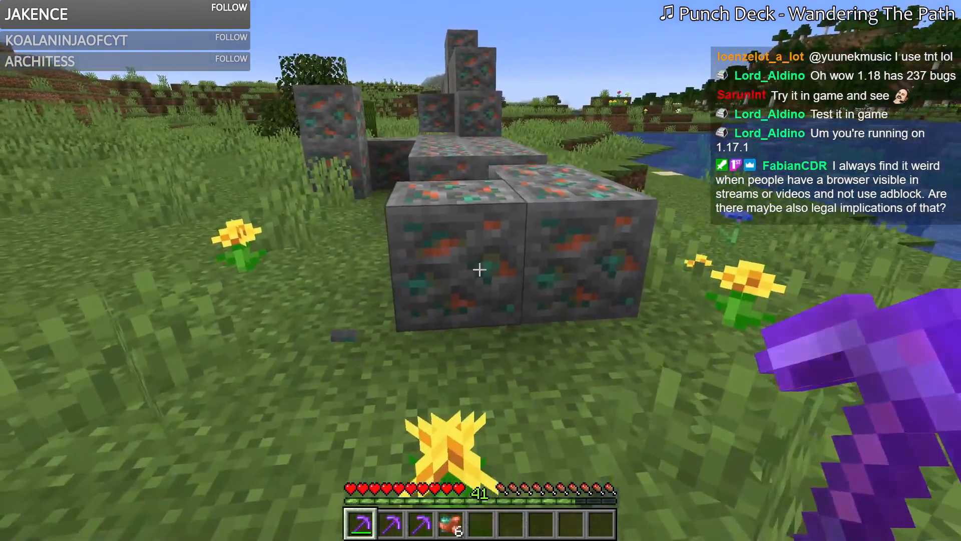
Step: Check the collected Raw Copper in the inventory and throw the whole stack away
key(e)
key(e)
key(e)
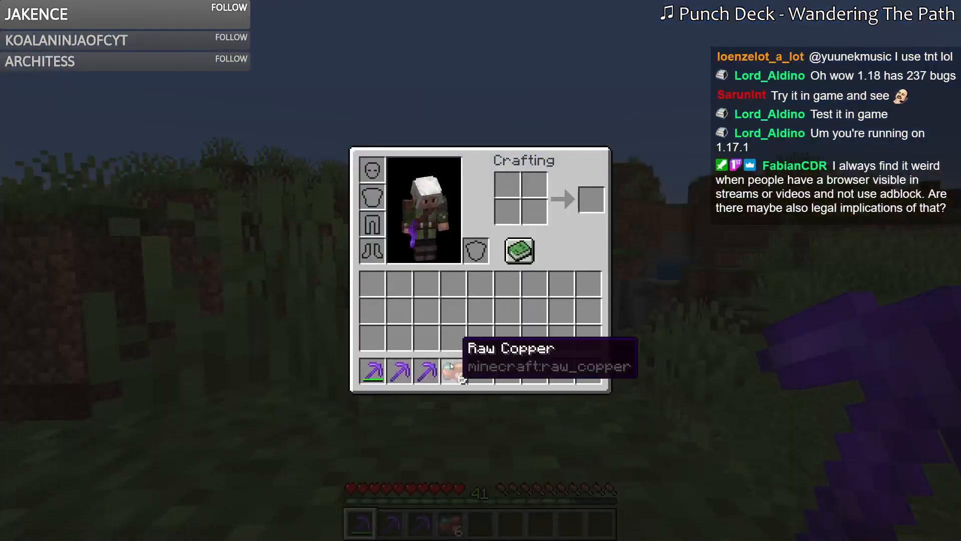
key(ctrl+q)
key(e)
Step: Mine the nearest block of the ore row and check the Raw Copper drop in the inventory
key(w)
click(480, 270)
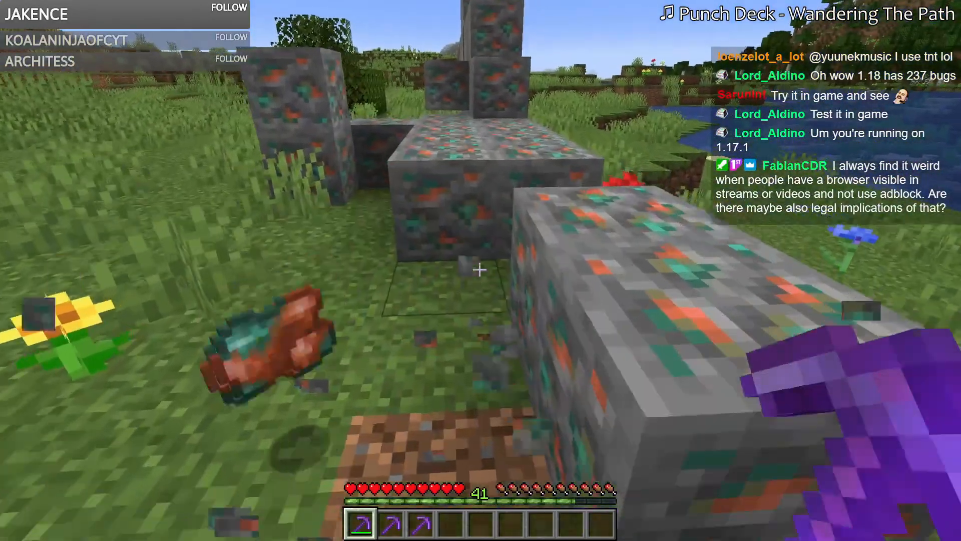
key(s)
key(e)
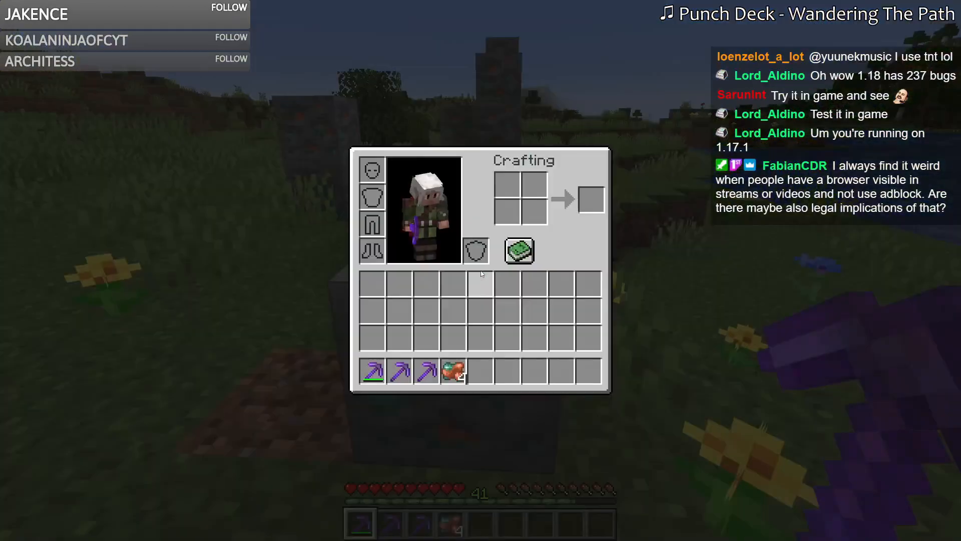
key(e)
Step: Mine another ore block beside the dirt patch, then throw away the whole stack of Raw Copper
click(479, 270)
key(w)
key(s)
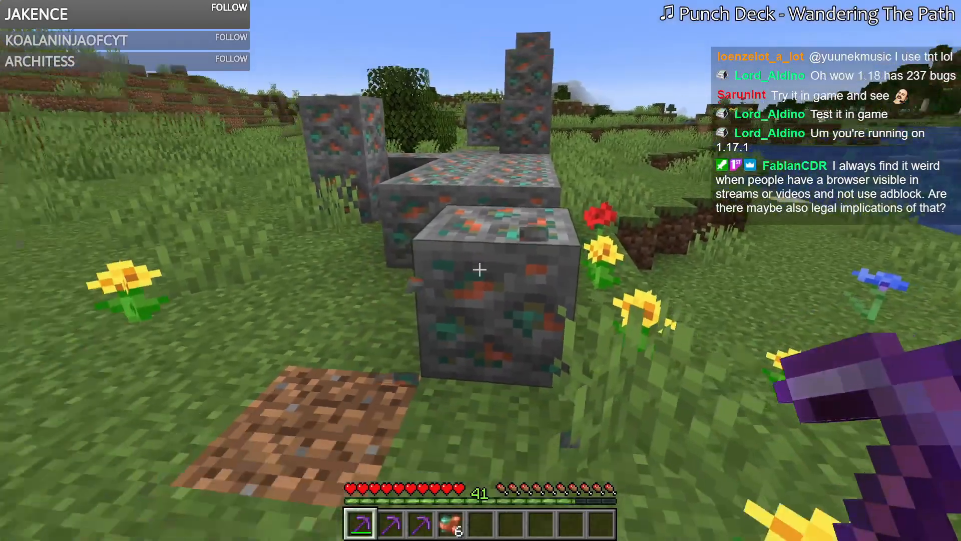
key(2)
key(4)
key(ctrl+q)
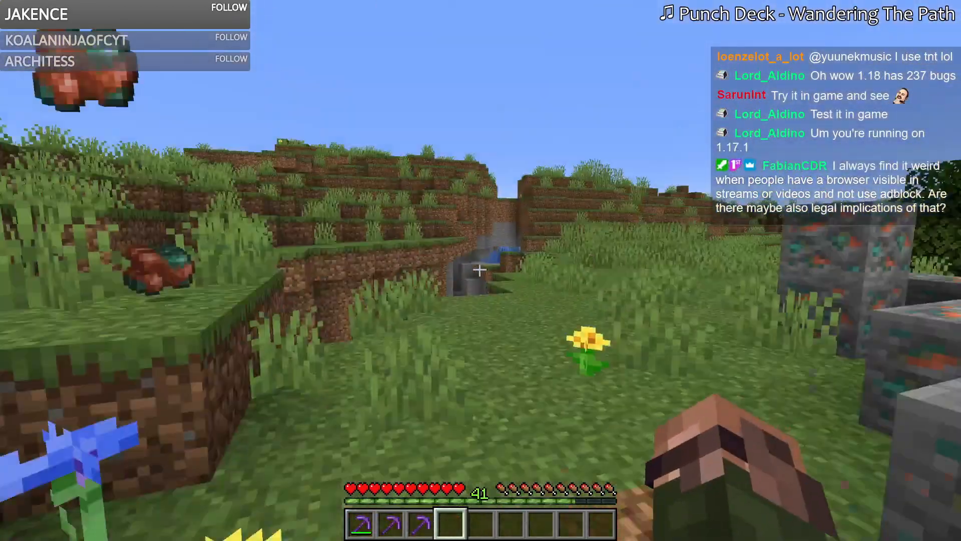
Step: Mine the single ore block in front of the two-wide row, discard its Raw Copper and re-equip the Fortune I pickaxe
key(1)
click(479, 270)
key(w)
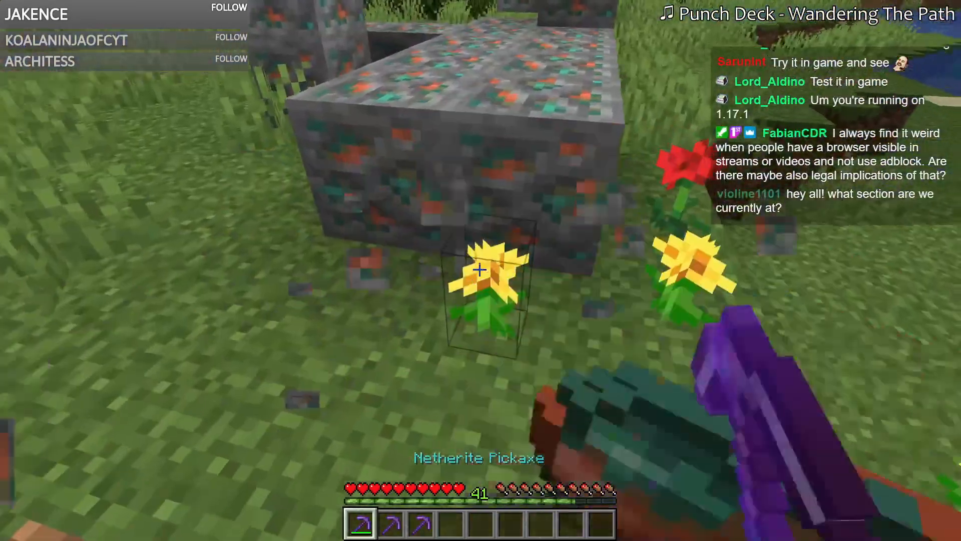
key(4)
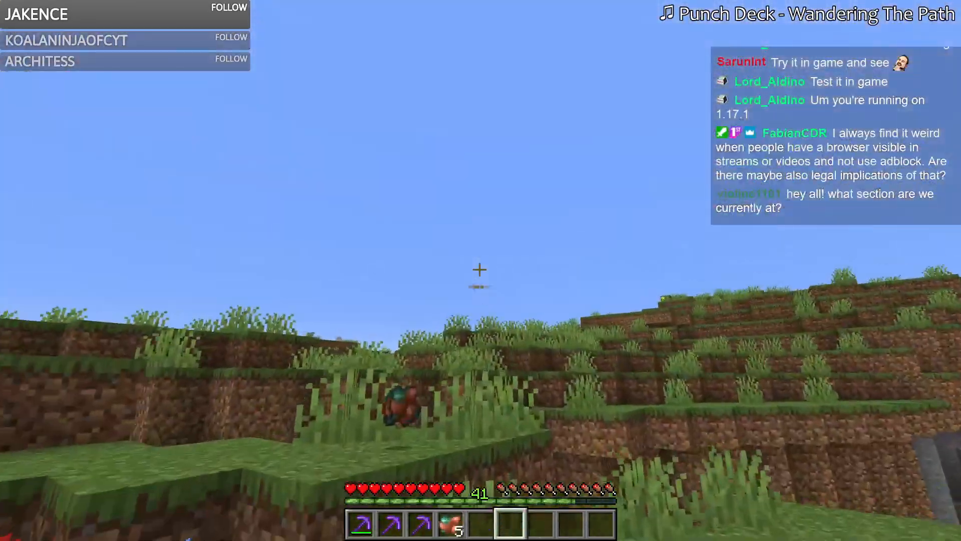
key(ctrl+q)
key(1)
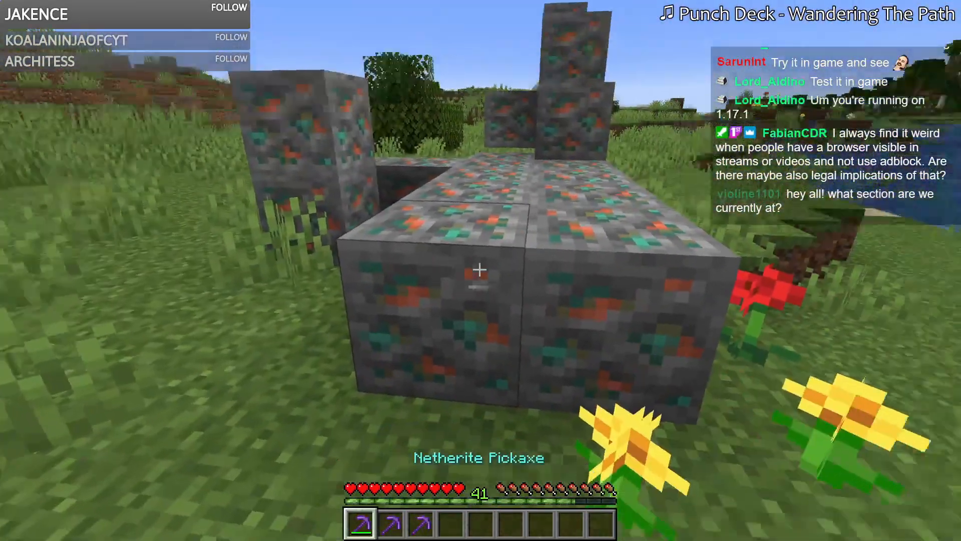
Step: Check the enchantment of the Netherite Pickaxe in the first hotbar slot
key(e)
mouse_move(364, 369)
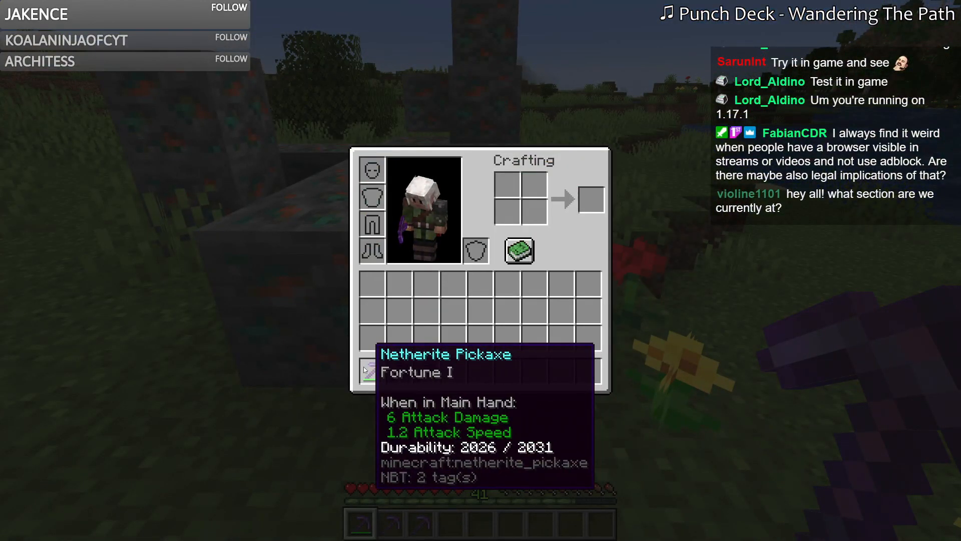
key(e)
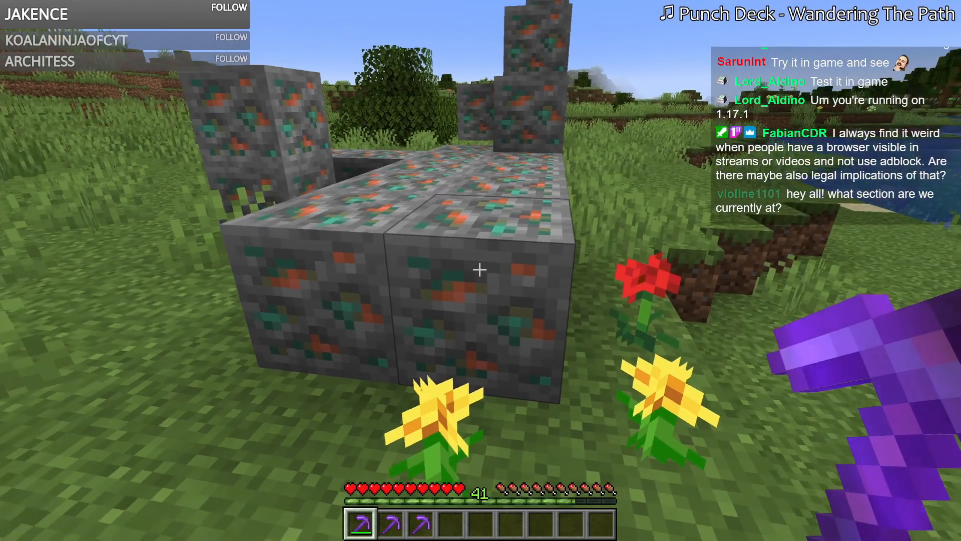
Step: Mine two front blocks of the two-wide ore row one at a time, discarding the Raw Copper after each
drag(479, 270, 479, 270)
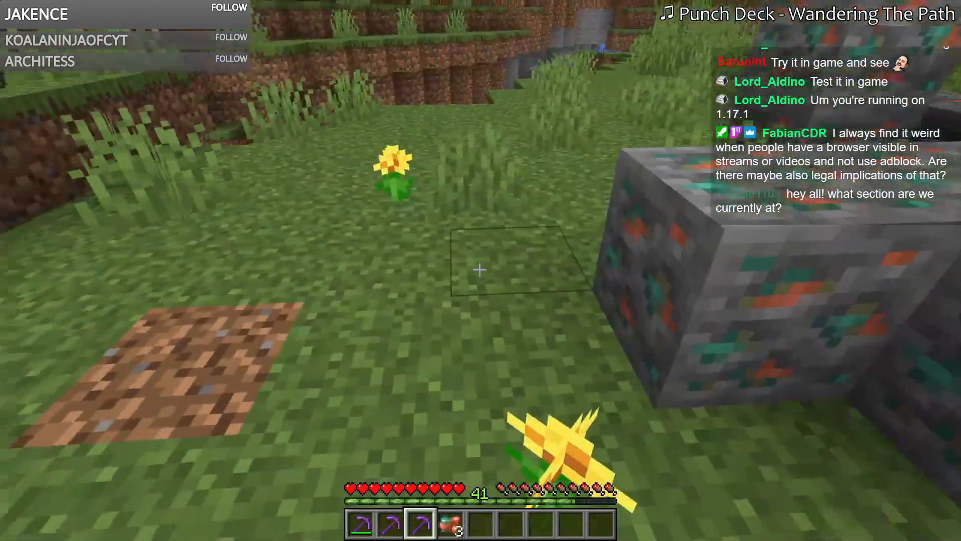
key(4)
key(ctrl+q)
key(1)
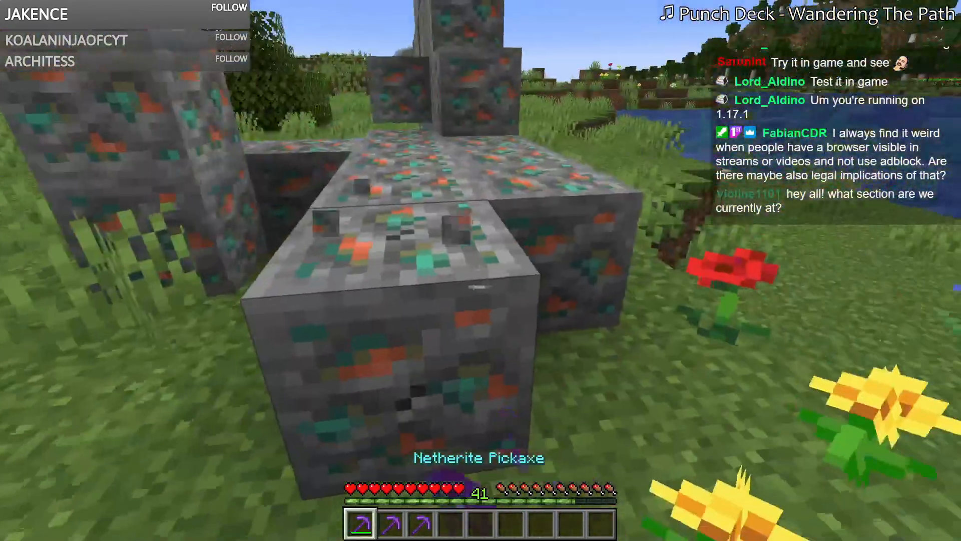
drag(479, 269, 479, 270)
key(4)
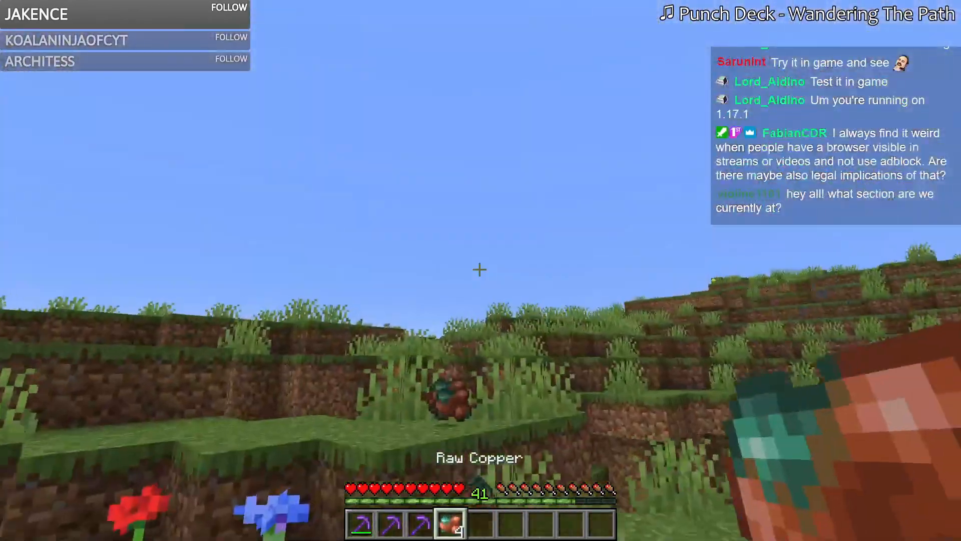
key(ctrl+q)
key(1)
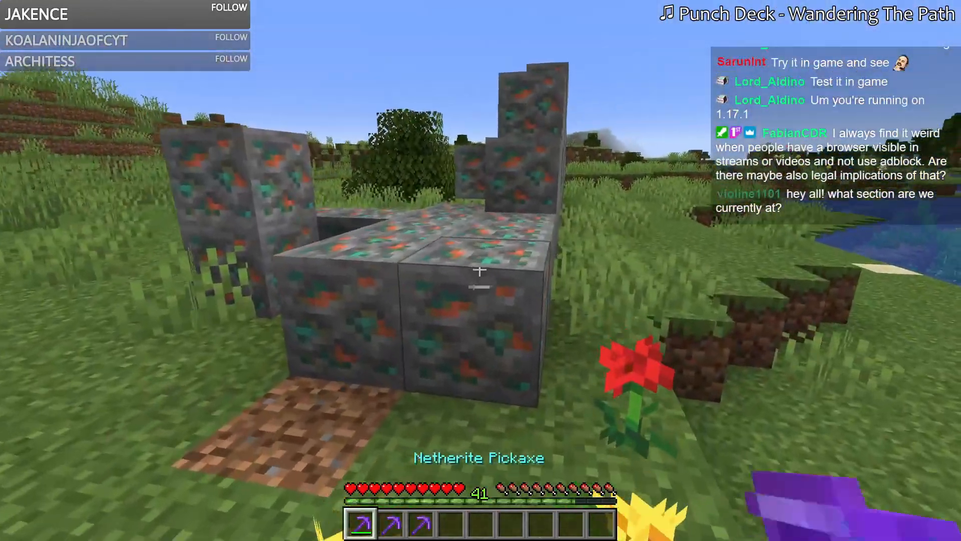
Step: Mine more blocks of the two-wide row with Fortune I, discard the Raw Copper and take the pickaxe in hand again
drag(479, 270, 479, 269)
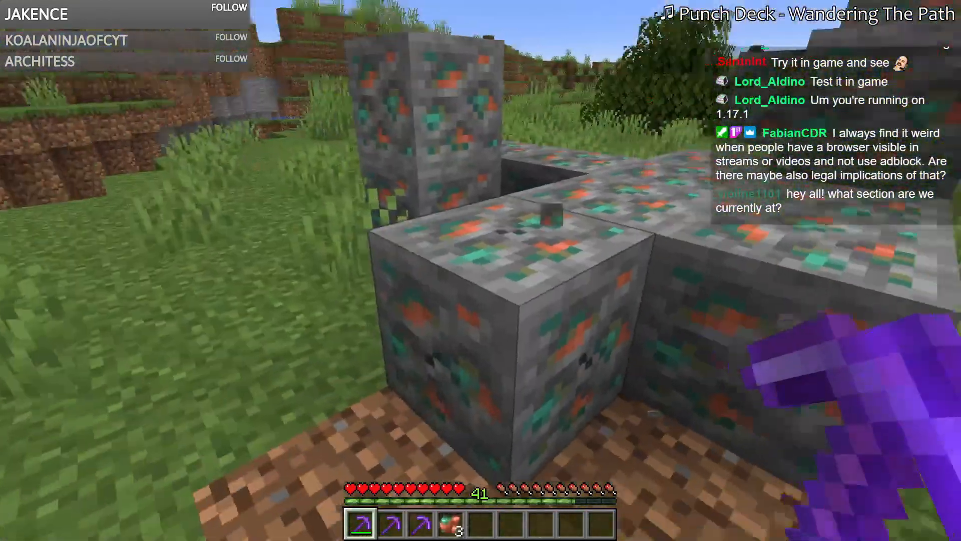
click(479, 269)
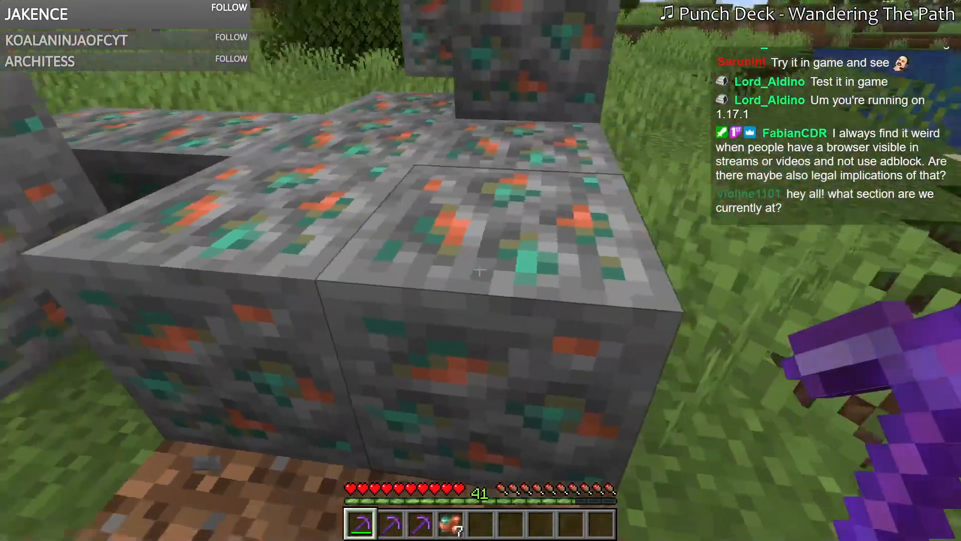
drag(479, 269, 479, 269)
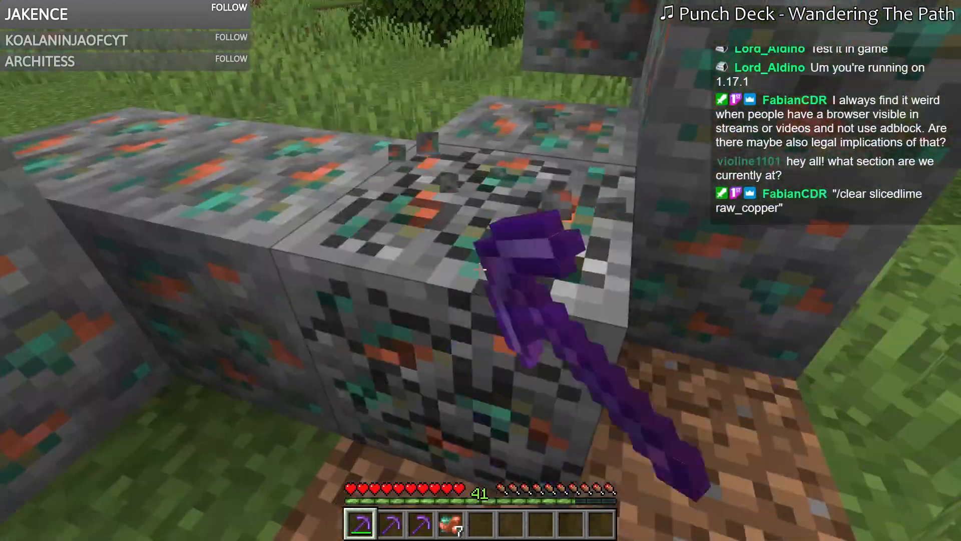
key(4)
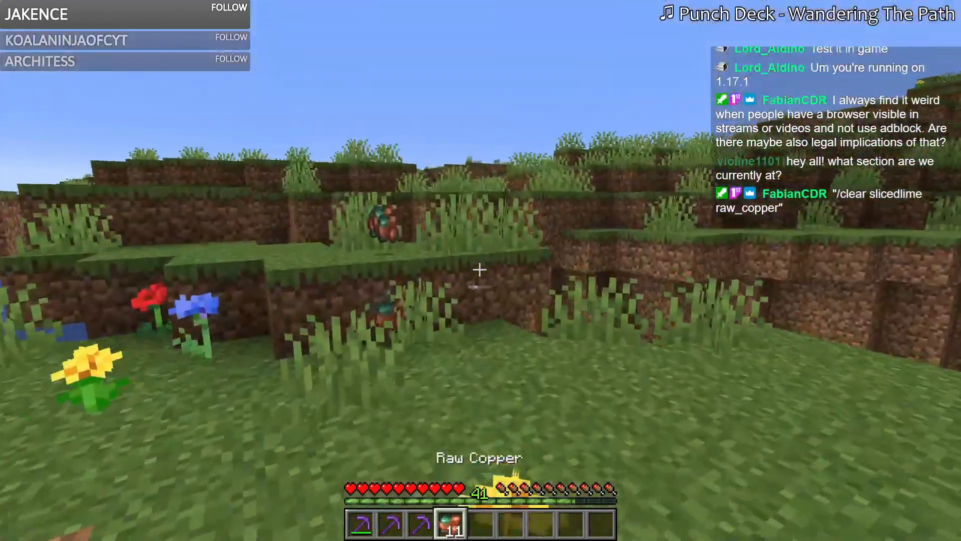
key(ctrl+q)
key(2)
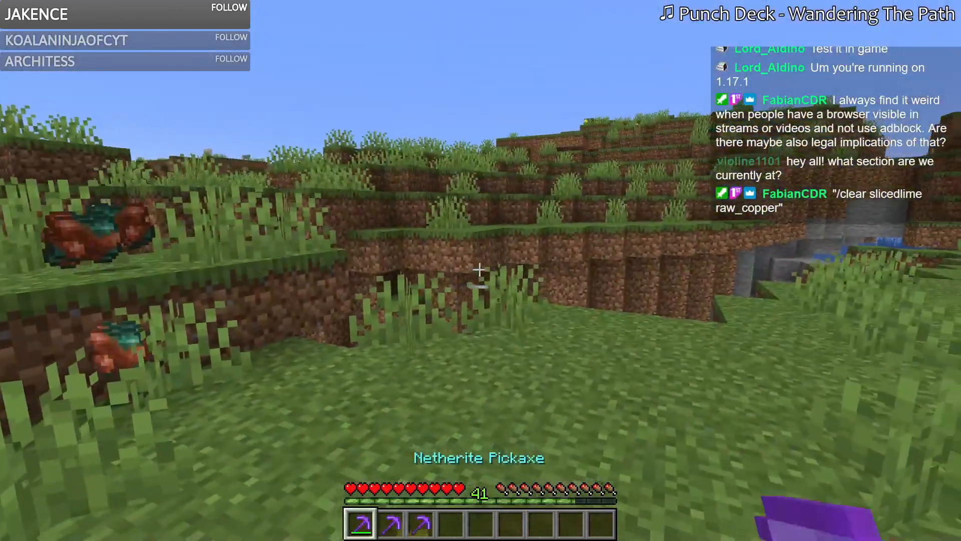
Step: Mine the two-block ore stack and adjoining blocks with Fortune I, discard all collected Raw Copper and re-equip the pickaxe
key(w)
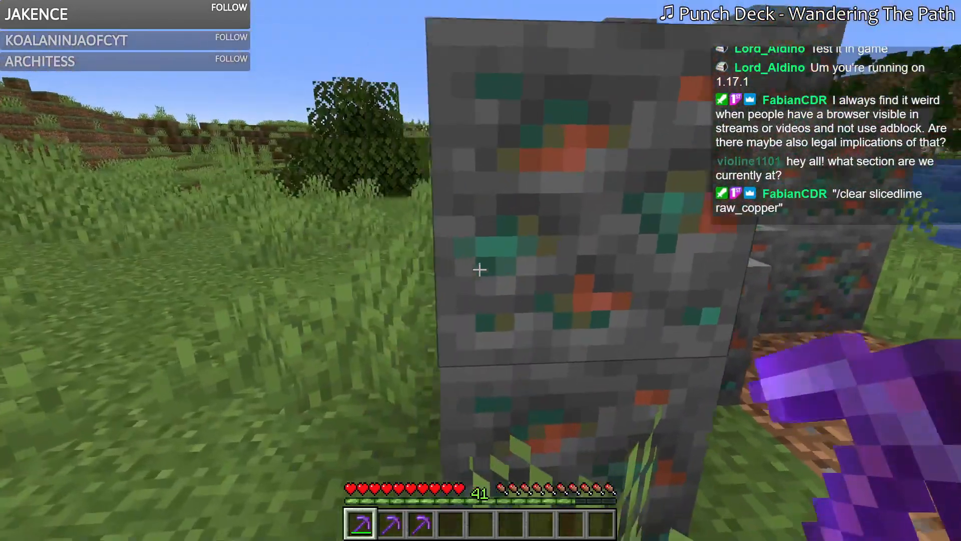
key(w)
key(w)
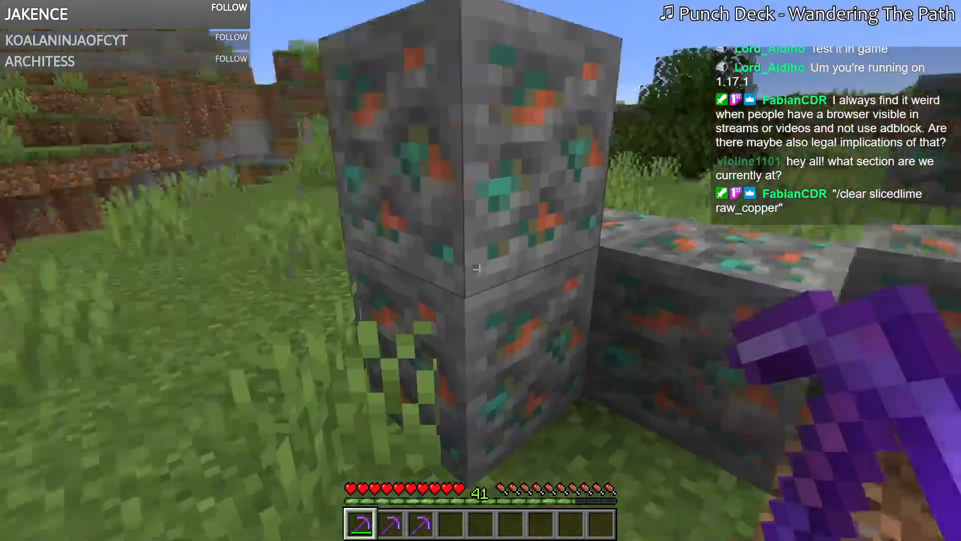
click(480, 269)
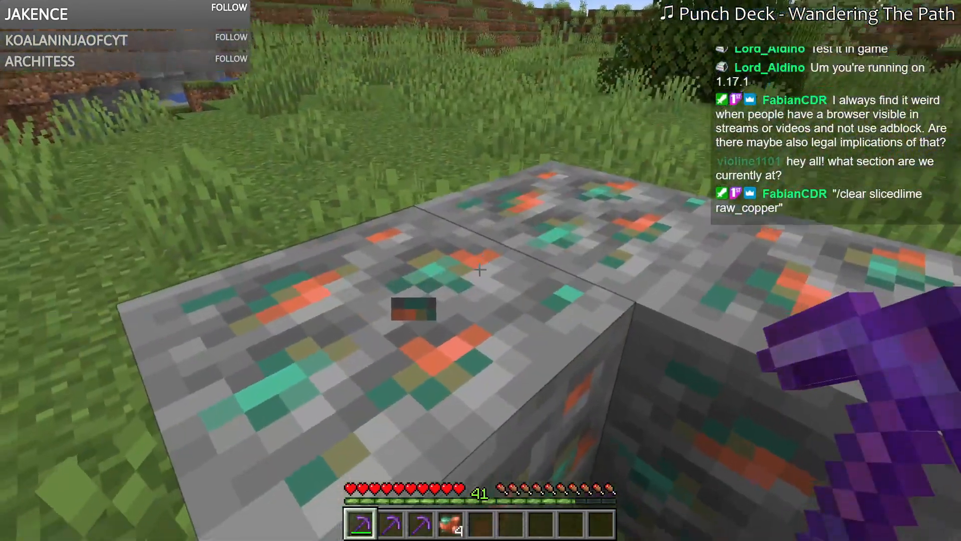
click(479, 269)
click(480, 270)
click(480, 269)
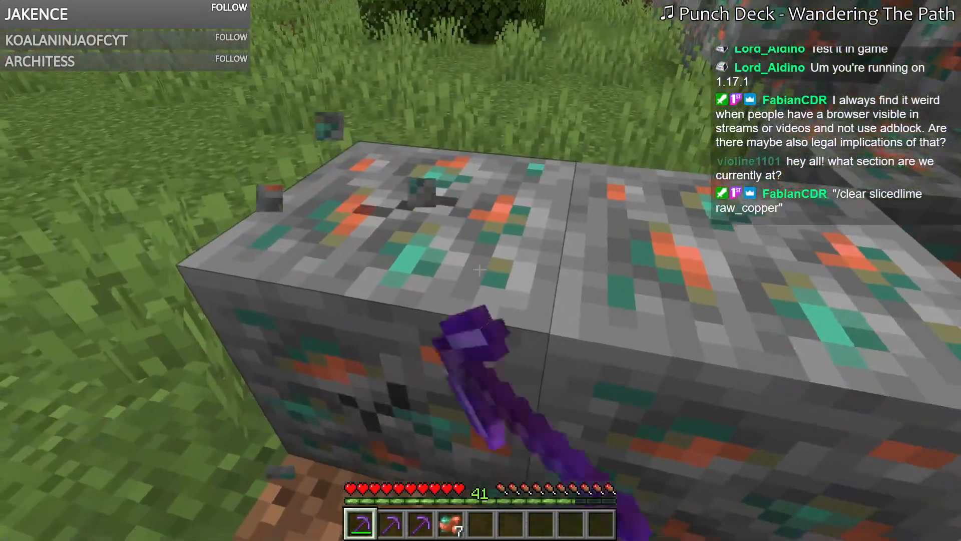
click(480, 270)
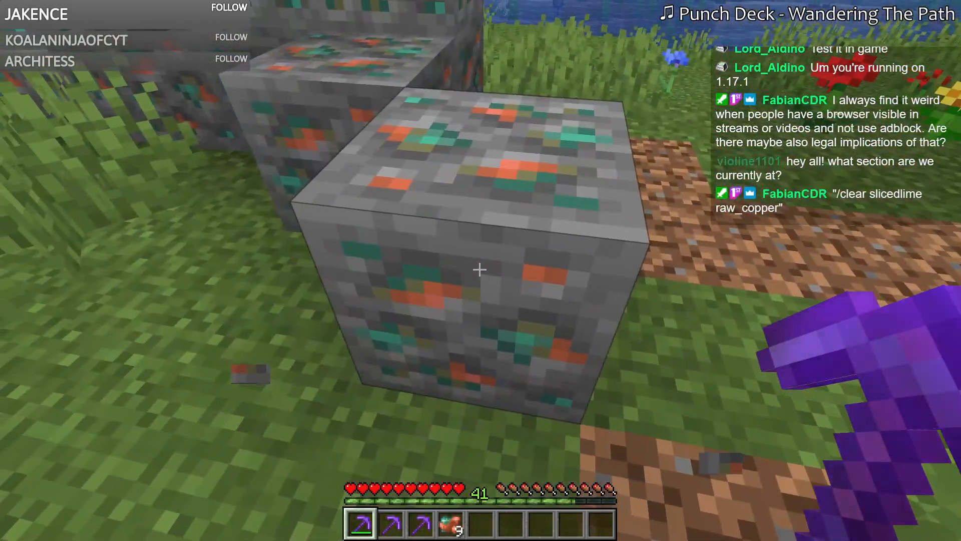
click(479, 269)
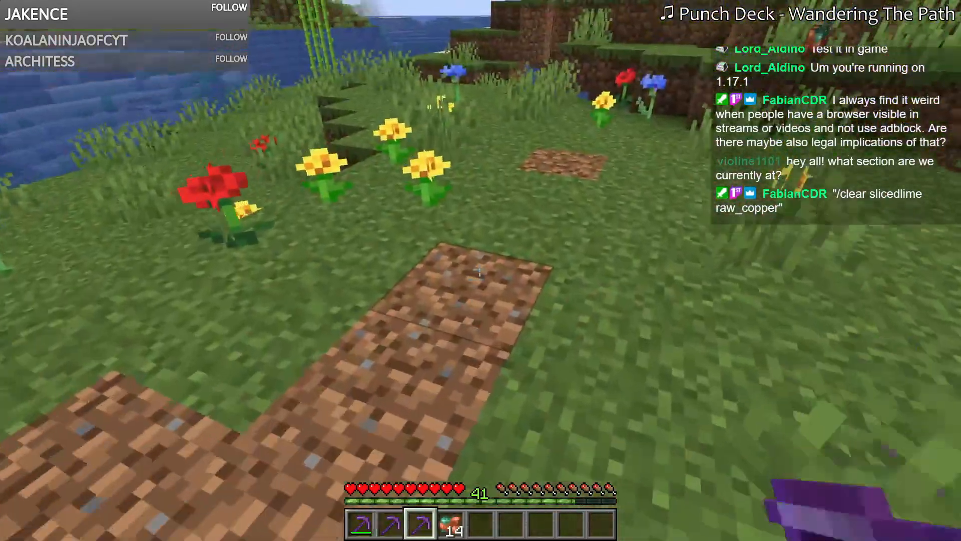
key(4)
key(ctrl+q)
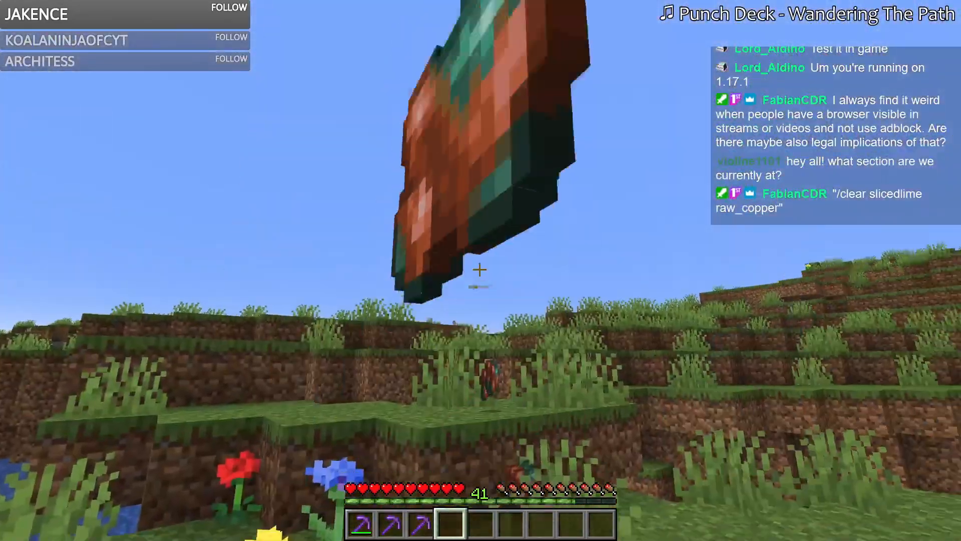
key(1)
Step: Mine the ore block beside the tall pillar, discard its Raw Copper and re-equip the Fortune I pickaxe
click(480, 269)
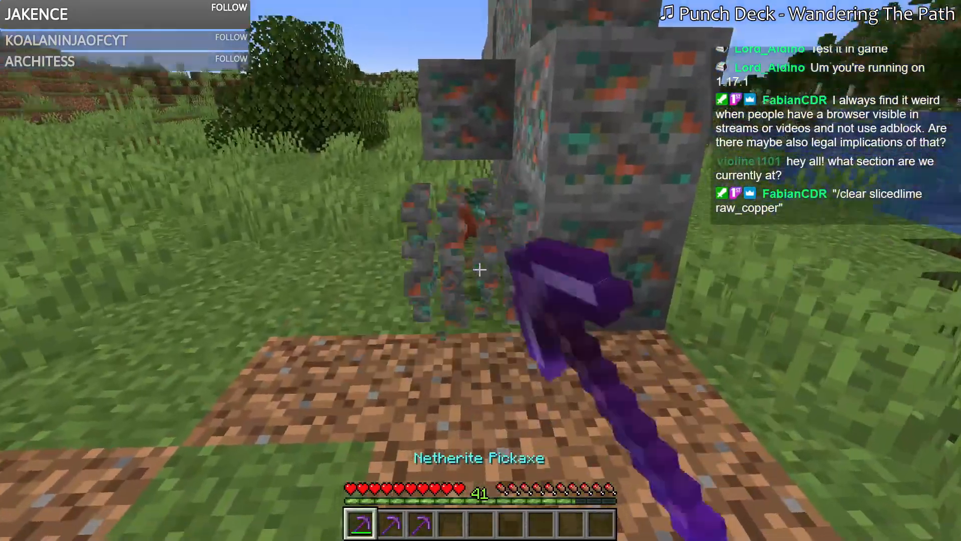
key(4)
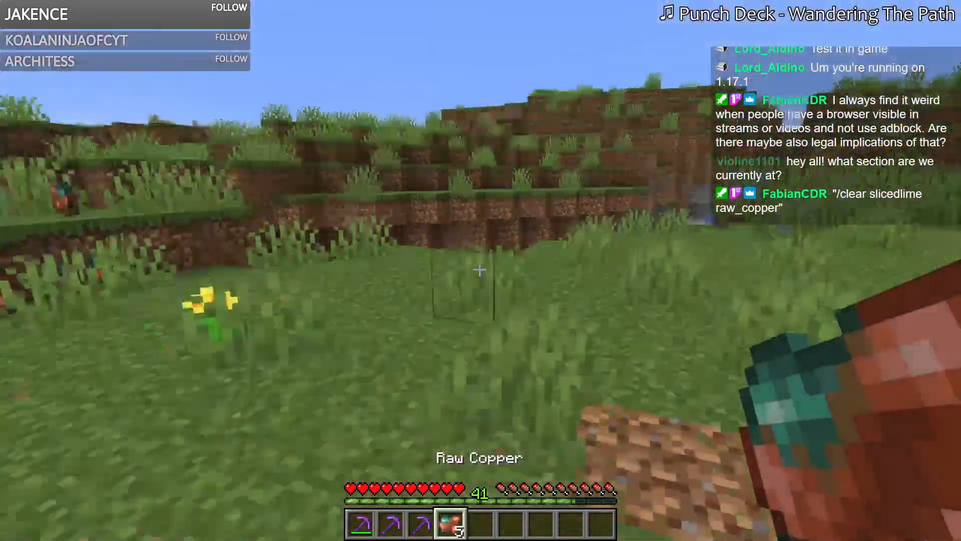
key(ctrl+q)
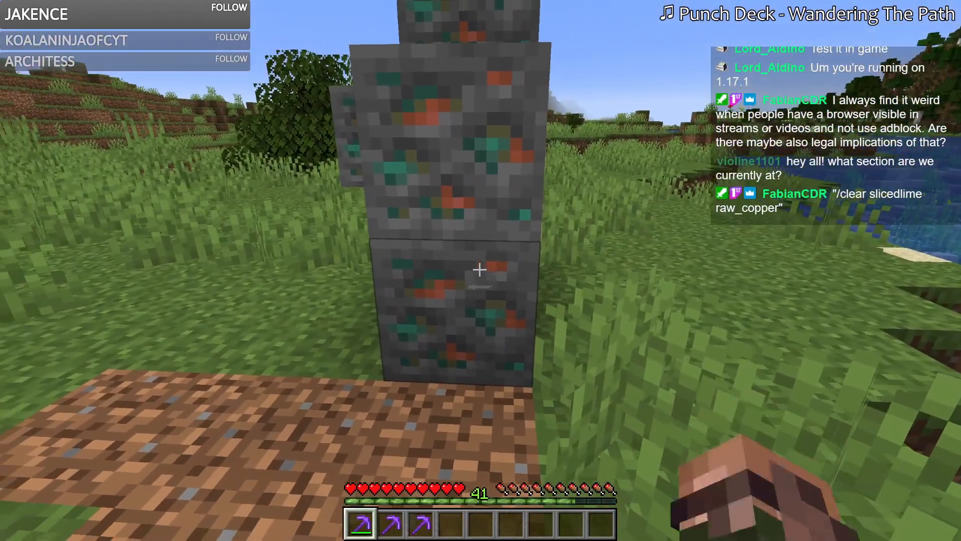
key(1)
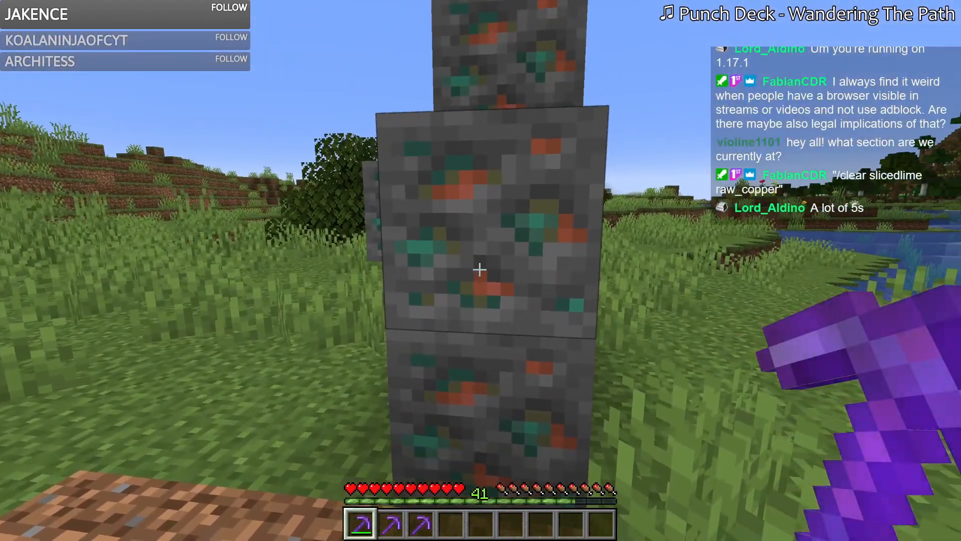
Step: Give the player an unenchanted netherite_pickaxe by chat command and take it in hand
key(e)
key(e)
key(t)
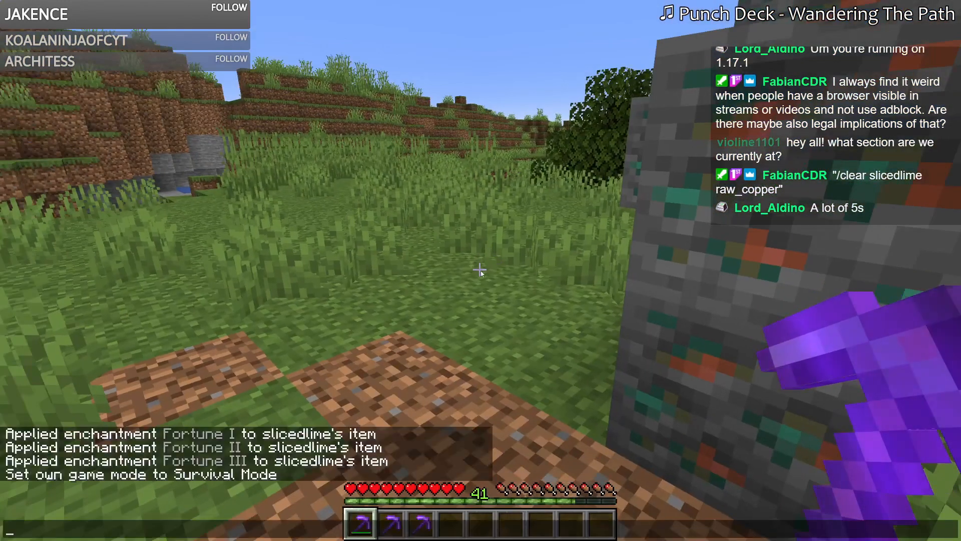
text(/give slicedlime)
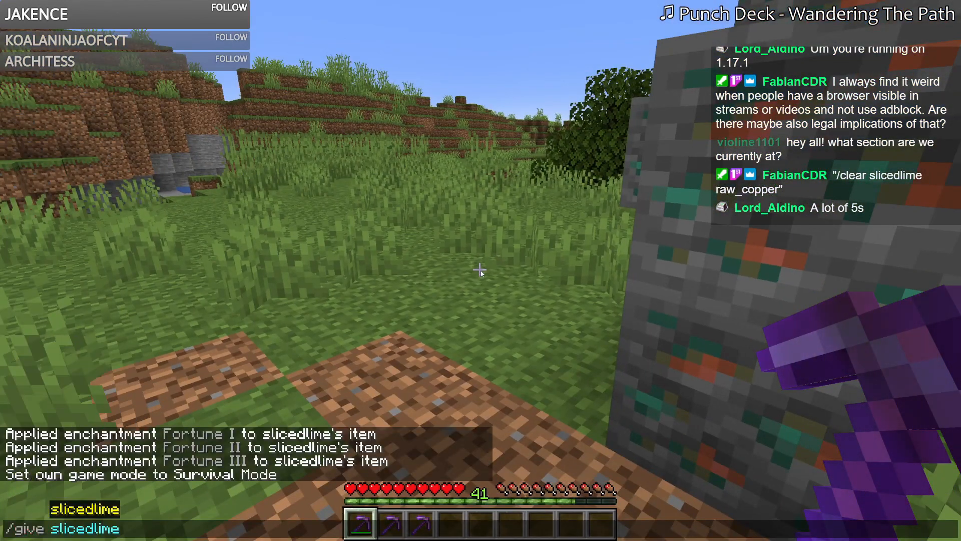
text( netherite_pi)
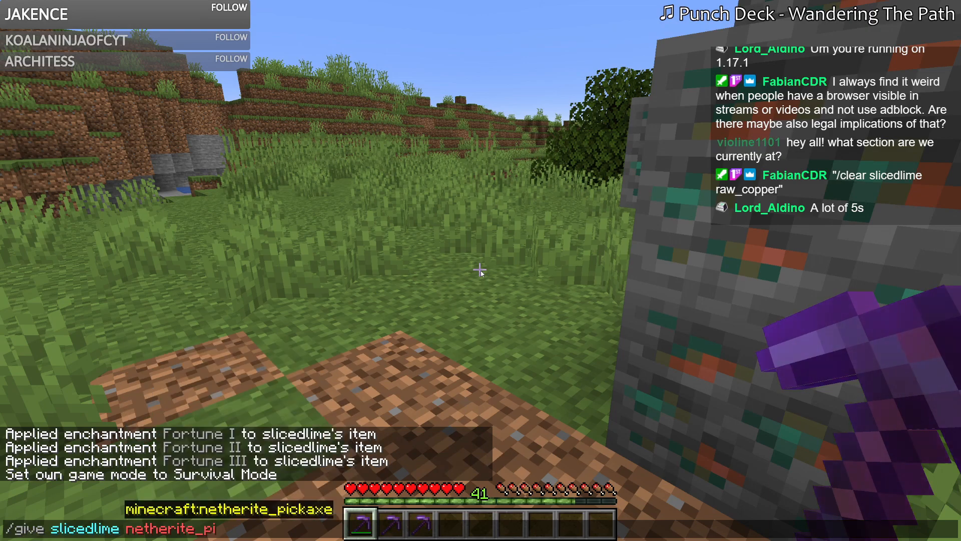
text(4)
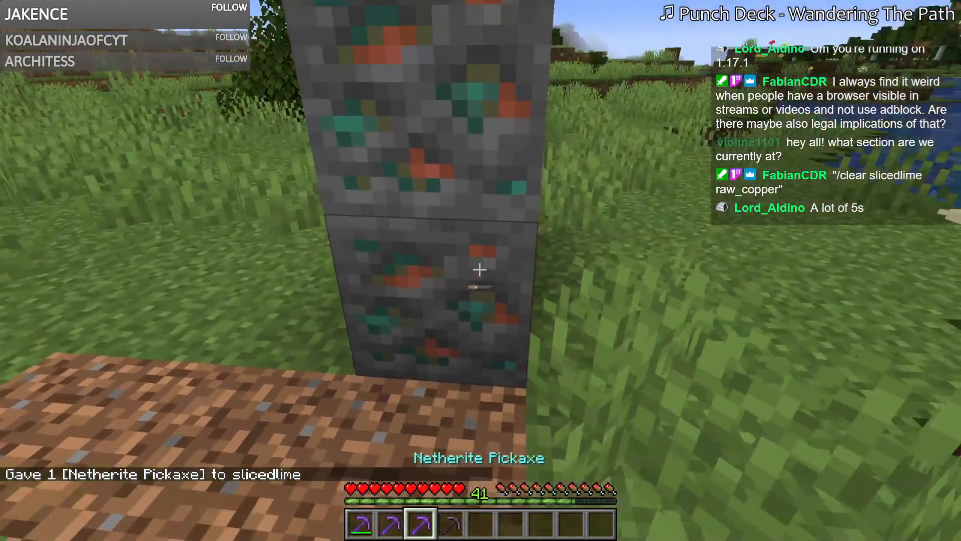
Step: Mine the first copper ore blocks of the stack with the unenchanted pickaxe, checking the collected Raw Copper in between
text(d)
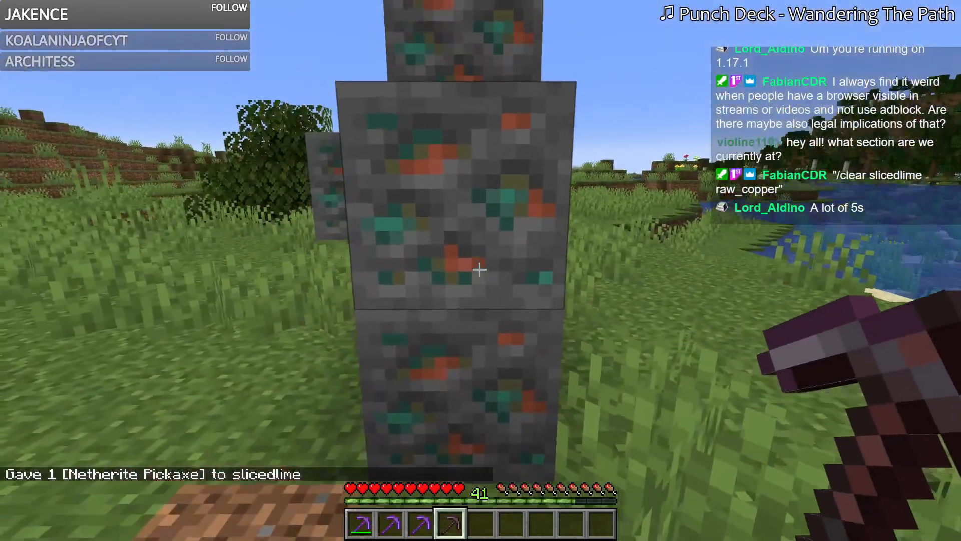
click(479, 269)
key(5)
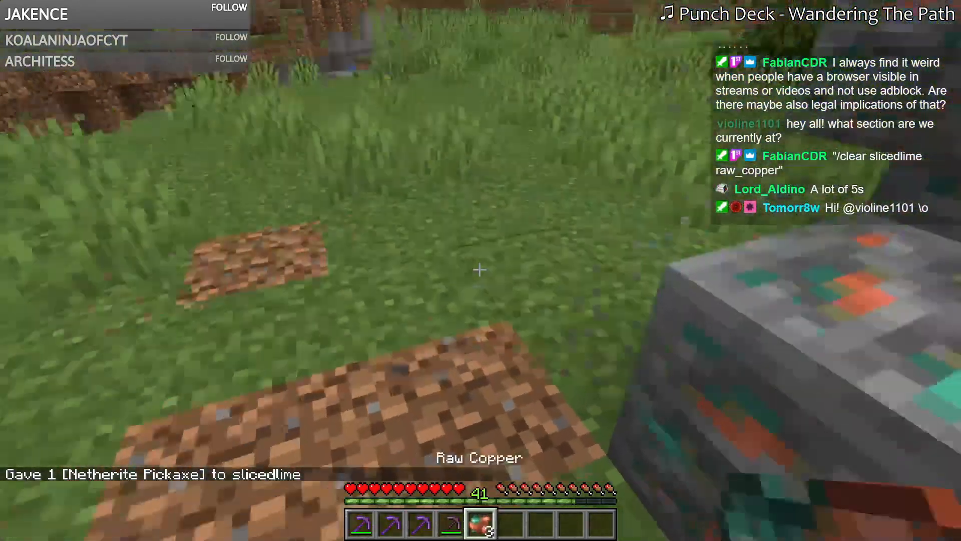
key(4)
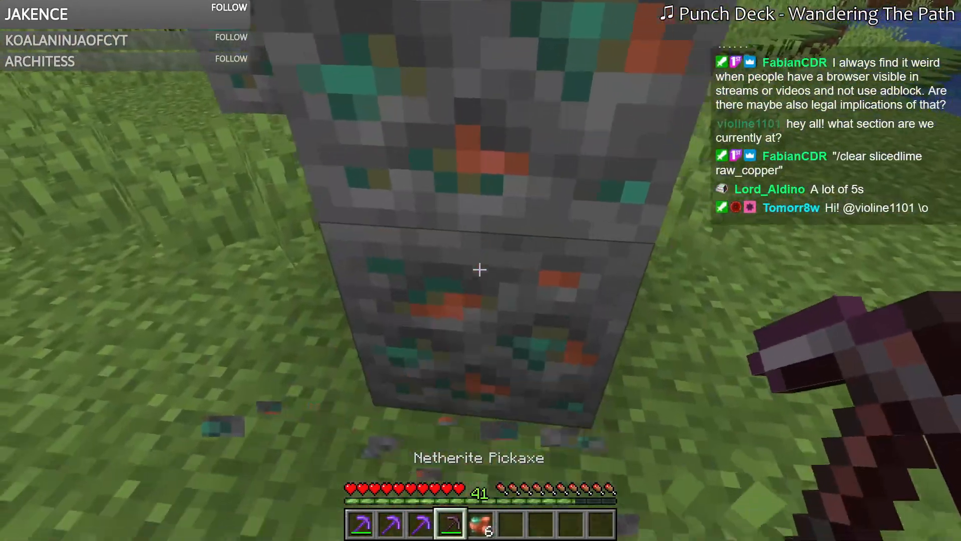
key(w)
click(480, 269)
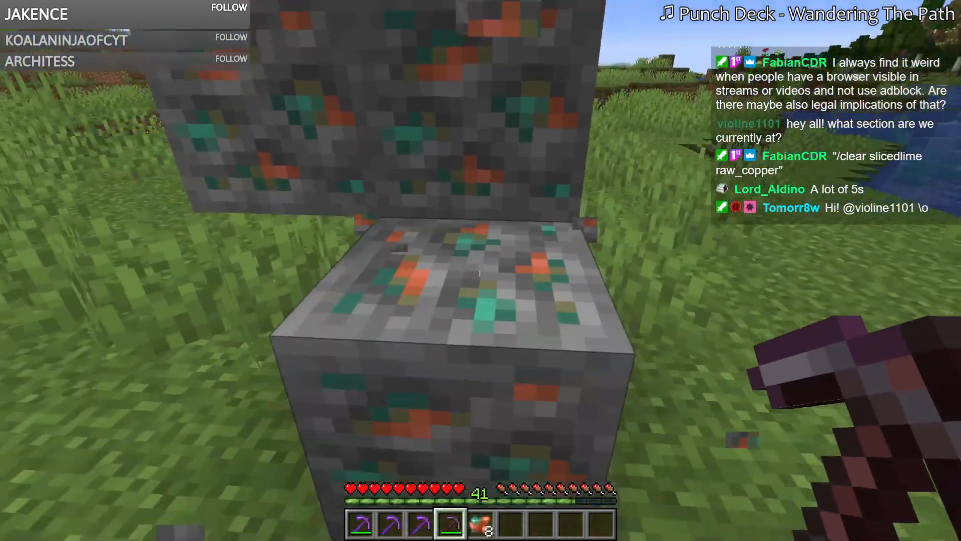
click(479, 269)
click(480, 269)
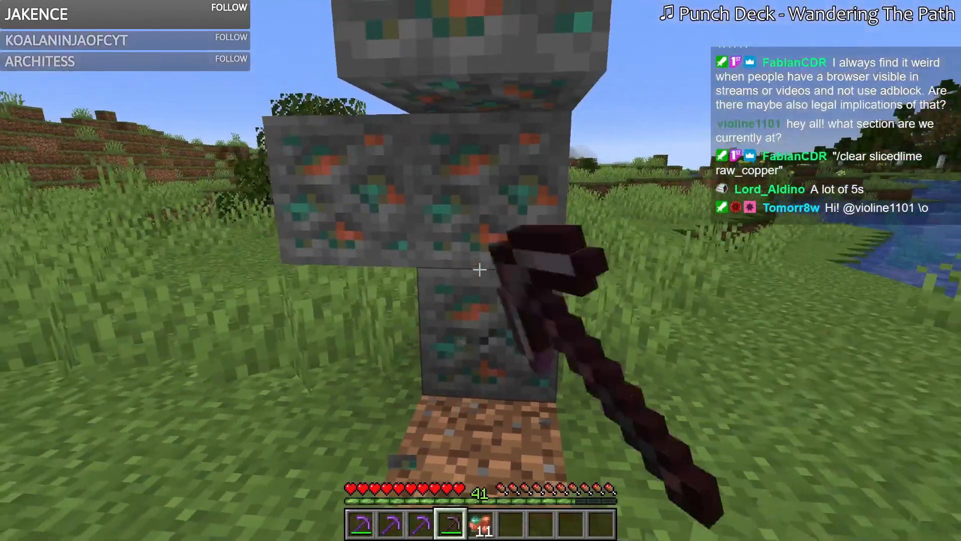
Step: Finish mining with the unenchanted pickaxe, throw away the whole Raw Copper stack and re-equip the pickaxe
key(w)
key(s)
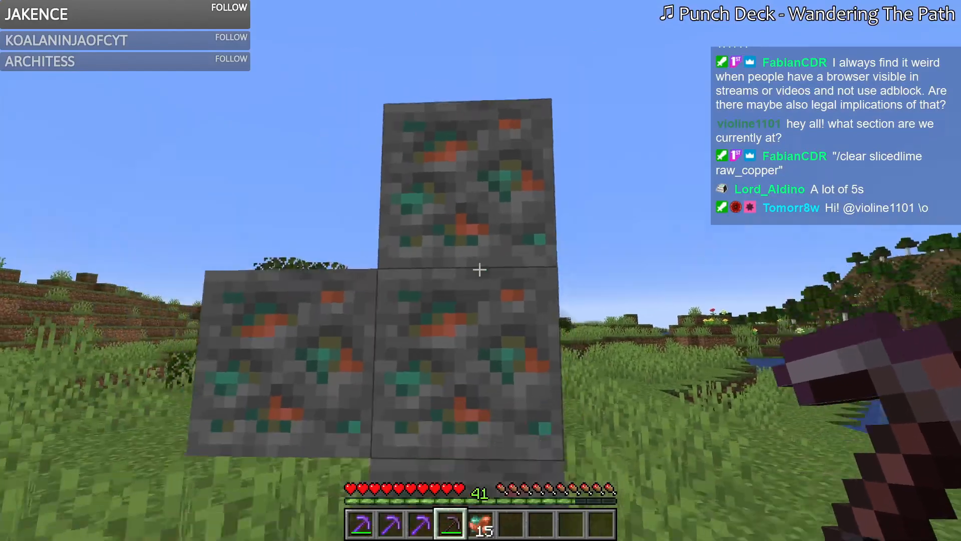
scroll(479, 269, down, 1)
key(w)
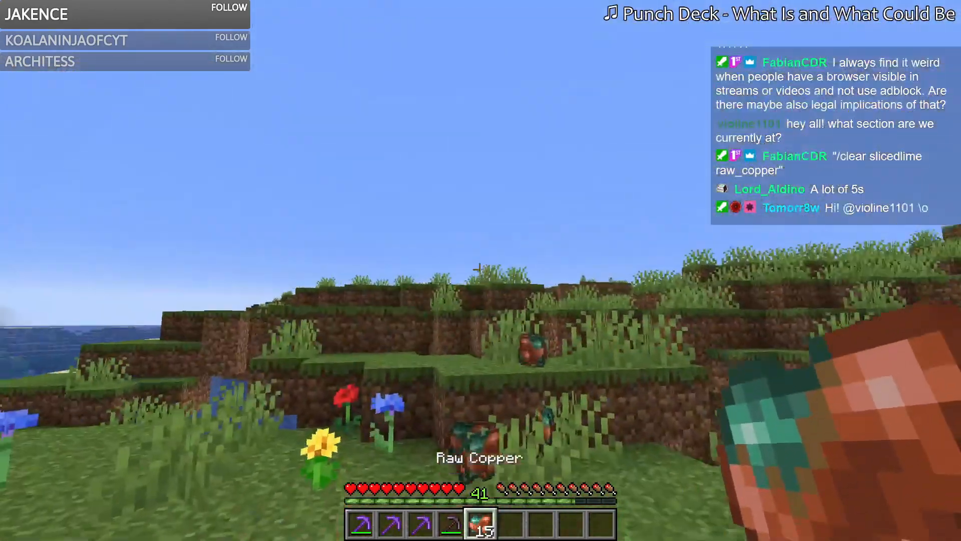
key(ctrl+q)
scroll(480, 269, up, 1)
key(w)
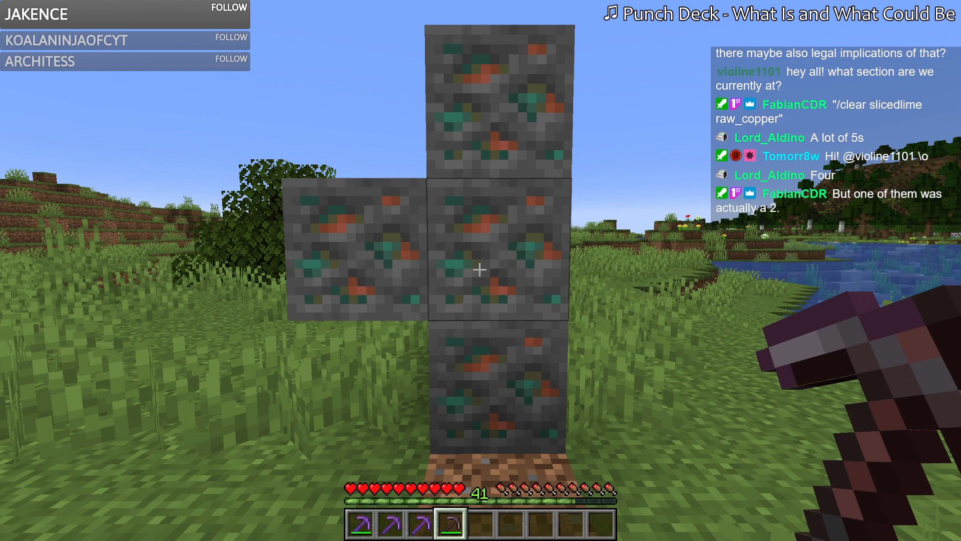
Step: Check the count range in copper_ore.json in Notepad++, return to Minecraft and start mining the pillar's middle ore block
key(alt+Tab)
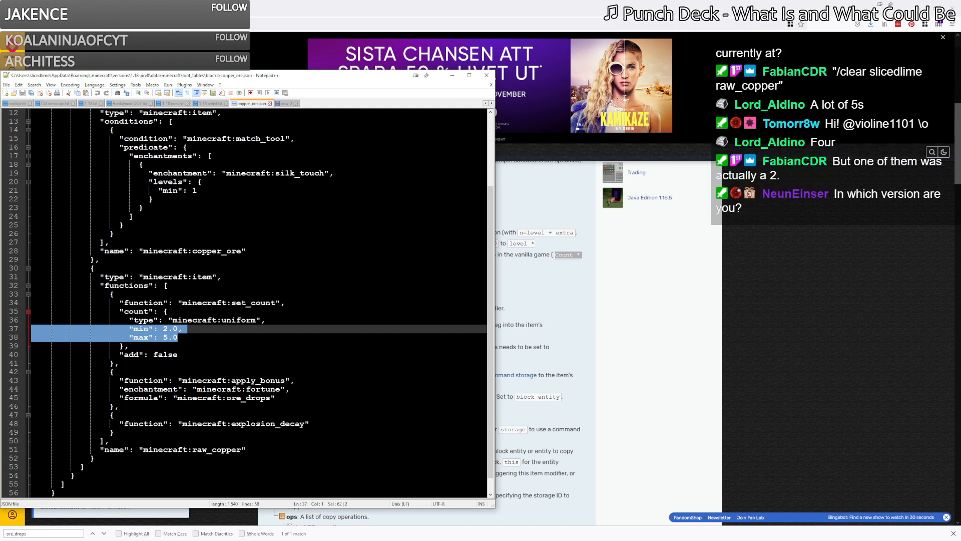
key(alt+Tab)
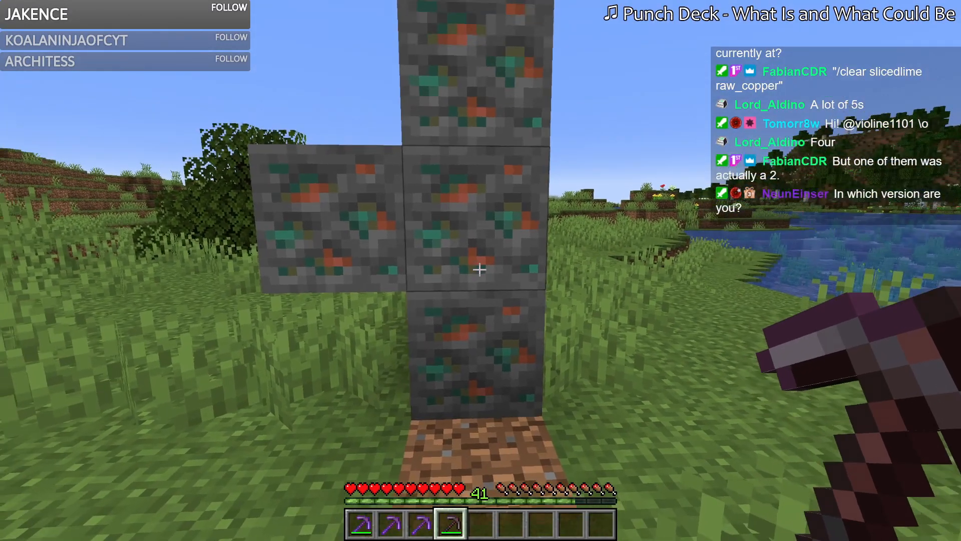
key(w)
key(s)
key(w)
click(479, 270)
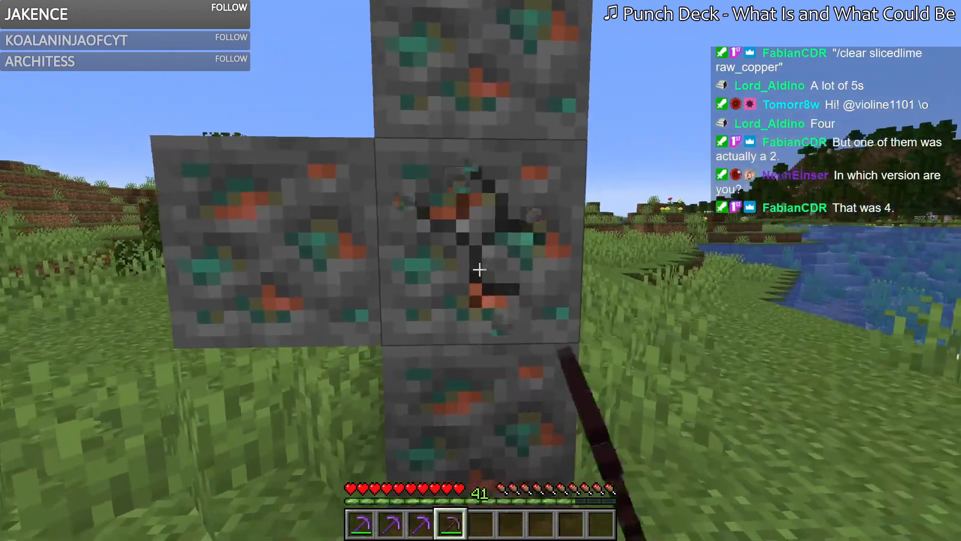
Step: Mine more blocks along the ore row with the unenchanted pickaxe and collect their Raw Copper
key(w)
key(s)
key(w)
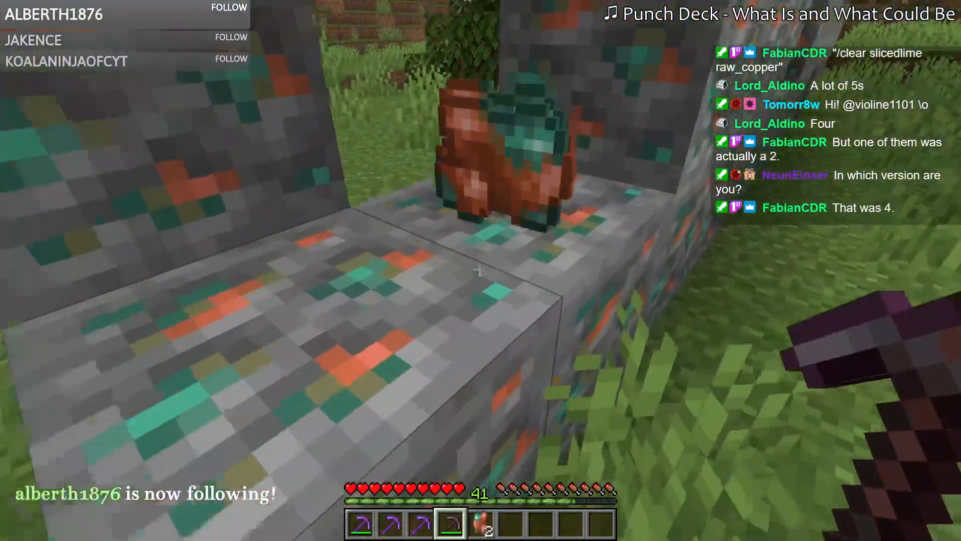
key(s)
click(479, 269)
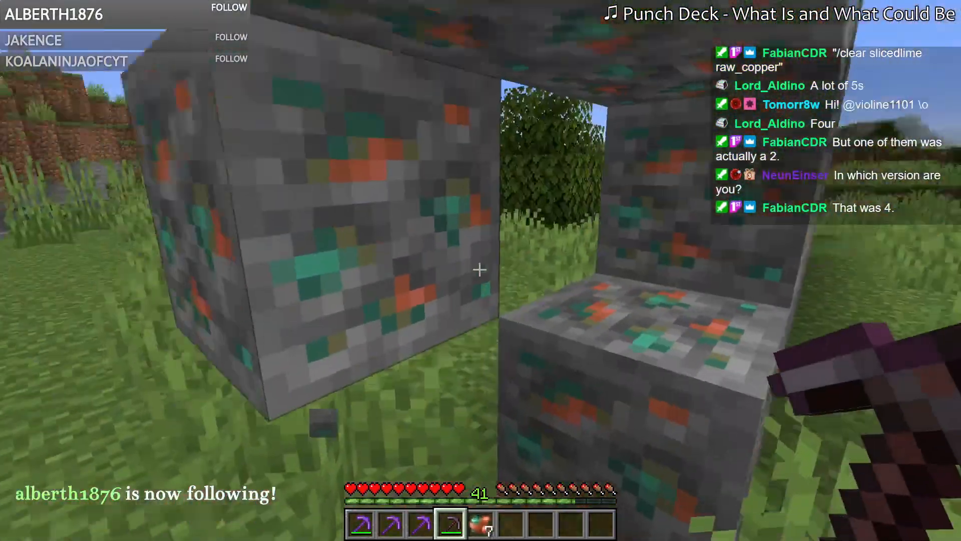
click(479, 269)
key(w)
click(479, 269)
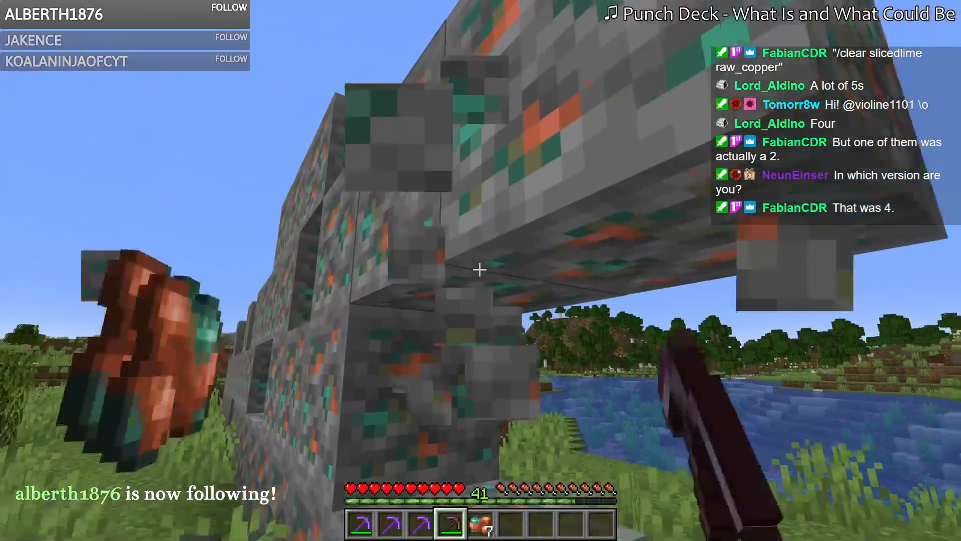
Step: Mine the overhanging ore block, discard all collected Raw Copper and switch back to a pickaxe
key(w)
key(w)
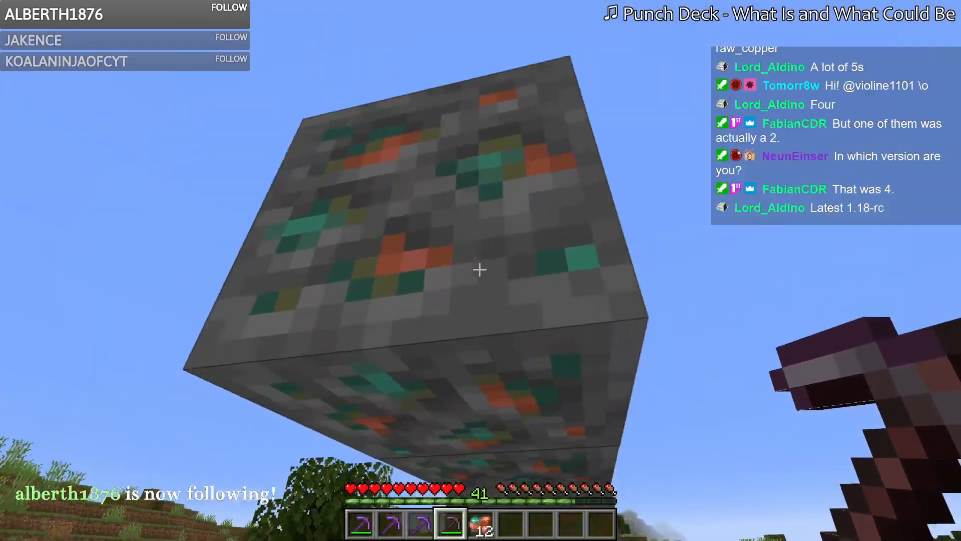
click(479, 269)
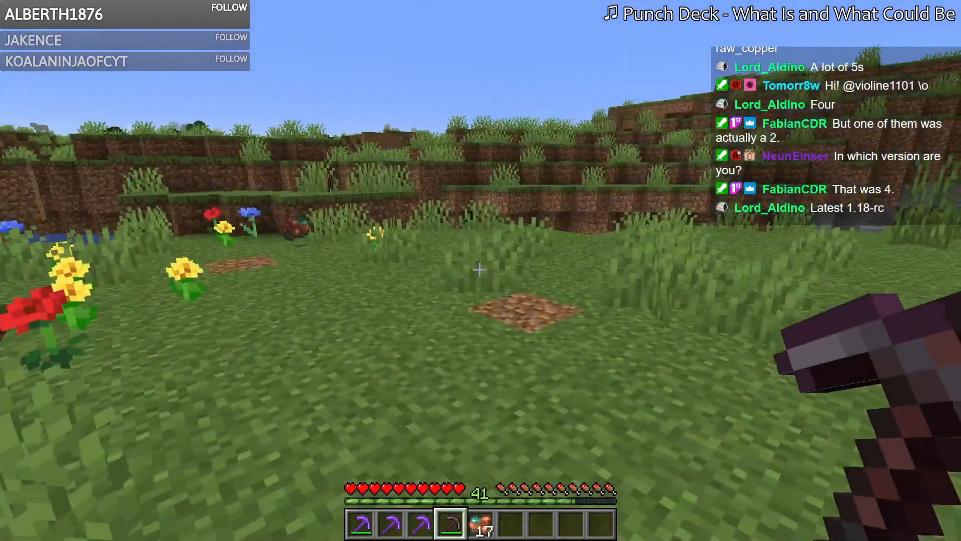
key(w)
scroll(480, 270, down, 1)
key(ctrl+q)
scroll(479, 269, up, 1)
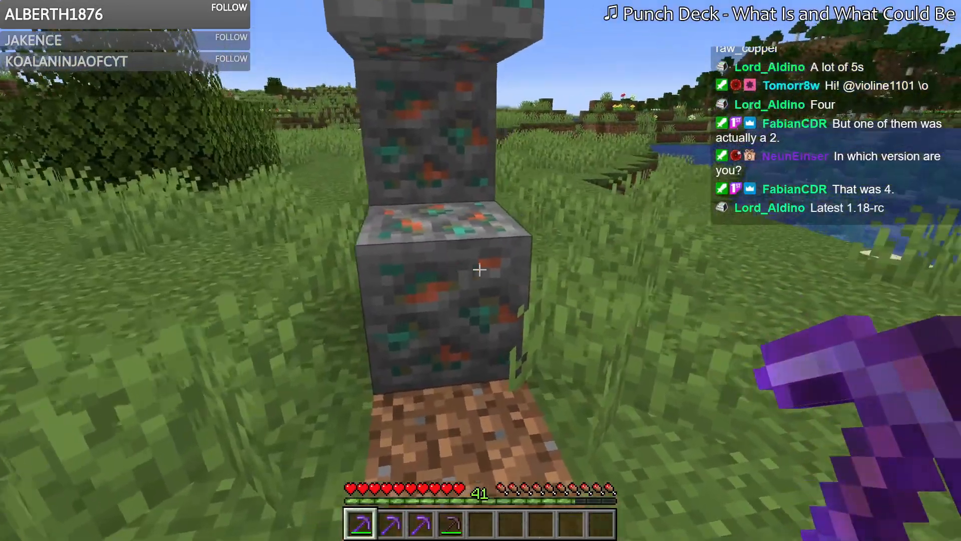
Step: Store the unenchanted and Fortune I pickaxes in the main inventory and equip the Fortune II pickaxe
key(e)
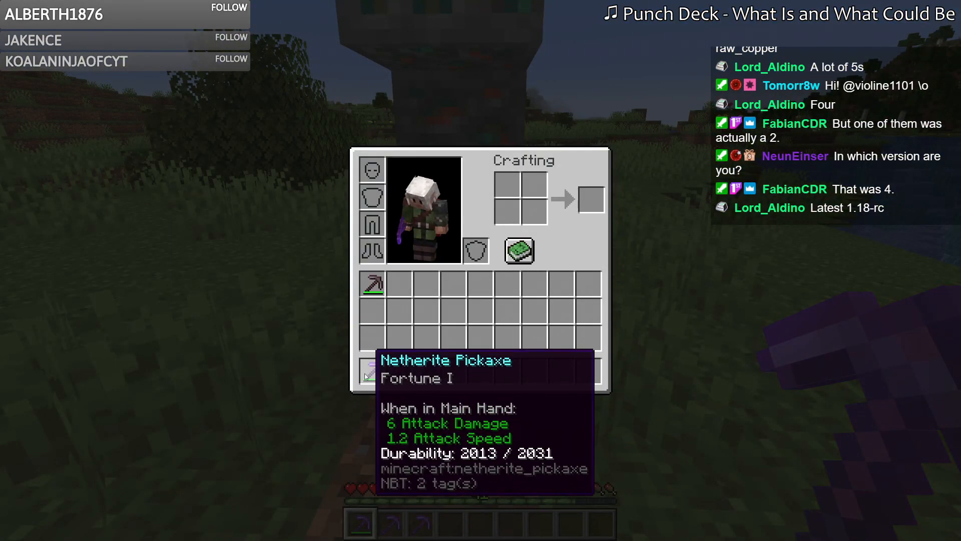
key(e)
key(2)
key(e)
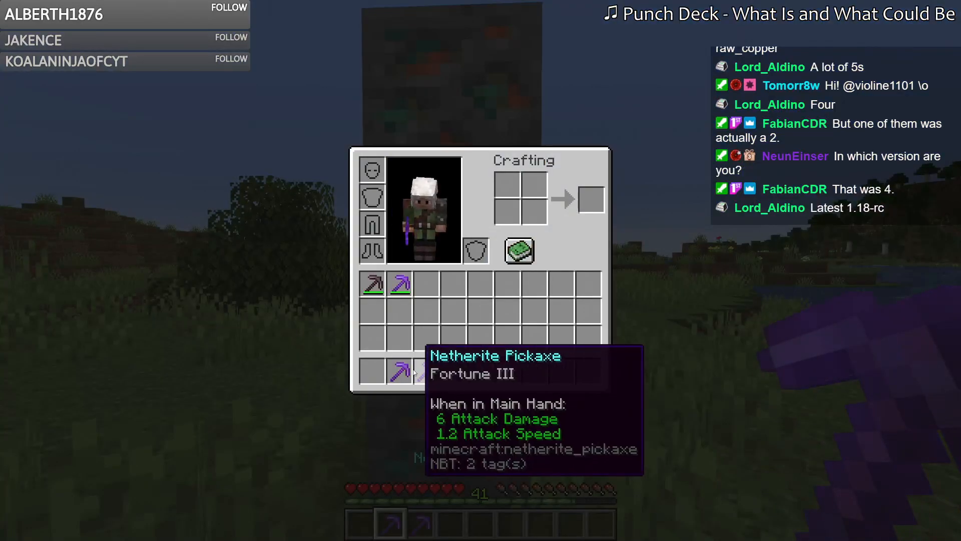
key(e)
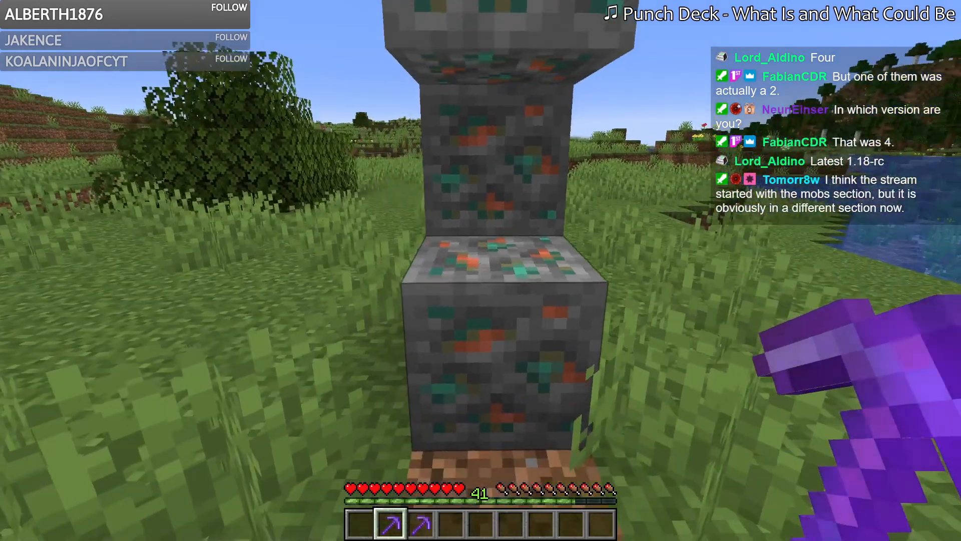
Step: Mine copper ore with the Fortune II pickaxe and move the collected Raw Copper out of the hotbar into the main inventory
click(480, 270)
key(w)
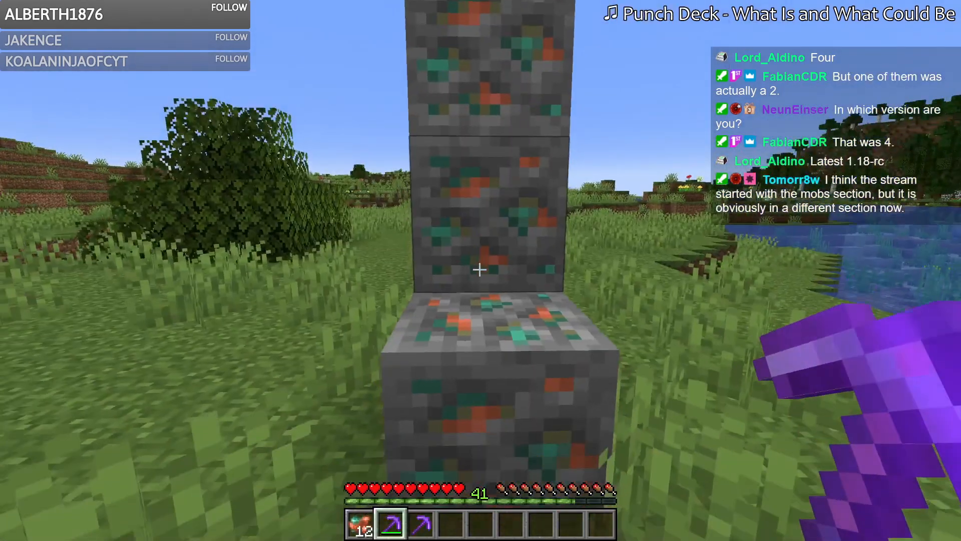
key(e)
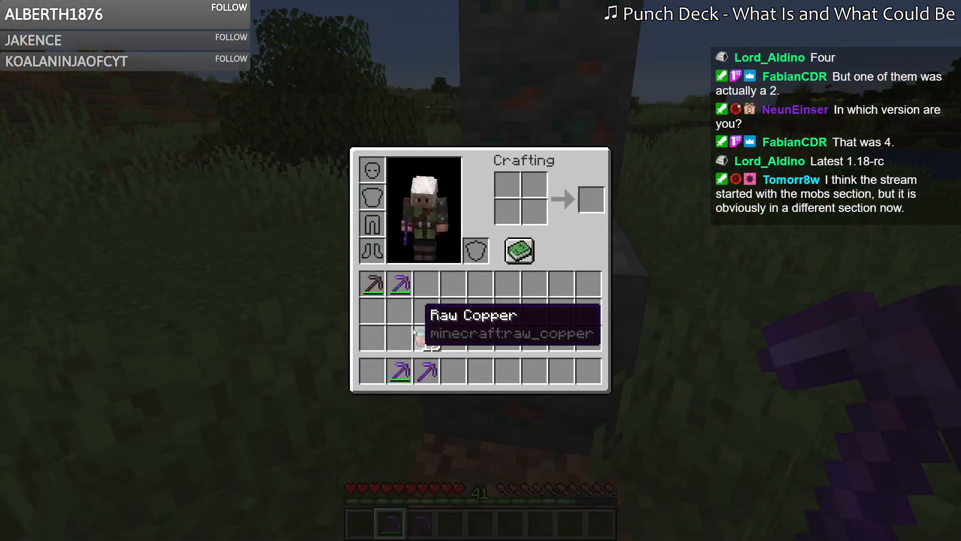
key(e)
click(479, 269)
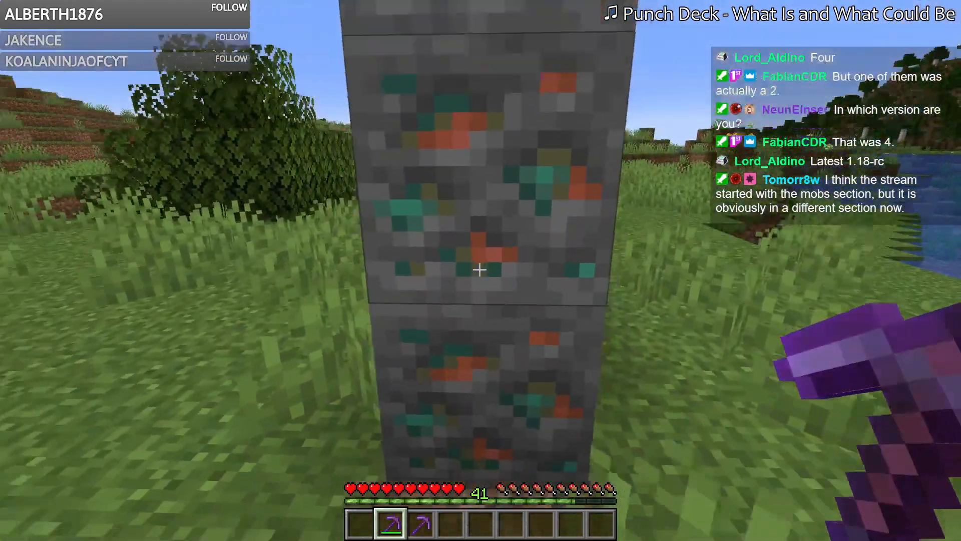
Step: Discard the Raw Copper stored in the inventory and take the Fortune II pickaxe in hand again
key(e)
key(e)
scroll(481, 270, down, 2)
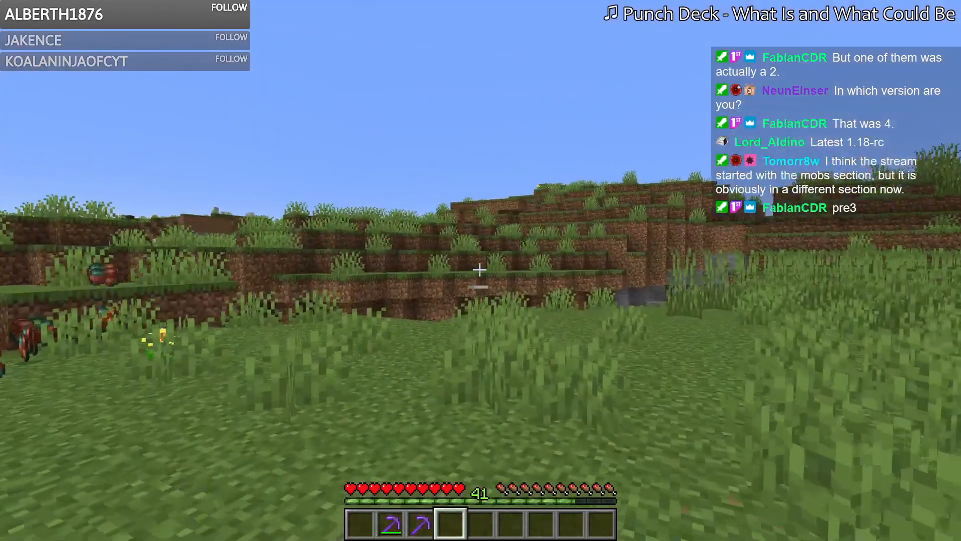
key(e)
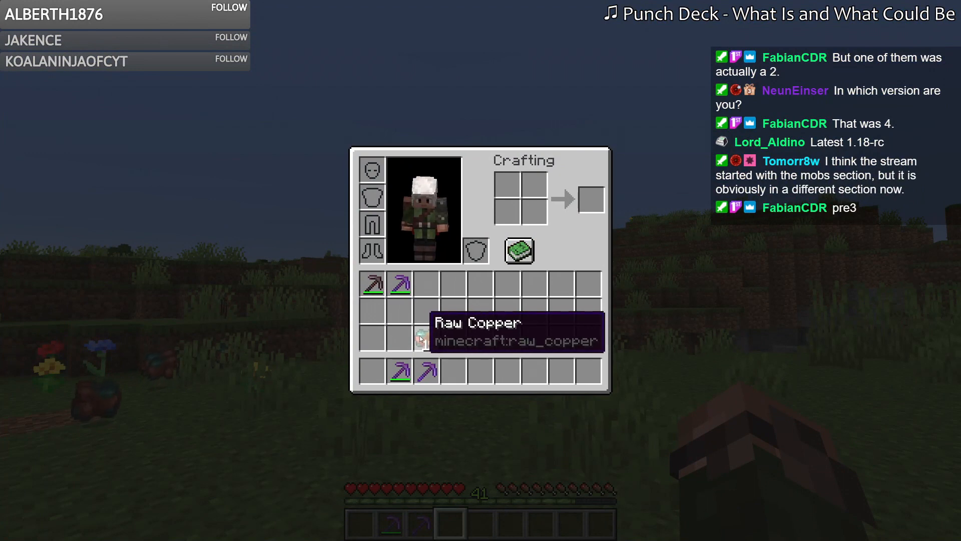
key(e)
scroll(481, 270, up, 2)
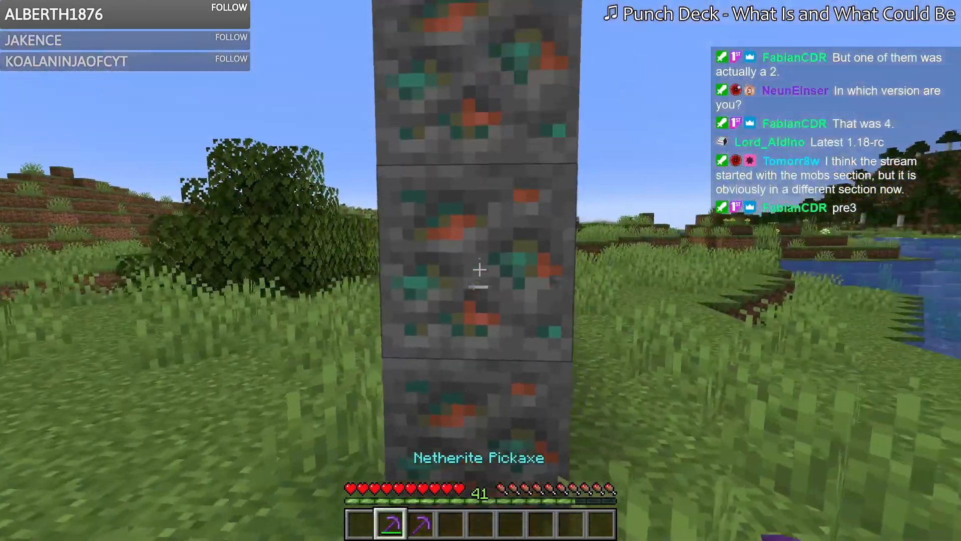
Step: Mine the pillar's middle ore block with Fortune II, discard its Raw Copper and re-equip the pickaxe
drag(480, 270, 479, 270)
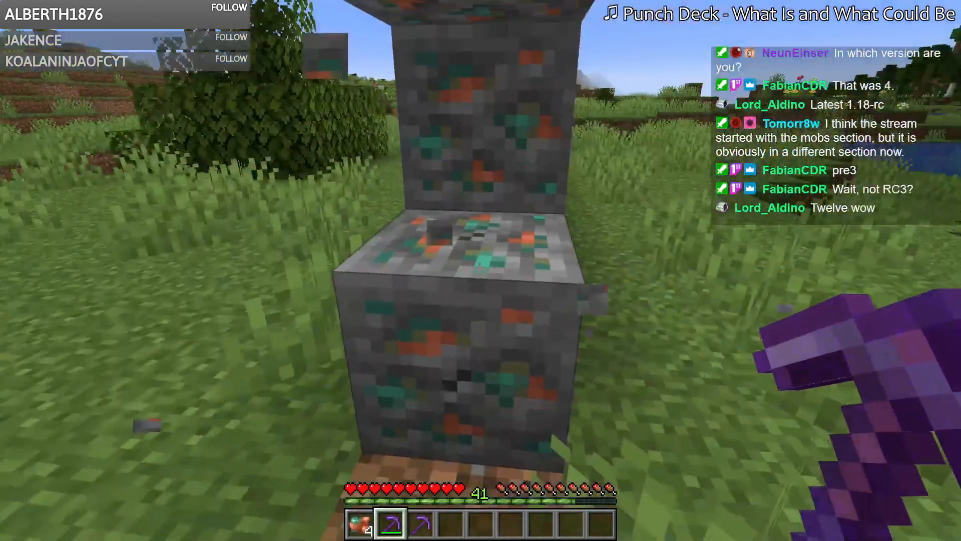
scroll(480, 270, up, 1)
key(q)
scroll(479, 270, down, 1)
scroll(479, 270, up, 1)
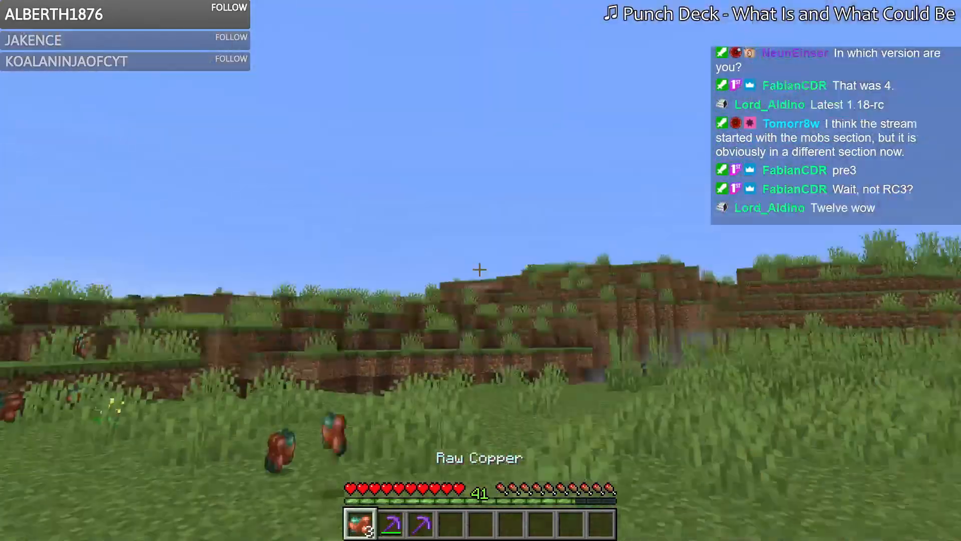
key(ctrl+q)
scroll(480, 270, down, 1)
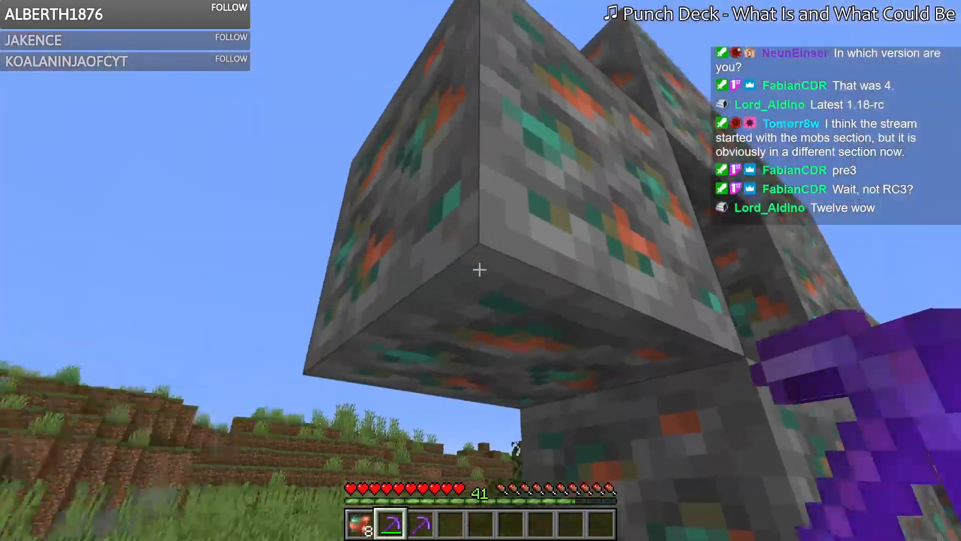
Step: Mine the overhanging ore with Fortune II, throw away the accumulated Raw Copper stack and return to the pickaxe
drag(480, 271, 480, 270)
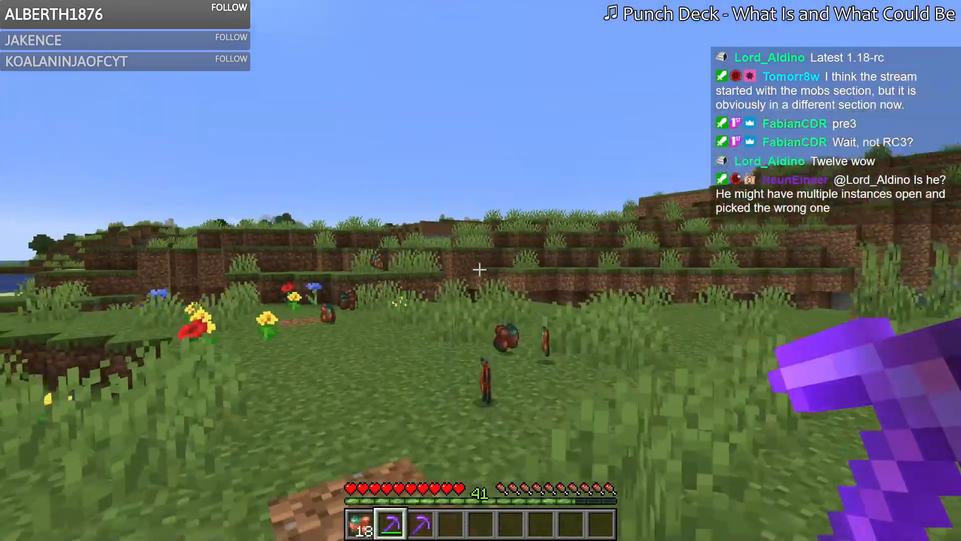
scroll(479, 270, up, 1)
key(ctrl+q)
scroll(479, 270, down, 1)
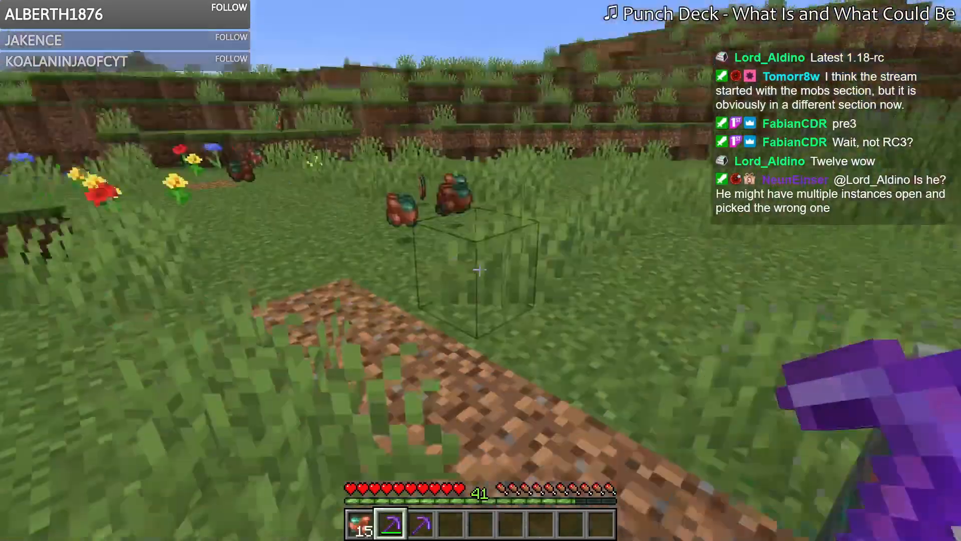
Step: Discard the collected Raw Copper stack, mine another ore block with the Fortune II pickaxe and throw away its drops
scroll(479, 270, up, 1)
key(ctrl+q)
scroll(479, 270, down, 1)
drag(480, 270, 479, 270)
scroll(479, 271, up, 1)
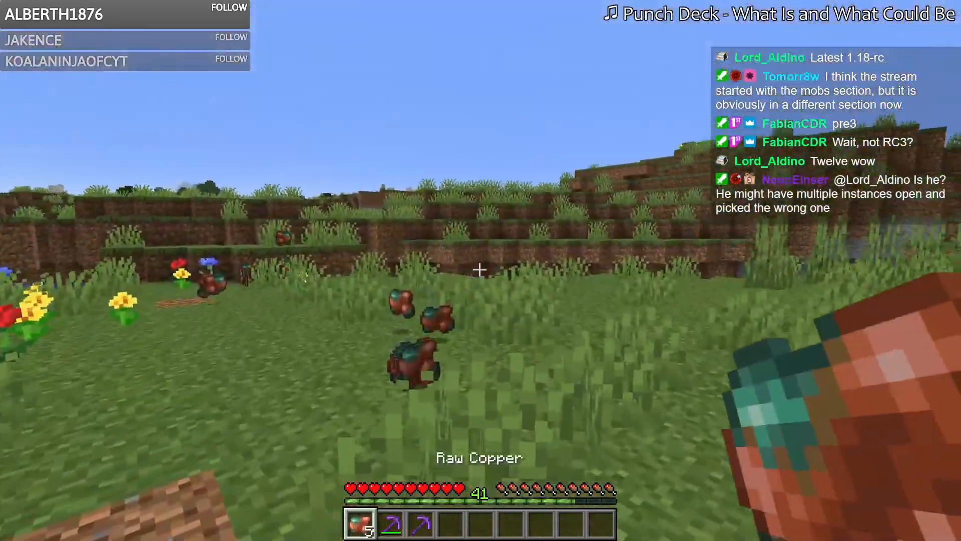
key(ctrl+q)
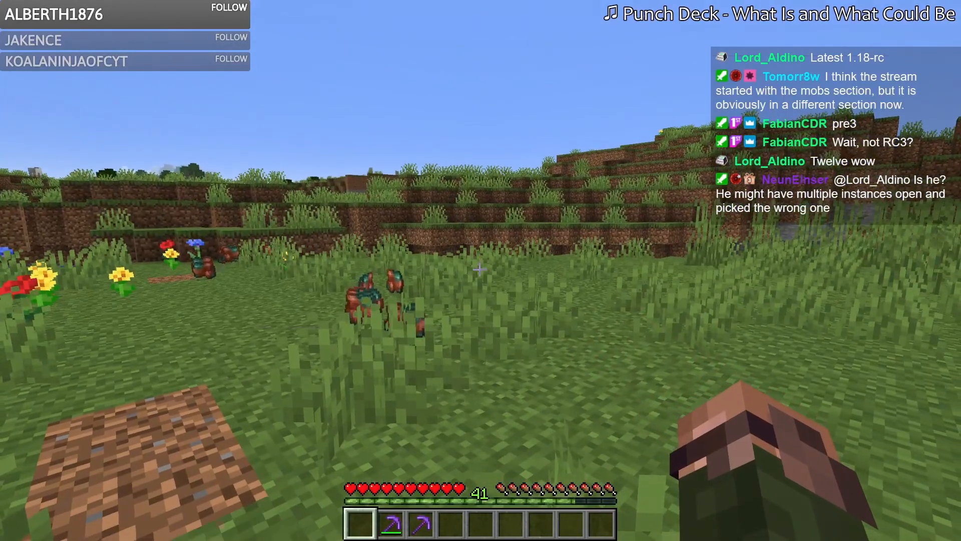
Step: Bring up the debug overlay to check the running game version, close it and take the Fortune II pickaxe in hand
key(F3)
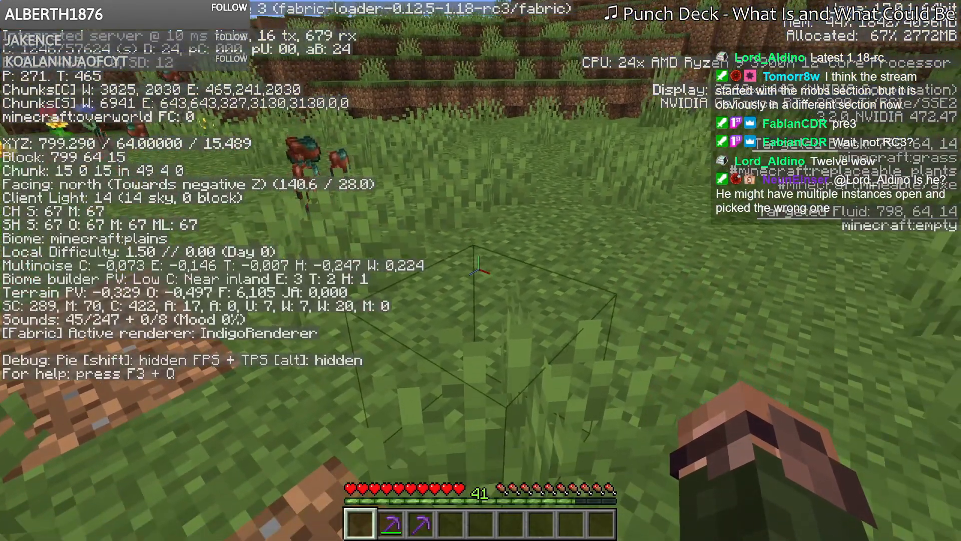
key(F3)
key(F3)
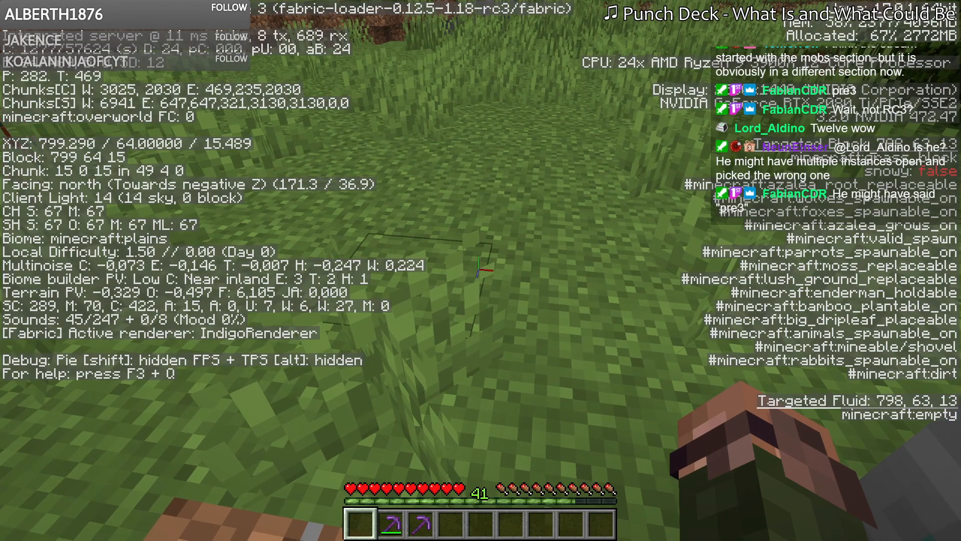
key(F3)
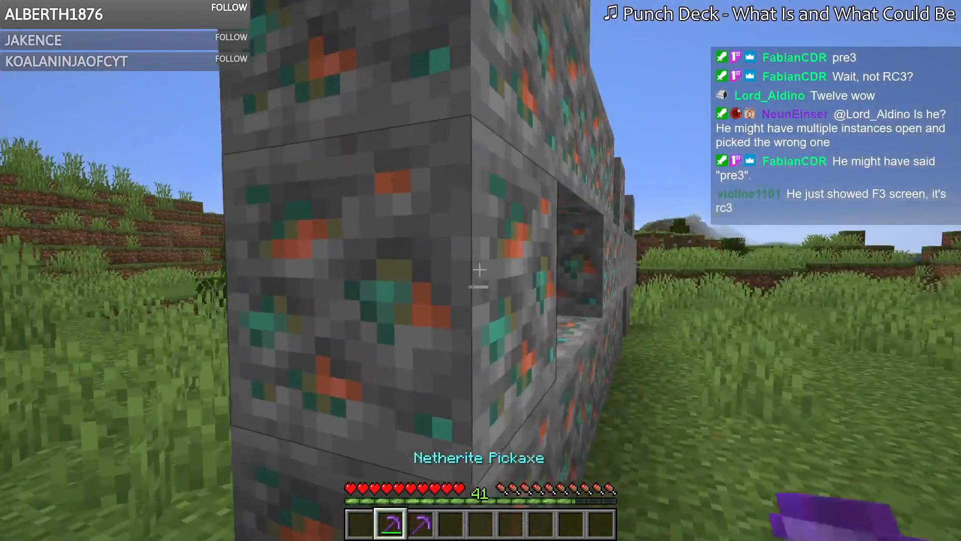
Step: Mine the two ore blocks at the near end of the wall with Fortune II, discarding the Raw Copper after each
click(479, 269)
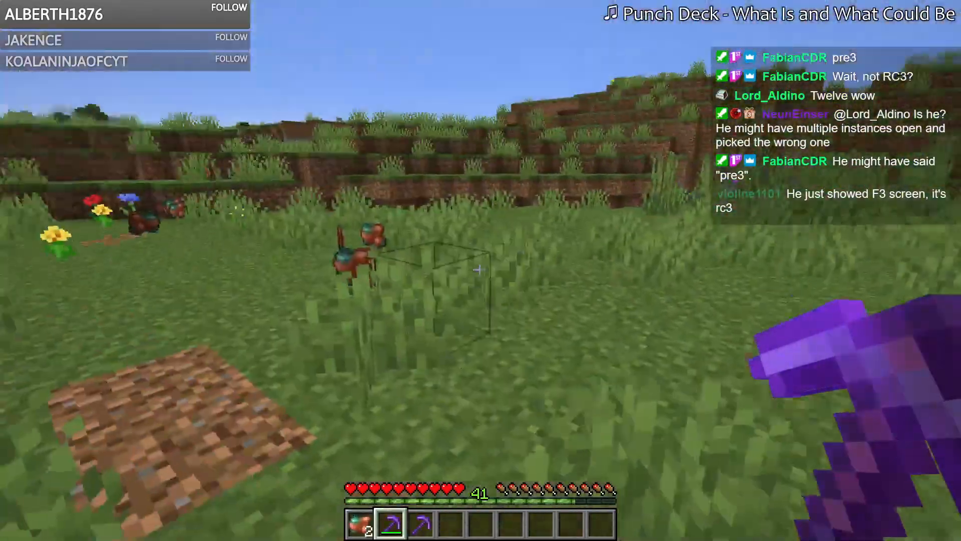
key(1)
key(ctrl+q)
key(2)
click(480, 270)
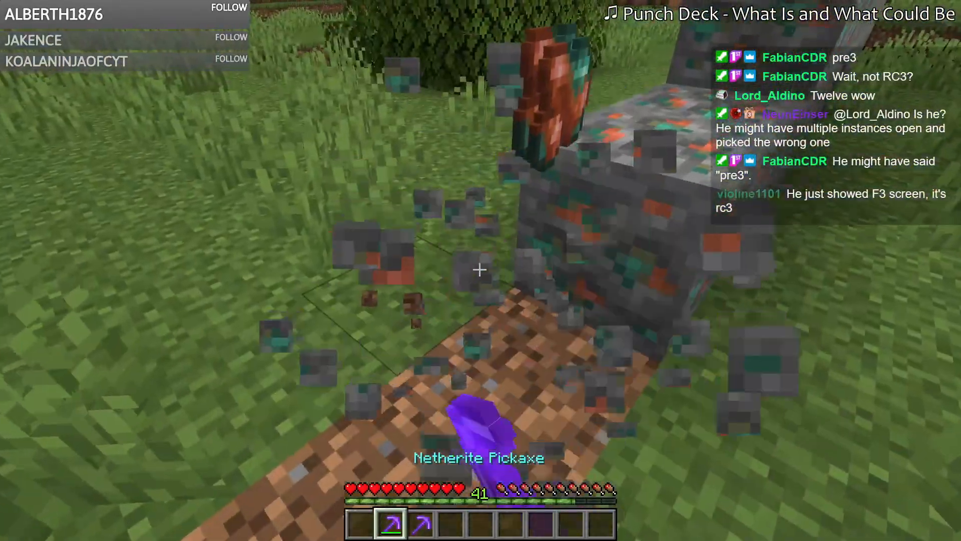
key(1)
key(ctrl+q)
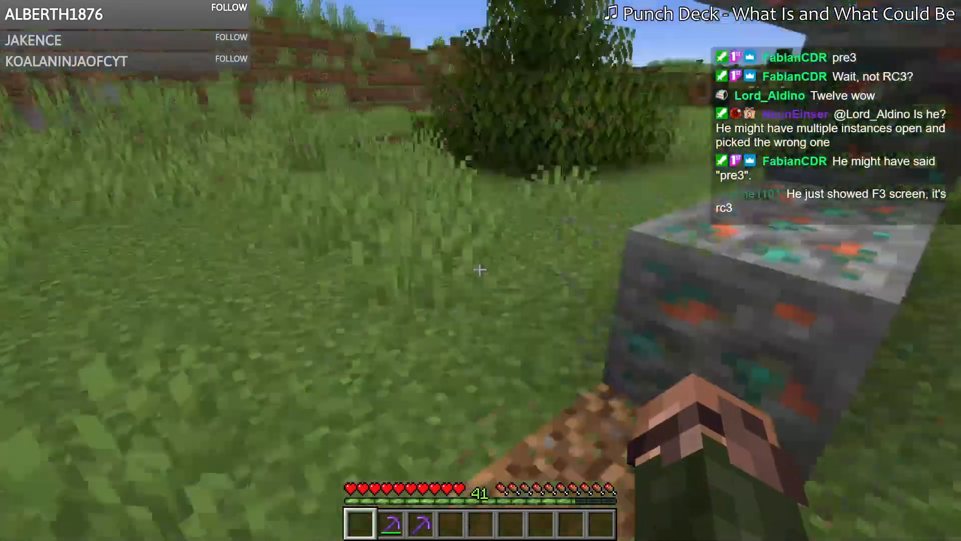
Step: Re-equip the Fortune II pickaxe and mine the next two ore blocks down to the ground, discarding each block's drops
key(2)
click(479, 270)
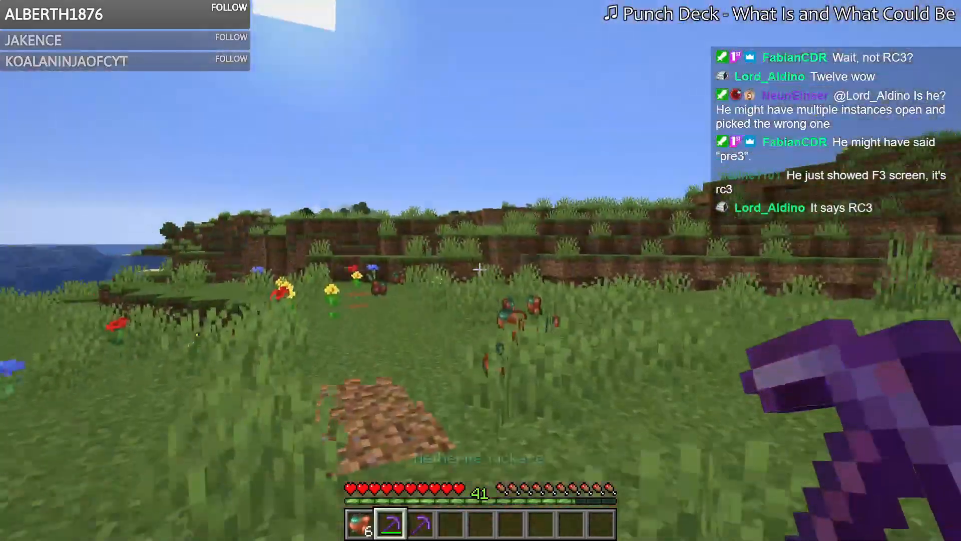
key(1)
key(ctrl+q)
key(2)
click(479, 269)
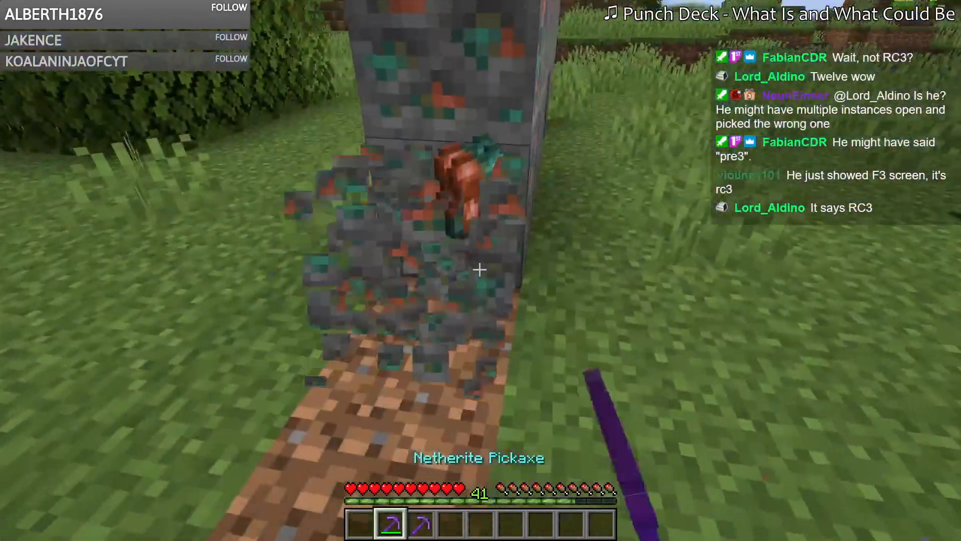
key(1)
key(ctrl+q)
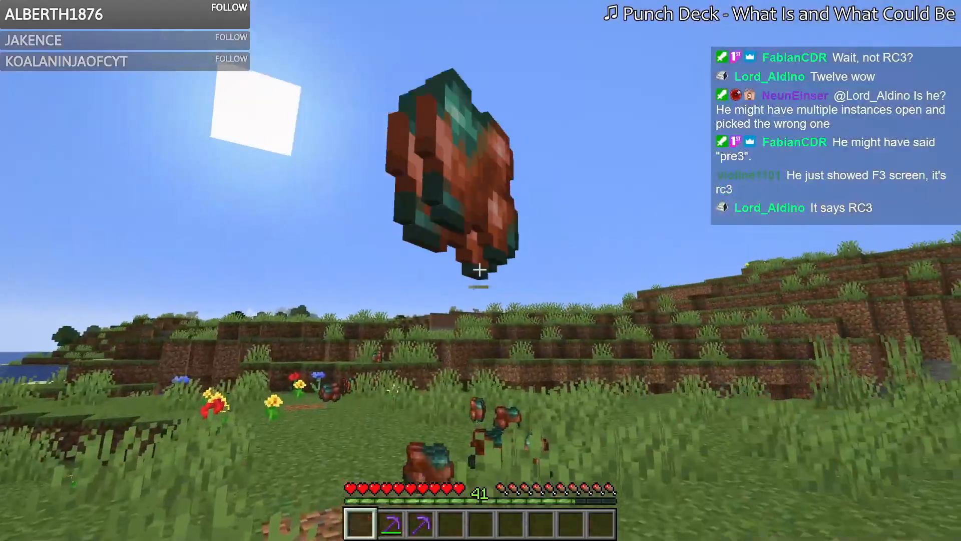
Step: Mine the wall's next upper and ground-level ore blocks with Fortune II, discard each yield and re-equip the pickaxe
key(2)
click(480, 270)
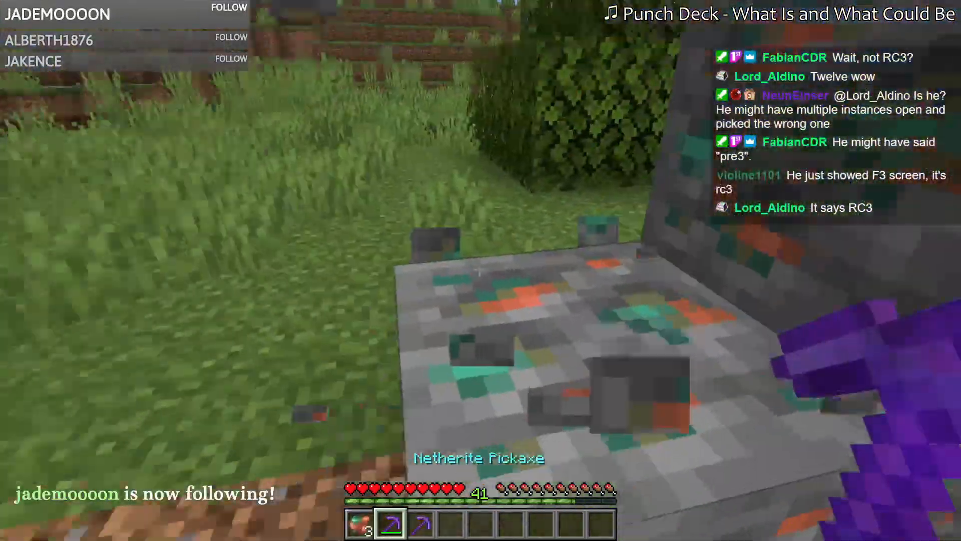
key(1)
key(ctrl+q)
key(2)
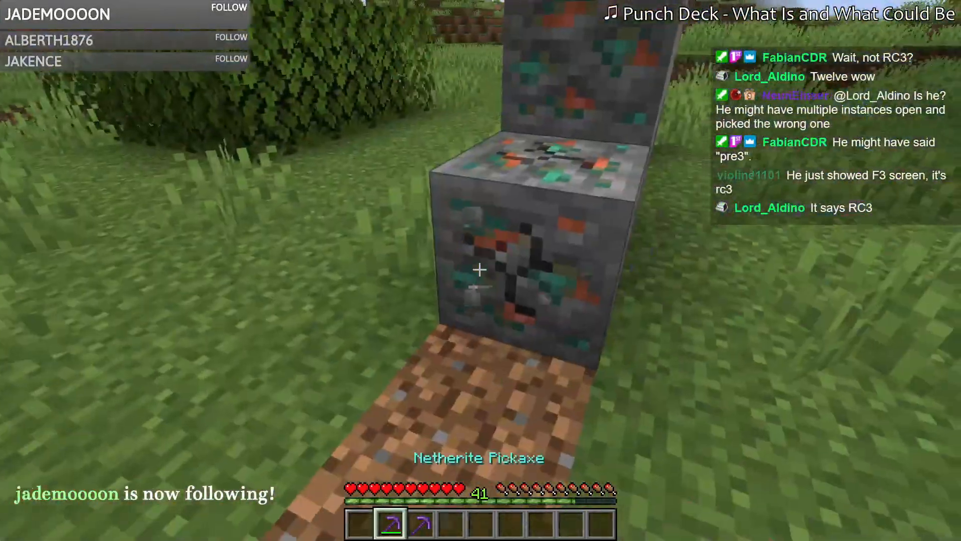
click(480, 270)
key(1)
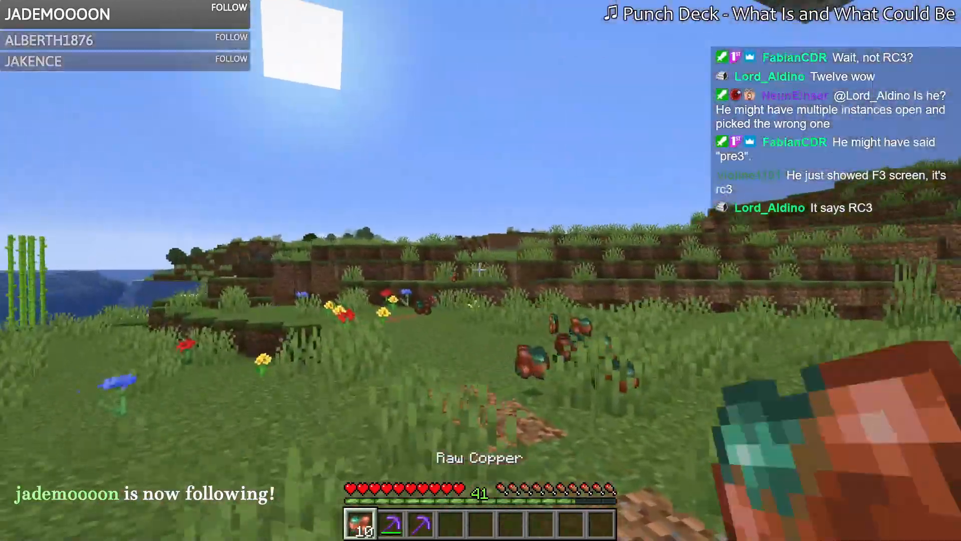
key(ctrl+q)
key(2)
Step: Mine the eye-level ore block and the one beneath it with Fortune II, throwing away the Raw Copper each time
click(479, 269)
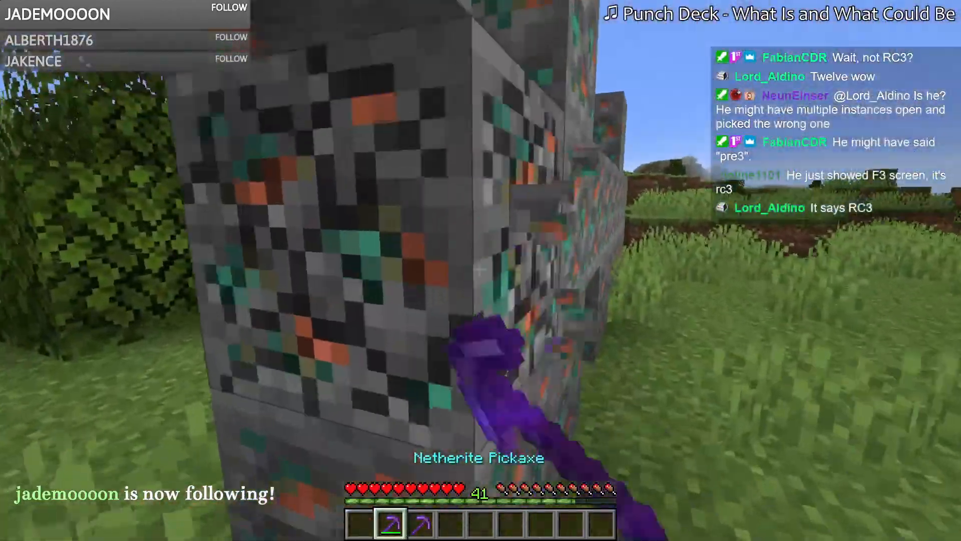
key(1)
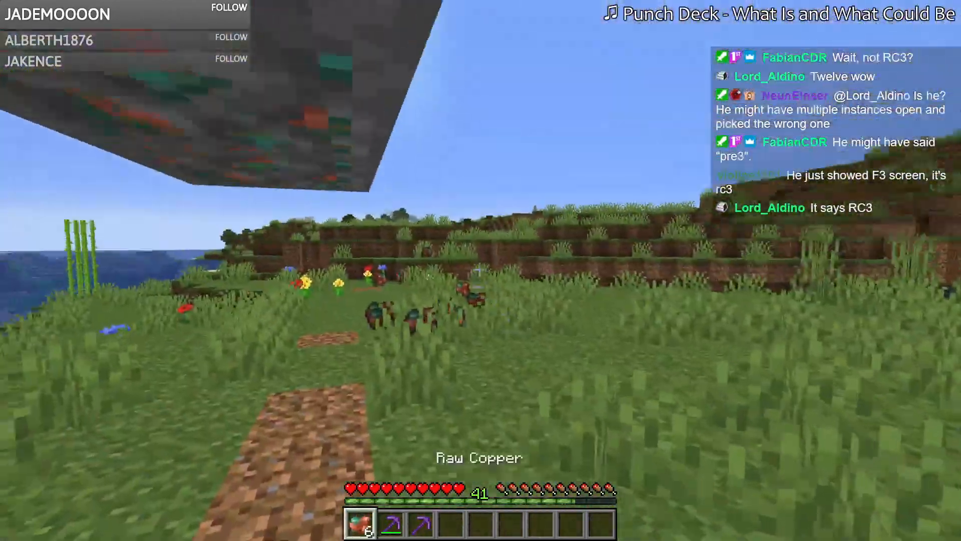
key(ctrl+q)
key(2)
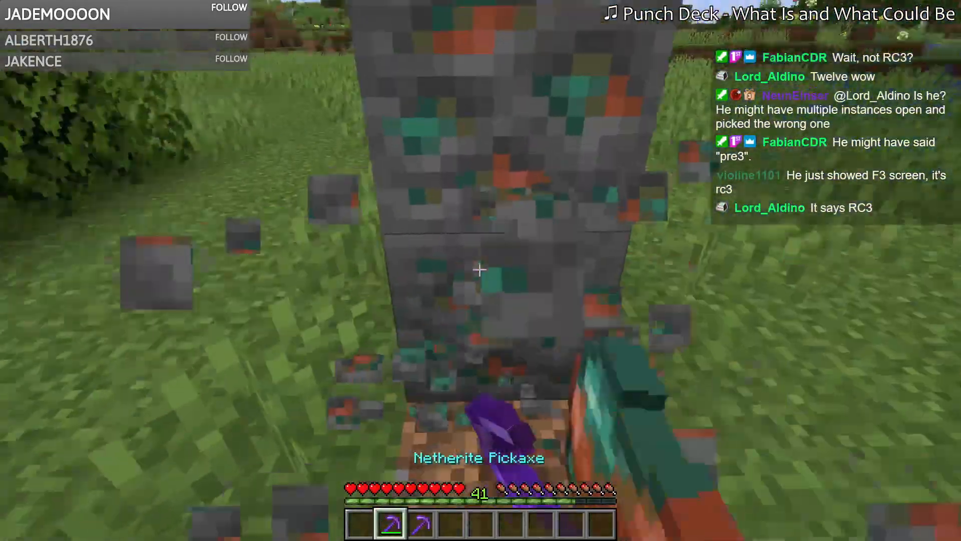
key(1)
key(ctrl+q)
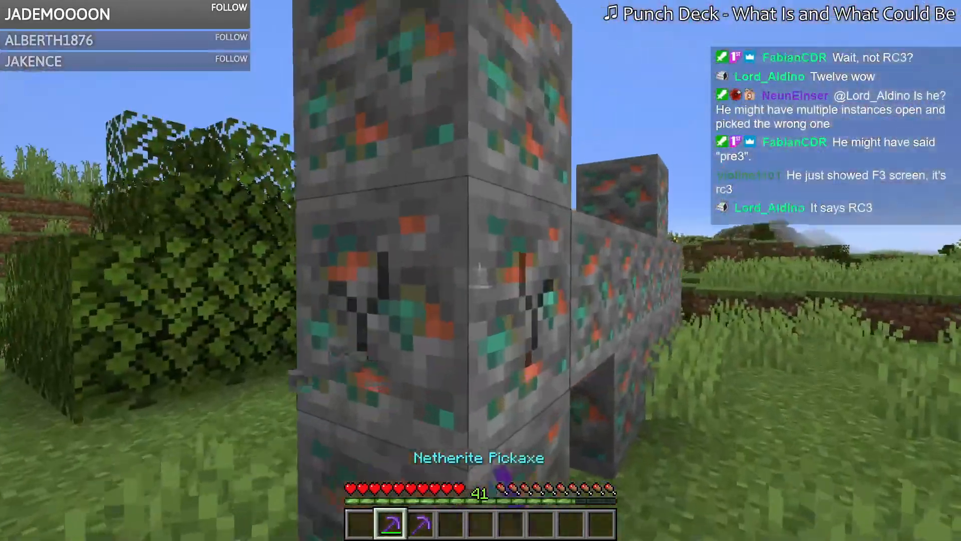
Step: Continue along the remaining ore wall with the Fortune II pickaxe, emptying the Raw Copper slot after every mined block
click(479, 270)
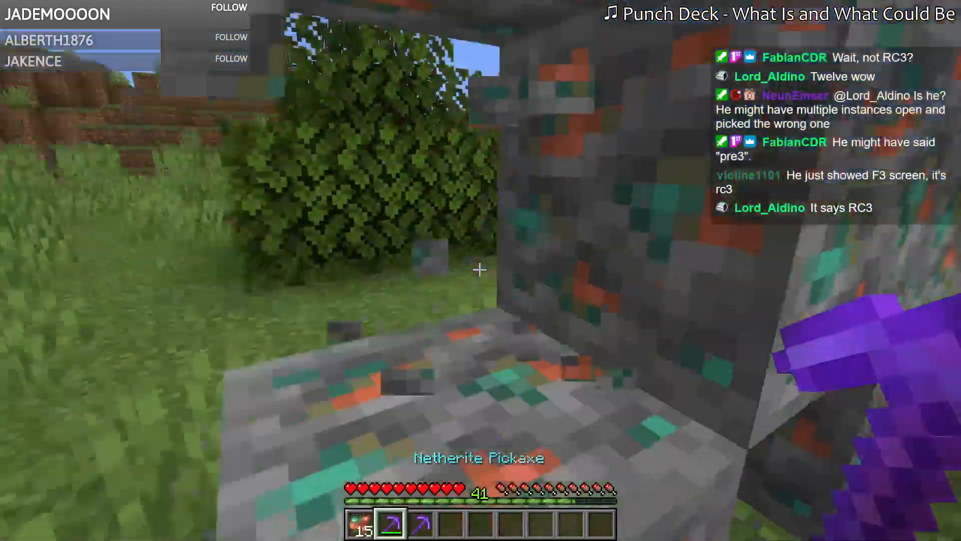
key(1)
key(ctrl+q)
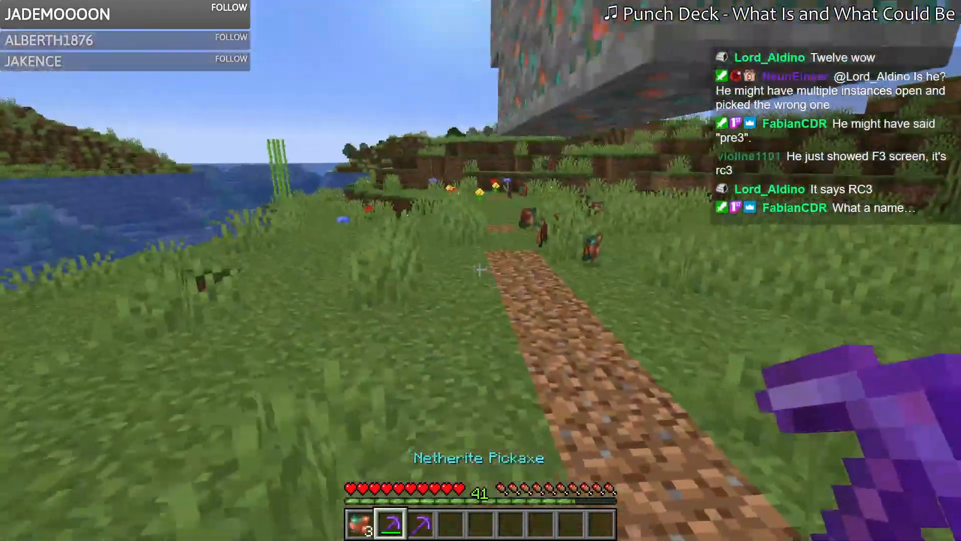
key(ctrl+q)
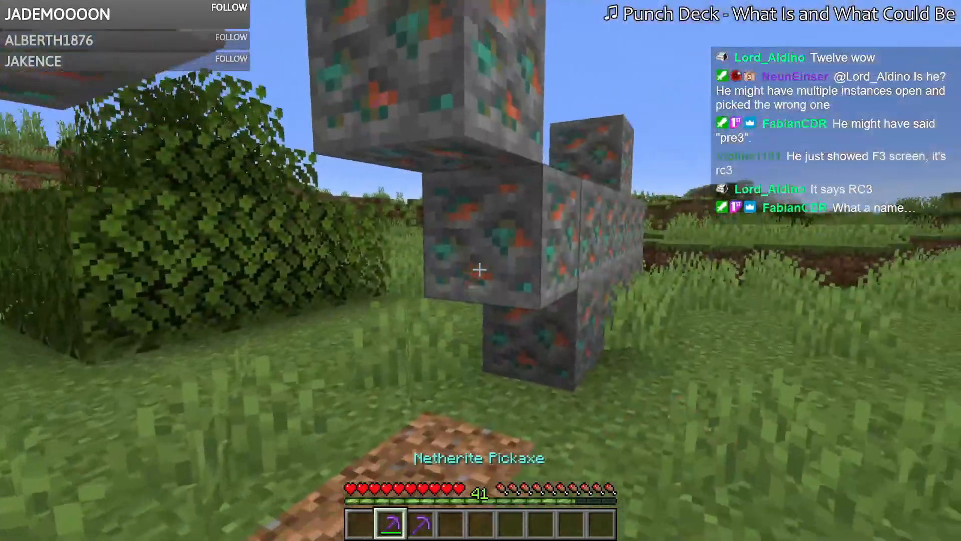
click(479, 271)
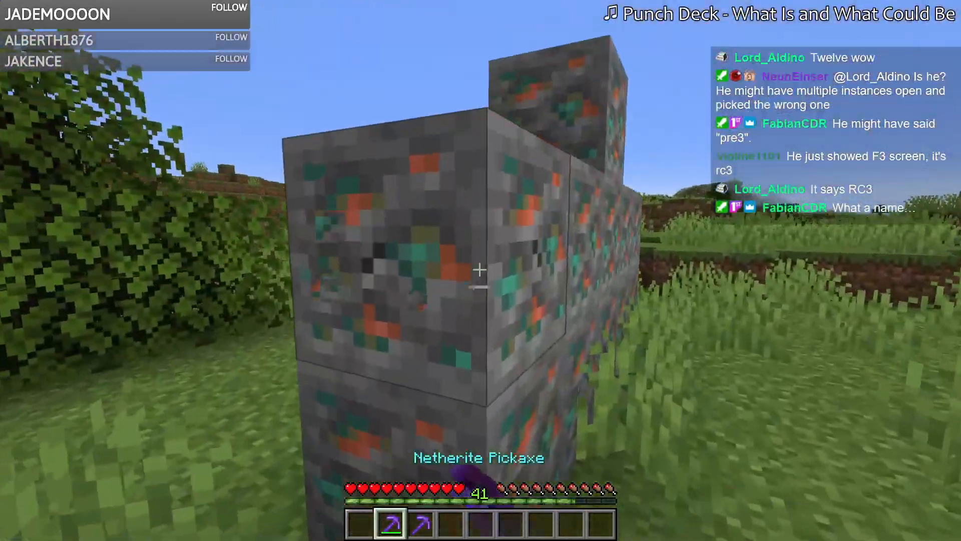
key(w)
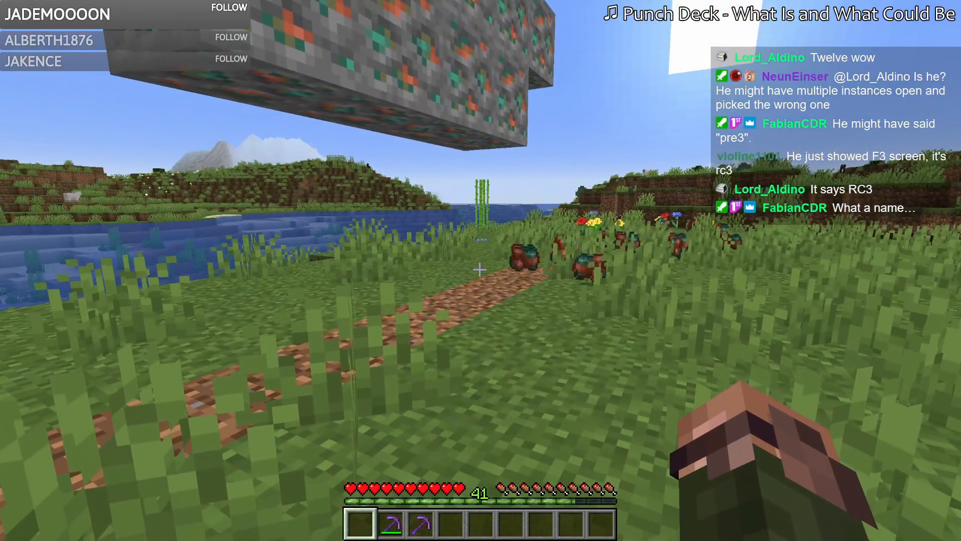
Step: Switch to Notepad++, minimize the browser behind it and show the notes with the Fortune drop ranges
key(t)
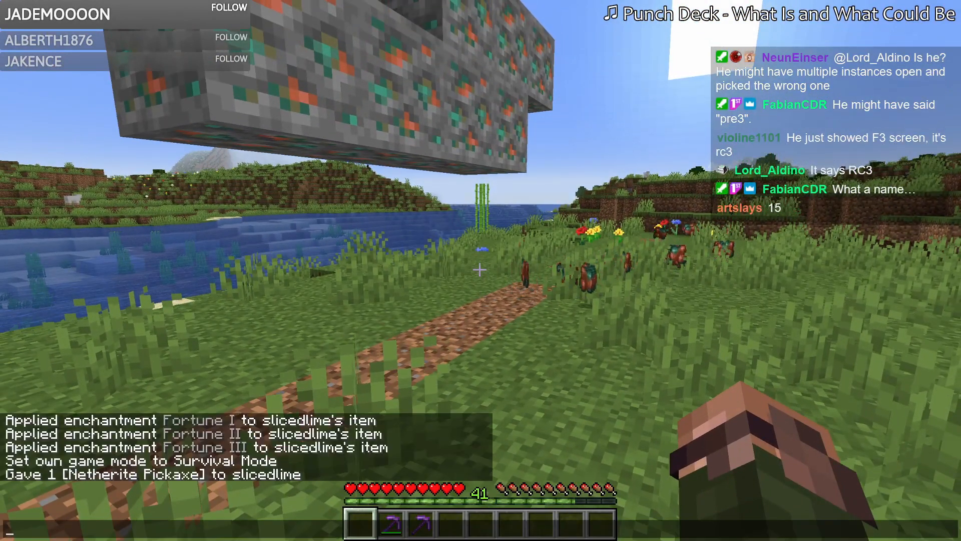
key(alt+Tab)
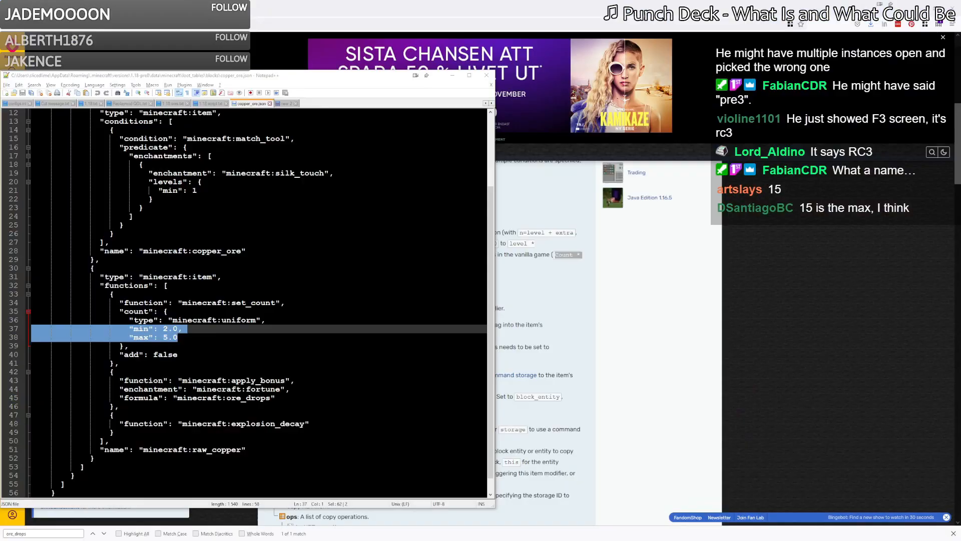
click(917, 7)
click(178, 338)
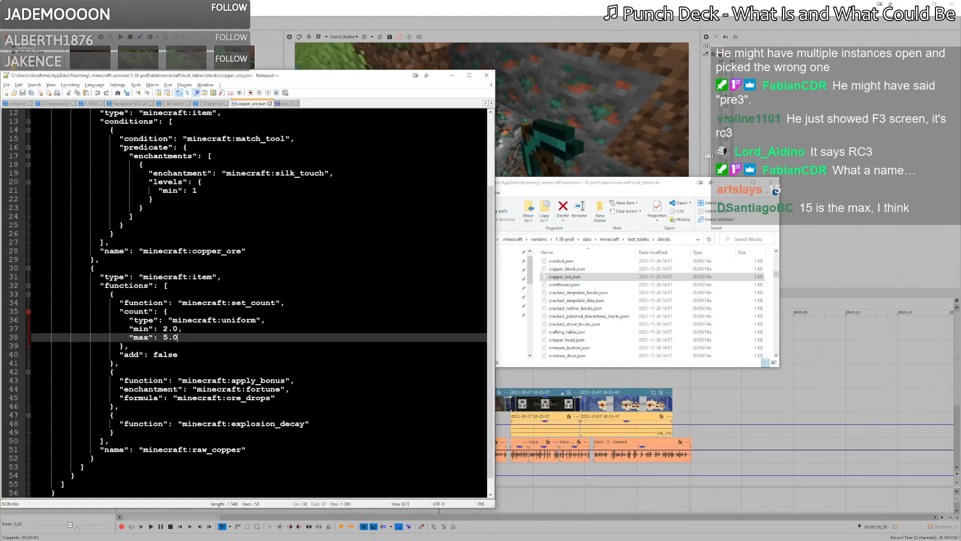
click(286, 103)
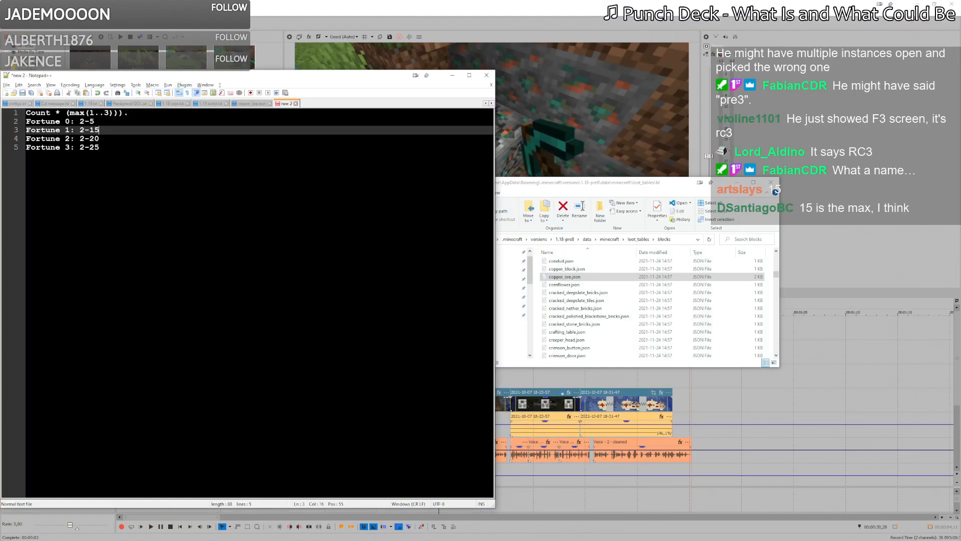
Step: Set the Fortune 1 drop range in the notes to 2-10
drag(110, 113, 104, 113)
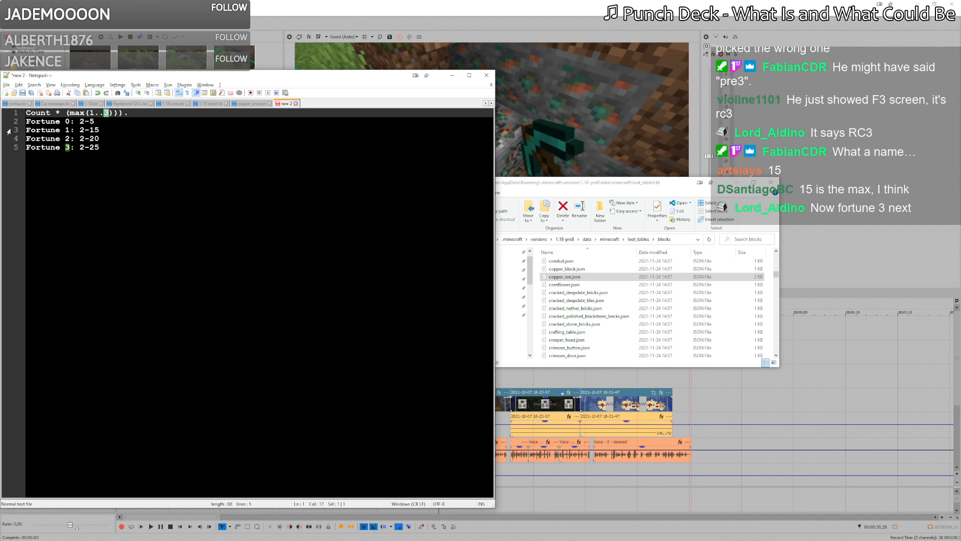
key(Down)
key(Down)
key(shift+Left)
key(shift+Left)
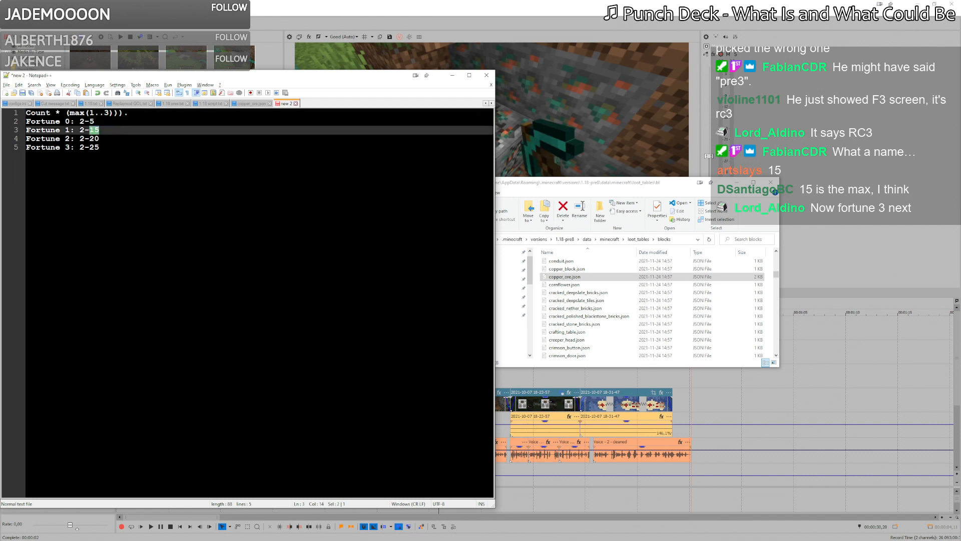
text(10)
Step: Set the Fortune 2 drop range to 2-15 and the Fortune 3 range to 2-20
key(Down)
key(Down)
key(Up)
key(shift+Left)
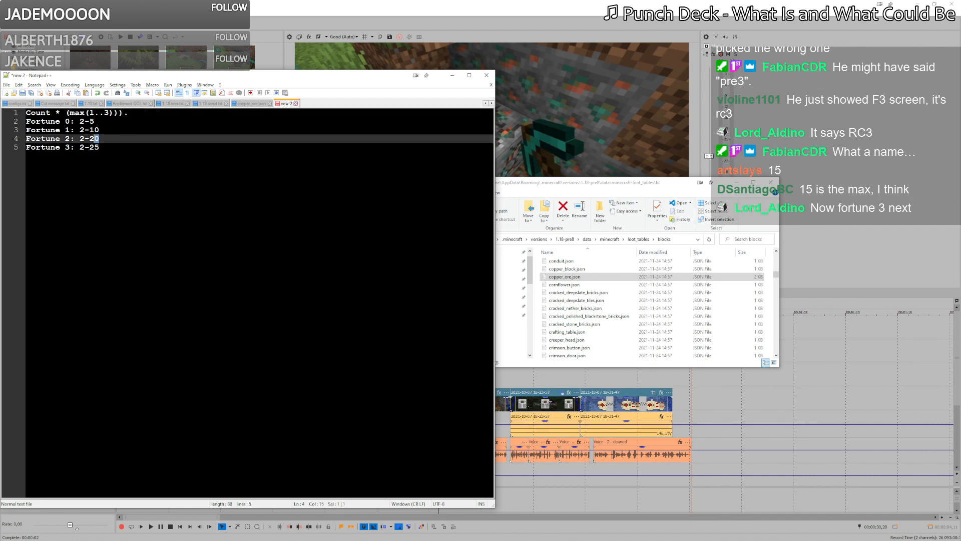
text(15)
key(Down)
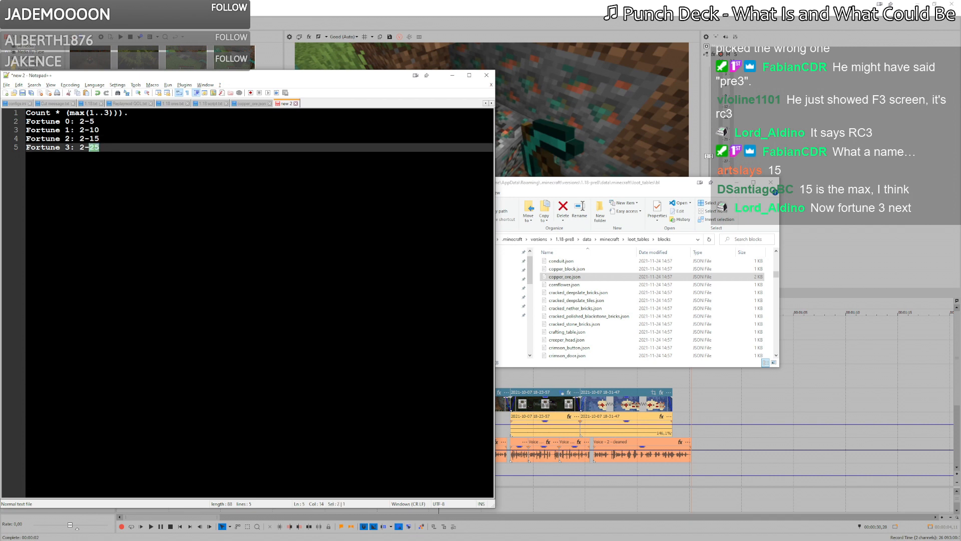
text(20)
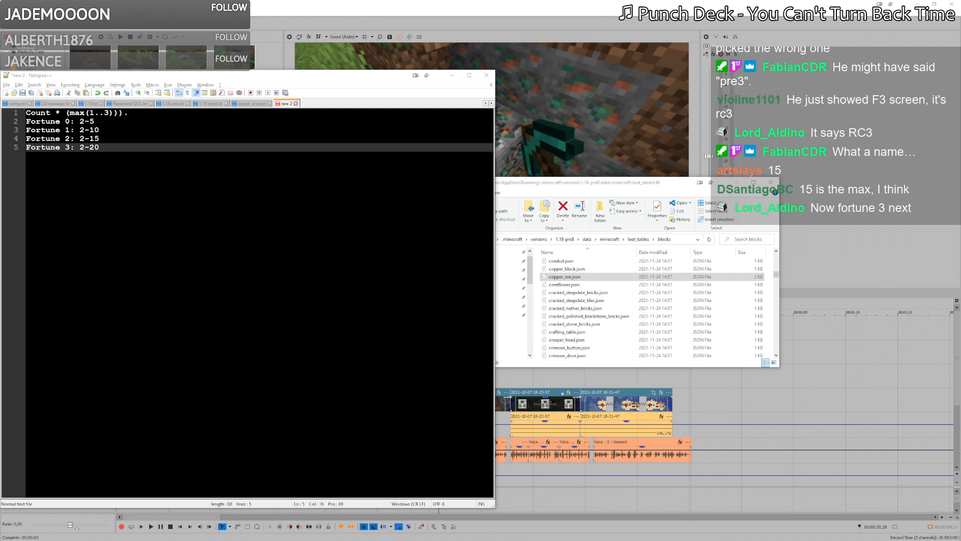
Step: Return to Minecraft, stow the Fortune II pickaxe in the inventory and equip the Fortune III netherite pickaxe
key(alt+Tab)
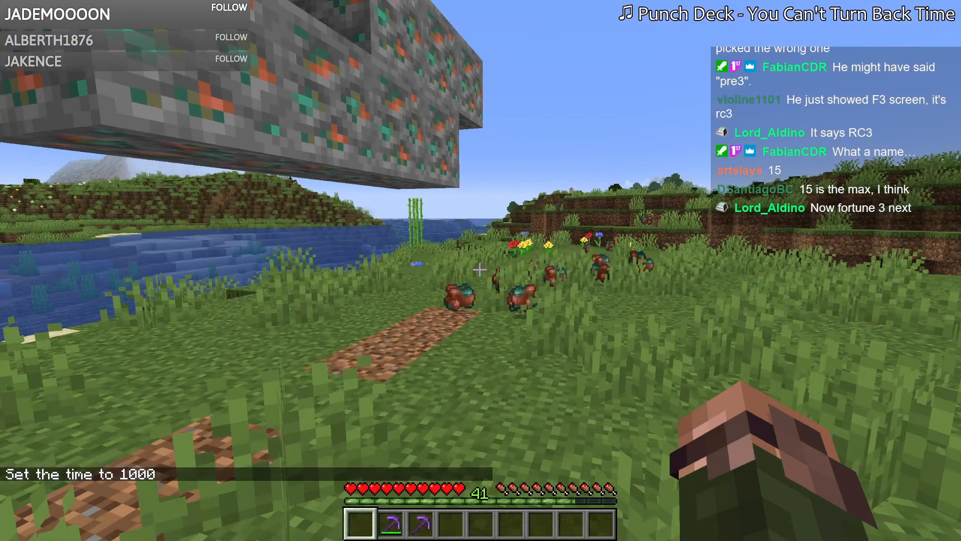
key(2)
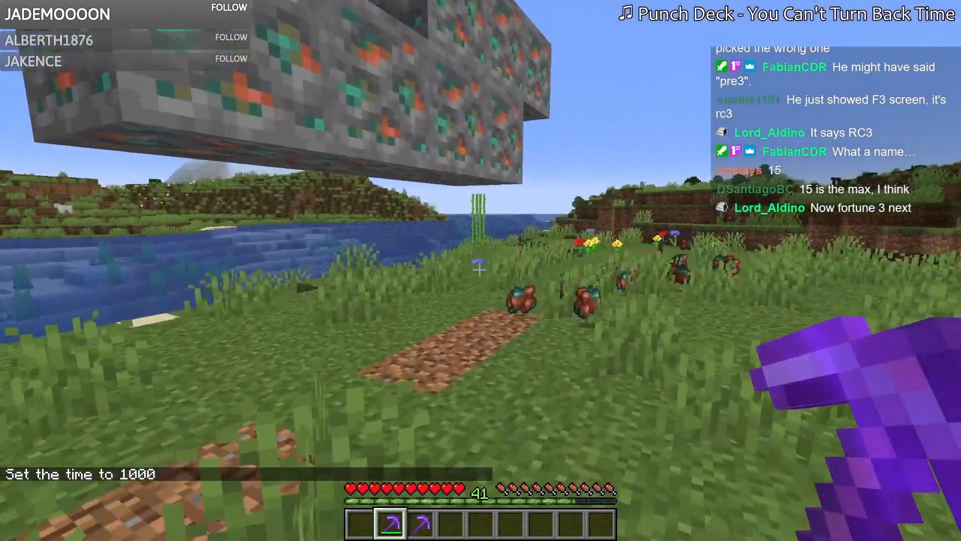
key(e)
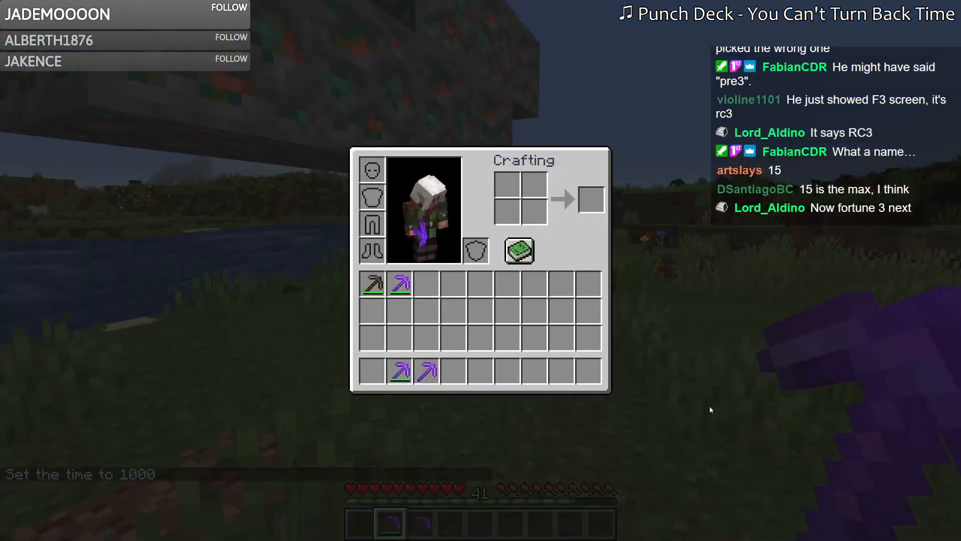
key(e)
key(3)
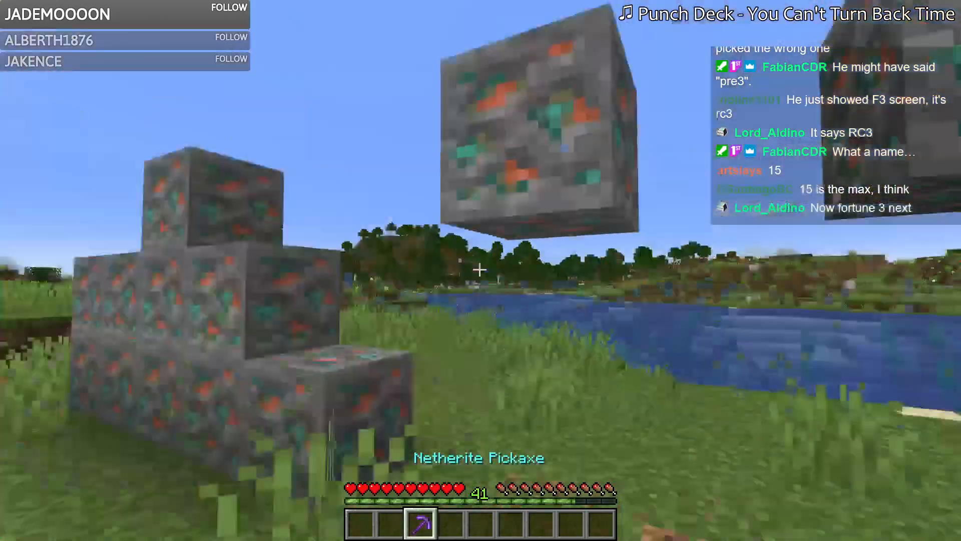
Step: Mine single copper ore blocks with the Fortune III pickaxe, throwing away the collected Raw Copper after each block
click(480, 270)
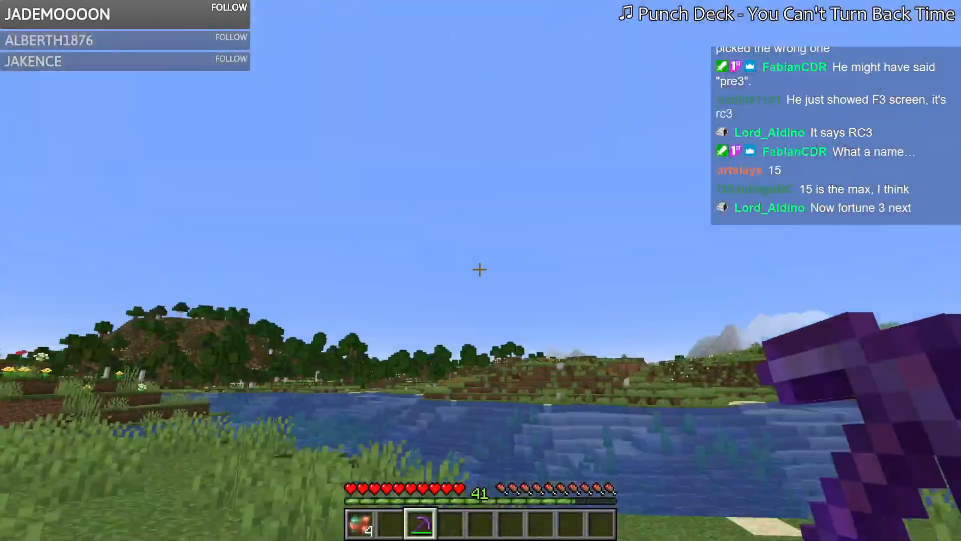
key(9)
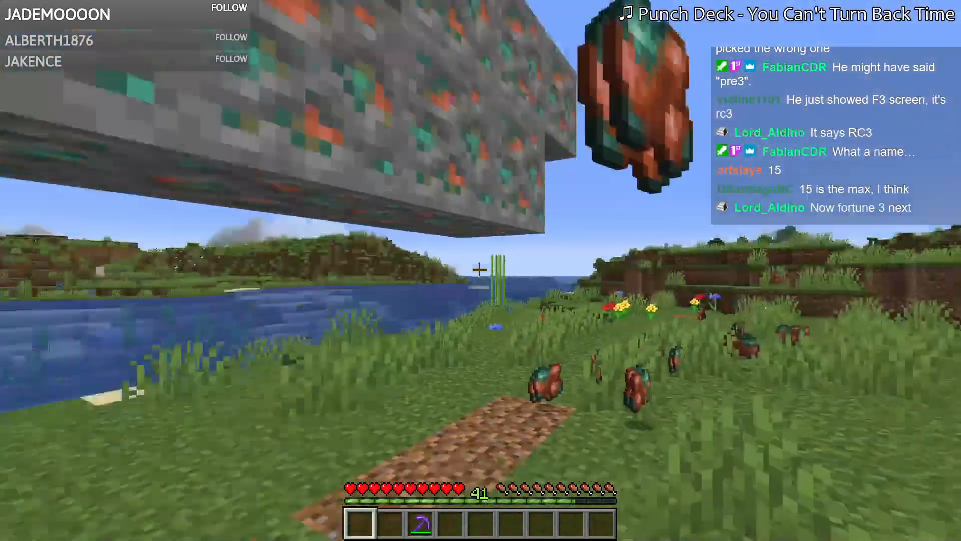
key(2)
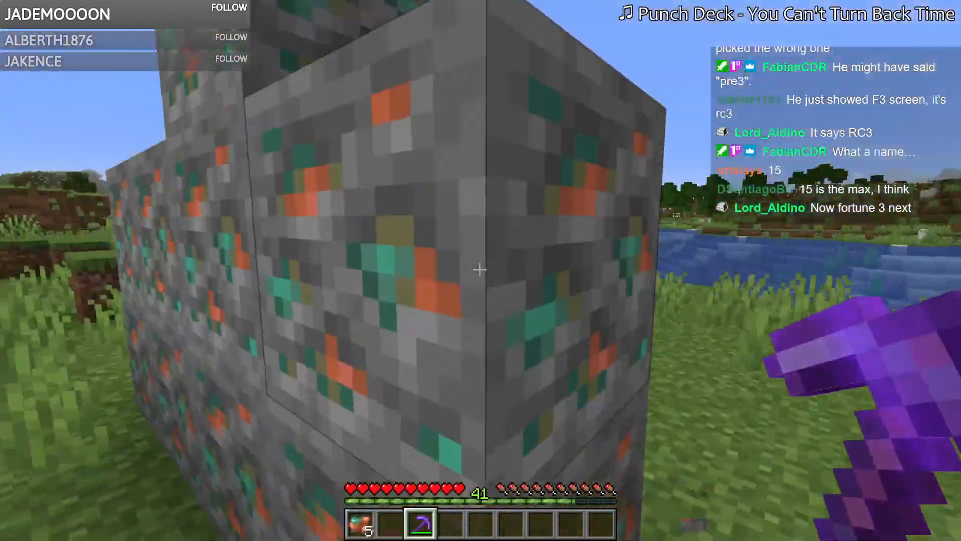
click(480, 269)
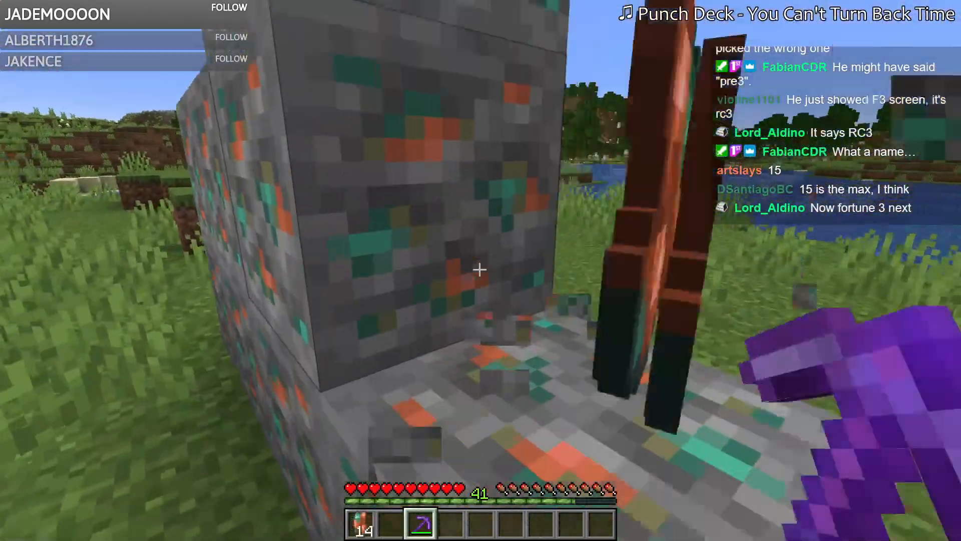
key(2)
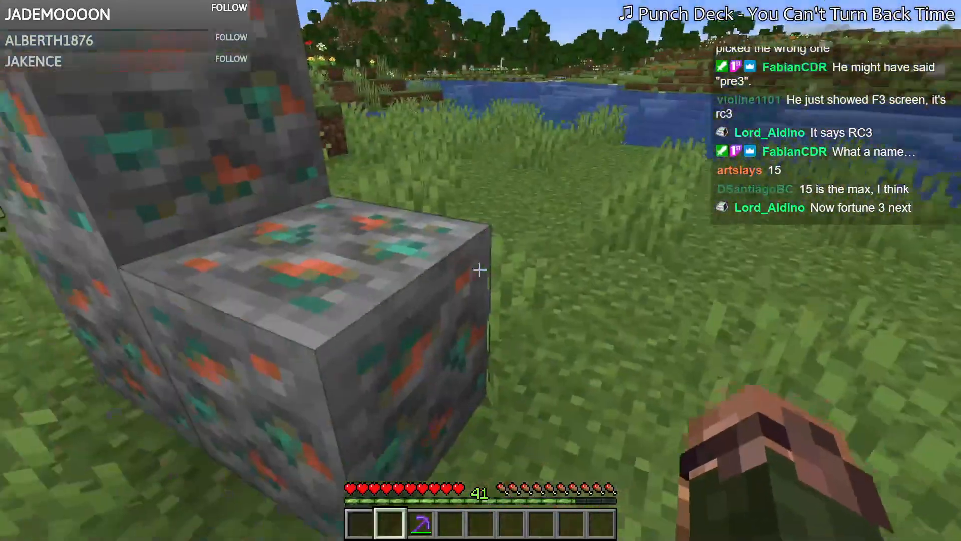
key(3)
click(480, 269)
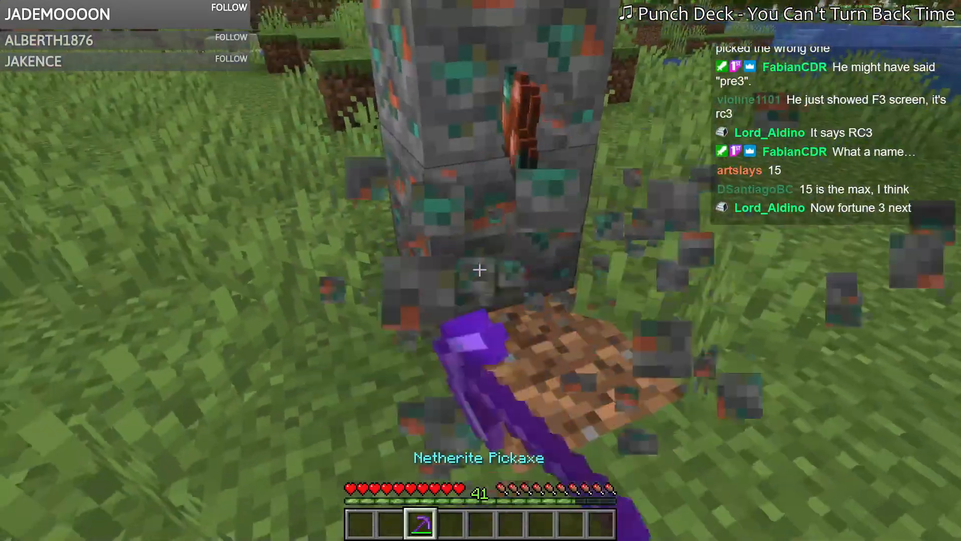
key(1)
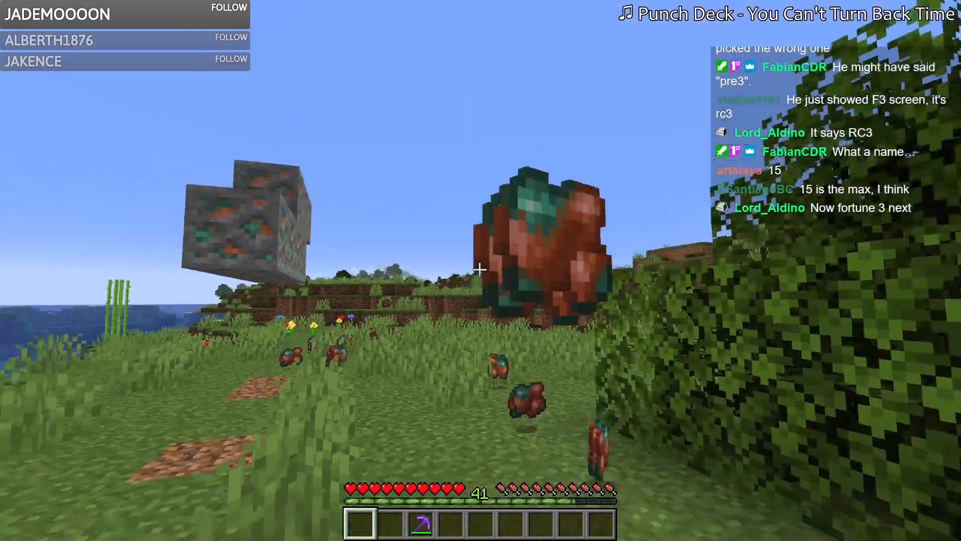
Step: Mine the remaining ground-level copper ore with the Fortune III pickaxe and throw away the Raw Copper it drops
key(3)
click(479, 270)
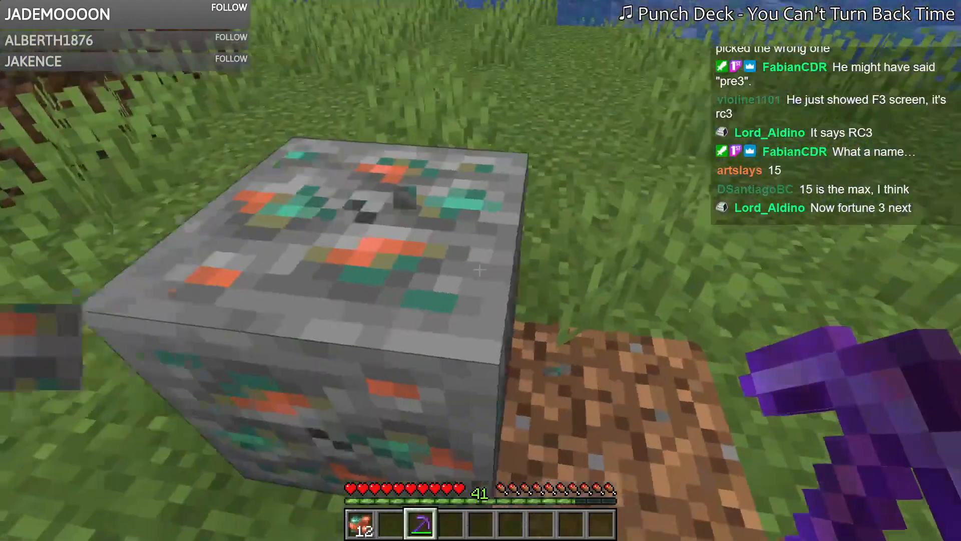
click(480, 270)
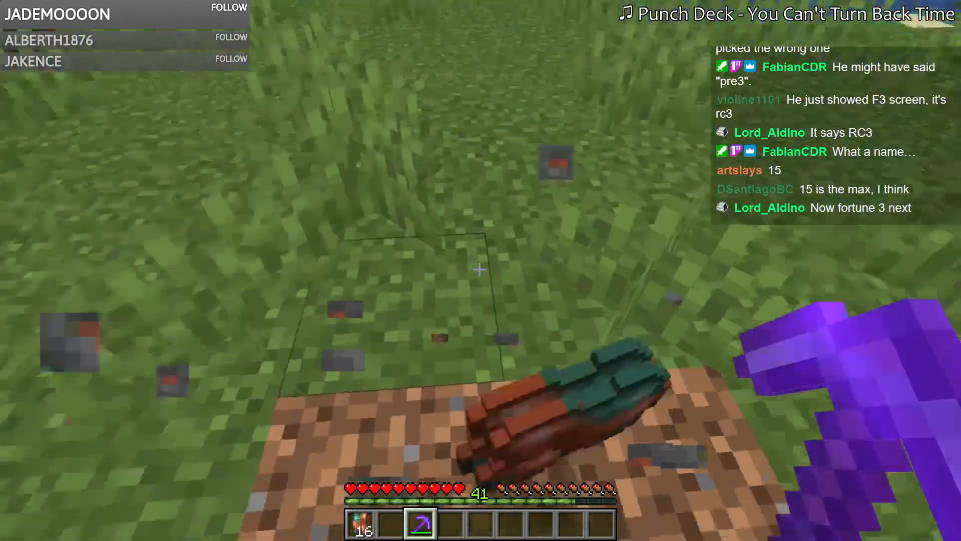
key(1)
key(ctrl+q)
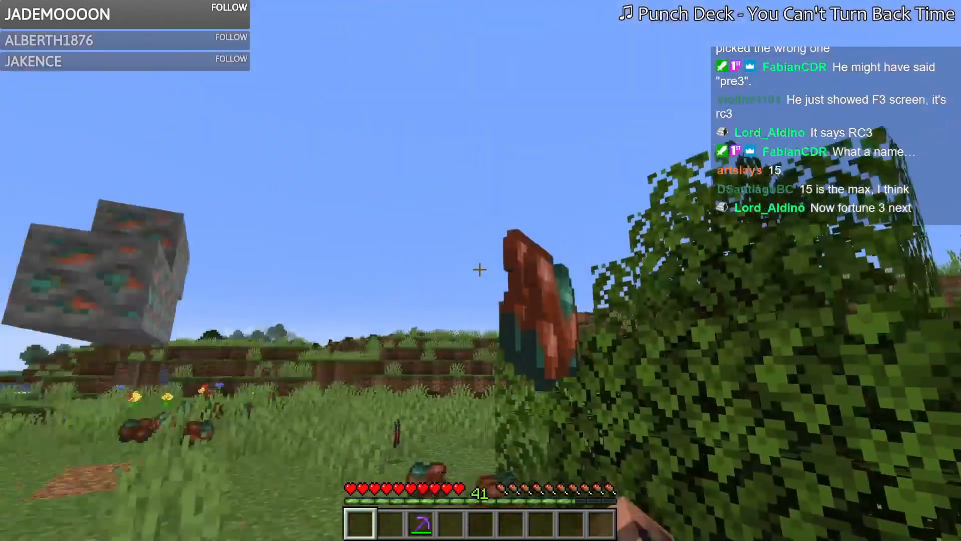
Step: Continue the Fortune III test on the floating copper ore blocks, discarding the Raw Copper between blocks
key(3)
click(479, 270)
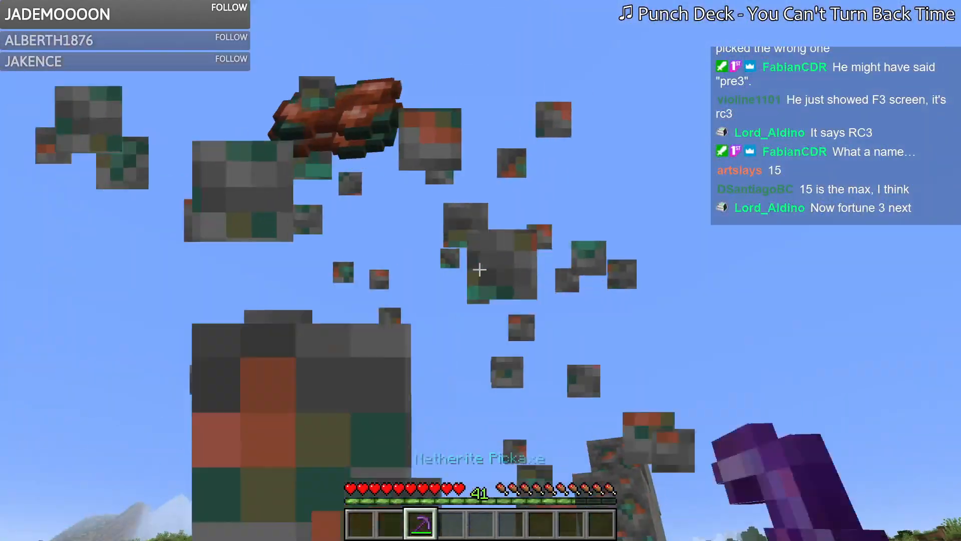
key(1)
key(ctrl+q)
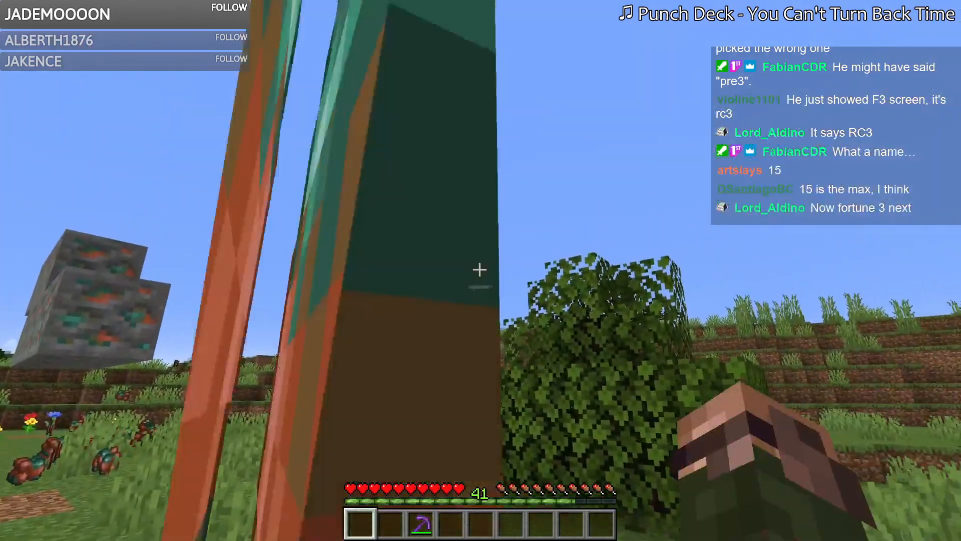
key(3)
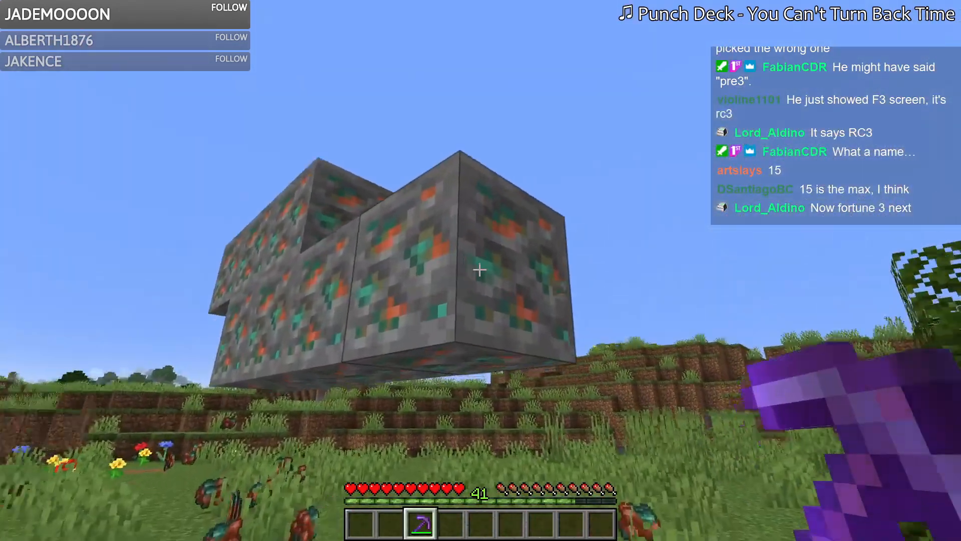
click(480, 270)
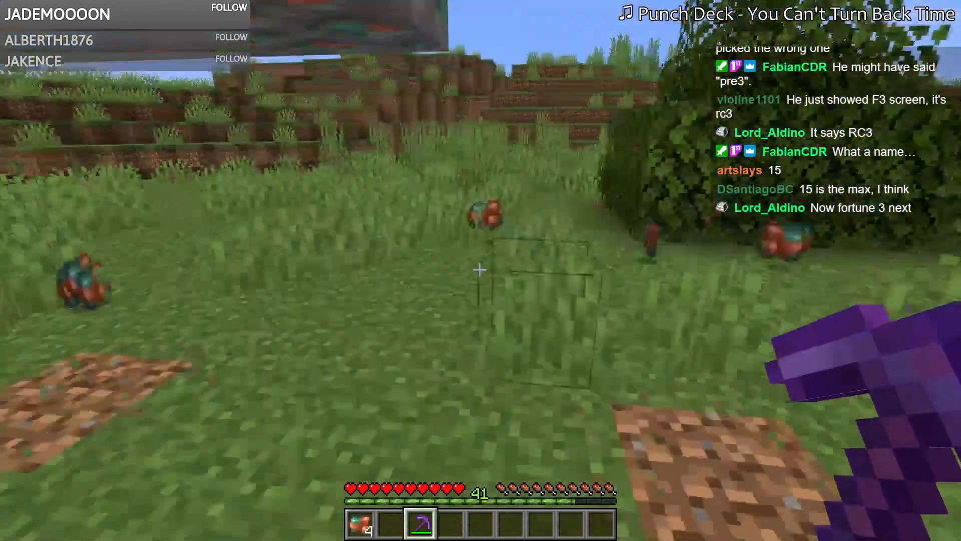
Step: Clear the Raw Copper from the player by command, and test another floating ore block with the Fortune III pickaxe
key(t)
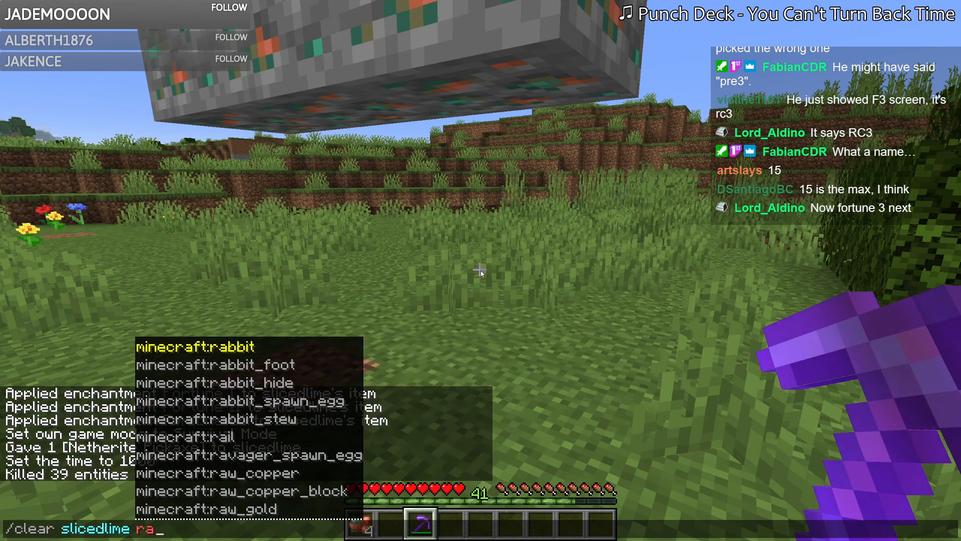
key(Return)
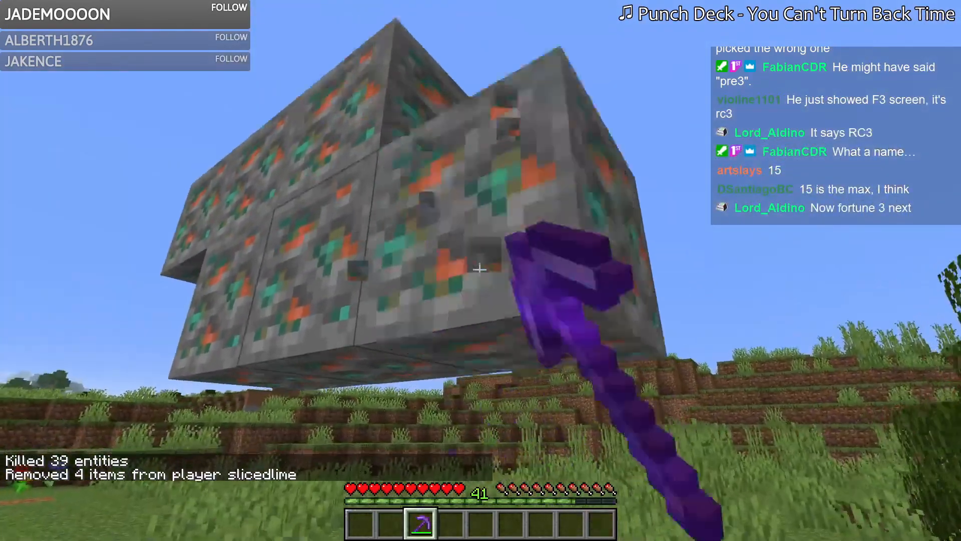
click(479, 269)
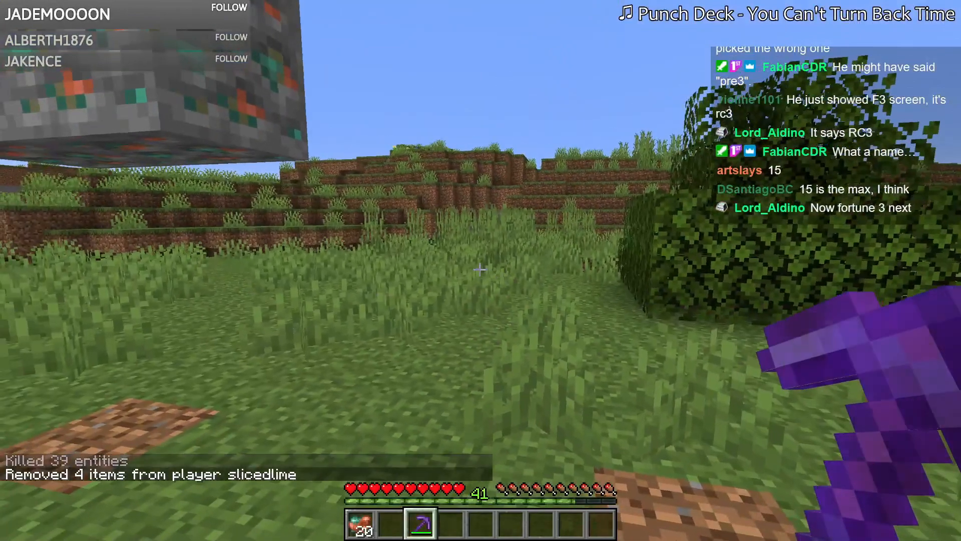
key(9)
key(1)
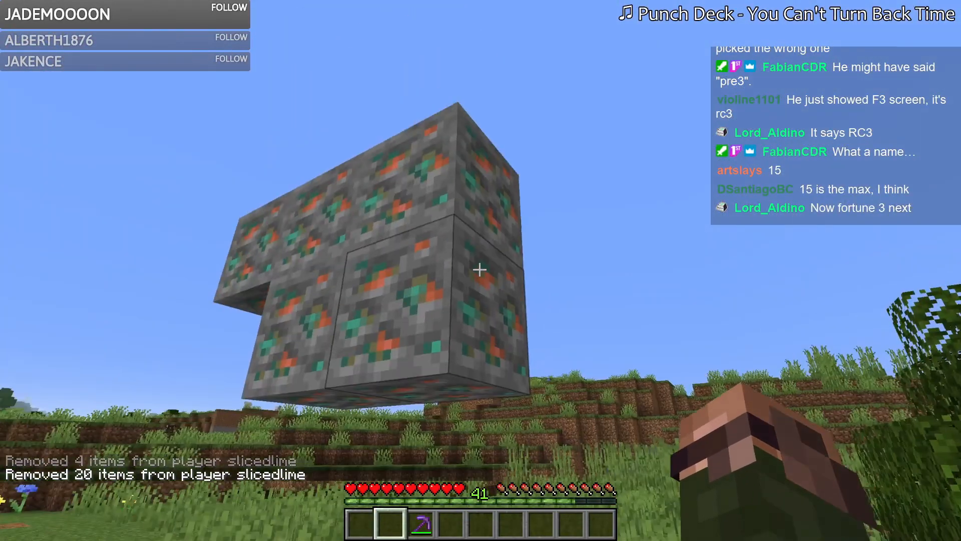
Step: Mine more of the floating copper ore with the Fortune III pickaxe and clear minecraft:raw_copper from the player by command
key(3)
click(479, 269)
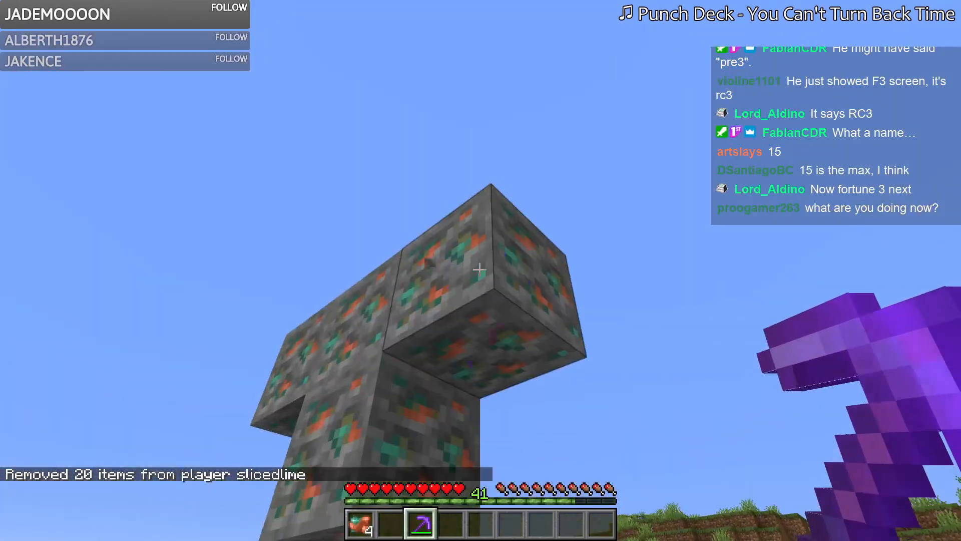
click(479, 270)
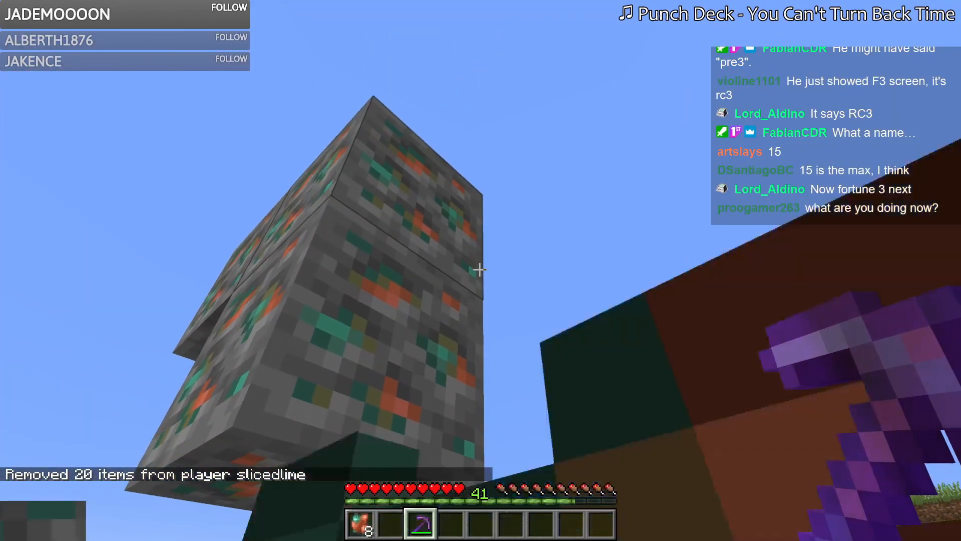
click(479, 270)
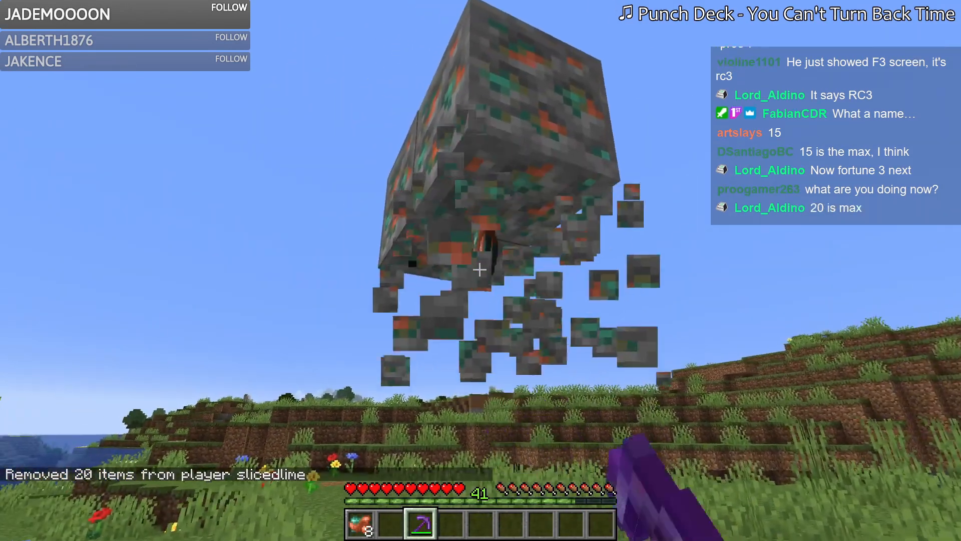
key(t)
key(Up)
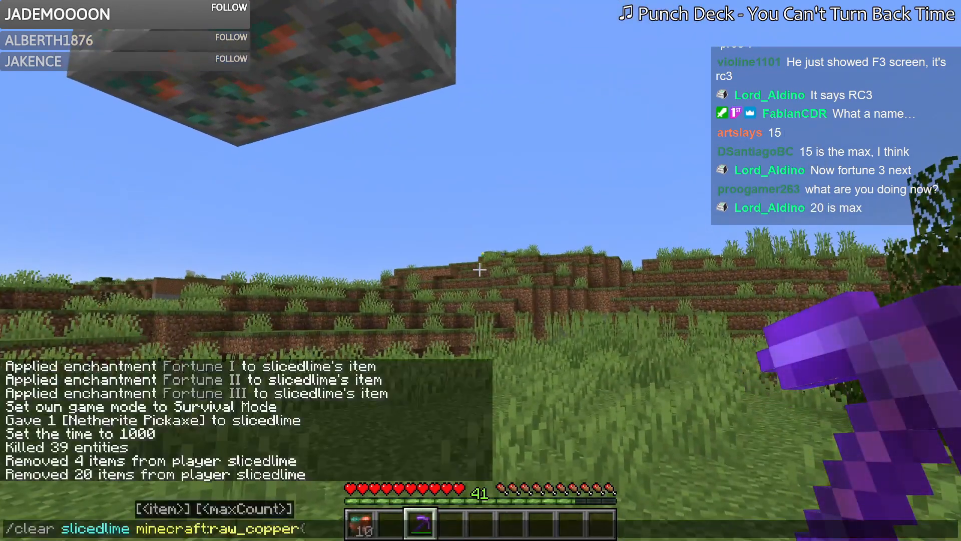
key(Return)
Step: Mine the last floating copper ore blocks and run the clear command for minecraft:raw_copper again
click(479, 269)
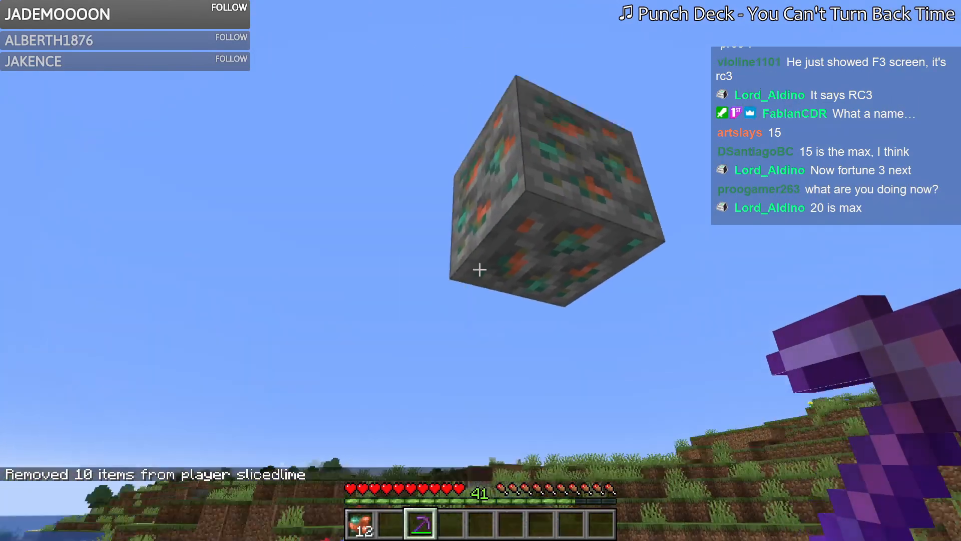
click(479, 270)
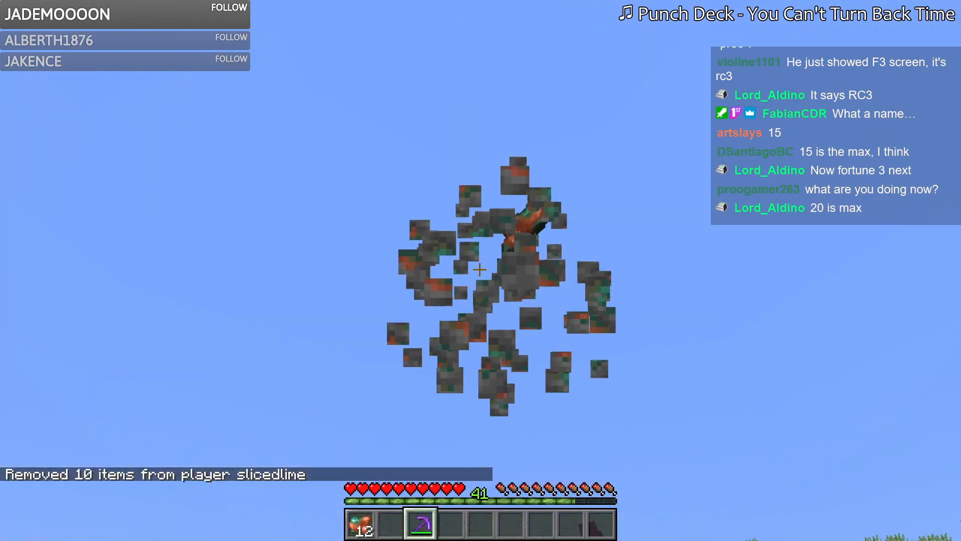
key(t)
key(Up)
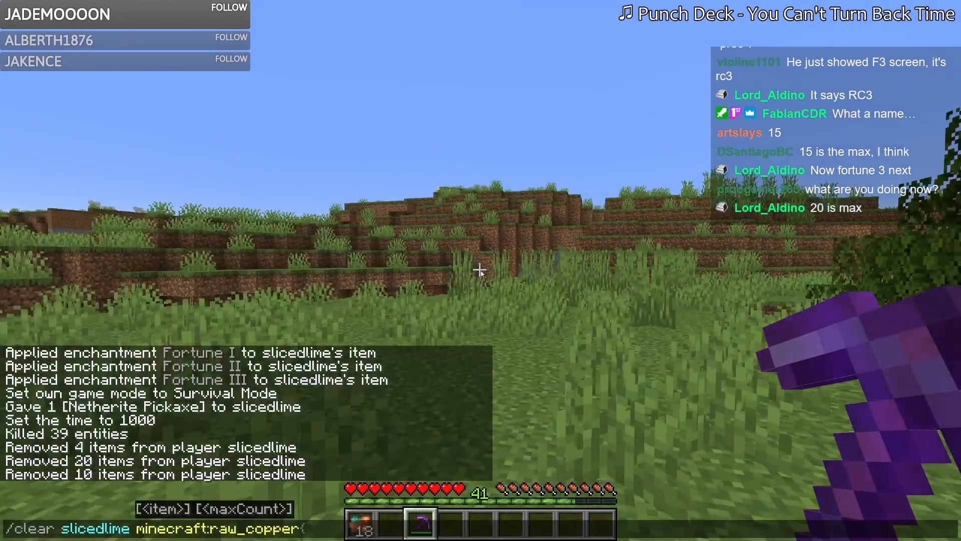
key(Return)
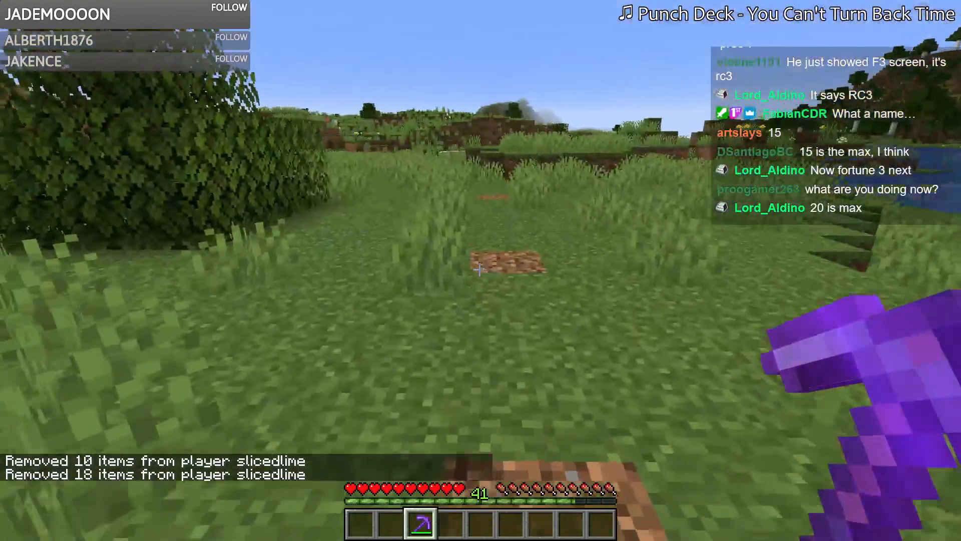
Step: Fill the area from 804 63 15 to ~ ~ ~15 with copper_ore and walk up to the new ore field
key(slash)
text(fill 804 63 15)
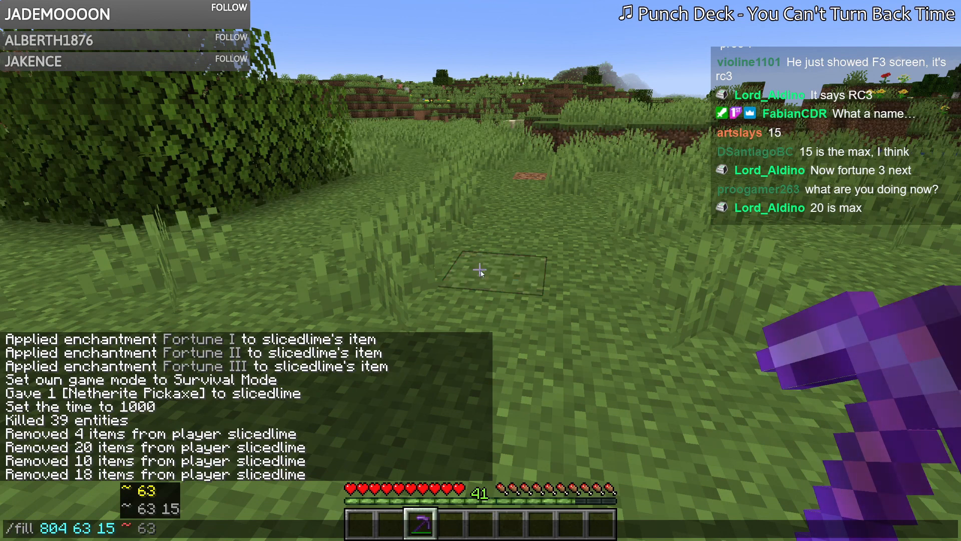
text(~ )
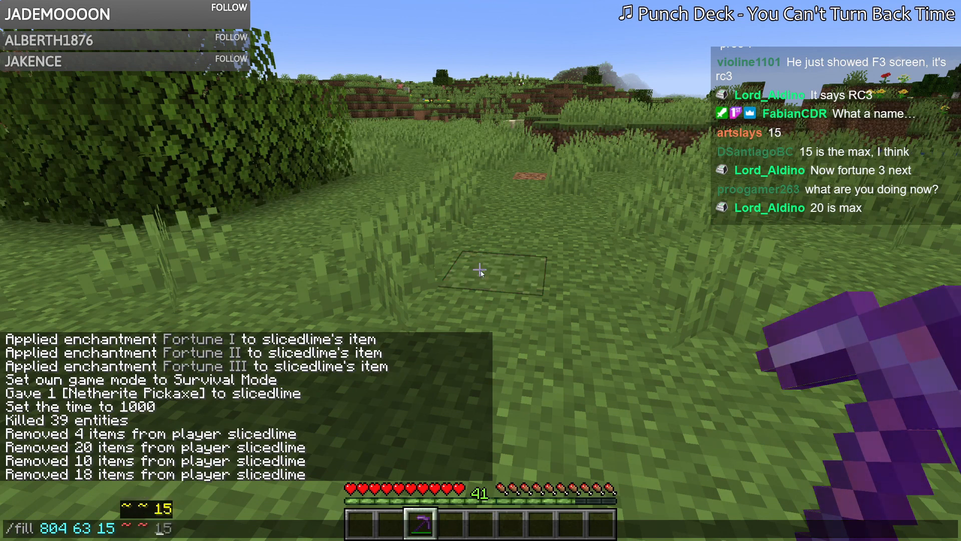
text(~15 )
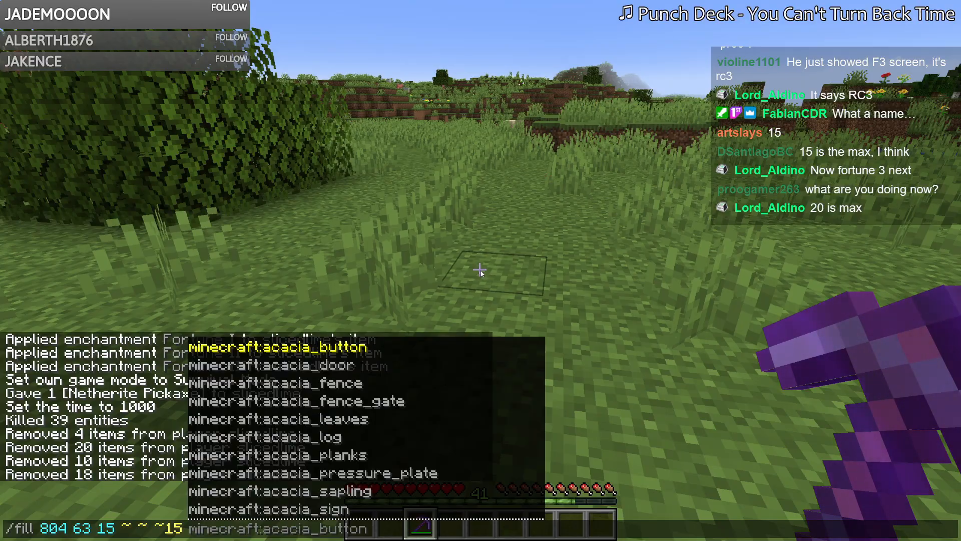
text(copper_ore)
key(Return)
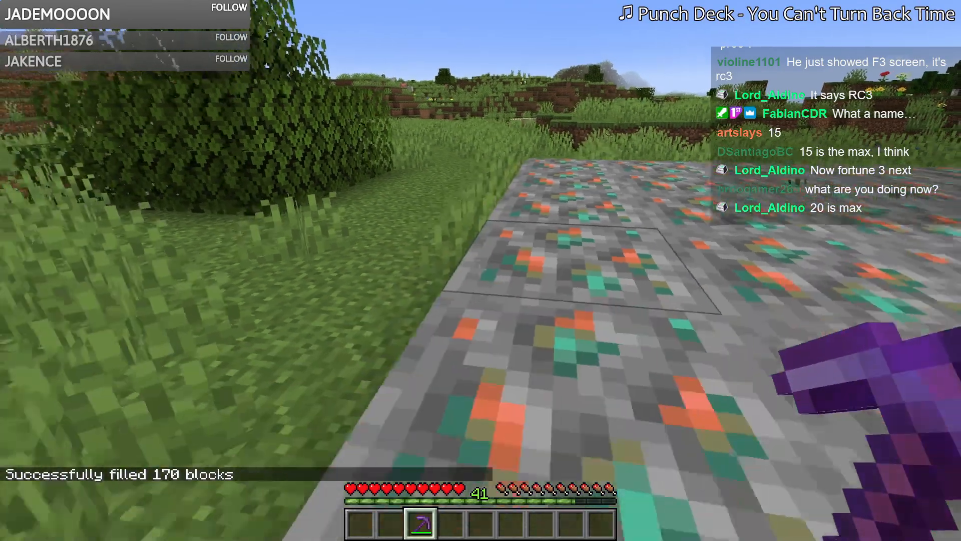
key(w)
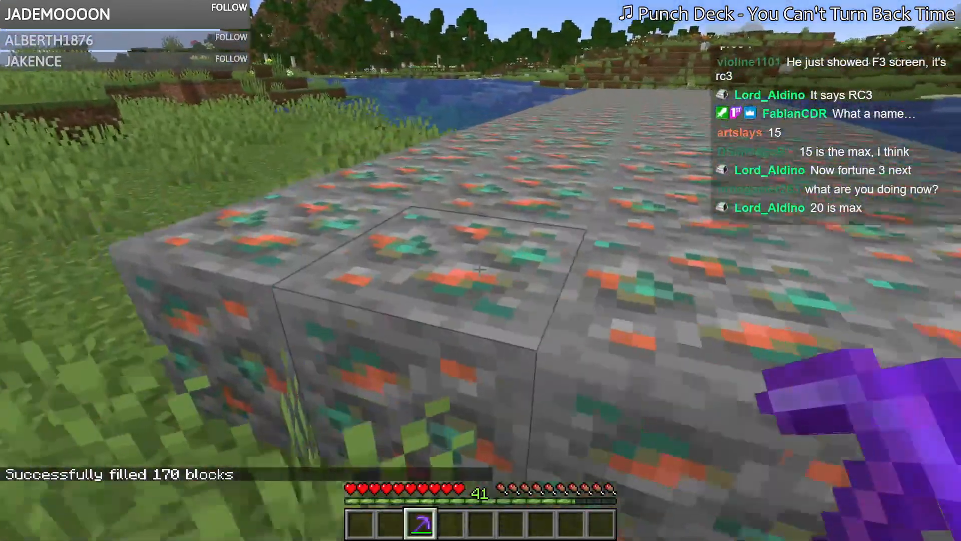
Step: Mine a copper ore block at the edge of the new field with the Fortune III pickaxe and pause the game
key(w)
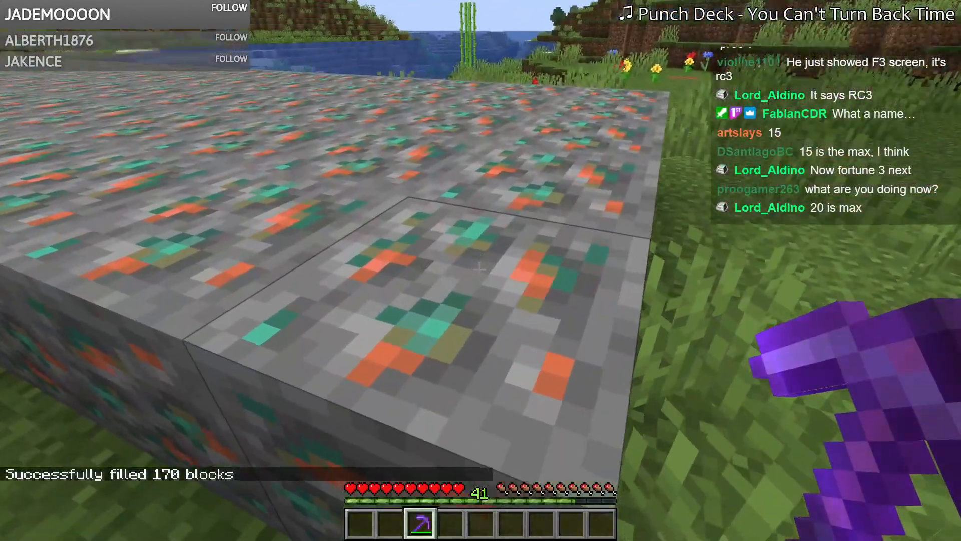
click(480, 269)
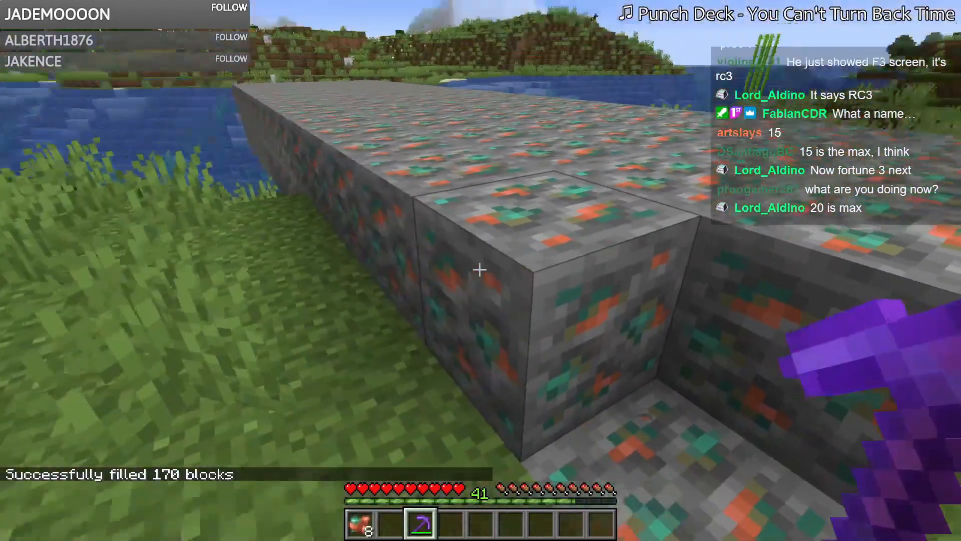
key(Escape)
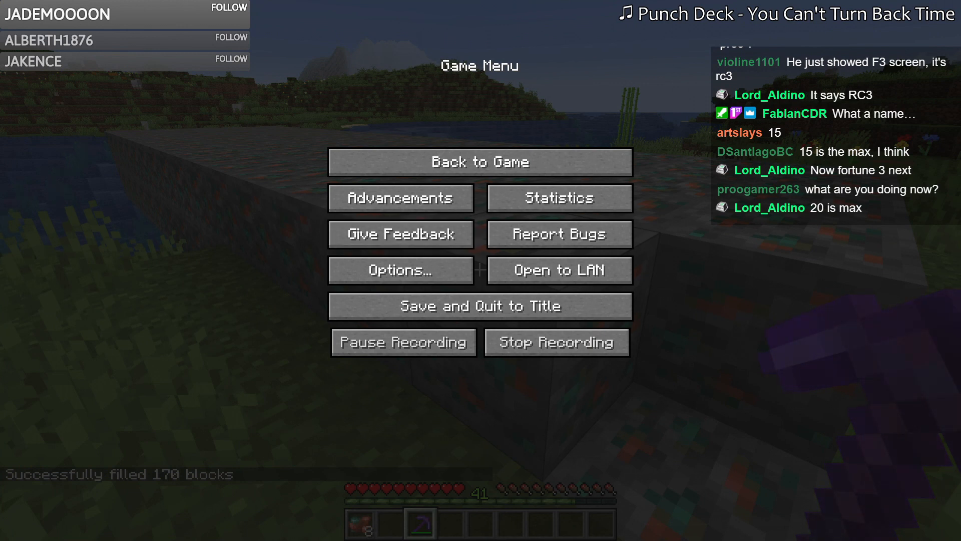
Step: Switch to the Notepad++ notes and rename the "Fortune 0" label to "No fortune"
key(alt+Tab)
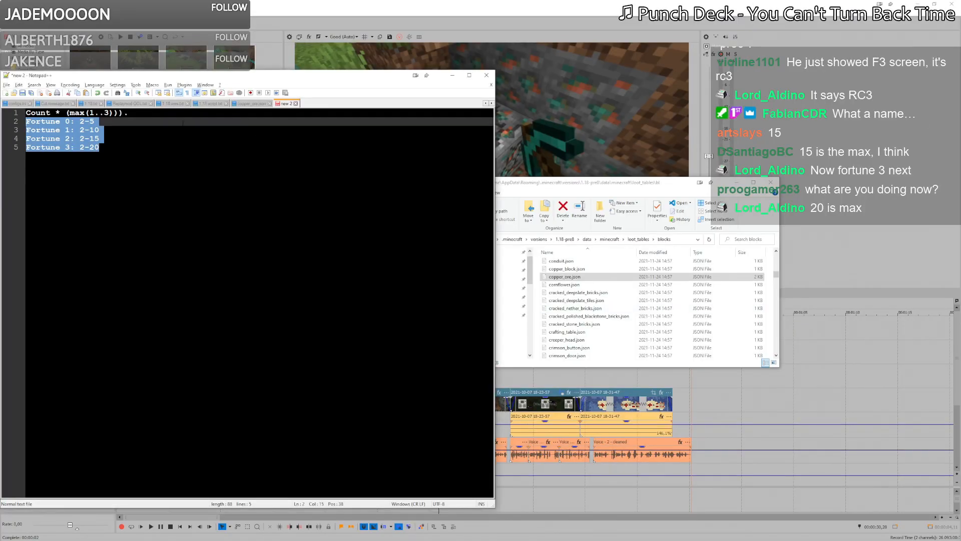
key(Left)
key(ctrl+shift+Right)
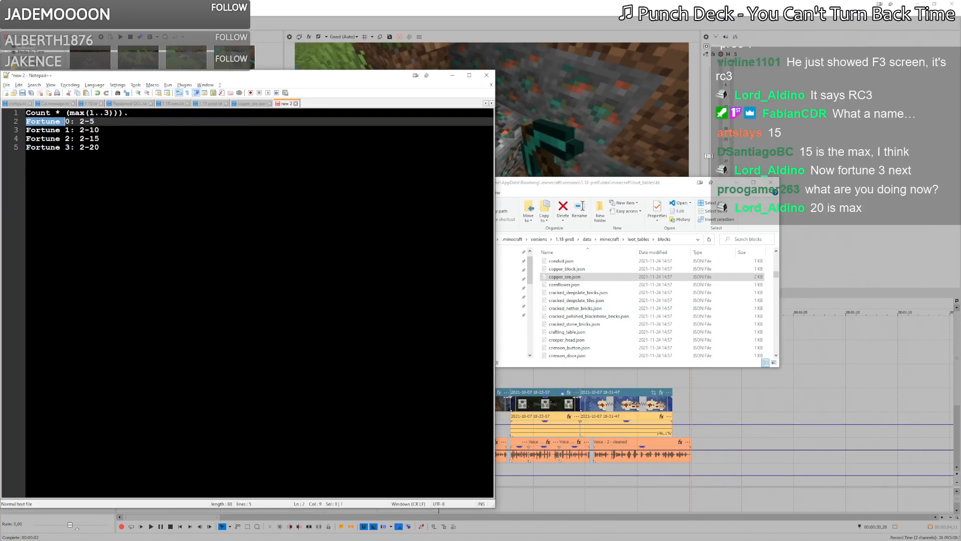
text(No fortune)
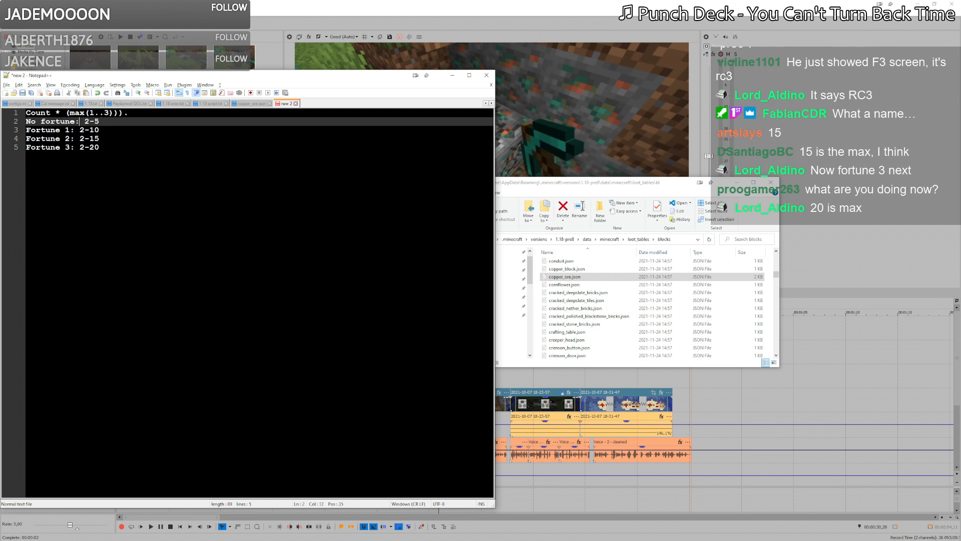
Step: Copy the four drop range lines from "No fortune: 2-5" through "Fortune 3: 2-20"
key(Down)
key(Left)
key(Up)
key(Home)
key(shift+Down)
key(shift+Down)
key(shift+Down)
key(shift+End)
key(shift+Left)
key(Right)
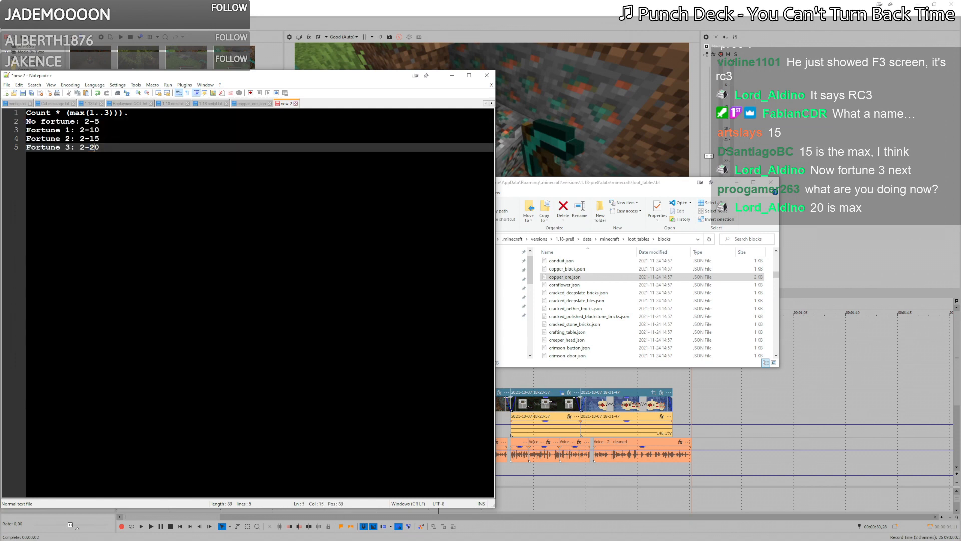
key(shift+Up)
key(shift+Up)
key(shift+Up)
key(shift+Home)
key(ctrl+c)
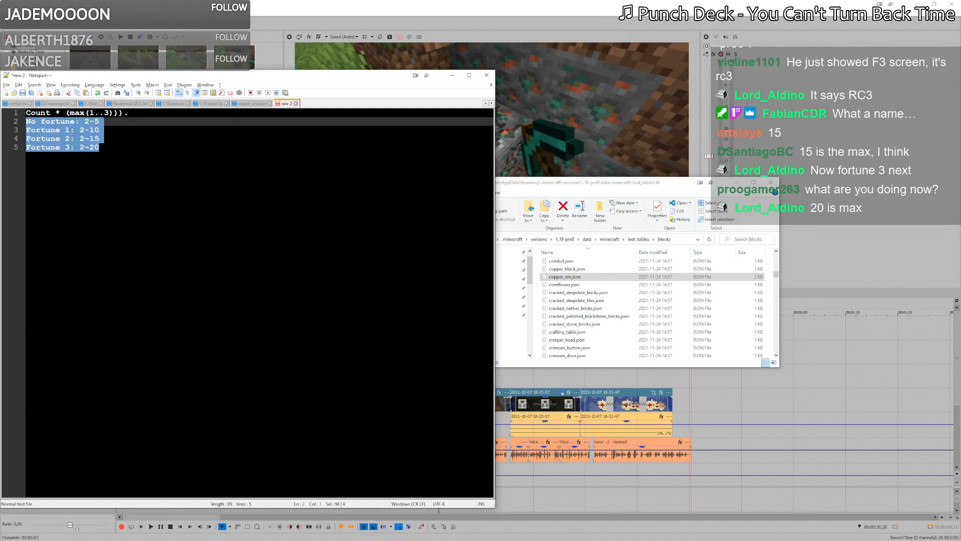
Step: Switch to VEGAS, play the copper mining clip, and insert text media on the empty track above Main Channel at 00:00:32,29
click(368, 2)
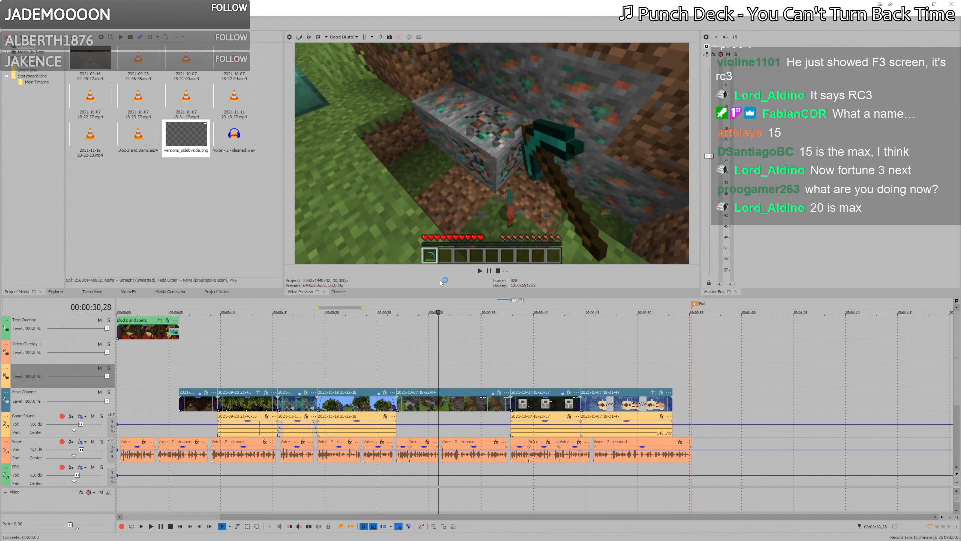
key(space)
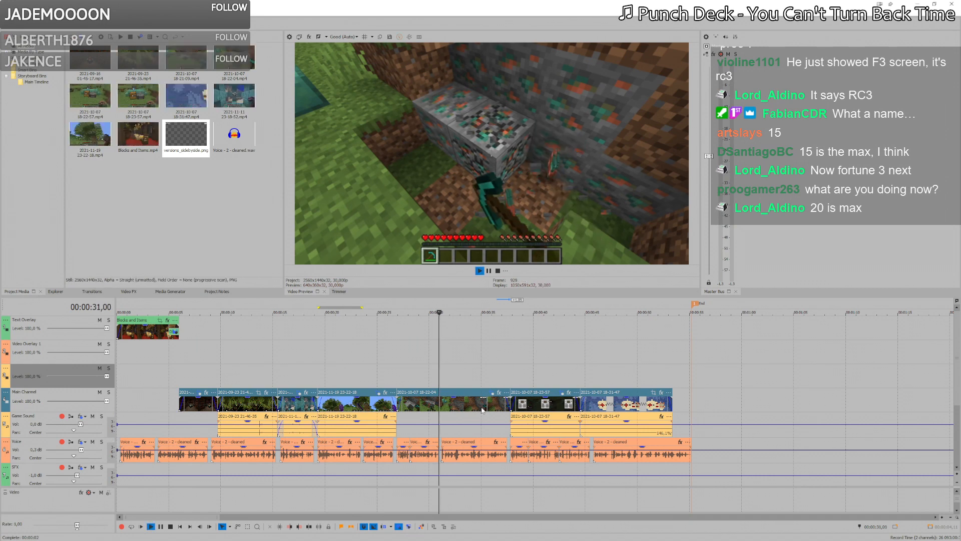
click(444, 381)
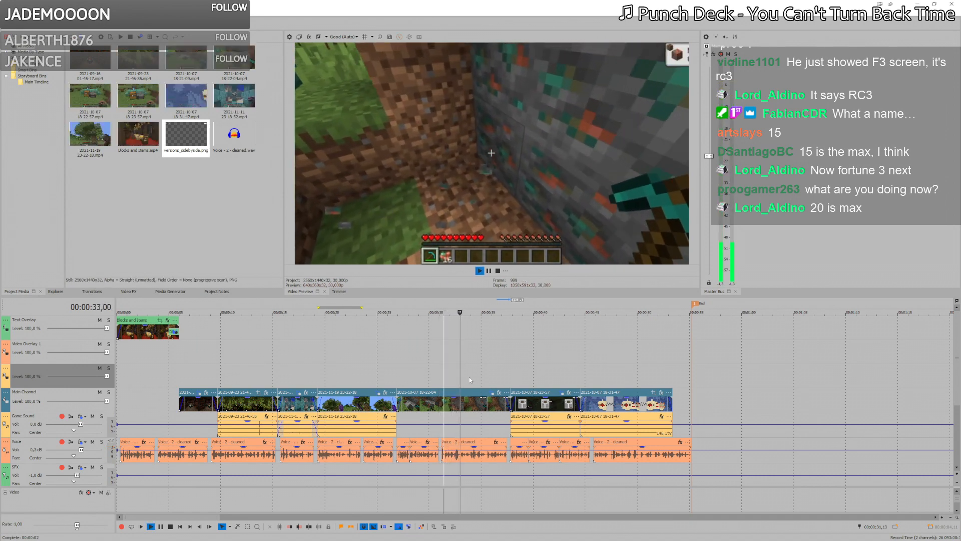
click(460, 369)
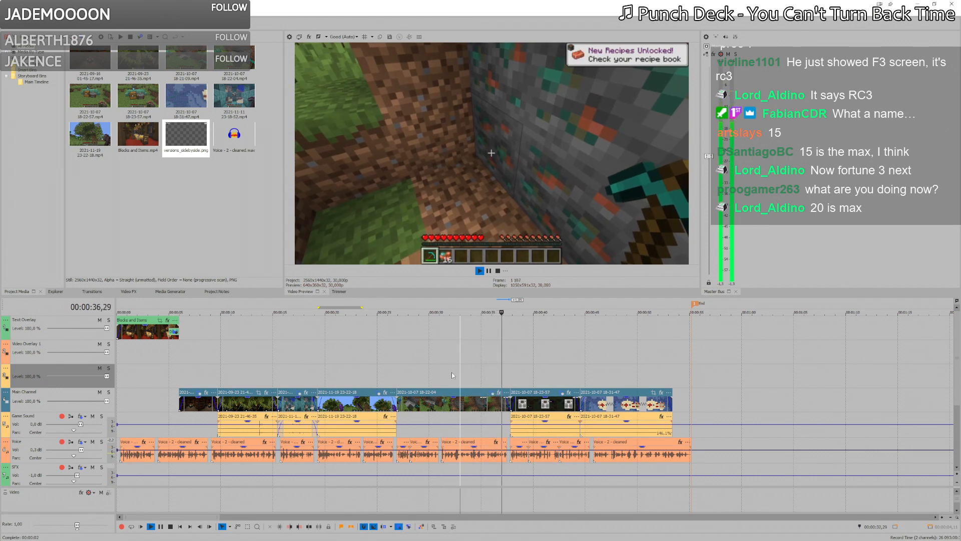
key(space)
right_click(460, 373)
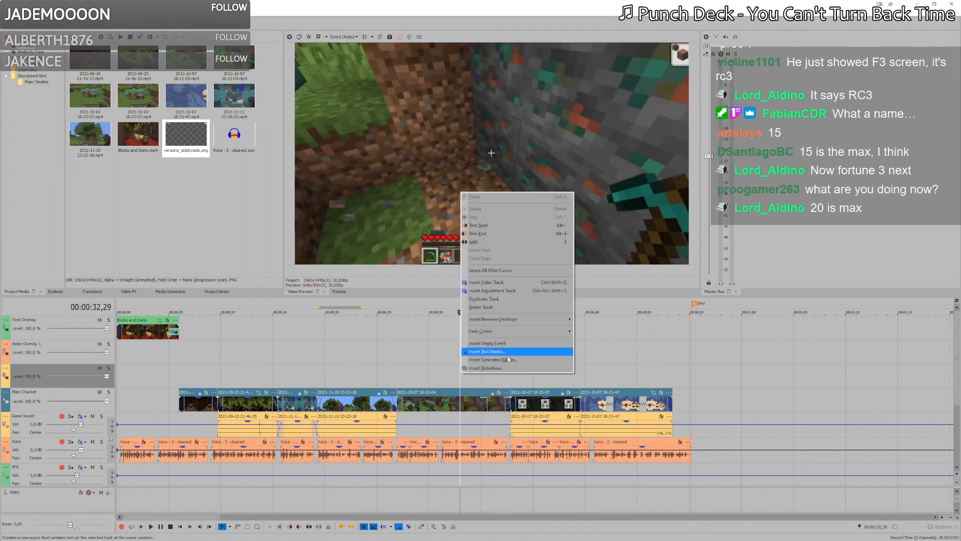
click(481, 351)
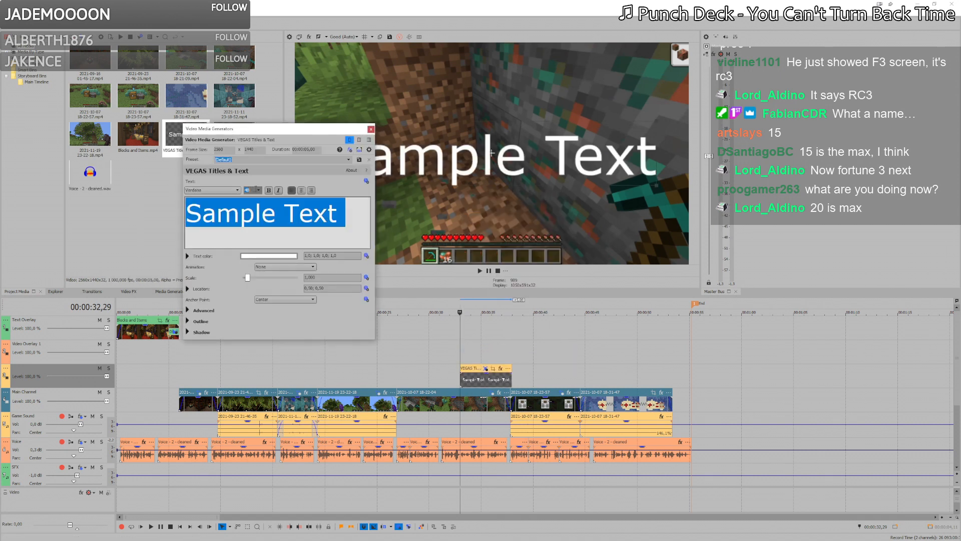
Step: Reduce the title's font size and replace the sample text with the copied drop ranges
click(257, 190)
click(255, 218)
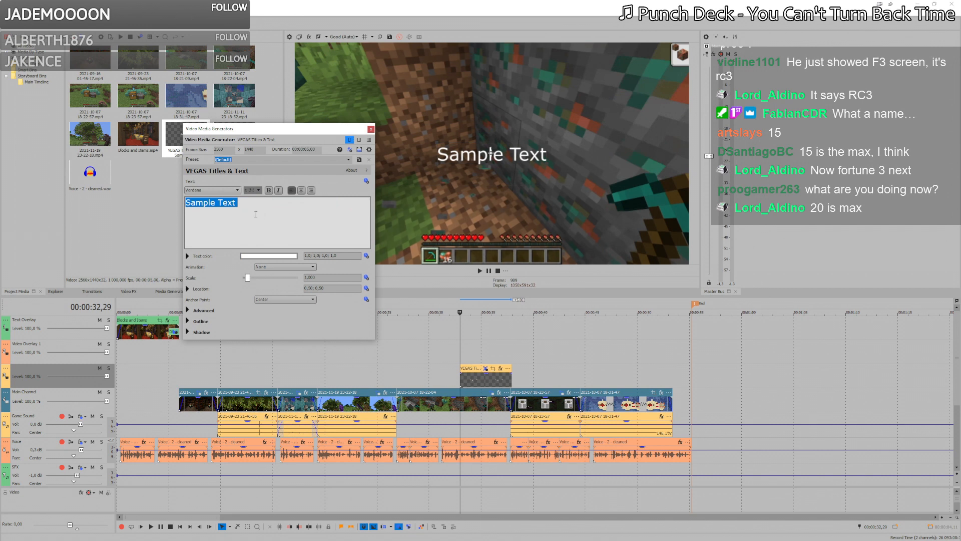
click(249, 229)
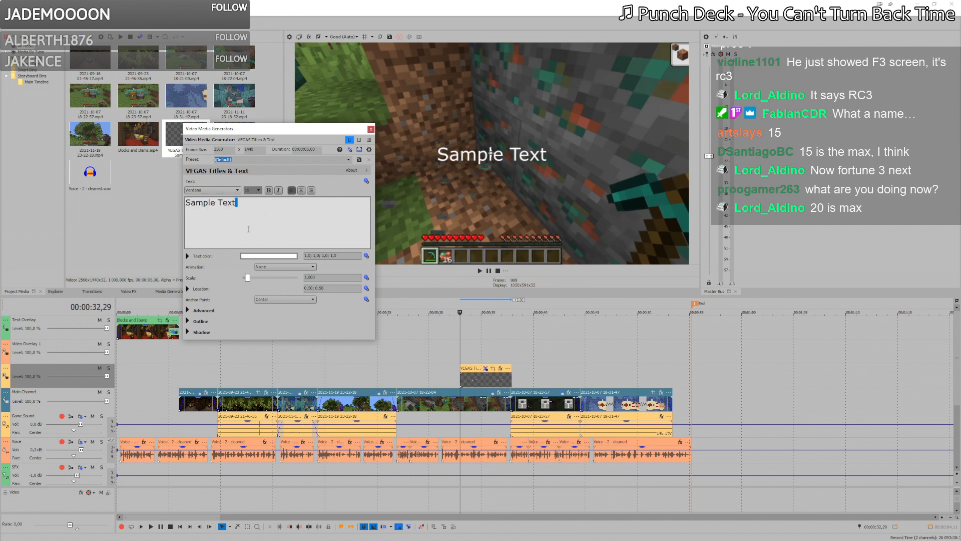
key(ctrl+a)
key(ctrl+v)
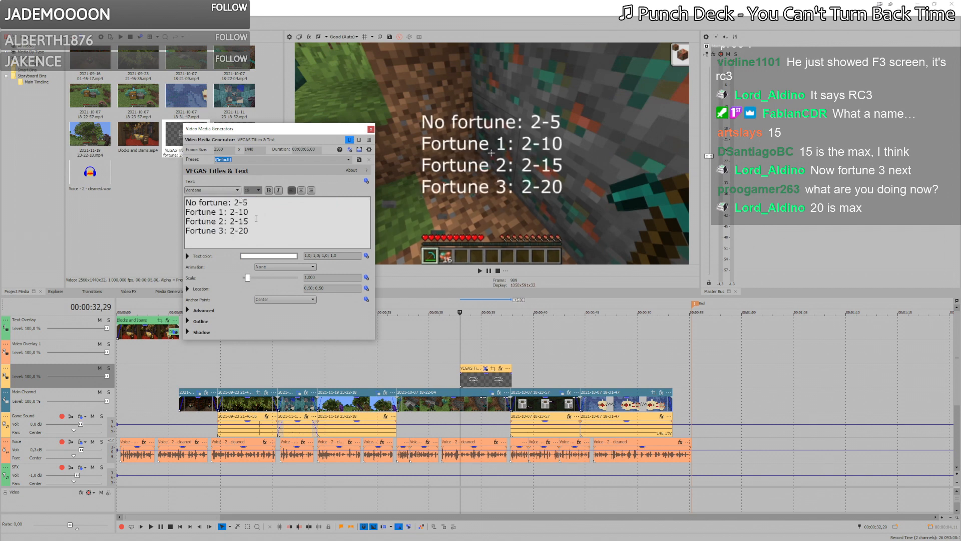
Step: Set all the title text in the Aero Matics font and move it to the upper-left corner of the video frame
key(ctrl+a)
click(200, 189)
scroll(238, 206, up, 10)
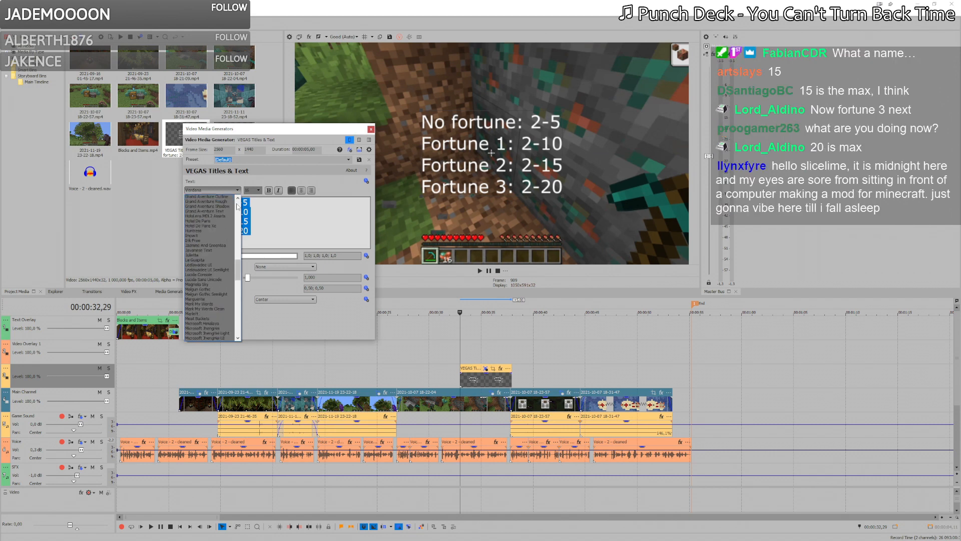
scroll(238, 206, up, 20)
click(206, 214)
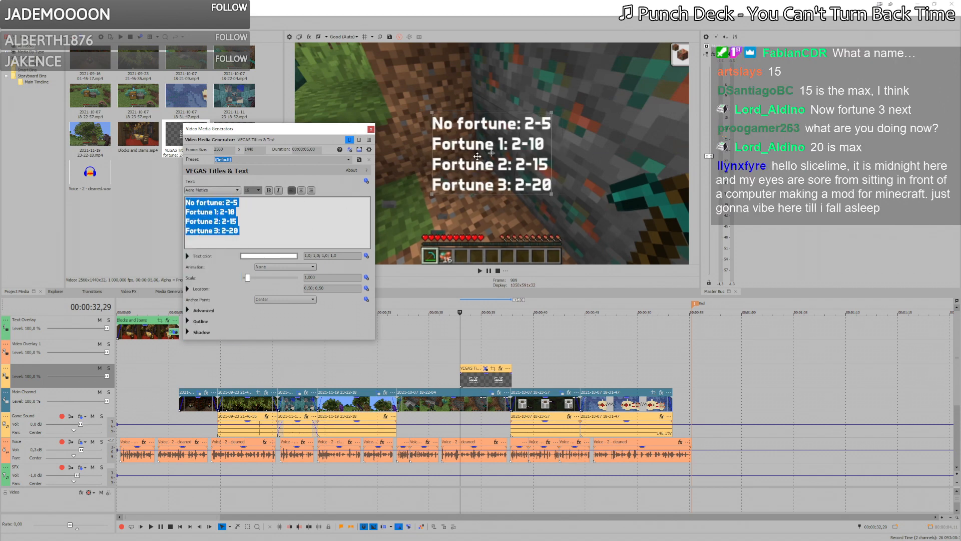
drag(334, 129, 196, 155)
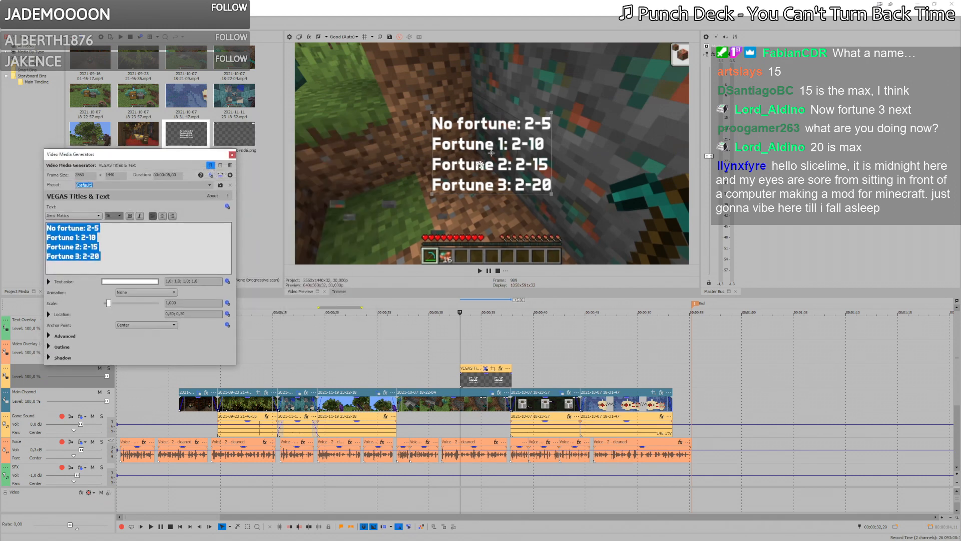
drag(480, 165, 353, 106)
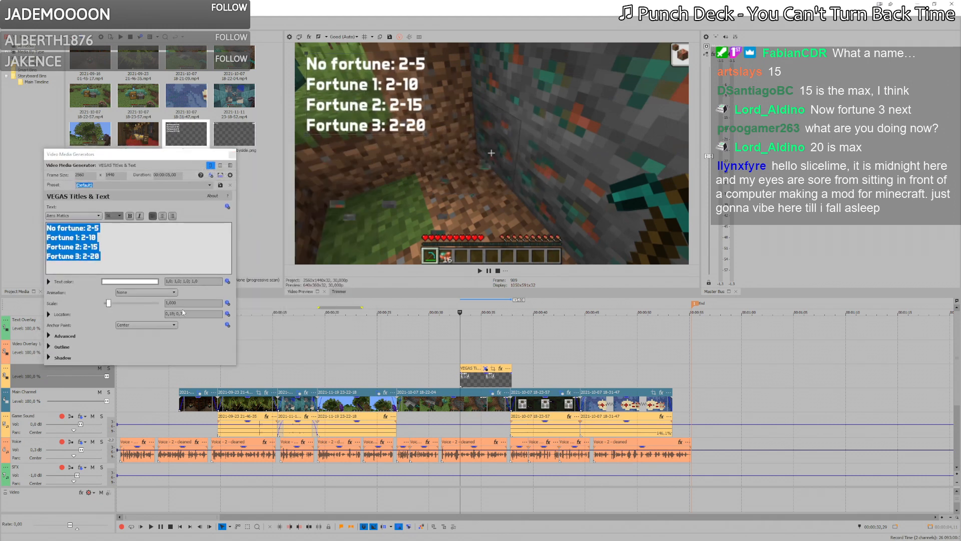
Step: Enable the title's shadow with X and Y offsets of 0 and close the title settings
click(59, 358)
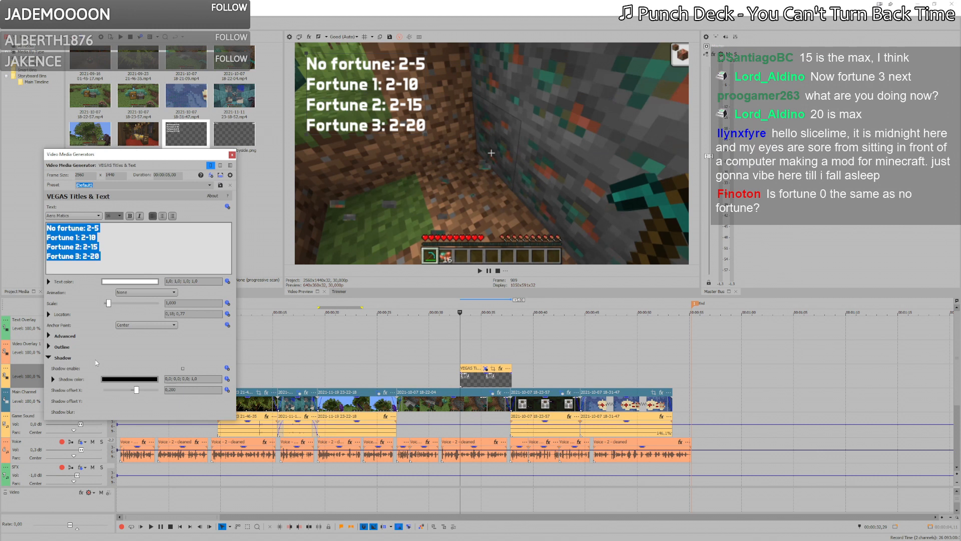
click(183, 368)
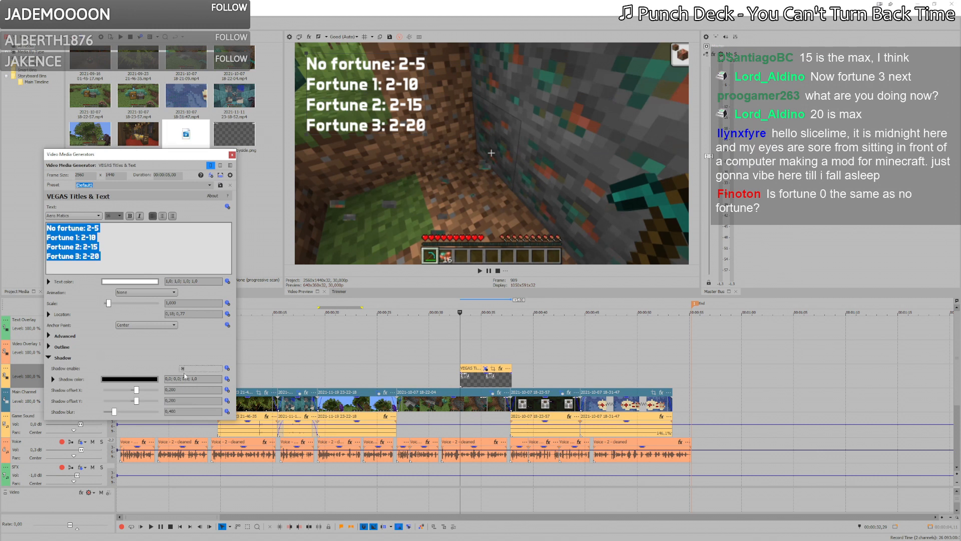
click(185, 401)
text(0)
key(Tab)
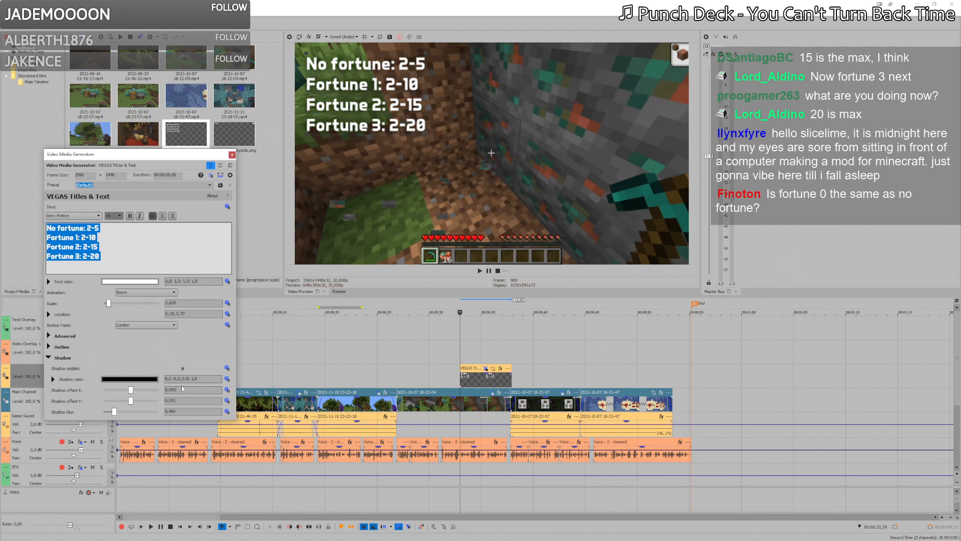
click(232, 155)
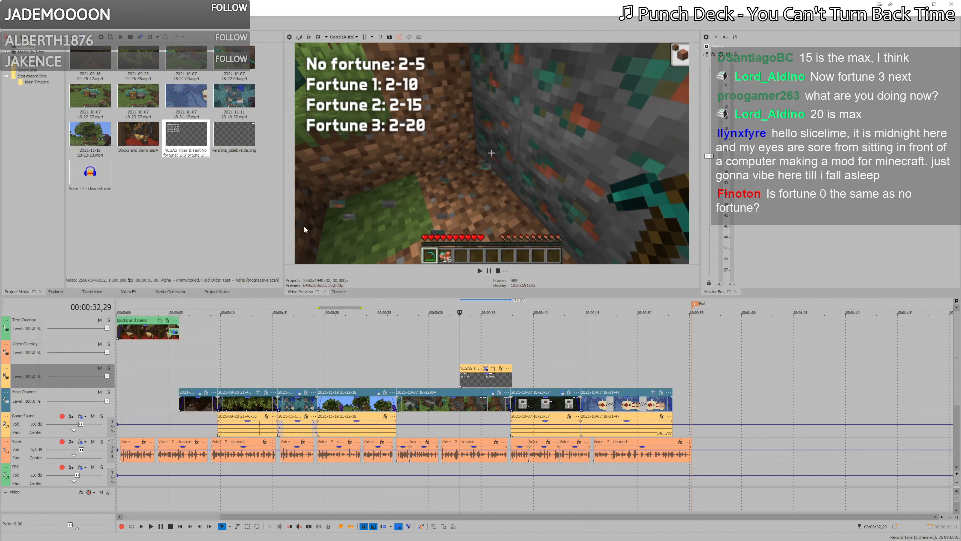
Step: Trim the title event's end to match the copper clip below it and reopen its text settings
click(429, 342)
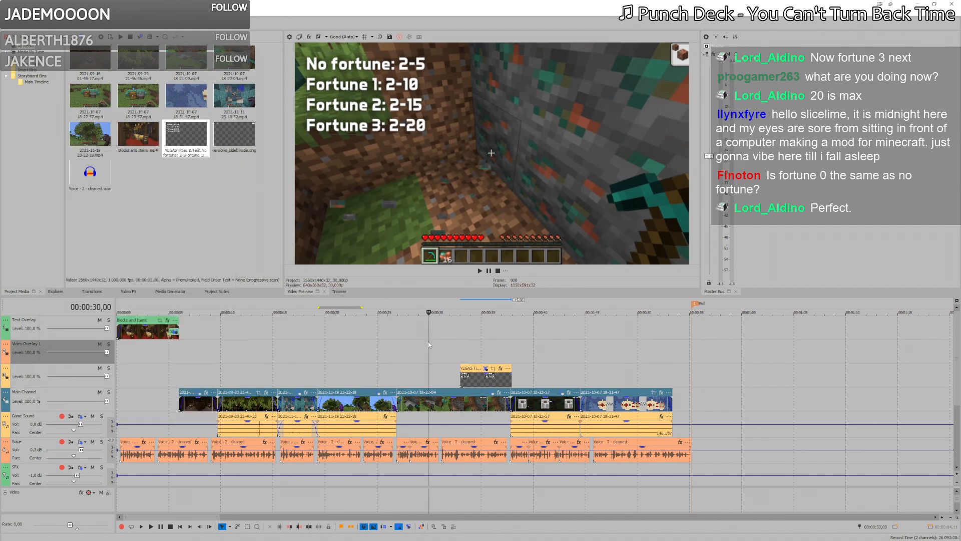
drag(512, 378, 508, 378)
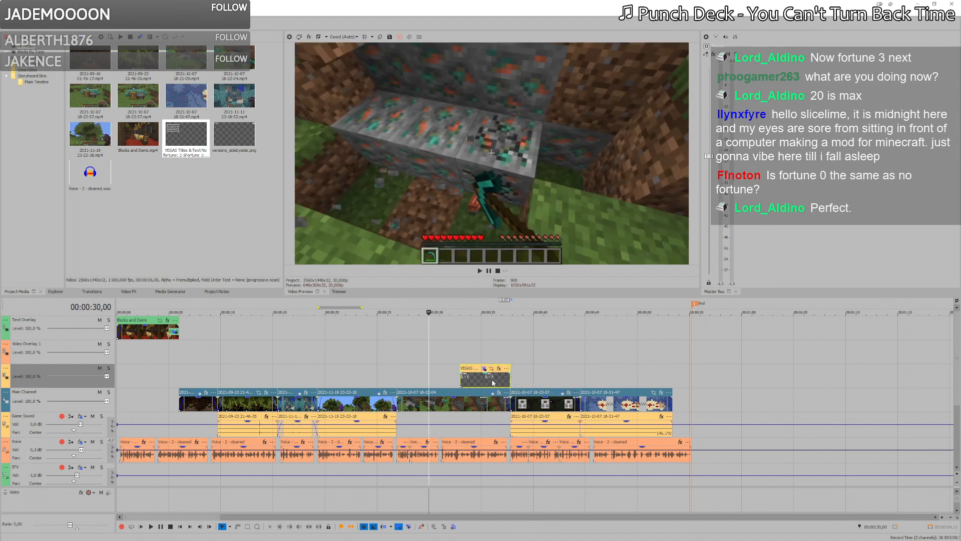
click(481, 358)
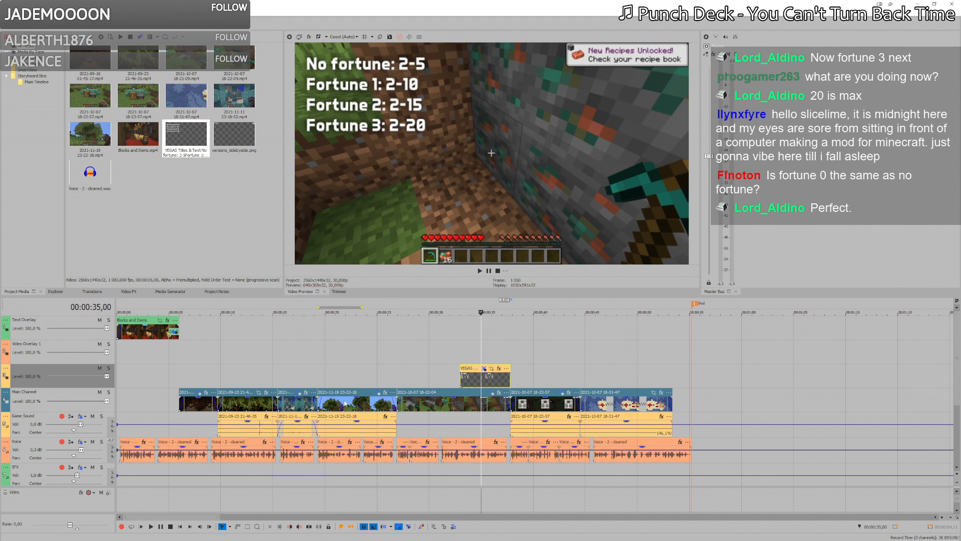
click(483, 369)
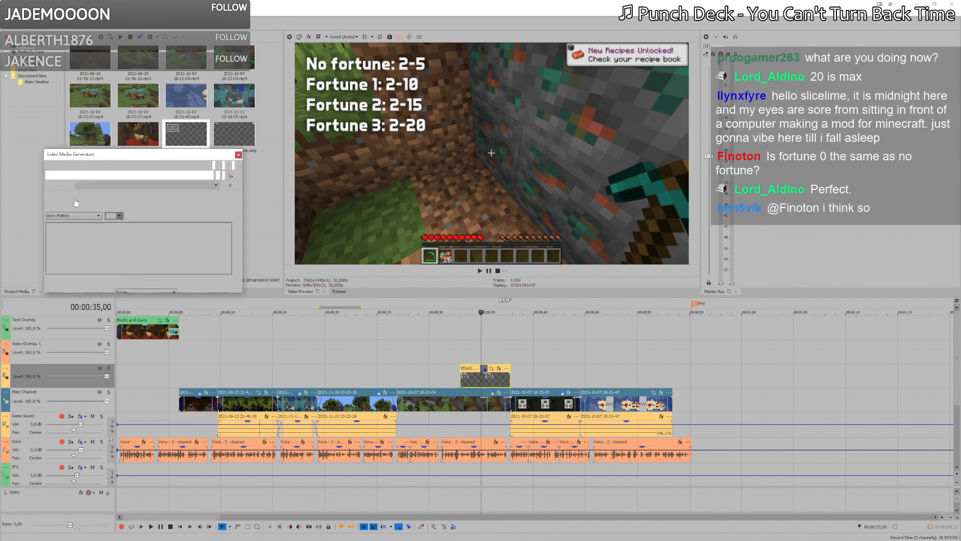
Step: Try to separate the 2-5 range from the "No fortune:" label with a tab
click(86, 227)
key(Tab)
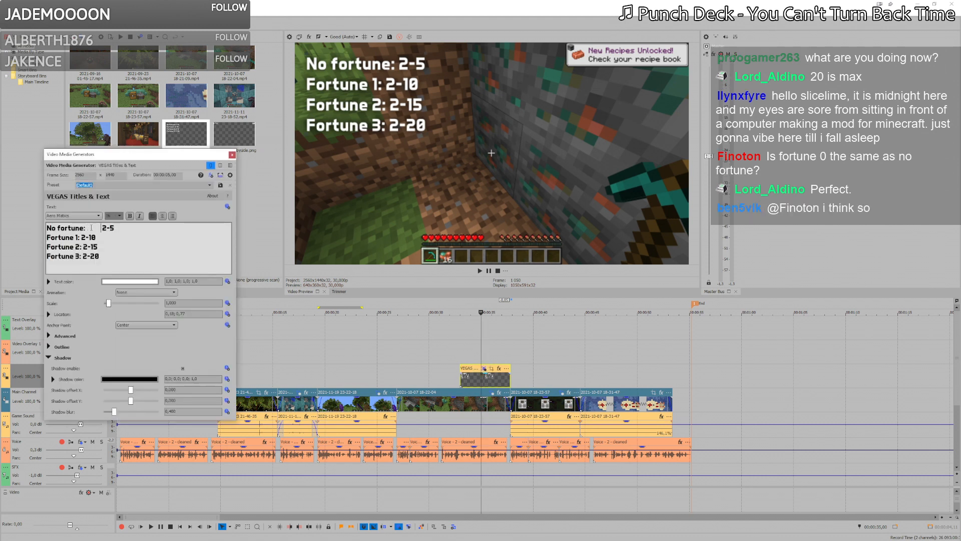
key(Left)
key(Left)
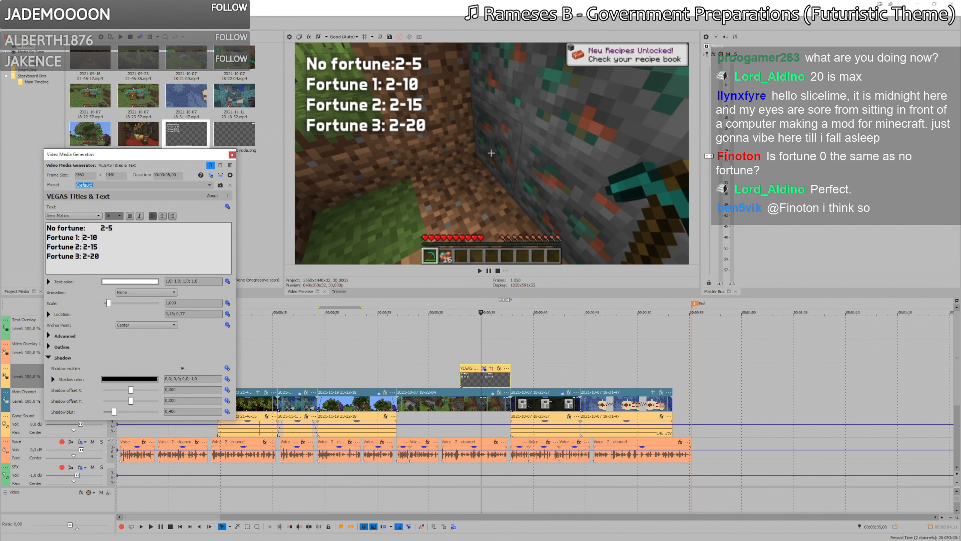
key(Tab)
key(Delete)
Step: Delete the ranges from all four title lines, keeping only the labels "No fortune:" and "Fortune 1:" to "Fortune 3:"
key(Up)
key(Delete)
key(shift+End)
key(Delete)
key(Down)
key(shift+End)
key(Delete)
key(Down)
key(shift+End)
key(Delete)
key(Down)
key(shift+End)
key(Delete)
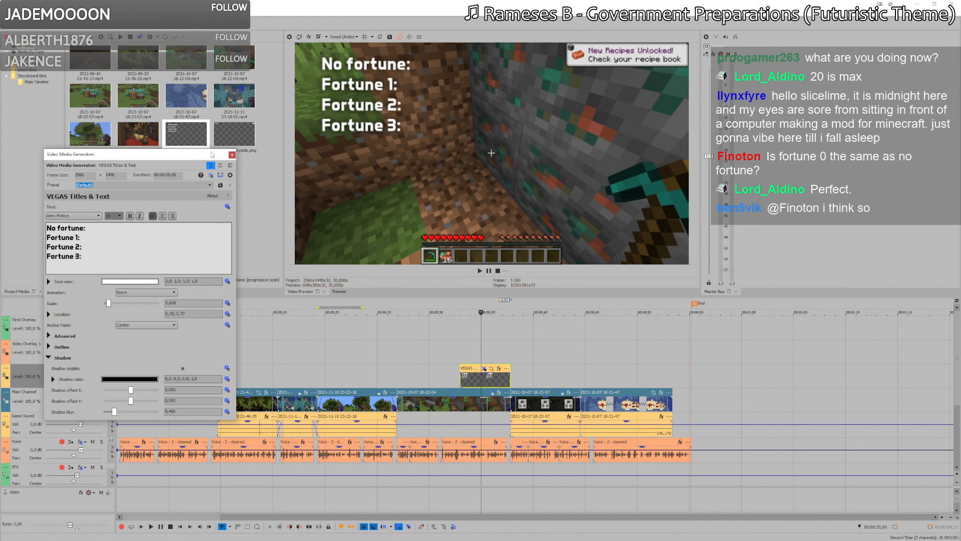
Step: Shift the label title slightly back toward the frame's left edge and close its settings
click(356, 93)
drag(355, 93, 347, 94)
click(232, 155)
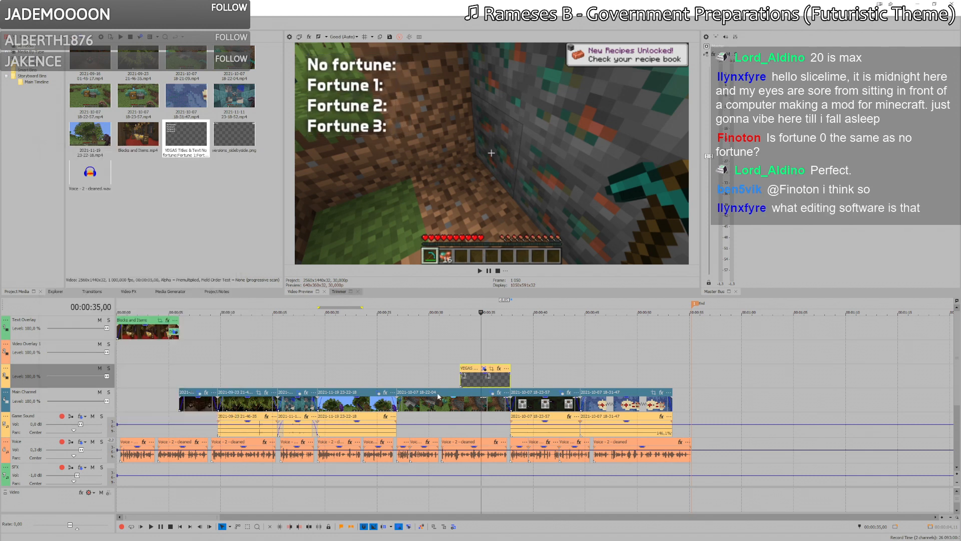
Step: Insert a Titles & Text event on Video Overlay 1 listing "No fortune: 2-5", "Fortune 1: 2-10", "Fortune 2: 2-15" and "Fortune 3: 2-20"
right_click(460, 353)
click(498, 511)
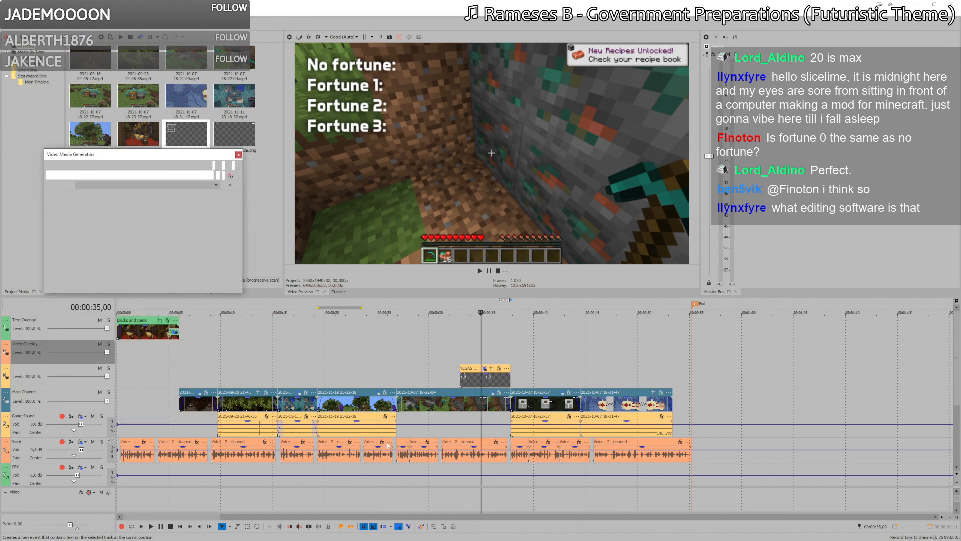
key(ctrl+a)
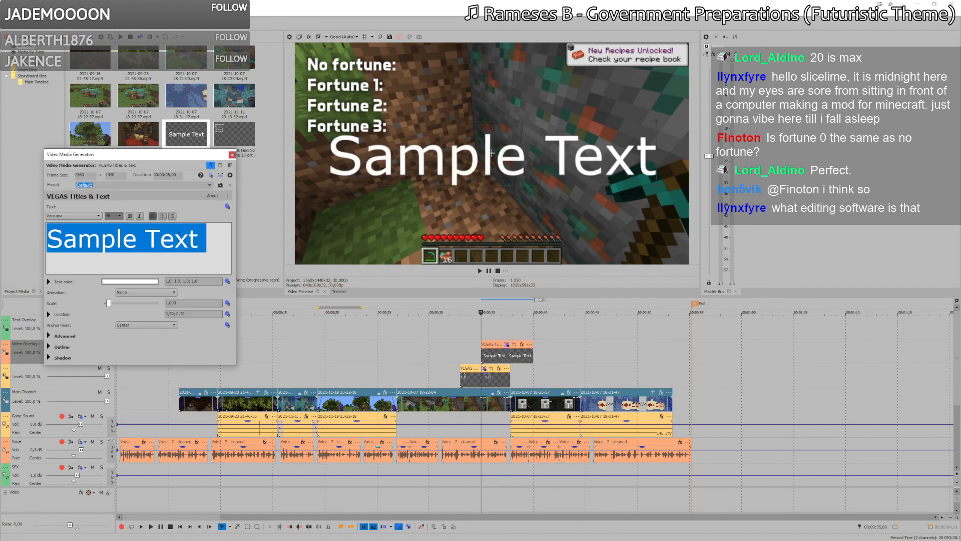
text(No fortune: 2-5 Fortune 1: 2-10 Fortune 2: 2-15 Fortune 3: 2-20)
Step: Reduce the font size of all four lines in the new title and change their font to Aero Matics
key(ctrl+a)
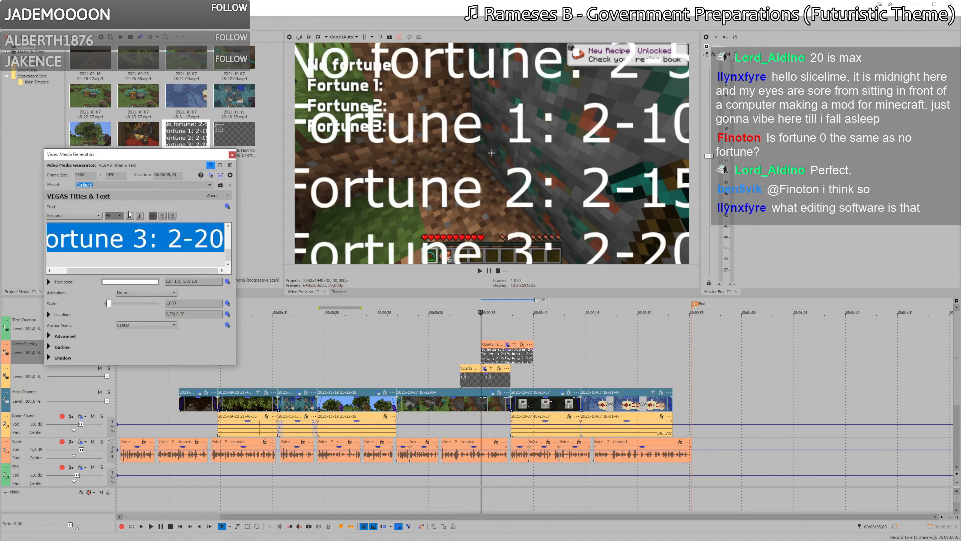
click(119, 216)
click(116, 240)
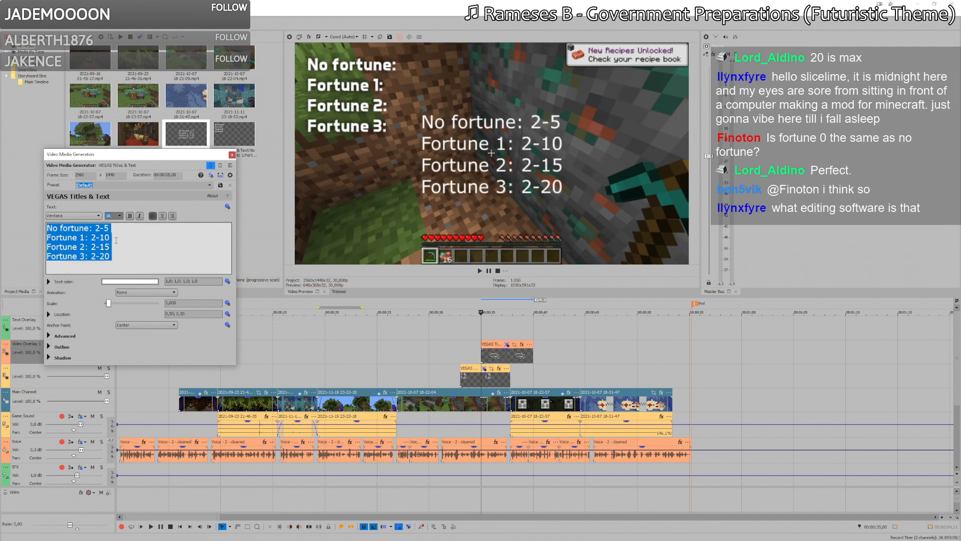
click(98, 215)
scroll(99, 235, up, 3)
scroll(99, 238, up, 10)
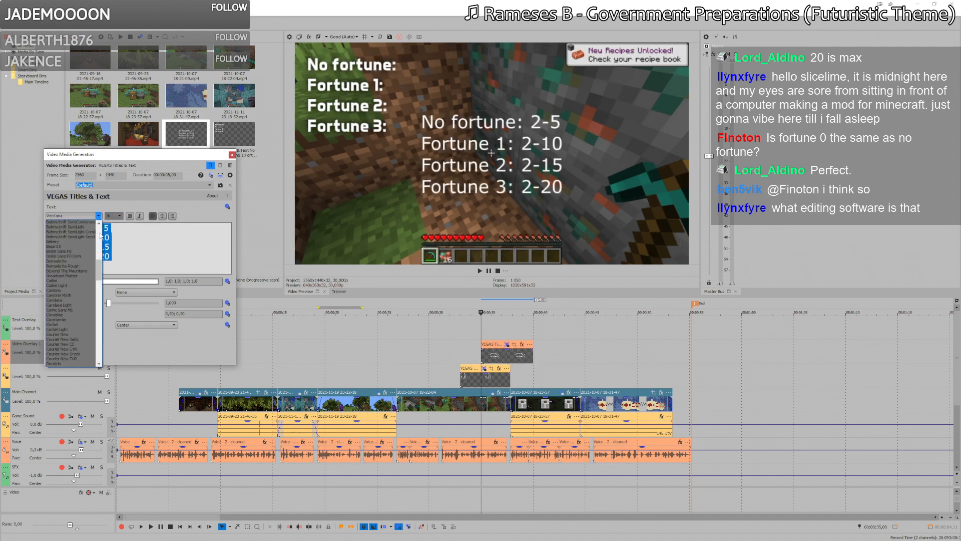
scroll(85, 260, up, 3)
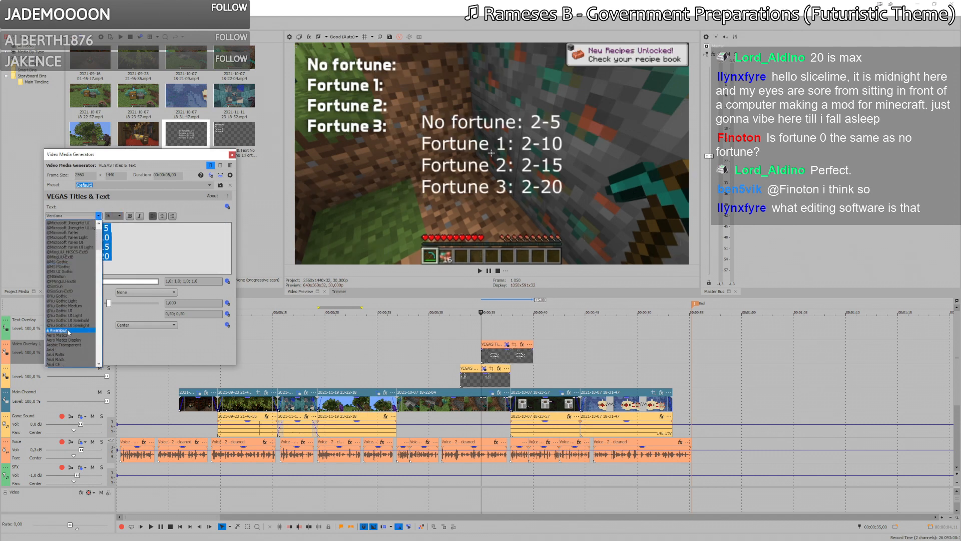
click(74, 341)
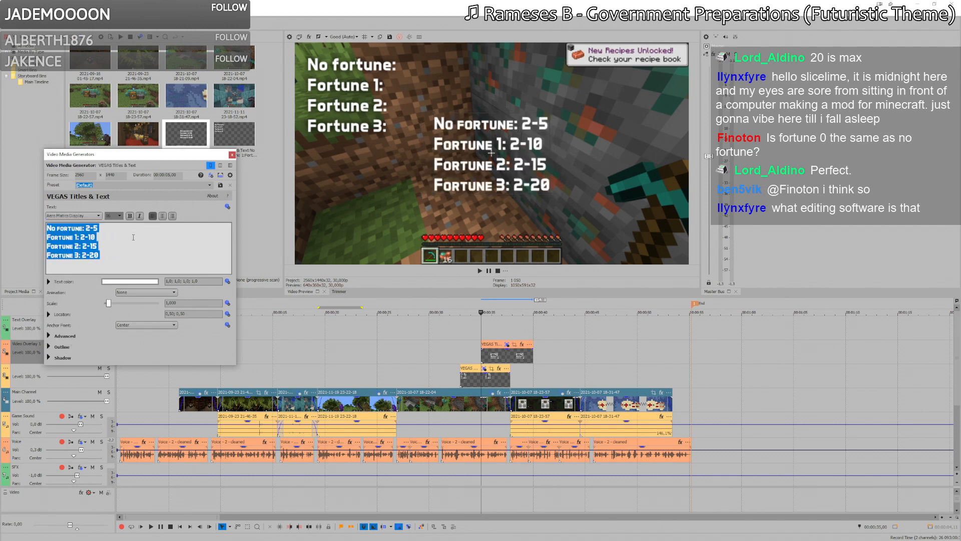
click(98, 216)
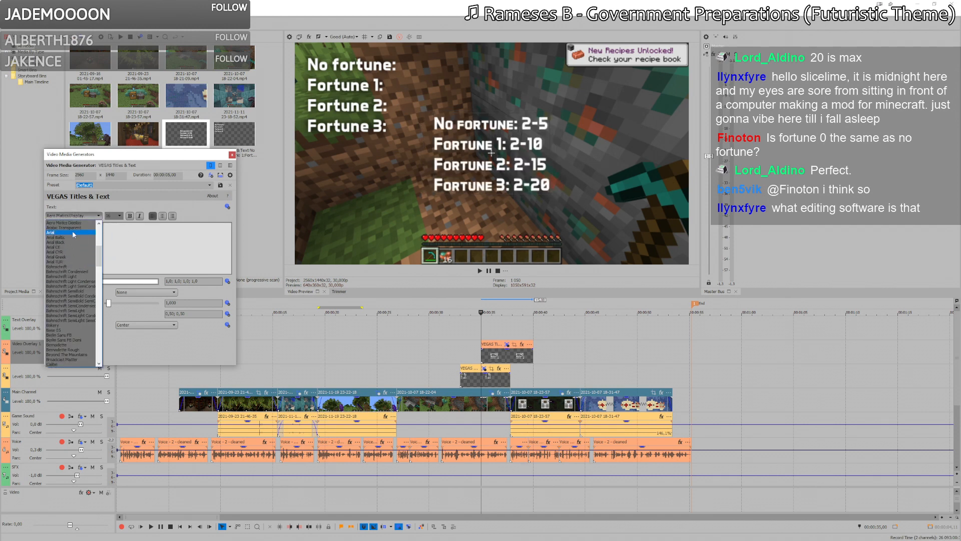
scroll(75, 235, up, 1)
click(72, 234)
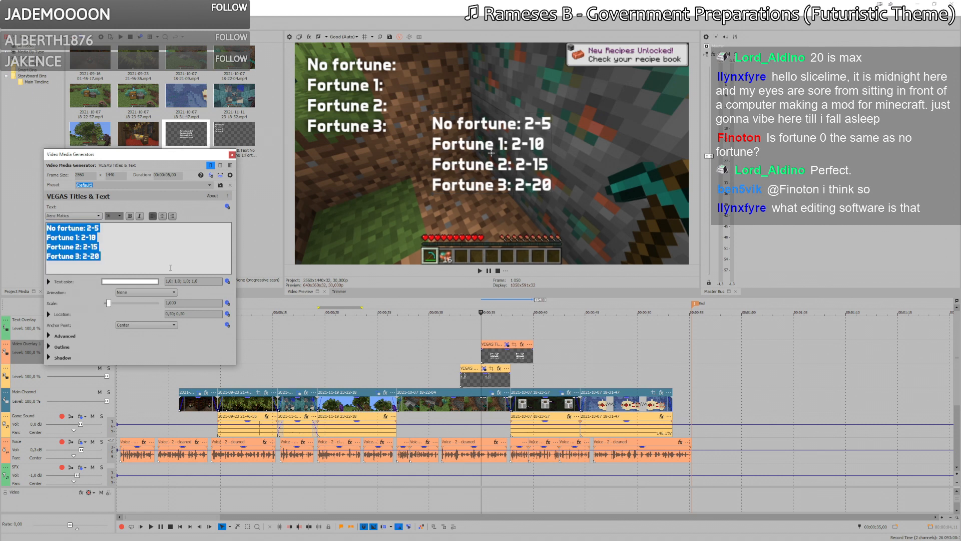
Step: Delete the labels "No fortune:" and "Fortune 1:" from the new title, keeping their ranges 2-5 and 2-10
key(Left)
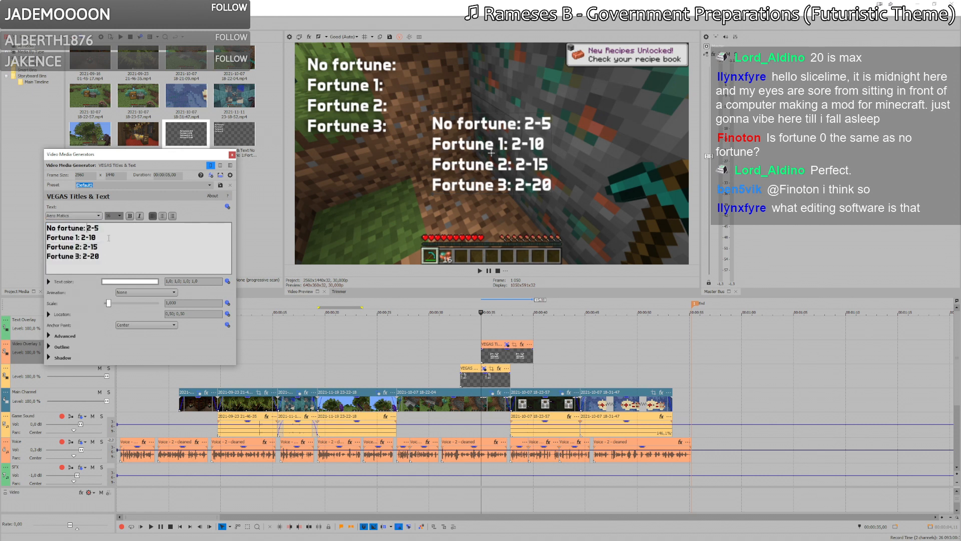
key(ctrl+shift+Right)
key(ctrl+shift+Right)
key(ctrl+shift+Right)
key(Delete)
key(Down)
key(ctrl+shift+Right)
key(ctrl+shift+Right)
key(ctrl+shift+Right)
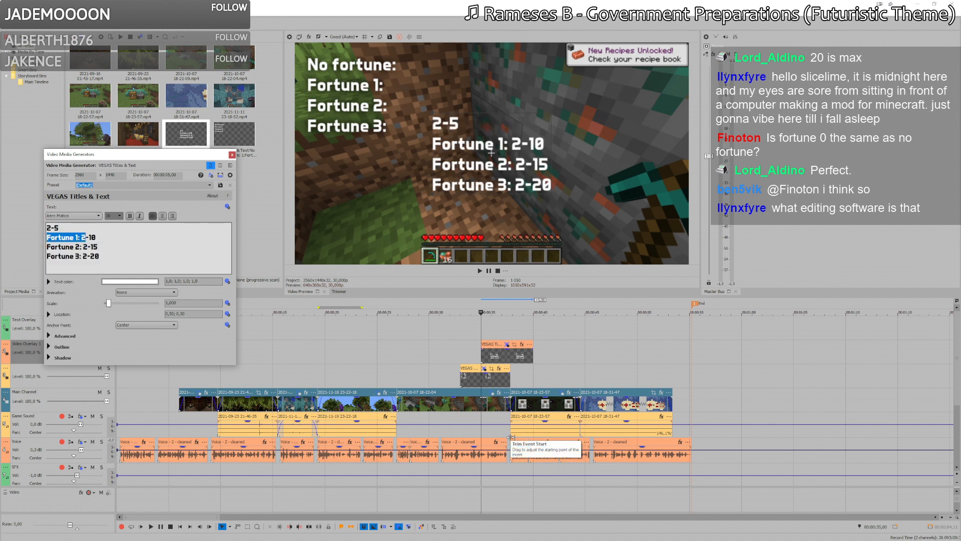
key(Delete)
Step: Remove the "Fortune 2:" and "Fortune 3:" labels from the new title, leaving only 2-15 and 2-20 on those lines
key(Down)
key(ctrl+shift+Right)
key(ctrl+shift+Right)
key(Delete)
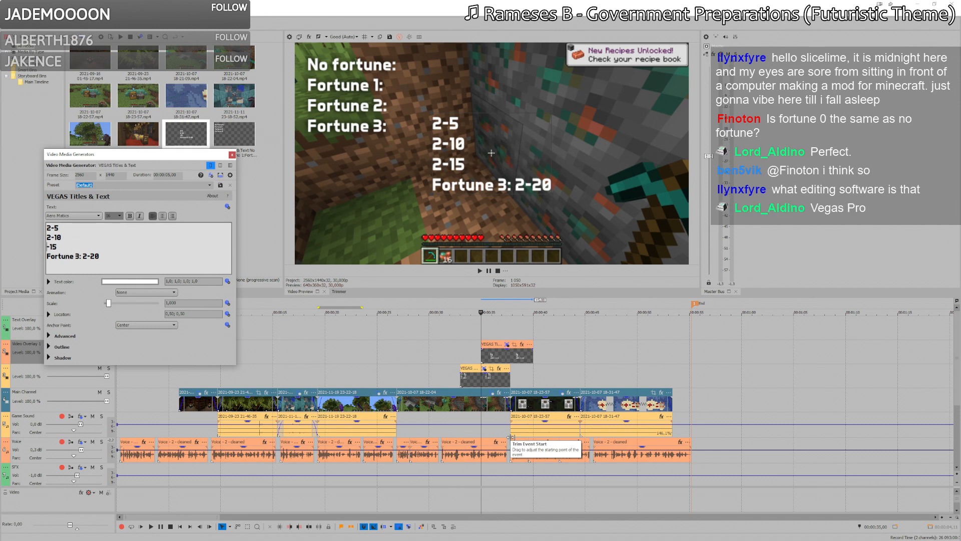
key(Delete)
key(Down)
text(2-2)
key(BackSpace)
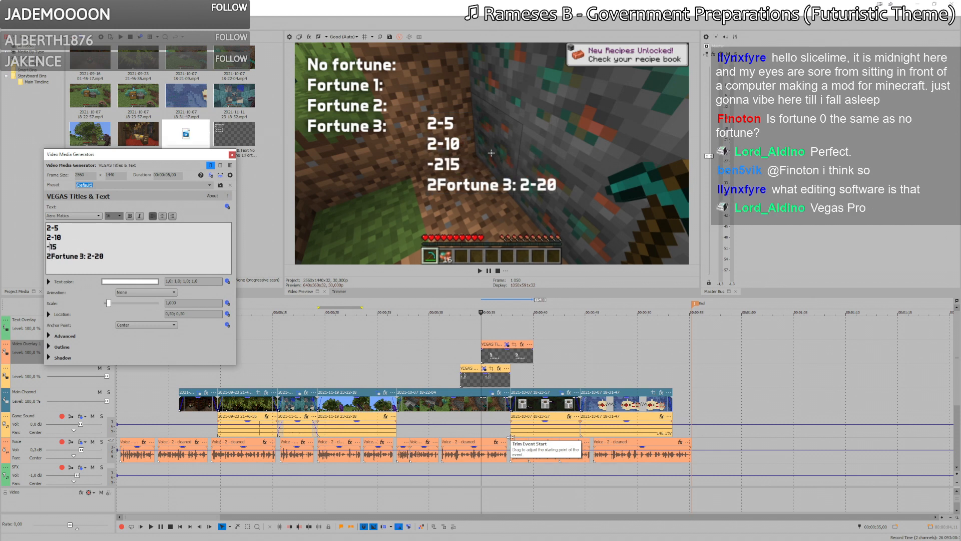
key(Left)
text(2)
key(Down)
key(Left)
key(ctrl+shift+Right)
key(ctrl+shift+Right)
key(ctrl+shift+Right)
key(Delete)
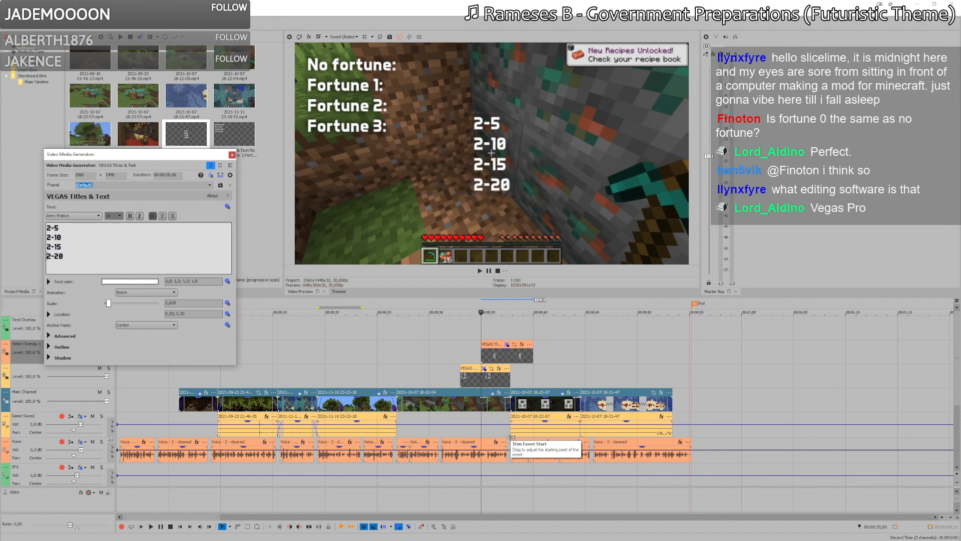
Step: Place the ranges beside the labels in the preview and move their title event directly above the label title event
key(ctrl+a)
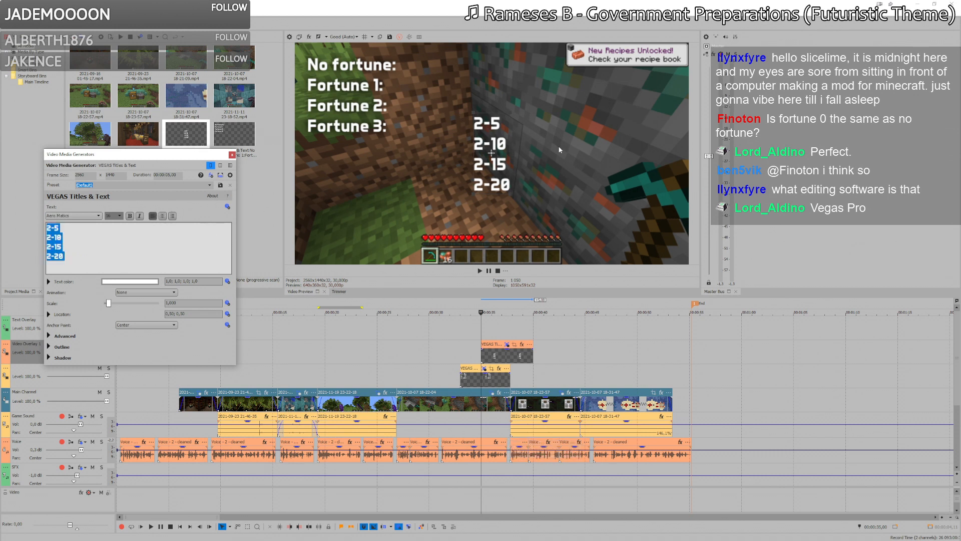
drag(493, 145, 423, 85)
drag(512, 353, 489, 353)
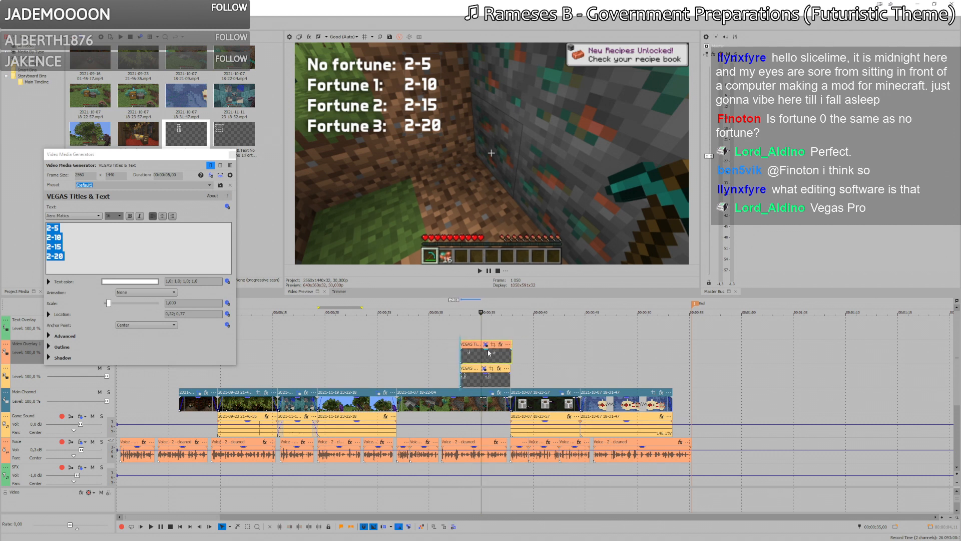
Step: Check the label title's location and set the range title's location to the same 0,14; 0,76
click(484, 368)
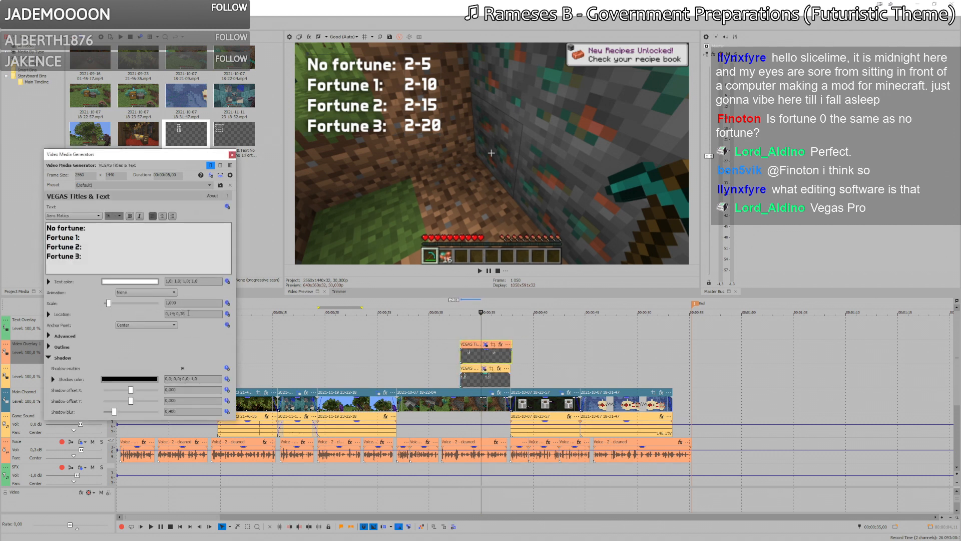
click(484, 350)
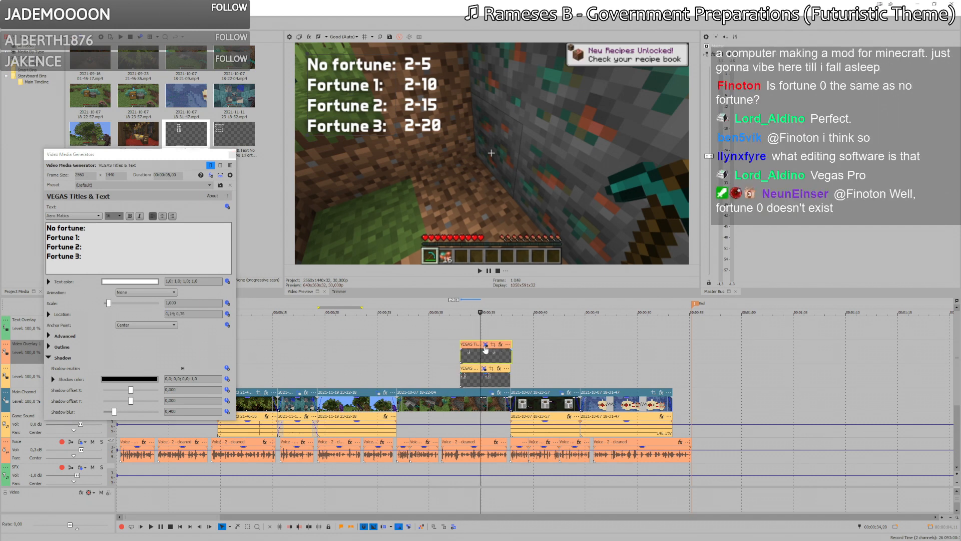
click(485, 346)
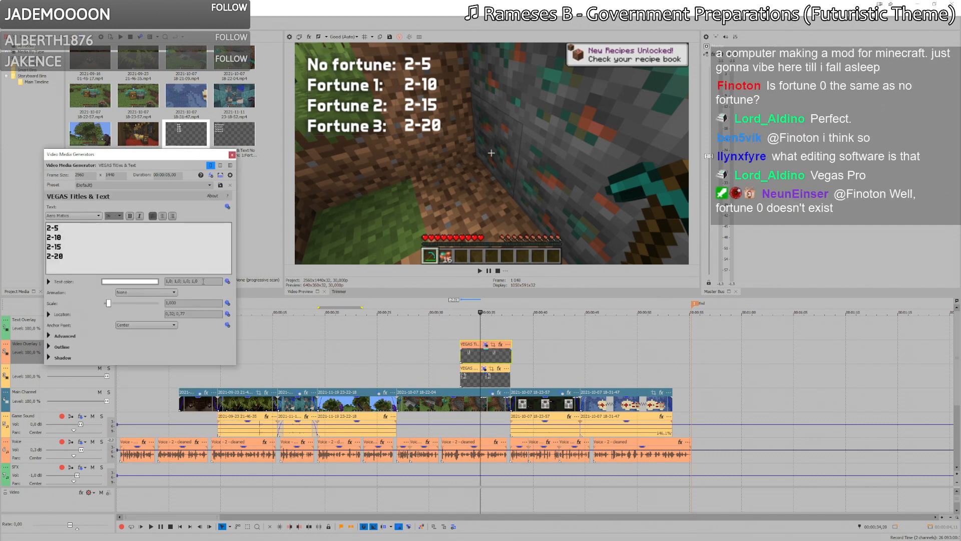
double_click(198, 316)
text(0,14; 0,76)
key(Return)
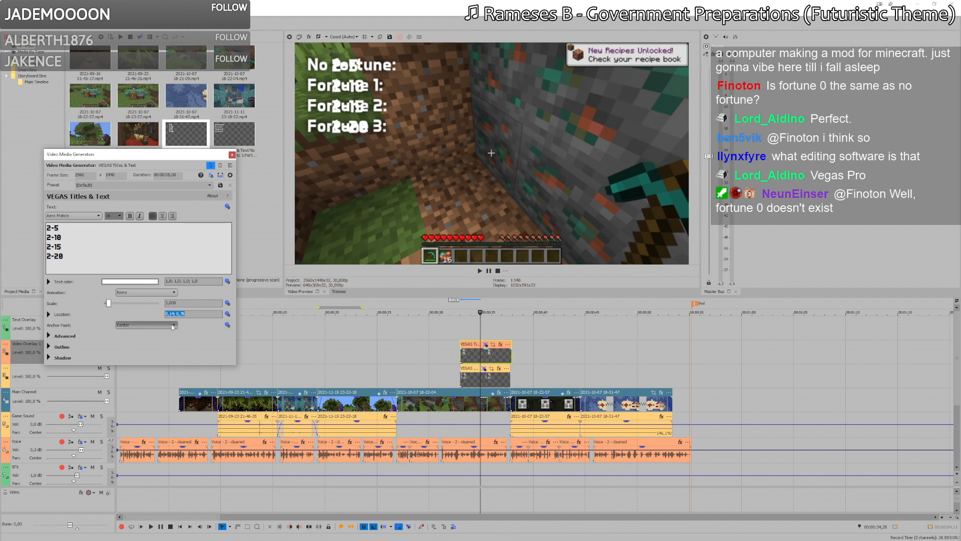
Step: Enable the shadow on the range title and set its X and Y shadow offsets to 0
click(48, 357)
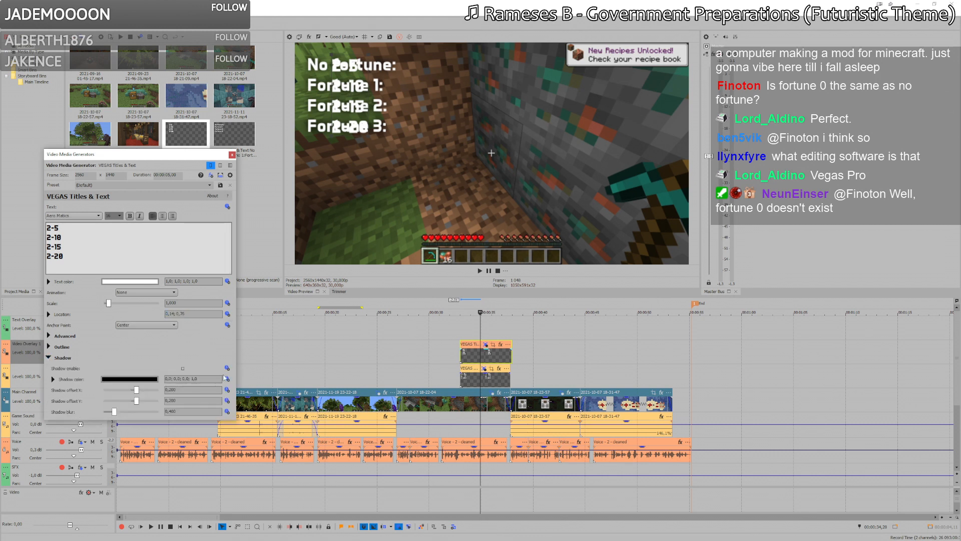
click(183, 368)
double_click(201, 390)
text(0)
key(Tab)
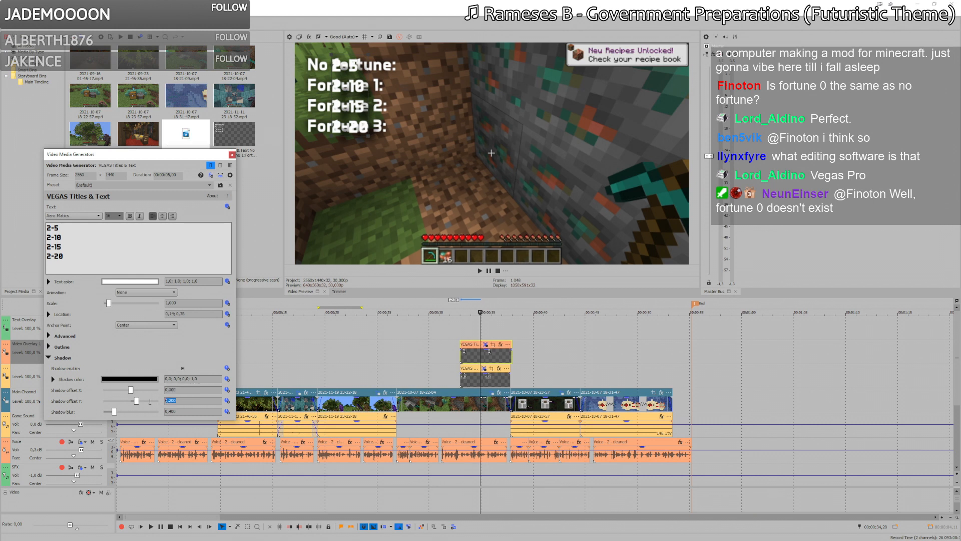
text(0)
key(Return)
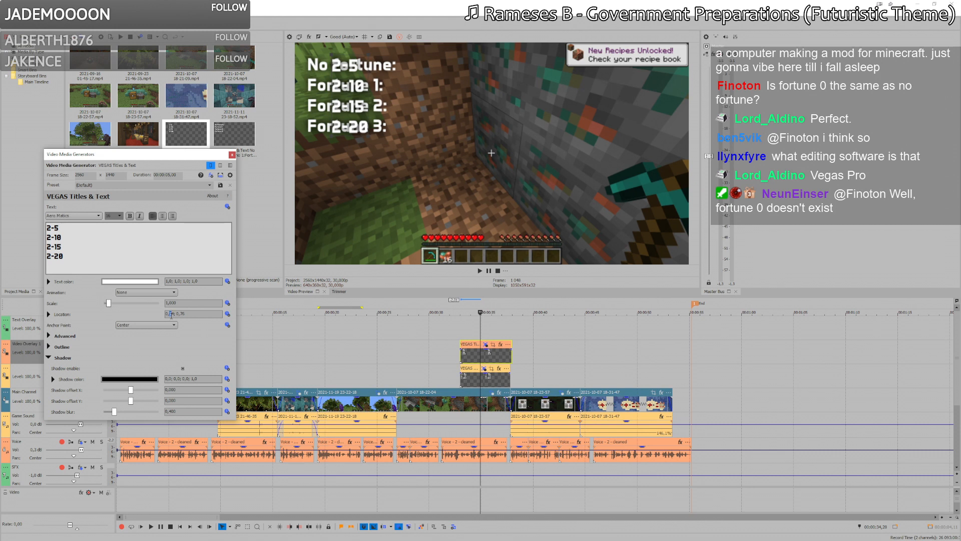
Step: Try a horizontal location of 0,44 for the range title, set it to 0,34 instead, and close the title settings
text(44)
key(Return)
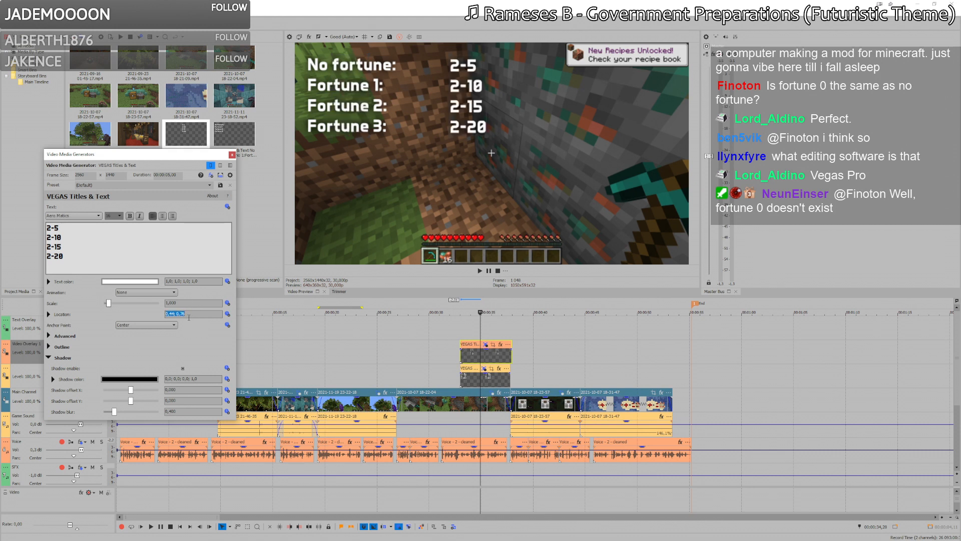
click(173, 314)
key(Return)
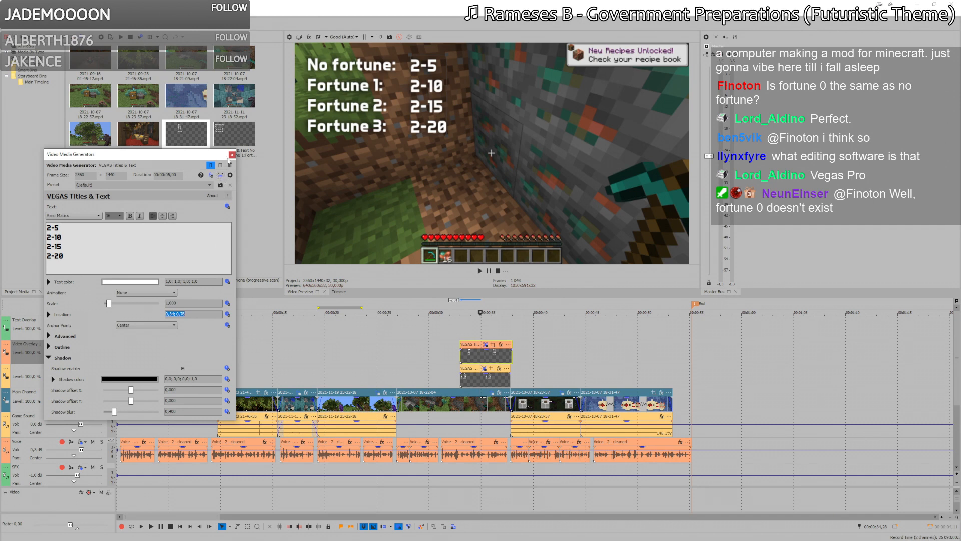
click(232, 155)
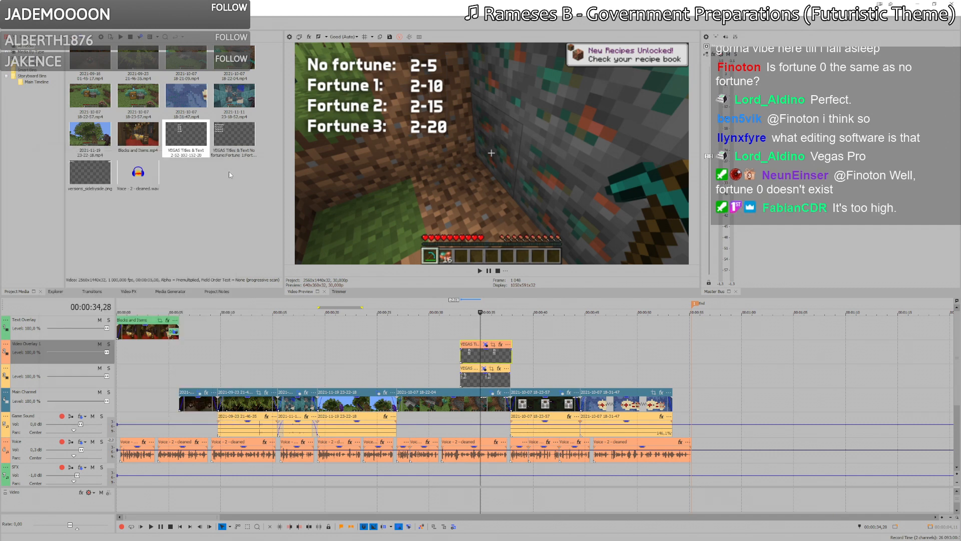
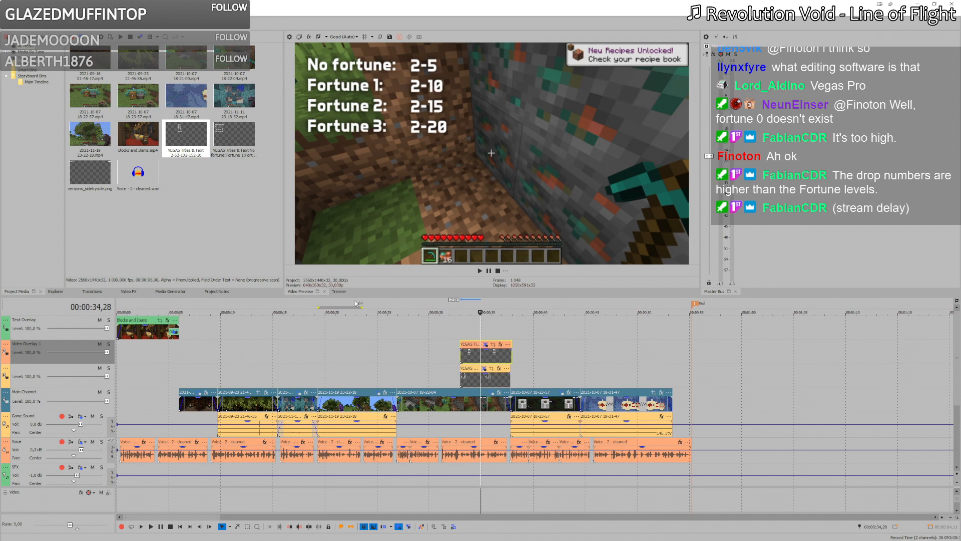
Step: Trim the end of the range title event to match the label title and the copper clip below
click(415, 322)
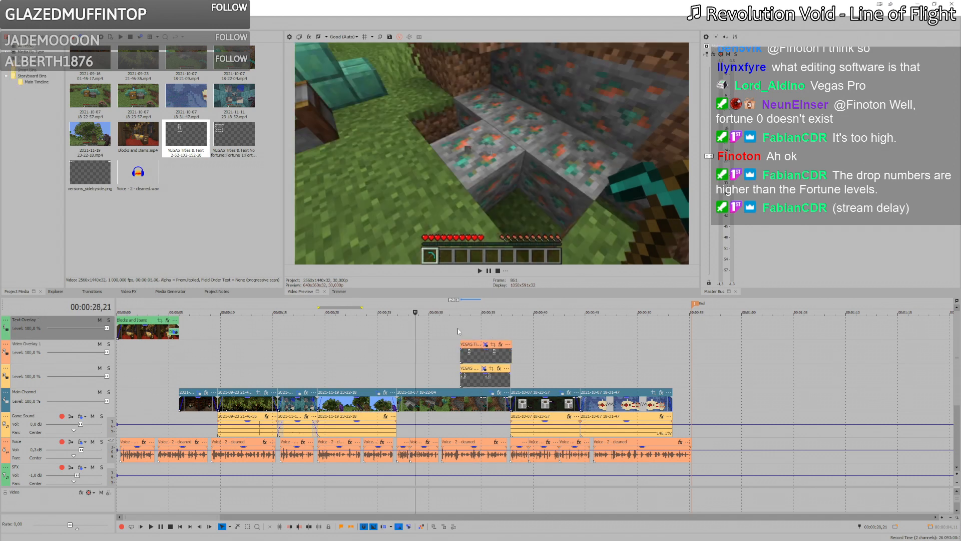
click(458, 329)
scroll(472, 379, up, 3)
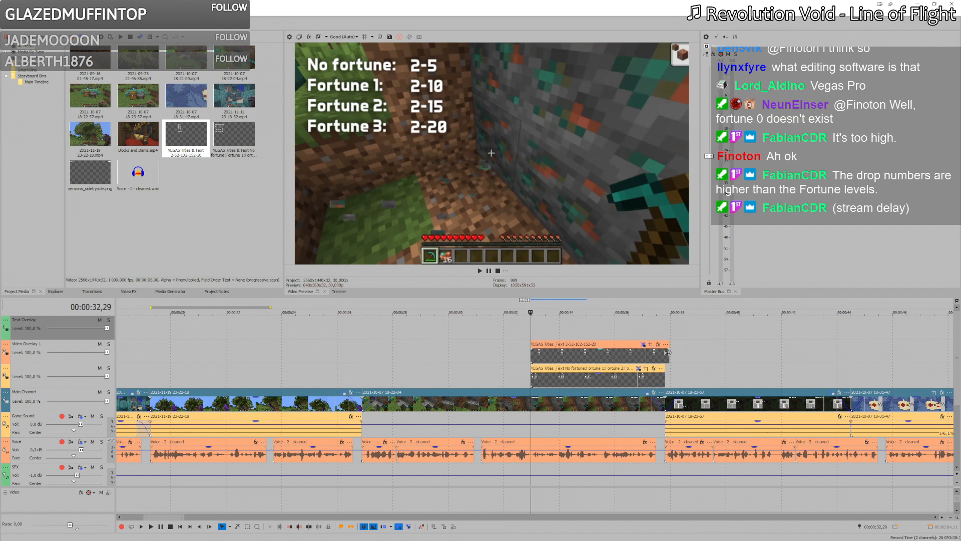
drag(669, 350, 652, 352)
click(653, 386)
Step: Play back the timeline from the start of the copper mining clip to review the titles and the stonecutter clip
click(476, 318)
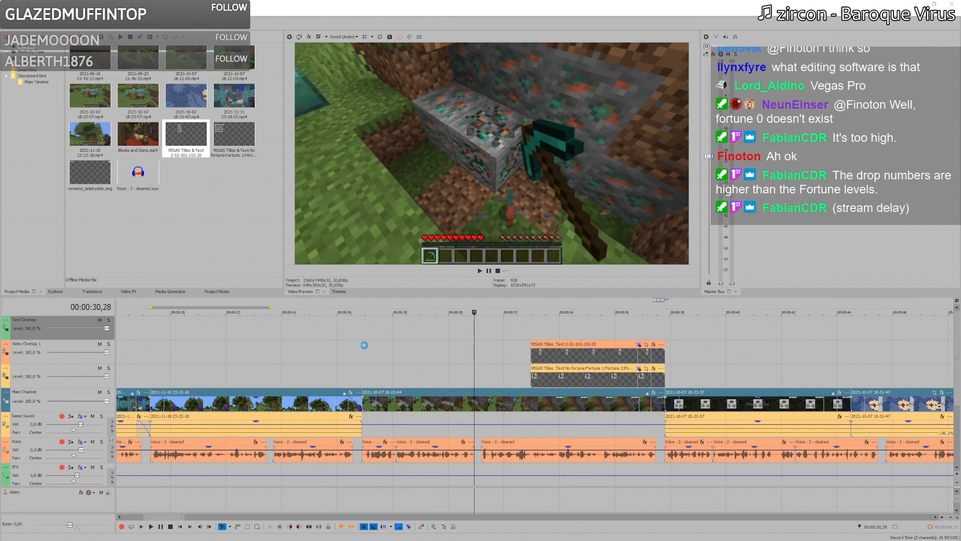
click(356, 362)
key(space)
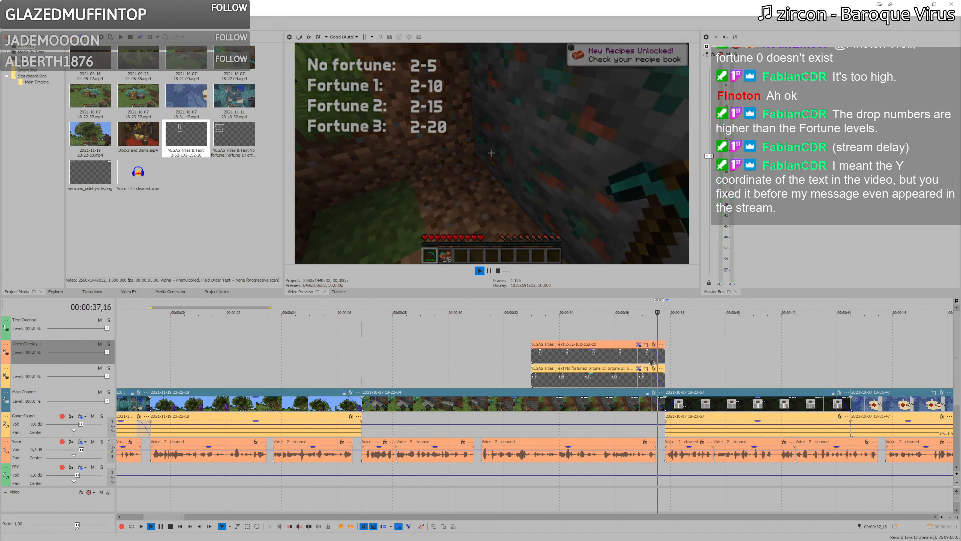
scroll(648, 368, down, 2)
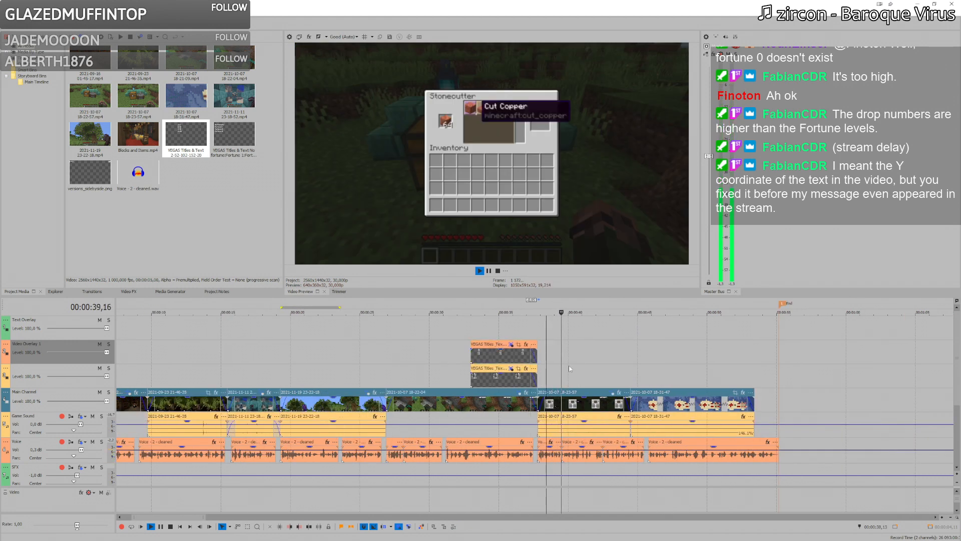
scroll(632, 368, up, 2)
scroll(569, 368, down, 2)
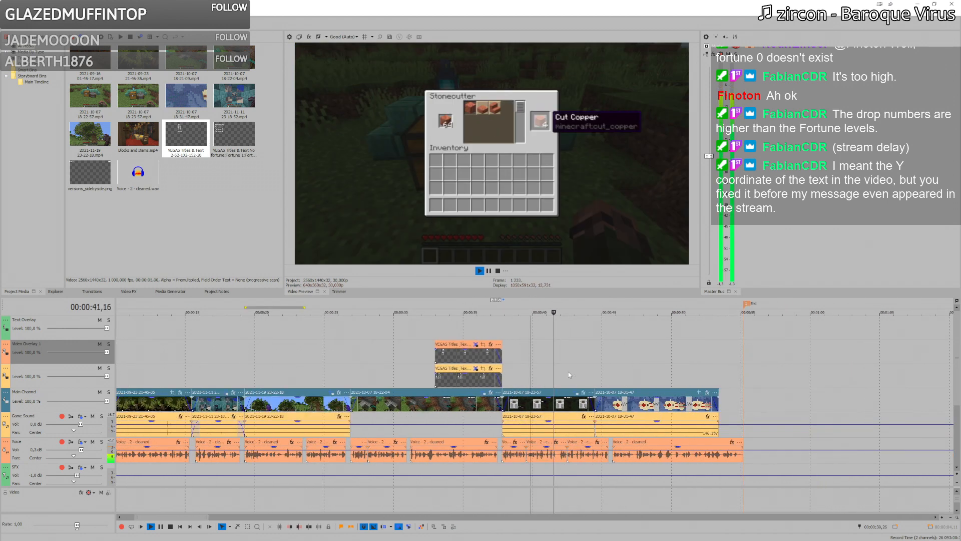
Step: Move the last clip further along the timeline, extend the stonecutter clip to the start of the final voice segment, and stop playback
drag(626, 413, 775, 408)
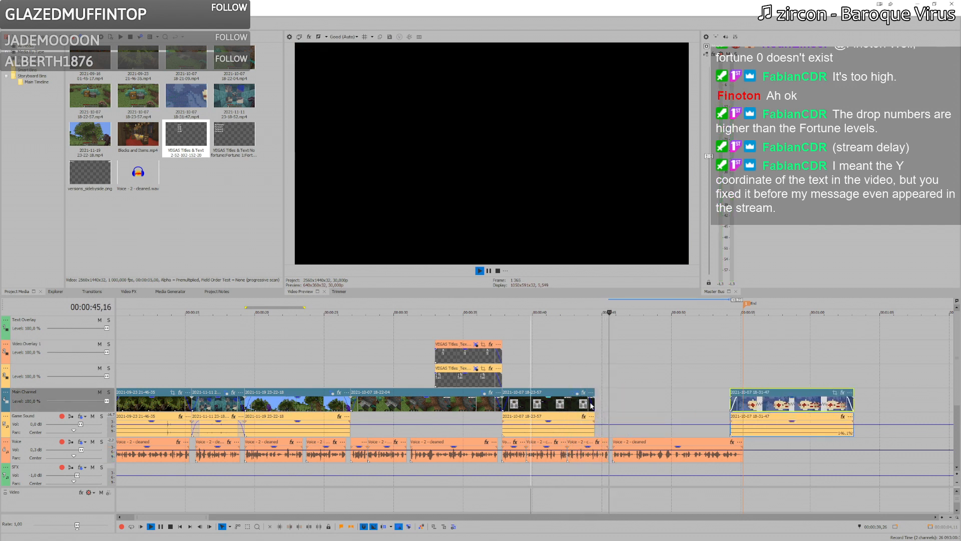
drag(594, 403, 613, 403)
click(775, 404)
key(space)
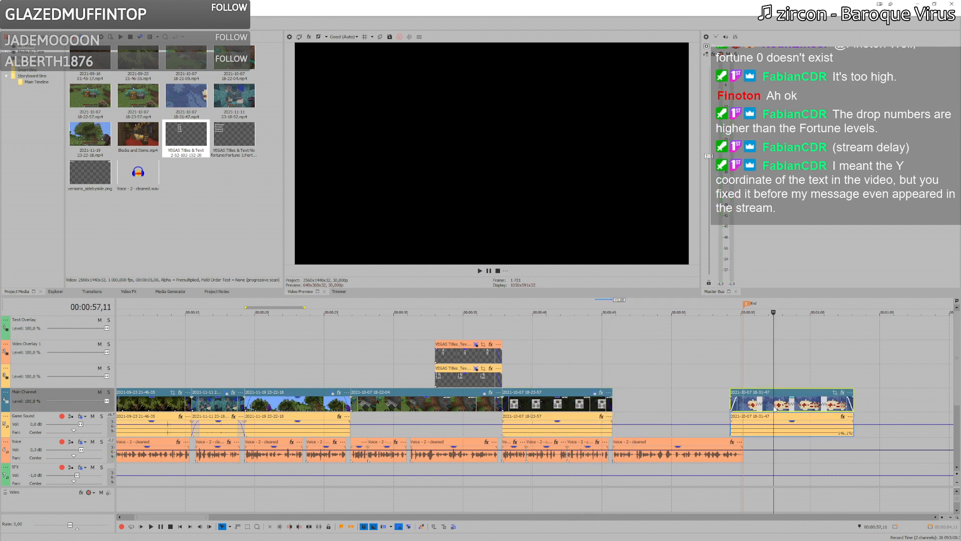
Step: Delete the leftover clip at the end of the timeline and reposition the playhead over the stonecutter clip
key(Delete)
click(567, 378)
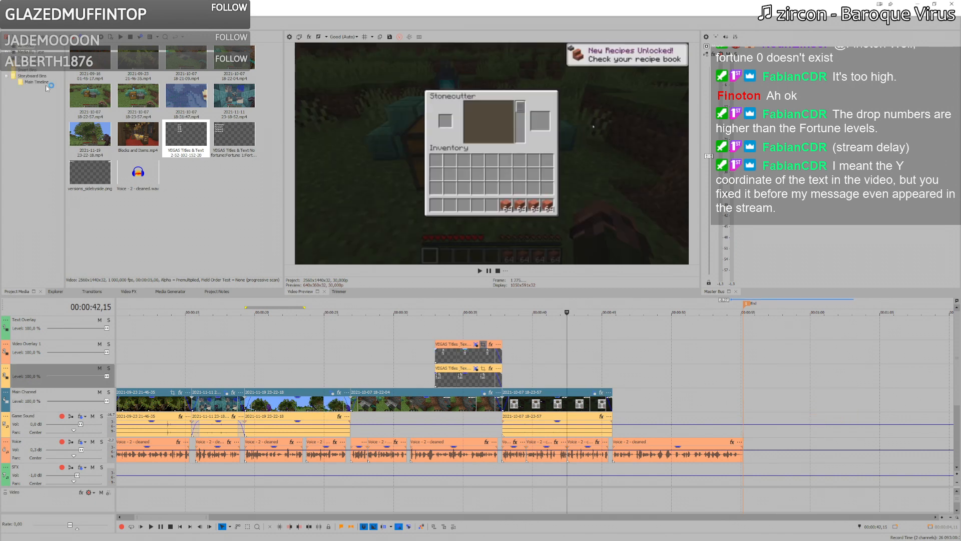
Step: Switch to Notepad++ and look up the source snapshot and timestamp of the Big Dripleaf placement entry in the 1.18 notes
click(4, 36)
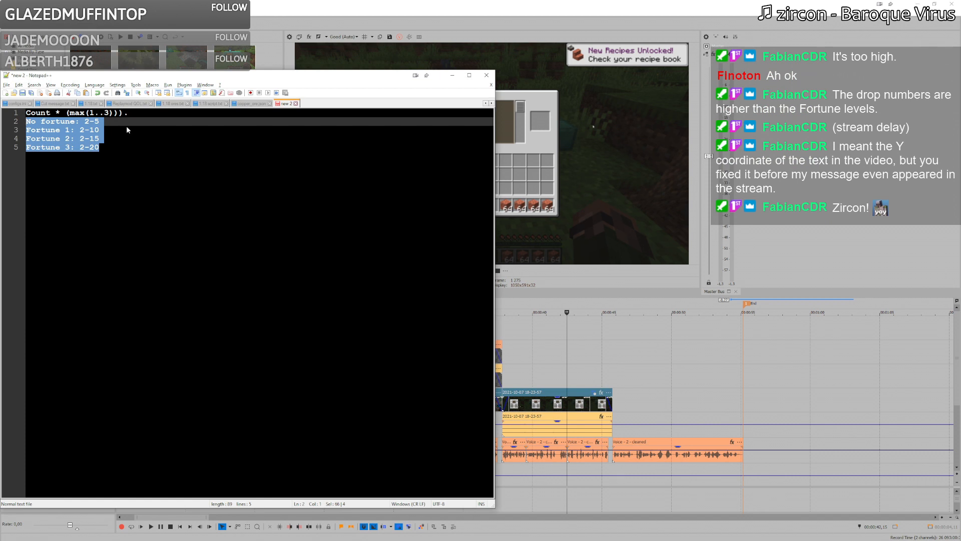
key(alt)
key(ctrl+End)
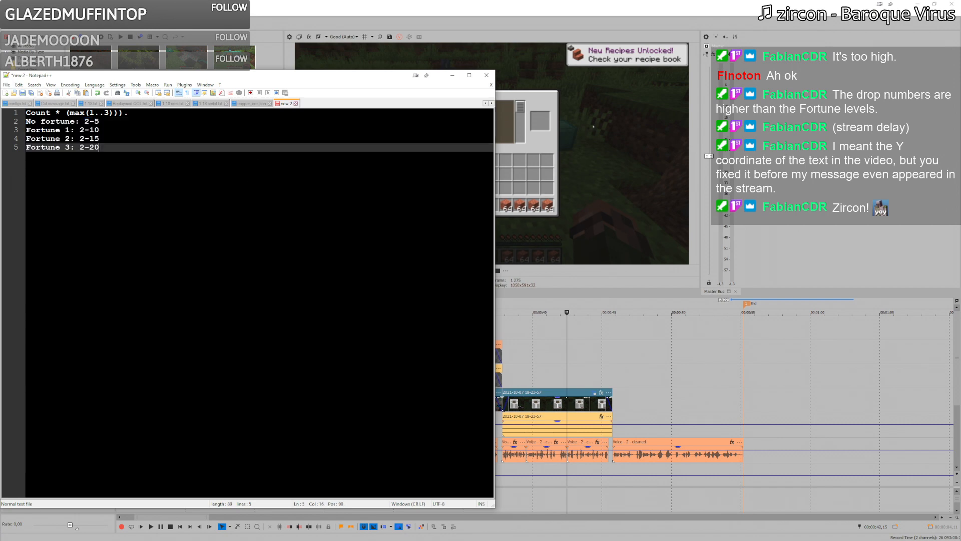
click(296, 103)
key(n)
click(270, 103)
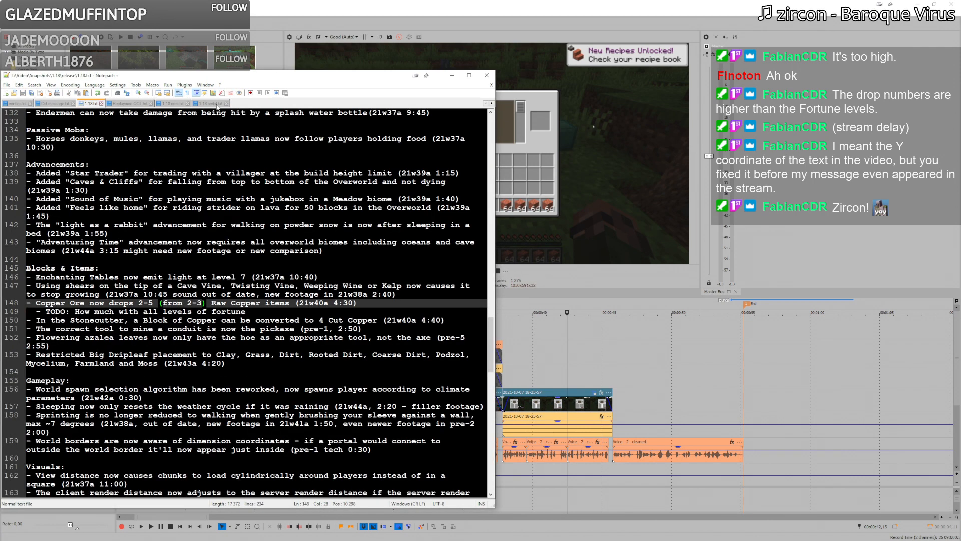
scroll(245, 301, down, 4)
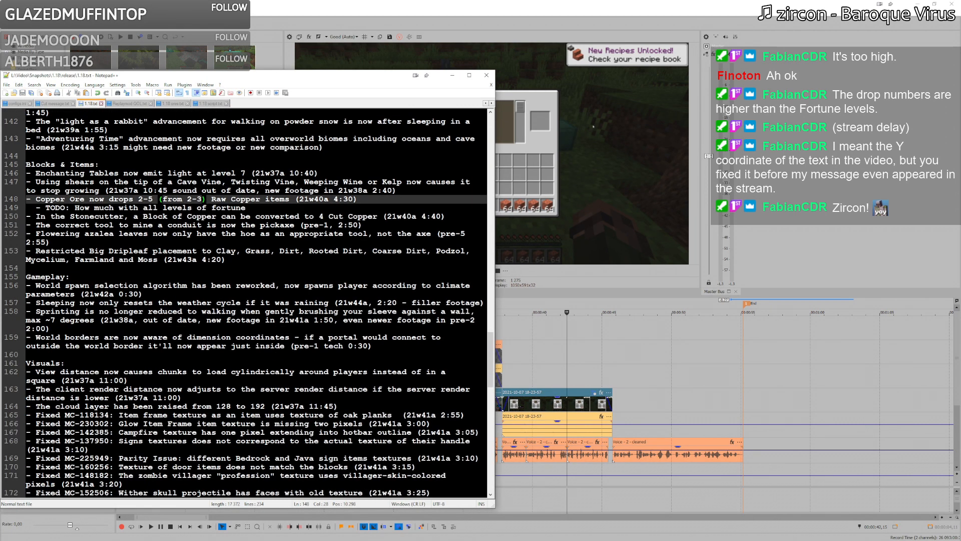
click(233, 260)
double_click(181, 259)
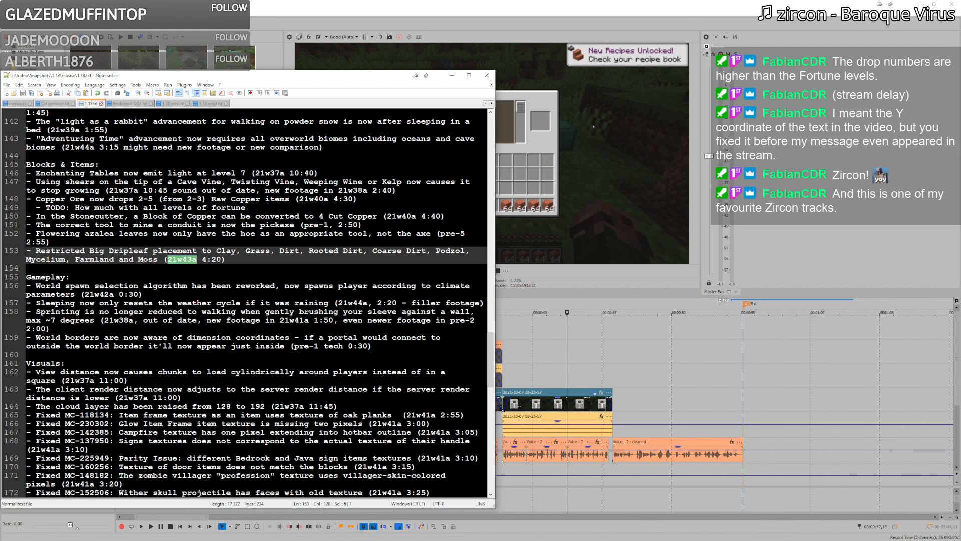
Step: Switch to the second VEGAS window and open 21w43a.veg from the 21w43a folder
key(alt+Tab)
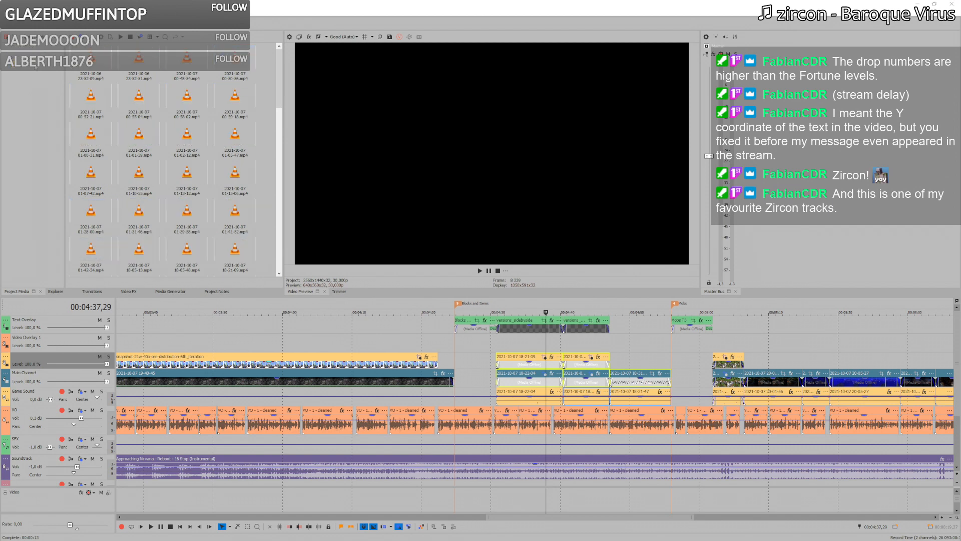
key(ctrl+o)
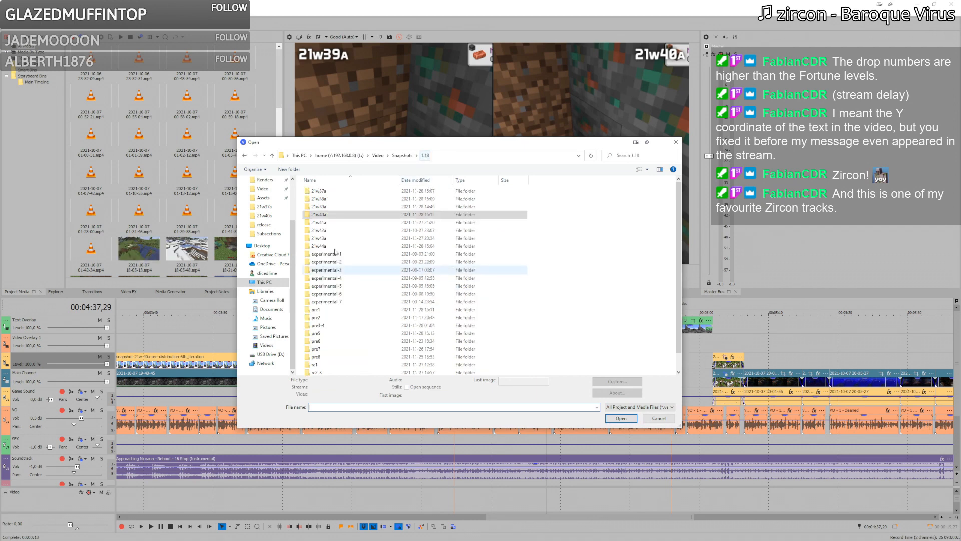
double_click(326, 238)
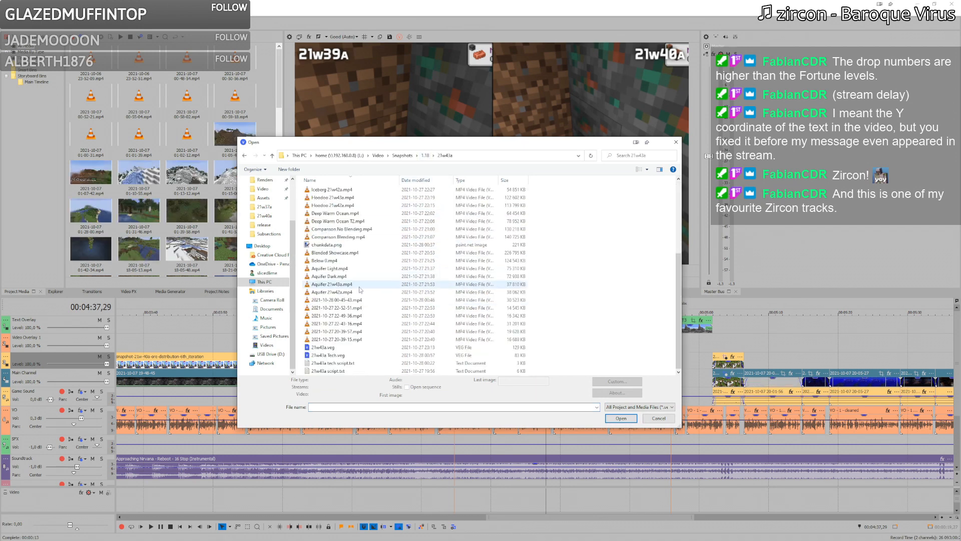
double_click(330, 350)
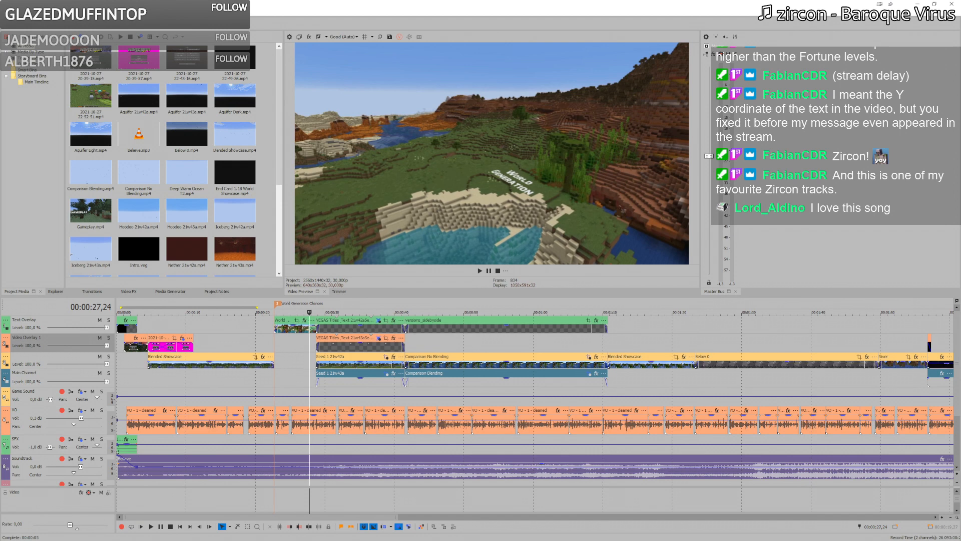
click(455, 355)
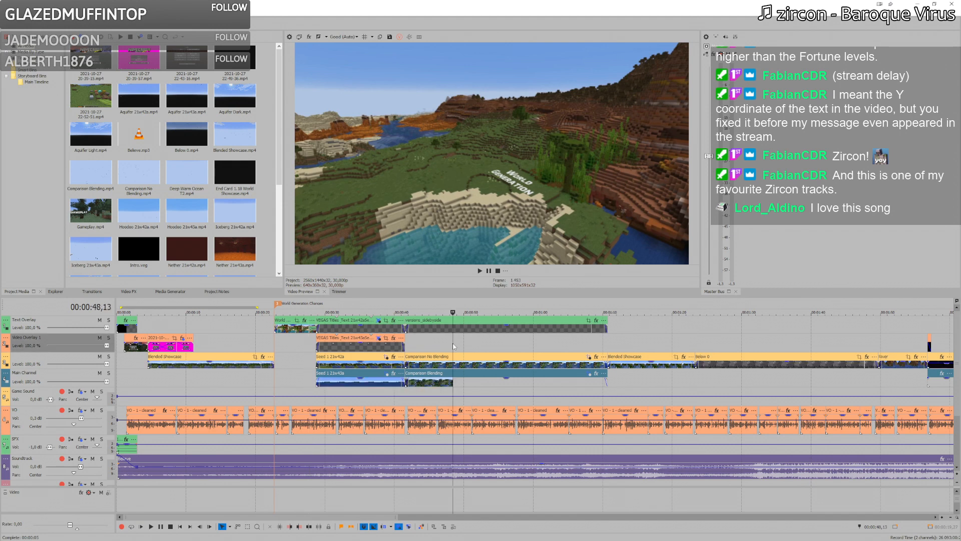
scroll(455, 356, down, 3)
scroll(533, 349, down, 2)
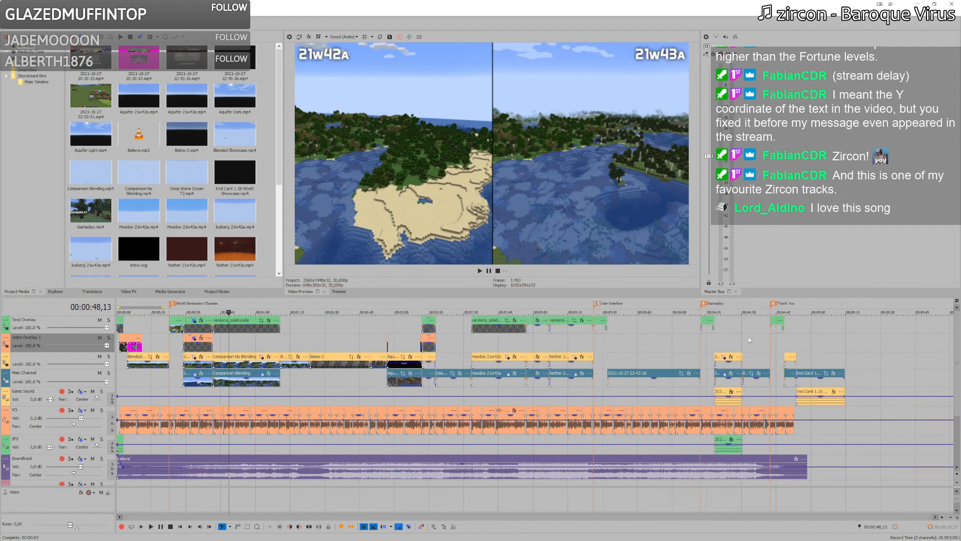
click(728, 332)
scroll(685, 356, up, 4)
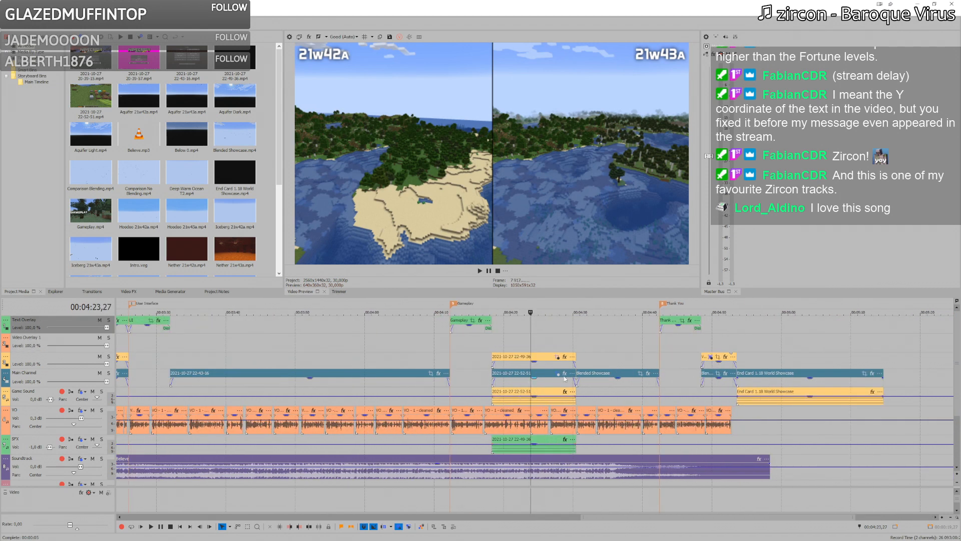
click(511, 364)
ctrl+click(516, 382)
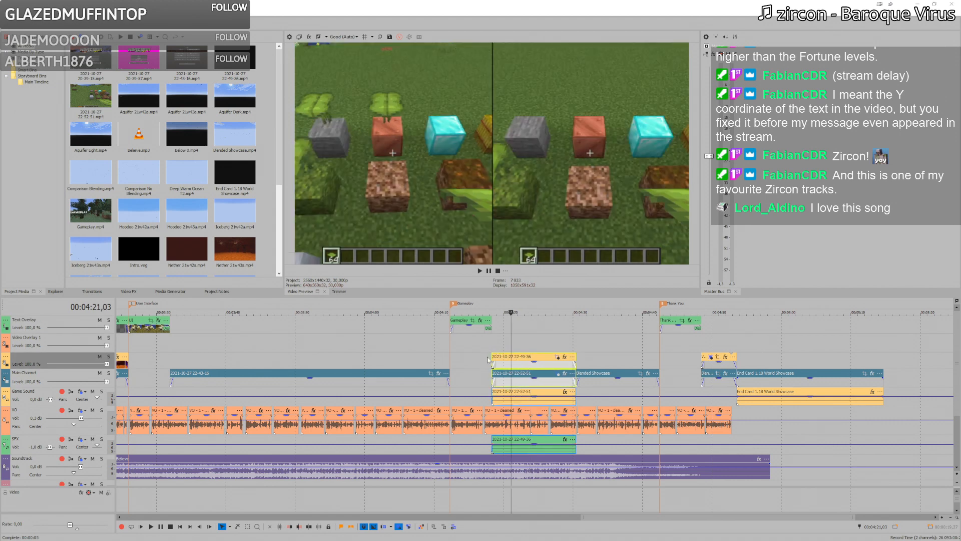
Step: Return to the Blocks and Items project and paste the Big Dripleaf comparison events at the end of the stonecutter clip
key(alt+Tab)
click(613, 372)
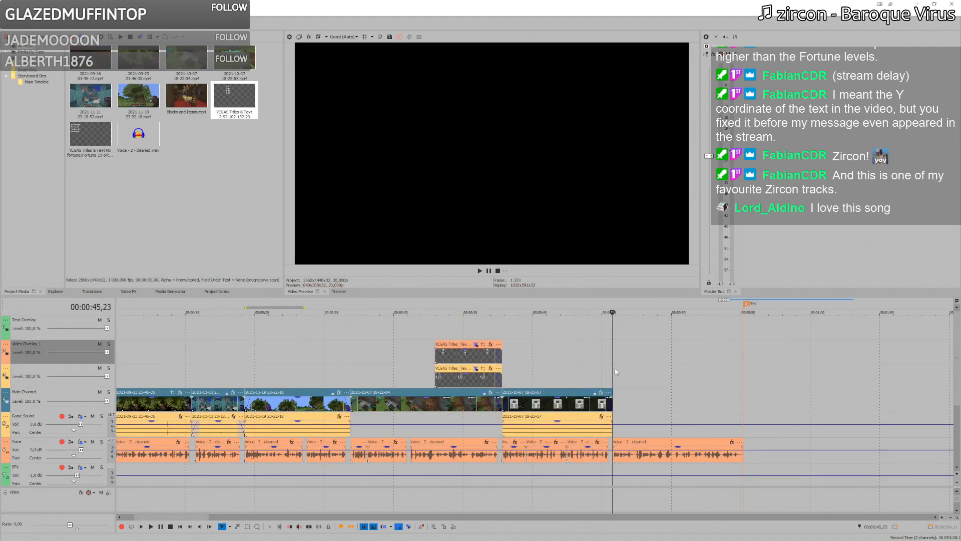
drag(614, 374, 613, 374)
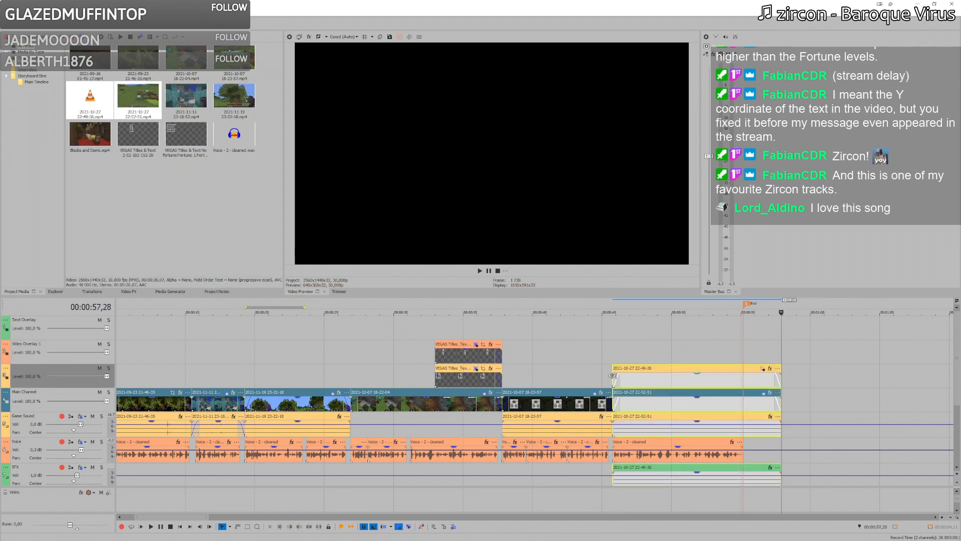
click(625, 379)
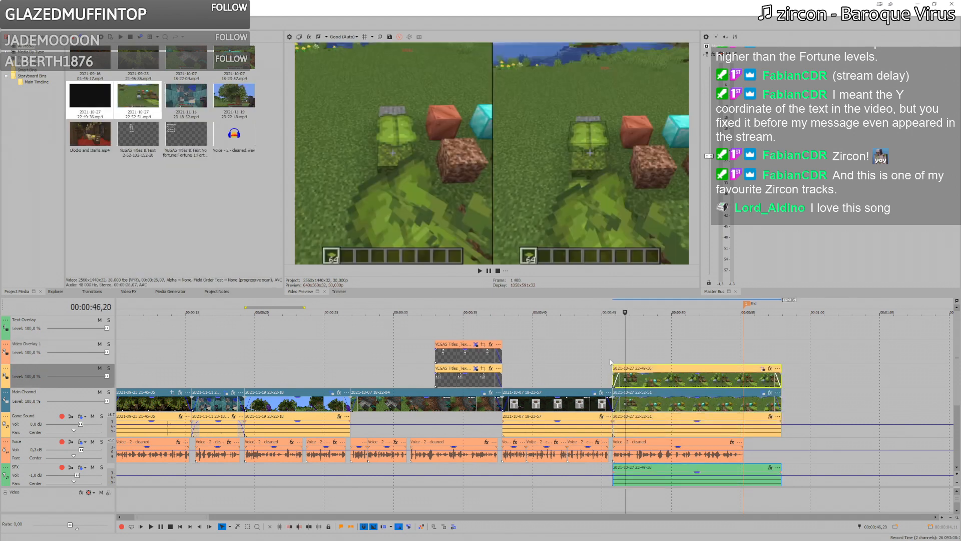
Step: Play back the transition from the stonecutter clip into the pasted Big Dripleaf comparison
click(608, 357)
key(space)
scroll(609, 356, down, 3)
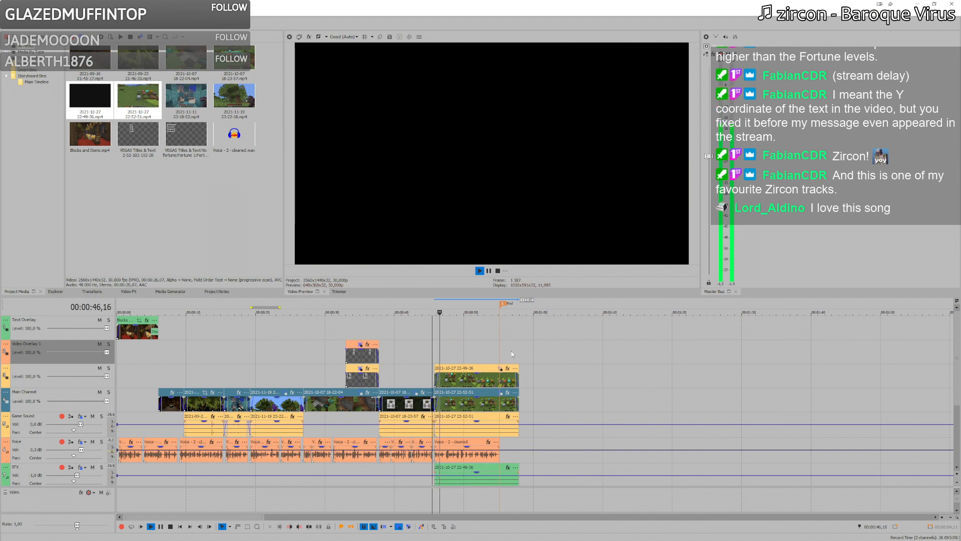
key(space)
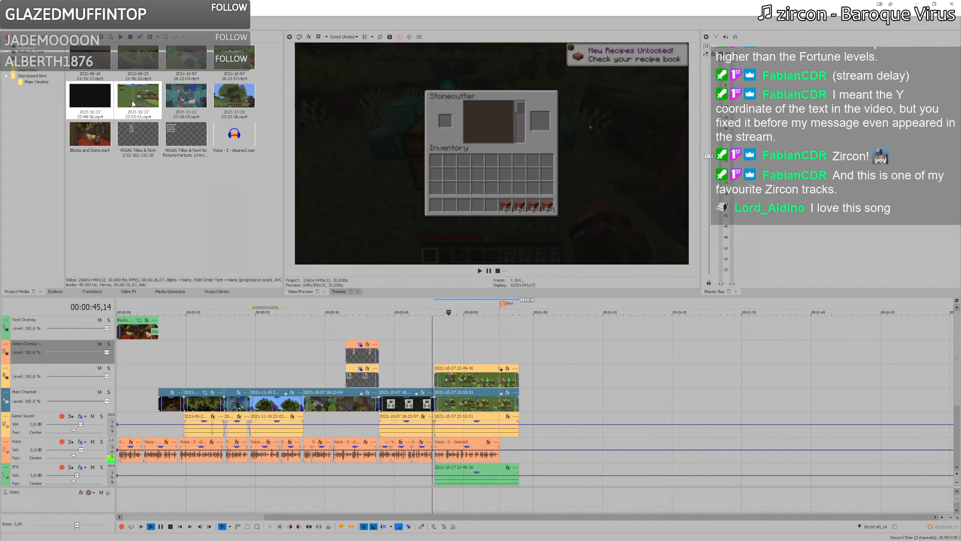
right_click(133, 102)
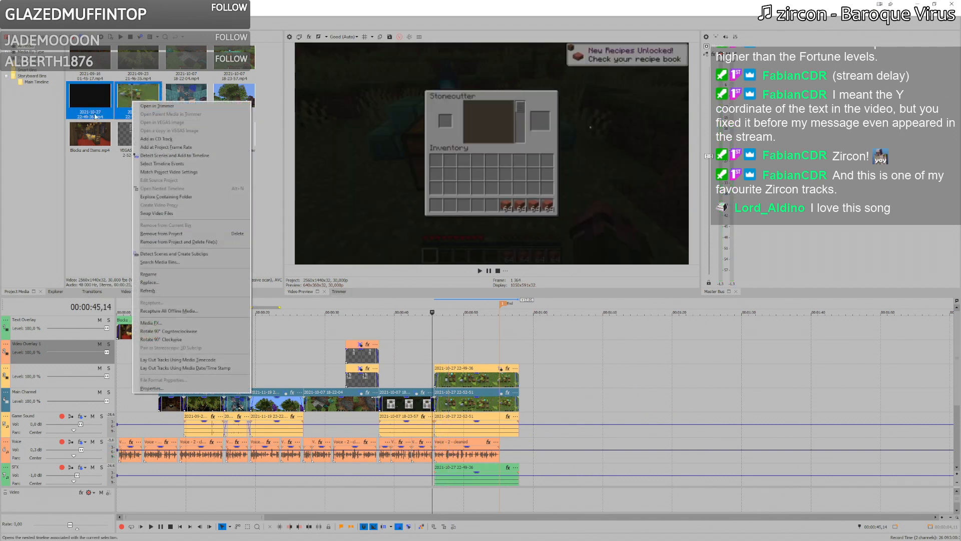
click(414, 354)
click(427, 355)
click(432, 358)
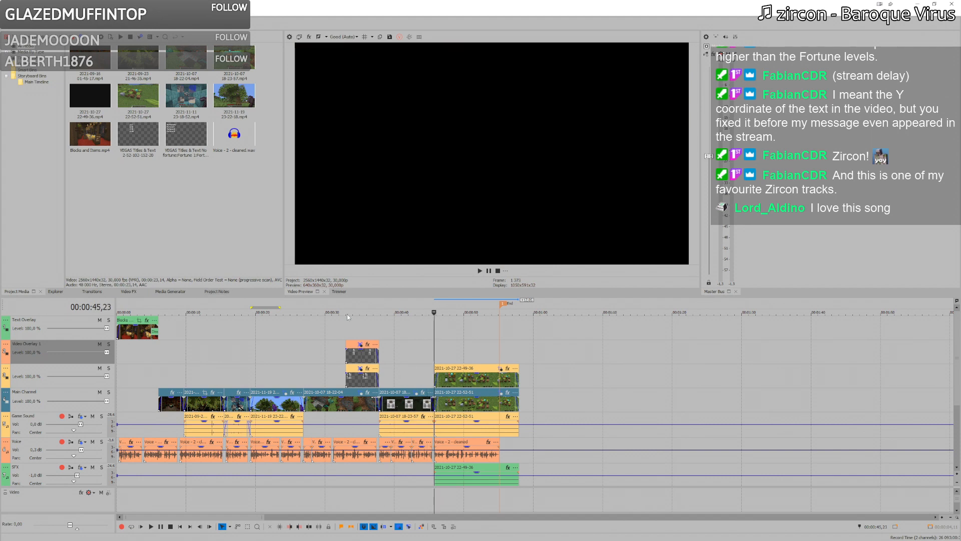
right_click(400, 404)
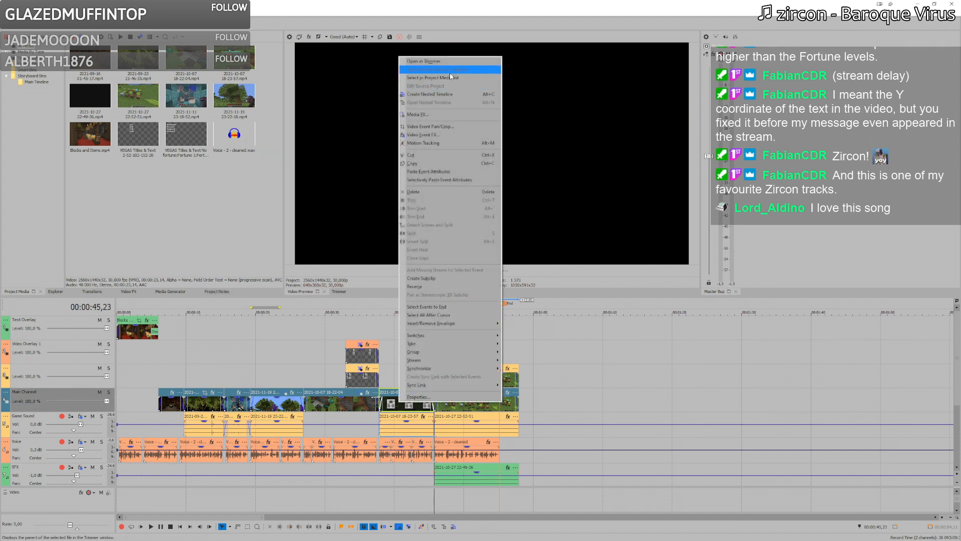
click(430, 71)
right_click(234, 53)
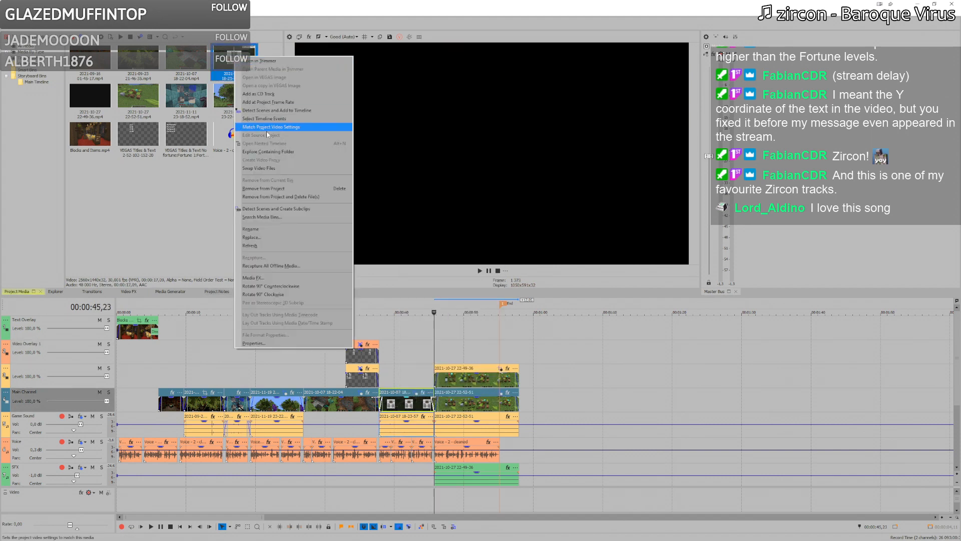
Step: Play back the Big Dripleaf comparison from its start against the final voice-over segment
click(428, 354)
click(427, 351)
click(433, 355)
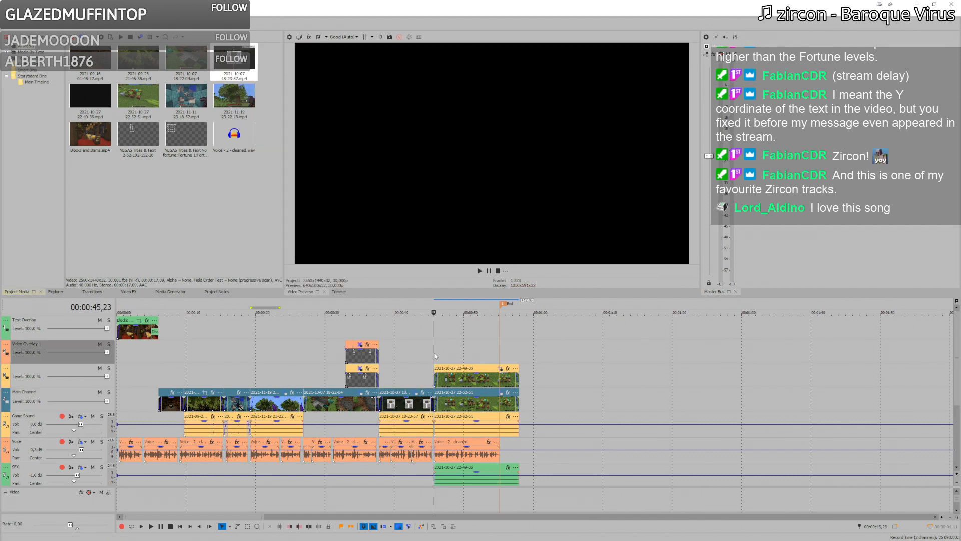
key(space)
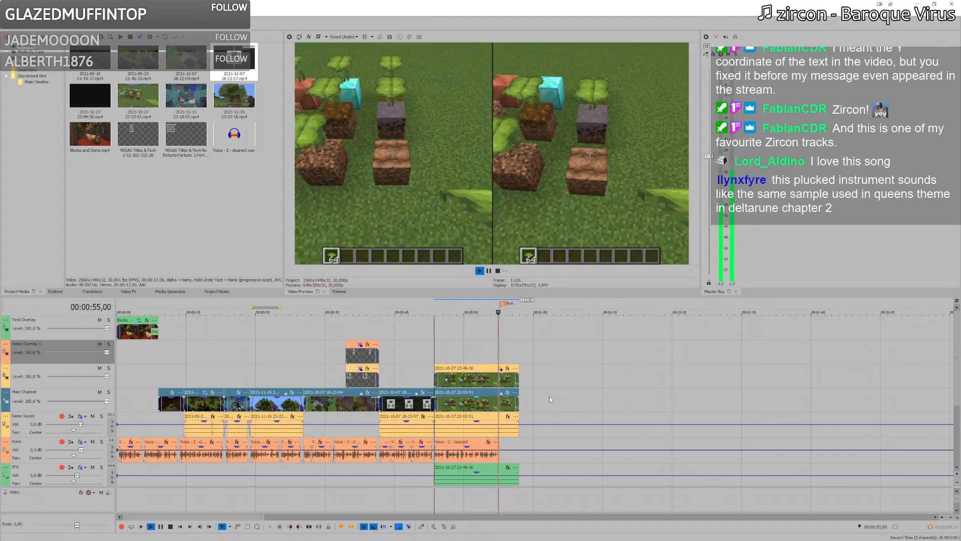
Step: Trim the ends of both Big Dripleaf comparison events to the end of the voice-over
click(443, 383)
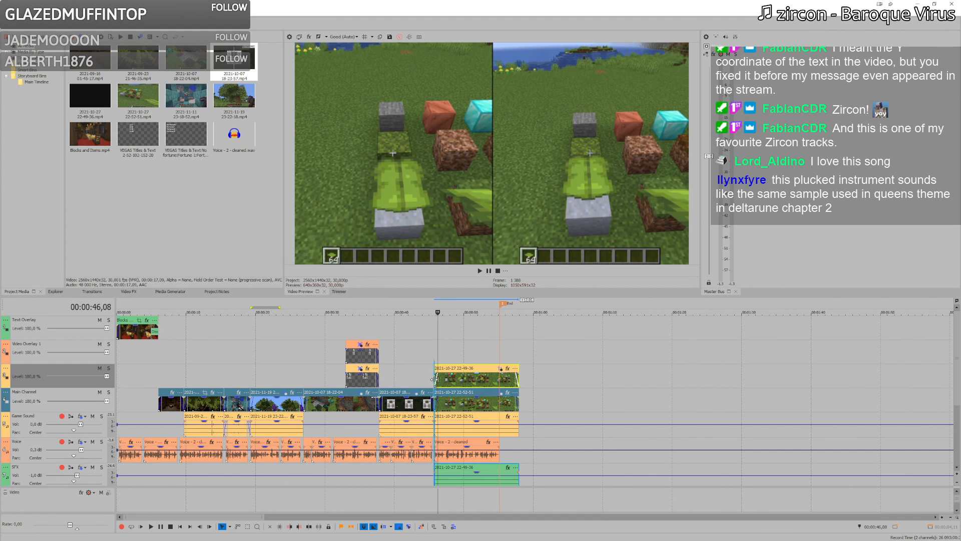
drag(434, 379, 434, 379)
mouse_move(512, 379)
mouse_down()
mouse_move(499, 375)
mouse_move(514, 400)
mouse_move(500, 397)
mouse_up()
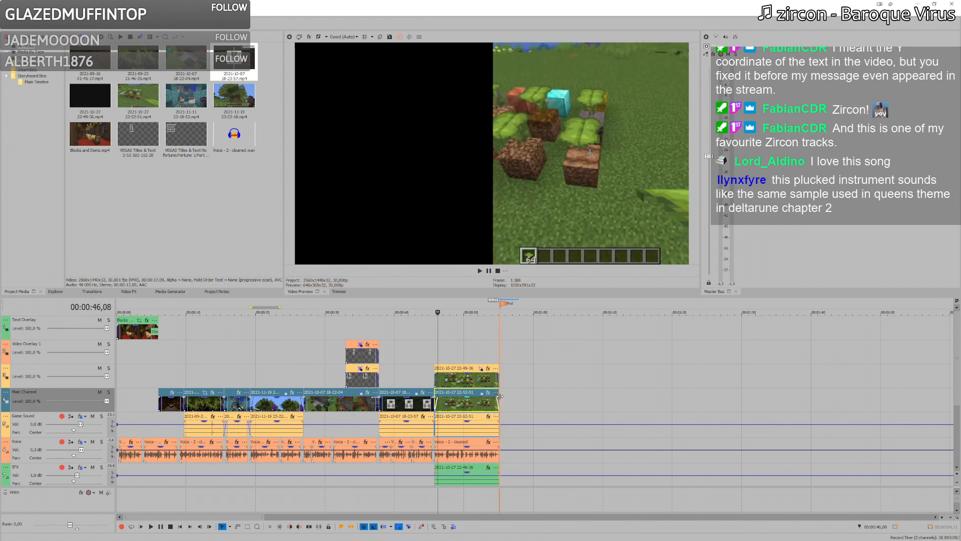
Step: Add versions_sidebyside.png from the release folder to Video Overlay 1, spanning the full Big Dripleaf comparison
click(433, 348)
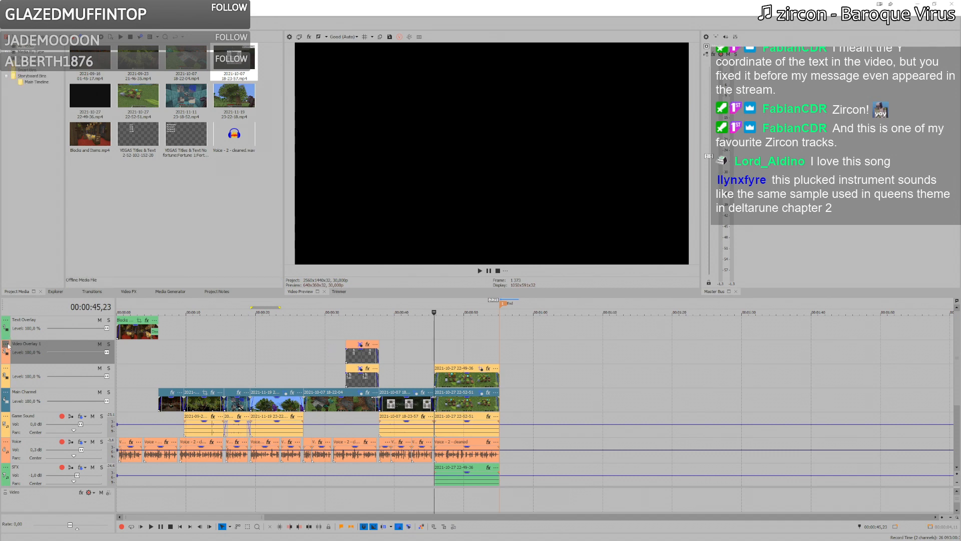
key(alt+Tab)
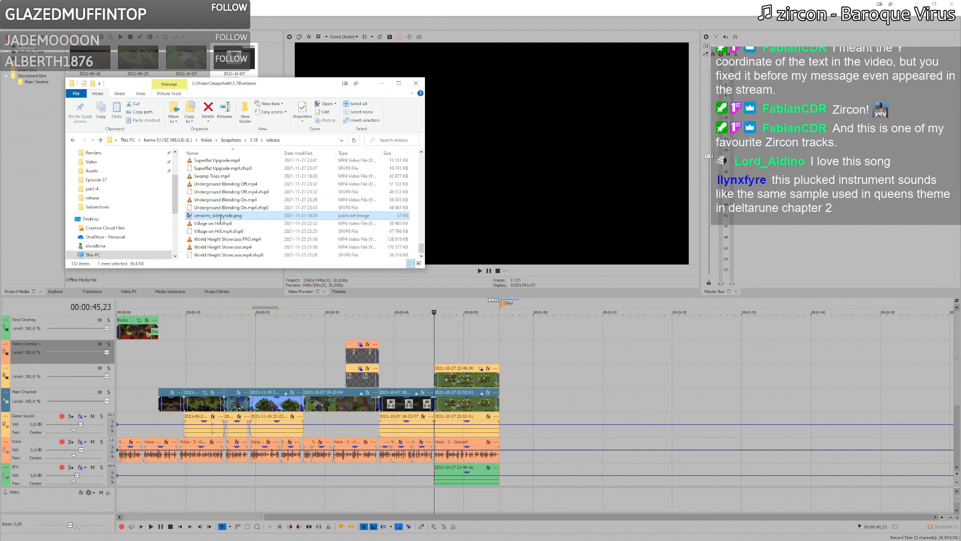
drag(221, 219, 499, 358)
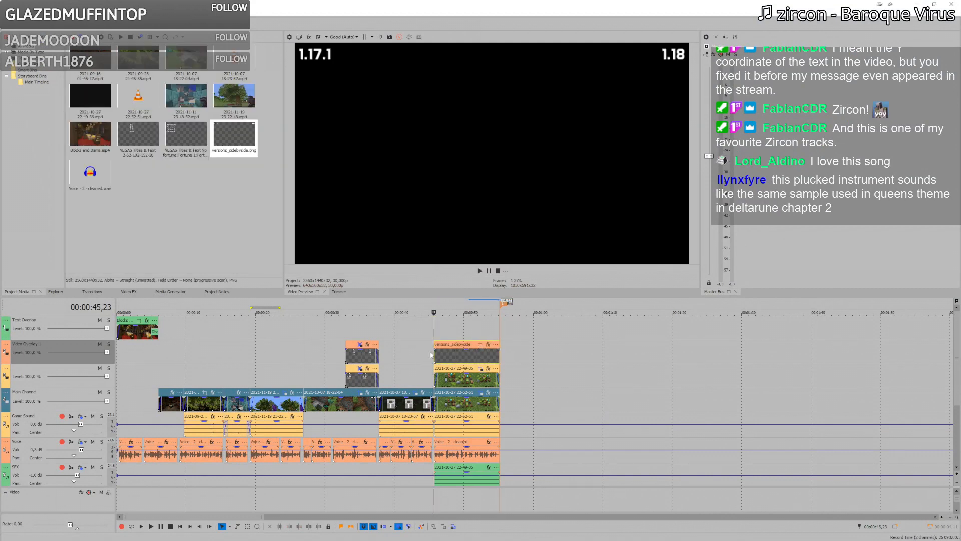
Step: Select the version label and both Big Dripleaf video events, give them a 15-frame fade-in and a matching fade-out, and preview the end
click(432, 351)
scroll(434, 351, up, 2)
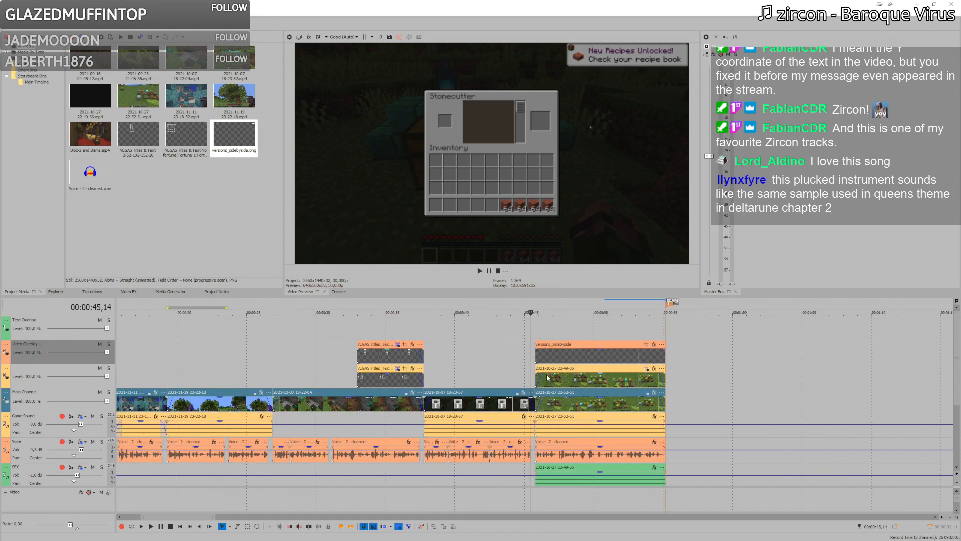
click(578, 393)
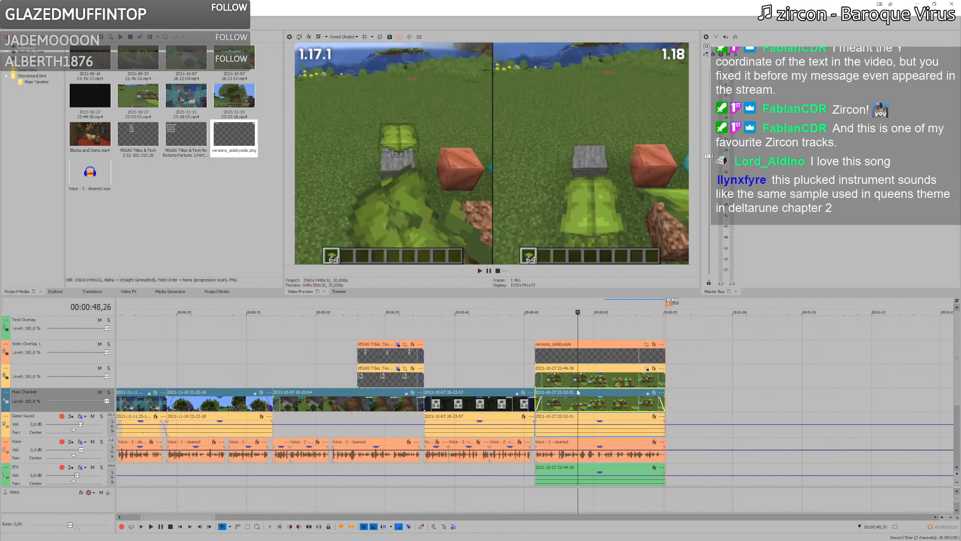
shift+click(575, 355)
drag(541, 373, 540, 374)
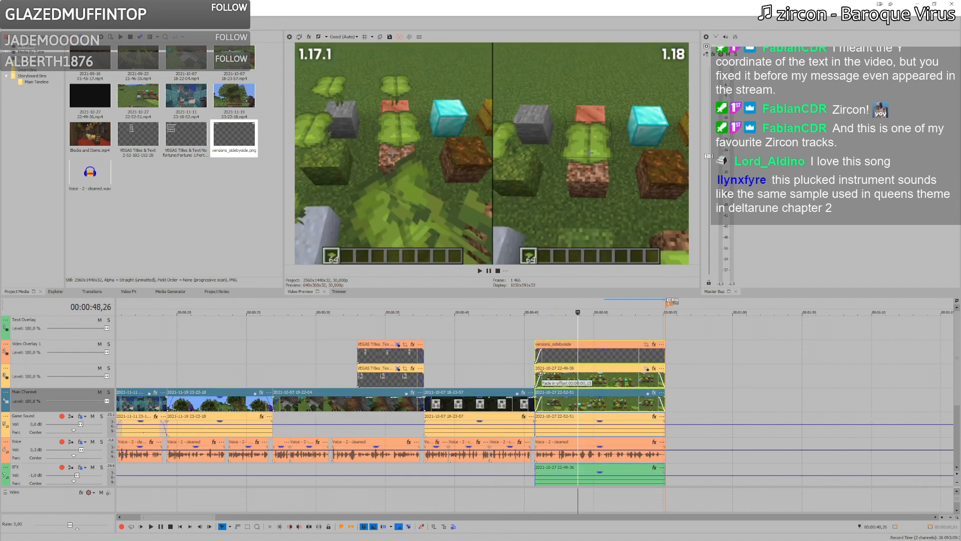
drag(659, 373, 659, 374)
click(653, 331)
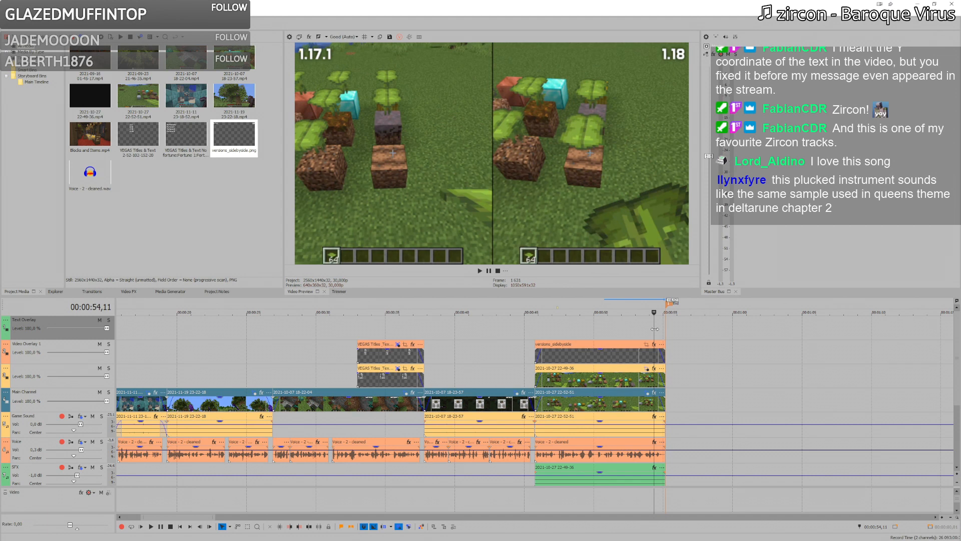
click(647, 329)
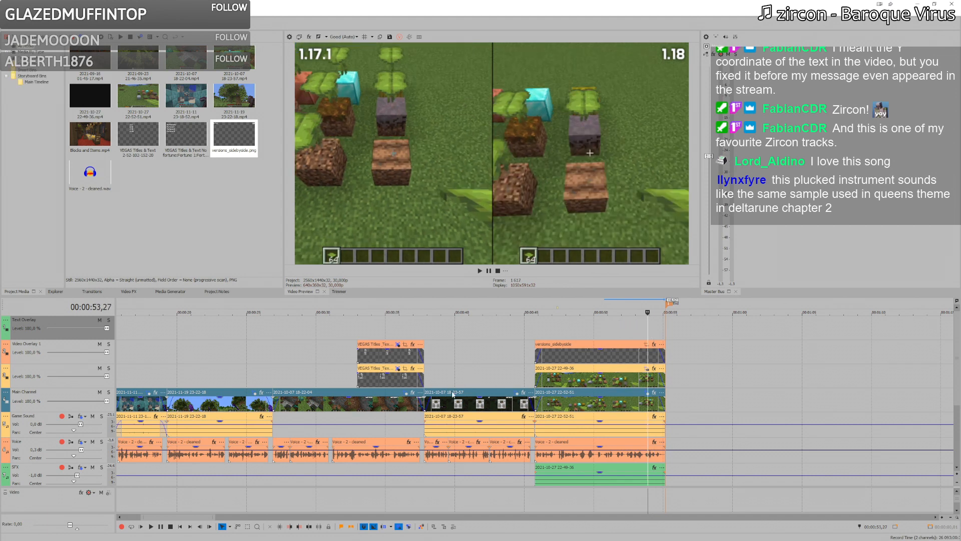
Step: Mute the Voice track and render the section as Blocks and Items.mp4 in MAGIX HEVC/AAC MP4 format to the project's Subsections folder
scroll(584, 392, down, 5)
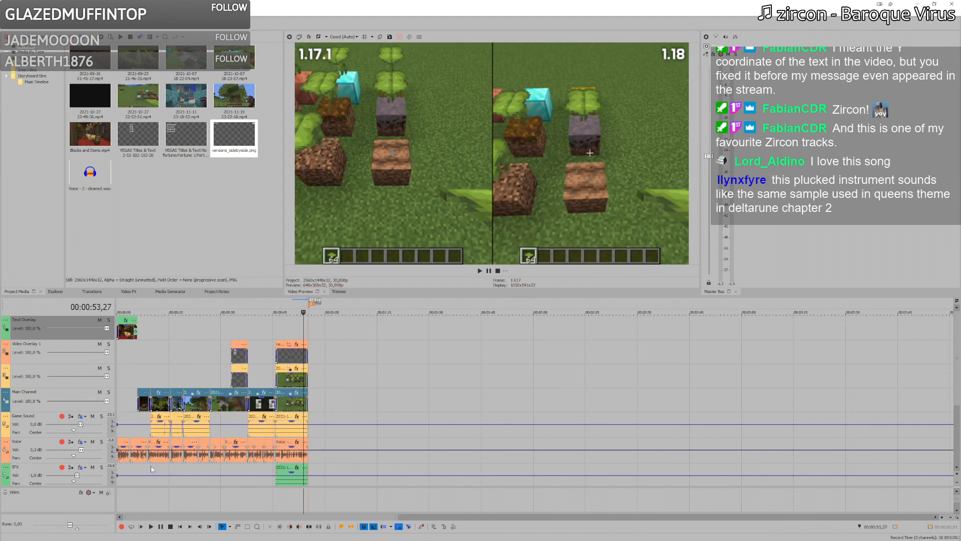
click(93, 441)
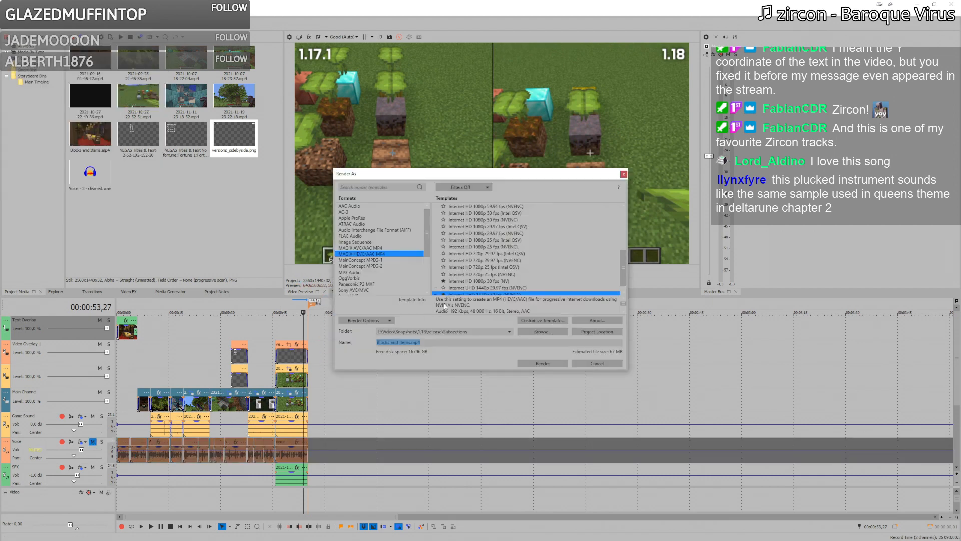
click(586, 332)
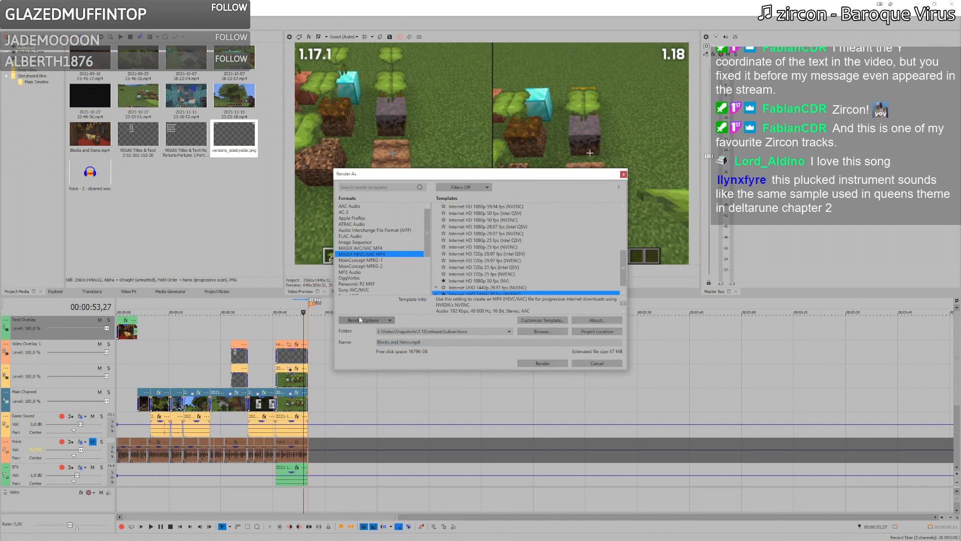
click(543, 363)
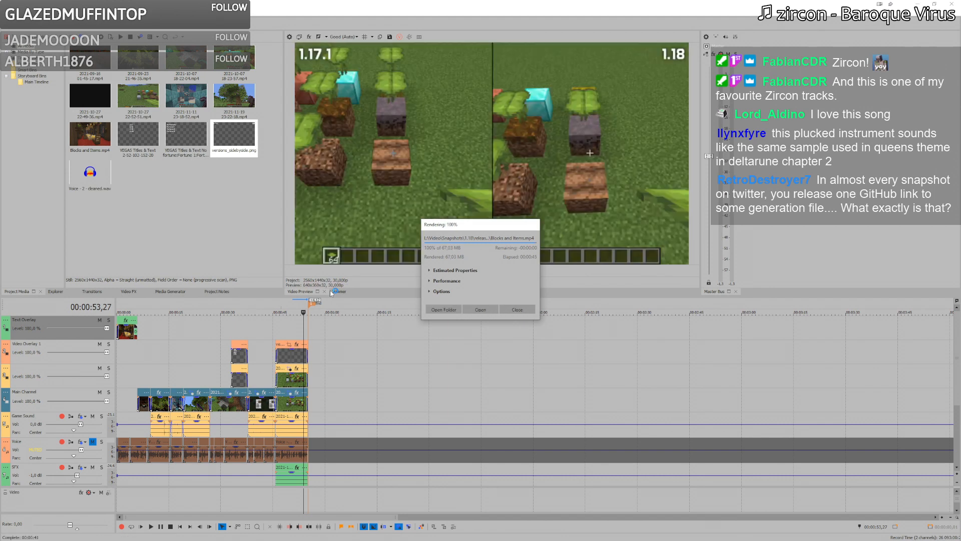
click(517, 309)
Step: Unmute the Voice track and open the recent main project 1.18.veg from the release folder
click(283, 333)
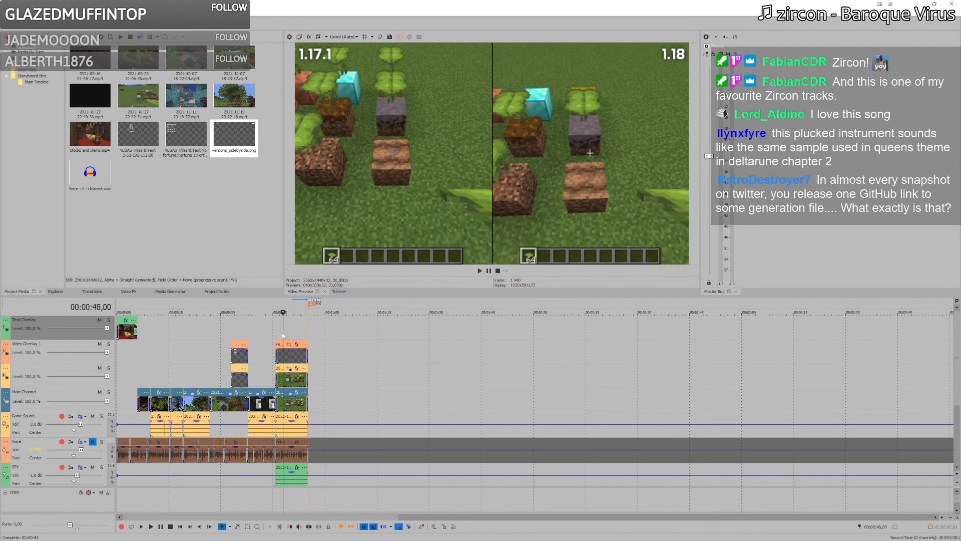
scroll(283, 333, down, 1)
scroll(283, 332, up, 5)
scroll(171, 444, down, 2)
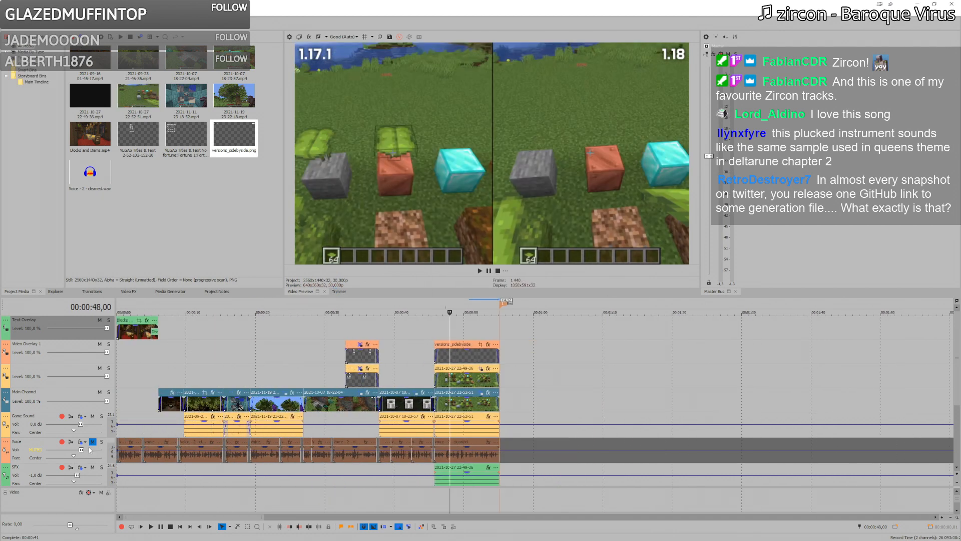
click(92, 441)
click(8, 22)
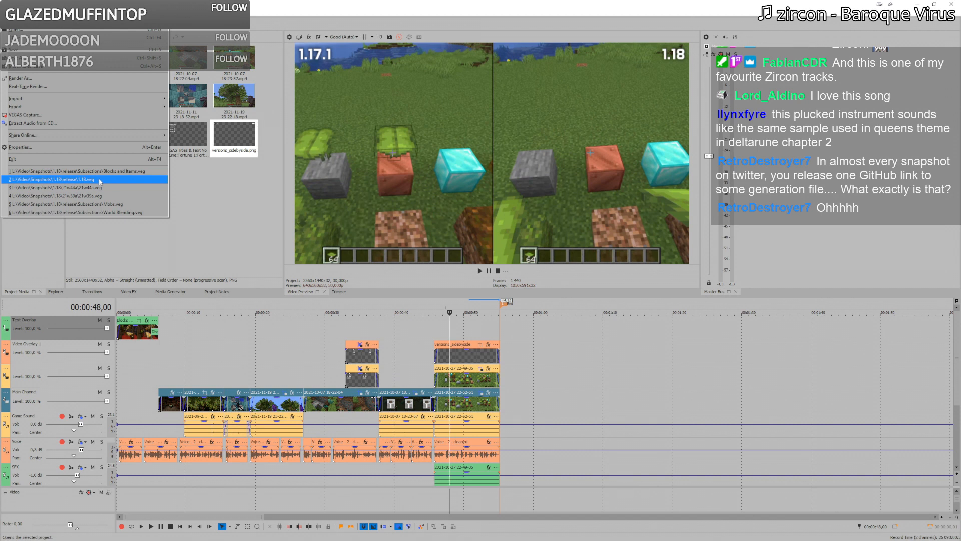
click(100, 179)
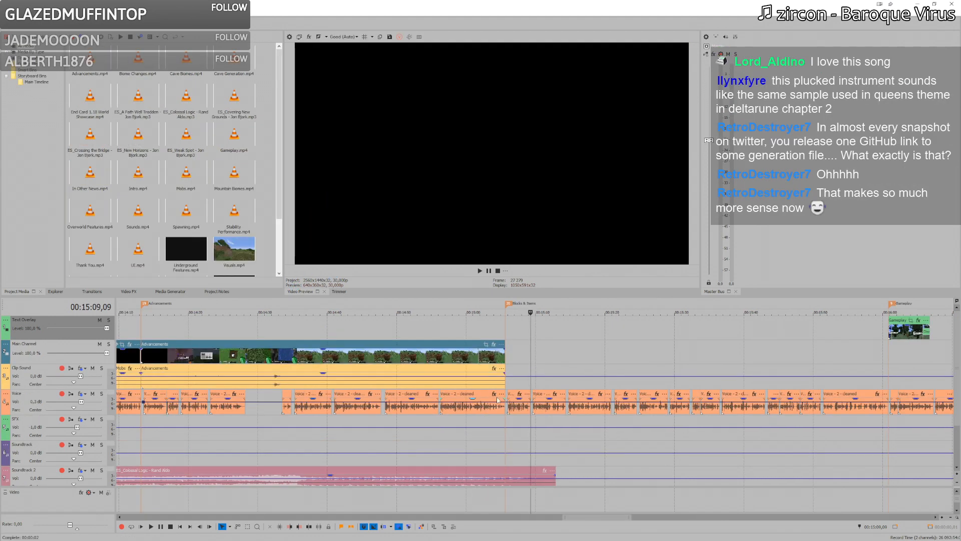
Step: Add Blocks and Items.mp4 from the Subsections folder to the Main Channel, starting at the end of the Advancements clip
click(507, 355)
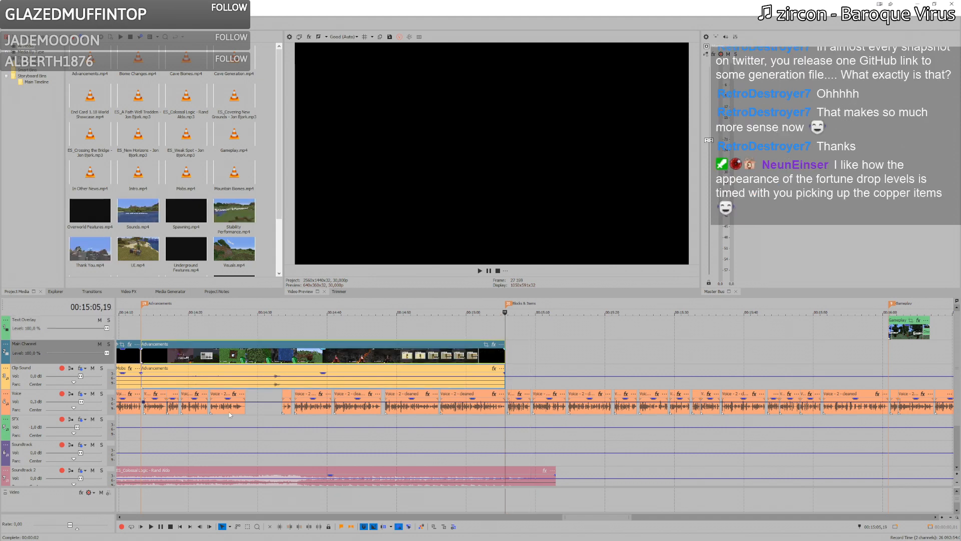
key(alt+Tab)
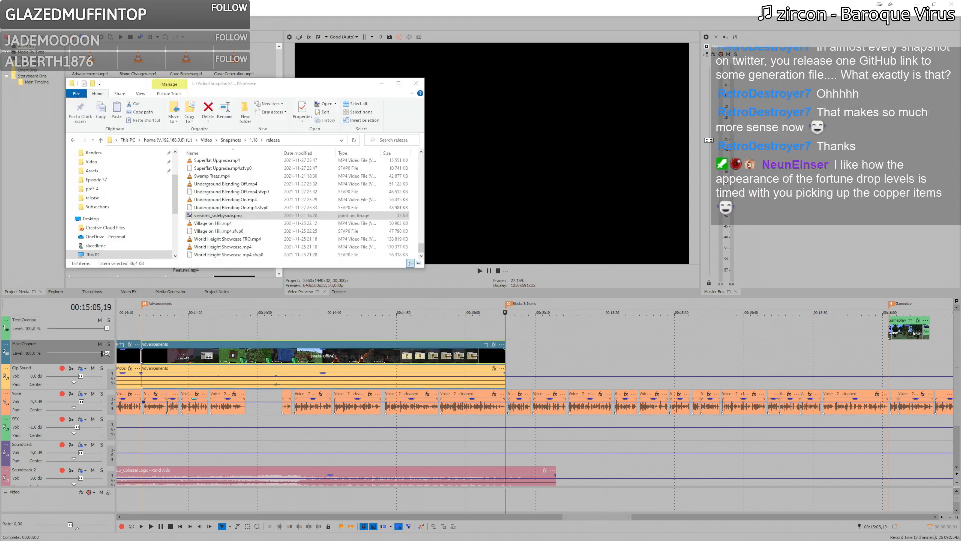
scroll(266, 187, down, 1)
scroll(266, 187, up, 10)
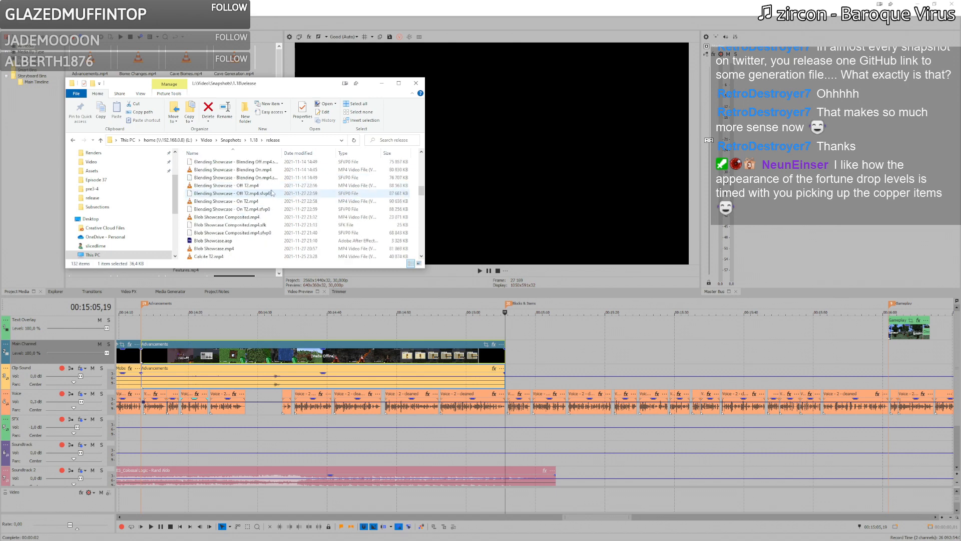
click(214, 173)
double_click(215, 172)
scroll(230, 196, down, 2)
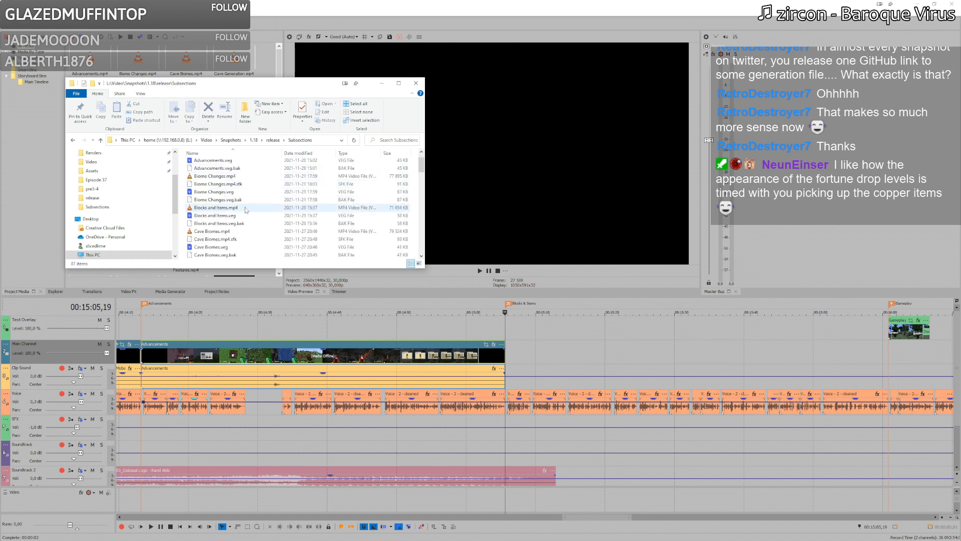
click(220, 183)
drag(549, 356, 515, 356)
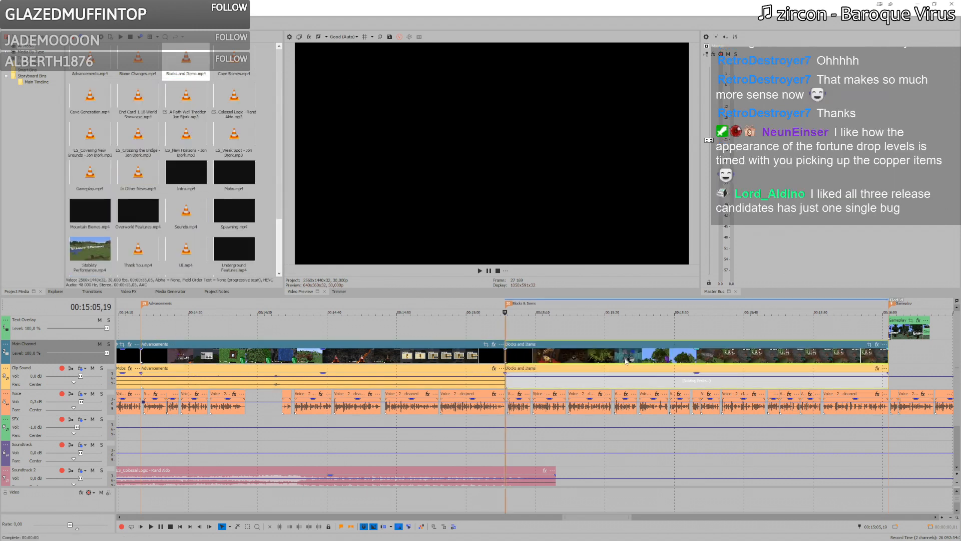
Step: Play back the inserted Blocks and Items clip from its start against the voice-over, through to the Gameplay title
scroll(646, 374, down, 4)
scroll(581, 365, up, 4)
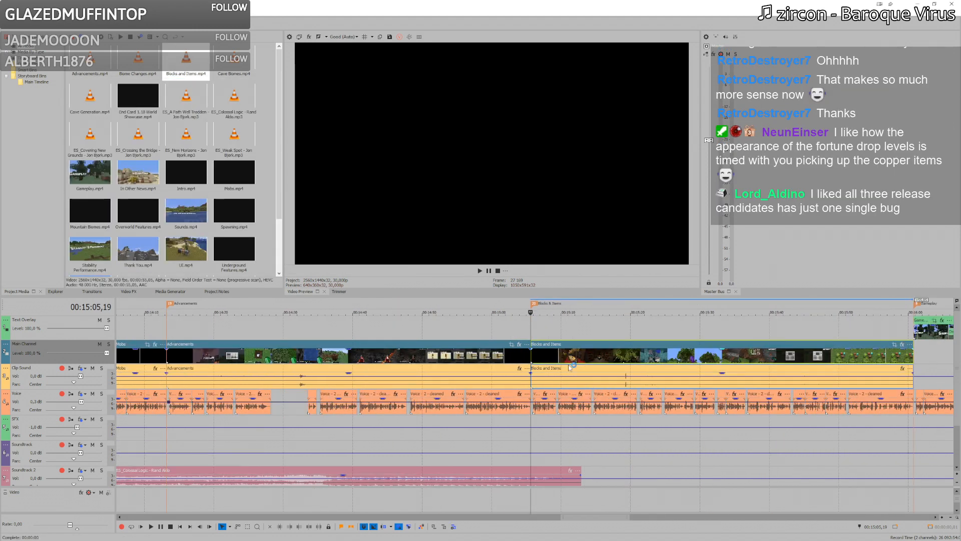
key(space)
click(528, 331)
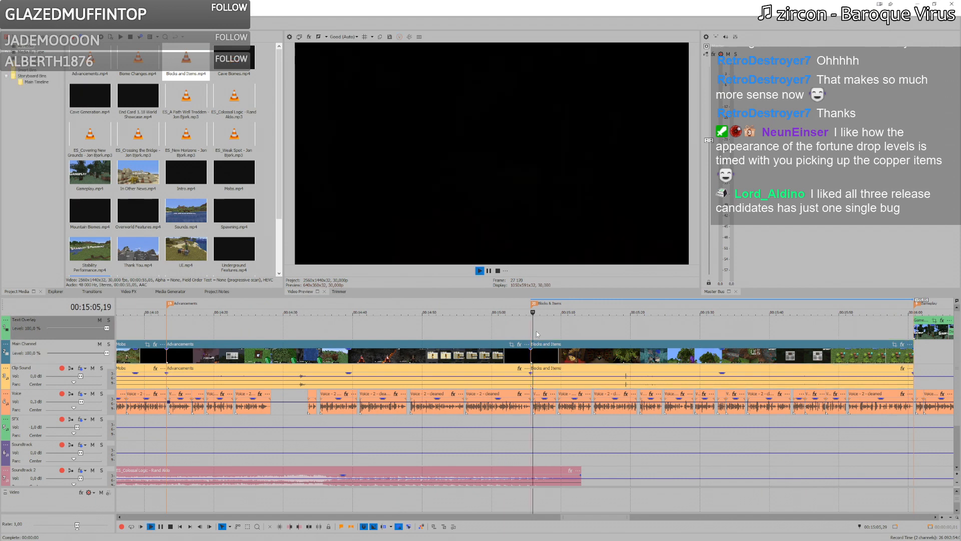
scroll(526, 350, down, 3)
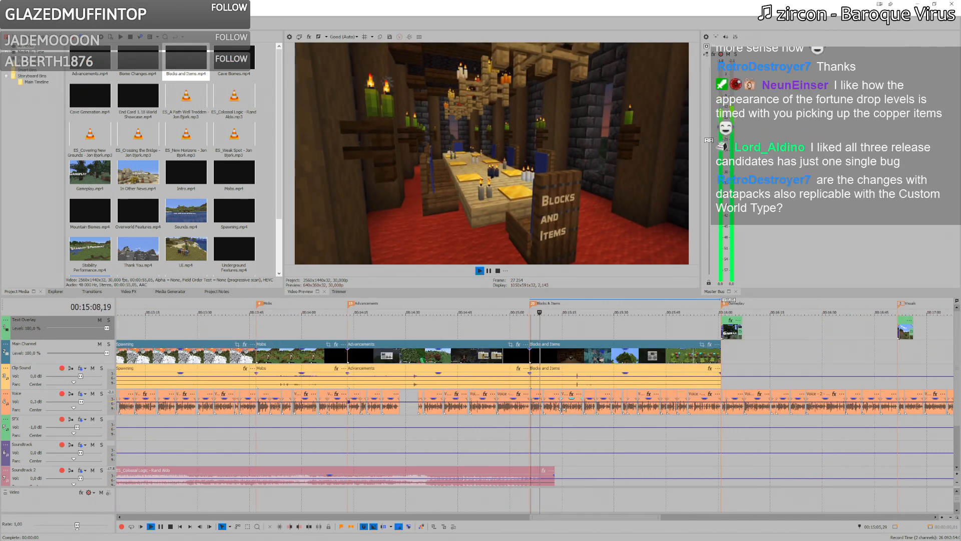
click(555, 443)
scroll(556, 442, down, 2)
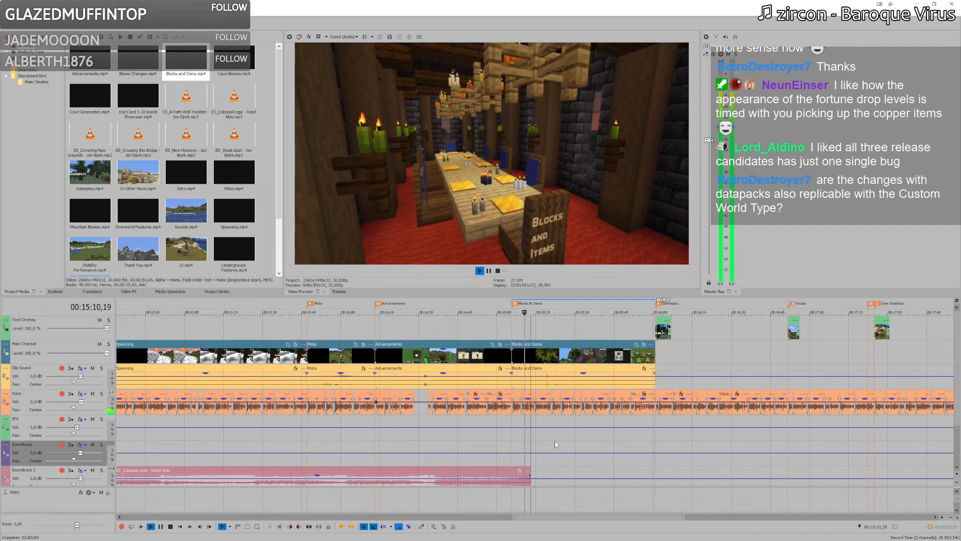
scroll(555, 441, up, 2)
scroll(548, 438, up, 2)
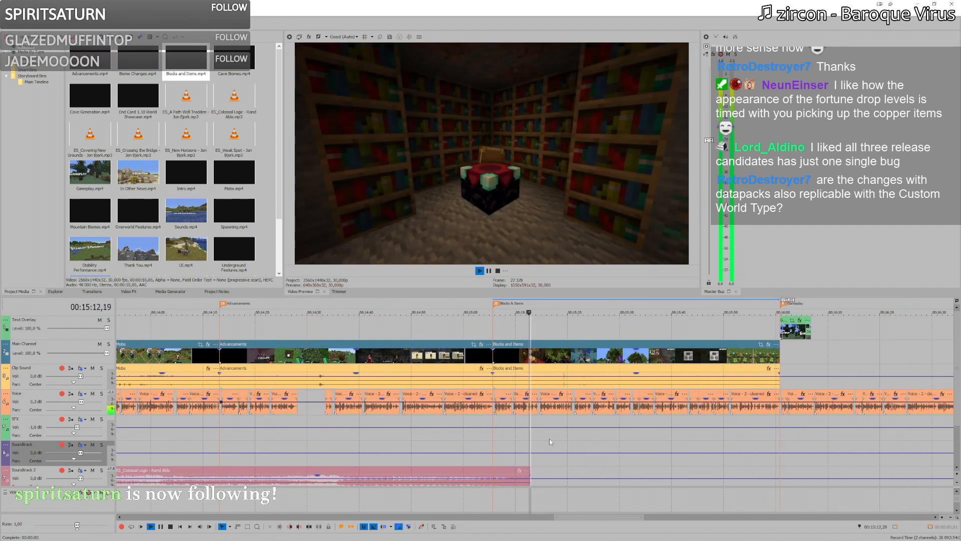
scroll(550, 439, down, 2)
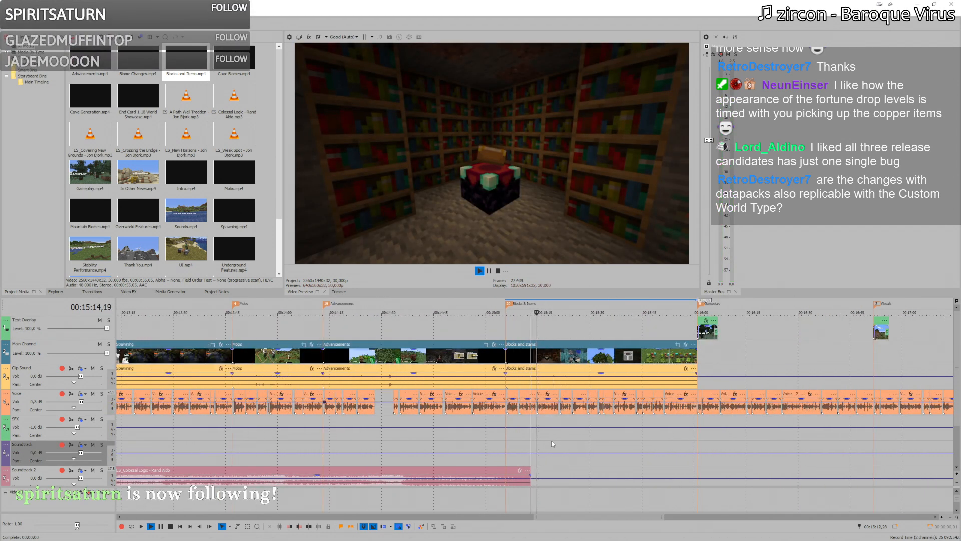
scroll(554, 439, up, 2)
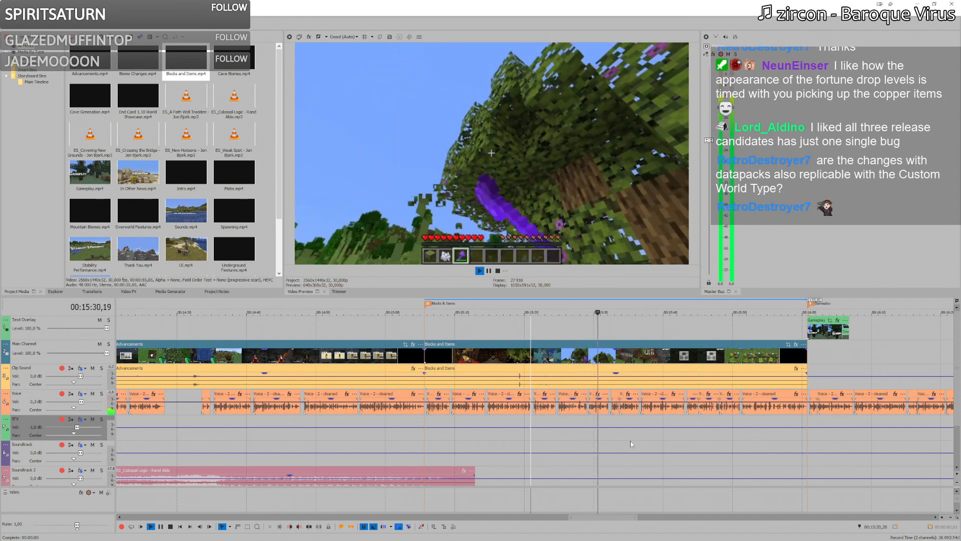
click(630, 441)
scroll(575, 428, down, 1)
scroll(534, 432, up, 1)
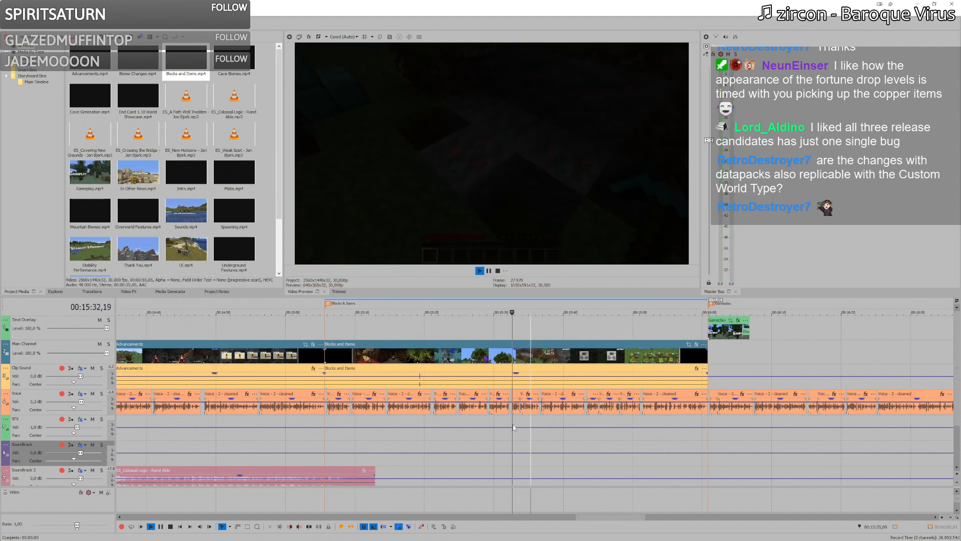
scroll(515, 429, down, 1)
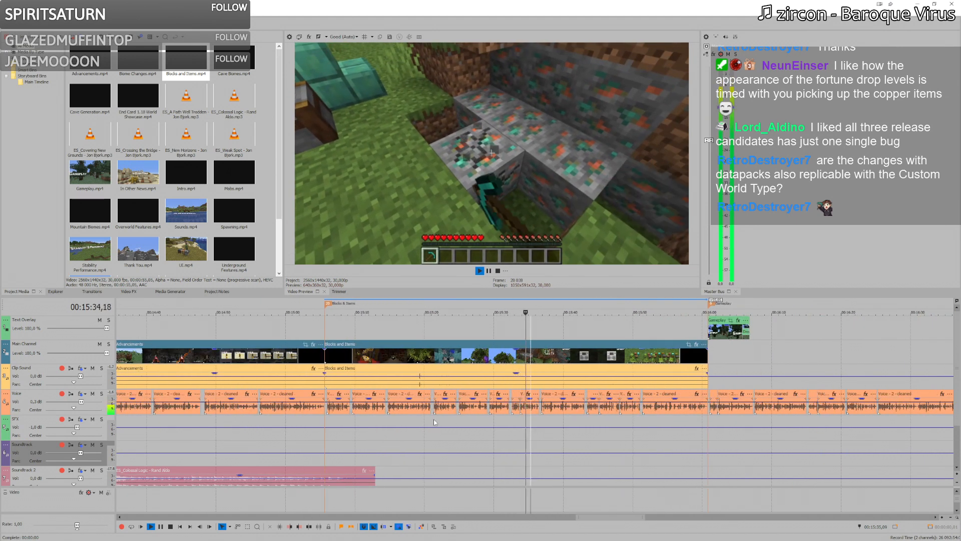
scroll(513, 427, up, 1)
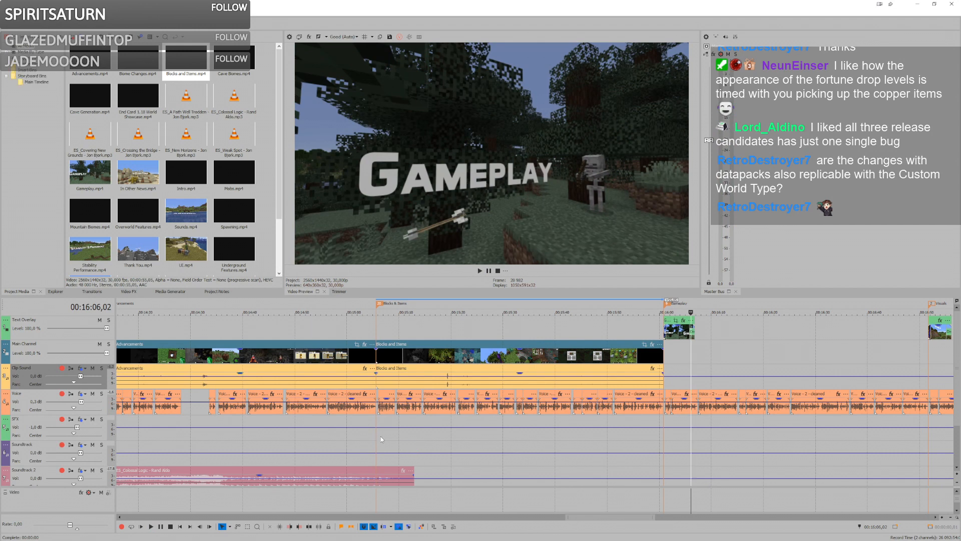
Step: Review the soundtrack tracks and play the Advancements section to check how the Colossal Logic music fits it
scroll(380, 439, down, 5)
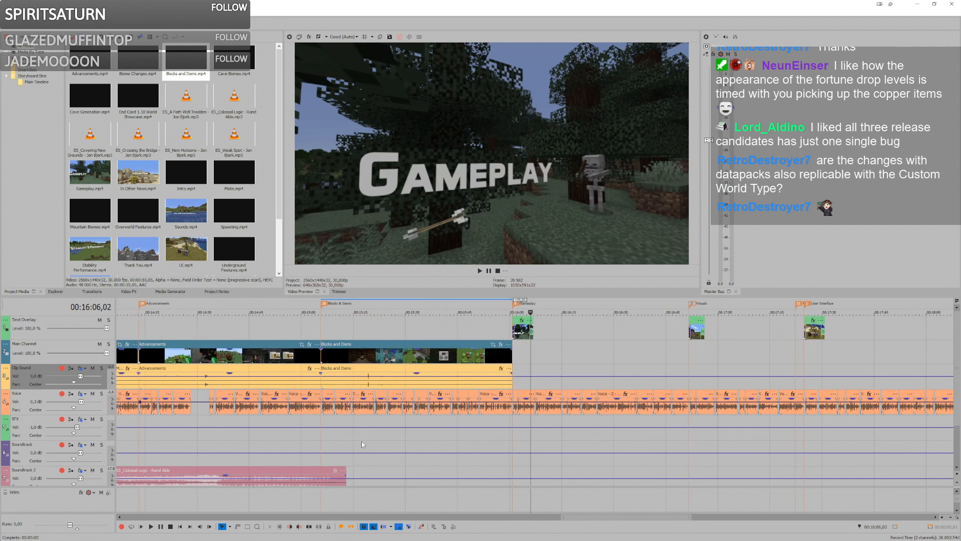
scroll(350, 435, down, 2)
click(439, 397)
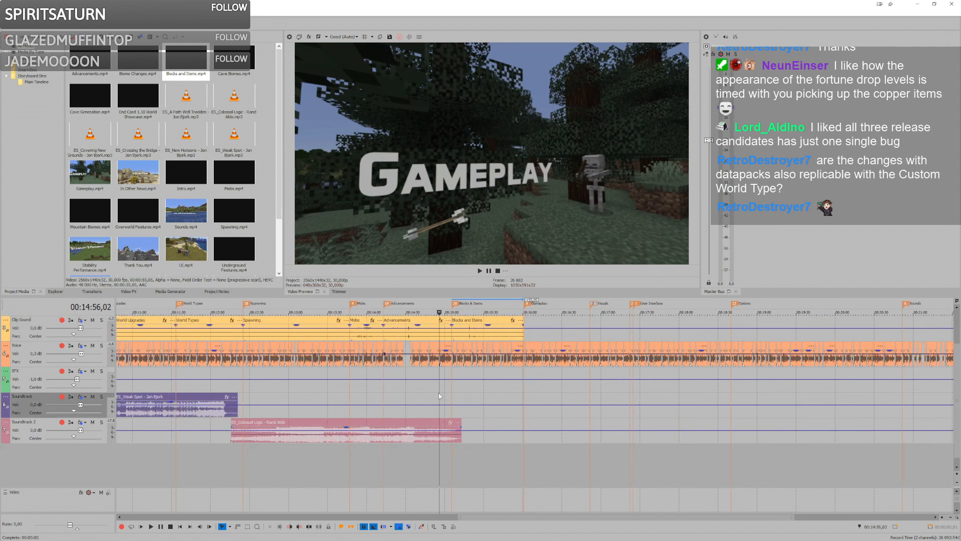
click(404, 395)
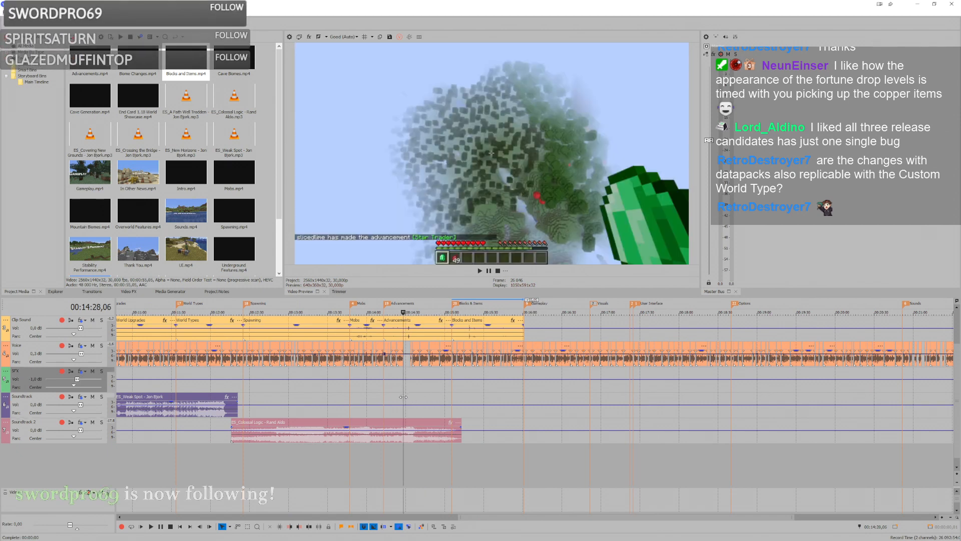
scroll(694, 465, up, 4)
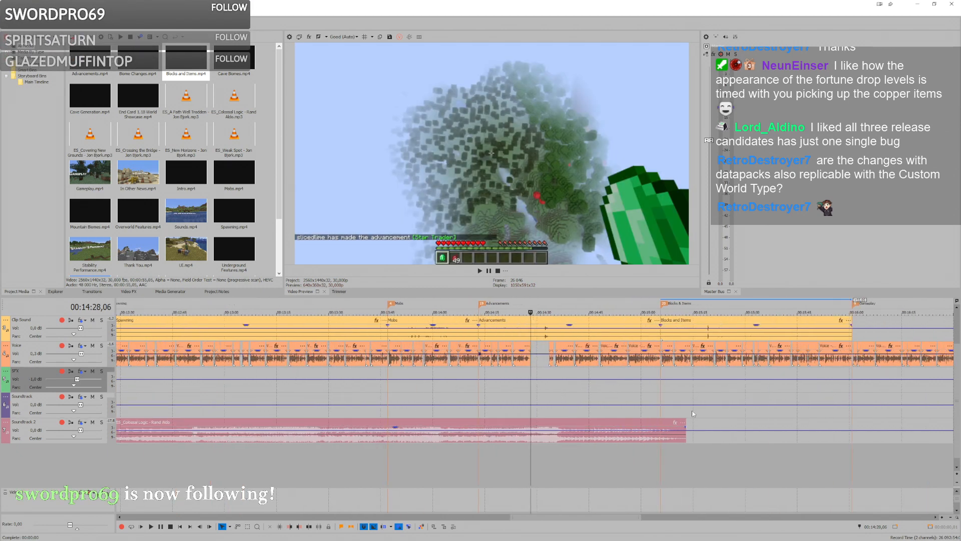
scroll(482, 431, down, 4)
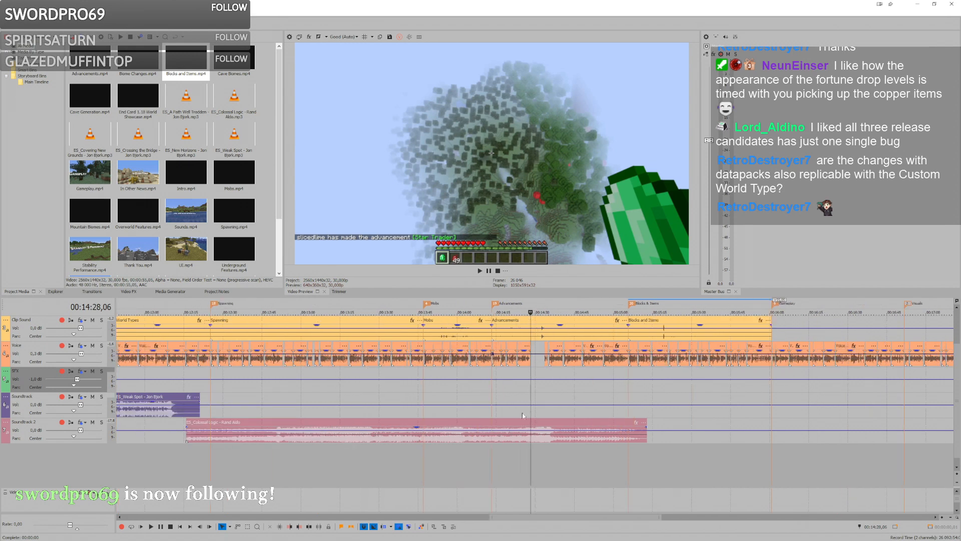
click(514, 397)
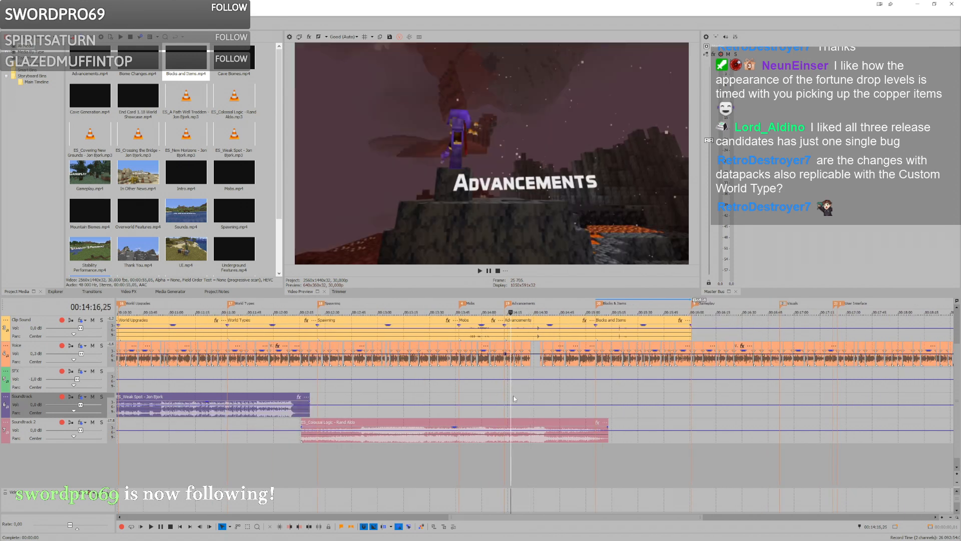
key(space)
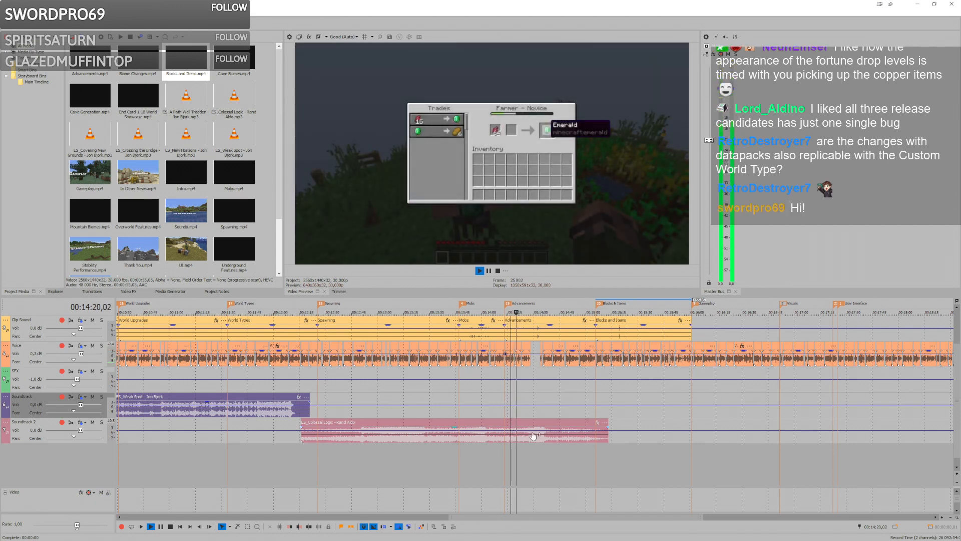
scroll(571, 405, up, 3)
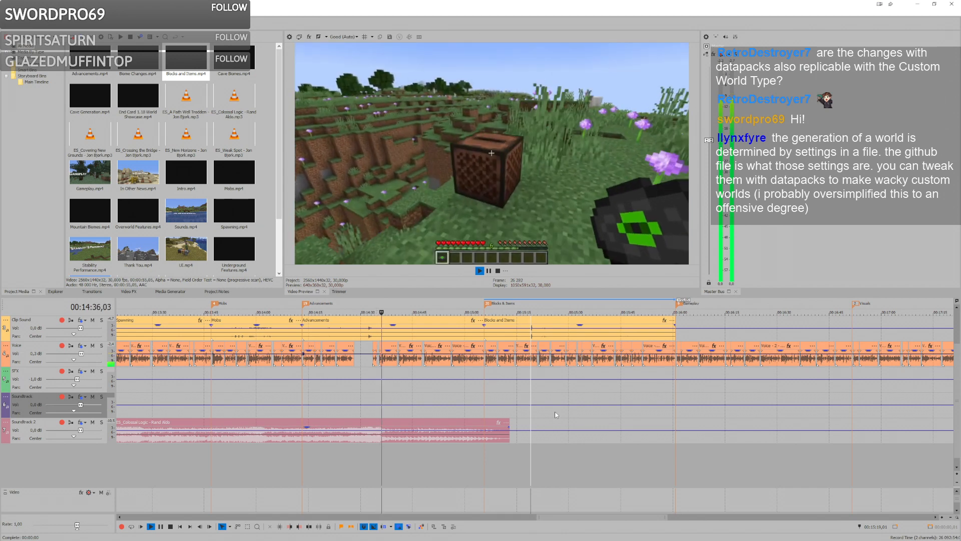
Step: Place the playhead at the Blocks & Items marker and stop playback there
click(515, 390)
scroll(514, 393, down, 1)
click(509, 391)
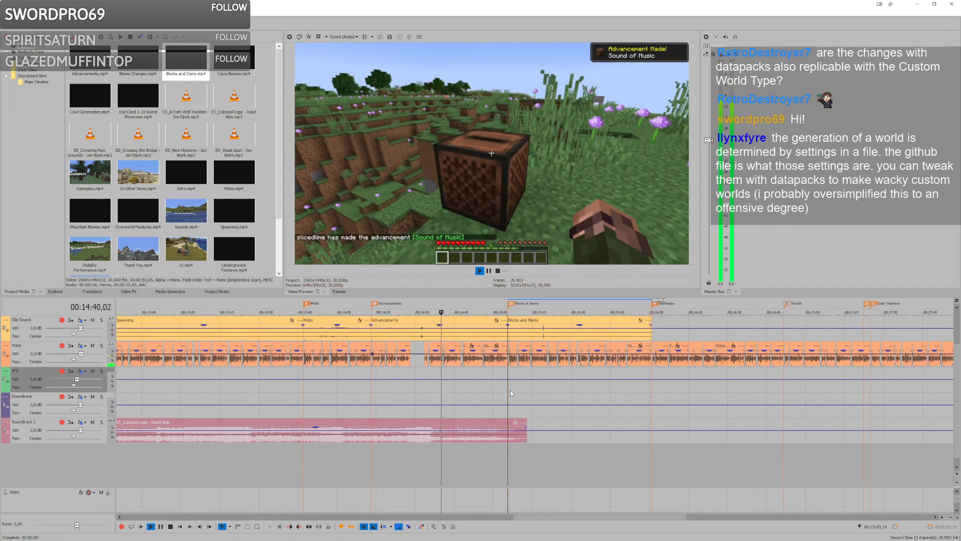
key(space)
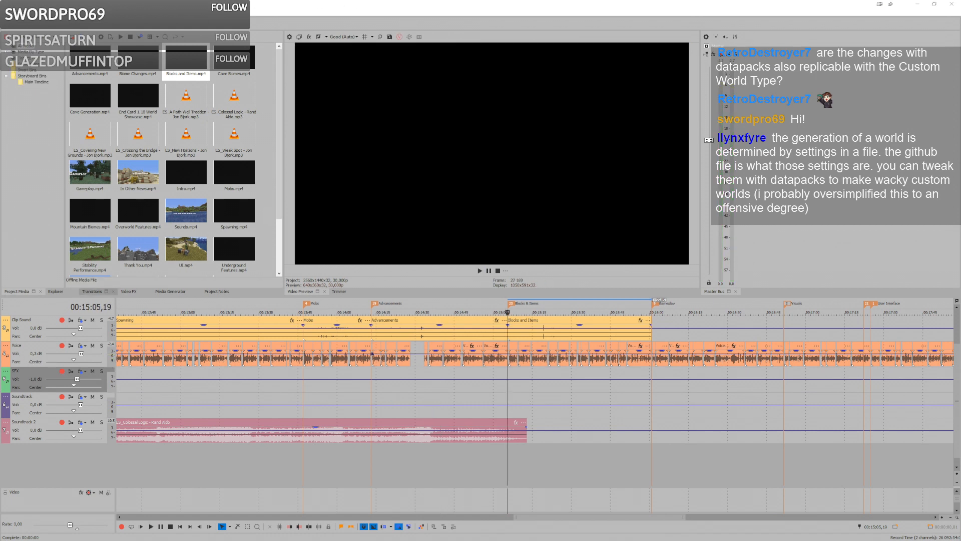
Step: Switch to Epidemic Sound and preview the featured recommendations Valium and Barefoot Adventures as background music candidates
key(alt+Tab)
click(173, 8)
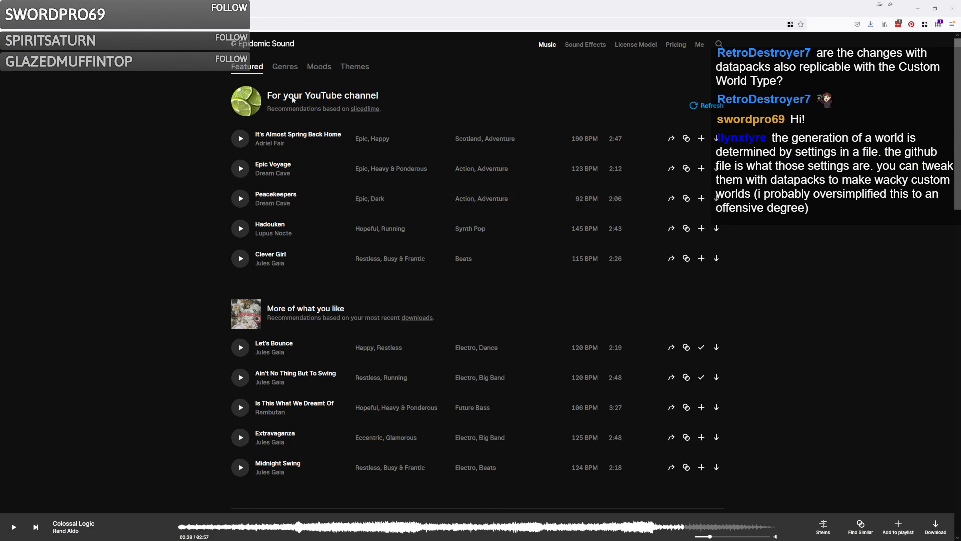
click(286, 68)
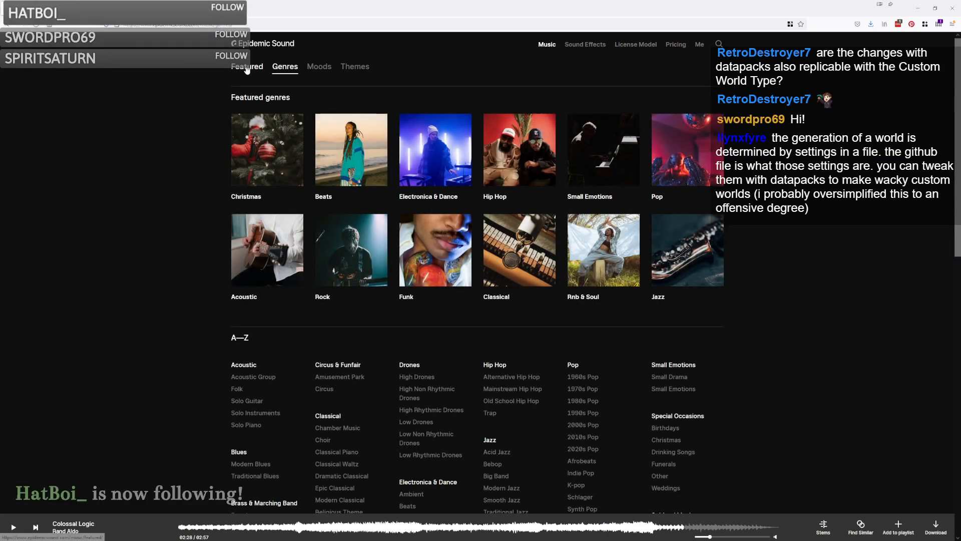
click(246, 68)
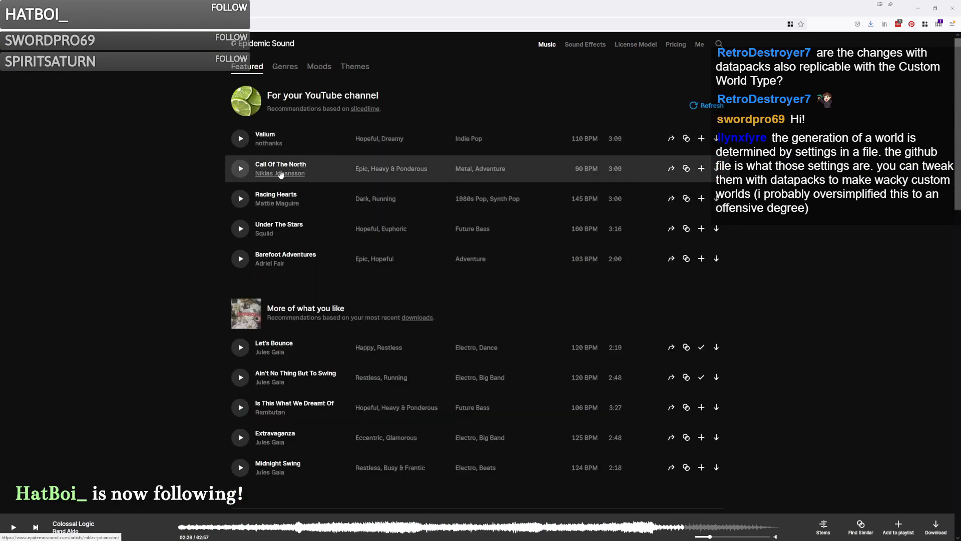
click(239, 140)
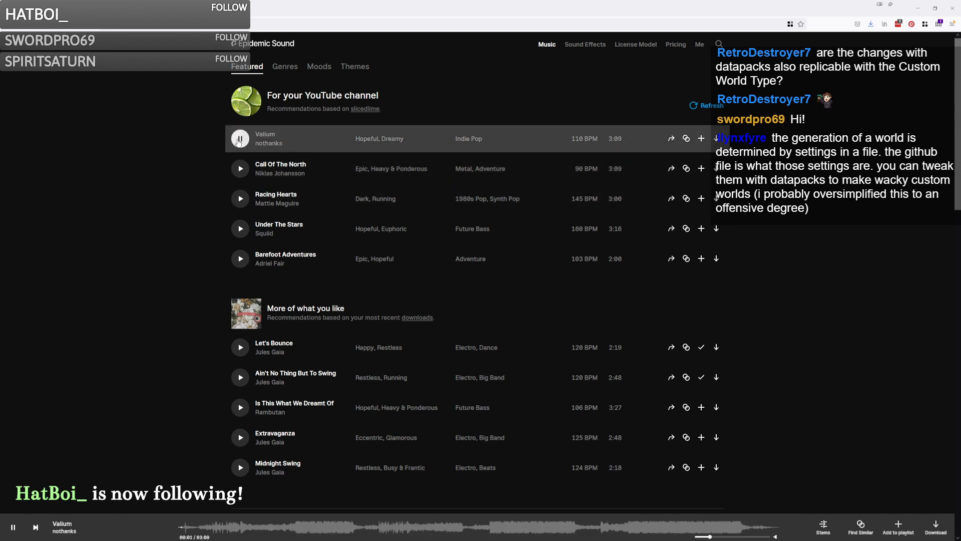
click(239, 140)
scroll(243, 219, down, 1)
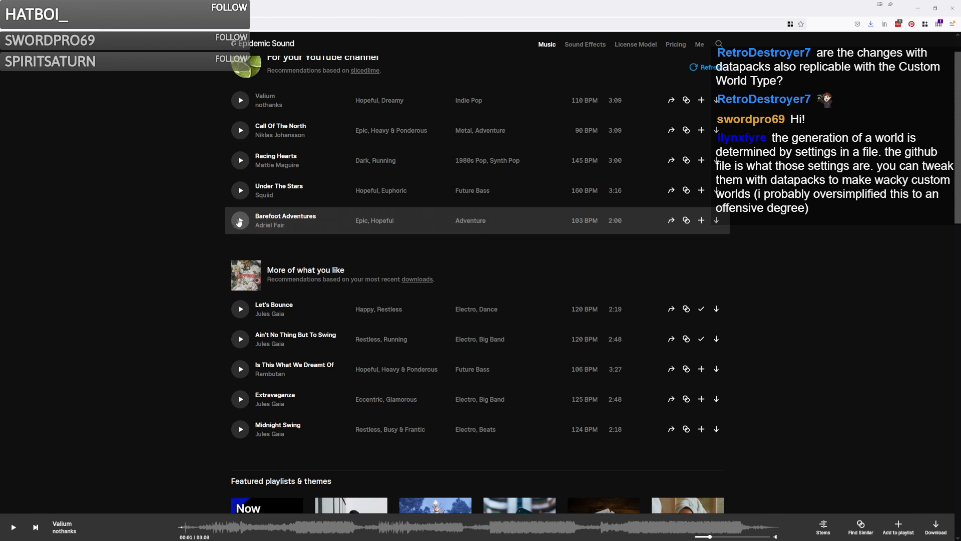
click(239, 221)
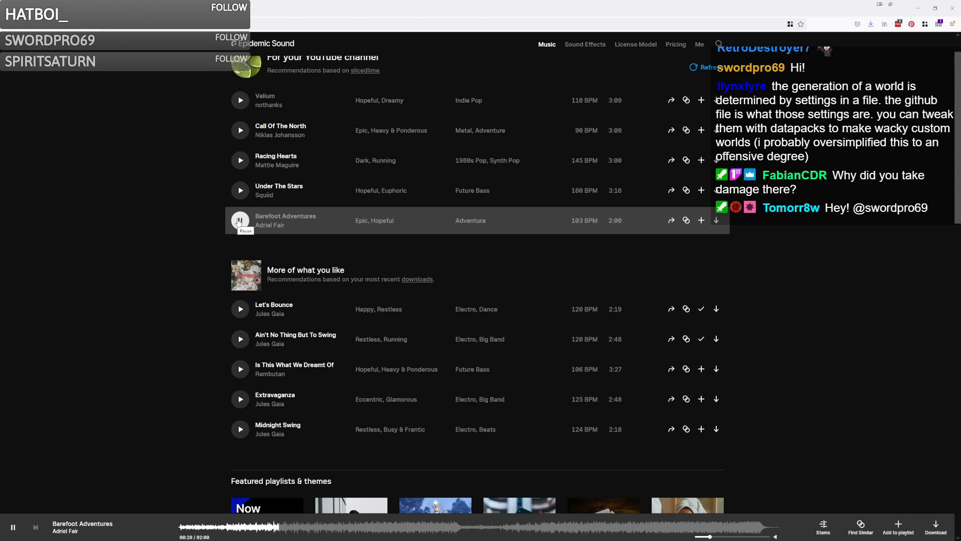
click(238, 222)
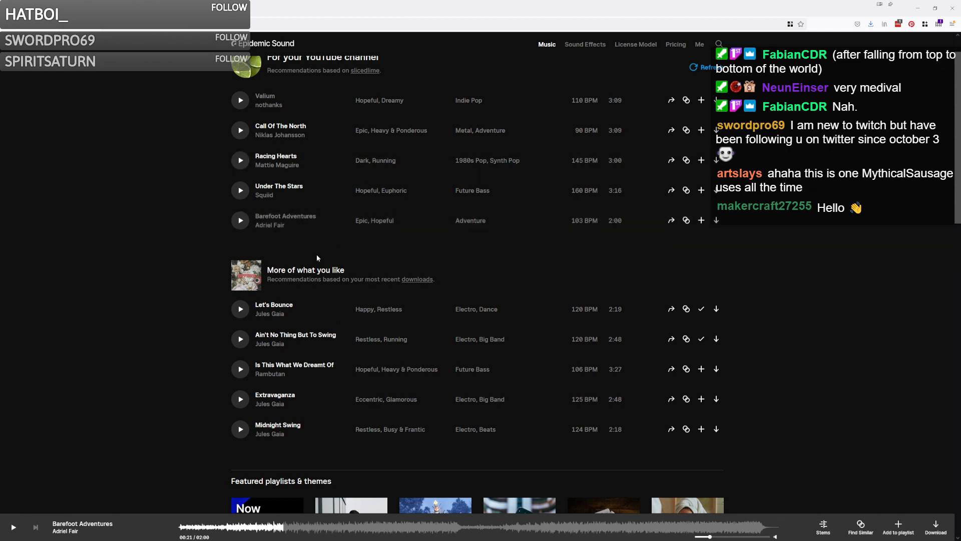
scroll(349, 315, down, 1)
scroll(350, 305, down, 2)
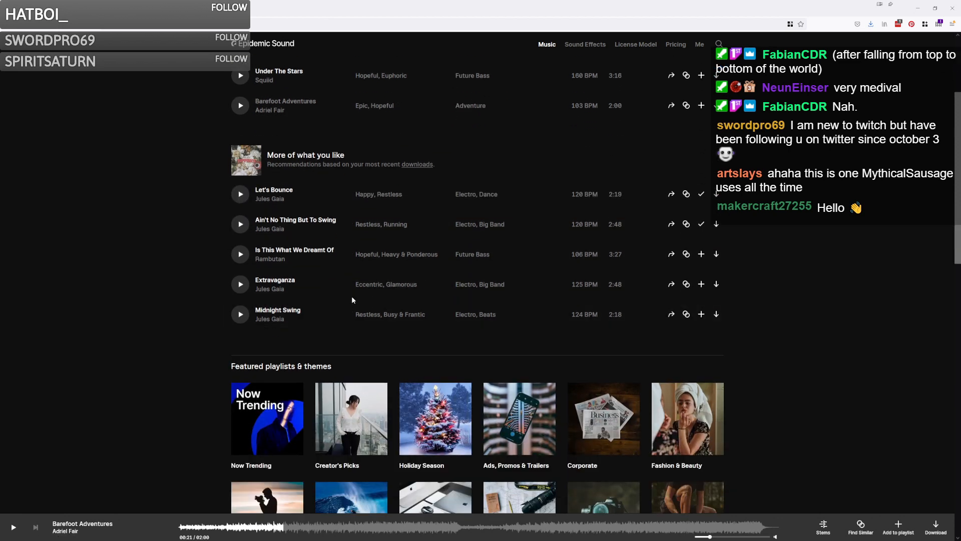
scroll(353, 319, up, 3)
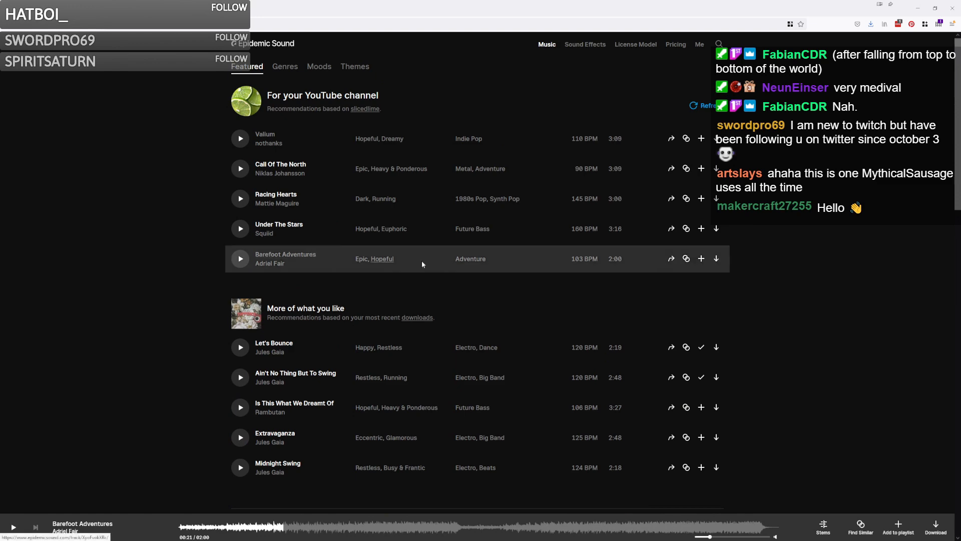
Step: Browse the Film genre's music and filter its tracks by the Epic and Happy moods
click(284, 67)
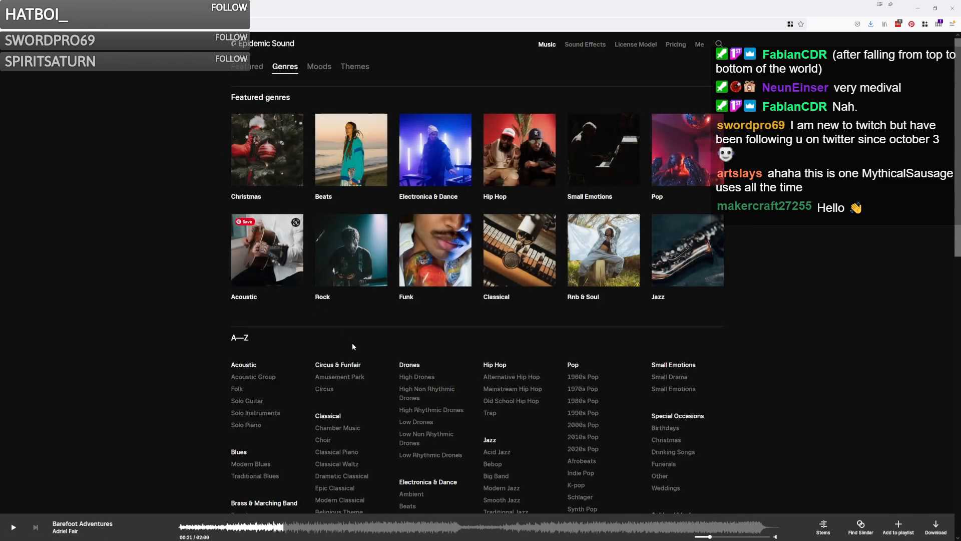
scroll(353, 342, down, 6)
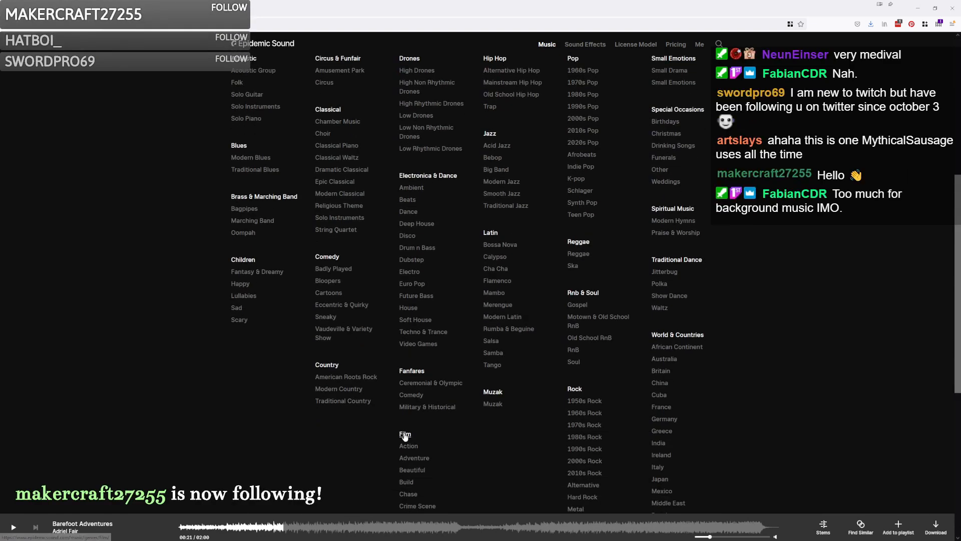
click(405, 434)
click(282, 147)
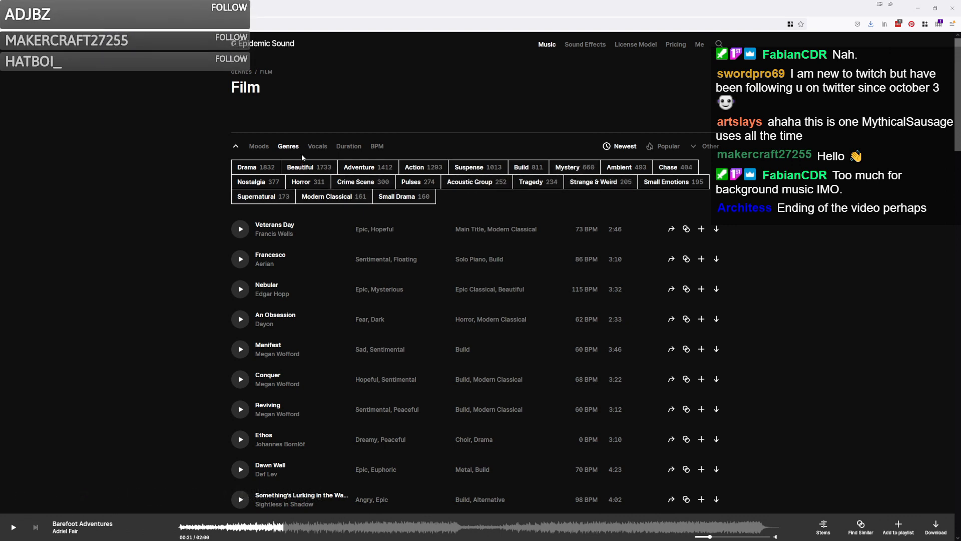
click(258, 146)
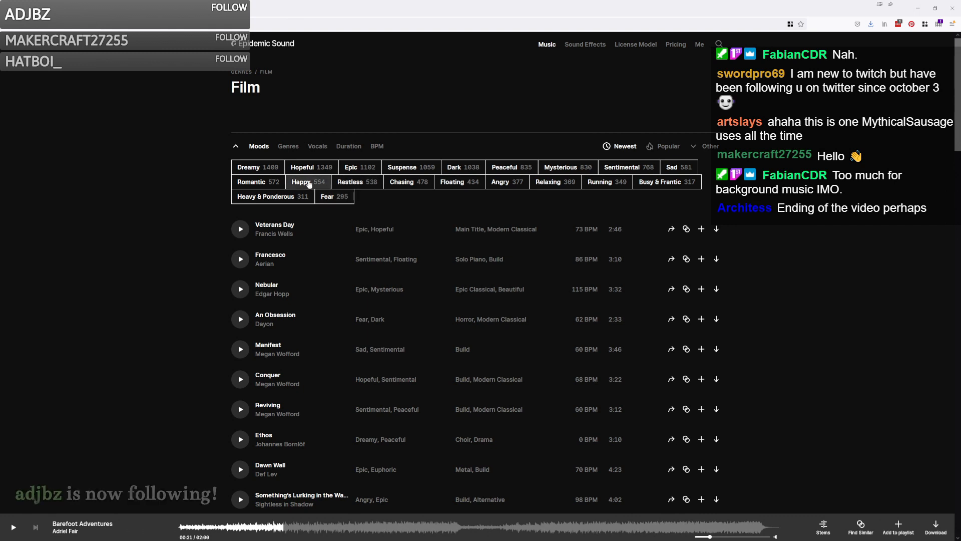
click(362, 171)
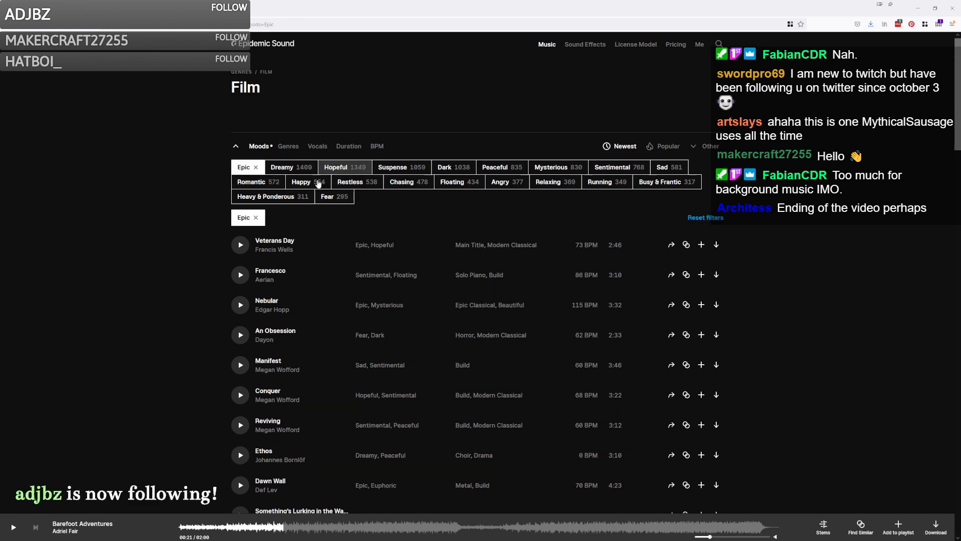
click(284, 172)
click(284, 169)
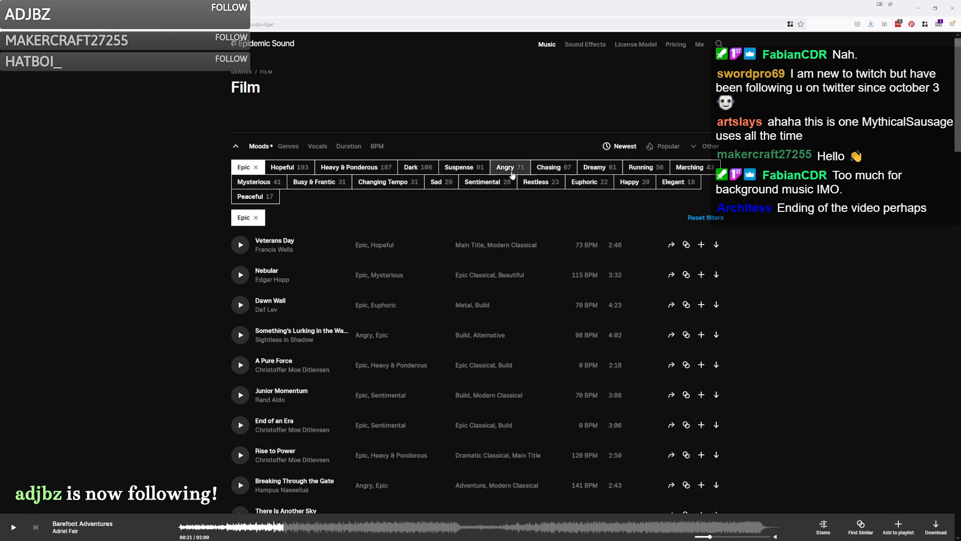
click(632, 182)
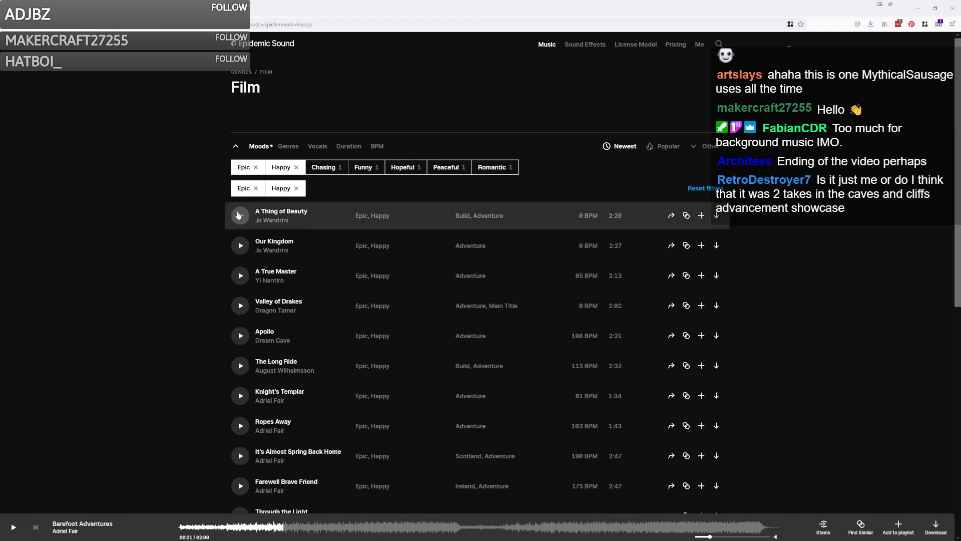
Step: Preview the filtered tracks A Thing of Beauty, Our Kingdom, A True Master, Valley of Drakes and Apollo
click(240, 215)
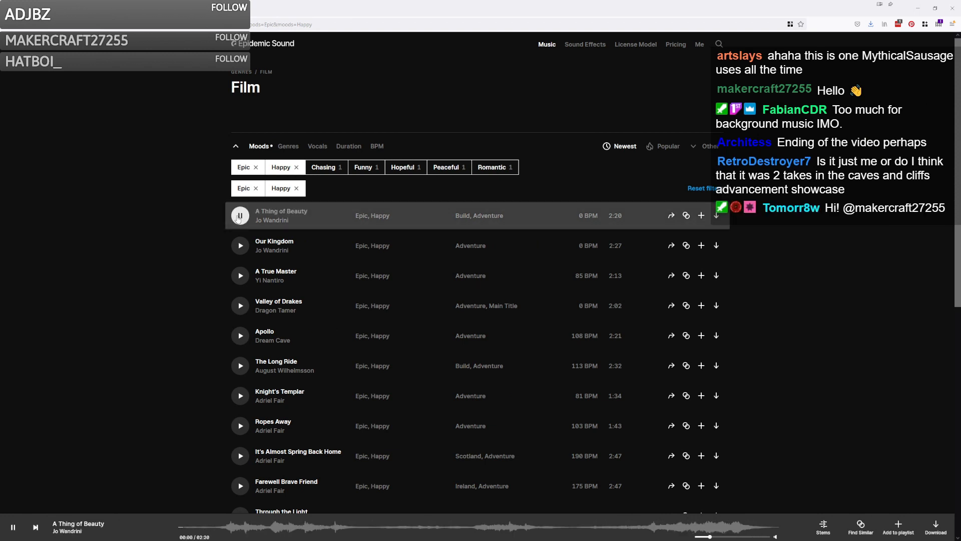
click(223, 530)
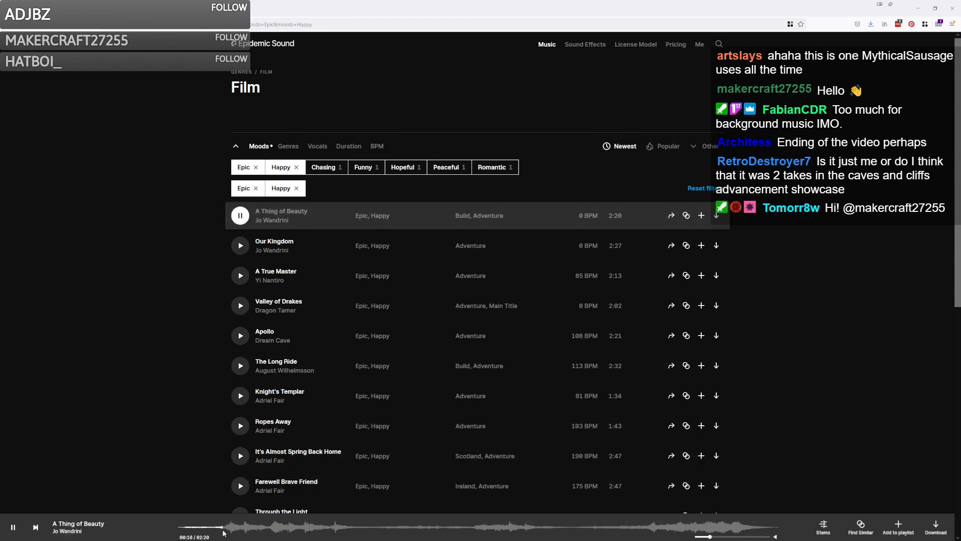
scroll(283, 248, down, 2)
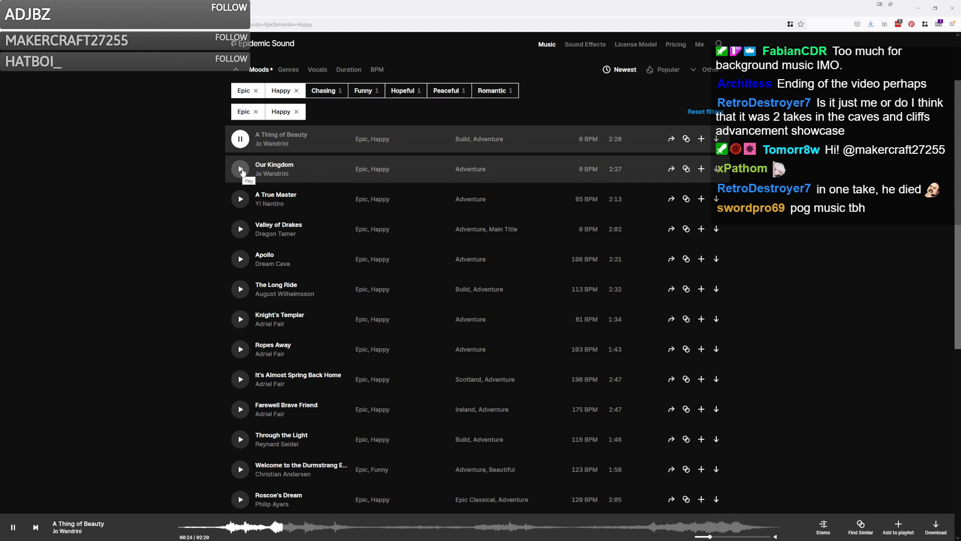
click(240, 169)
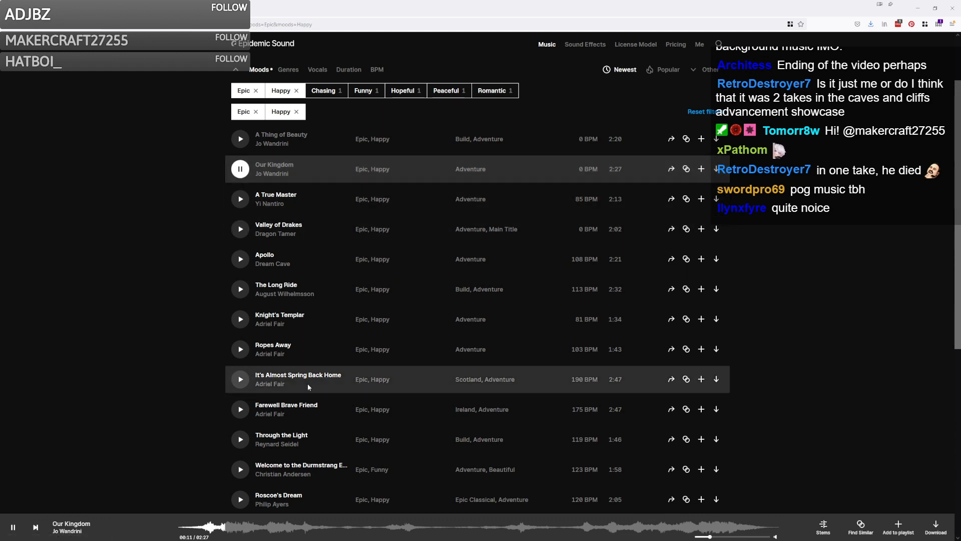
click(239, 200)
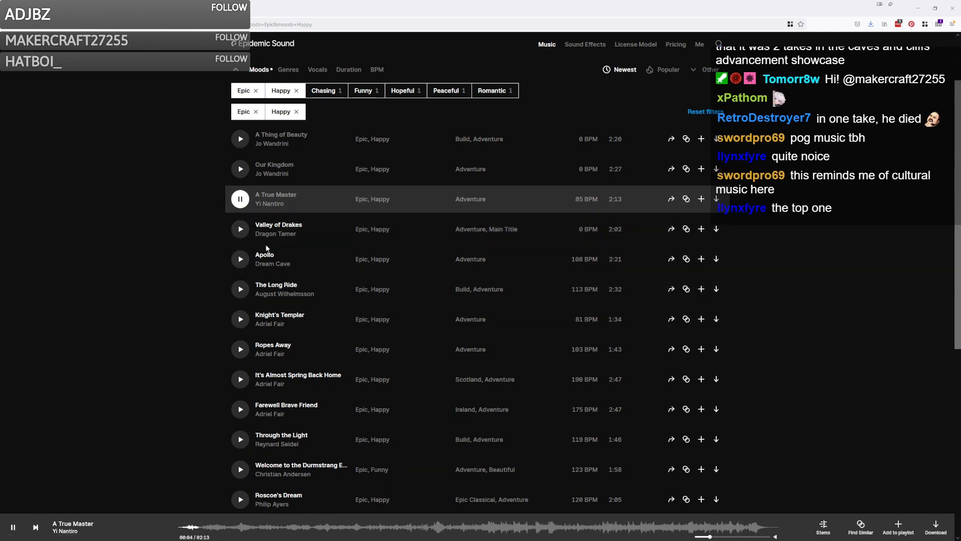
click(241, 230)
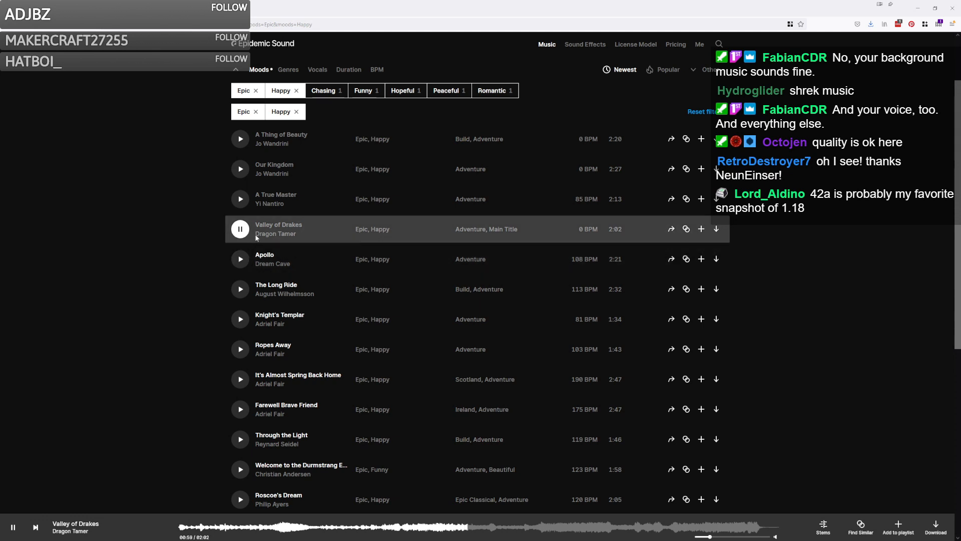
scroll(267, 218, up, 2)
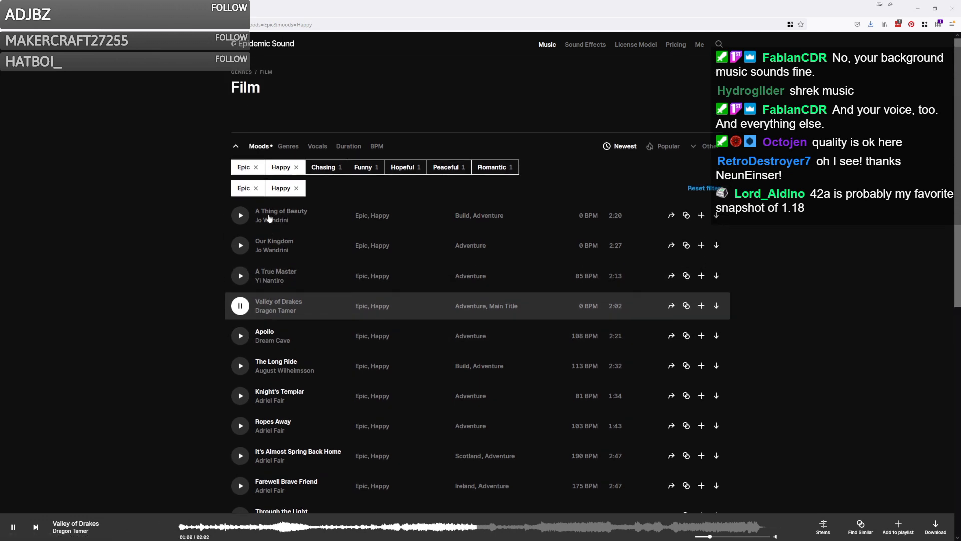
scroll(316, 325, down, 1)
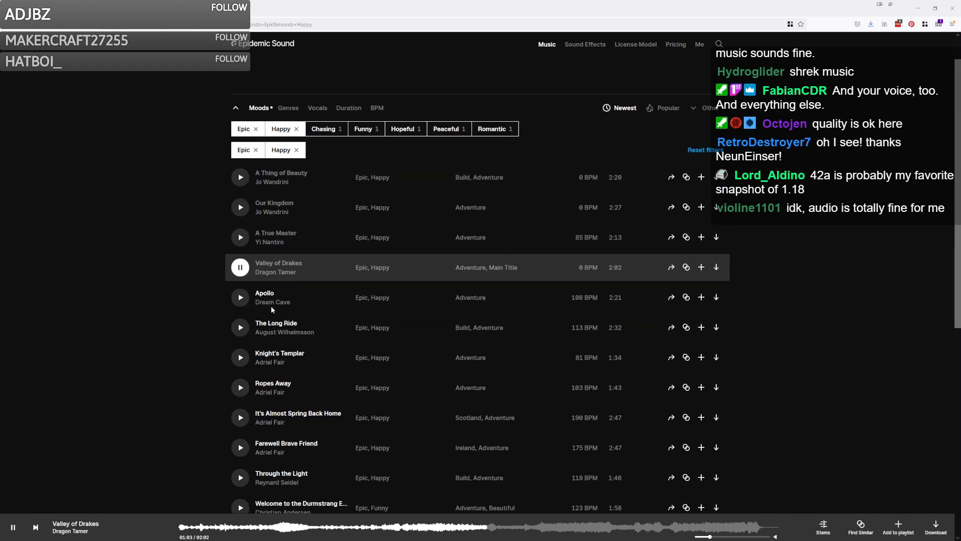
click(241, 298)
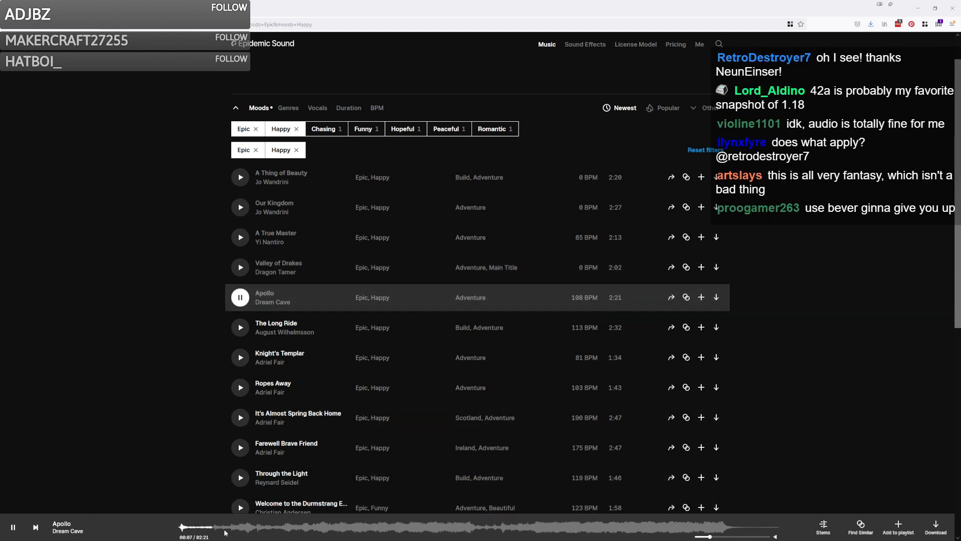
click(291, 528)
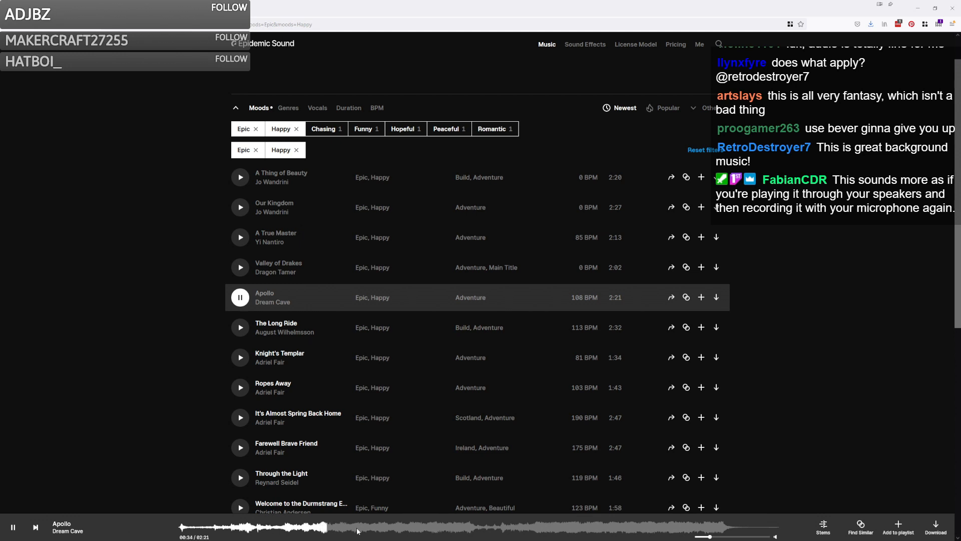
Step: Download Apollo as ES_Apollo - Dream Cave.mp3 into the Dream Cave folder under Epidemic Sound
click(716, 298)
click(566, 325)
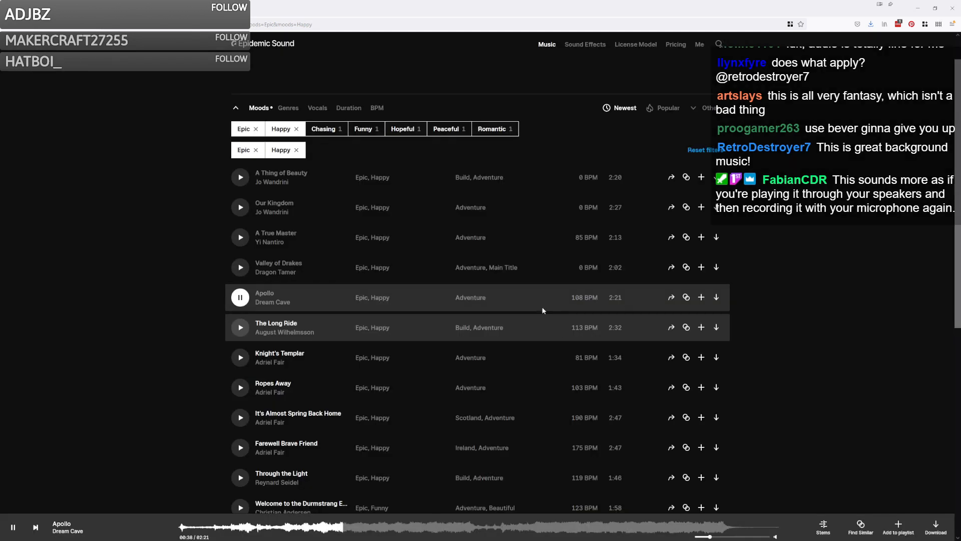
click(905, 394)
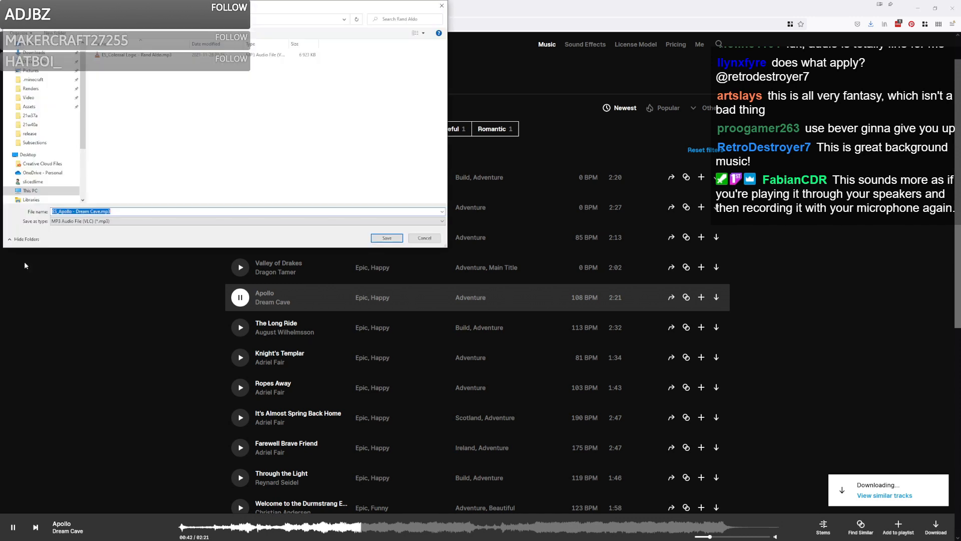
click(150, 19)
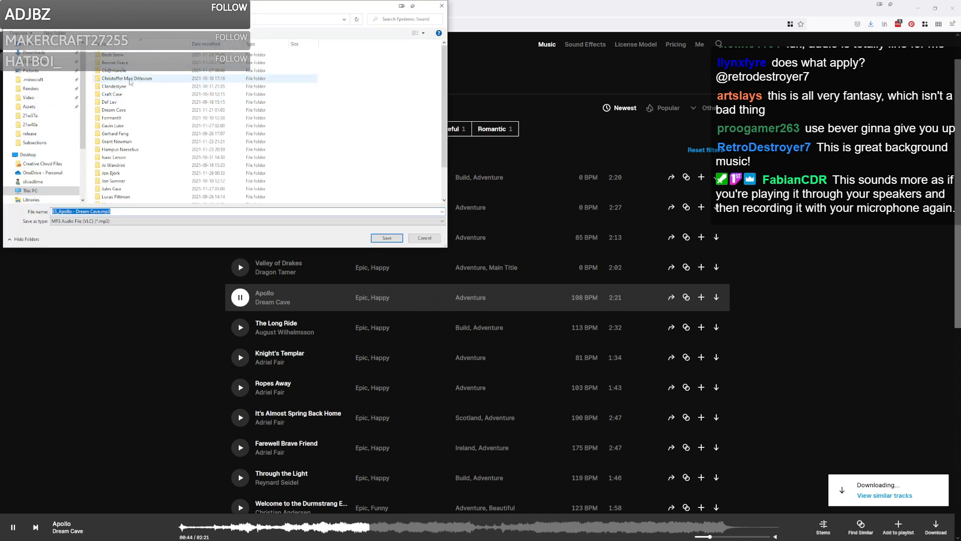
double_click(118, 112)
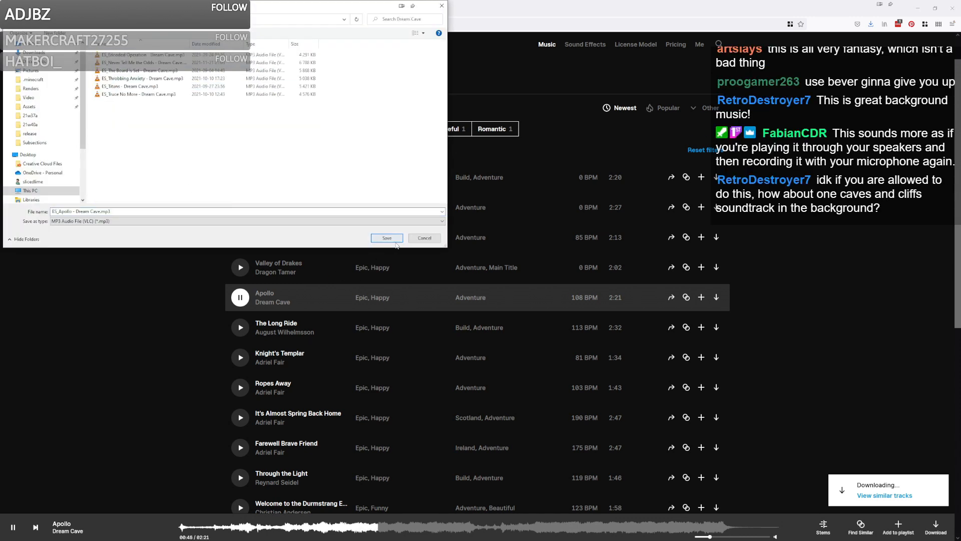
click(386, 238)
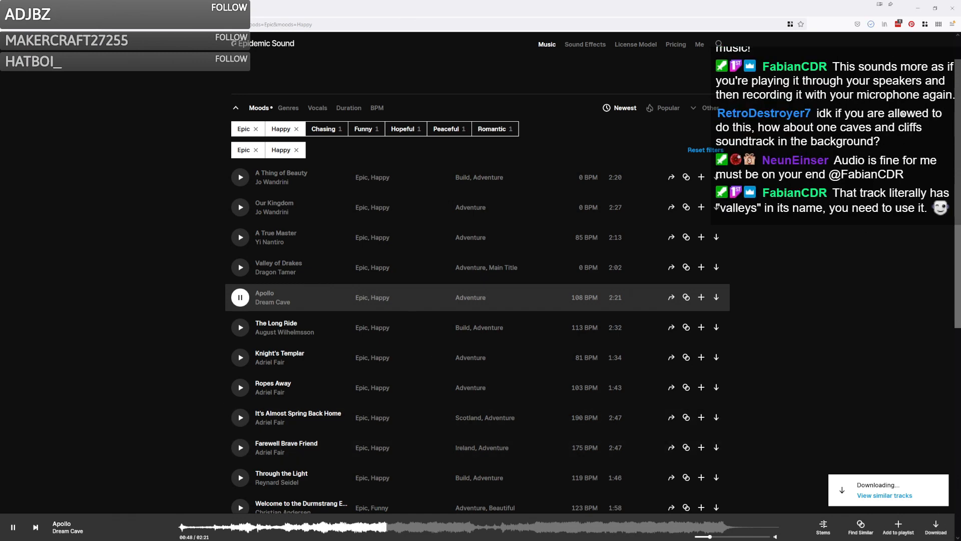
Step: Stop the Apollo preview and add the downloaded file to the video project's Soundtrack track, just after the Blocks & Items marker
click(871, 23)
click(866, 45)
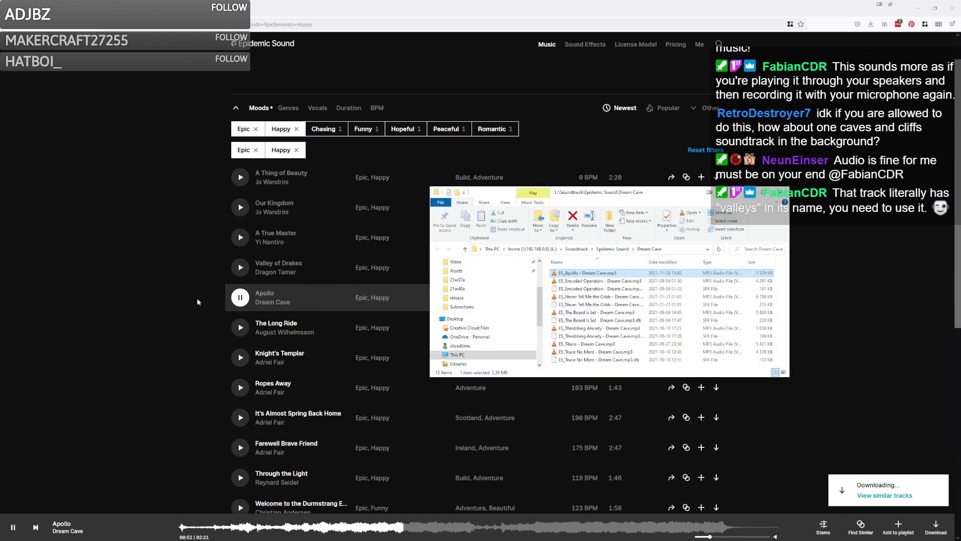
click(239, 302)
key(alt+Tab)
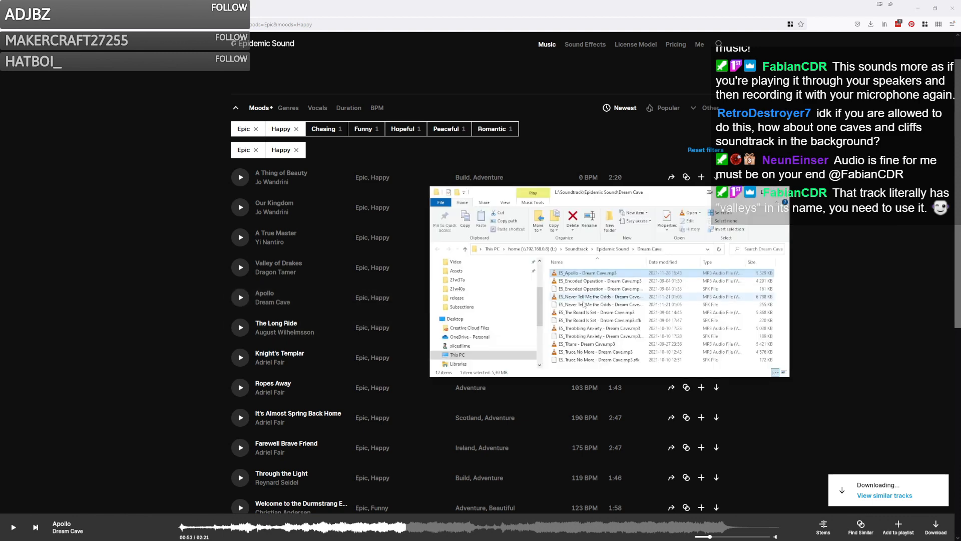
drag(592, 274, 512, 414)
key(alt+Tab)
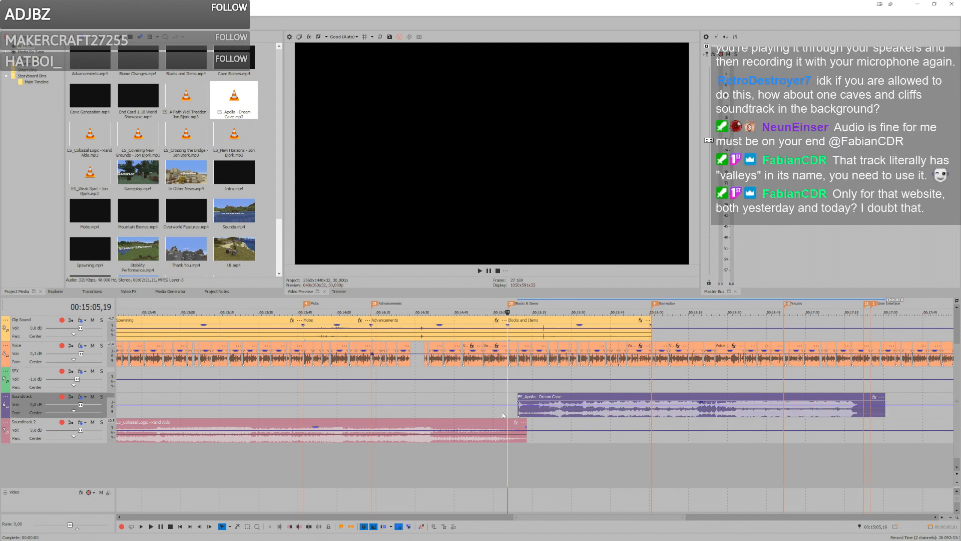
scroll(502, 415, up, 3)
scroll(503, 415, up, 3)
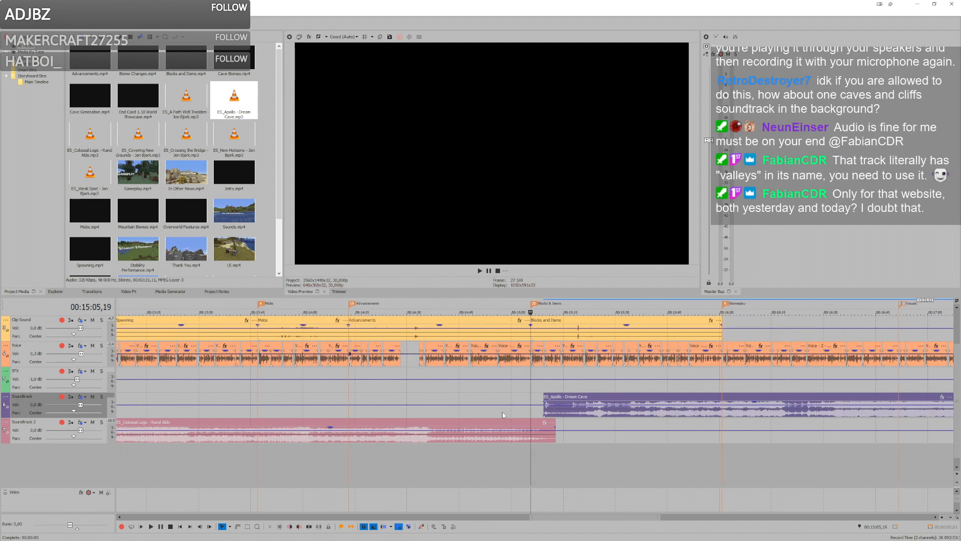
Step: Play from the Blocks & Items marker and shift the Apollo clip to start at about 15:11, just before the Colossal Logic clip ends
key(space)
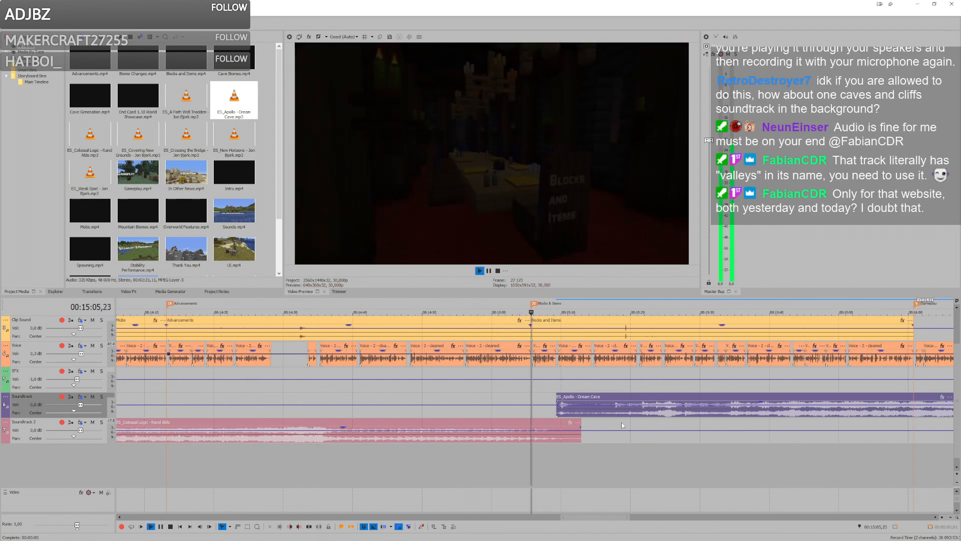
drag(585, 413, 605, 411)
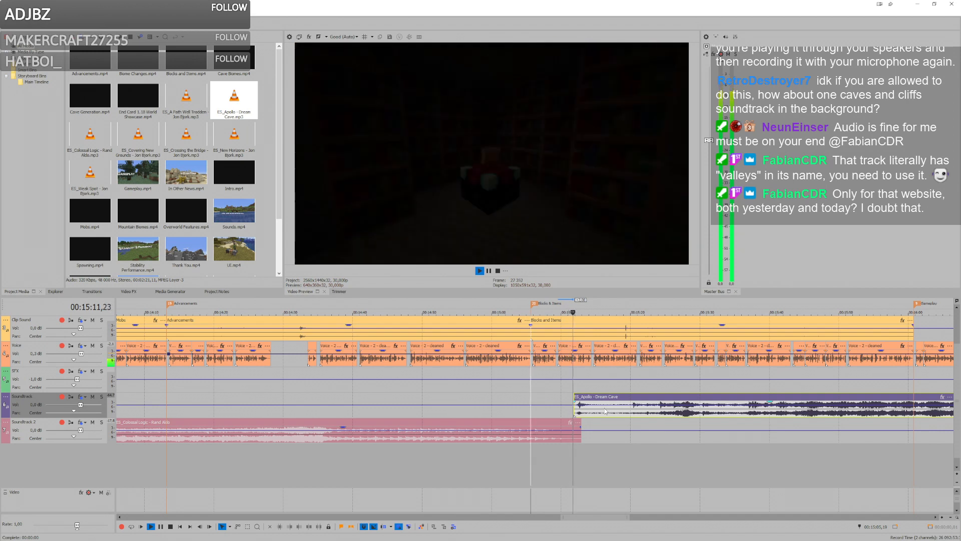
scroll(576, 395, down, 6)
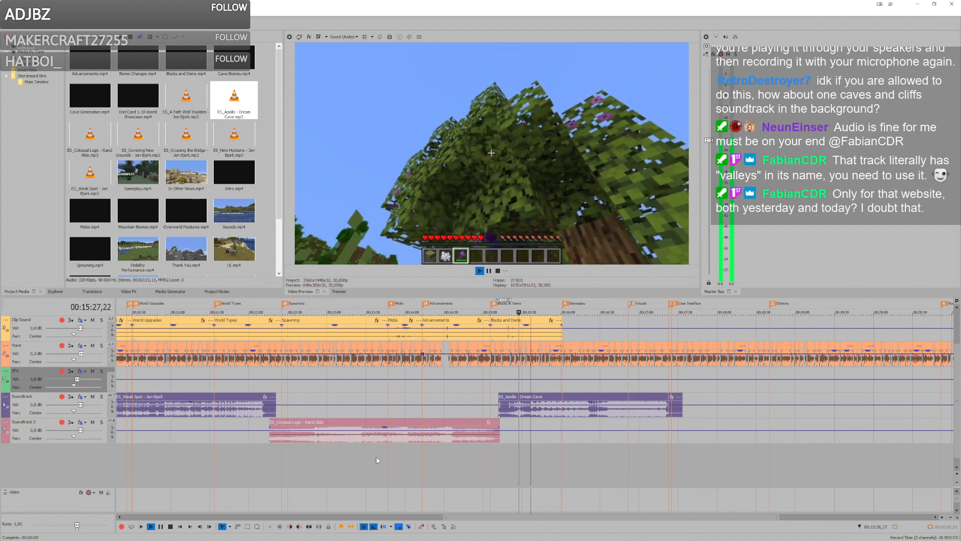
Step: Set the Track Compressor's release to 5000 ms in the Soundtrack track's effects
click(80, 396)
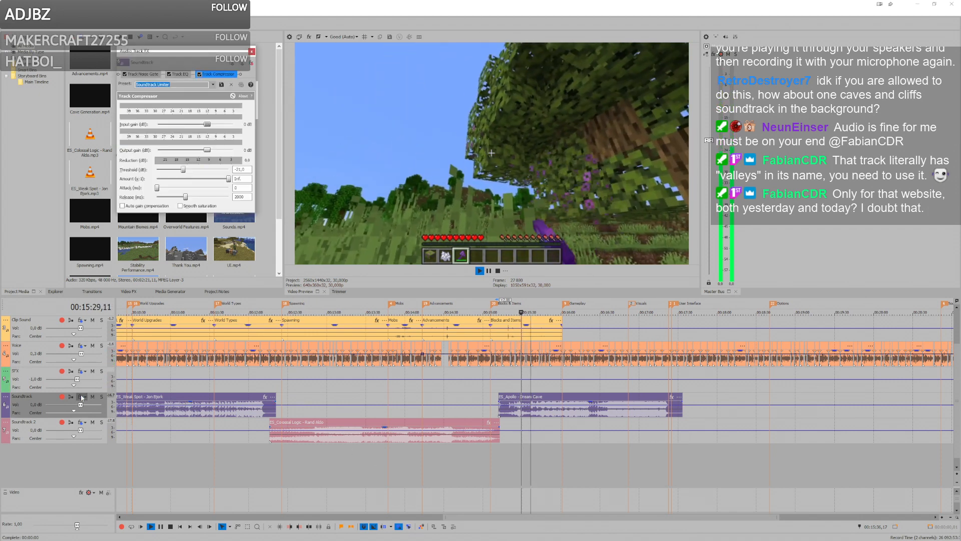
double_click(240, 196)
text(5000)
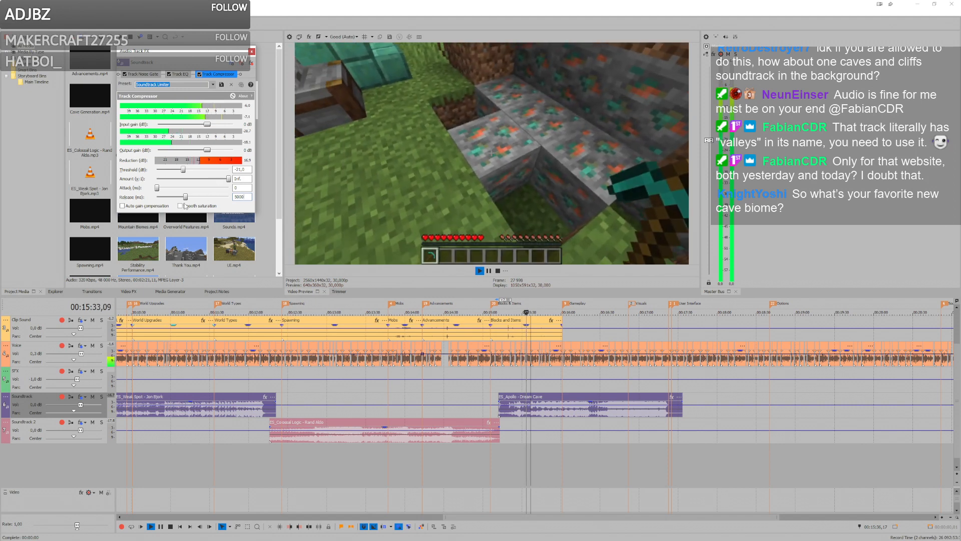
key(Return)
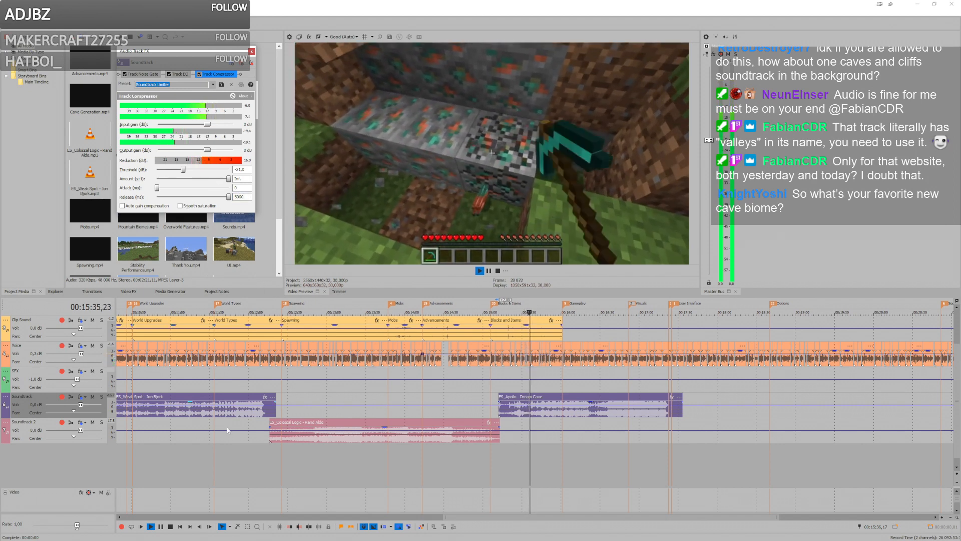
Step: Set the Track Compressor's release to 5000 ms for the Soundtrack 2 track and close its effects window
click(82, 422)
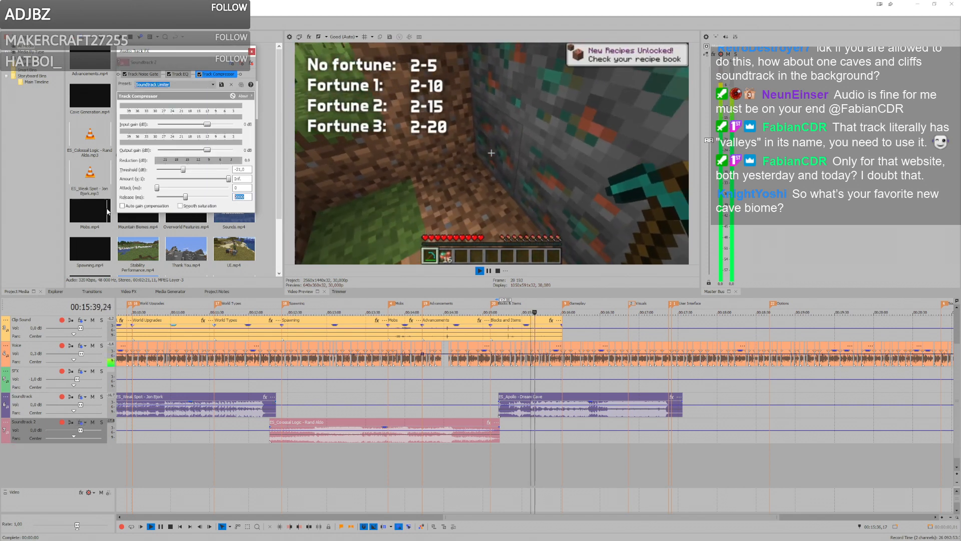
text(5000)
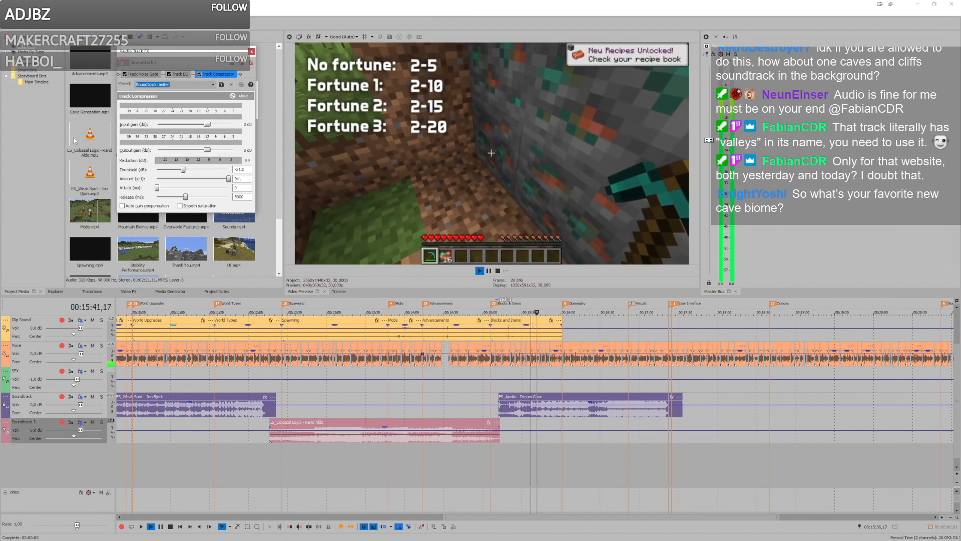
click(99, 139)
click(251, 51)
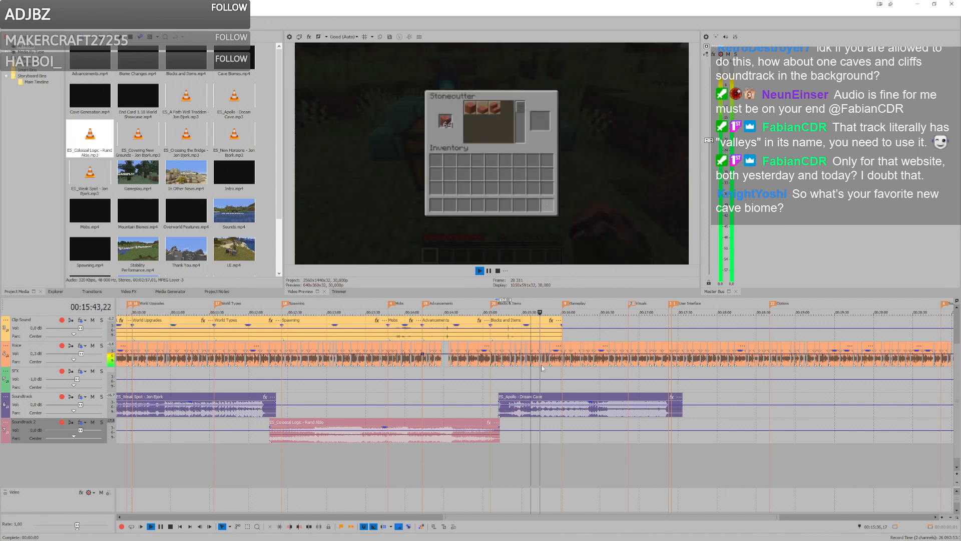
Step: Play back the transition from the Colossal Logic clip to the Apollo clip, starting shortly before Apollo begins
drag(519, 389, 499, 386)
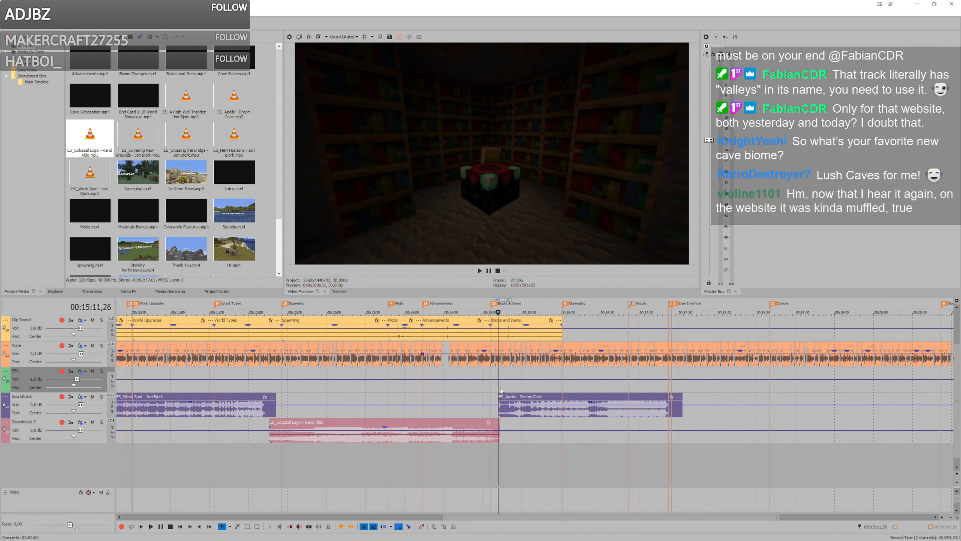
click(490, 389)
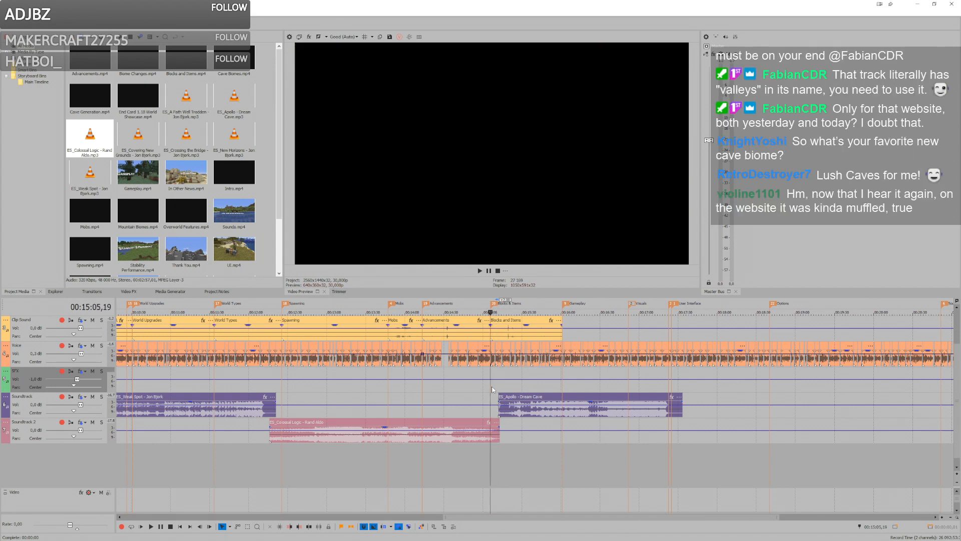
scroll(618, 420, up, 3)
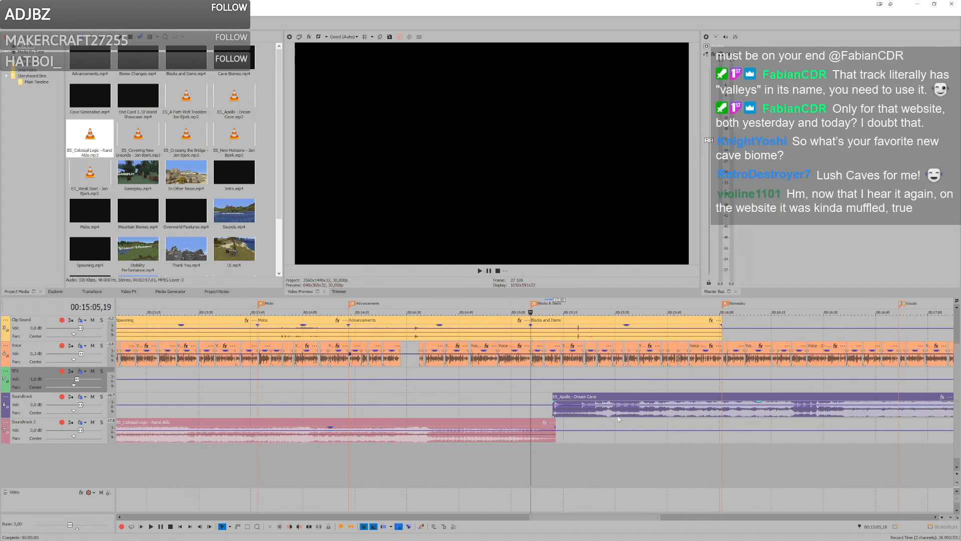
click(552, 388)
scroll(513, 398, down, 1)
scroll(514, 392, up, 1)
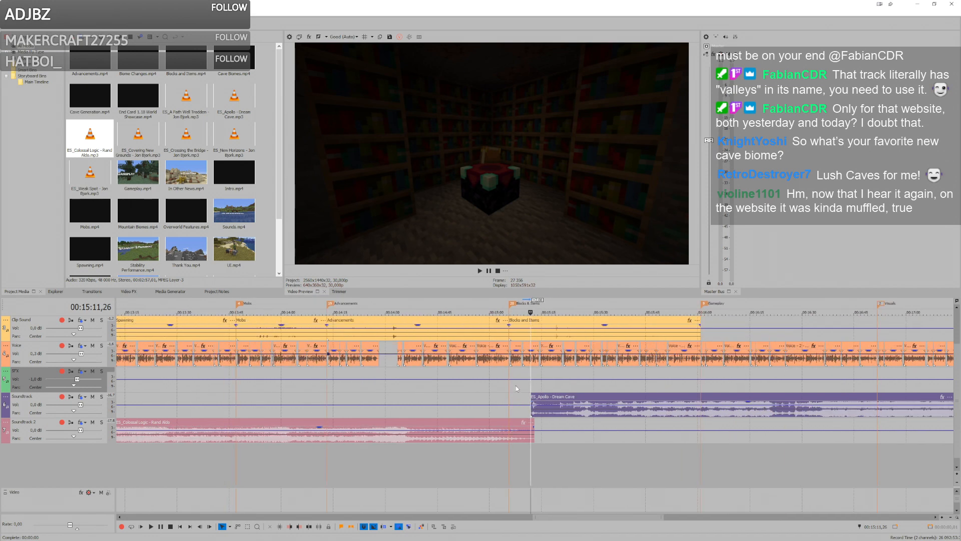
click(520, 388)
key(space)
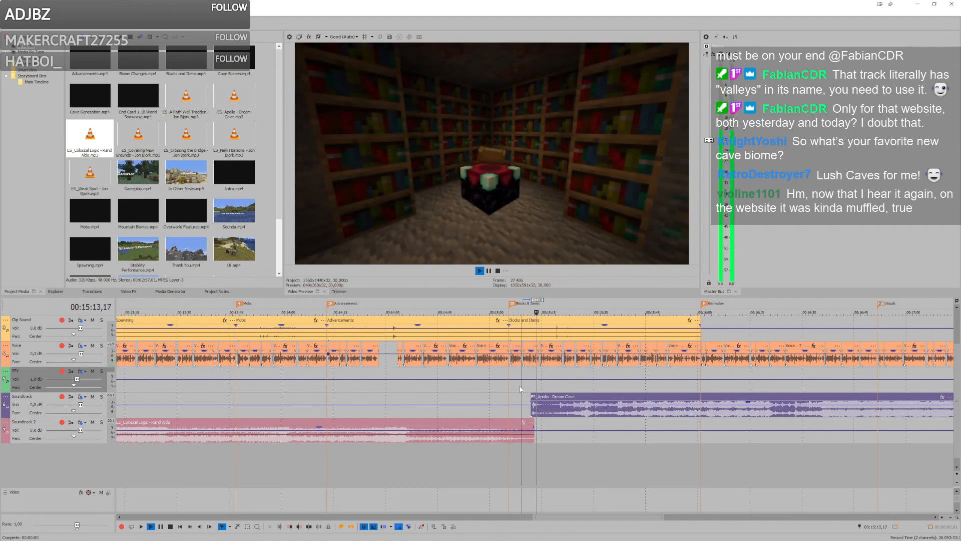
Step: Play back the soundtrack from the start of the Blocks & Items section through to the Gameplay title
key(space)
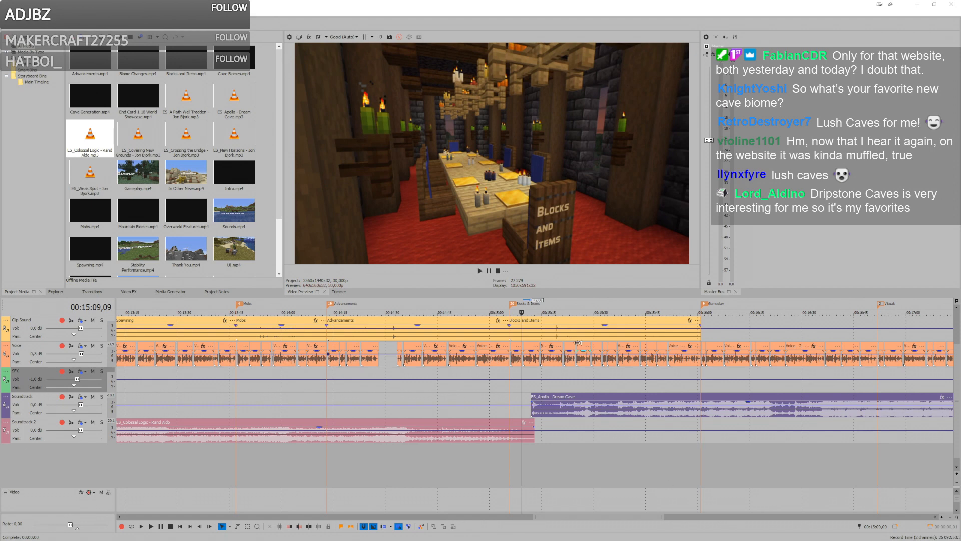
click(514, 384)
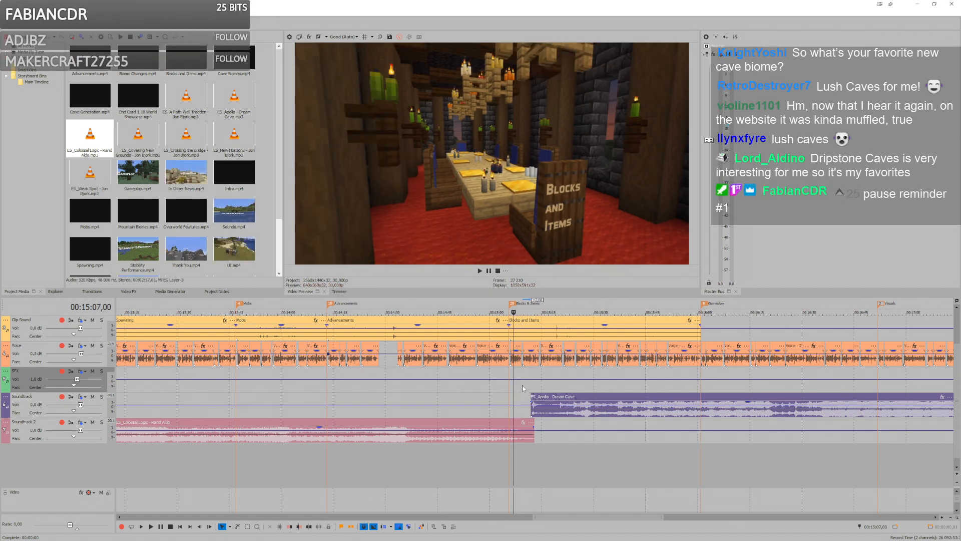
scroll(521, 386, left, 1)
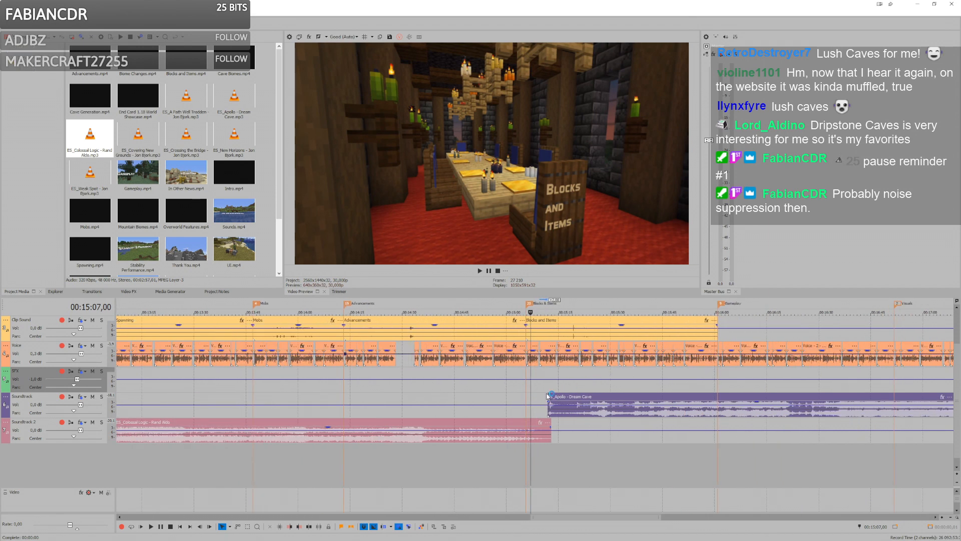
click(527, 377)
click(531, 377)
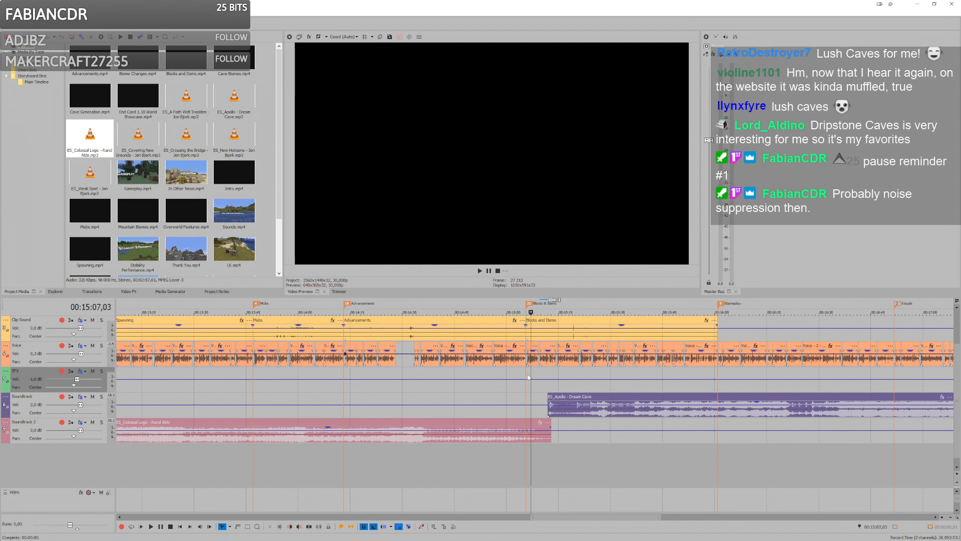
click(527, 378)
key(space)
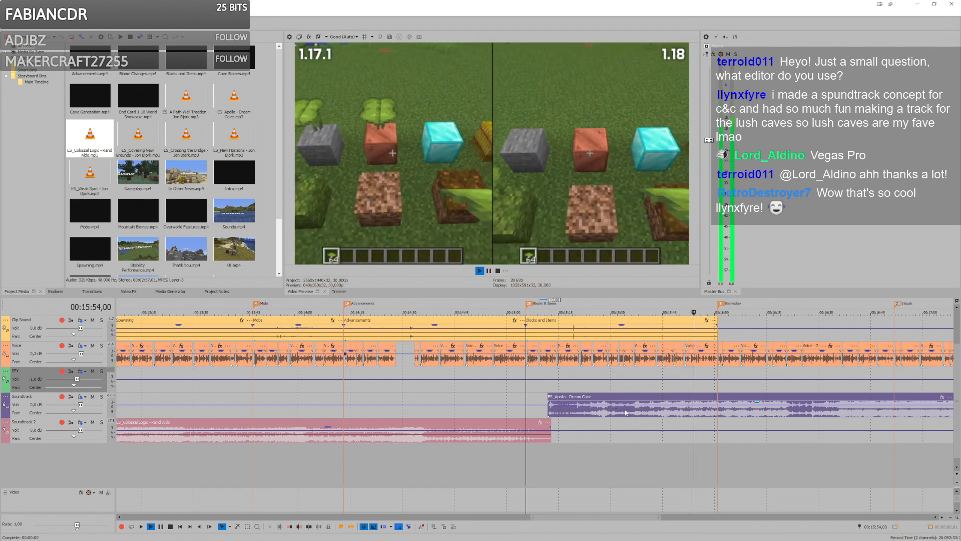
scroll(626, 412, down, 2)
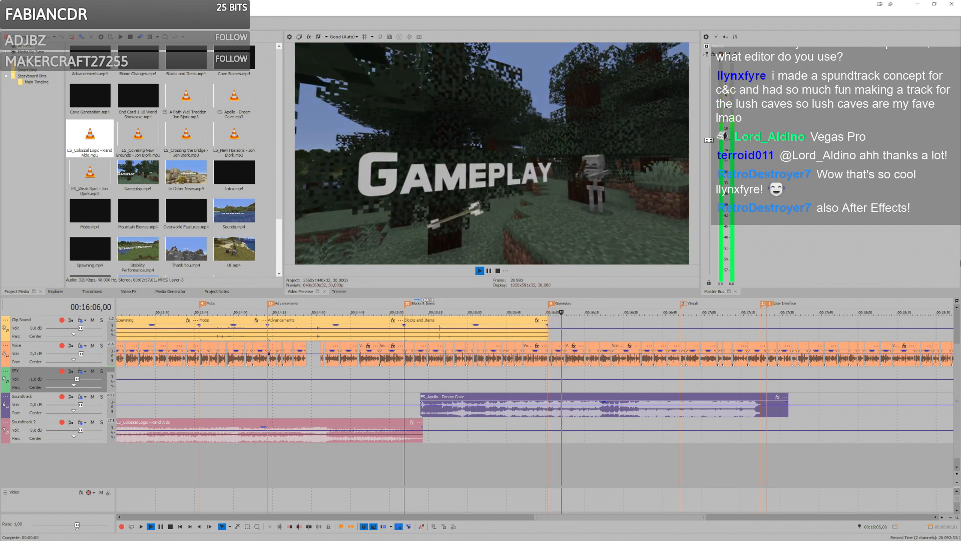
key(space)
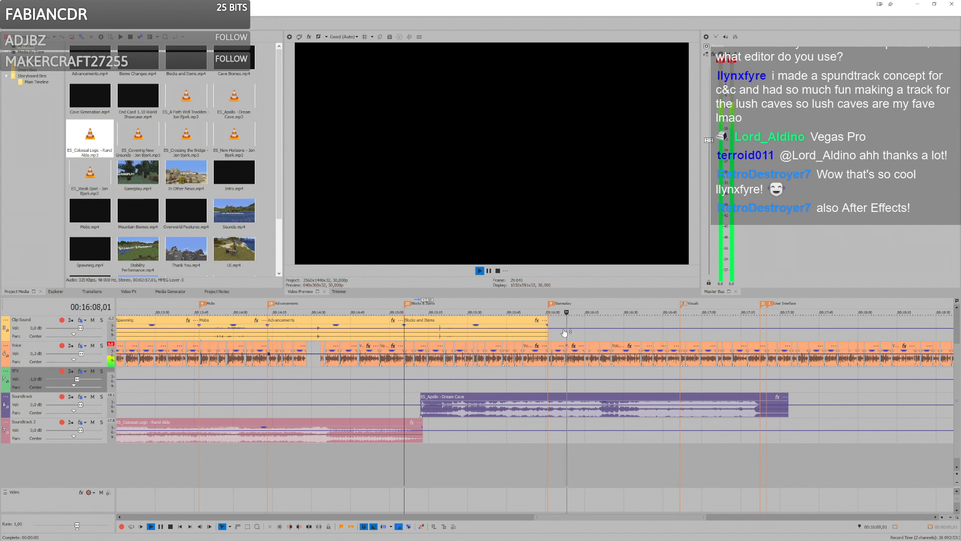
Step: Inspect the Track Compressor settings on the Soundtrack and Soundtrack 2 tracks
scroll(556, 341, down, 2)
scroll(549, 333, up, 2)
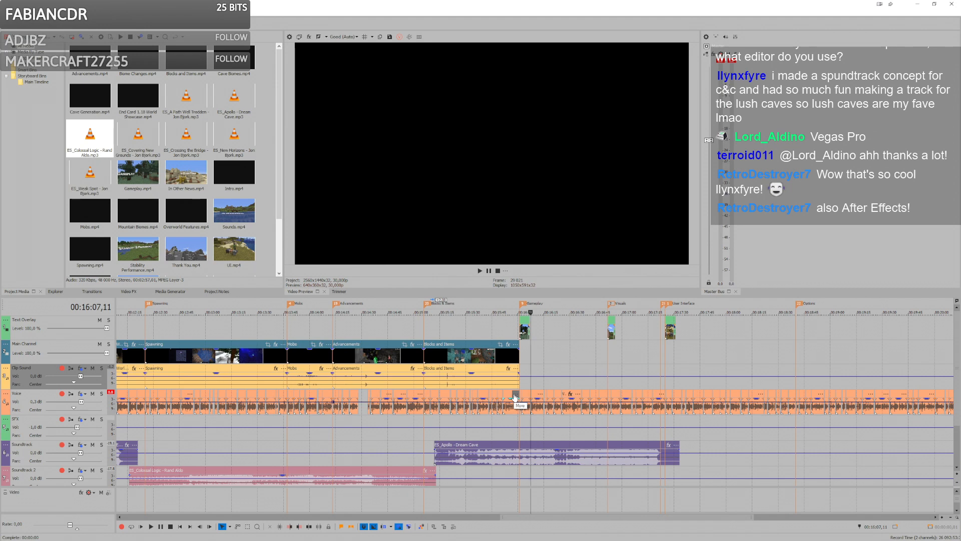
scroll(447, 471, down, 6)
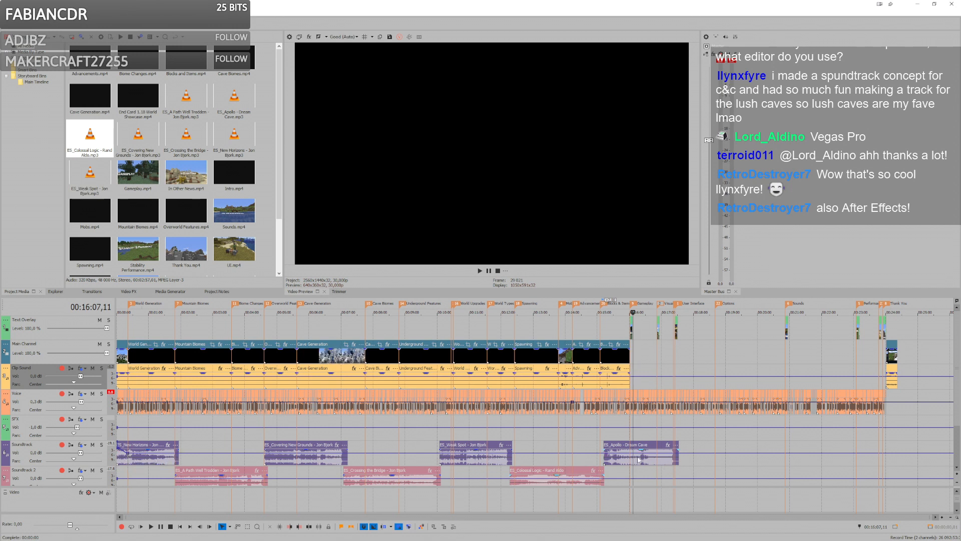
click(82, 445)
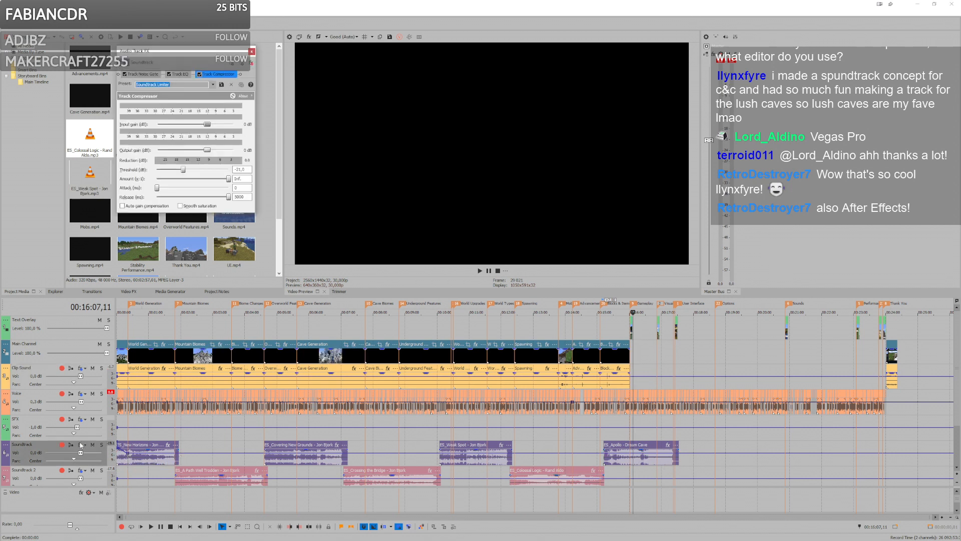
click(81, 476)
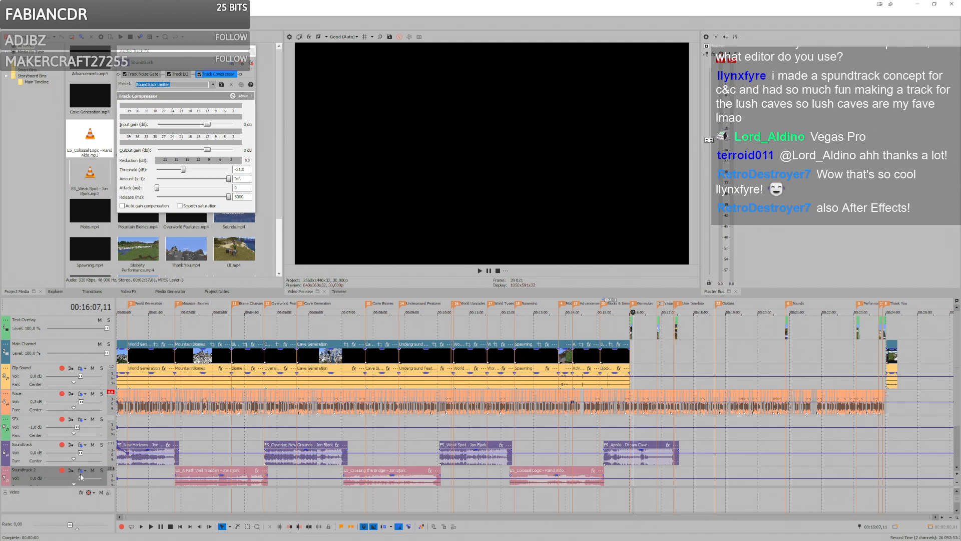
click(80, 471)
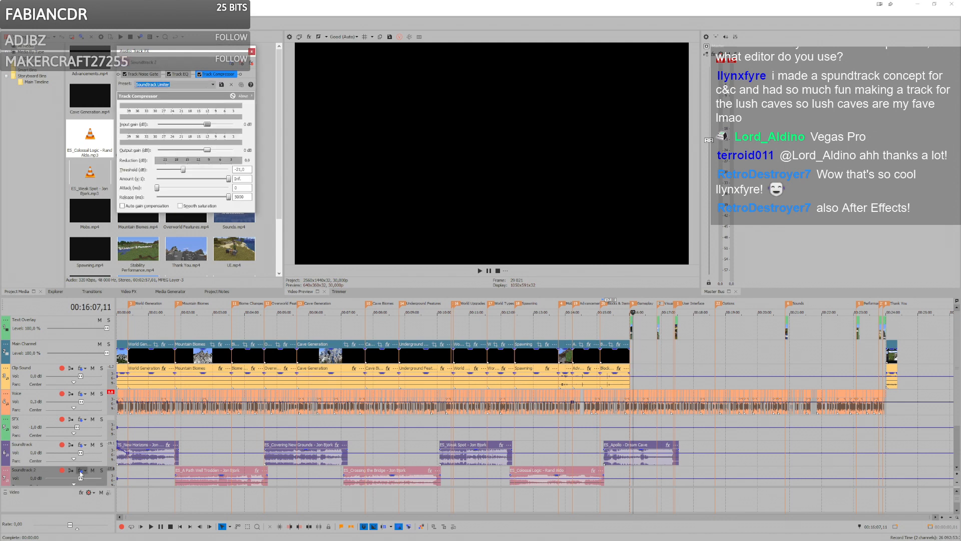
click(252, 51)
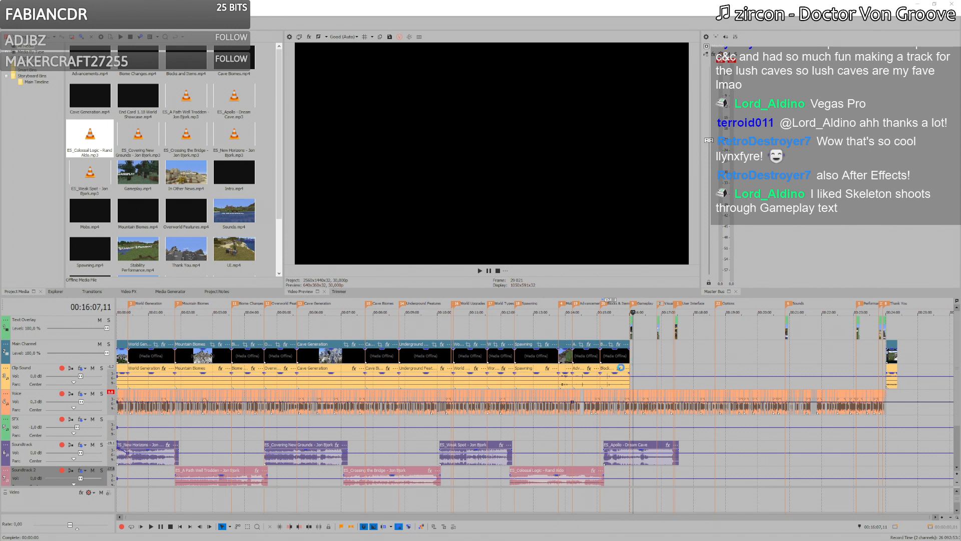
Step: Delete the Gameplay title clip from the Text Overlay track and remove unused media from the project
scroll(514, 346, up, 5)
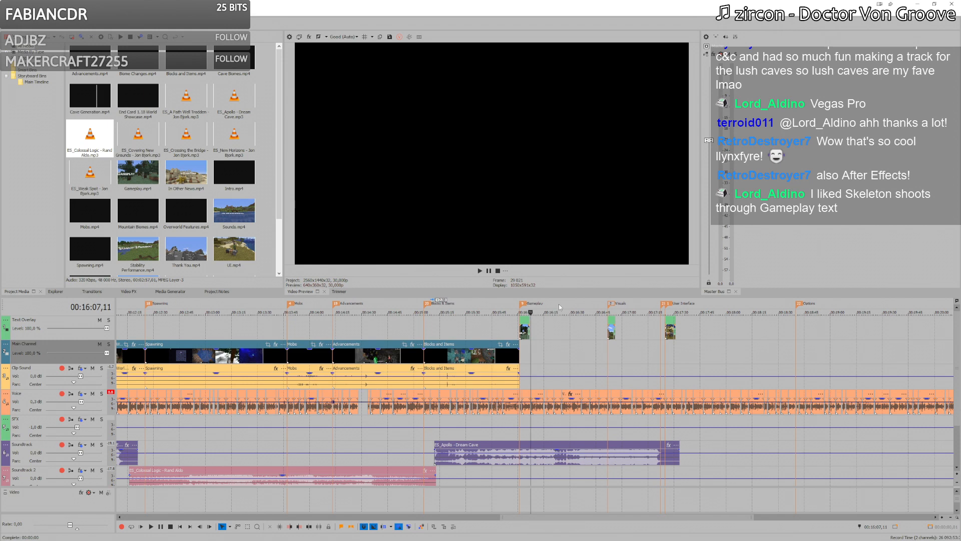
click(521, 330)
key(Delete)
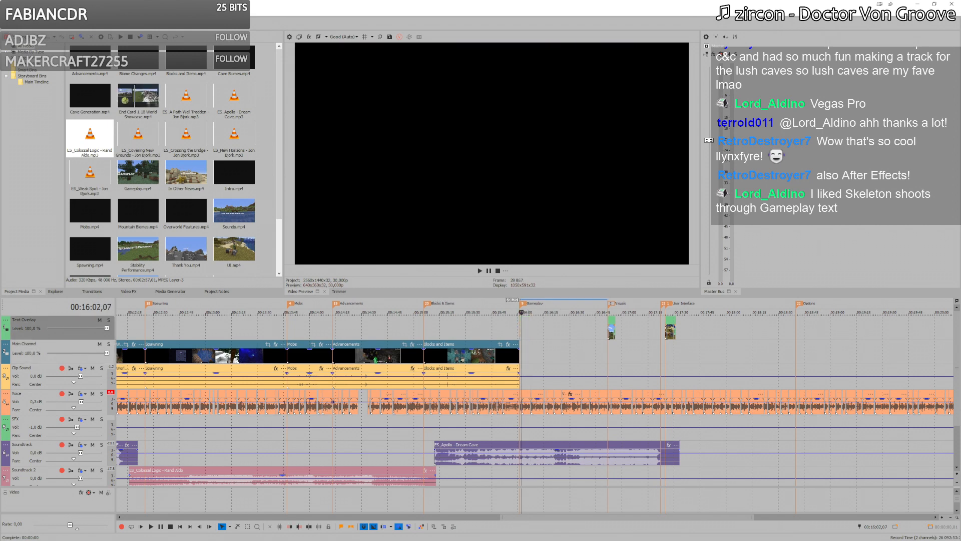
click(71, 36)
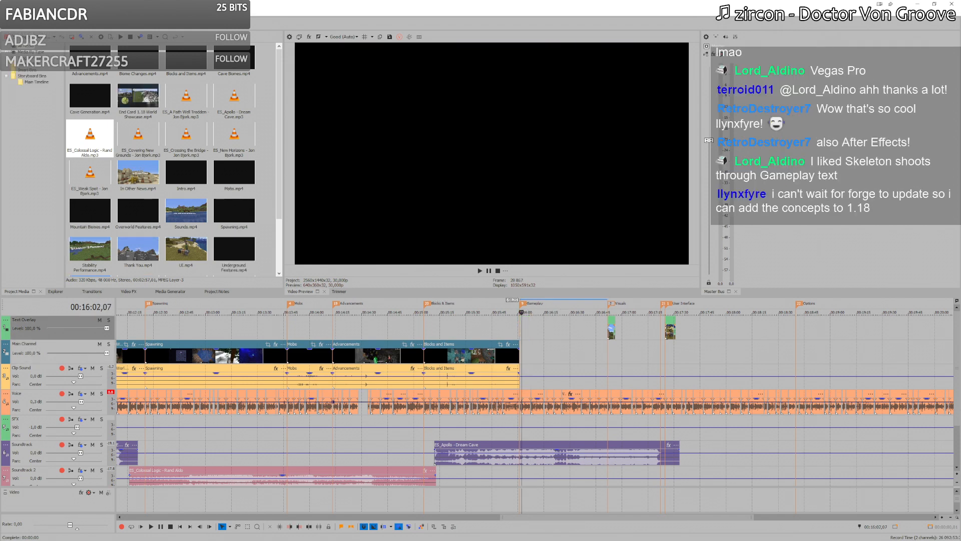
Step: Open the project file Gameplay.veg from the Subsections folder
key(ctrl+o)
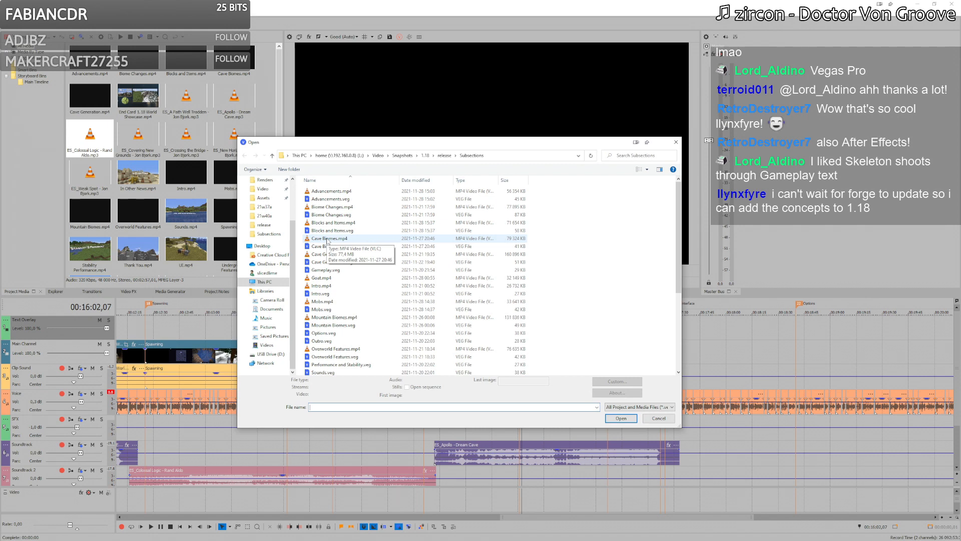
scroll(330, 244, down, 1)
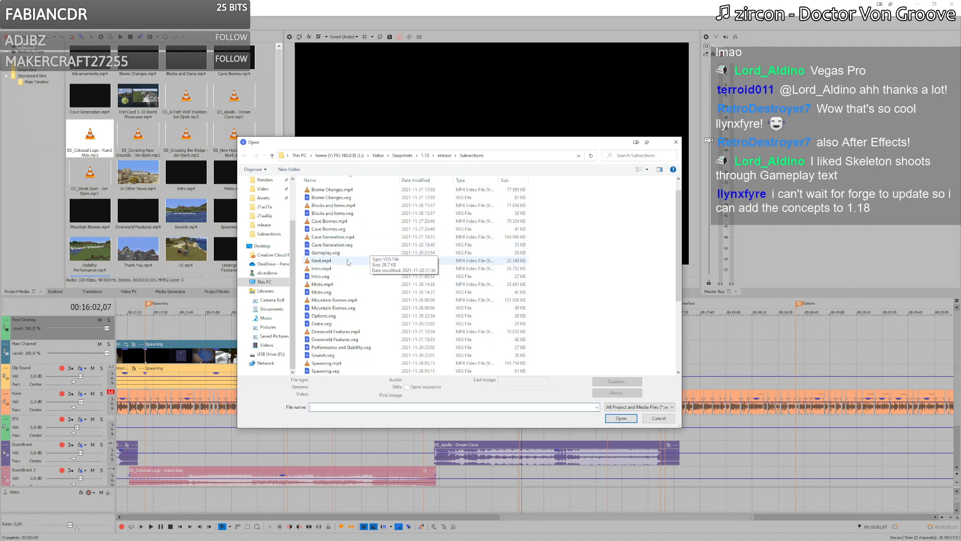
double_click(341, 253)
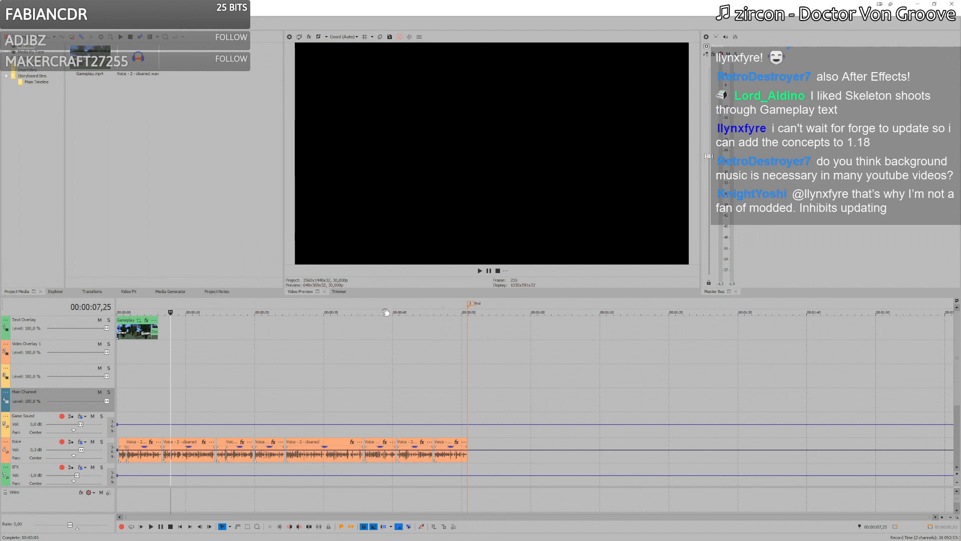
Step: Play back the Gameplay title clip and the opening voice-over on the timeline
click(149, 367)
scroll(154, 365, up, 3)
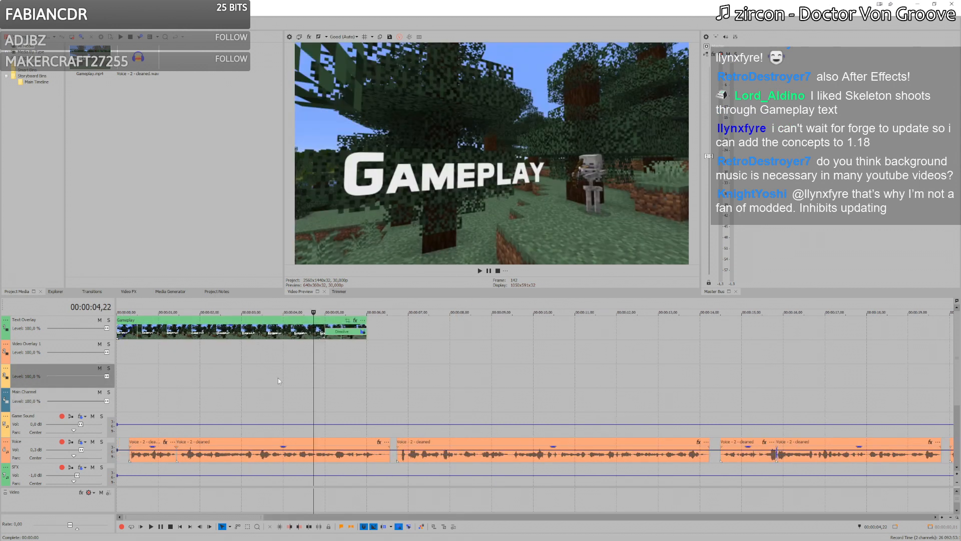
click(168, 401)
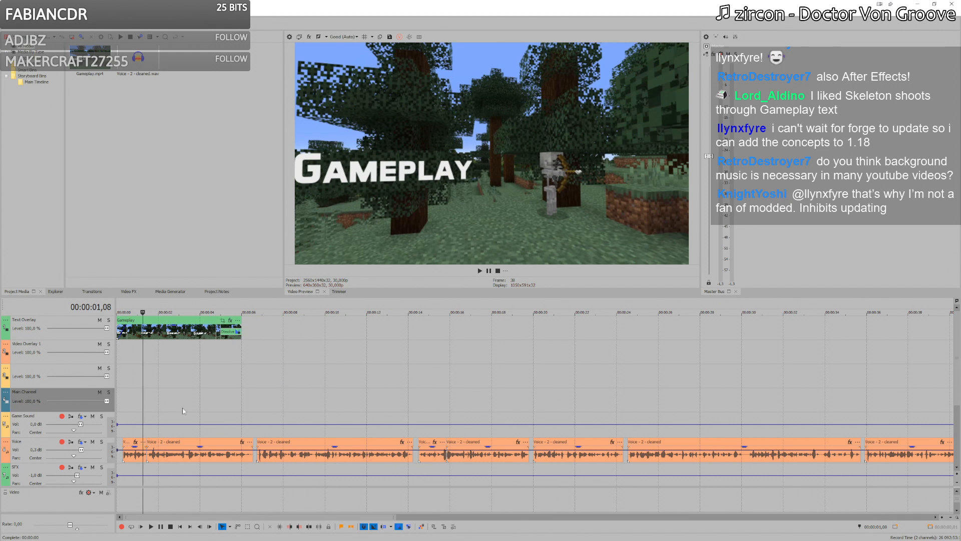
scroll(125, 418, down, 4)
key(space)
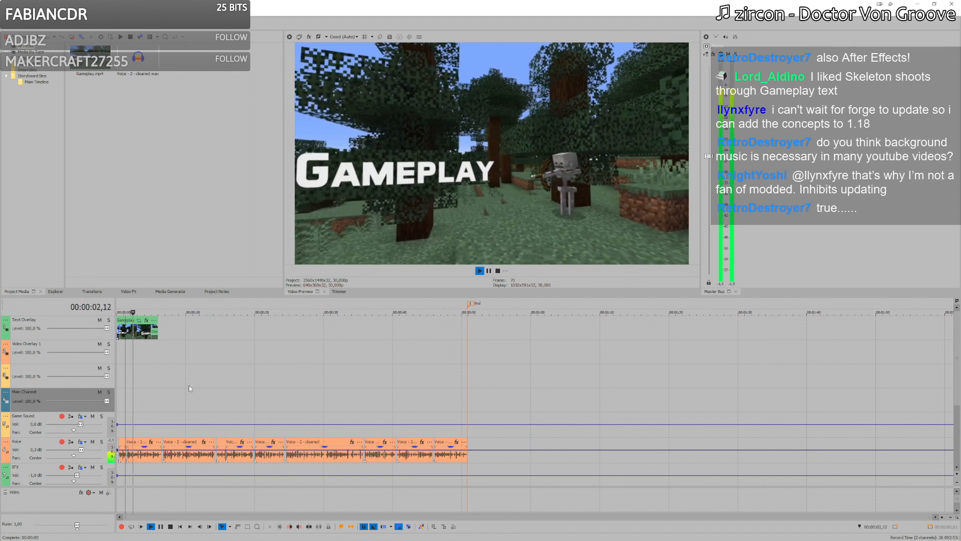
click(155, 382)
scroll(180, 379, up, 2)
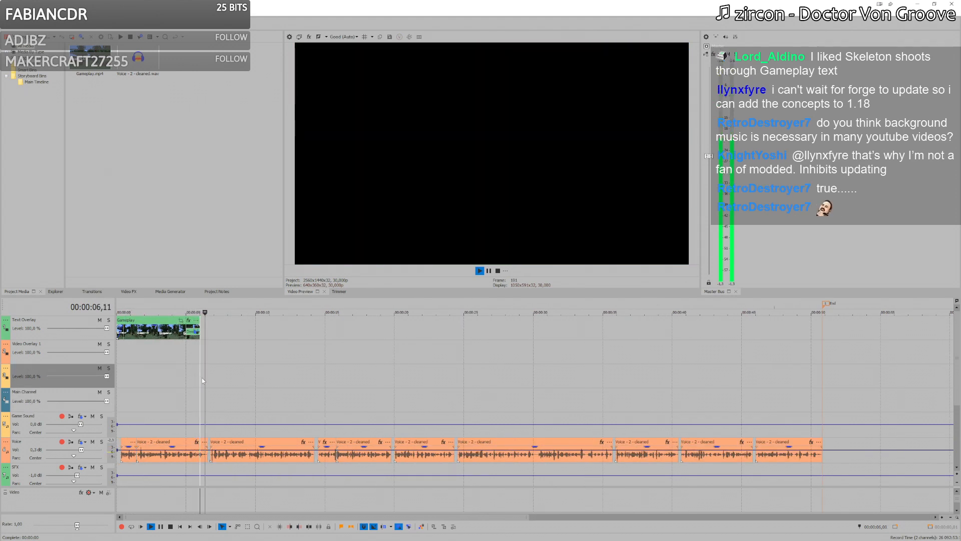
scroll(193, 396, down, 2)
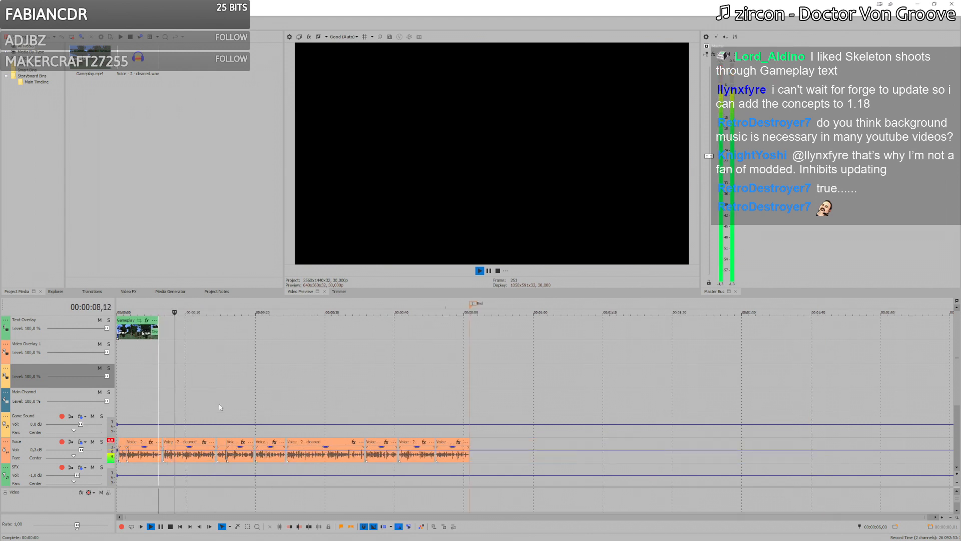
Step: Stop playback and select the time range from 00:00:06,00, where the Gameplay clip ends, to about 00:00:14
click(217, 401)
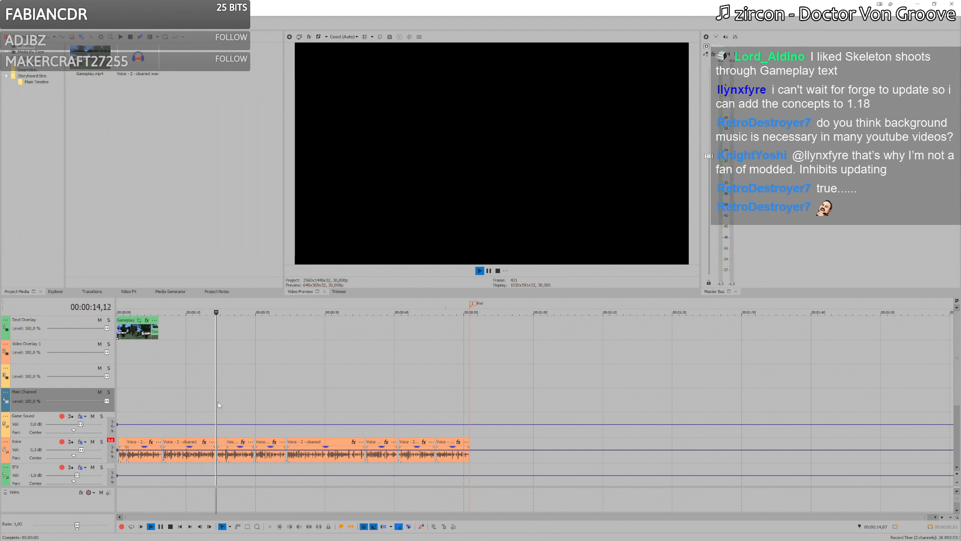
key(space)
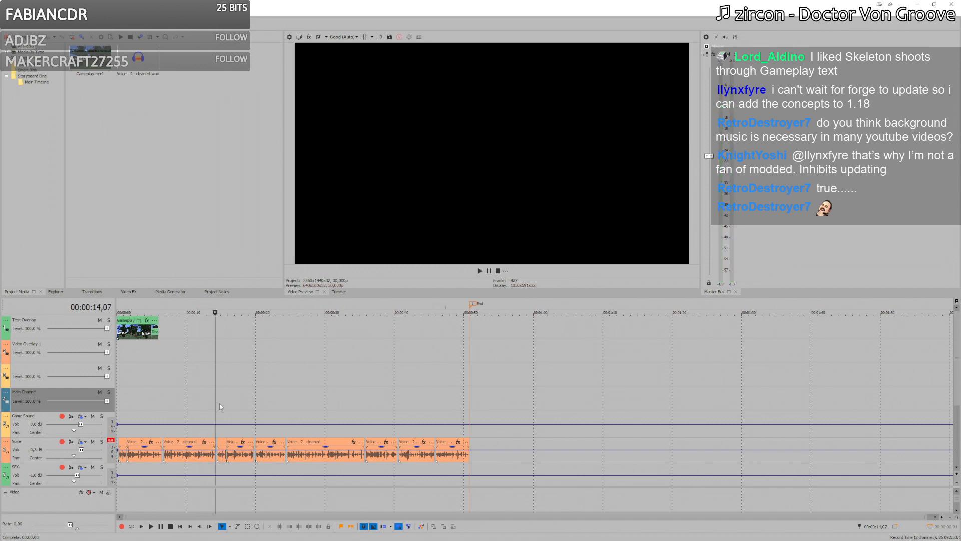
click(216, 403)
shift+click(156, 383)
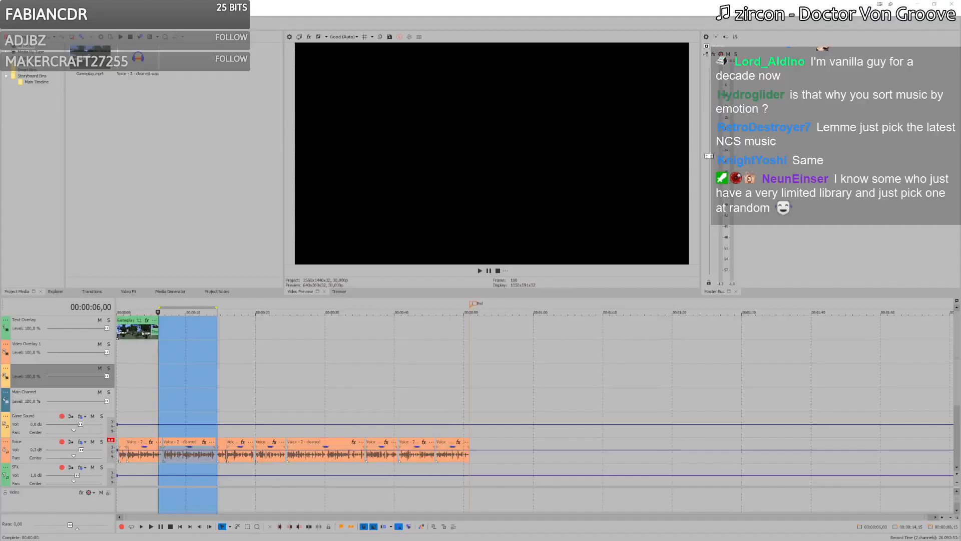
Step: Switch to Minecraft, leave the open world for the title screen, and discard the saved replay recording
key(alt+Tab)
click(480, 162)
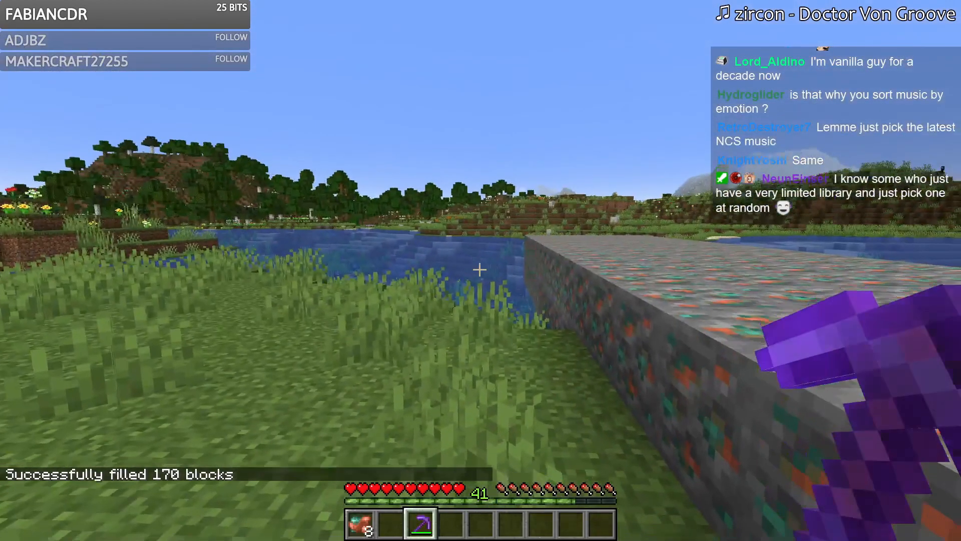
key(Escape)
click(444, 300)
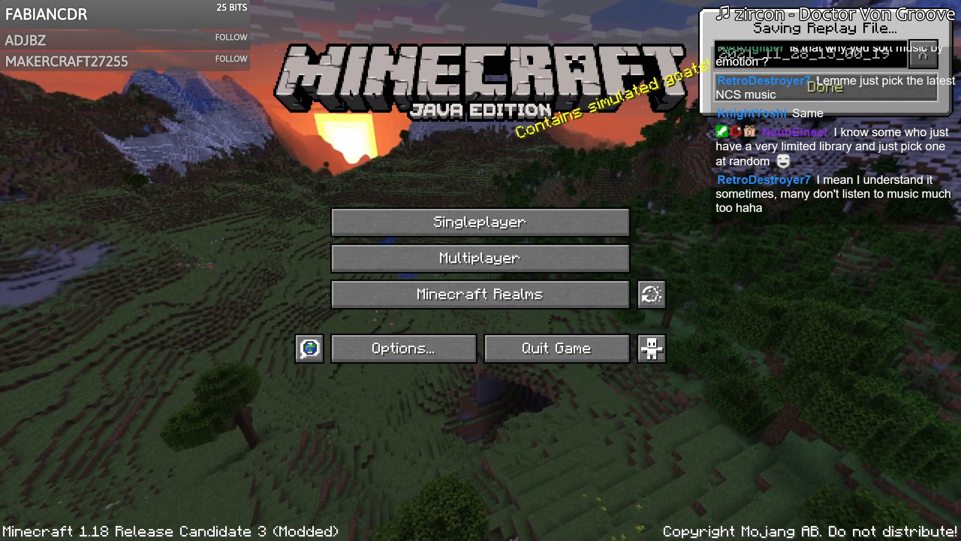
click(923, 55)
click(860, 83)
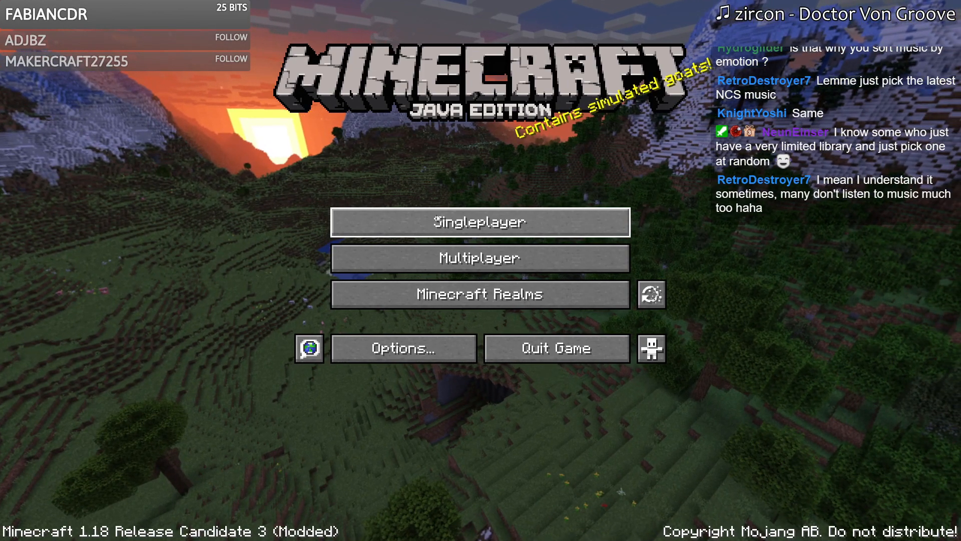
Step: Create a new singleplayer world named Spawn 1 in Creative mode
click(435, 218)
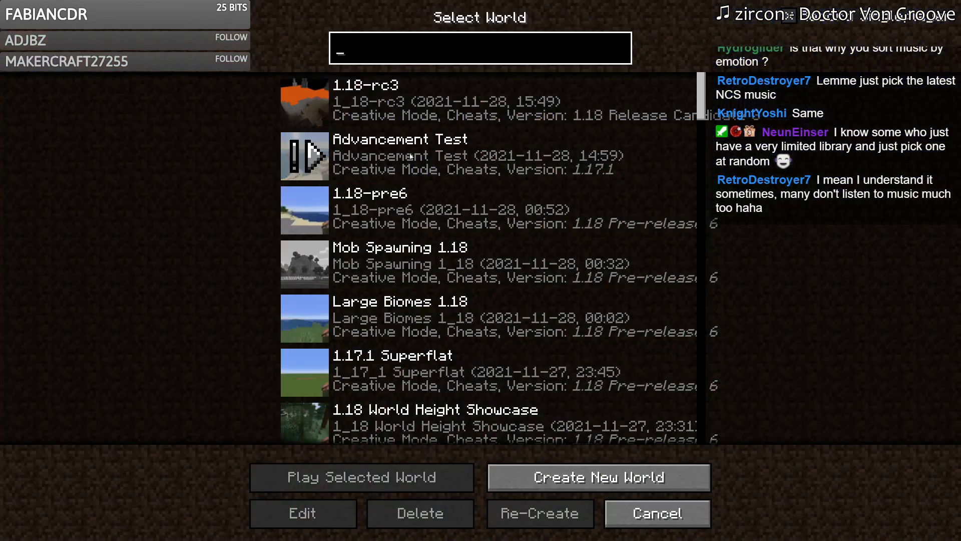
click(640, 490)
text(Spawn 1)
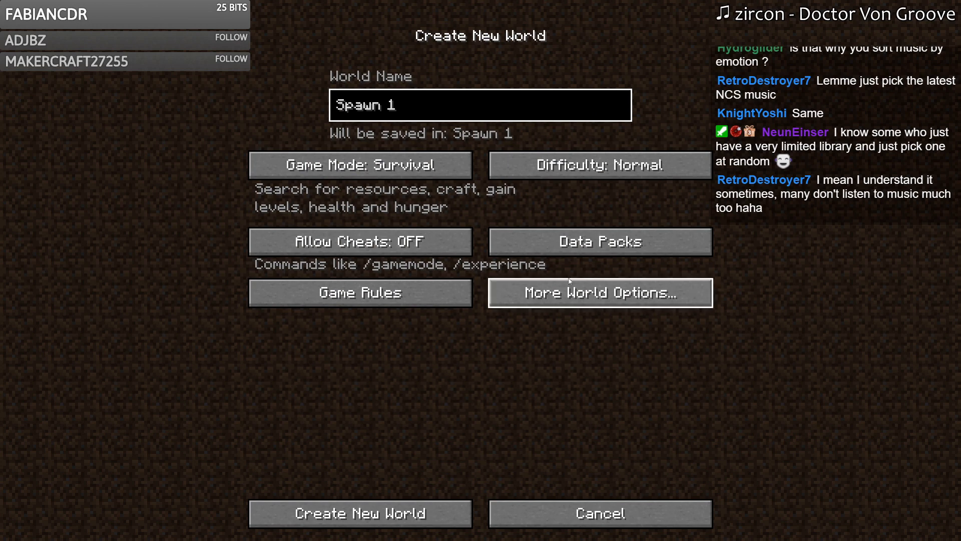
click(361, 166)
click(361, 165)
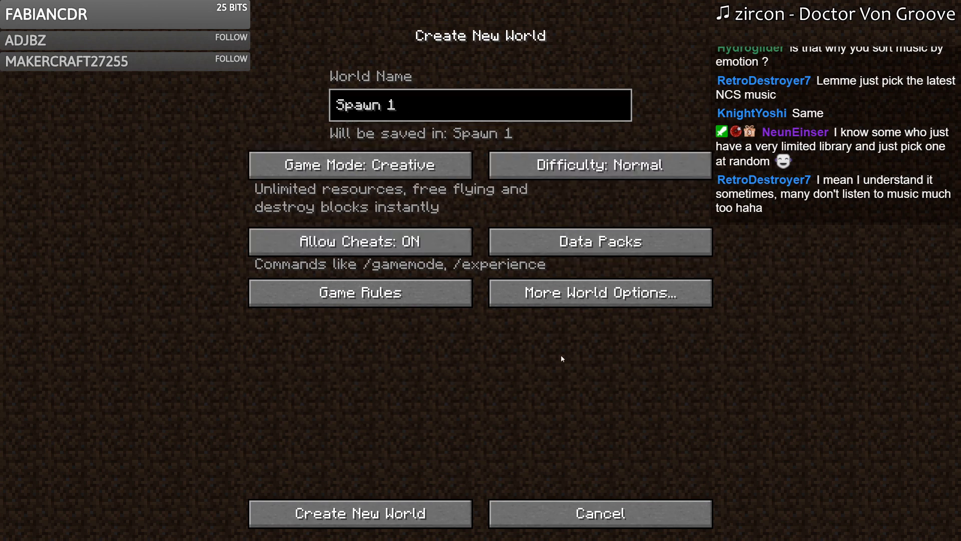
click(392, 508)
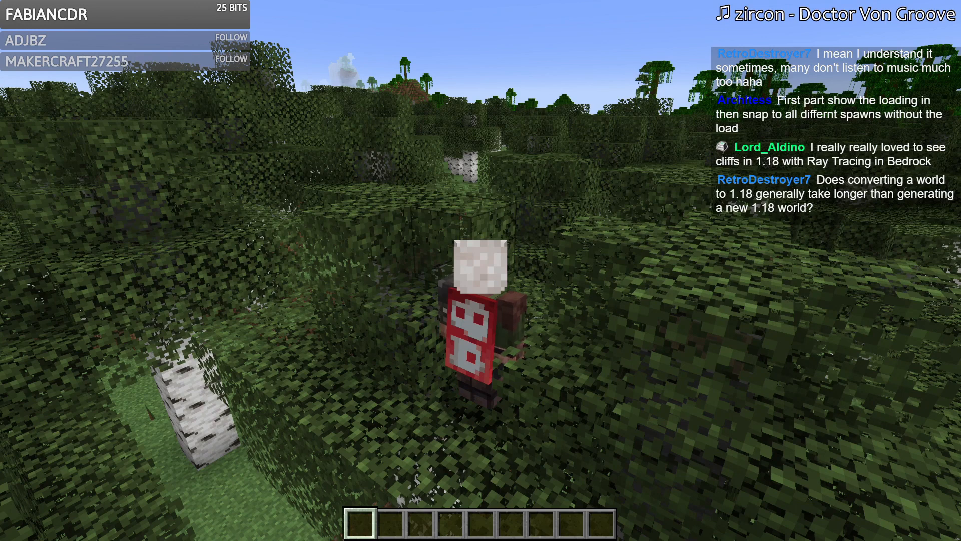
Step: Leave the newly created world and return to the title screen
key(Escape)
click(475, 307)
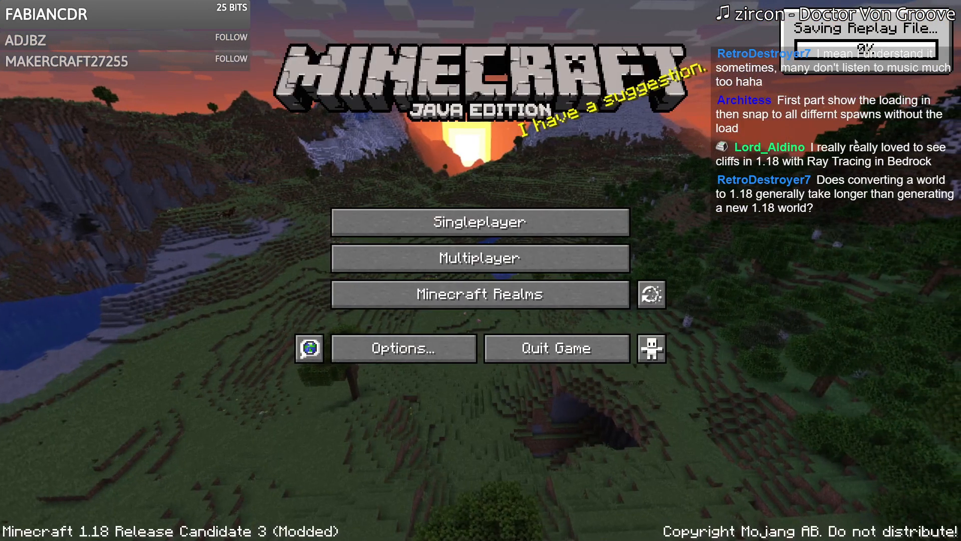
Step: Save the recorded replay under the name Spawn 1 and open the list of saved replays
click(881, 55)
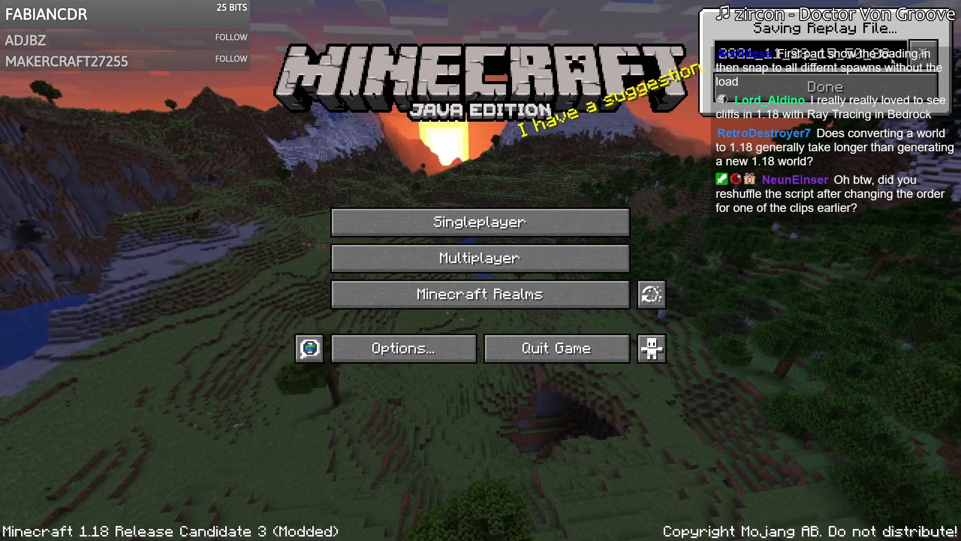
key(ctrl+a)
text(Sea)
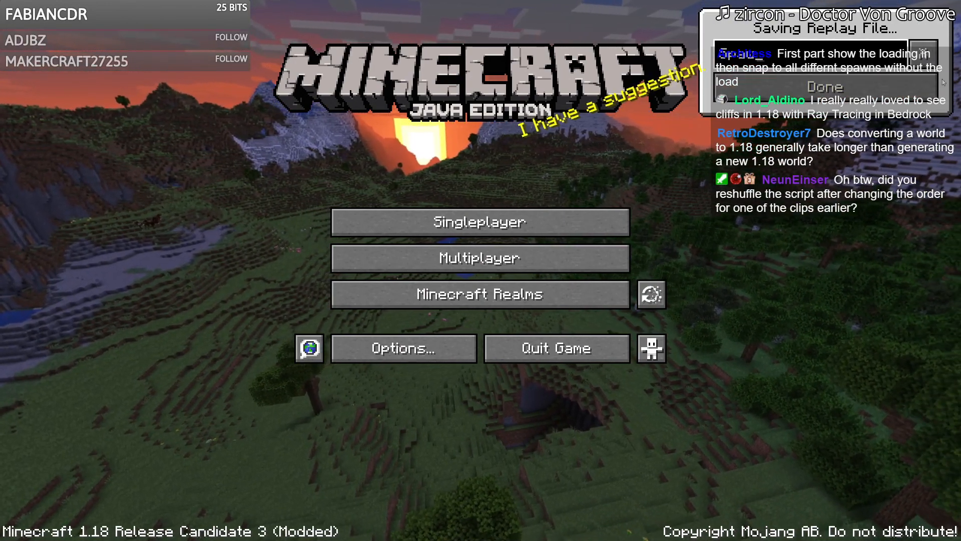
click(934, 86)
click(651, 294)
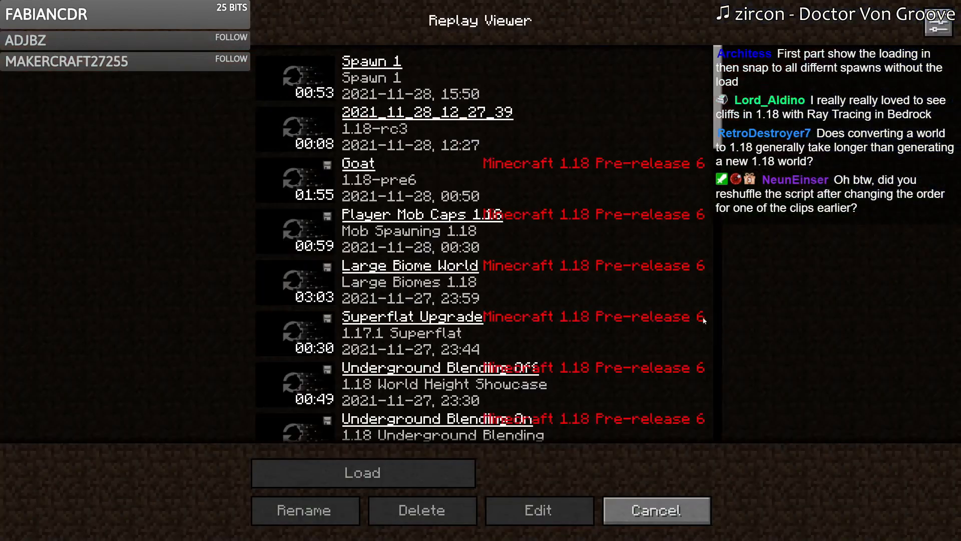
Step: Load the Spawn 1 replay, jump toward its end and inspect the forest around the player from above
double_click(436, 97)
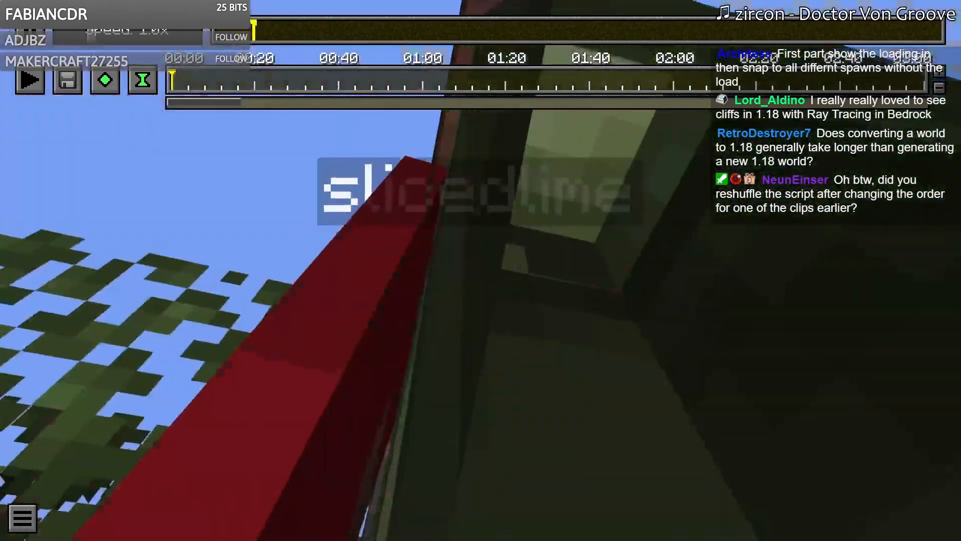
key(space)
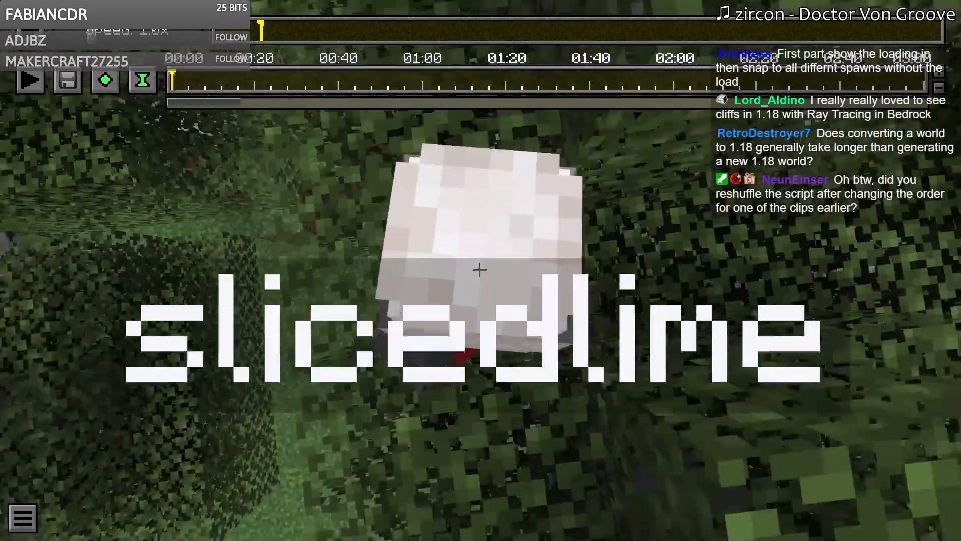
key(s)
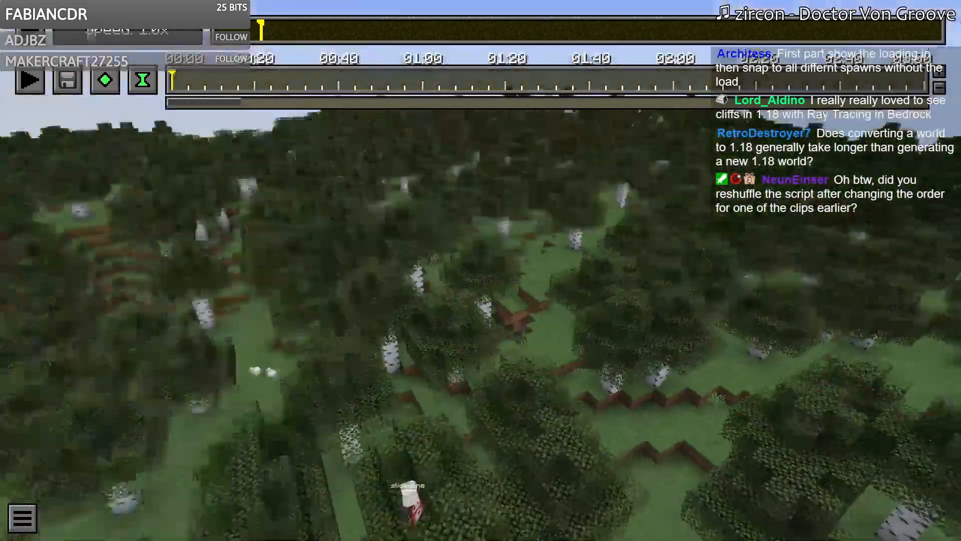
key(t)
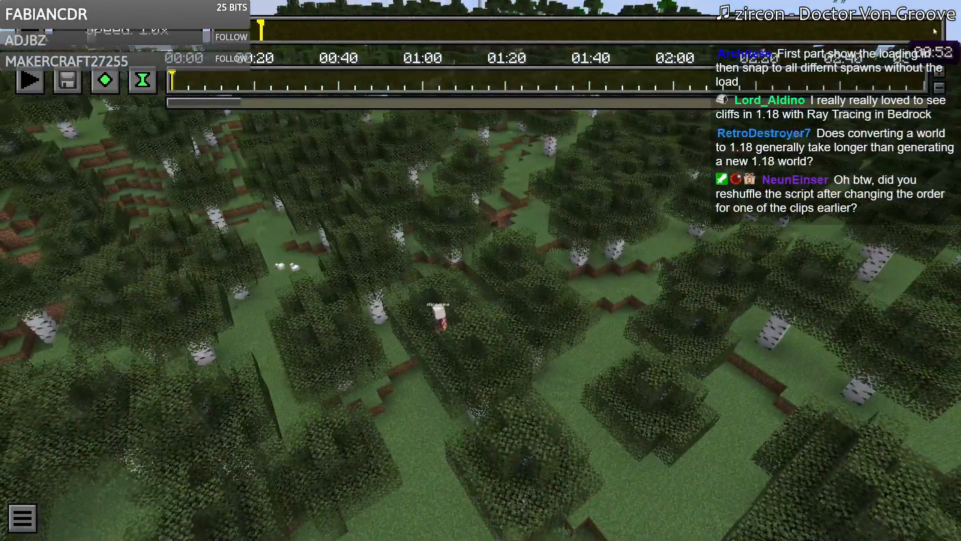
click(841, 29)
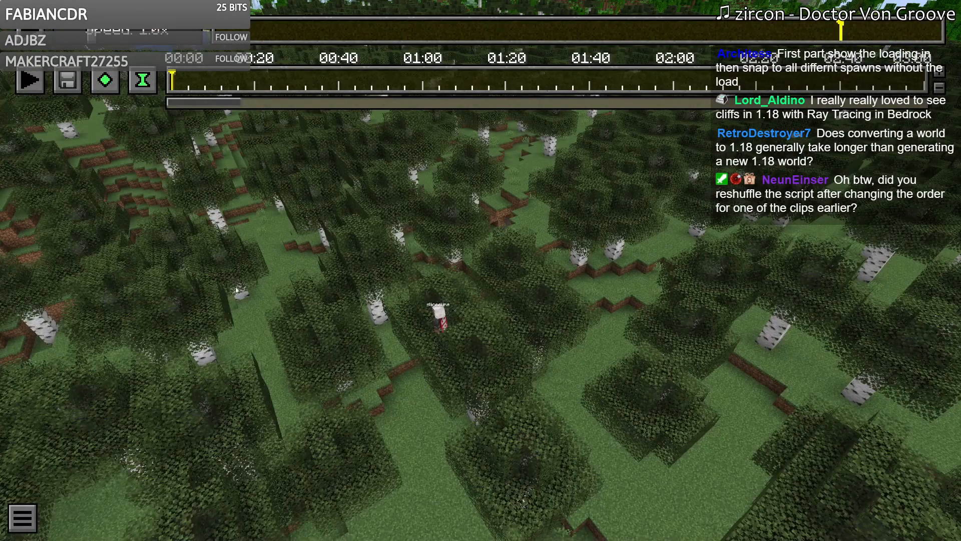
click(237, 289)
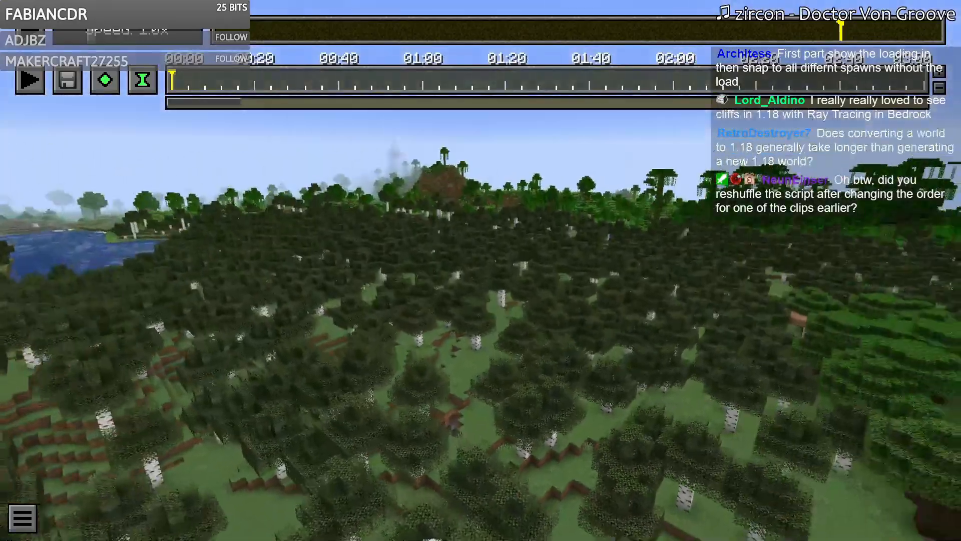
key(w)
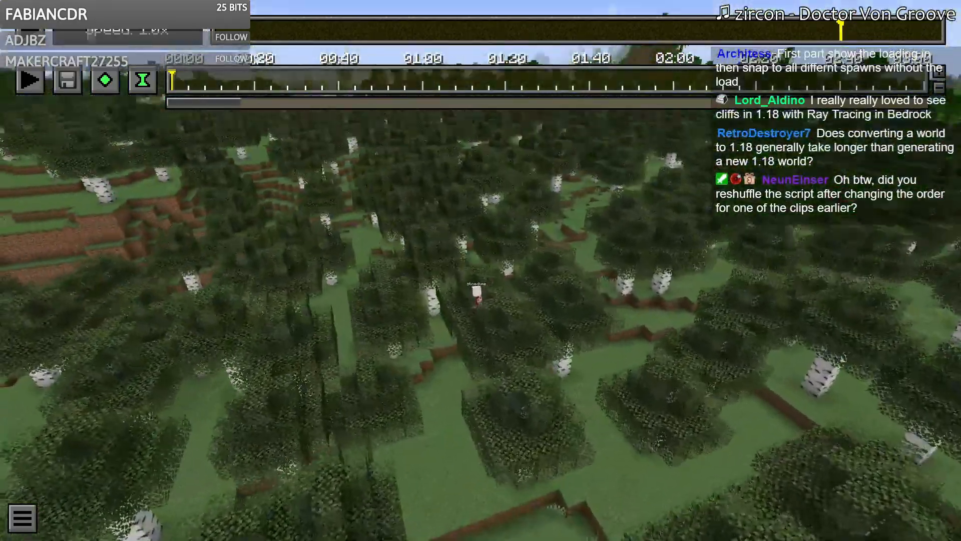
key(t)
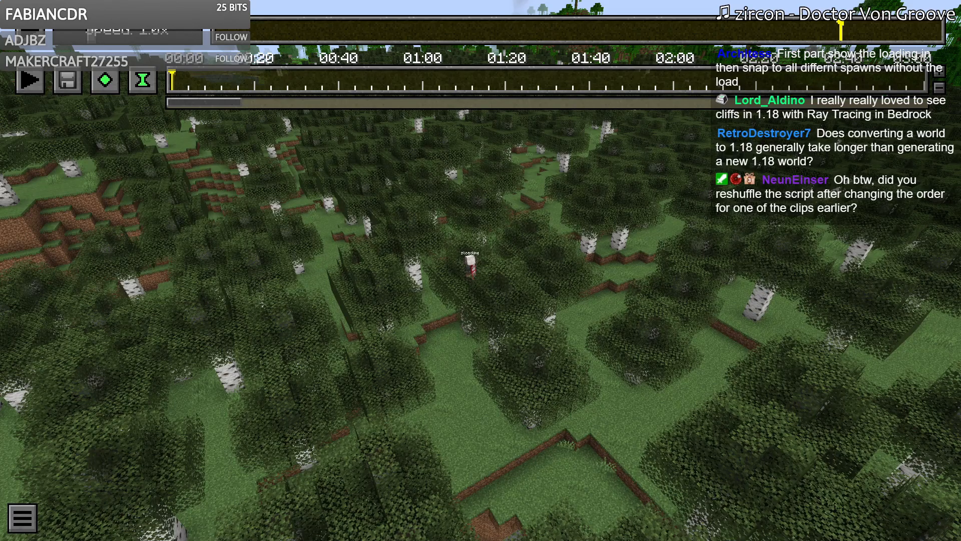
Step: Switch to Notepad++, open the 1.18 script and read on from the ore veins paragraph to the mob spawning section
key(alt+Tab)
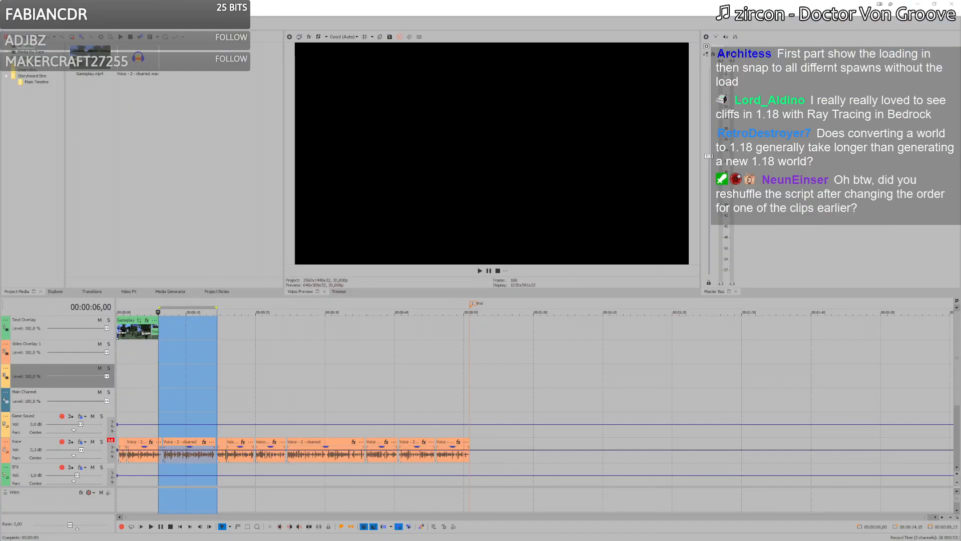
key(alt+Tab)
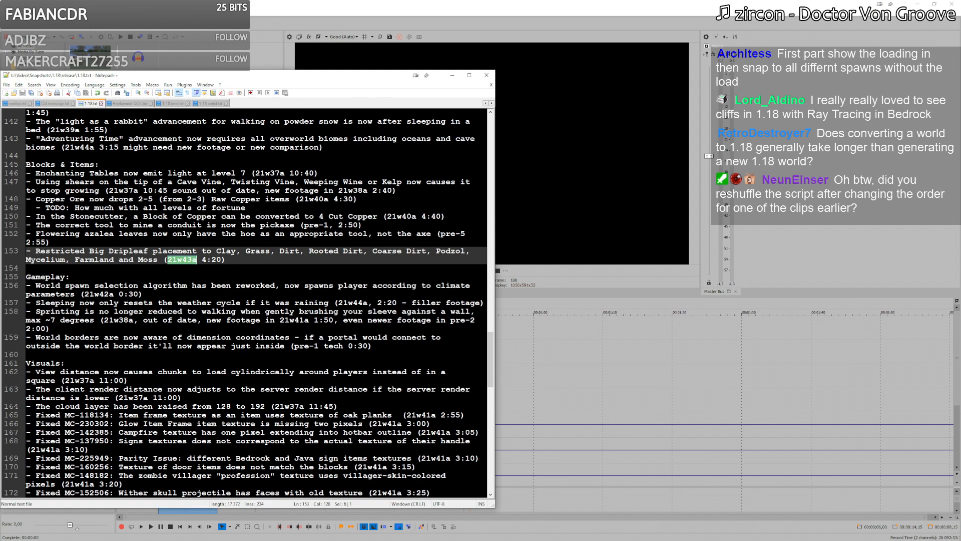
key(ctrl+Tab)
scroll(245, 303, up, 6)
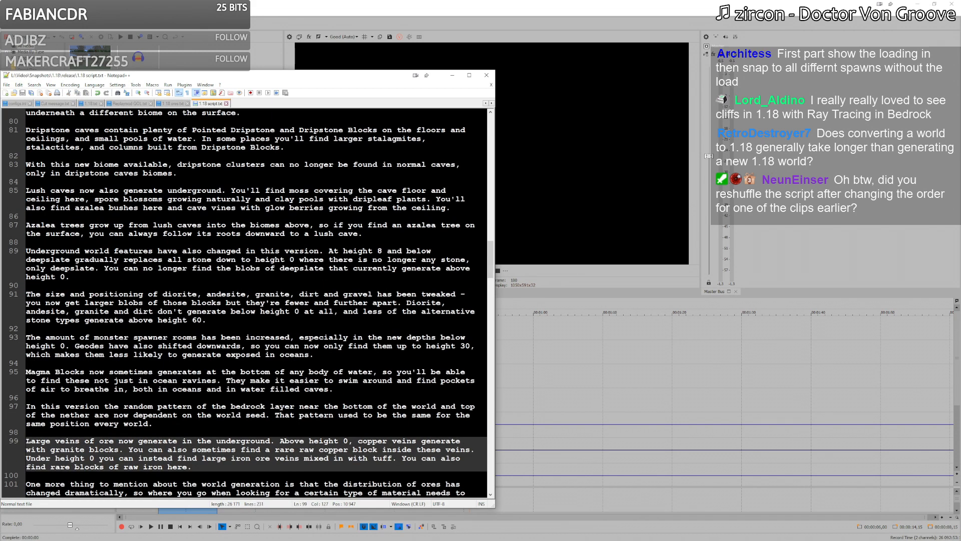
scroll(246, 302, down, 13)
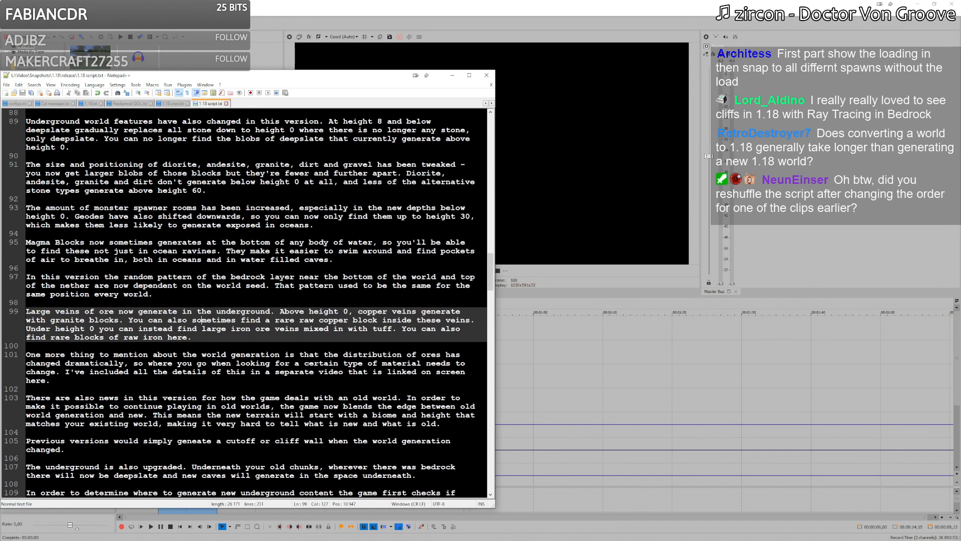
key(ctrl+Down)
key(ctrl+Down)
key(ctrl+Down)
key(ctrl+Down)
key(ctrl+Down)
key(ctrl+Down)
key(ctrl+Down)
key(ctrl+Down)
key(ctrl+Down)
key(ctrl+Down)
key(ctrl+Down)
key(ctrl+Down)
key(ctrl+Down)
key(ctrl+Down)
key(ctrl+Down)
key(ctrl+Down)
key(ctrl+Down)
key(ctrl+Down)
key(ctrl+Down)
key(ctrl+Down)
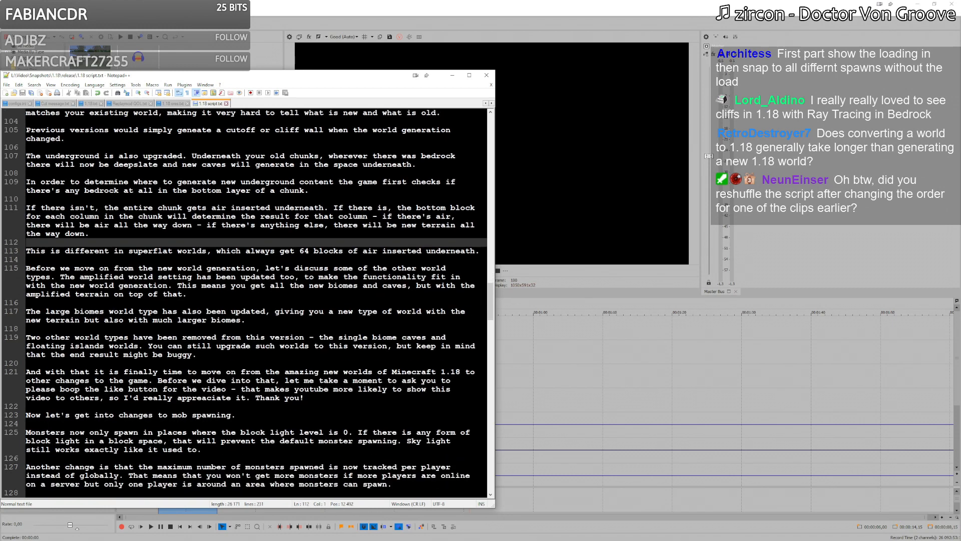
key(ctrl+Down)
key(ctrl+Down)
key(ctrl+Down)
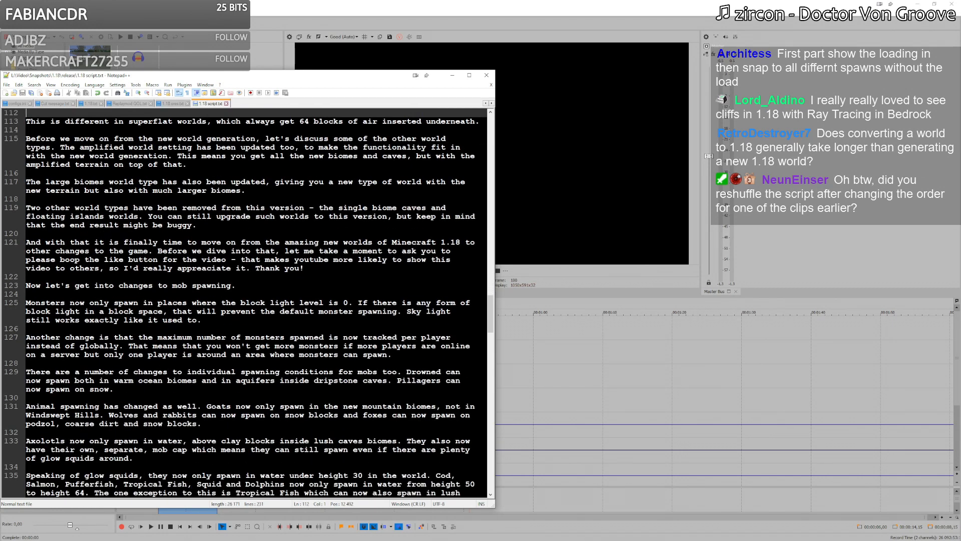
Step: Read the script from the monster spawning paragraph through to the advancements to check the order of the clips
click(202, 320)
scroll(245, 303, down, 4)
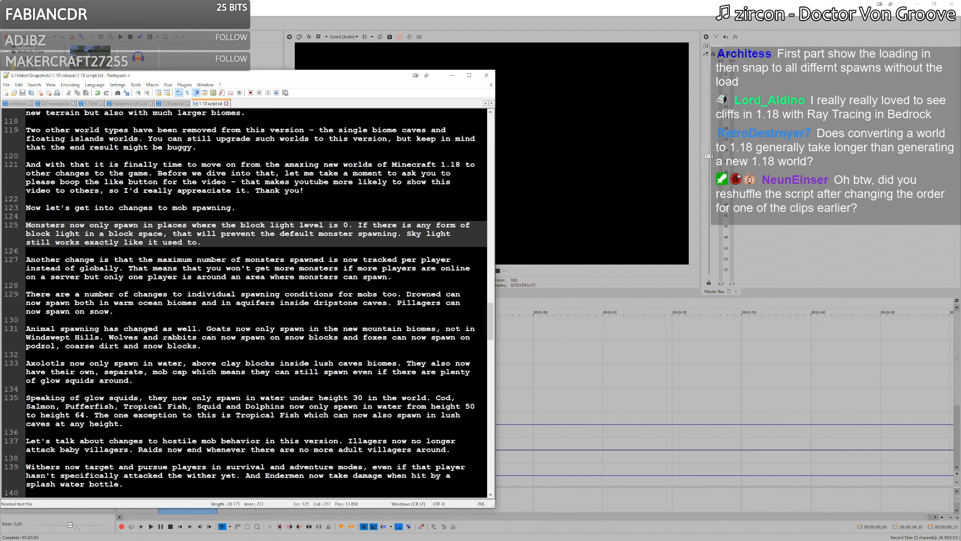
click(114, 286)
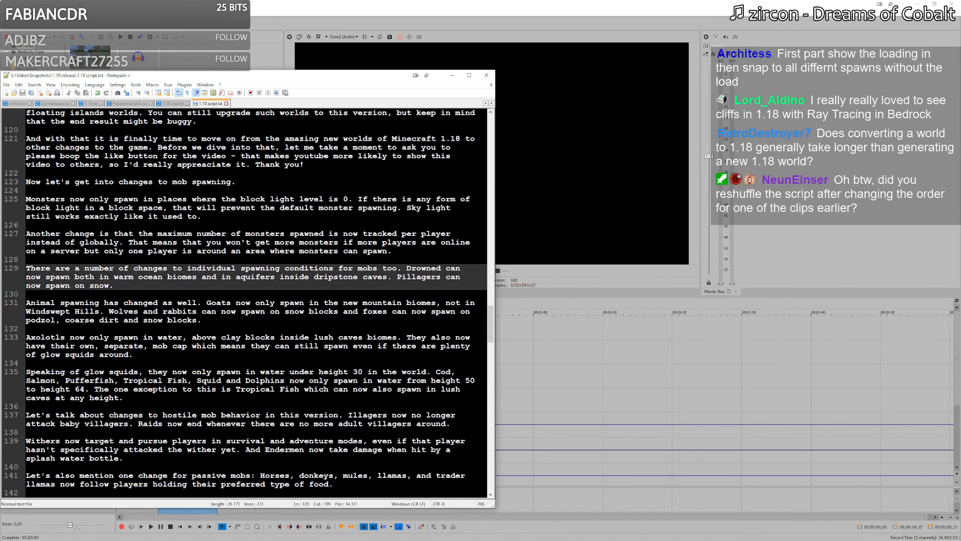
scroll(245, 303, down, 1)
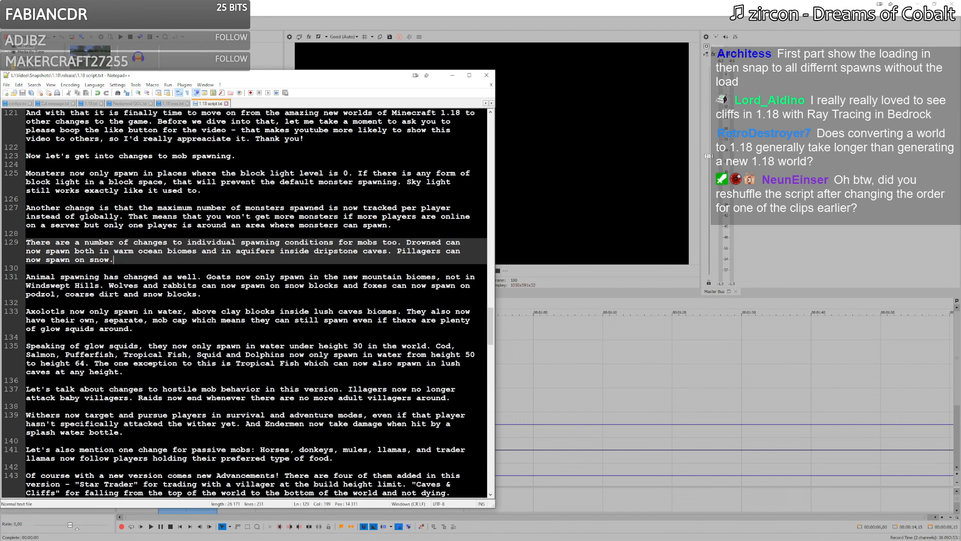
scroll(246, 303, down, 3)
scroll(245, 303, down, 4)
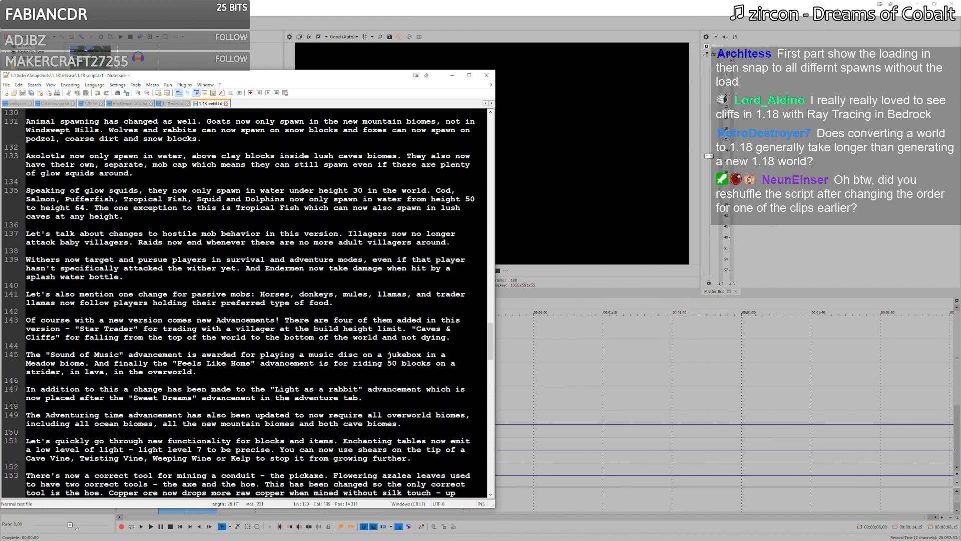
click(60, 285)
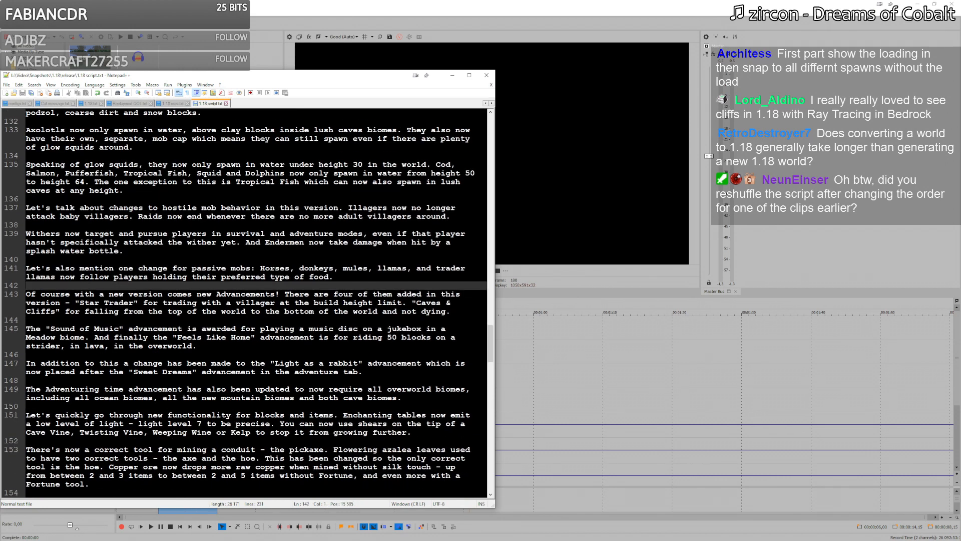
Step: Move the sentence about Endermen taking splash water bottle damage ahead of the Illagers sentence in the hostile mob behavior paragraph
click(102, 208)
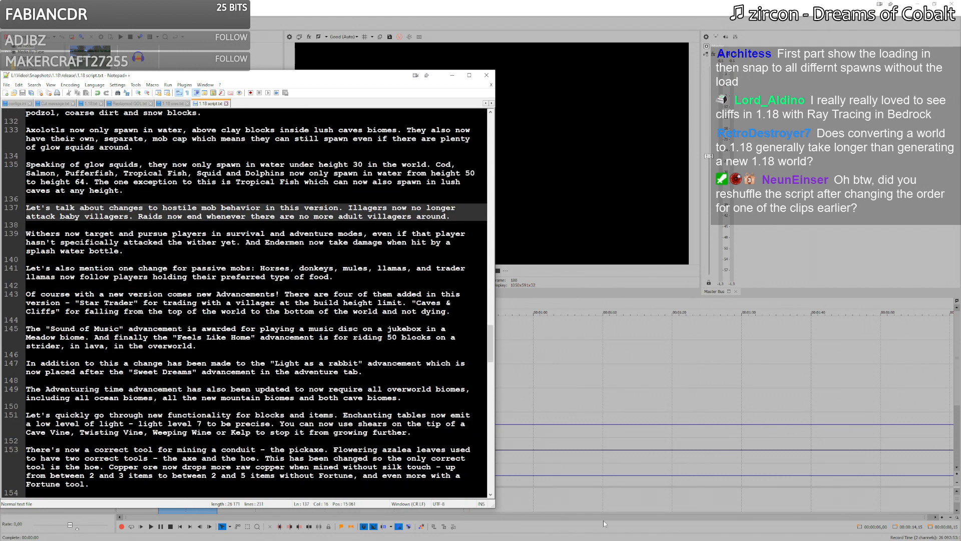
key(ctrl+Right)
key(ctrl+Right)
key(ctrl+Right)
key(Down)
key(Down)
key(Down)
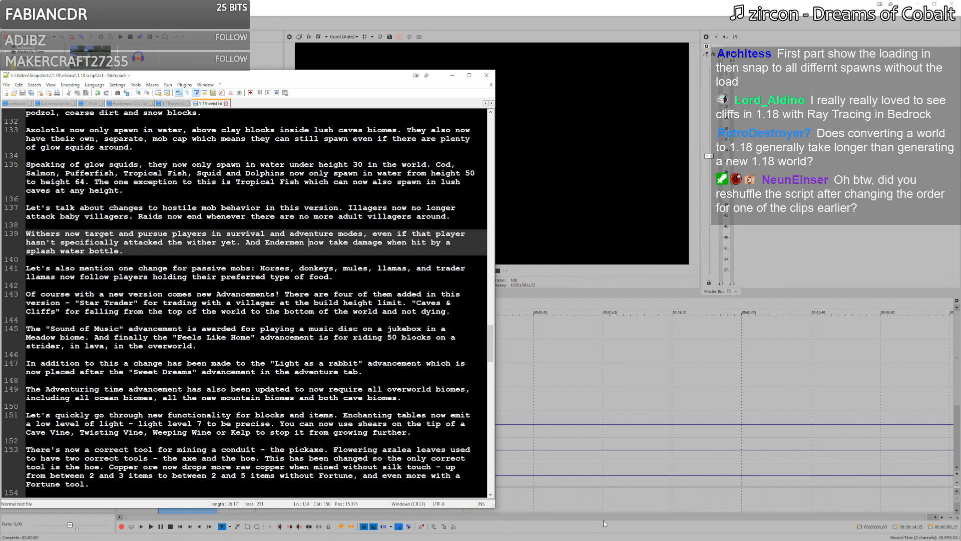
key(shift+End)
key(ctrl+c)
key(Delete)
key(Up)
key(Up)
key(Up)
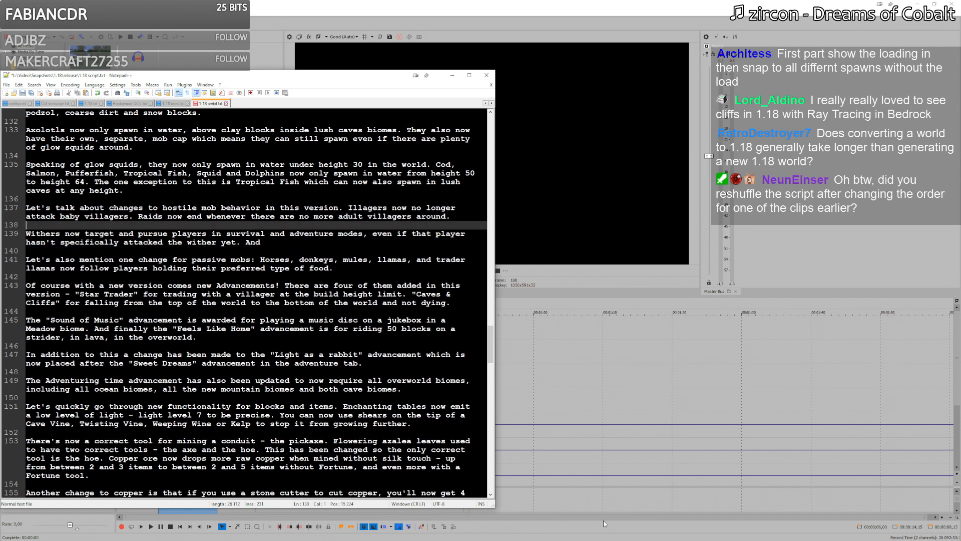
key(Right)
key(Right)
key(ctrl+v)
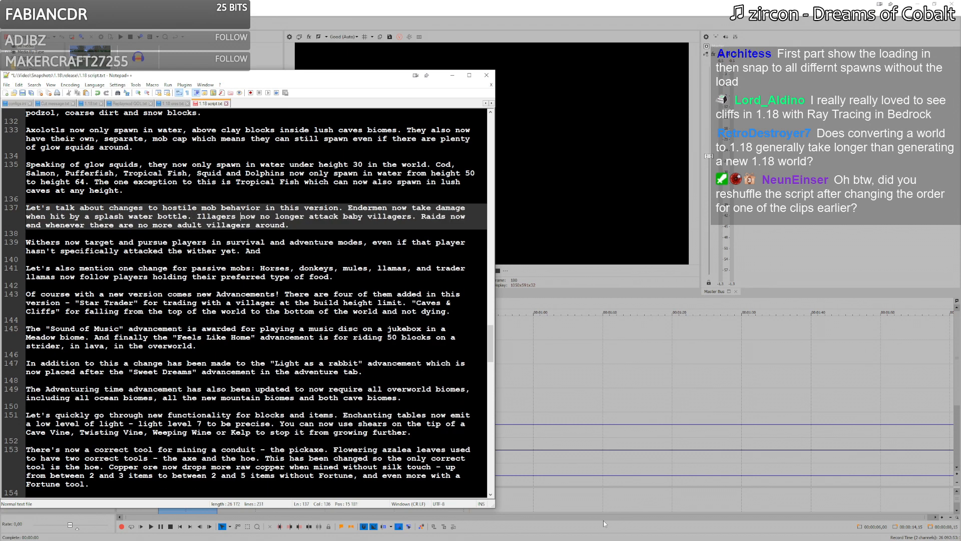
Step: Cut the sentence about raids ending without adult villagers from the hostile mob behavior paragraph and close up the leftover line
key(ctrl+shift+Right)
key(ctrl+shift+Right)
key(ctrl+shift+Right)
key(ctrl+shift+Right)
key(ctrl+shift+Right)
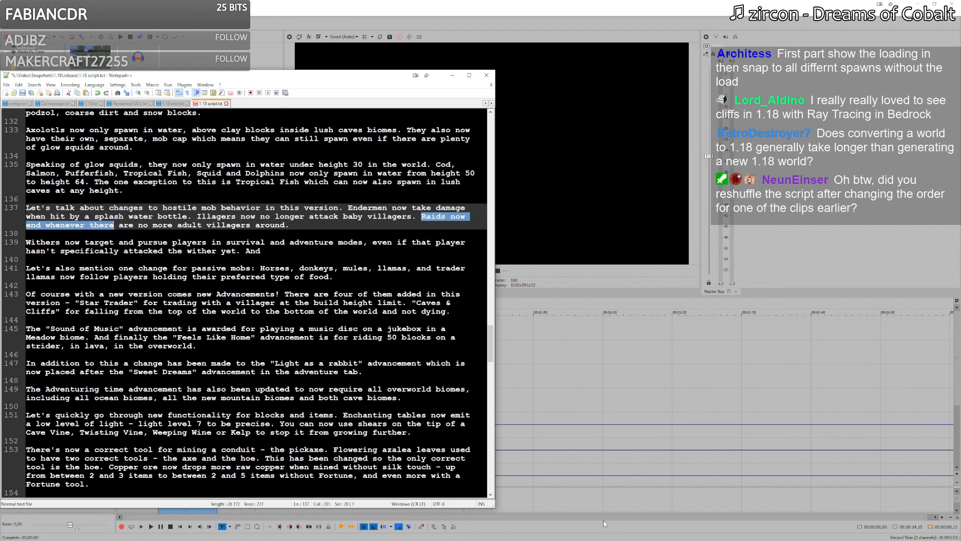
key(shift+End)
key(ctrl+x)
key(BackSpace)
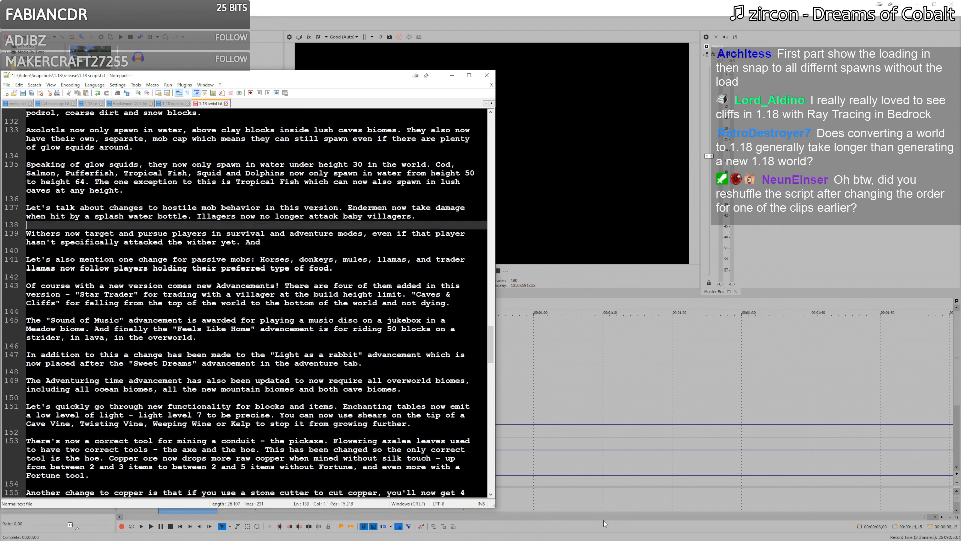
Step: Begin the Withers paragraph with "And withers", remove the leftover "And" at its end, and save the script
key(Down)
key(Down)
text(And)
key(Delete)
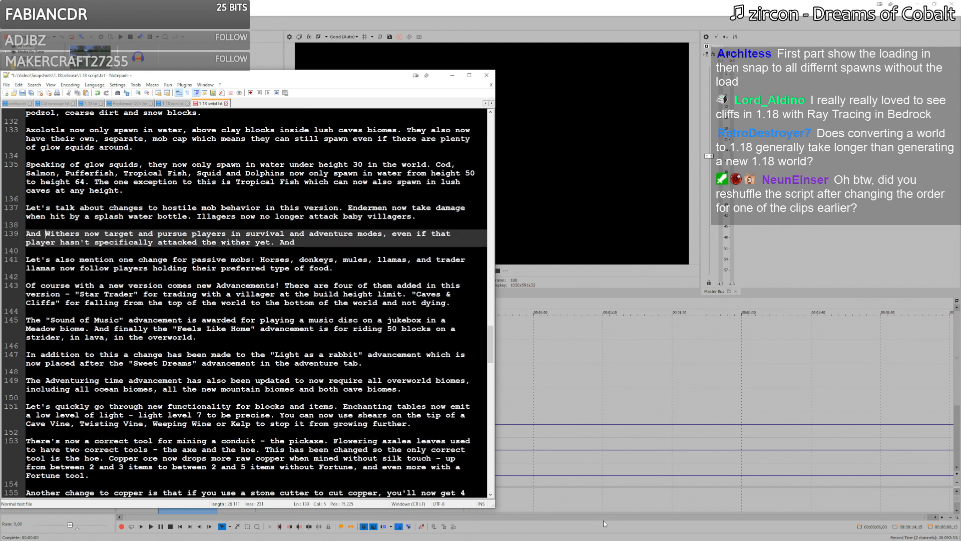
text(w)
key(End)
key(End)
key(ctrl+shift+Left)
key(shift+Left)
key(BackSpace)
key(Down)
key(ctrl+s)
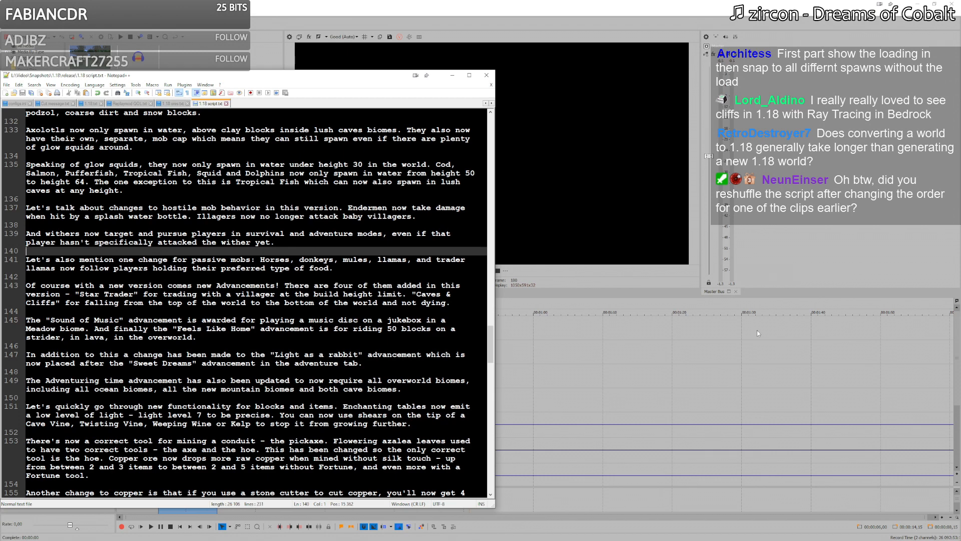
scroll(246, 303, down, 2)
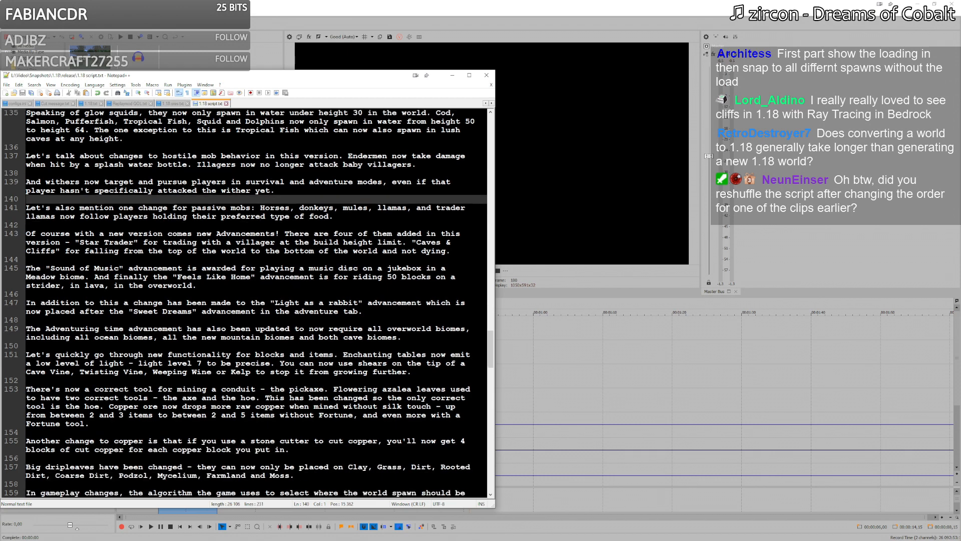
key(ctrl+Tab)
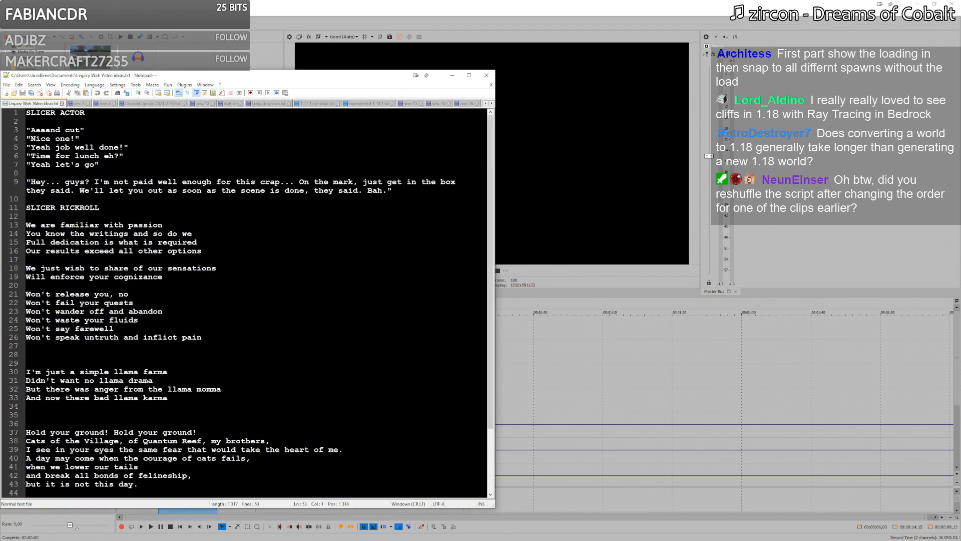
key(ctrl+Tab)
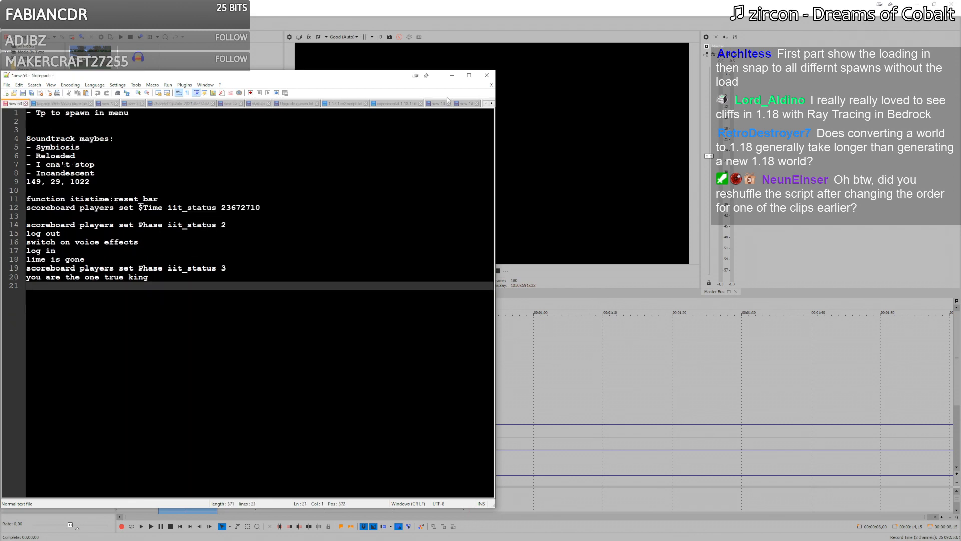
click(470, 104)
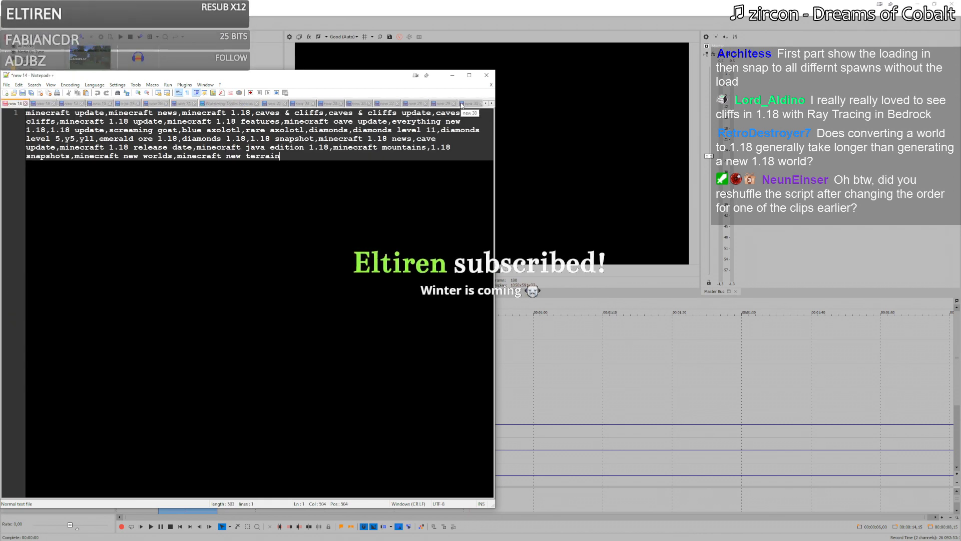
click(448, 106)
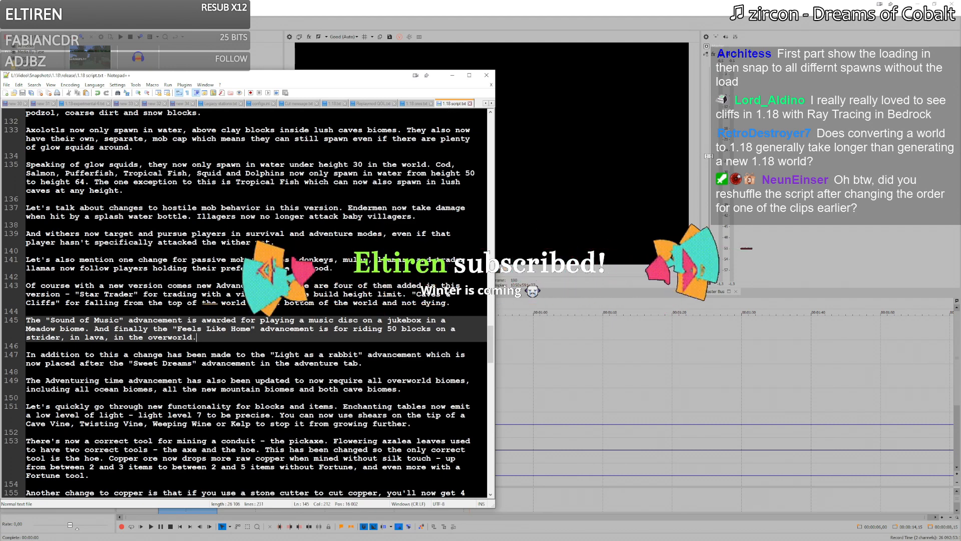
Step: Check the script from the advancements down to the world spawn paragraph and switch to the Minecraft replay
click(220, 344)
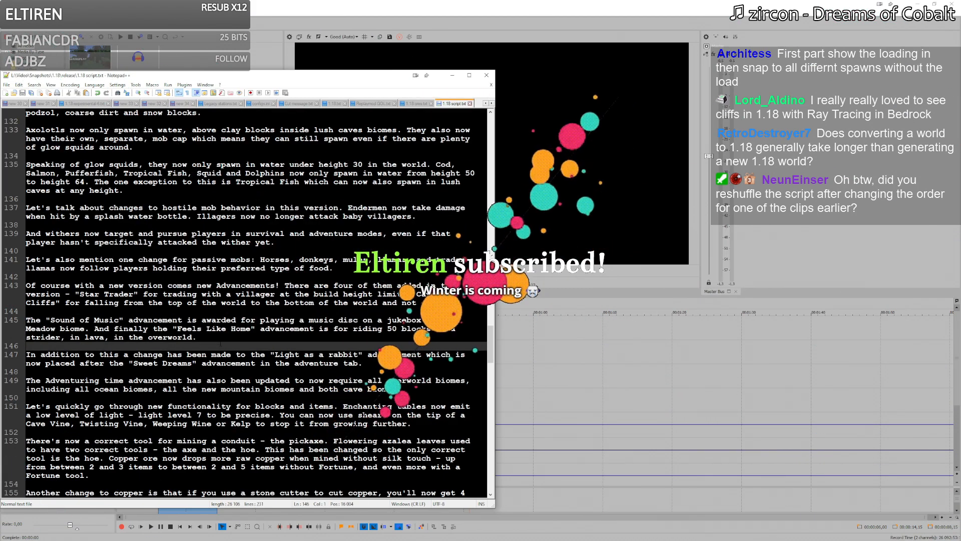
scroll(245, 300, down, 2)
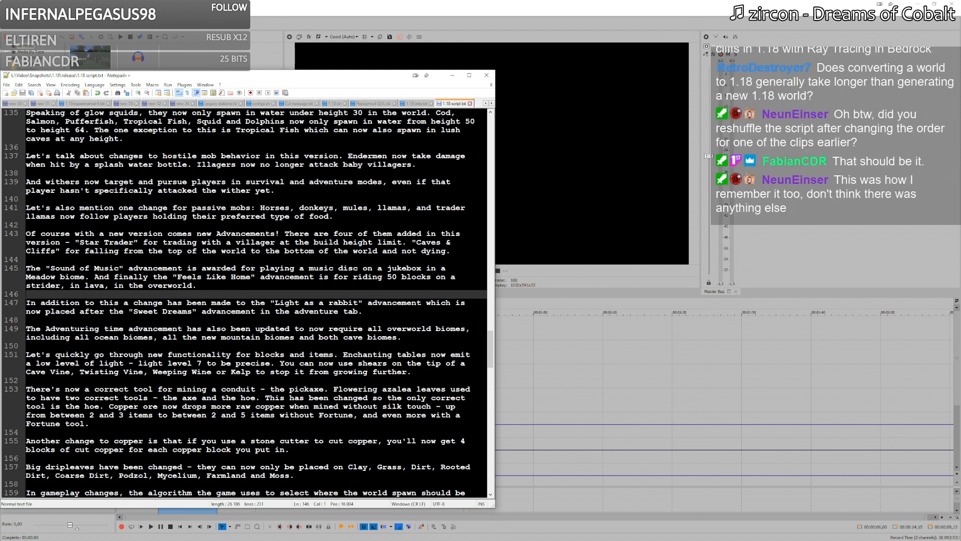
key(alt+Tab)
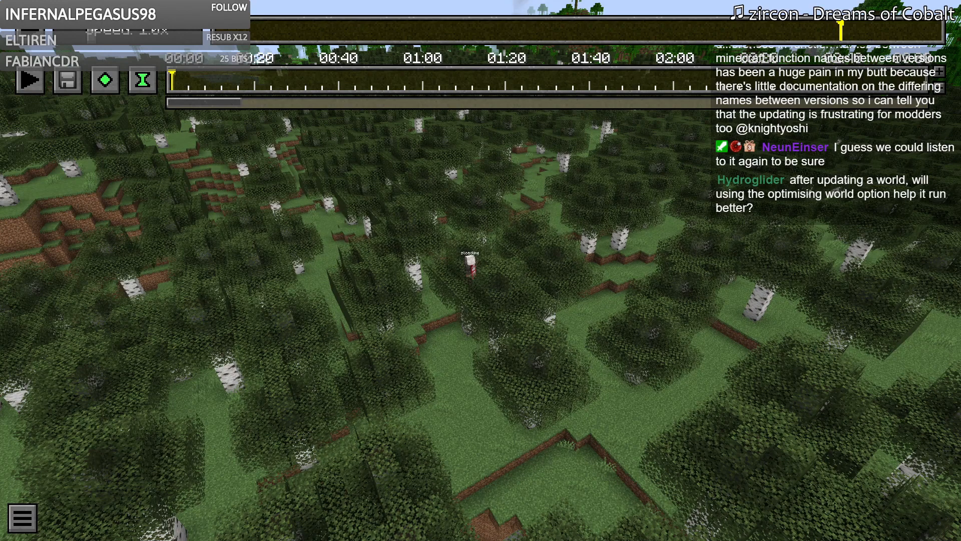
Step: Frame the camera over the birch forest around the player and add time keyframes at the timeline's start and at about 4.7 seconds
click(422, 365)
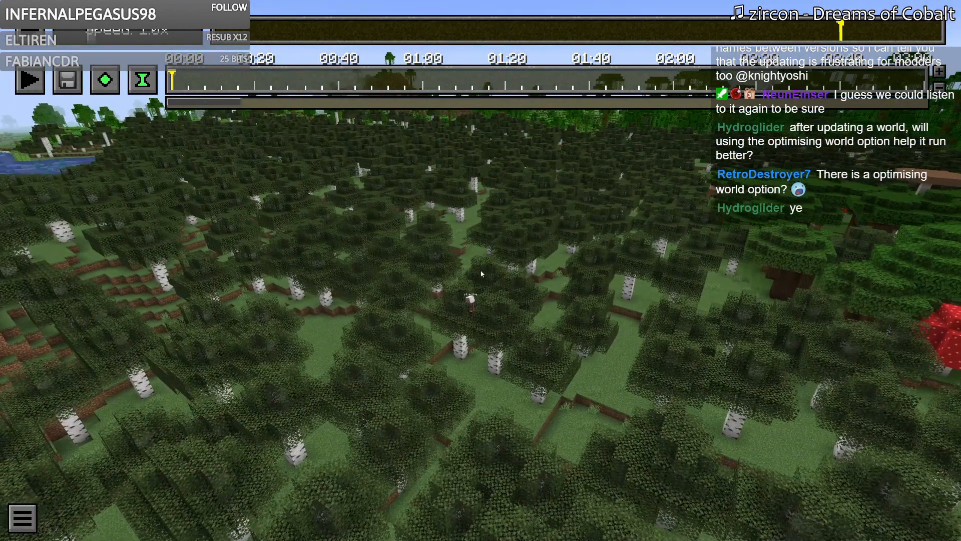
click(191, 81)
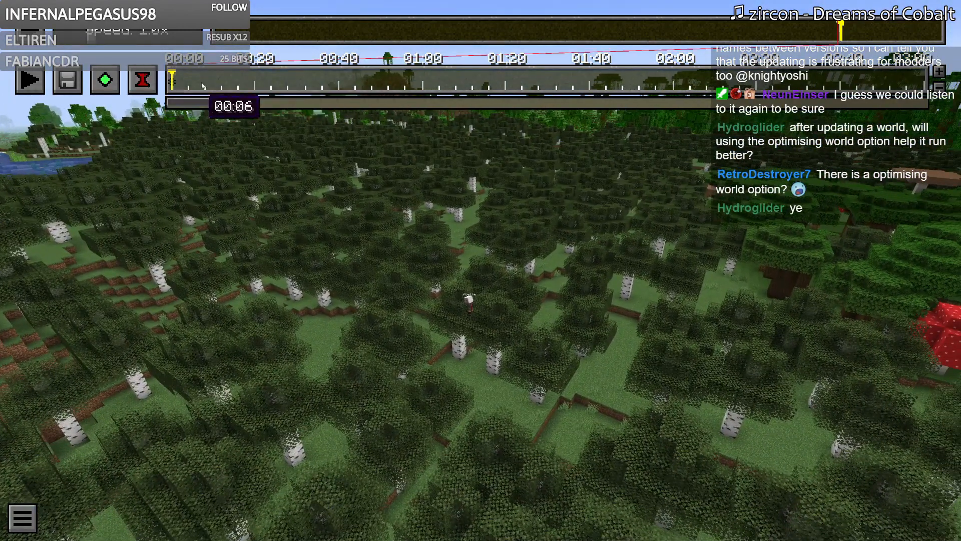
double_click(190, 81)
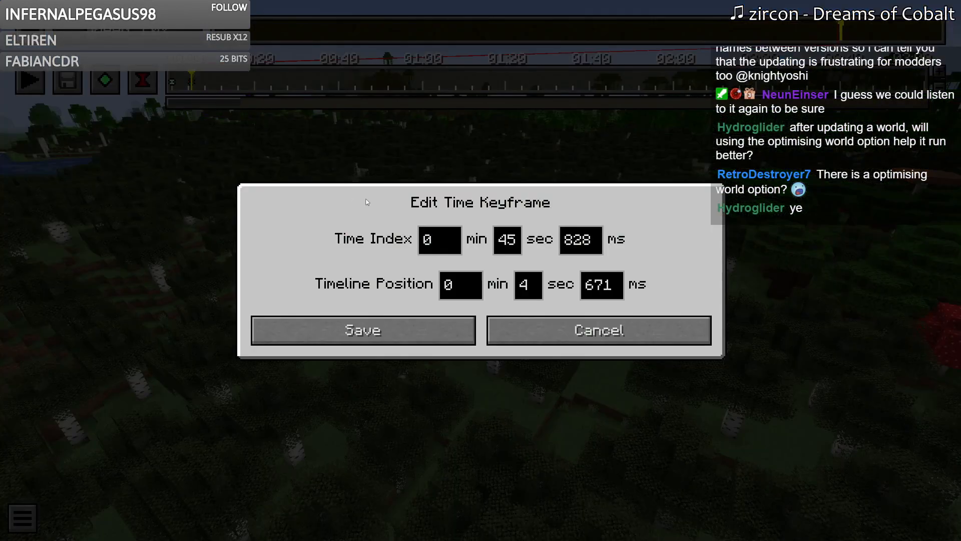
key(Tab)
key(Tab)
text(5)
key(Tab)
key(Tab)
key(Tab)
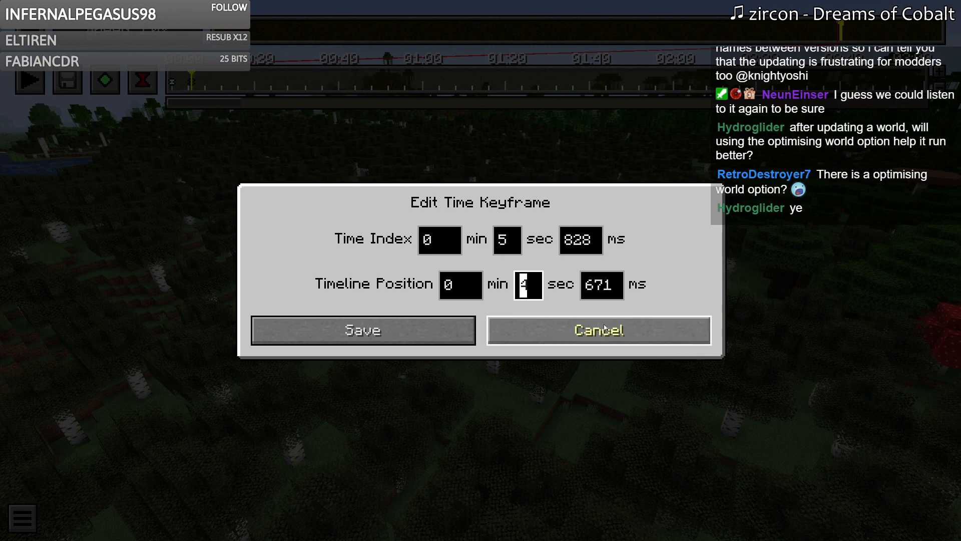
click(687, 336)
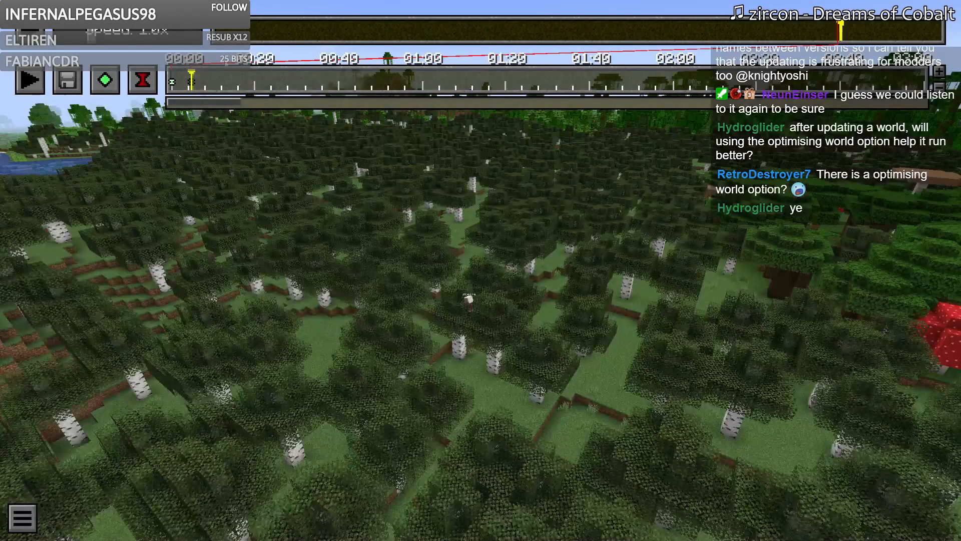
Step: Set the second time keyframe's time index seconds to 50 and its timeline position to 5 sec 0 ms
double_click(191, 80)
click(510, 248)
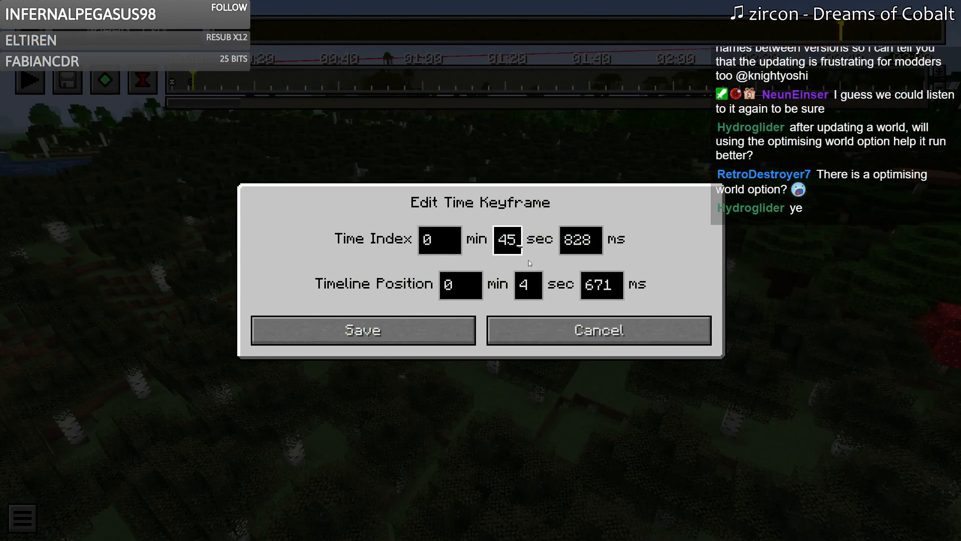
key(shift+Tab)
key(Tab)
text(50)
key(Tab)
key(Tab)
text(50)
key(Tab)
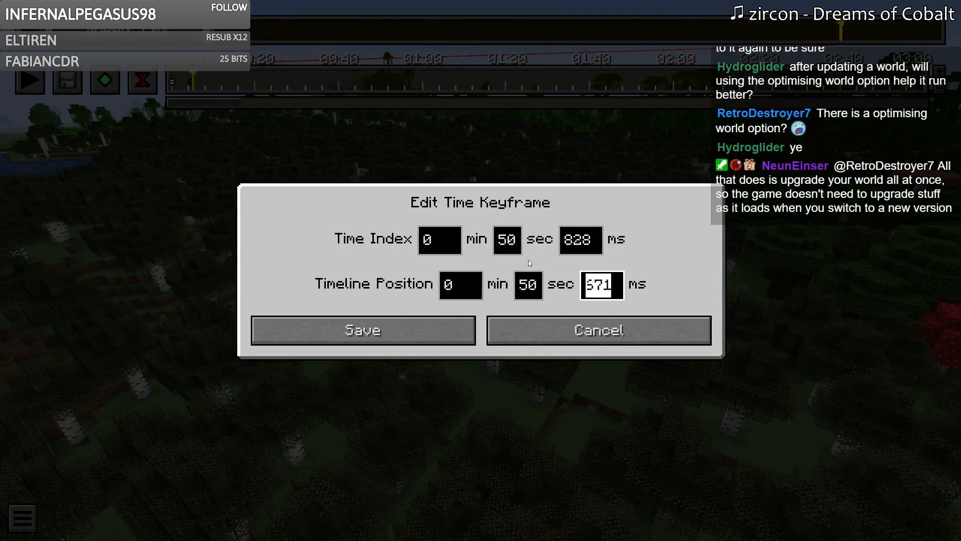
key(shift+Tab)
text(5)
key(Tab)
text(0)
click(255, 322)
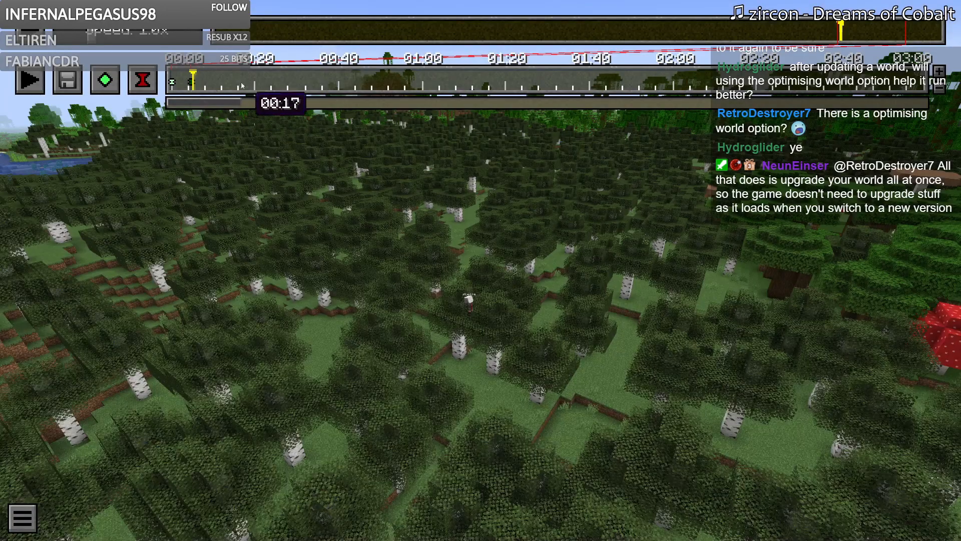
Step: Adjust the camera over the birch forest and add a position keyframe at the start of the timeline
click(939, 71)
click(939, 72)
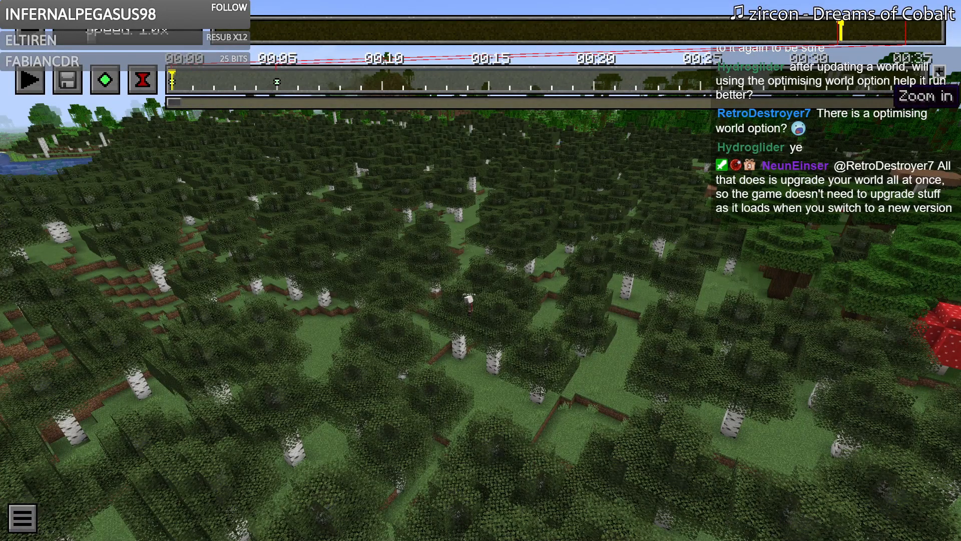
click(939, 71)
click(939, 72)
key(Escape)
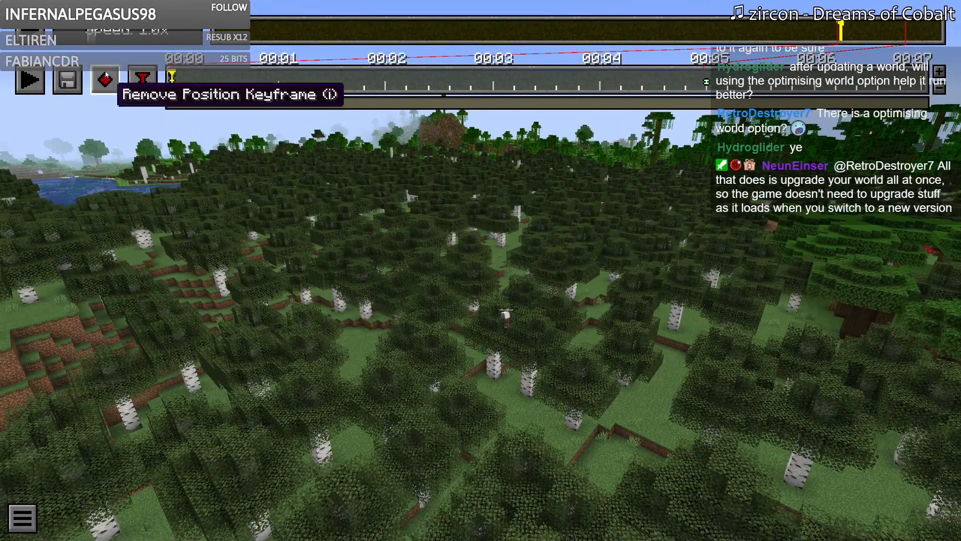
Step: Add a position keyframe with the same camera view and set its timeline position to 2 sec 0 ms
click(389, 78)
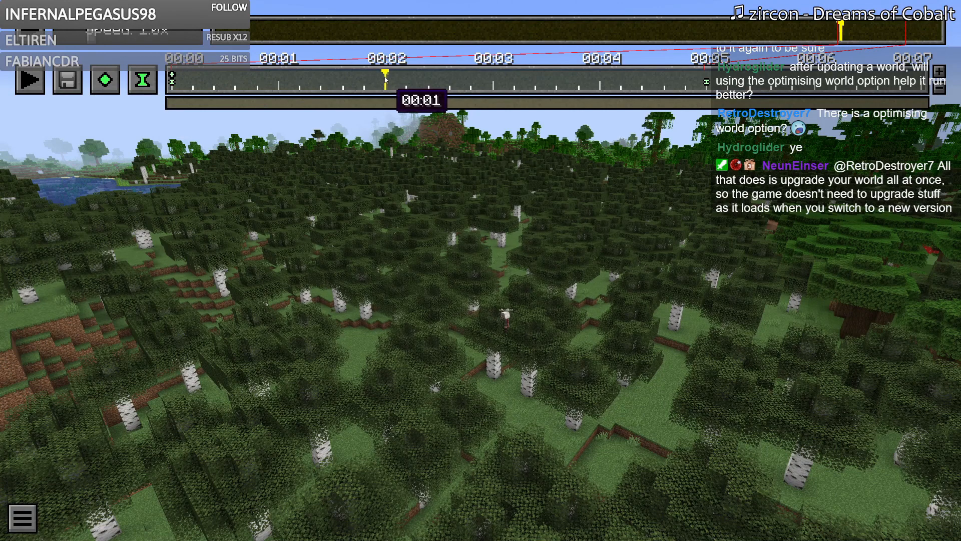
click(105, 80)
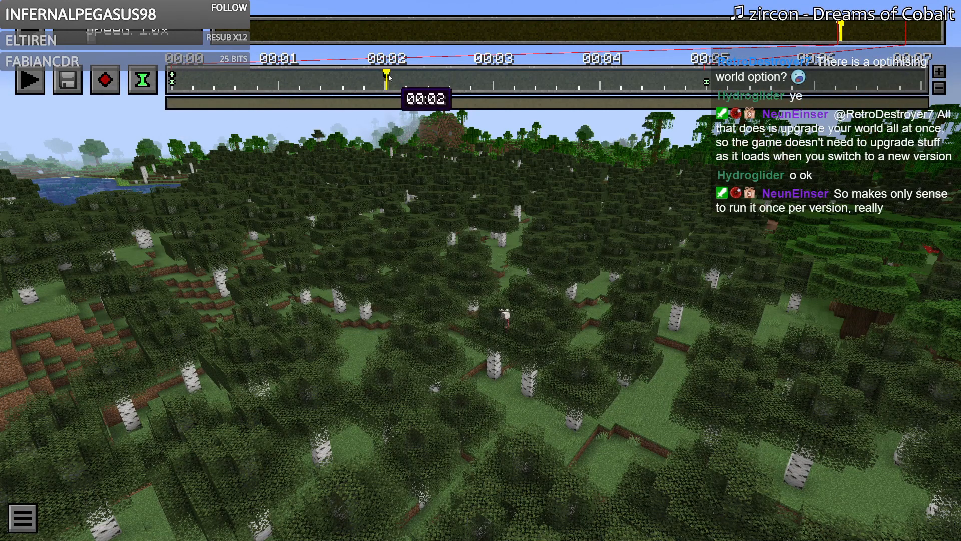
double_click(386, 82)
click(611, 353)
key(BackSpace)
text(0)
key(Tab)
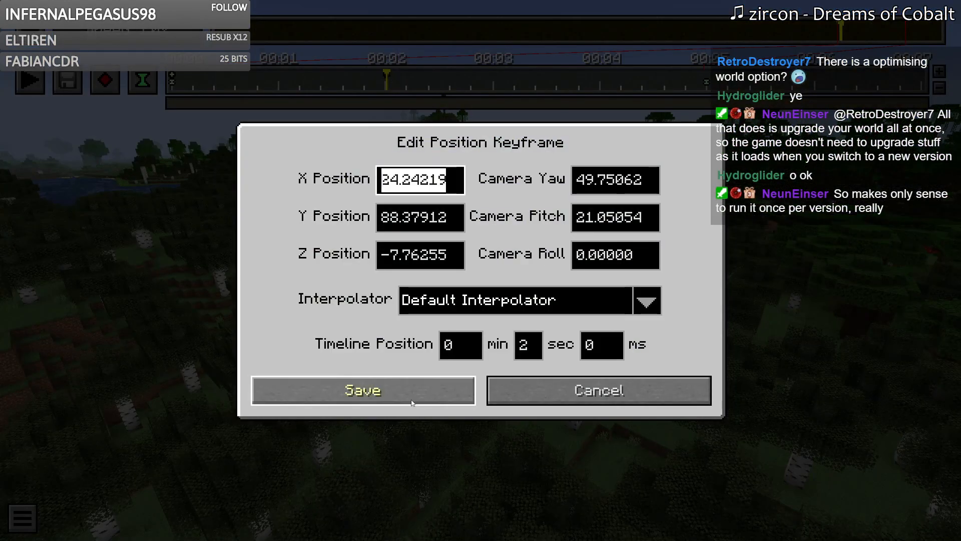
click(350, 391)
Step: Swing the camera sideways around the player and add a position keyframe at timeline position 5 sec 0 ms
click(707, 80)
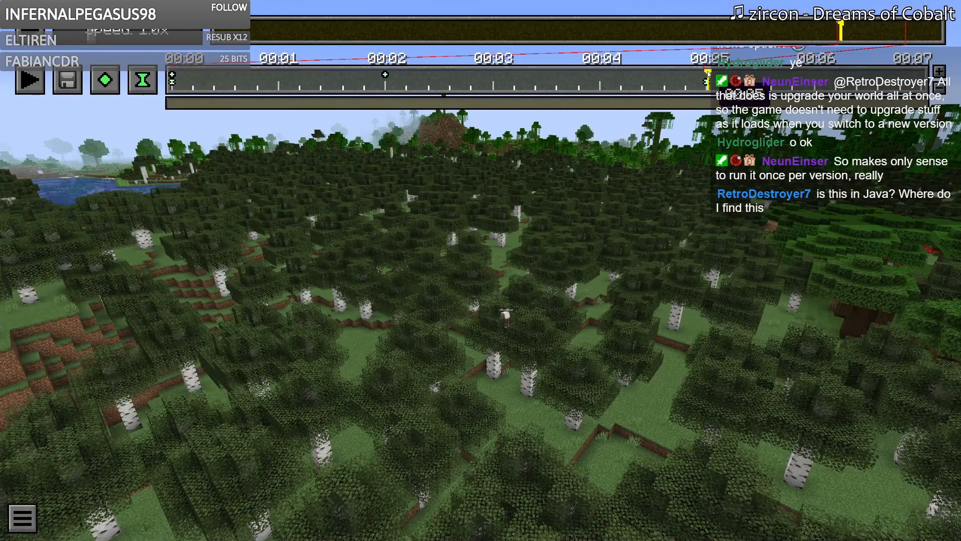
click(320, 210)
key(d)
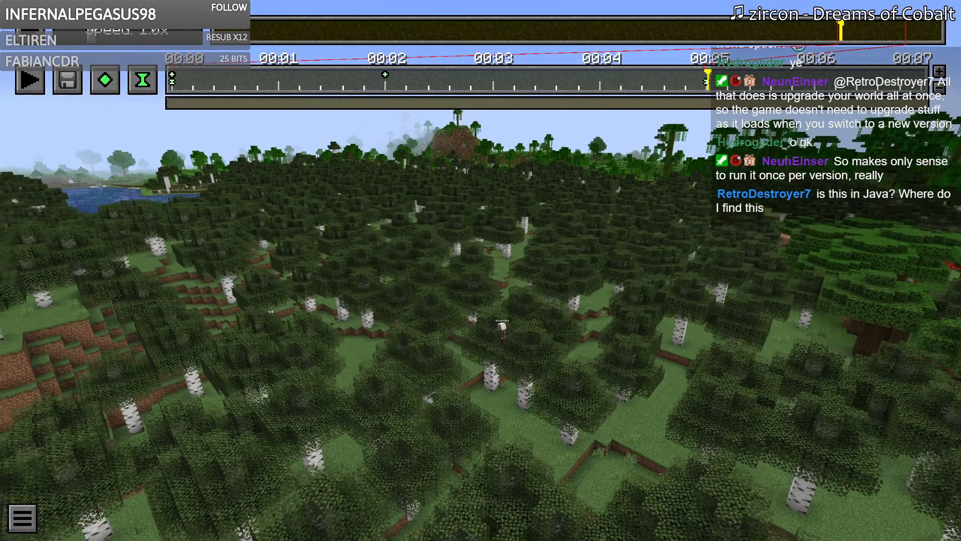
key(d)
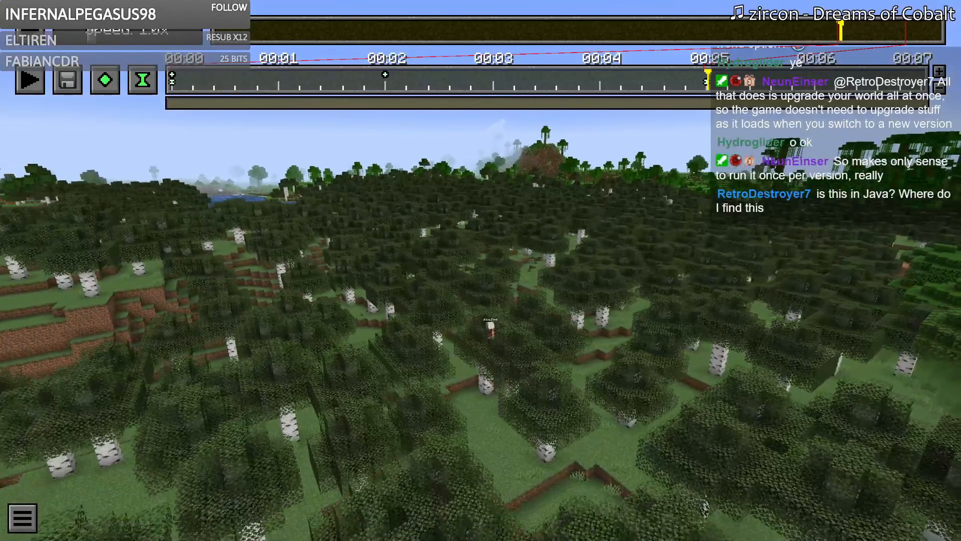
key(t)
click(105, 80)
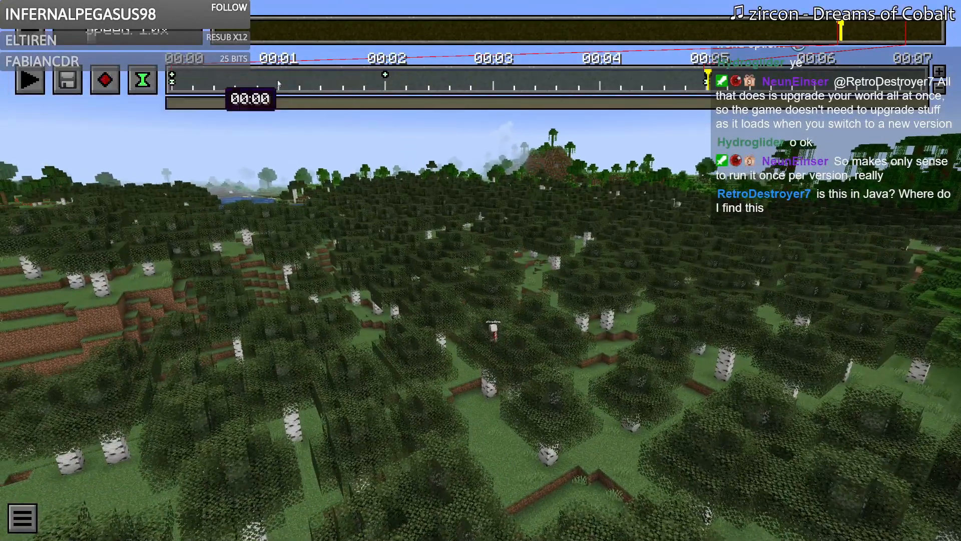
double_click(706, 77)
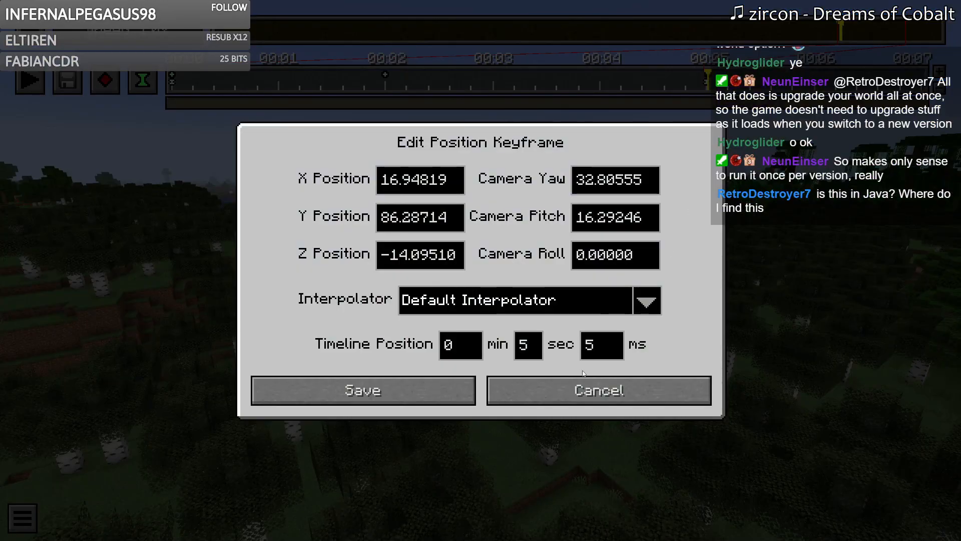
click(623, 359)
key(BackSpace)
text(0)
click(346, 388)
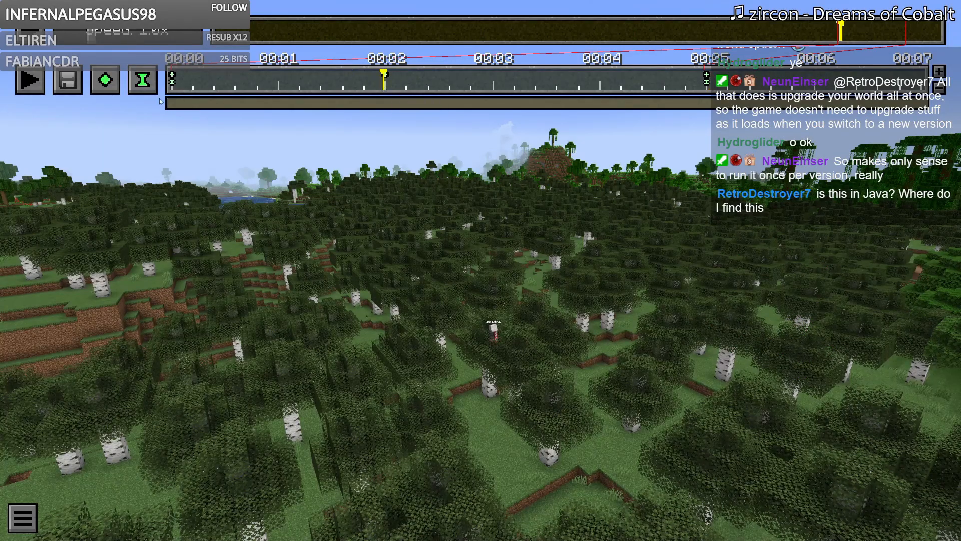
Step: Preview the camera path from the 2-second mark and remove the position keyframe at 5 seconds
click(30, 80)
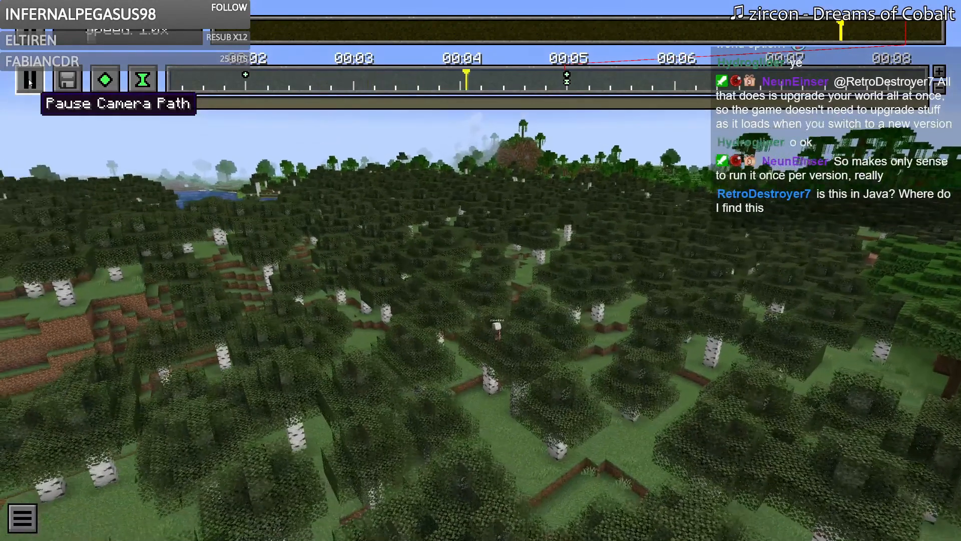
click(30, 80)
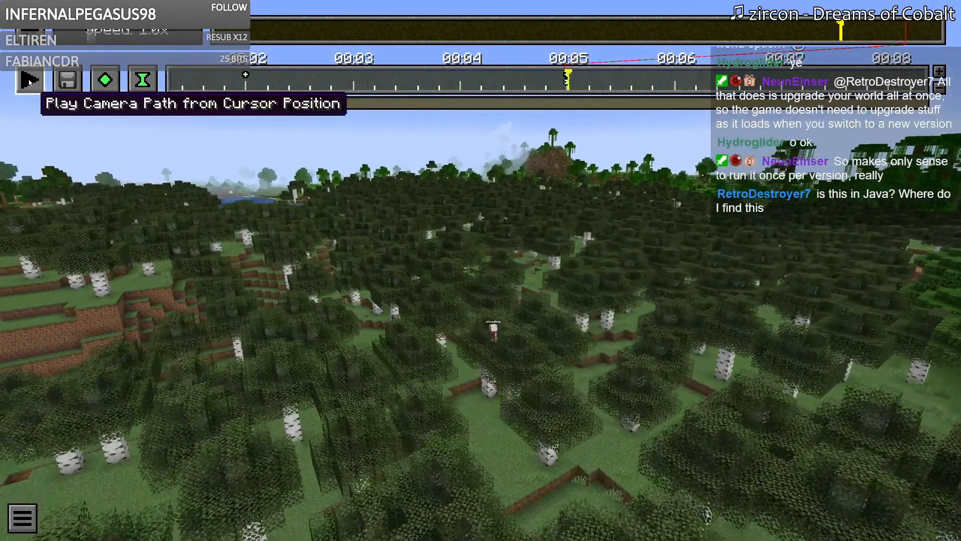
click(567, 79)
click(107, 80)
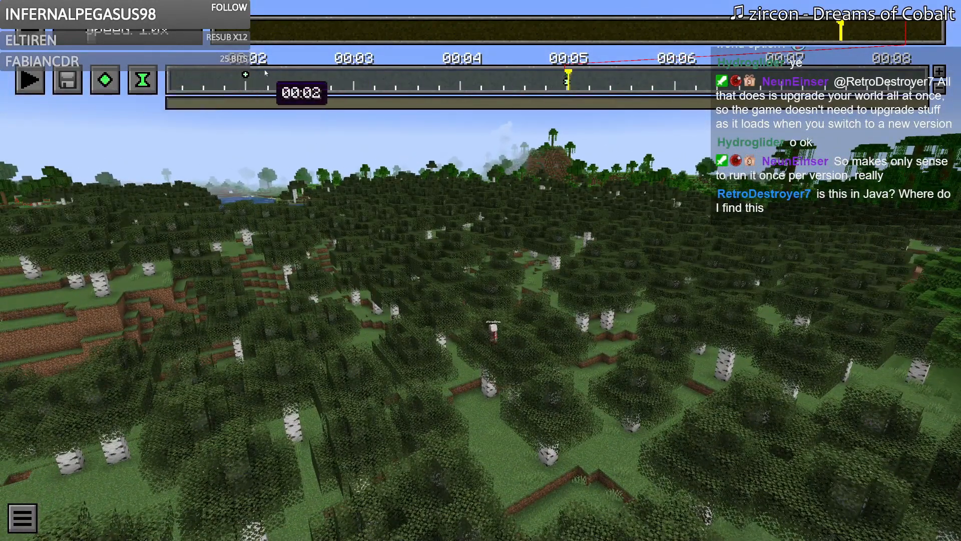
Step: Reframe the camera with a smaller sideways swing, add a position keyframe at the 5-second mark, and preview the camera path
right_click(246, 75)
key(d)
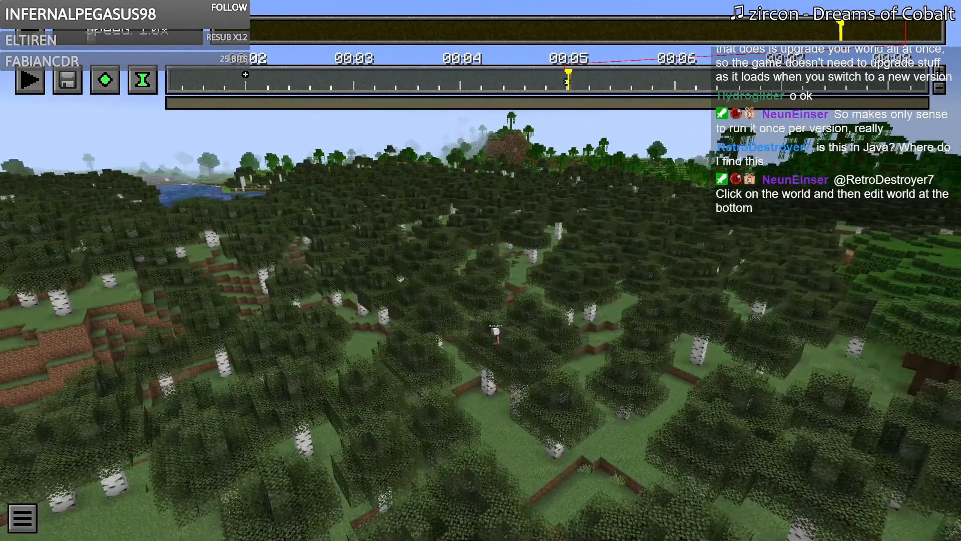
key(t)
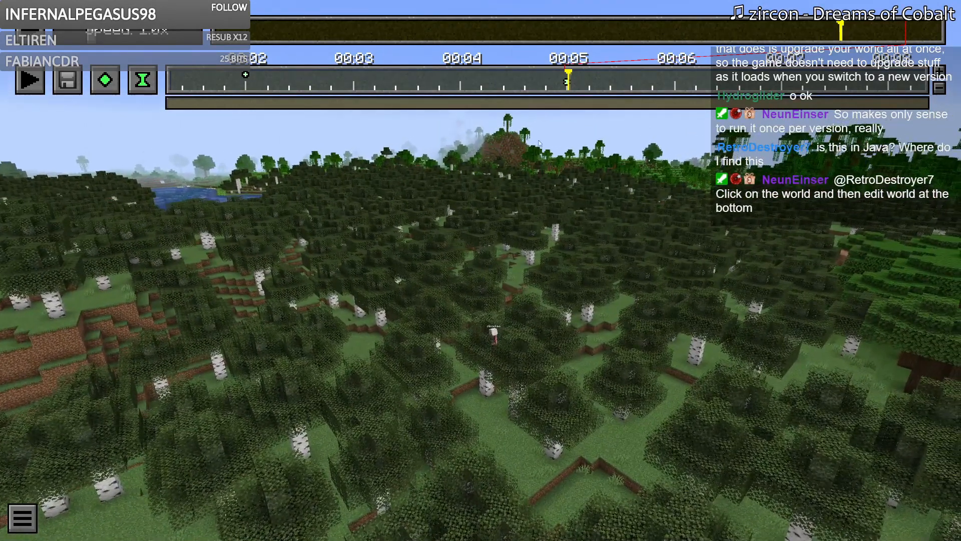
click(105, 80)
drag(253, 82, 234, 88)
click(30, 82)
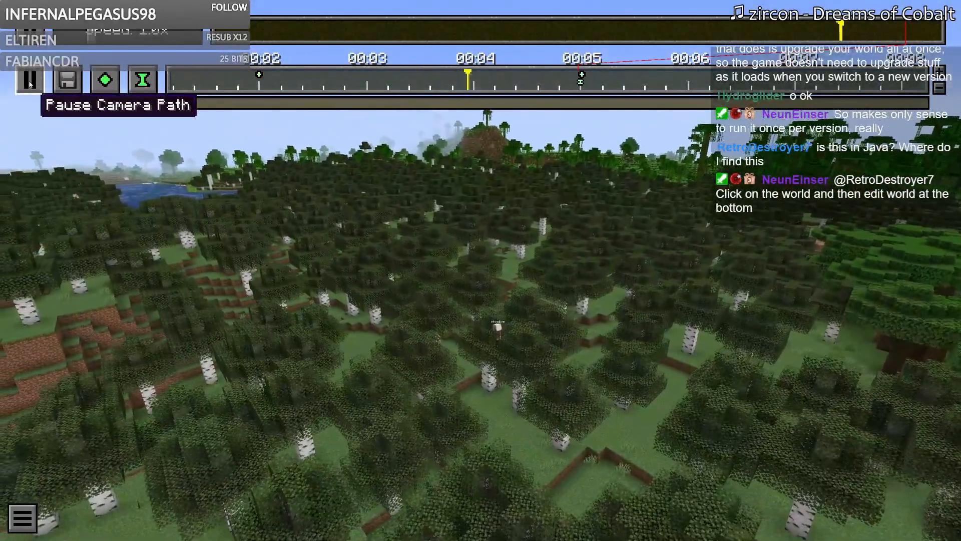
click(30, 83)
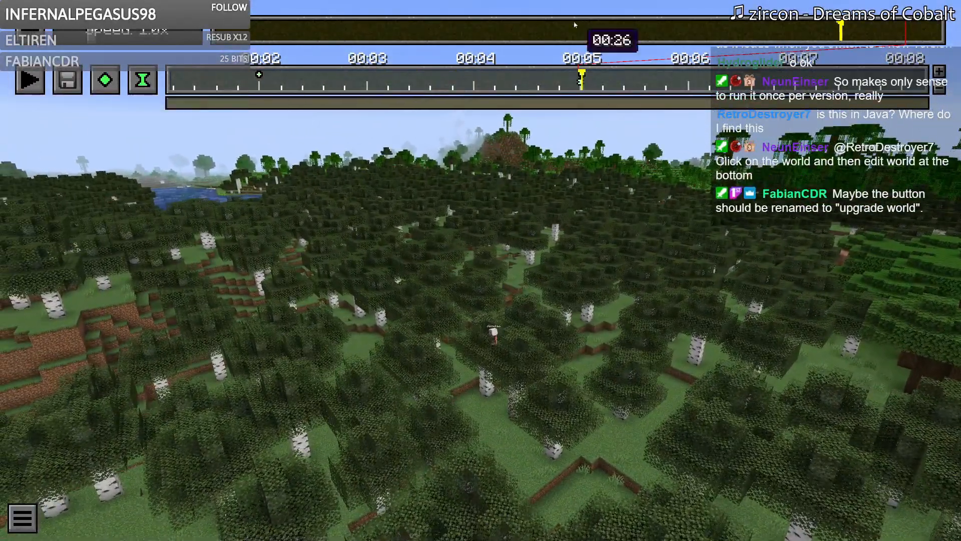
Step: Set the last position keyframe's timeline position to 5 sec 0 ms
double_click(580, 76)
click(621, 355)
key(BackSpace)
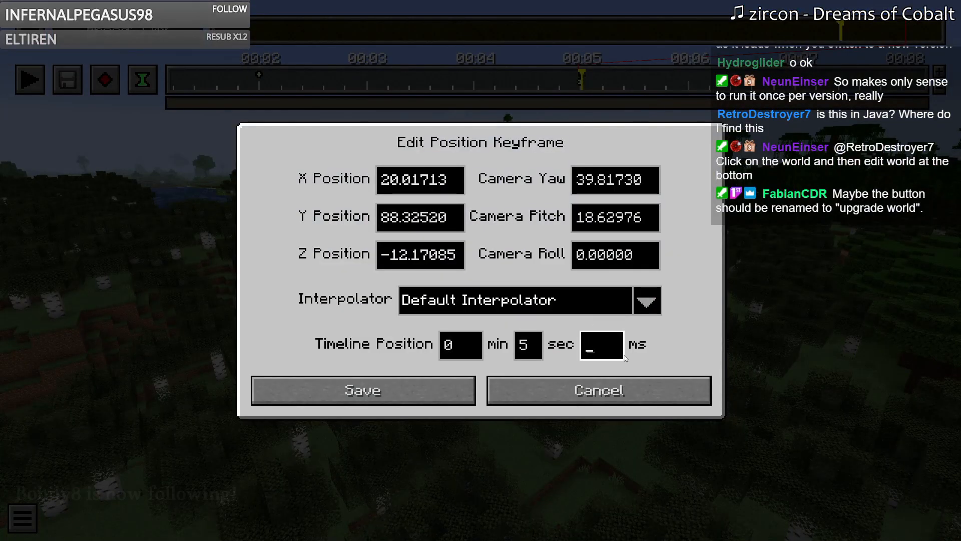
text(0)
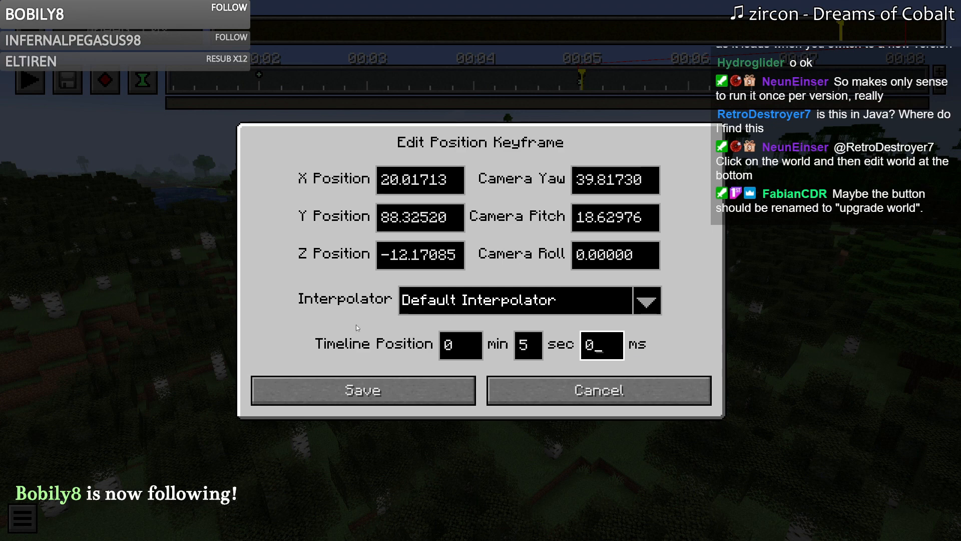
click(338, 404)
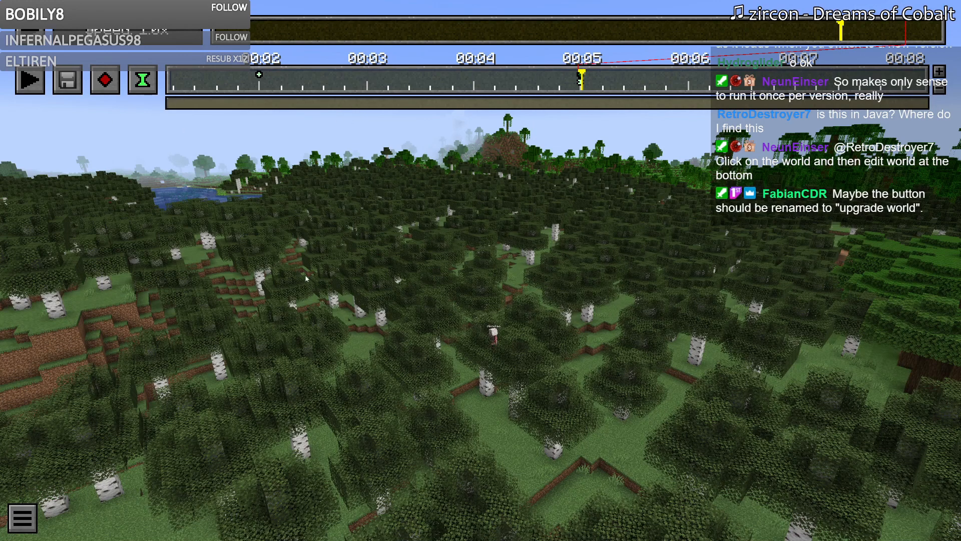
key(x)
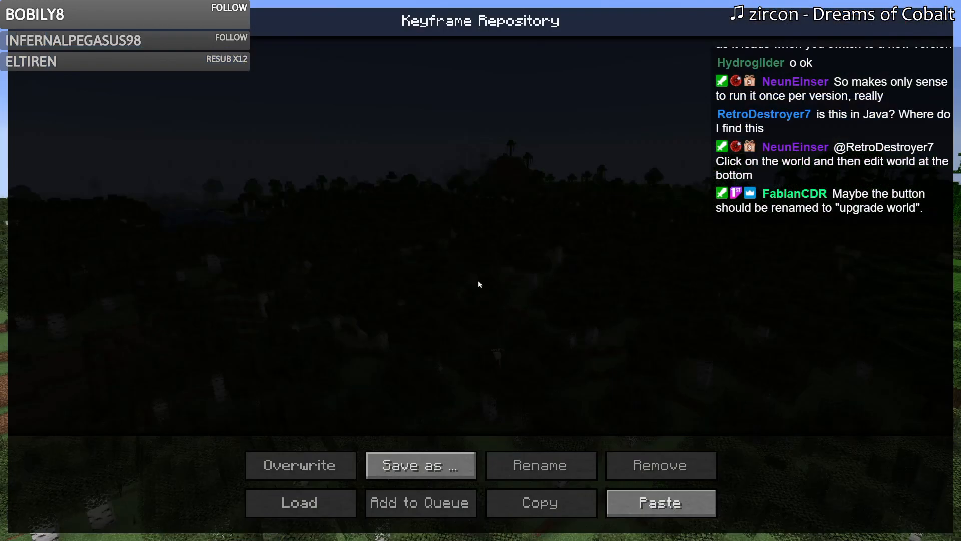
key(Escape)
key(shift)
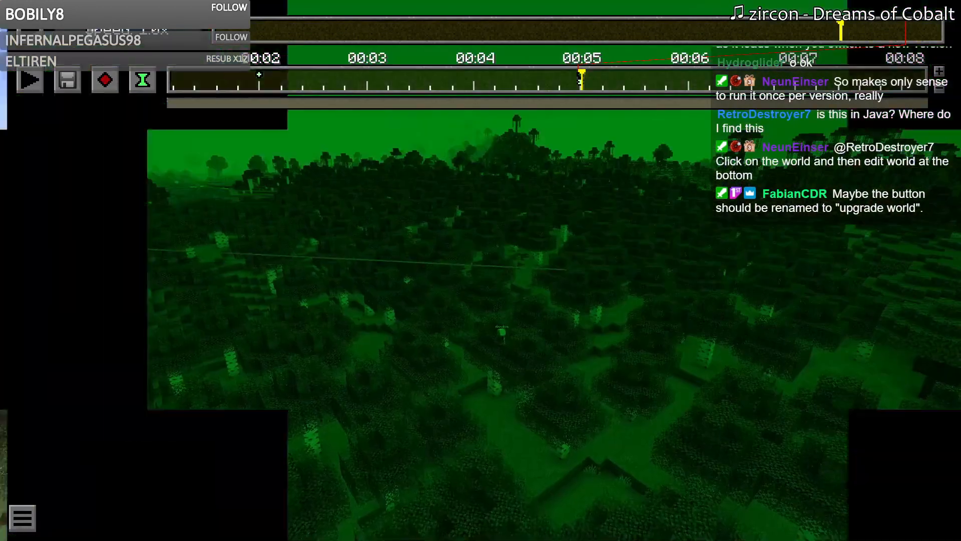
key(d)
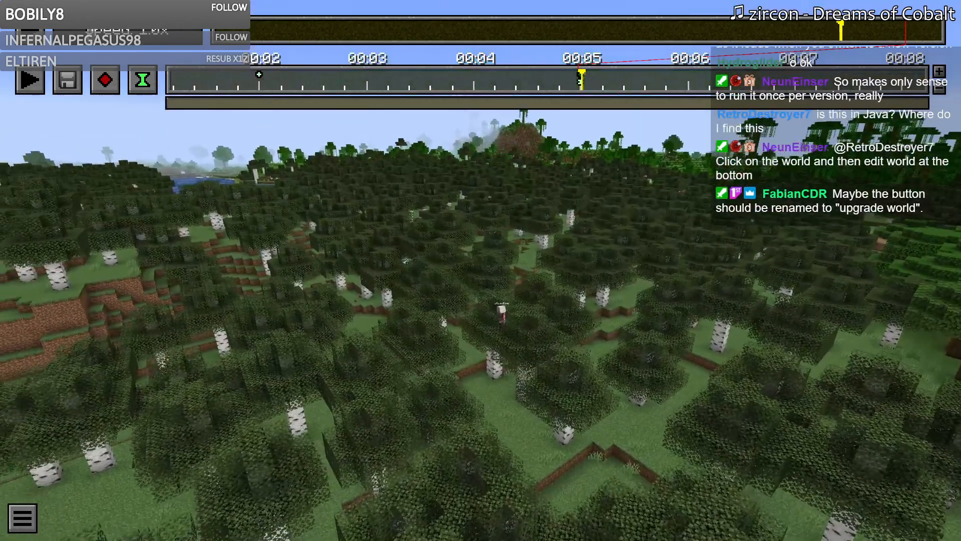
Step: Save the current camera path in the Keyframe Repository under the name Spawn 1
key(x)
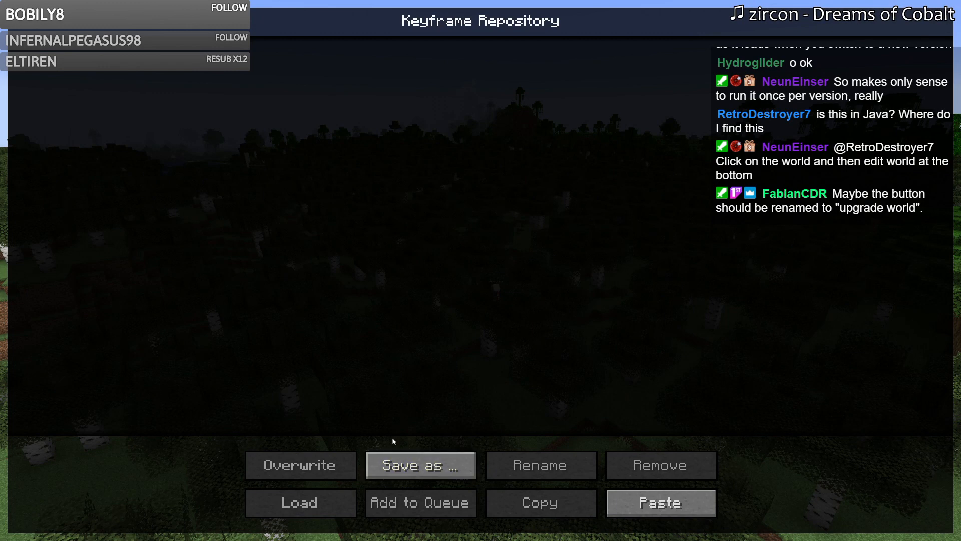
click(392, 463)
text(Spawn 1)
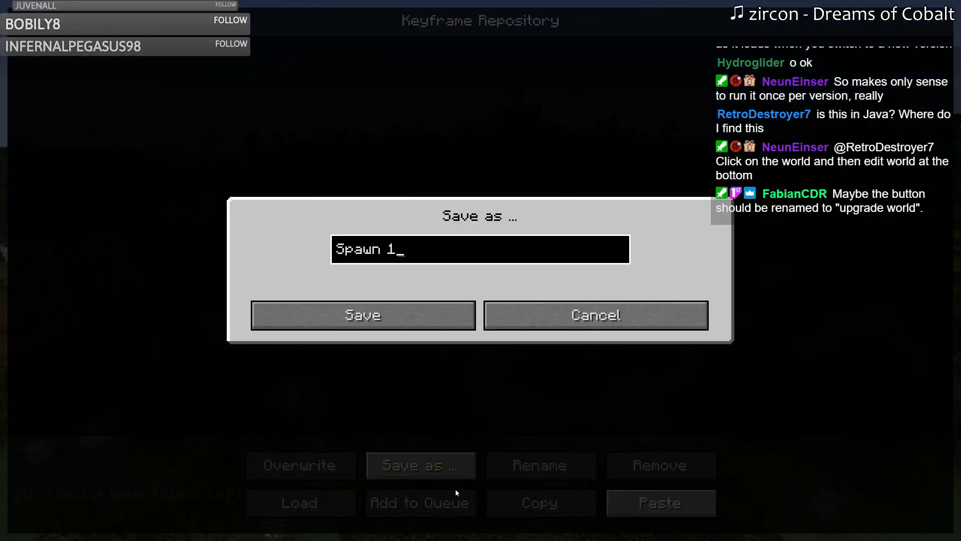
key(Return)
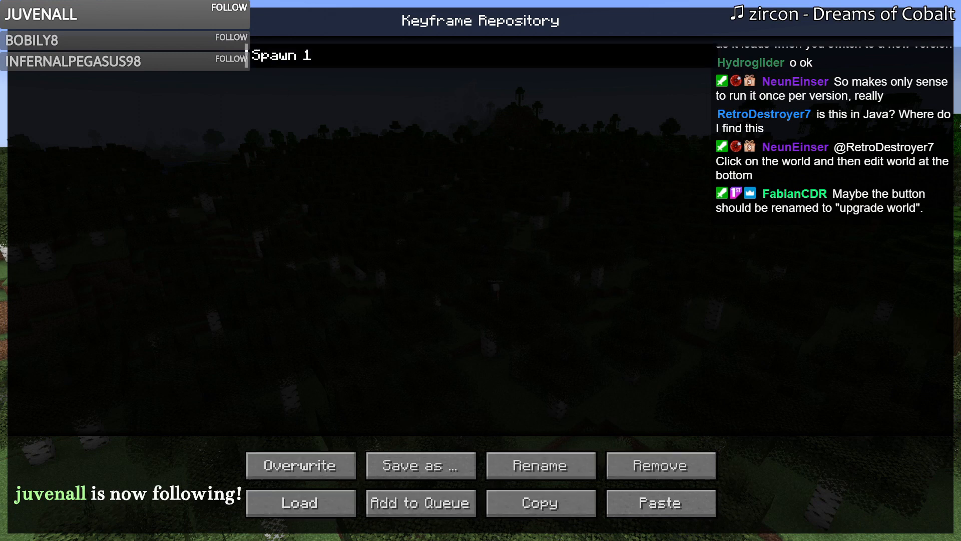
Step: Try to render the Spawn 1 path by queueing it with the existing video settings, output file Spawn 1.mp4, and rendering the selected entry
click(418, 501)
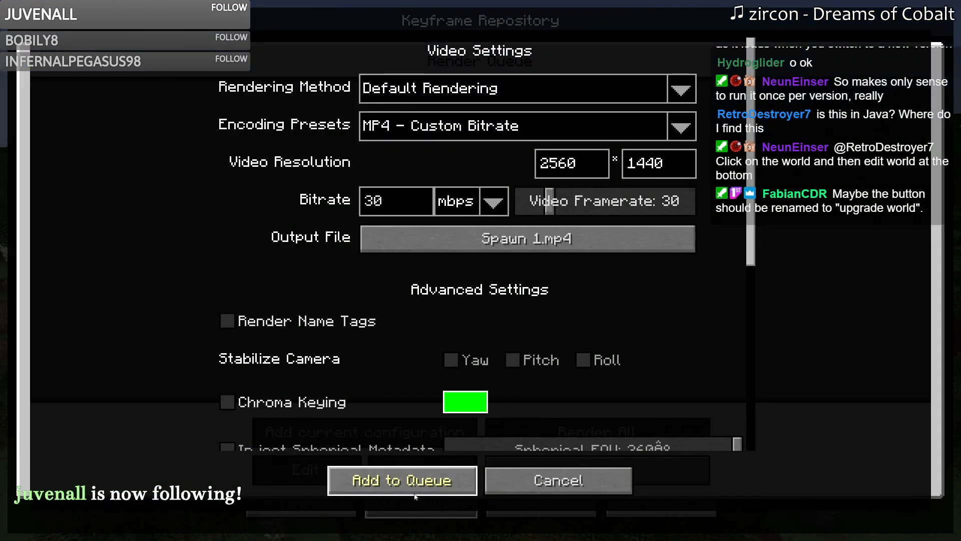
click(414, 488)
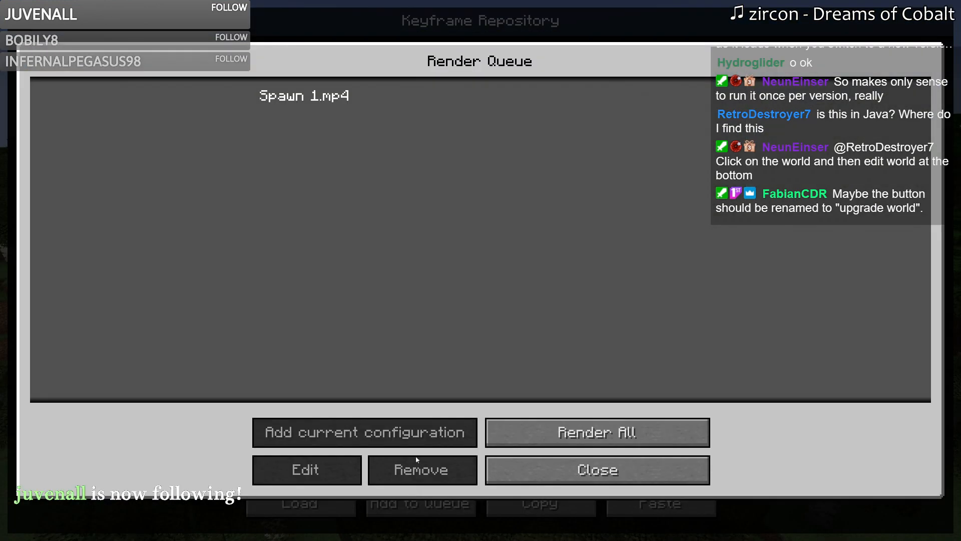
click(349, 93)
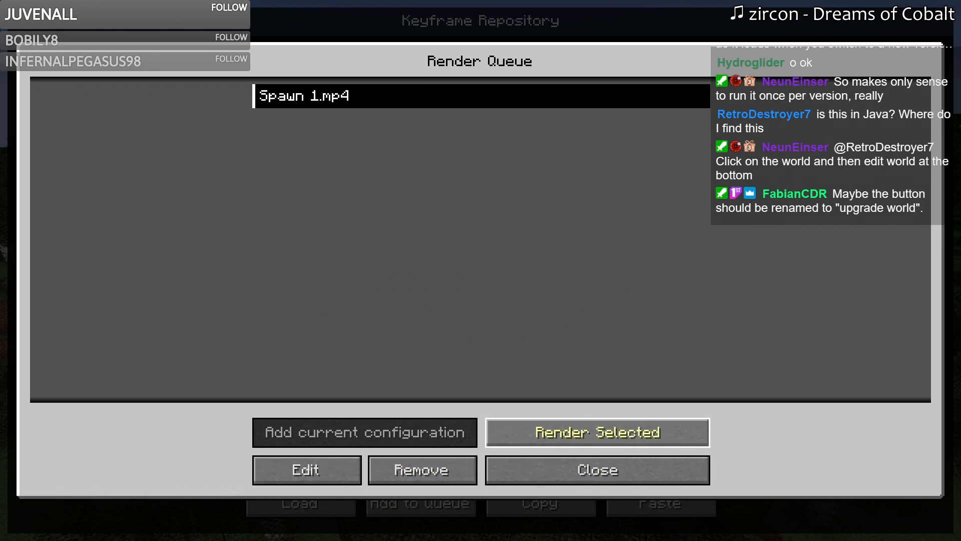
click(597, 432)
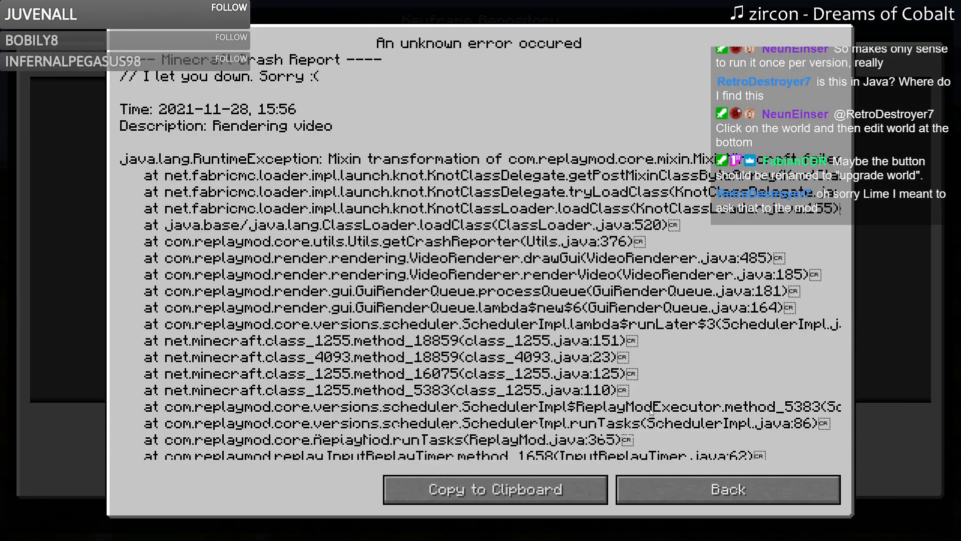
click(671, 487)
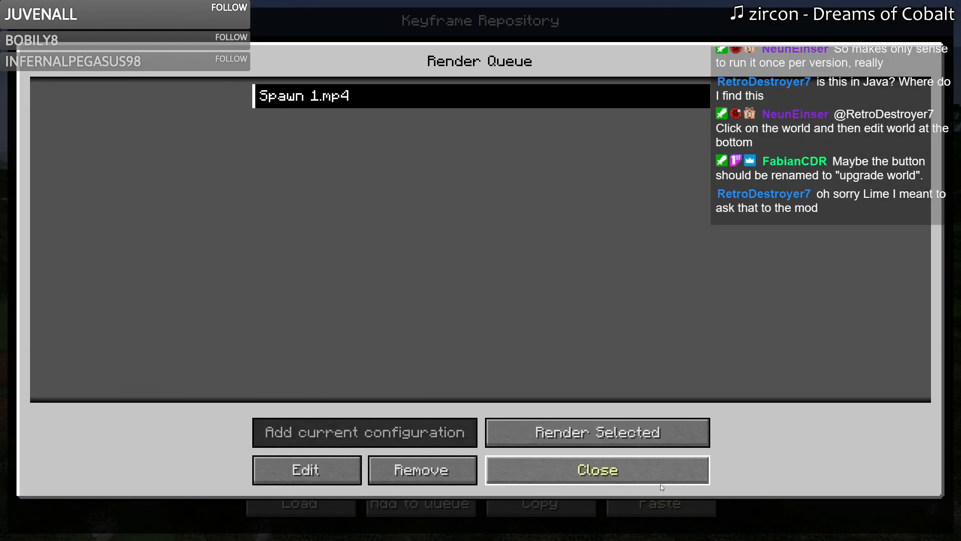
click(631, 477)
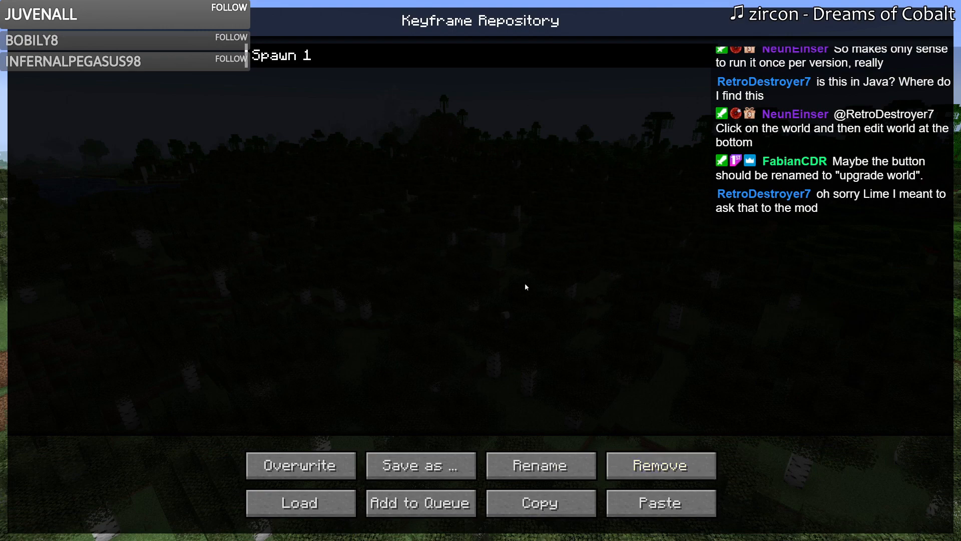
Step: Leave the keyframe repository and exit the replay to the title screen
key(Escape)
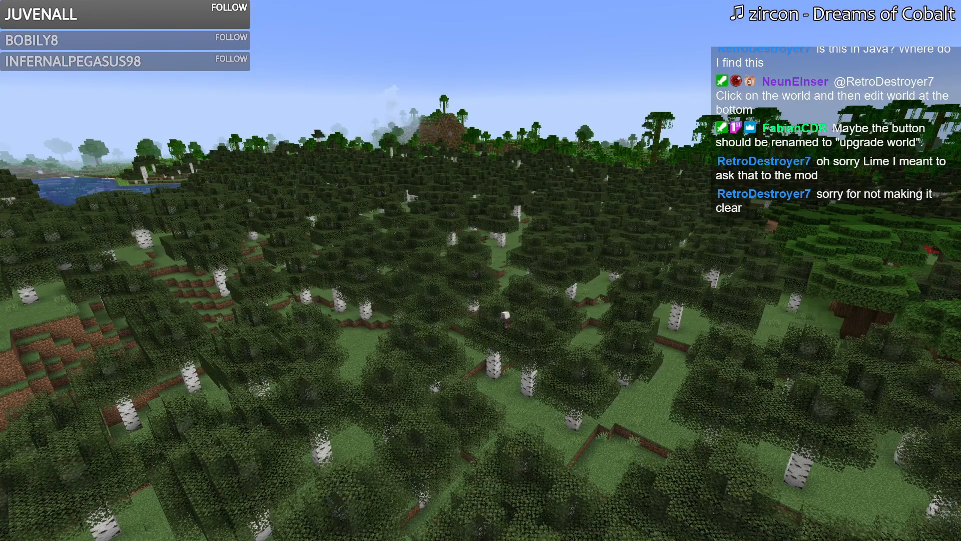
key(Escape)
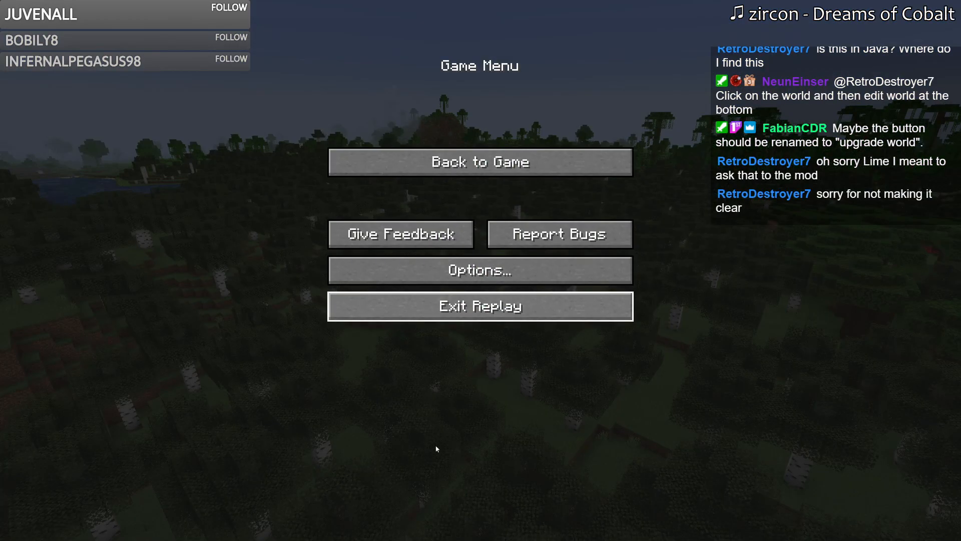
click(489, 319)
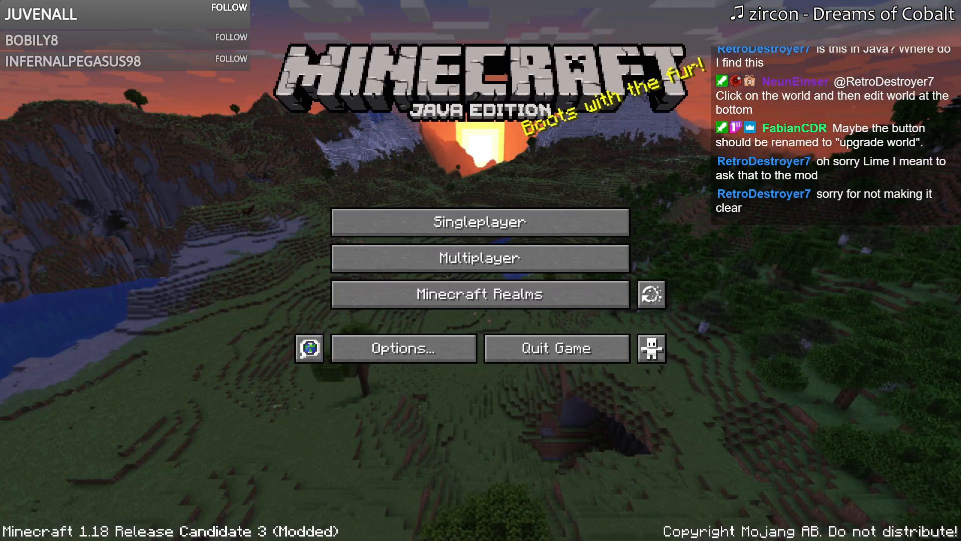
Step: Switch to File Explorer, delete Spawn 1.mp4 from the replay_videos folder, and move the window out of the way
key(alt+Tab)
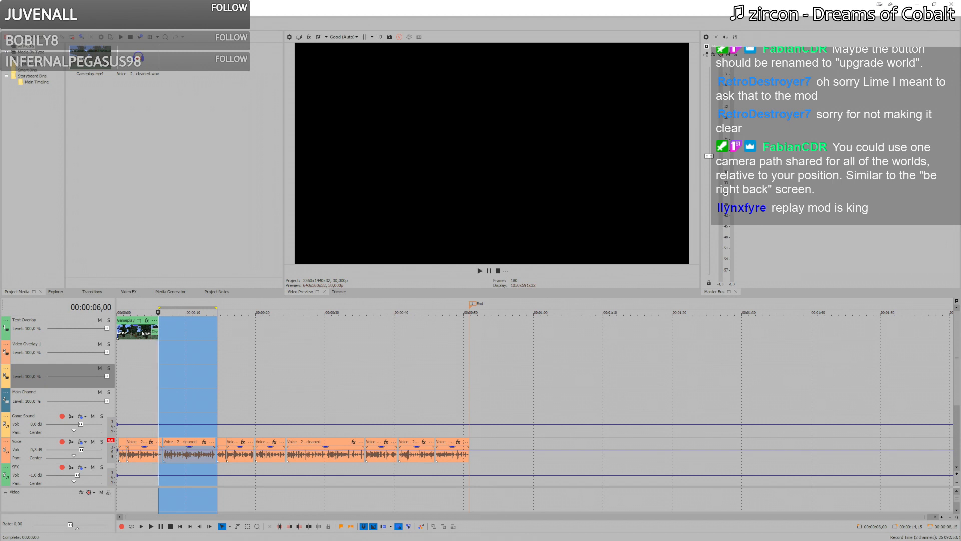
key(alt+Tab)
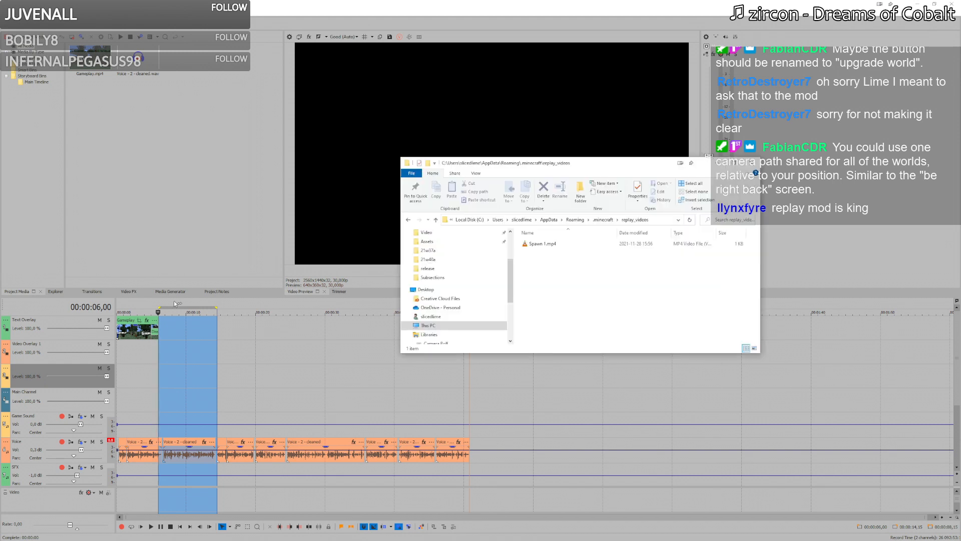
click(556, 244)
key(Delete)
drag(563, 164, 0, 225)
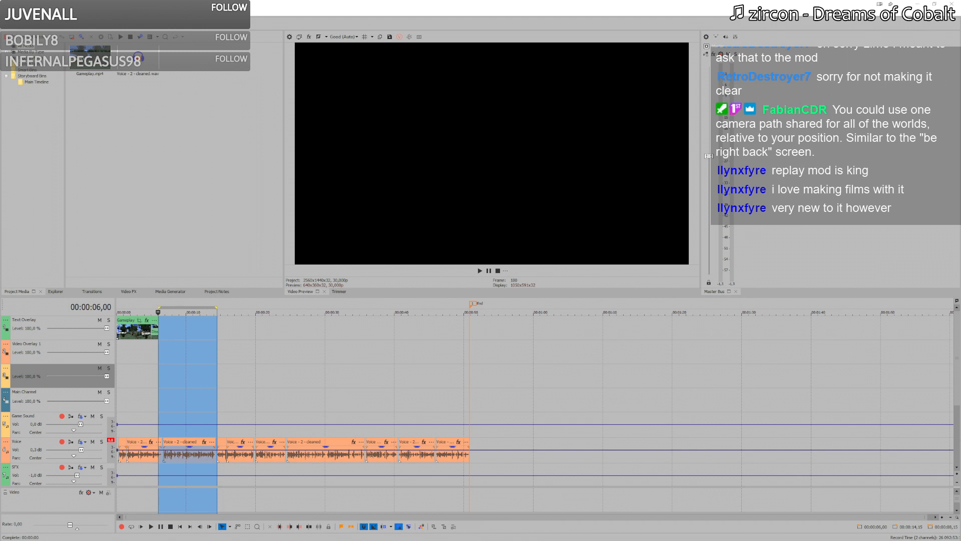
Step: Switch to Minecraft Launcher, start the fabric-loader-1.18-pre6 installation, minimize the launcher, and bring up the game
key(alt+Tab)
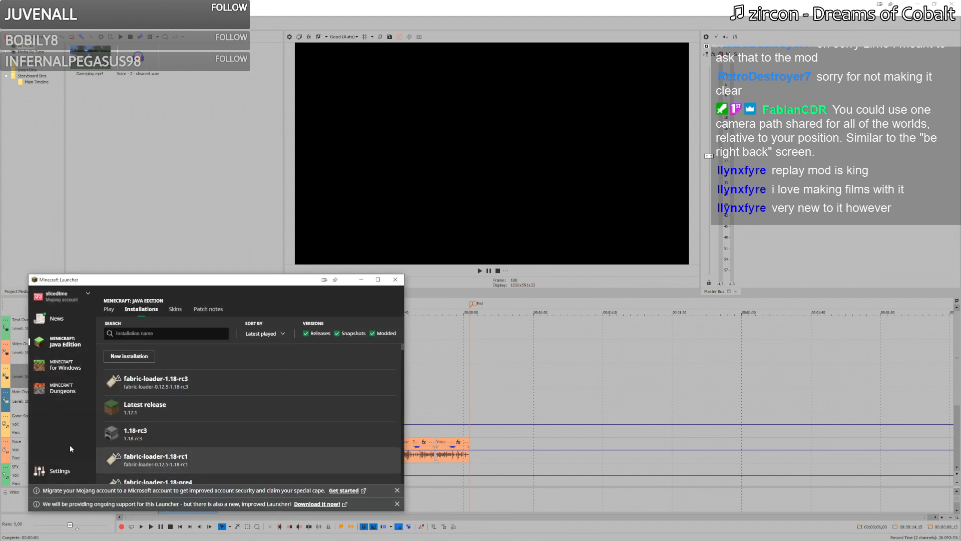
scroll(242, 445, down, 1)
scroll(242, 440, down, 3)
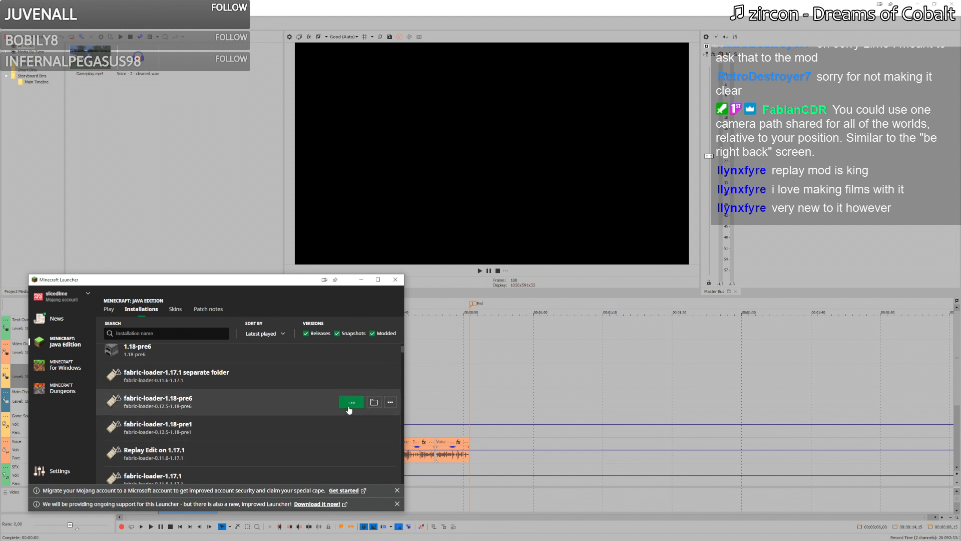
click(360, 279)
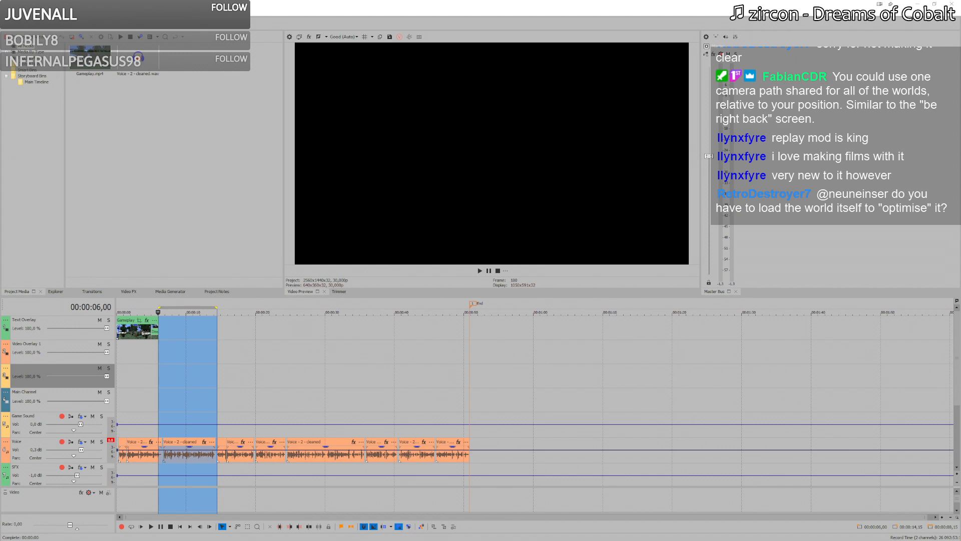
key(alt+Tab)
key(alt+Tab)
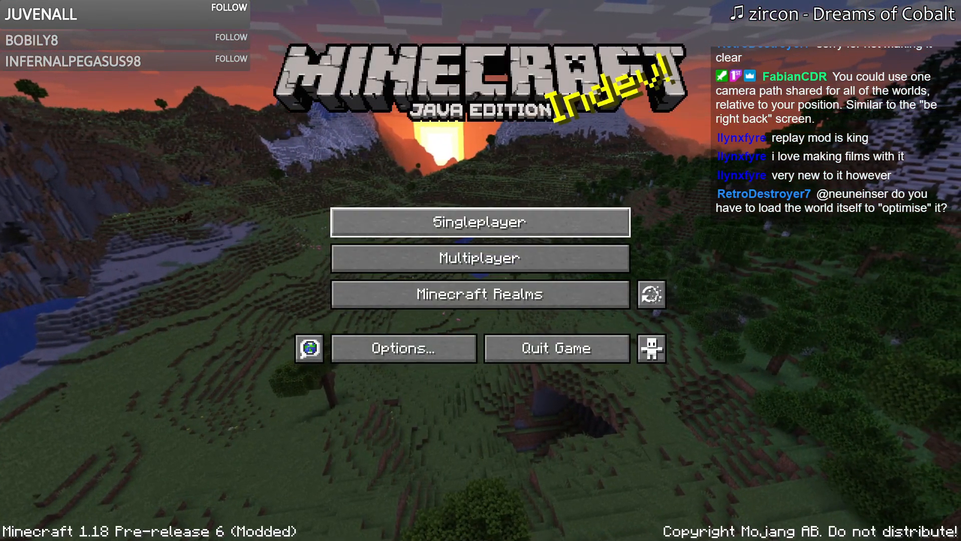
Step: Optimize the singleplayer world Spawn 1 without creating a backup
click(407, 229)
click(350, 103)
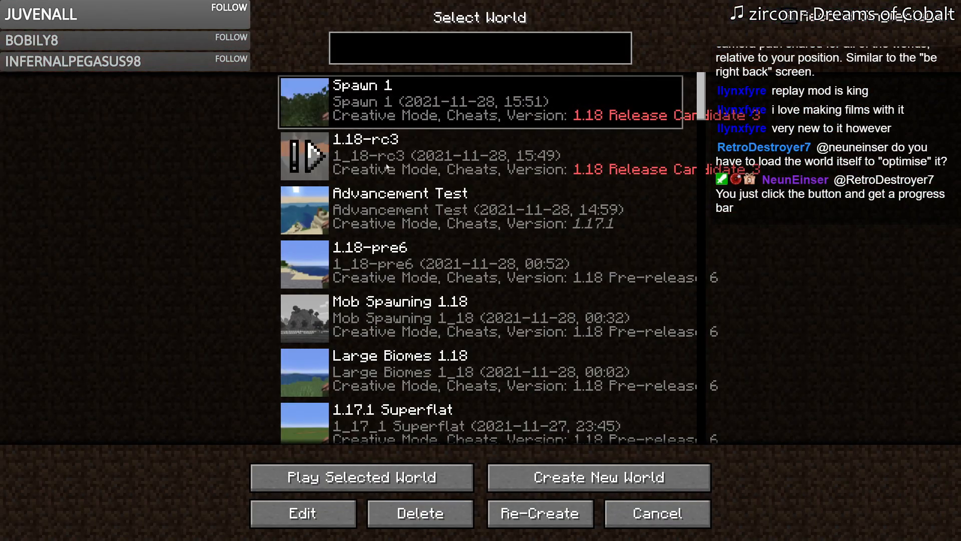
click(299, 453)
click(454, 303)
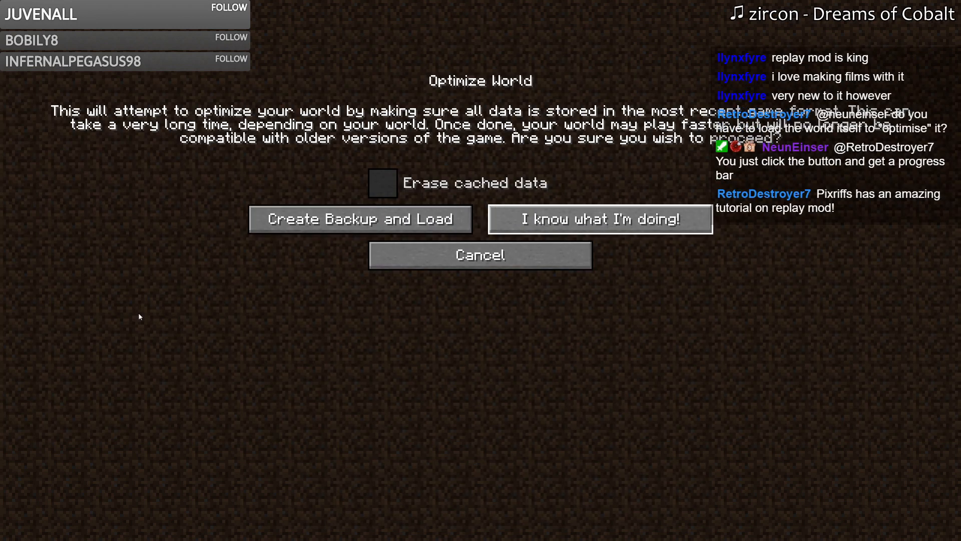
click(492, 219)
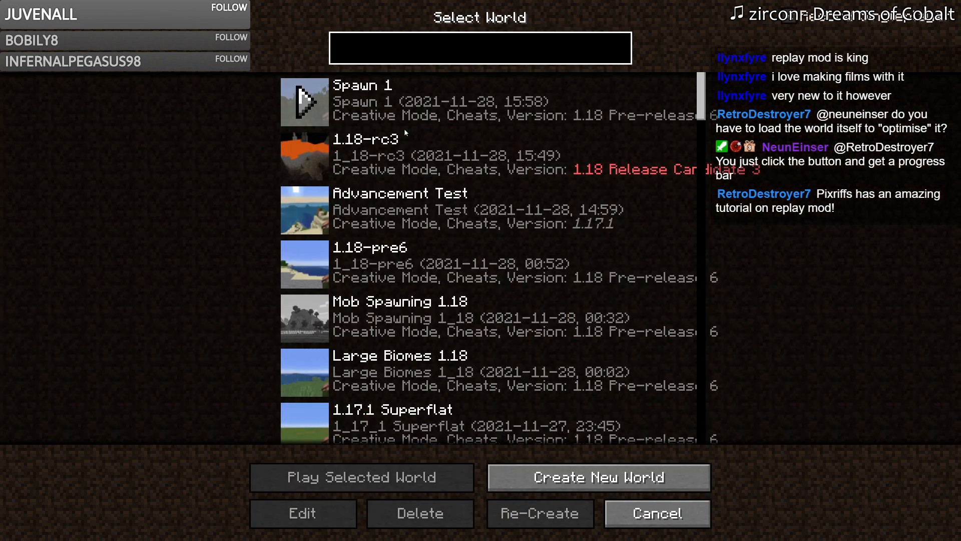
Step: Open the Spawn 1 world and cycle the view through its perspectives back to first person while the replay records
click(360, 114)
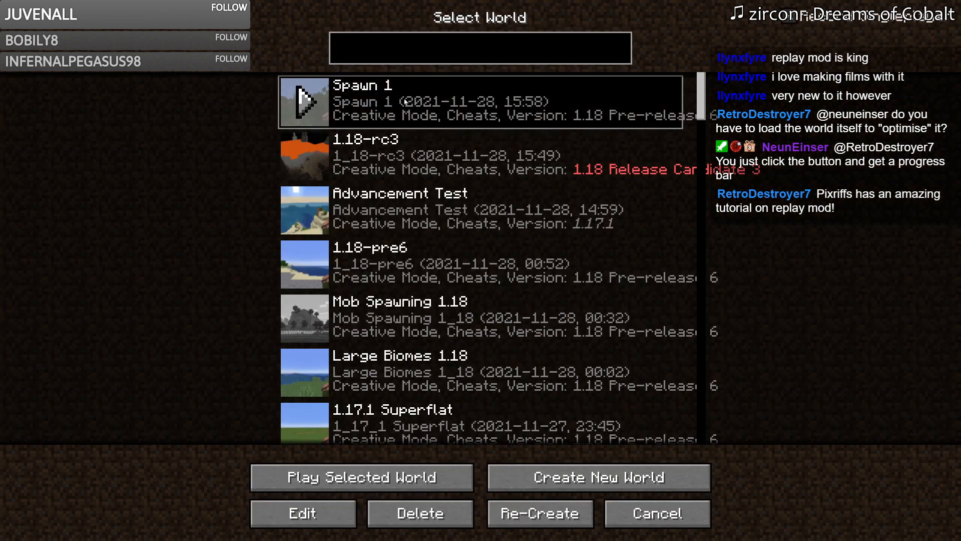
click(317, 102)
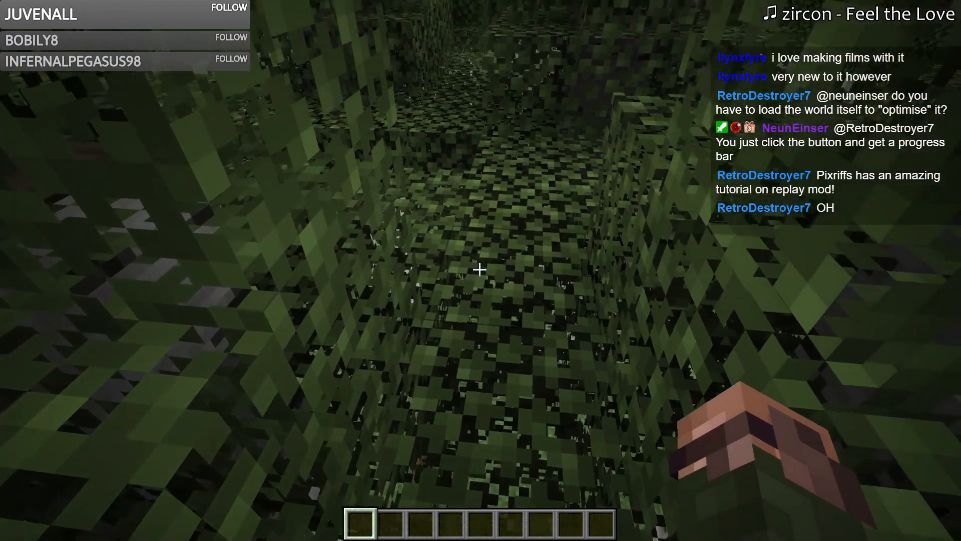
key(F5)
key(F5)
key(F5)
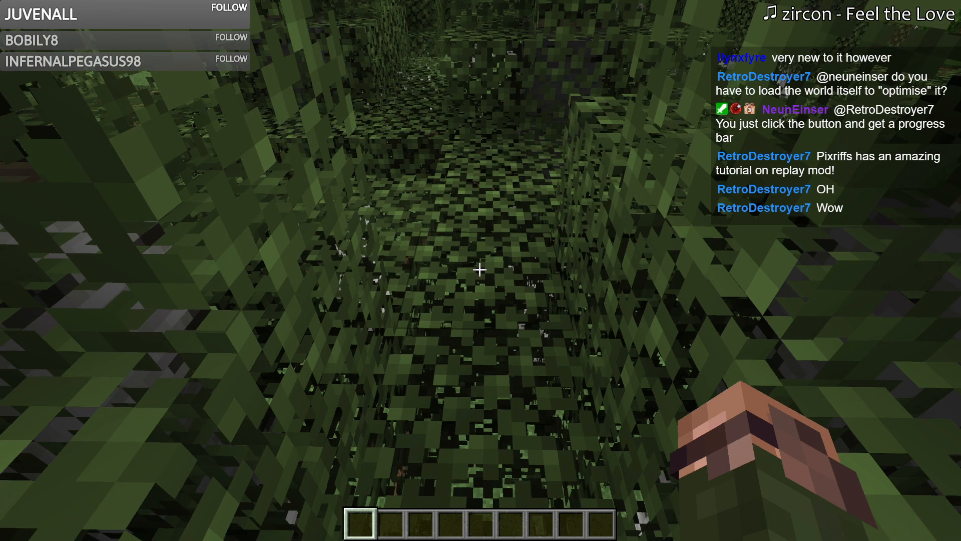
Step: Save and quit the world, and name the new replay recording Spawn 1 T2
key(Escape)
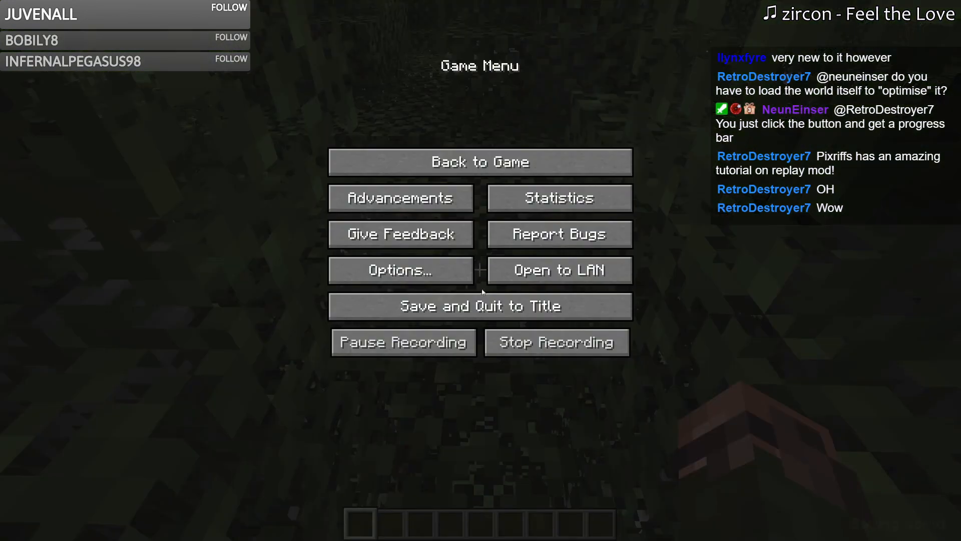
click(488, 314)
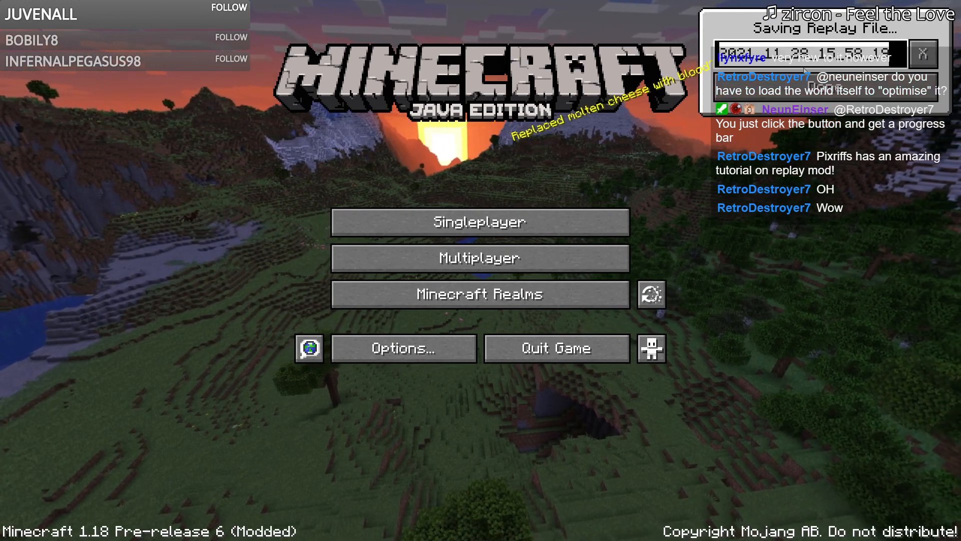
text(Spawn 1 T2)
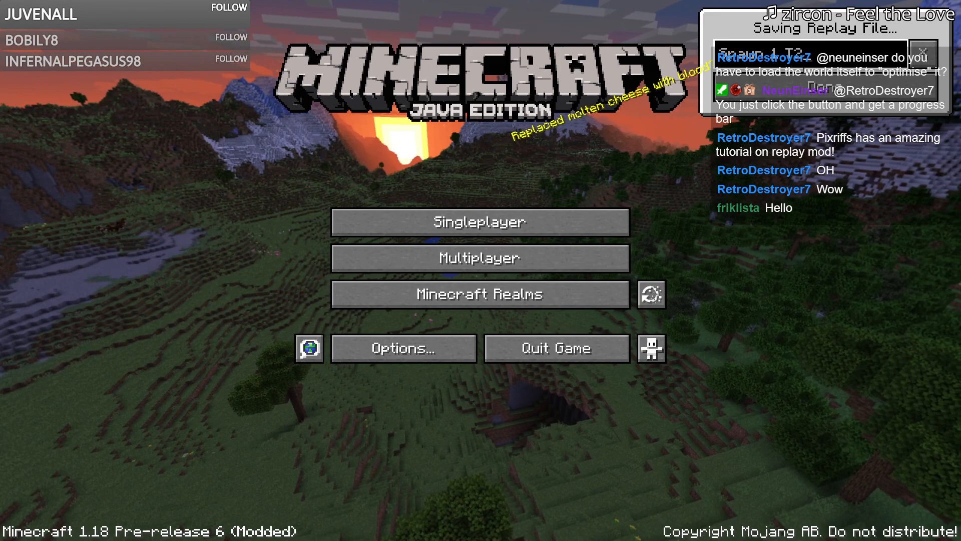
key(Return)
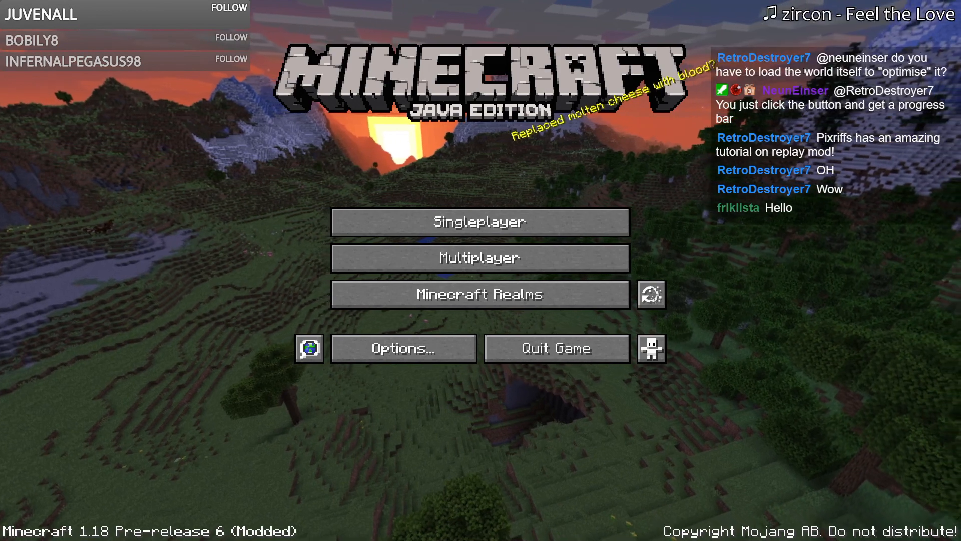
Step: Load the Spawn 1 T2 replay from the Replay Viewer
click(651, 297)
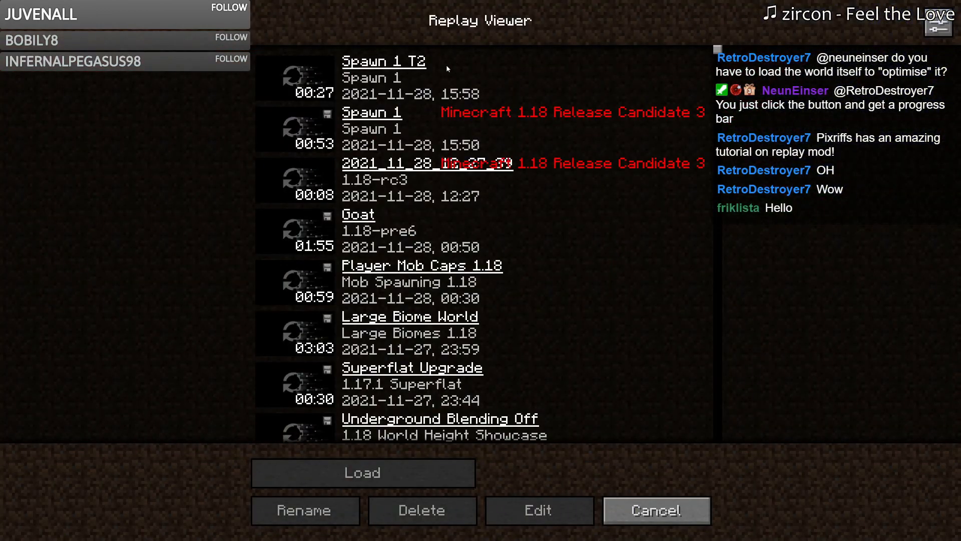
click(448, 69)
click(344, 470)
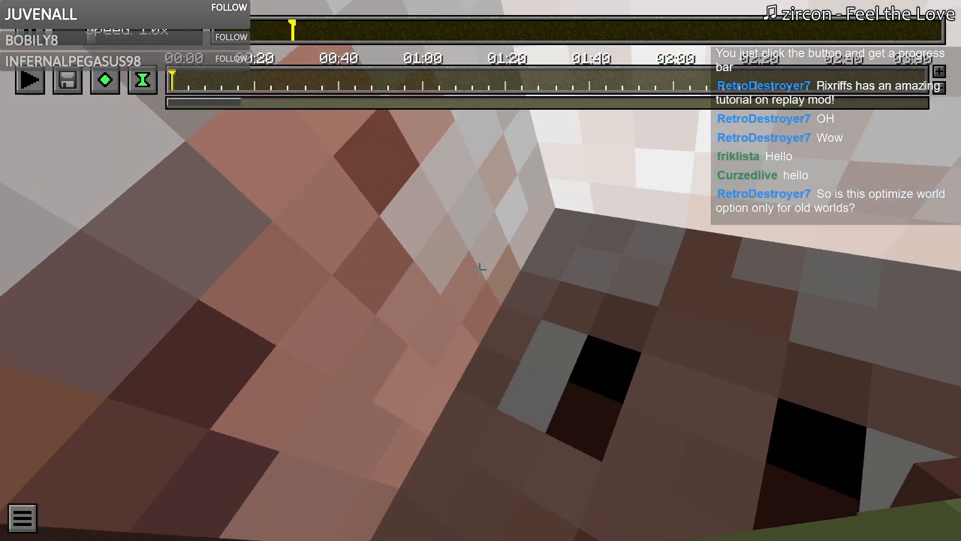
Step: Fly the camera back and above the birch forest to frame the player near the centre, and pause the replay
key(s)
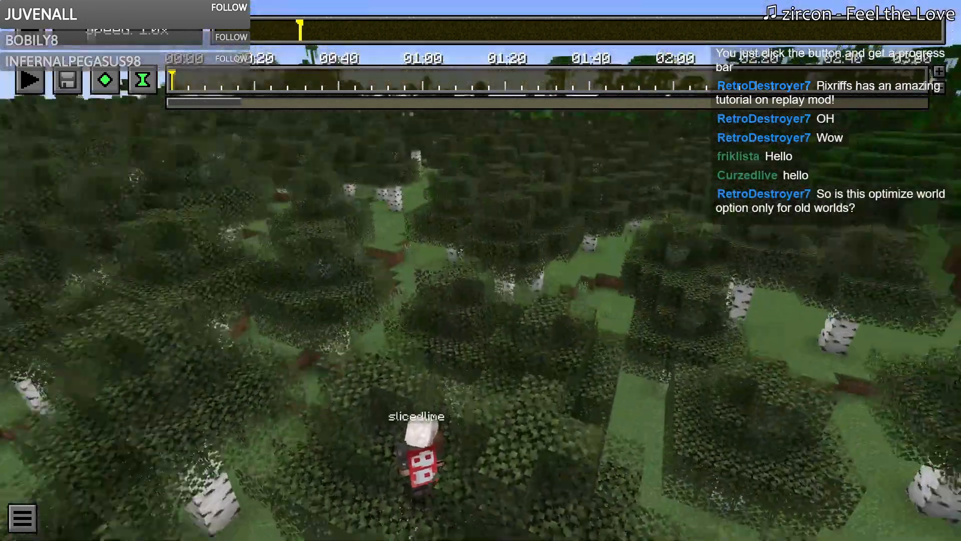
key(s)
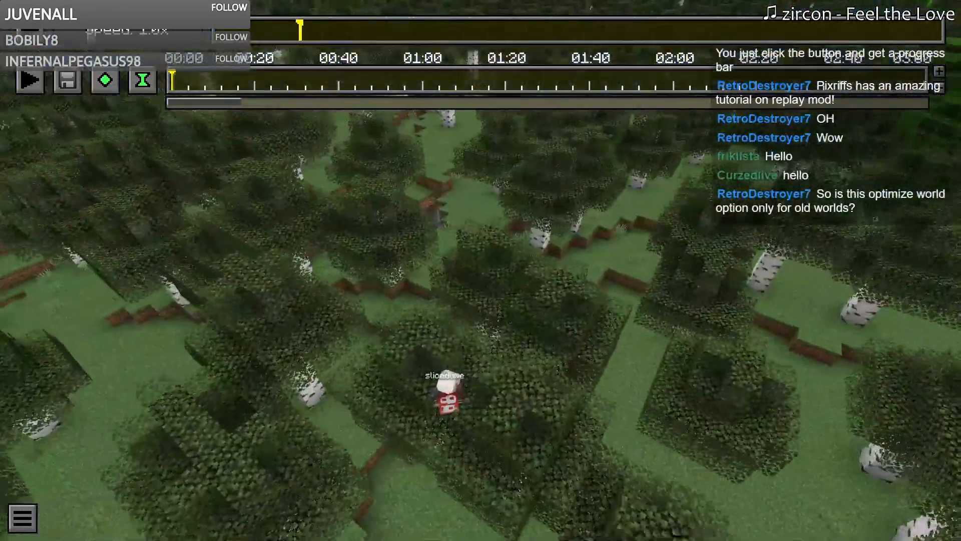
key(s)
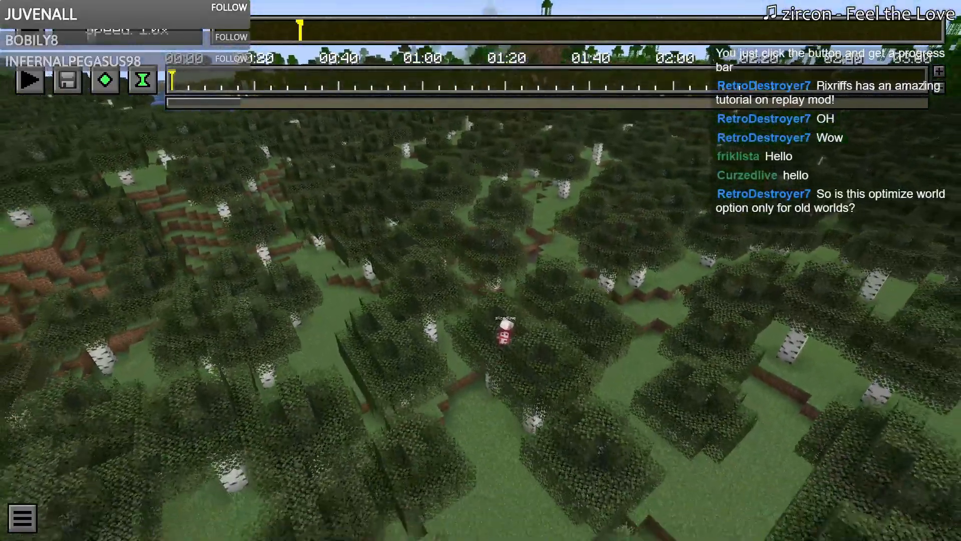
key(p)
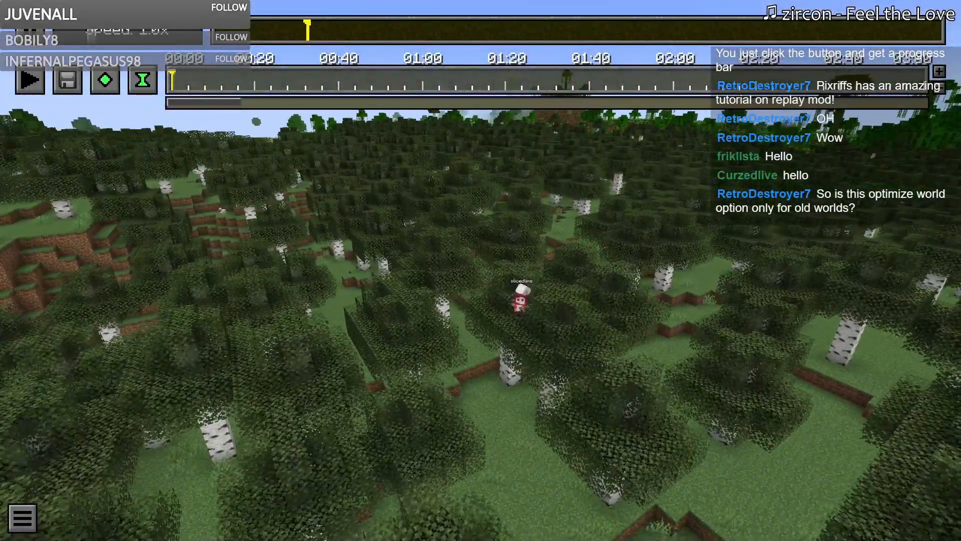
key(s)
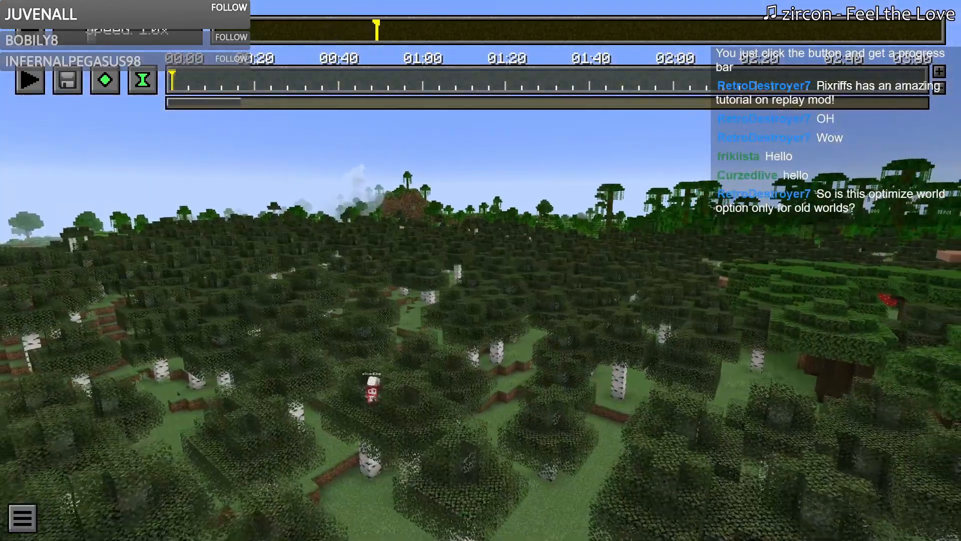
key(a)
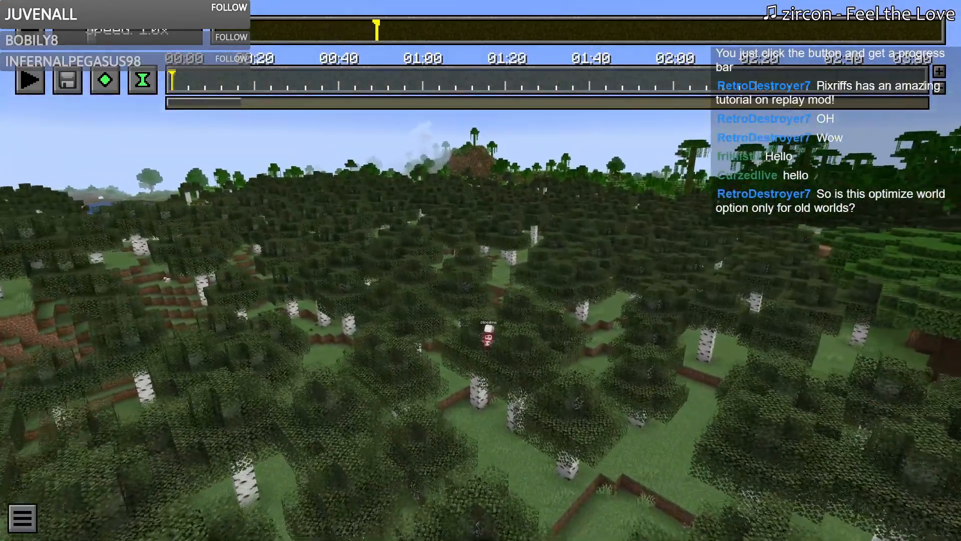
key(d)
key(space)
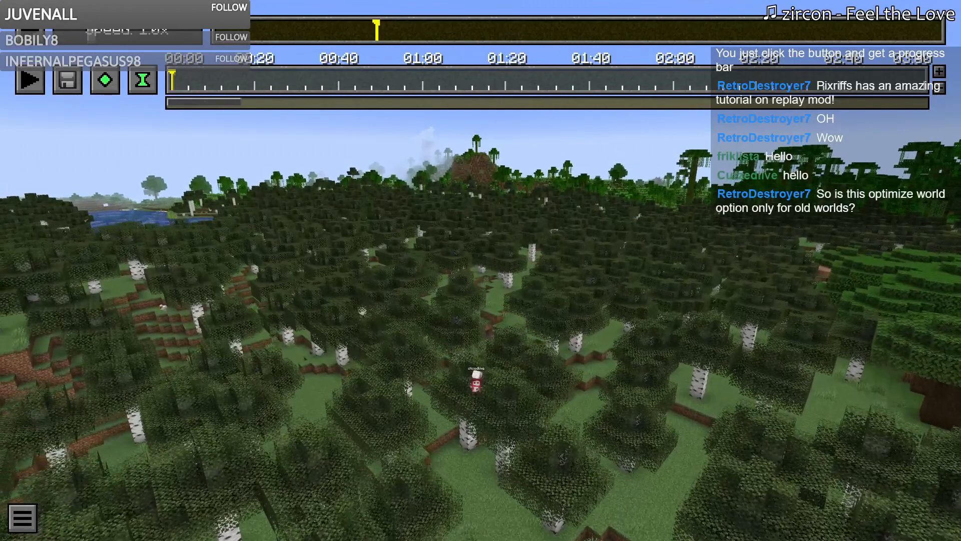
key(t)
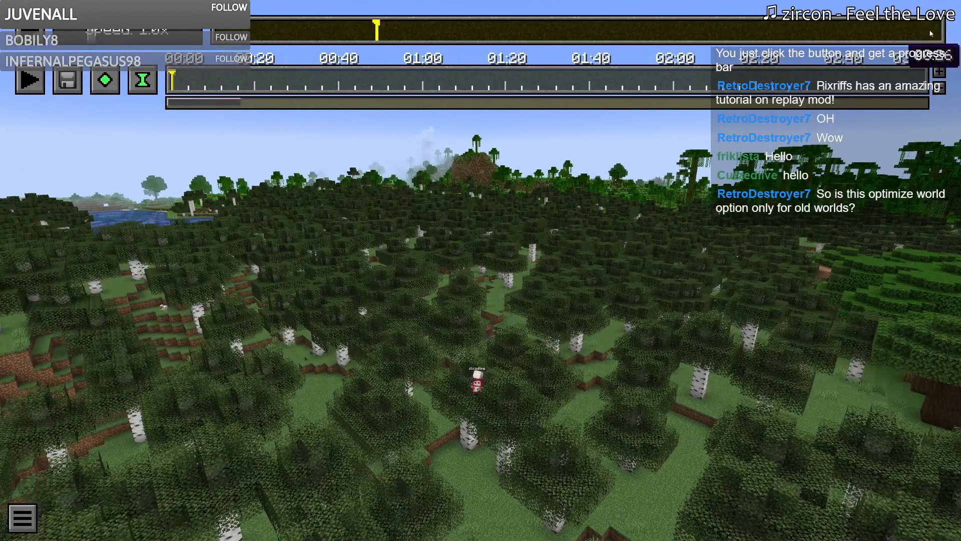
Step: Jump the replay to about 20 seconds and place a time and a position keyframe at the start of the camera path
click(771, 33)
click(142, 80)
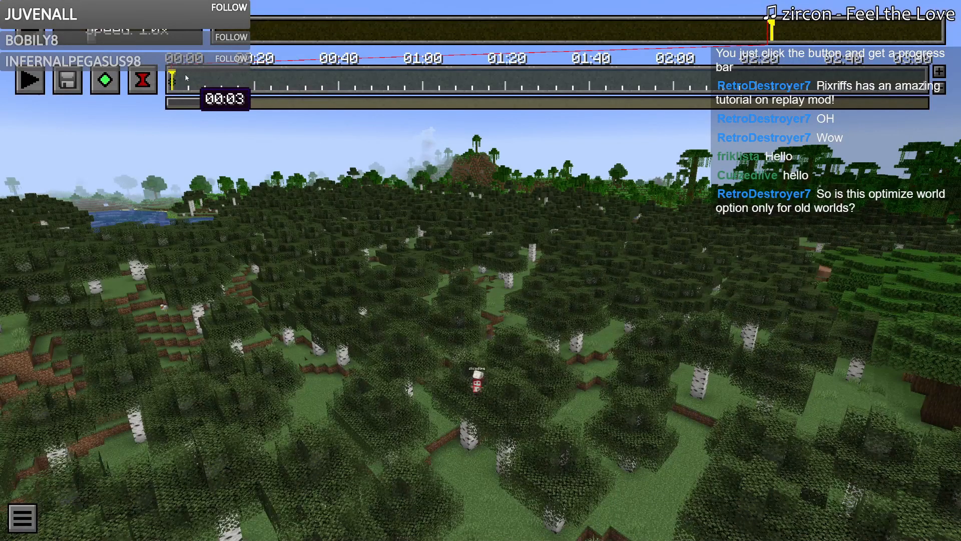
click(105, 80)
click(199, 82)
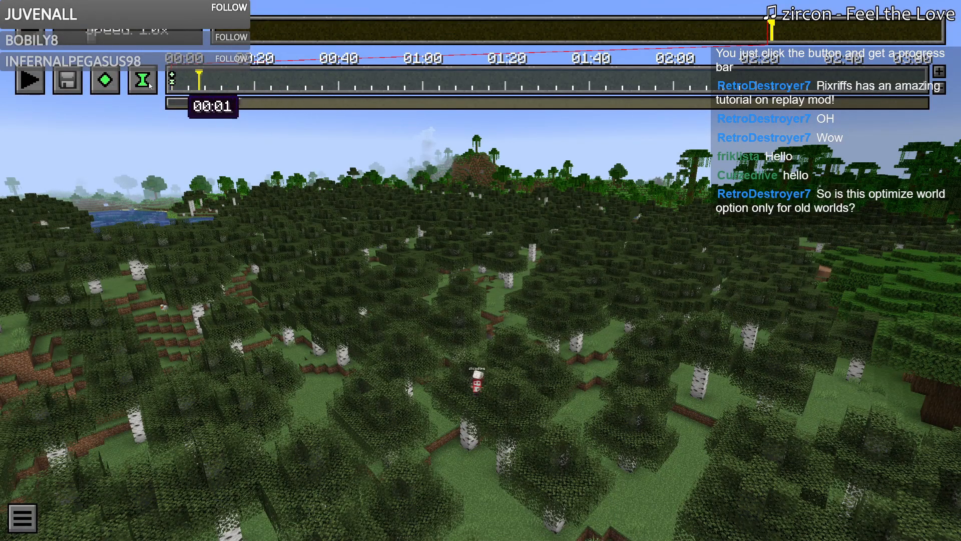
Step: Add a second time keyframe with its time index seconds set to 25 and its timeline position set to 5 sec 0 ms
double_click(198, 84)
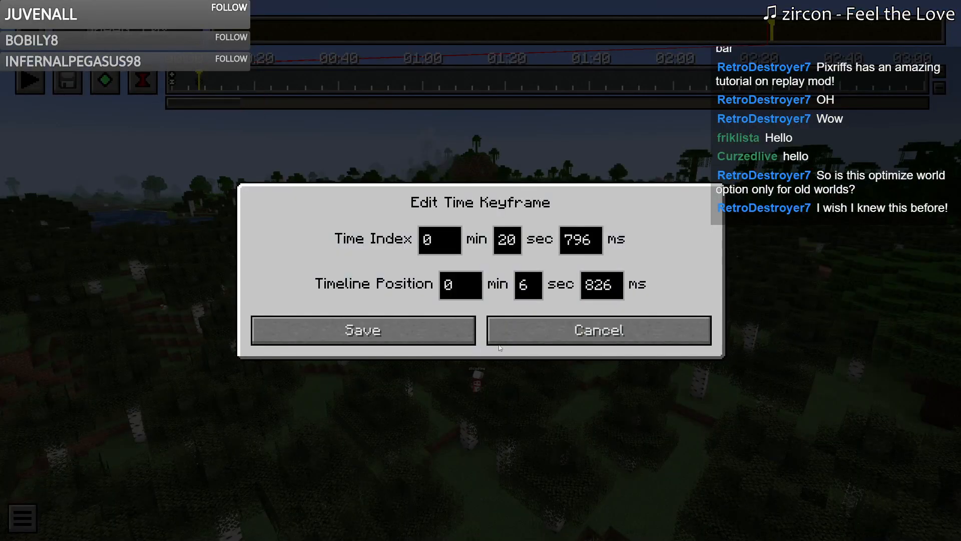
key(BackSpace)
text(5)
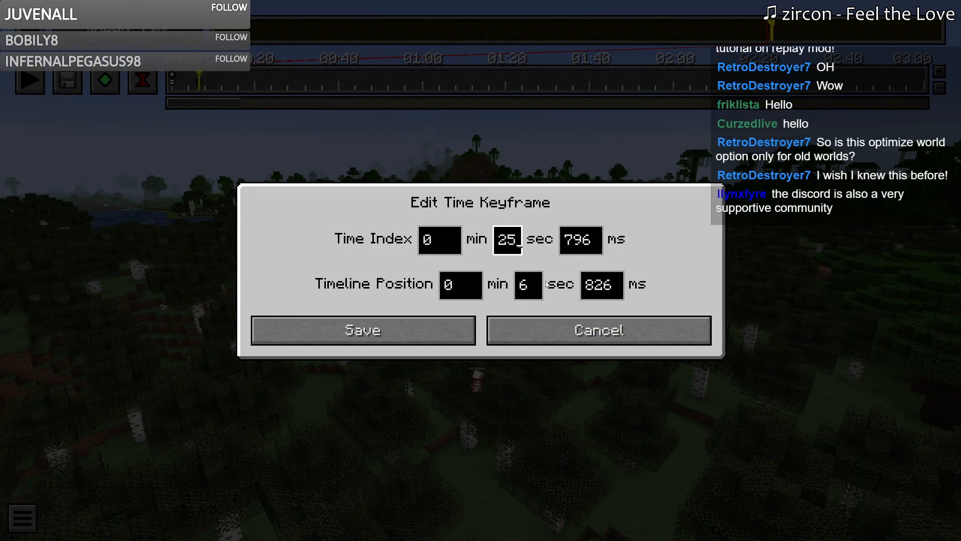
key(Tab)
key(Tab)
key(Tab)
key(BackSpace)
text(5)
key(Tab)
key(BackSpace)
key(BackSpace)
key(BackSpace)
text(0)
click(396, 336)
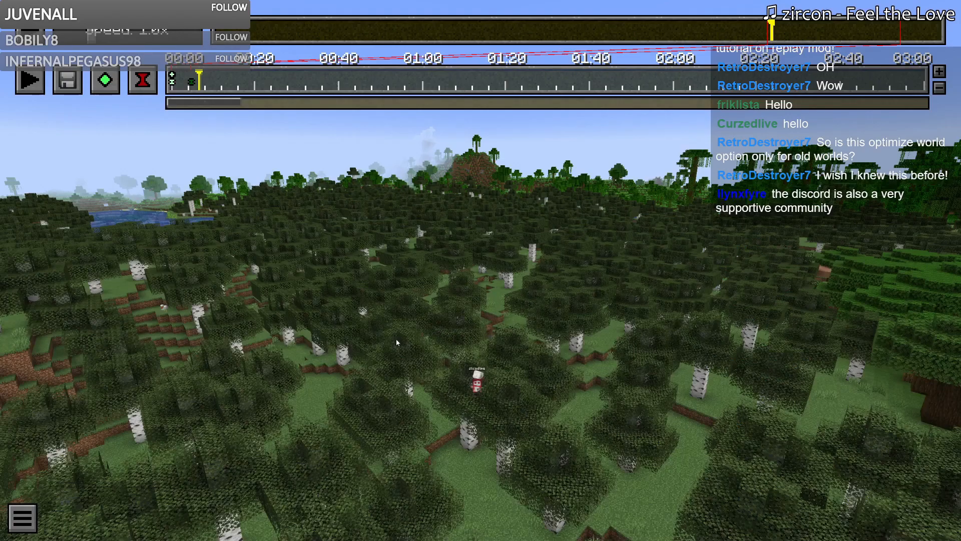
Step: Add a position keyframe with the same camera view at about 2 seconds on the camera path
click(939, 71)
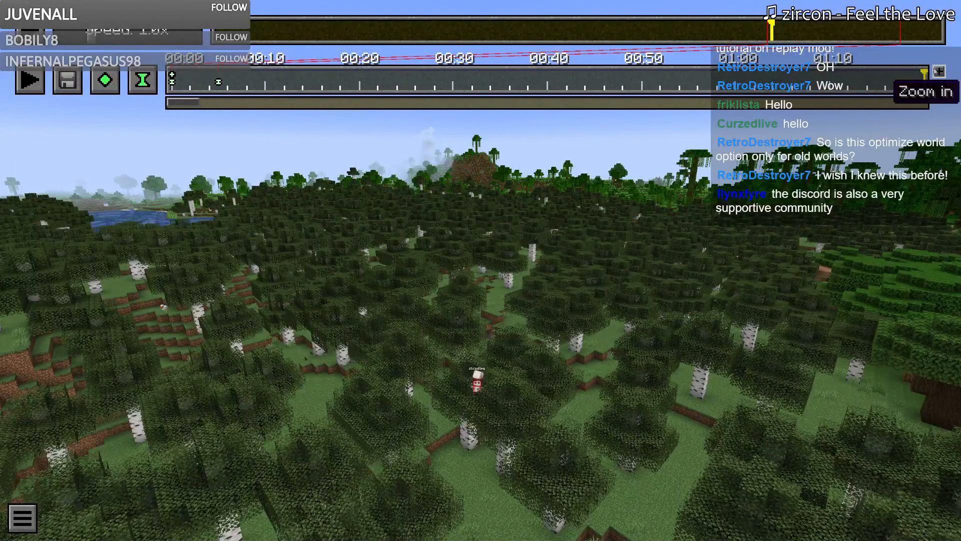
click(939, 71)
click(939, 71)
click(319, 79)
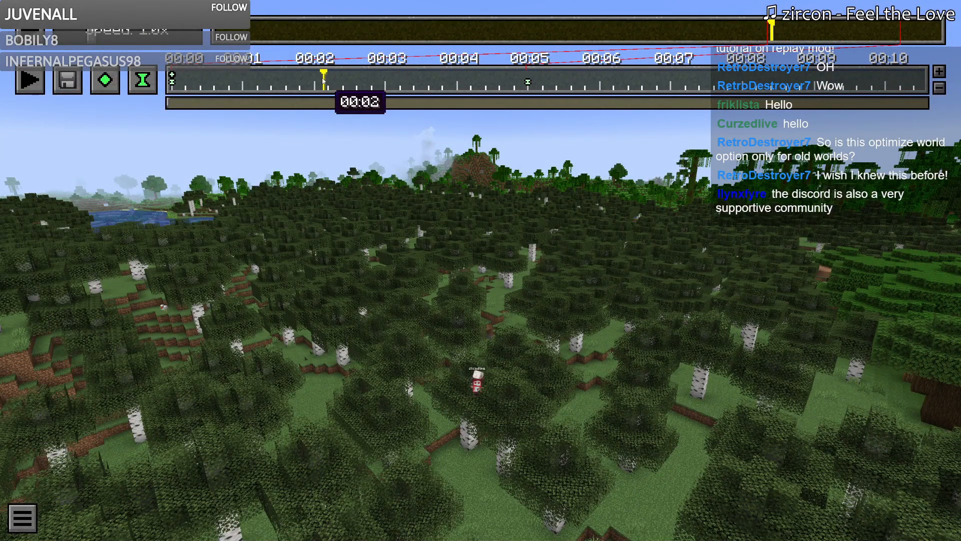
click(105, 80)
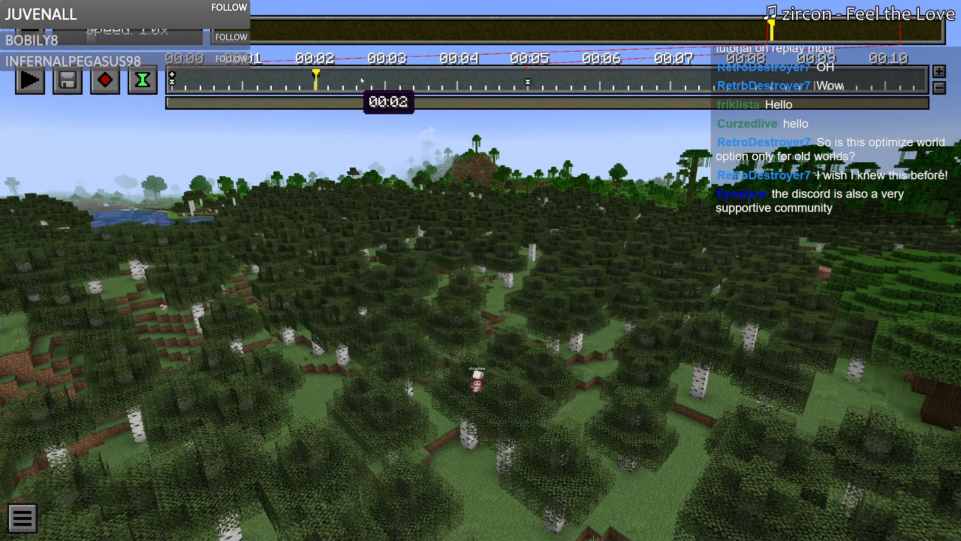
Step: Set the second position keyframe's timeline position to exactly 2 sec 0 ms
click(526, 79)
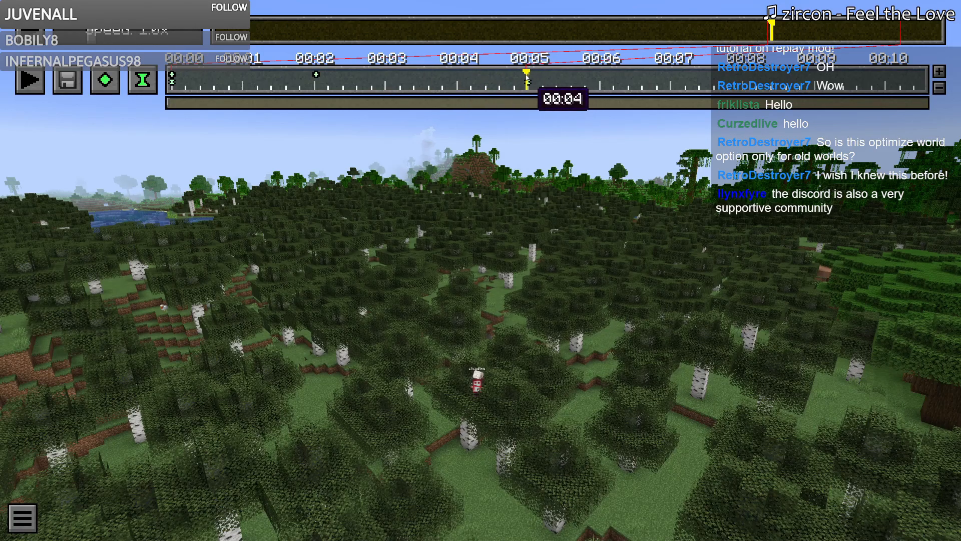
double_click(316, 76)
click(603, 345)
key(BackSpace)
key(BackSpace)
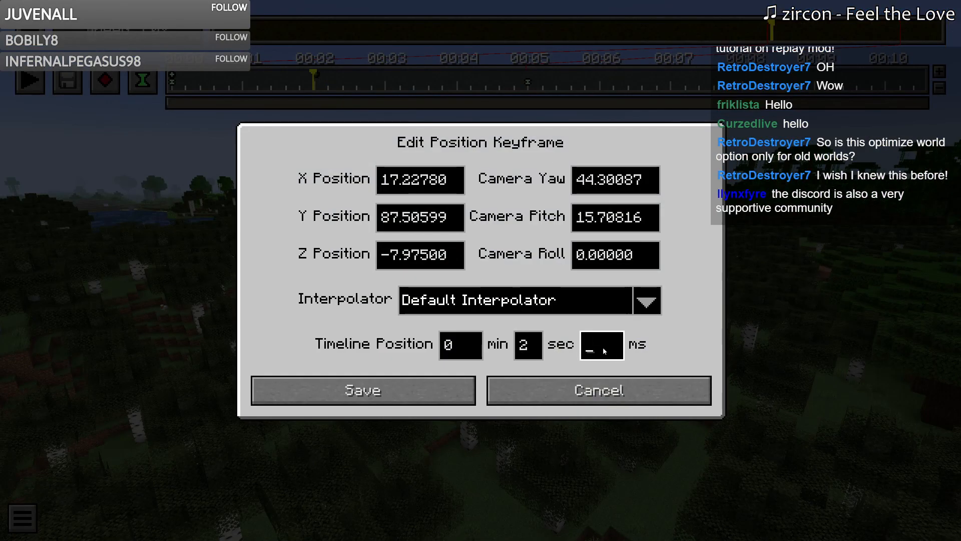
text(0)
click(398, 385)
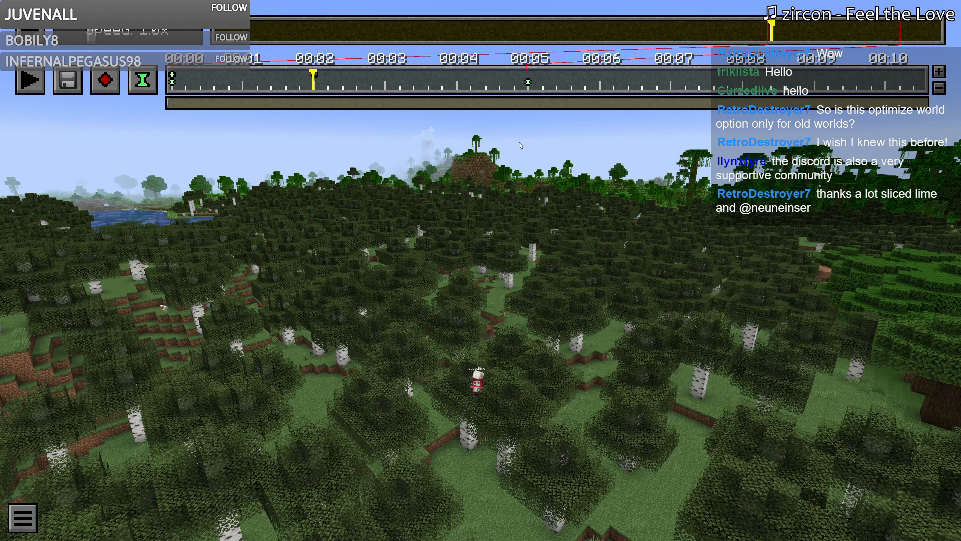
Step: Shift the camera slightly sideways with the player still centred, and place a position keyframe at 5 sec 0 ms on the path
click(527, 81)
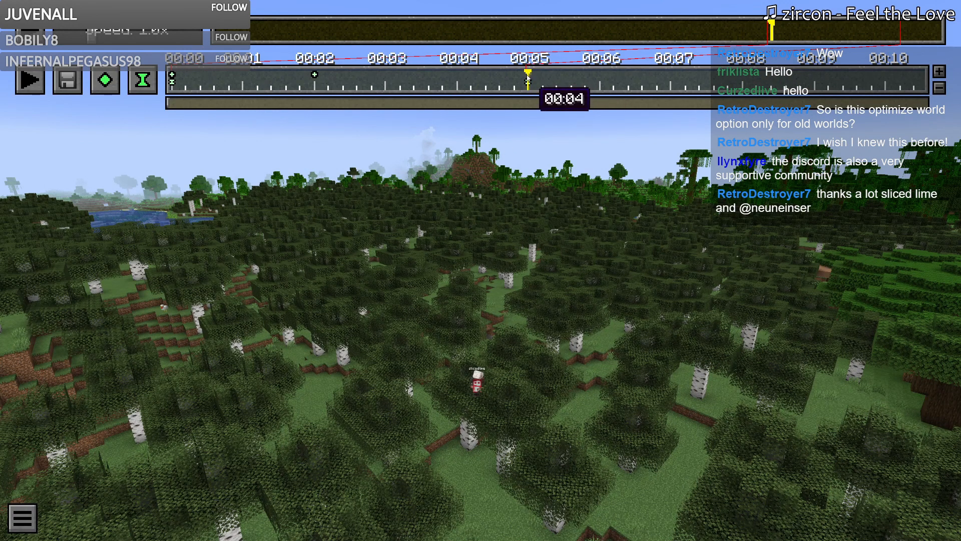
click(529, 78)
key(Escape)
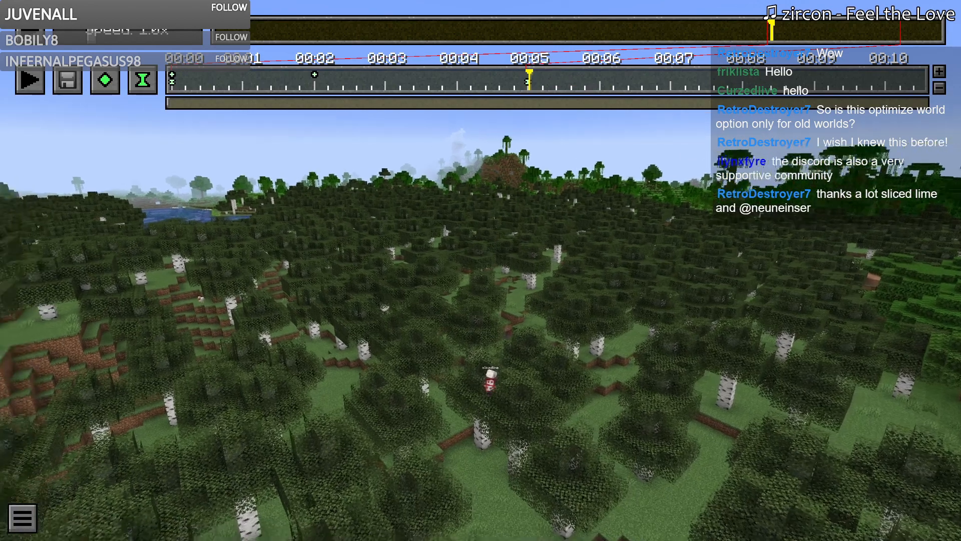
key(d)
key(t)
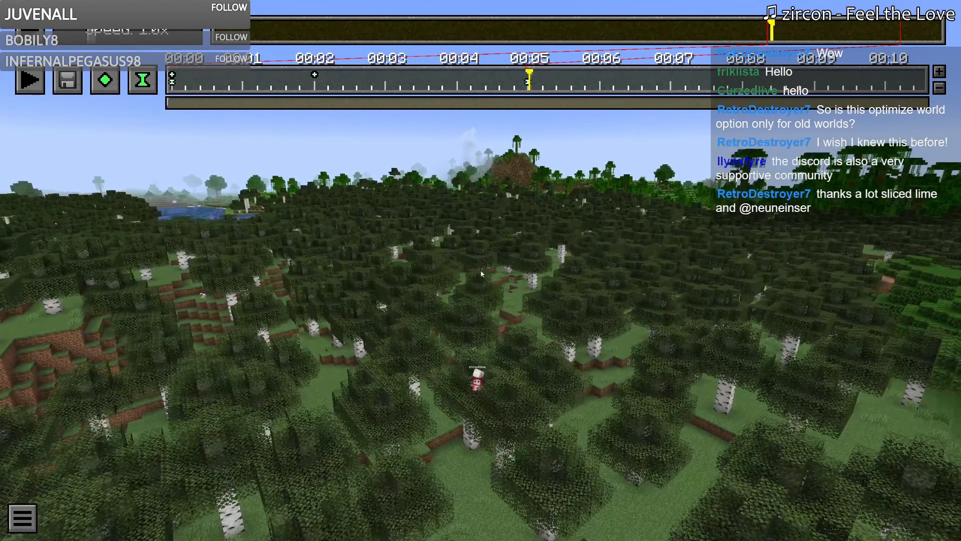
double_click(529, 76)
click(613, 357)
key(BackSpace)
text(0)
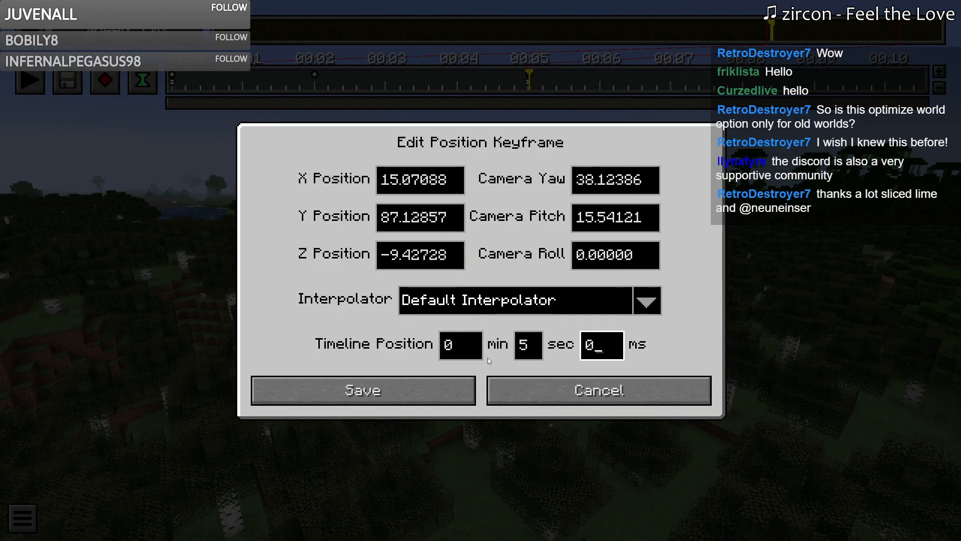
click(441, 390)
Step: Preview the camera path and save its keyframes in the Keyframe Repository as Spawn 1
click(31, 79)
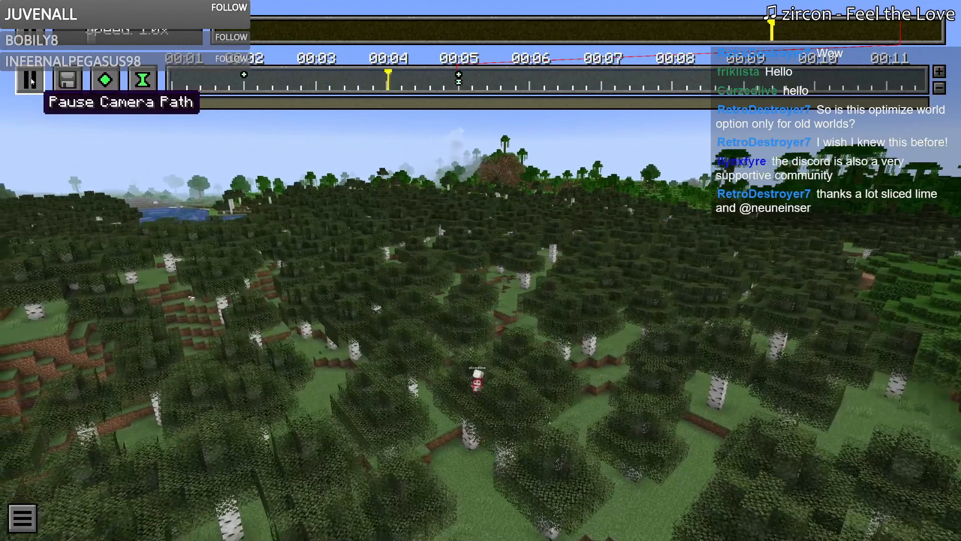
key(x)
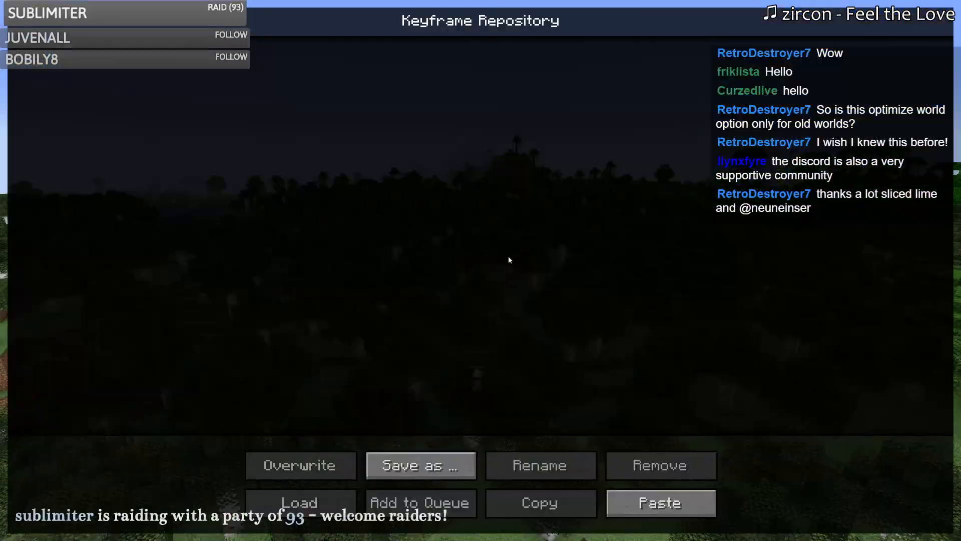
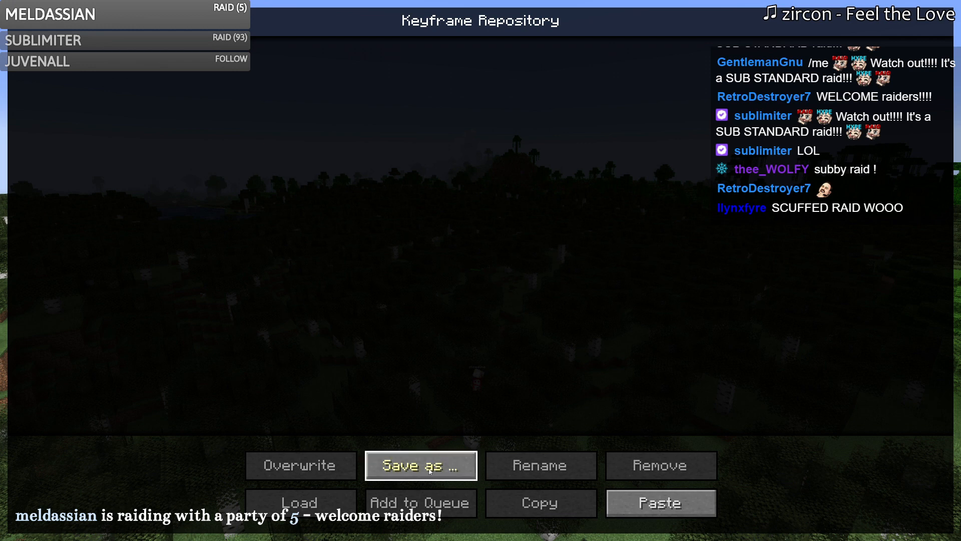
click(429, 467)
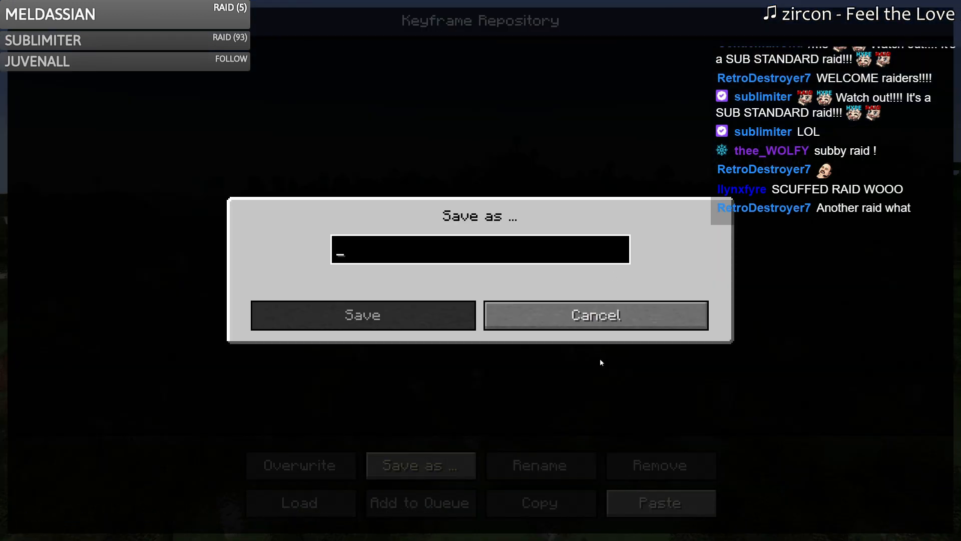
text(Spawn 1)
key(Return)
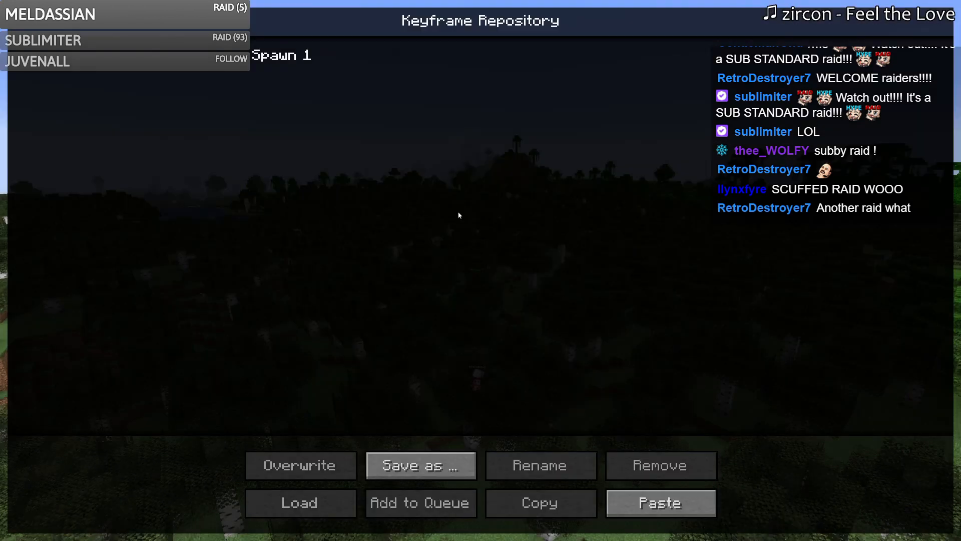
Step: Add the Spawn 1 path to the render queue as Spawn 1.mp4 with the existing video settings, and render the whole queue
click(463, 508)
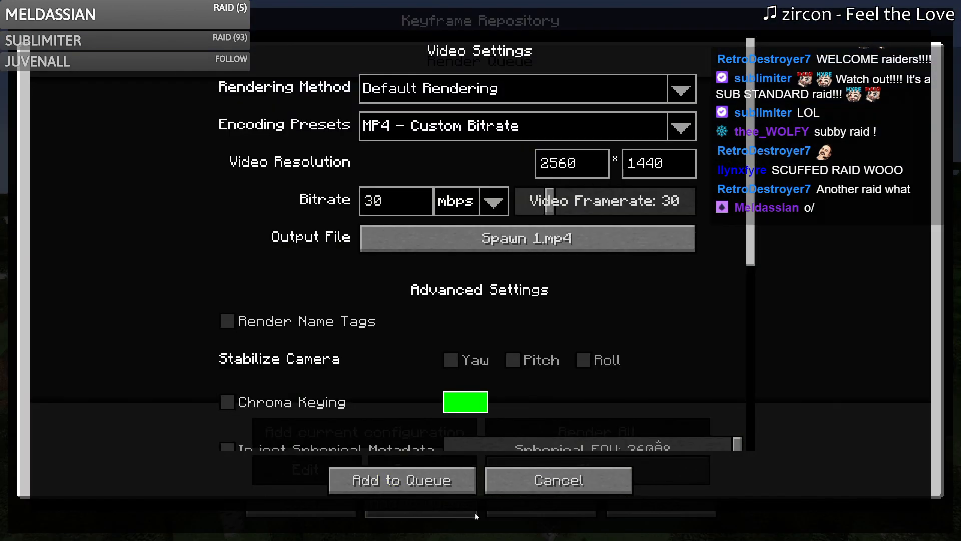
click(434, 491)
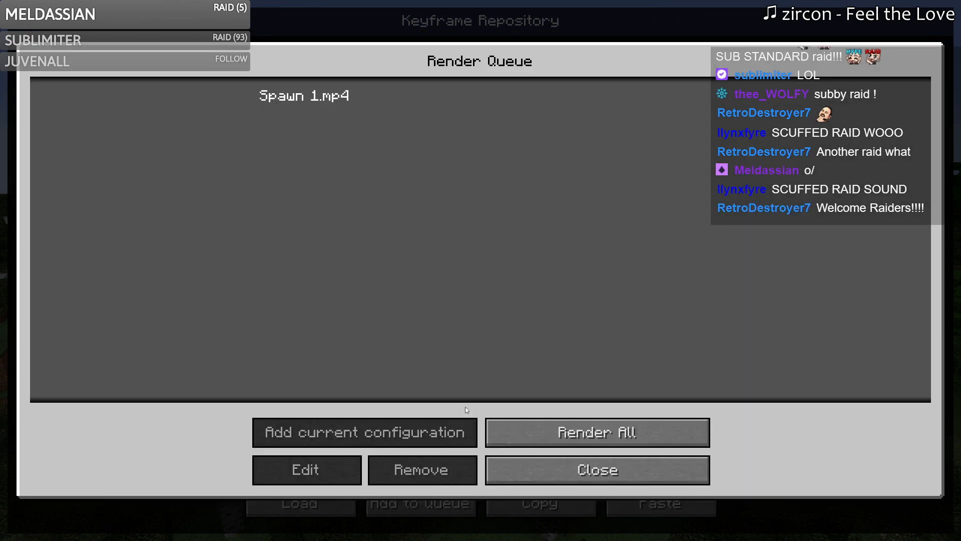
click(615, 420)
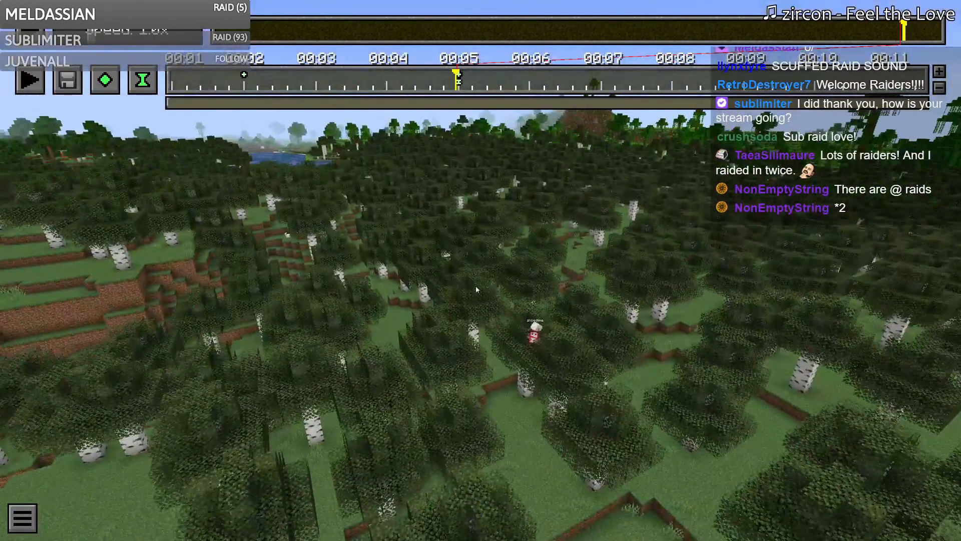
drag(475, 289, 480, 273)
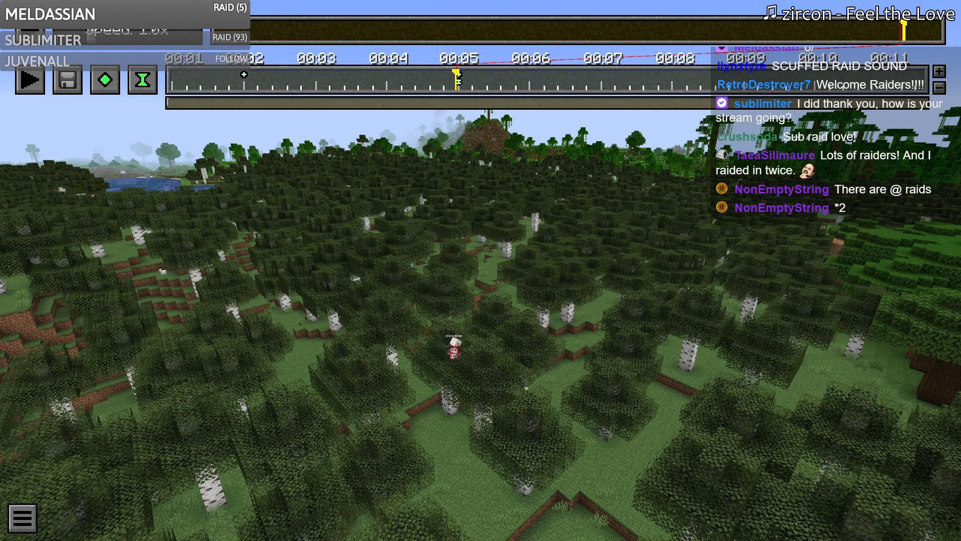
mouse_move(476, 402)
mouse_down()
mouse_move(475, 385)
mouse_move(478, 398)
mouse_up()
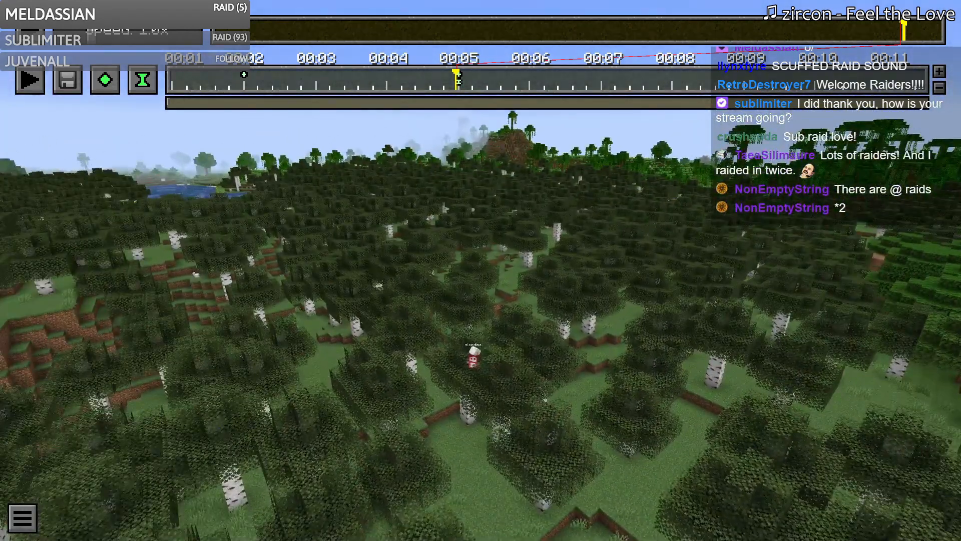
Step: Switch to the video editing project and clear the time selection on the timeline, making Main Channel the active track
key(alt+Tab)
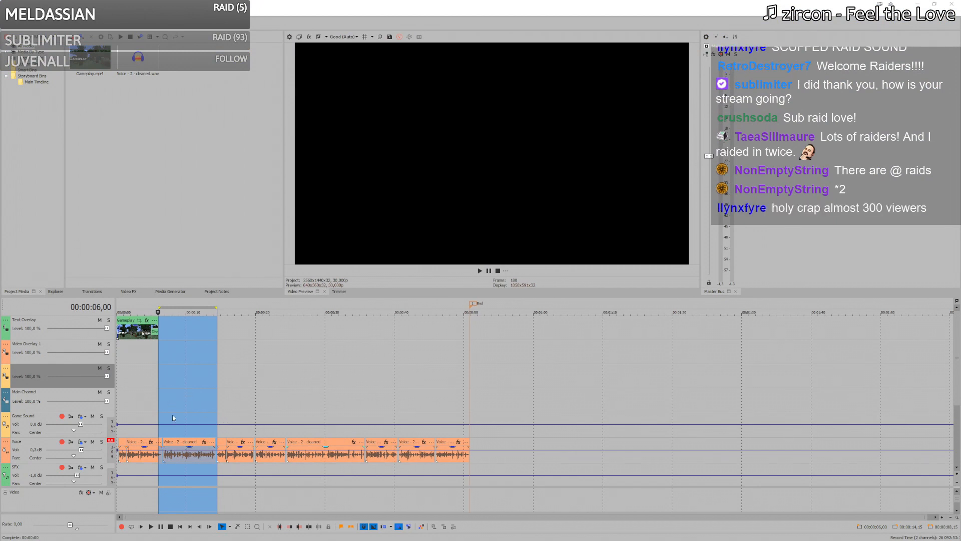
click(163, 394)
scroll(178, 406, up, 3)
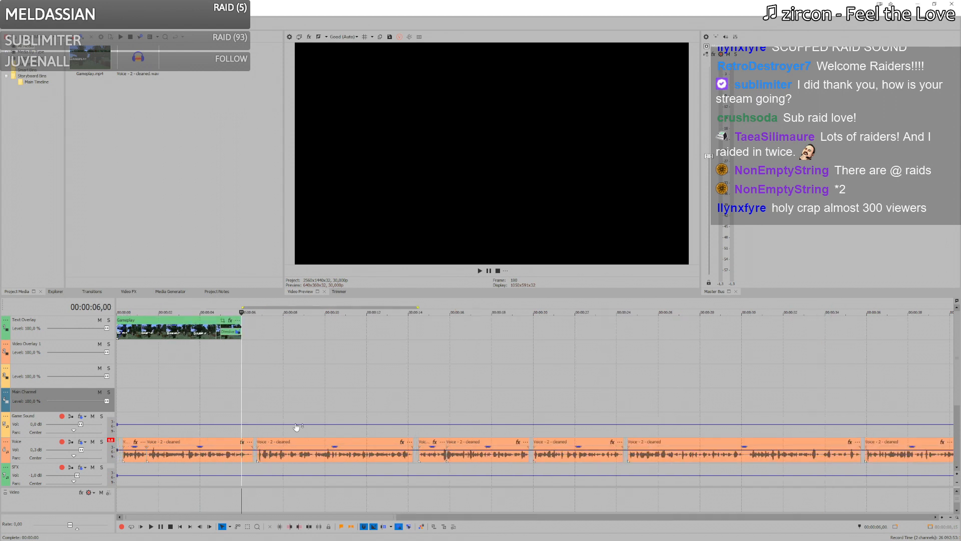
scroll(297, 427, down, 4)
scroll(226, 398, up, 2)
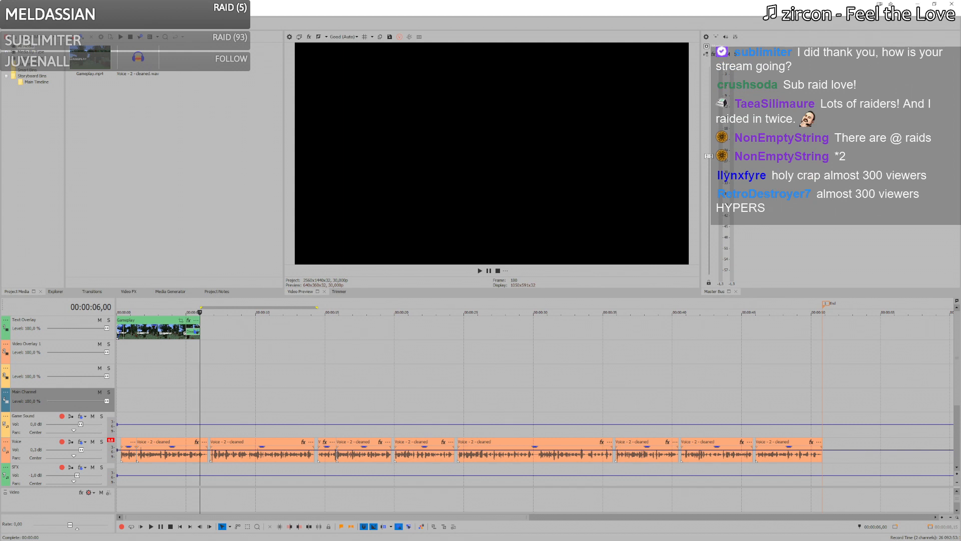
Step: Move the rendered Spawn 1.mp4 from the replay_videos folder into the 1.18 release project folder
key(alt+Tab)
key(alt+Tab)
drag(0, 240, 657, 162)
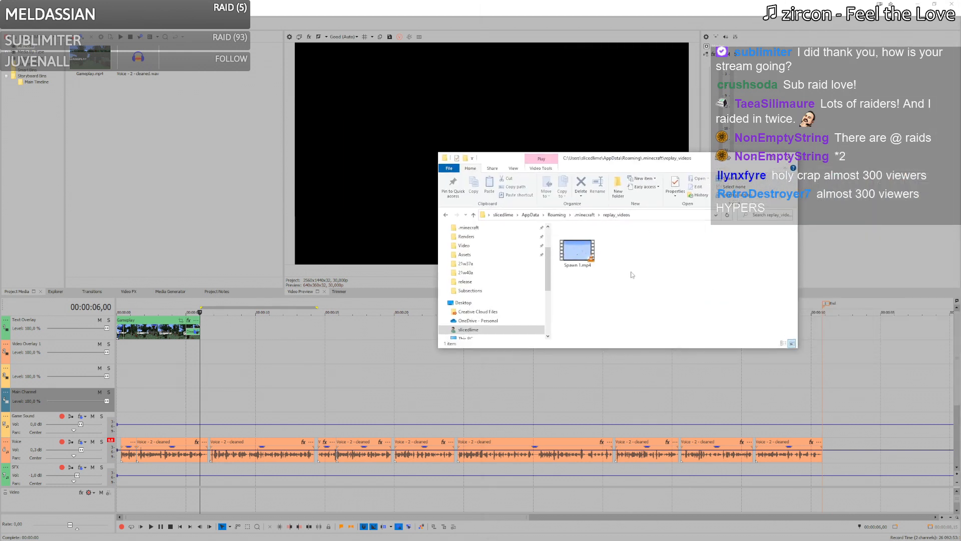
drag(578, 250, 530, 366)
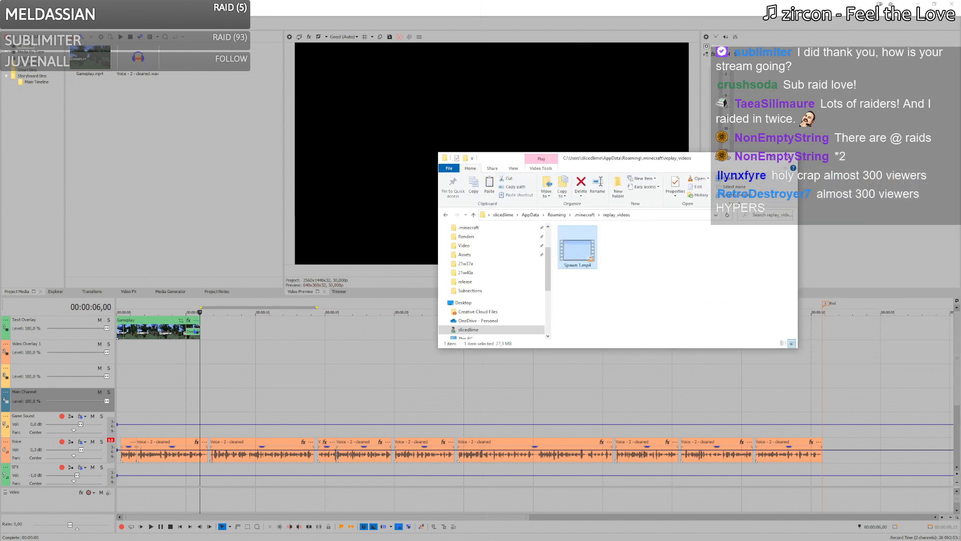
key(ctrl+x)
key(alt+Tab)
key(alt+Tab)
key(alt+Tab)
key(ctrl+v)
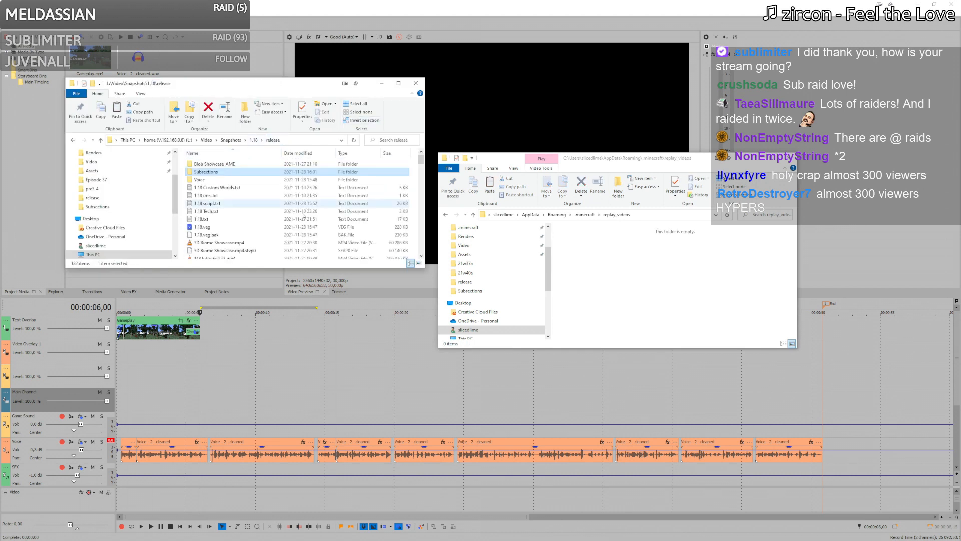
Step: Place Spawn 1.mp4 on the unnamed track below Video Overlay 1 at 00:00:06,00 and create a video proxy for it
click(273, 140)
drag(210, 255, 206, 367)
click(150, 63)
right_click(142, 61)
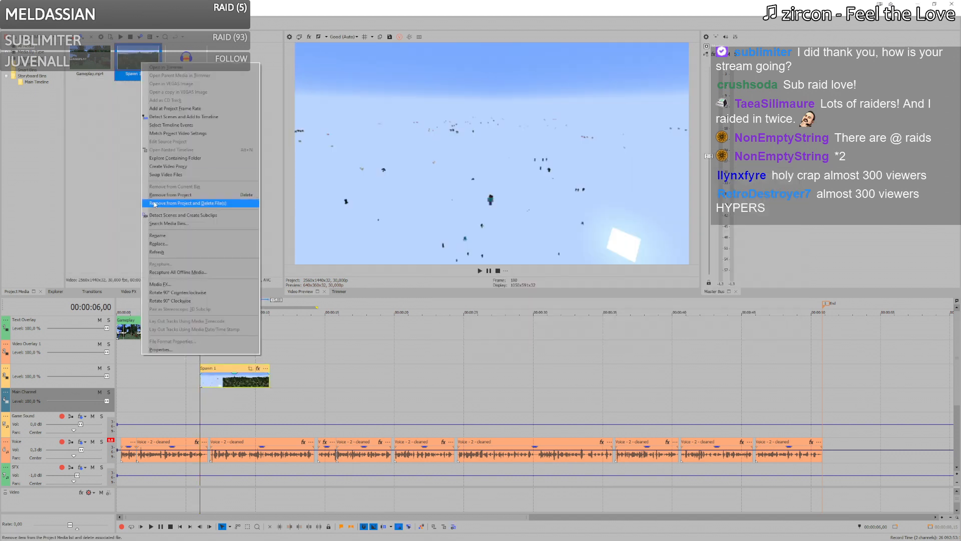
click(200, 167)
Step: Trim the sky footage from the beginning of the Spawn 1 clip, keeping its start at 00:00:06,00, and add a short fade-in
click(195, 384)
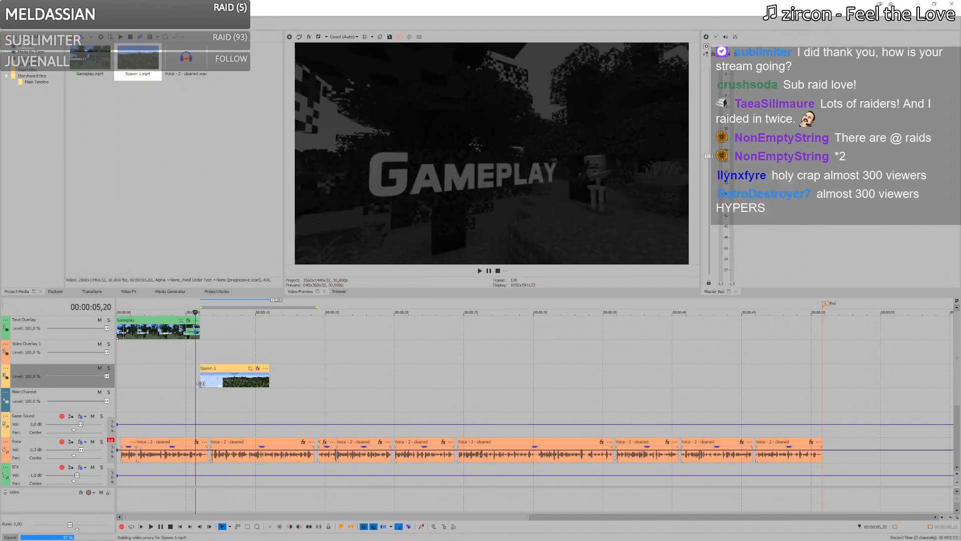
mouse_move(200, 384)
mouse_down()
mouse_move(228, 383)
mouse_move(195, 368)
mouse_move(205, 373)
mouse_up()
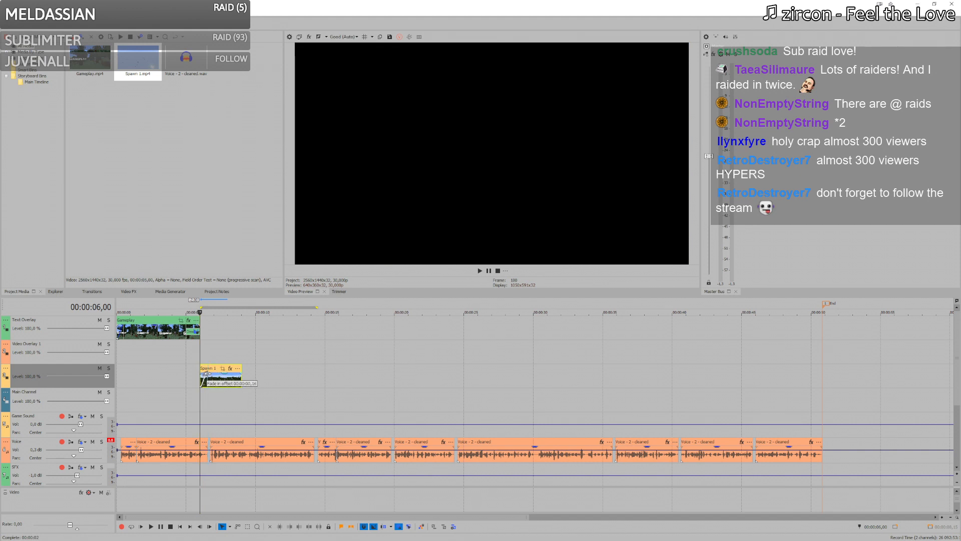
click(198, 353)
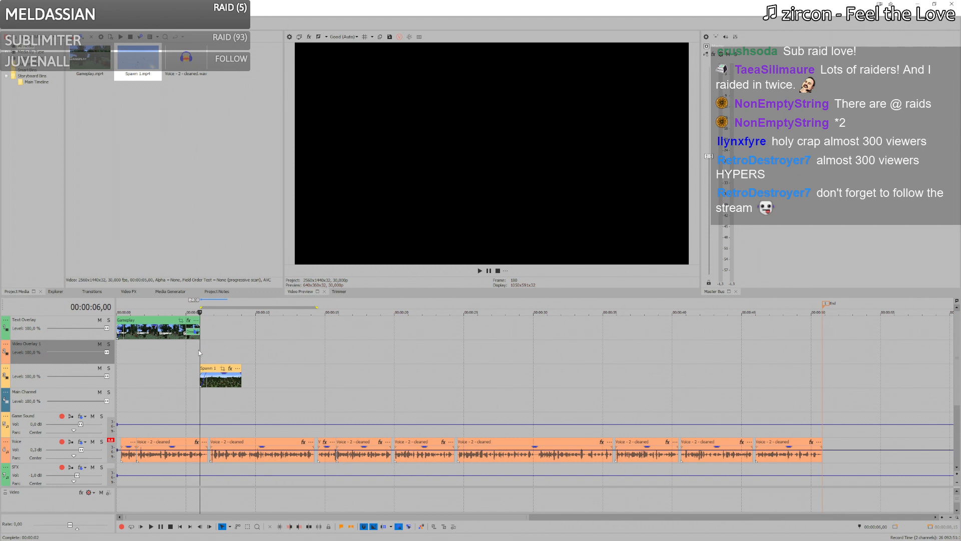
Step: Preview the Spawn 1 clip and shorten it to end at 00:00:08,06
key(space)
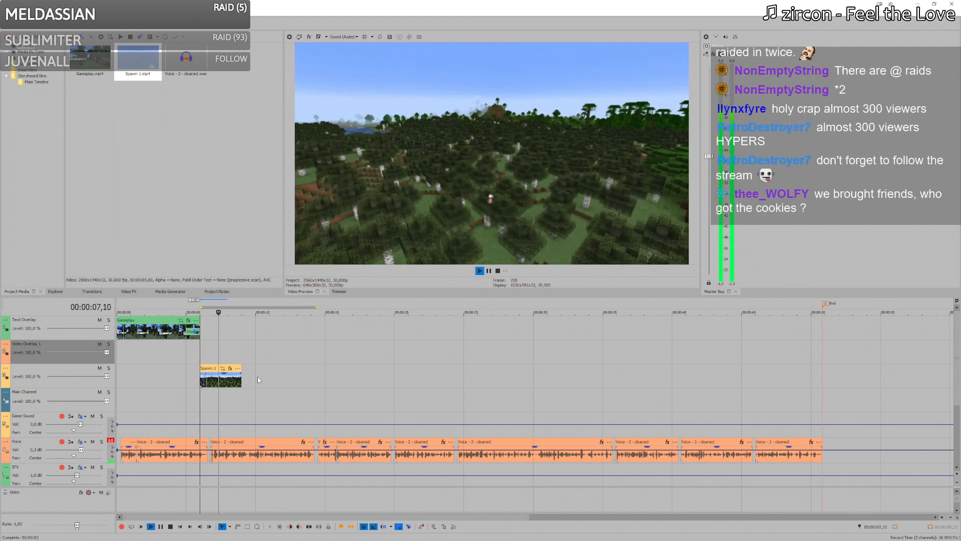
key(space)
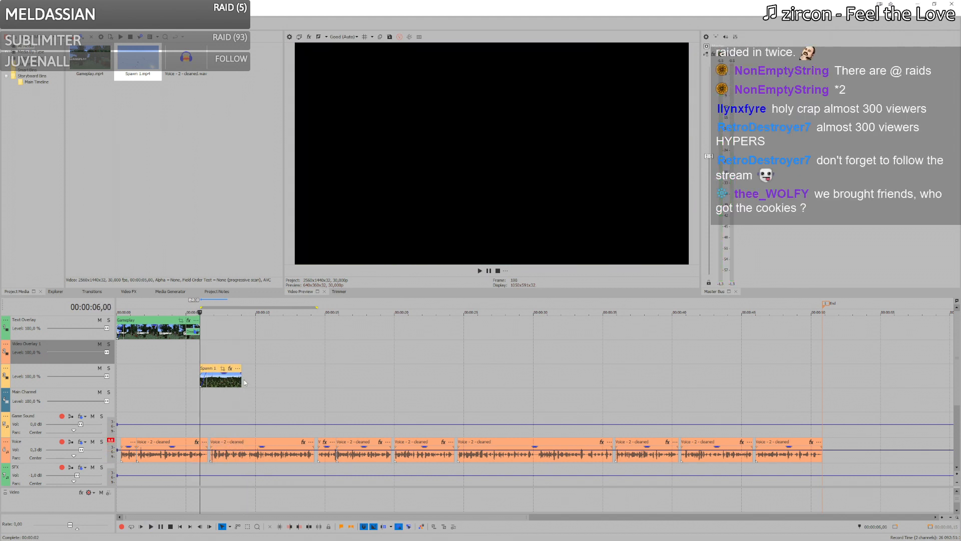
drag(241, 379, 230, 374)
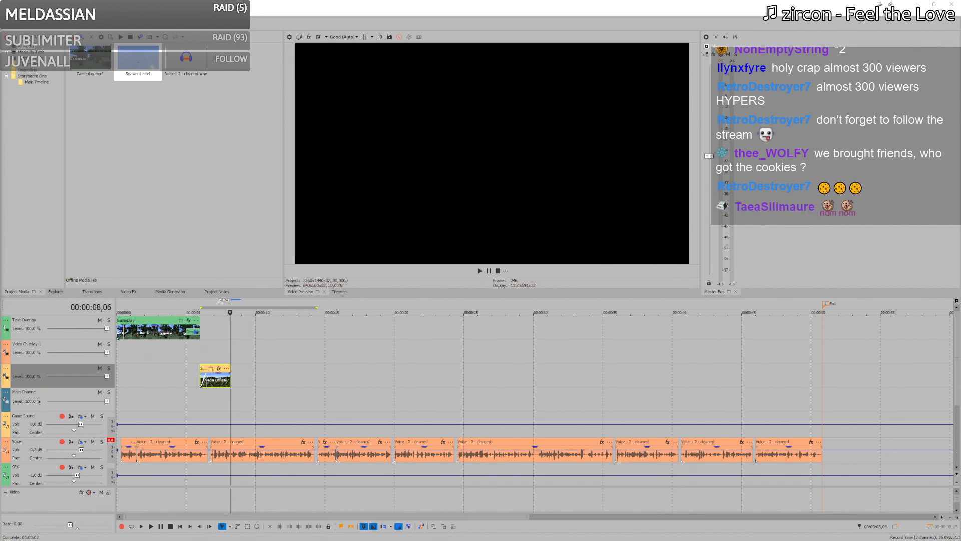
Step: Switch to Minecraft, leave the current replay, and create a new Creative world named Spawn 3
key(alt+Tab)
key(Escape)
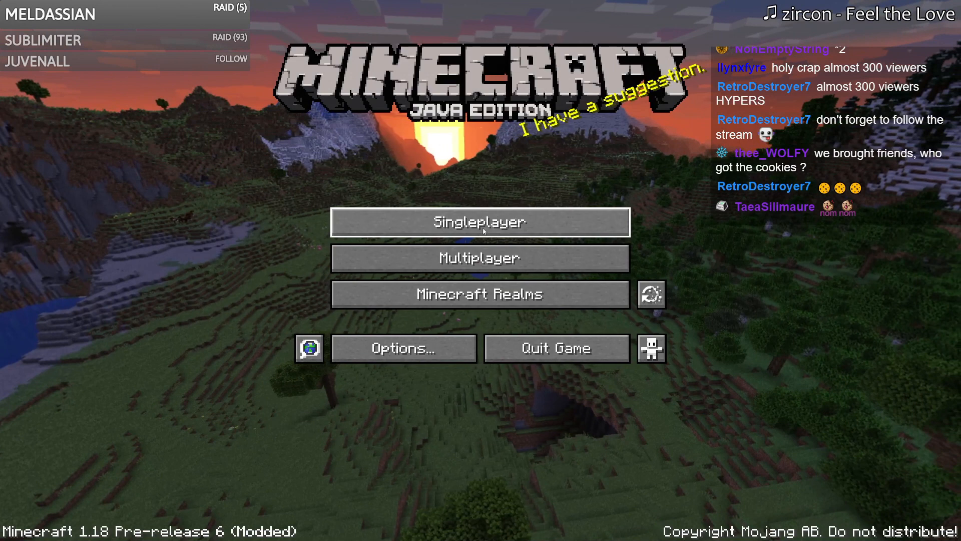
click(490, 225)
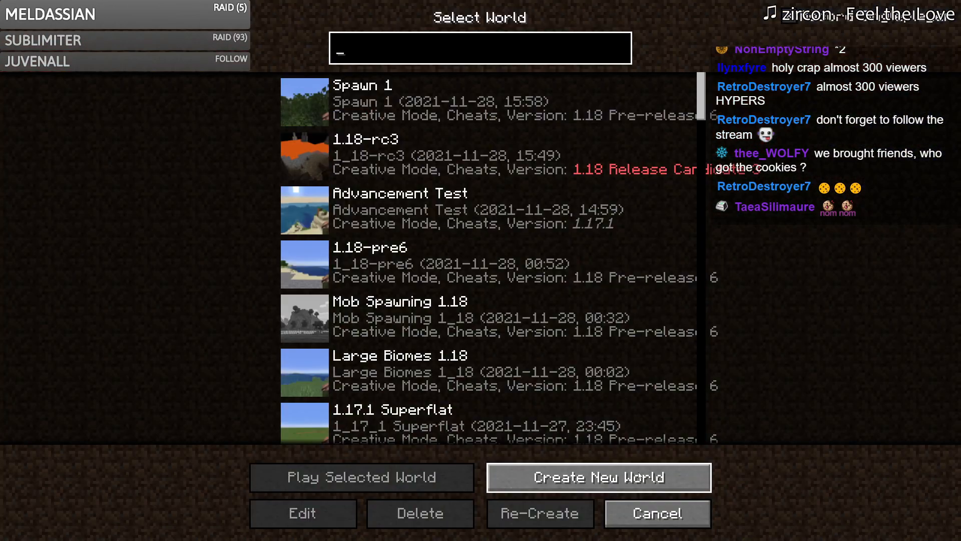
click(678, 476)
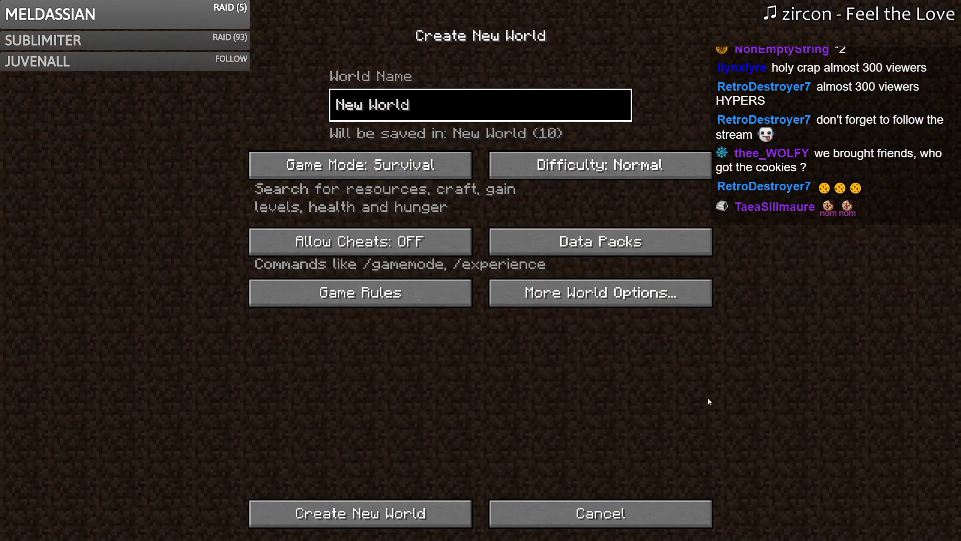
key(ctrl+a)
text(Sopaw)
key(BackSpace)
key(BackSpace)
key(BackSpace)
key(BackSpace)
text(pawn)
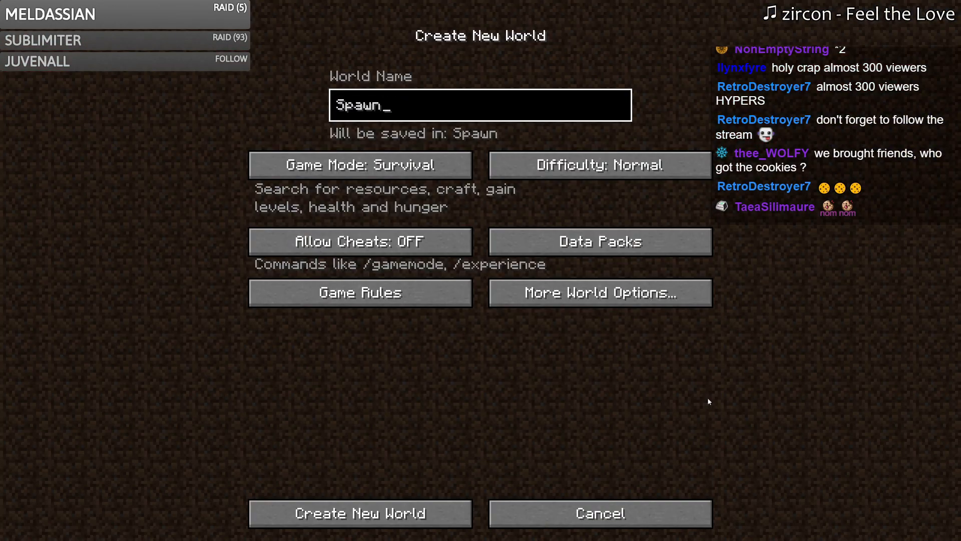
text( 3)
click(381, 165)
click(401, 508)
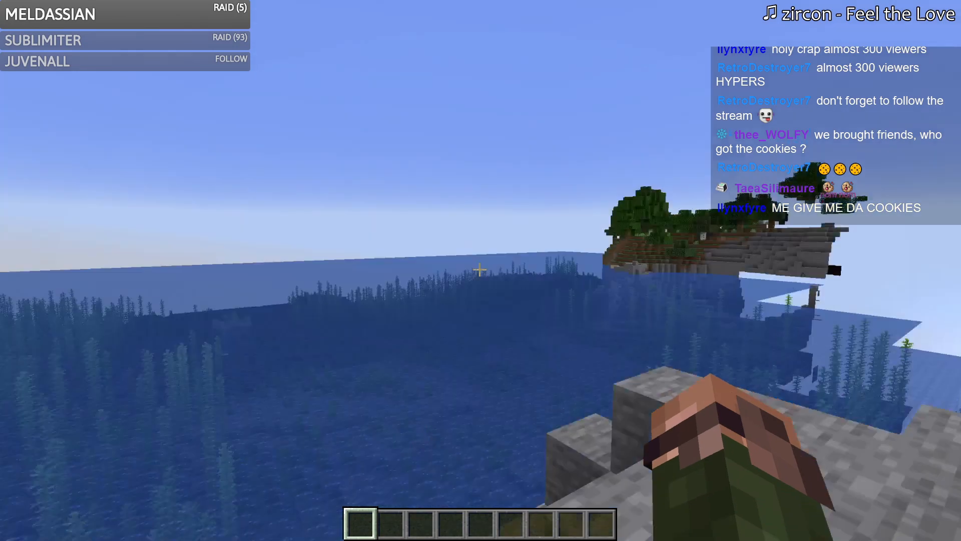
Step: Record the player moving around the stone shore, checking the front-facing third-person view, and save and quit to the title screen
key(w)
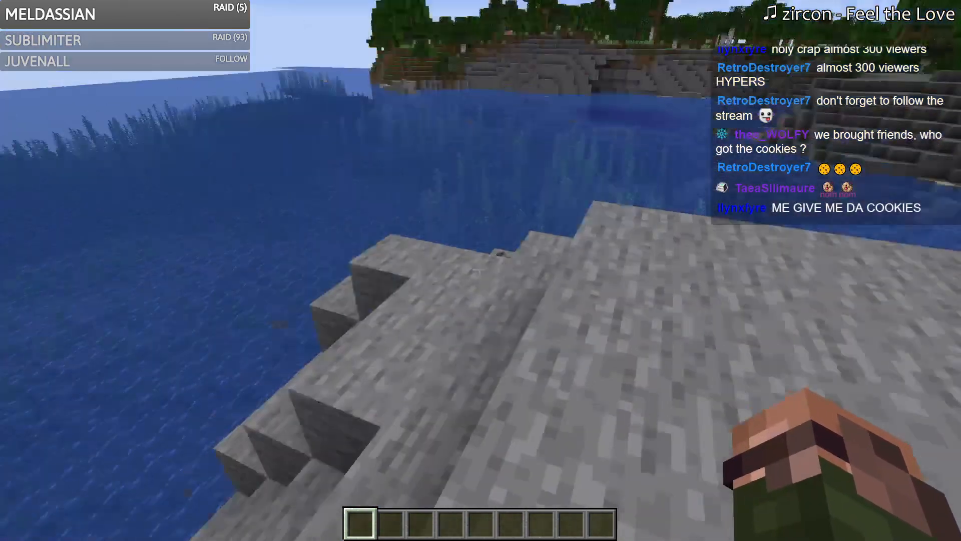
key(F5)
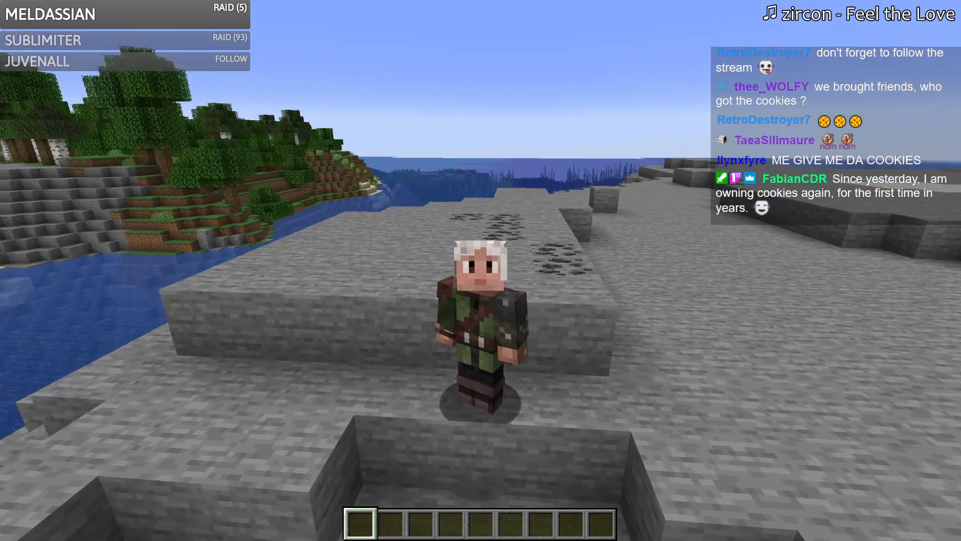
key(F5)
key(t)
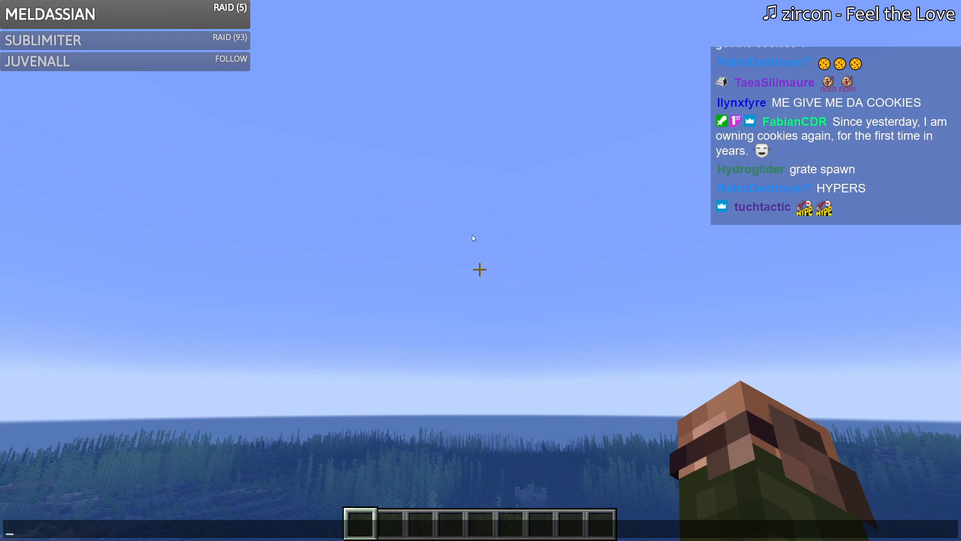
key(Escape)
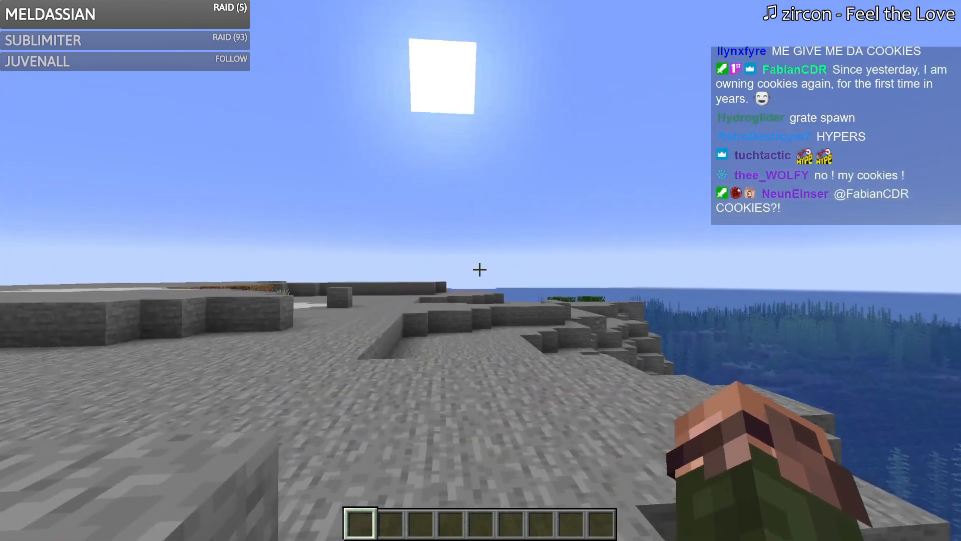
key(Escape)
click(475, 314)
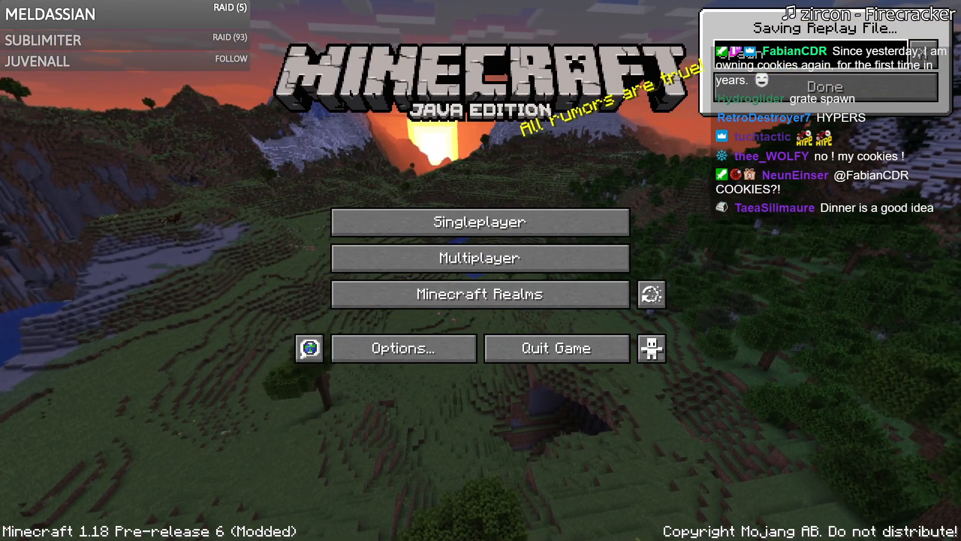
Step: Load the newest replay, set its playback to about 40 seconds, and frame the player on the stone shore
click(660, 304)
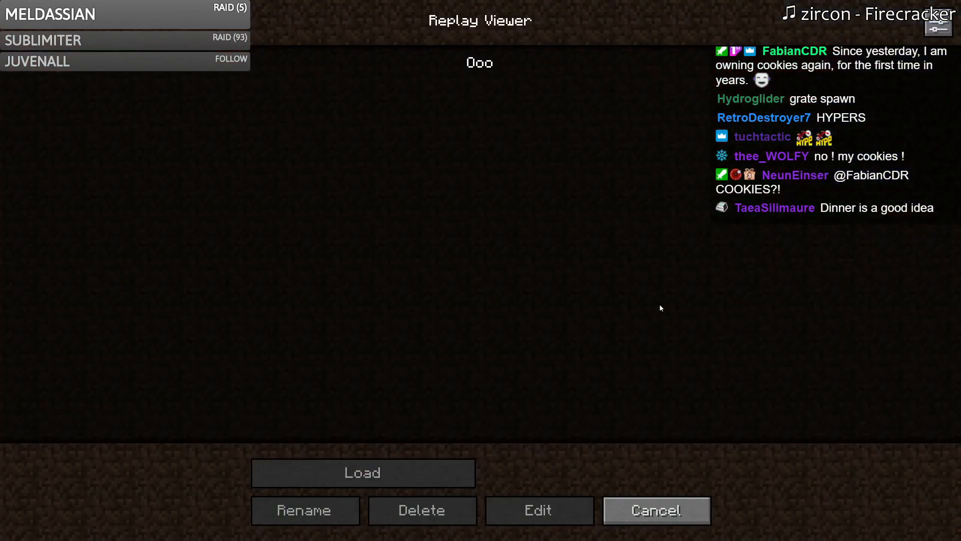
double_click(435, 79)
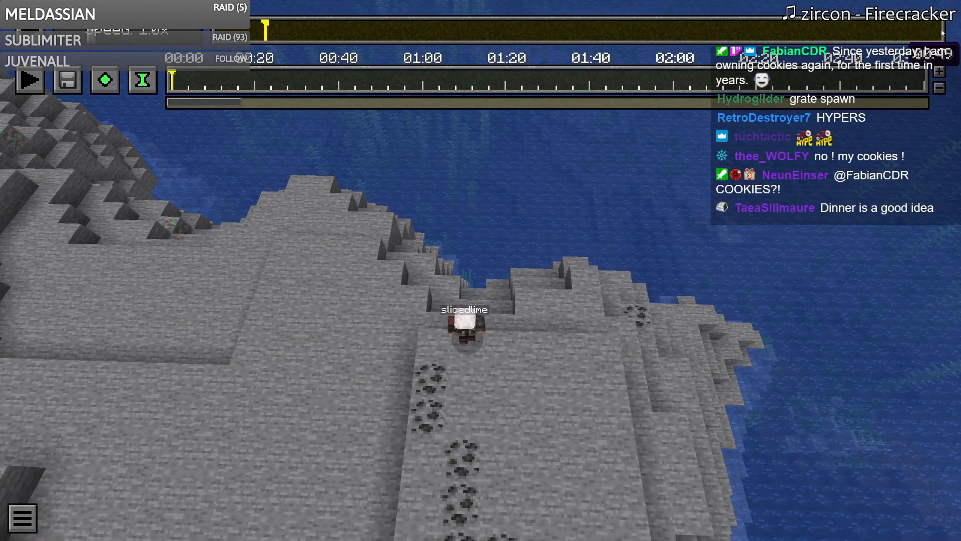
click(862, 23)
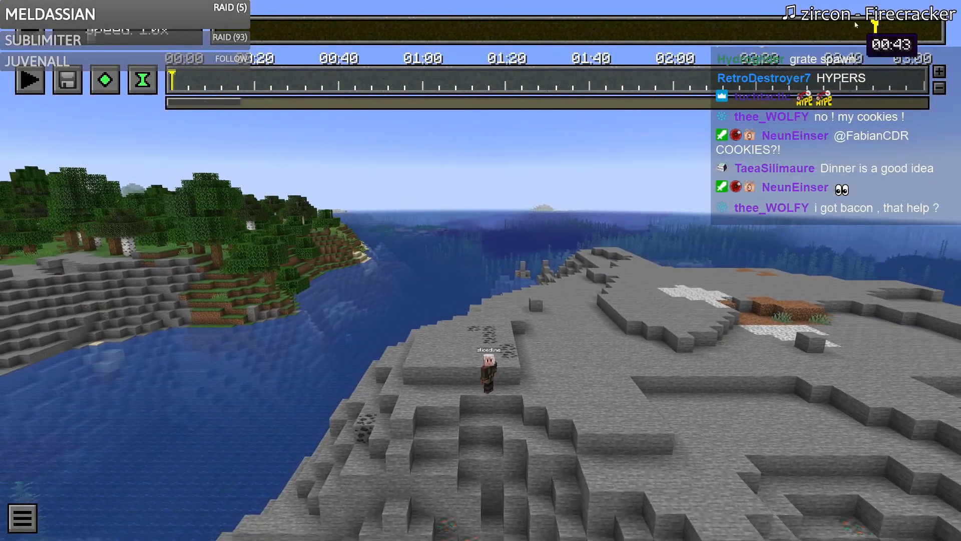
click(815, 28)
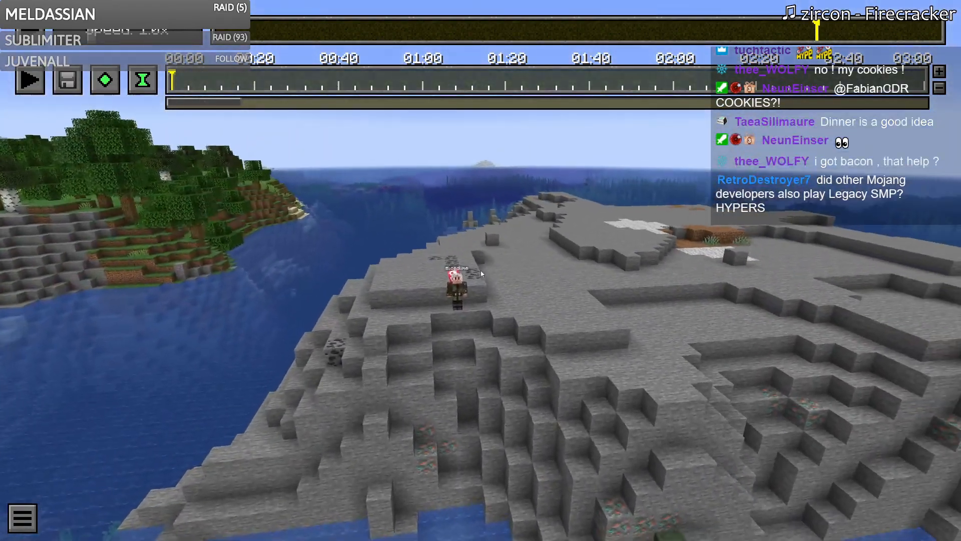
Step: Place a time keyframe at 00:00 on the camera path and return the path cursor to the start
click(142, 80)
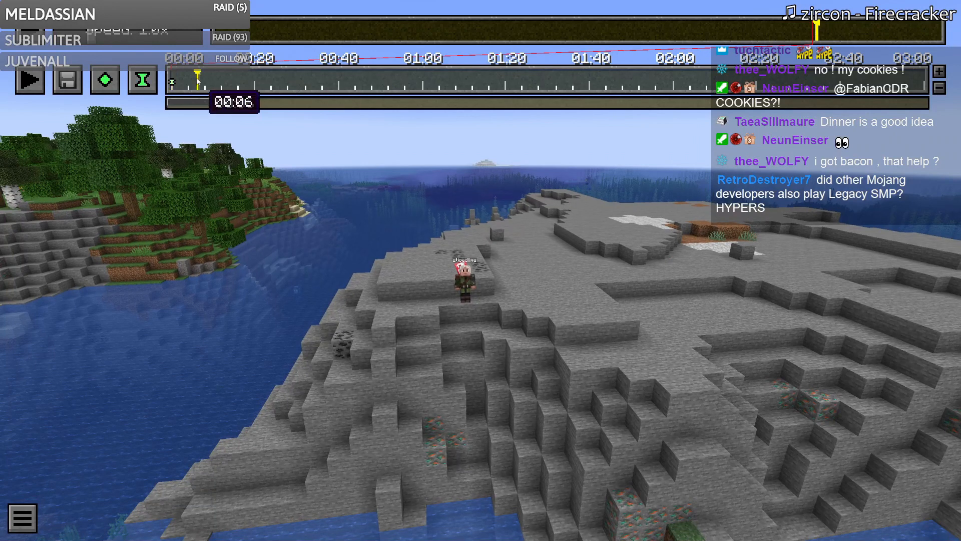
click(239, 88)
click(172, 81)
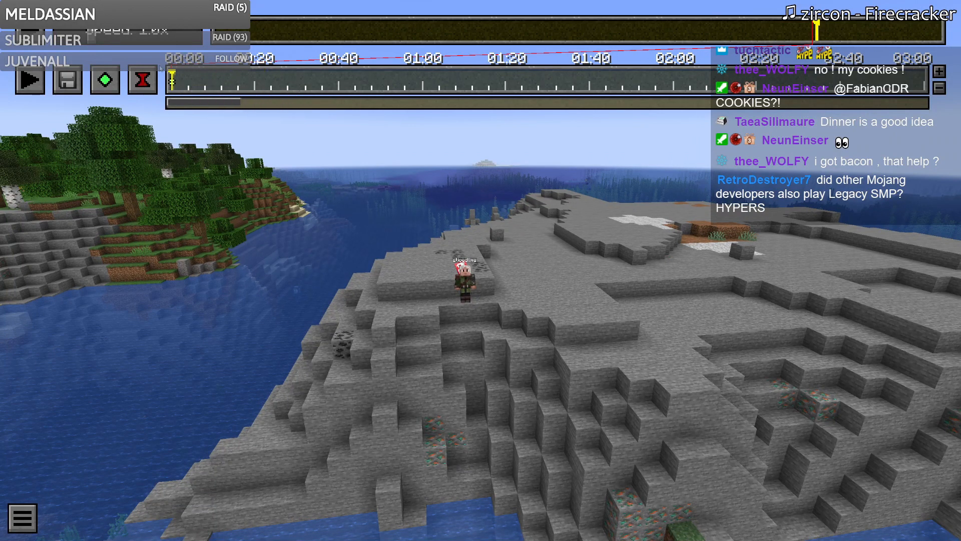
Step: Enlarge the camera path timeline and place a second time keyframe at about 5 seconds
click(939, 72)
click(939, 72)
click(939, 71)
click(939, 72)
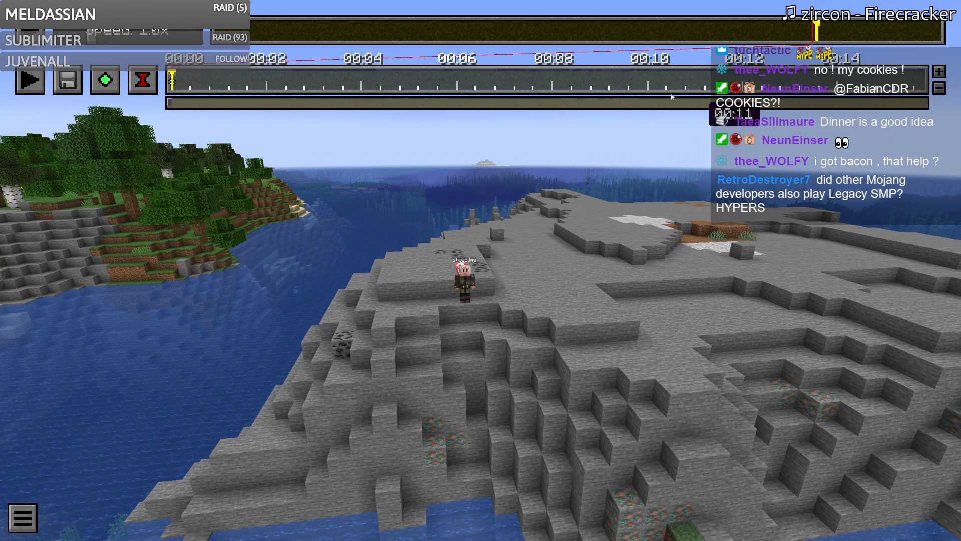
drag(395, 85, 413, 85)
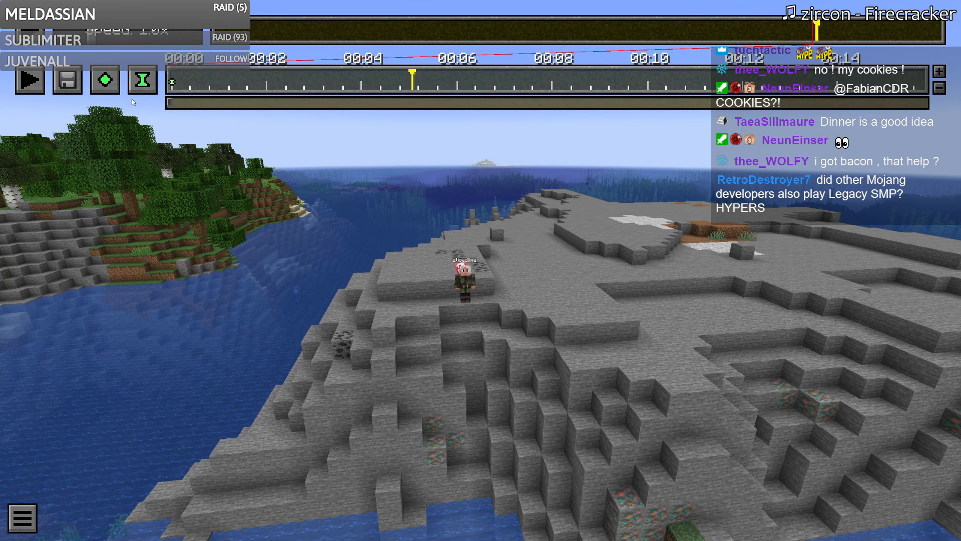
click(142, 80)
Step: Set the second time keyframe's time index seconds to 45 and its timeline position to exactly 5 sec 0 ms
double_click(413, 87)
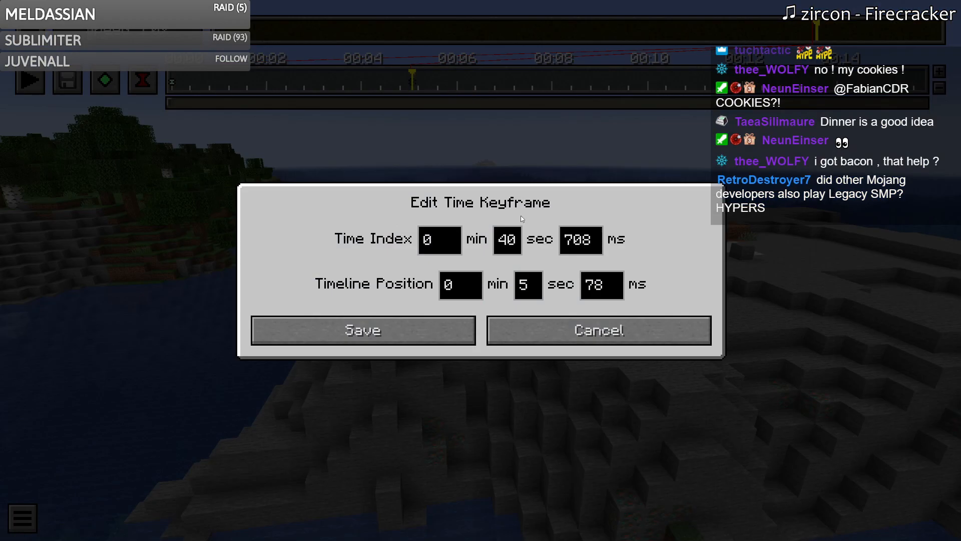
text(5)
key(Tab)
key(Tab)
key(Tab)
key(Tab)
key(BackSpace)
key(BackSpace)
text(0)
click(362, 329)
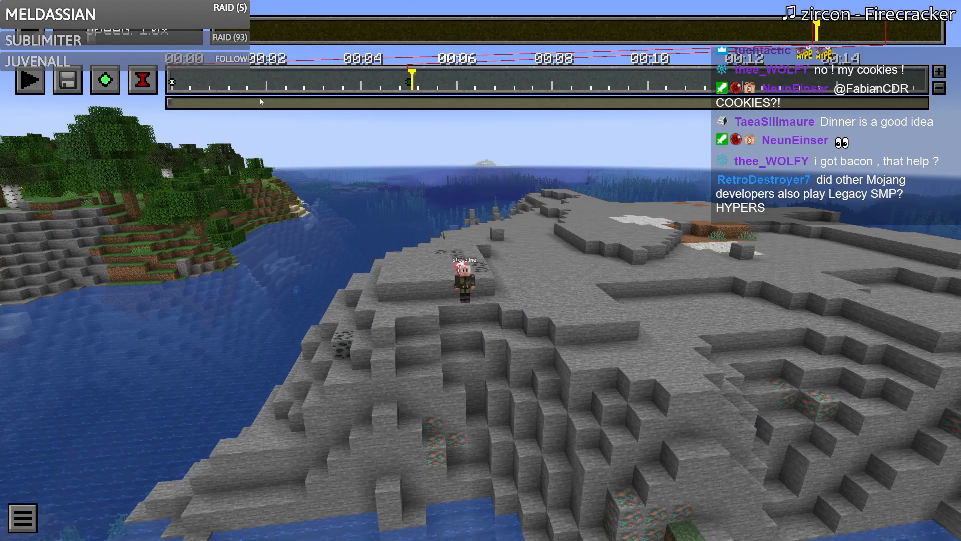
Step: Frame the player, stone shore and forest coast from over the water and place a position keyframe at 00:00 on the path
drag(257, 86, 150, 84)
key(Escape)
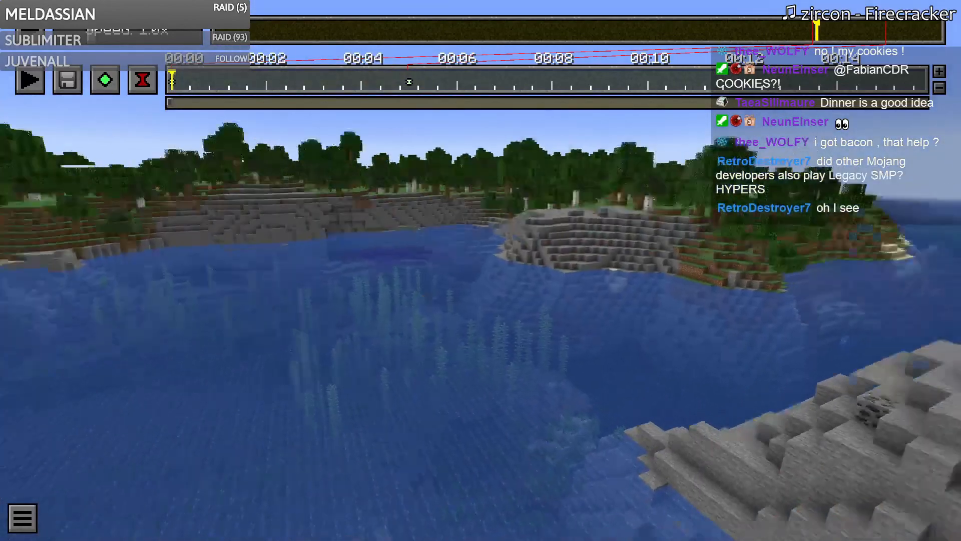
key(d)
key(s)
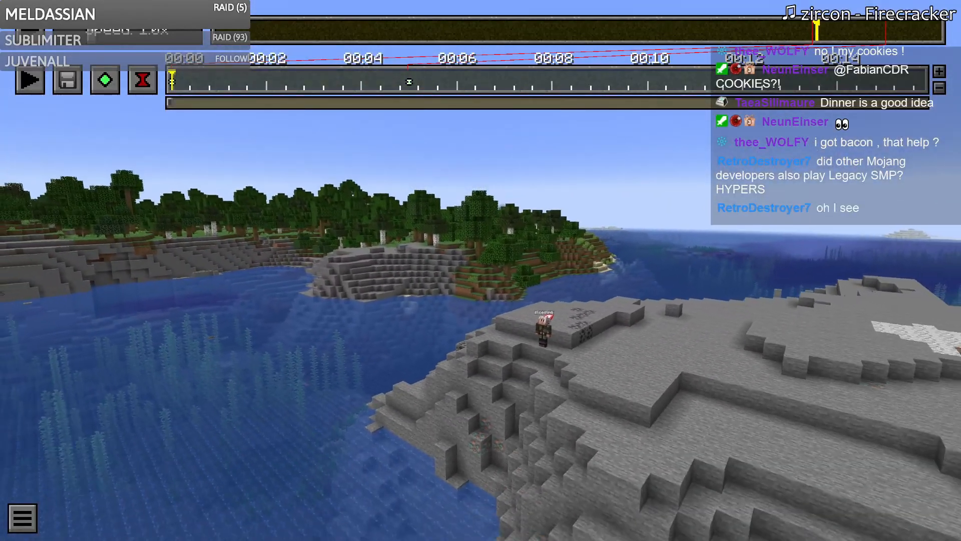
key(a)
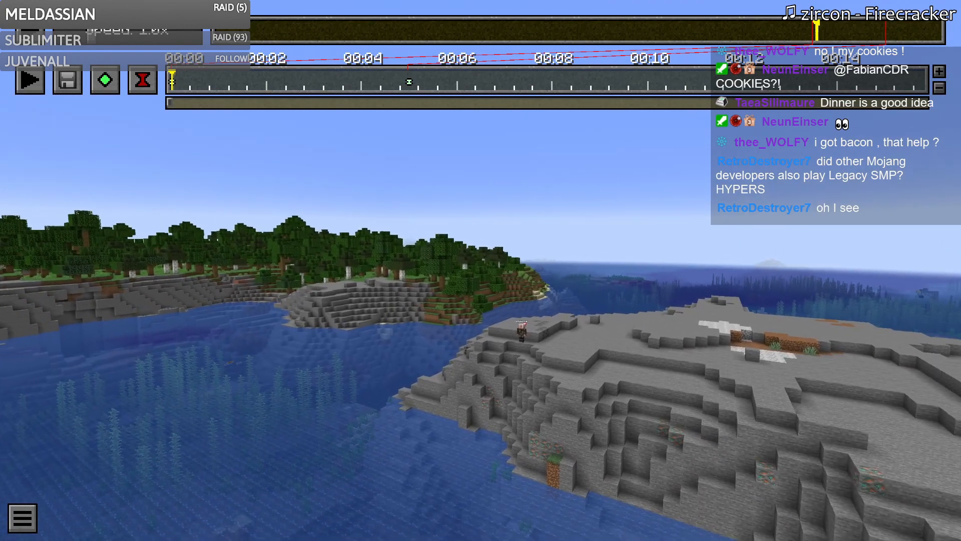
key(t)
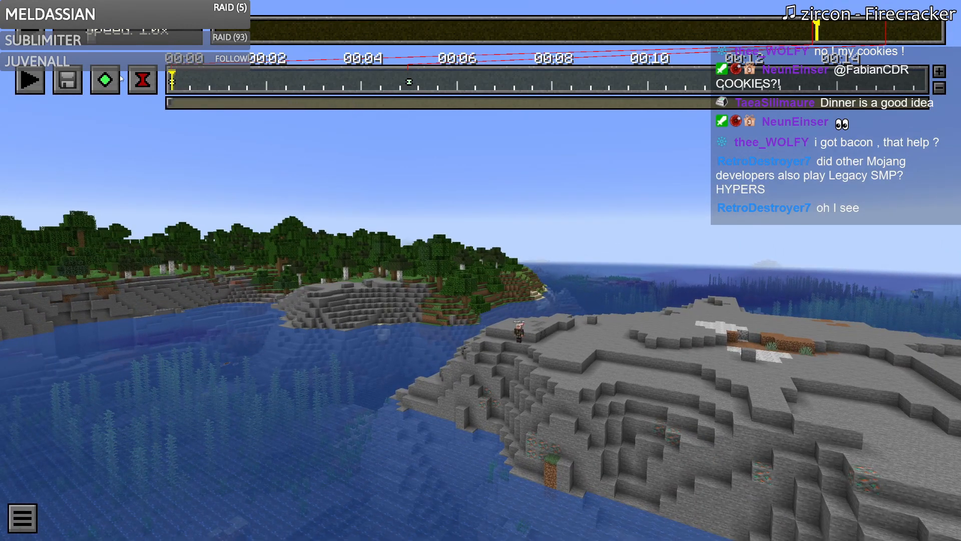
Step: Place a second position keyframe and set its timeline position to exactly 2 sec 0 ms
drag(233, 77, 270, 80)
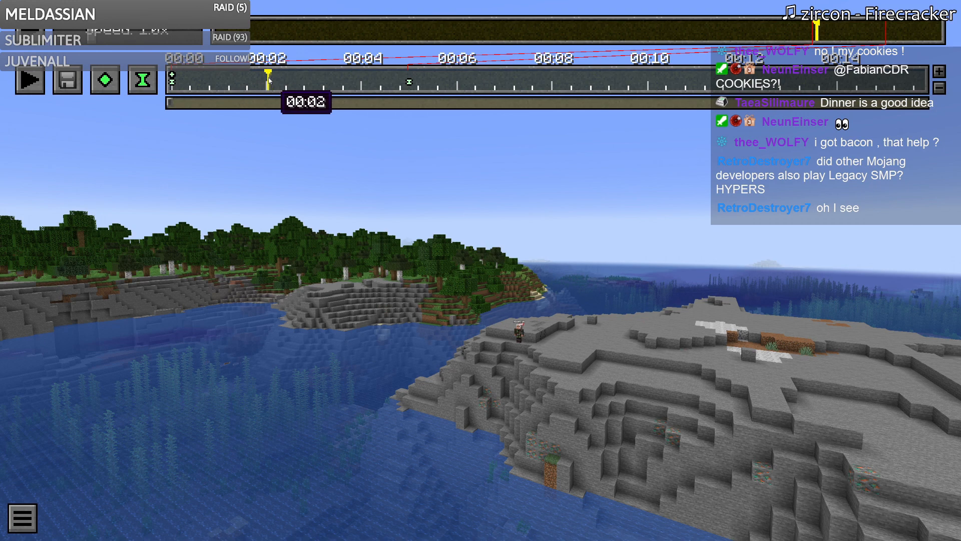
click(143, 81)
click(265, 74)
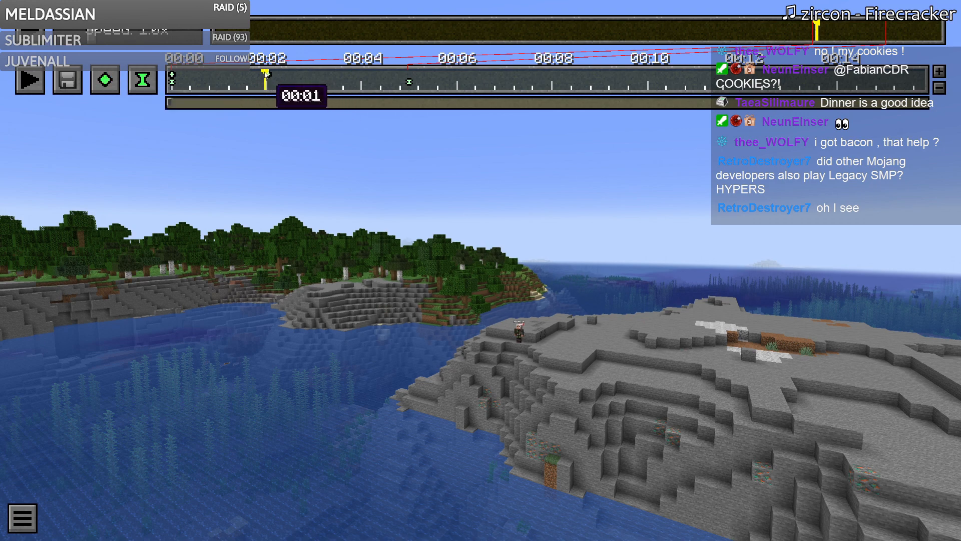
double_click(266, 74)
key(Tab)
text(-)
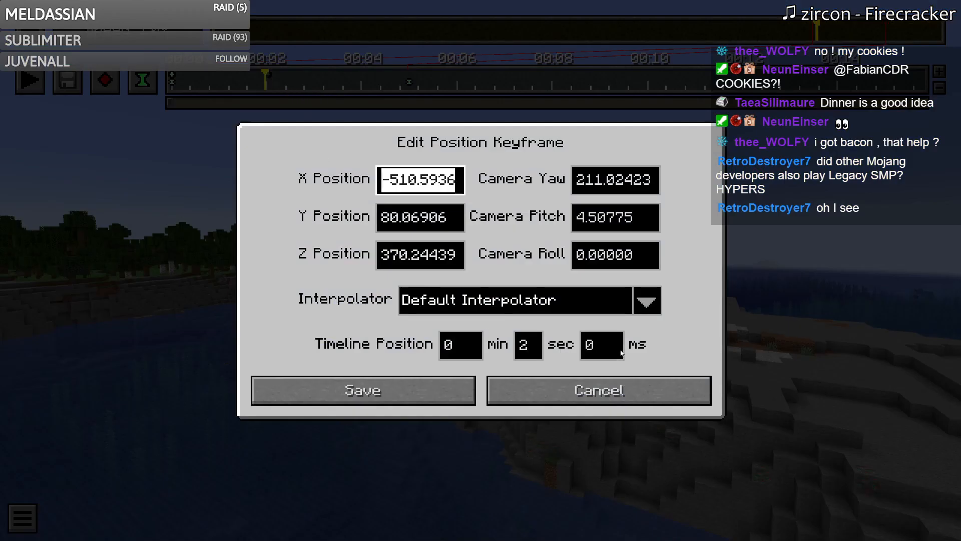
click(461, 397)
Step: Place a position keyframe at the second time keyframe with the camera shifted slightly sideways, and preview the camera path
click(408, 74)
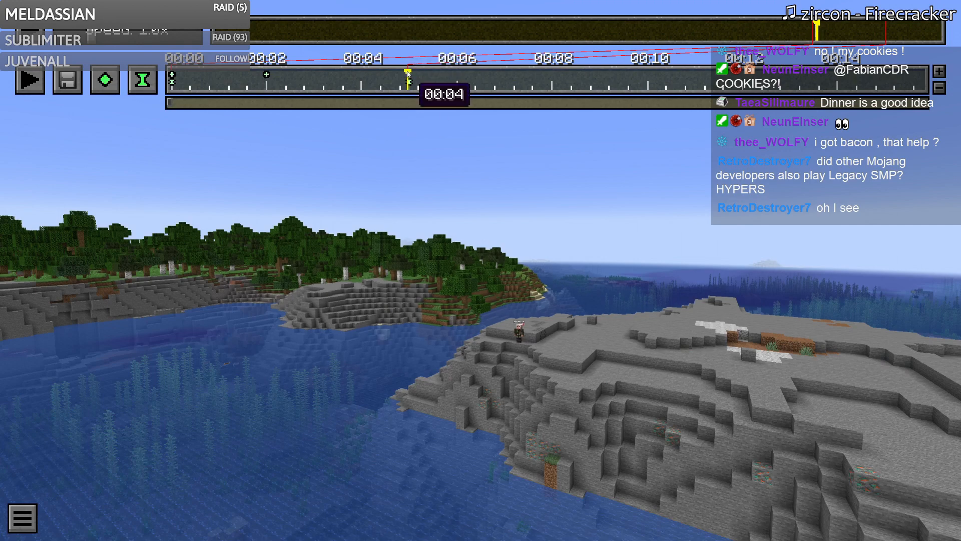
key(Escape)
key(d)
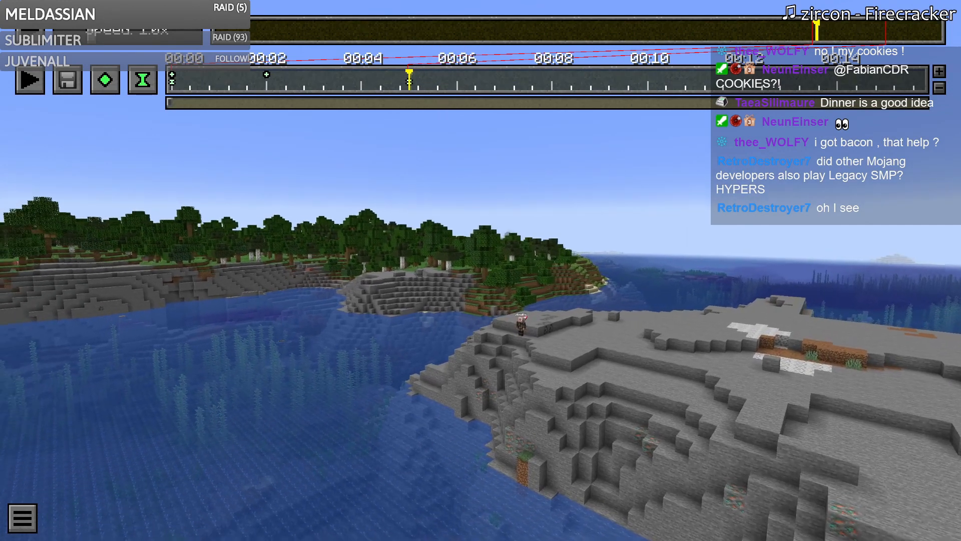
key(t)
click(105, 79)
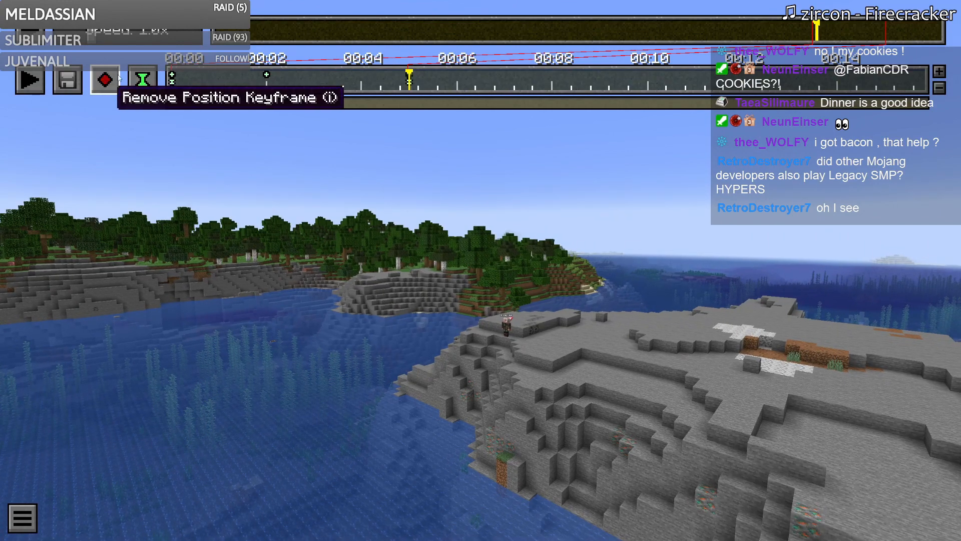
click(268, 83)
click(31, 76)
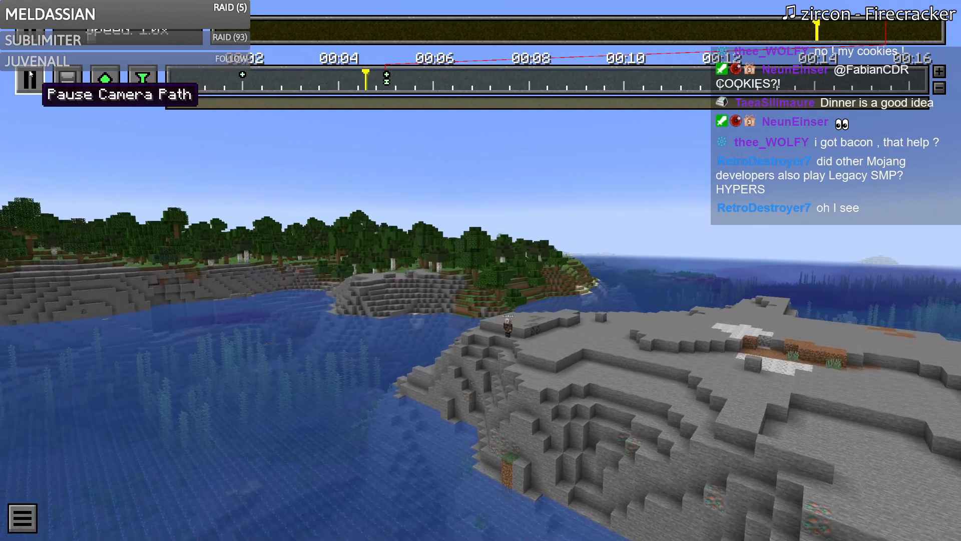
Step: Save the camera path in the keyframe repository as "Spawn 2"
key(x)
click(448, 463)
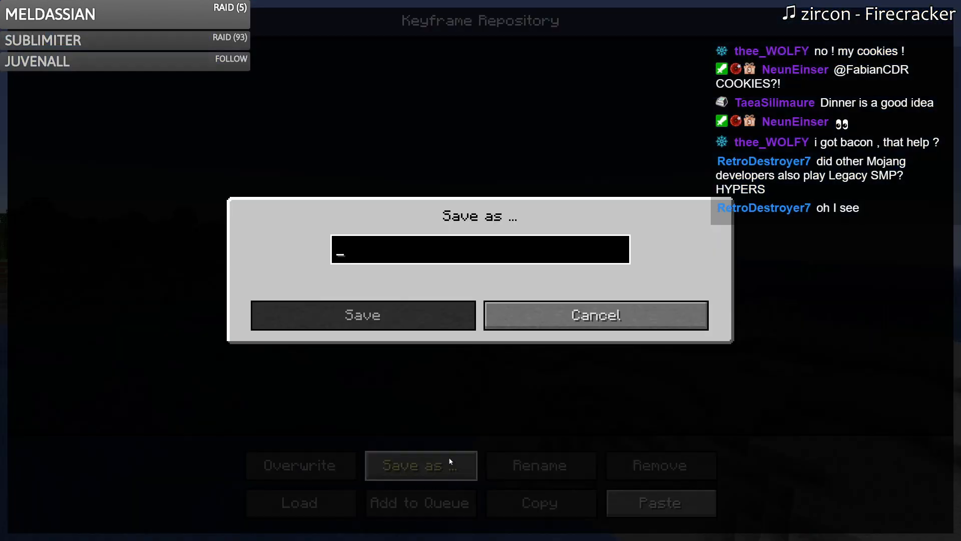
text(Spawn 2)
key(Return)
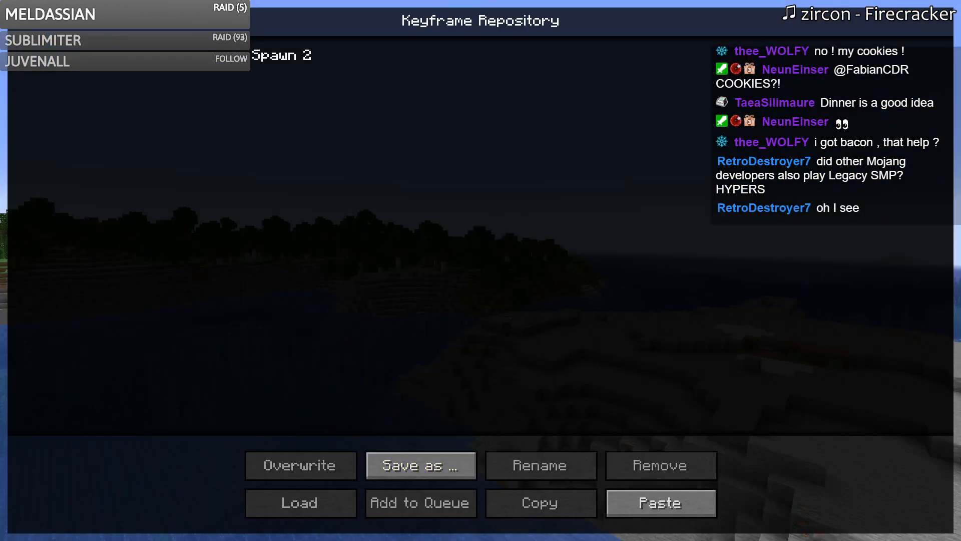
Step: Add the Spawn 2 path to the render queue and render all queued clips
click(290, 55)
click(421, 502)
click(378, 478)
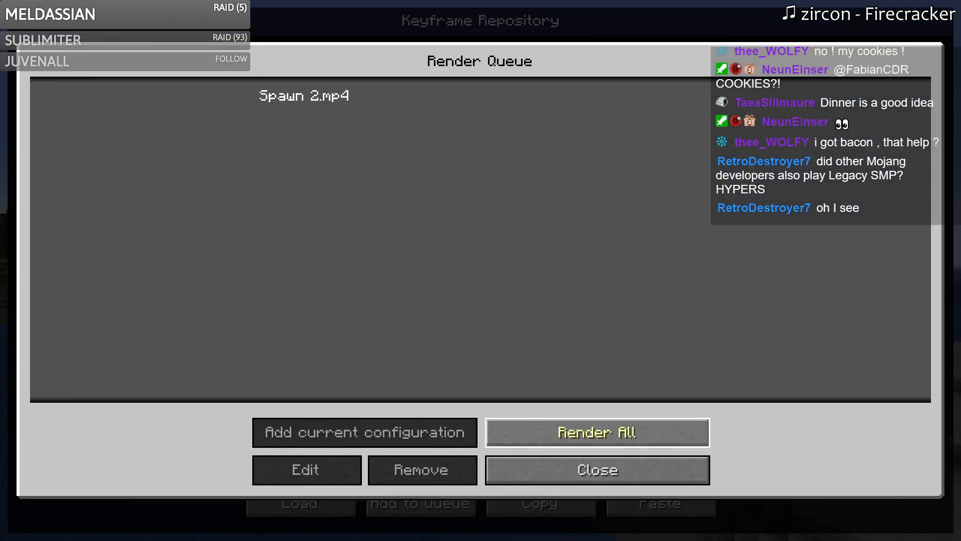
click(597, 432)
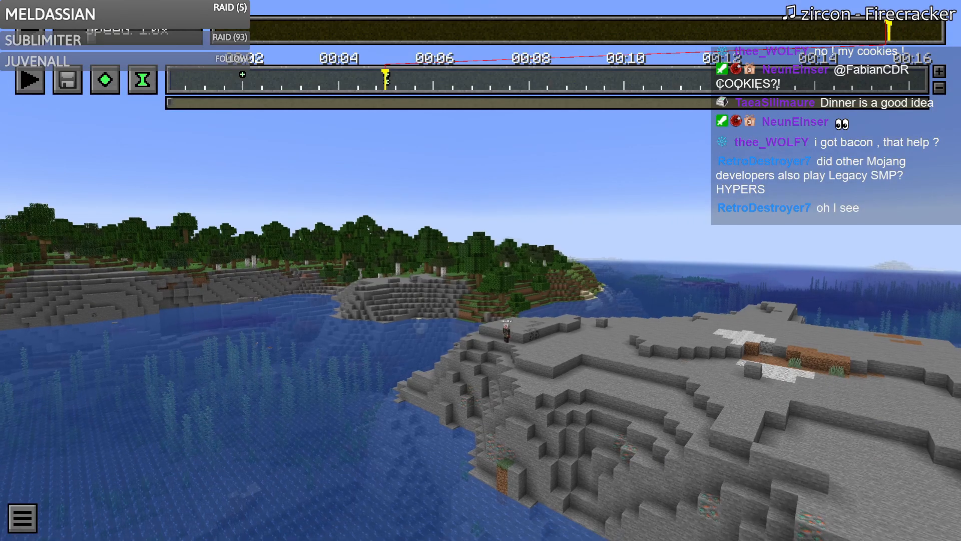
Step: Exit the replay and create a new singleplayer world named "Spawn 3" in Creative mode
key(Escape)
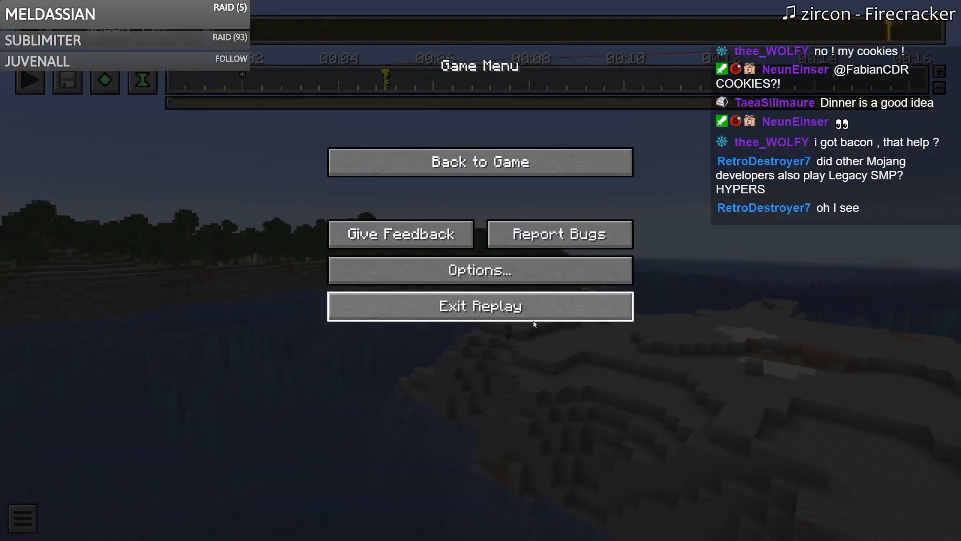
click(529, 305)
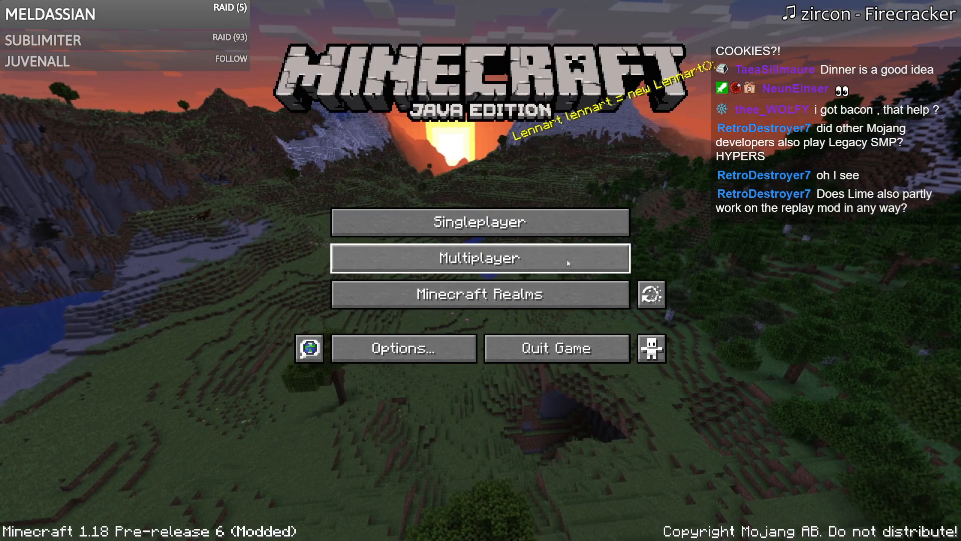
click(613, 226)
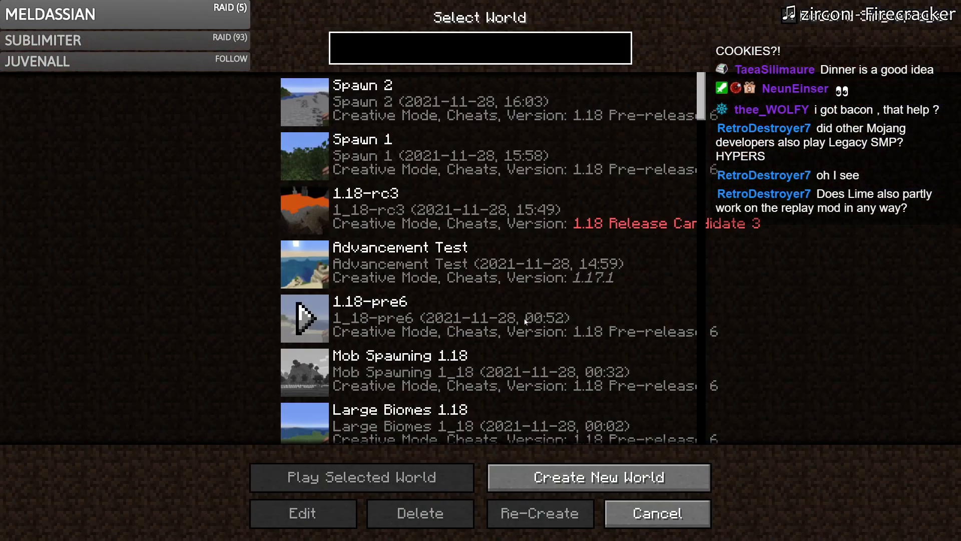
click(611, 478)
key(ctrl+a)
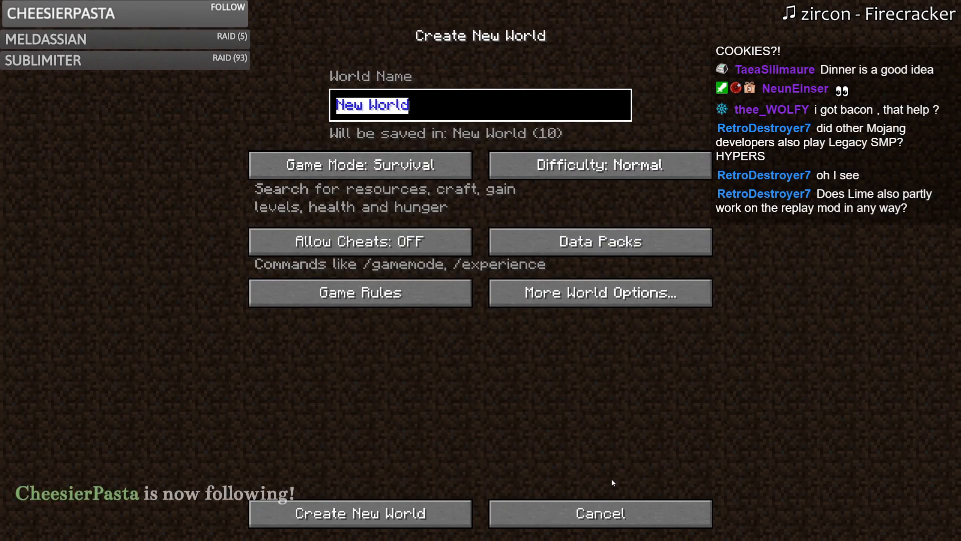
text(Spawn 3)
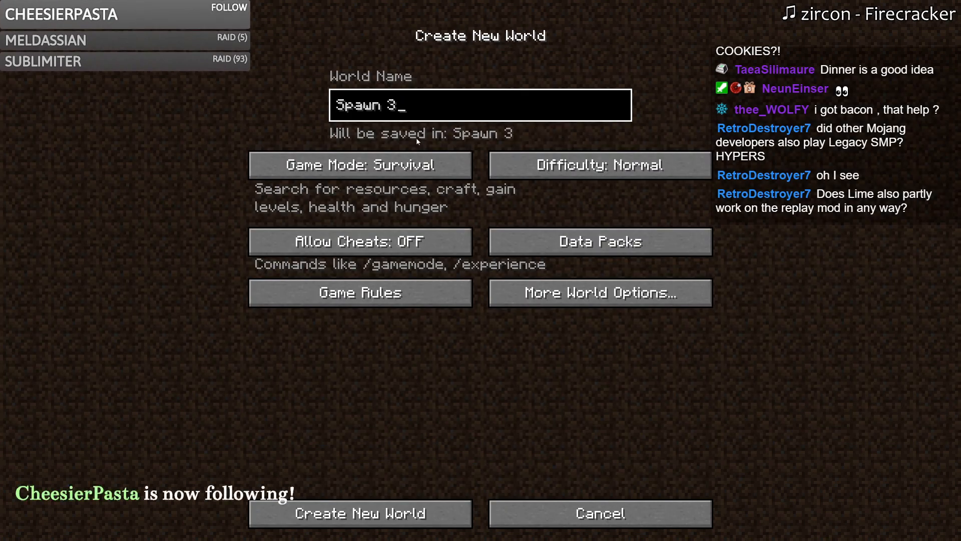
click(417, 165)
click(417, 165)
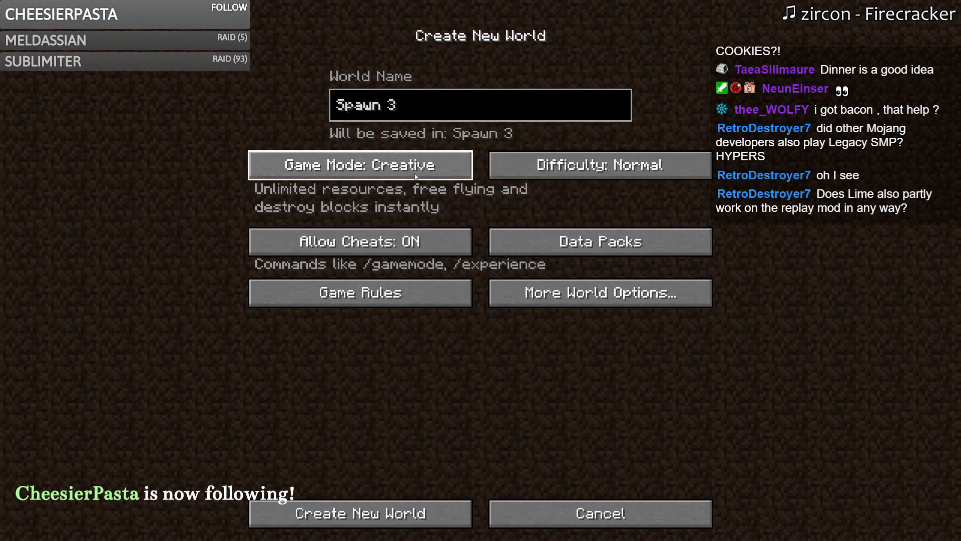
click(427, 514)
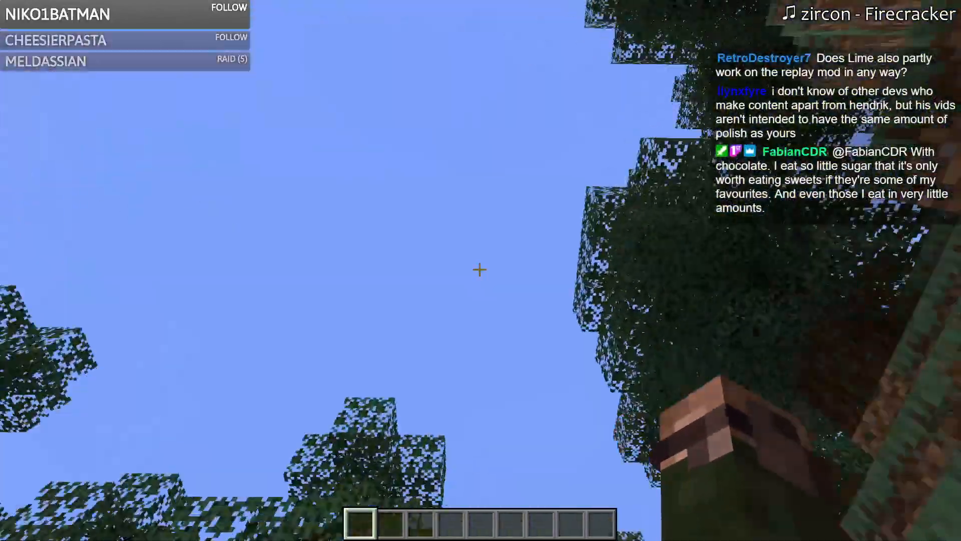
Step: View the spawned player from the front in third person and return to the first-person view
key(F5)
key(F5)
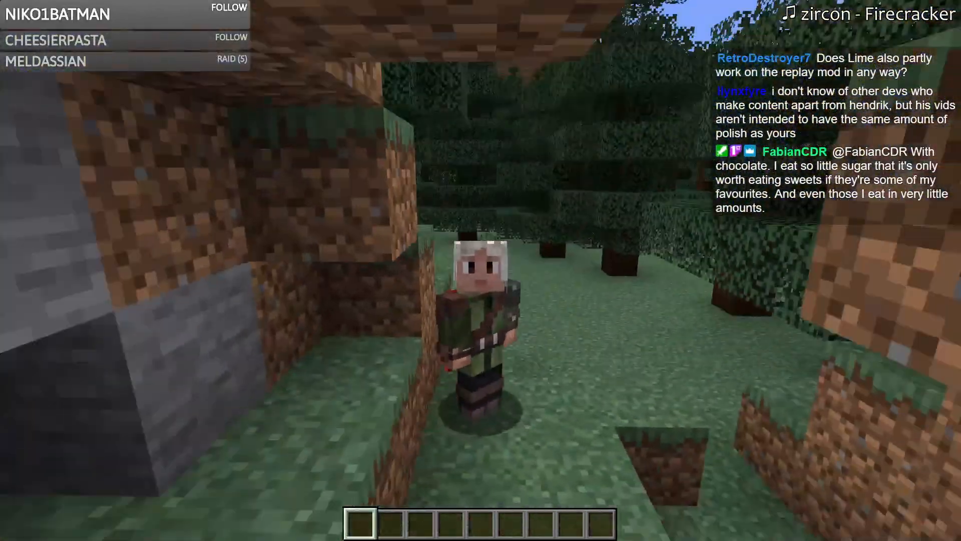
key(F5)
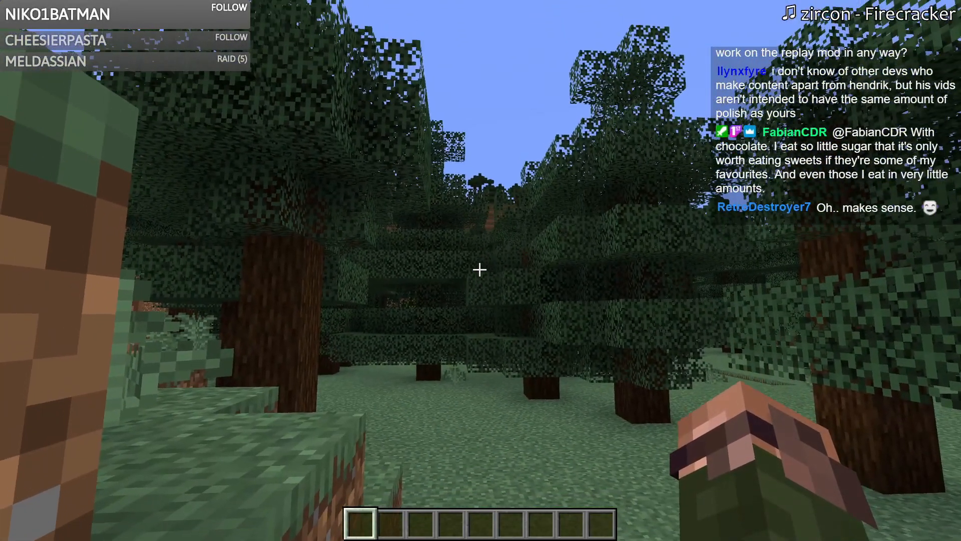
key(t)
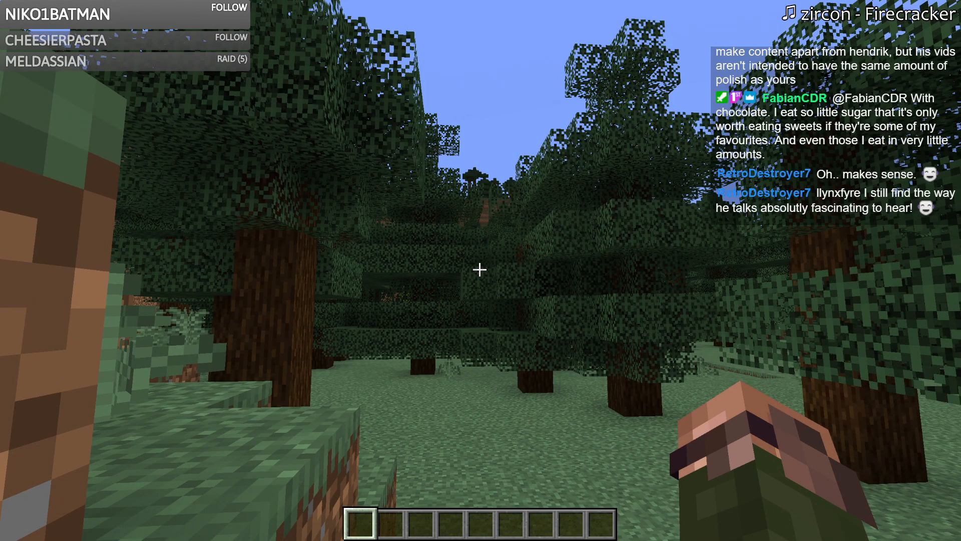
Step: Leave the Spawn 3 world, finish saving its replay file, and load the Spawn 3 replay
key(Escape)
click(477, 309)
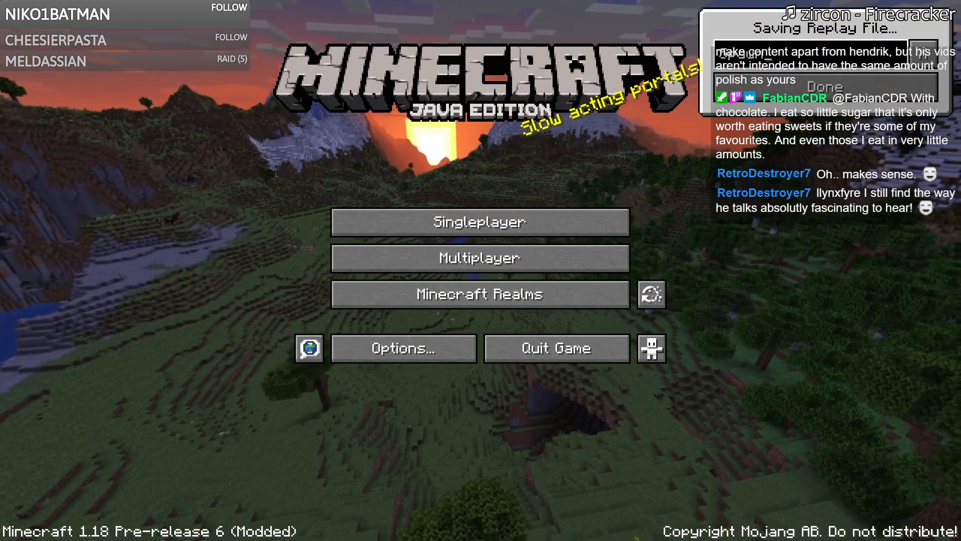
click(875, 91)
click(653, 294)
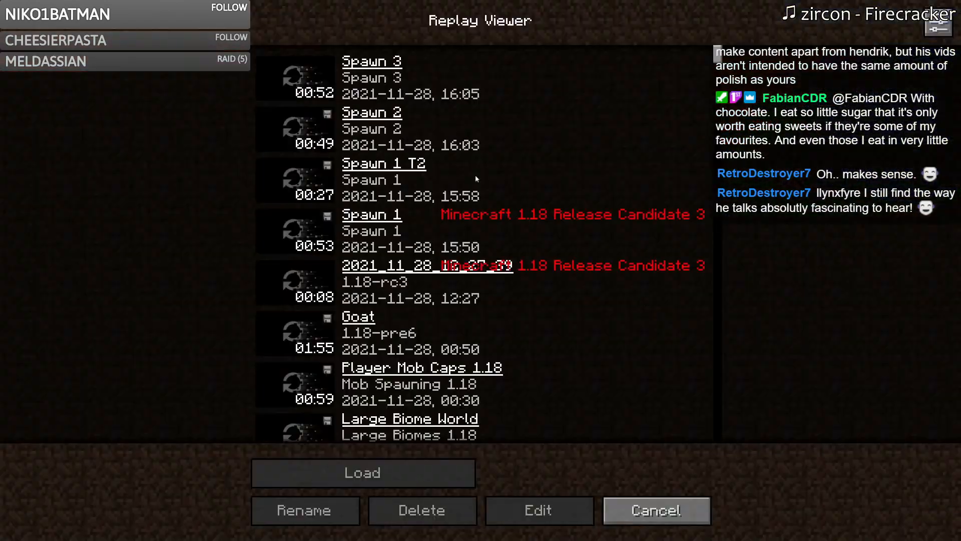
double_click(394, 77)
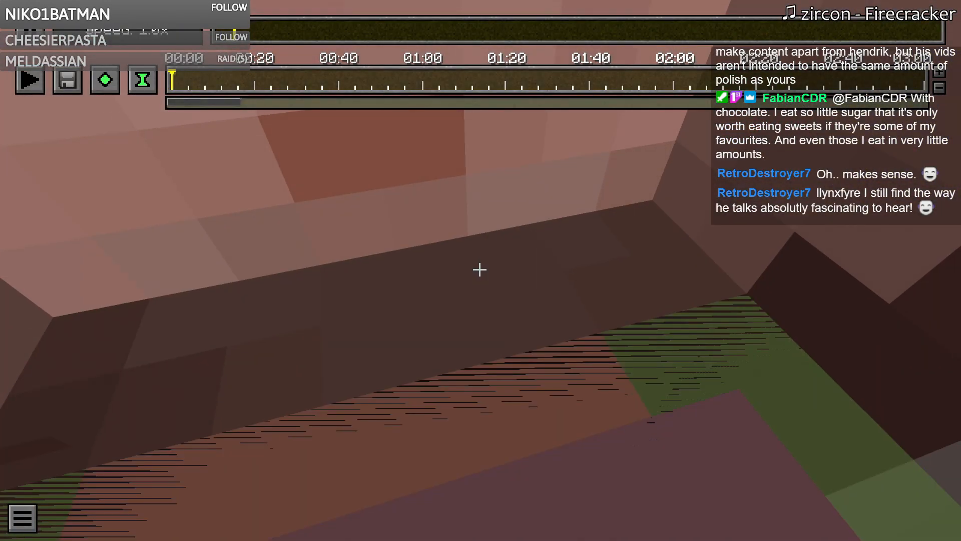
Step: Raise the camera above the player, set playback to about 45 seconds, and place a time keyframe at 00:00
key(space)
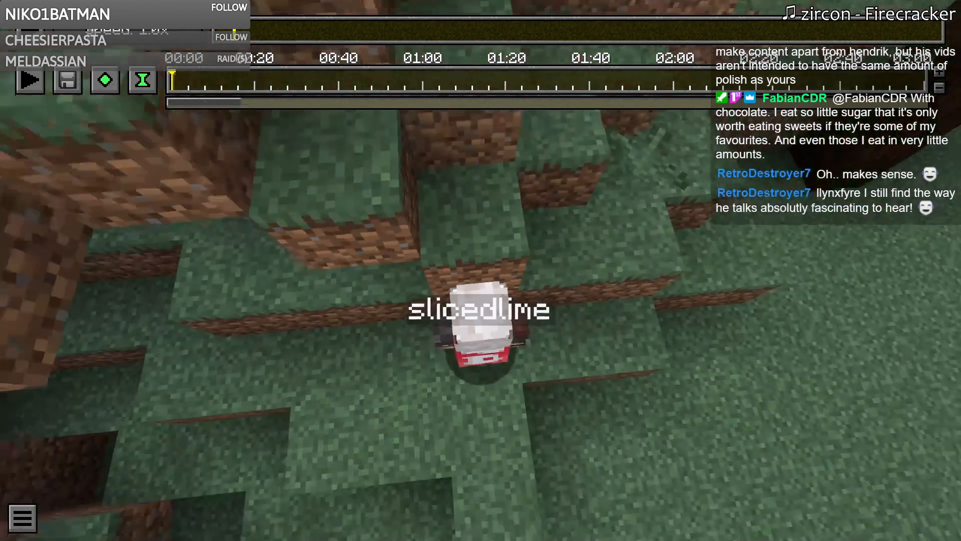
key(t)
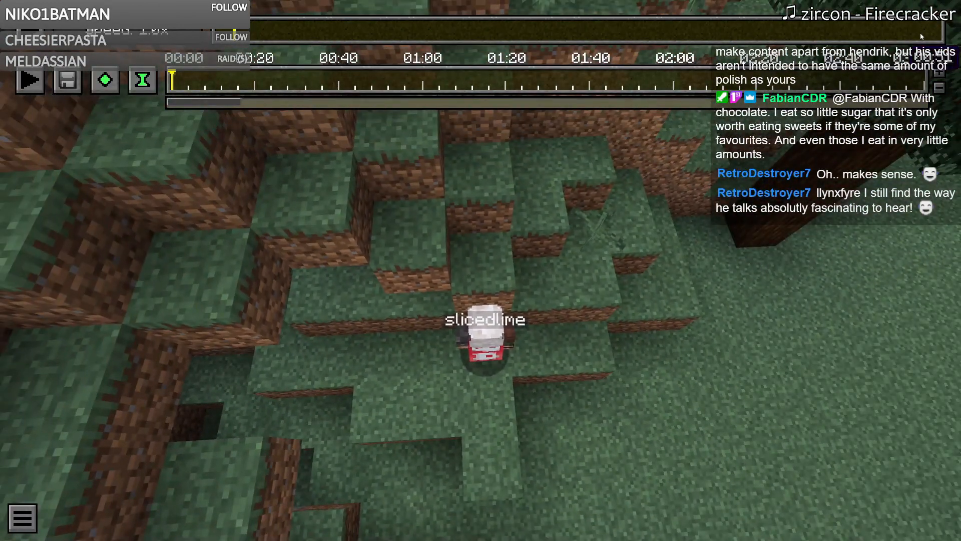
click(832, 35)
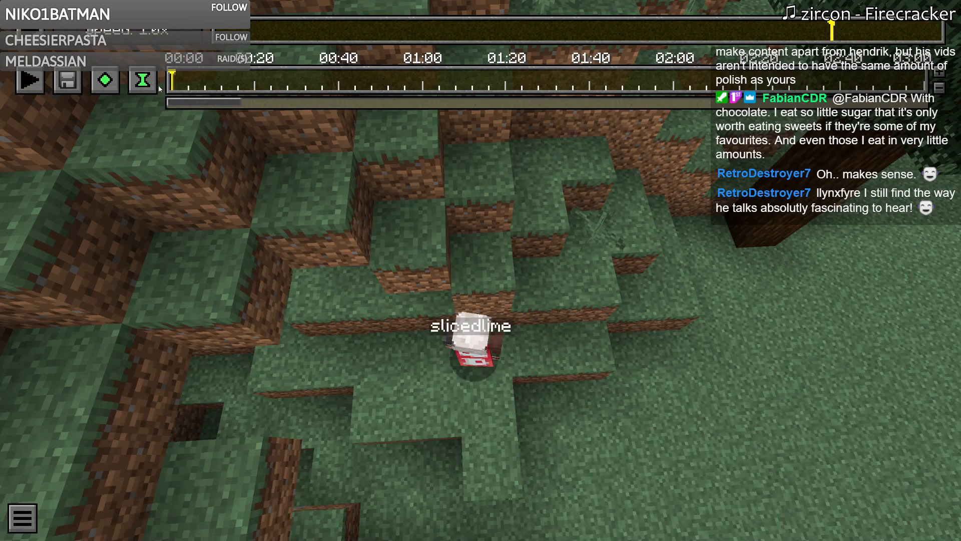
click(142, 80)
Step: Place a second time keyframe and set its time index seconds to 49 and its timeline position to 5 sec 0 ms
click(143, 80)
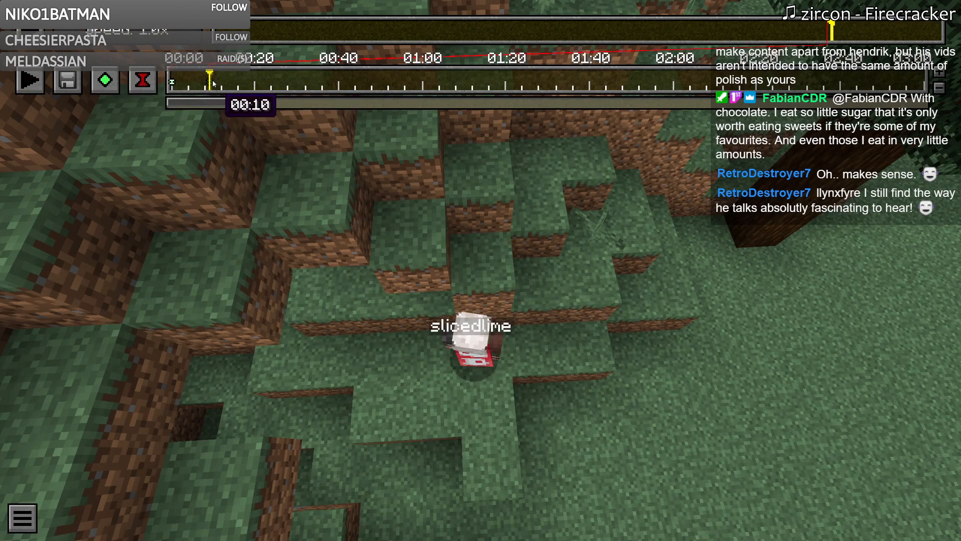
double_click(211, 80)
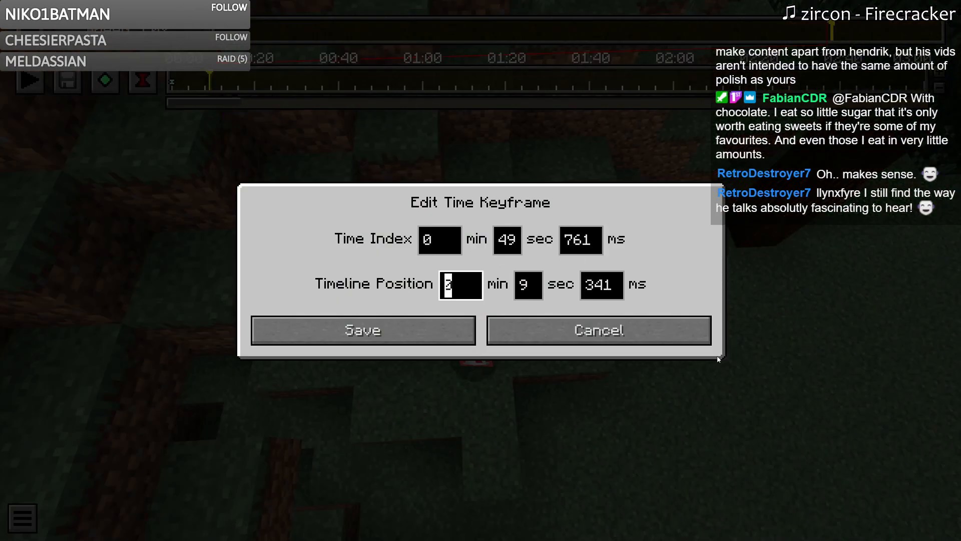
key(Tab)
text(5)
key(Tab)
text(0)
click(392, 318)
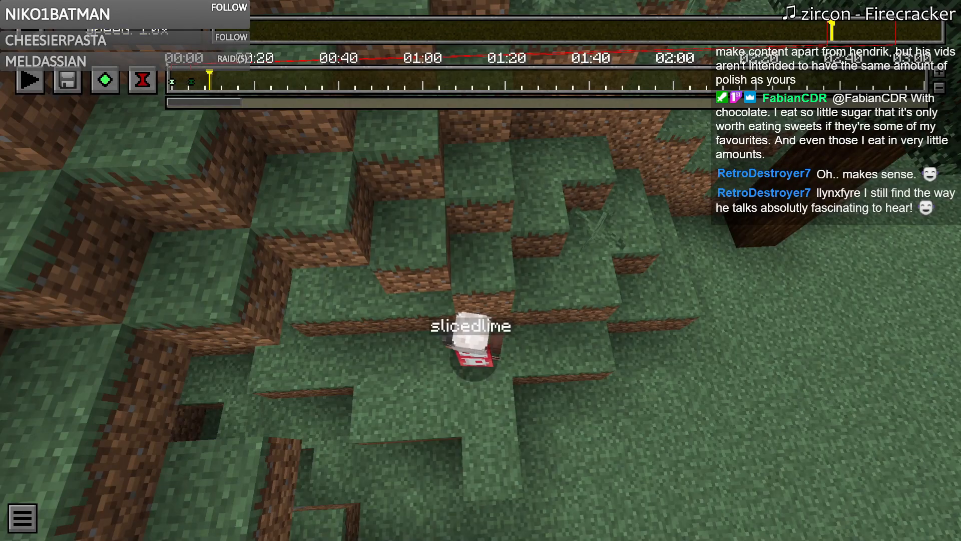
Step: Return the path cursor to the start and enlarge the camera path timeline
click(171, 75)
click(939, 71)
click(940, 72)
click(940, 72)
click(940, 72)
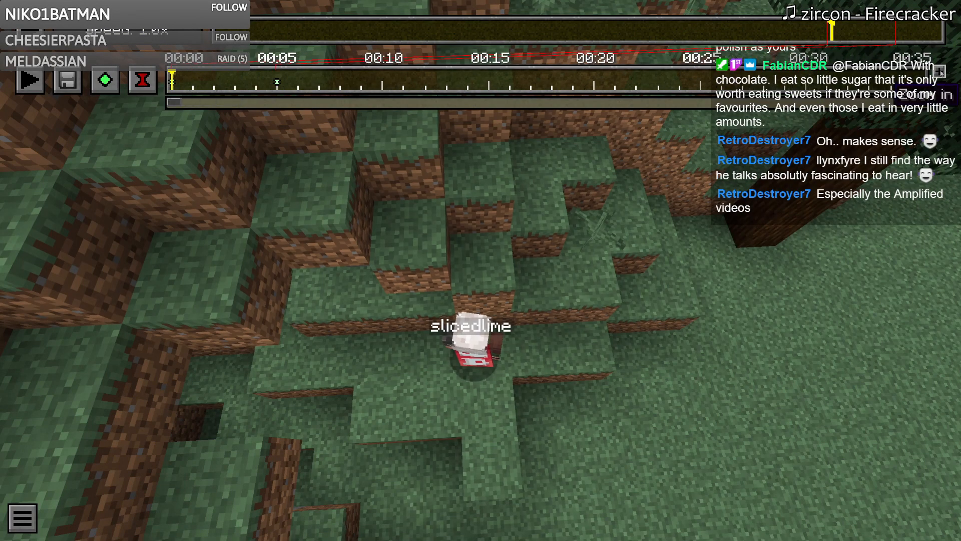
Step: Enlarge the camera path timeline, pull the camera back over the forested hillside, and place a position keyframe at 00:00
click(940, 72)
click(940, 71)
click(939, 72)
key(w)
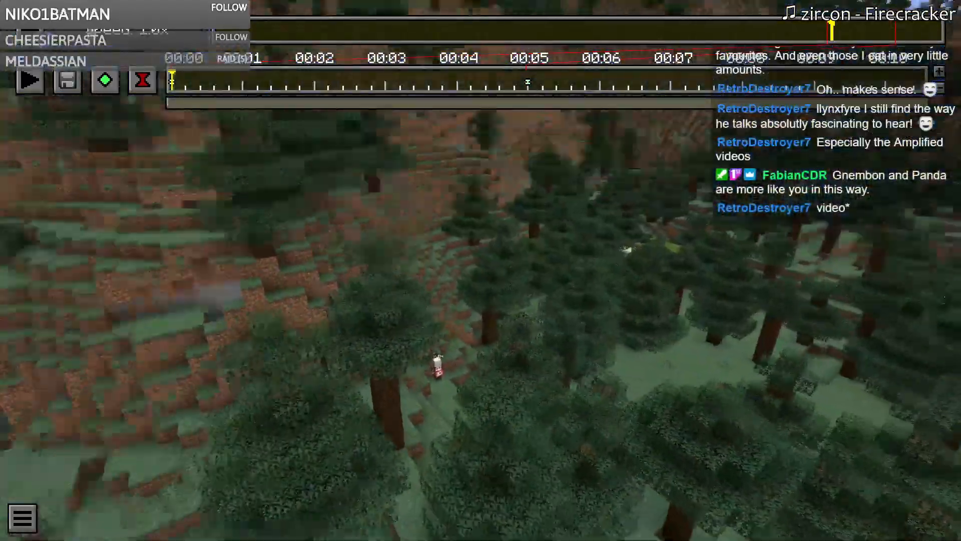
key(s)
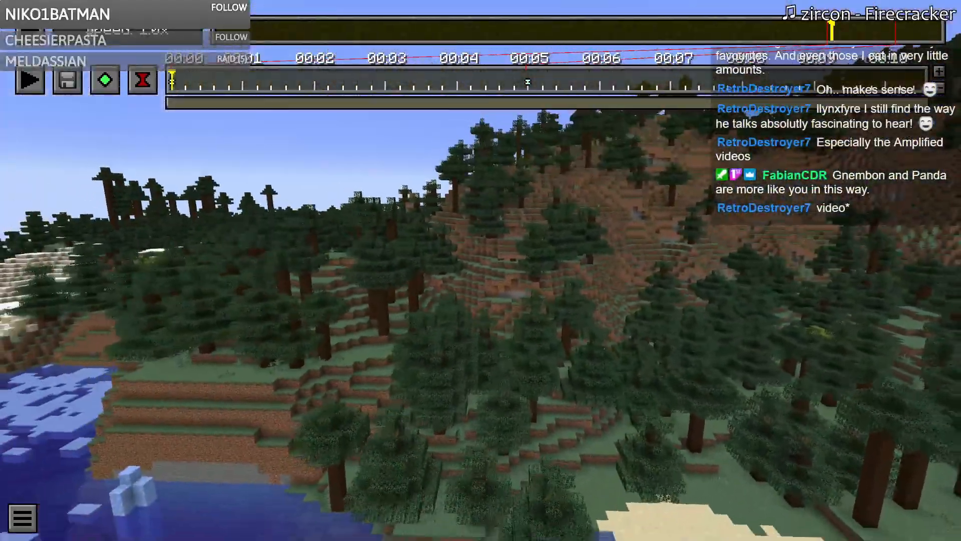
key(s)
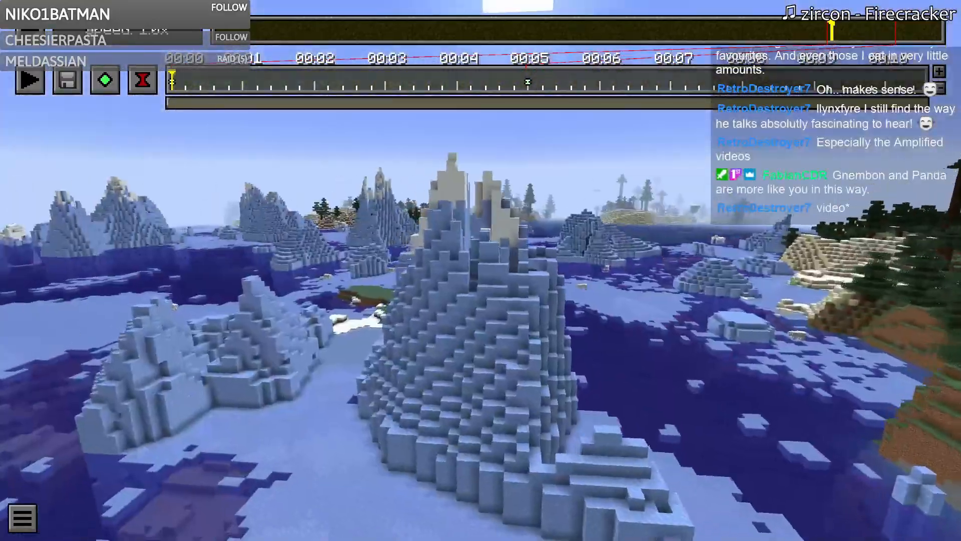
key(s)
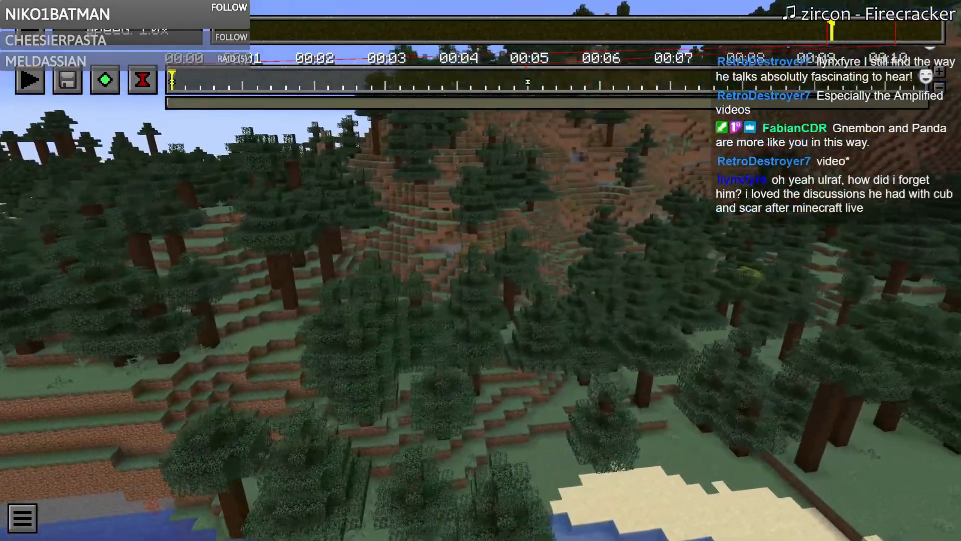
key(s)
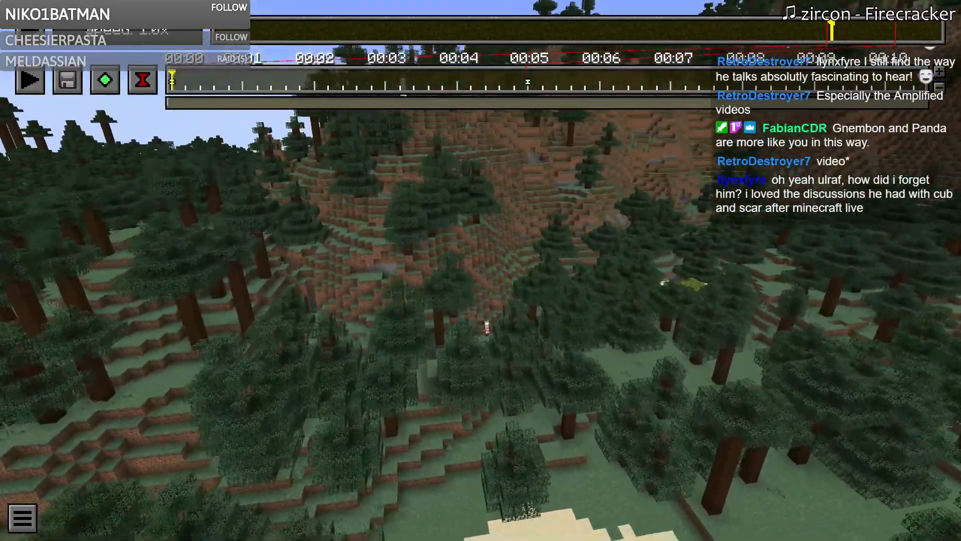
key(s)
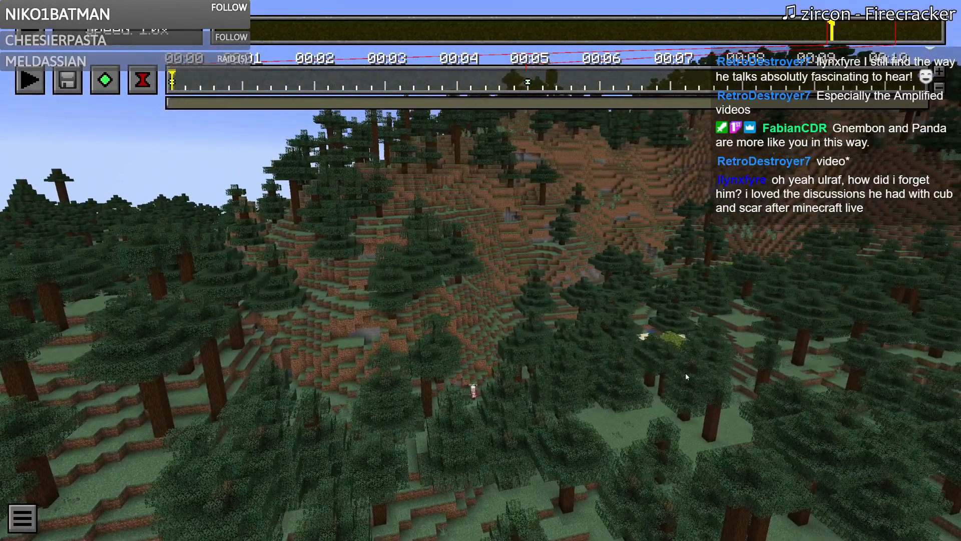
click(104, 80)
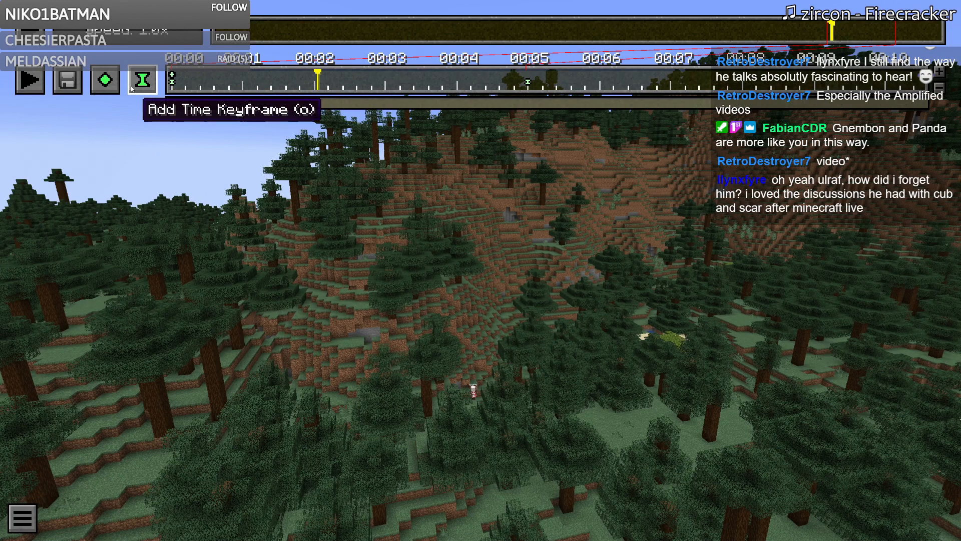
Step: Place a second position keyframe and set its timeline position to 2 sec 0 ms
click(105, 80)
double_click(319, 75)
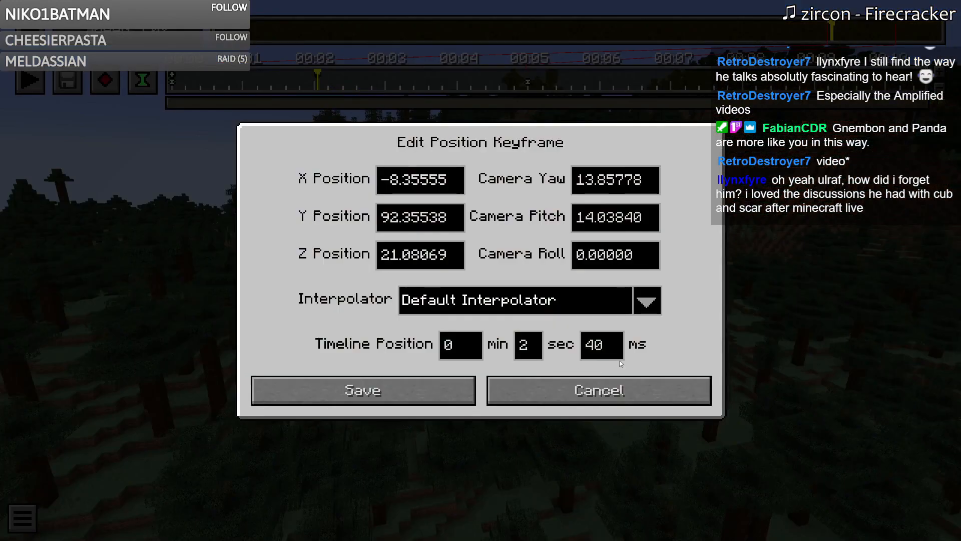
text(0)
click(423, 391)
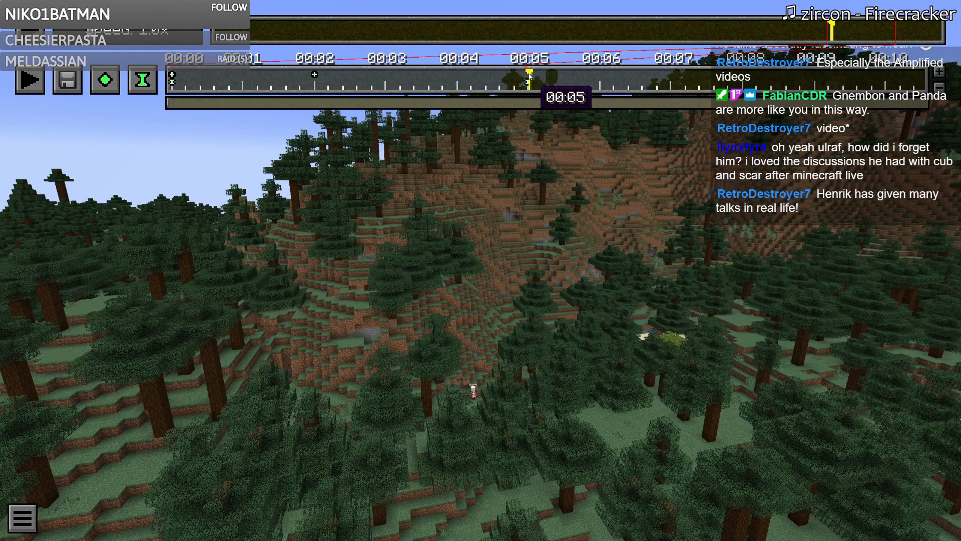
Step: Shift the camera slightly sideways over the forest and place a position keyframe at 5 seconds on the path timeline
key(Escape)
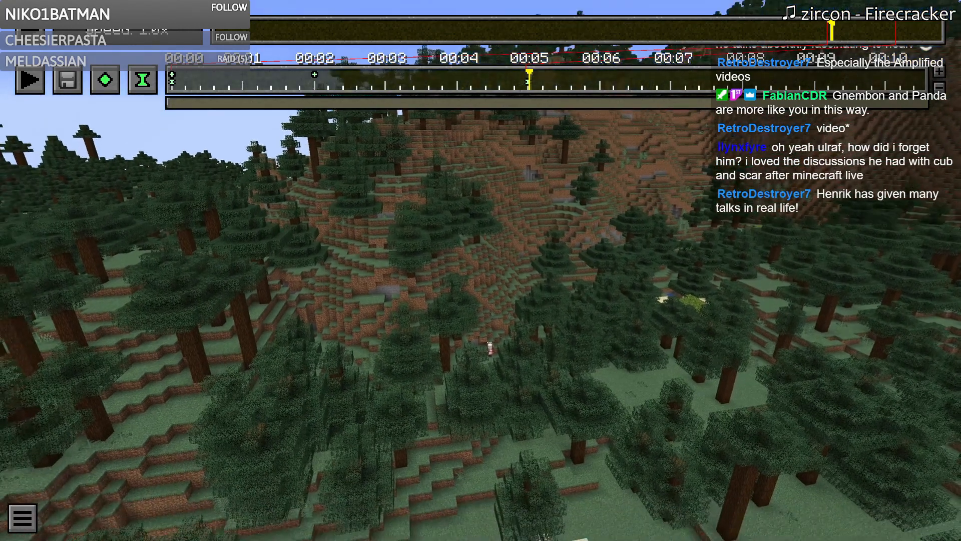
key(d)
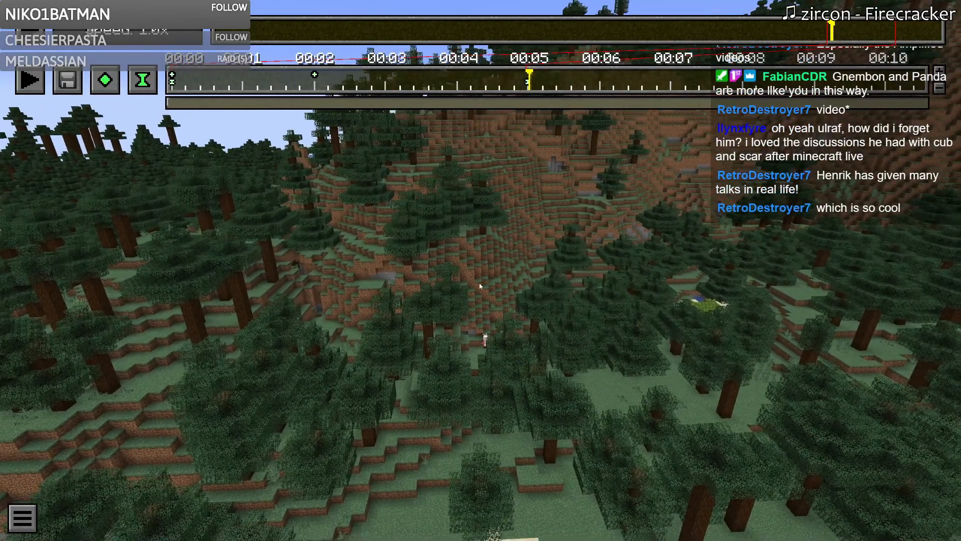
click(105, 80)
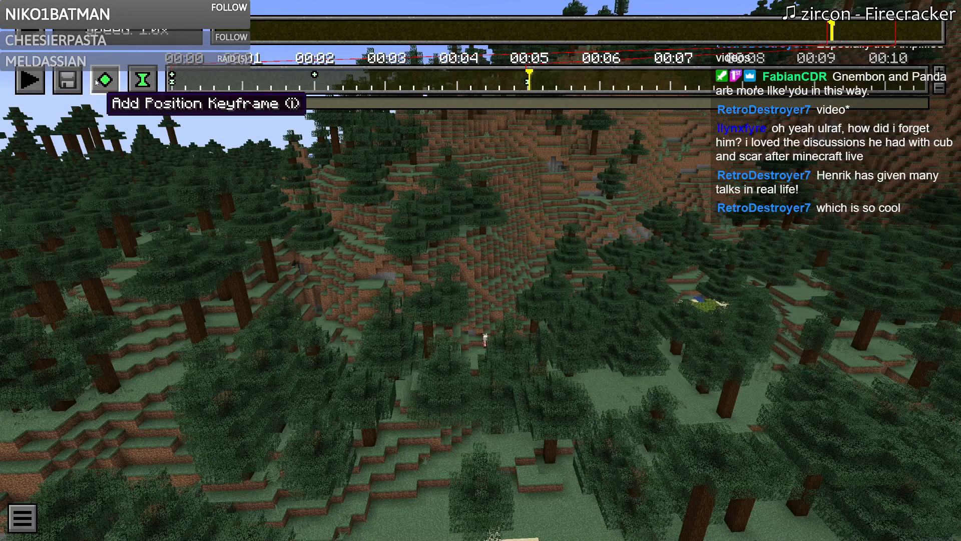
double_click(529, 76)
click(604, 338)
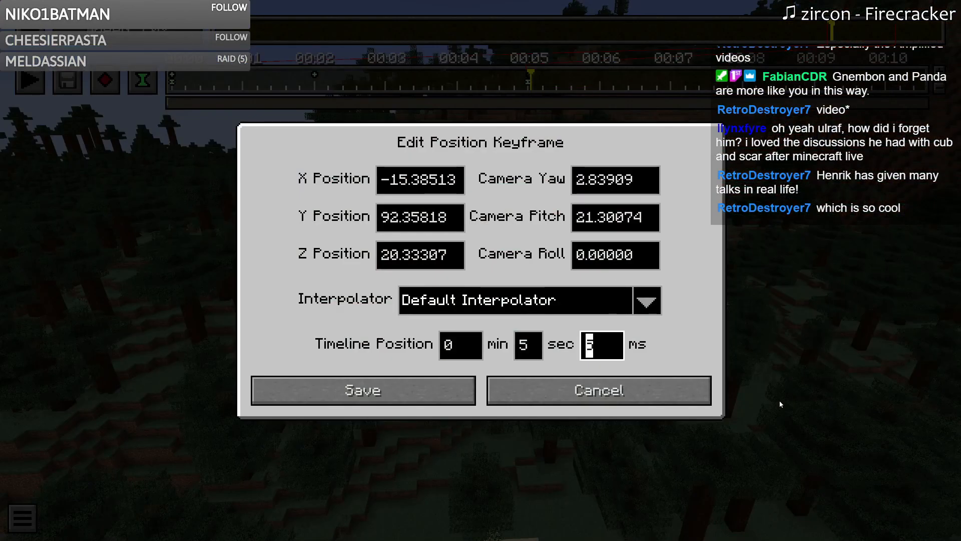
click(358, 391)
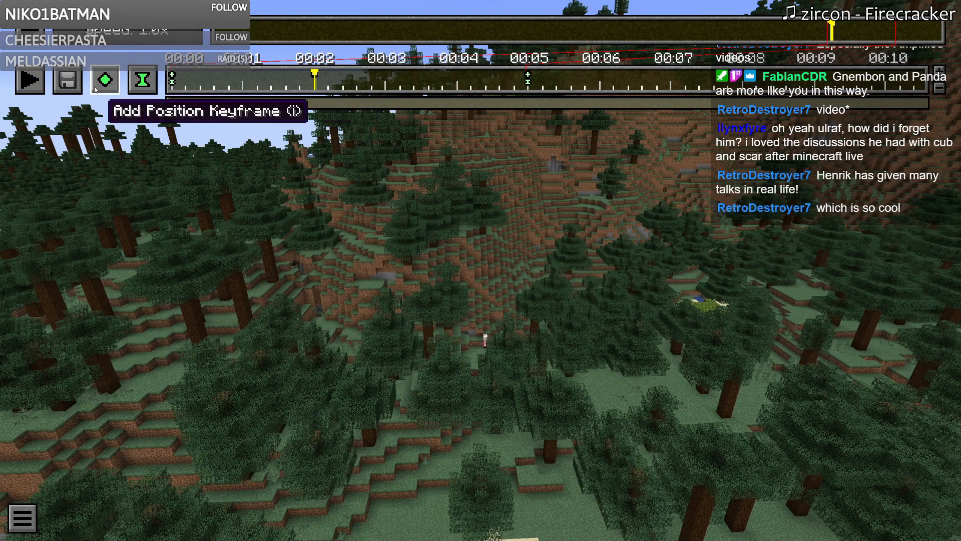
Step: Tilt the camera up to show more sky, redo the position keyframes at 5 and 2 seconds, and preview the camera path
click(30, 79)
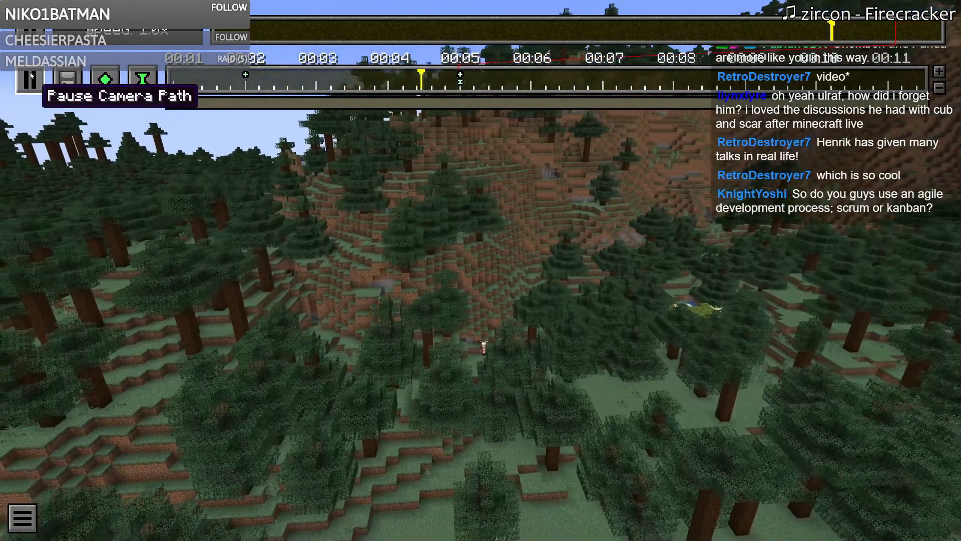
click(31, 78)
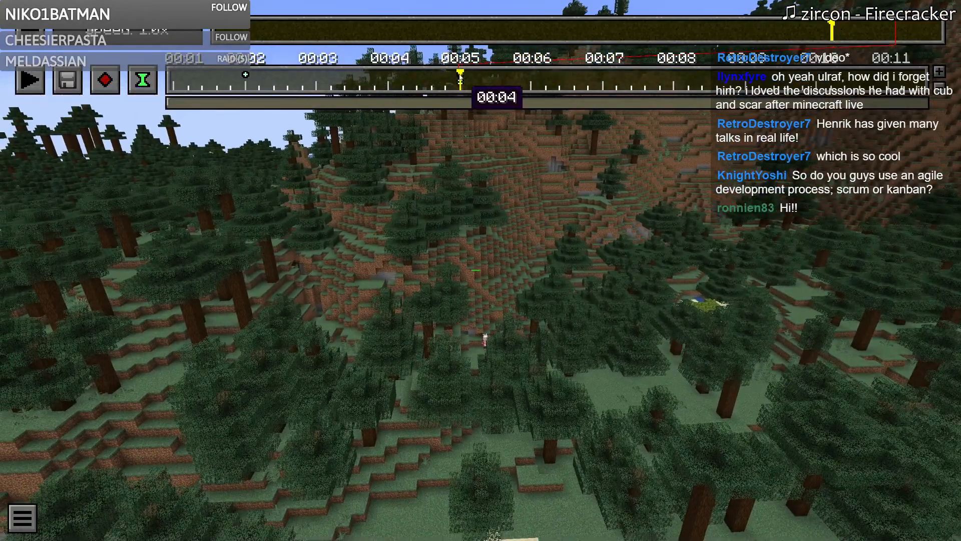
key(Escape)
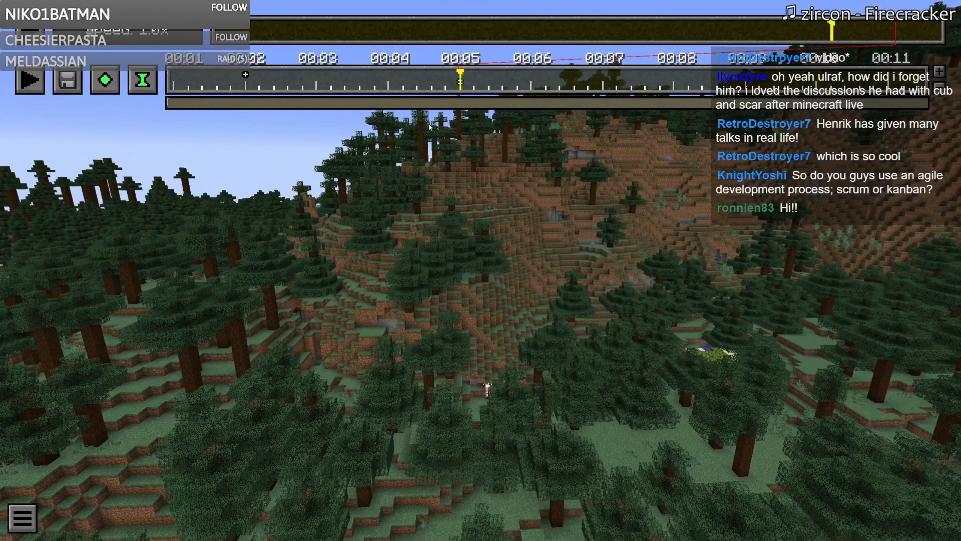
click(103, 80)
drag(292, 75, 246, 85)
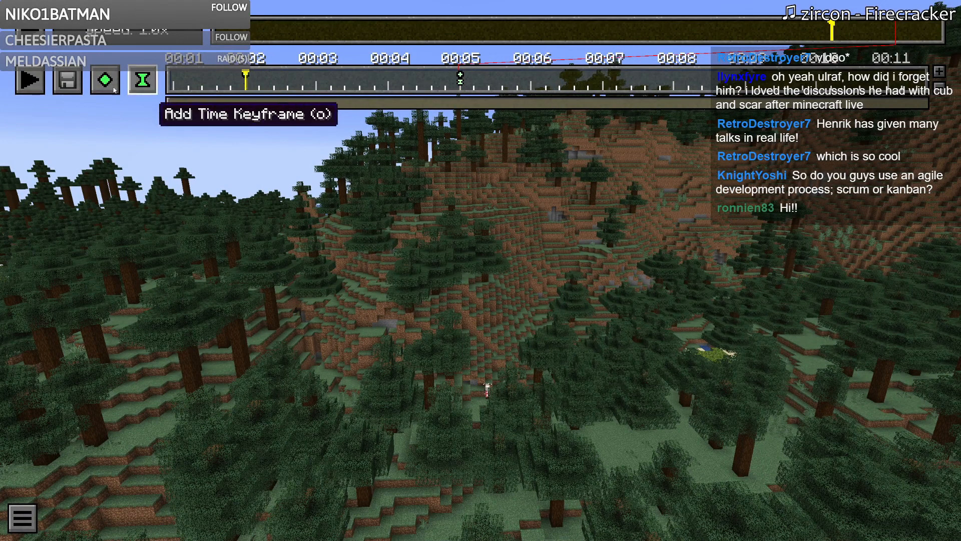
click(35, 80)
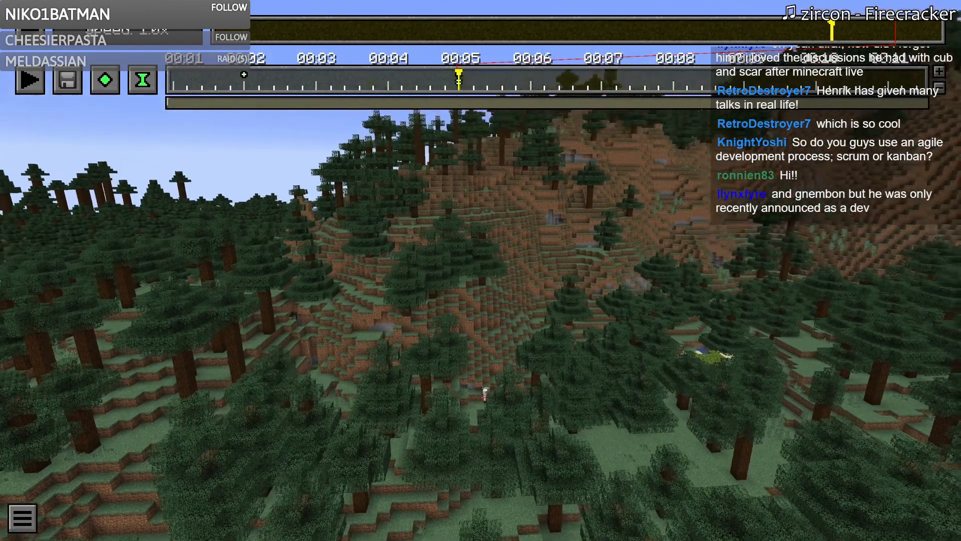
Step: Save the camera path in the keyframe repository as "Spawn 3"
key(x)
click(430, 464)
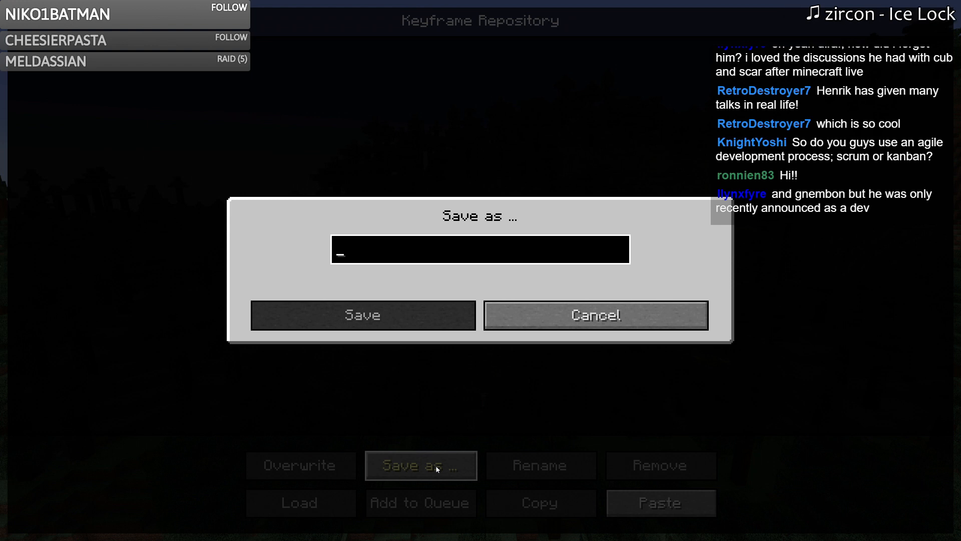
text(s)
key(BackSpace)
text(S)
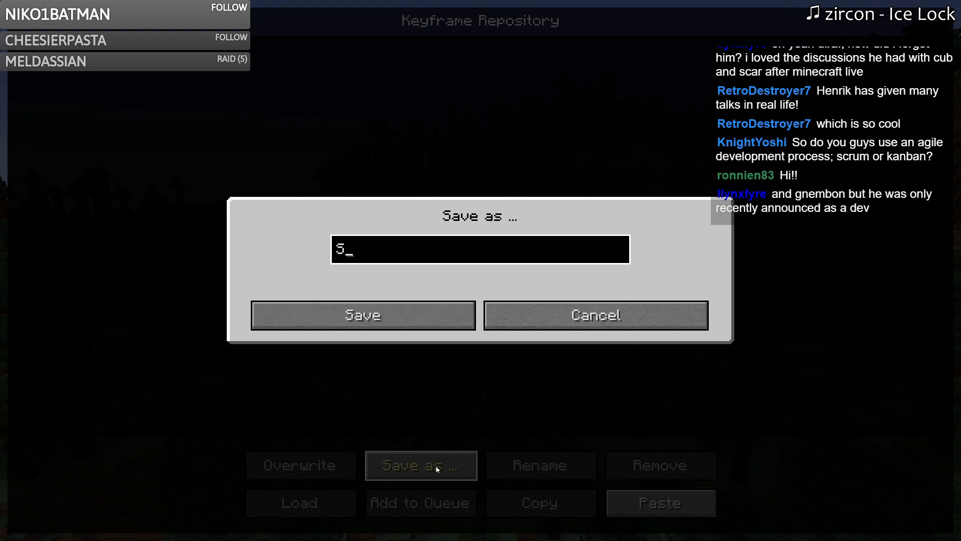
text(pawn 3)
key(Return)
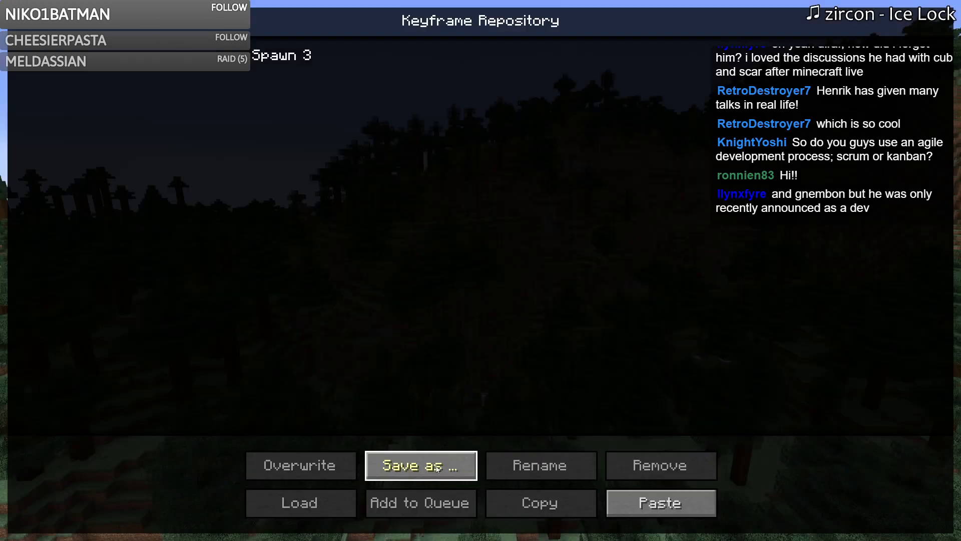
Step: Add the Spawn 3 camera path to the render queue and render the whole queue
click(280, 59)
click(430, 502)
click(416, 479)
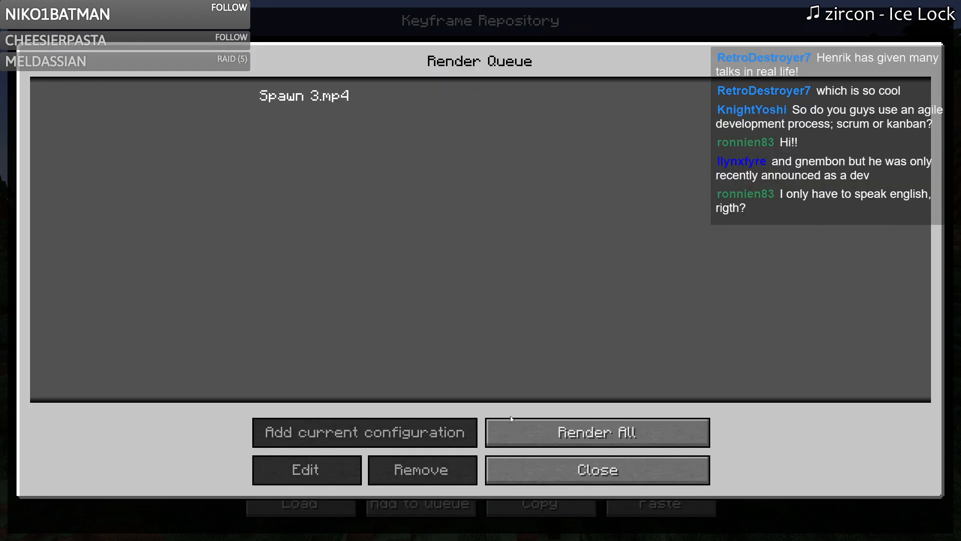
click(608, 442)
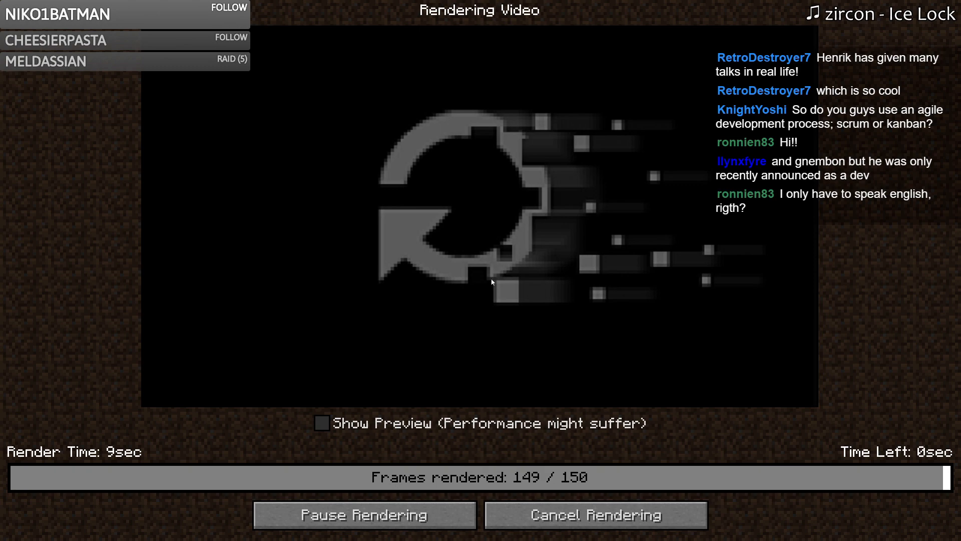
Step: Close the keyframe repository and exit the Spawn 3 replay to the title screen
key(x)
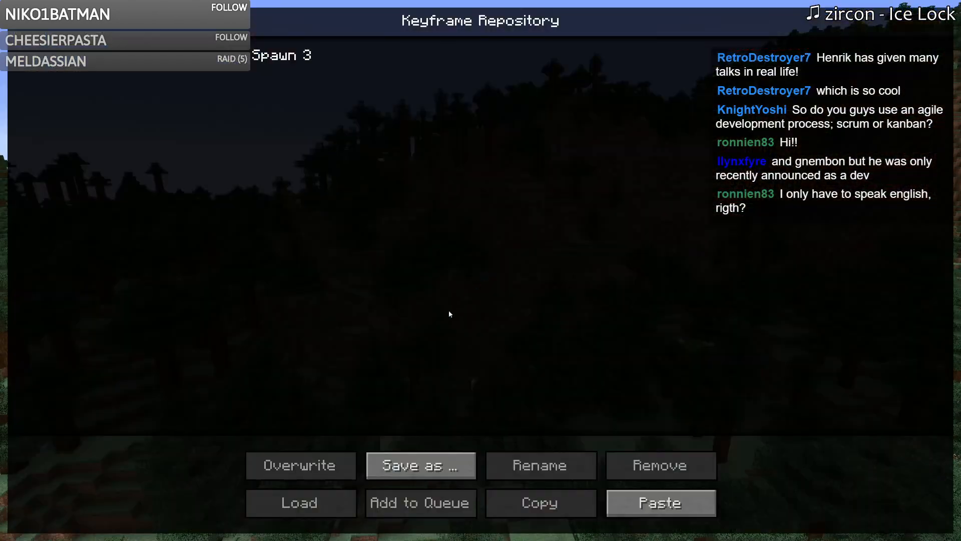
key(Escape)
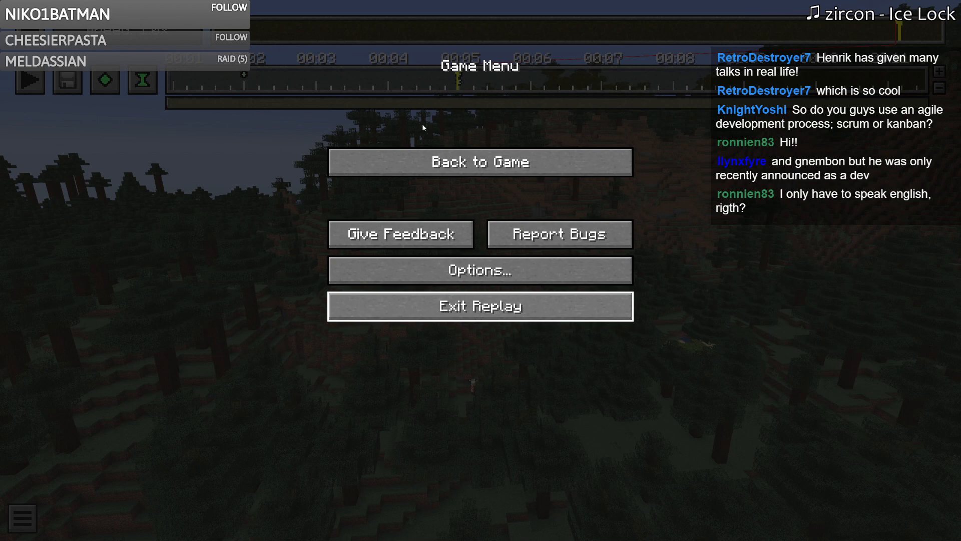
key(Return)
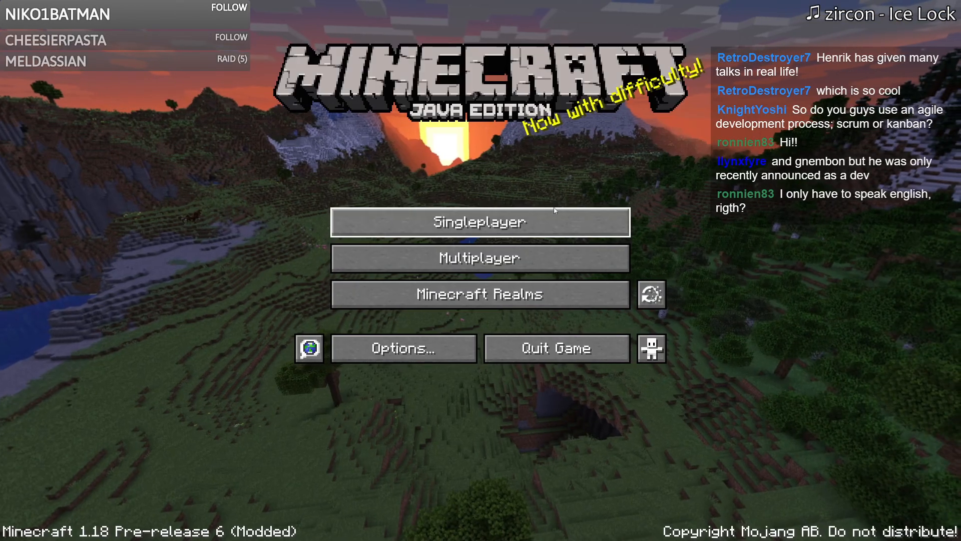
Step: Create a new world named "Spawn 4" in Creative game mode
click(554, 210)
click(619, 482)
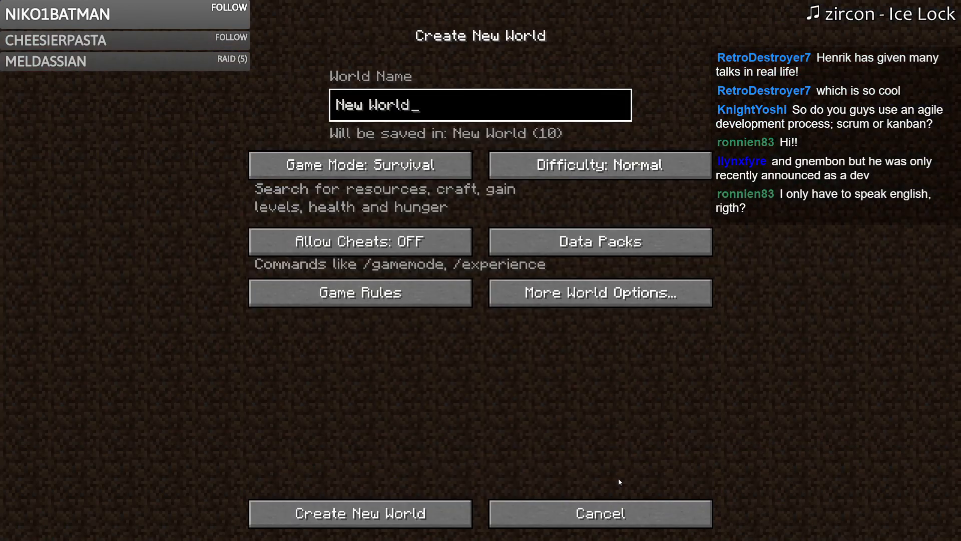
key(ctrl+a)
text(Spawn 3)
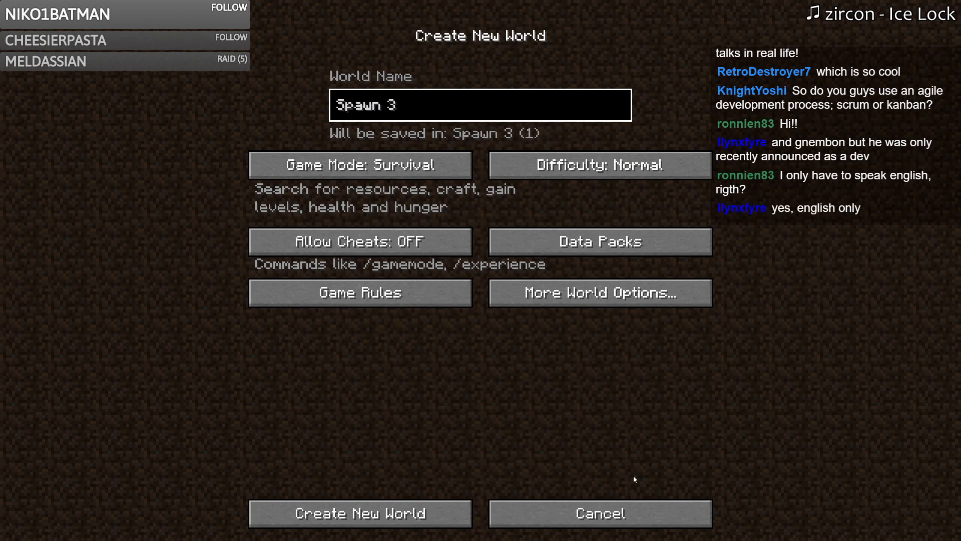
click(360, 165)
click(360, 166)
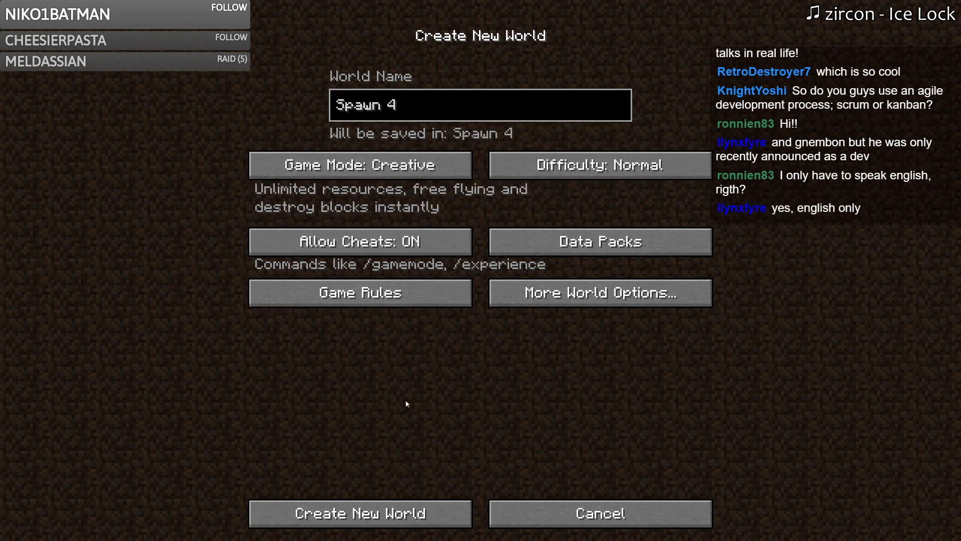
click(352, 519)
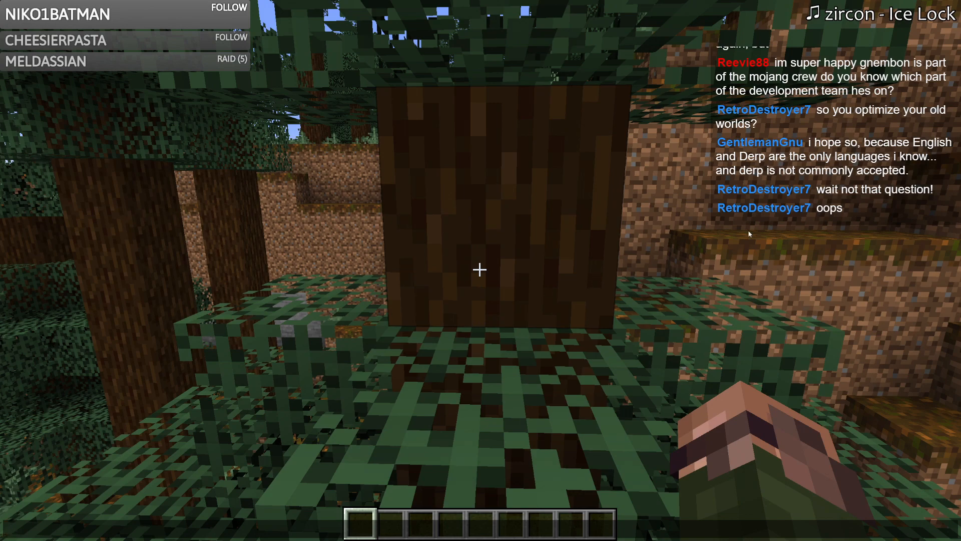
Step: Resume the game and look around the Spawn 4 forest from the spawn point while the replay records
key(Escape)
key(w)
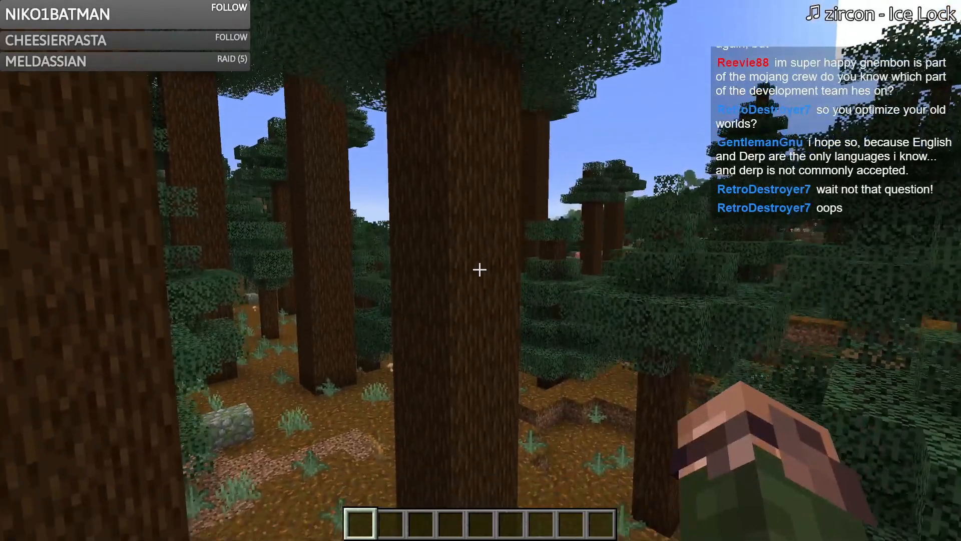
key(w)
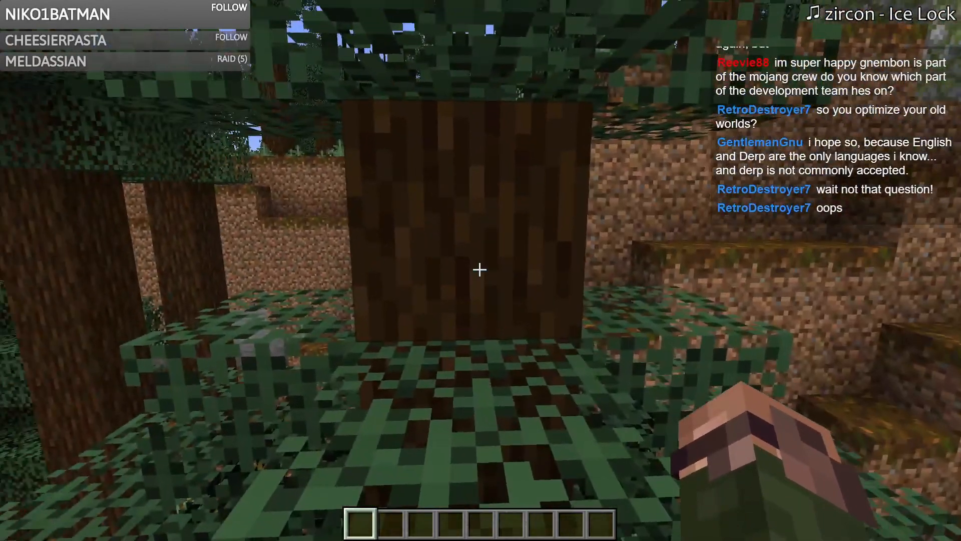
Step: Leave the Spawn 4 world and open the list of recorded replays
key(Escape)
click(486, 307)
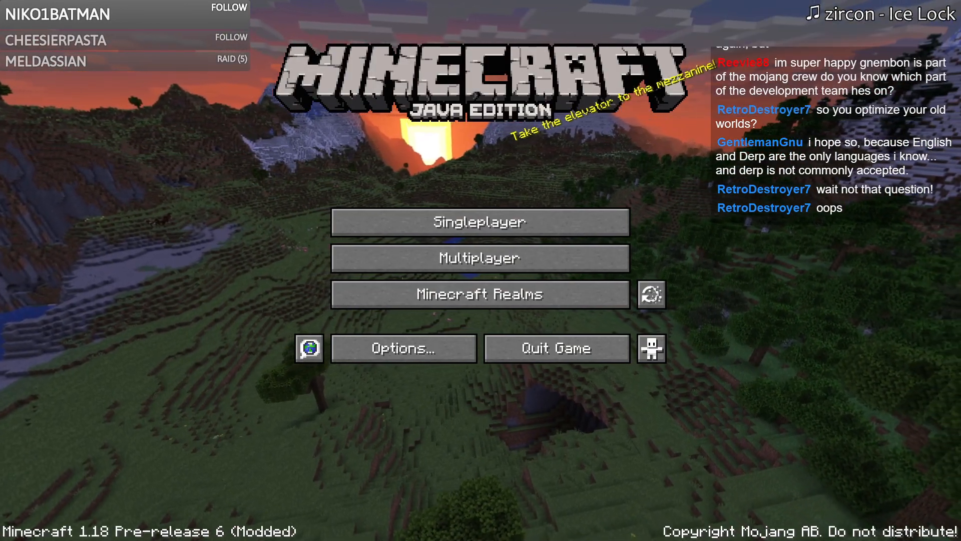
click(651, 294)
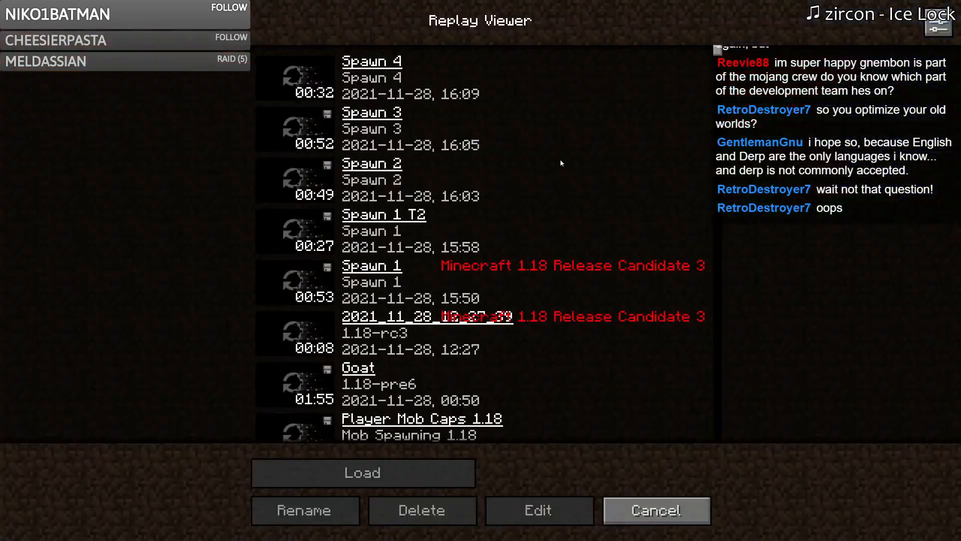
Step: Open the Spawn 4 replay and examine the terrain around the spawn point from above, early and late in the recording
double_click(457, 88)
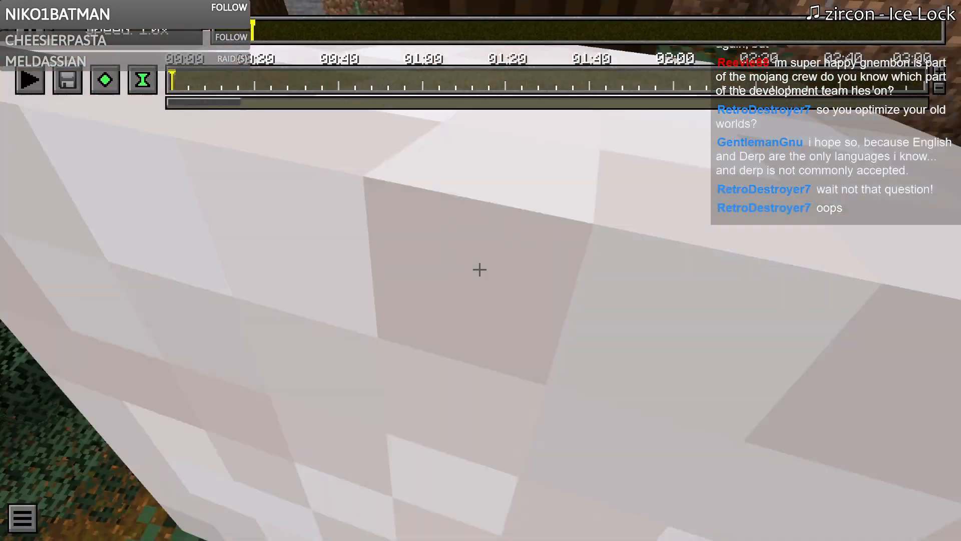
key(space)
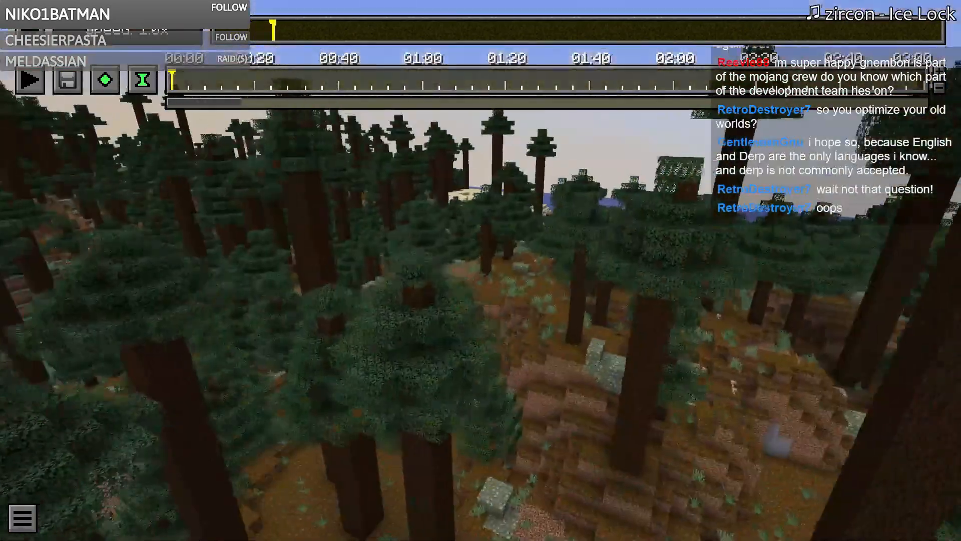
key(s)
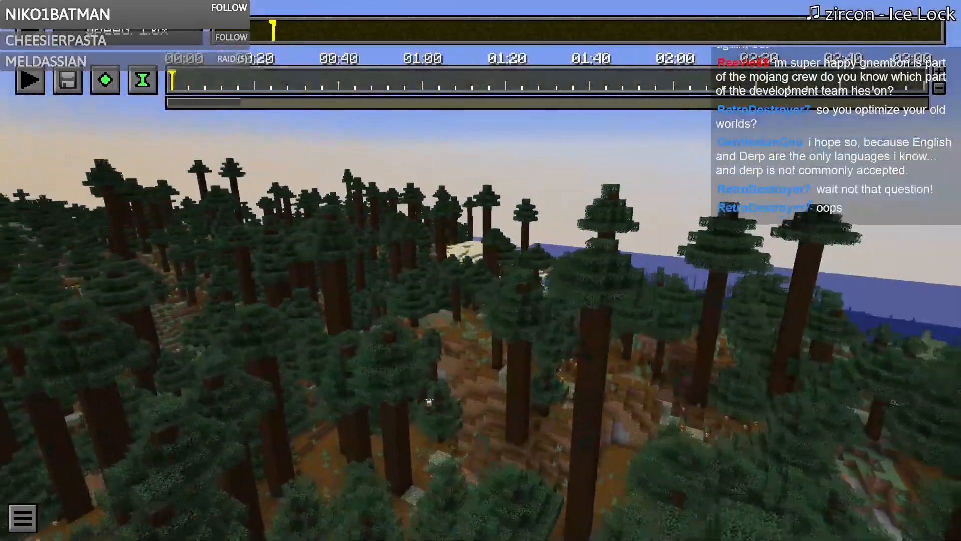
key(t)
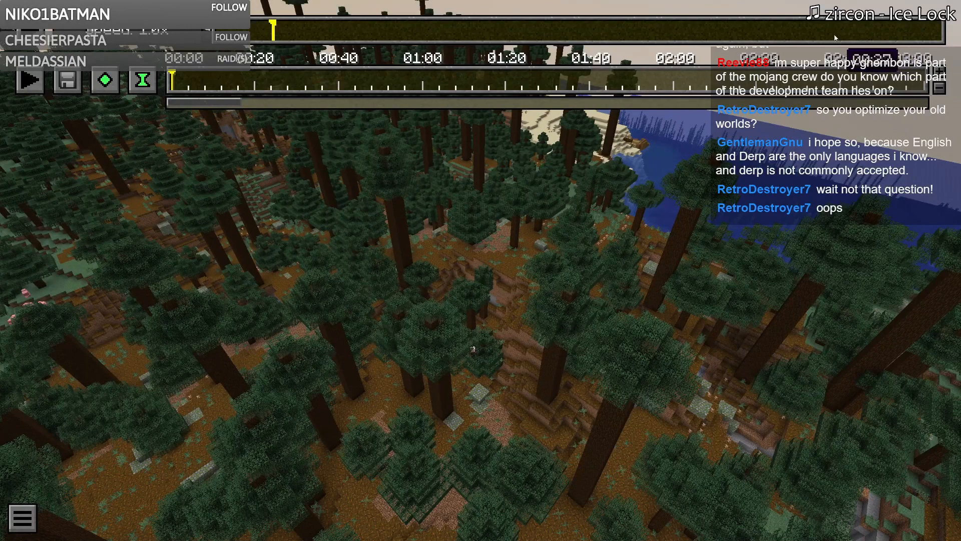
click(683, 28)
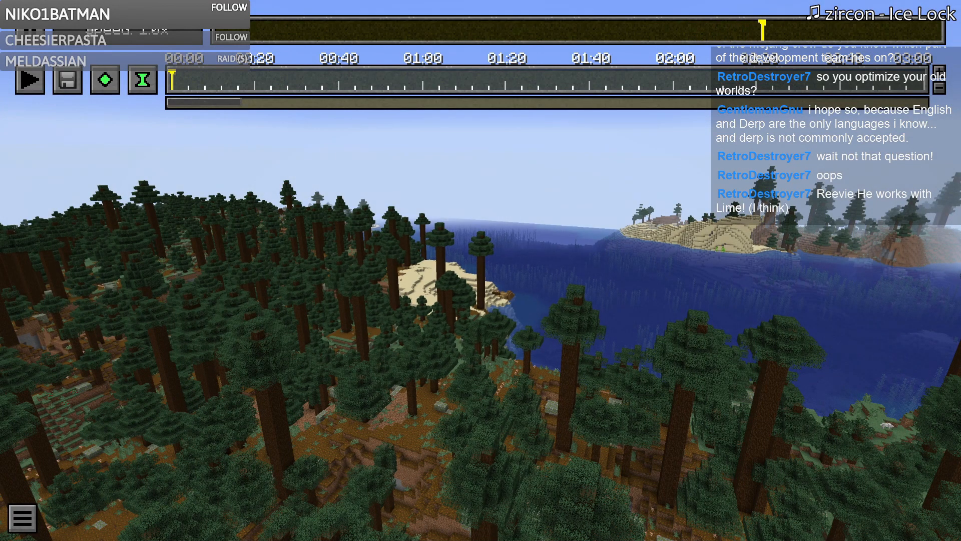
Step: Exit the replay and load the Spawn 4 world again to record another replay
key(Escape)
click(451, 305)
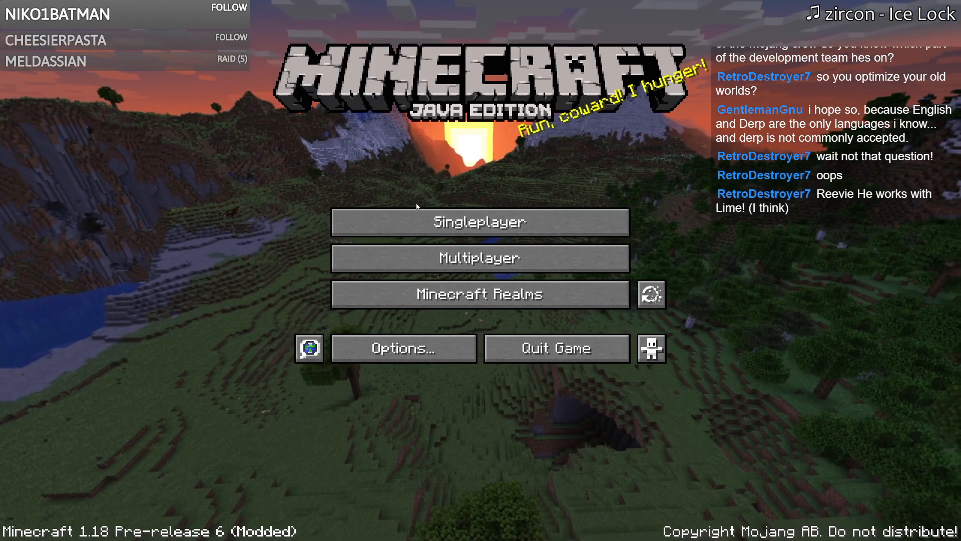
click(420, 221)
click(308, 104)
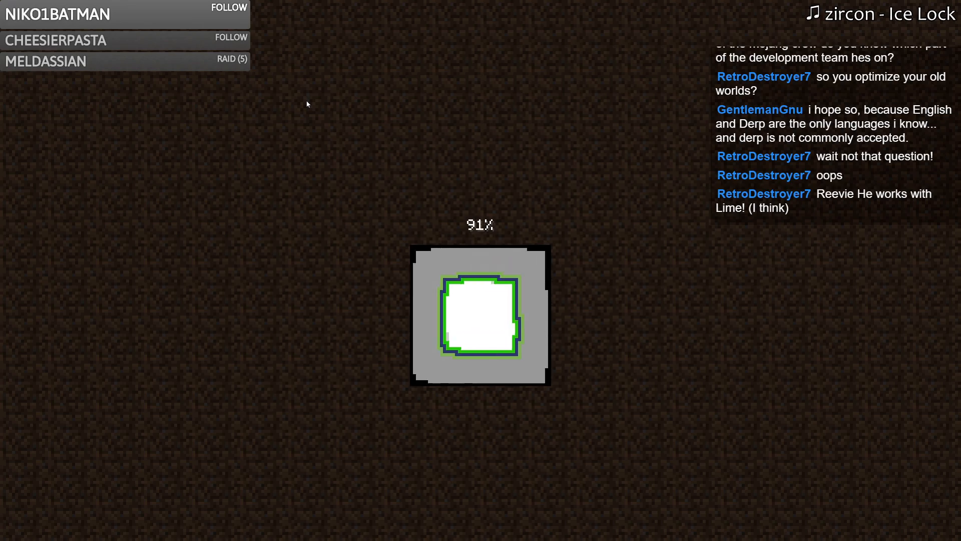
Step: Leave the Spawn 4 world and open the list of recorded replays
key(t)
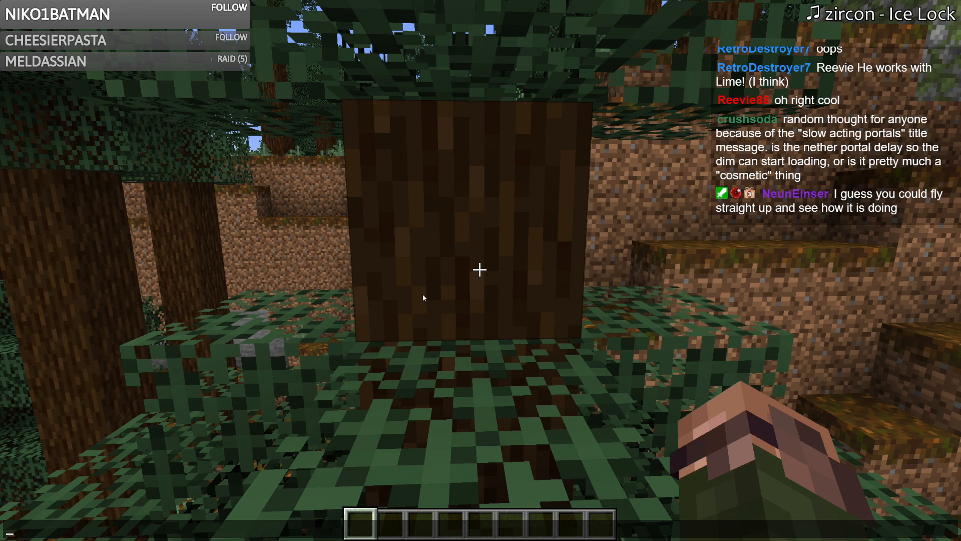
key(Escape)
key(Escape)
click(518, 307)
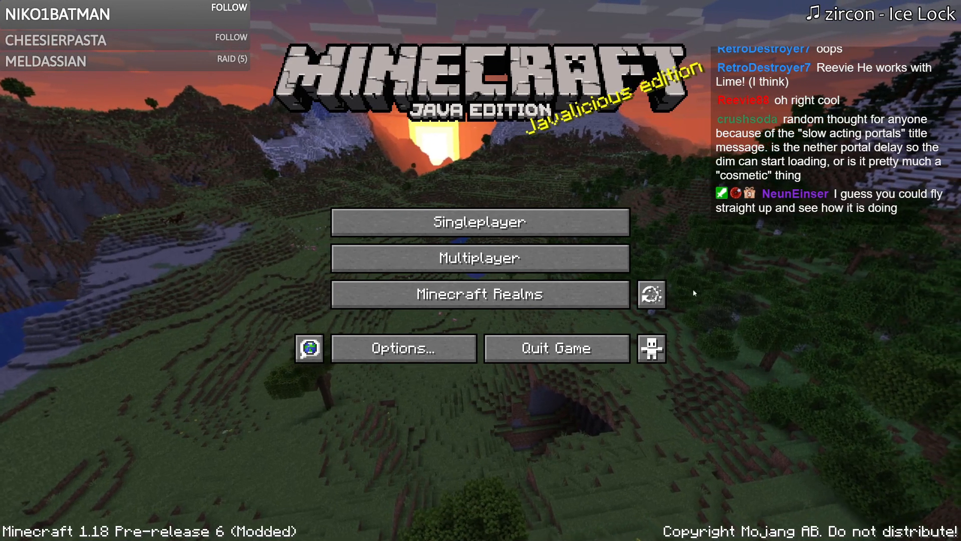
click(651, 294)
Step: Rename the newest Spawn 4 recording as "Spawn 4 Again"
click(396, 101)
click(295, 511)
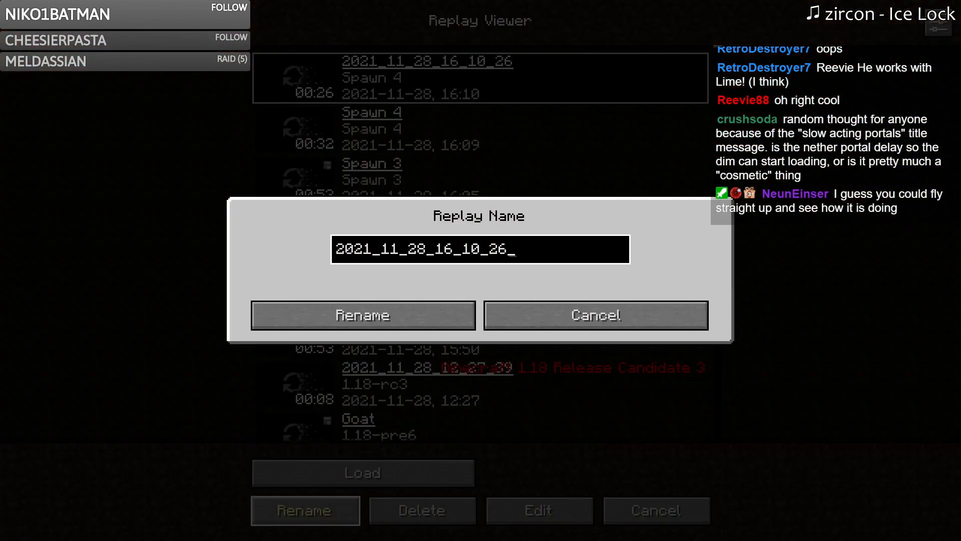
key(ctrl+a)
text(SDpa)
key(ctrl+a)
text(Spaw)
key(BackSpace)
key(BackSpace)
text(4 Again)
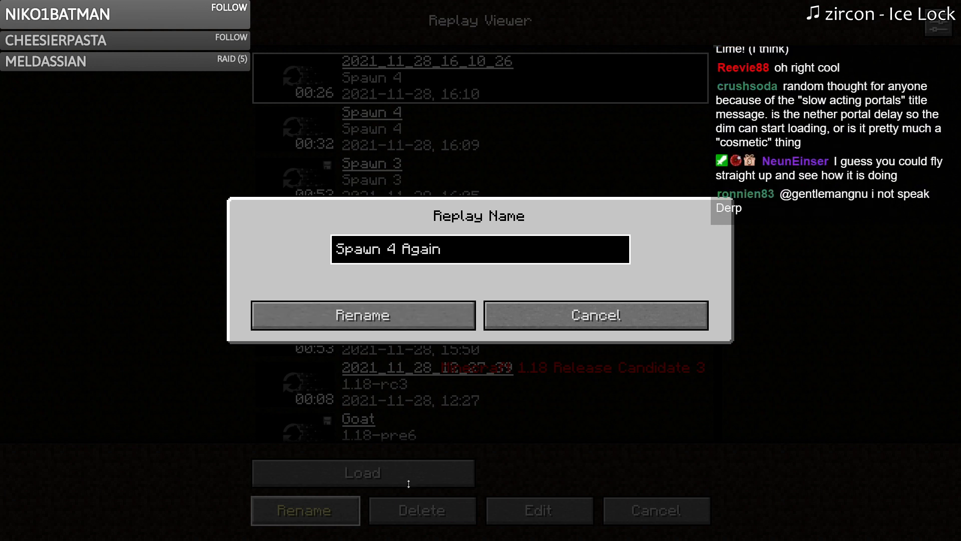
click(421, 304)
Step: Load the Spawn 4 Again replay, pause it, and fly the camera to a viewpoint above the trees overlooking the player and the sea
click(369, 80)
click(316, 470)
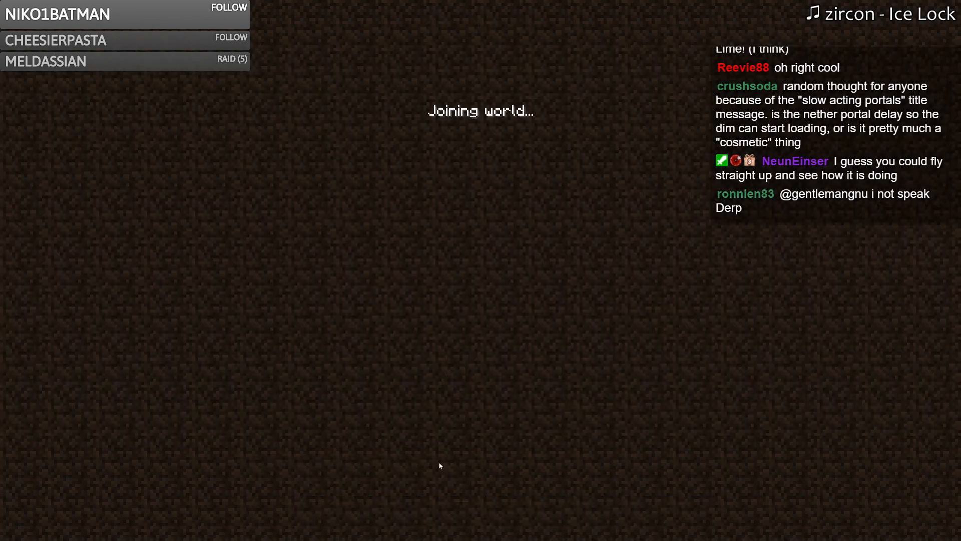
key(s)
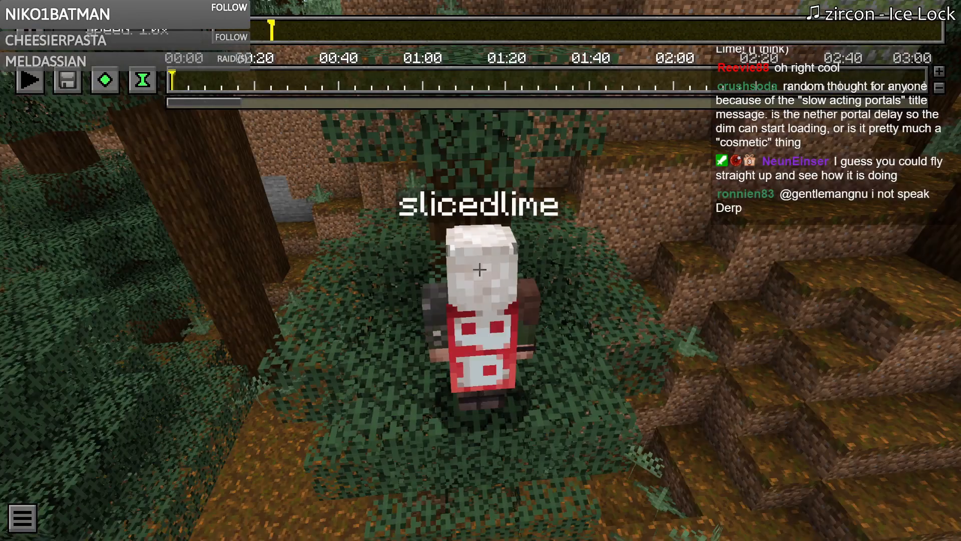
key(space)
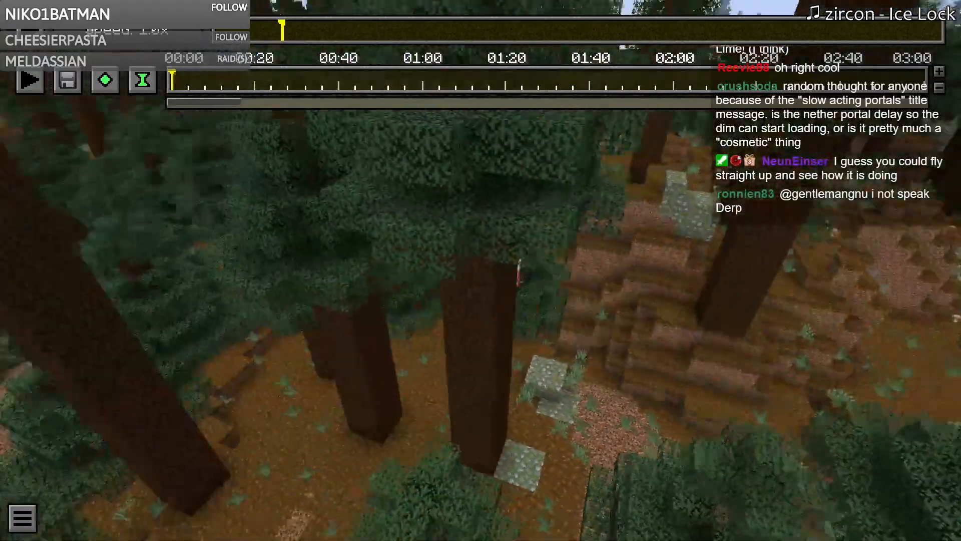
key(w)
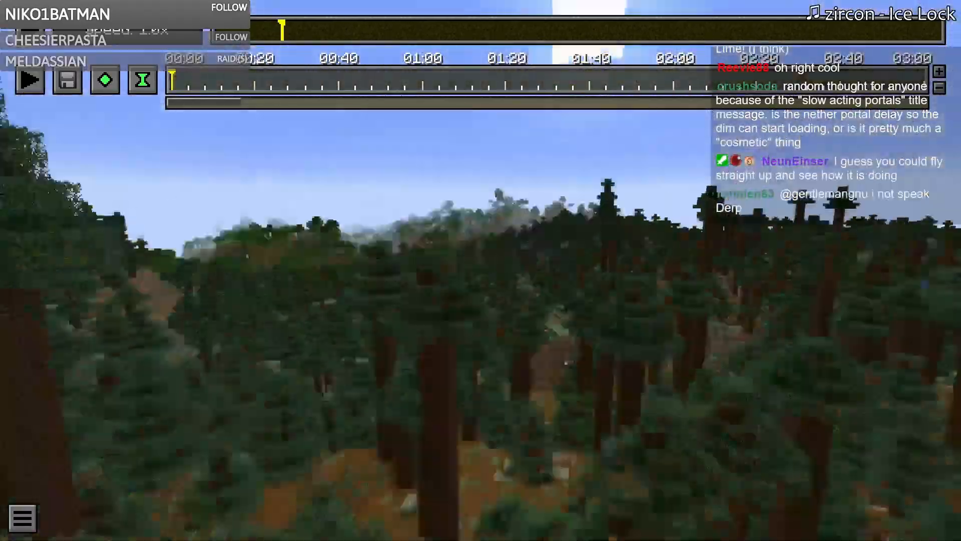
key(w)
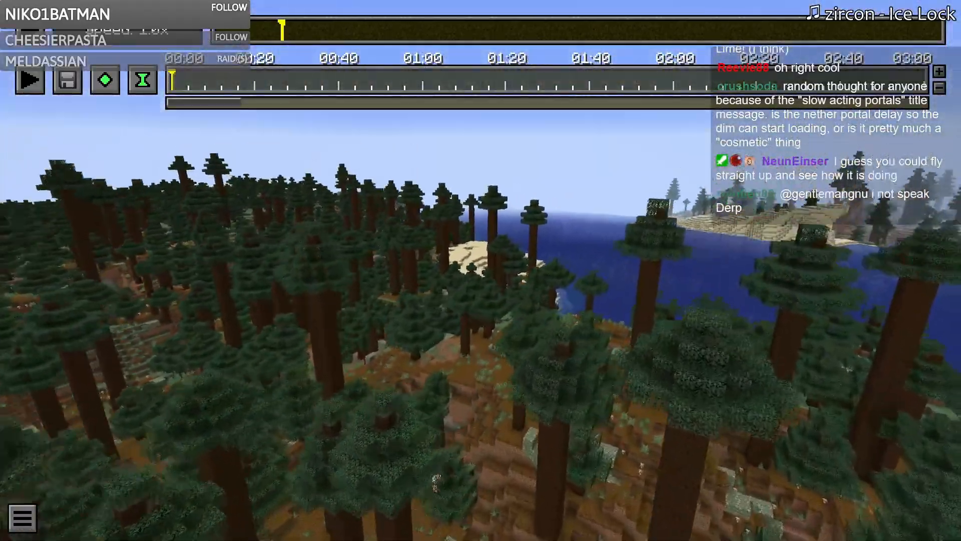
key(space)
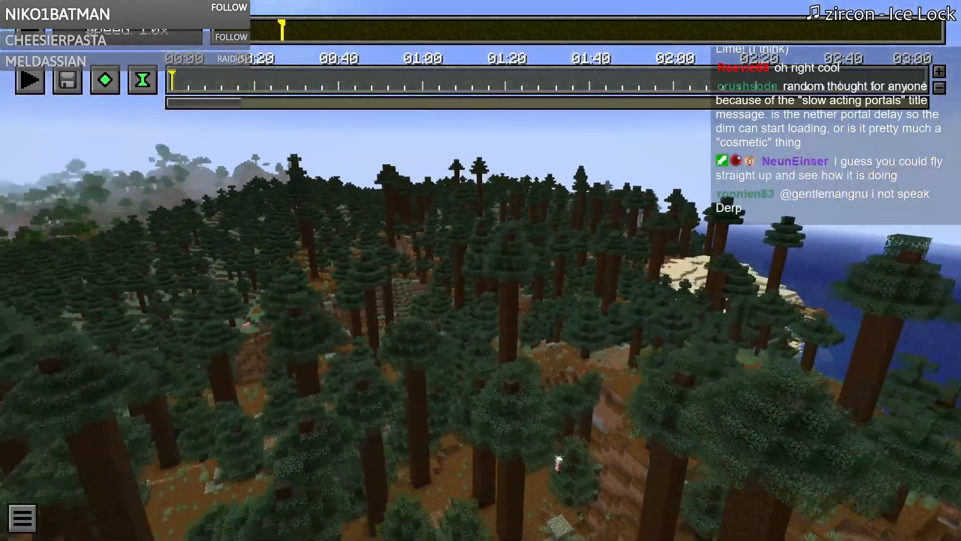
key(w)
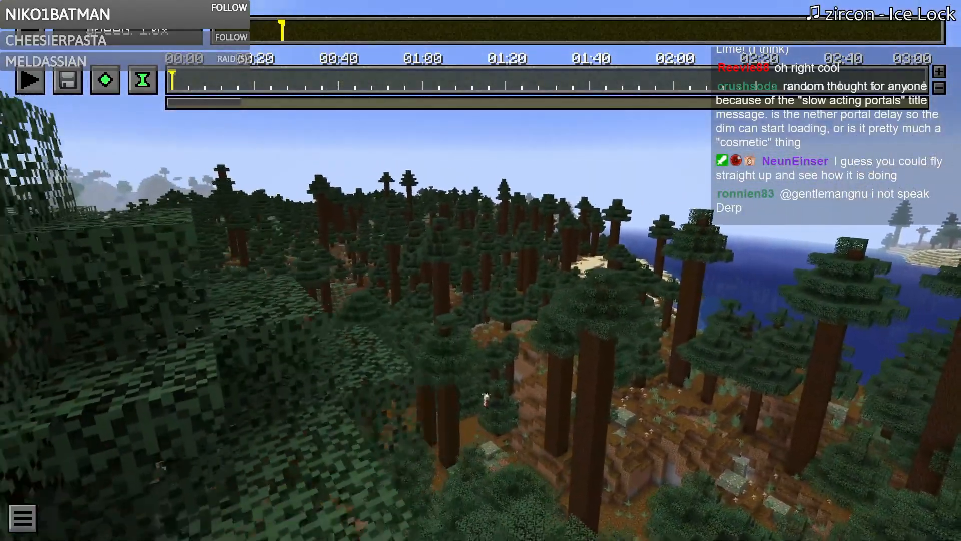
key(space)
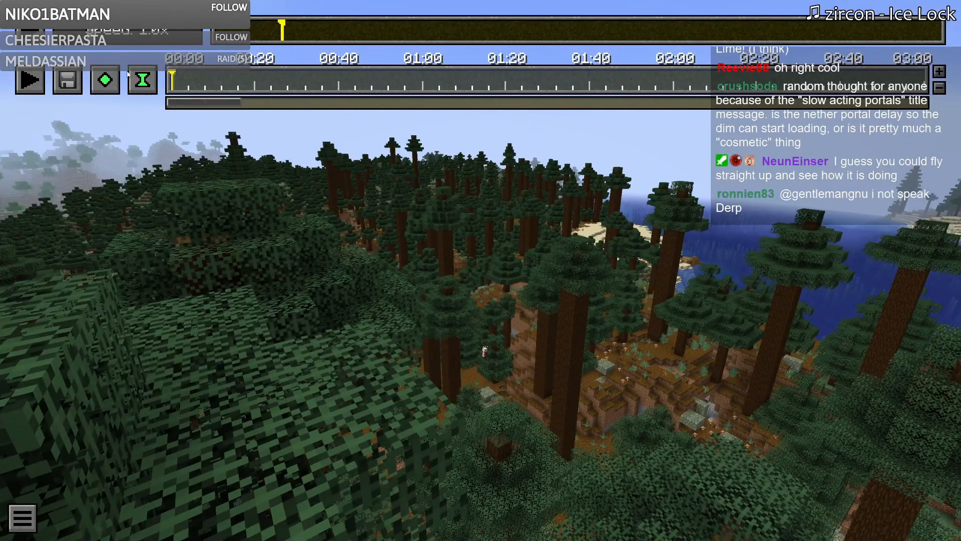
click(143, 80)
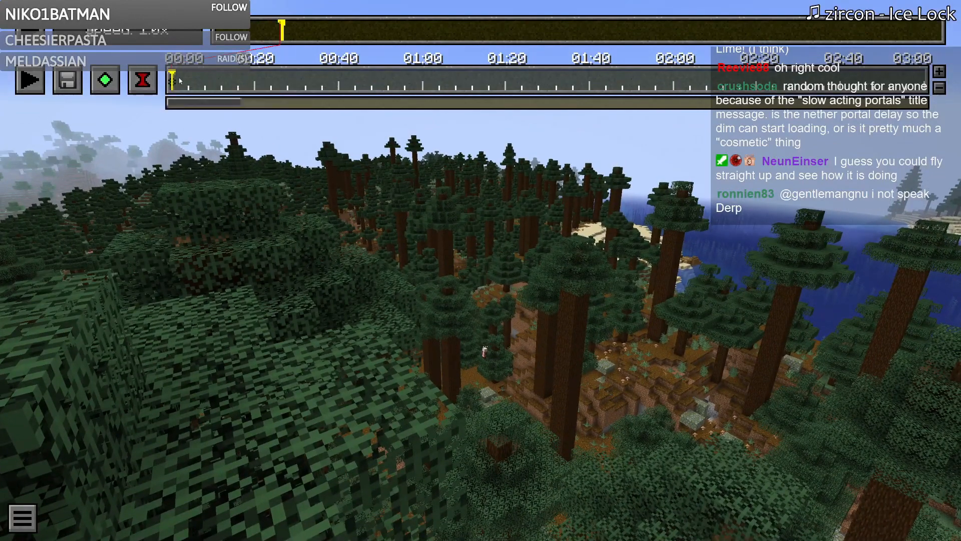
click(939, 72)
click(939, 71)
click(939, 72)
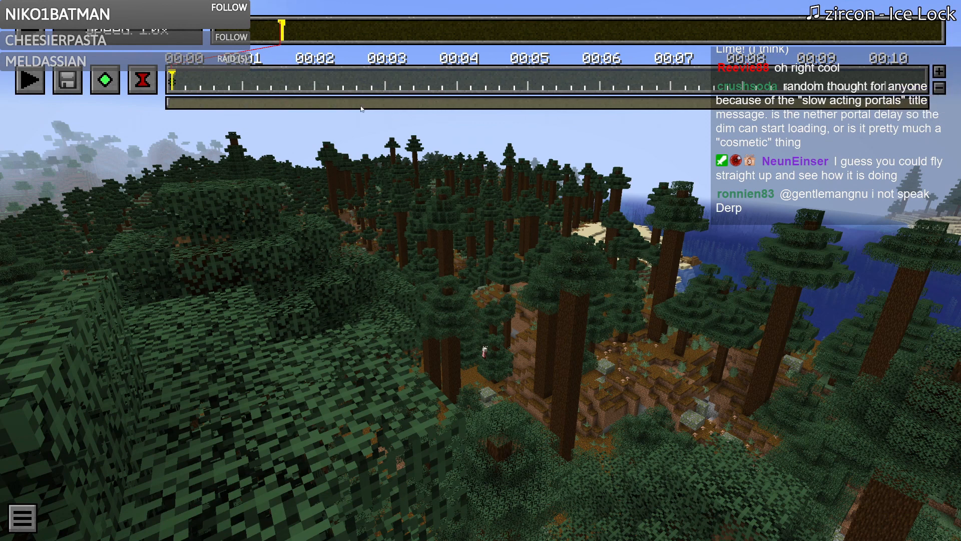
click(535, 76)
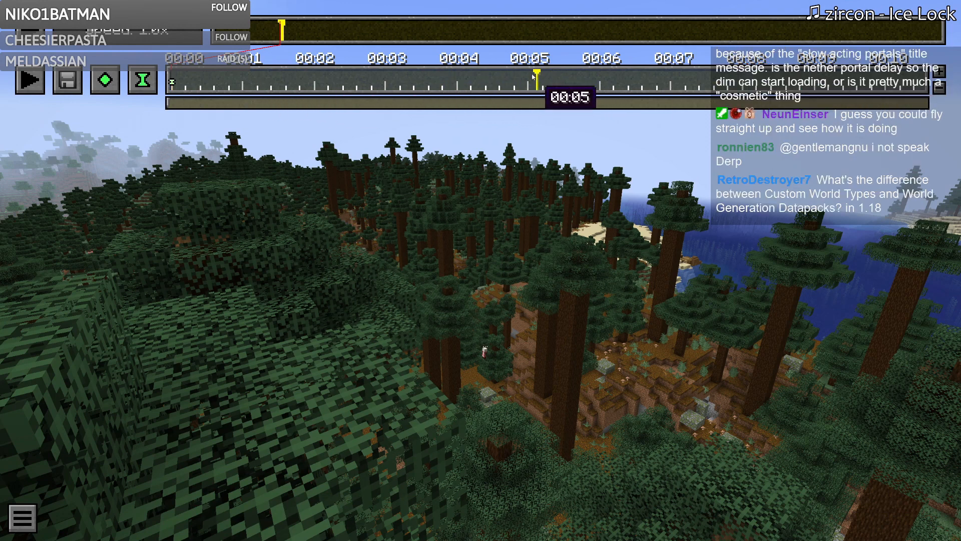
click(143, 80)
double_click(537, 85)
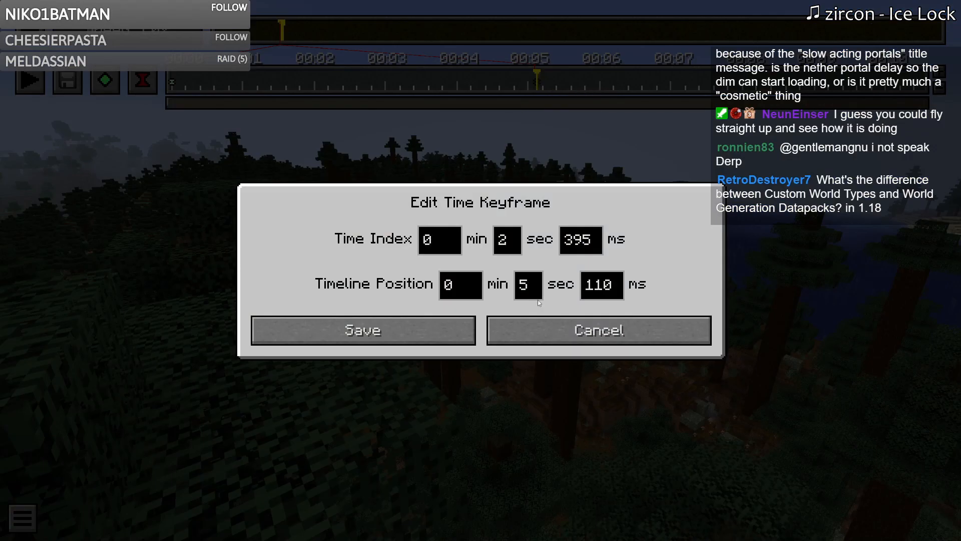
click(599, 330)
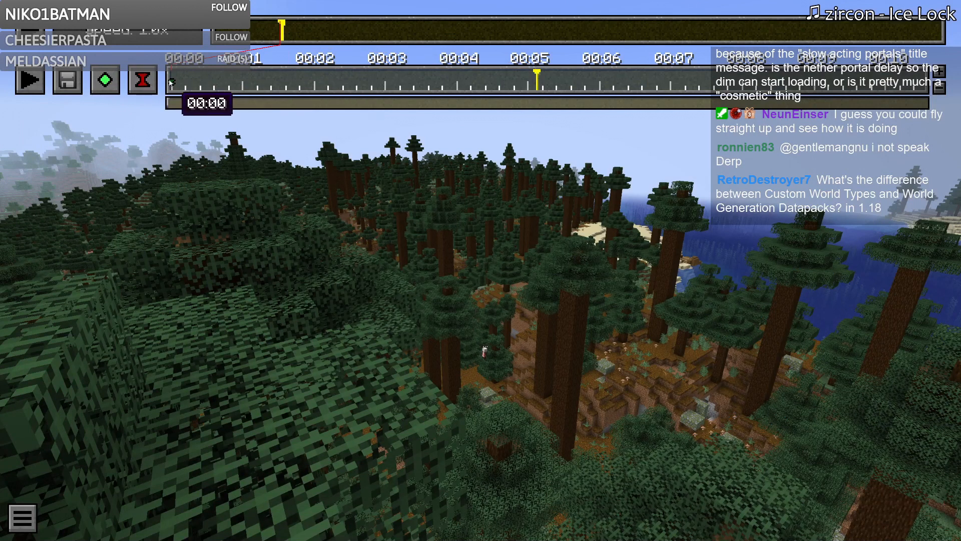
click(146, 82)
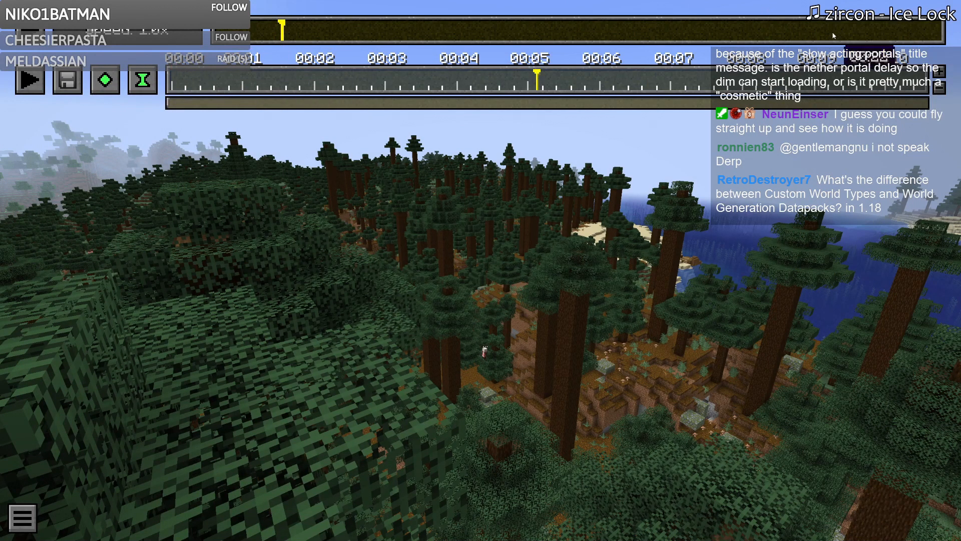
Step: Jump to about 20 seconds in the replay and add time keyframes at the start and at about 5 seconds of the timeline
click(777, 33)
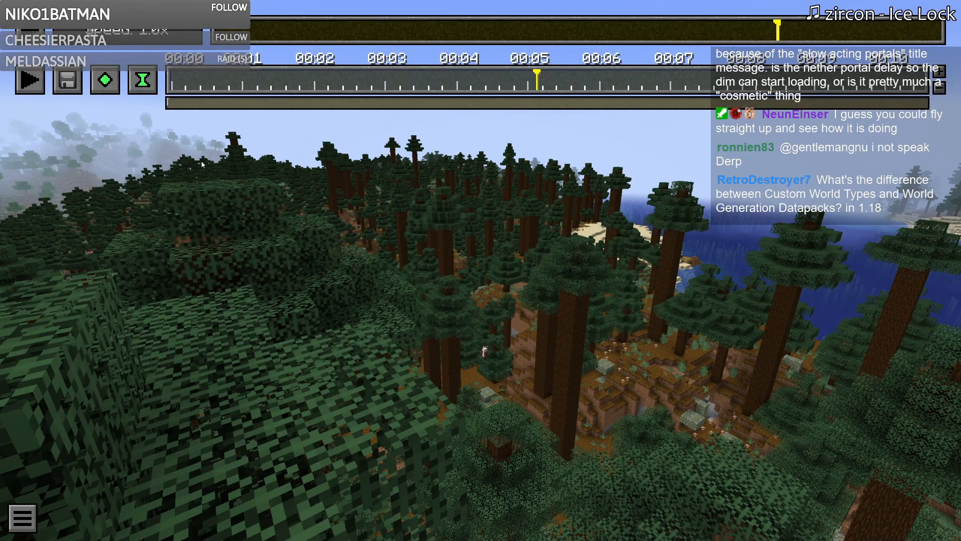
click(170, 78)
click(139, 82)
drag(272, 76, 532, 89)
click(144, 81)
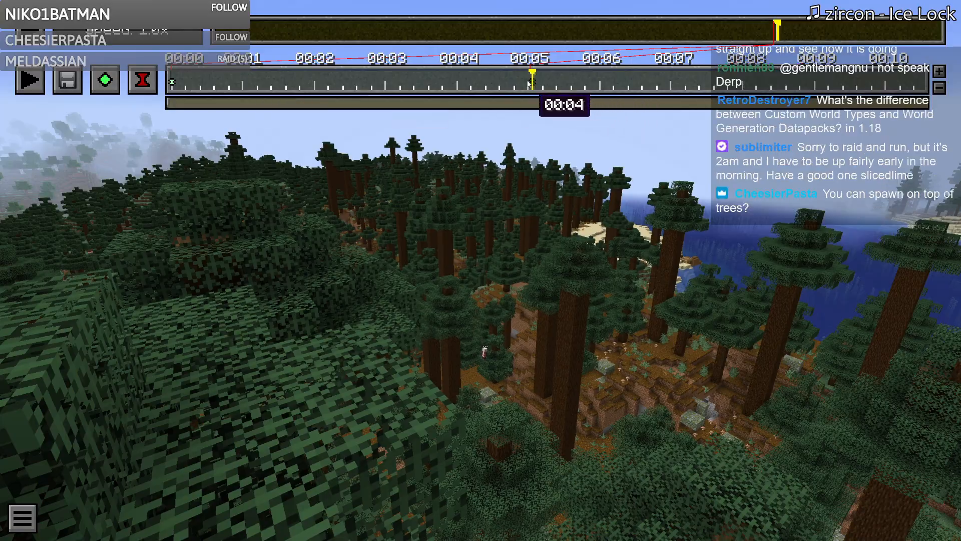
Step: Set the second time keyframe's time index seconds to 25 and its timeline position to 5 sec 0 ms
double_click(533, 80)
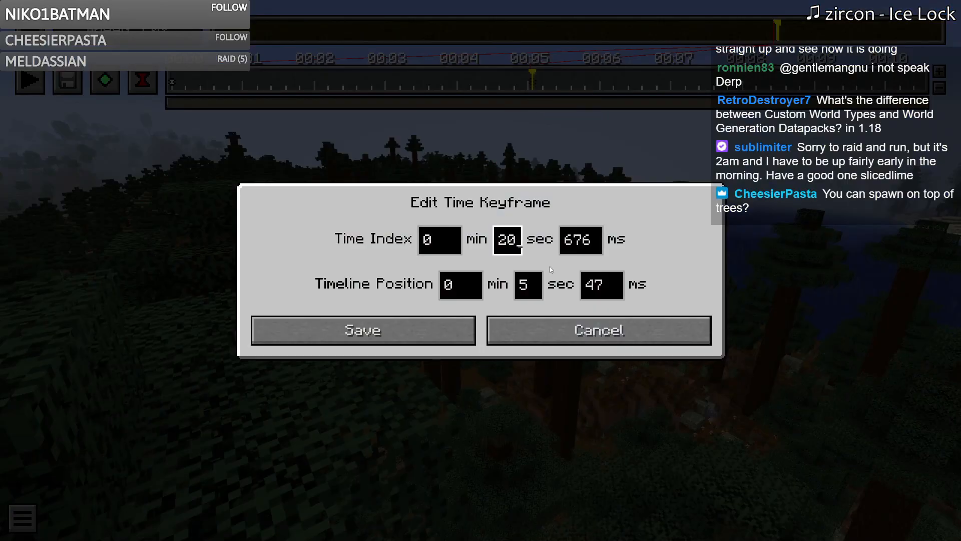
key(BackSpace)
text(5)
key(Tab)
key(Tab)
key(Tab)
key(Tab)
key(BackSpace)
key(BackSpace)
text(0)
click(435, 328)
Step: Add position keyframes for the current camera view at the start and at 2 seconds of the timeline, and check the second one's settings
mouse_move(328, 83)
mouse_down()
mouse_move(173, 80)
mouse_move(315, 77)
mouse_up()
click(105, 79)
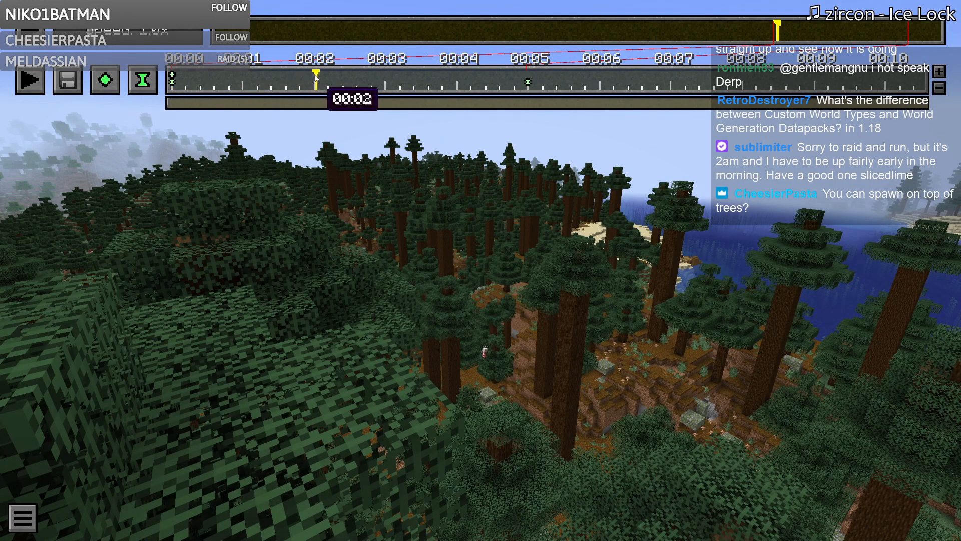
click(114, 81)
click(319, 76)
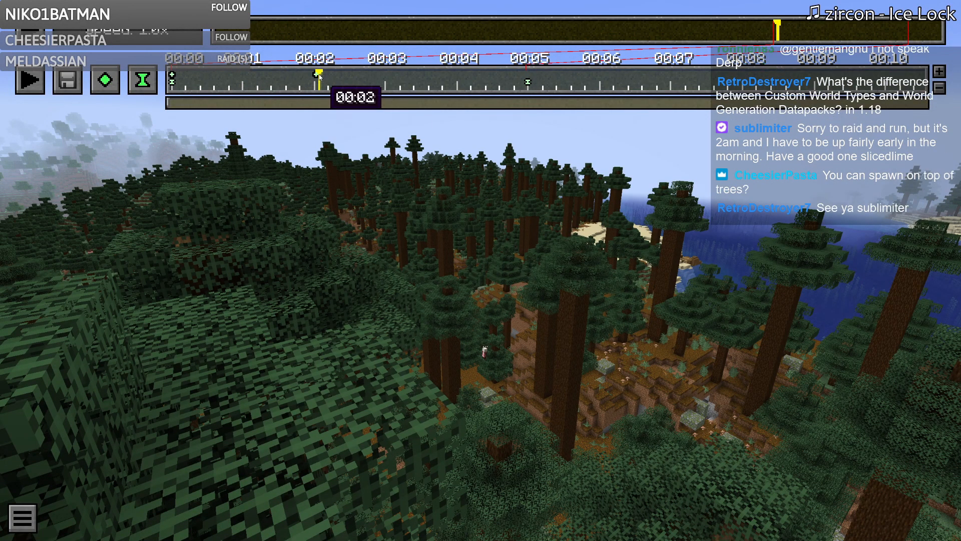
double_click(319, 75)
click(598, 346)
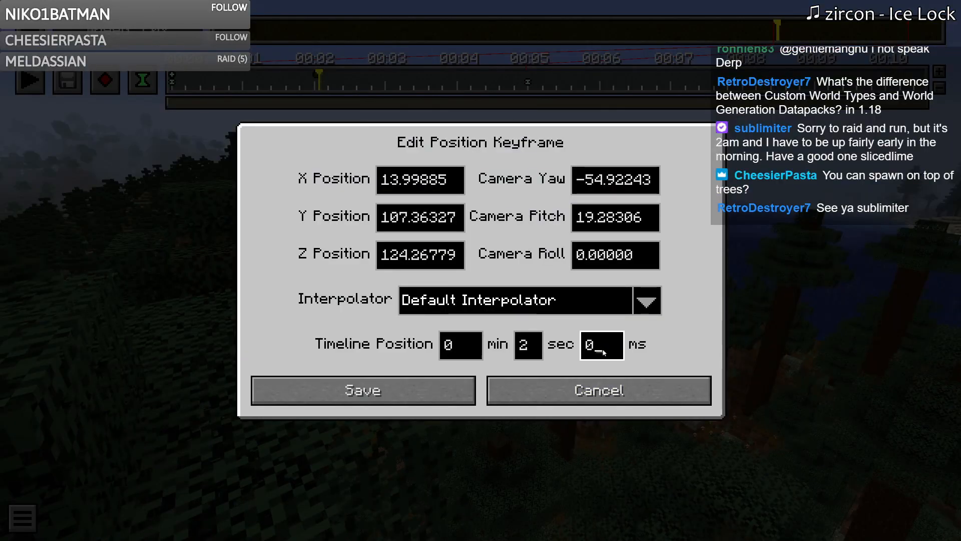
click(600, 390)
Step: Fly the camera sideways above the trees and add a position keyframe for the new view at about 5 seconds of the timeline
click(527, 75)
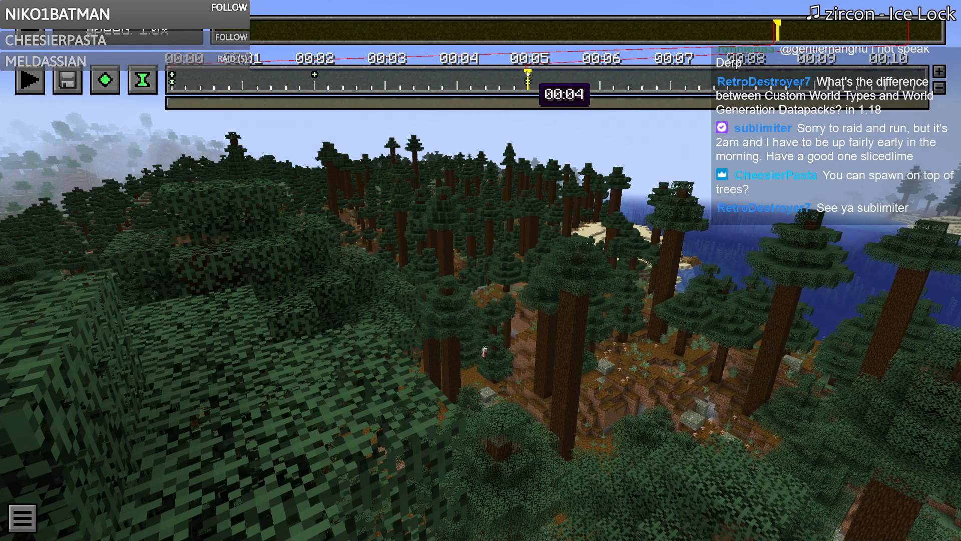
key(t)
key(d)
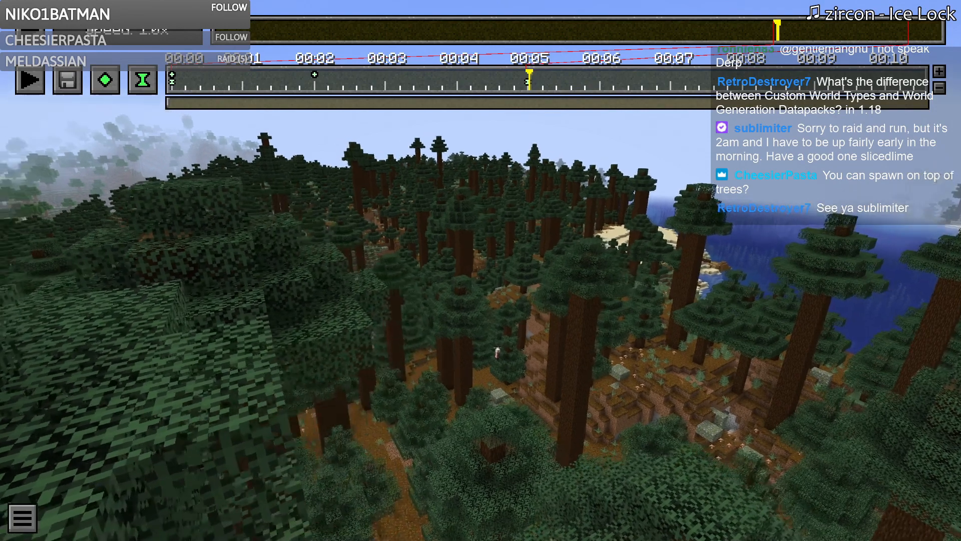
key(d)
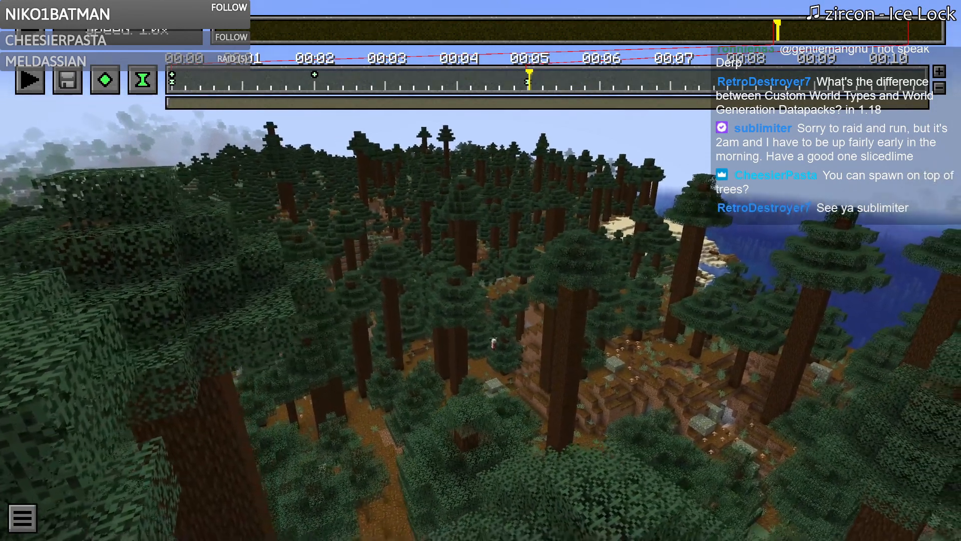
key(d)
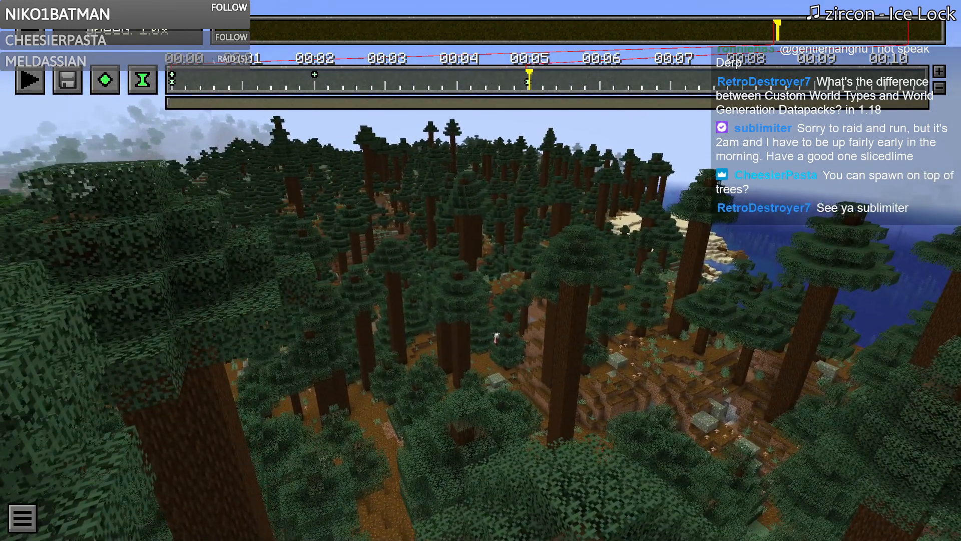
key(t)
click(105, 80)
Step: Set the last position keyframe's timeline position to 5 sec 0 ms and play the camera path to preview it
double_click(530, 75)
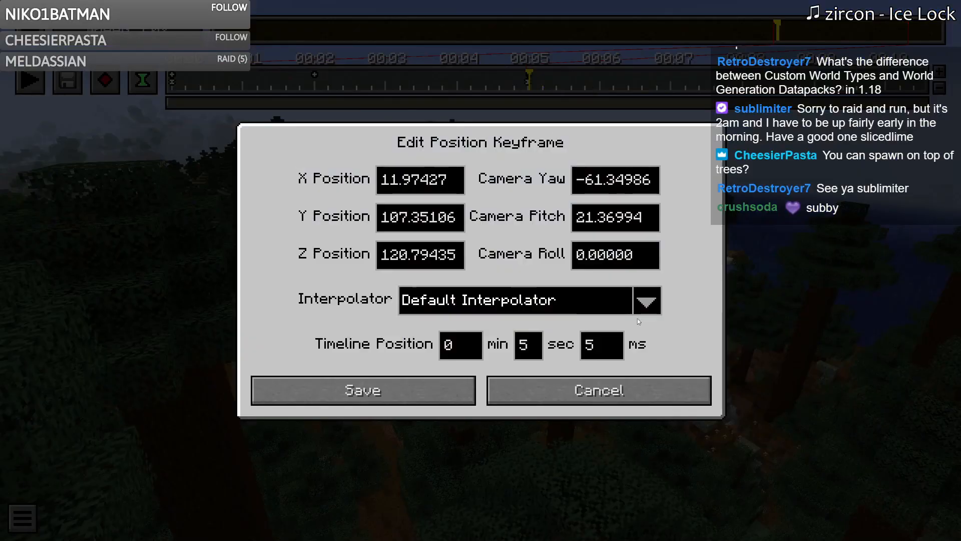
click(602, 345)
key(BackSpace)
text(0)
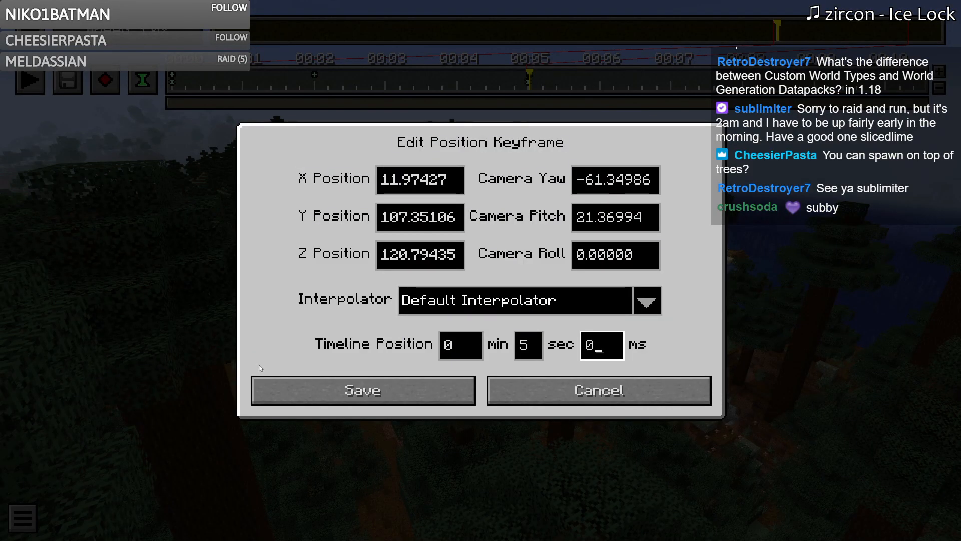
click(264, 386)
click(316, 80)
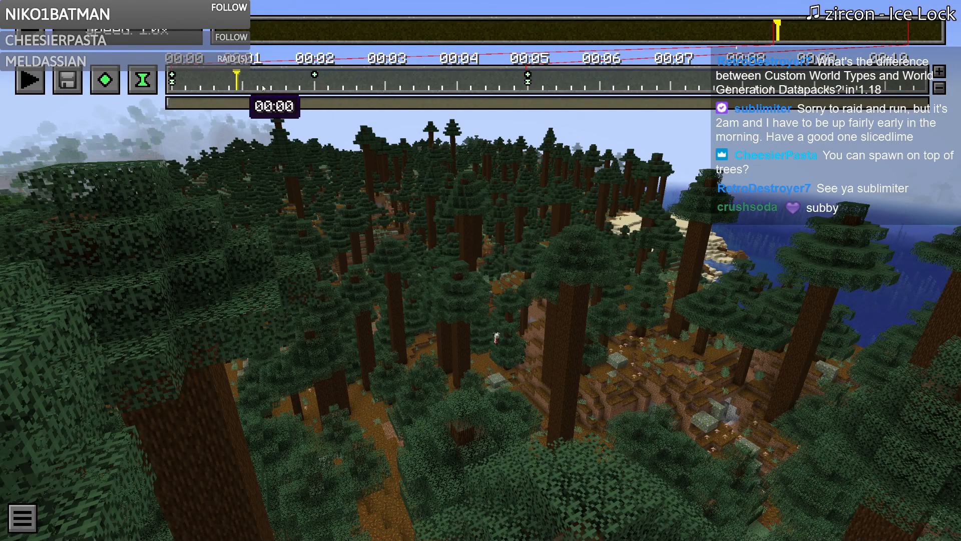
click(30, 79)
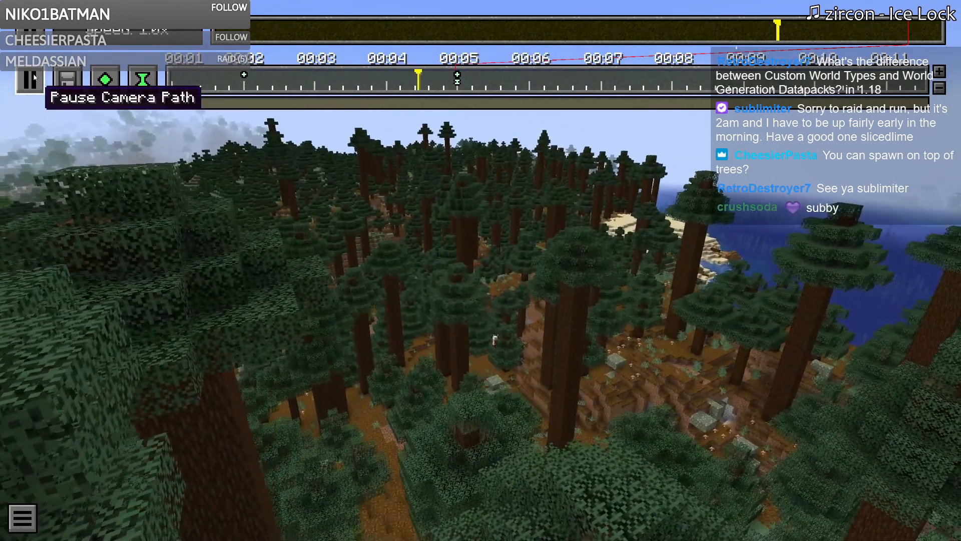
Step: Save the camera path in the keyframe repository as Spawn 4, add it to the render queue and render the queue
click(66, 79)
click(468, 467)
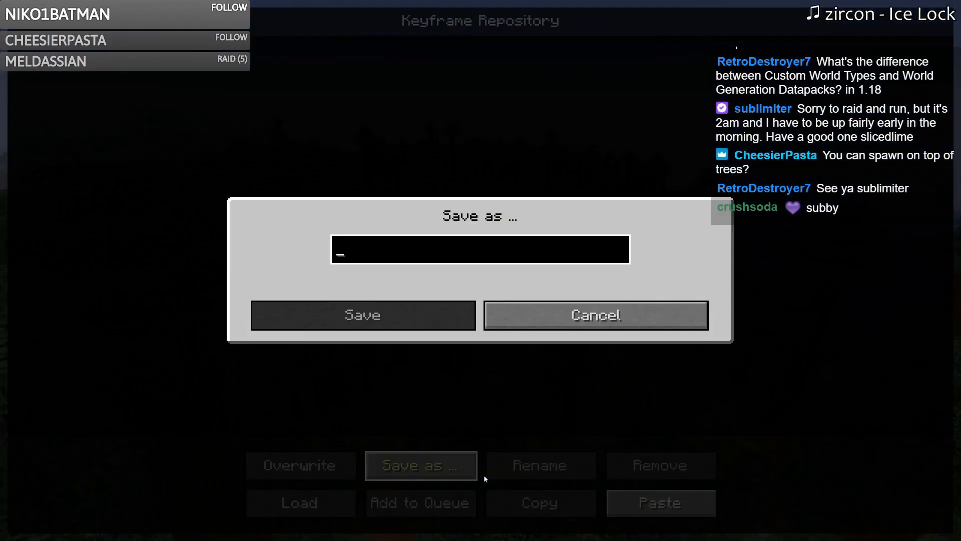
text(Spawn 4)
key(Return)
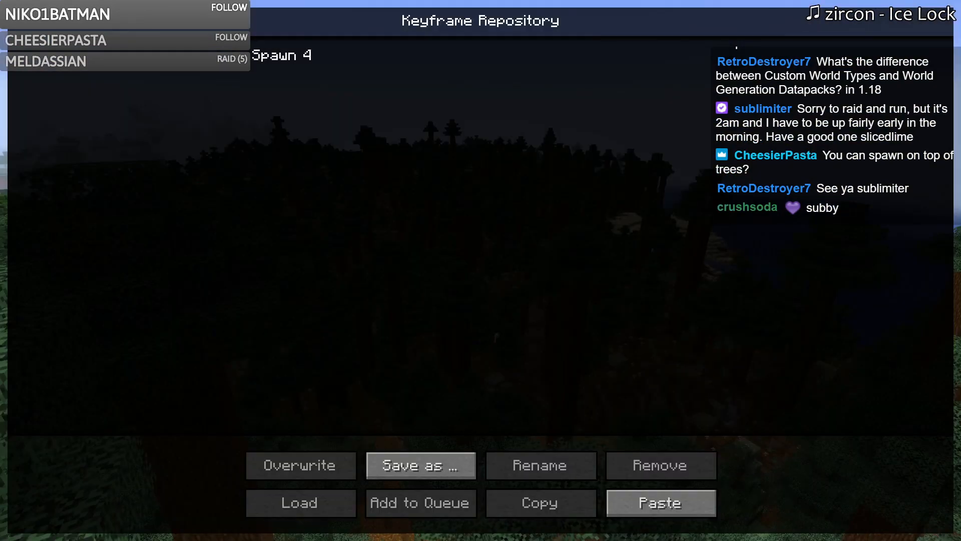
click(408, 501)
click(401, 479)
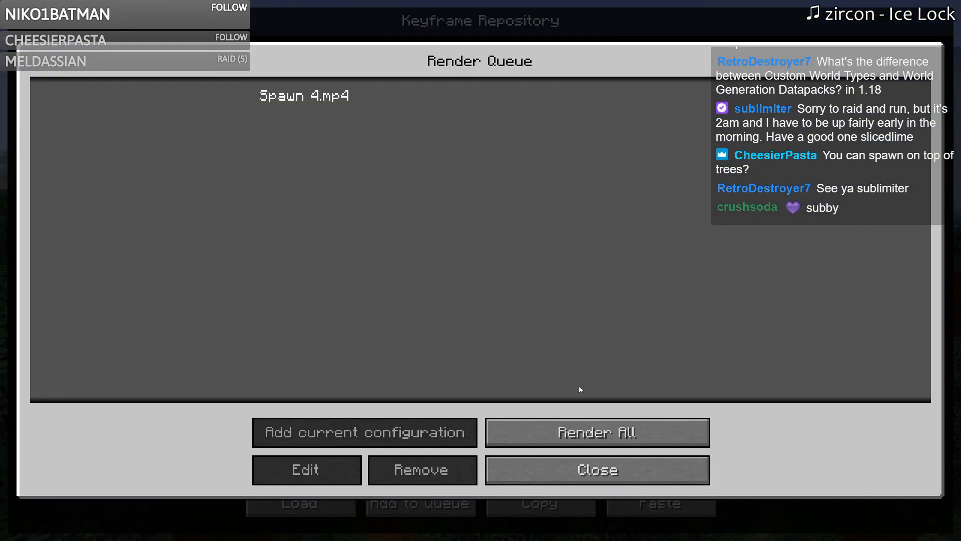
click(580, 431)
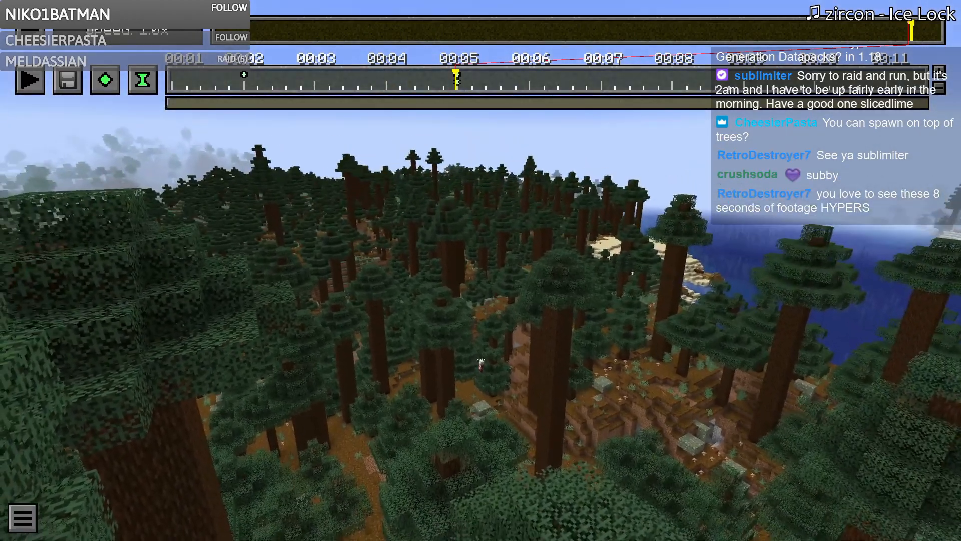
Step: Switch to the VEGAS editing project and close the file window showing the loot_tables blocks folder
key(Escape)
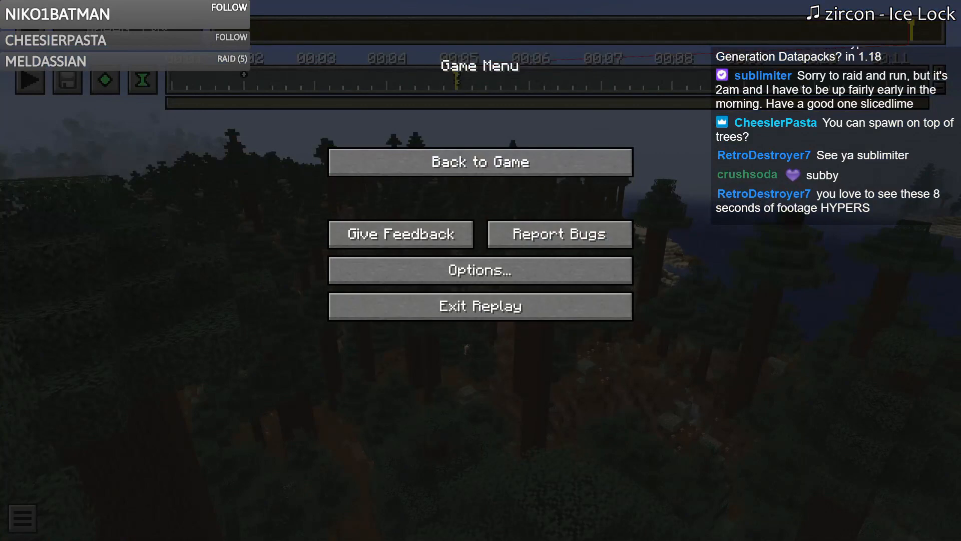
key(alt+Tab)
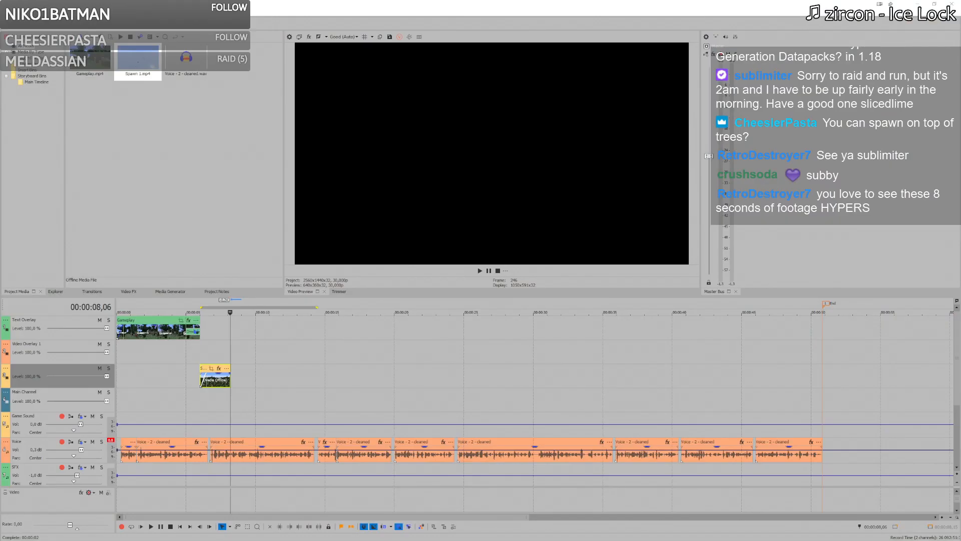
key(alt+Tab)
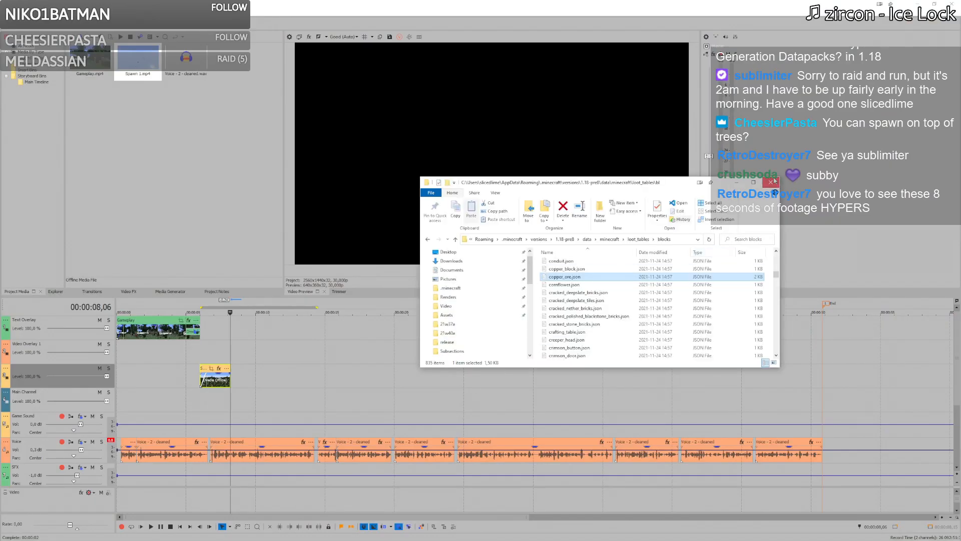
click(772, 182)
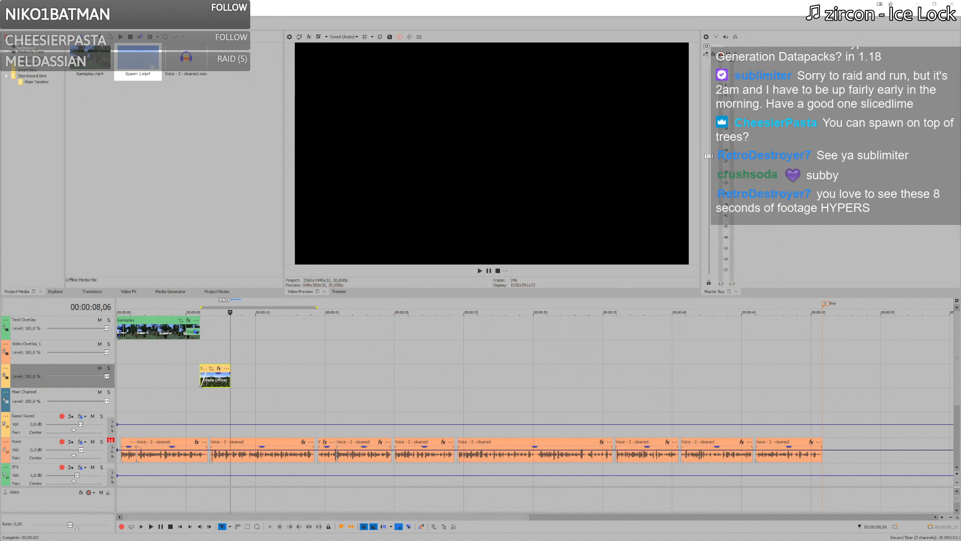
Step: Move Spawn 2, Spawn 3 and Spawn 4.mp4 from replay_videos to the release folder and place them on the timeline after the Spawn 1 clip
key(alt+Tab)
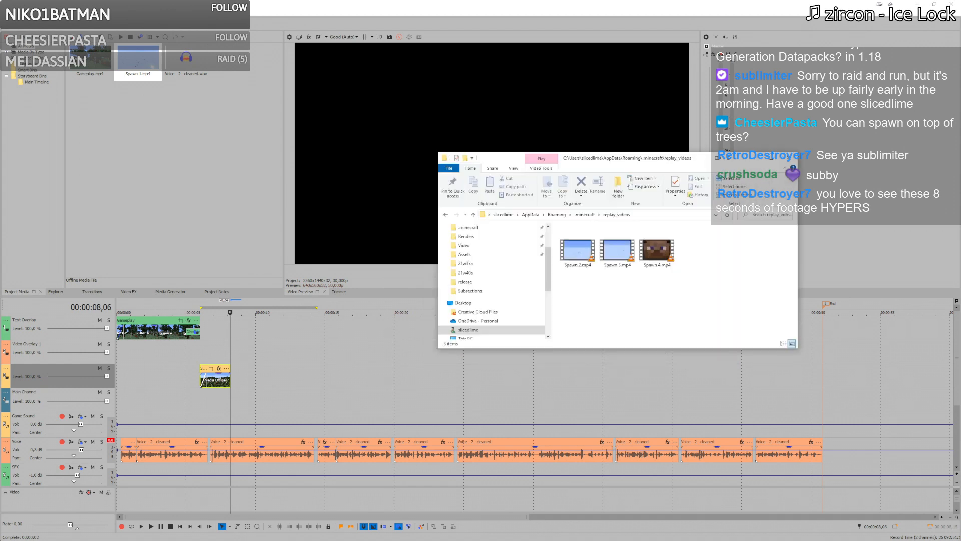
drag(740, 281, 558, 227)
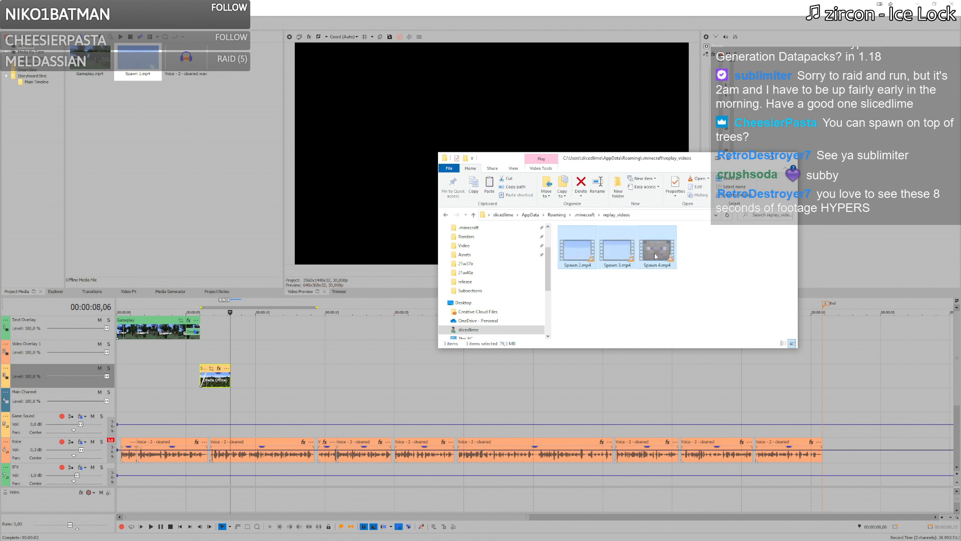
key(alt+Tab)
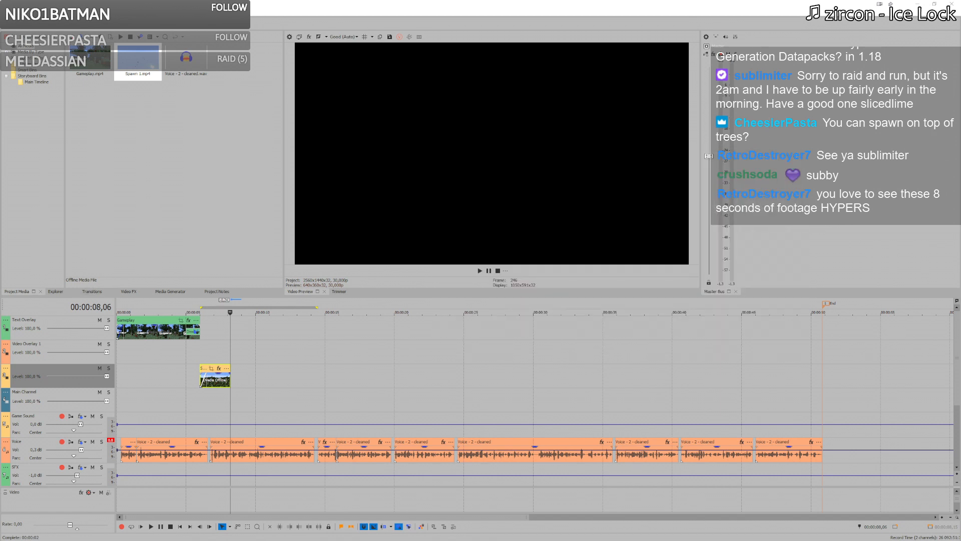
key(alt+Tab)
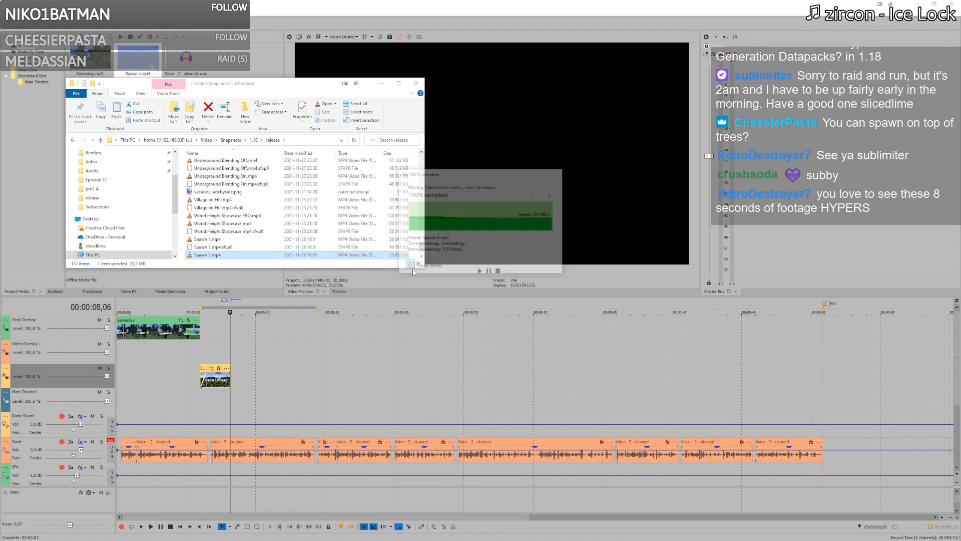
drag(251, 394, 238, 382)
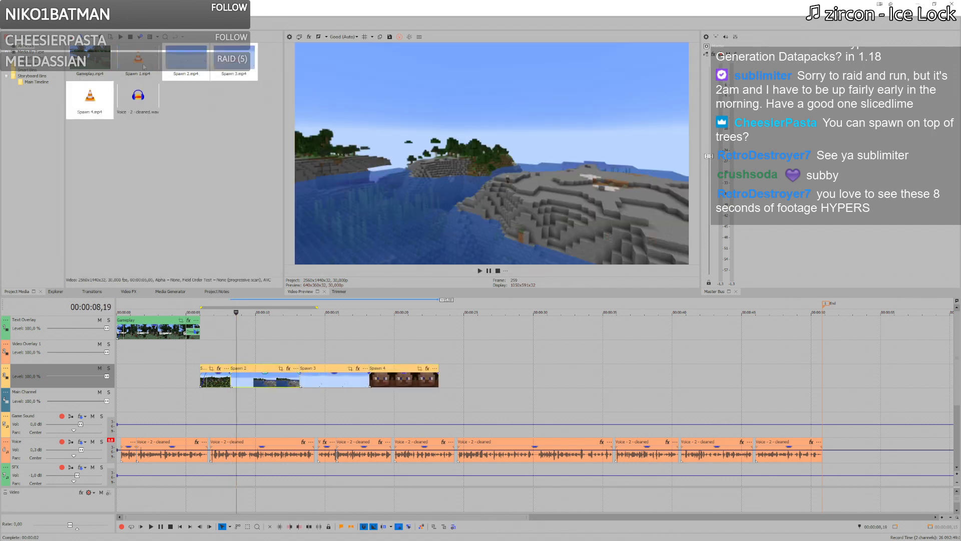
Step: Create video proxies for the Spawn 1, Spawn 2, Spawn 3 and Spawn 4 media files
ctrl+click(141, 62)
right_click(190, 89)
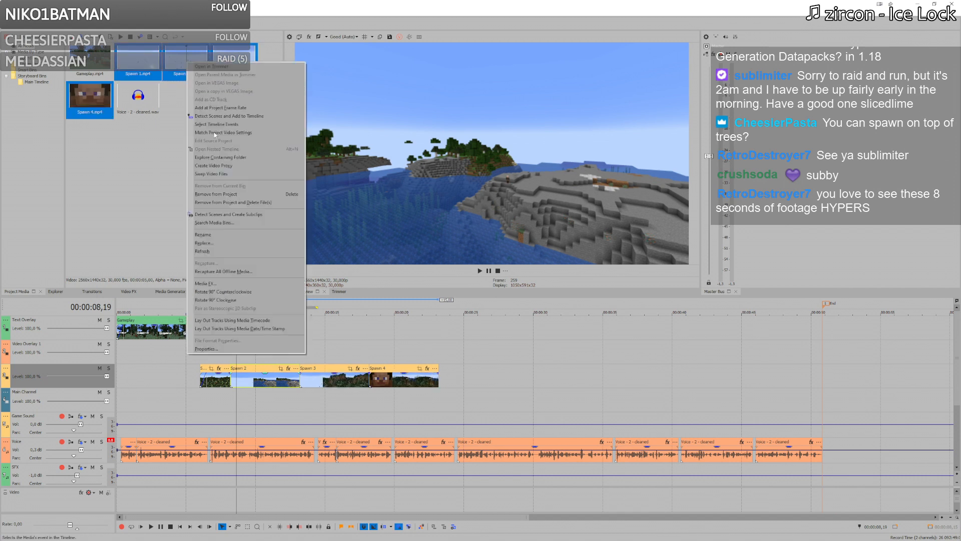
click(220, 165)
Step: Trim the Spawn 2, Spawn 3 and Spawn 4 clips and line them up back to back after Spawn 1, ending at 00:00:14,15
drag(229, 380, 278, 380)
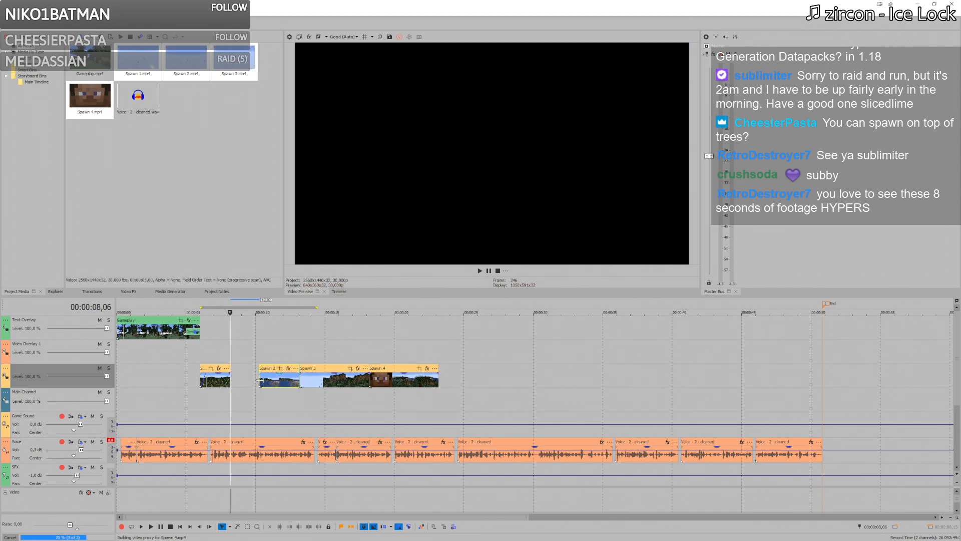
drag(234, 377, 287, 383)
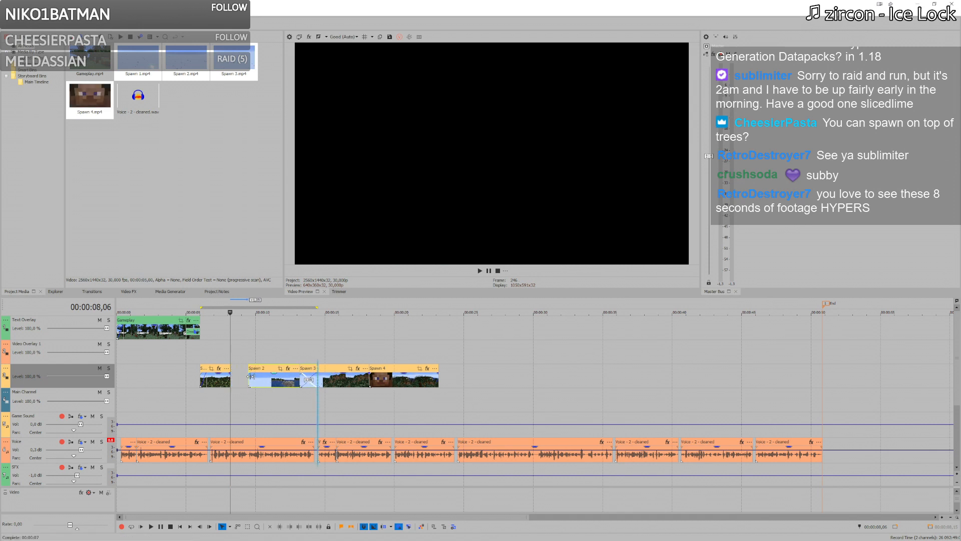
drag(390, 383, 312, 372)
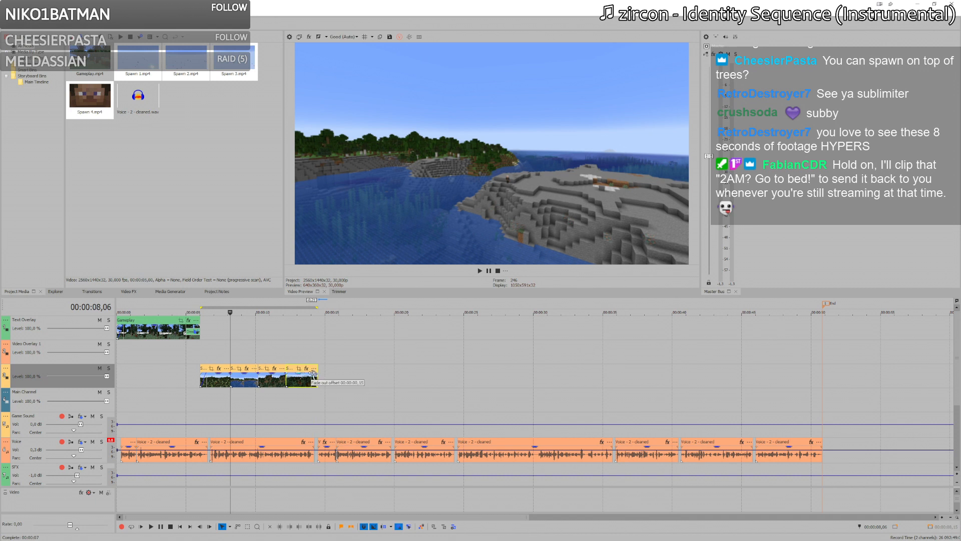
Step: Play back the four spawn clips with the voice track and stop the cursor at their end, 00:00:14,15
click(201, 354)
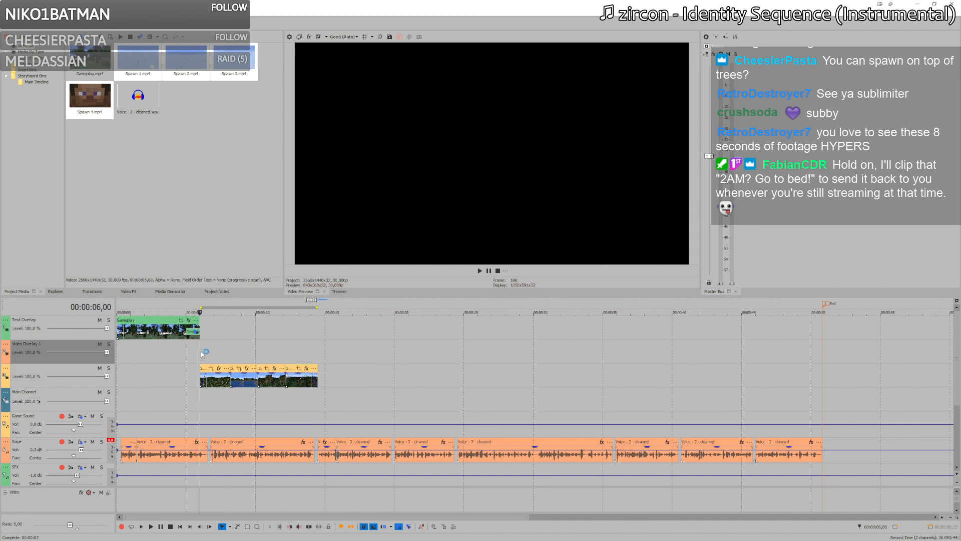
key(space)
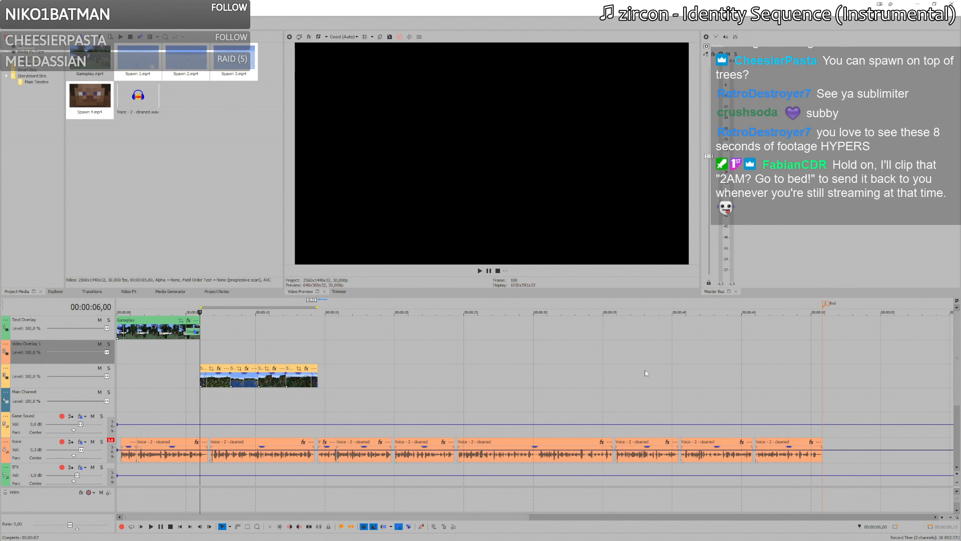
drag(313, 356, 318, 356)
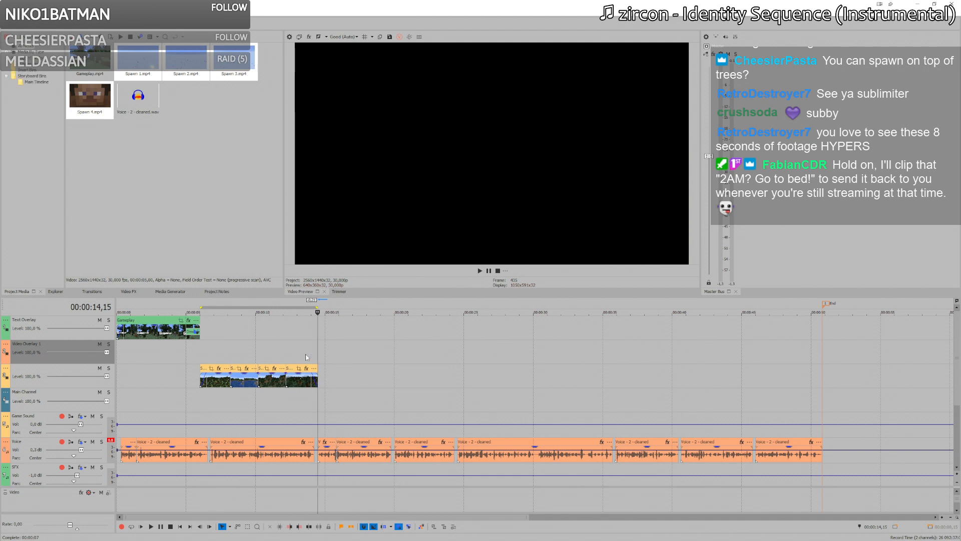
click(209, 357)
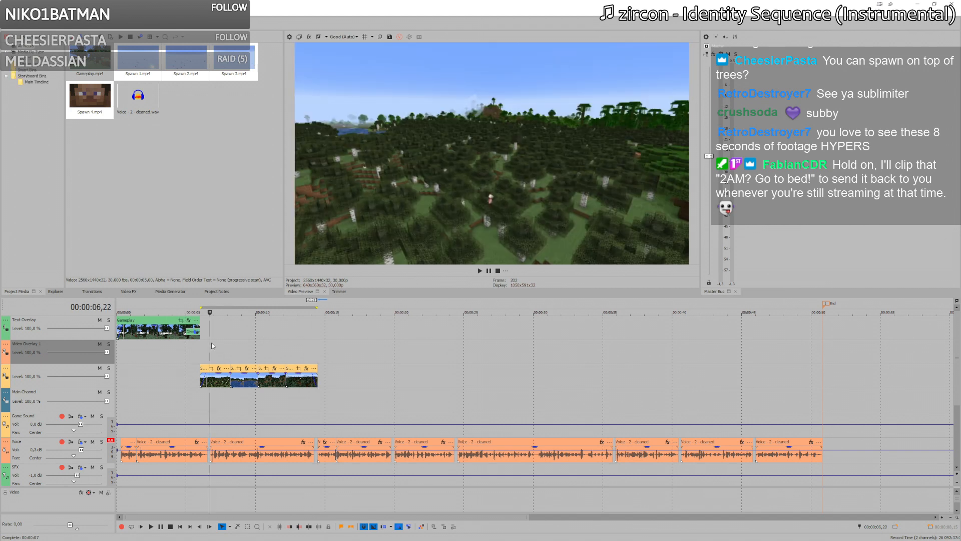
key(space)
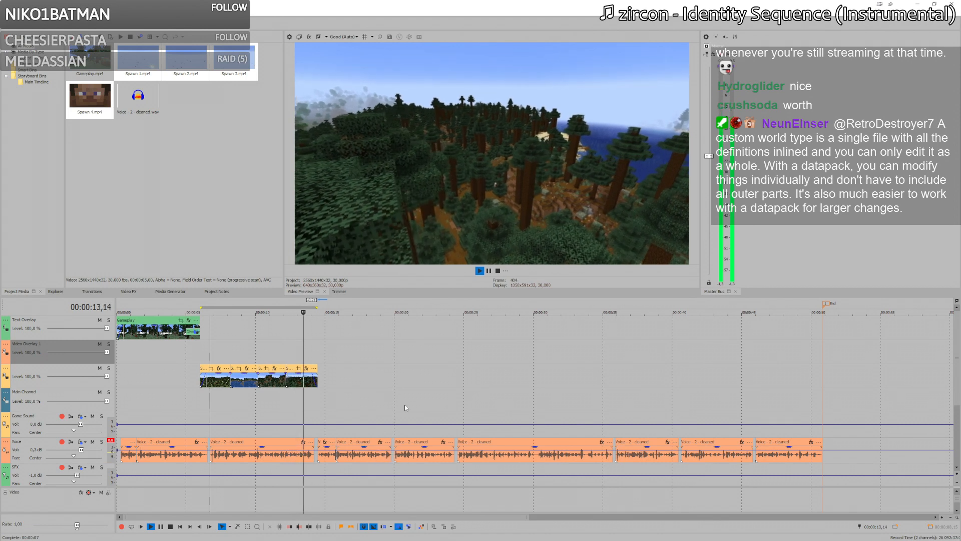
key(Return)
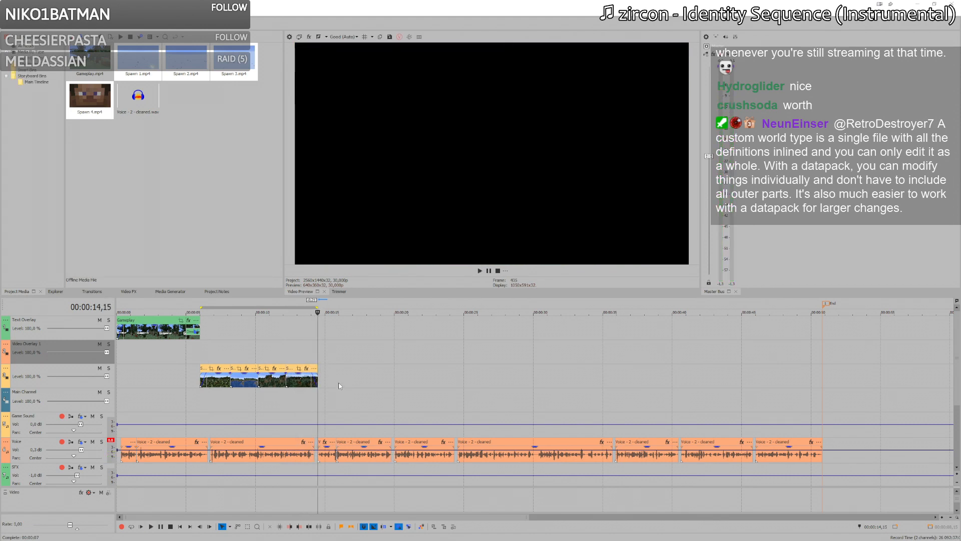
Step: Look up the footage reference for the sleeping and weather cycle change in the Gameplay section of the 1.18.txt notes
key(alt+Tab)
scroll(338, 384, down, 2)
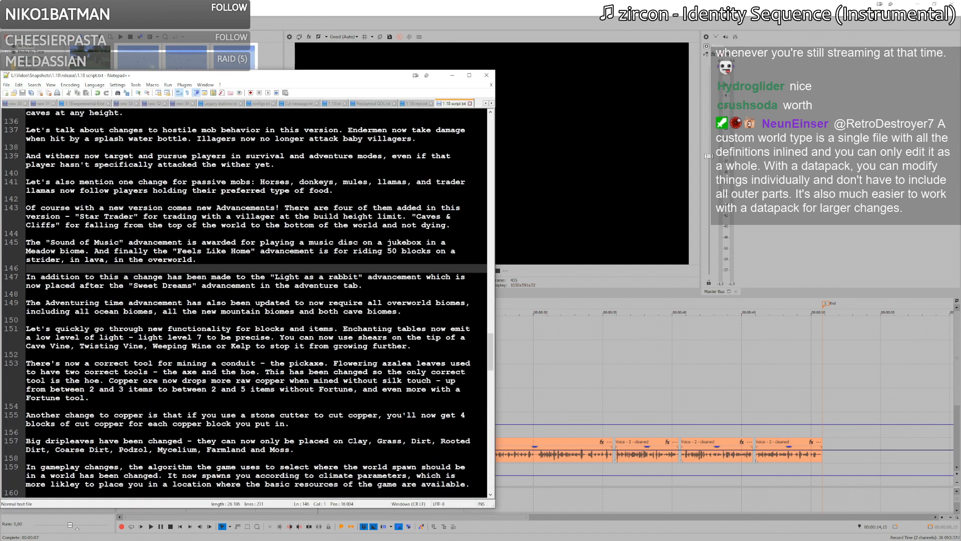
click(329, 103)
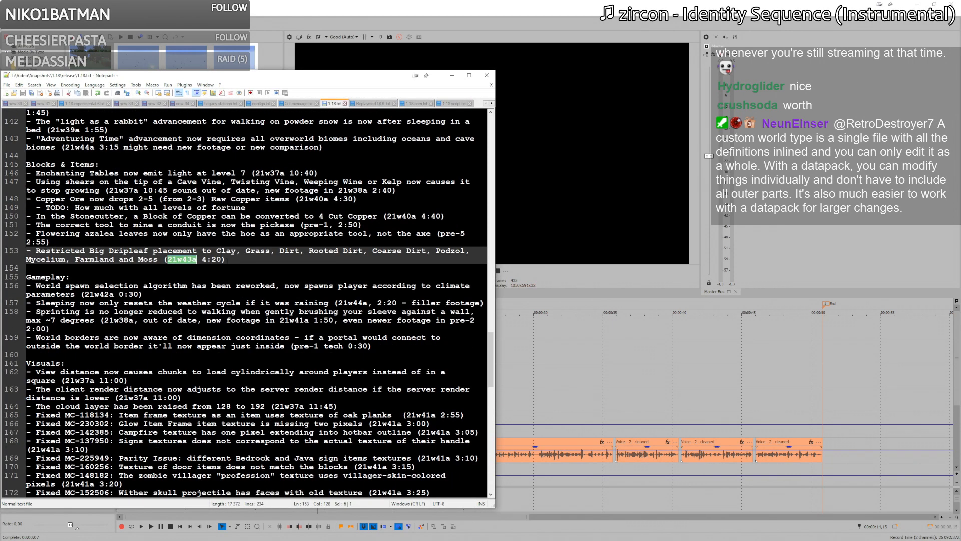
click(133, 303)
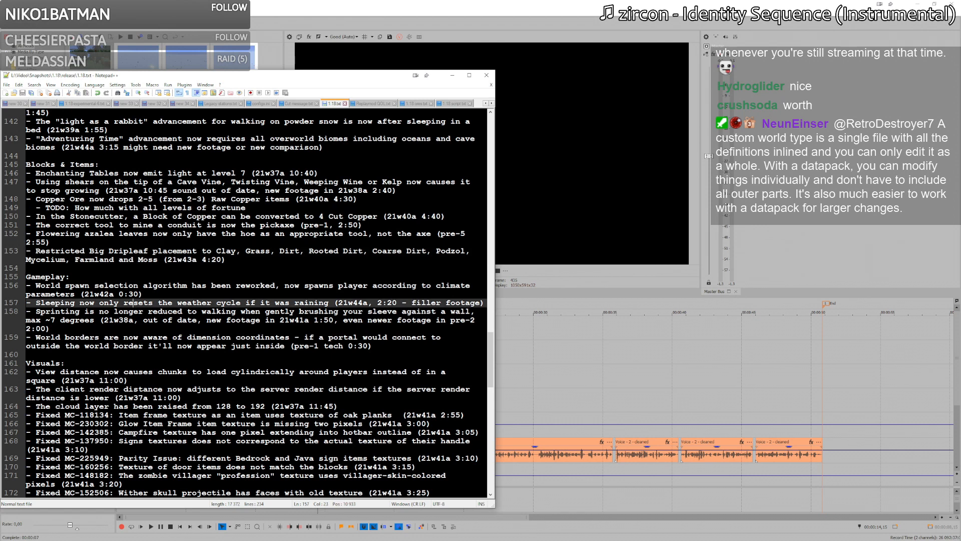
double_click(349, 303)
click(437, 302)
drag(464, 302, 411, 302)
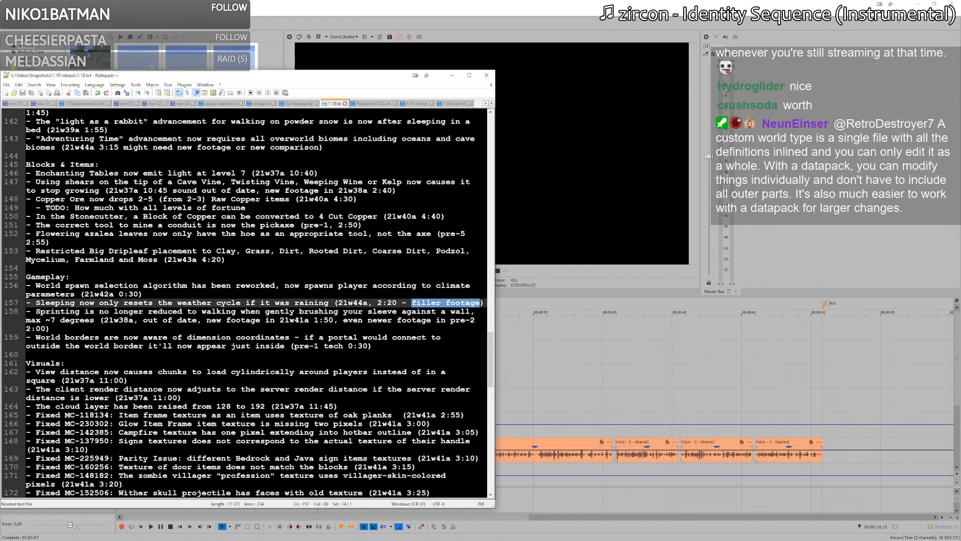
Step: Switch to the file browser and open the 21w44a footage folder inside the 1.18 snapshots folder
click(348, 302)
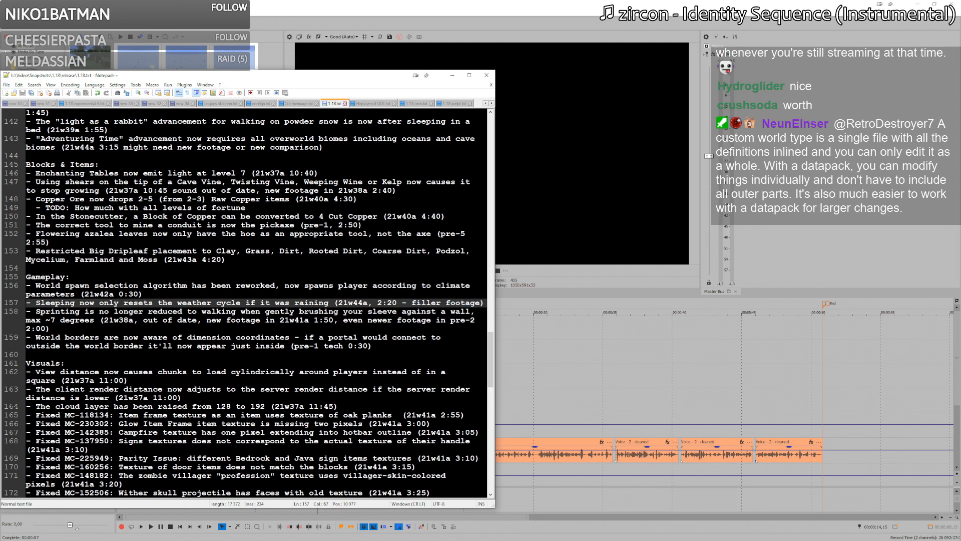
key(alt+Tab)
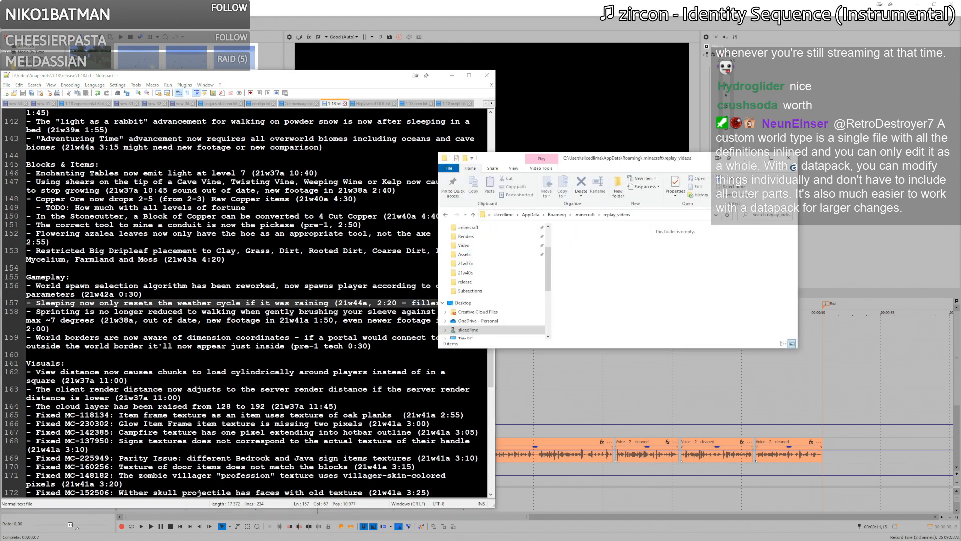
key(alt+Tab)
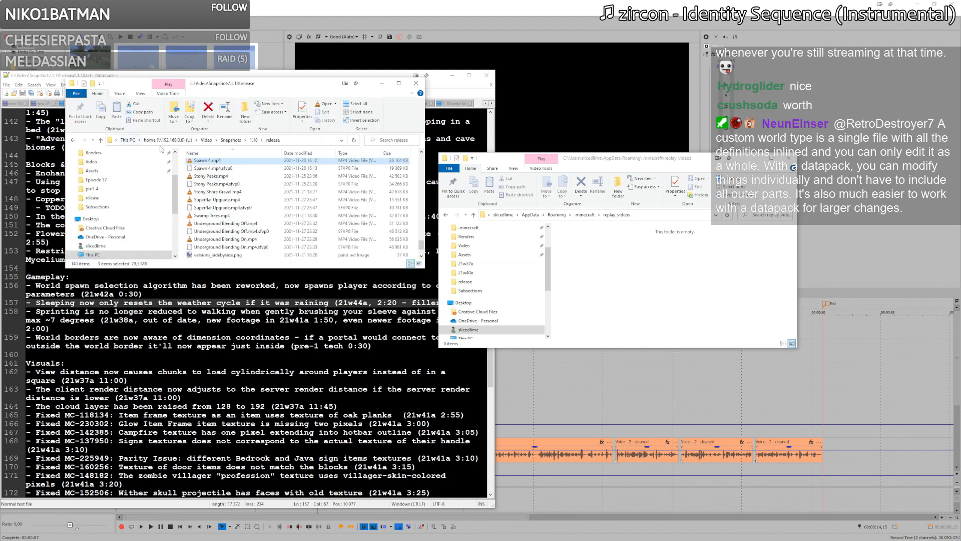
click(254, 141)
scroll(227, 200, up, 4)
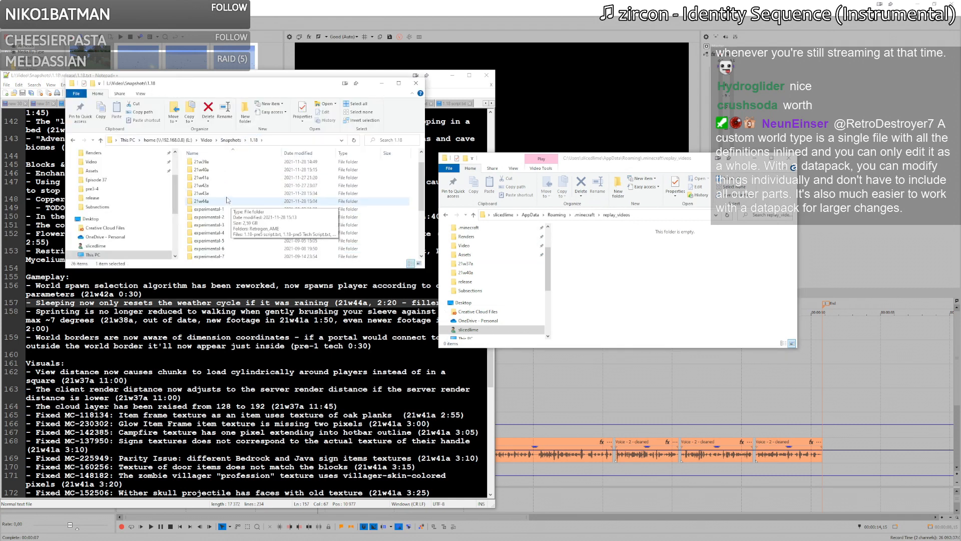
double_click(227, 200)
scroll(228, 210, down, 1)
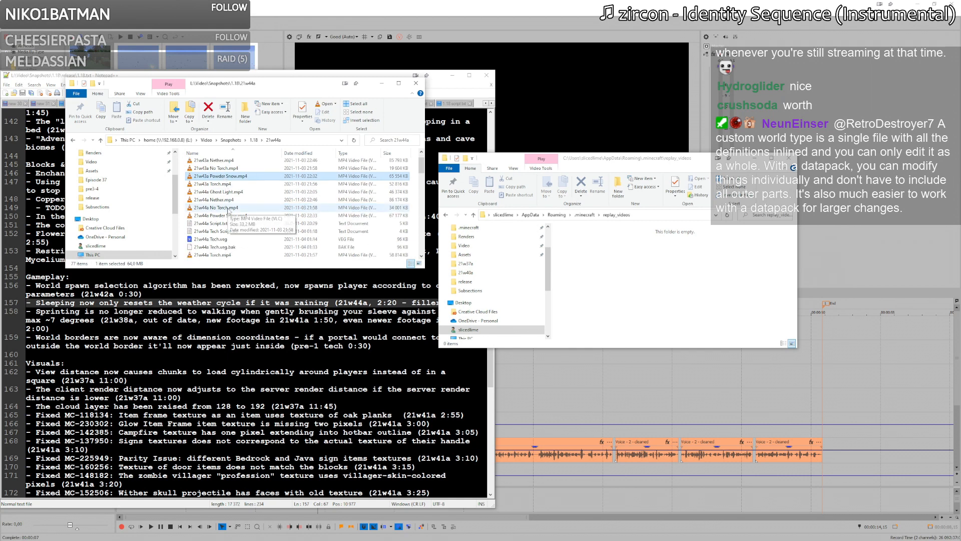
Step: Add Sleep Thing.mp4 from the 21w44a folder to an empty stretch of the Main Channel track in the editing project
scroll(229, 216, down, 6)
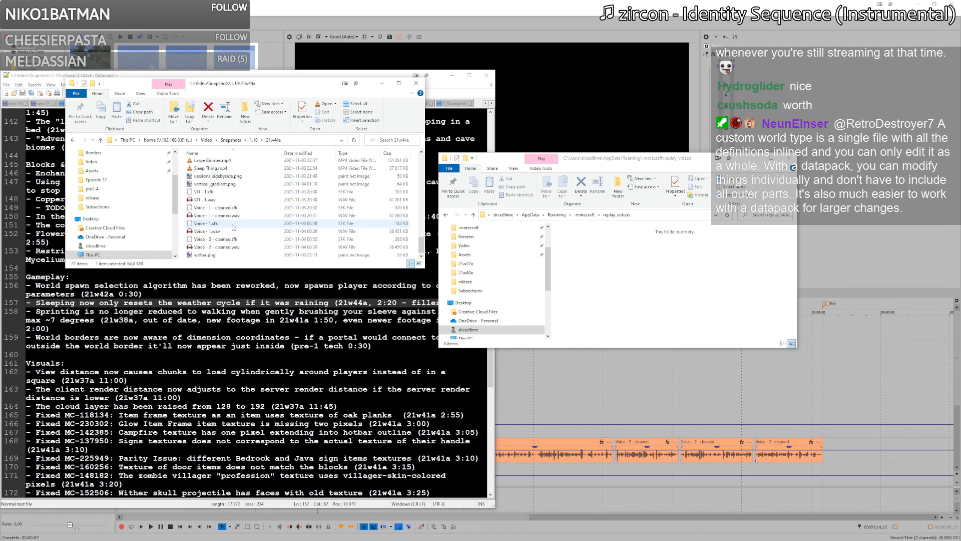
scroll(233, 223, up, 1)
click(210, 185)
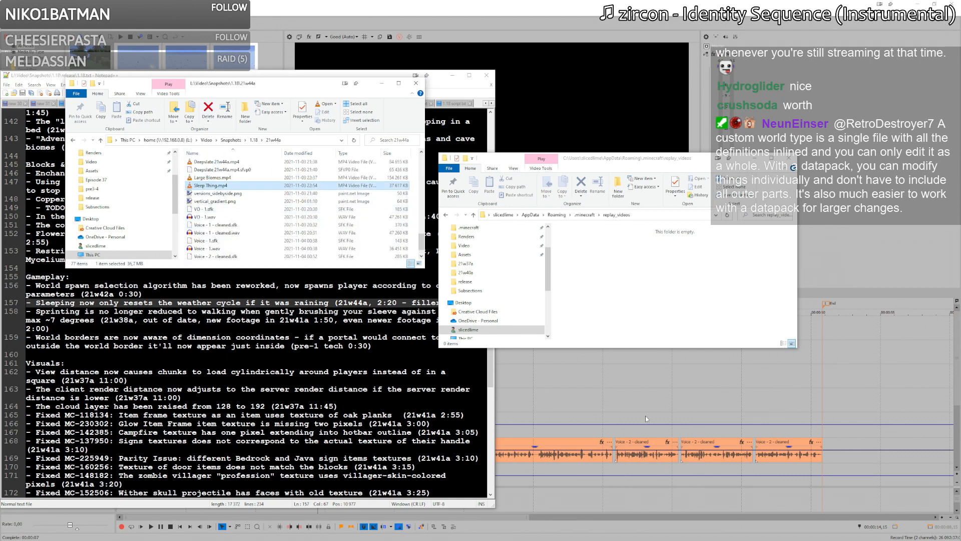
drag(644, 416, 530, 404)
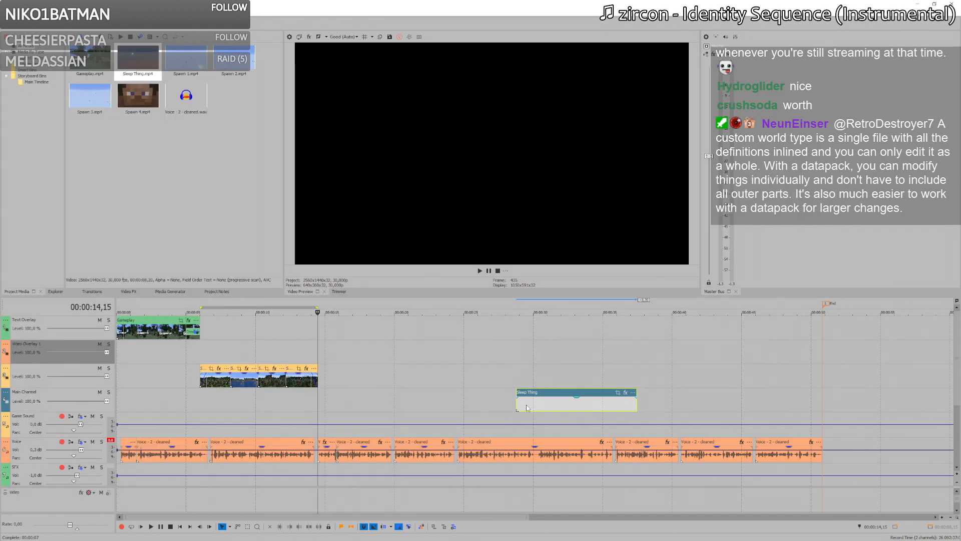
click(530, 404)
Step: Move the Spawn 1 to Spawn 4 clips together down to the Main Channel track, keeping their timing
click(308, 379)
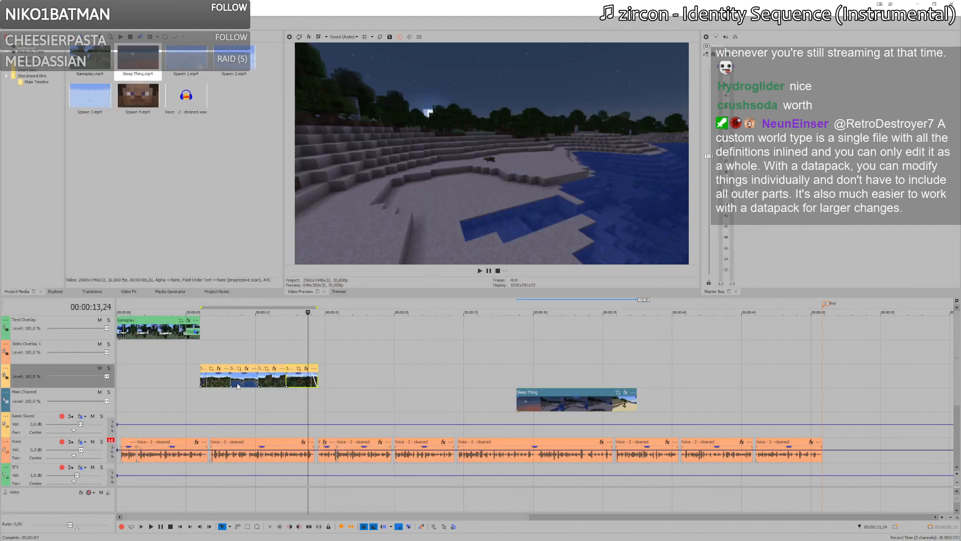
shift+click(218, 382)
drag(218, 384, 219, 408)
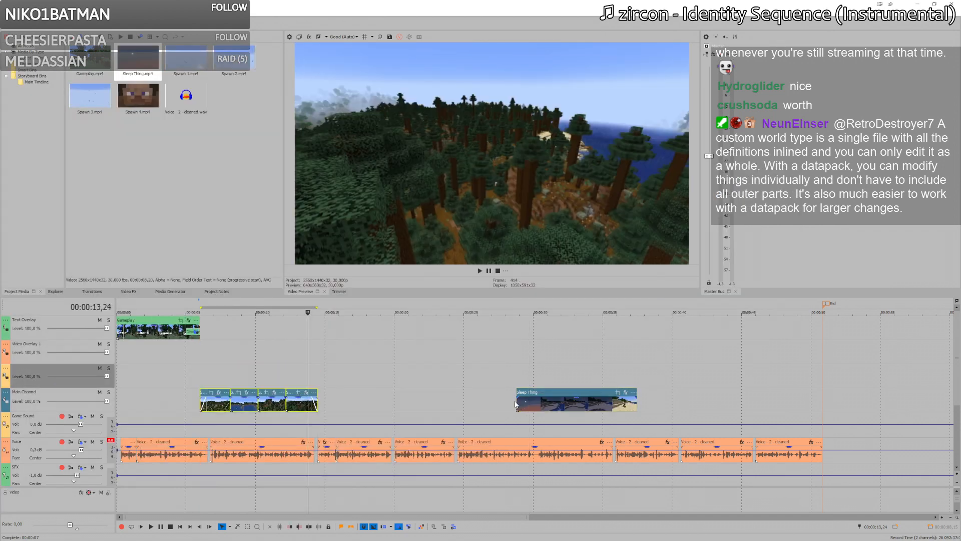
Step: Place the Sleep Thing clip directly after Spawn 4 at 00:00:14,15 and play it back against the voice track
click(522, 402)
drag(522, 402, 328, 407)
click(328, 407)
key(space)
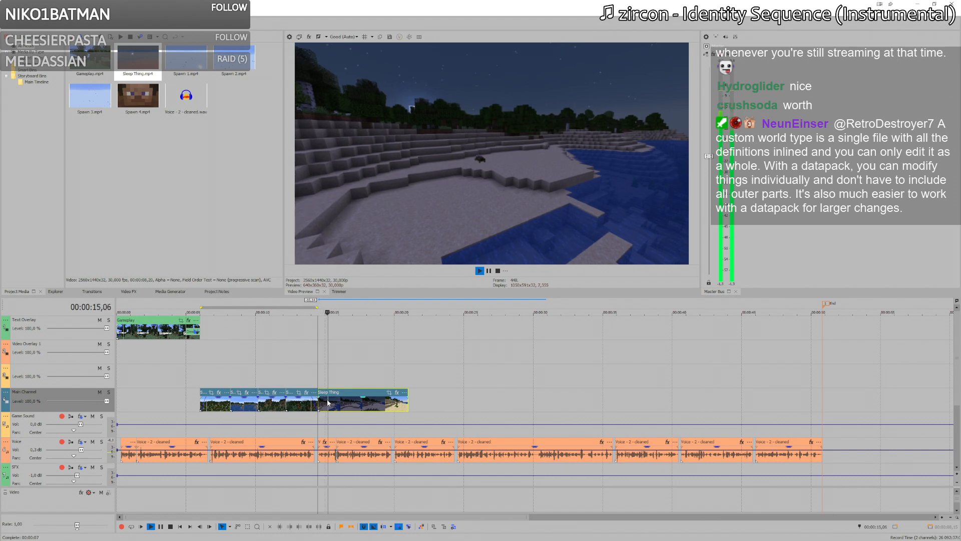
scroll(330, 402, up, 3)
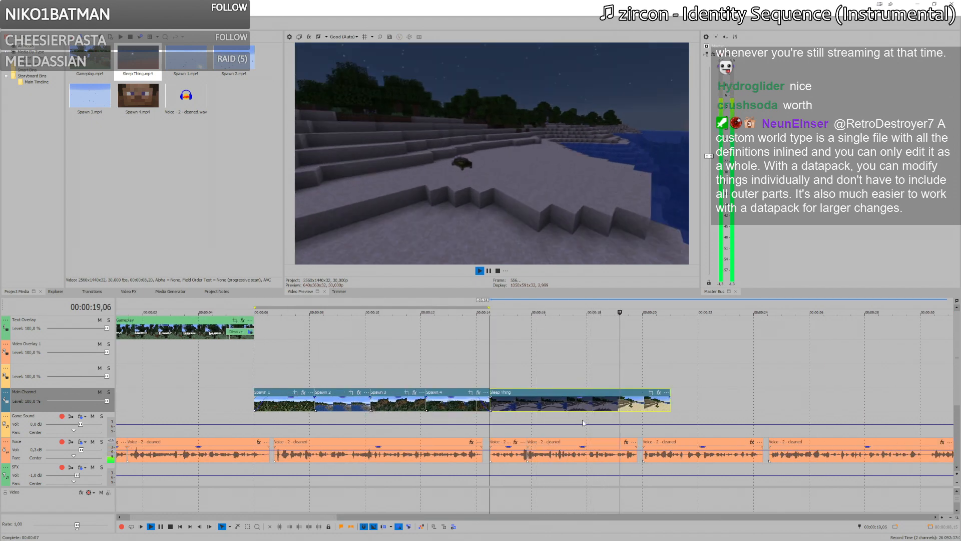
key(space)
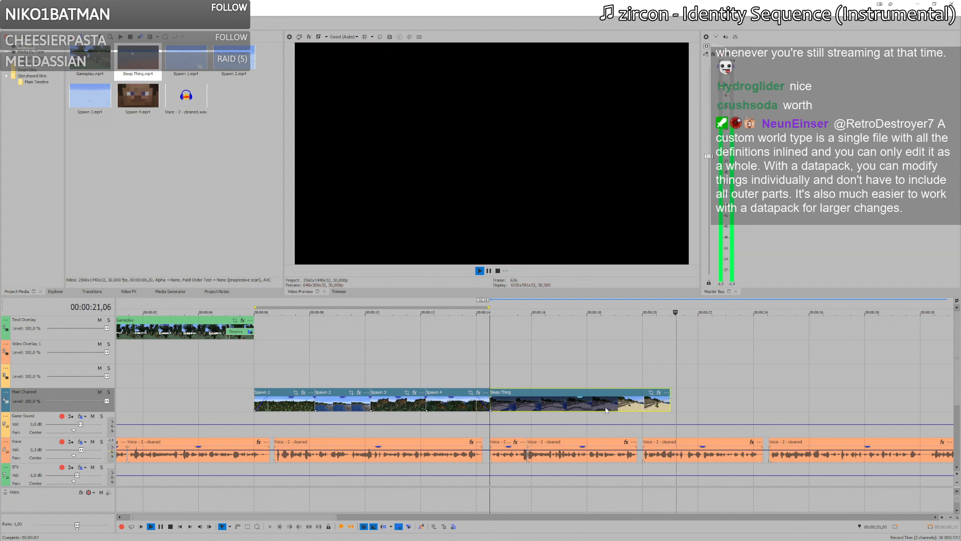
Step: Try the Sleep Thing clip slightly later on the Main Channel track, then delete it from the timeline
mouse_move(612, 402)
mouse_down()
mouse_move(686, 405)
mouse_move(578, 403)
mouse_move(613, 399)
mouse_move(602, 408)
mouse_up()
click(511, 407)
click(683, 416)
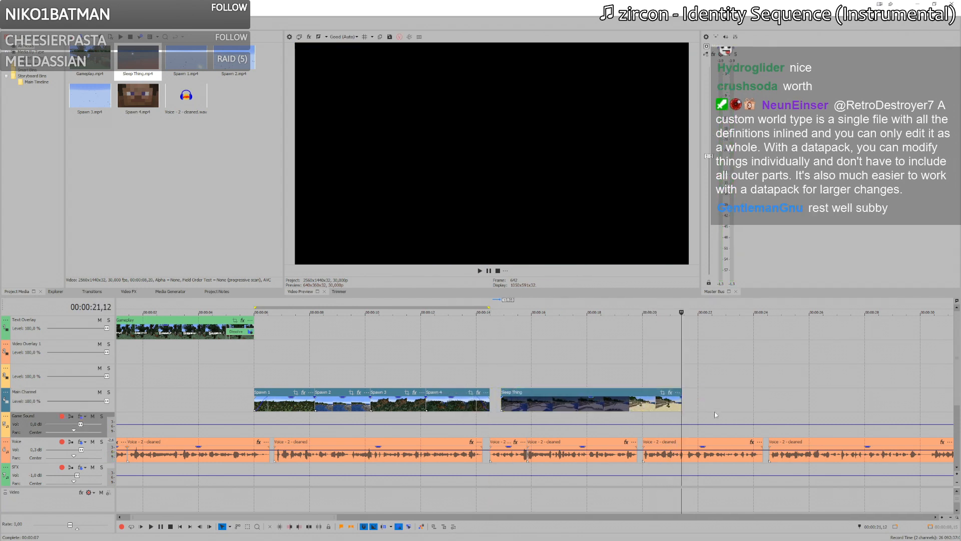
click(715, 416)
click(574, 400)
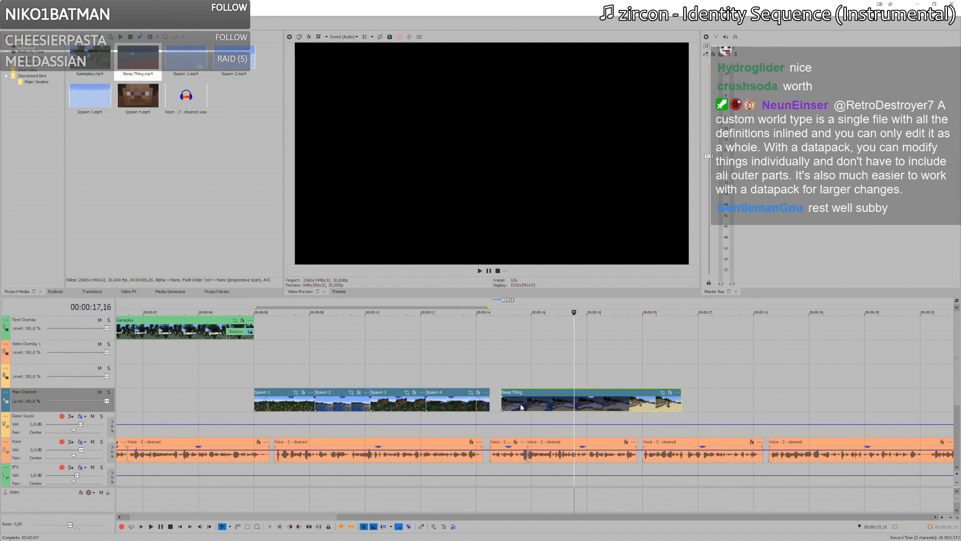
key(Delete)
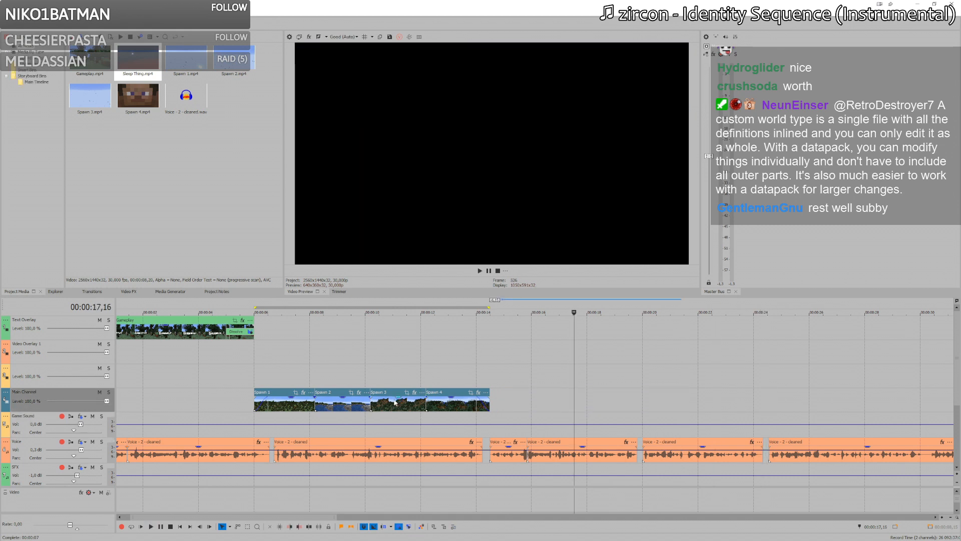